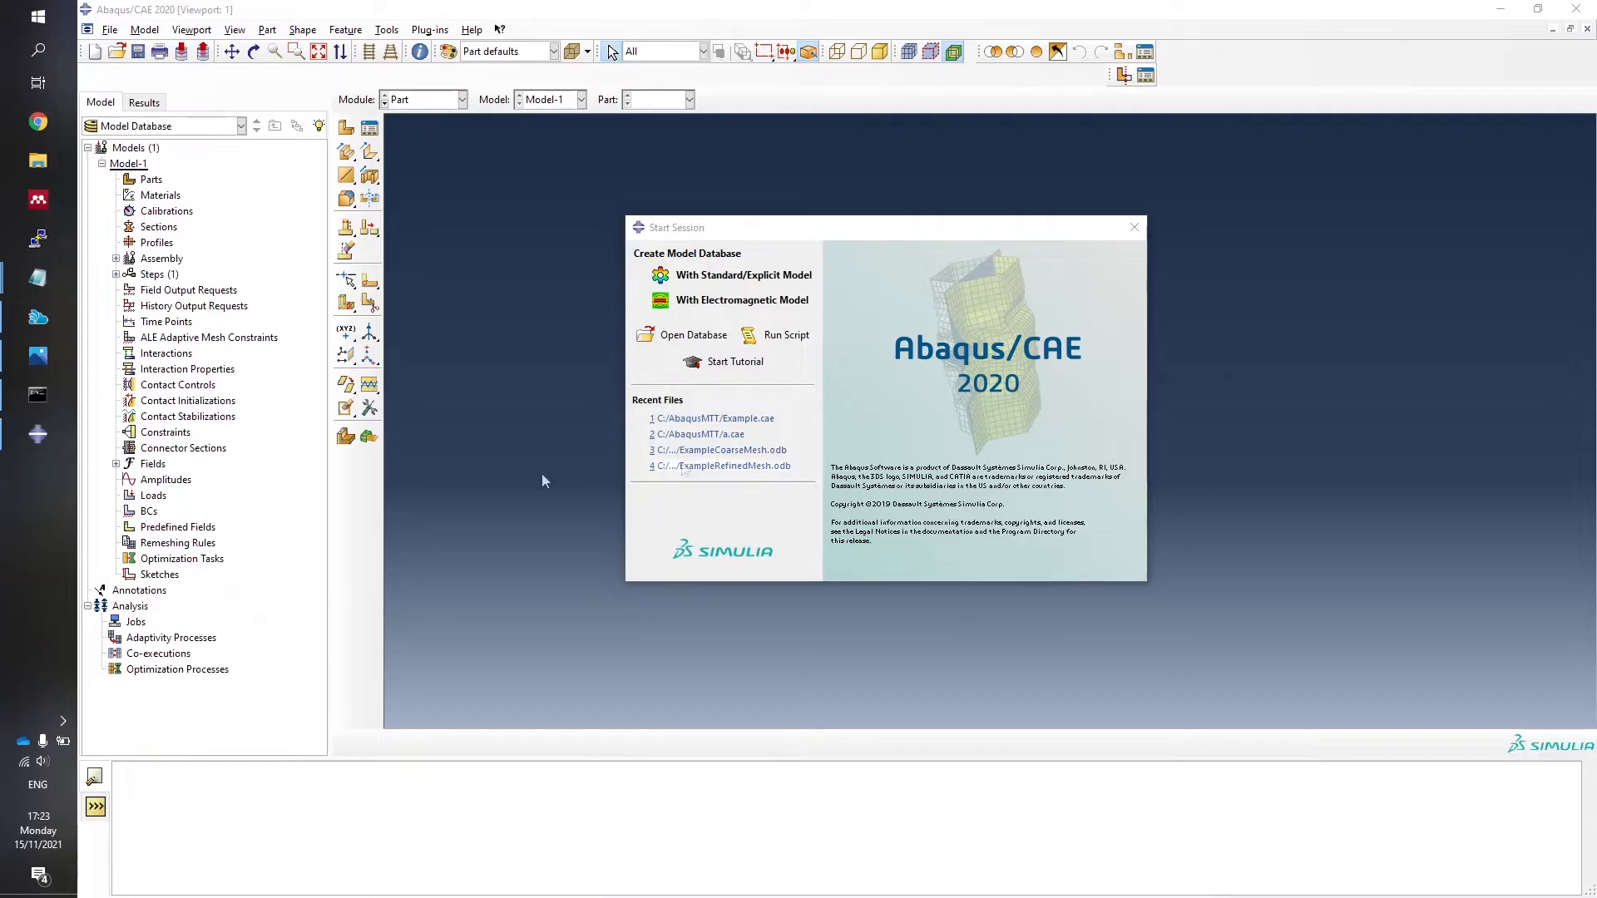
View the CamDemo.png mesh image in Photos, return to Abaqus/CAE and dismiss the session start dialog.
{"action": "left_click", "coordinate": [42, 359]}
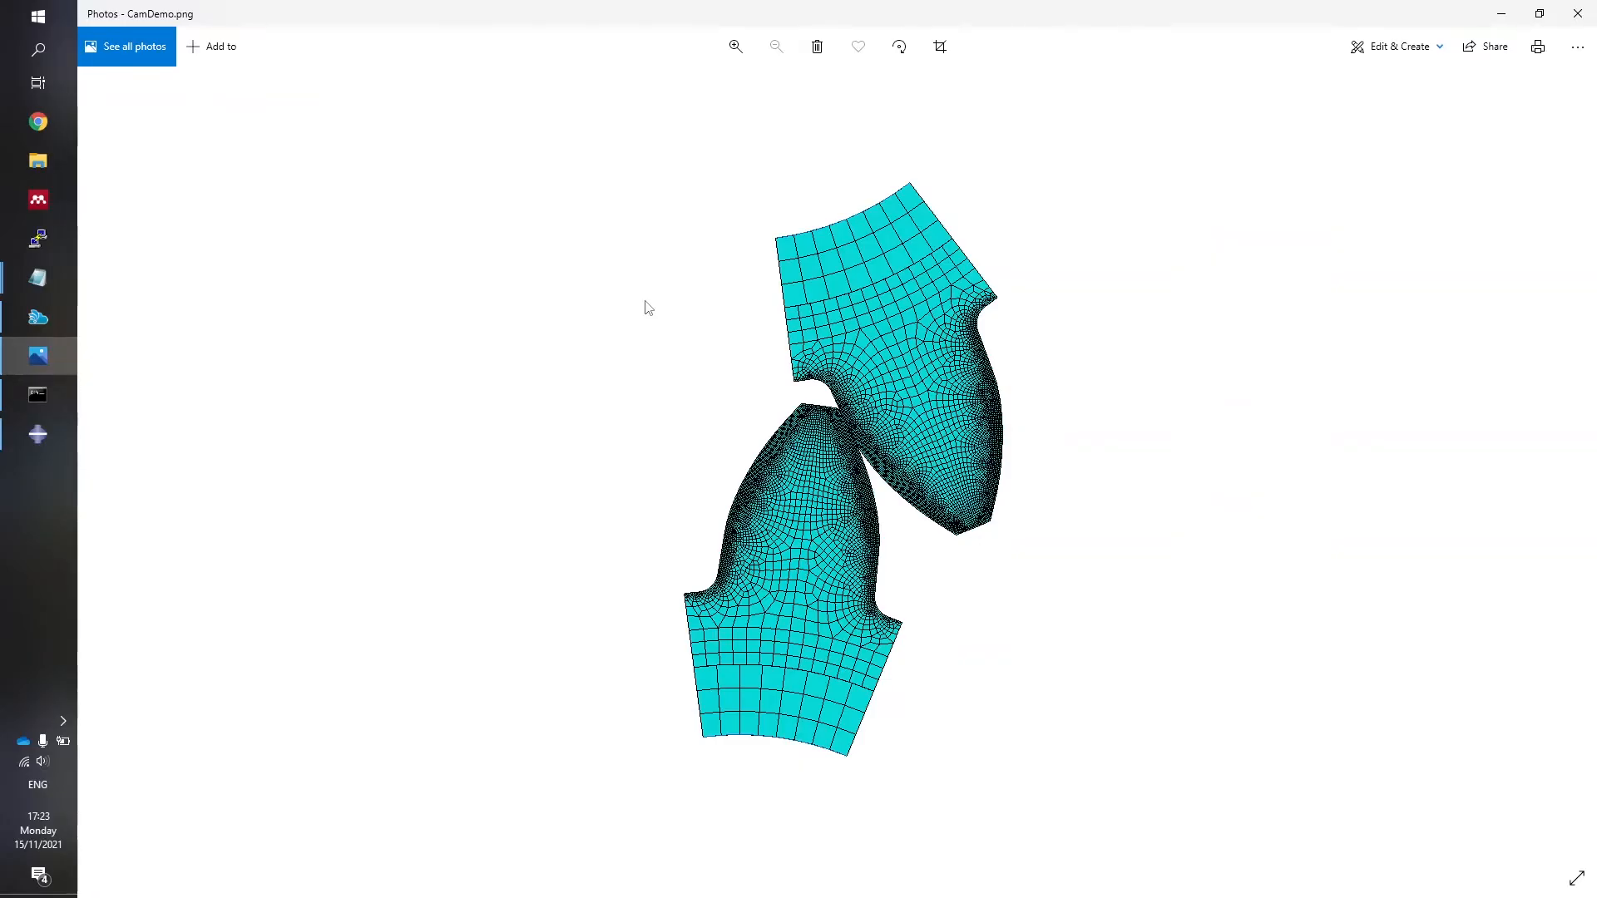
{"action": "left_click", "coordinate": [38, 449]}
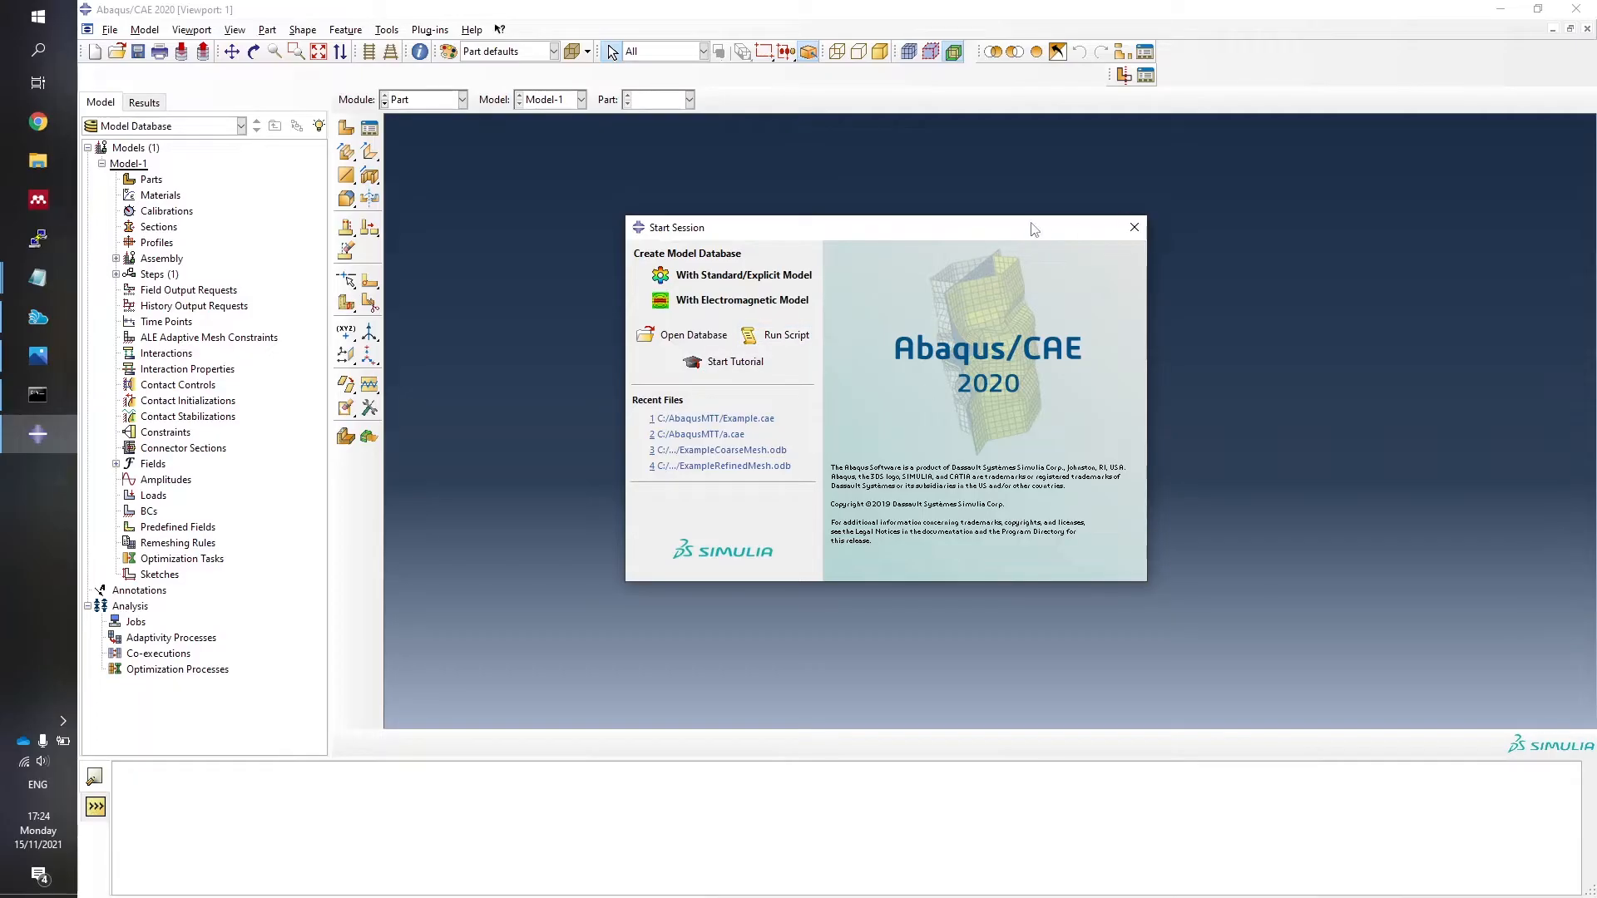
{"action": "left_click_drag", "start_coordinate": [1033, 226], "coordinate": [1016, 262]}
{"action": "left_click", "coordinate": [1117, 264]}
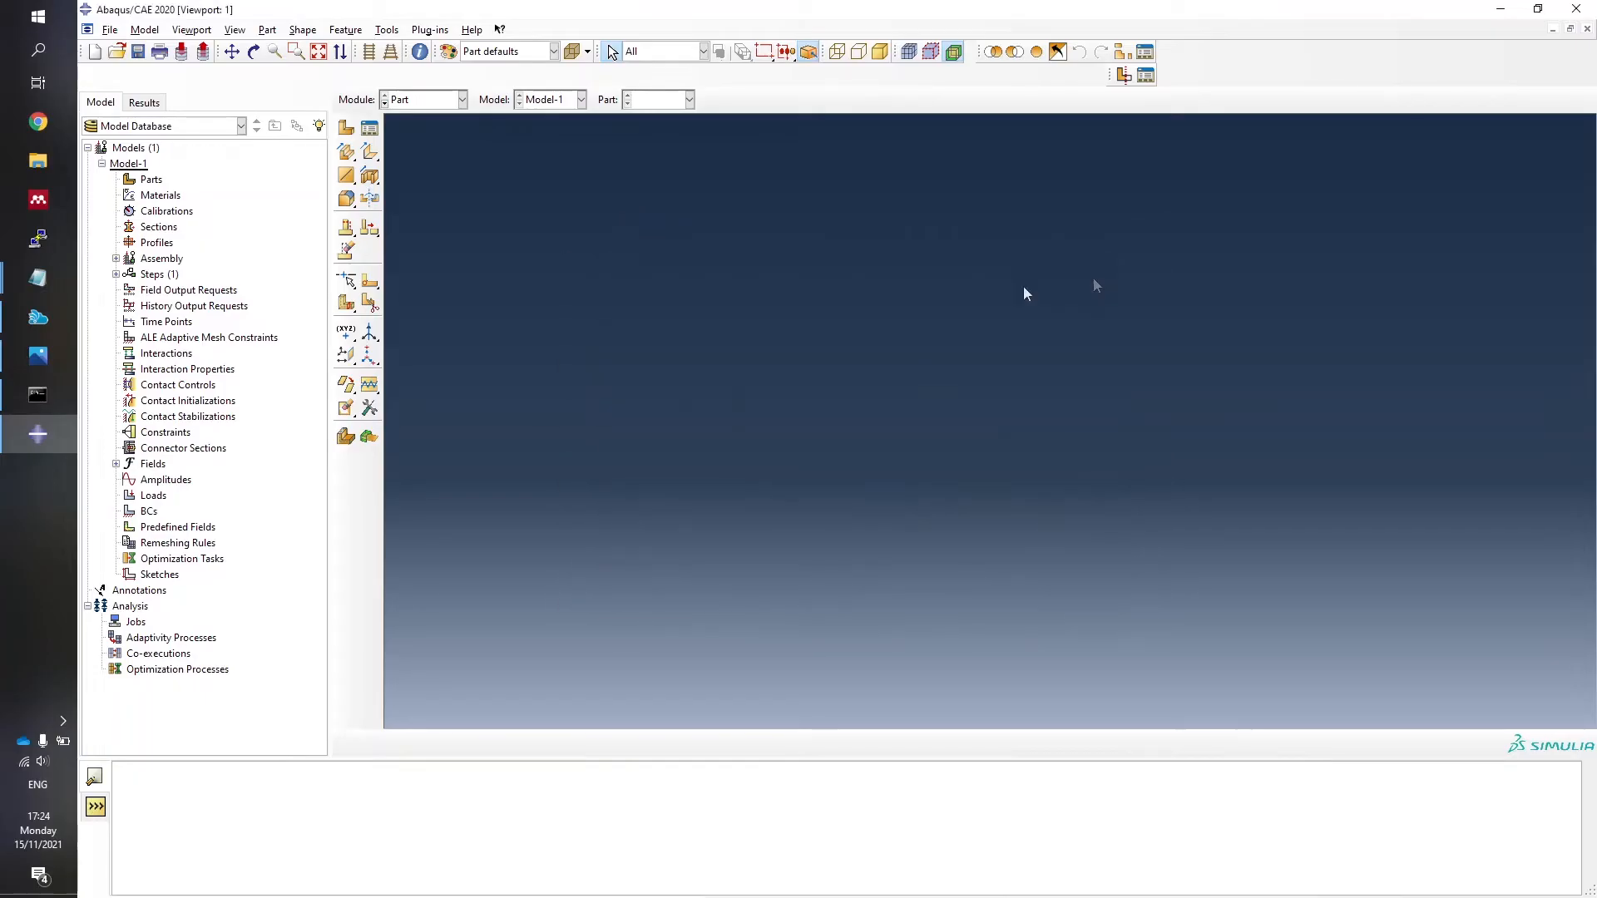
Create a 2D planar analytical rigid part named Shaft with an approximate size of 200 and open its sketch.
{"action": "right_click", "coordinate": [149, 181]}
{"action": "left_click", "coordinate": [183, 210]}
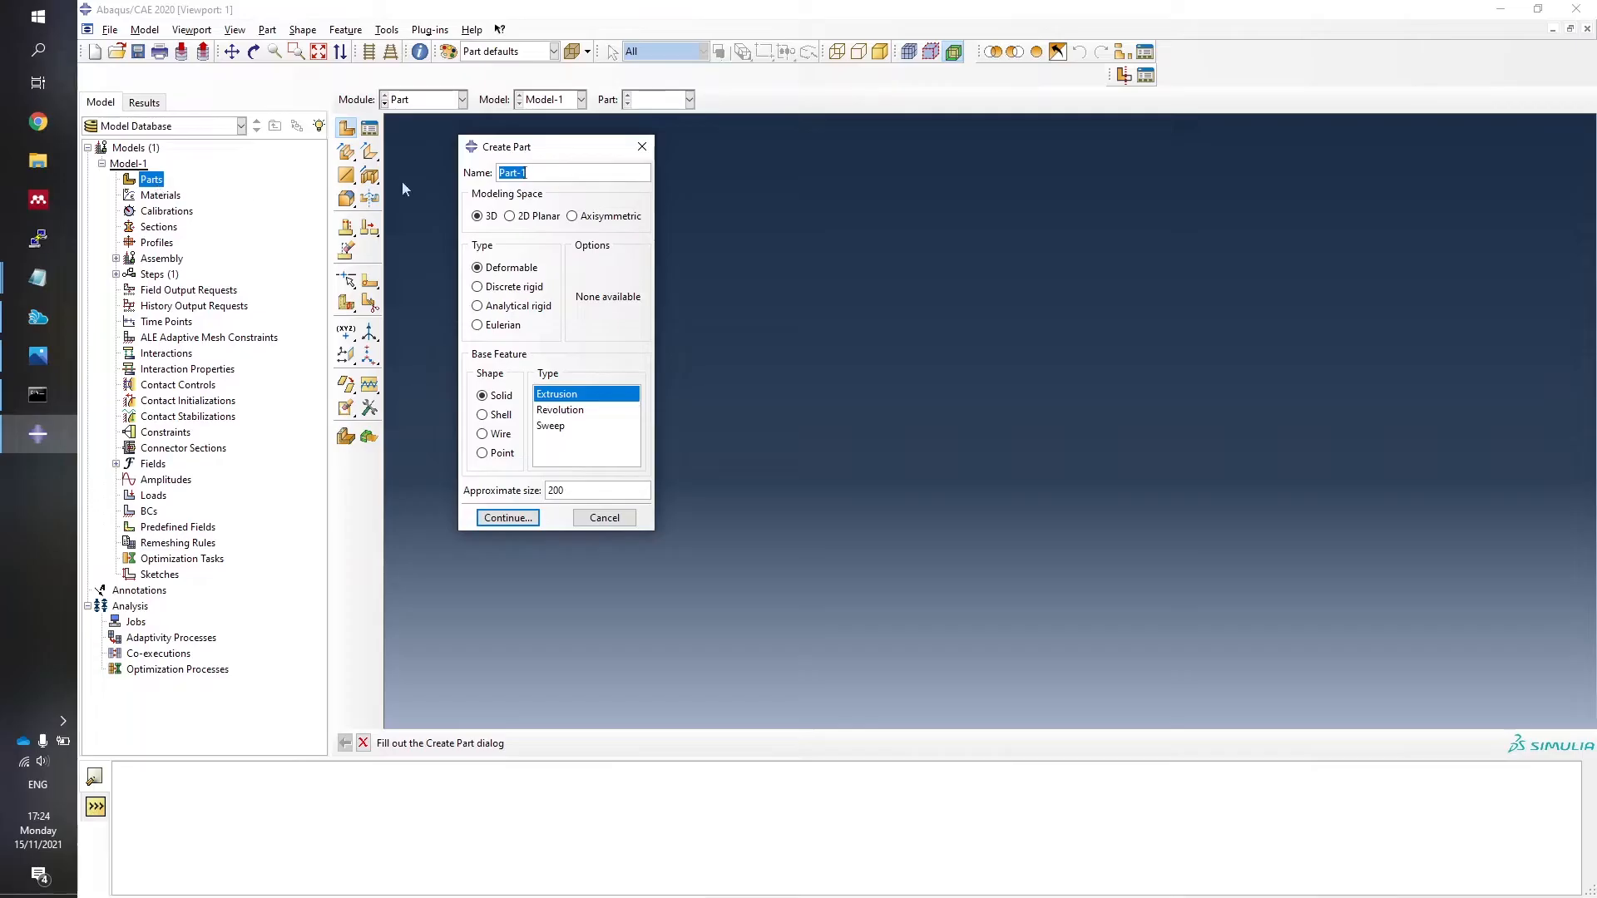
{"action": "key", "text": "BackSpace"}
{"action": "type", "text": "Shaft"}
{"action": "left_click", "coordinate": [510, 217]}
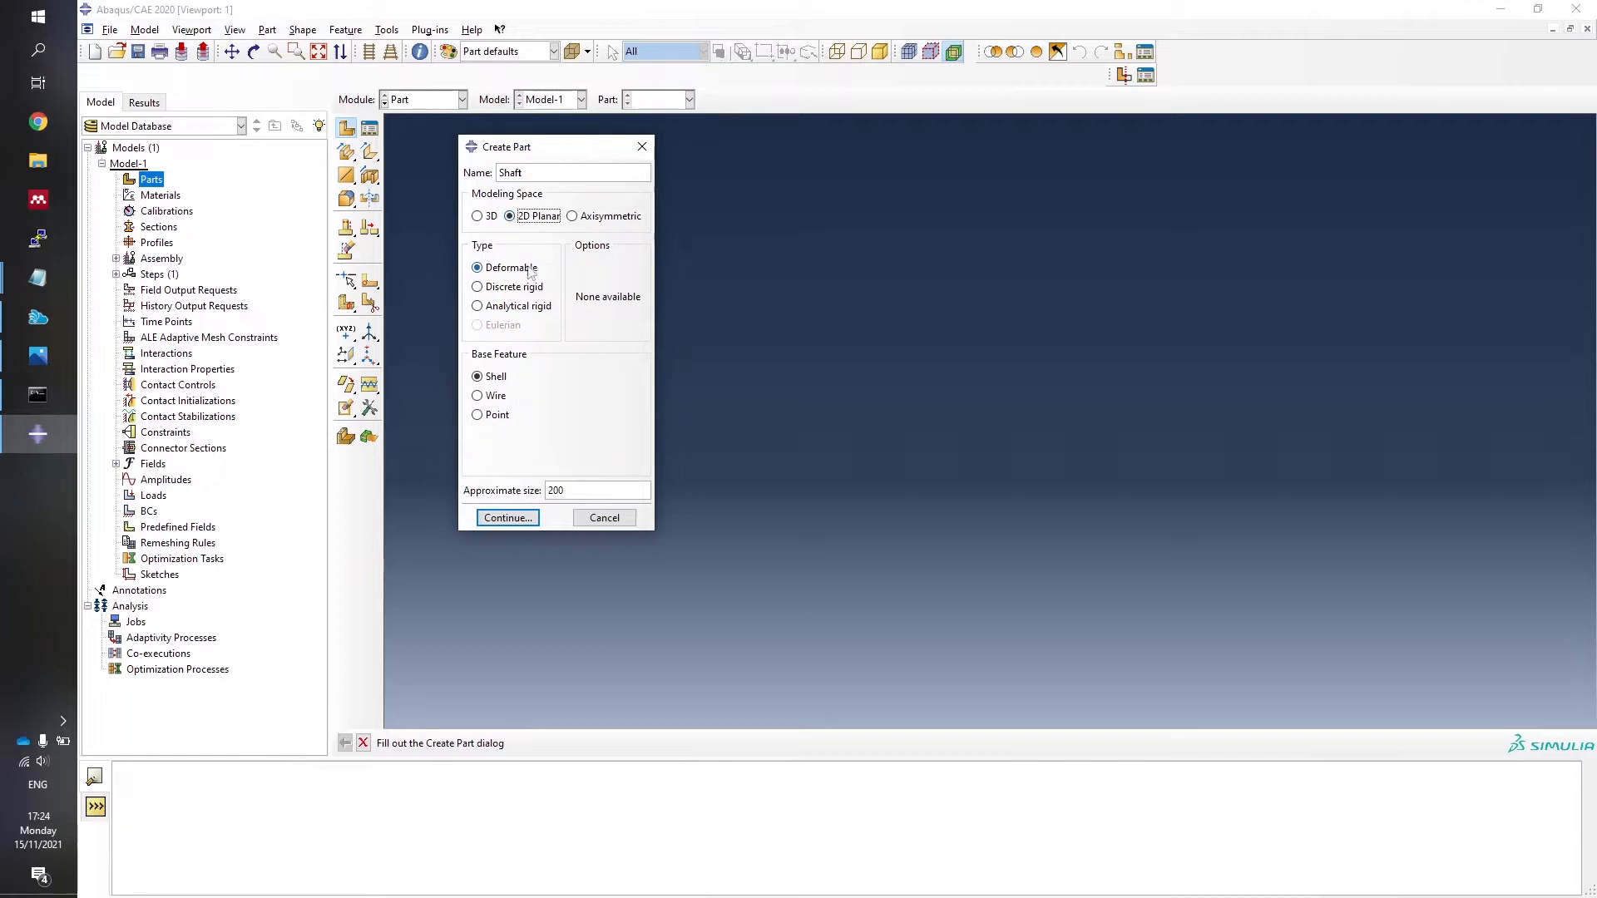
{"action": "left_click", "coordinate": [499, 307]}
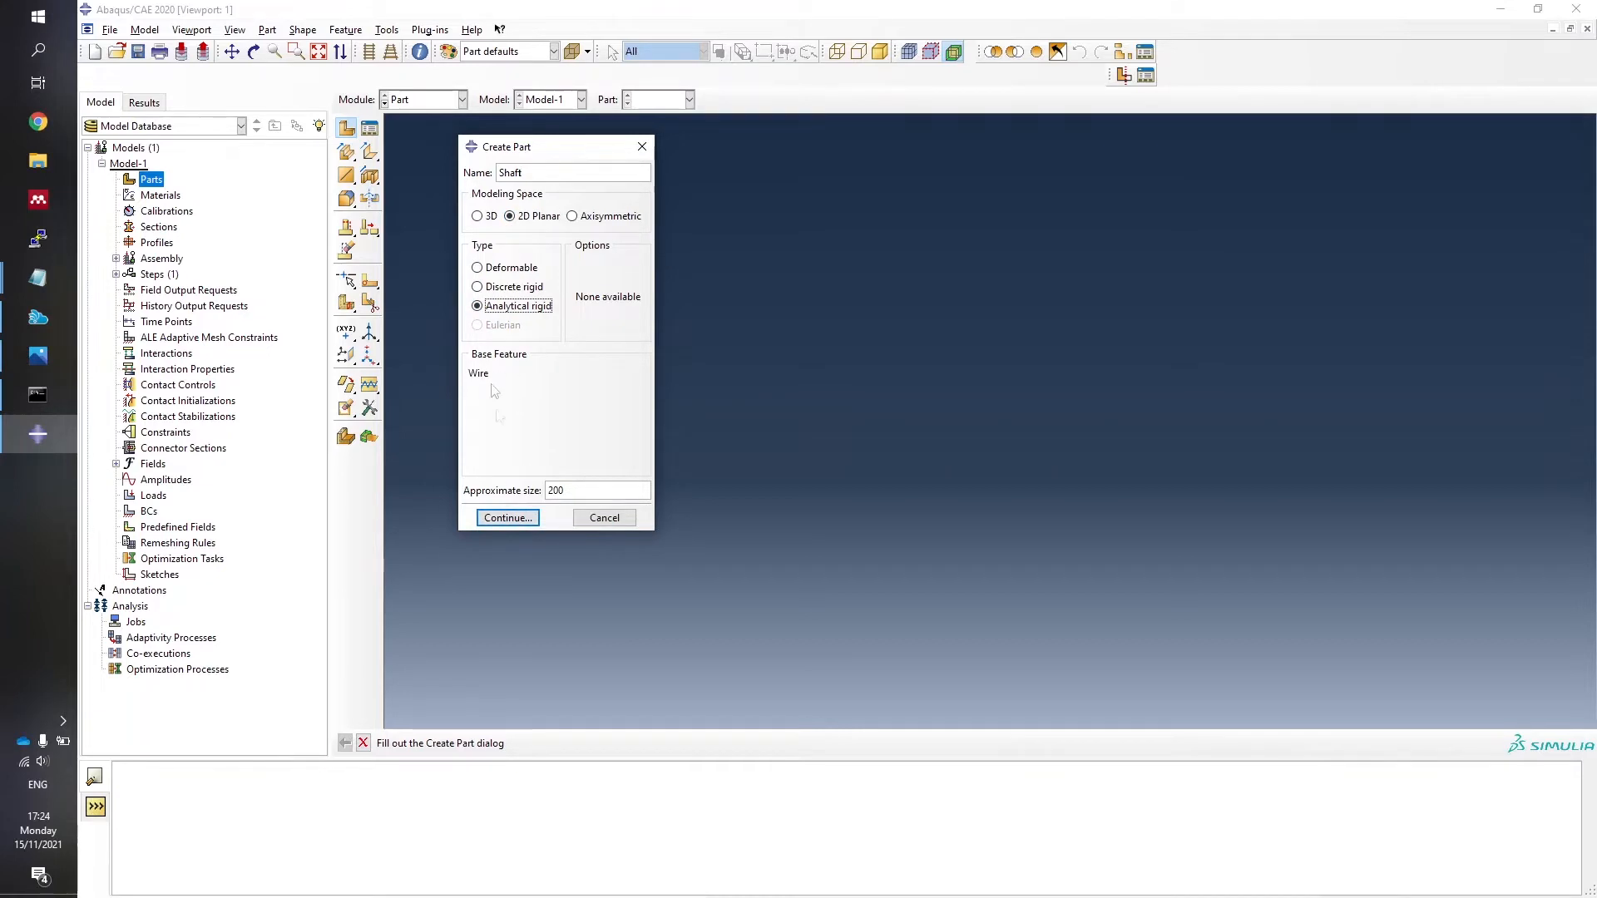
{"action": "left_click", "coordinate": [508, 517]}
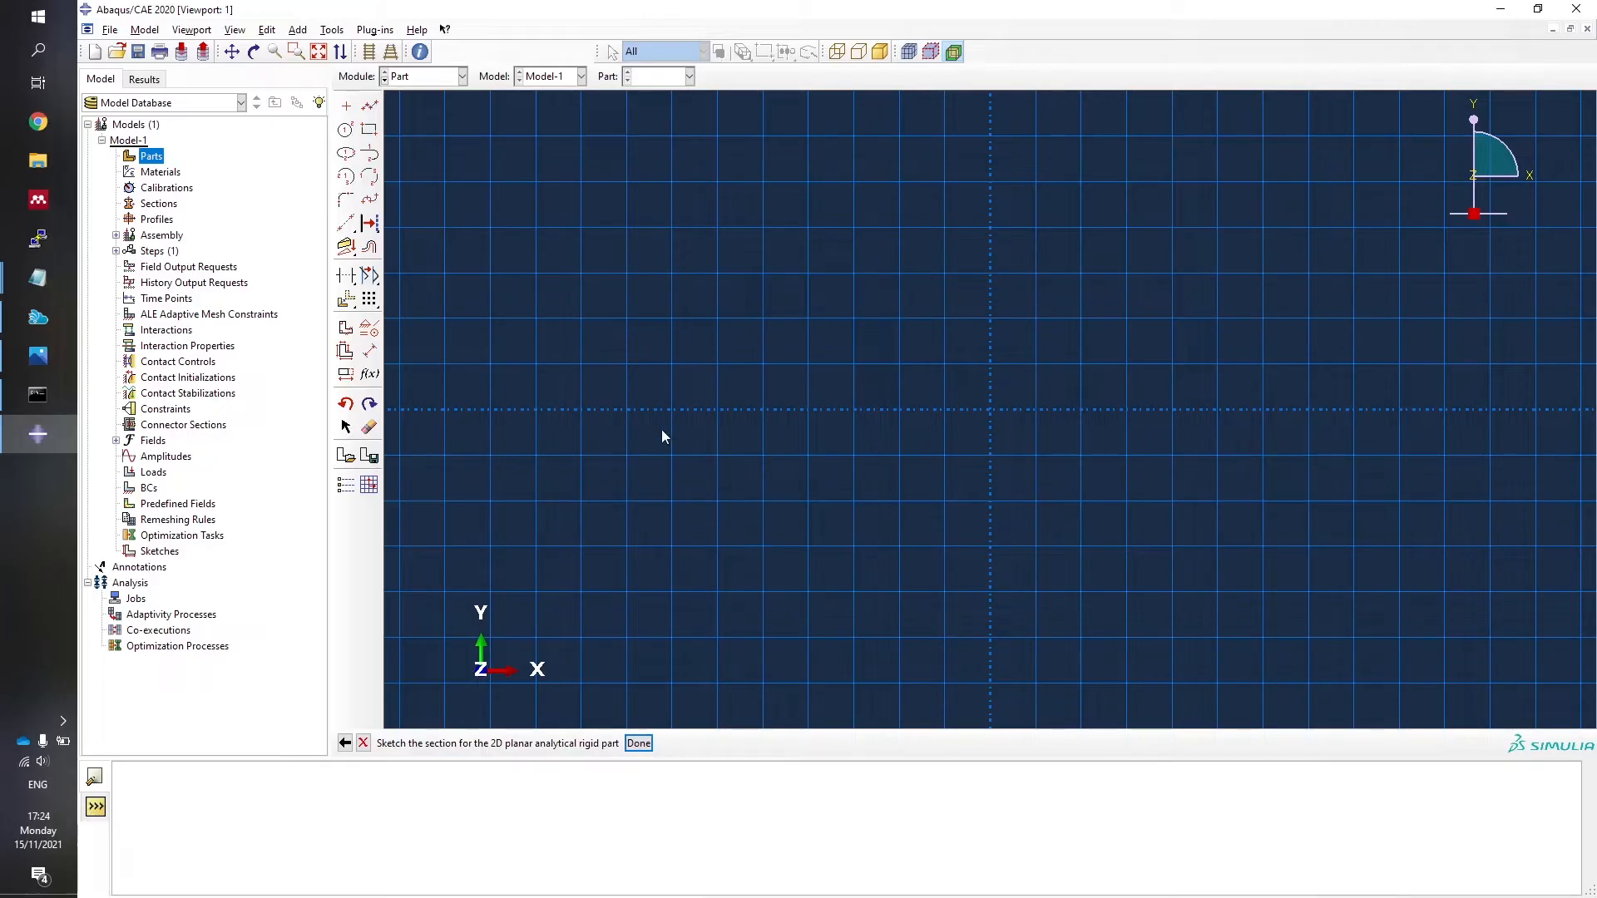
Place an isolated point at the sketch origin and apply a Fixed constraint to it.
{"action": "left_click", "coordinate": [346, 106]}
{"action": "left_click", "coordinate": [991, 408]}
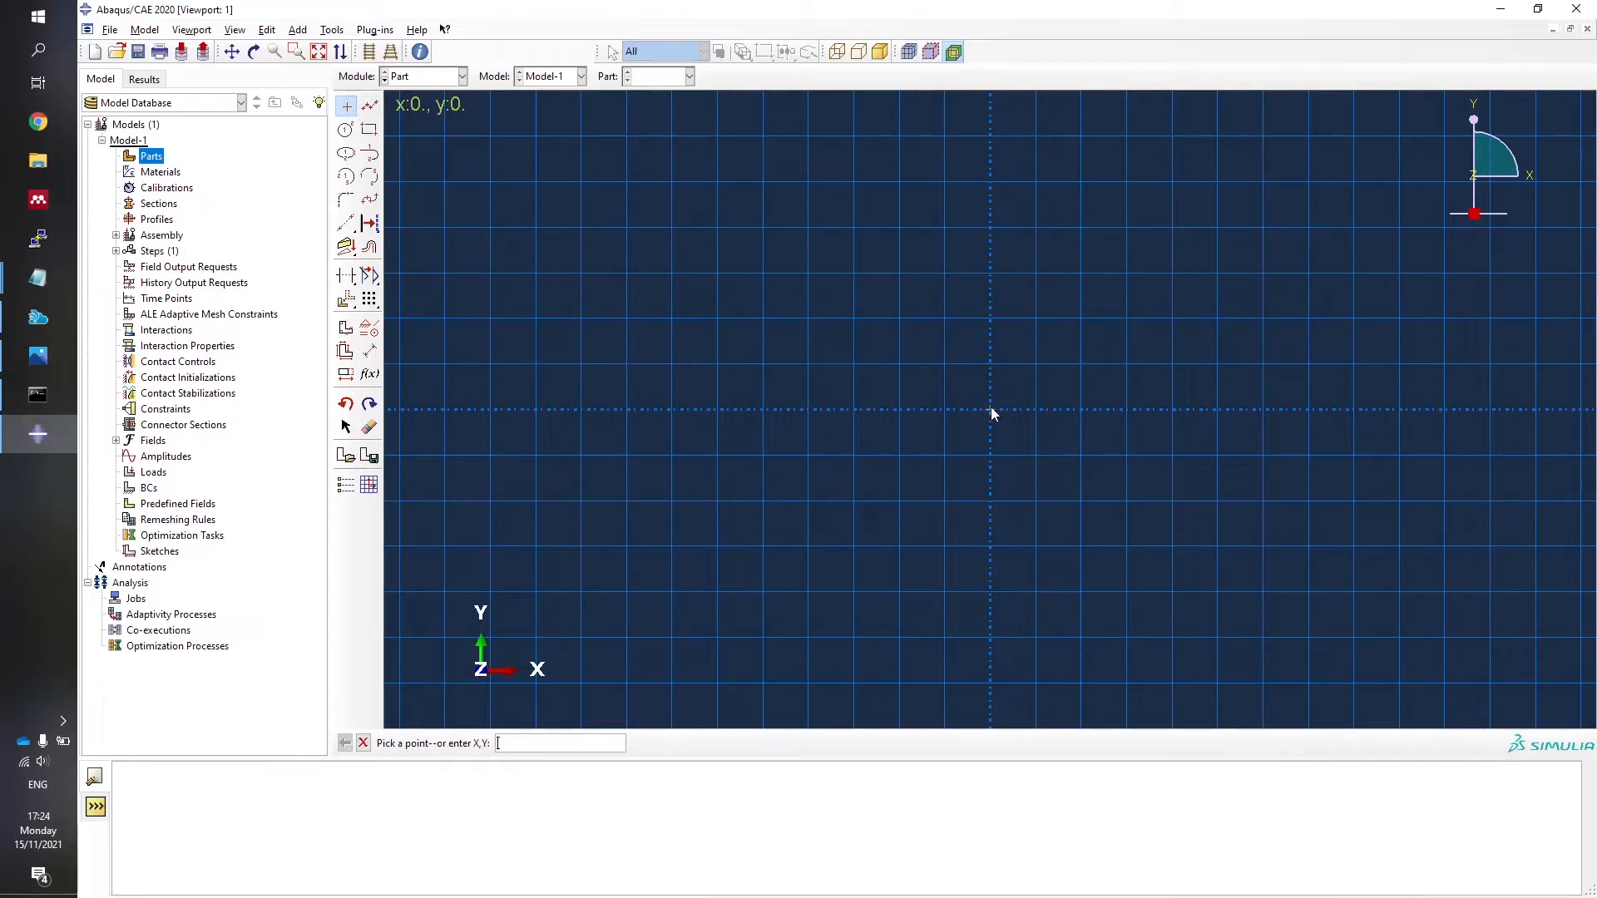
{"action": "left_click", "coordinate": [368, 330]}
{"action": "left_click", "coordinate": [518, 287]}
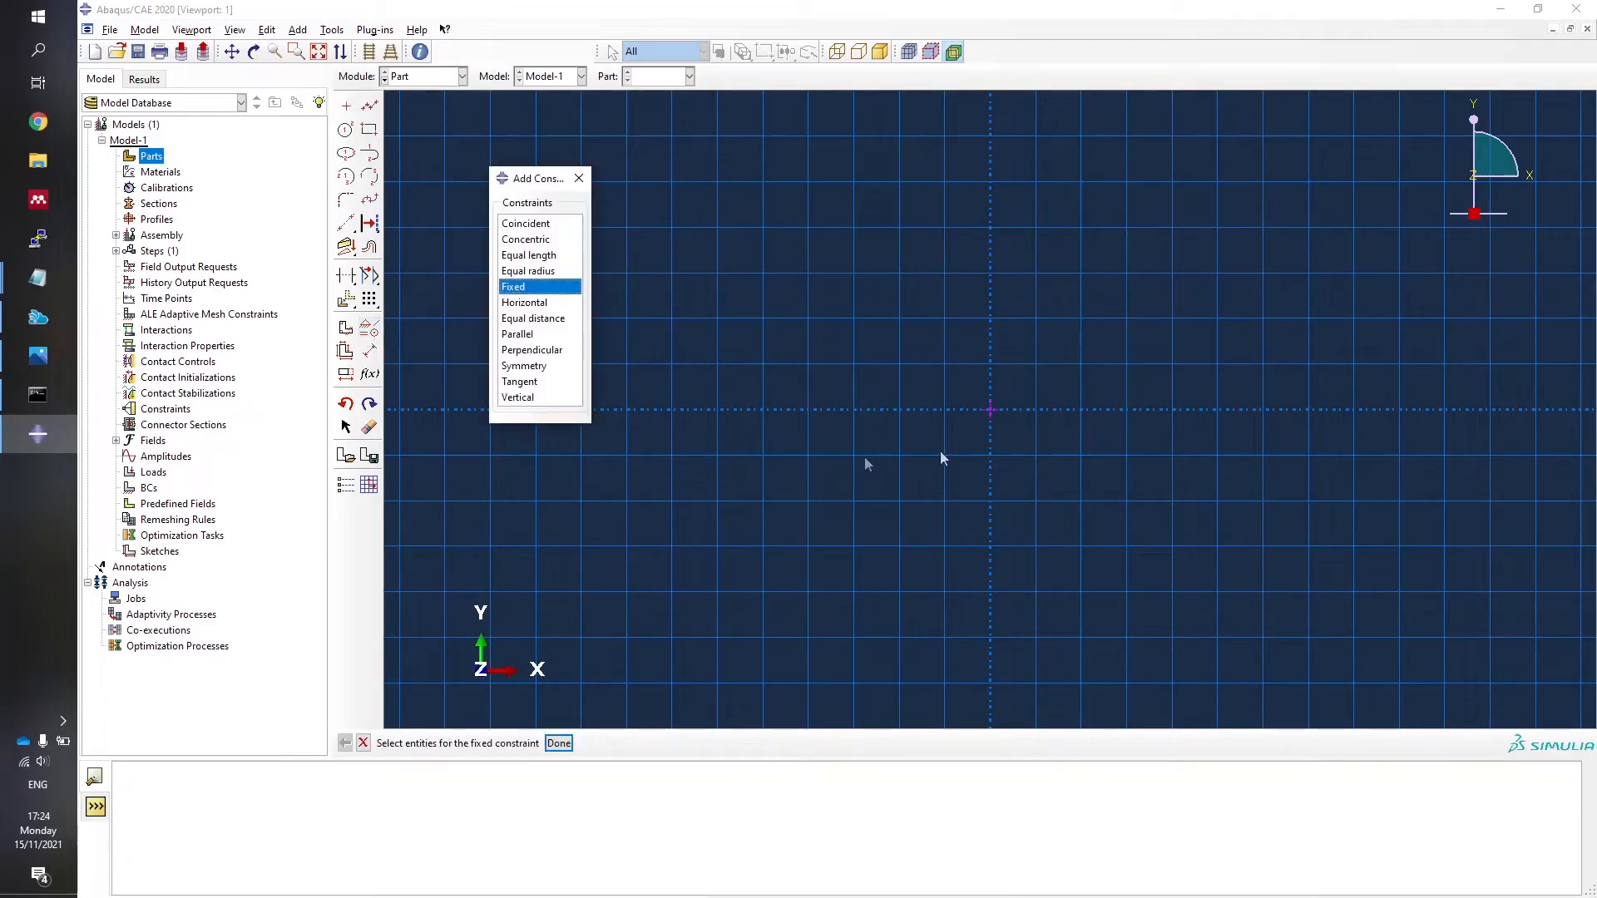
{"action": "left_click", "coordinate": [991, 407]}
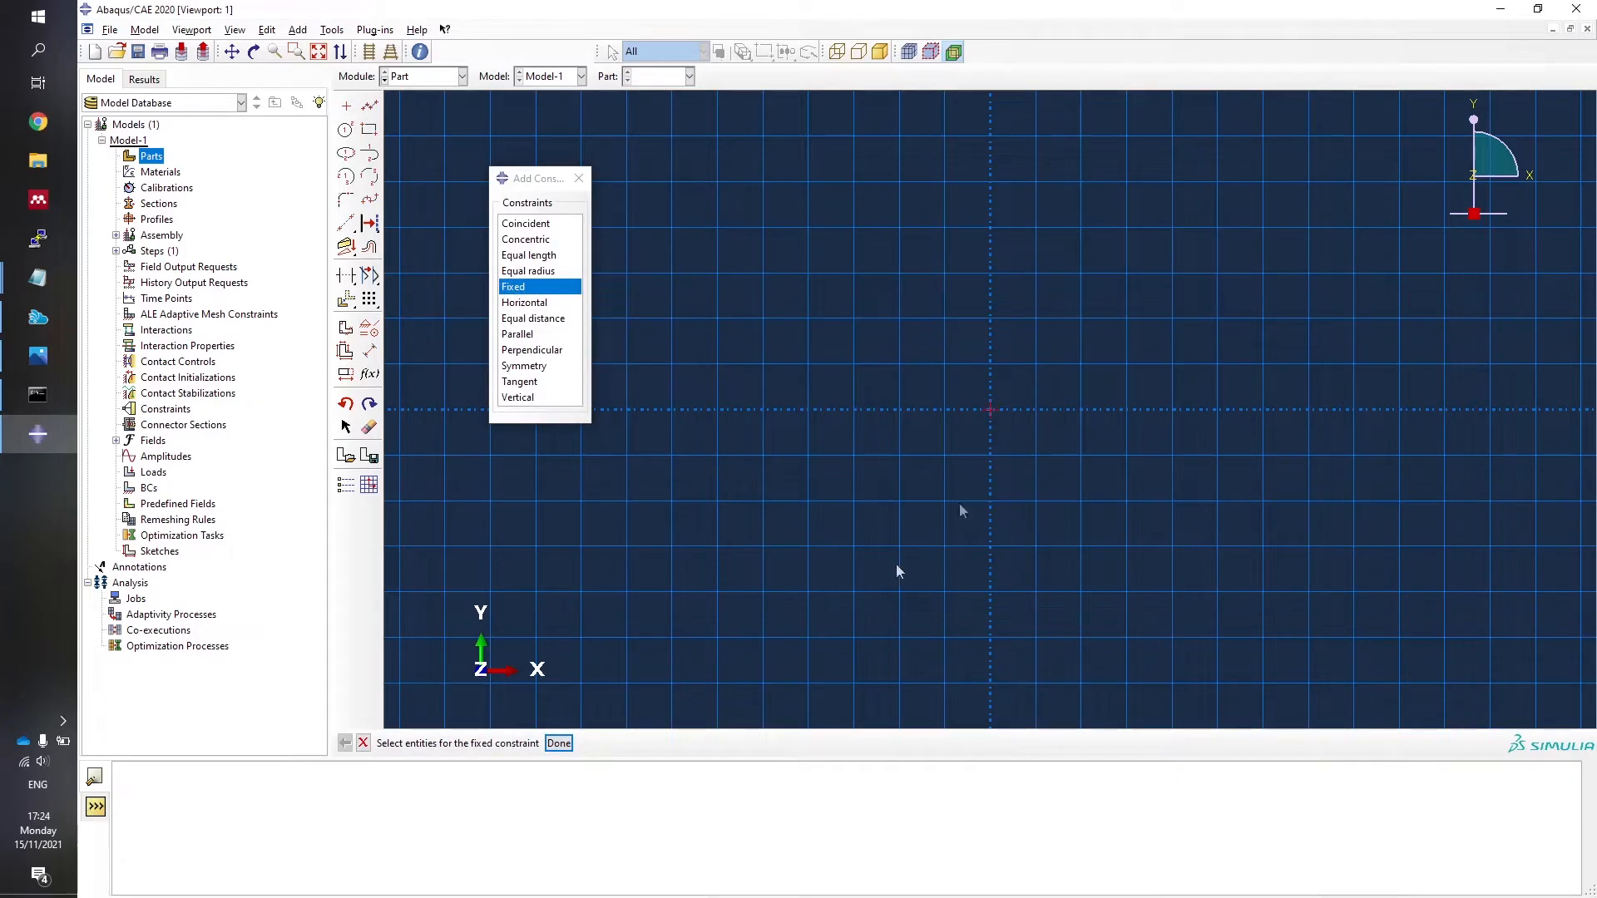
{"action": "left_click", "coordinate": [564, 745]}
{"action": "left_click", "coordinate": [579, 178]}
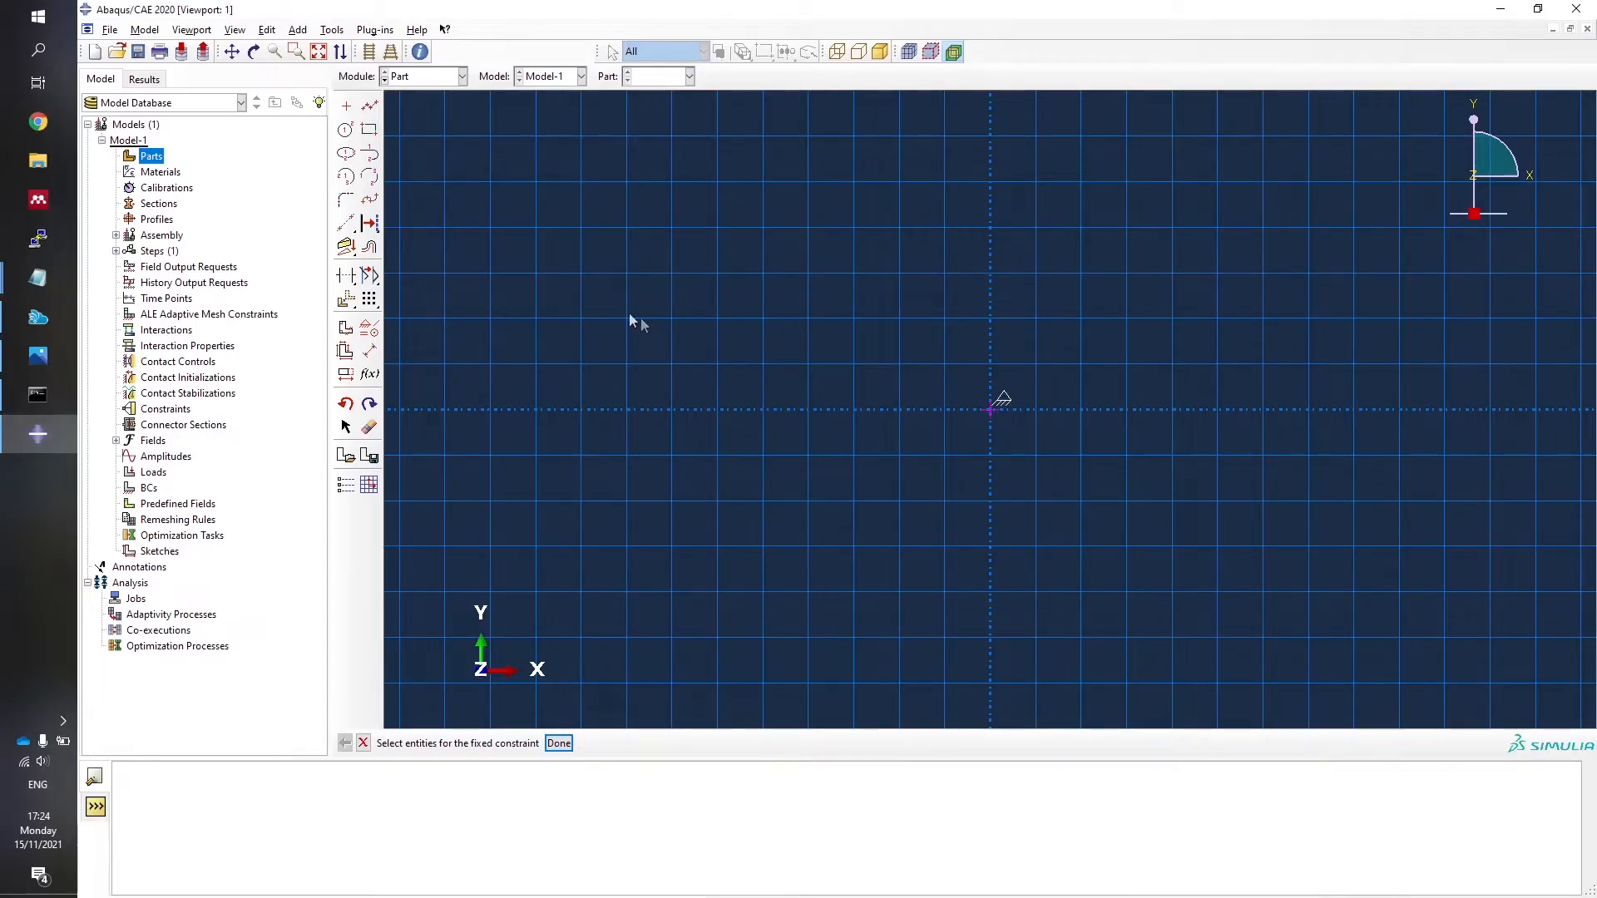
Draw a construction circle centred on the origin and dimension its radius as 20.
{"action": "left_click", "coordinate": [350, 229]}
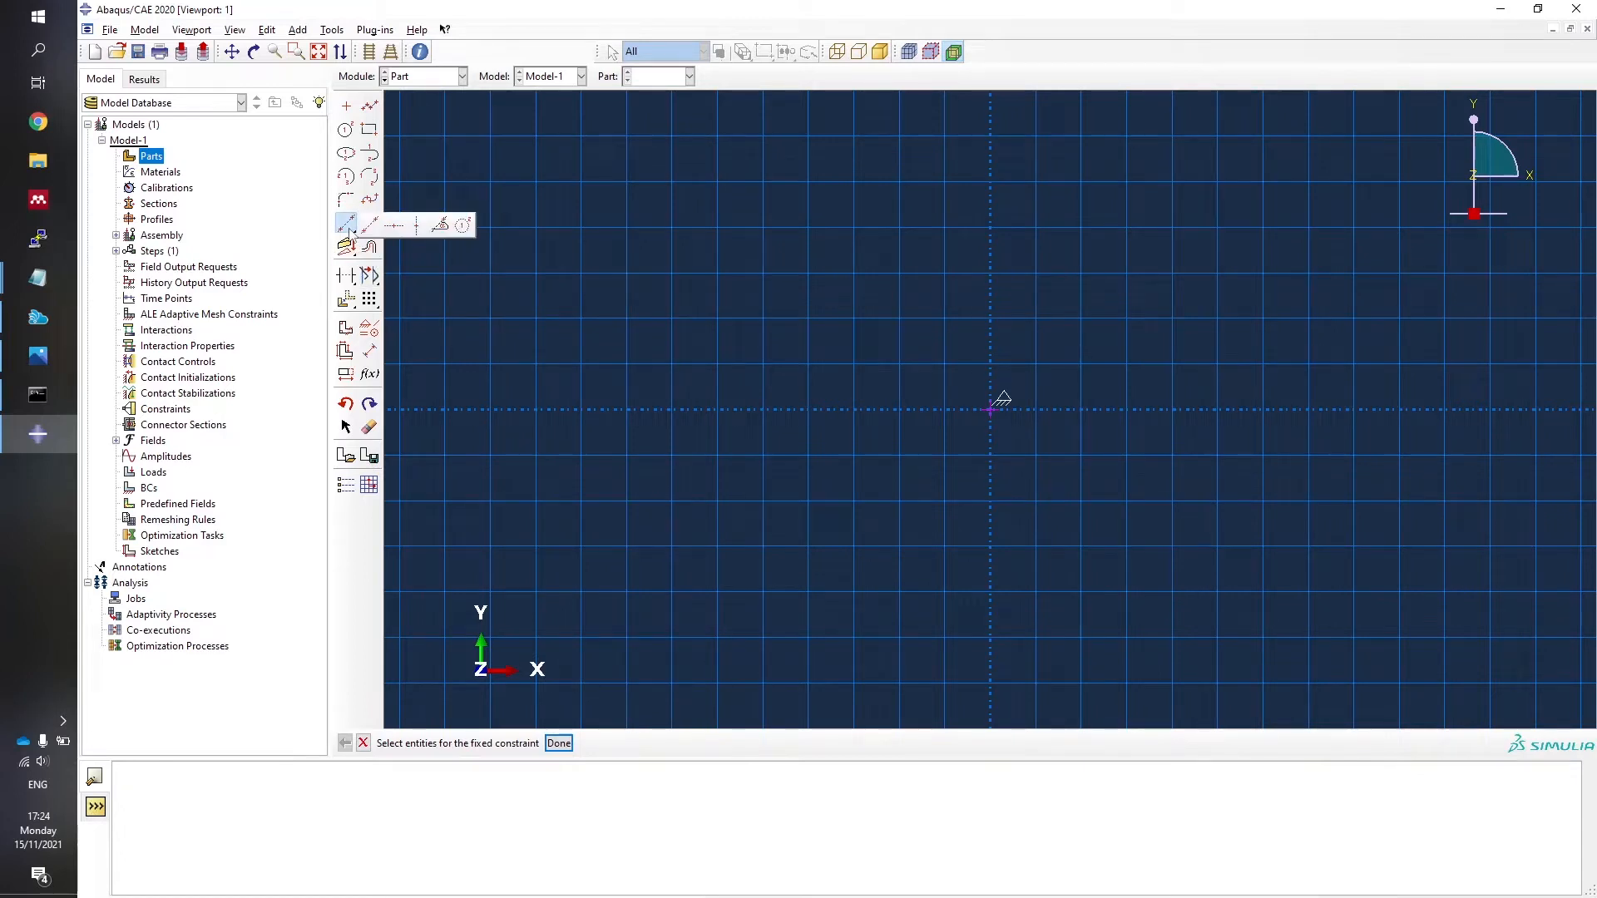
{"action": "left_click", "coordinate": [463, 225]}
{"action": "left_click", "coordinate": [992, 410]}
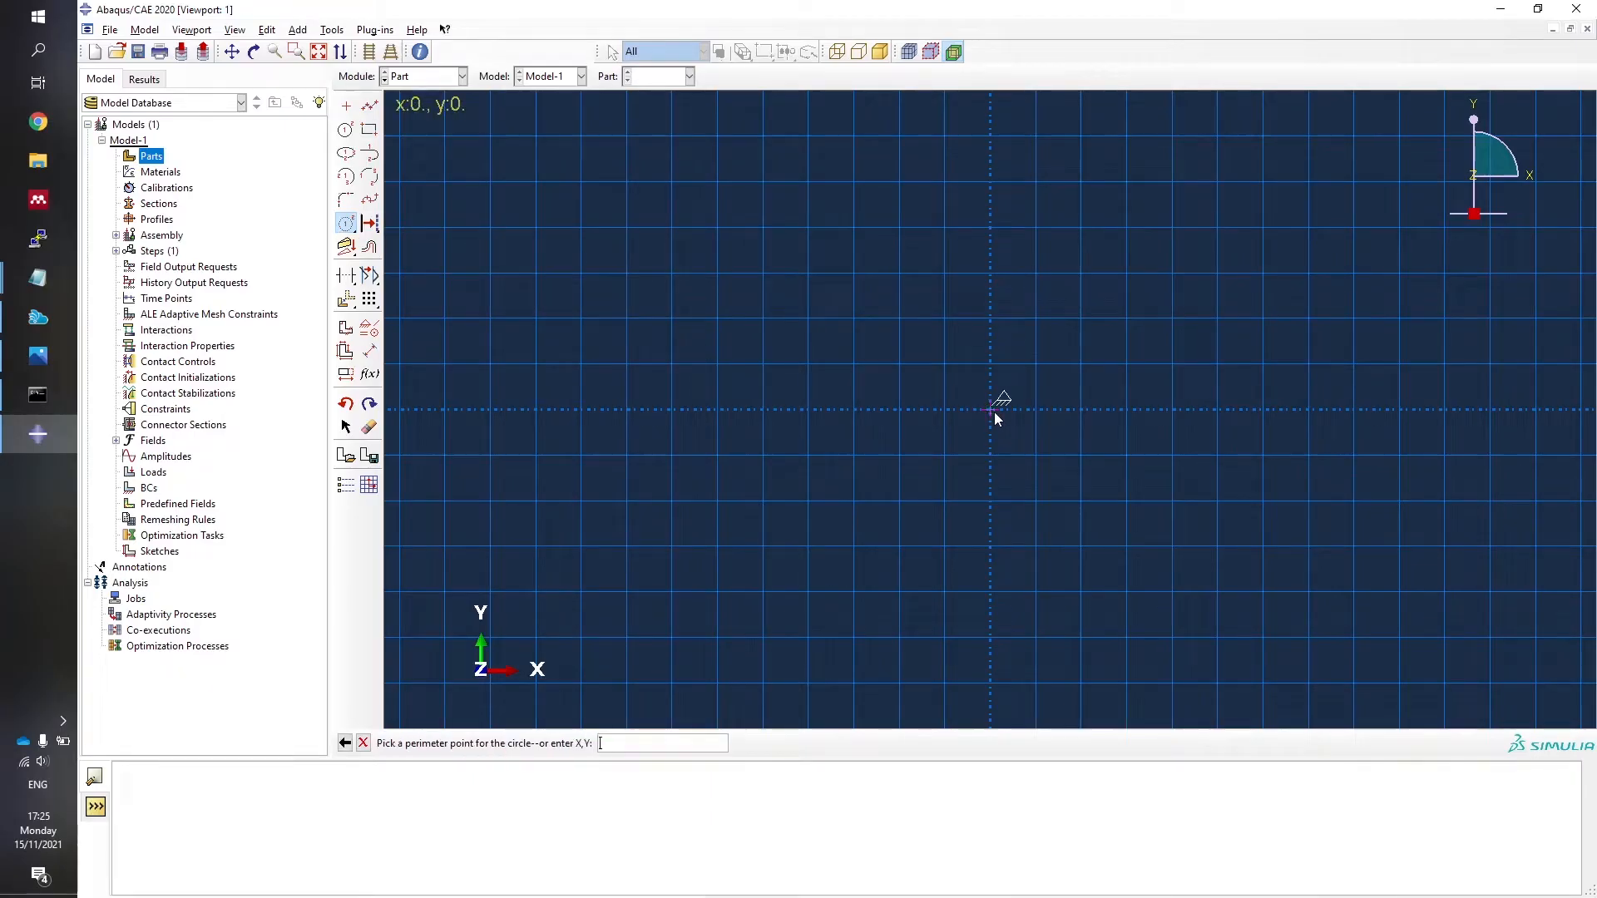
{"action": "left_click", "coordinate": [1170, 411]}
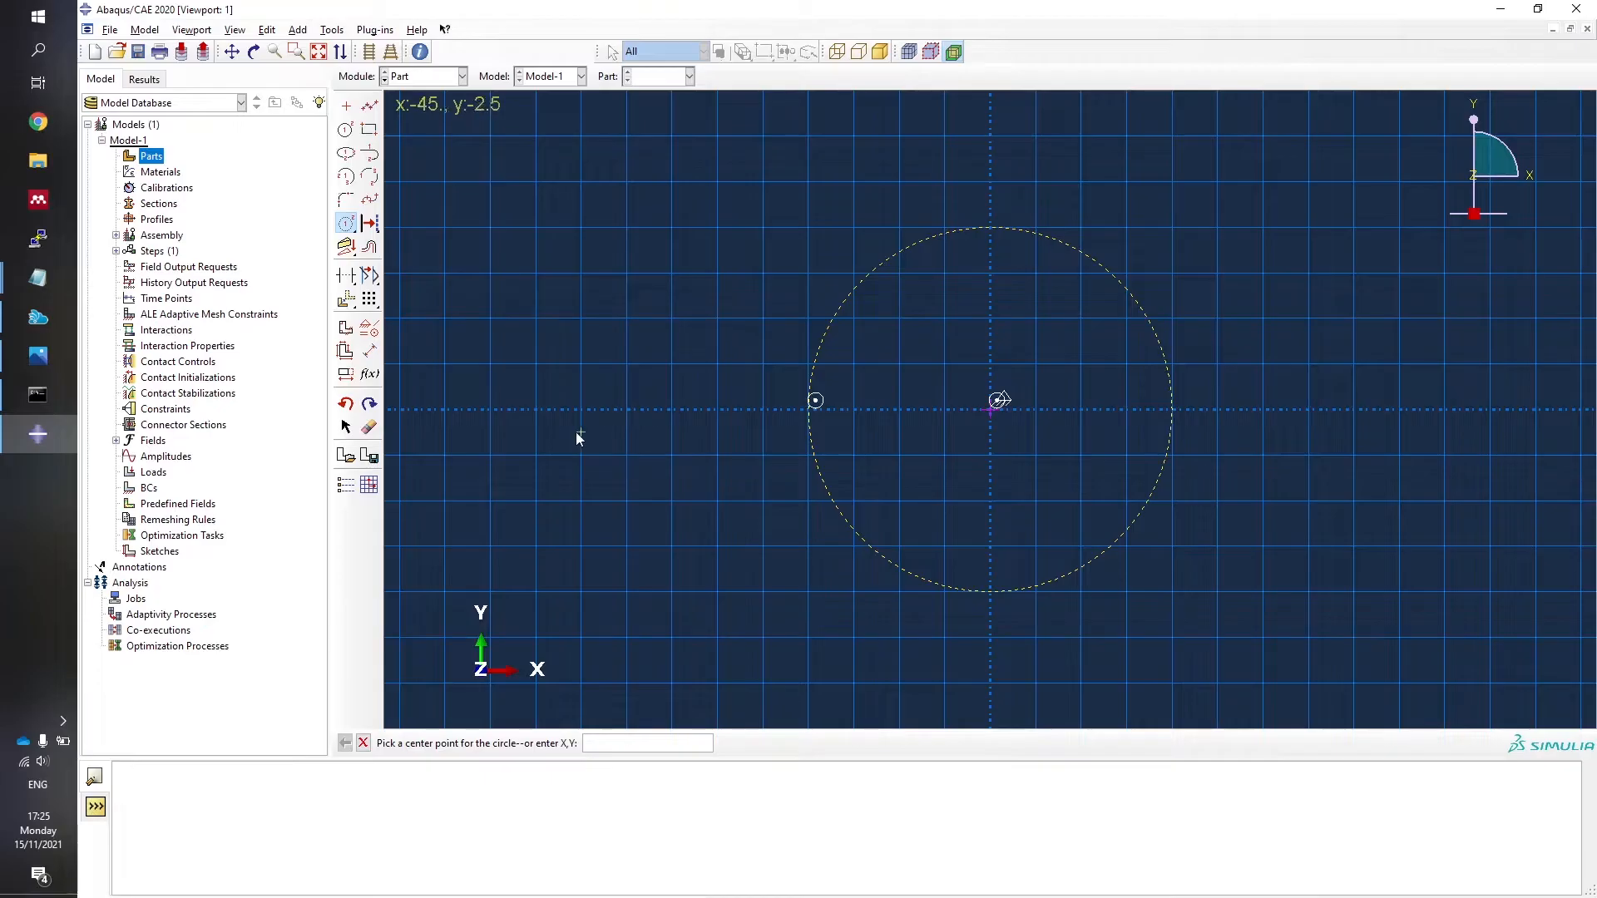
{"action": "left_click", "coordinate": [372, 351]}
{"action": "left_click", "coordinate": [1131, 530]}
{"action": "left_click", "coordinate": [1250, 612]}
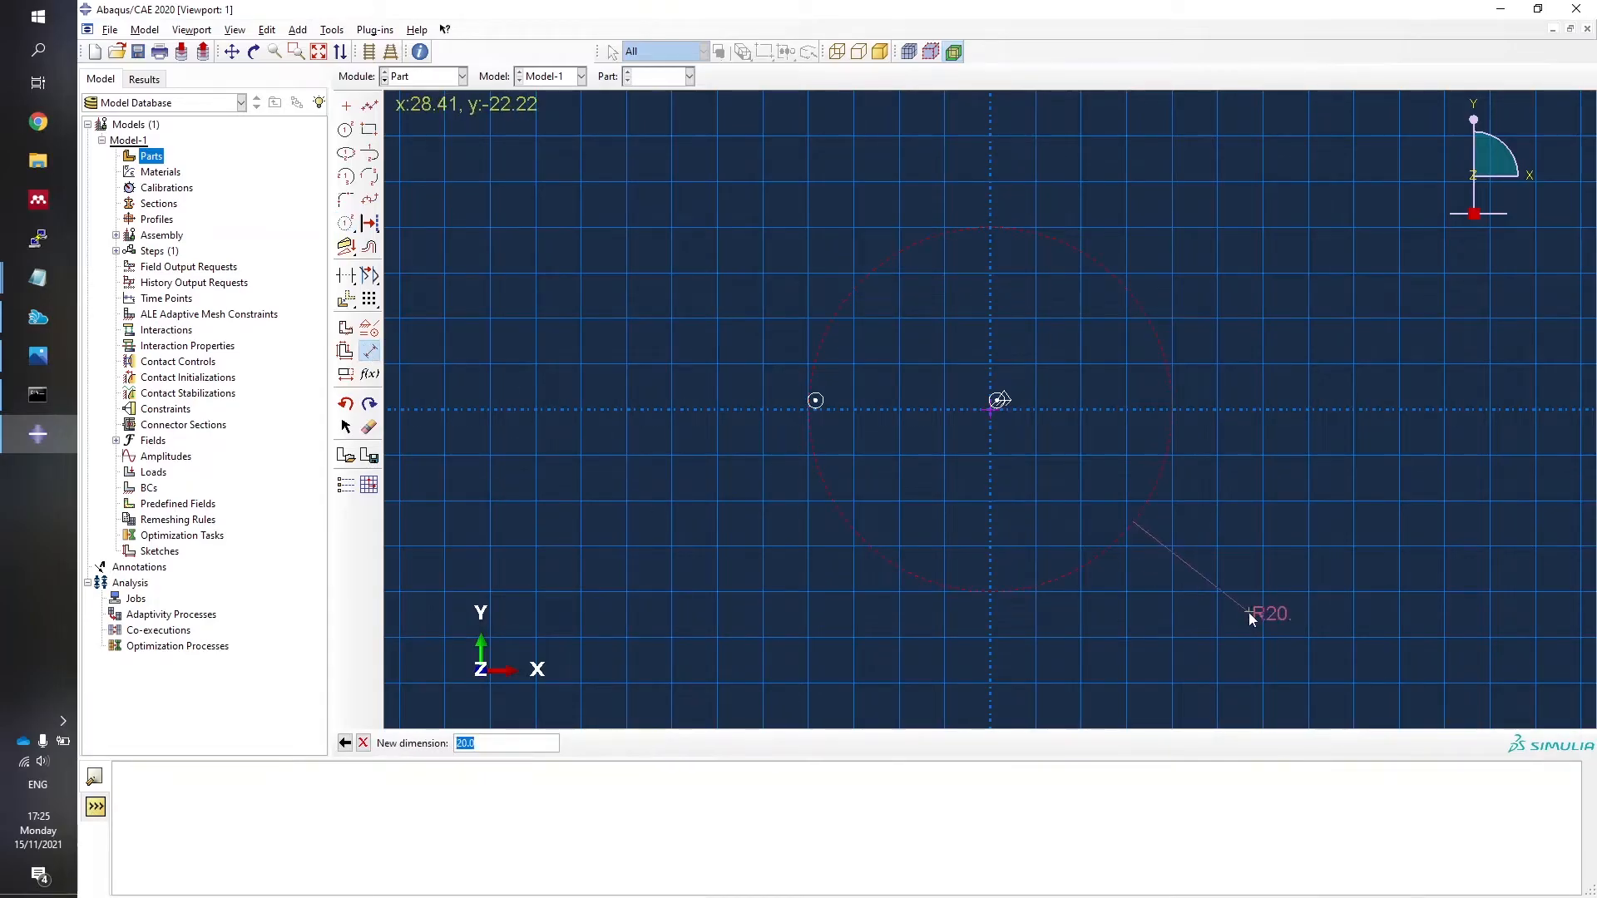
{"action": "key", "text": "Return"}
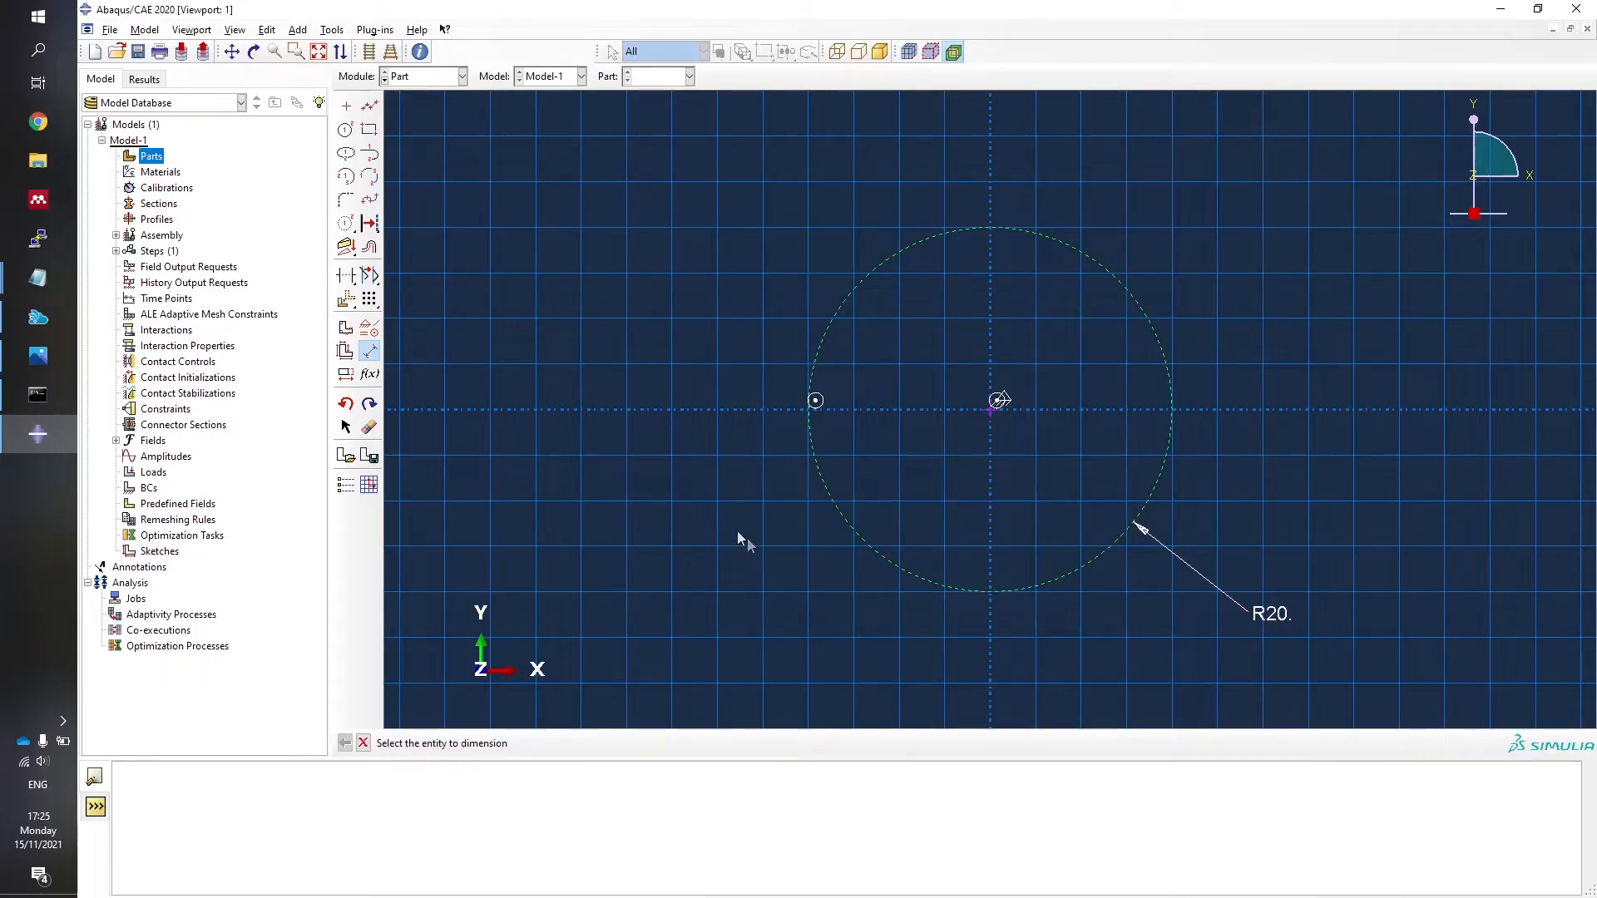
Add two angled construction lines through the origin, one at 70° and one at 110°.
{"action": "left_click", "coordinate": [347, 224]}
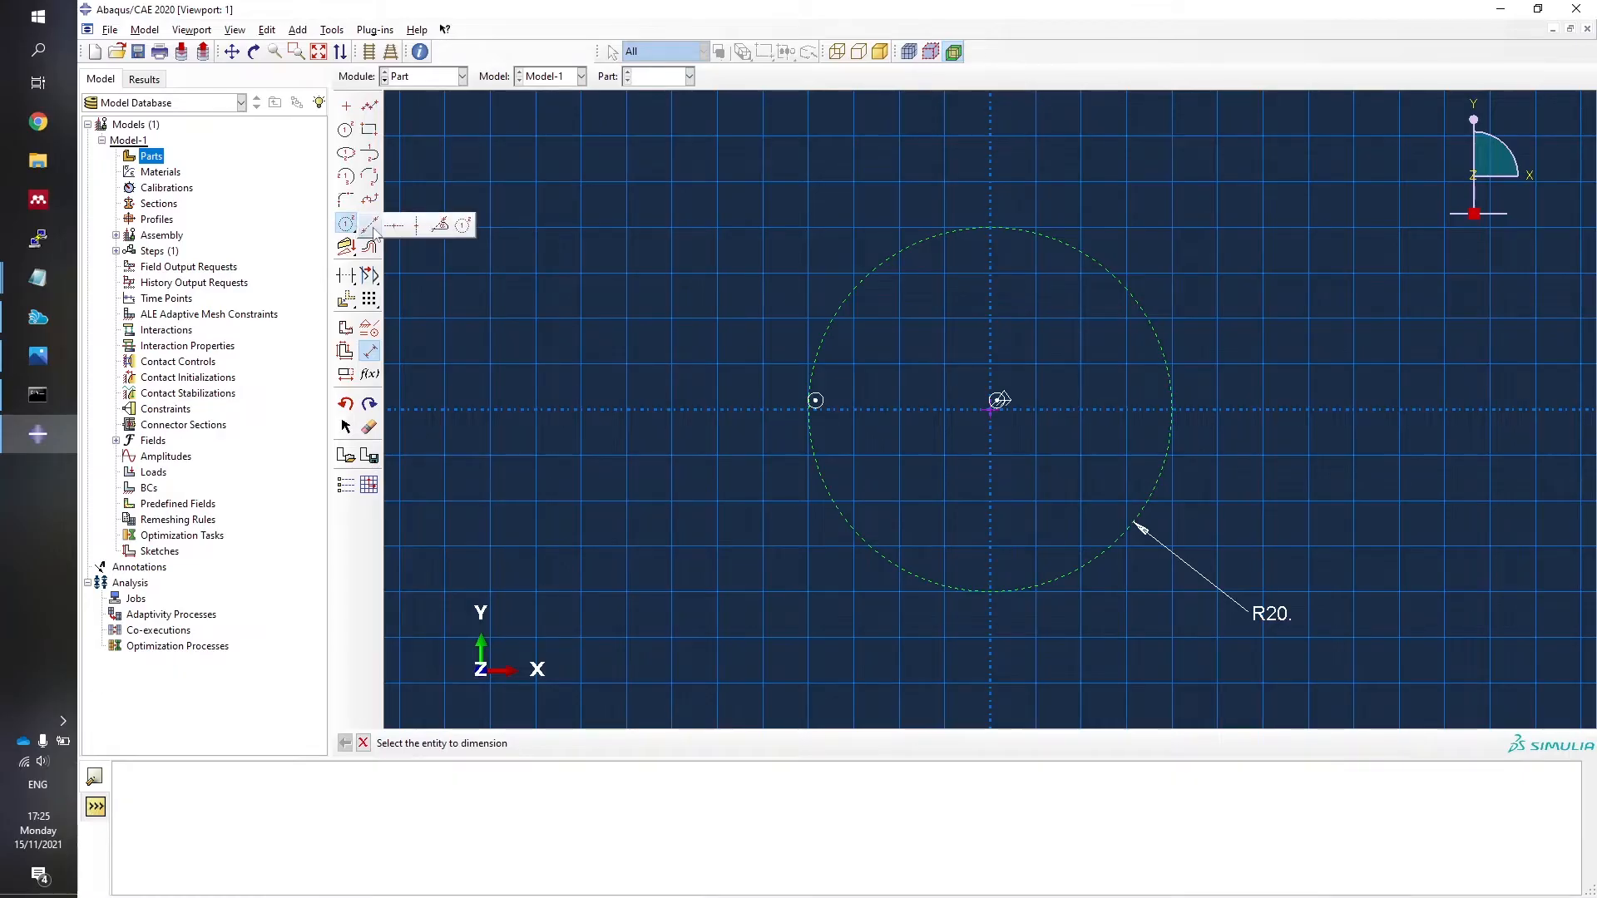
{"action": "left_click", "coordinate": [441, 226]}
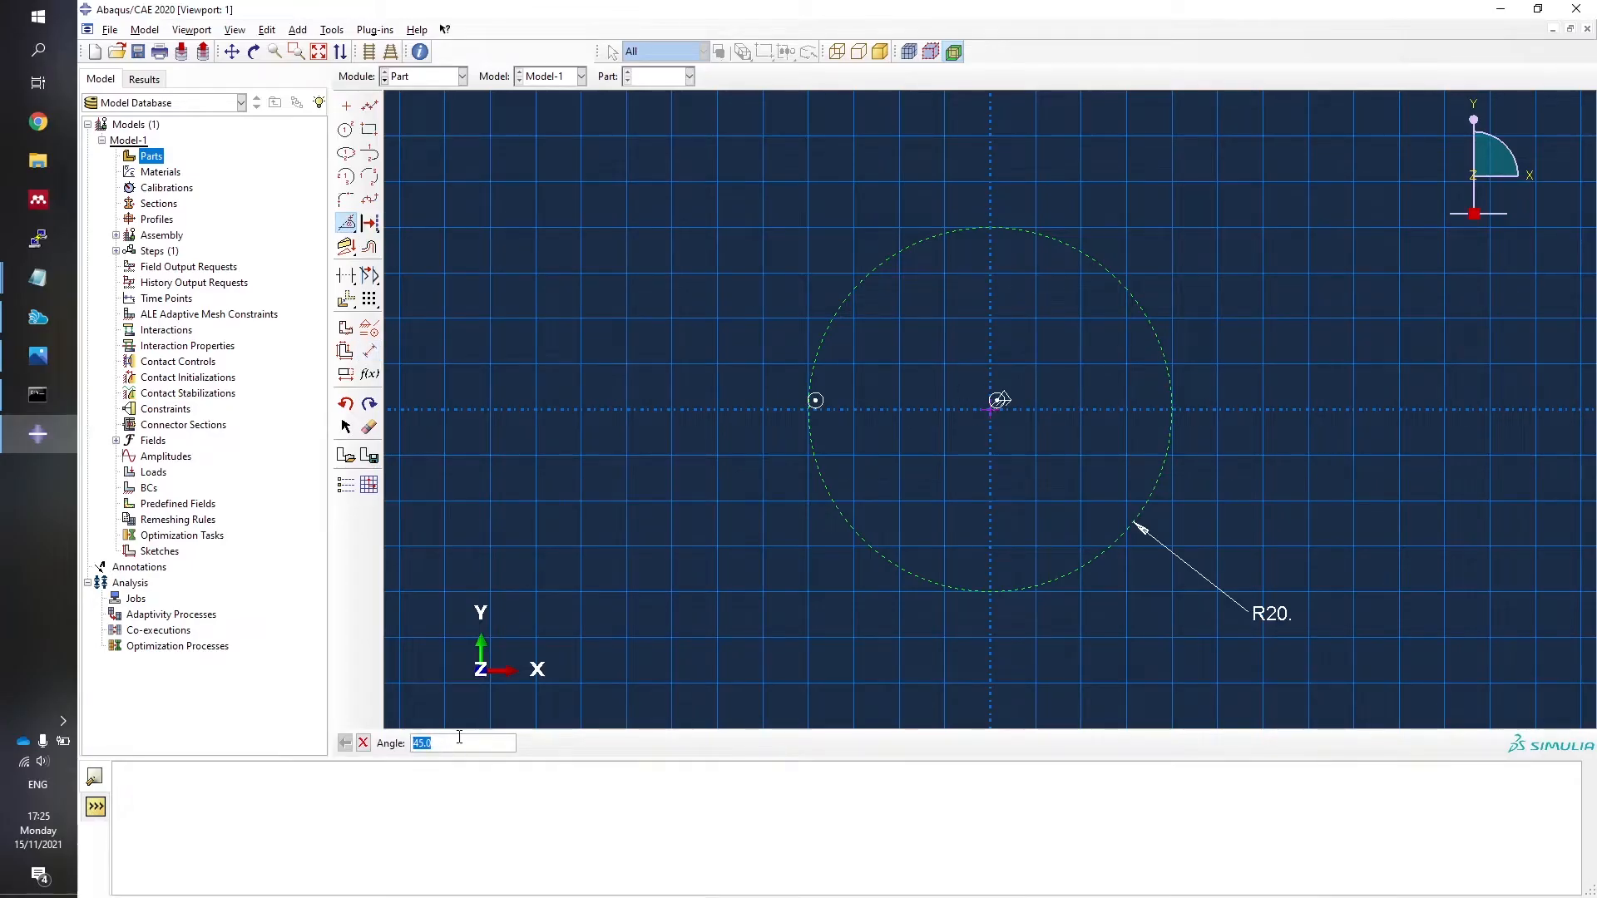
{"action": "type", "text": "70"}
{"action": "key", "text": "Return"}
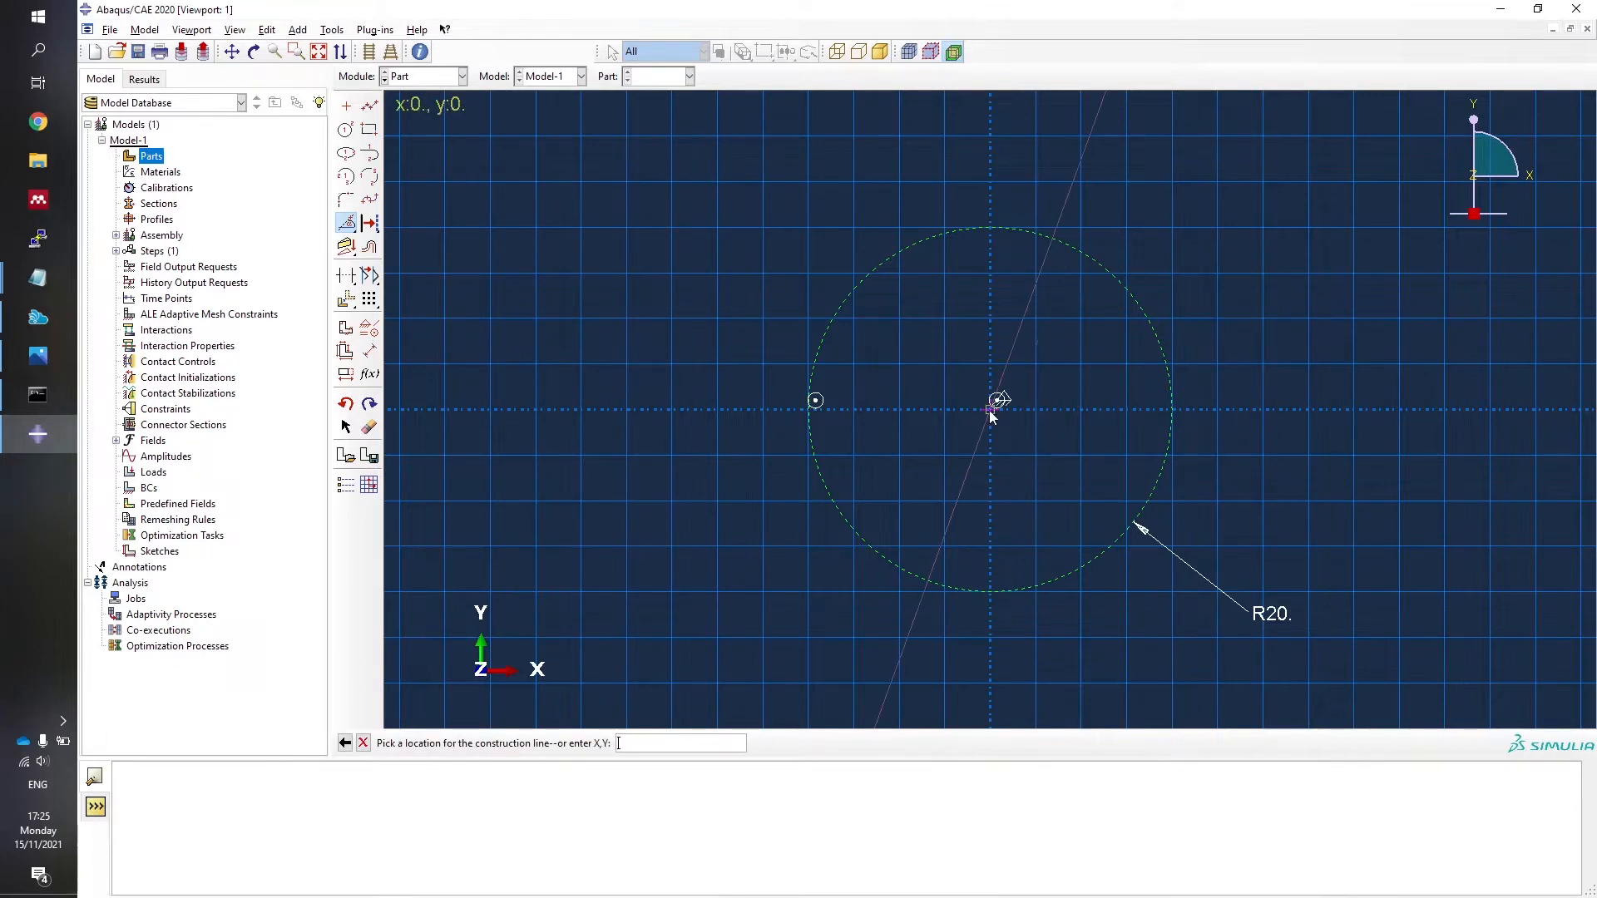
{"action": "left_click", "coordinate": [990, 411]}
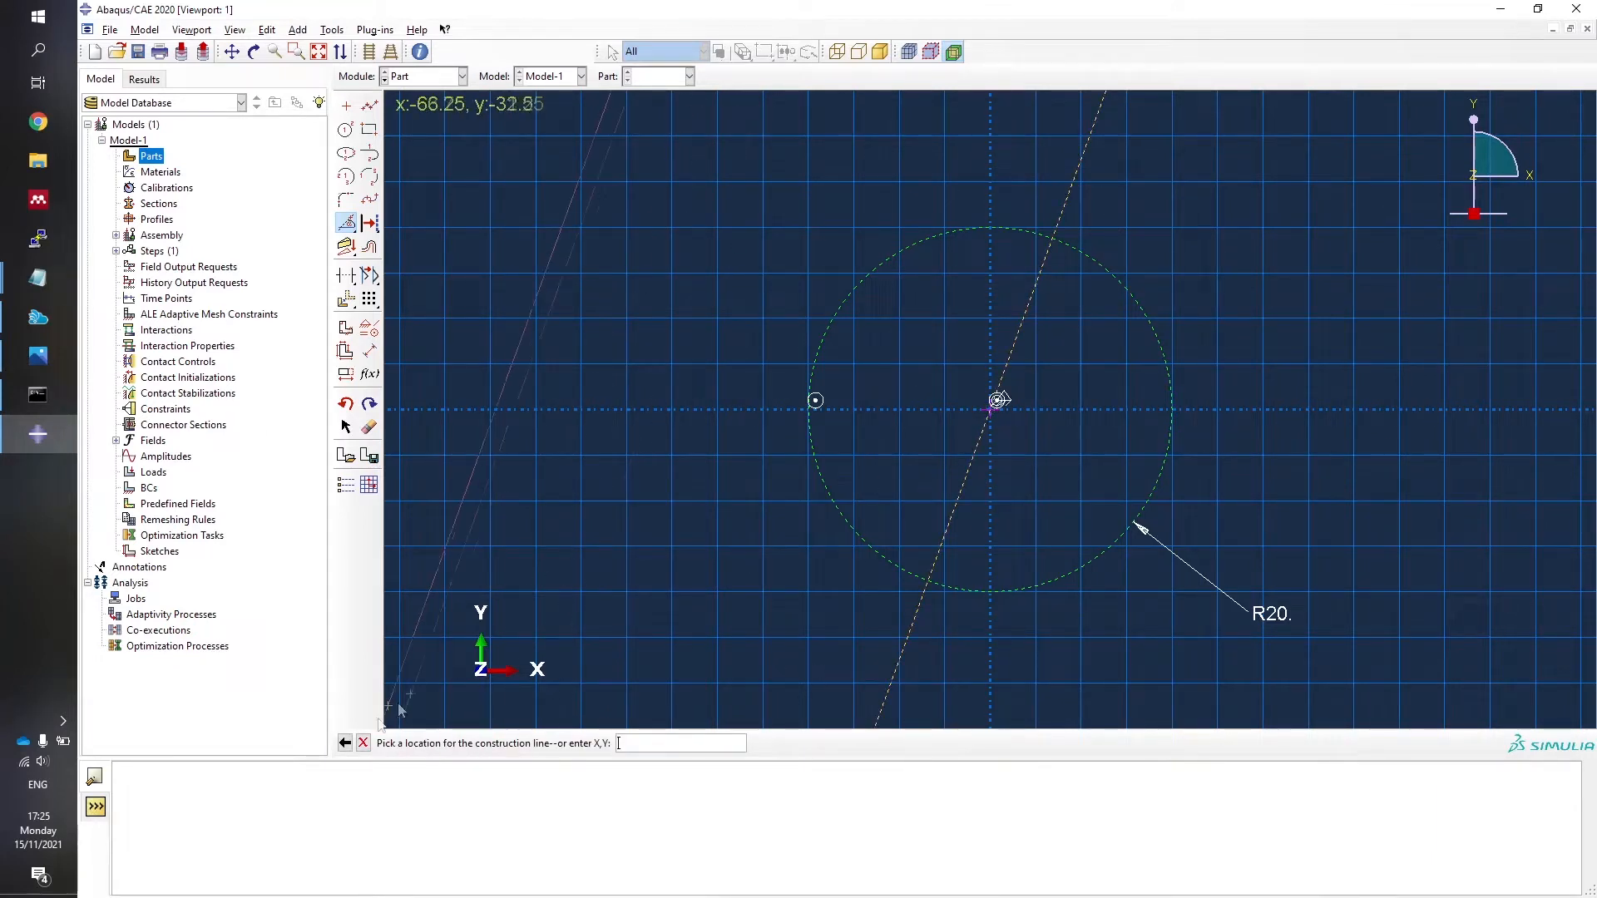
{"action": "left_click", "coordinate": [344, 743]}
{"action": "type", "text": "110"}
{"action": "key", "text": "Return"}
{"action": "left_click", "coordinate": [993, 404]}
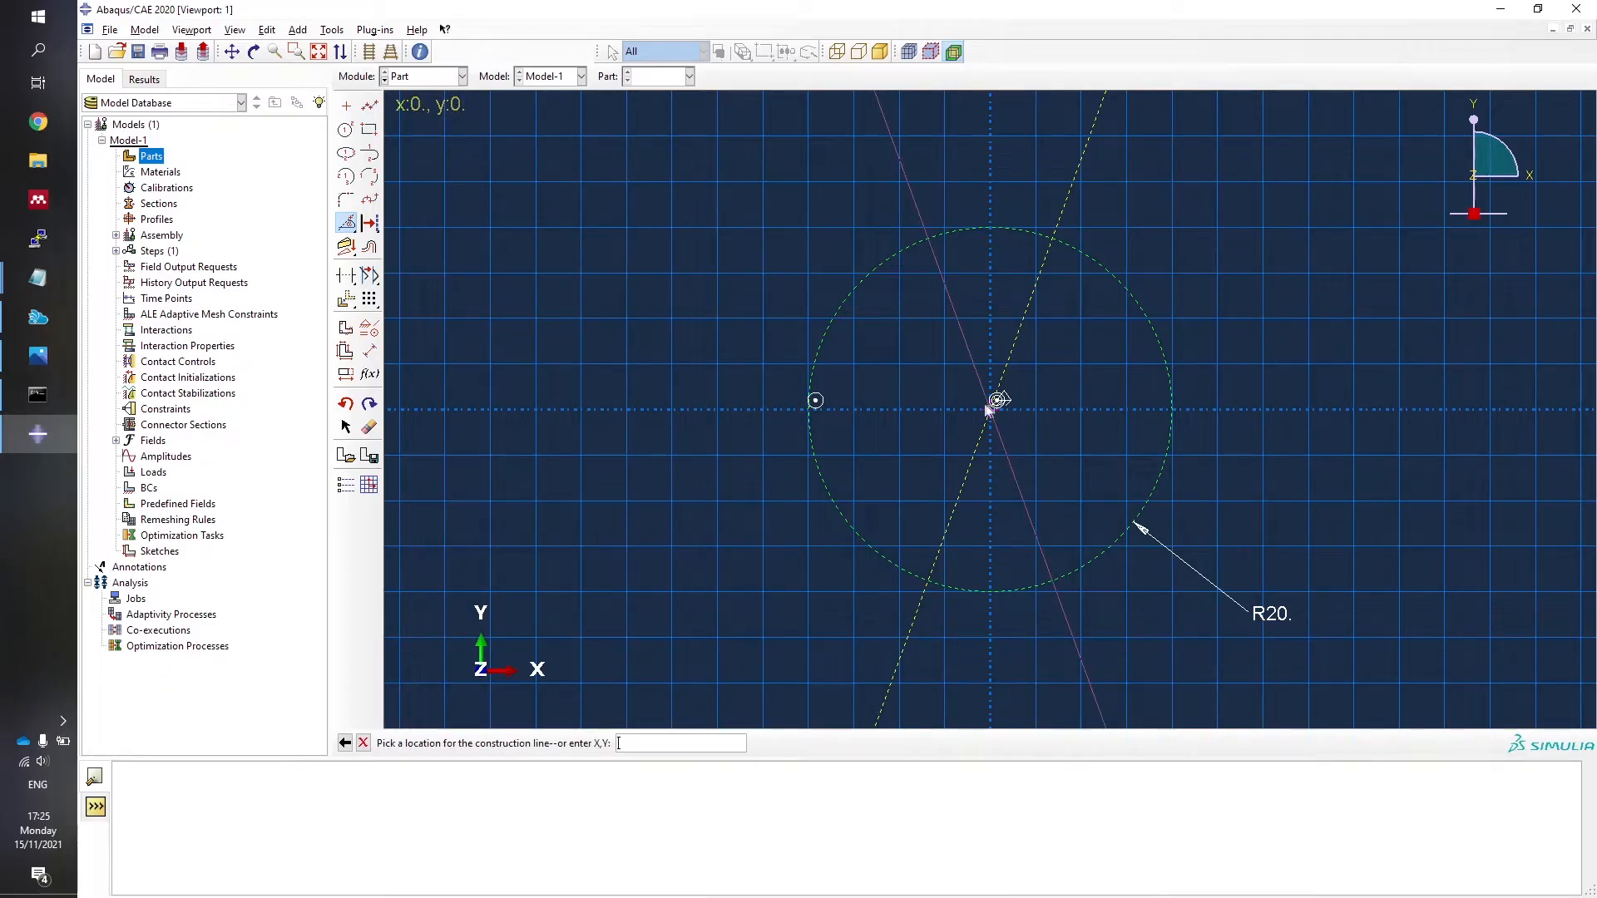
{"action": "middle_click", "coordinate": [847, 395]}
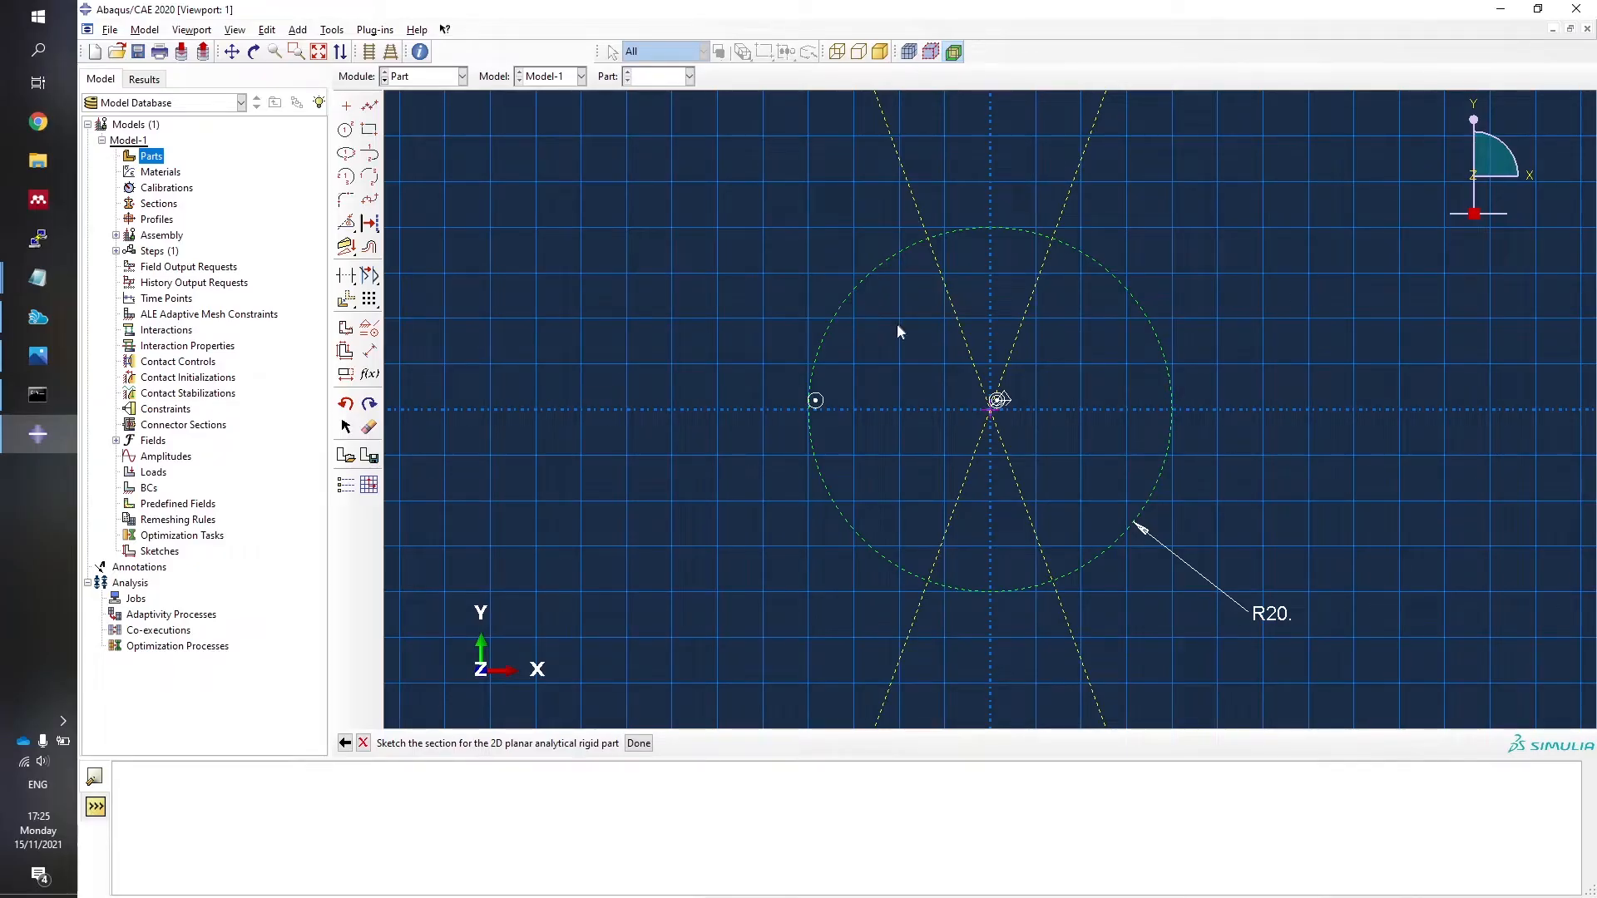
Add a vertical construction line through the origin, and dimension 40° between the inclined lines and 20° from one of them to the vertical.
{"action": "left_click_drag", "start_coordinate": [345, 225], "coordinate": [417, 225]}
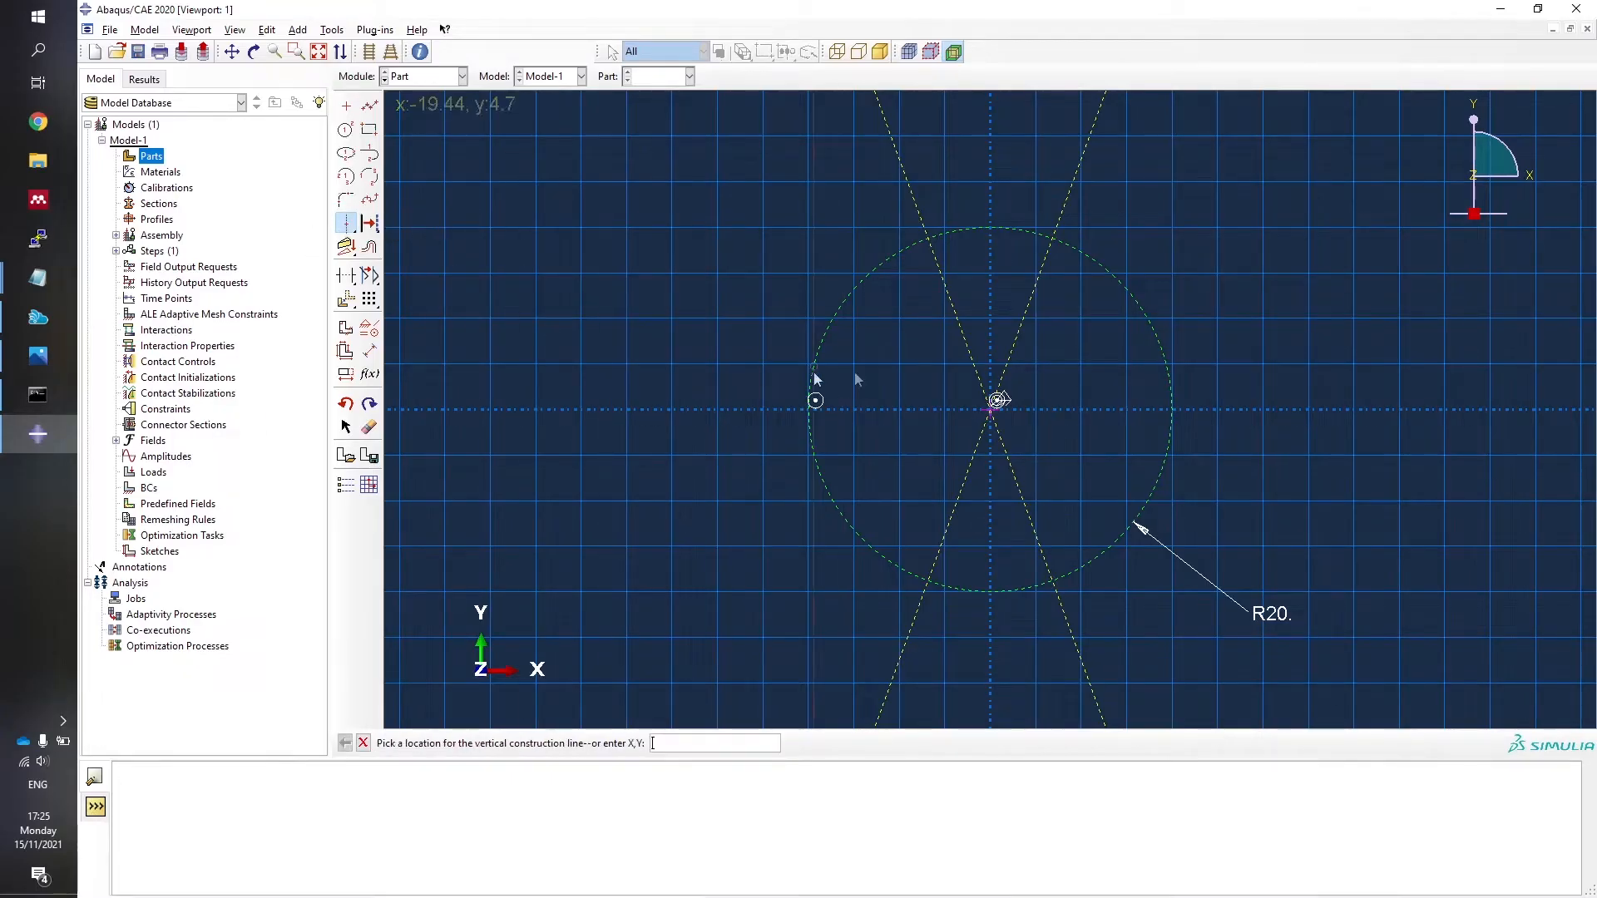
{"action": "left_click", "coordinate": [999, 413]}
{"action": "left_click", "coordinate": [369, 352]}
{"action": "left_click", "coordinate": [909, 190]}
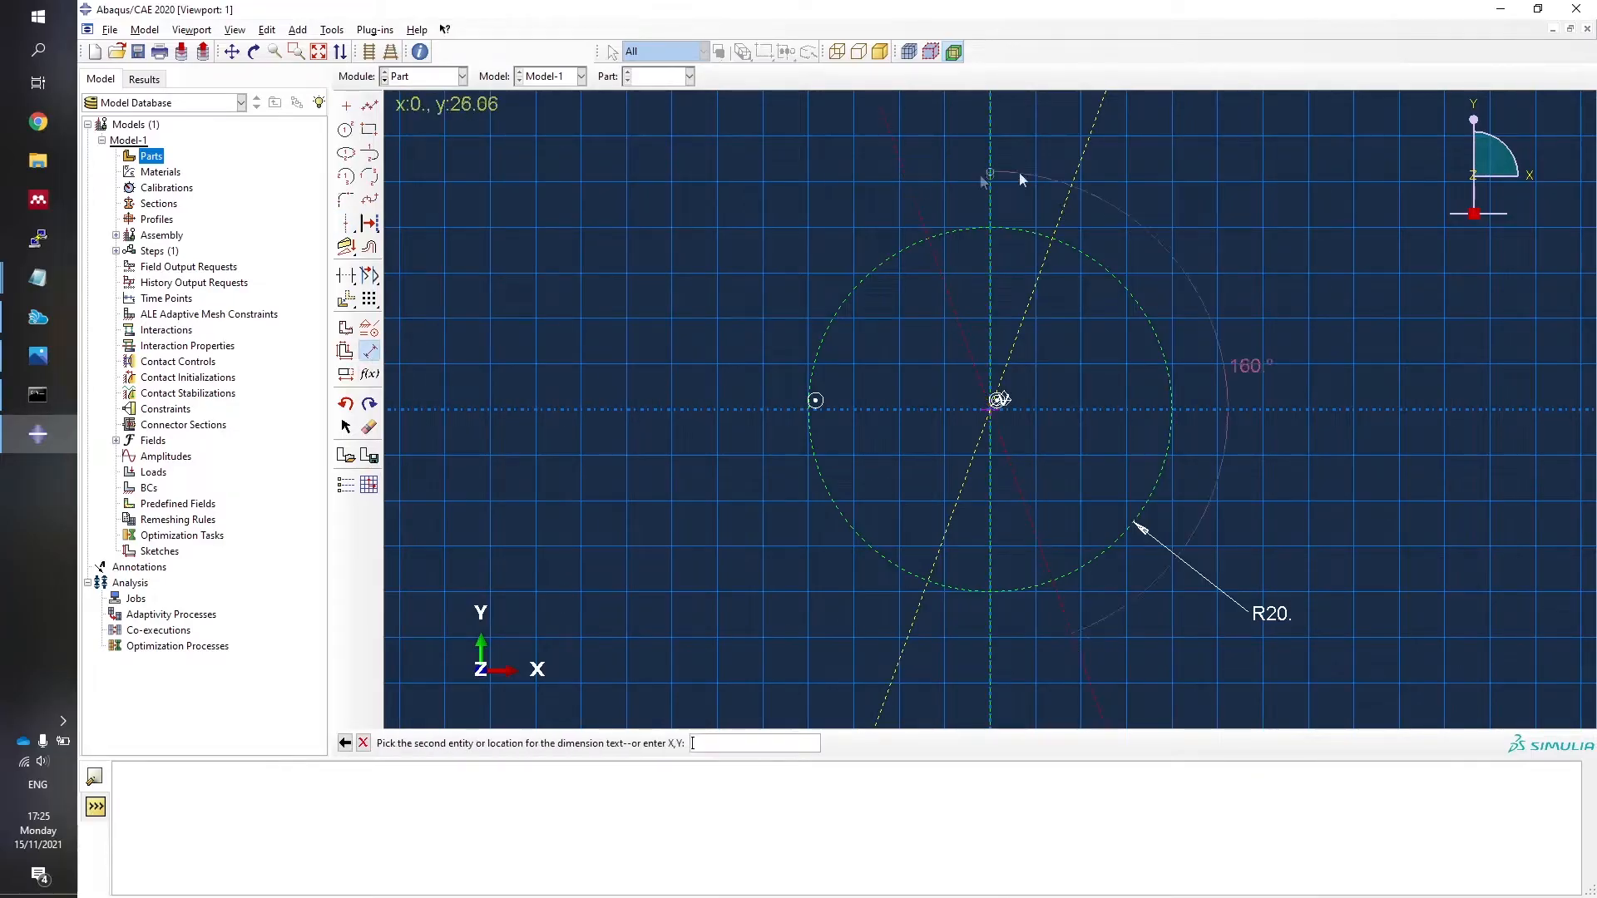
{"action": "left_click", "coordinate": [1067, 196]}
{"action": "left_click", "coordinate": [979, 682]}
{"action": "key", "text": "Return"}
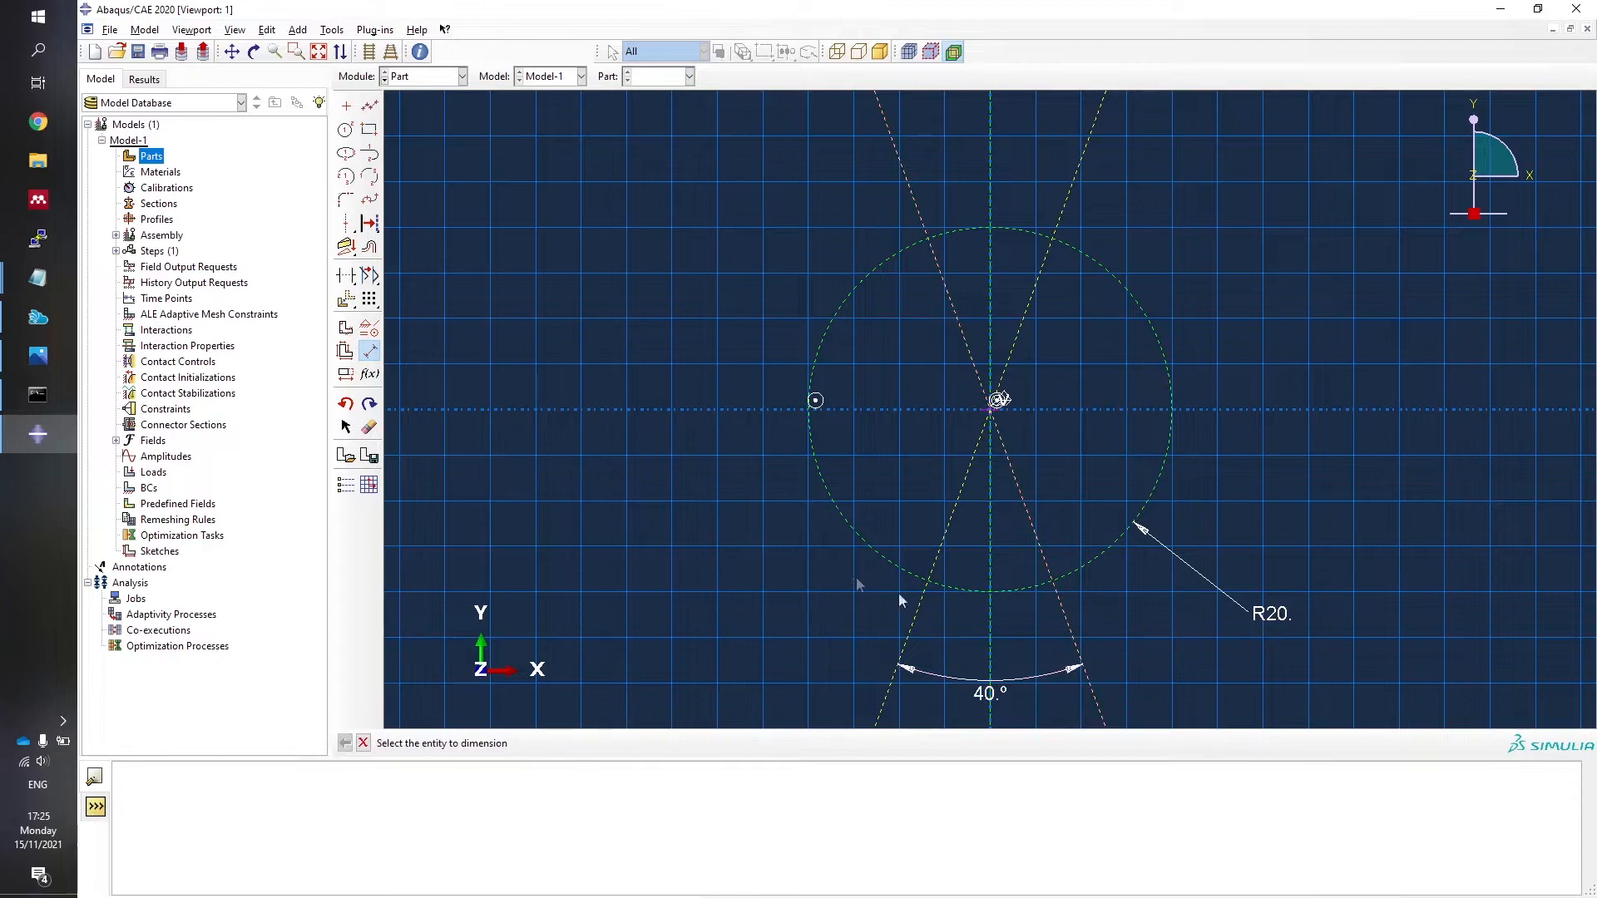
{"action": "left_click", "coordinate": [920, 602]}
{"action": "left_click", "coordinate": [989, 626]}
{"action": "left_click", "coordinate": [948, 637]}
{"action": "key", "text": "Return"}
Draw an origin-centred arc along the top of the construction circle between the two inclined lines, and finish the sketch.
{"action": "left_click", "coordinate": [346, 176]}
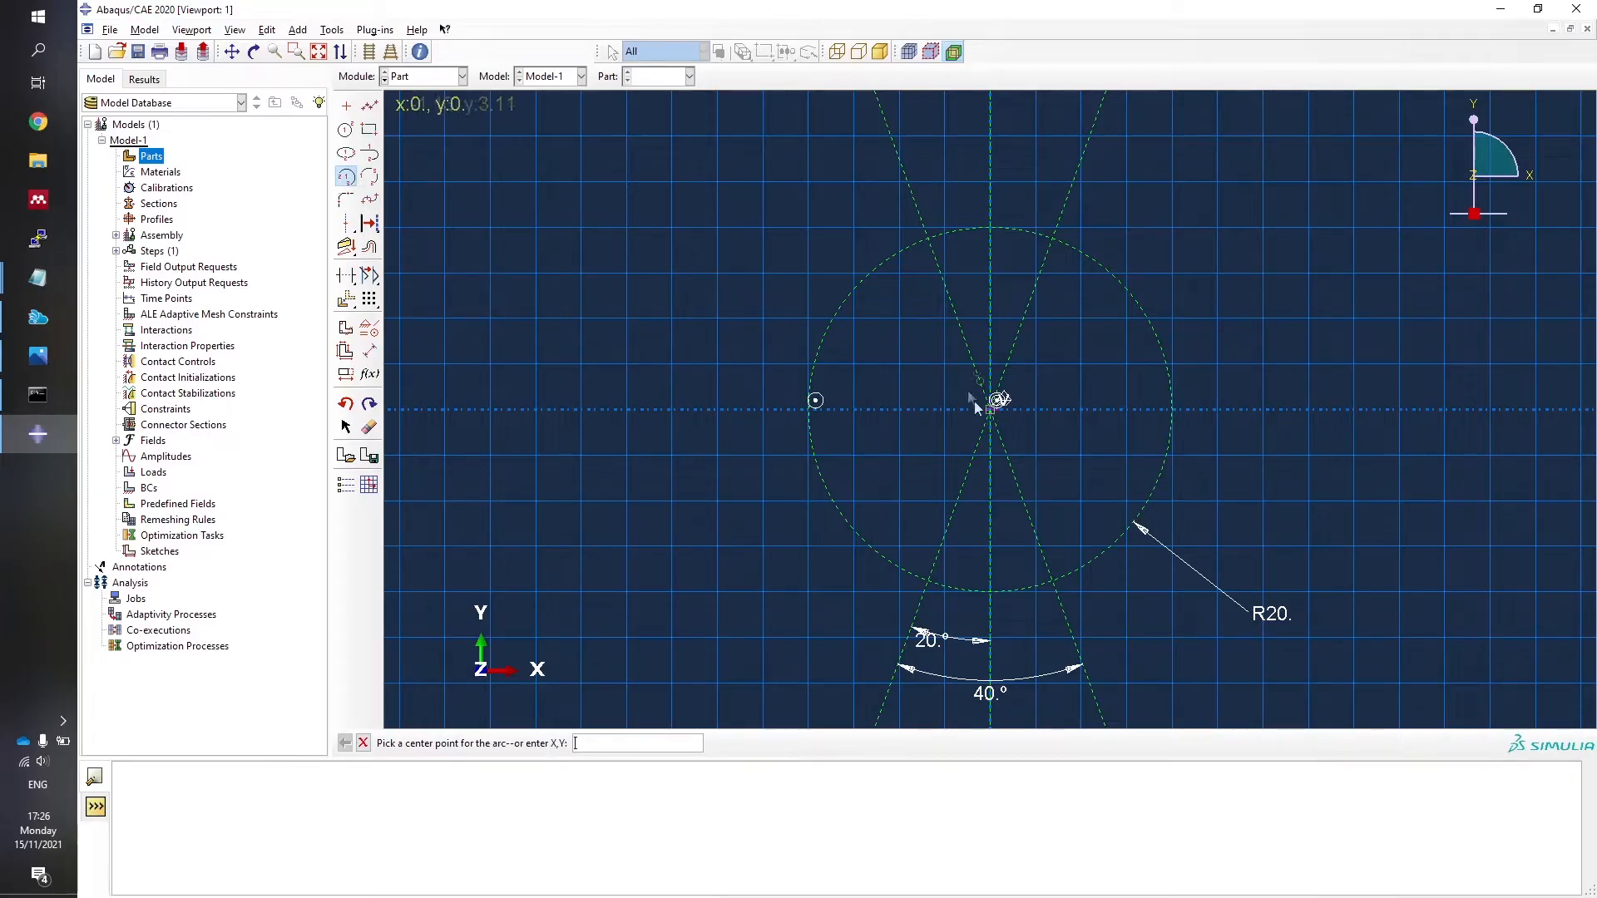
{"action": "left_click", "coordinate": [993, 412]}
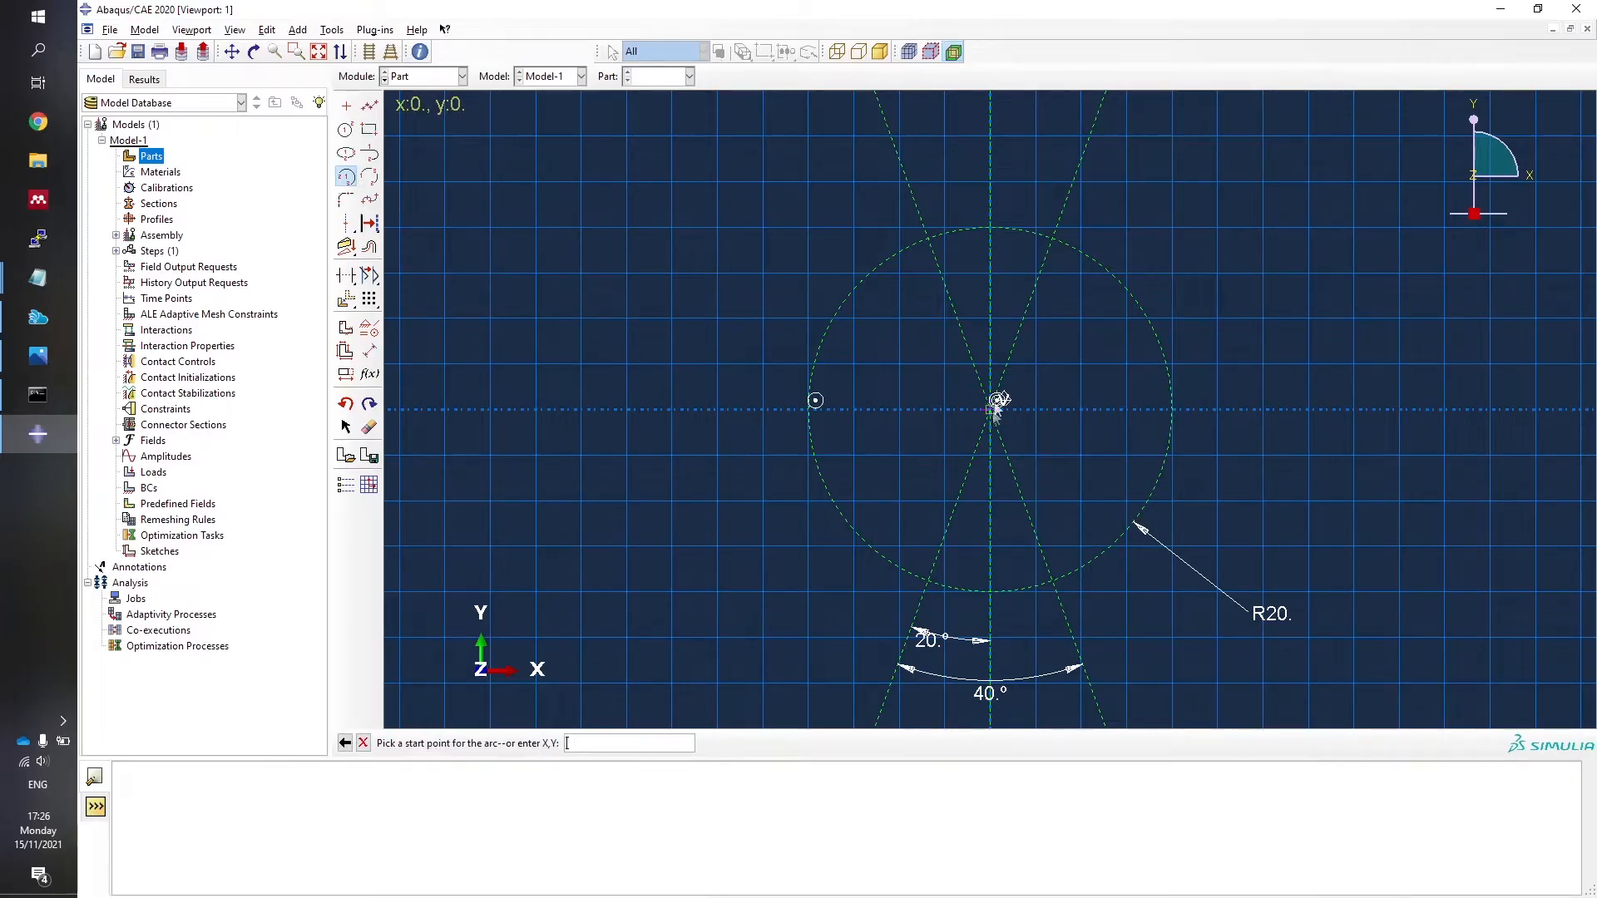
{"action": "left_click", "coordinate": [929, 240]}
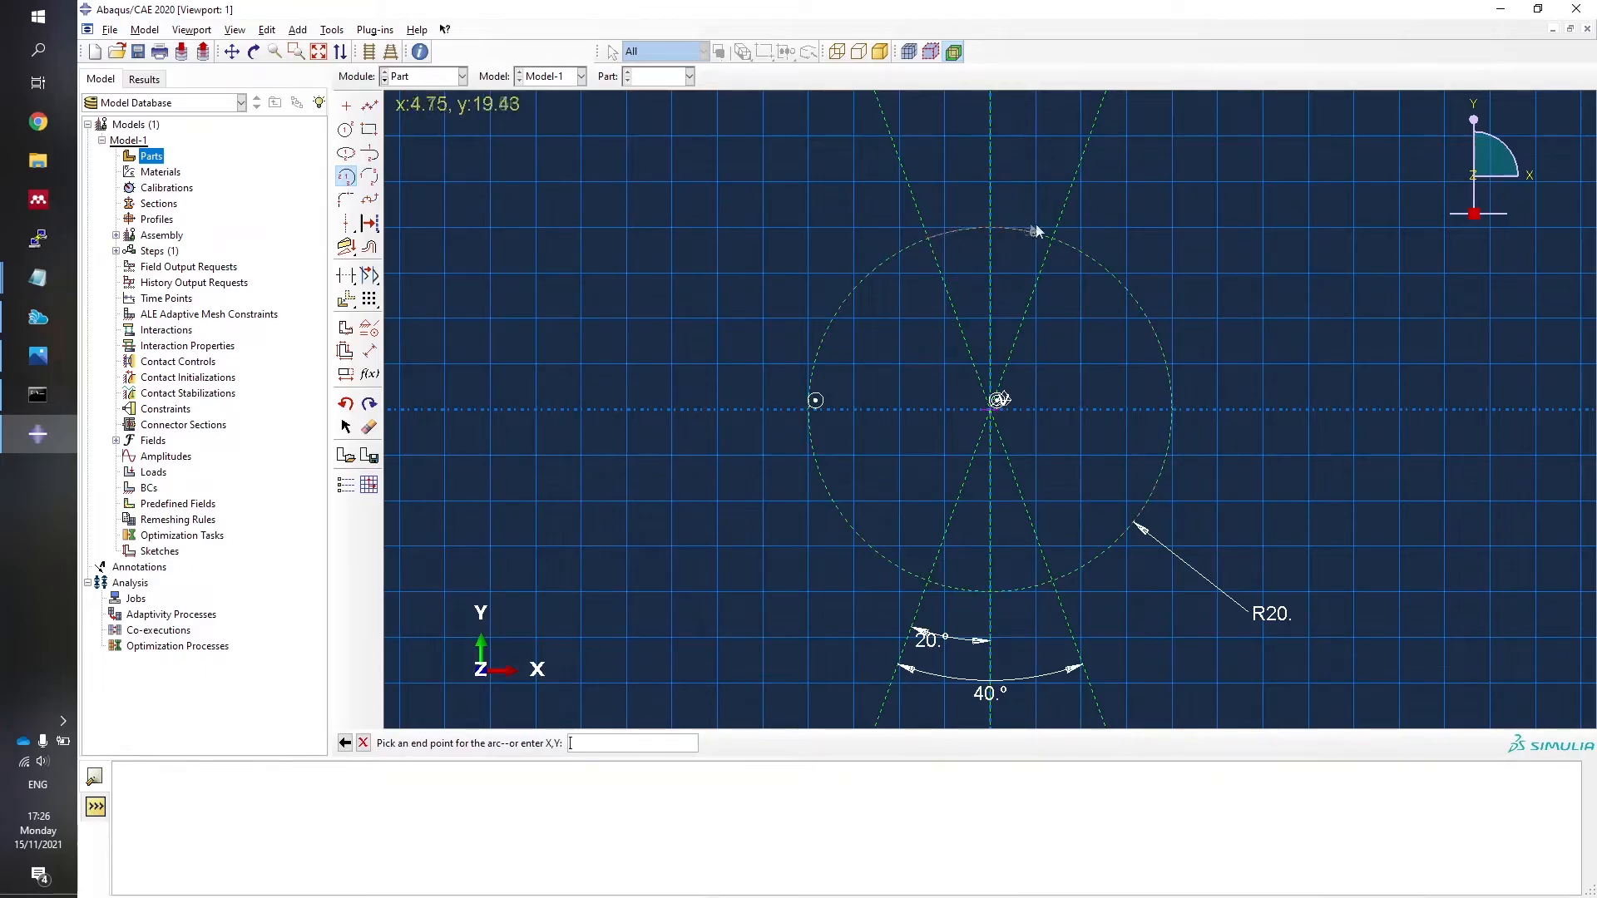
{"action": "left_click", "coordinate": [1056, 241]}
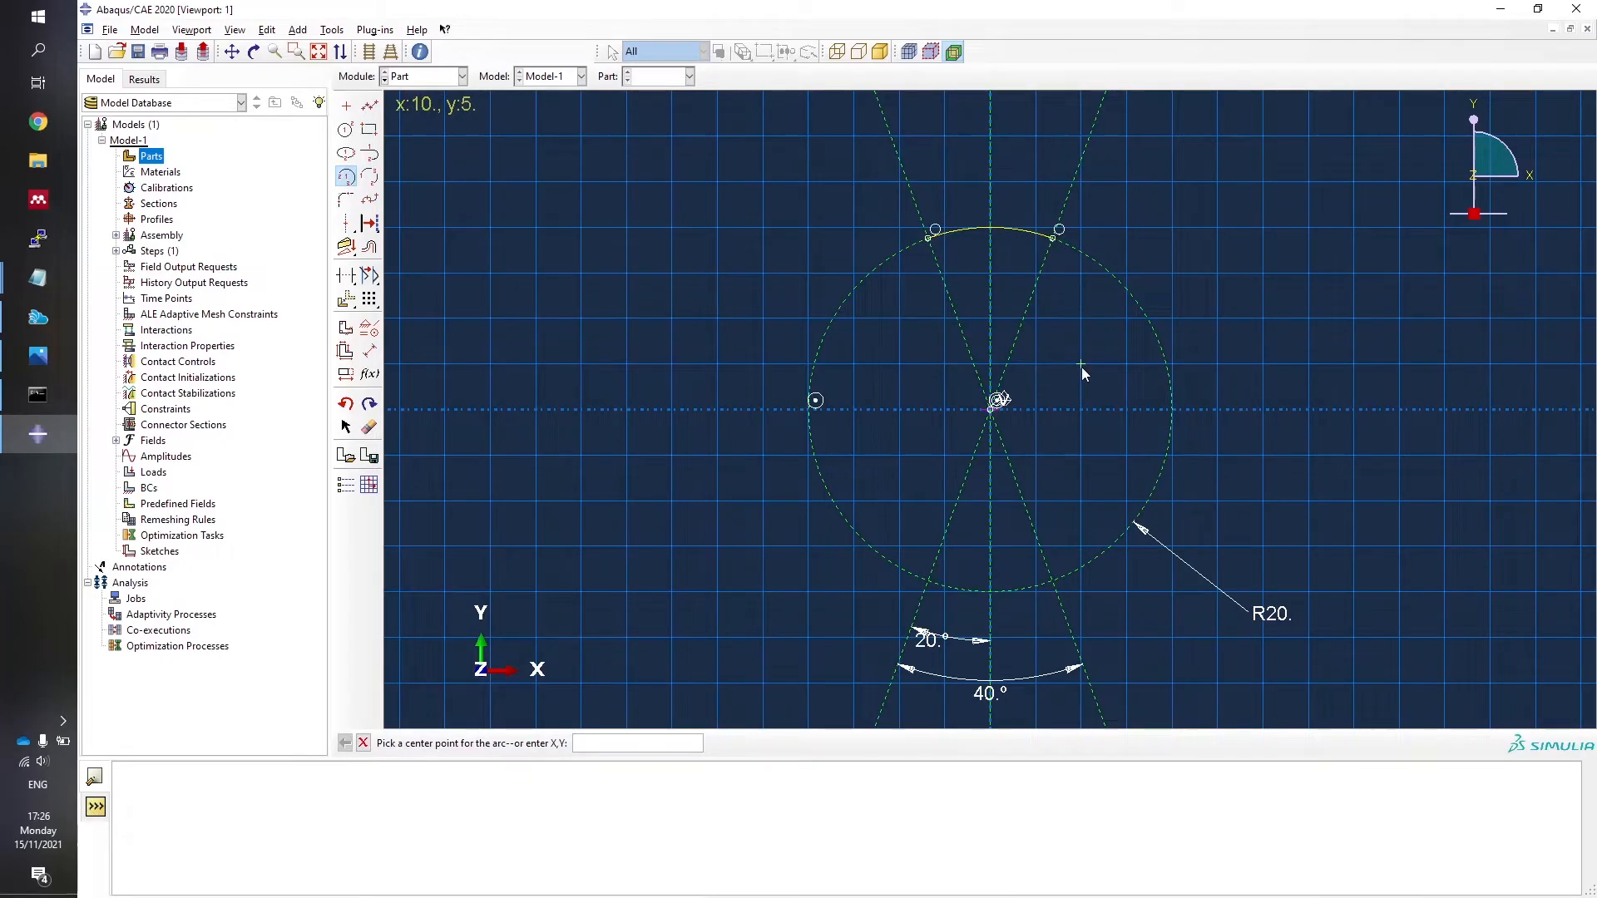
{"action": "left_click", "coordinate": [362, 743]}
{"action": "left_click", "coordinate": [639, 744]}
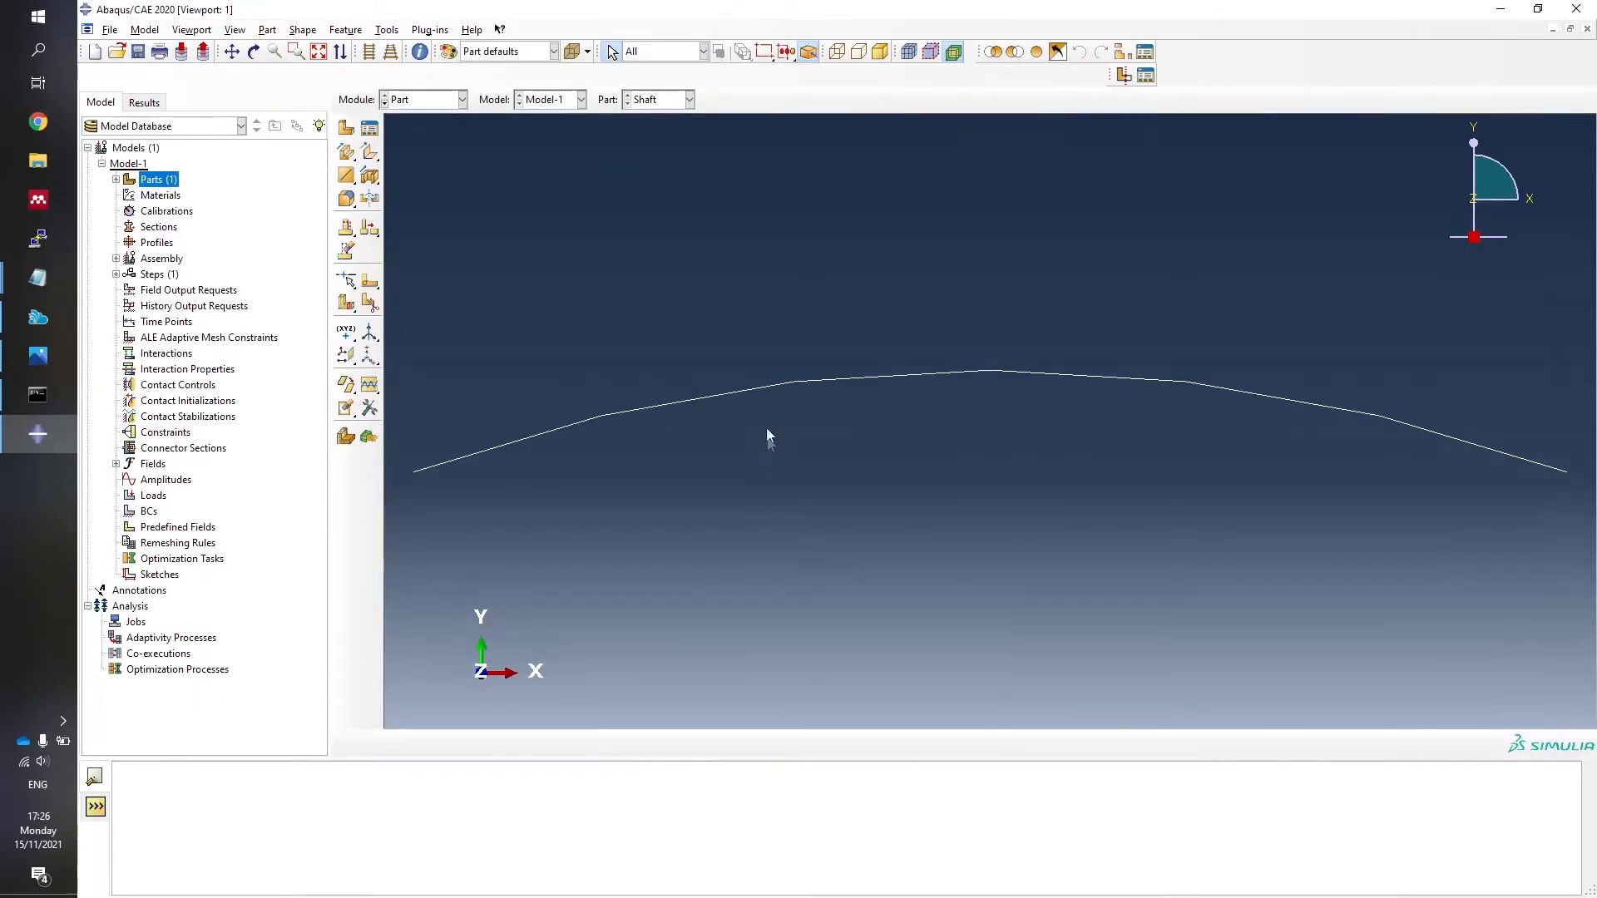
Add a reference point to the Shaft part at the arc's centre point.
{"action": "scroll", "coordinate": [751, 298], "scroll_direction": "down", "scroll_amount": 8}
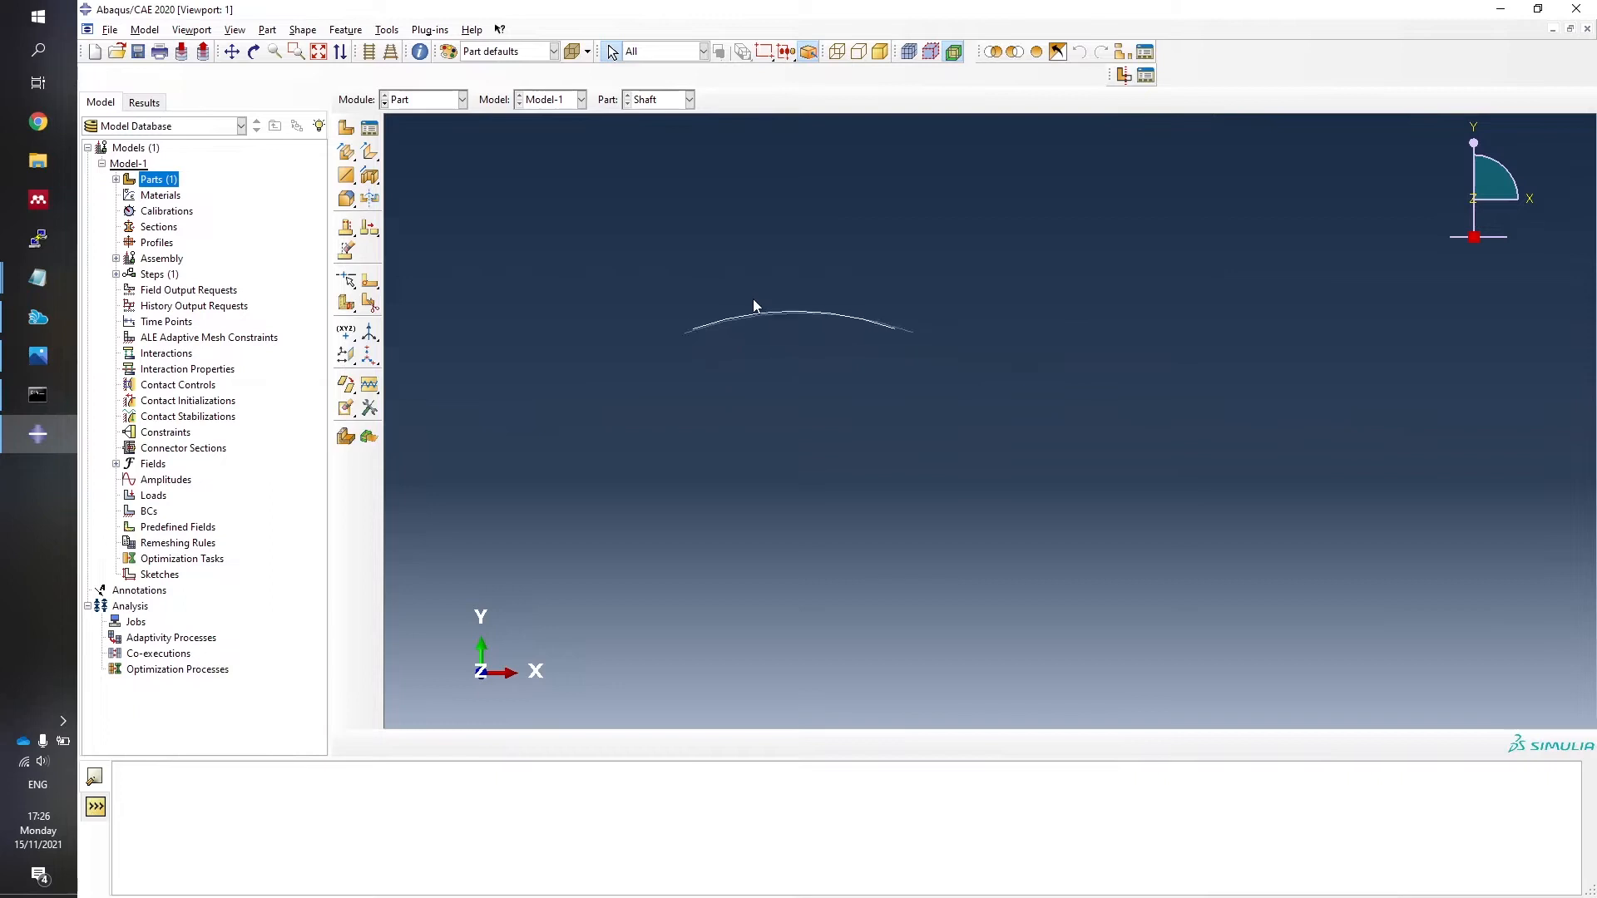
{"action": "left_click", "coordinate": [387, 30]}
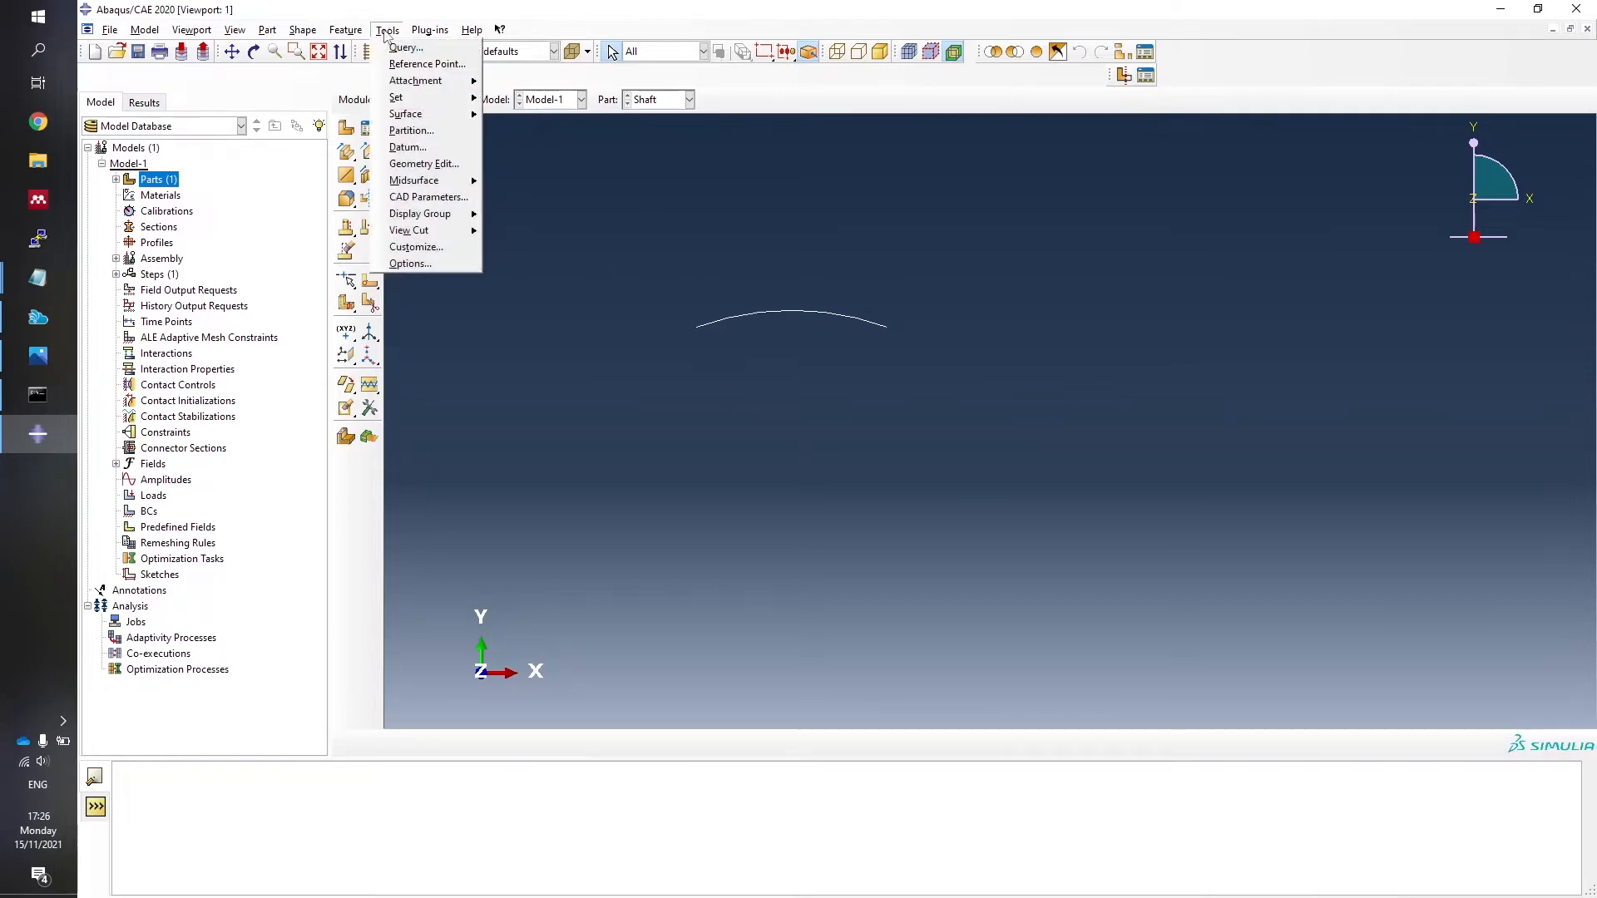
{"action": "left_click", "coordinate": [405, 64]}
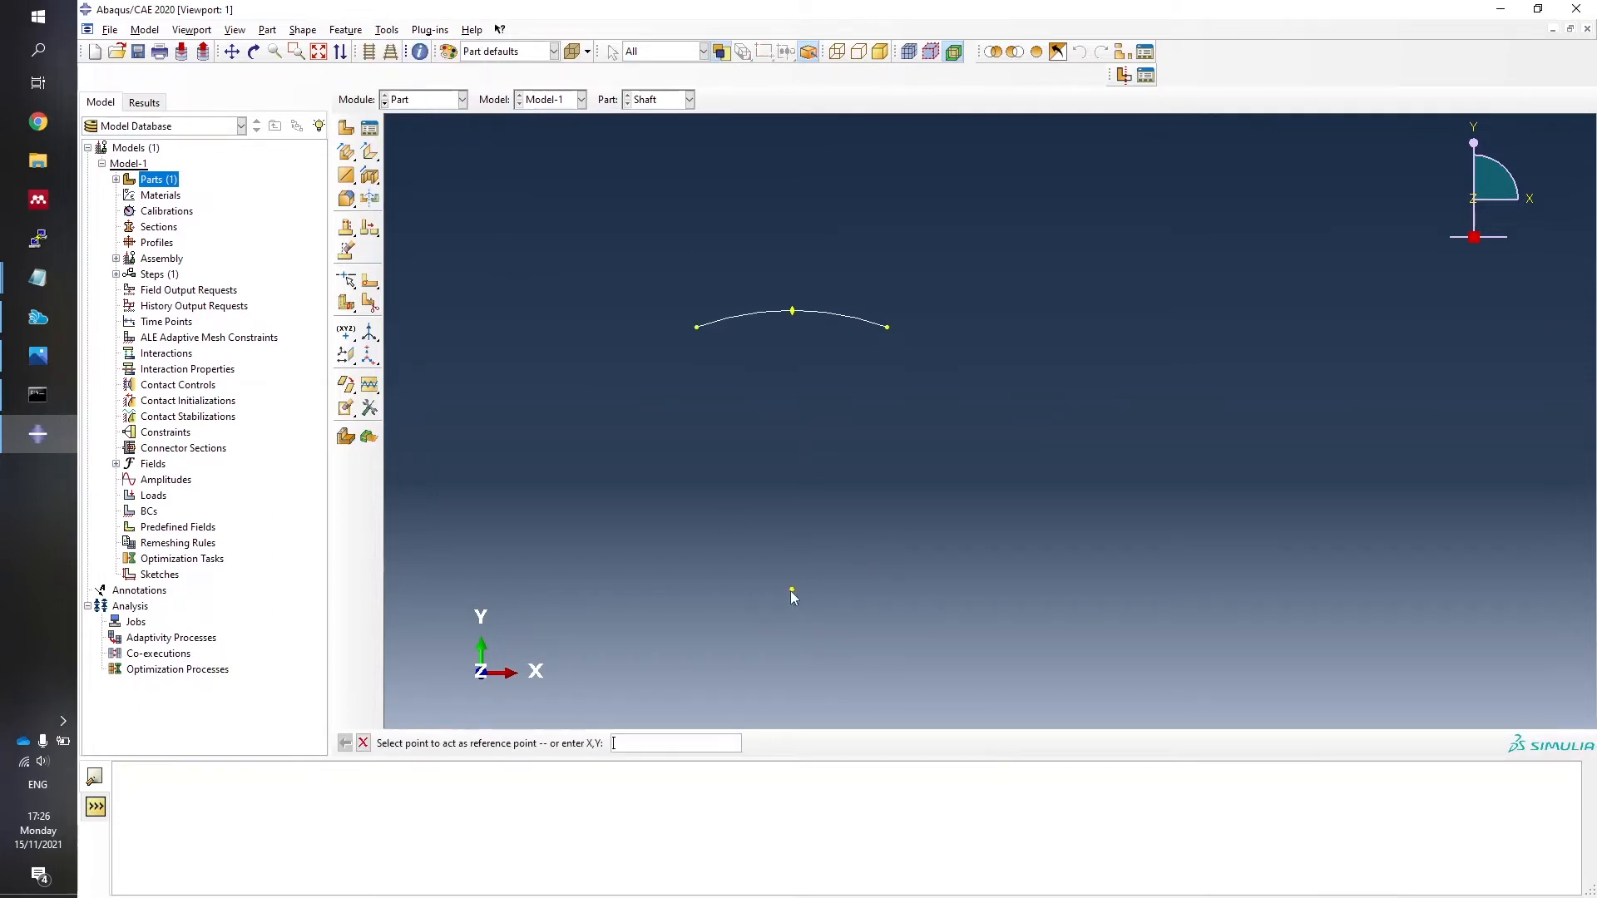
{"action": "left_click", "coordinate": [792, 590]}
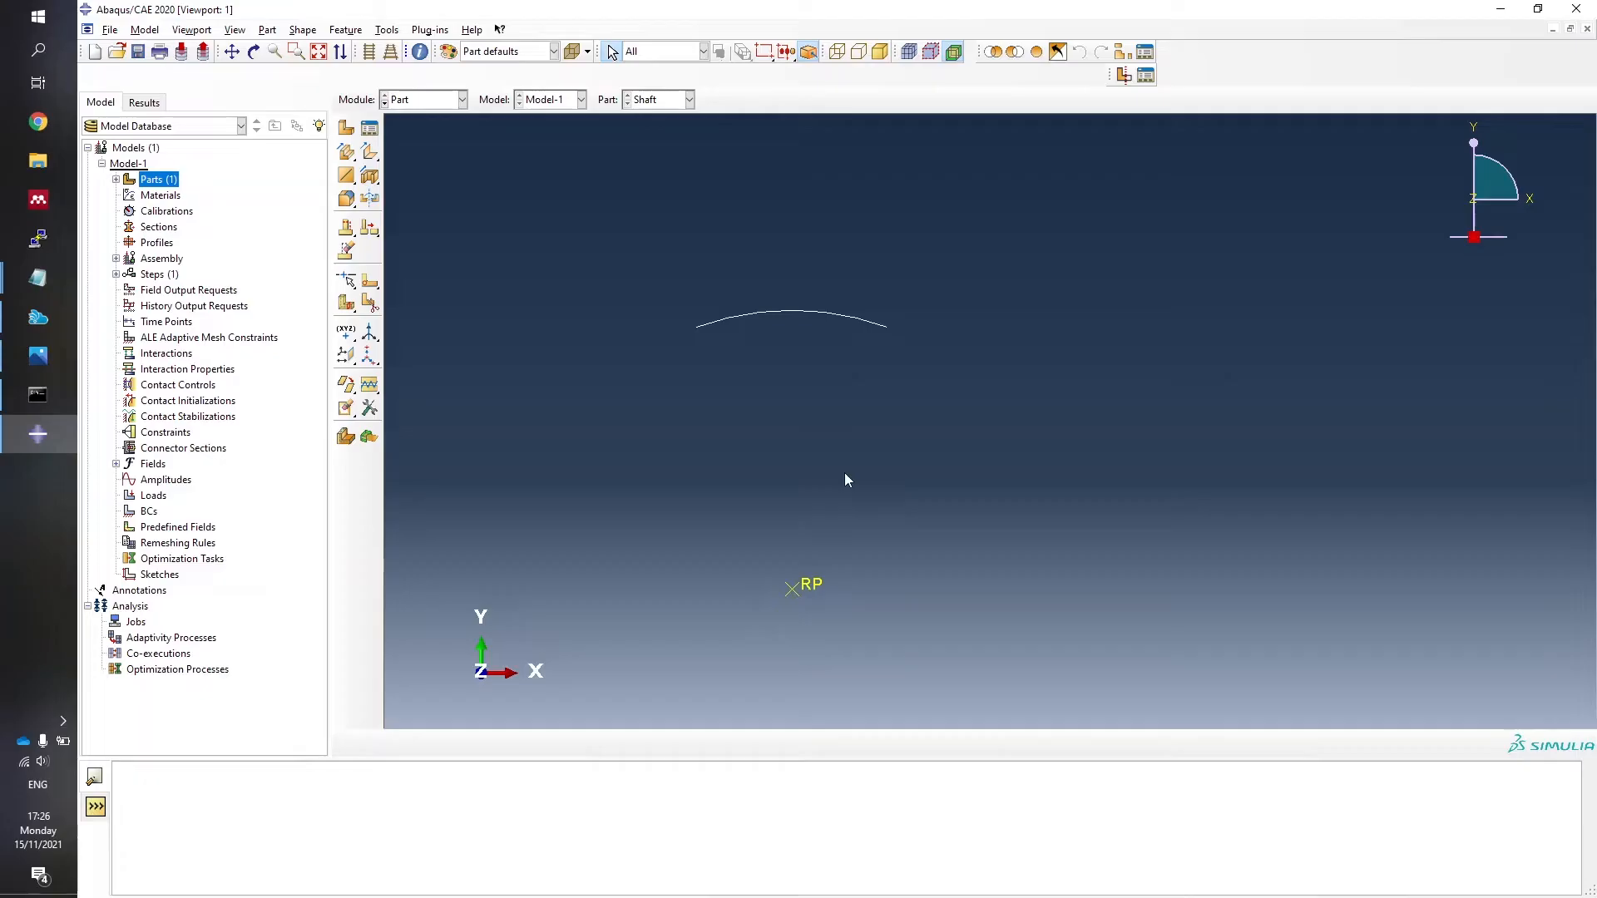
Create a 2D planar deformable part named Web with a shell base feature and open its sketch.
{"action": "right_click", "coordinate": [163, 181]}
{"action": "left_click", "coordinate": [199, 208]}
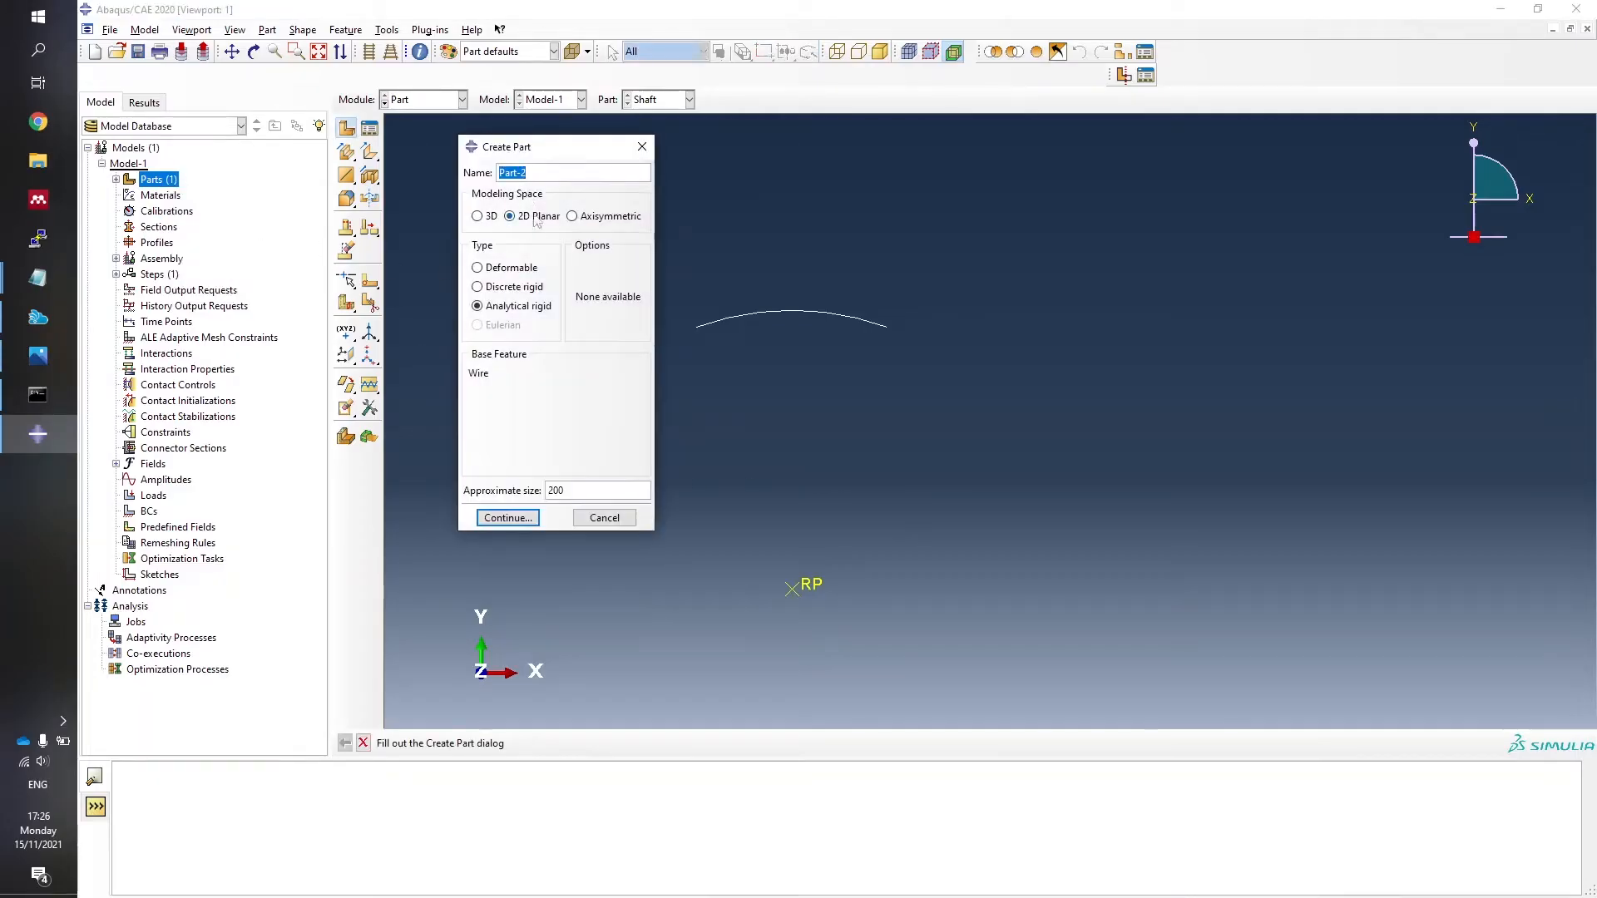
{"action": "type", "text": "Web"}
{"action": "left_click", "coordinate": [489, 276]}
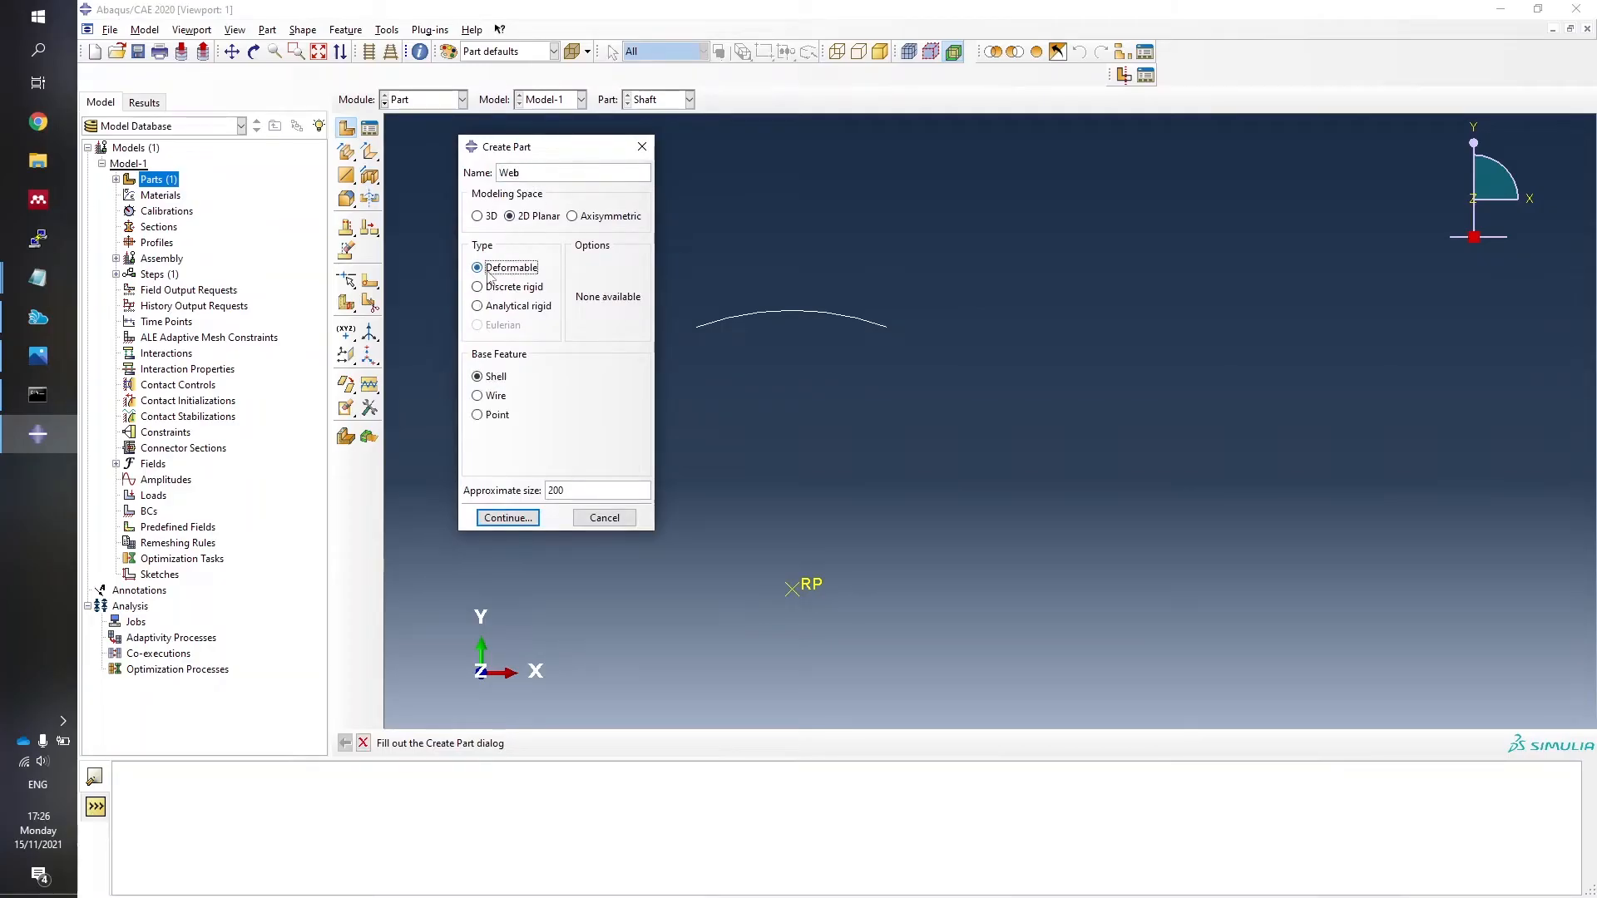
{"action": "left_click", "coordinate": [509, 519]}
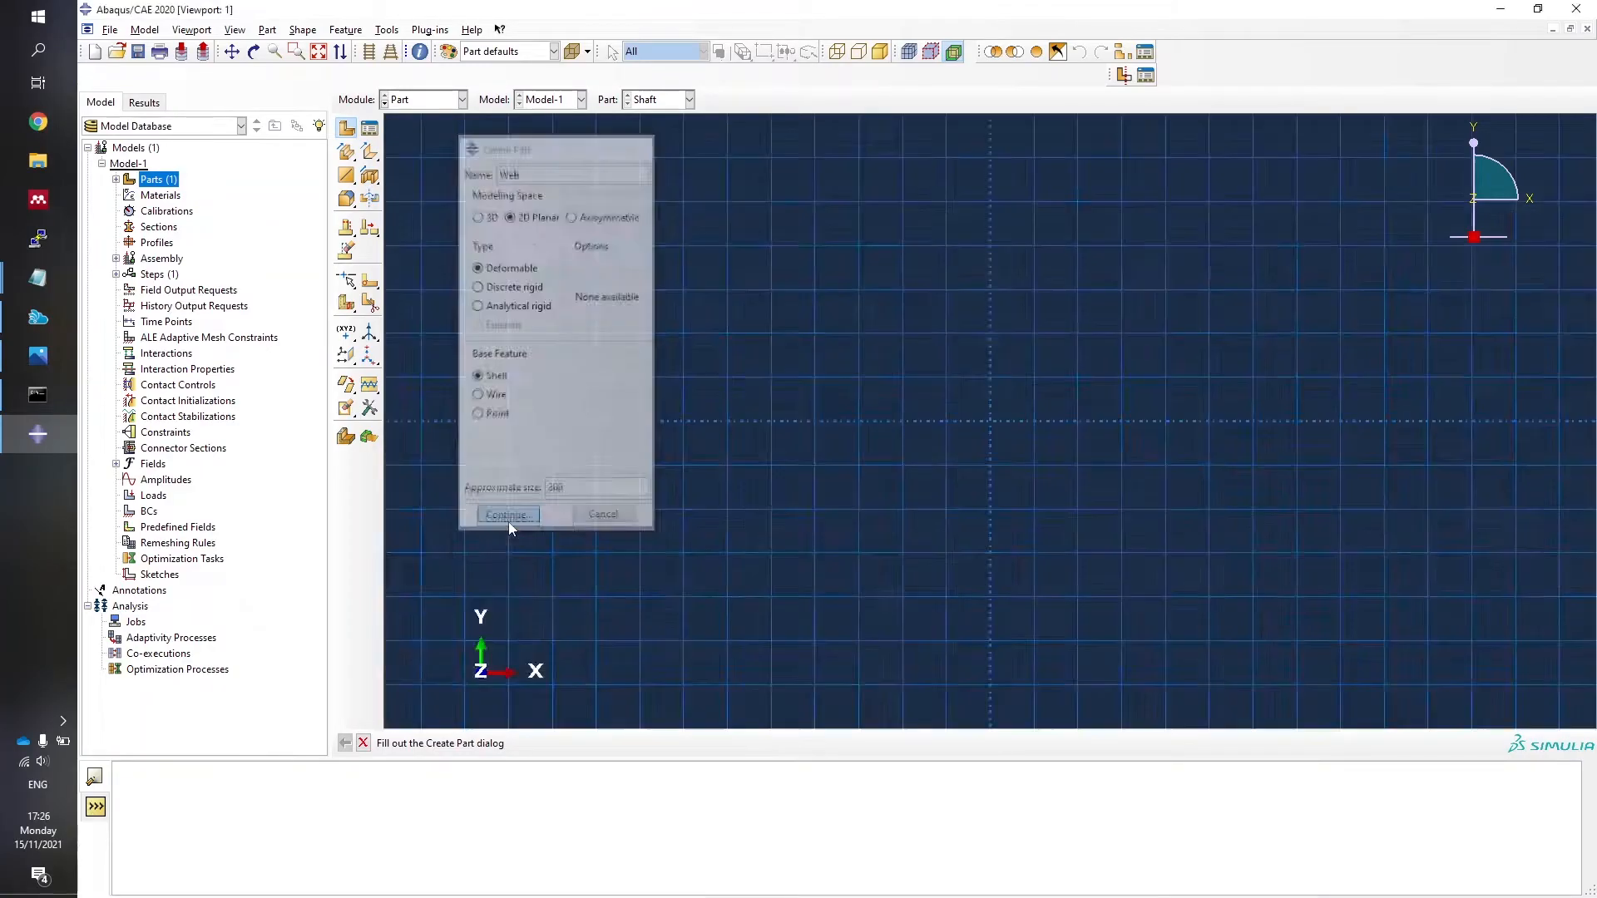
Place an isolated point at the sketch origin and apply a Fixed constraint to it.
{"action": "left_click", "coordinate": [346, 106]}
{"action": "left_click", "coordinate": [369, 328]}
{"action": "left_click", "coordinate": [529, 287]}
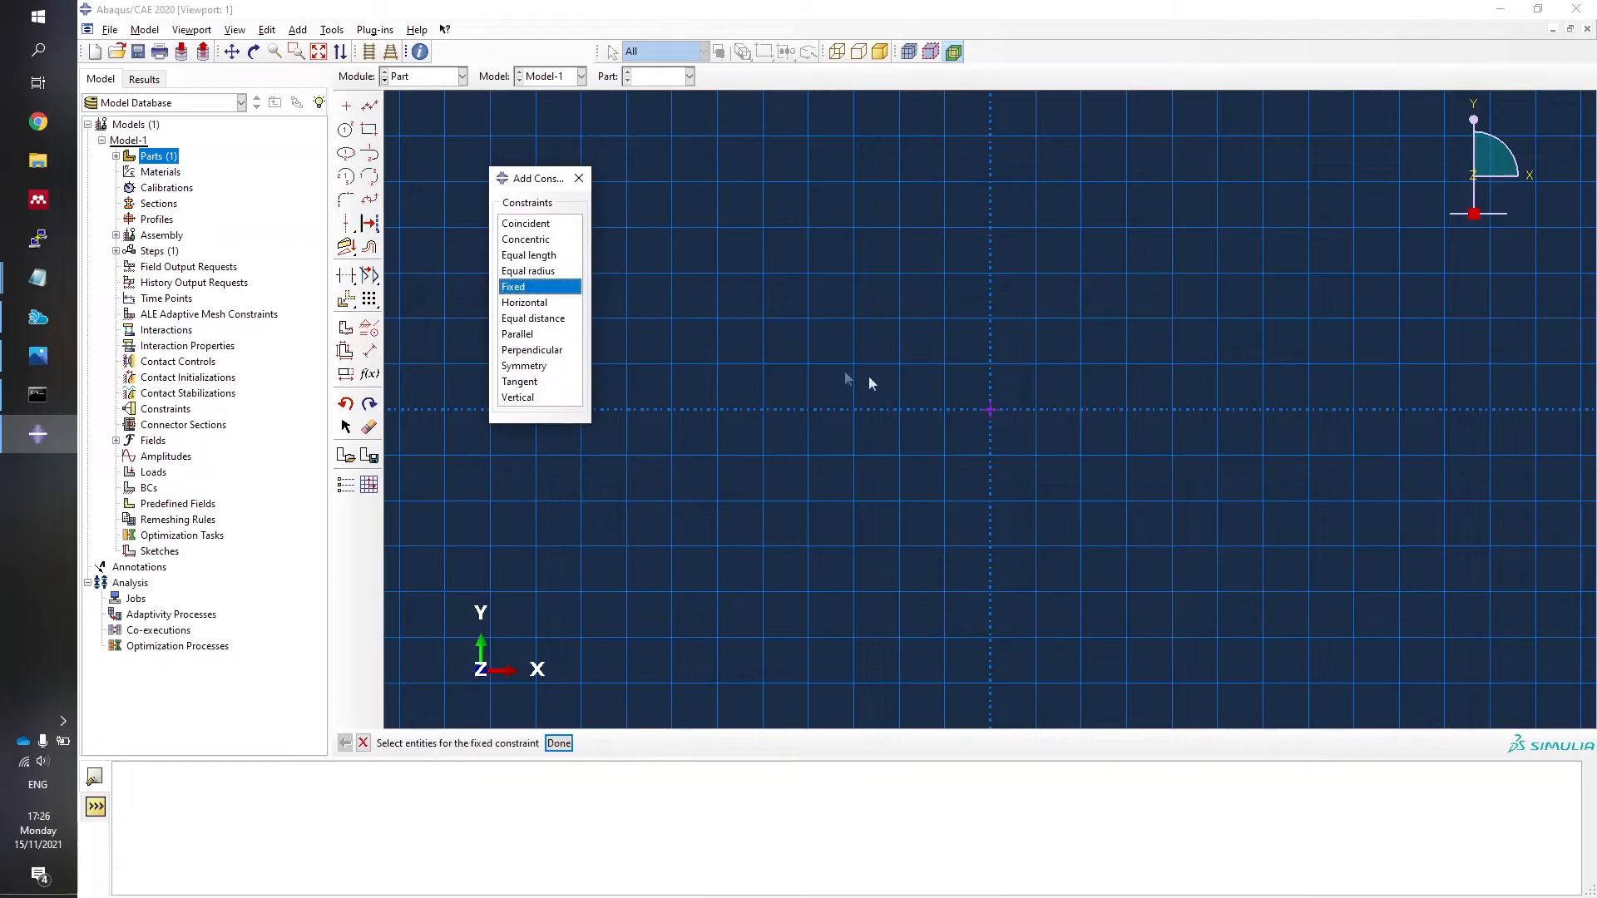
{"action": "left_click", "coordinate": [990, 409]}
{"action": "left_click", "coordinate": [553, 743]}
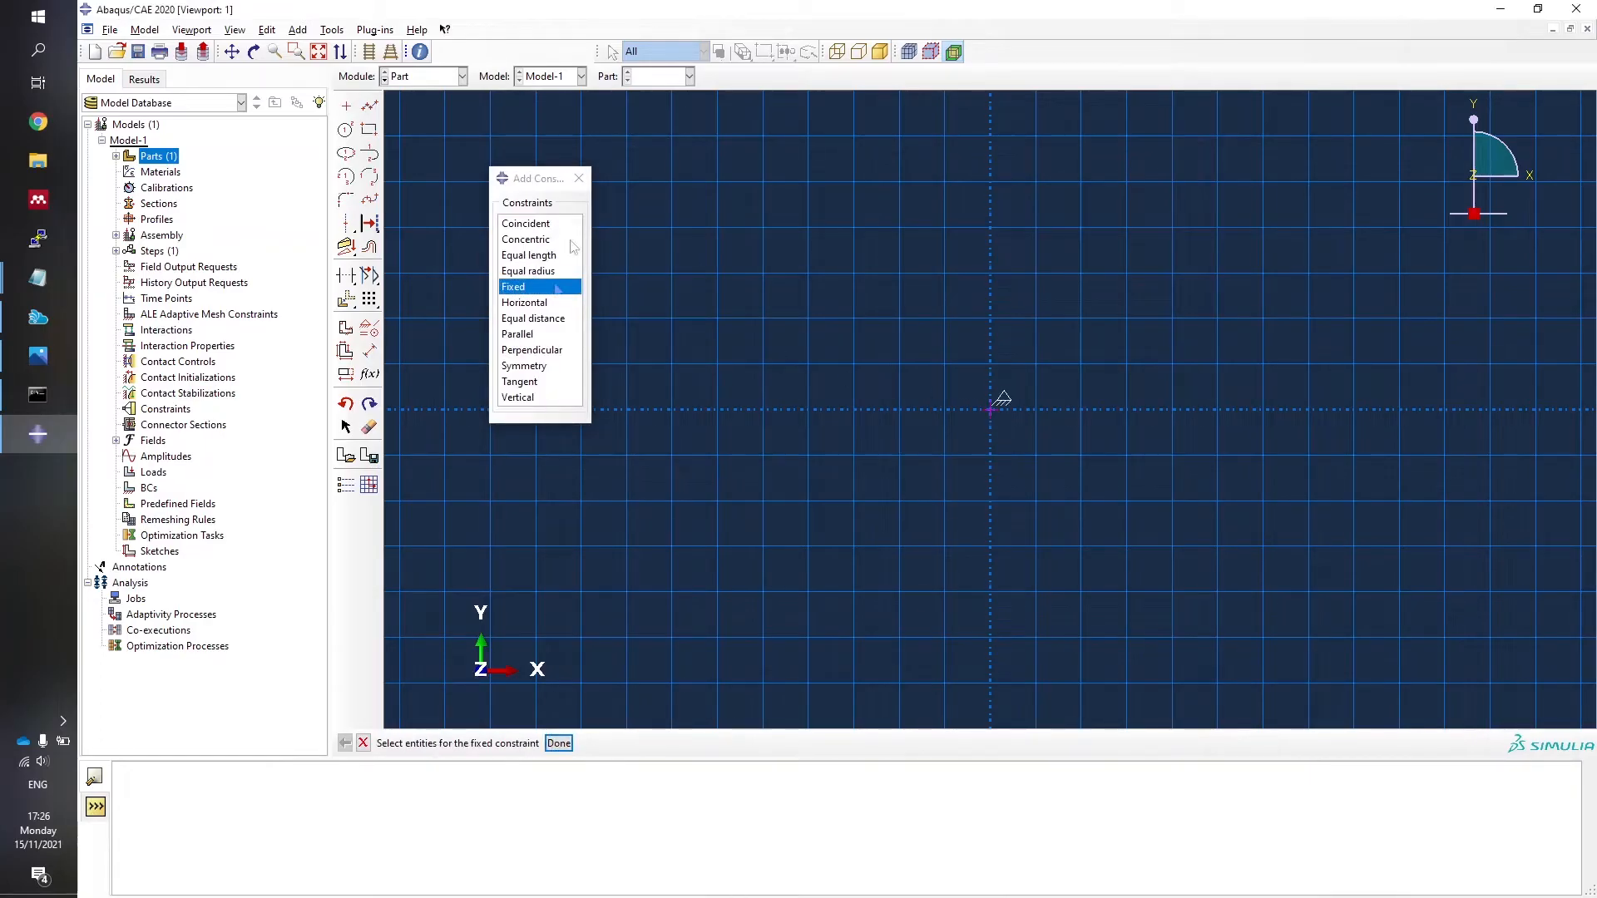
{"action": "left_click", "coordinate": [578, 178]}
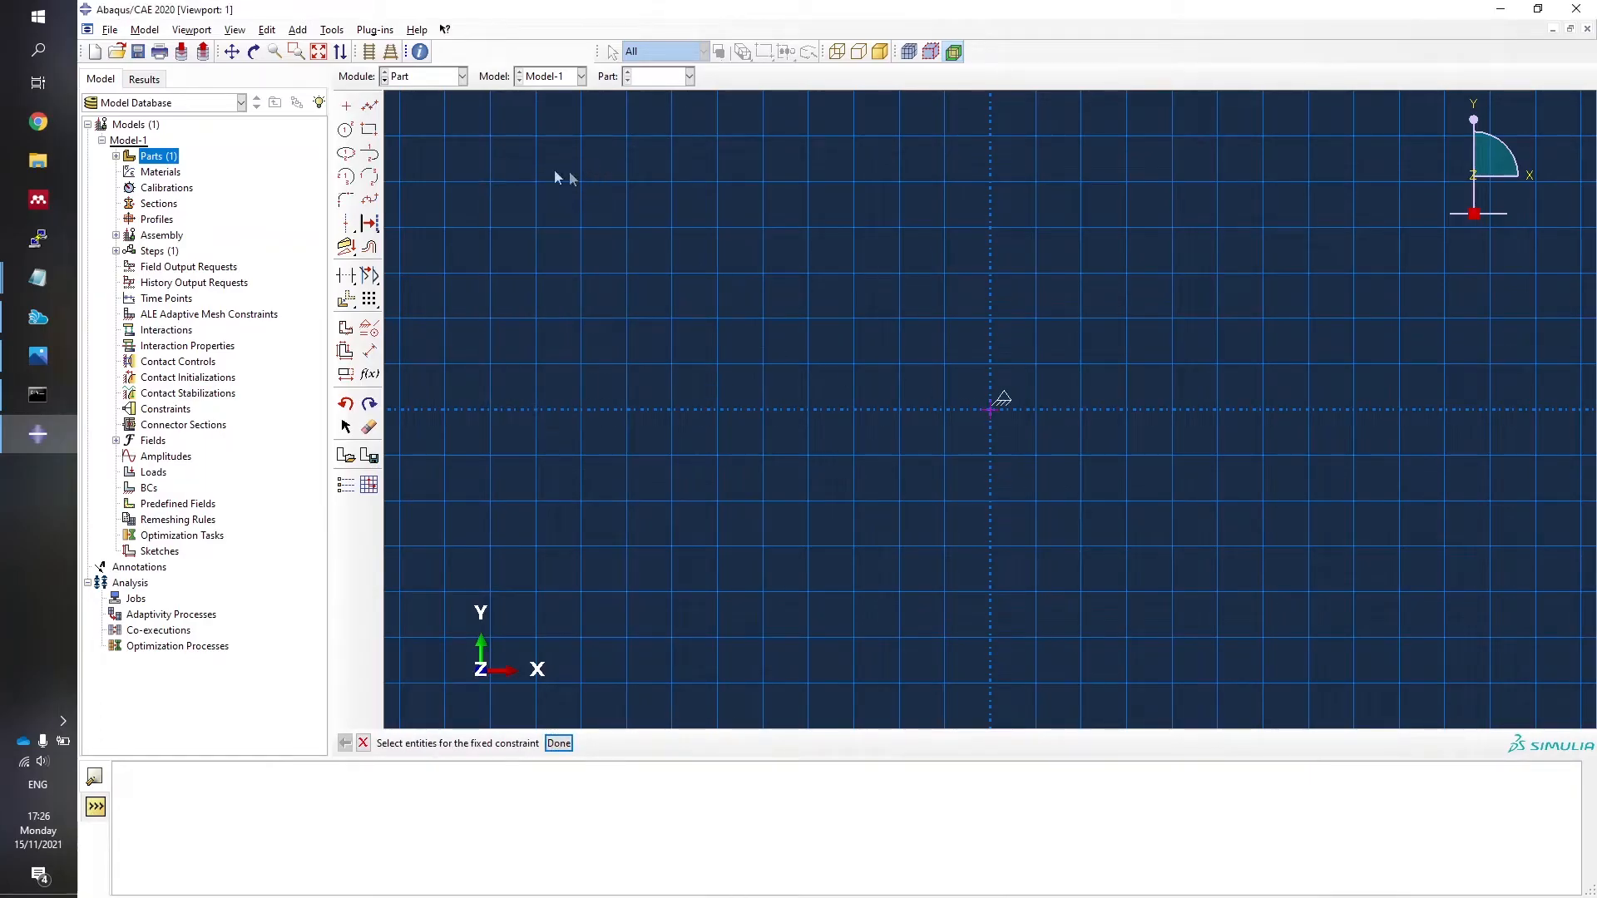
Draw two concentric construction circles centred on the origin with radii of 20 and 25.
{"action": "left_click", "coordinate": [346, 224]}
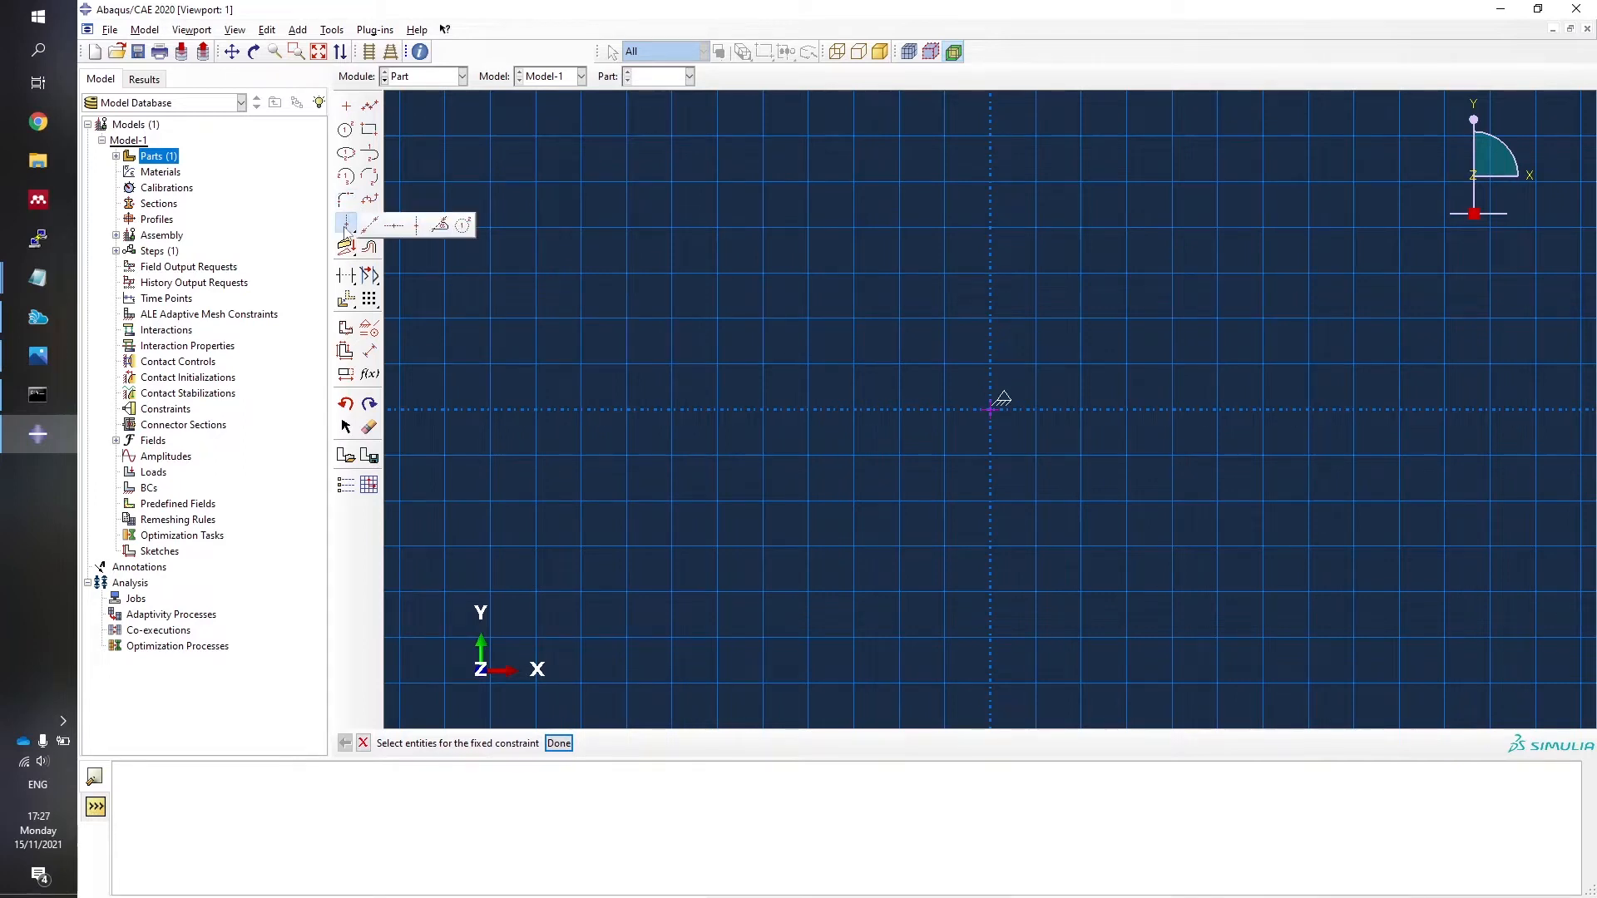
{"action": "left_click", "coordinate": [464, 225]}
{"action": "left_click", "coordinate": [993, 412]}
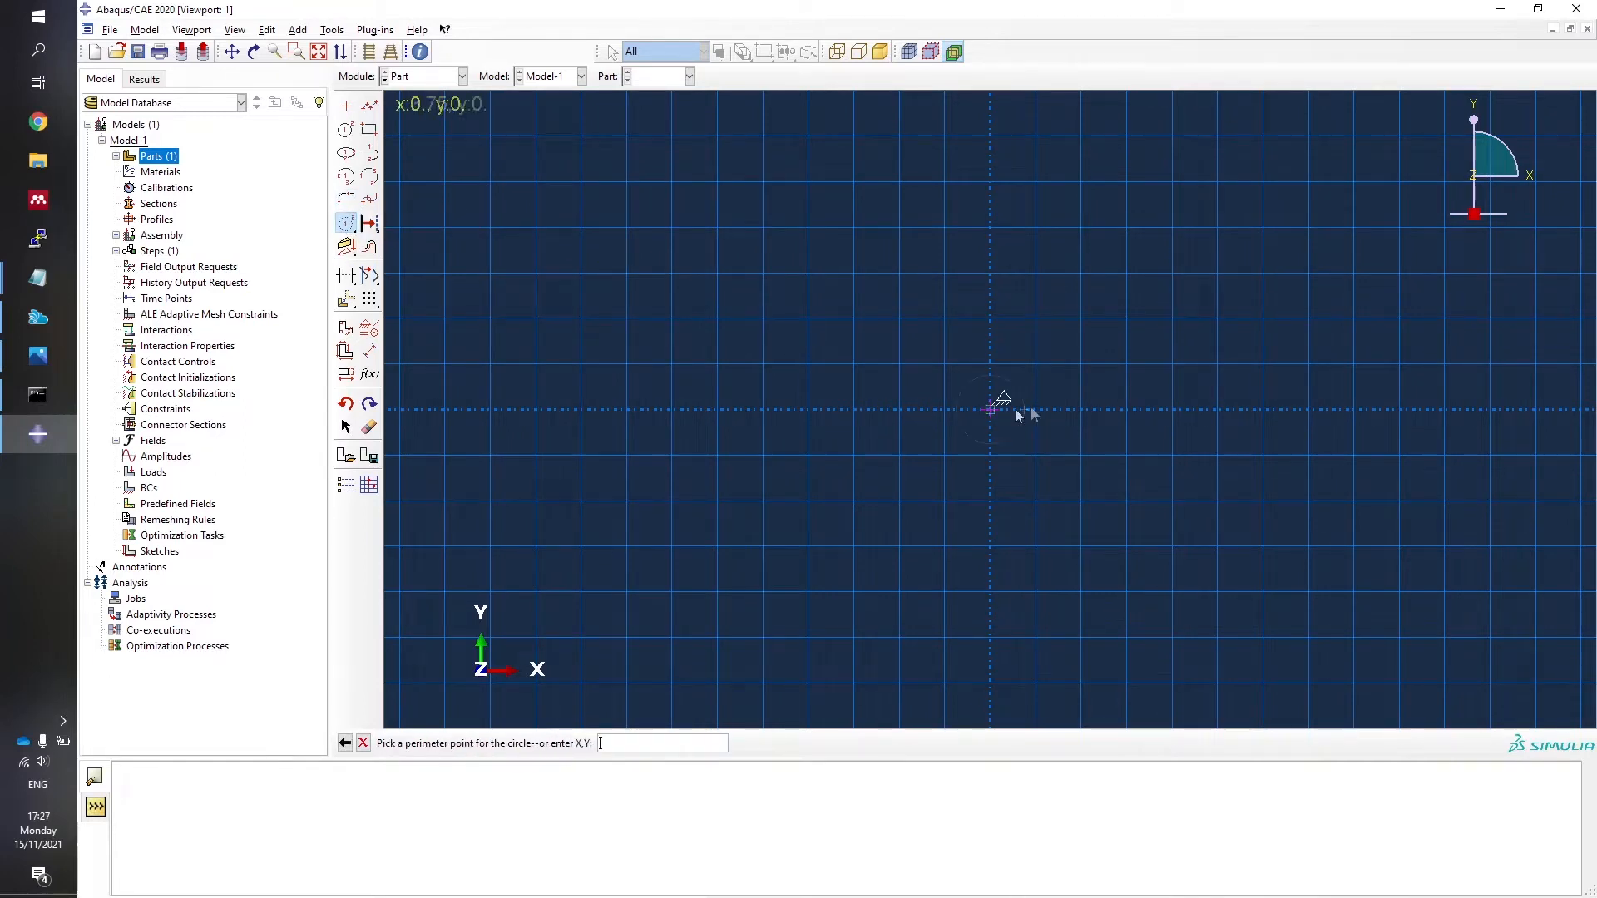
{"action": "left_click", "coordinate": [1173, 411]}
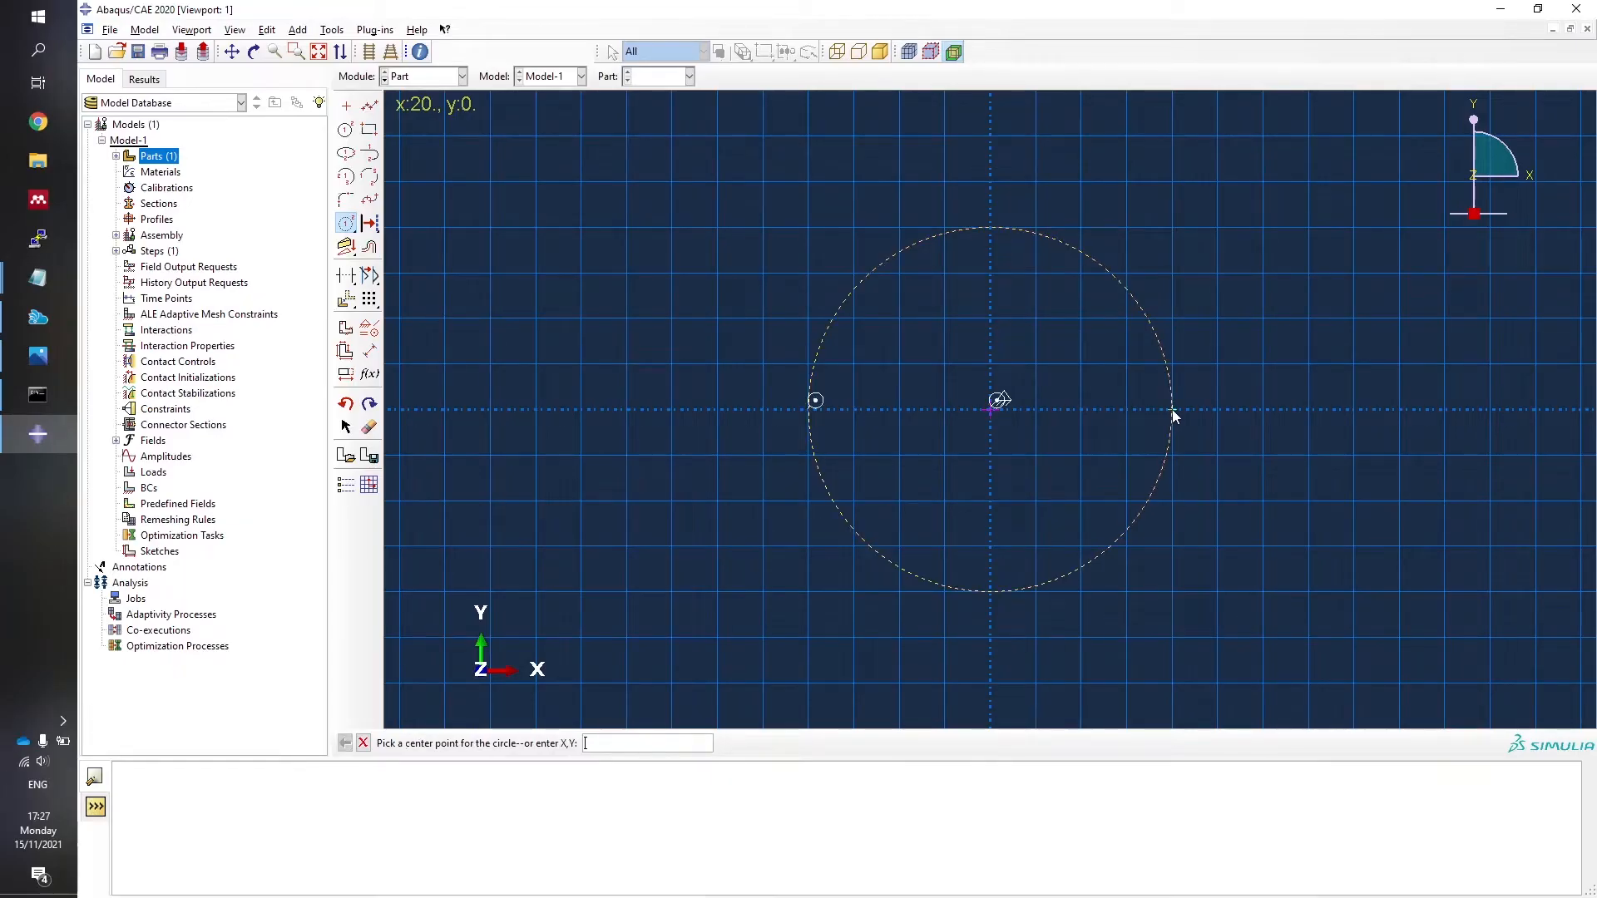
{"action": "left_click", "coordinate": [991, 410]}
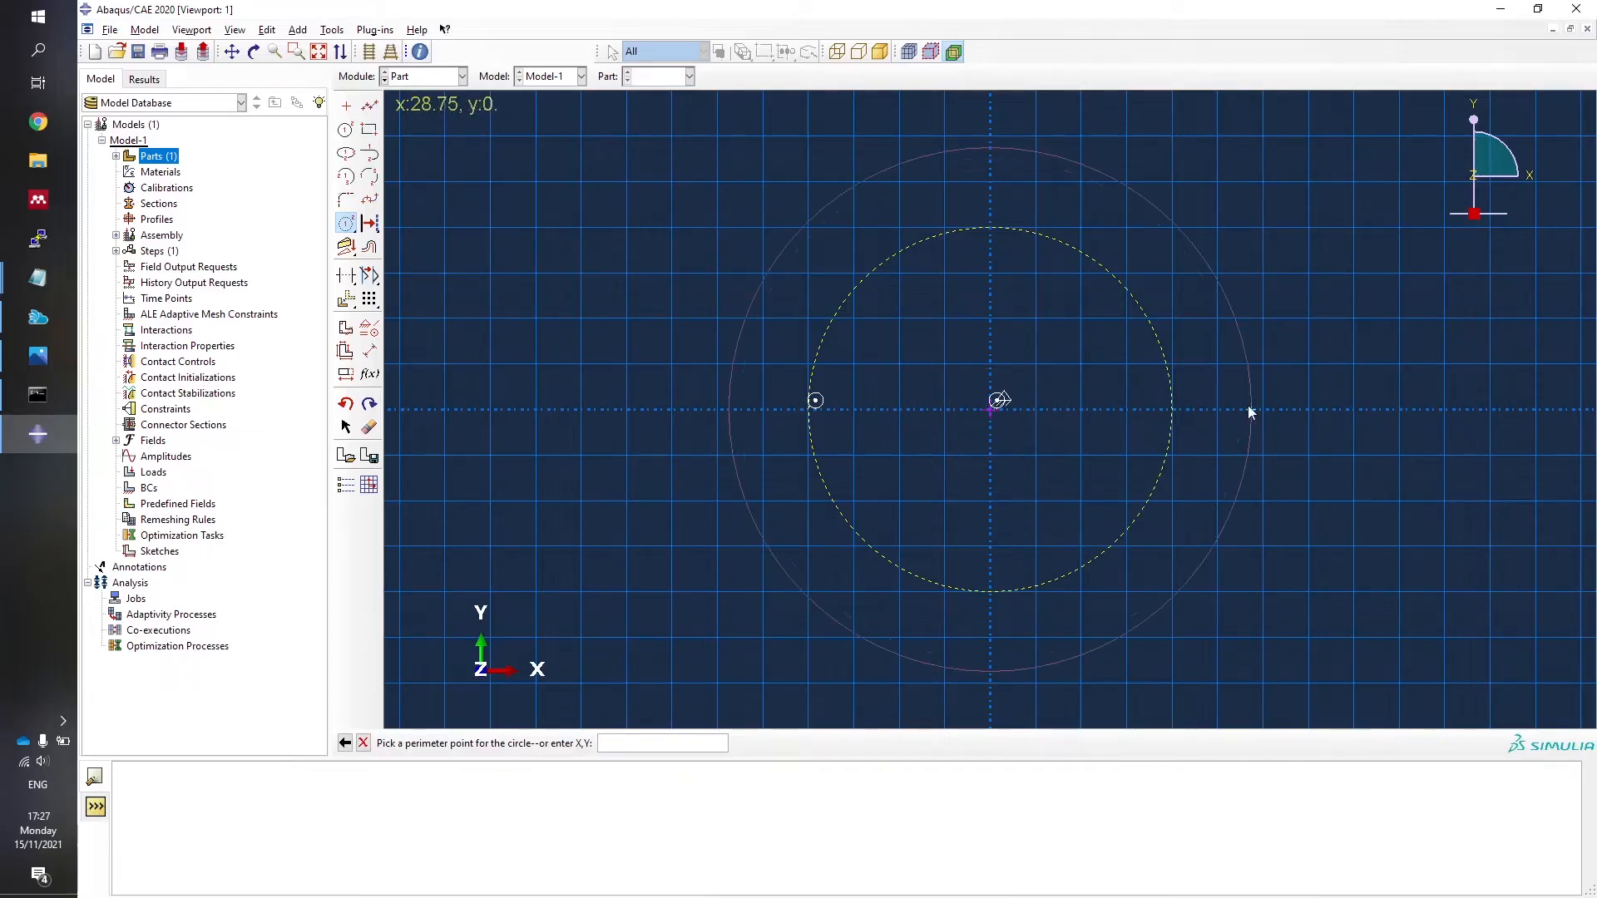
{"action": "left_click", "coordinate": [1216, 409]}
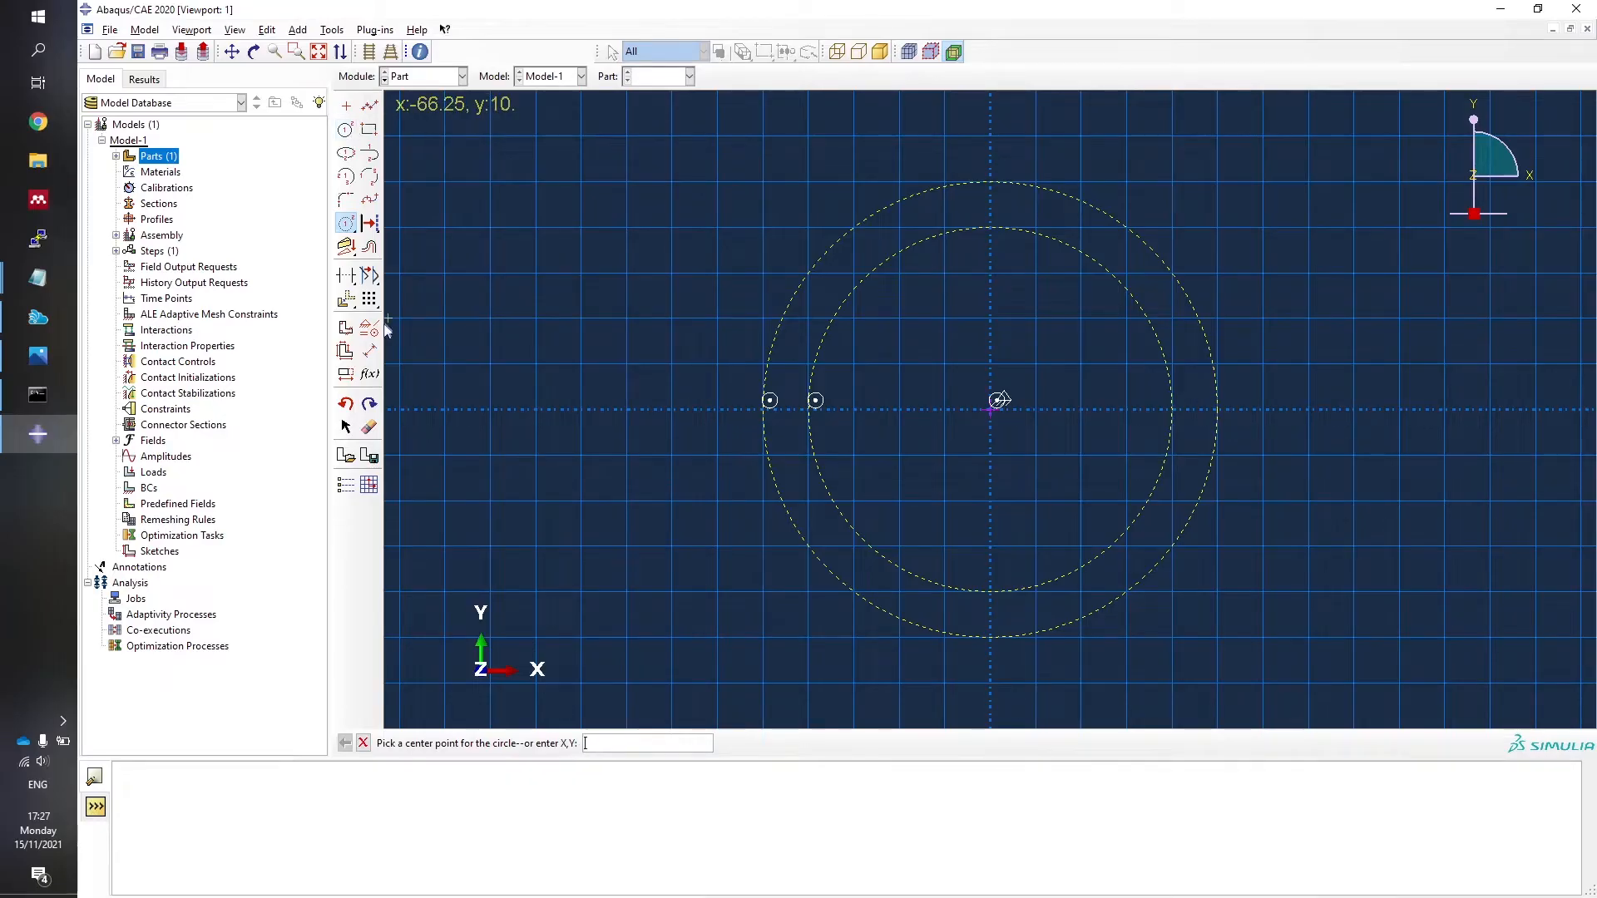
Add radial dimensions of 20 to the inner construction circle and 25 to the outer one.
{"action": "left_click", "coordinate": [370, 350]}
{"action": "left_click", "coordinate": [1126, 527]}
{"action": "left_click", "coordinate": [1276, 611]}
{"action": "key", "text": "Return"}
{"action": "left_click", "coordinate": [1196, 517]}
{"action": "left_click", "coordinate": [1284, 524]}
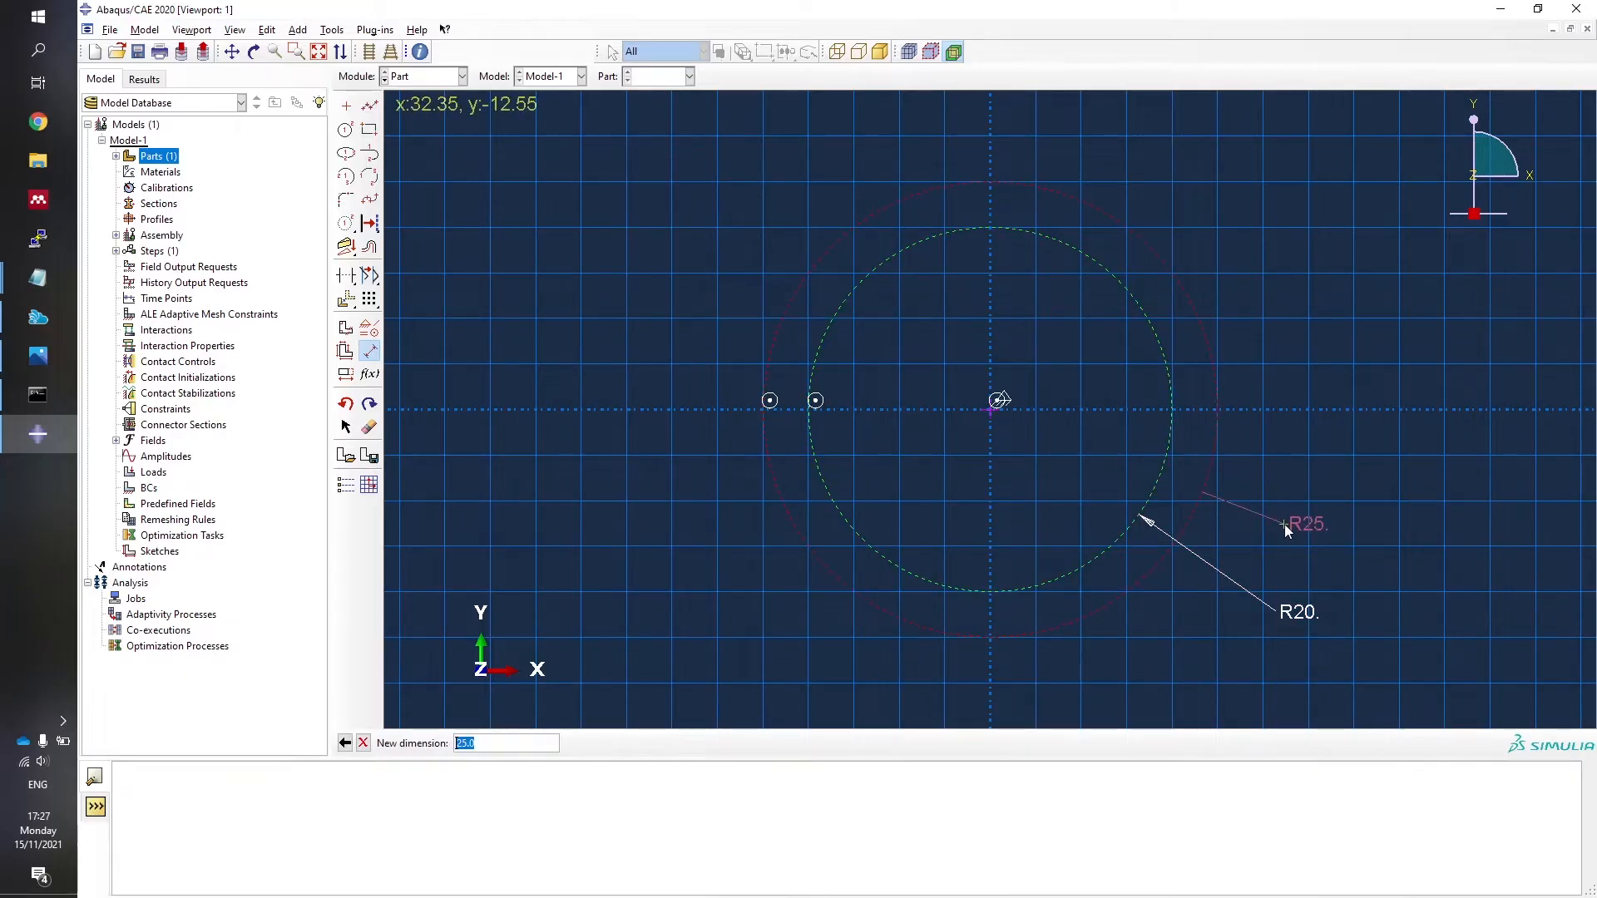
{"action": "key", "text": "Return"}
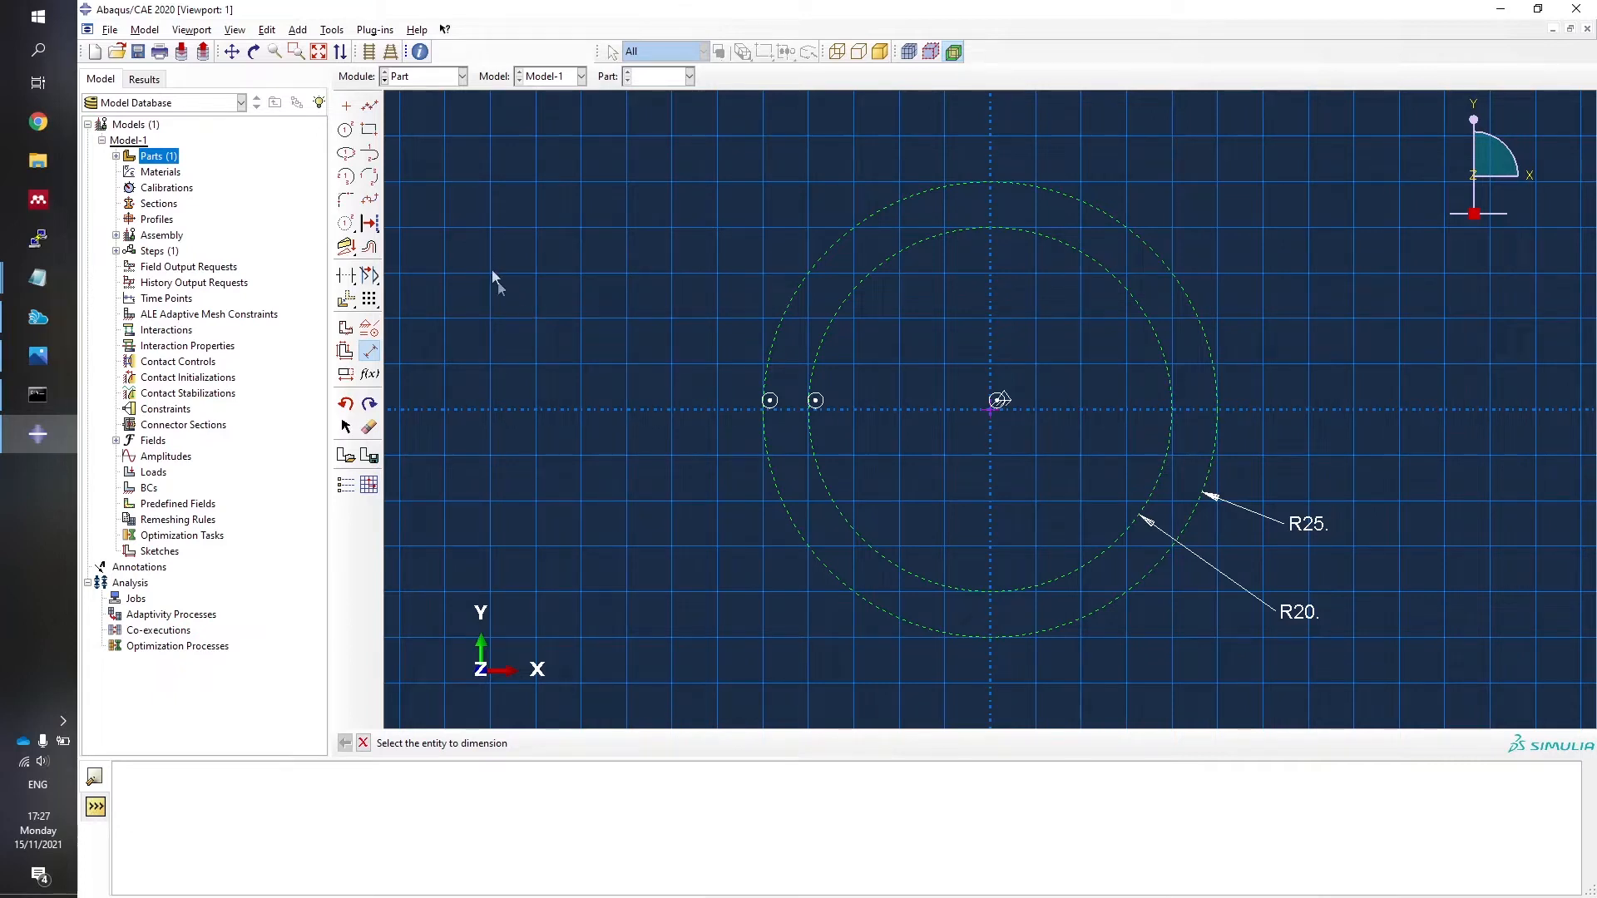
Add two angled construction lines through the origin, one at 75° and one at -75°.
{"action": "left_click_drag", "start_coordinate": [347, 232], "coordinate": [450, 231]}
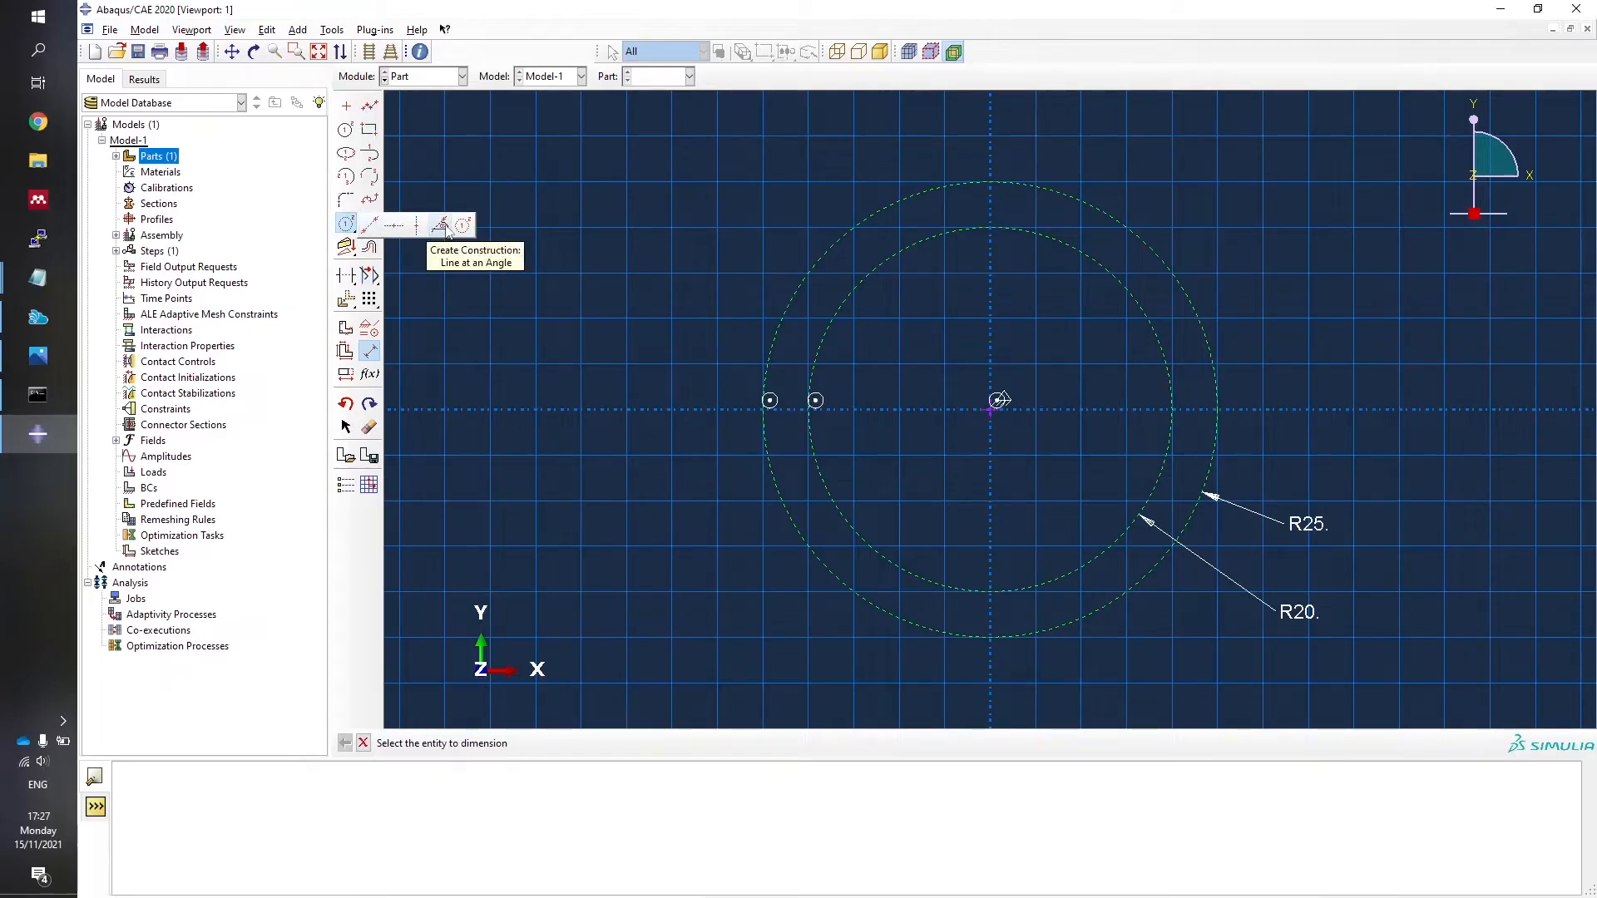
{"action": "left_click", "coordinate": [446, 229]}
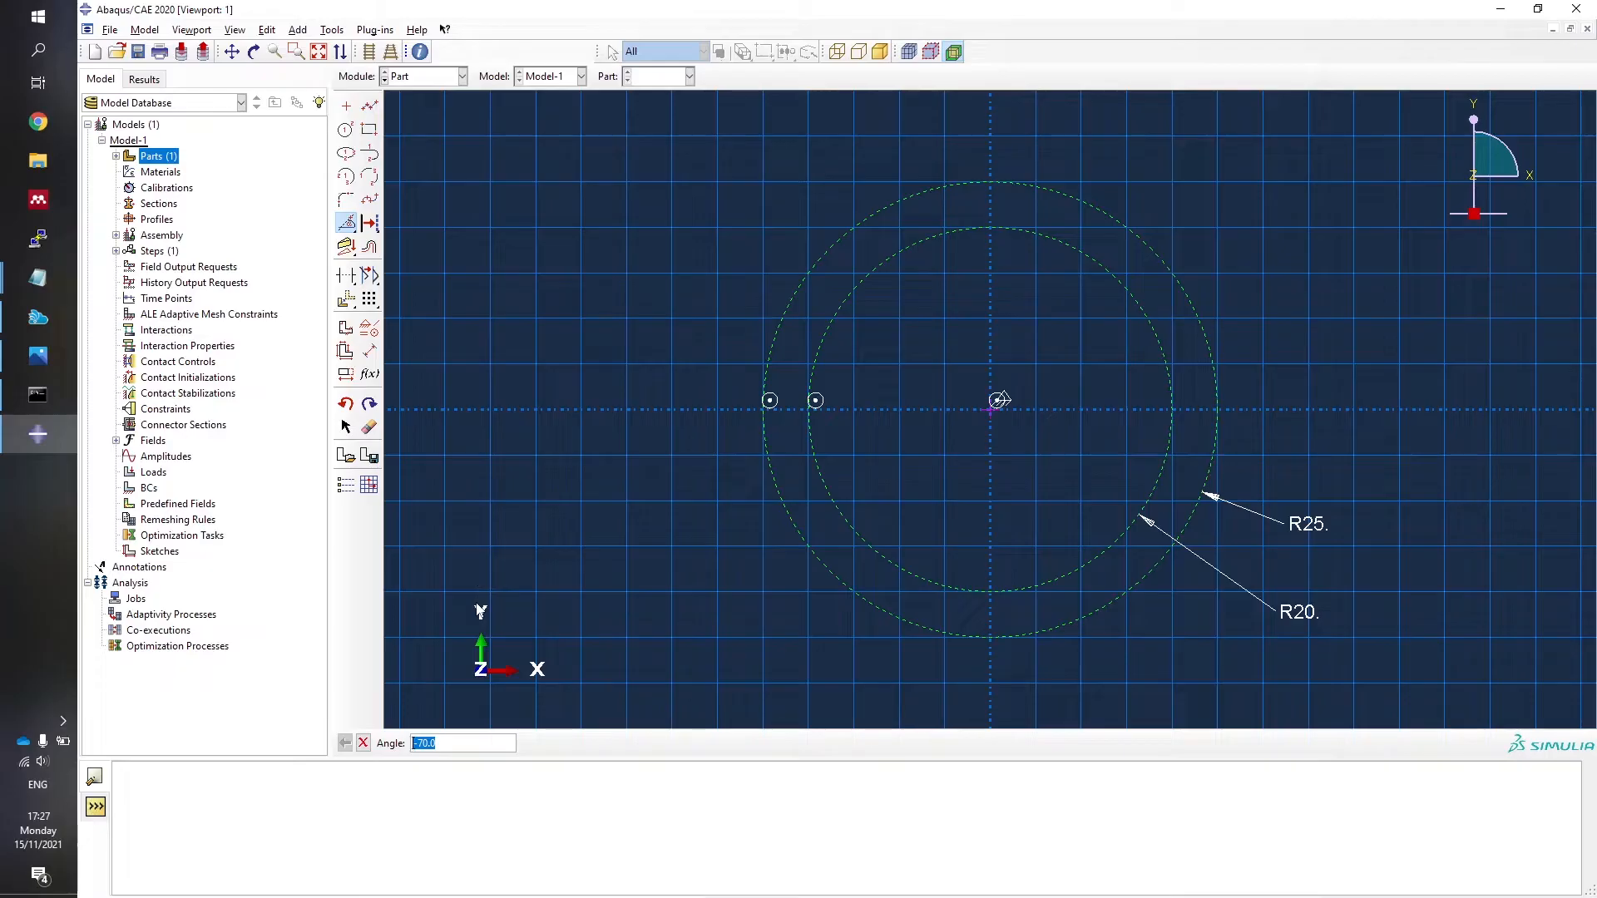
{"action": "type", "text": "75"}
{"action": "key", "text": "Return"}
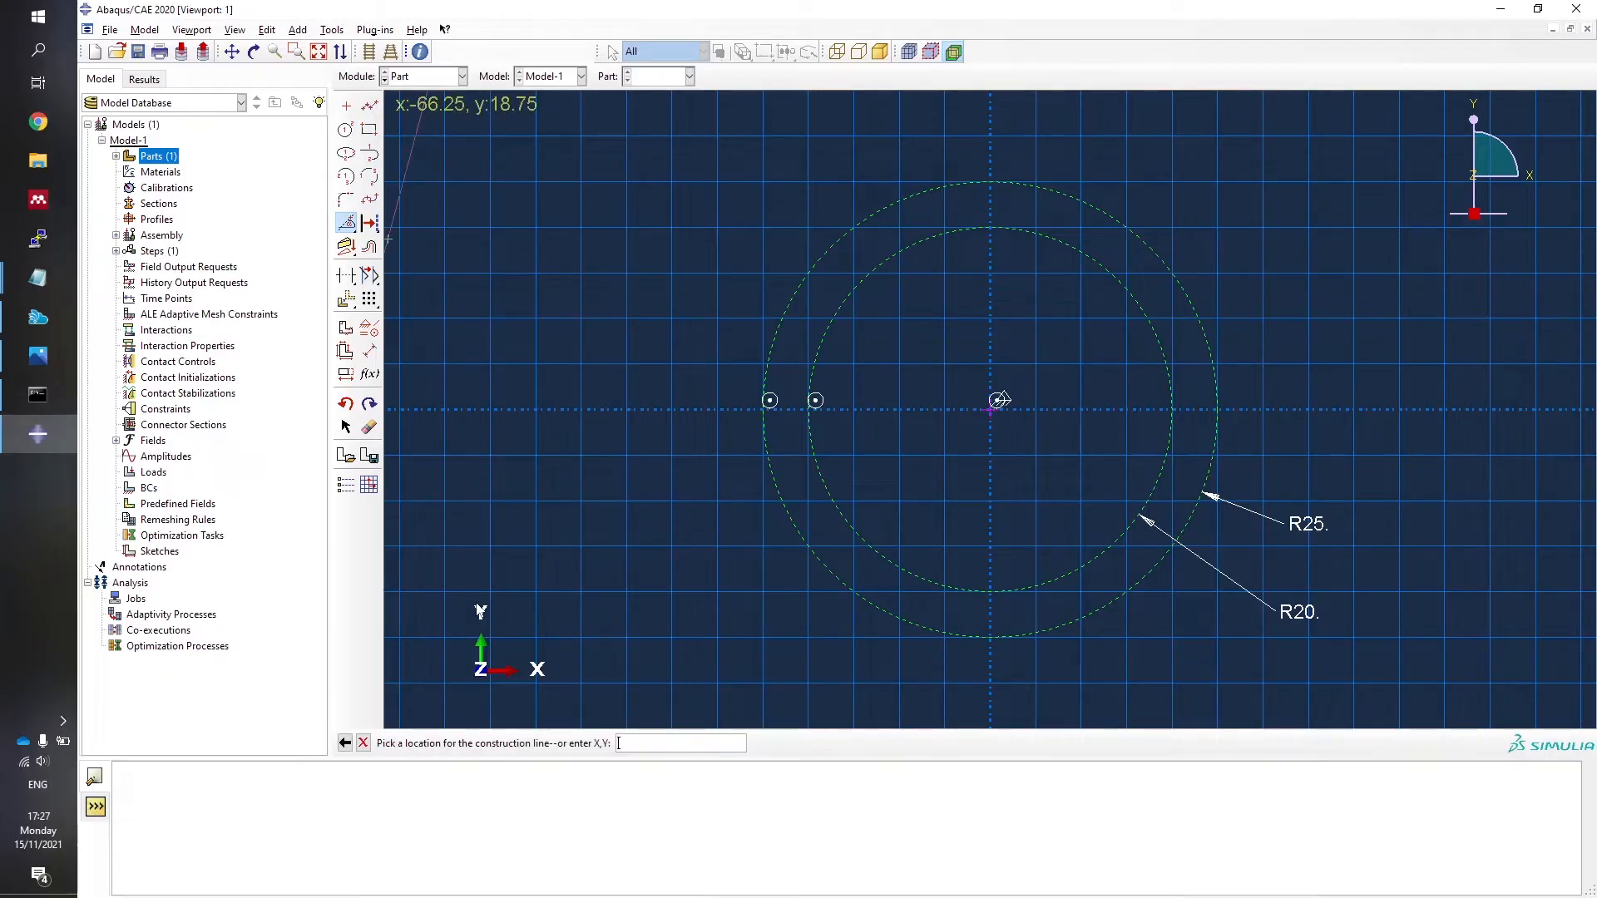
{"action": "left_click", "coordinate": [991, 407]}
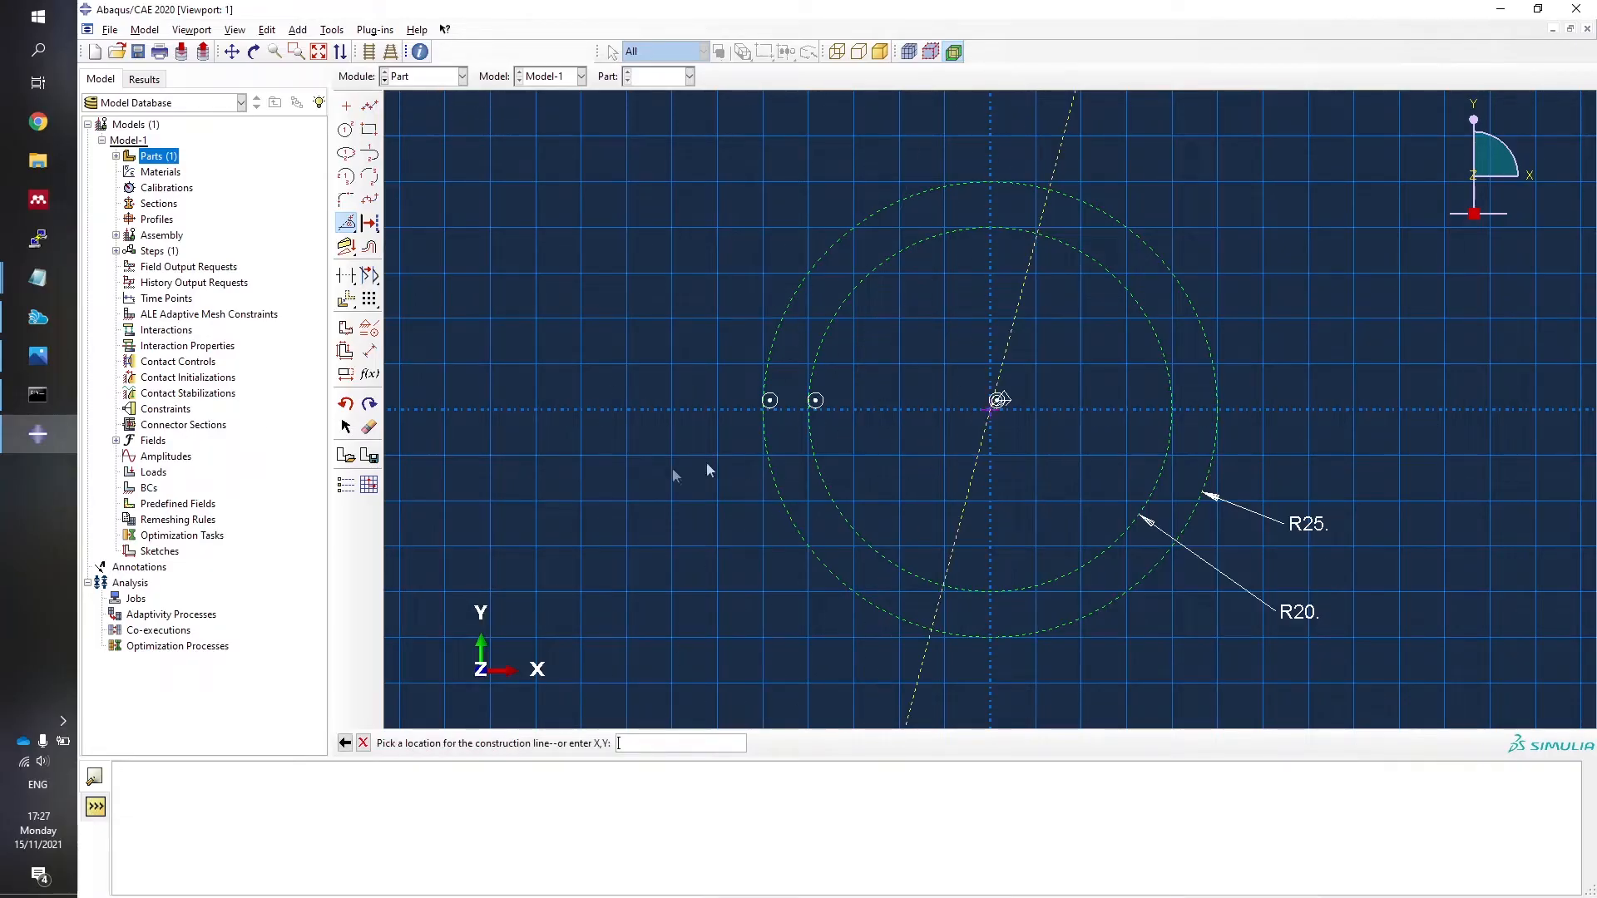
{"action": "left_click", "coordinate": [344, 745]}
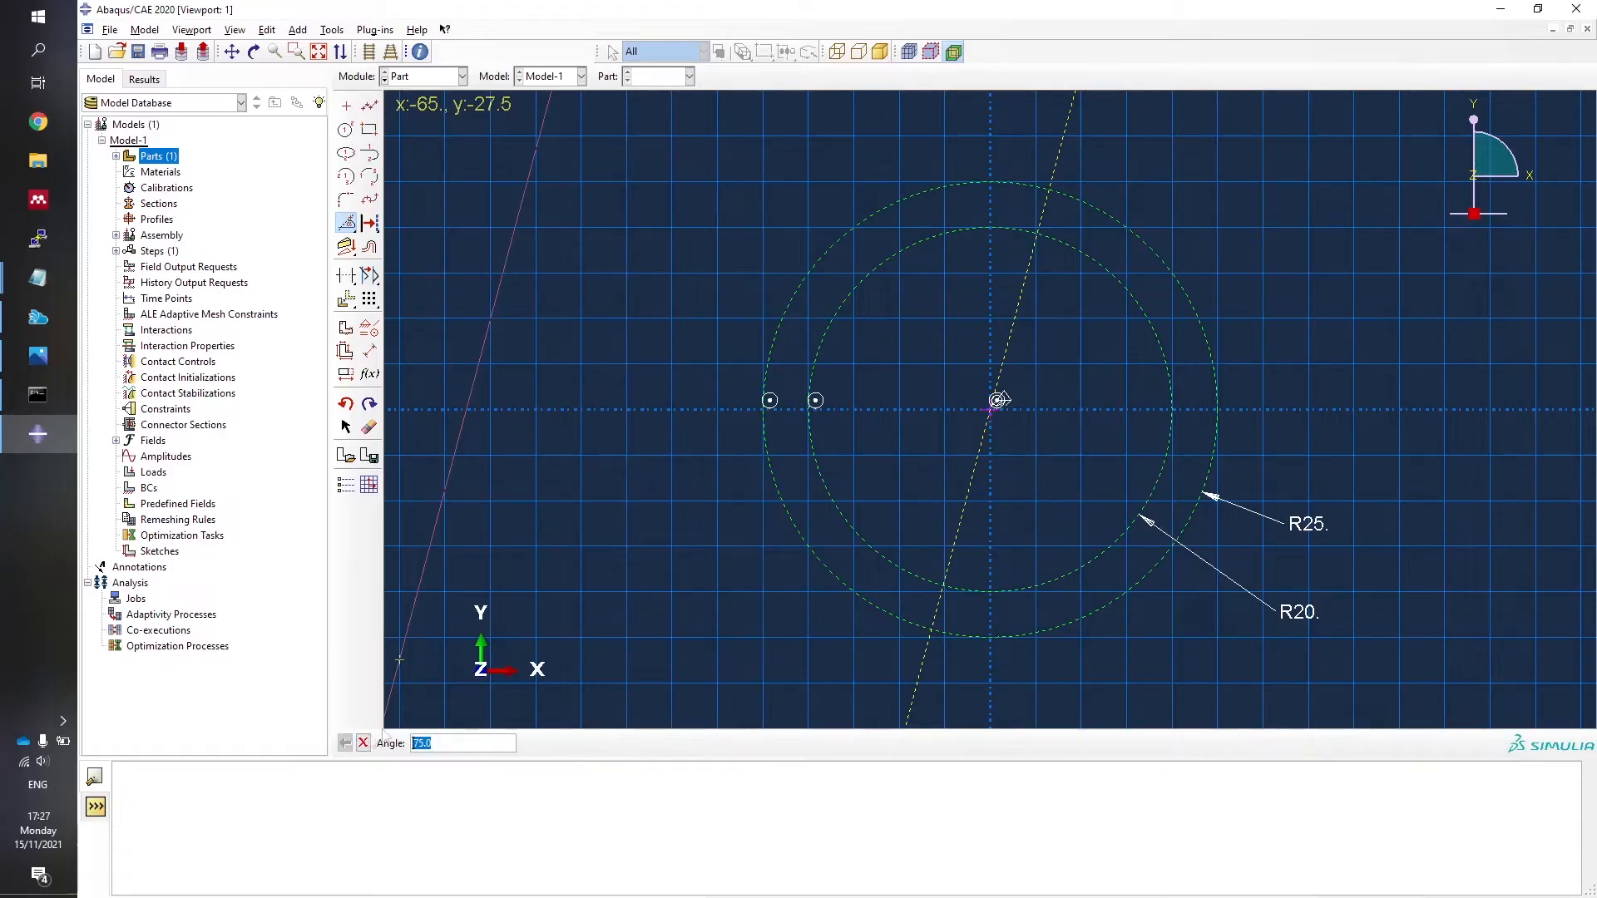
{"action": "key", "text": "BackSpace"}
{"action": "type", "text": "-75"}
{"action": "key", "text": "Return"}
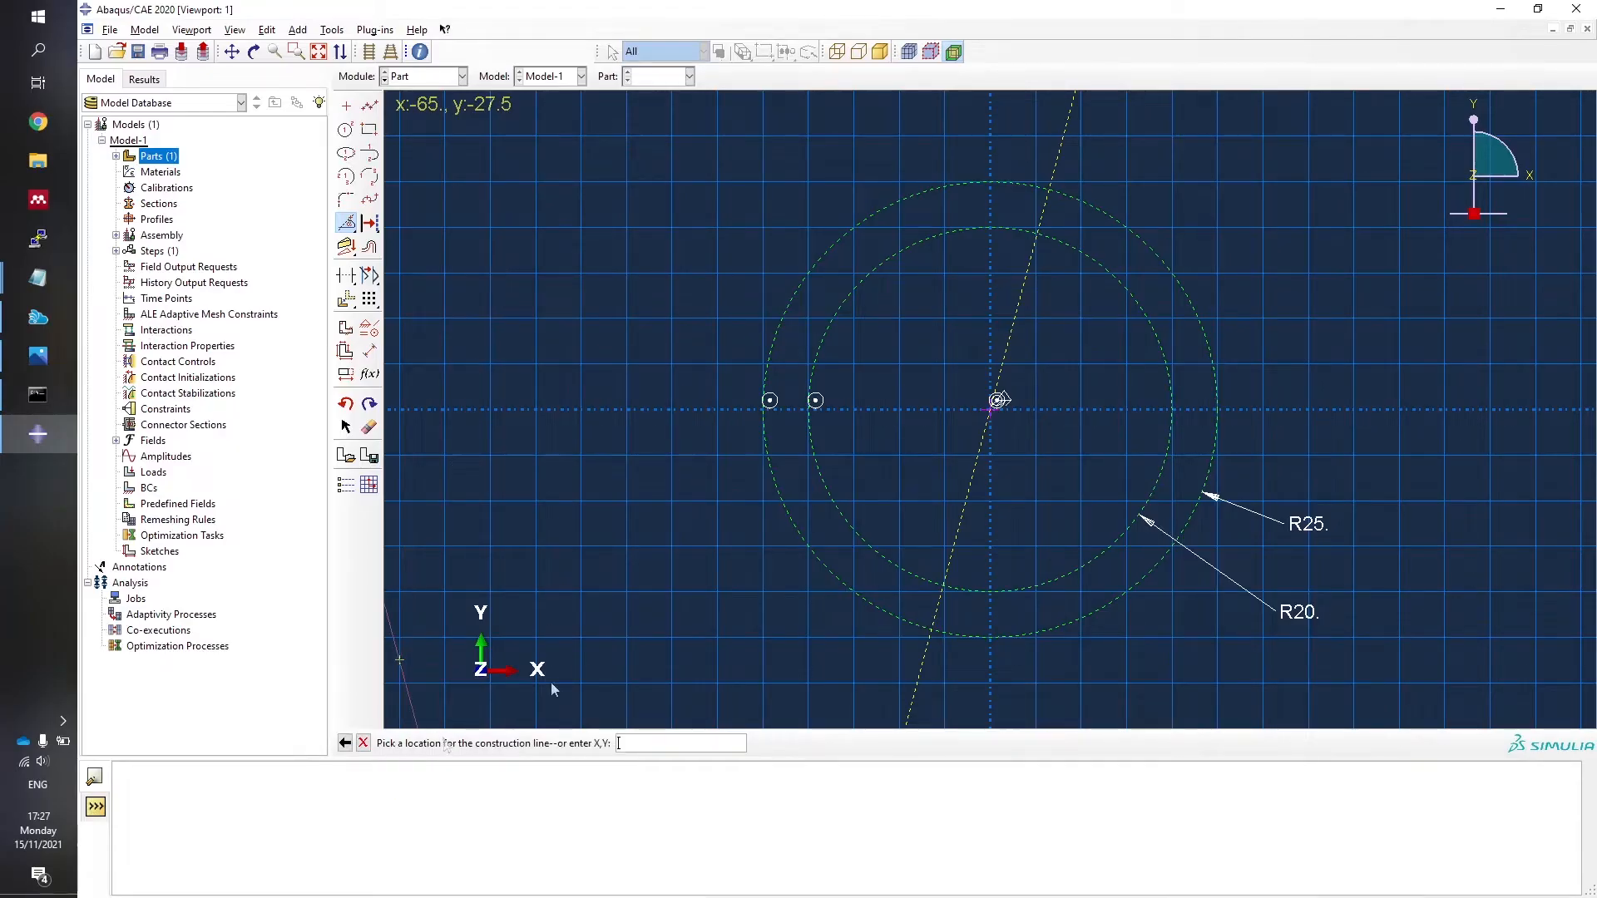
{"action": "left_click", "coordinate": [995, 401]}
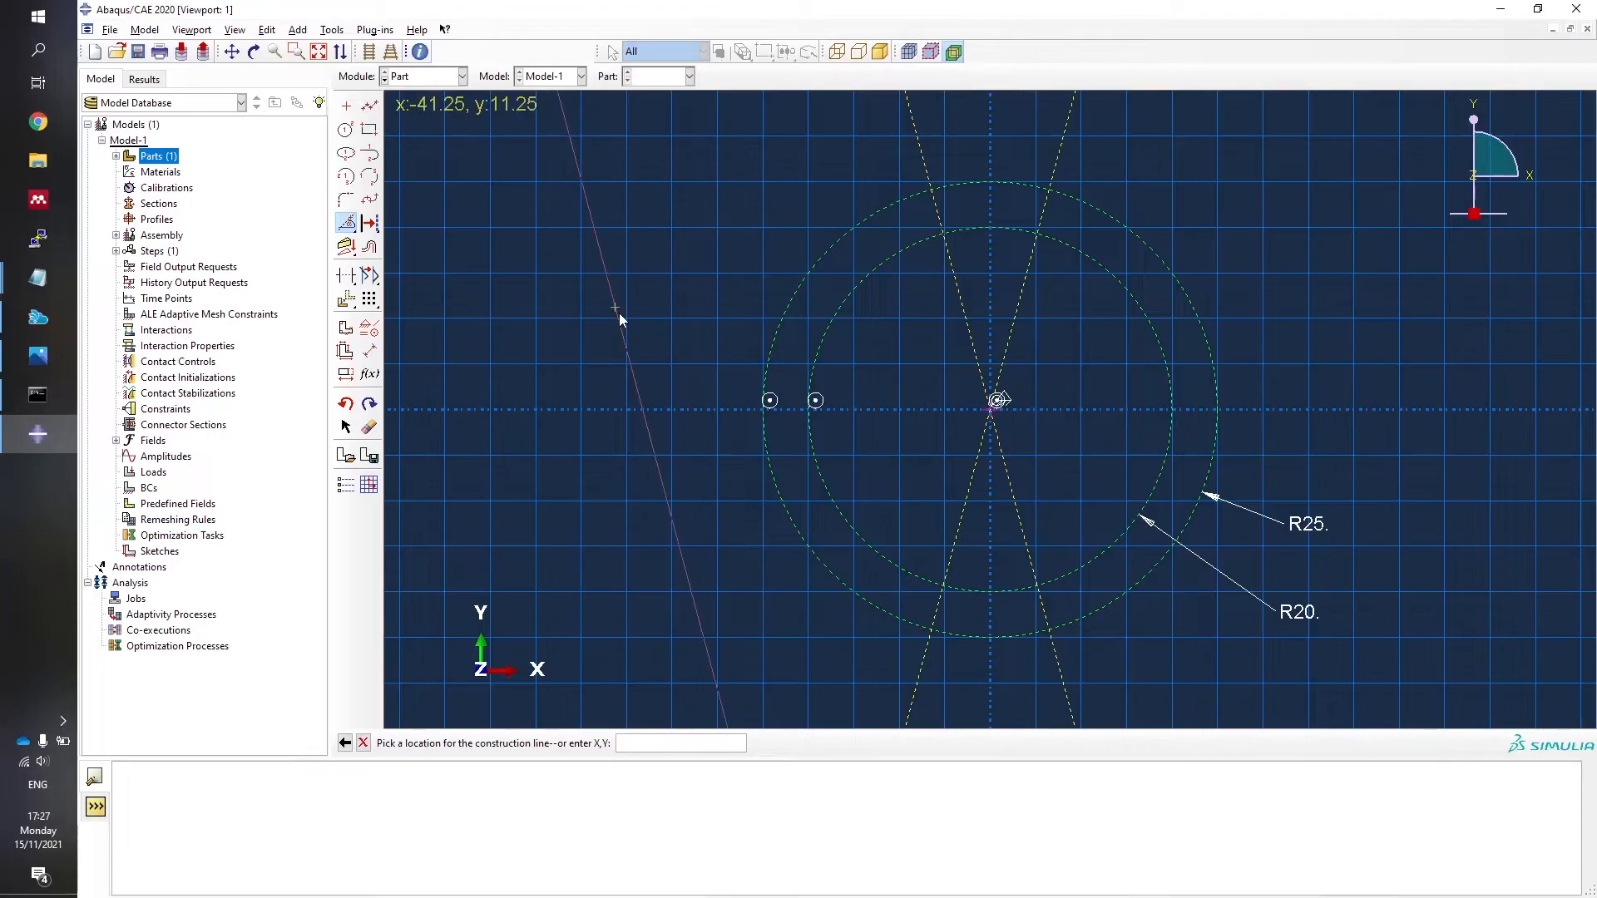
Add a vertical construction line through the origin, and dimension 30° between the inclined lines and 15° from one of them to the vertical.
{"action": "left_click_drag", "start_coordinate": [358, 233], "coordinate": [414, 225]}
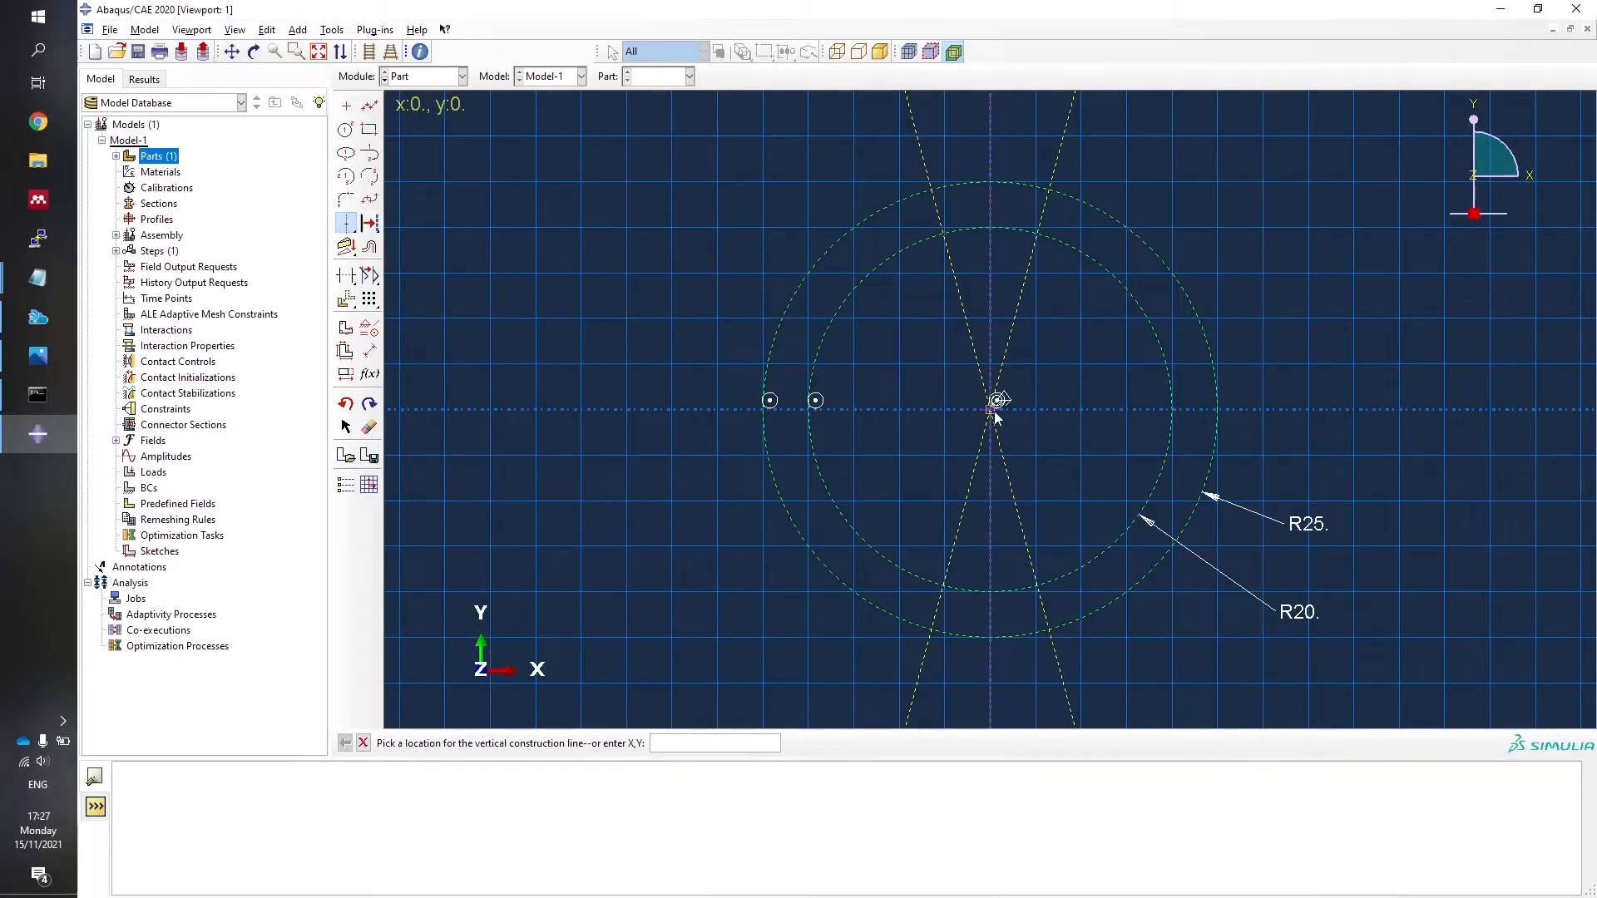
{"action": "left_click", "coordinate": [369, 350]}
{"action": "left_click", "coordinate": [1008, 466]}
{"action": "left_click", "coordinate": [975, 470]}
{"action": "left_click", "coordinate": [1021, 679]}
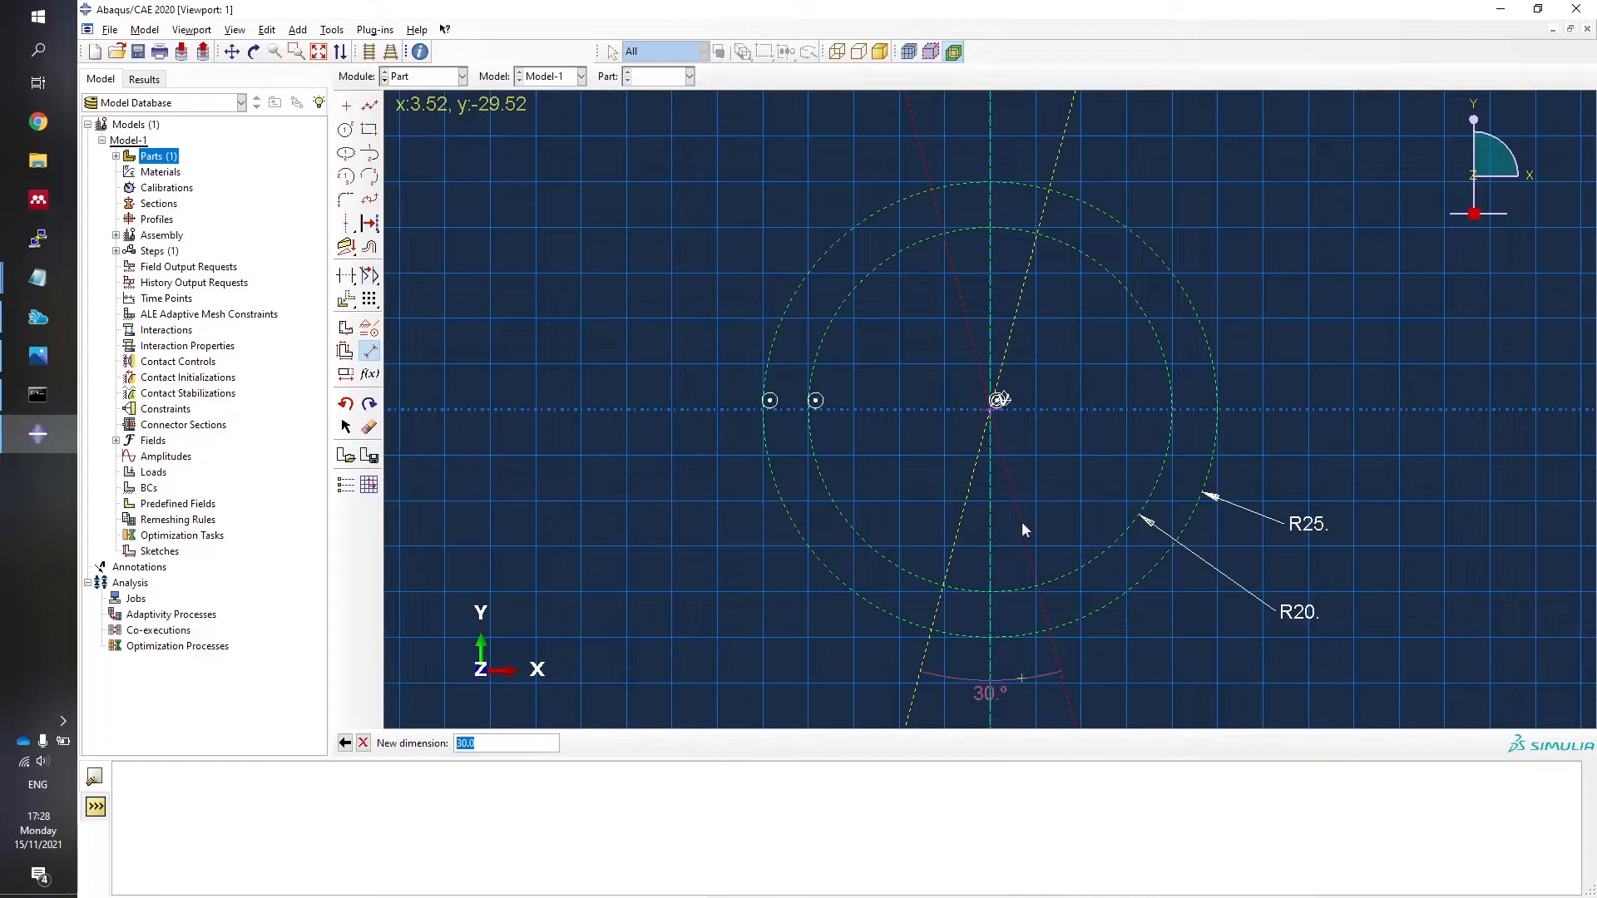
{"action": "key", "text": "Return"}
{"action": "left_click", "coordinate": [965, 537]}
{"action": "left_click", "coordinate": [988, 545]}
{"action": "left_click", "coordinate": [974, 655]}
{"action": "key", "text": "Return"}
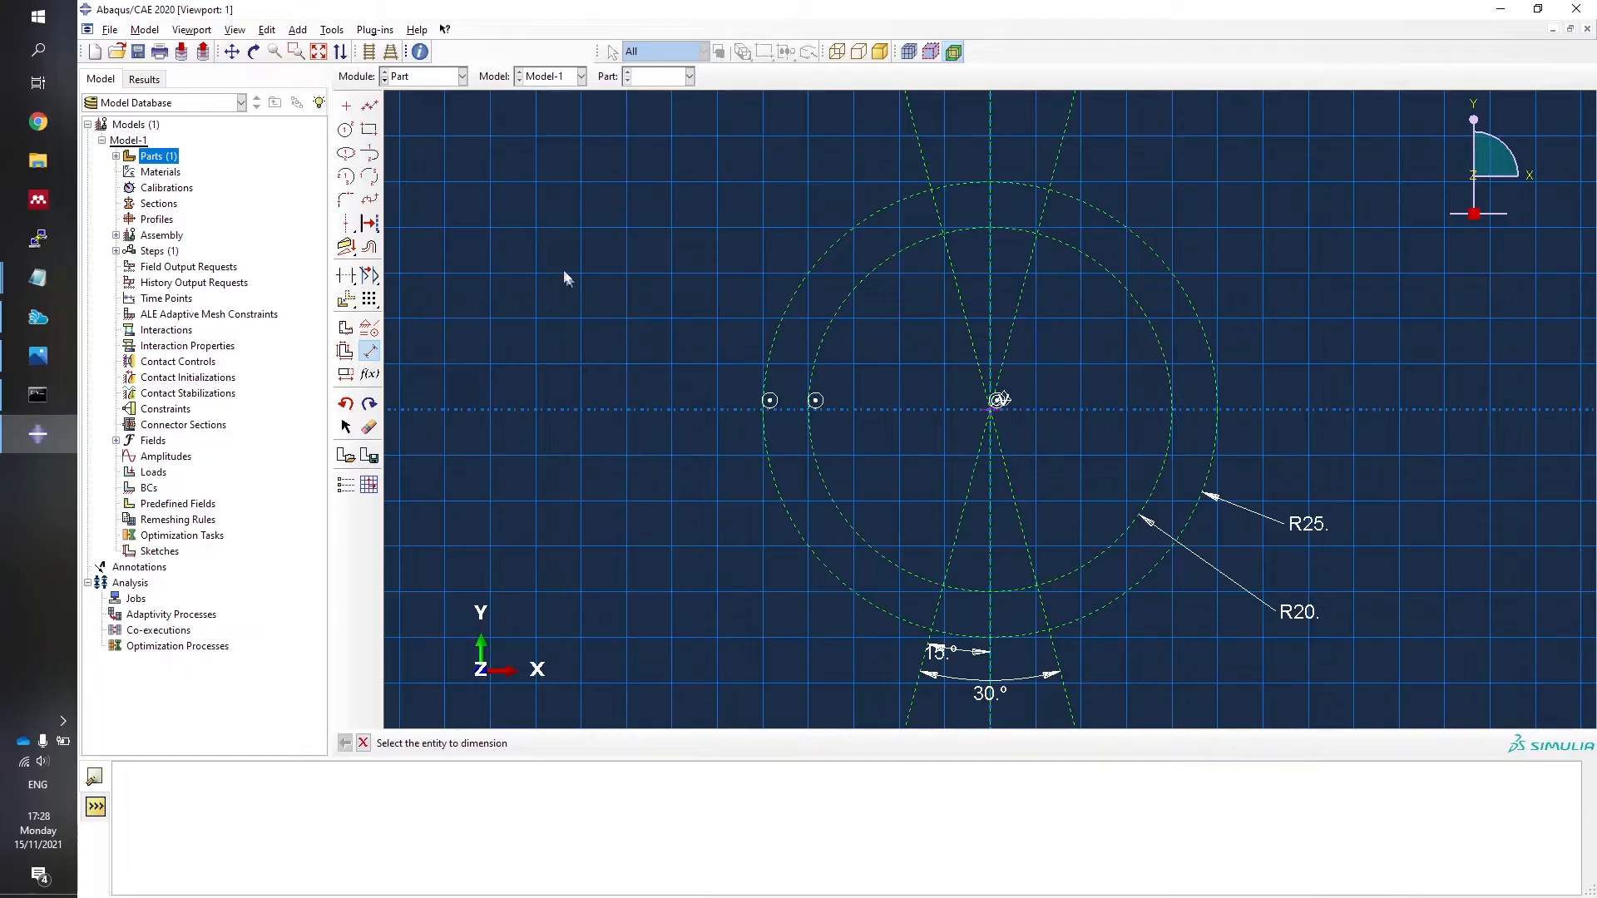
Draw two origin-centred arcs between the inclined lines, along the upper part of the inner and outer construction circles.
{"action": "left_click", "coordinate": [346, 178]}
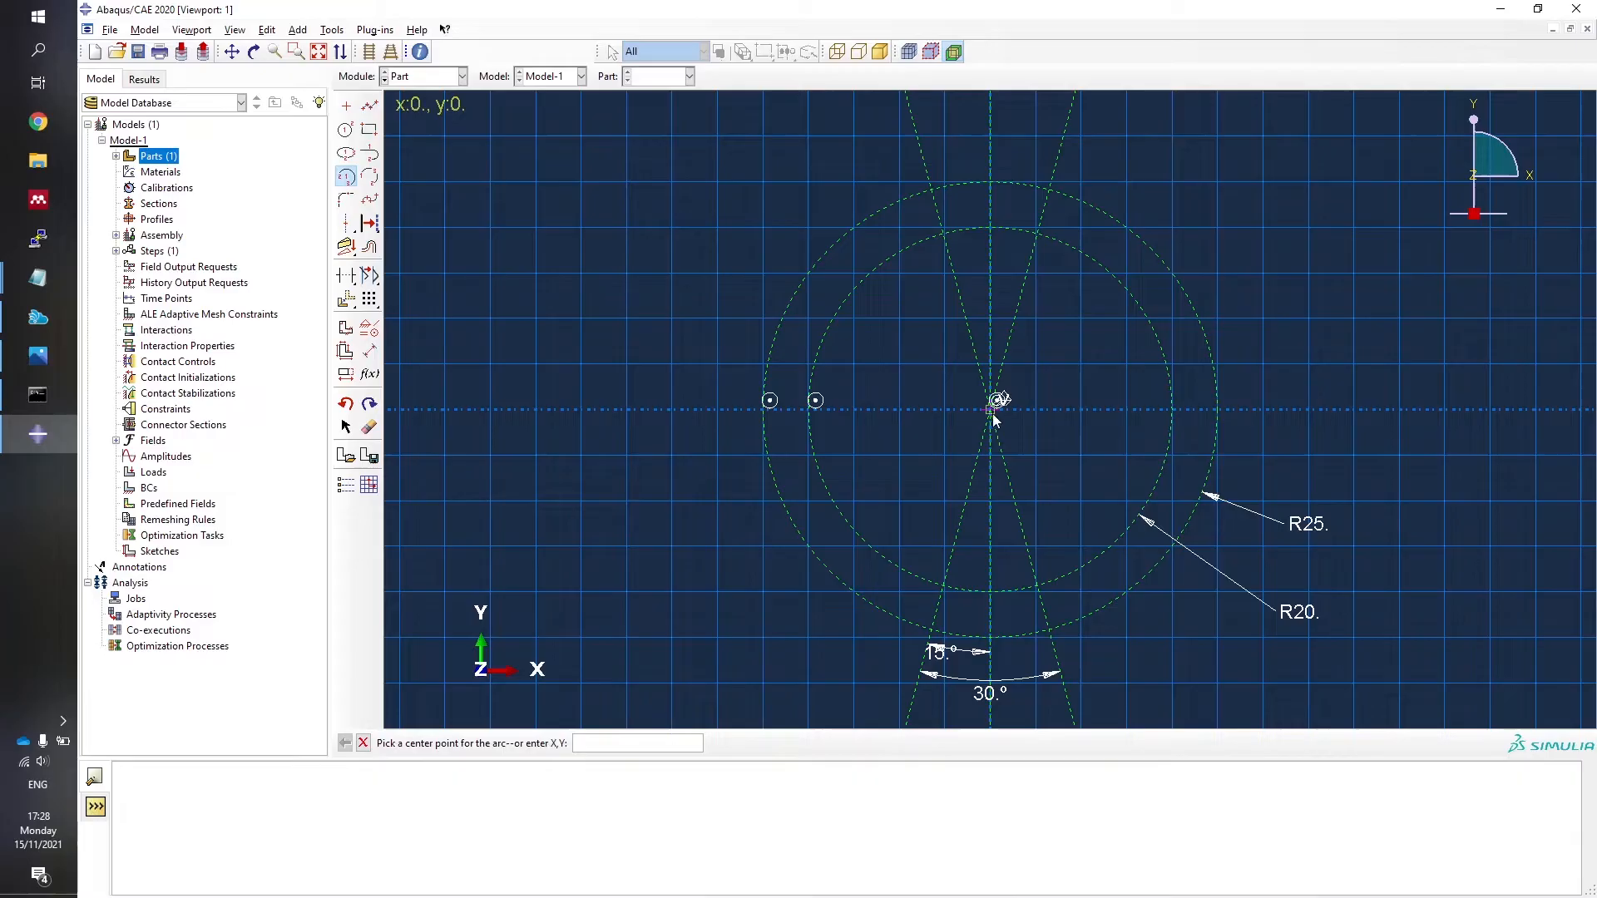
{"action": "left_click", "coordinate": [993, 410]}
{"action": "left_click", "coordinate": [945, 233]}
{"action": "left_click", "coordinate": [1041, 238]}
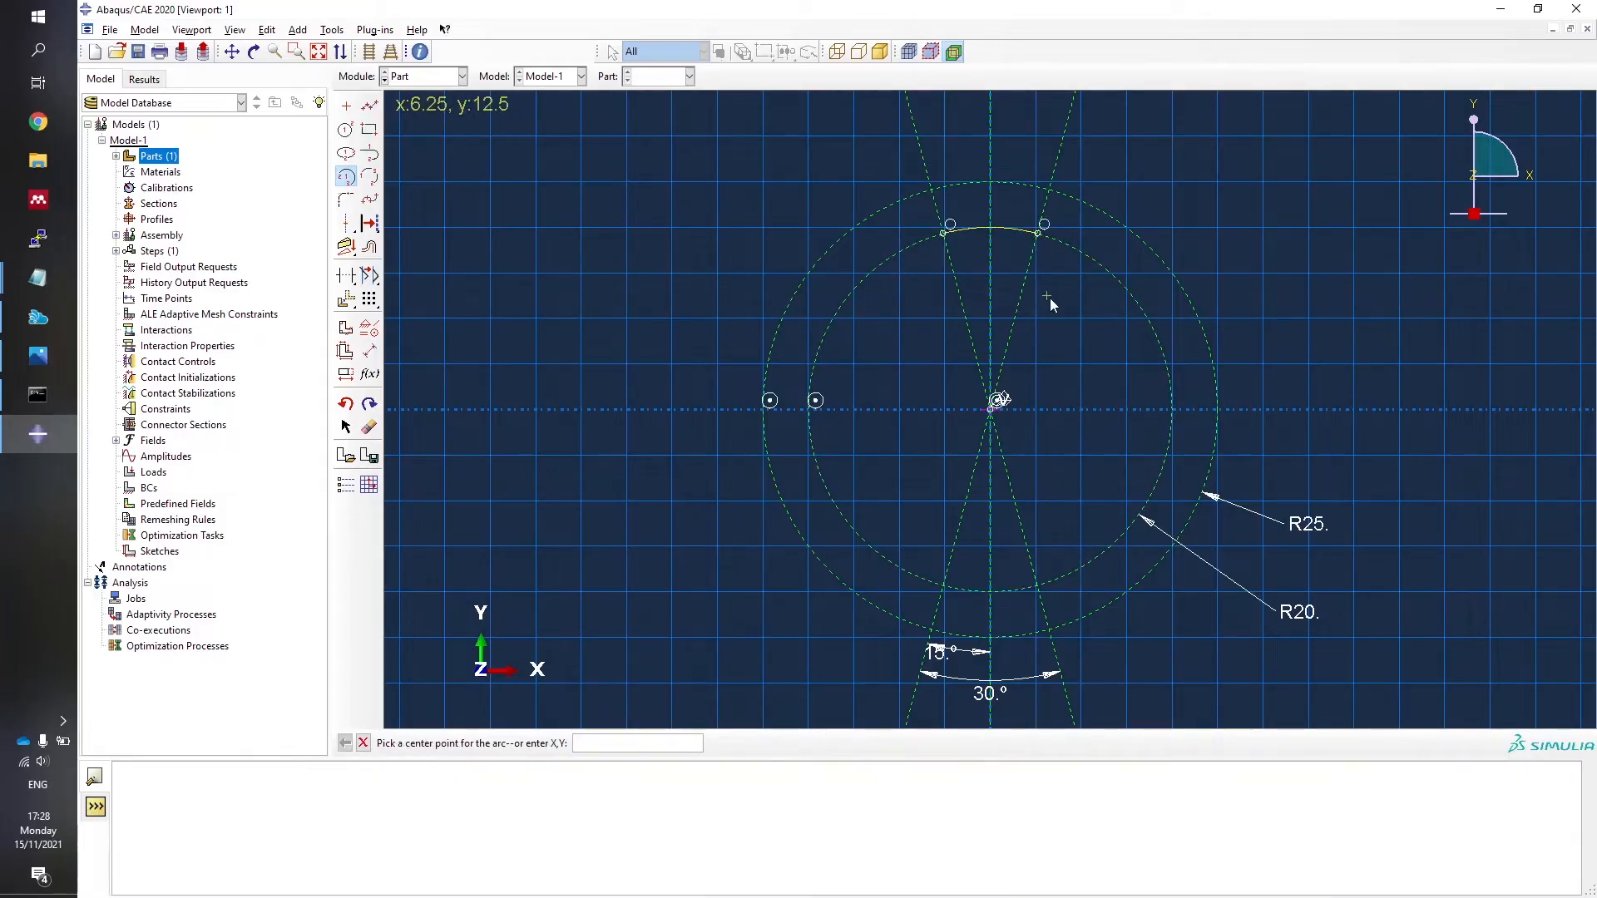
{"action": "left_click", "coordinate": [993, 405]}
{"action": "left_click", "coordinate": [936, 190]}
{"action": "left_click", "coordinate": [1047, 190]}
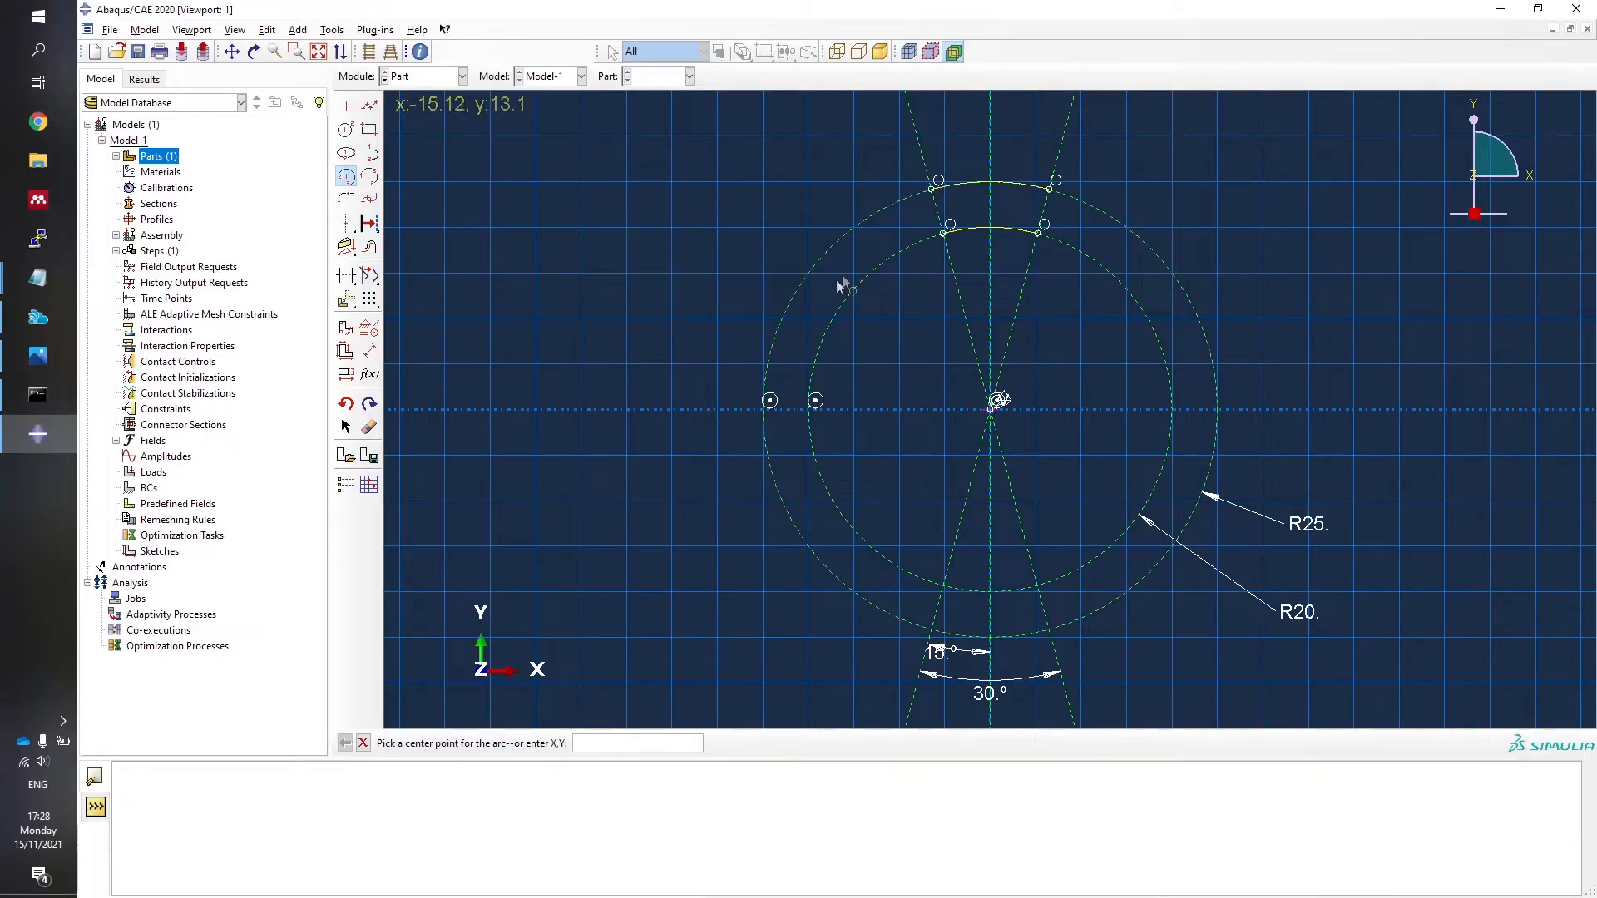
{"action": "middle_click", "coordinate": [841, 344]}
Connect the matching ends of the two arcs with straight lines and finish the Web sketch.
{"action": "left_click", "coordinate": [370, 105]}
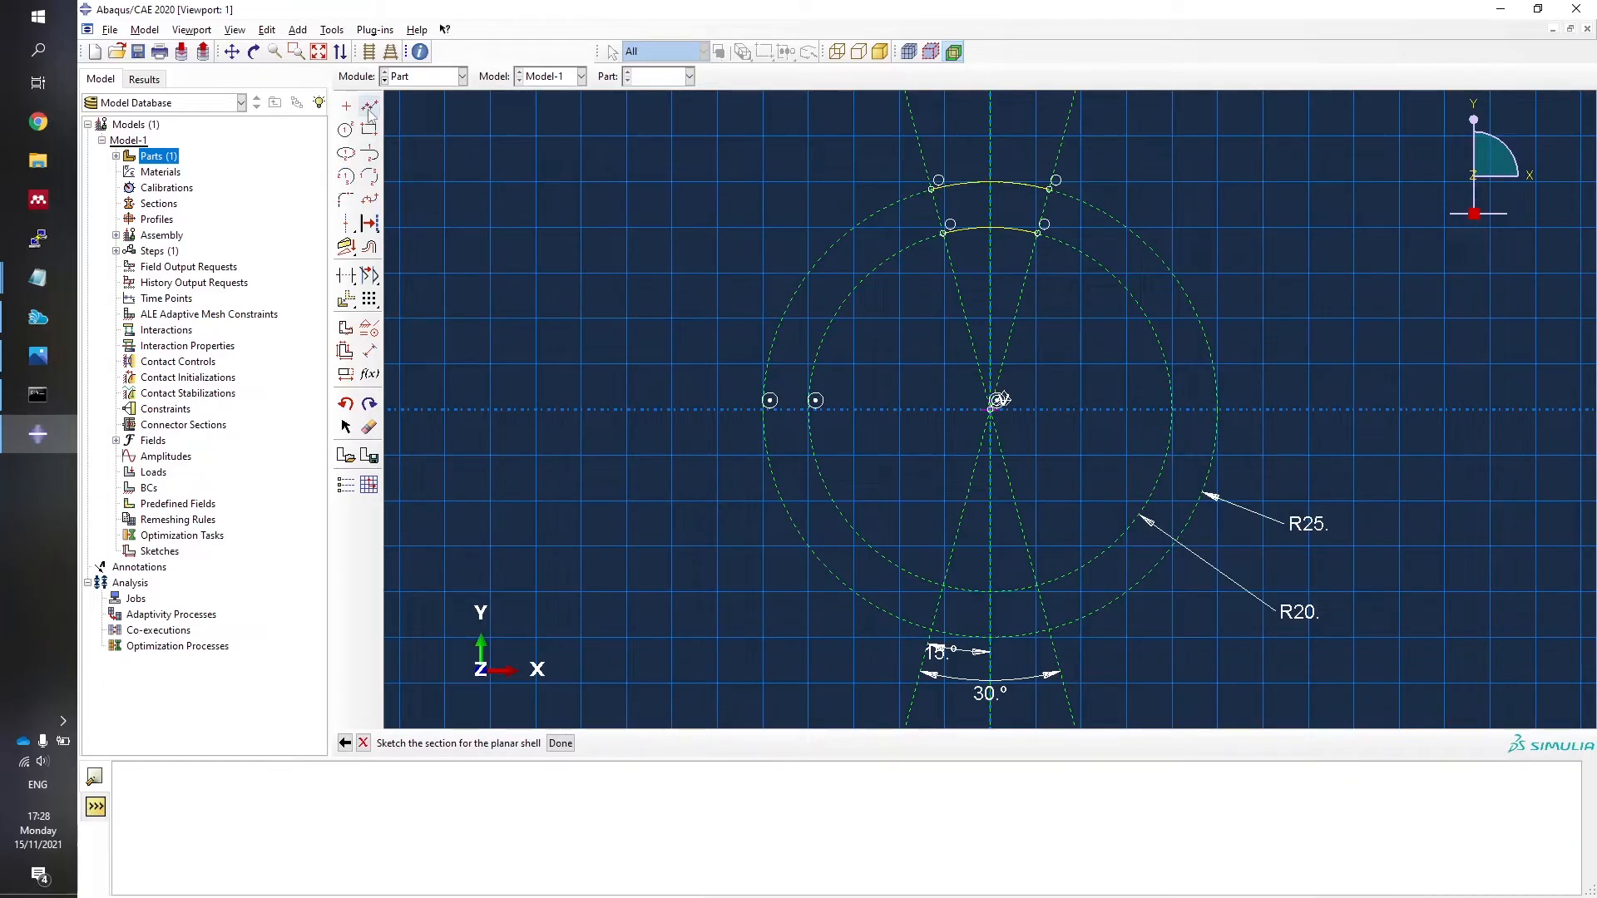
{"action": "left_click", "coordinate": [932, 190]}
{"action": "left_click", "coordinate": [942, 233]}
{"action": "middle_click", "coordinate": [920, 316]}
{"action": "left_click", "coordinate": [370, 106]}
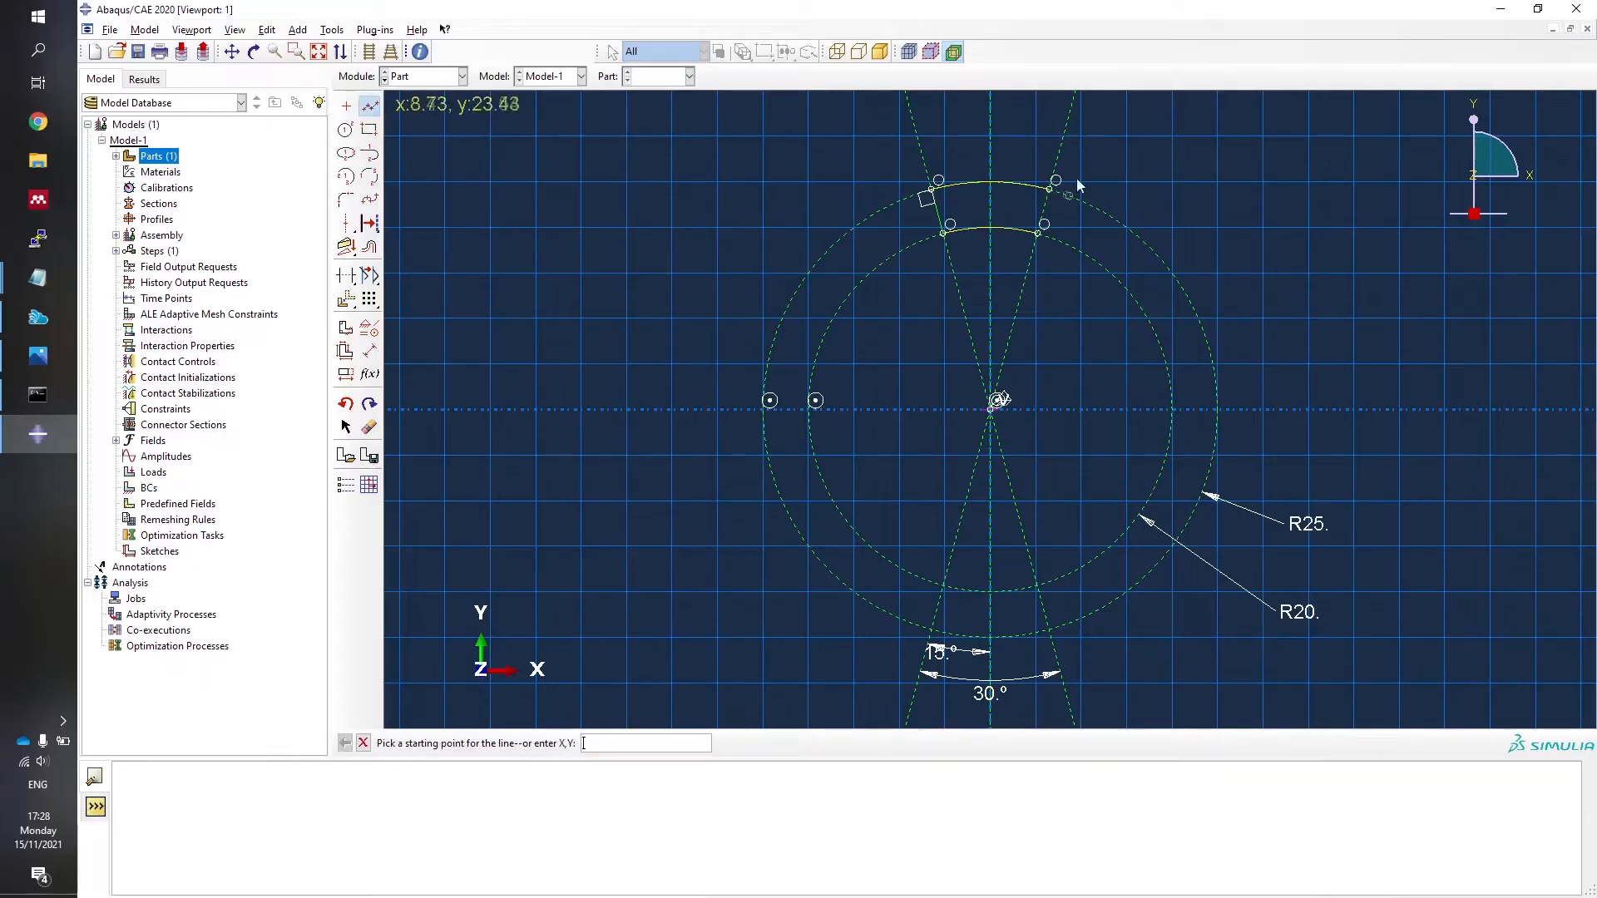
{"action": "left_click", "coordinate": [1049, 199]}
{"action": "left_click", "coordinate": [1038, 234]}
{"action": "middle_click", "coordinate": [1100, 356]}
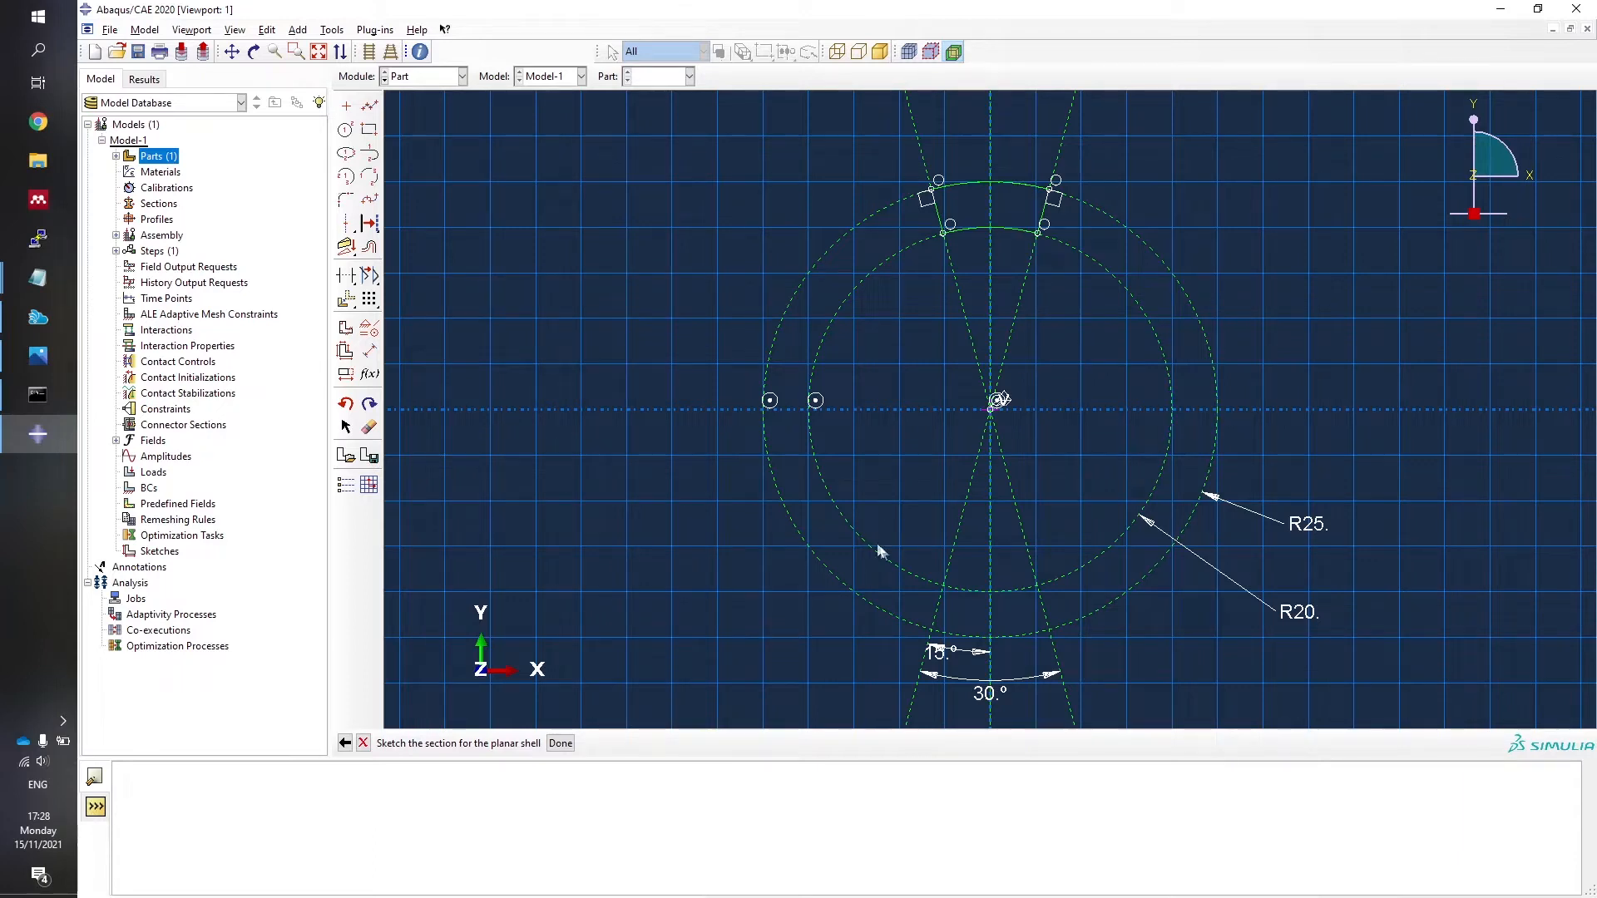
{"action": "left_click", "coordinate": [561, 743]}
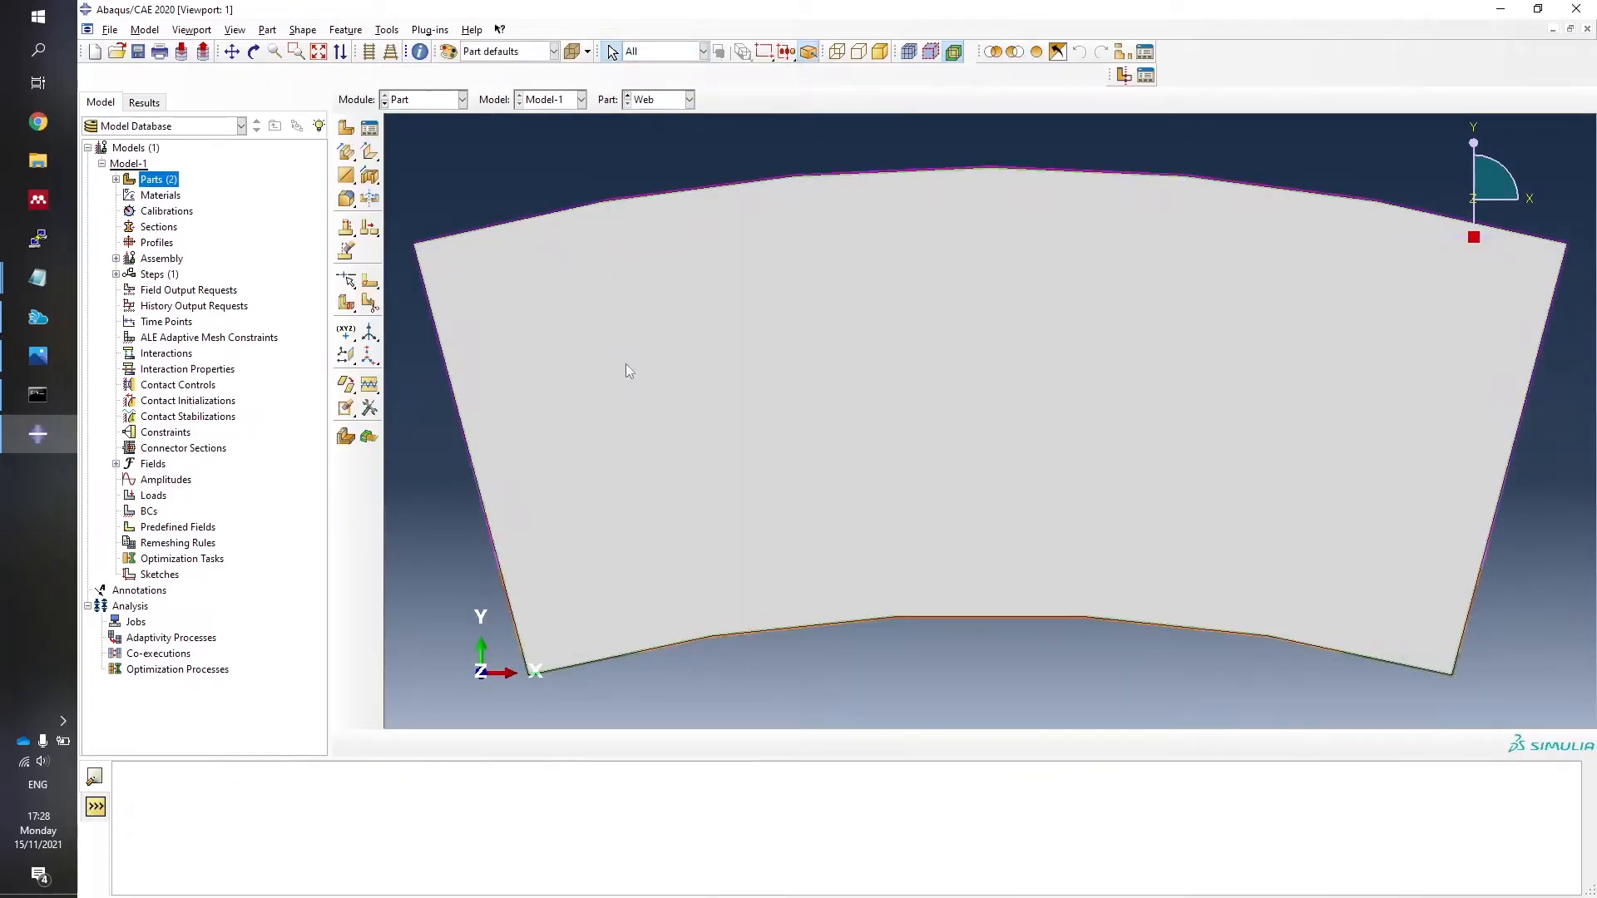
Create a 2D planar deformable shell part named Tooth and open its sketch.
{"action": "right_click", "coordinate": [170, 179]}
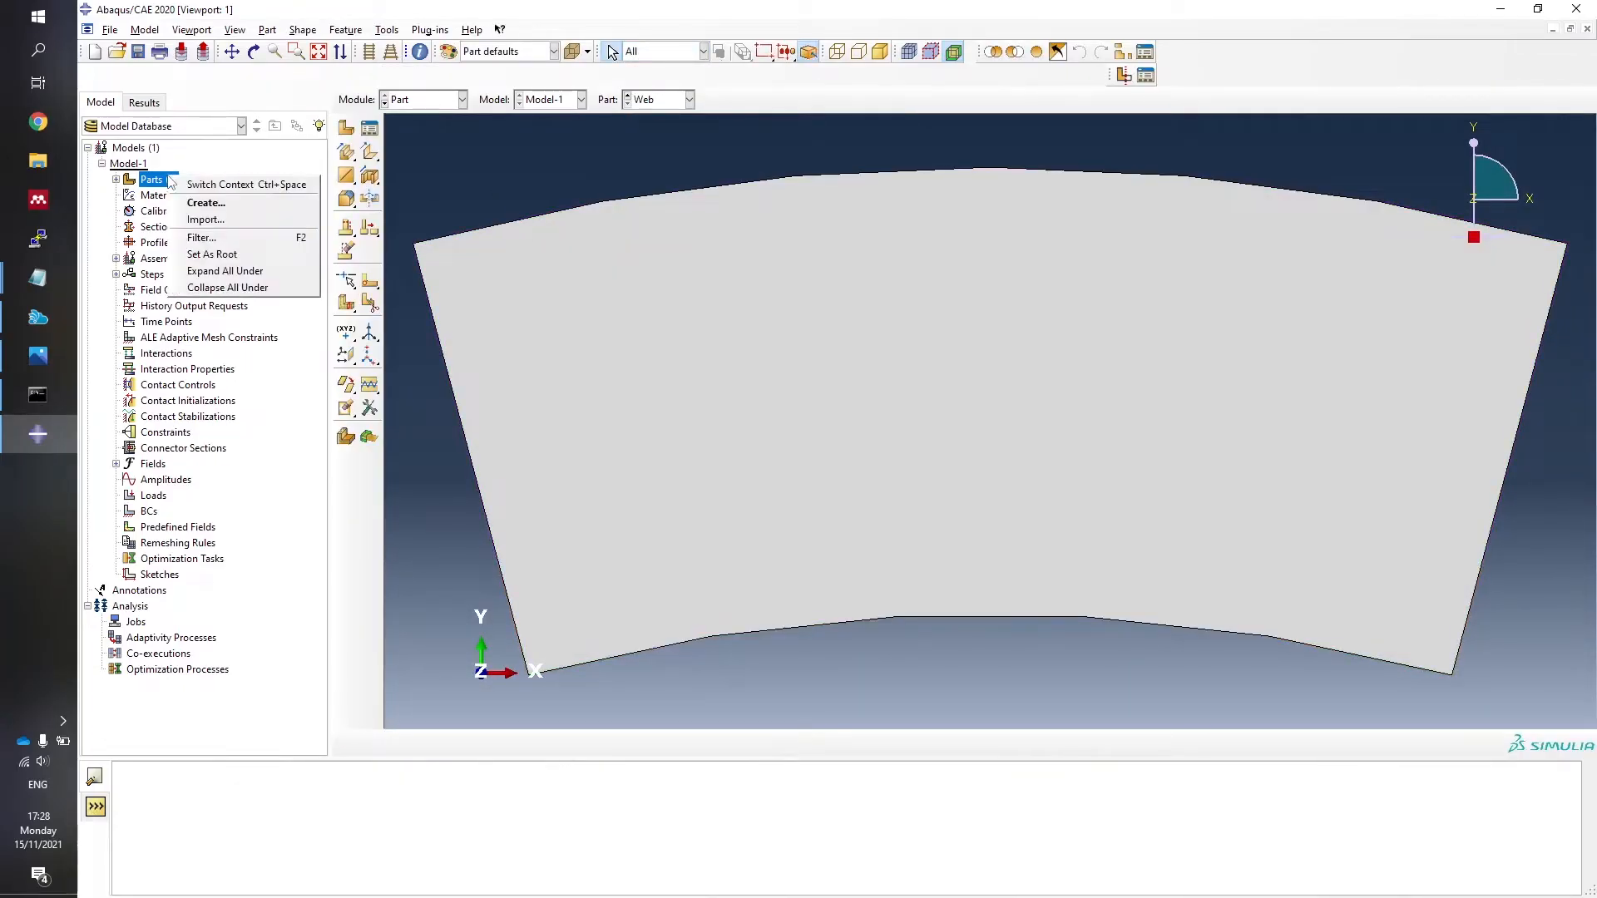
{"action": "left_click", "coordinate": [201, 209]}
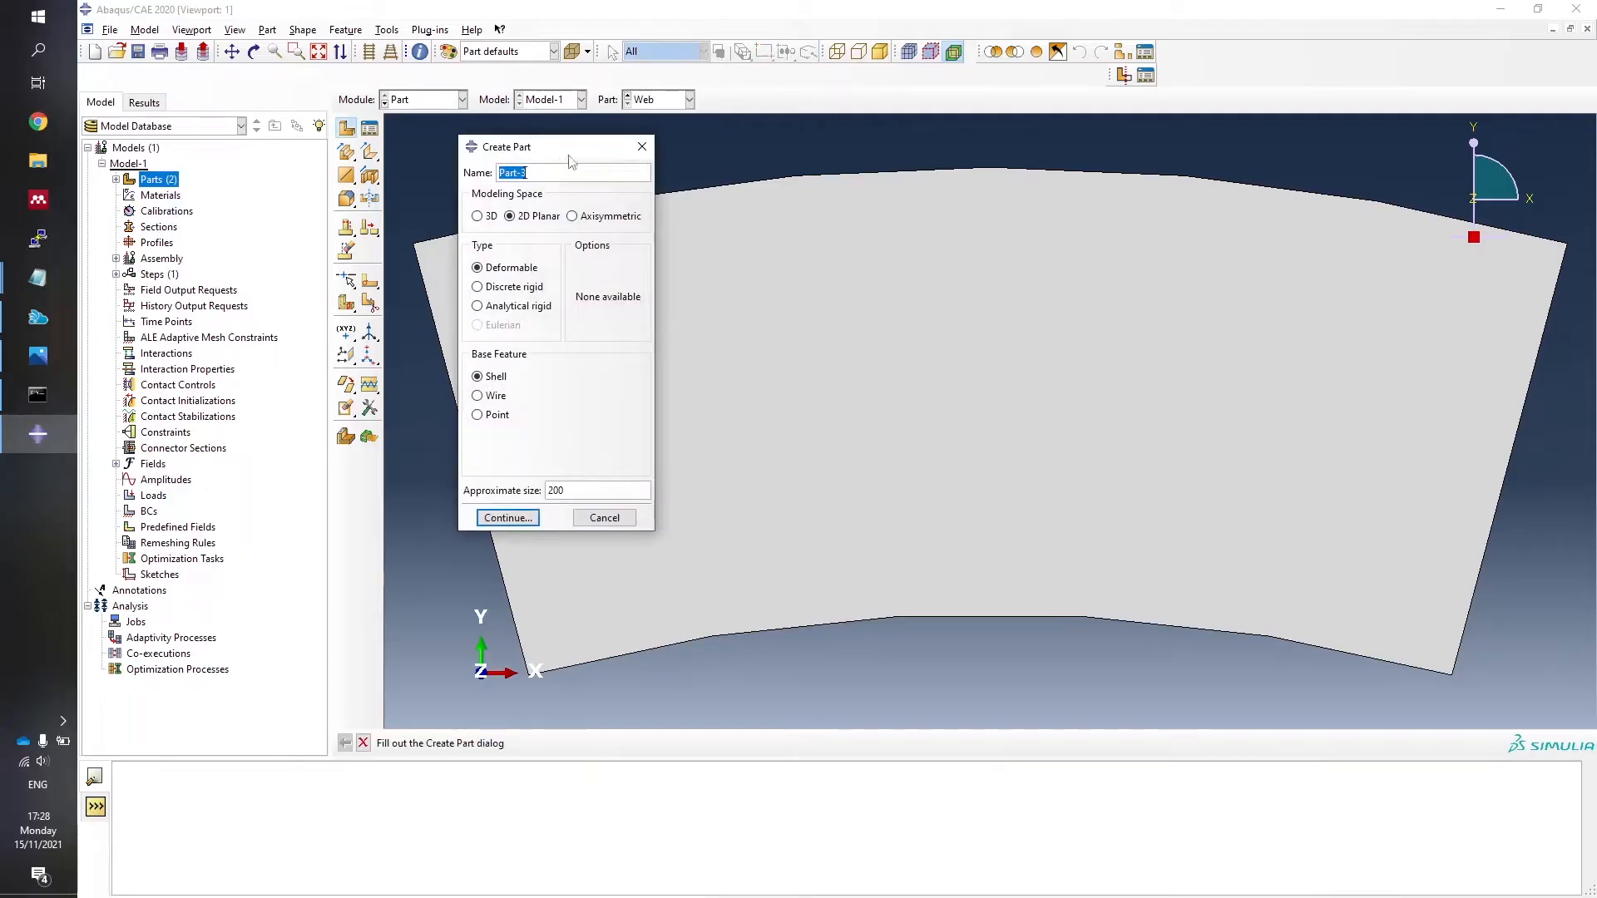
{"action": "type", "text": "Tooth"}
{"action": "left_click", "coordinate": [508, 517]}
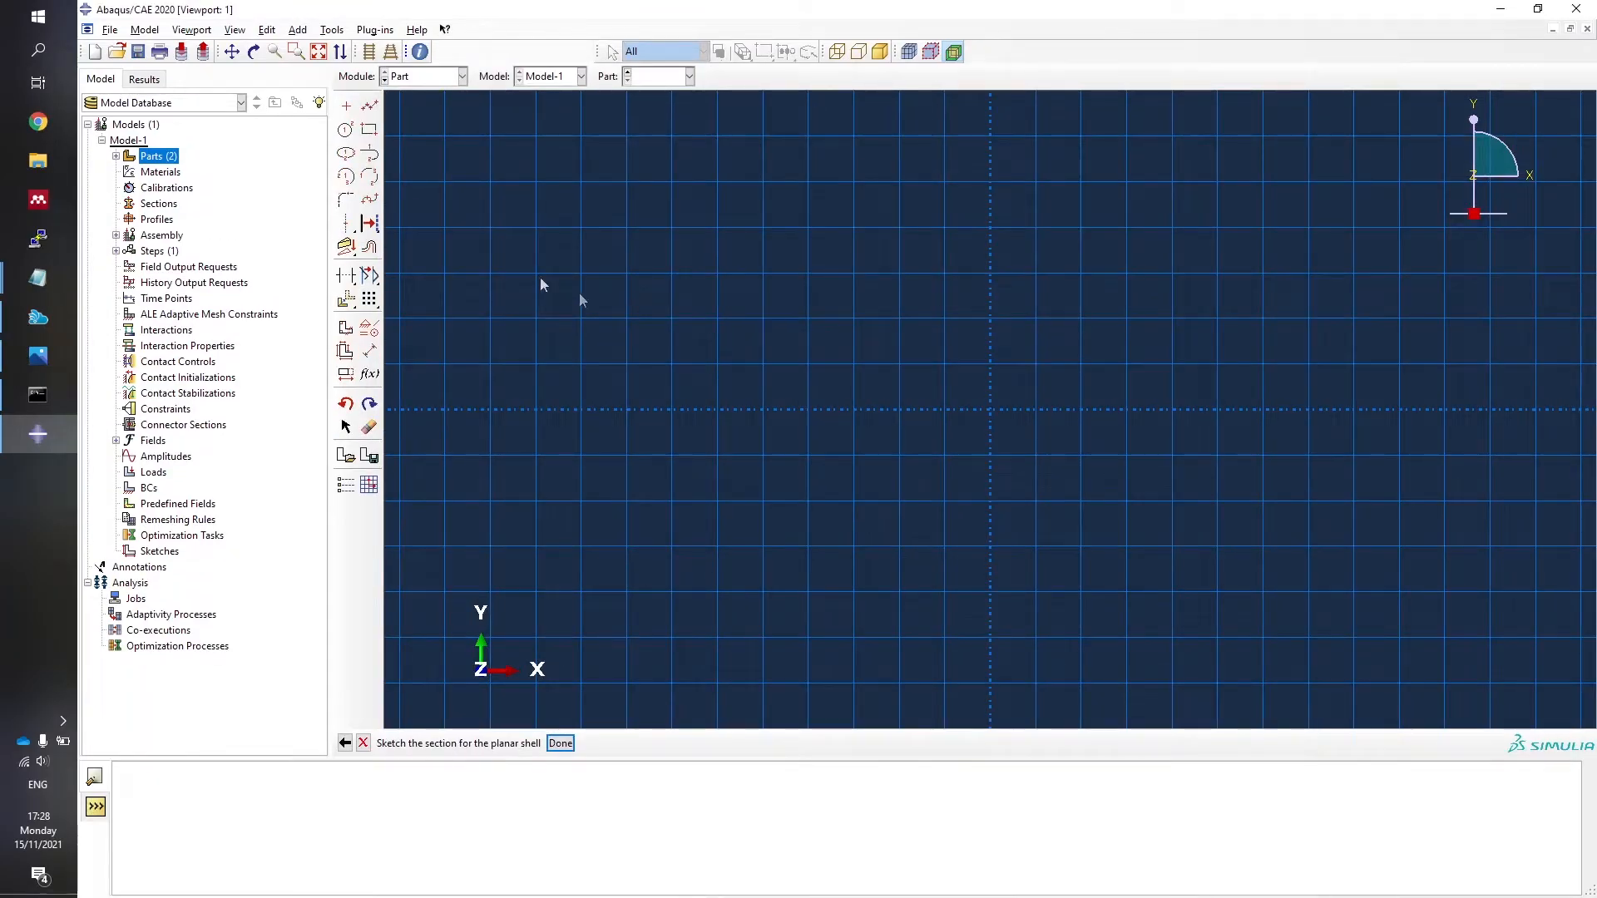
Create an isolated point at the origin and apply a Fixed constraint to it.
{"action": "left_click", "coordinate": [346, 105]}
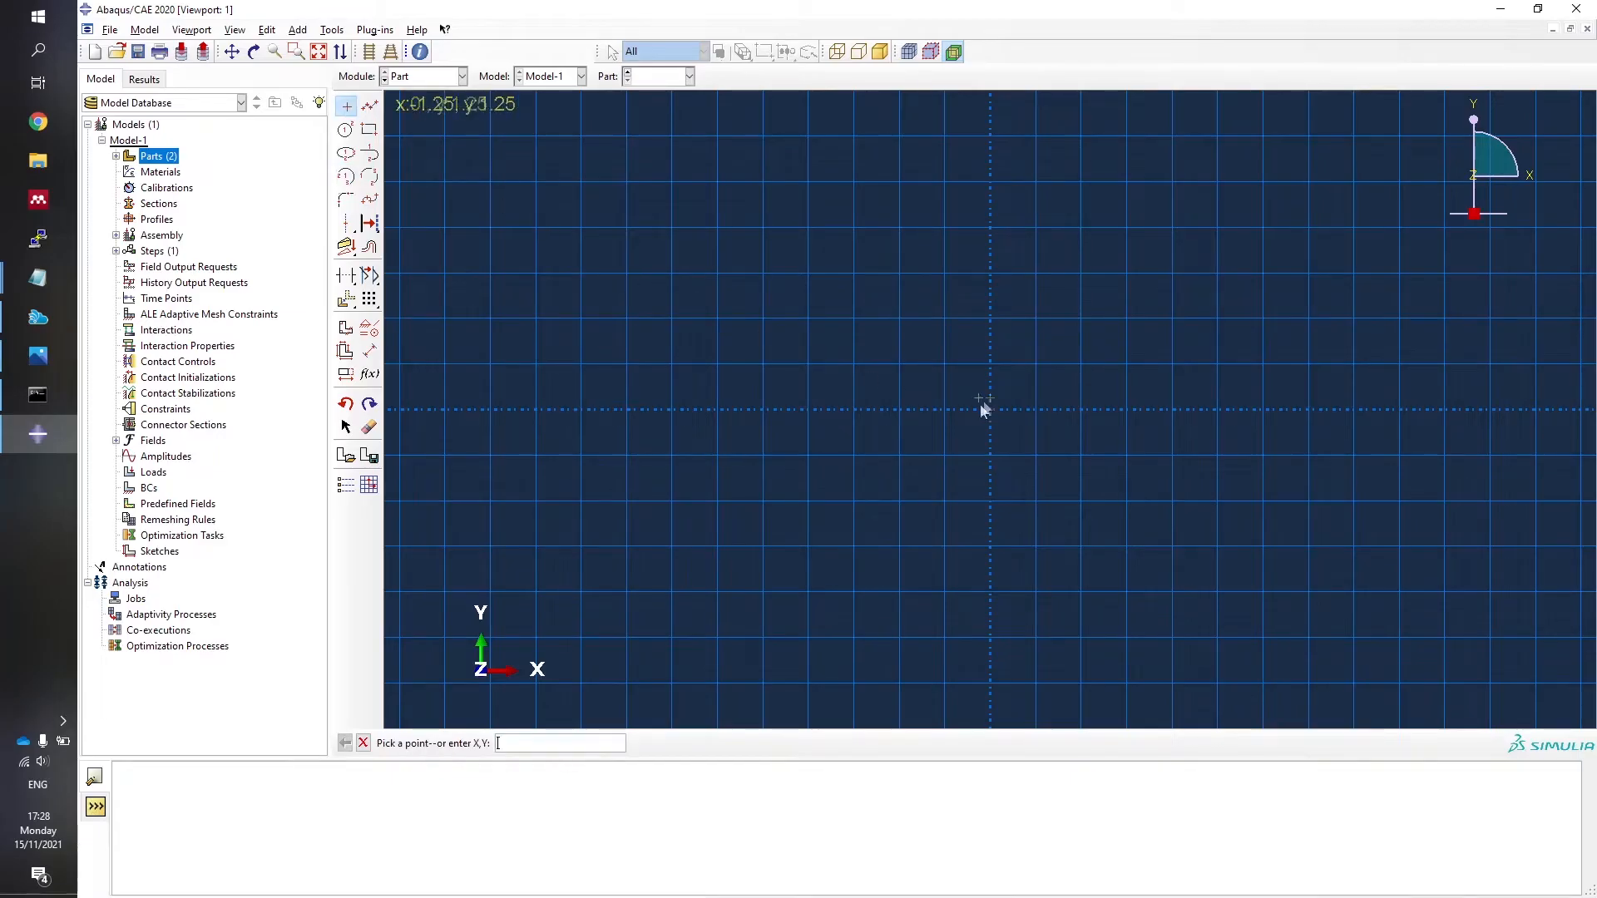
{"action": "left_click", "coordinate": [368, 328]}
{"action": "left_click", "coordinate": [524, 286]}
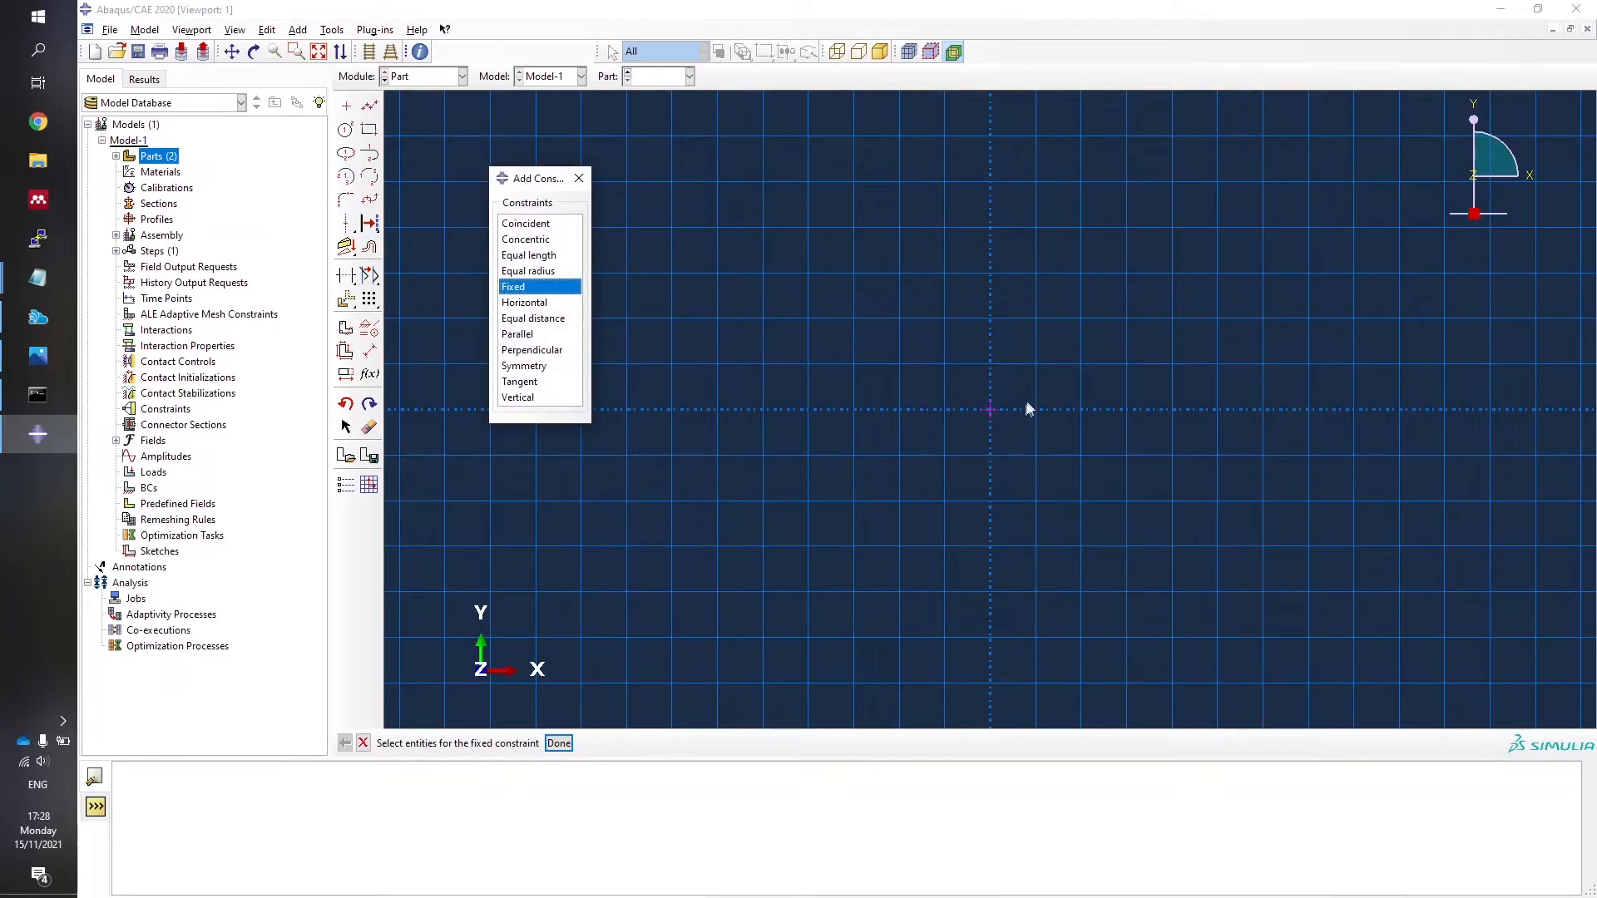
{"action": "left_click", "coordinate": [988, 412]}
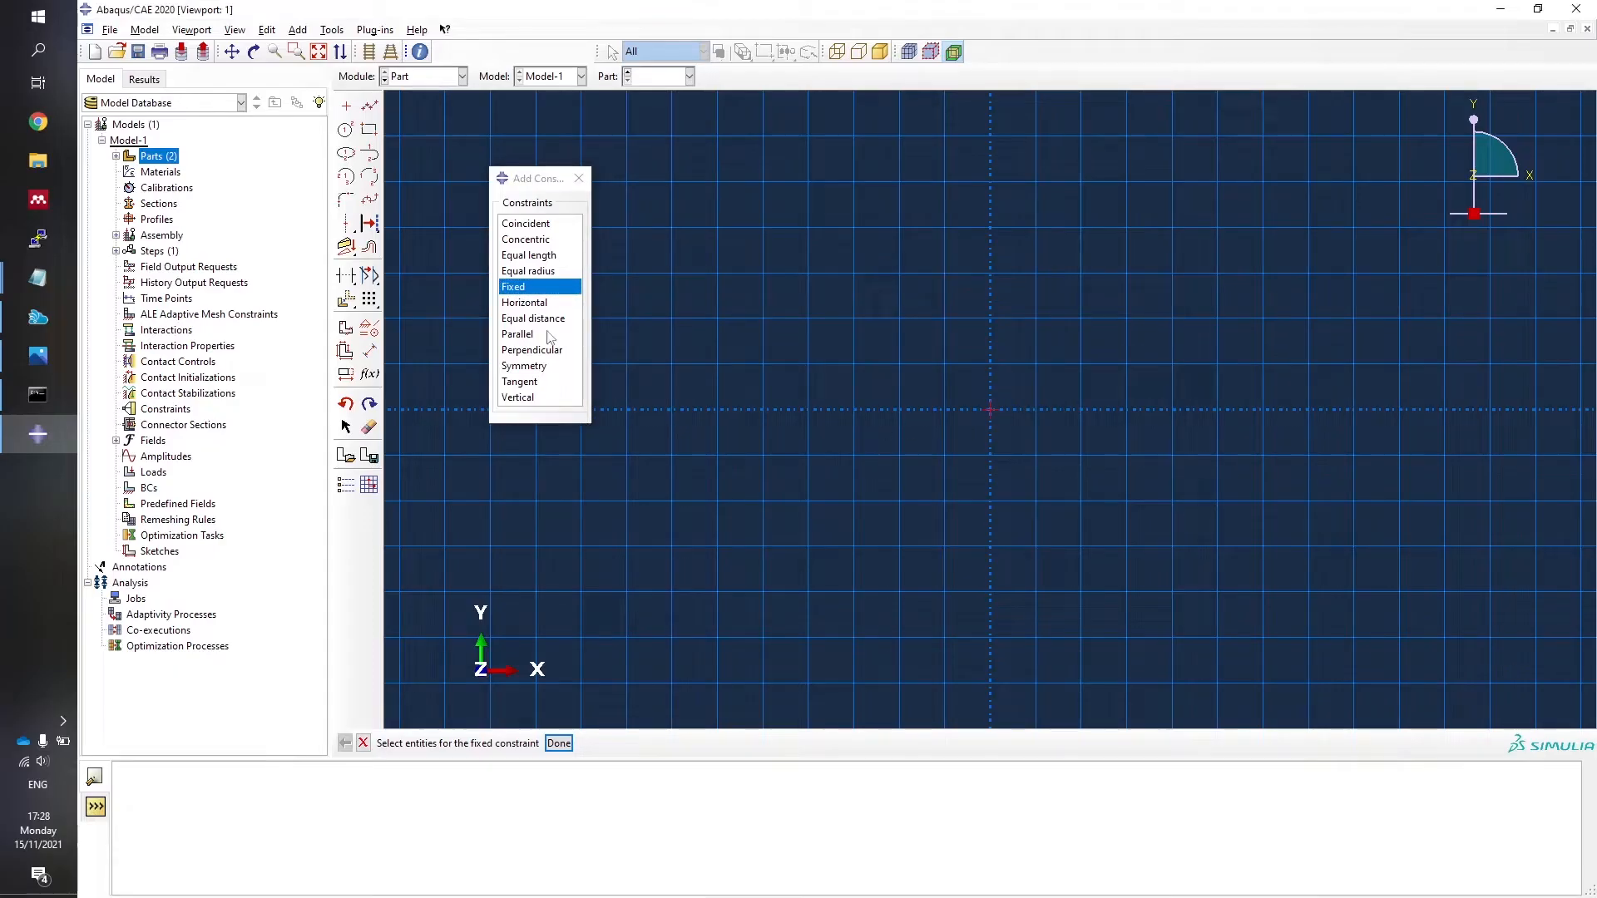
{"action": "left_click", "coordinate": [579, 178]}
{"action": "left_click", "coordinate": [558, 743]}
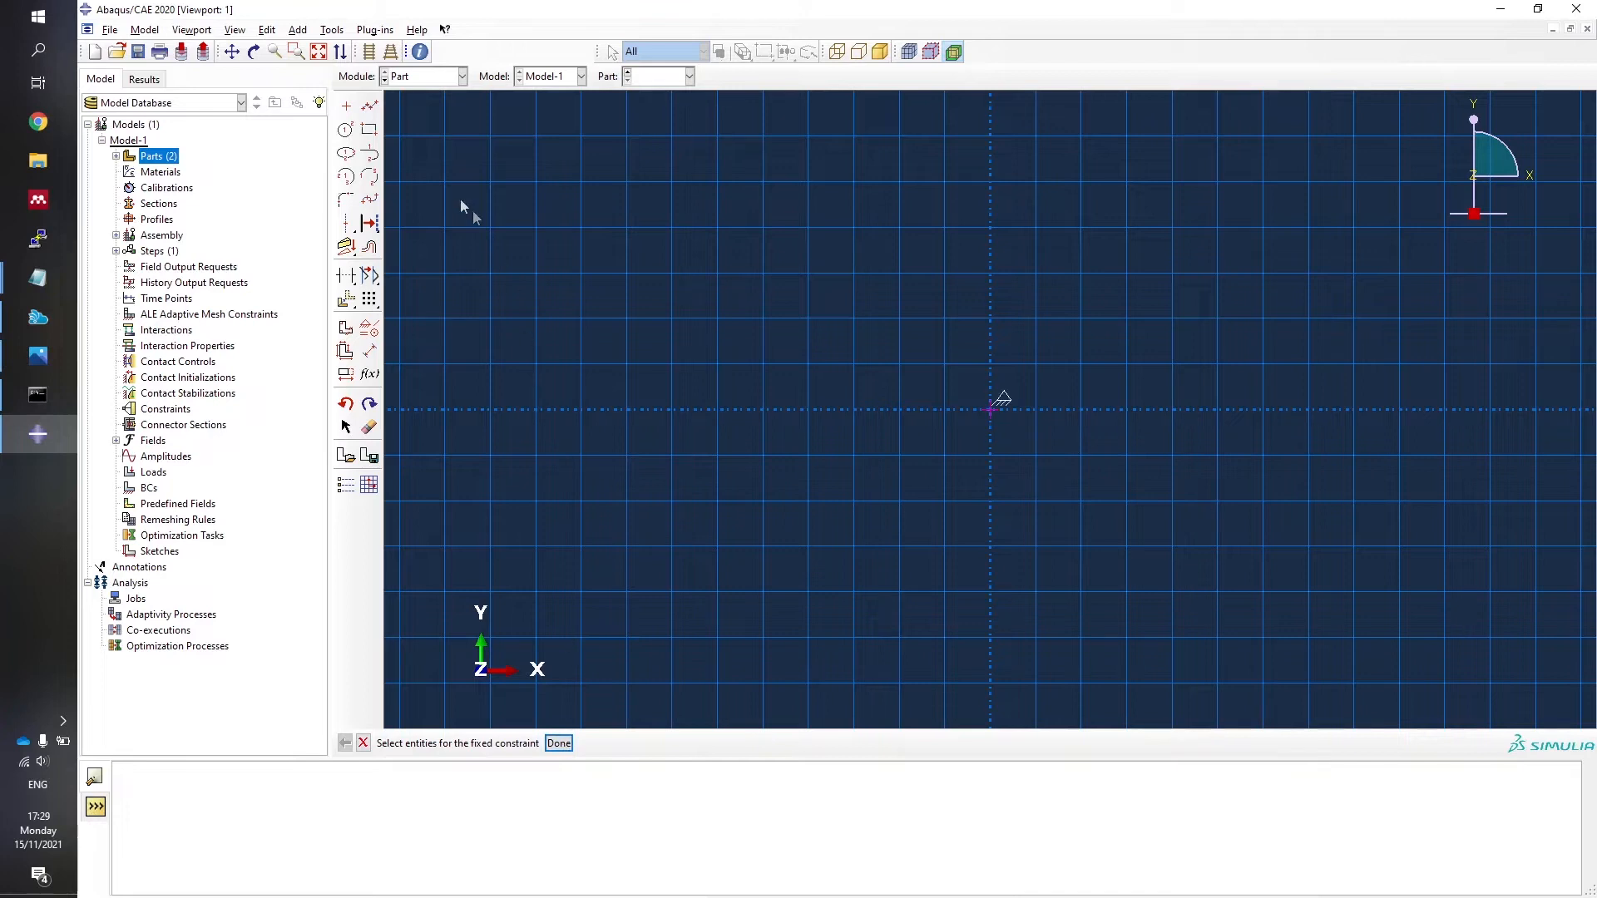
Draw two construction circles centred on the origin, with radii of about 25 and 30.
{"action": "left_click_drag", "start_coordinate": [348, 222], "coordinate": [464, 226]}
{"action": "left_click", "coordinate": [989, 409]}
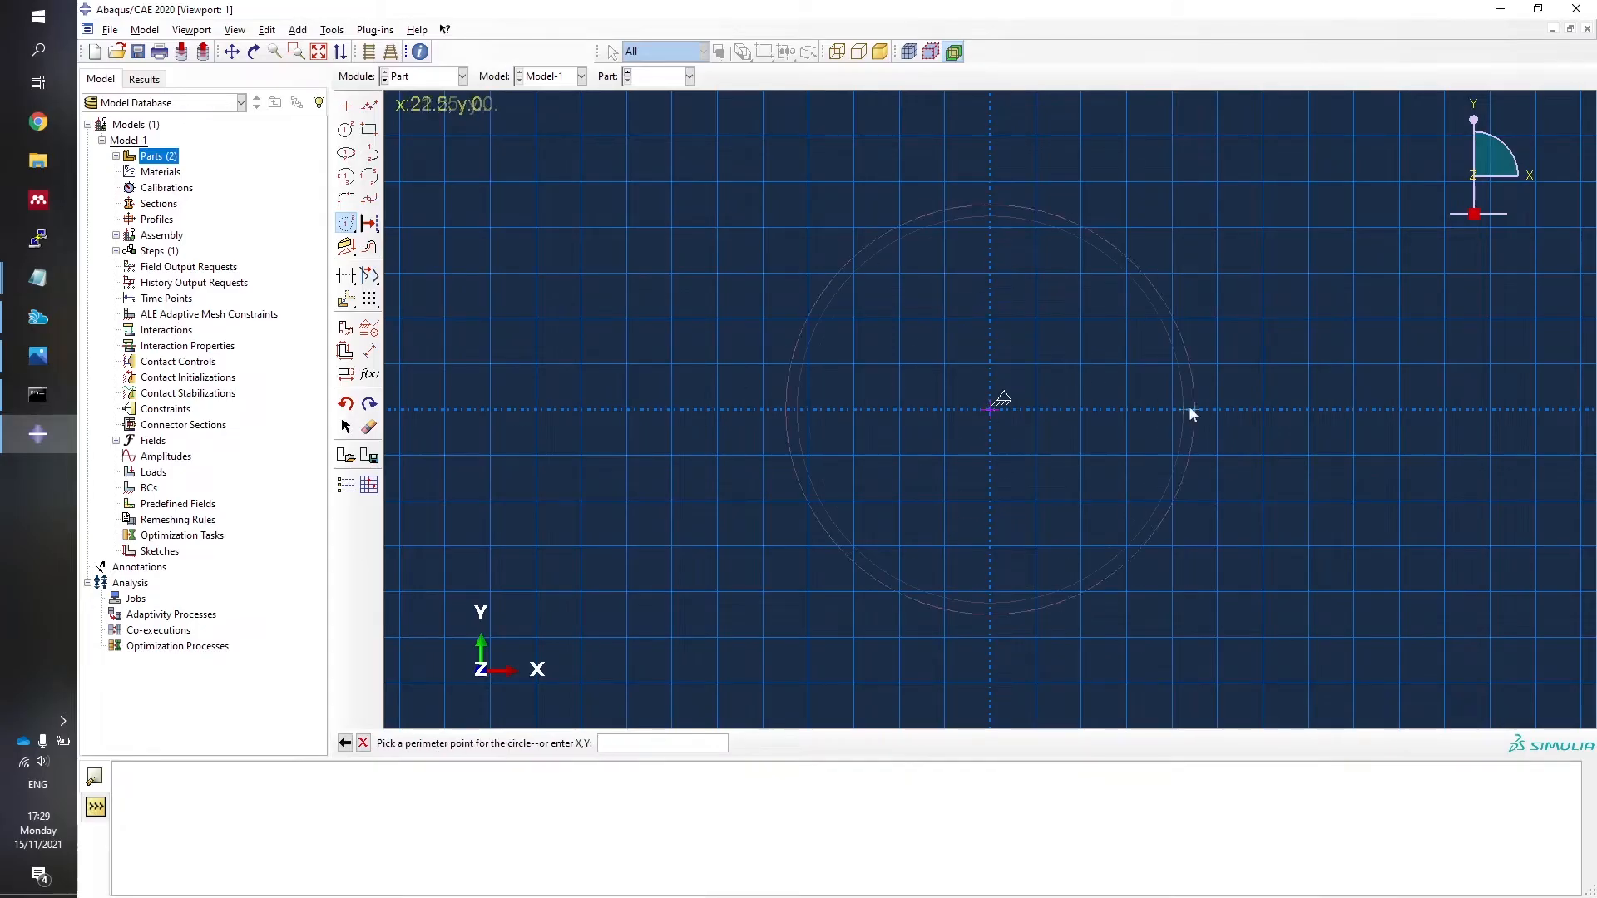
{"action": "left_click", "coordinate": [1217, 407]}
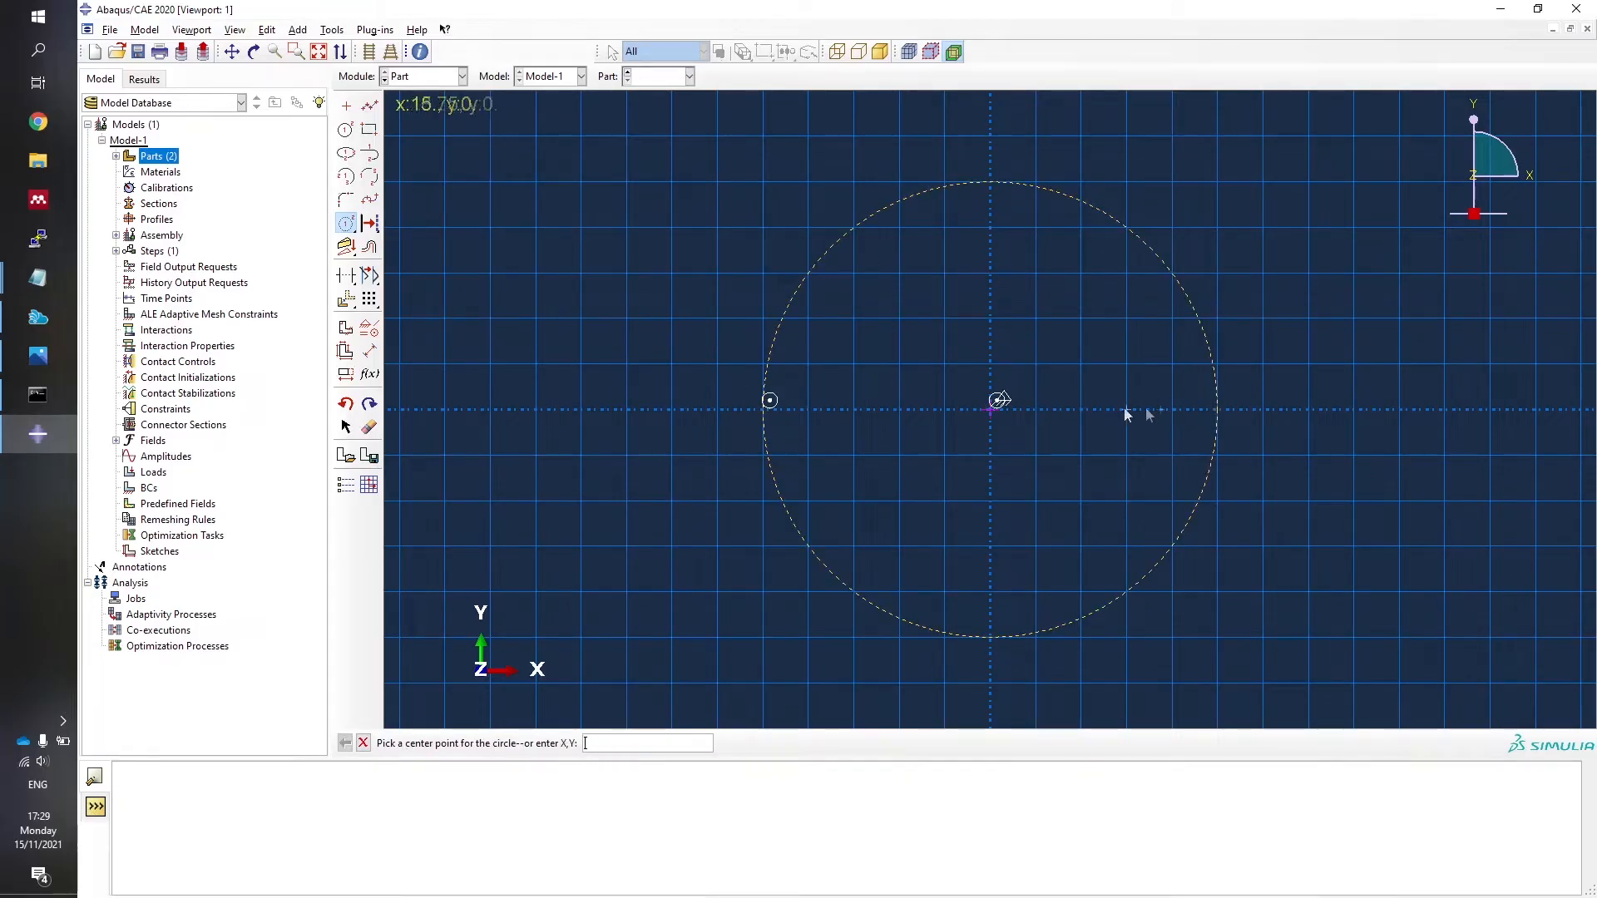
{"action": "left_click", "coordinate": [991, 413]}
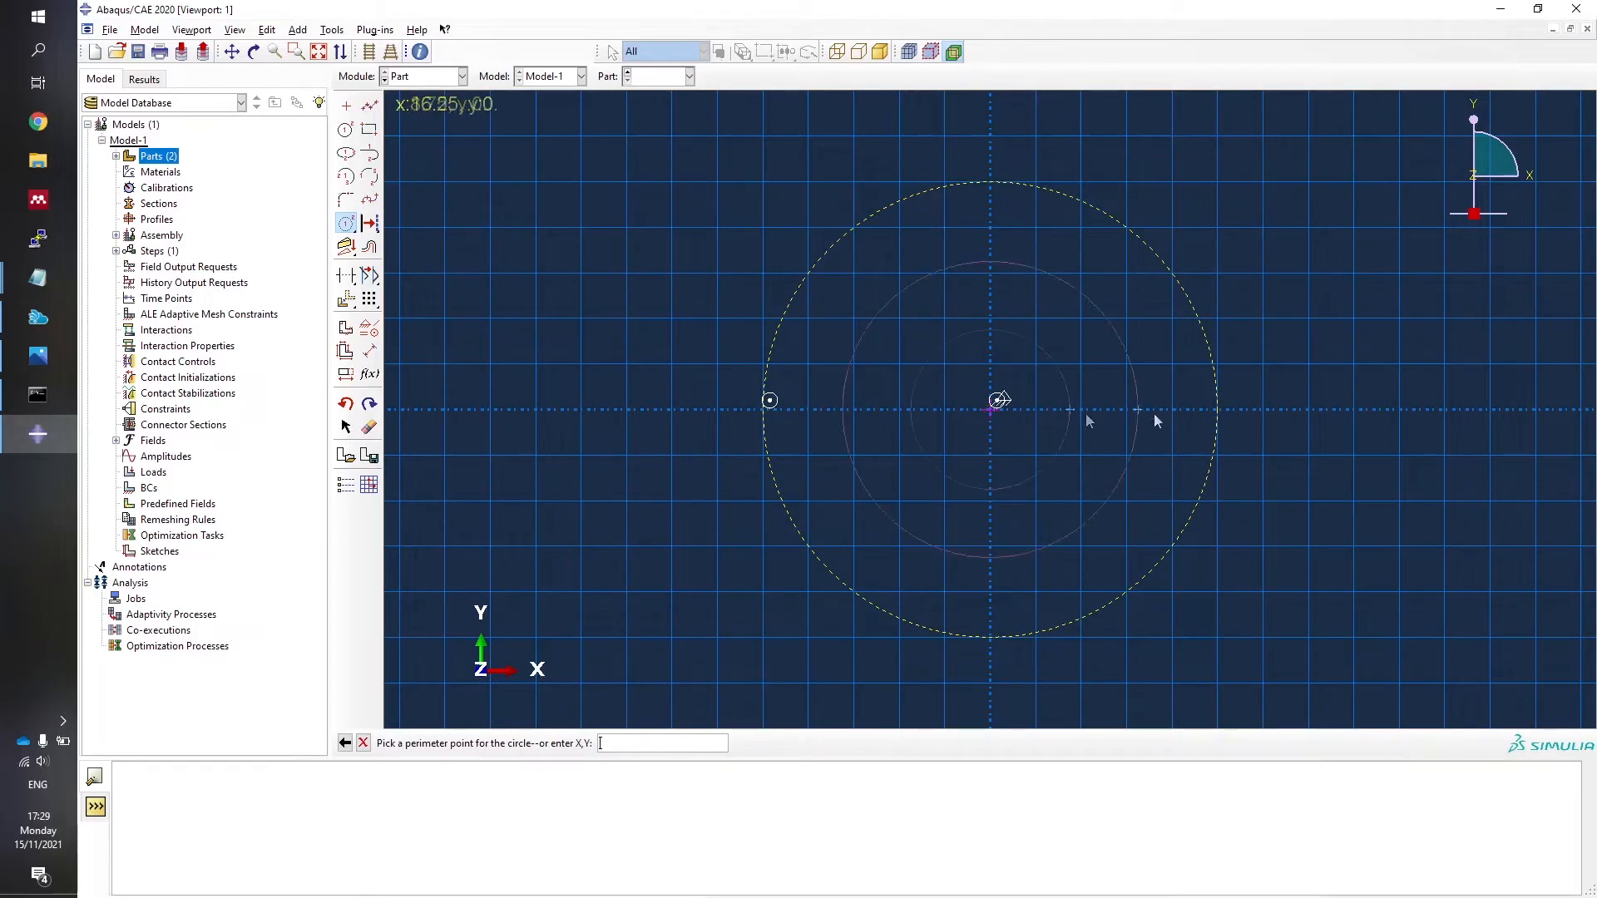
{"action": "left_click", "coordinate": [1264, 412]}
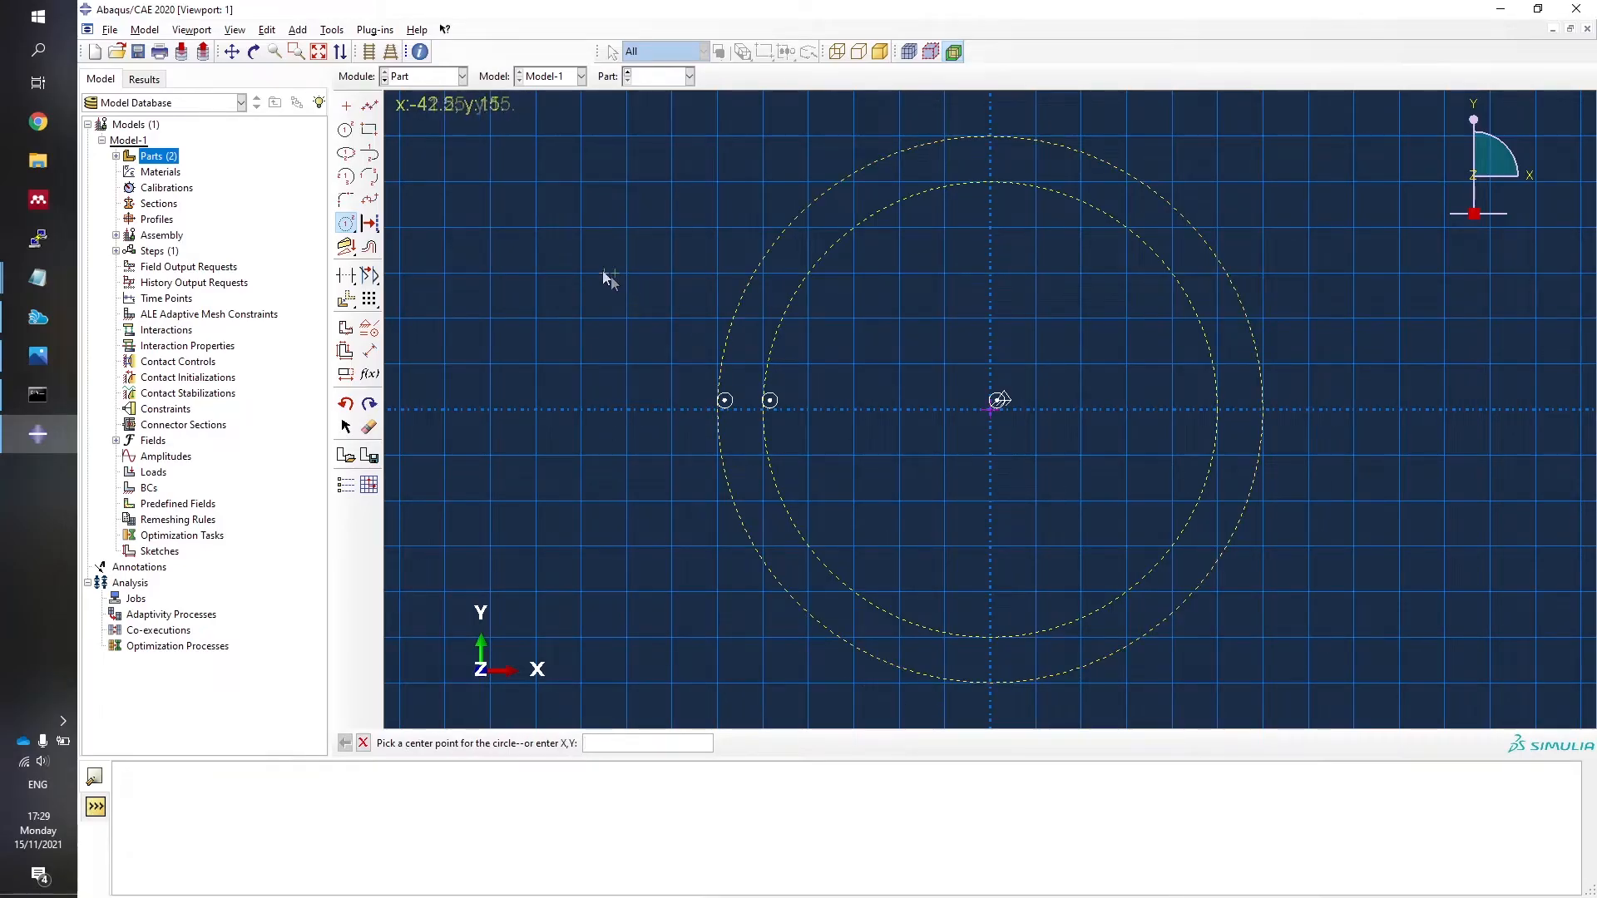
Dimension the inner construction circle's radius as 25 and the outer one's as 30.
{"action": "left_click", "coordinate": [370, 350]}
{"action": "left_click", "coordinate": [1165, 558]}
{"action": "left_click", "coordinate": [1289, 601]}
{"action": "key", "text": "Return"}
{"action": "left_click", "coordinate": [1200, 587]}
{"action": "left_click", "coordinate": [1230, 629]}
{"action": "key", "text": "Return"}
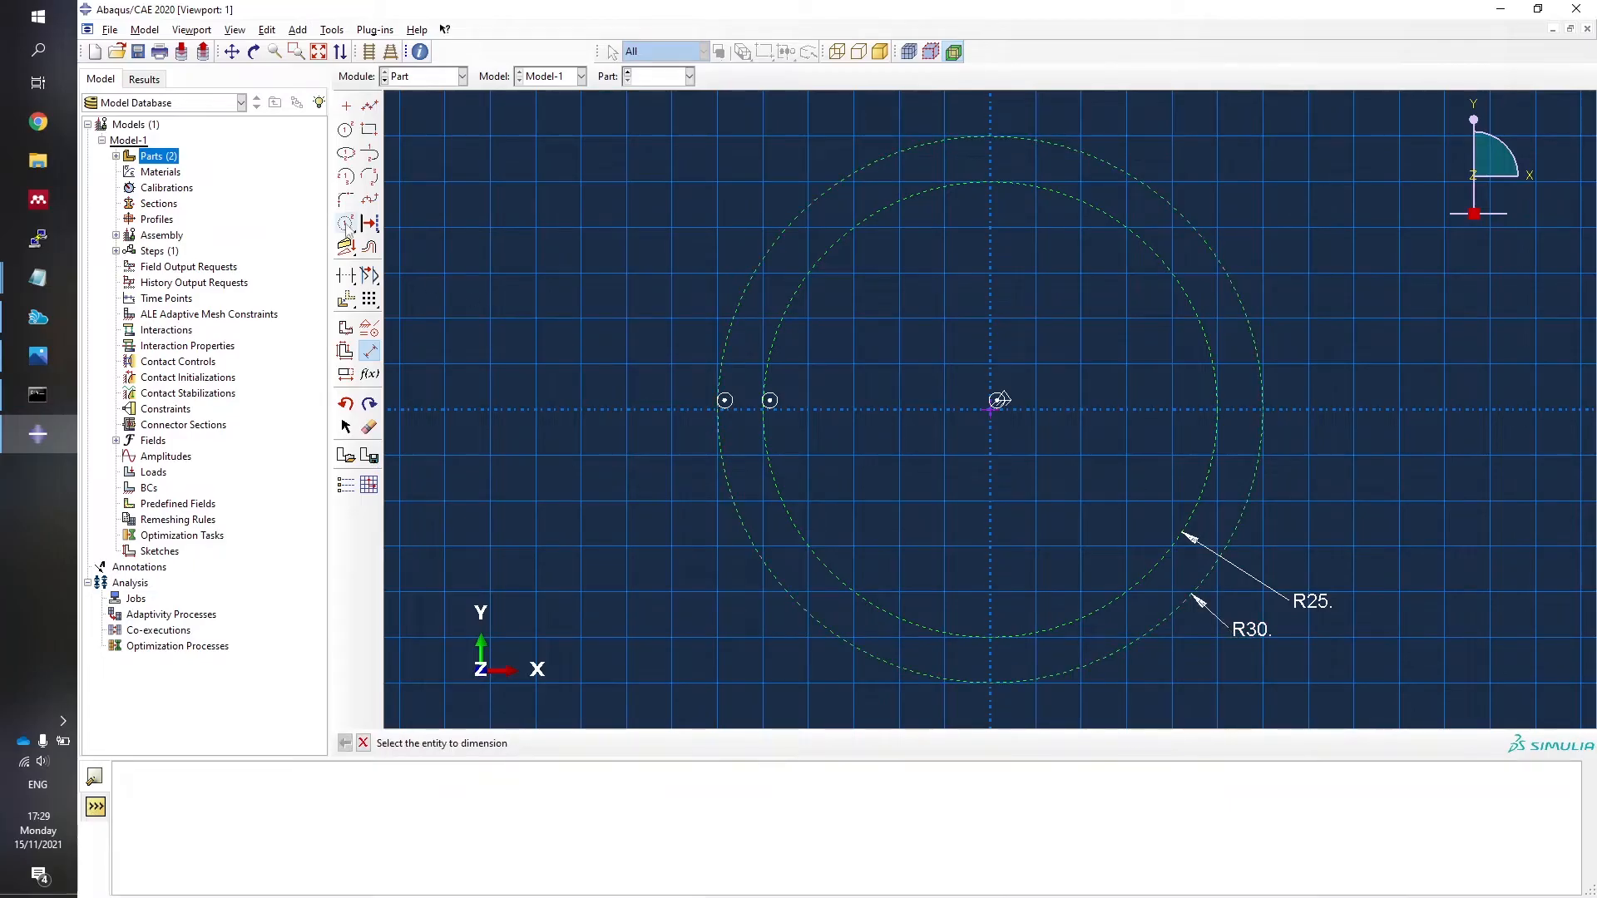
Add three construction lines through the origin: one at 75°, one at -75° and one vertical.
{"action": "left_click_drag", "start_coordinate": [347, 225], "coordinate": [440, 225]}
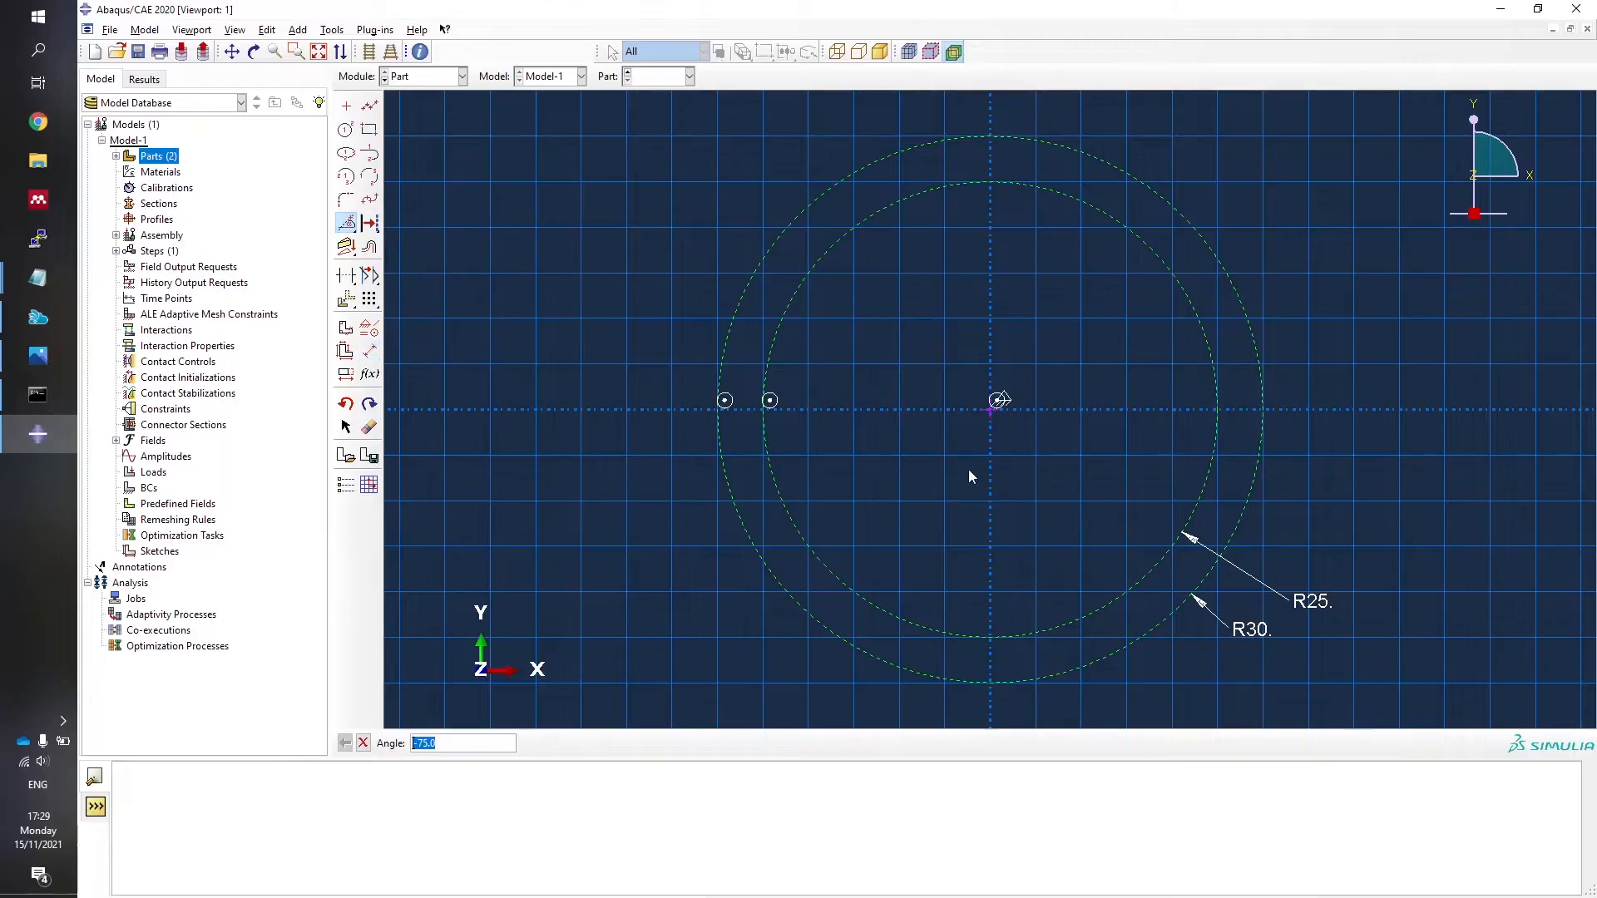
{"action": "type", "text": "75"}
{"action": "key", "text": "Return"}
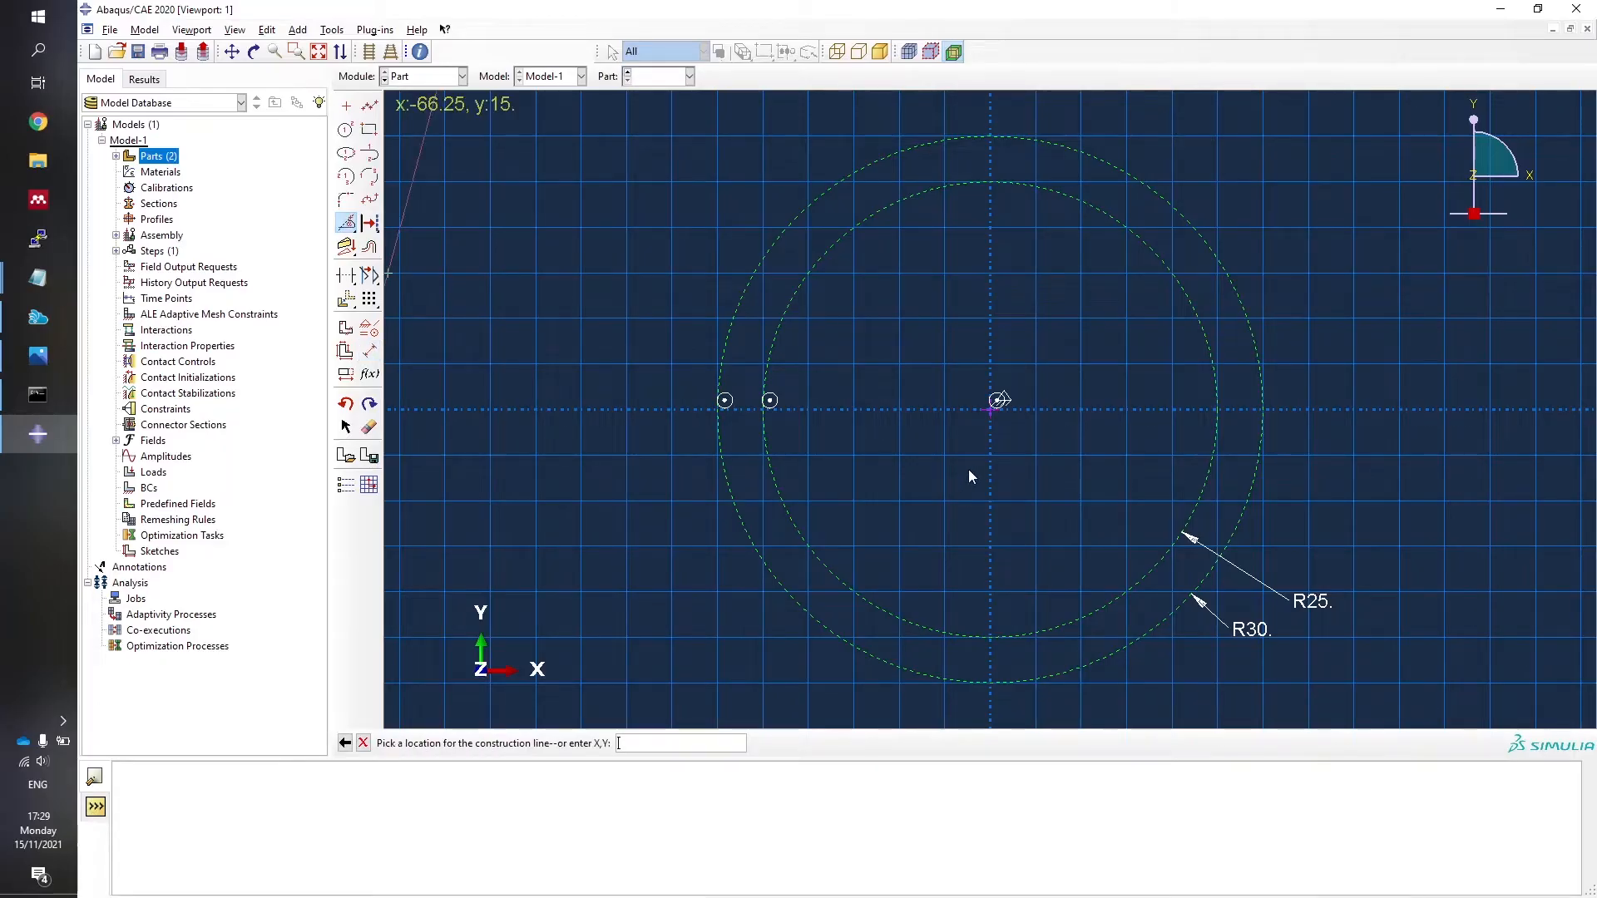
{"action": "left_click", "coordinate": [995, 414]}
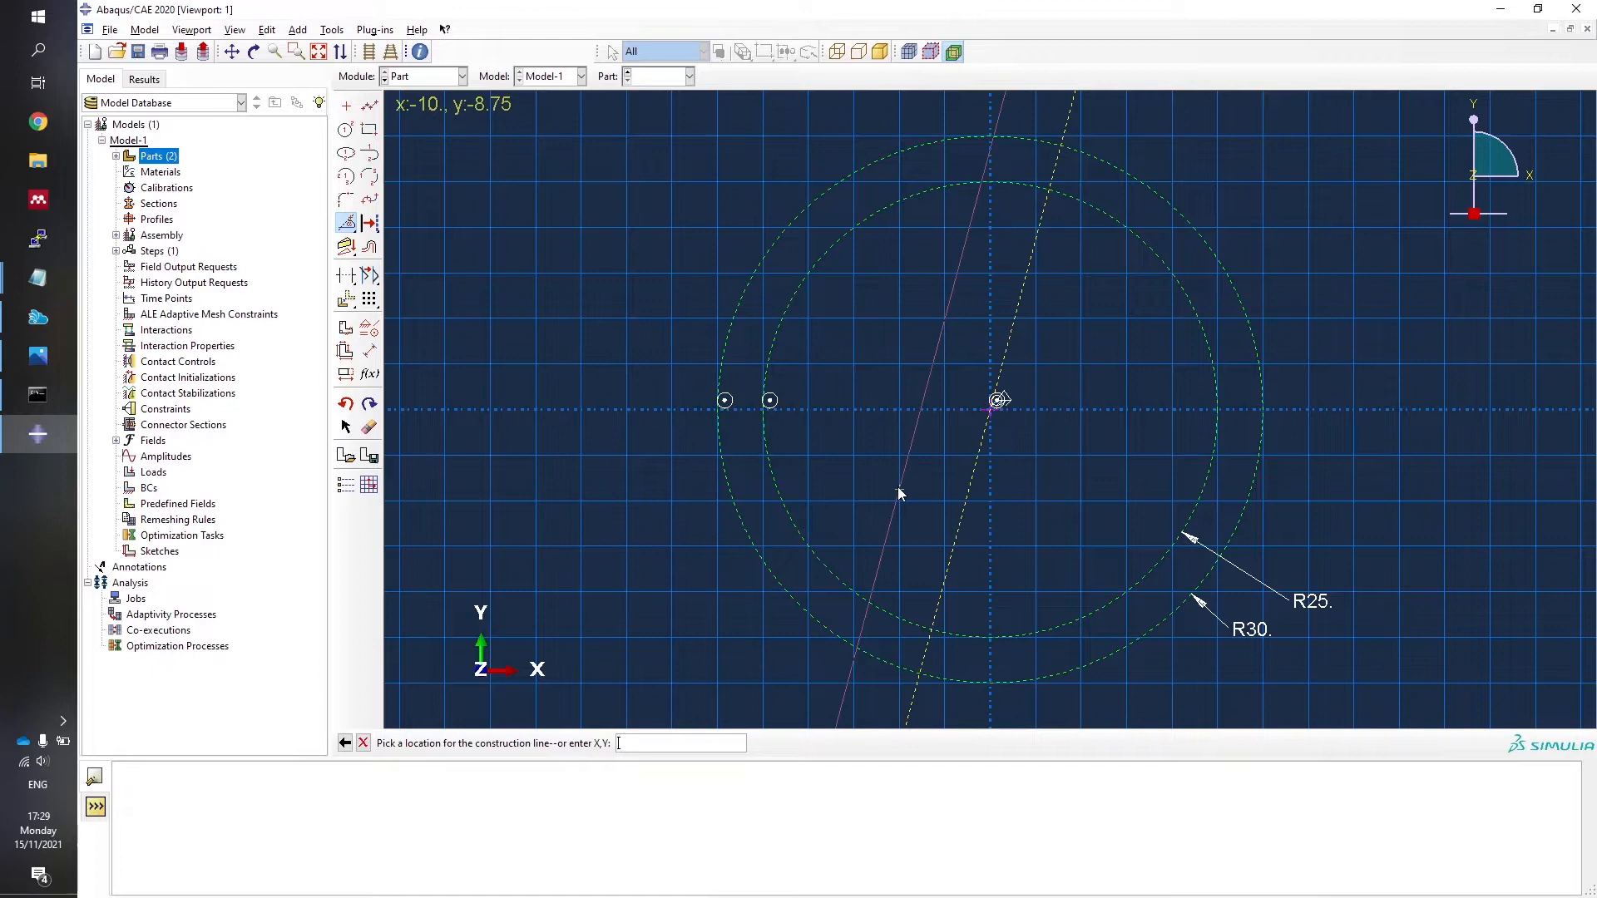
{"action": "left_click", "coordinate": [345, 744]}
{"action": "key", "text": "BackSpace"}
{"action": "key", "text": "Return"}
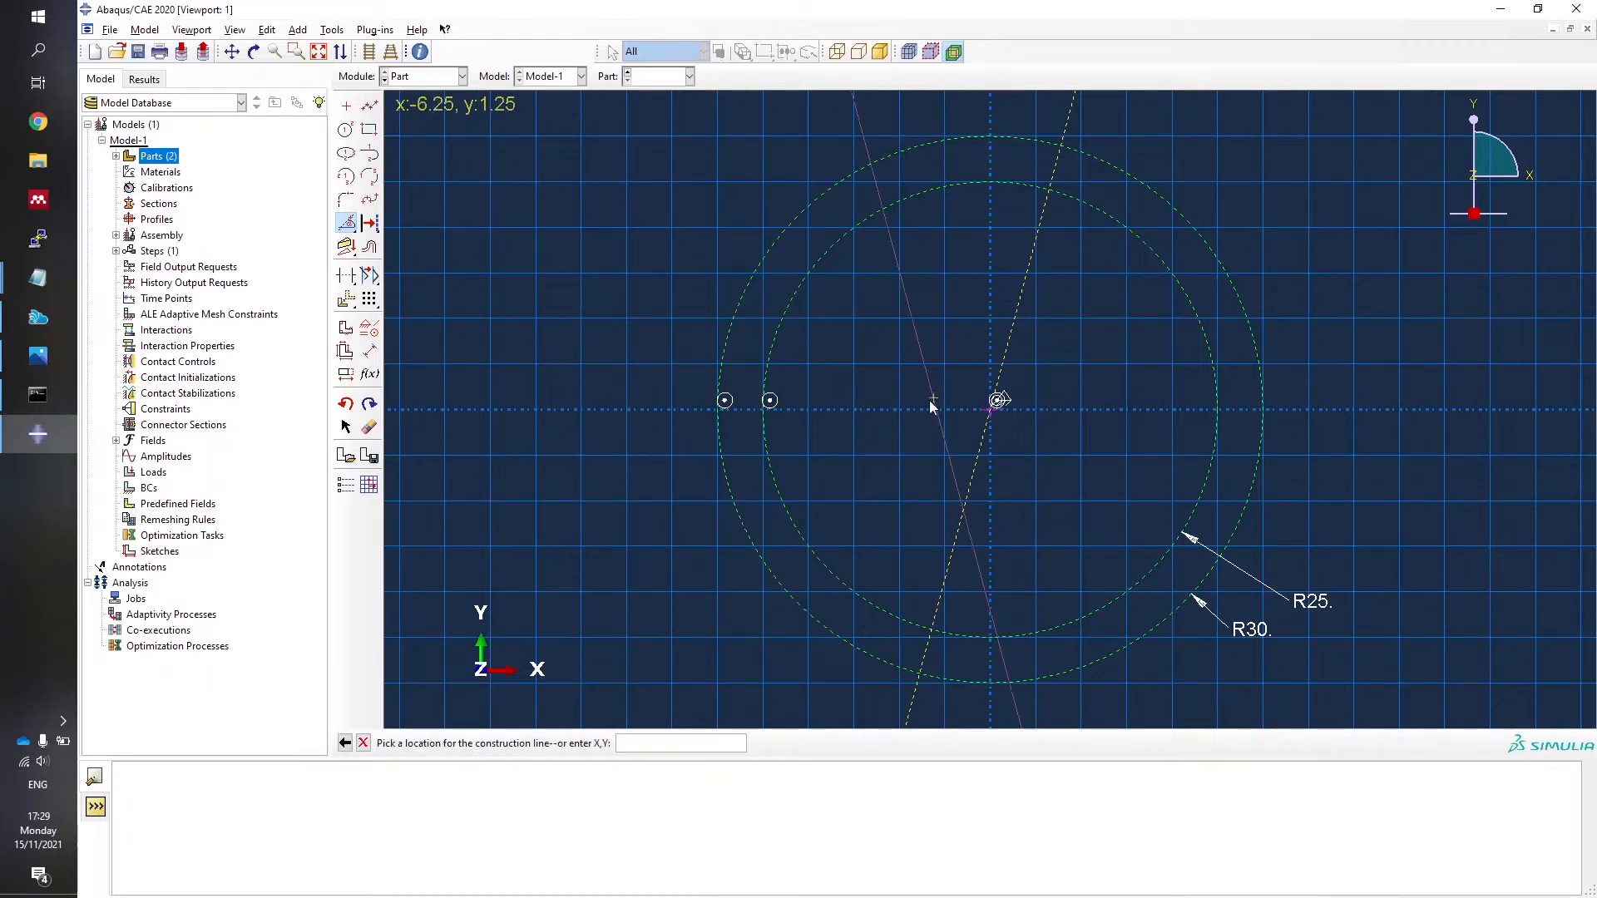
{"action": "left_click", "coordinate": [993, 405]}
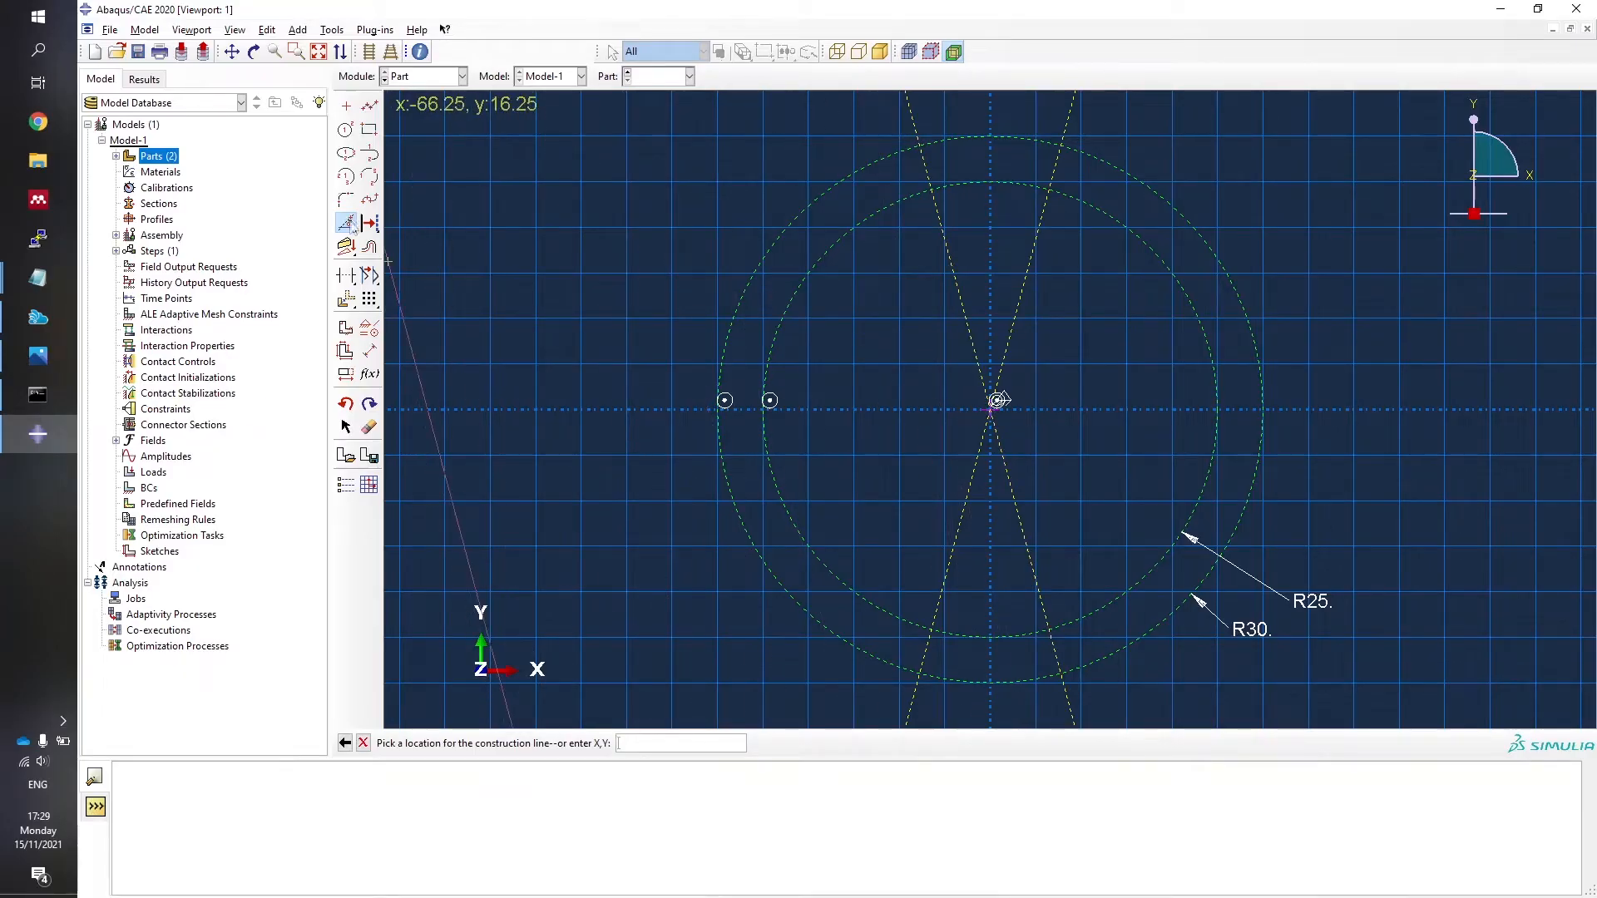
{"action": "left_click_drag", "start_coordinate": [348, 223], "coordinate": [416, 226]}
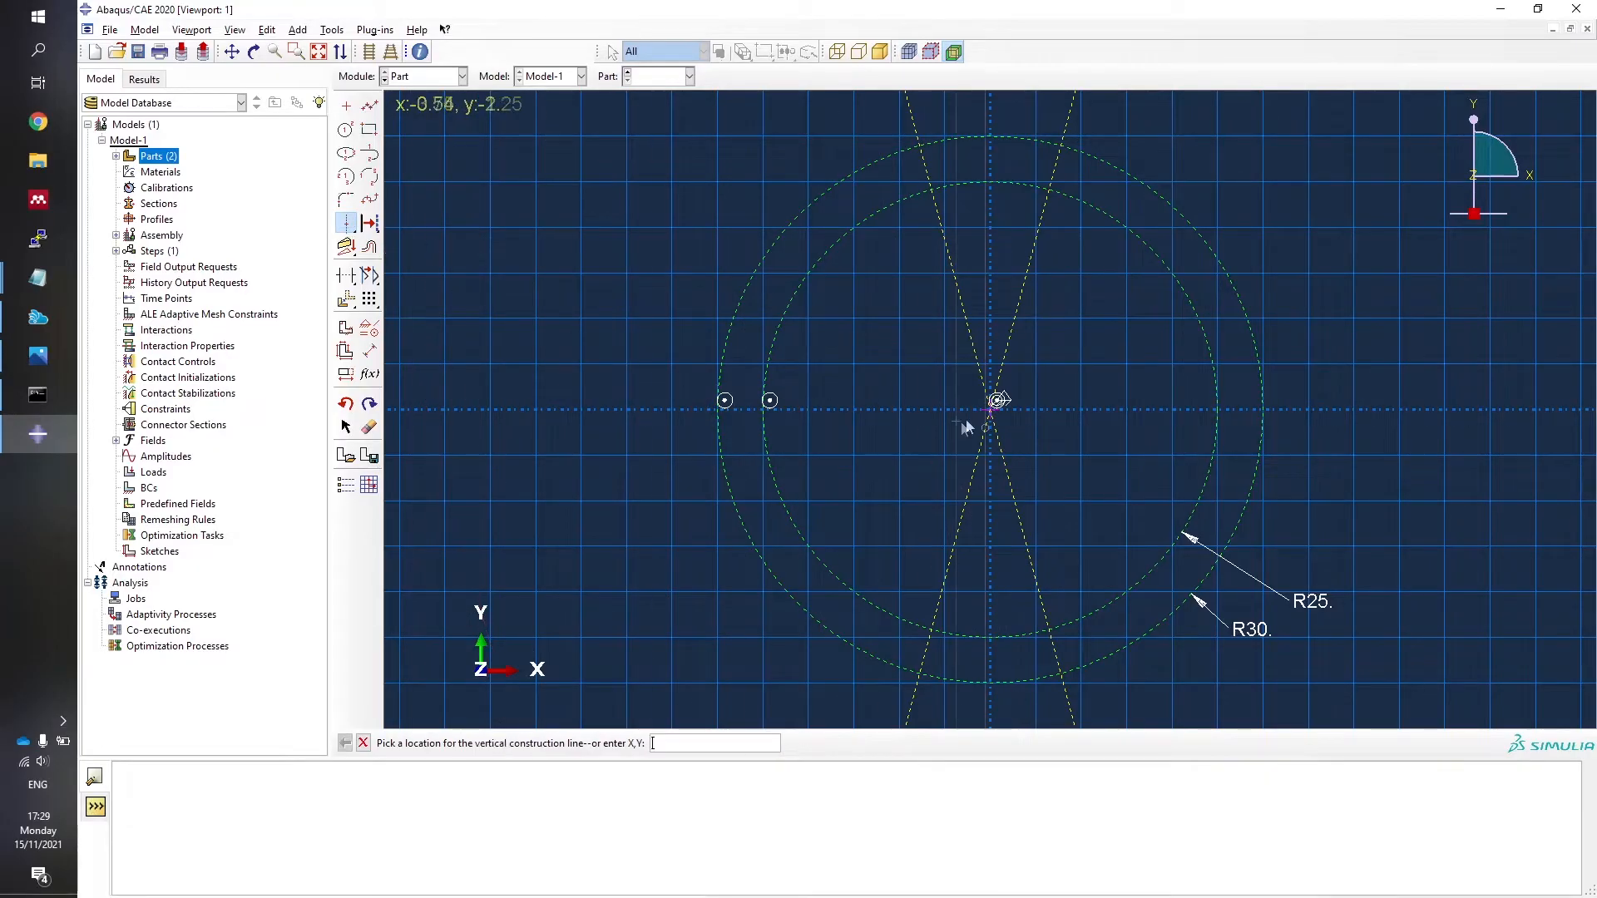
{"action": "left_click", "coordinate": [994, 408]}
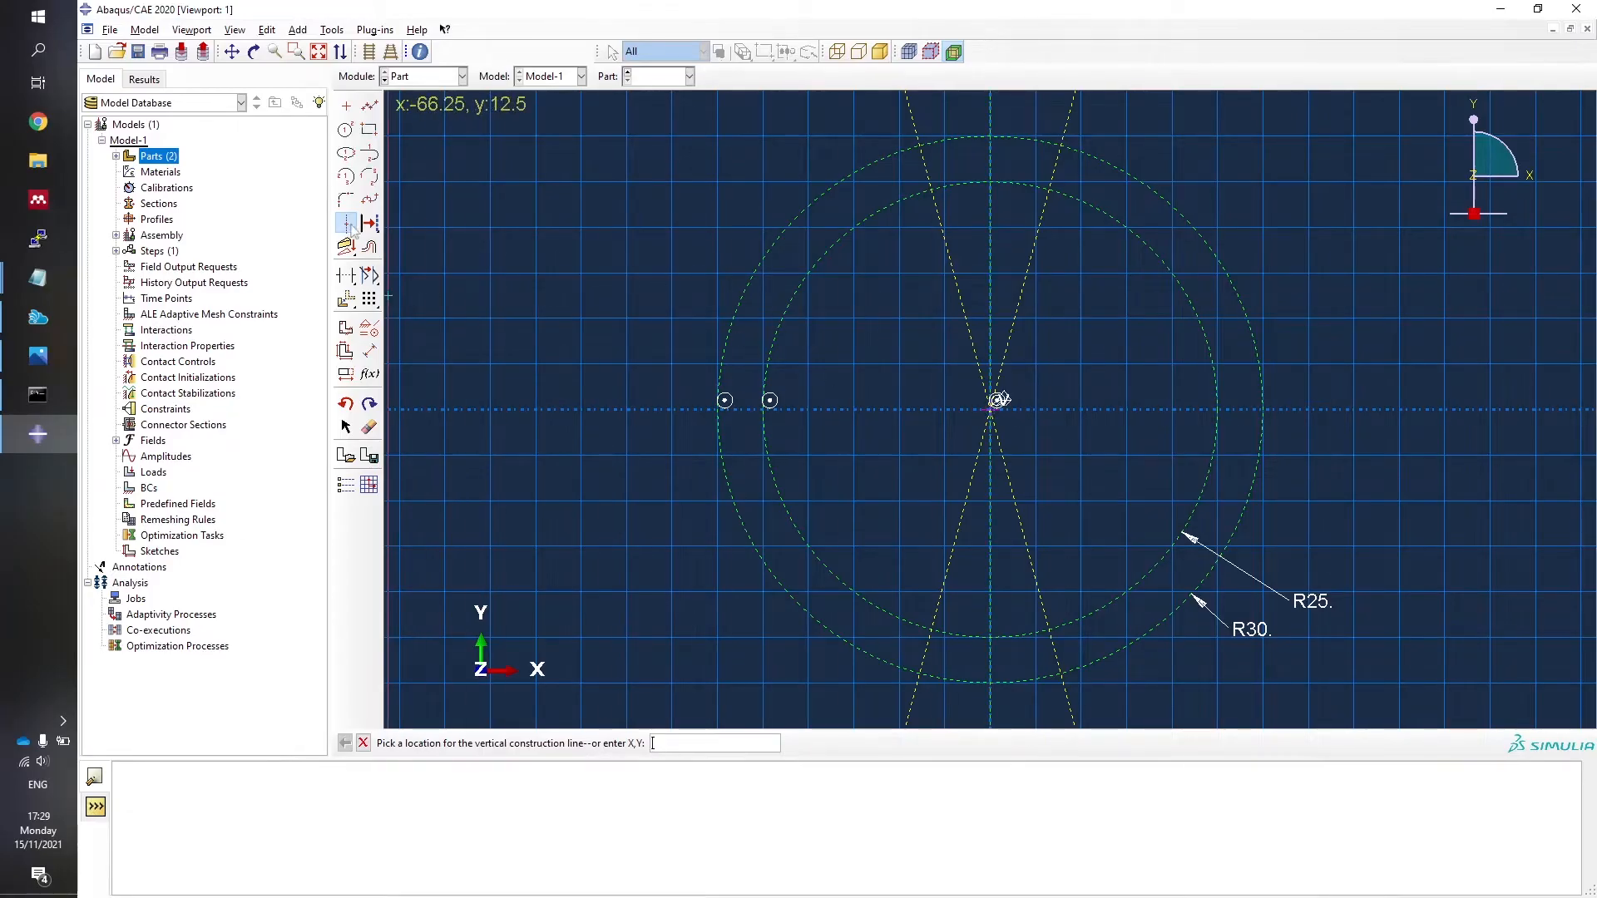
{"action": "left_click", "coordinate": [369, 351]}
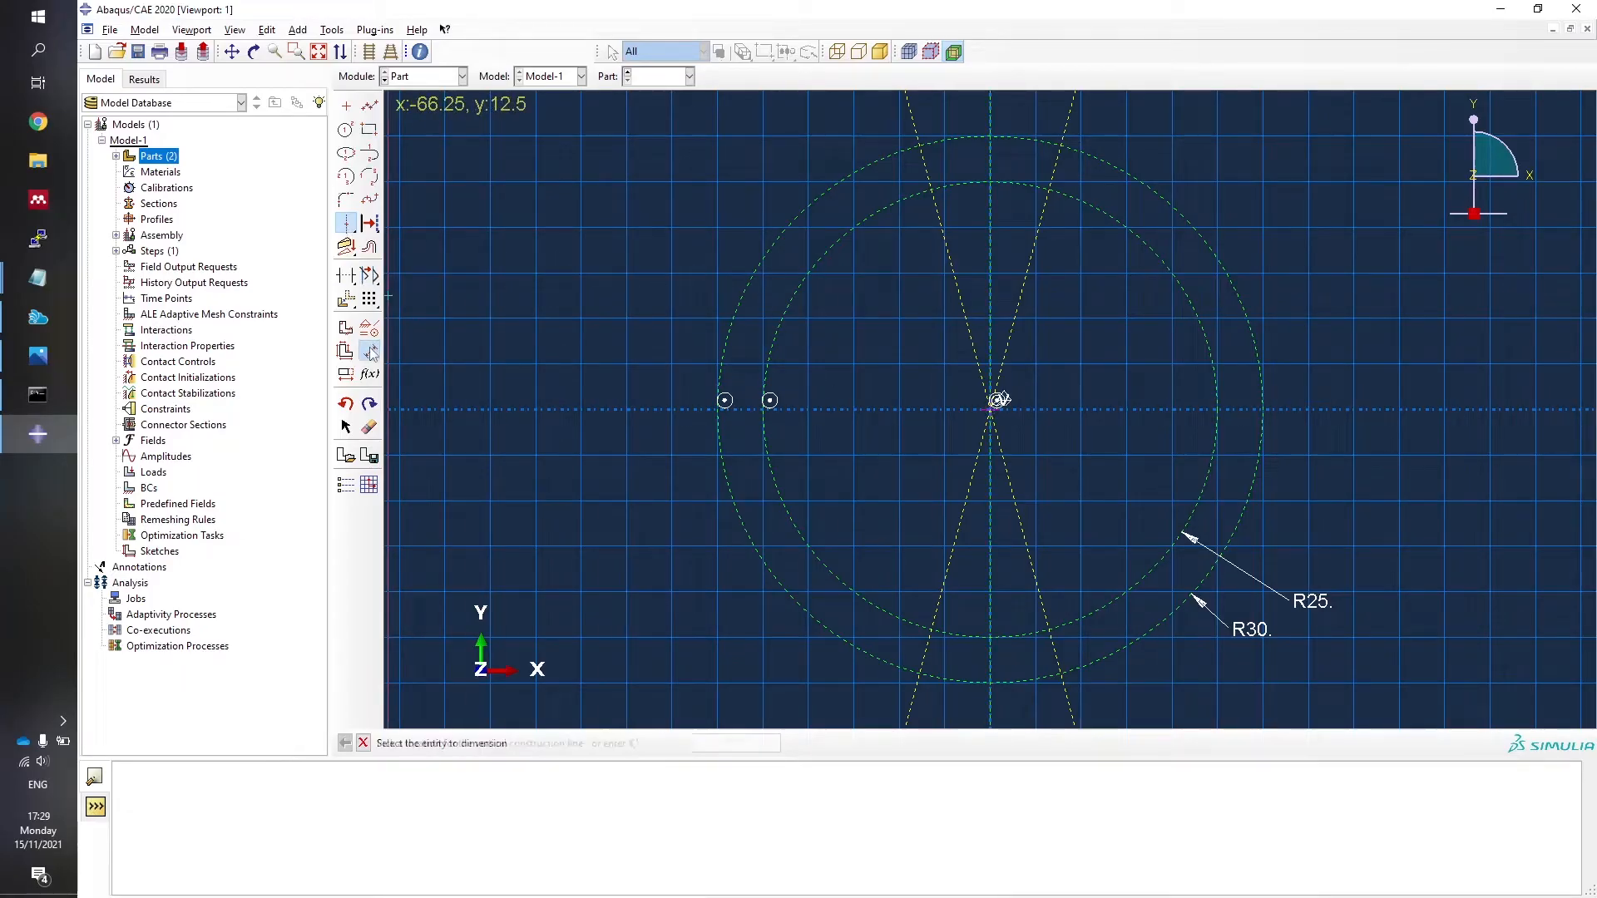
{"action": "left_click", "coordinate": [957, 525]}
{"action": "left_click", "coordinate": [990, 551]}
{"action": "left_click", "coordinate": [971, 614]}
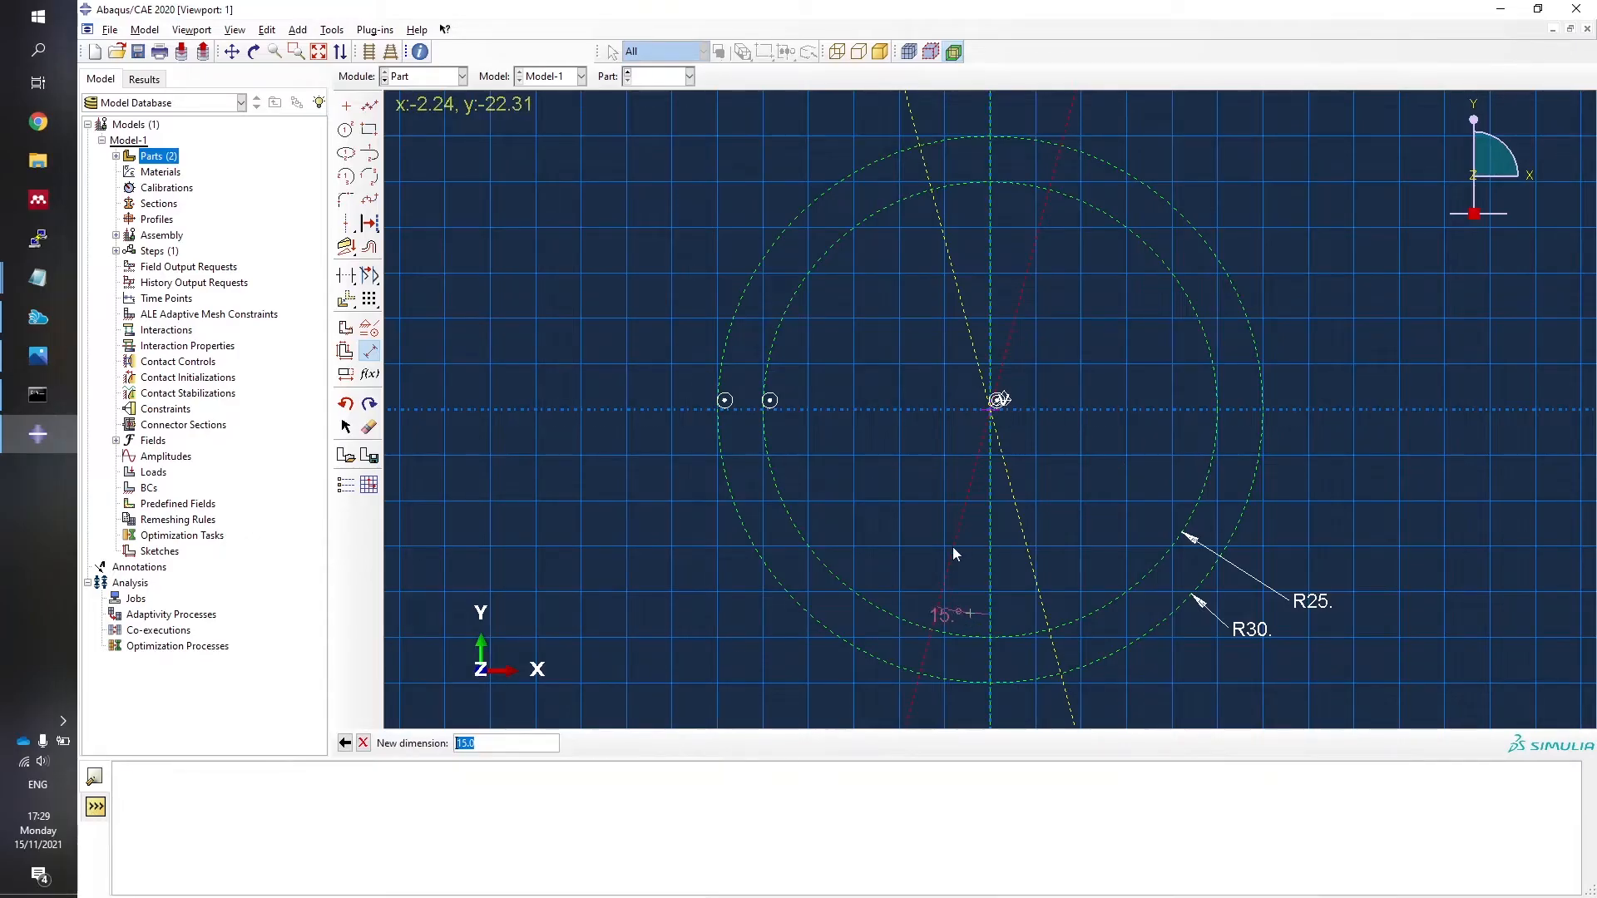
{"action": "key", "text": "Return"}
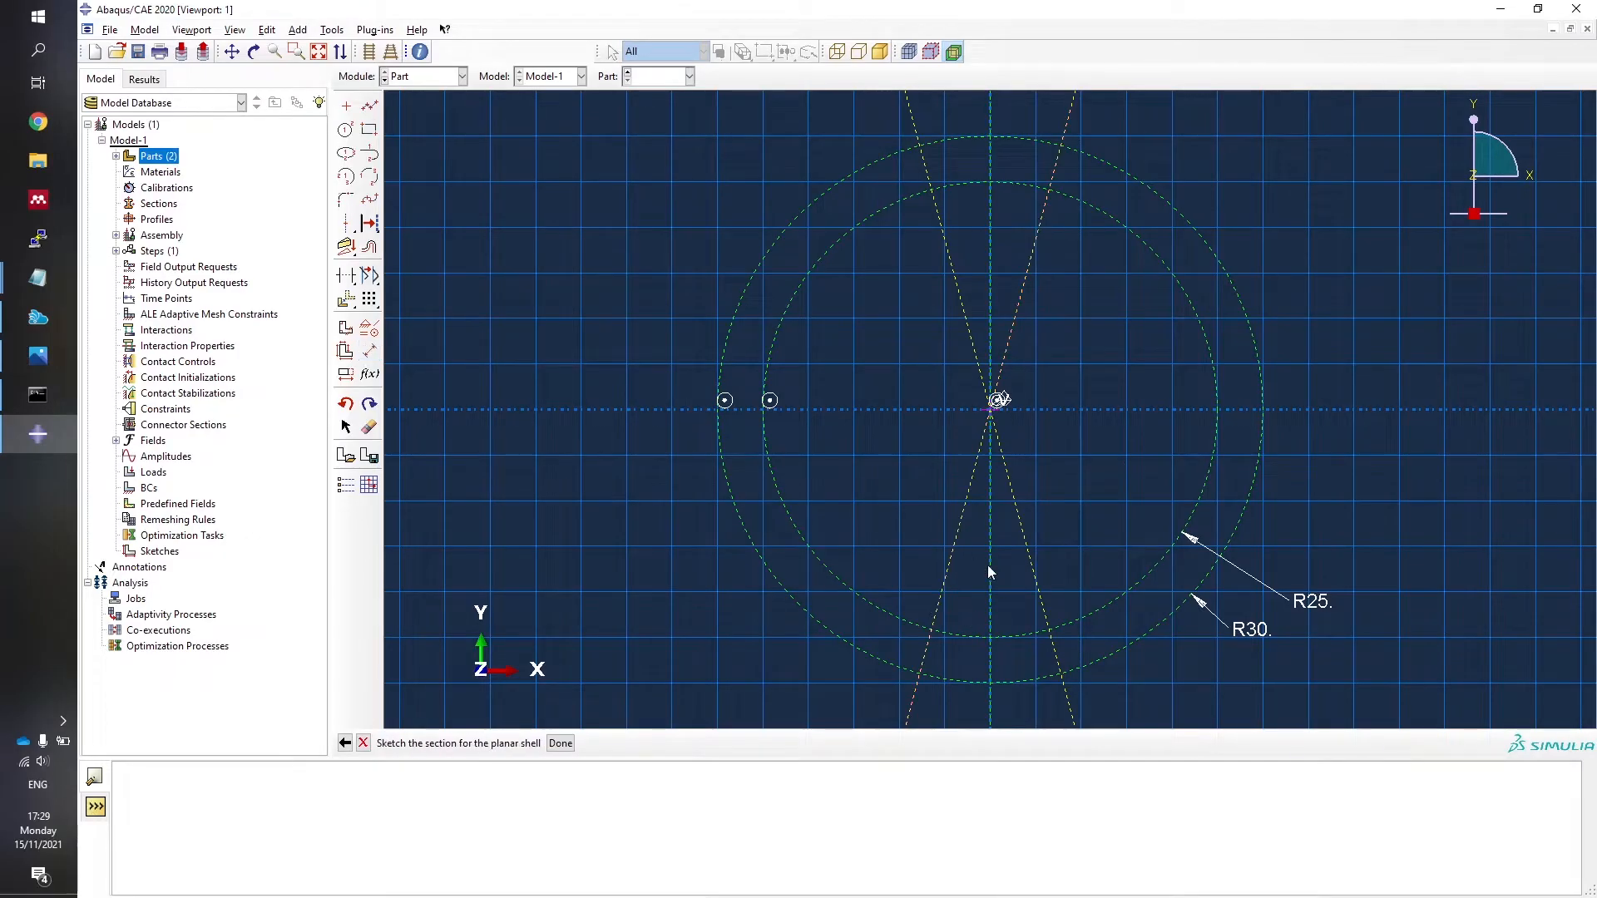
Dimension 15° between the 75° construction line and the vertical, and 30° between the two inclined lines.
{"action": "left_click", "coordinate": [370, 350]}
{"action": "left_click", "coordinate": [950, 559]}
{"action": "left_click", "coordinate": [989, 566]}
{"action": "left_click", "coordinate": [970, 594]}
{"action": "key", "text": "Return"}
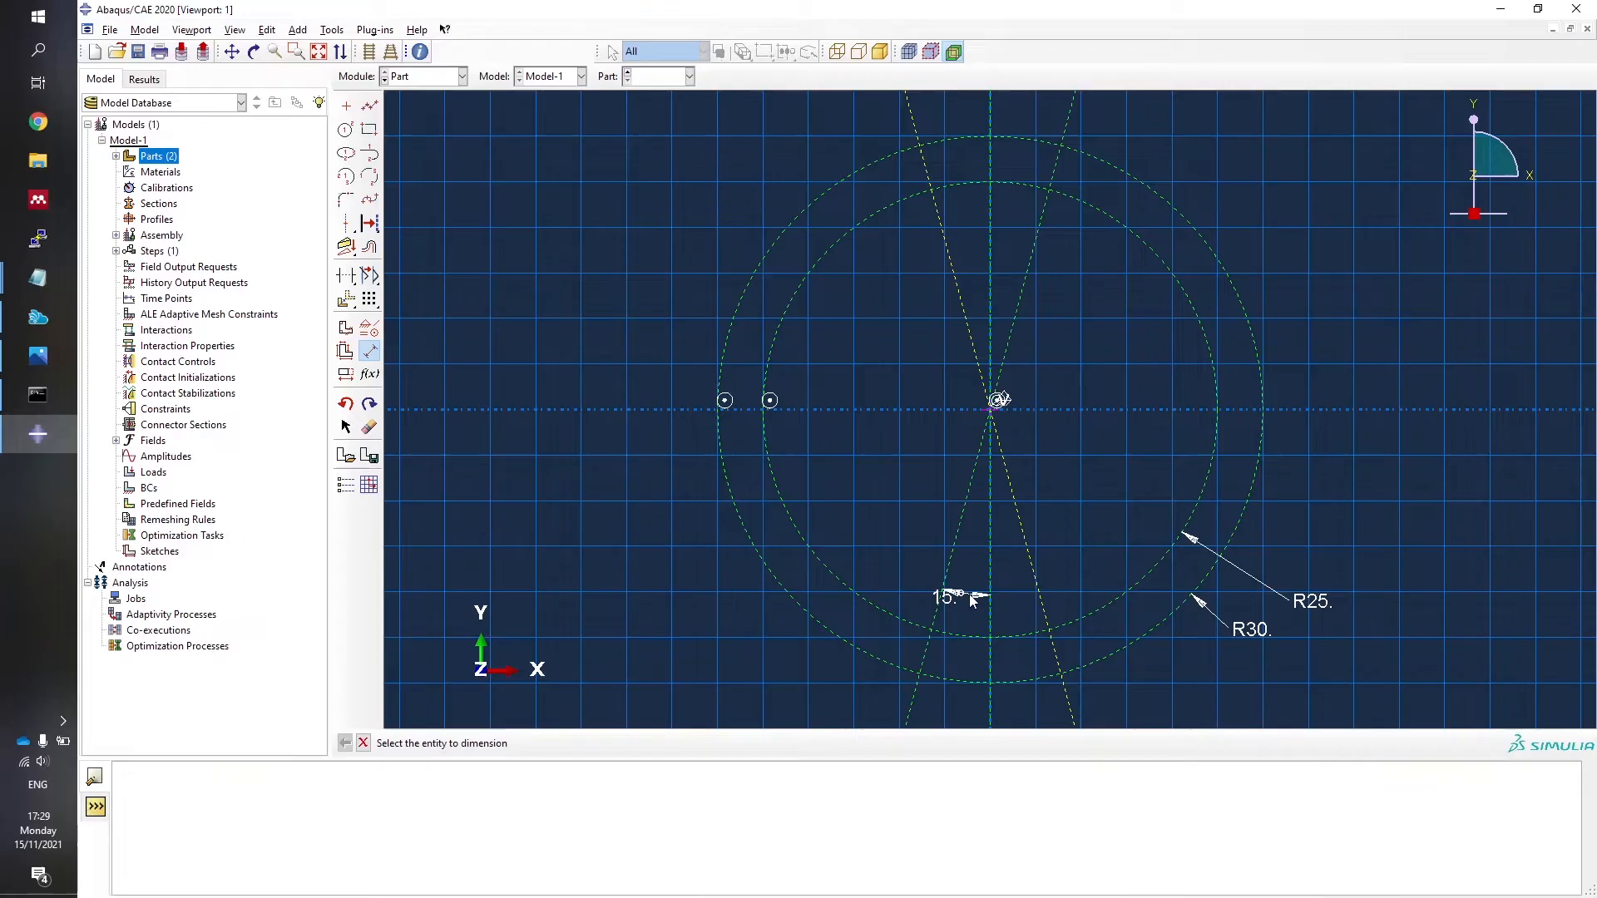
{"action": "left_click", "coordinate": [960, 532]}
{"action": "left_click", "coordinate": [990, 548]}
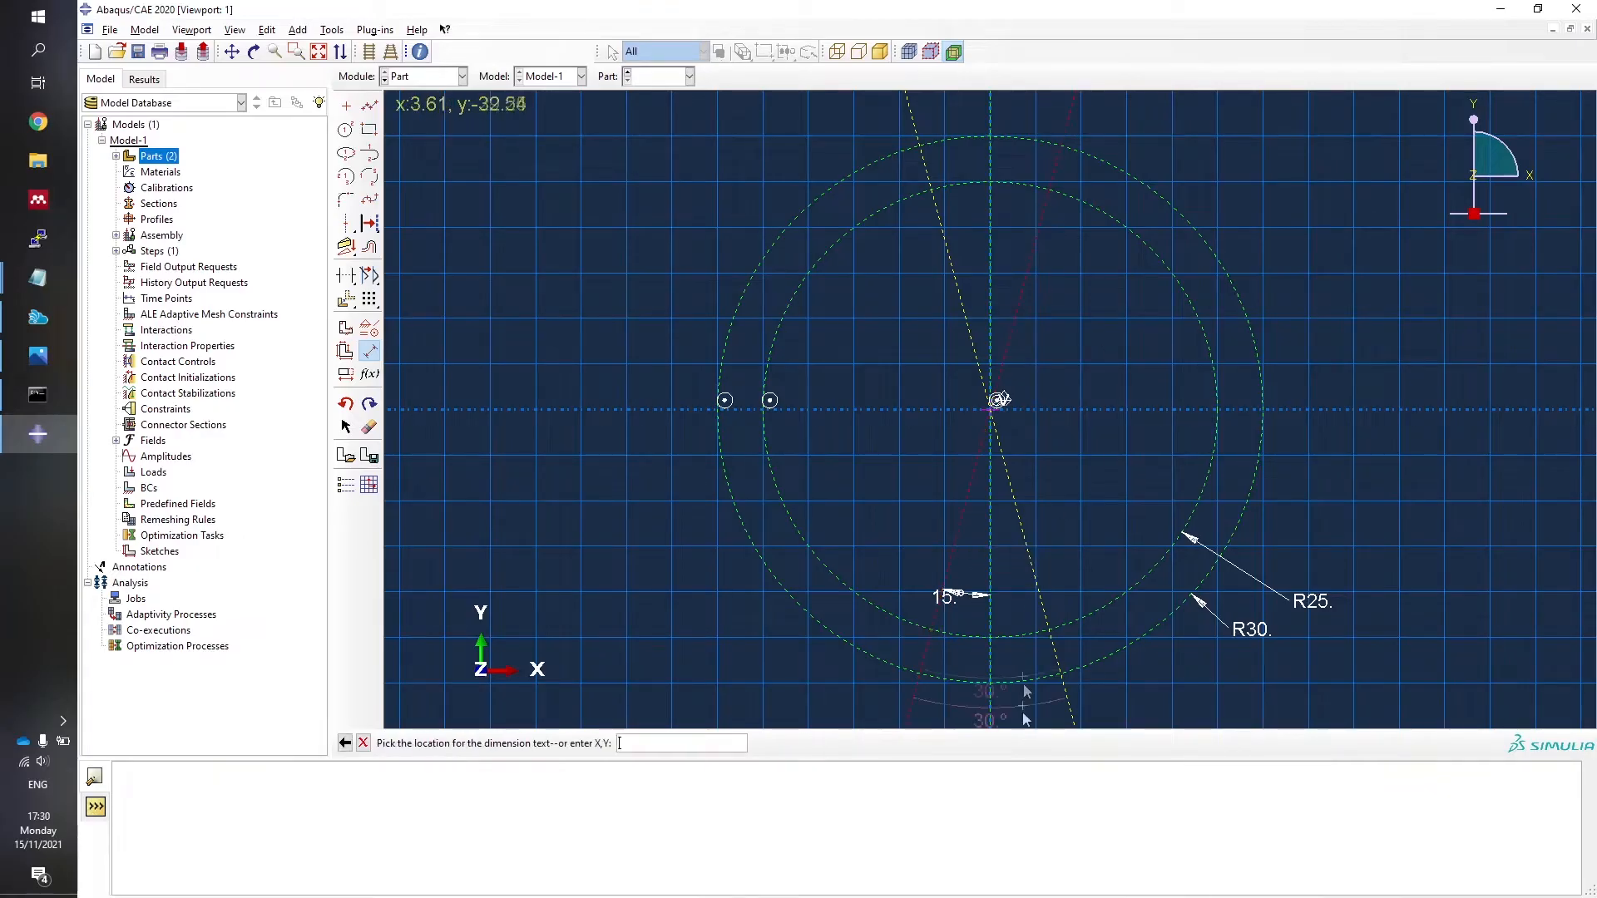
{"action": "left_click", "coordinate": [1010, 706]}
{"action": "key", "text": "Return"}
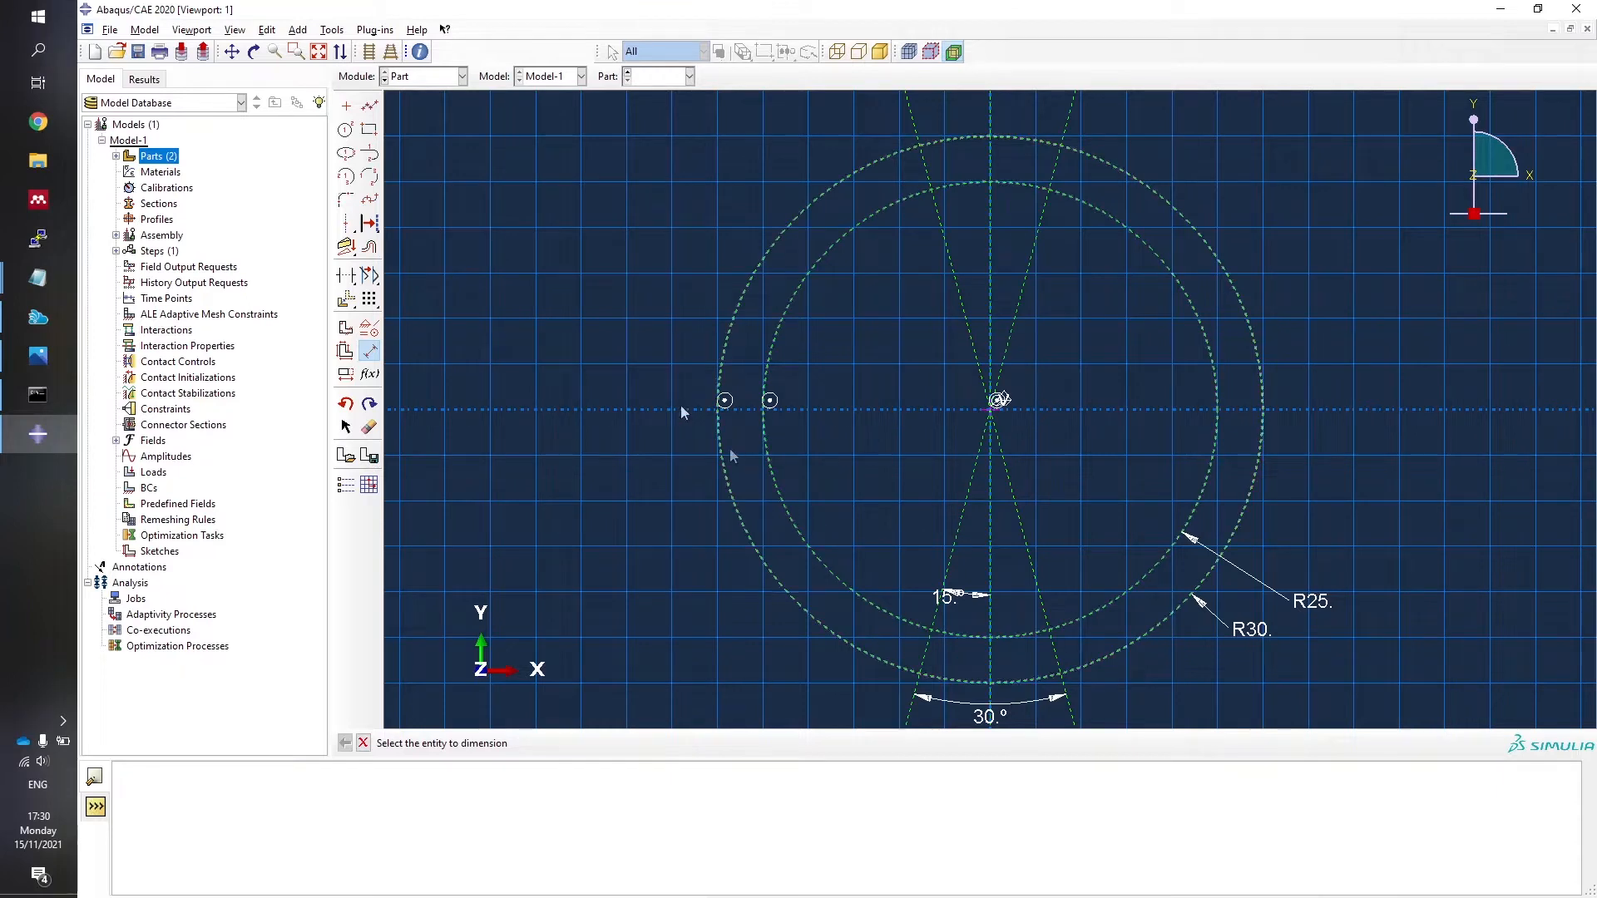
Draw a straight line along the upper-left inclined construction line, from the outer circle to the inner circle.
{"action": "left_click", "coordinate": [369, 107]}
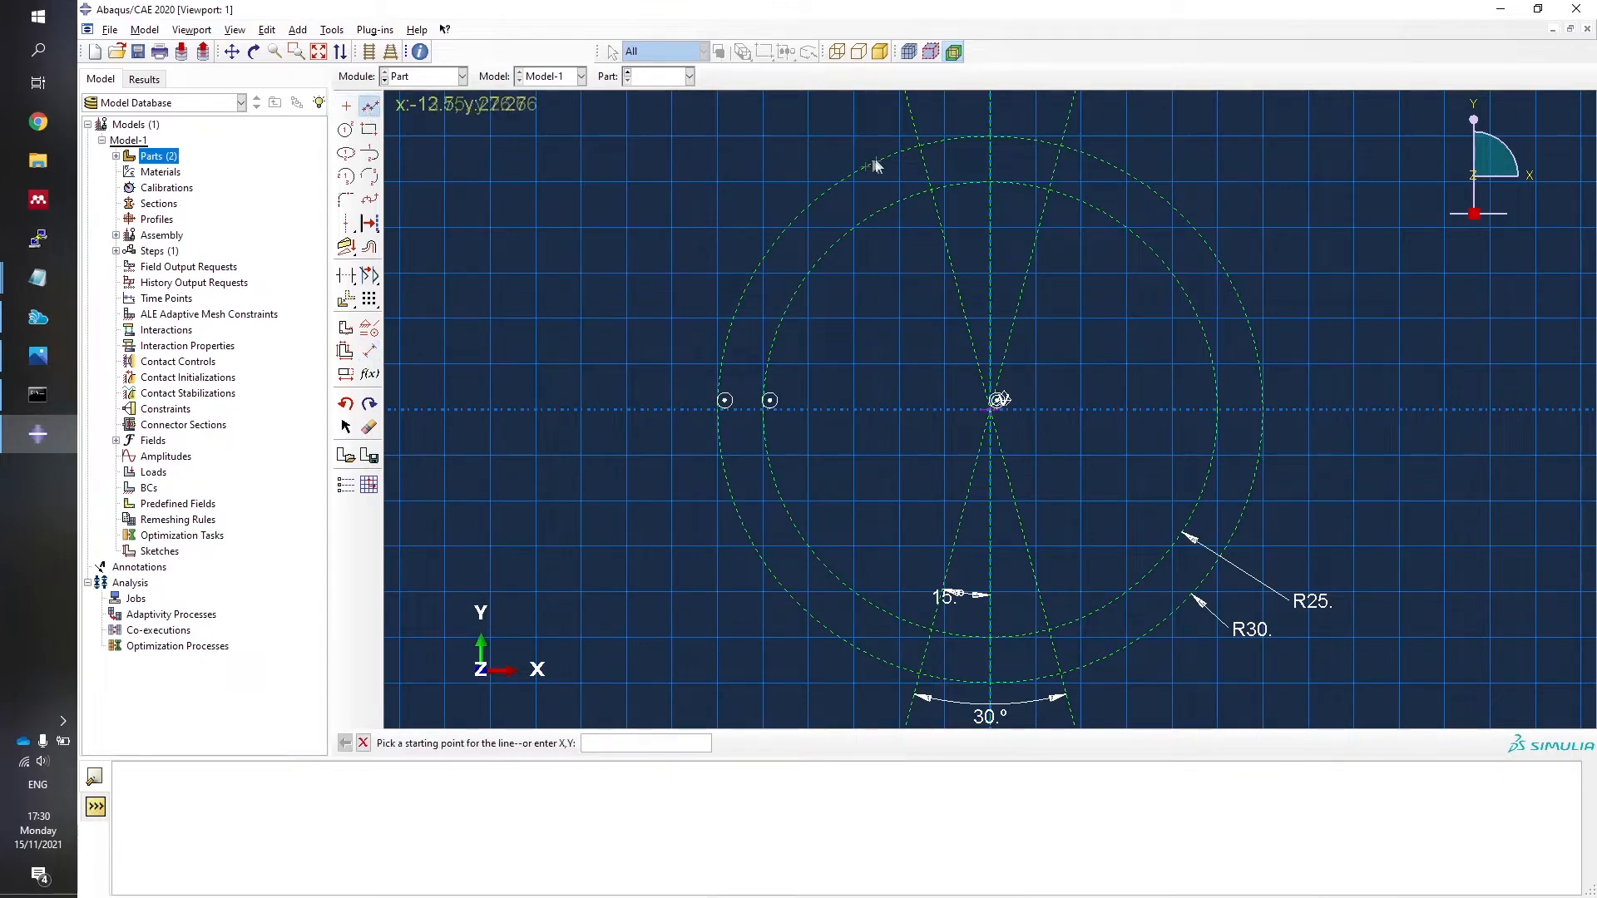
{"action": "left_click", "coordinate": [928, 173]}
{"action": "left_click", "coordinate": [932, 188]}
{"action": "middle_click", "coordinate": [921, 245]}
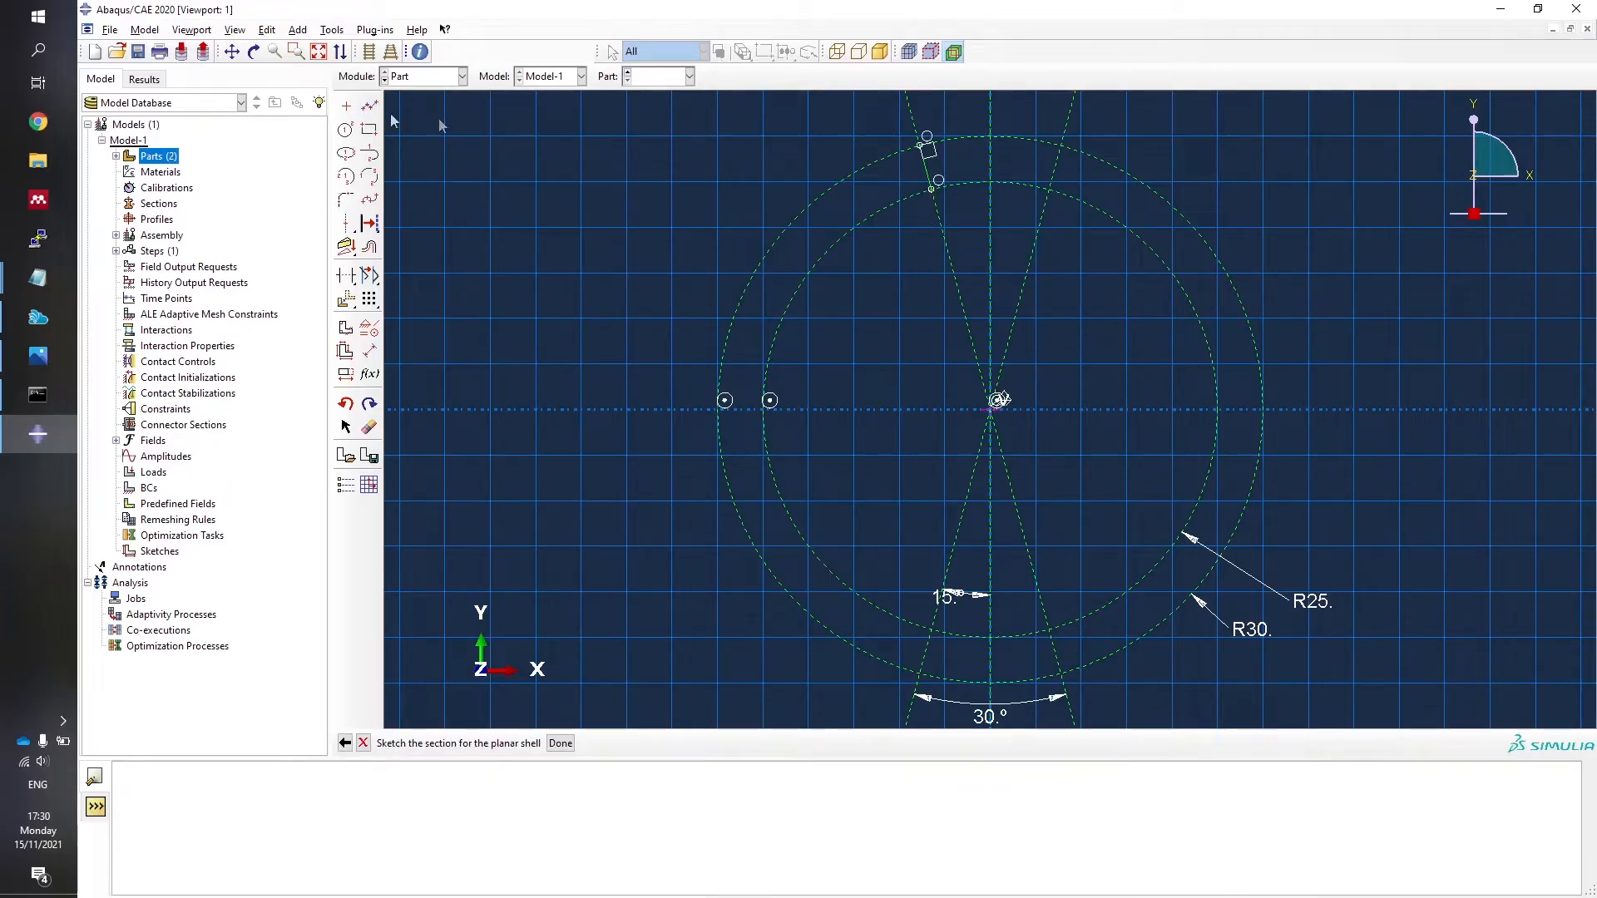
Draw an origin-centred arc along the top of the inner circle, between the two inclined construction lines.
{"action": "left_click", "coordinate": [346, 176]}
{"action": "left_click", "coordinate": [995, 402]}
{"action": "left_click", "coordinate": [931, 189]}
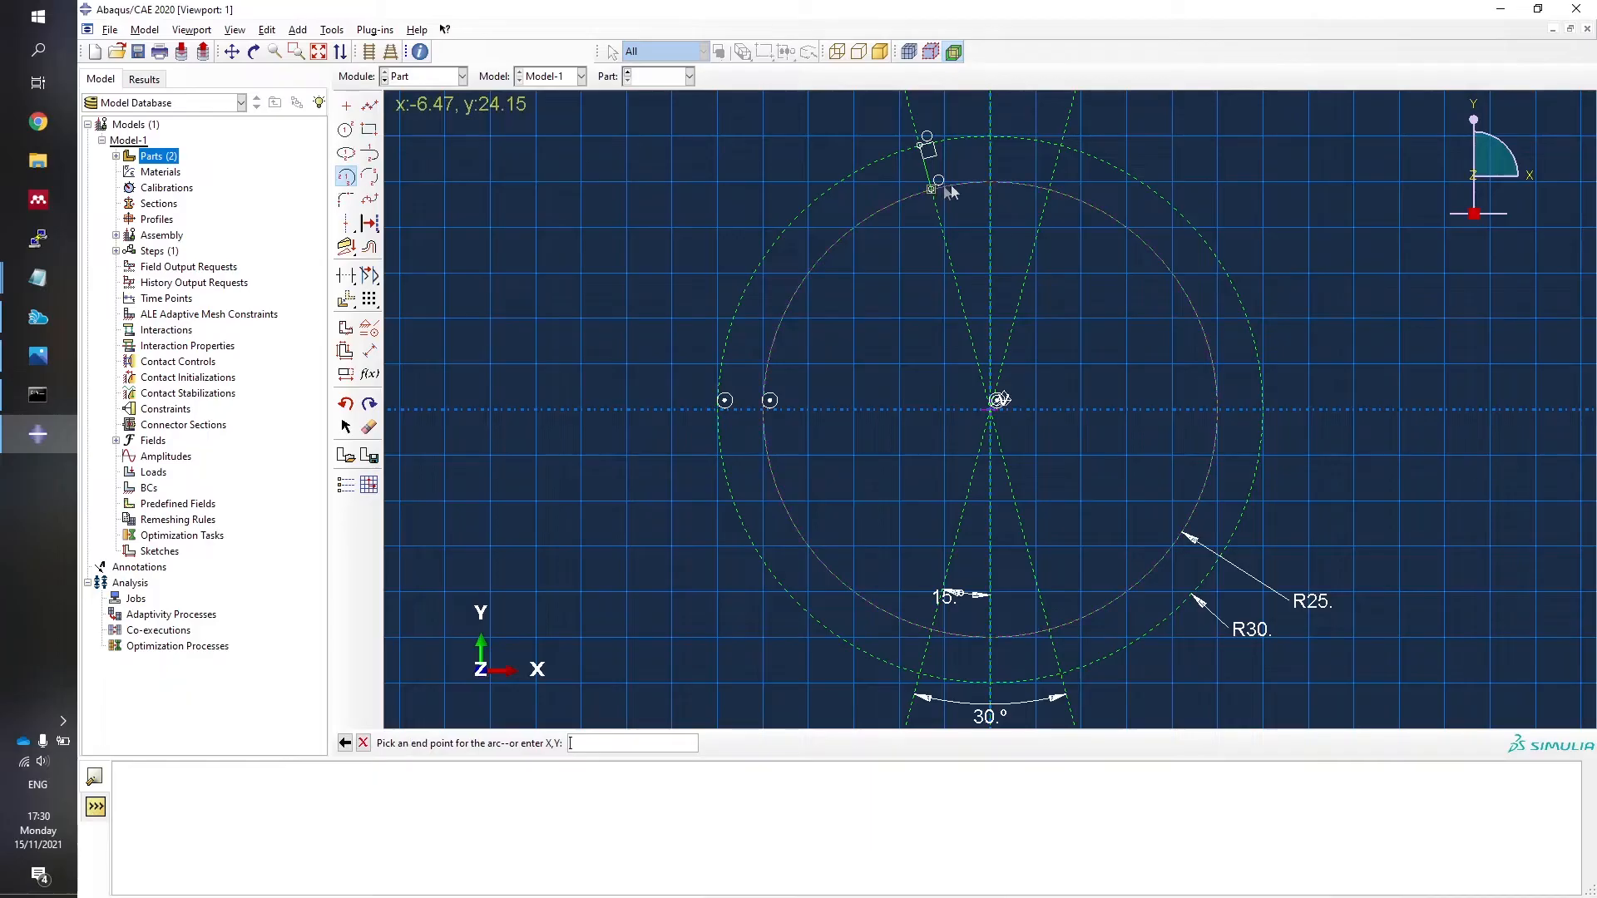
{"action": "left_click", "coordinate": [1050, 192]}
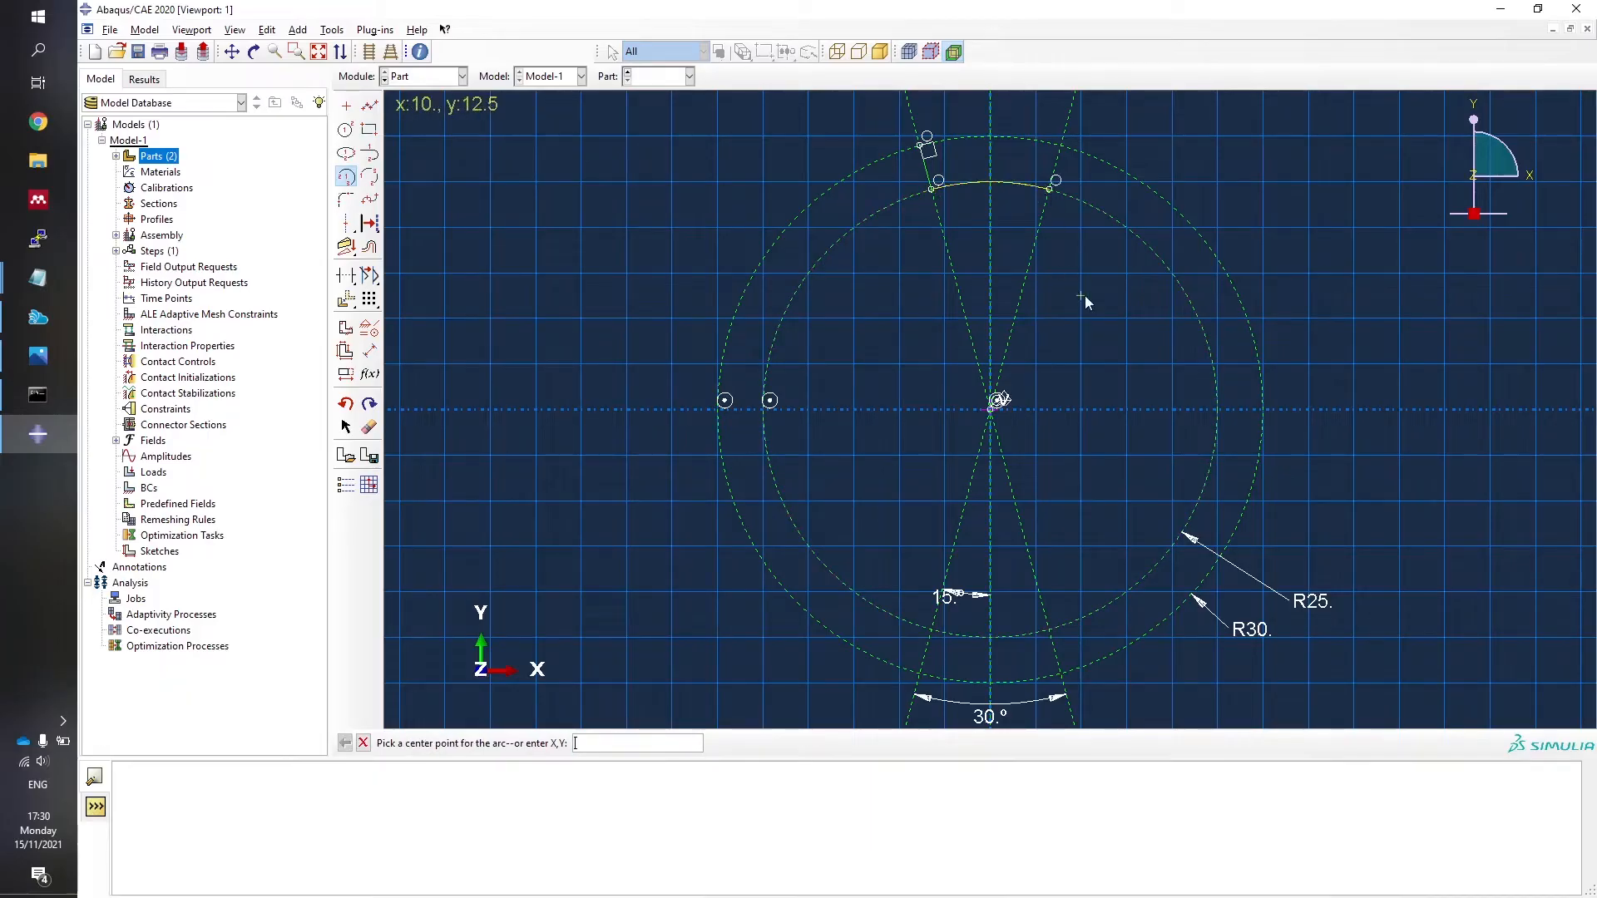
Start a spline at -5.55,33.73, copying the first coordinate pair from CamProfile.txt in Notepad.
{"action": "scroll", "coordinate": [772, 439], "scroll_direction": "down", "scroll_amount": 3}
{"action": "scroll", "coordinate": [920, 153], "scroll_direction": "up", "scroll_amount": 5}
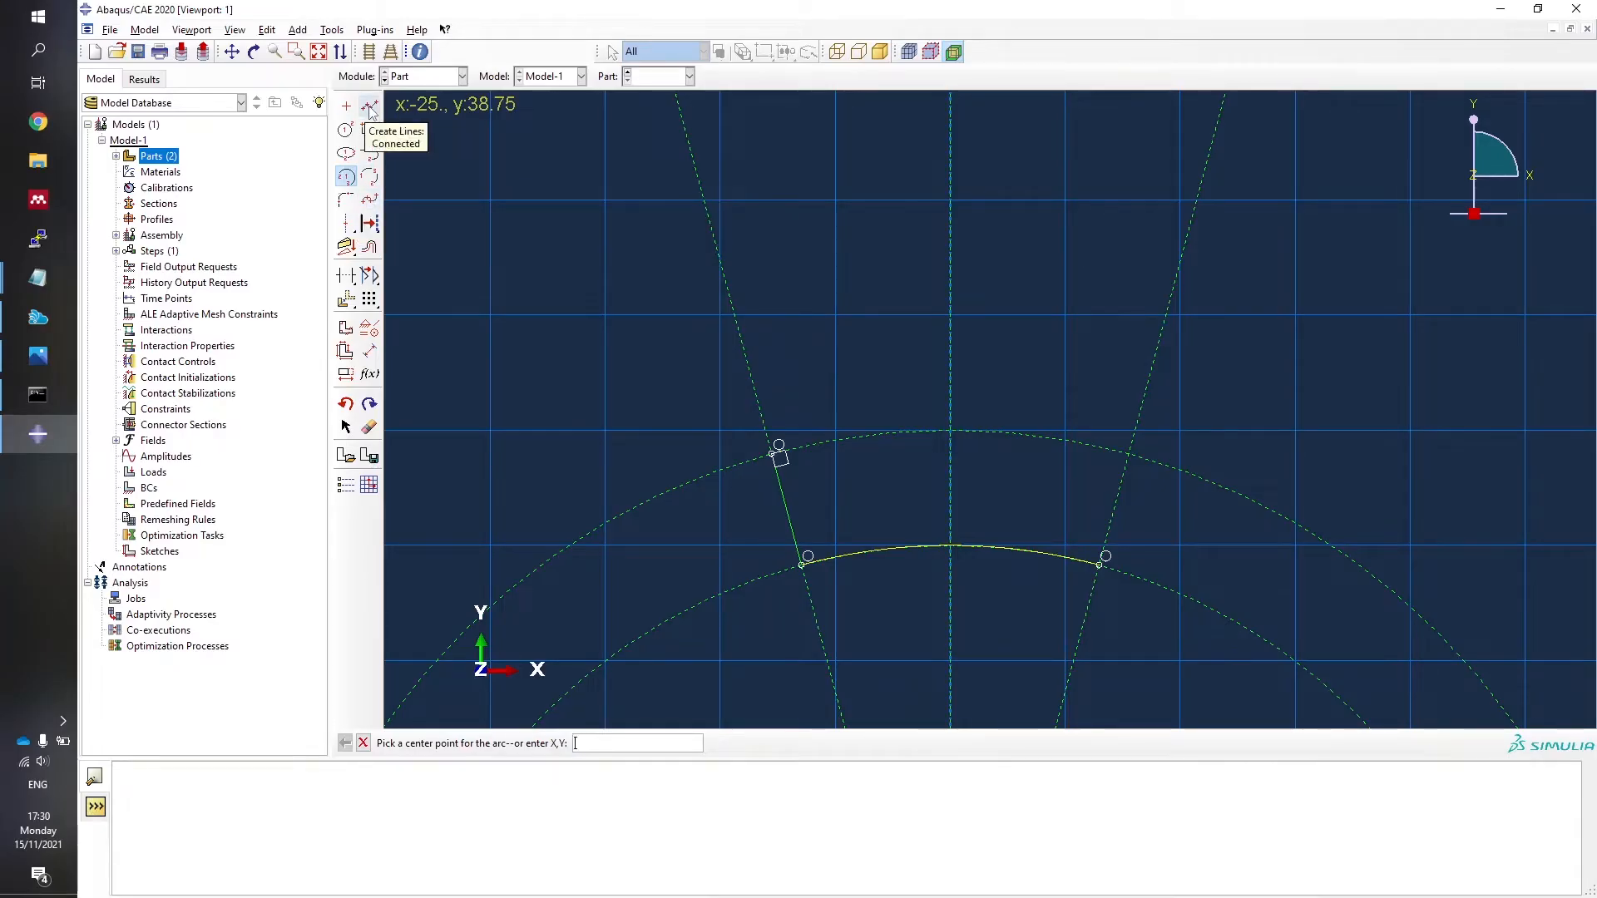
{"action": "left_click", "coordinate": [368, 202]}
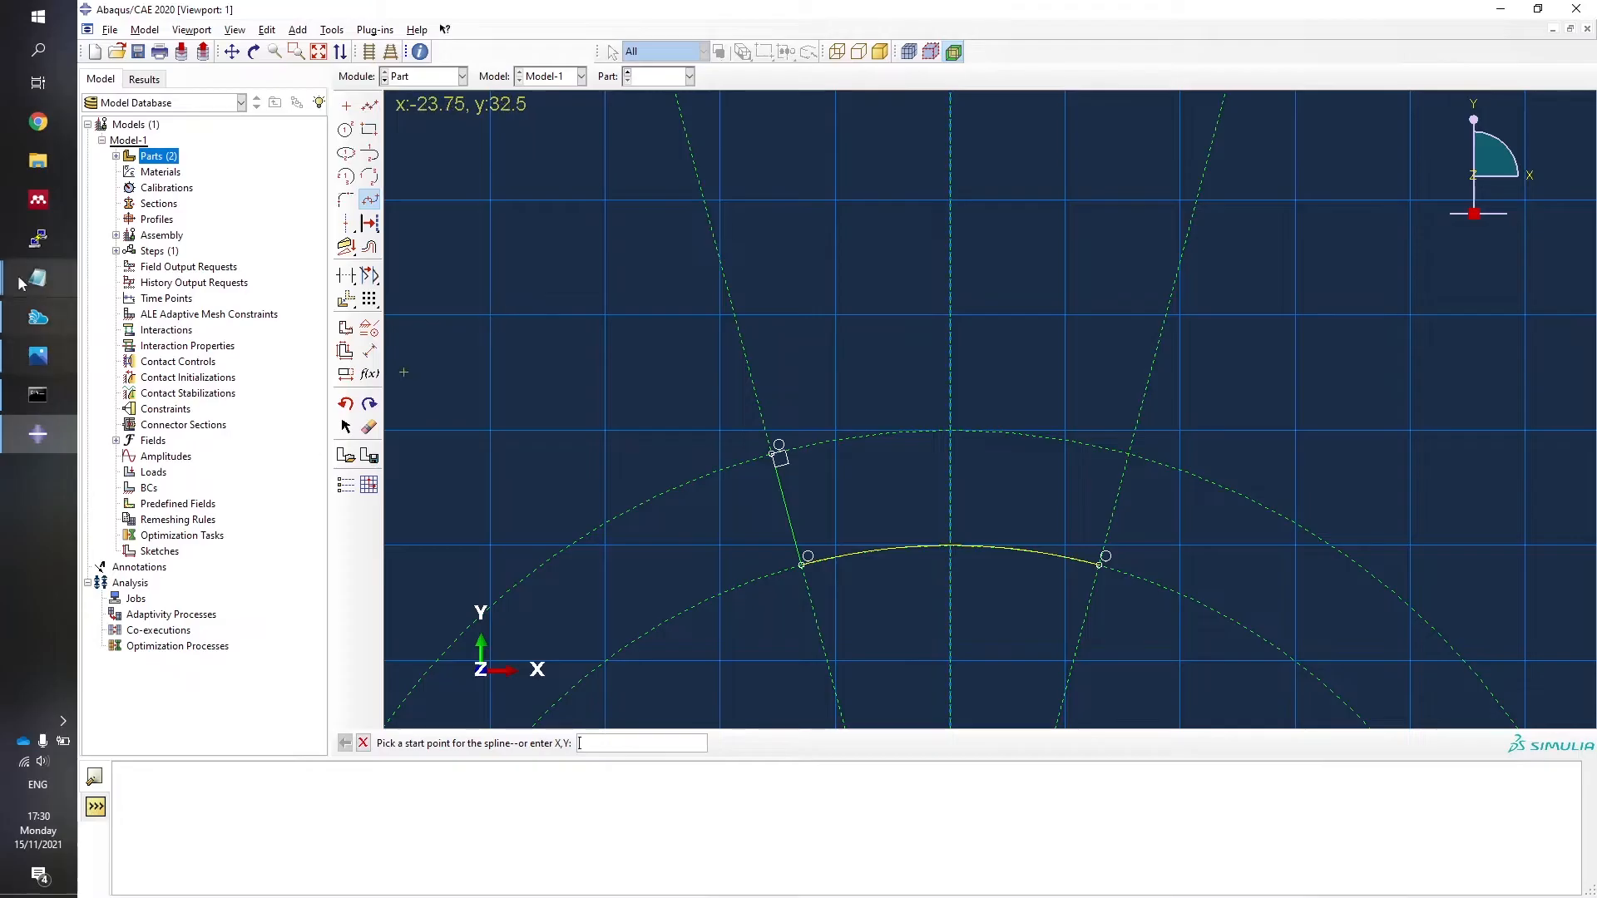
{"action": "mouse_move", "coordinate": [38, 277]}
{"action": "left_click", "coordinate": [166, 221]}
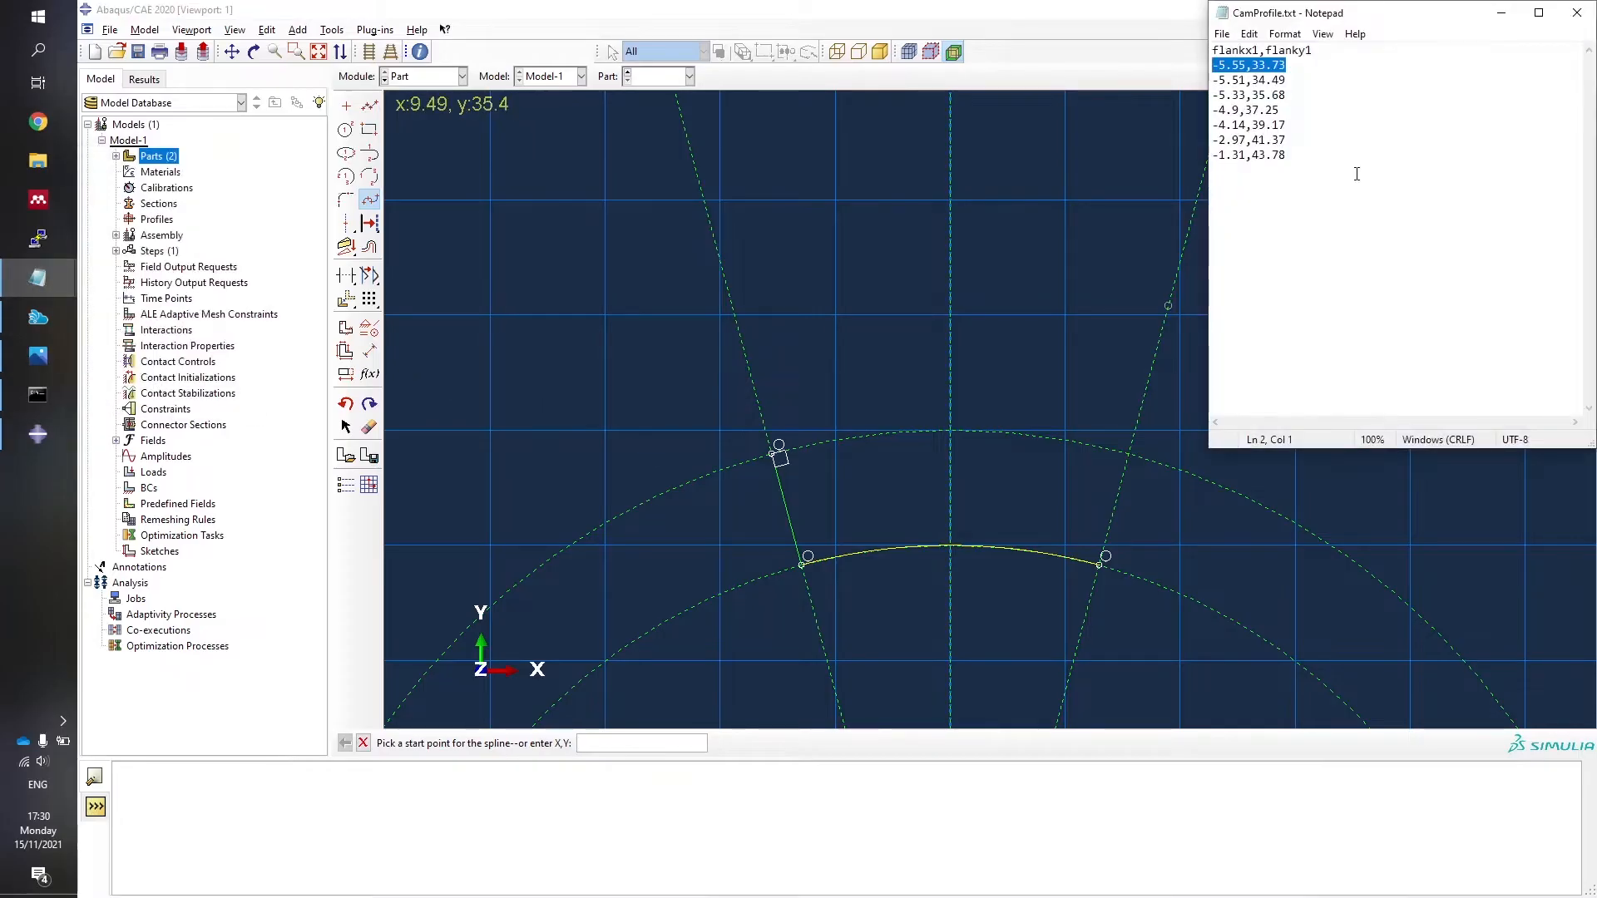
{"action": "key", "text": "ctrl+c"}
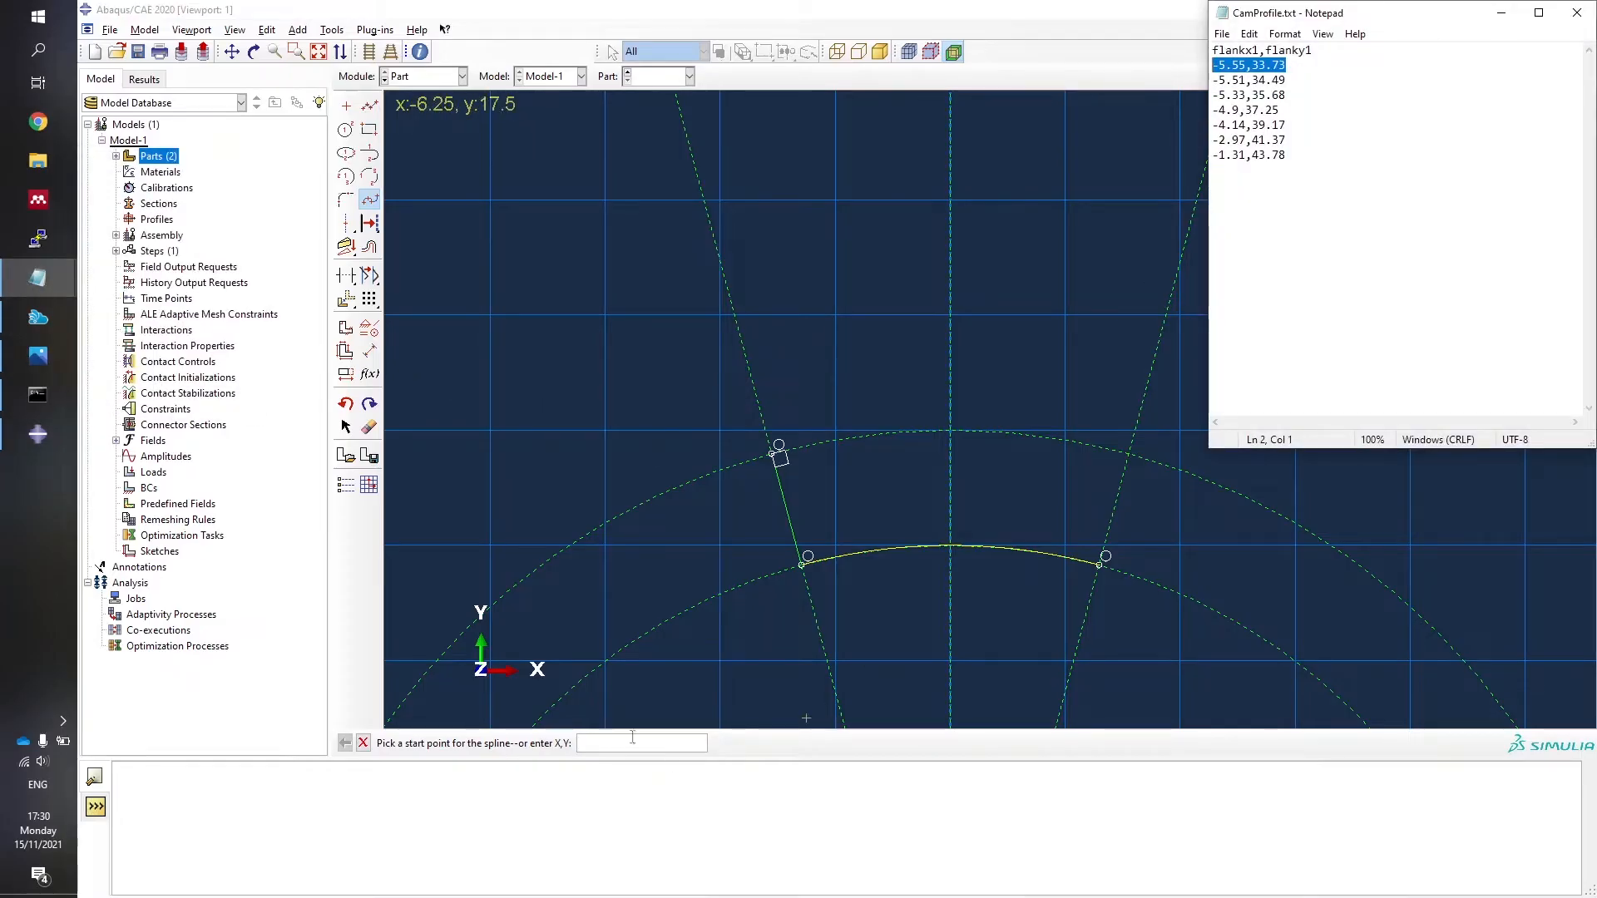
{"action": "left_click", "coordinate": [632, 743]}
{"action": "key", "text": "ctrl+v"}
{"action": "key", "text": "Return"}
Copy the pair -5.51,34.49 from CamProfile.txt as the next spline point and tile Abaqus/CAE beside Notepad.
{"action": "mouse_move", "coordinate": [38, 277]}
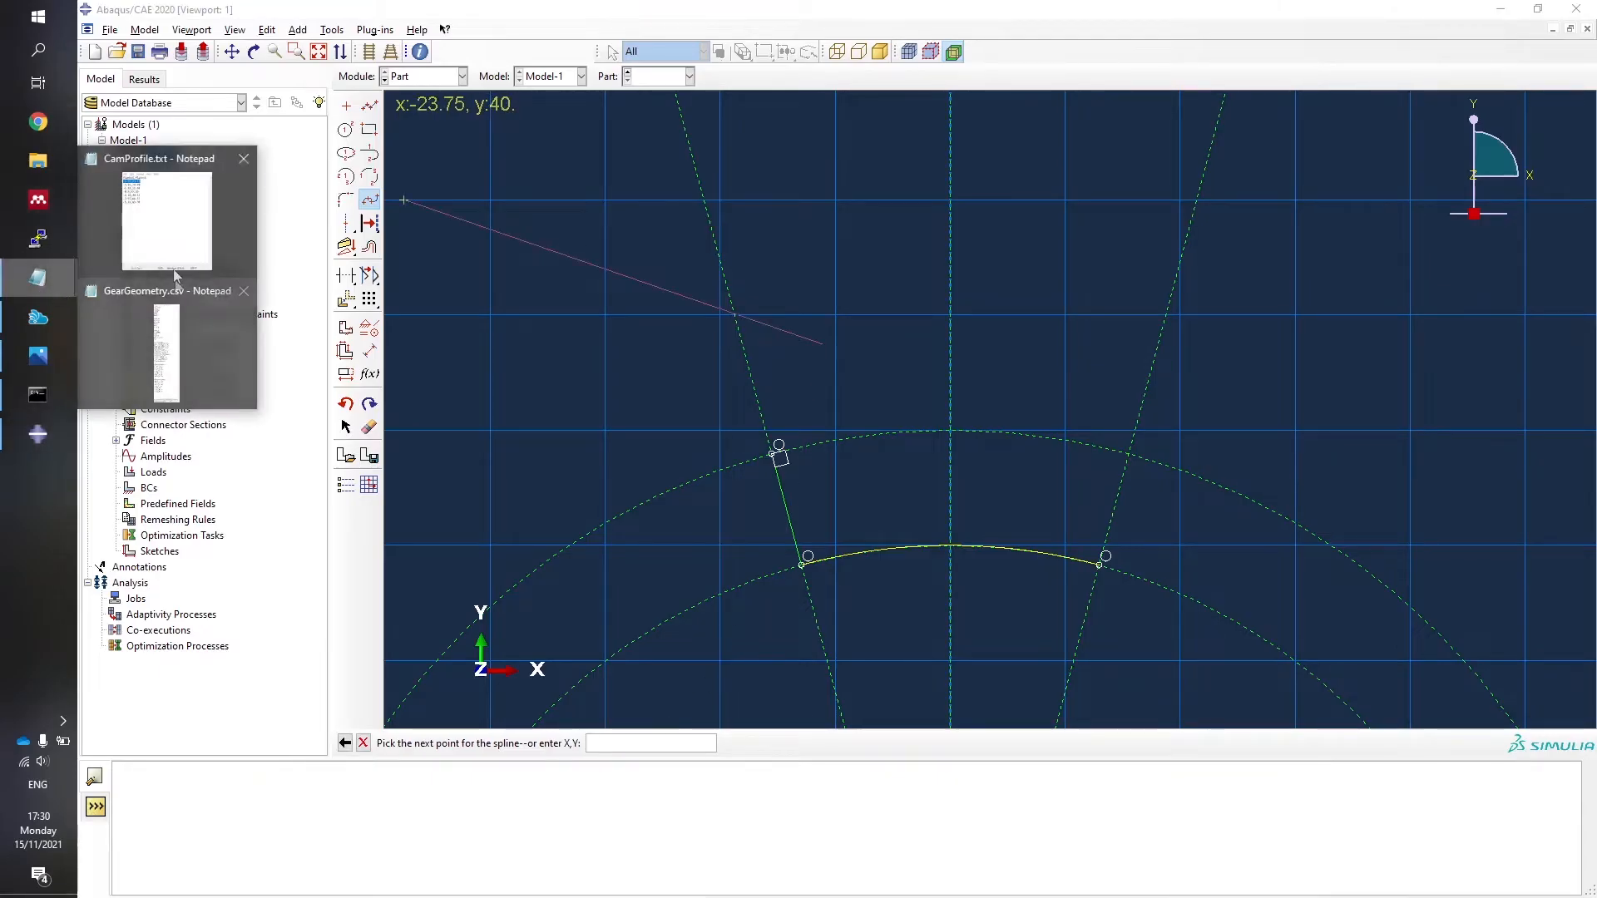
{"action": "left_click", "coordinate": [173, 265]}
{"action": "triple_click", "coordinate": [1298, 83]}
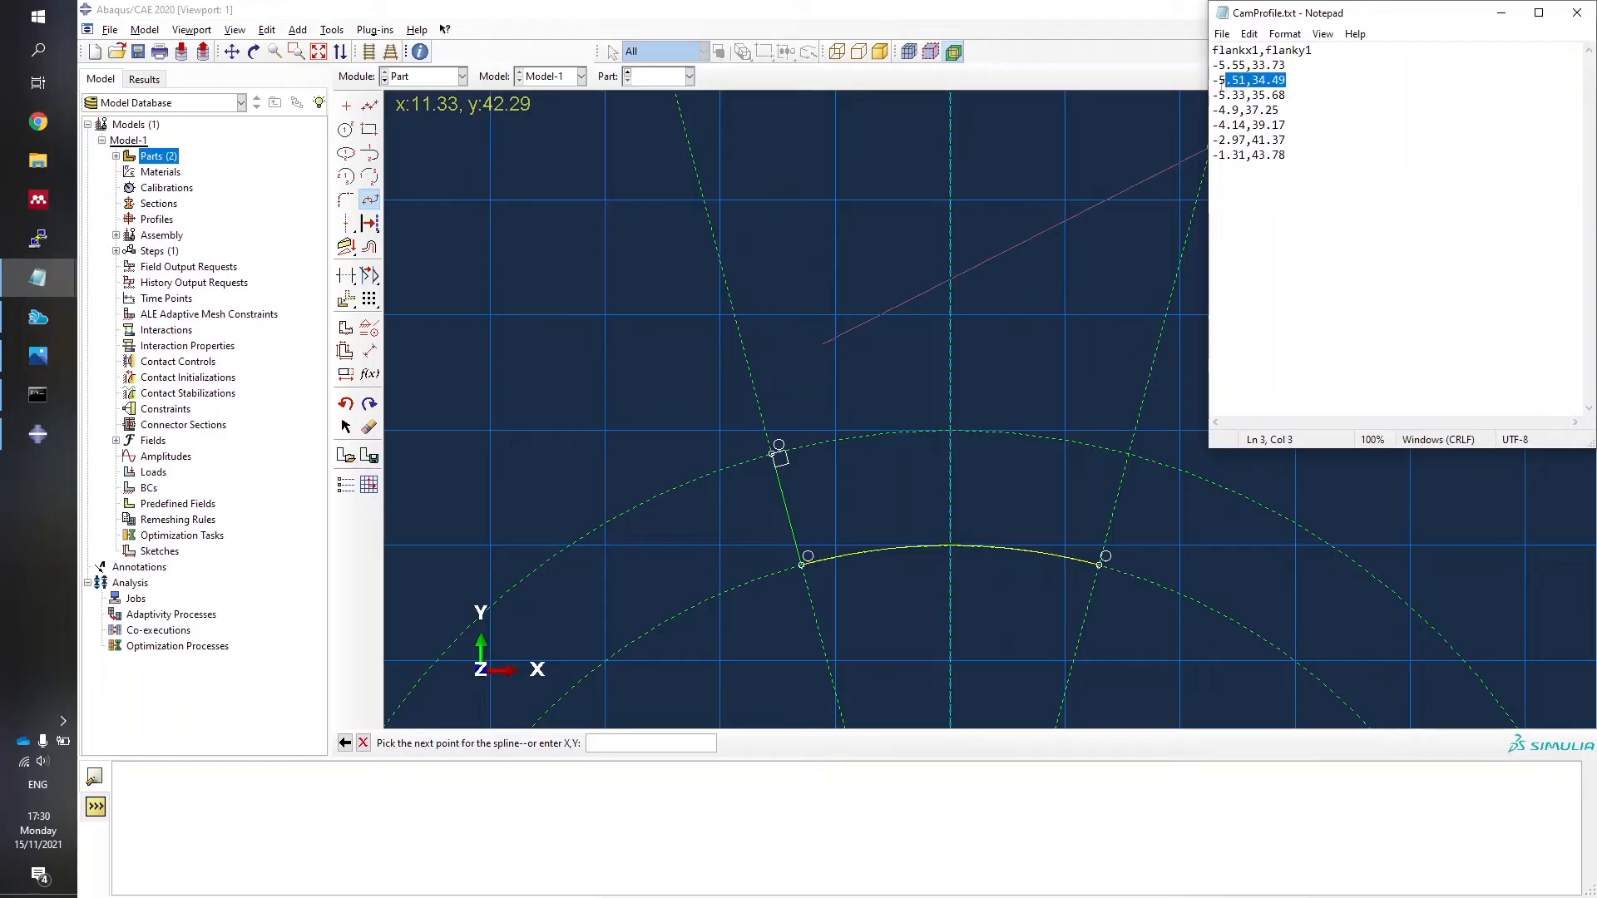
{"action": "left_click", "coordinate": [604, 742]}
{"action": "key", "text": "ctrl+v"}
{"action": "key", "text": "super+Left"}
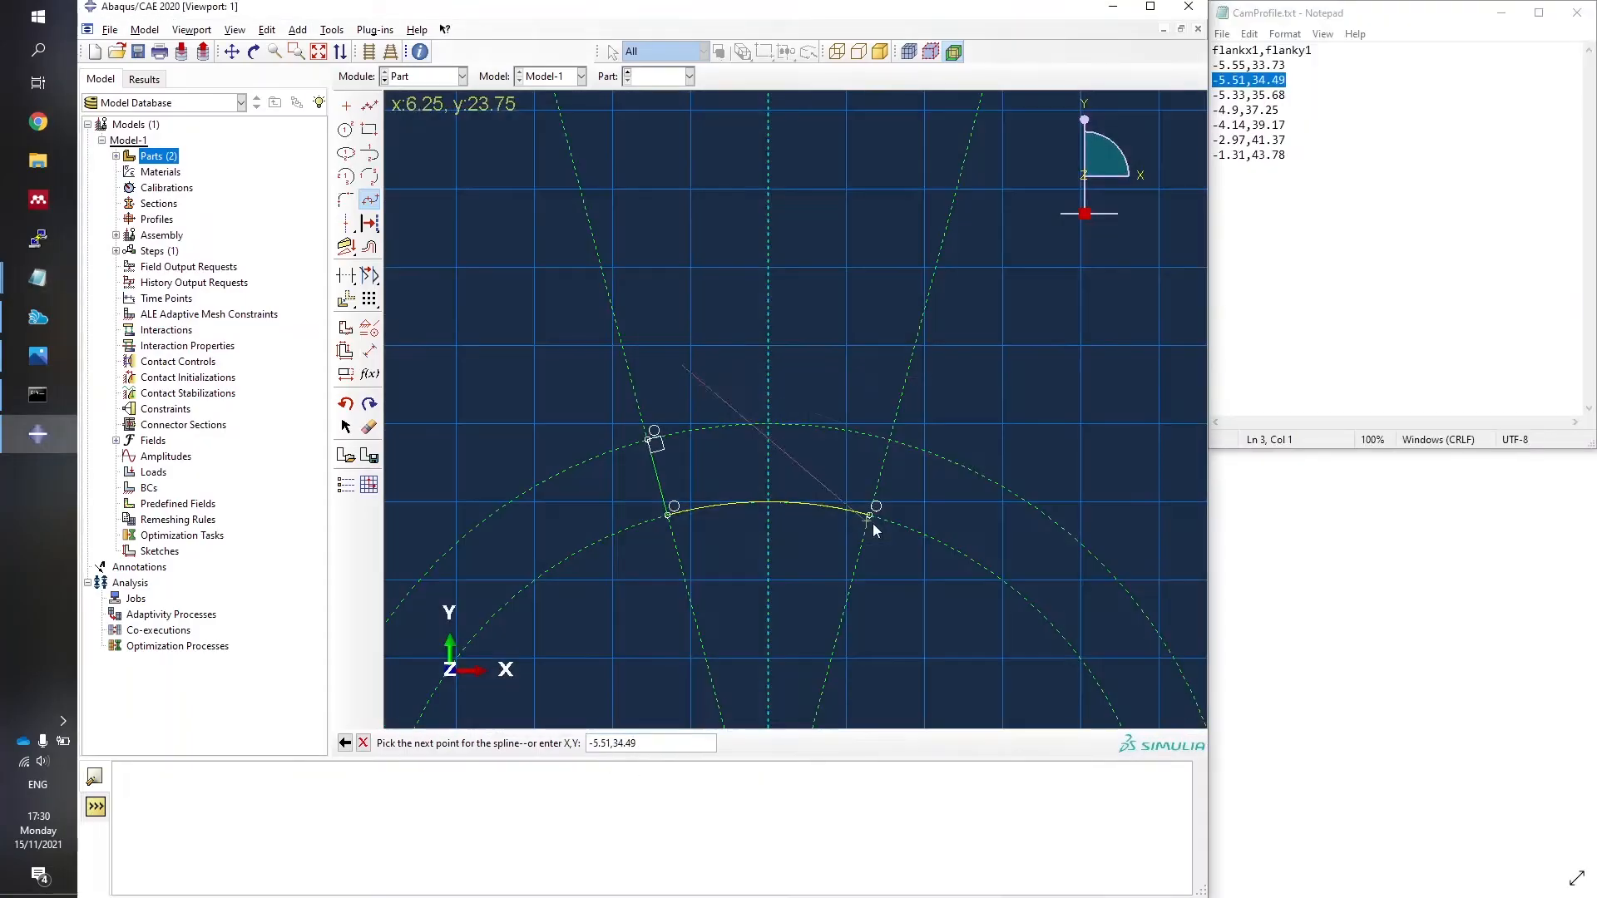
Commit the second spline point and add the third at -5.33,35.68, copied from CamProfile.txt.
{"action": "triple_click", "coordinate": [1295, 95]}
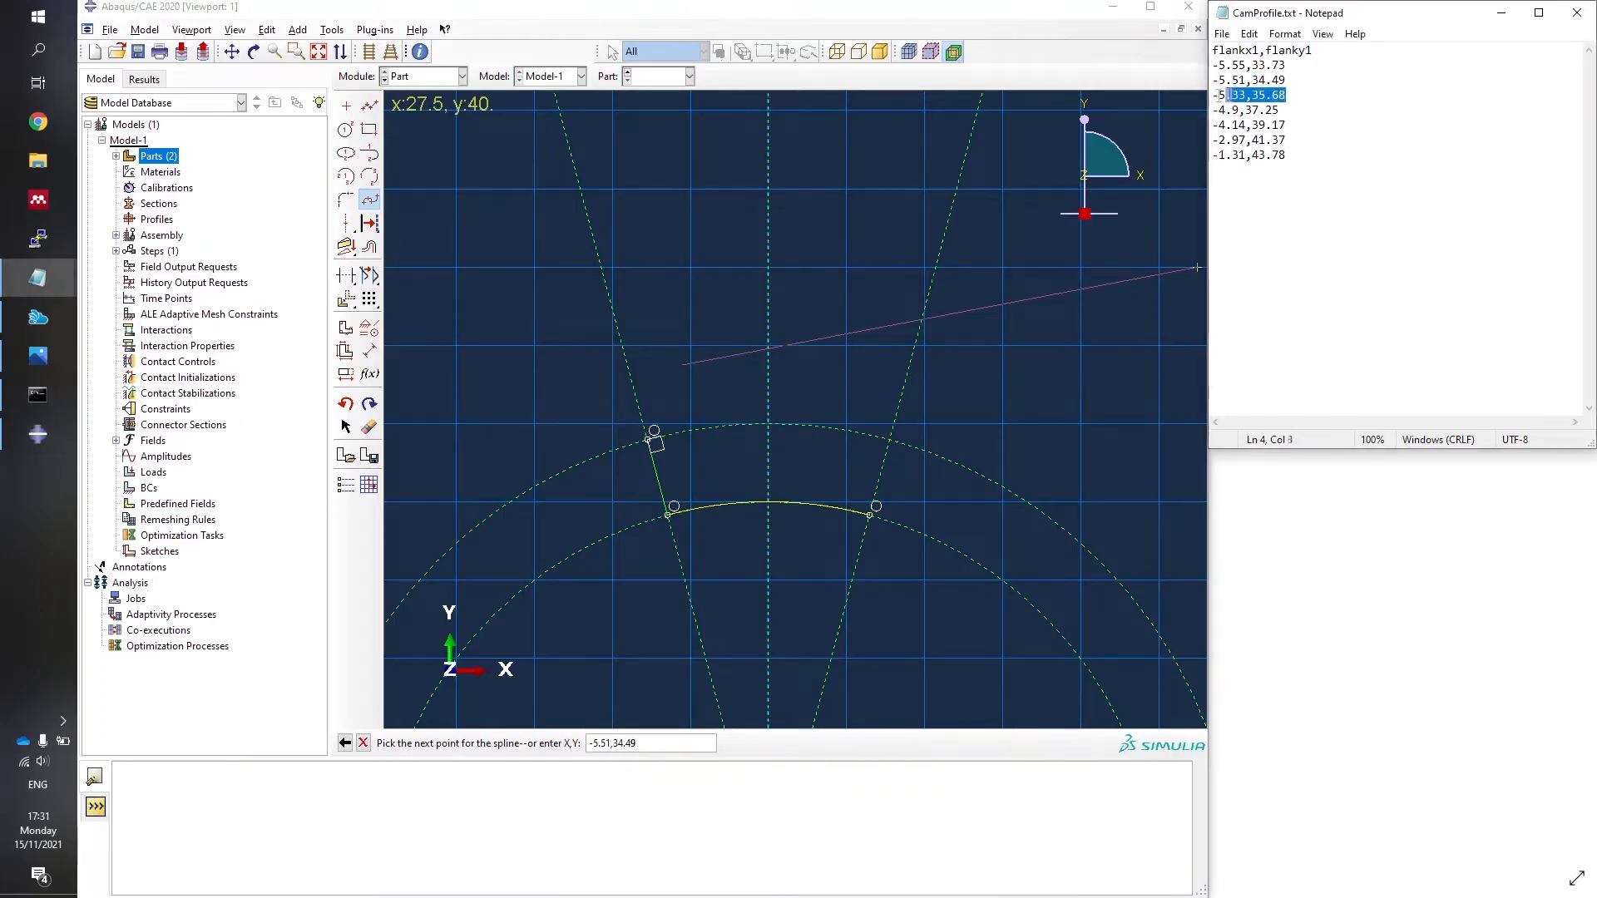
{"action": "left_click", "coordinate": [682, 739]}
{"action": "key", "text": "Return"}
{"action": "key", "text": "ctrl+v"}
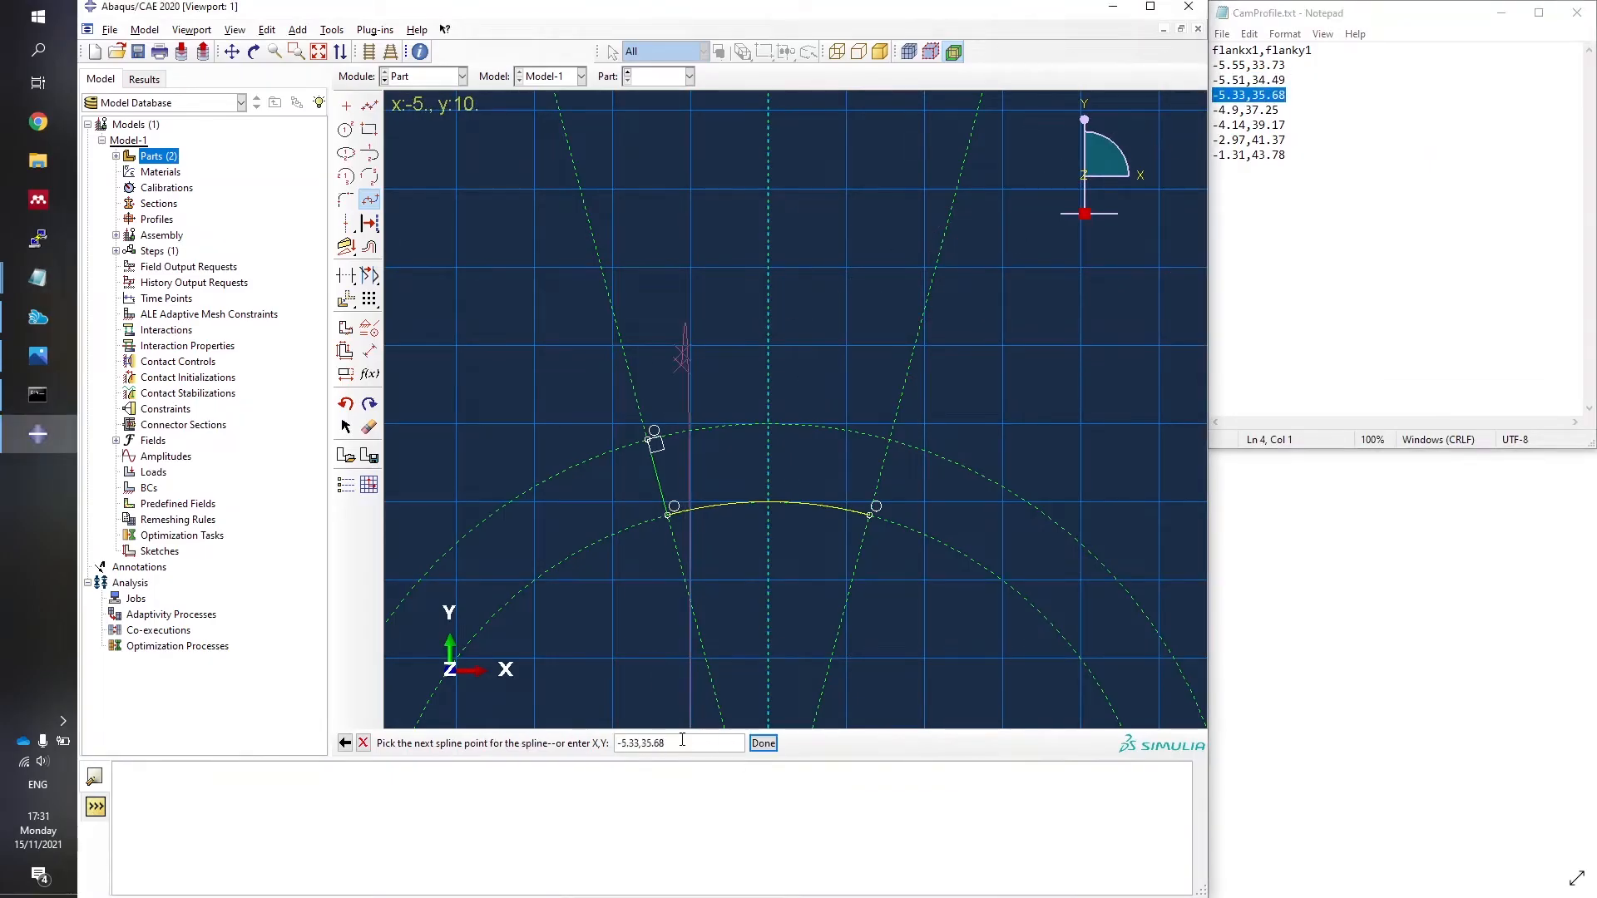
{"action": "key", "text": "Return"}
Add the next two spline points at -4.9,37.25 and -4.14,39.17 from the coordinate file.
{"action": "left_click_drag", "start_coordinate": [1294, 109], "coordinate": [1213, 109]}
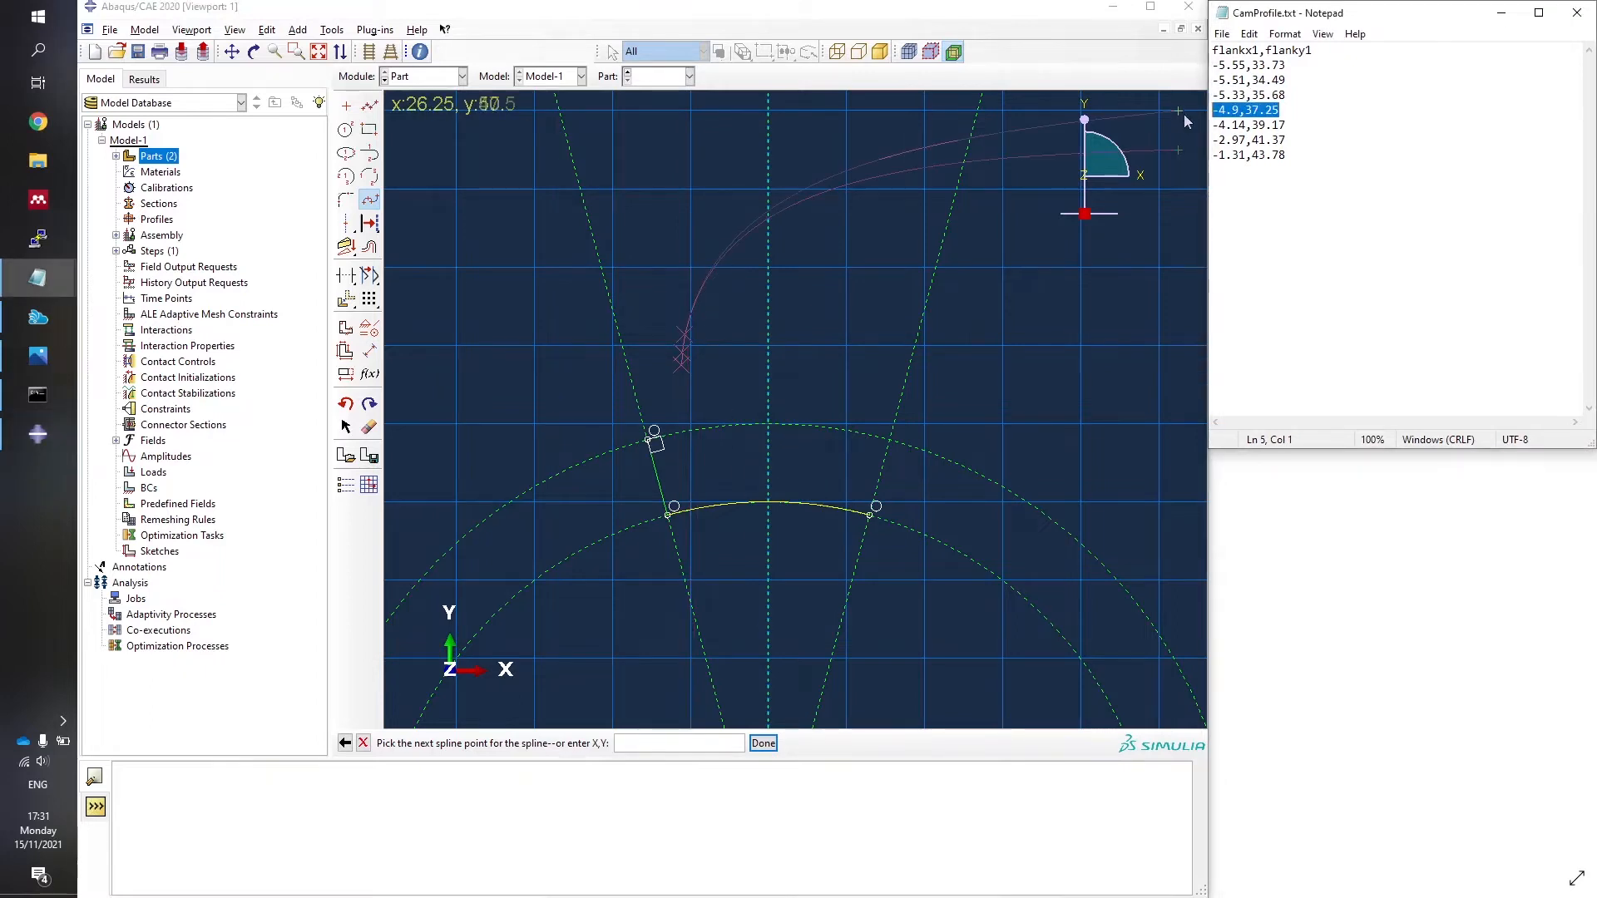
{"action": "left_click", "coordinate": [645, 743]}
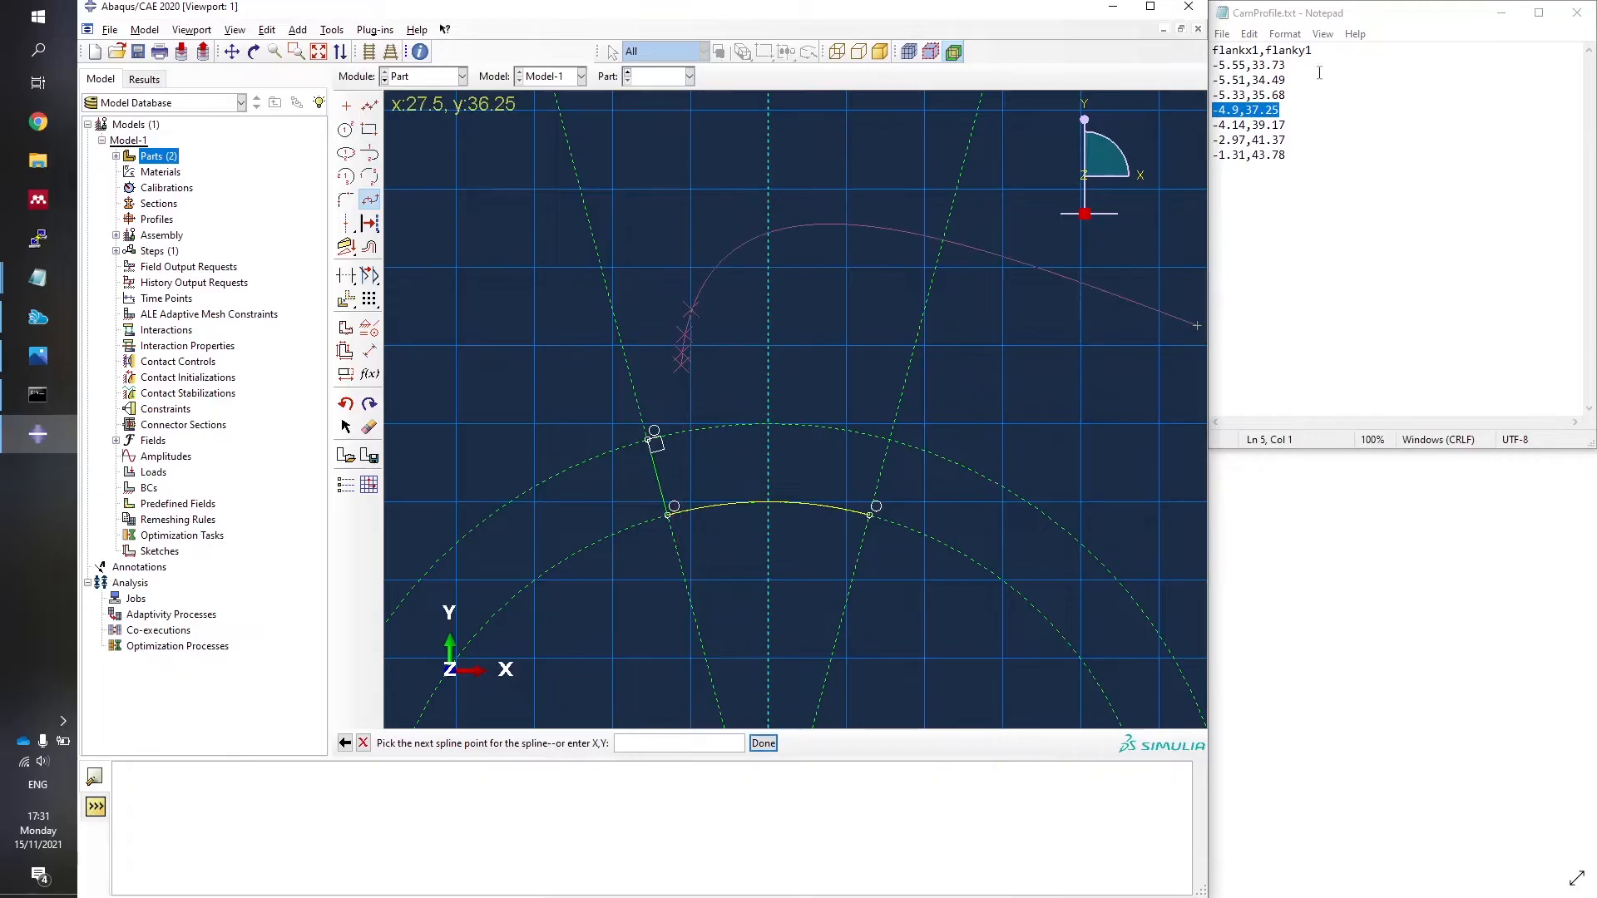
{"action": "left_click_drag", "start_coordinate": [1301, 125], "coordinate": [1212, 124]}
{"action": "key", "text": "ctrl+c"}
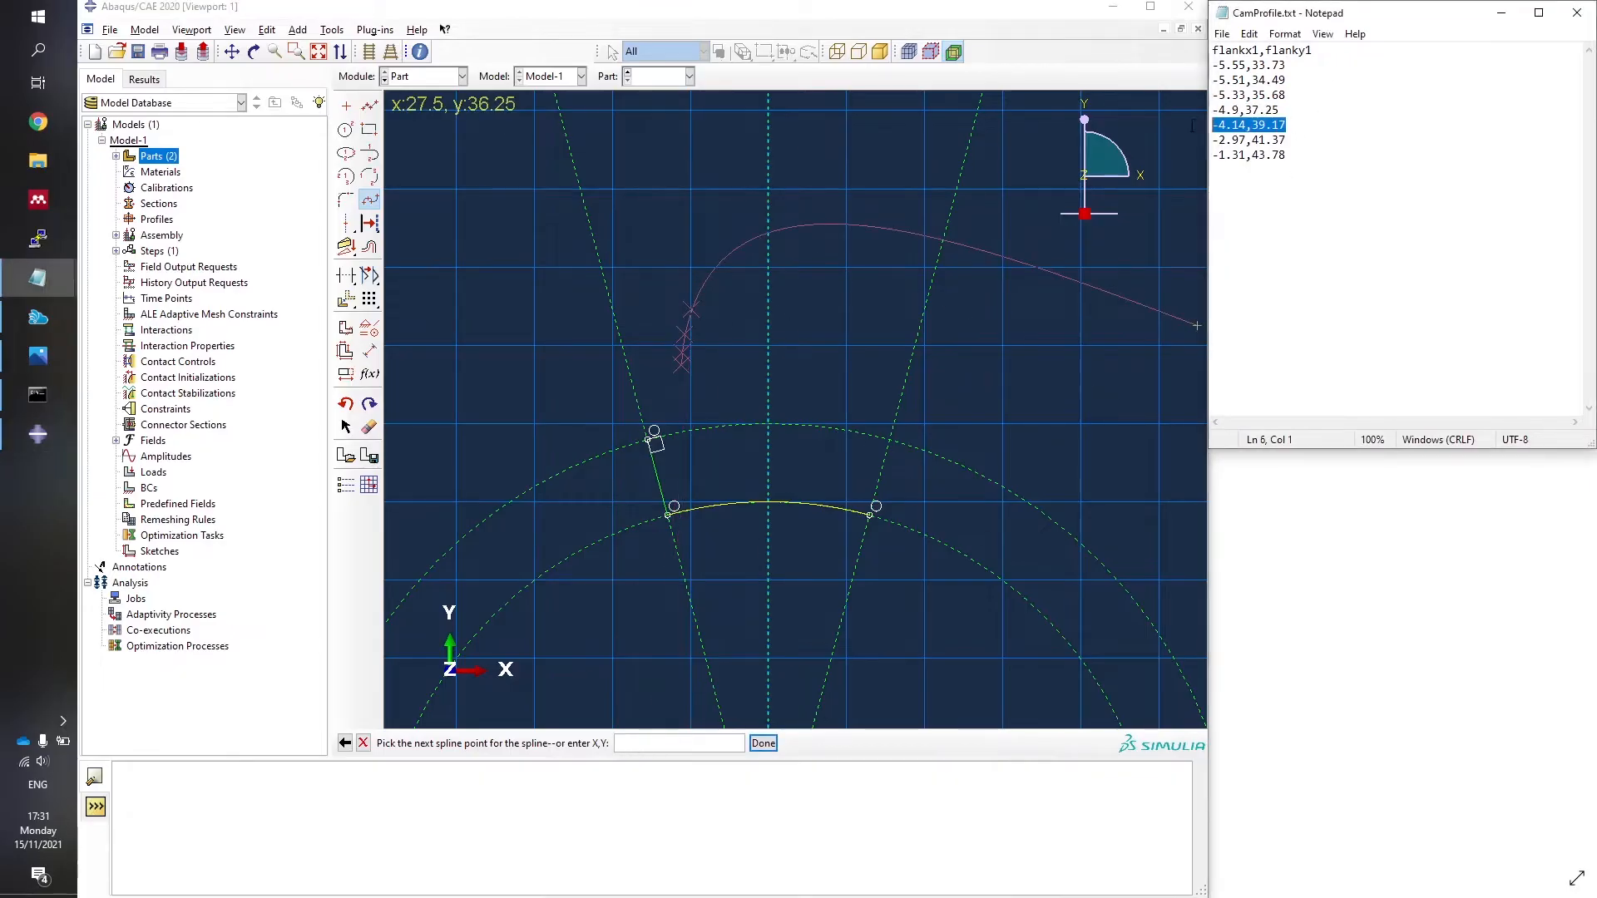
{"action": "left_click", "coordinate": [652, 748]}
{"action": "key", "text": "ctrl+v"}
{"action": "key", "text": "Return"}
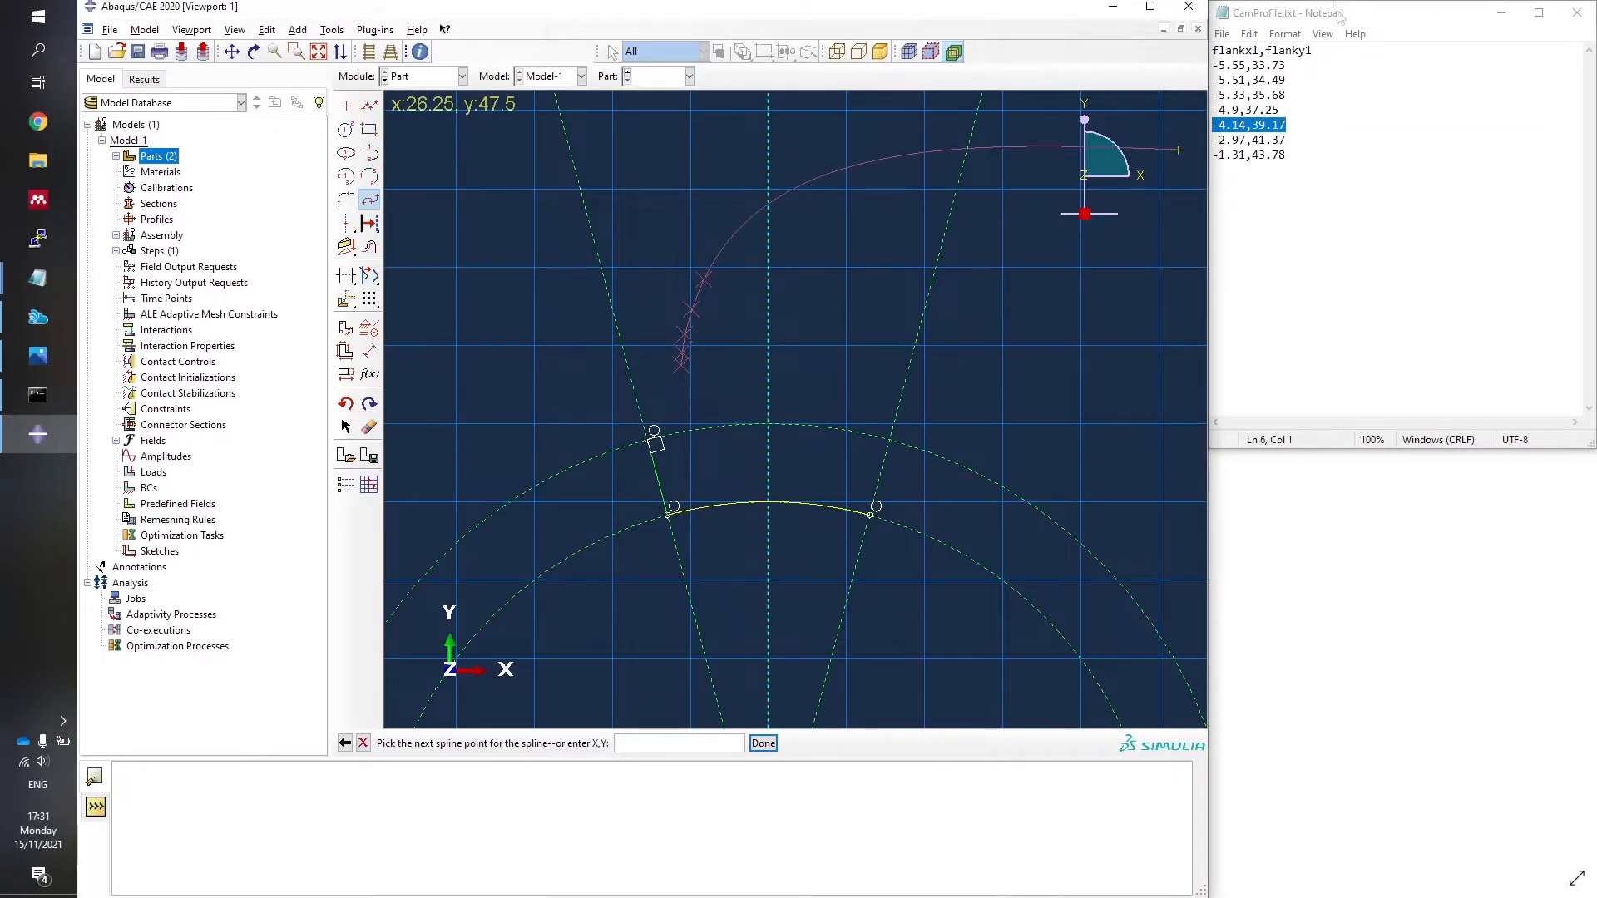
Copy the pair -2.97,41.37 from CamProfile.txt and add it as the next spline point.
{"action": "left_click_drag", "start_coordinate": [1297, 142], "coordinate": [1212, 140]}
{"action": "key", "text": "ctrl+c"}
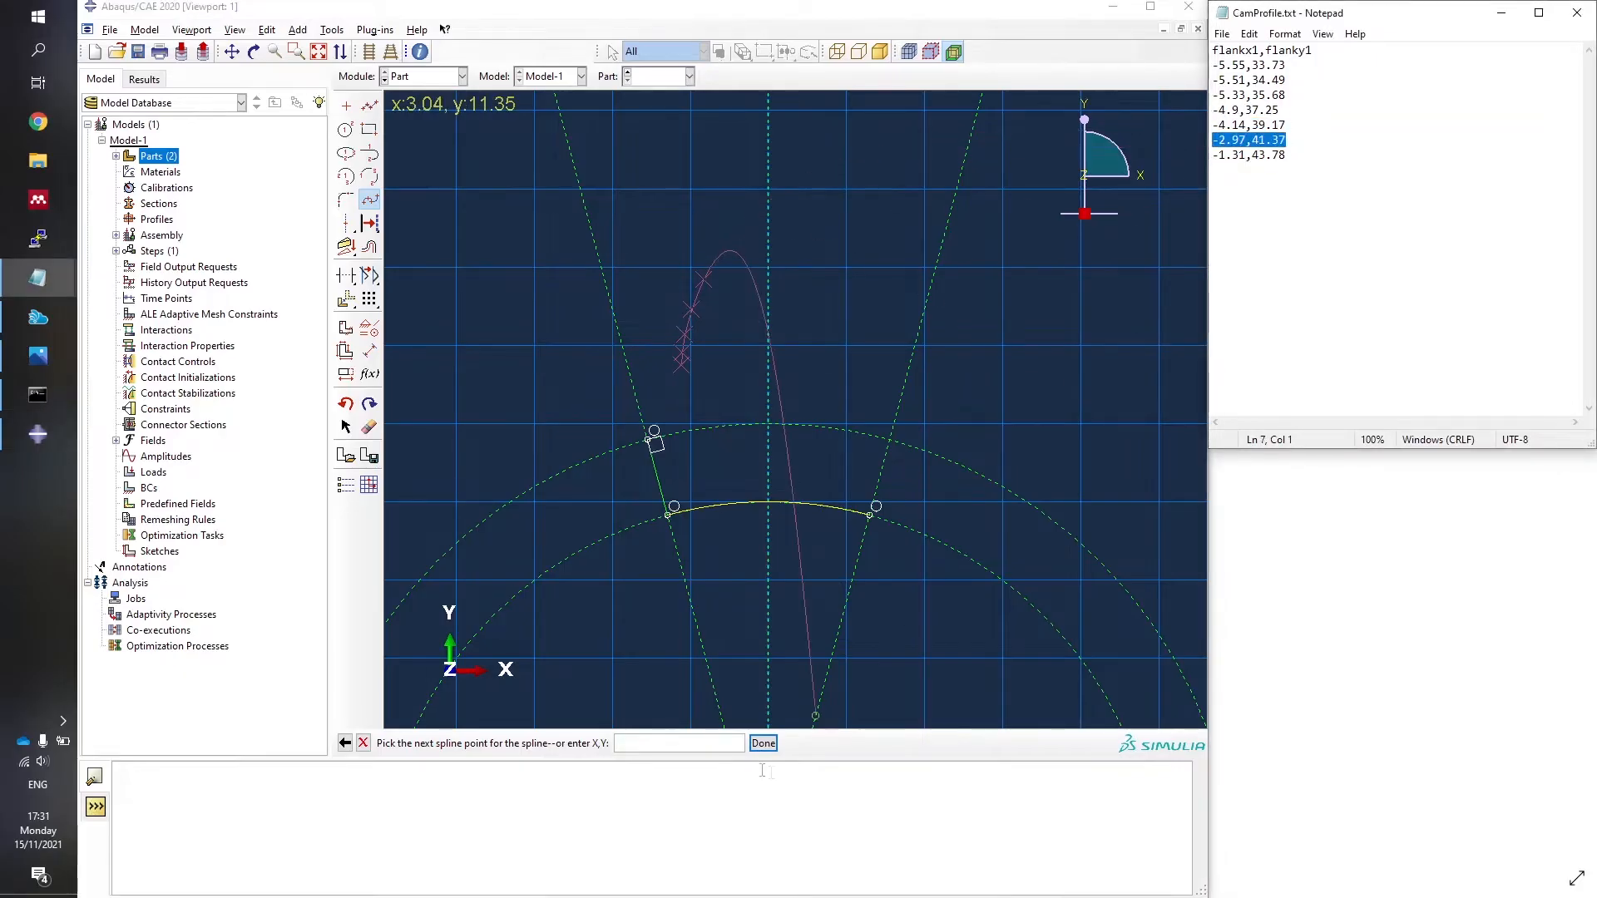
{"action": "left_click", "coordinate": [732, 737]}
{"action": "key", "text": "ctrl+v"}
{"action": "key", "text": "Return"}
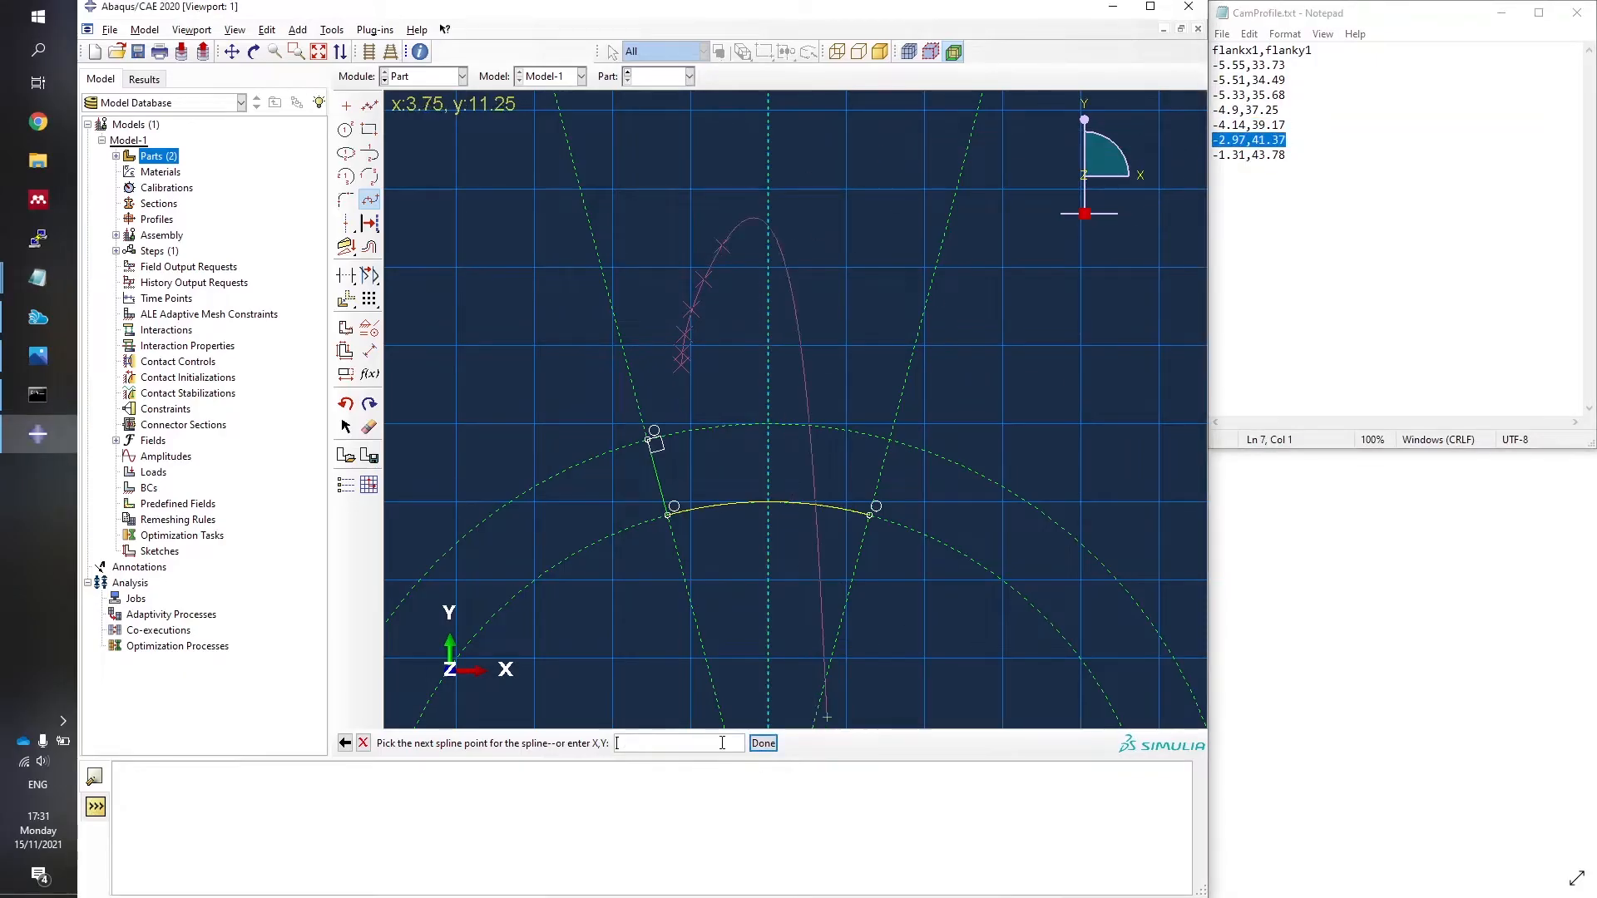
Add the last spline point at -1.31,43.78 from CamProfile.txt and finish the flank spline.
{"action": "left_click_drag", "start_coordinate": [1289, 155], "coordinate": [1208, 158]}
{"action": "key", "text": "ctrl+c"}
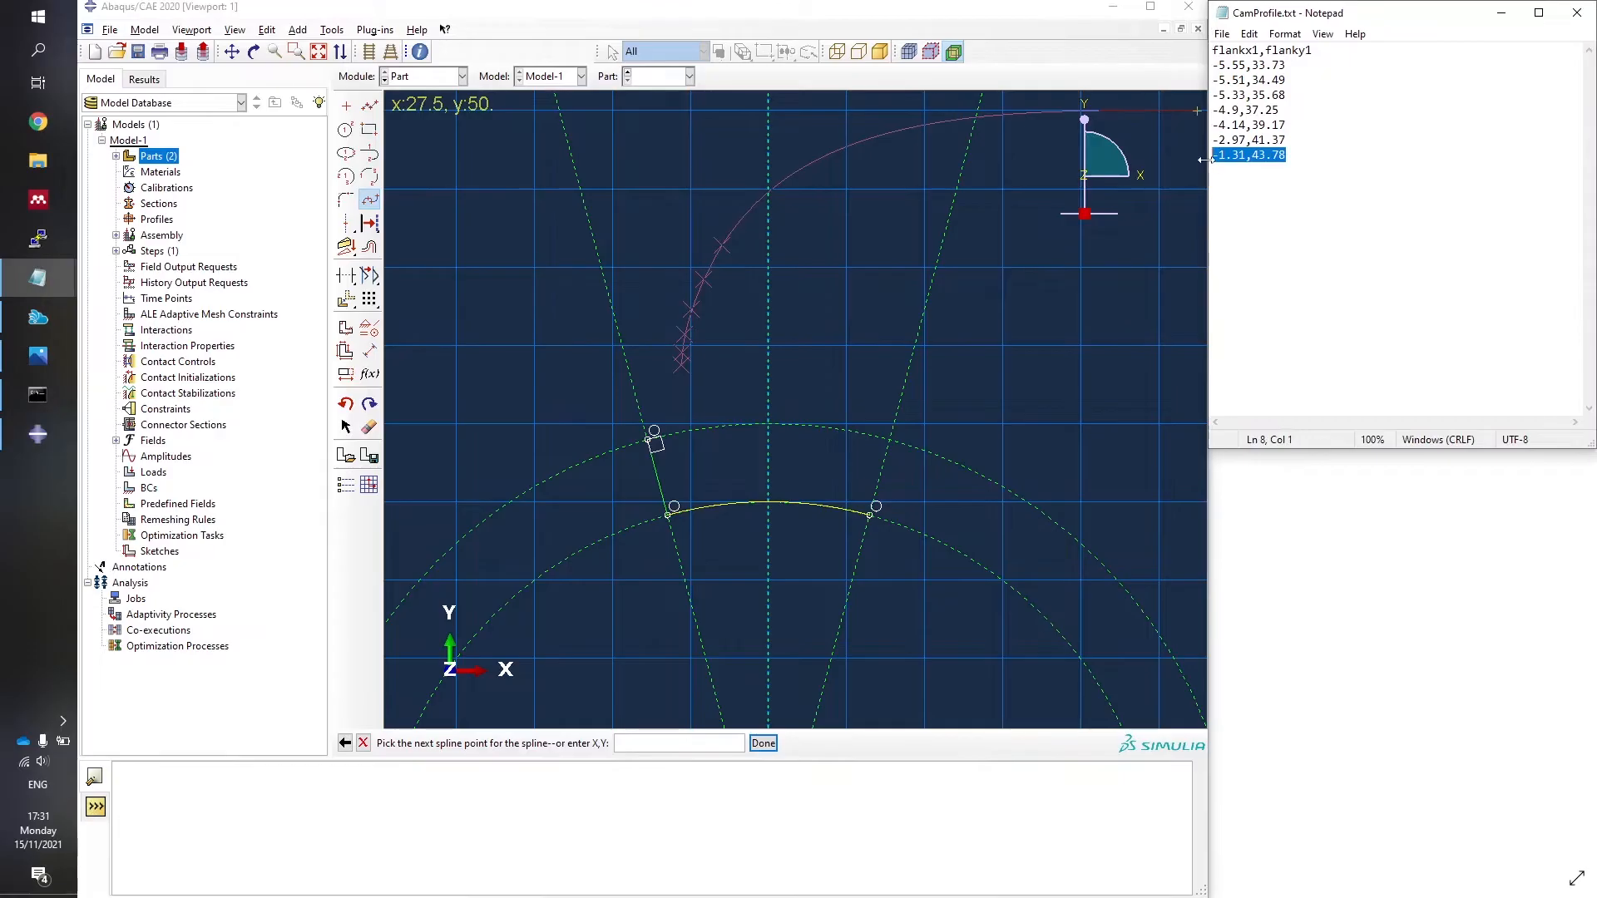
{"action": "left_click", "coordinate": [663, 748]}
{"action": "key", "text": "ctrl+v"}
{"action": "key", "text": "Return"}
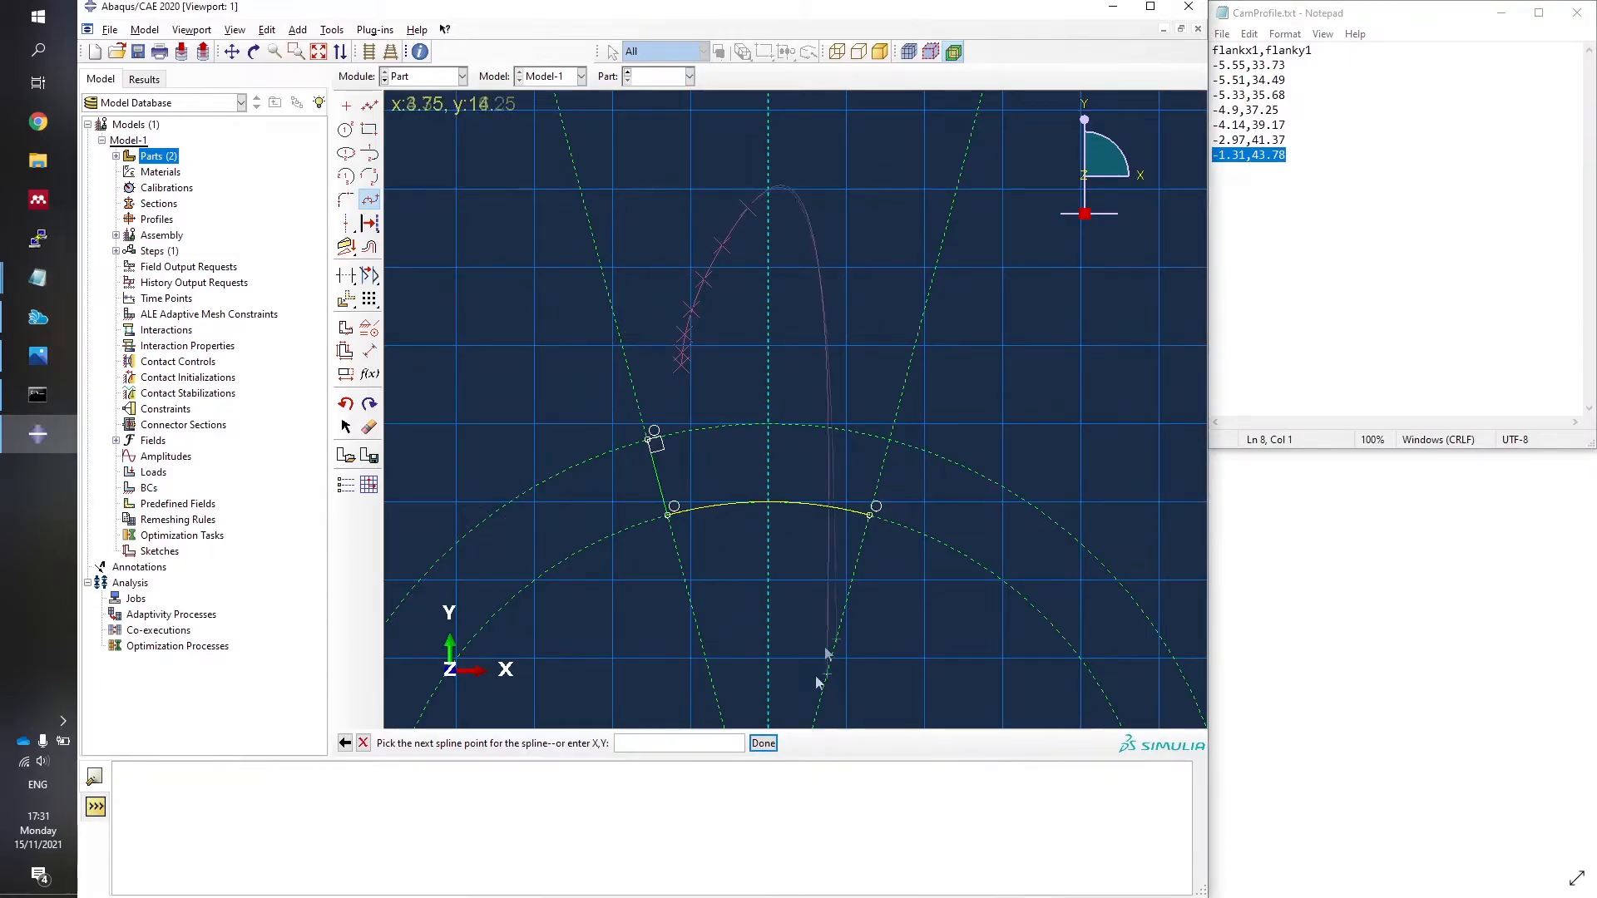
{"action": "left_click", "coordinate": [762, 744]}
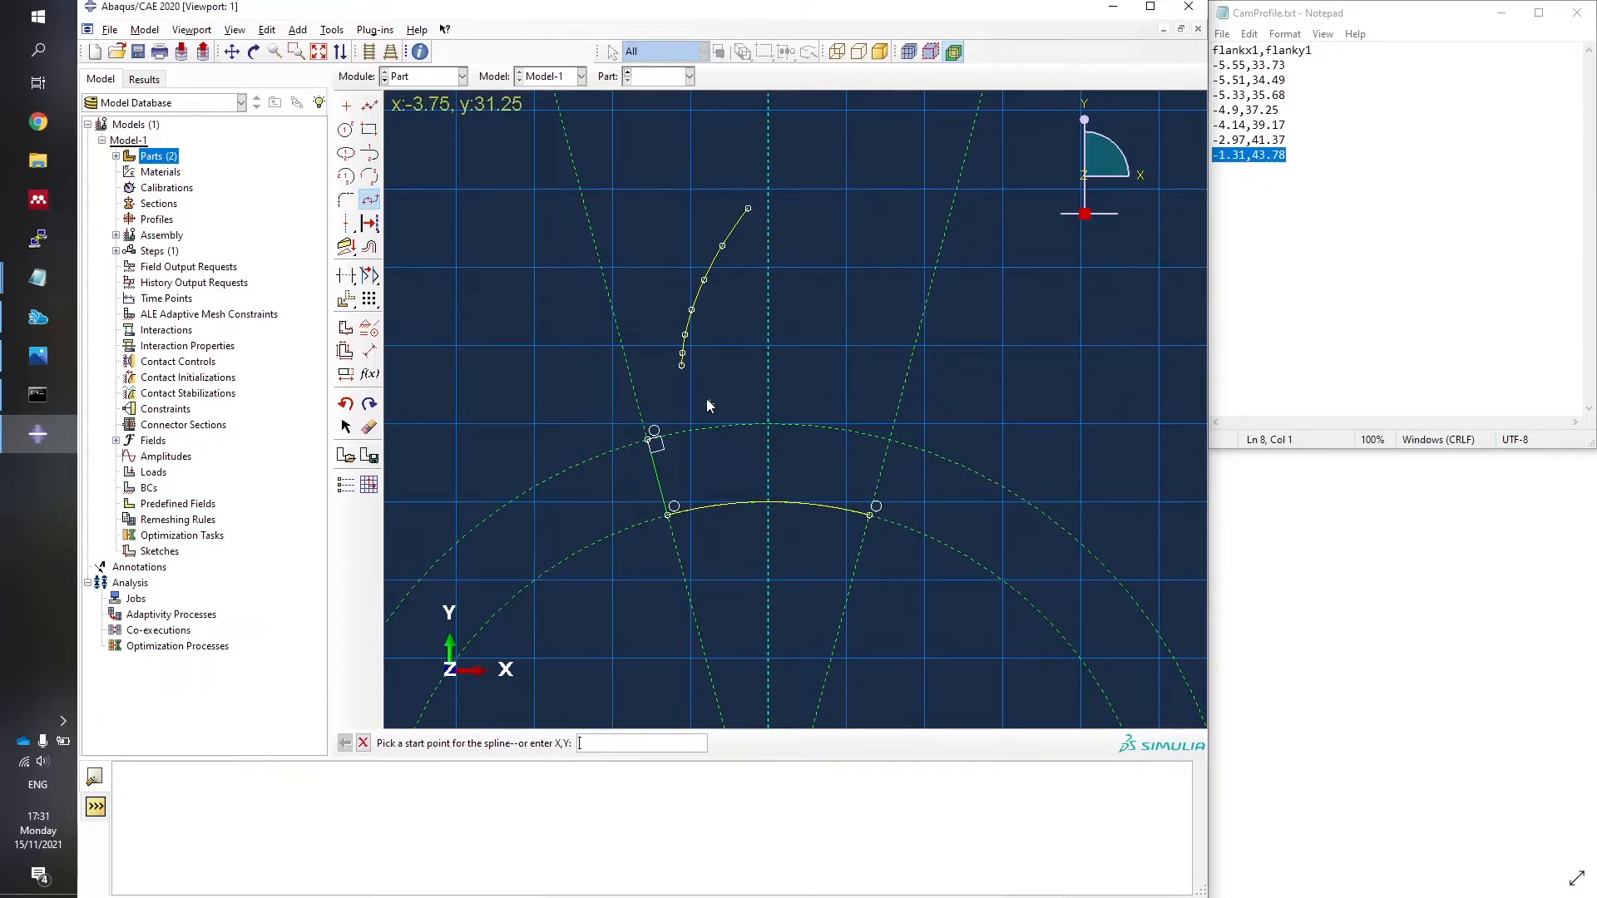
Maximize Abaqus/CAE and draw a short origin-centred arc along the outer circle, from the side line's upper end to about -6.52,29.28.
{"action": "left_click", "coordinate": [1151, 7]}
{"action": "scroll", "coordinate": [817, 405], "scroll_direction": "up", "scroll_amount": 5}
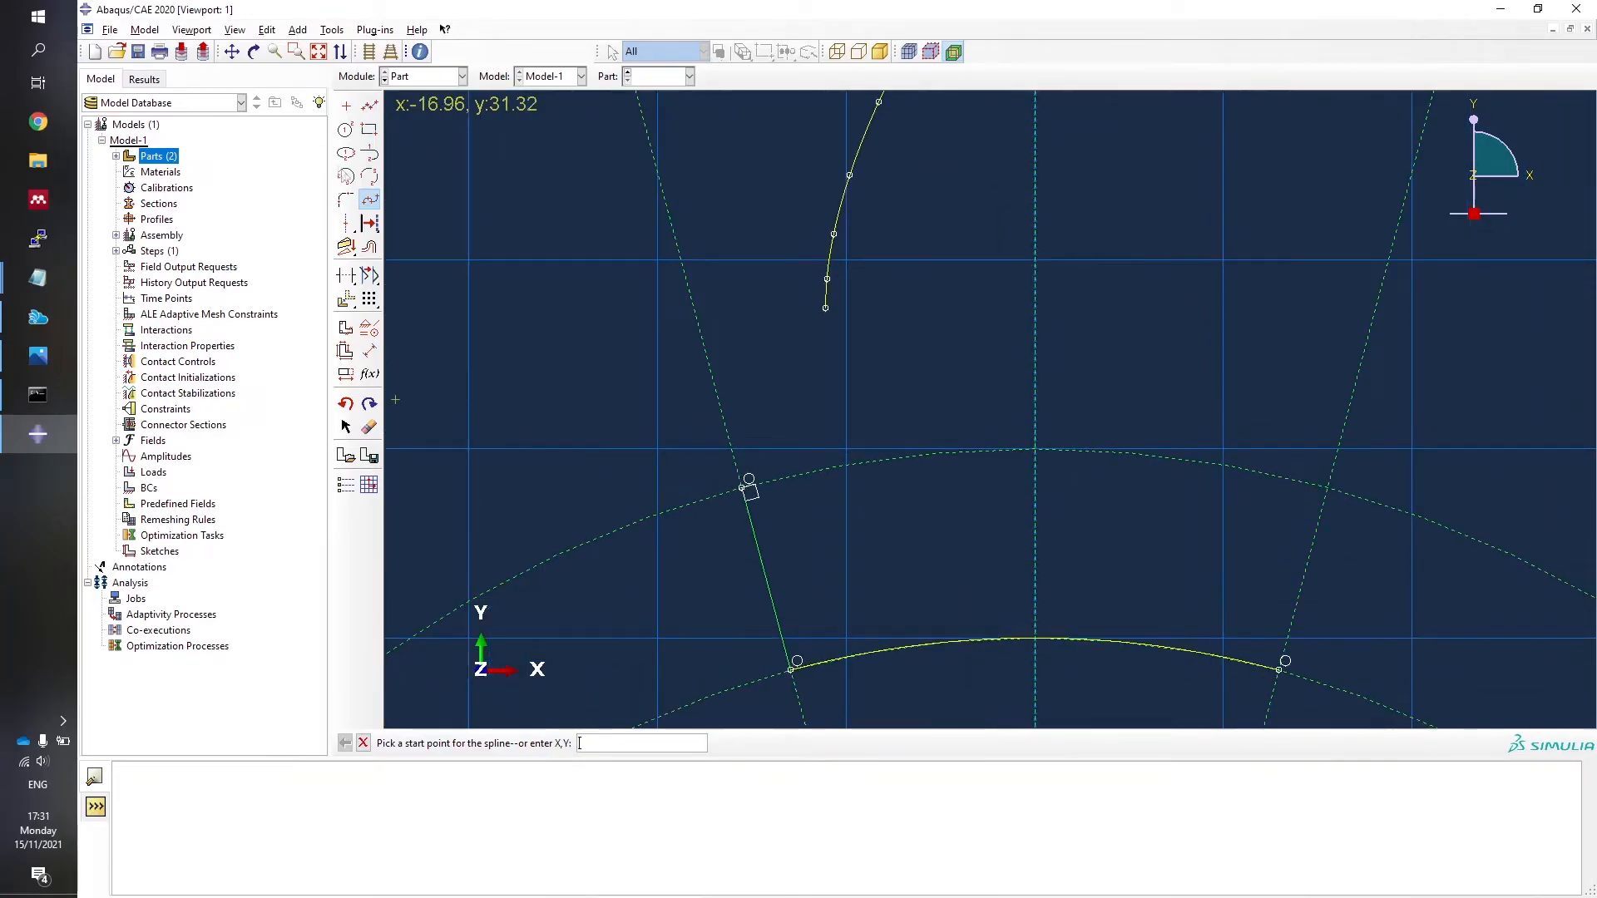
{"action": "left_click", "coordinate": [346, 177]}
{"action": "scroll", "coordinate": [649, 191], "scroll_direction": "down", "scroll_amount": 5}
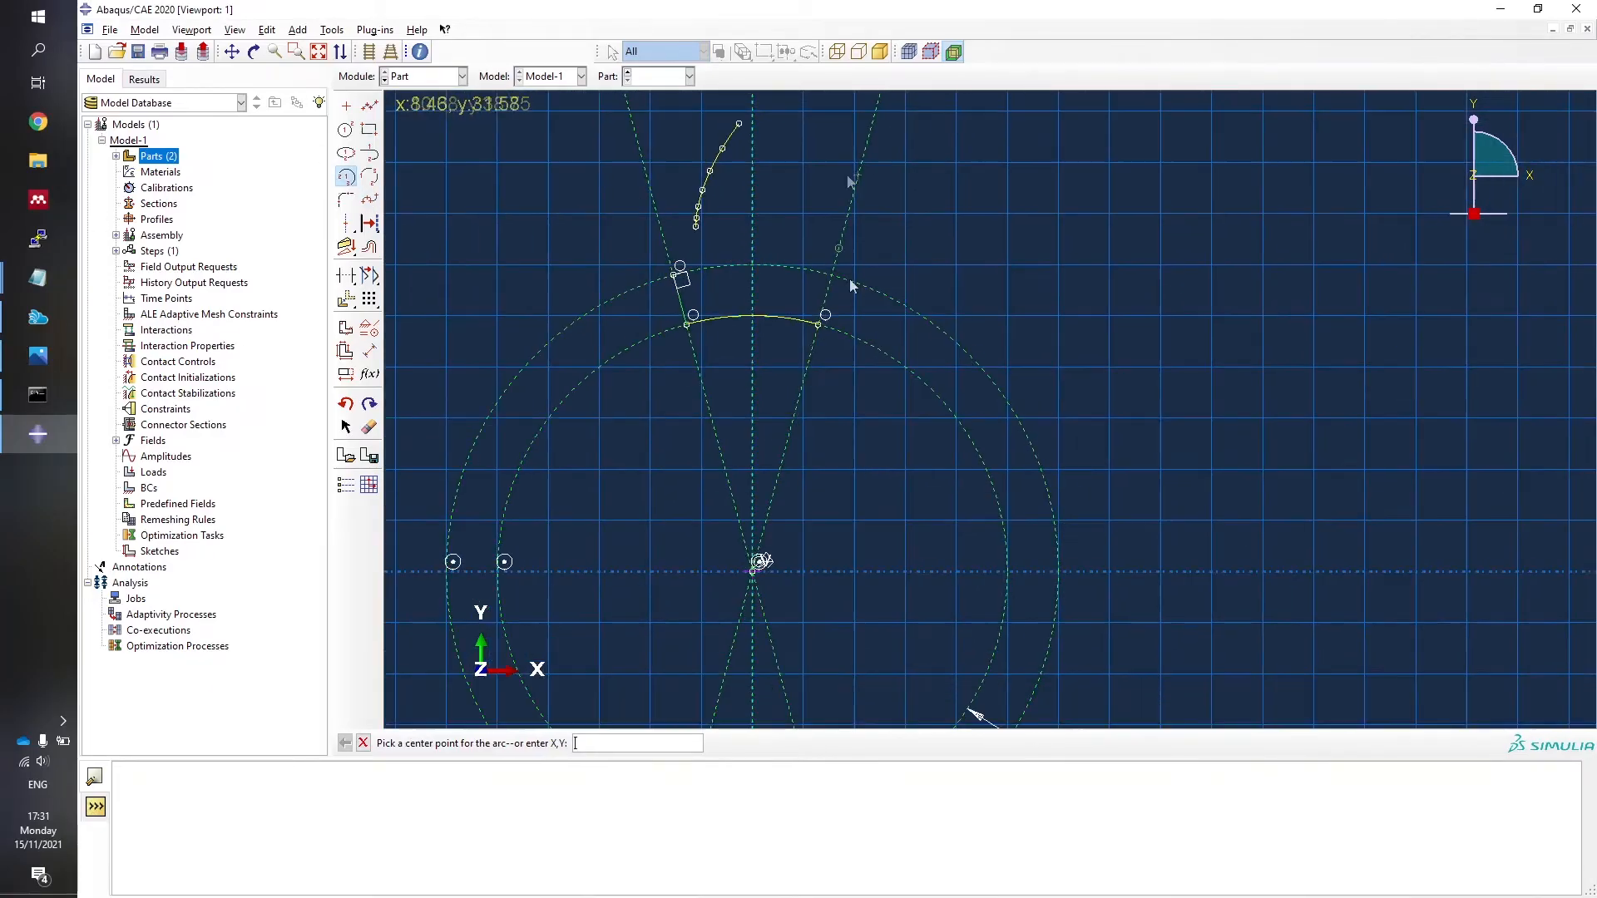
{"action": "left_click", "coordinate": [753, 570]}
{"action": "scroll", "coordinate": [680, 245], "scroll_direction": "up", "scroll_amount": 3}
{"action": "scroll", "coordinate": [679, 260], "scroll_direction": "up", "scroll_amount": 2}
{"action": "left_click", "coordinate": [663, 317]}
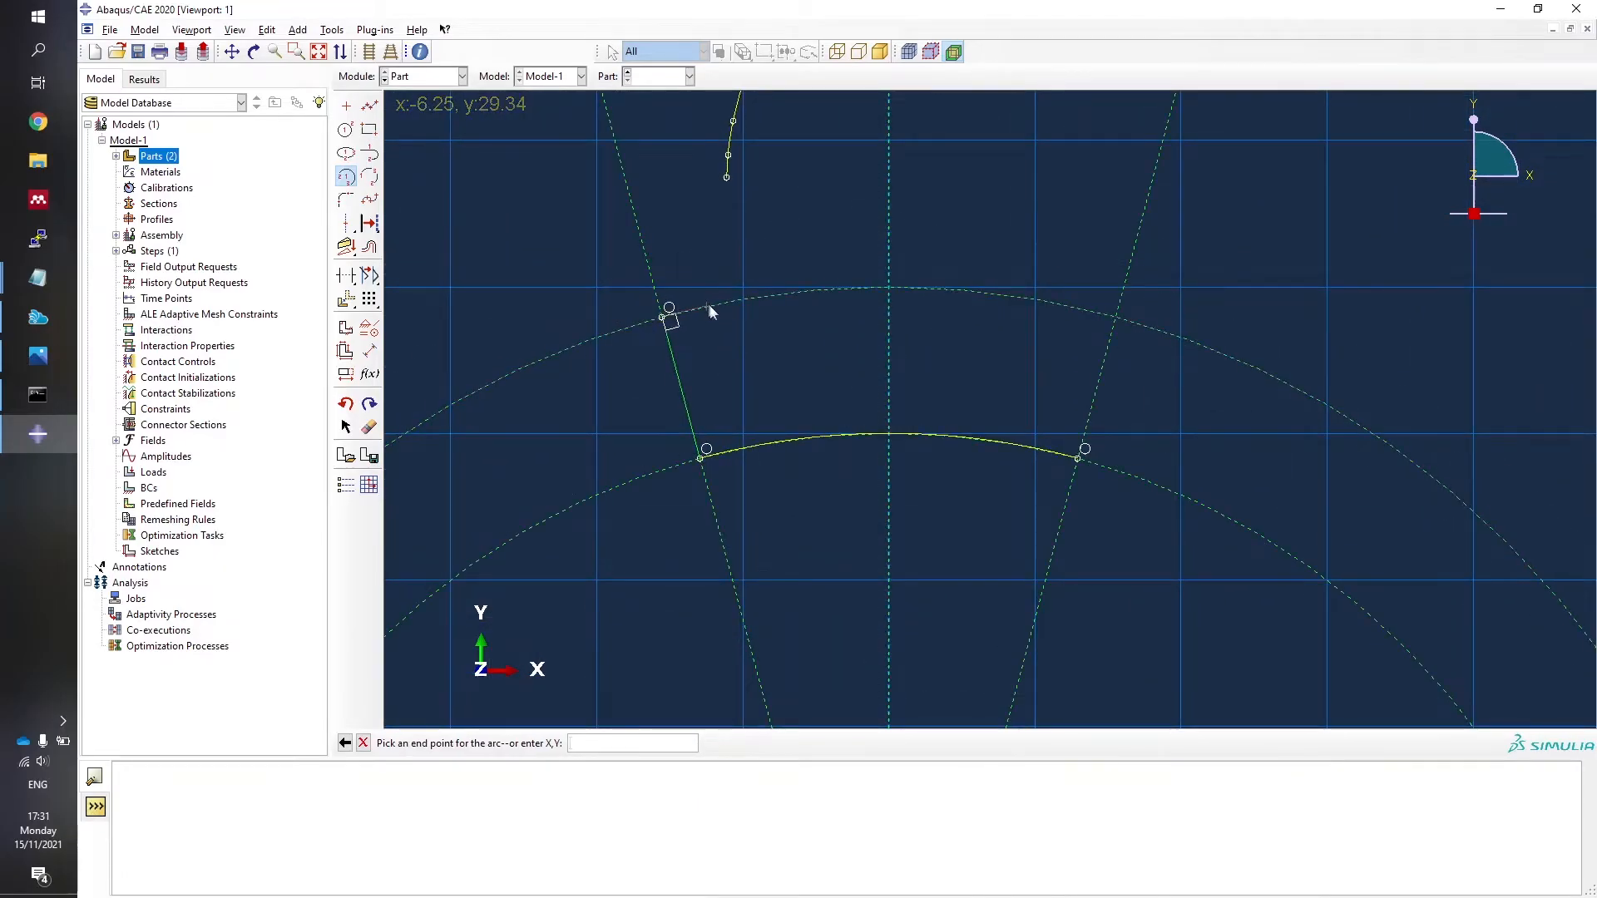
{"action": "scroll", "coordinate": [707, 310], "scroll_direction": "up", "scroll_amount": 2}
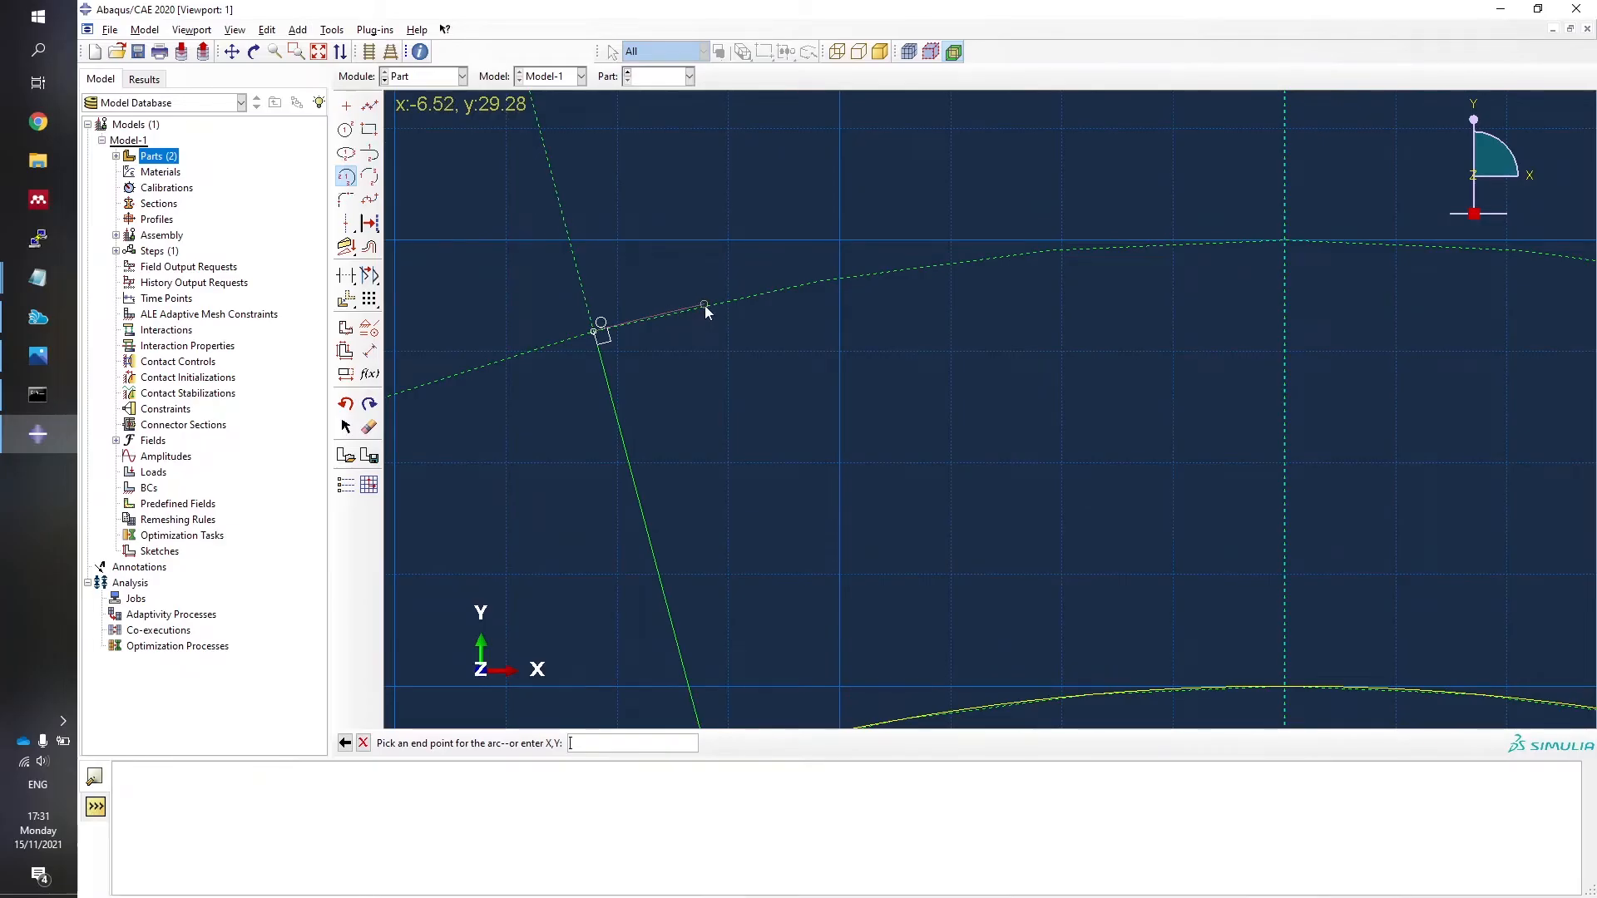
{"action": "left_click", "coordinate": [705, 306]}
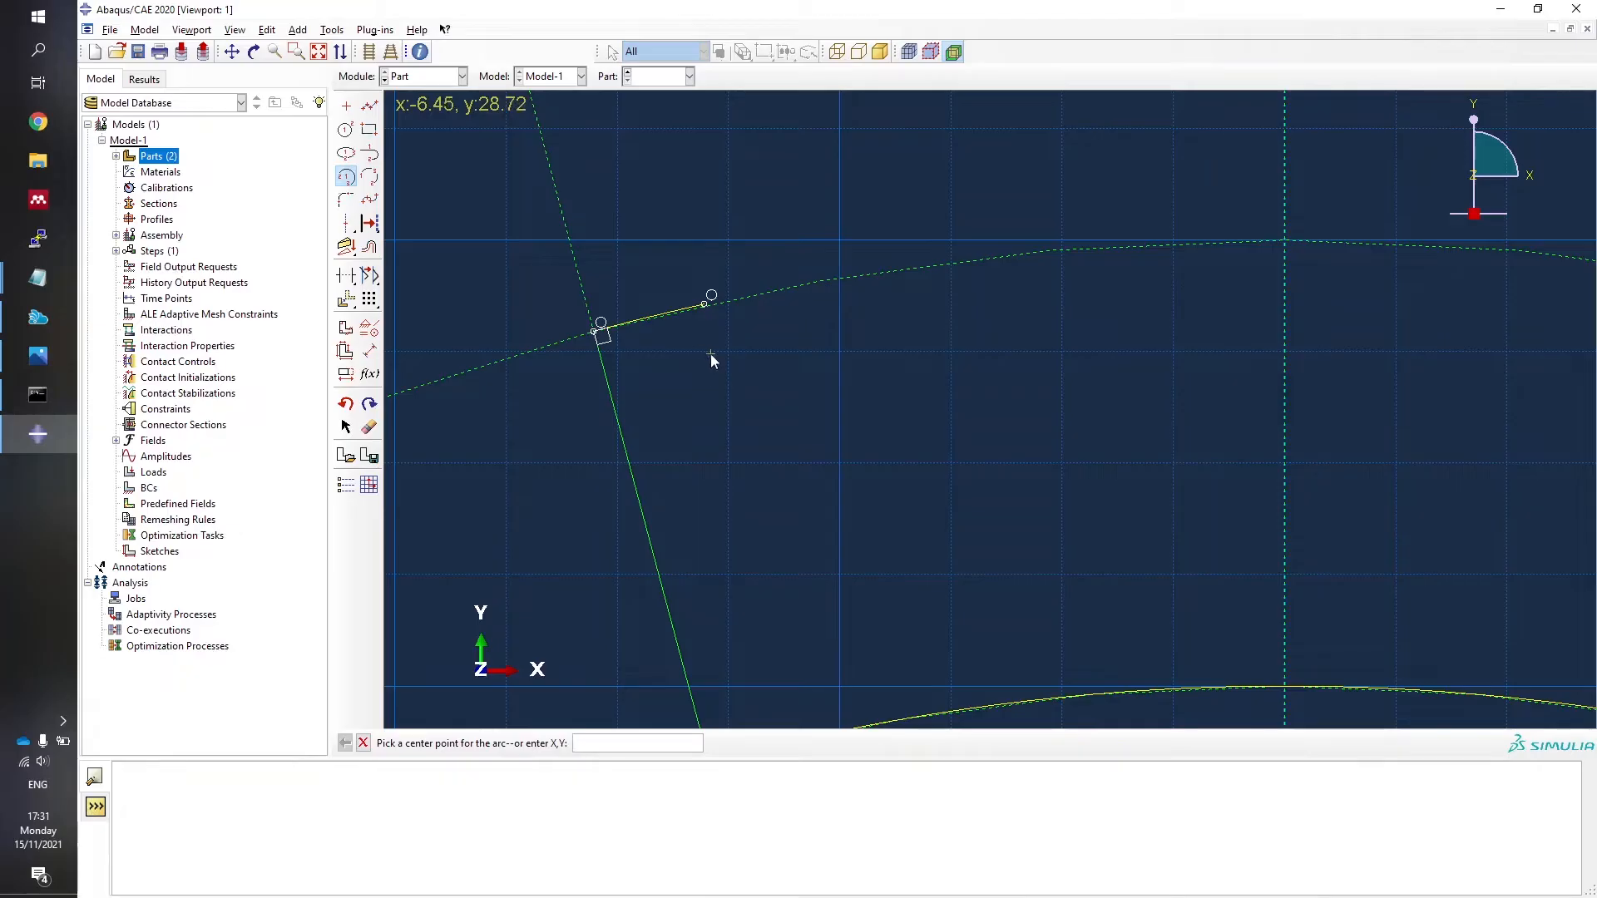
{"action": "left_click", "coordinate": [691, 386]}
Draw a nearly vertical straight line from the spline's lower end down toward the outer circle, ending short of it.
{"action": "scroll", "coordinate": [689, 387], "scroll_direction": "down", "scroll_amount": 2}
{"action": "scroll", "coordinate": [688, 388], "scroll_direction": "down", "scroll_amount": 1}
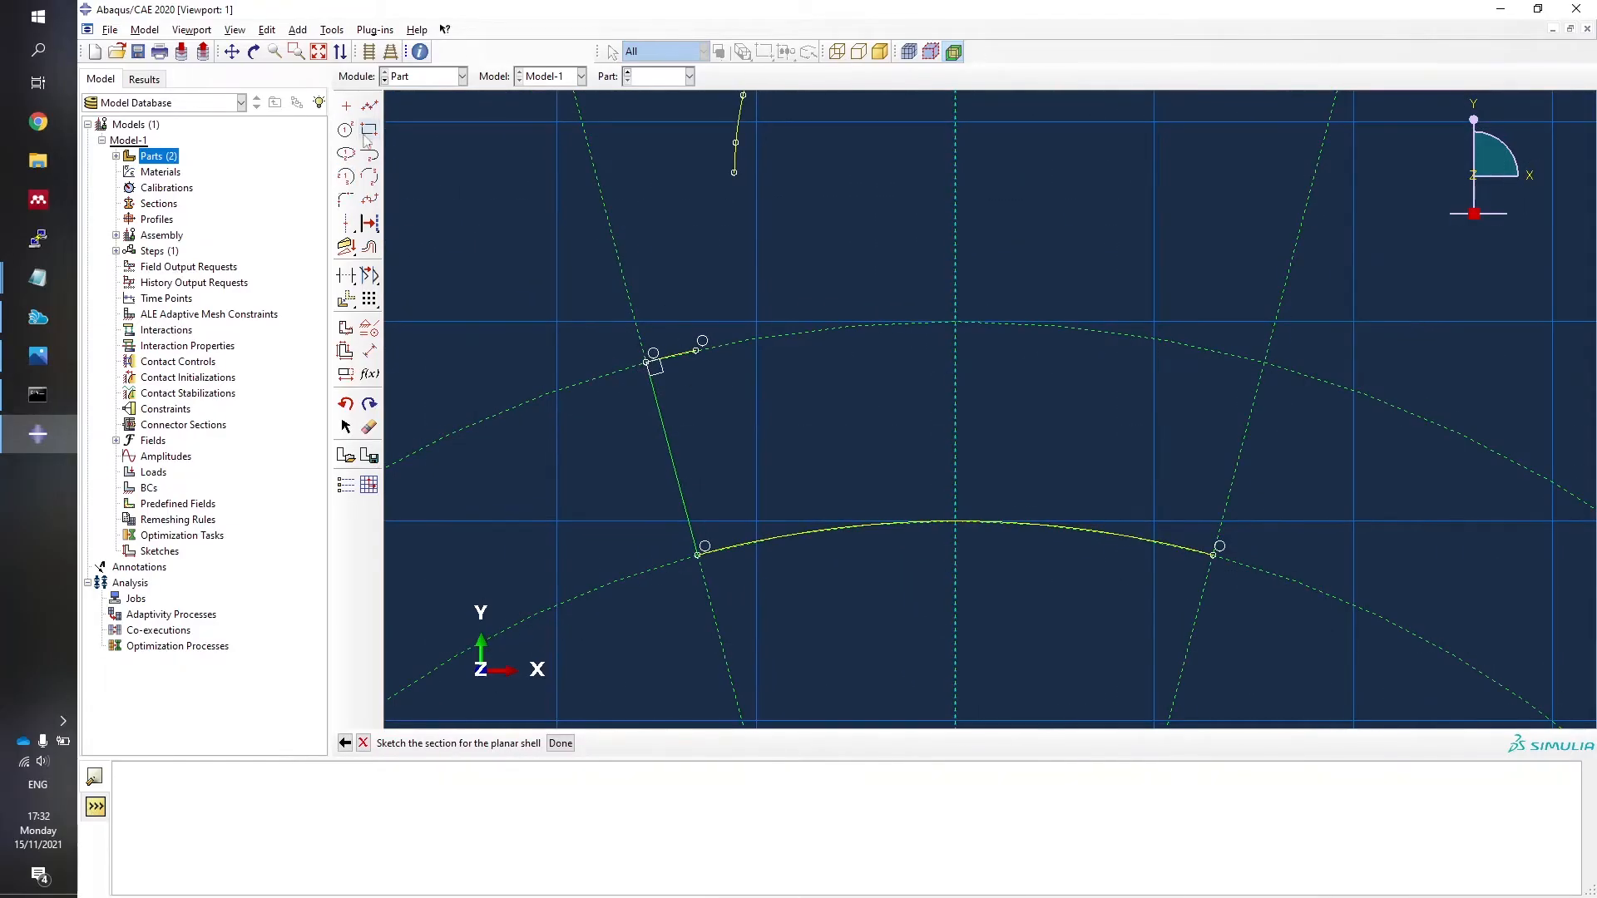
{"action": "left_click", "coordinate": [371, 106]}
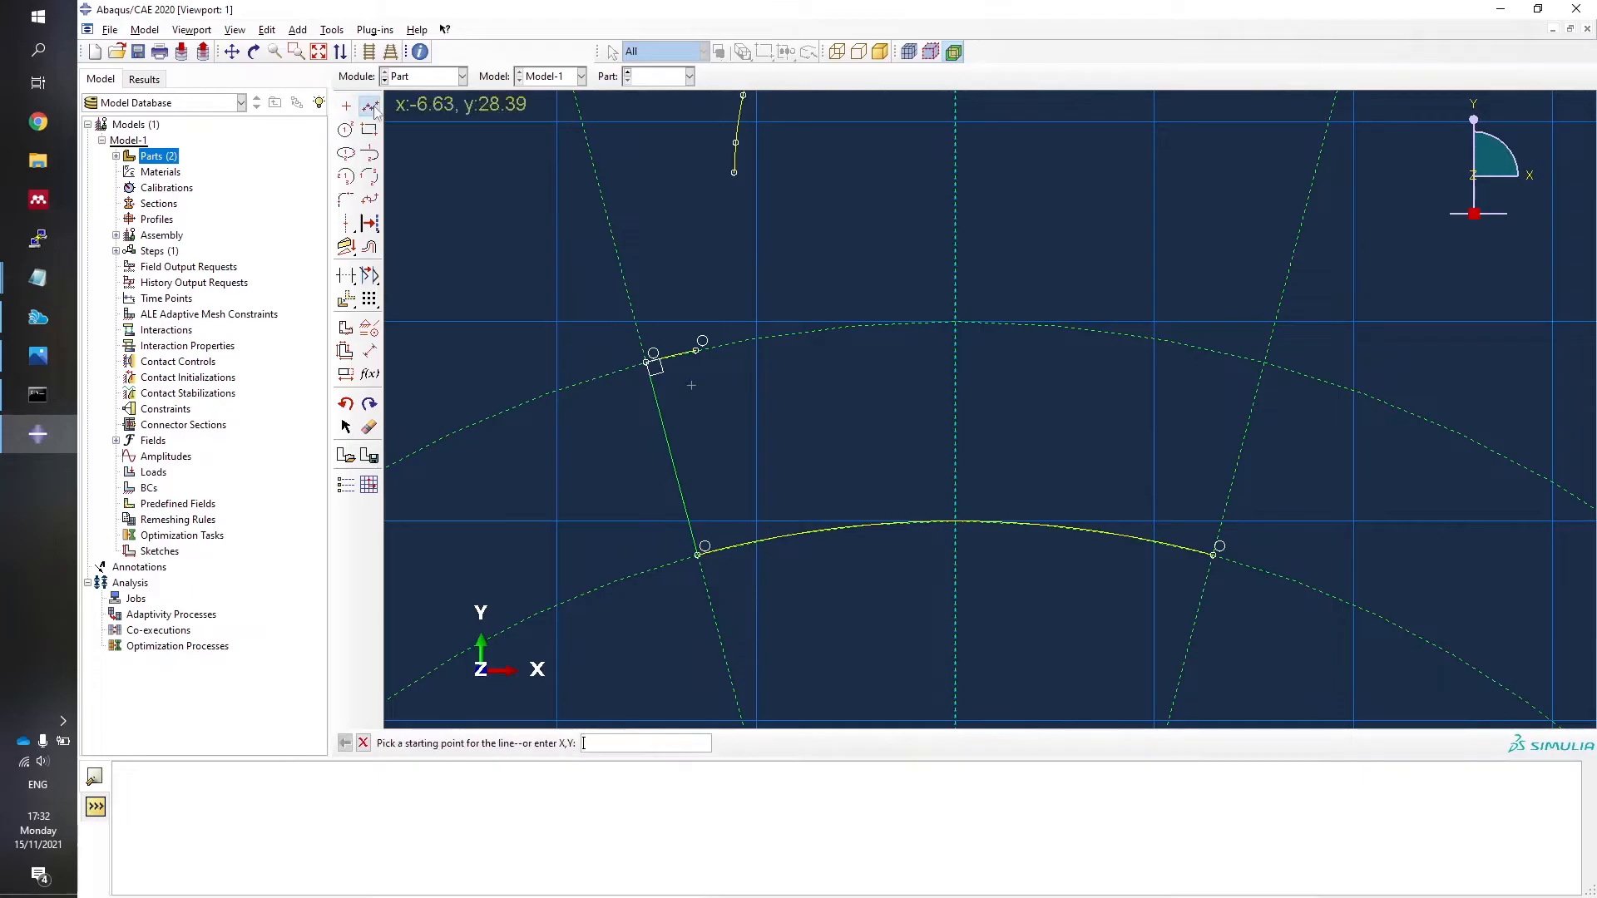
{"action": "left_click", "coordinate": [733, 173]}
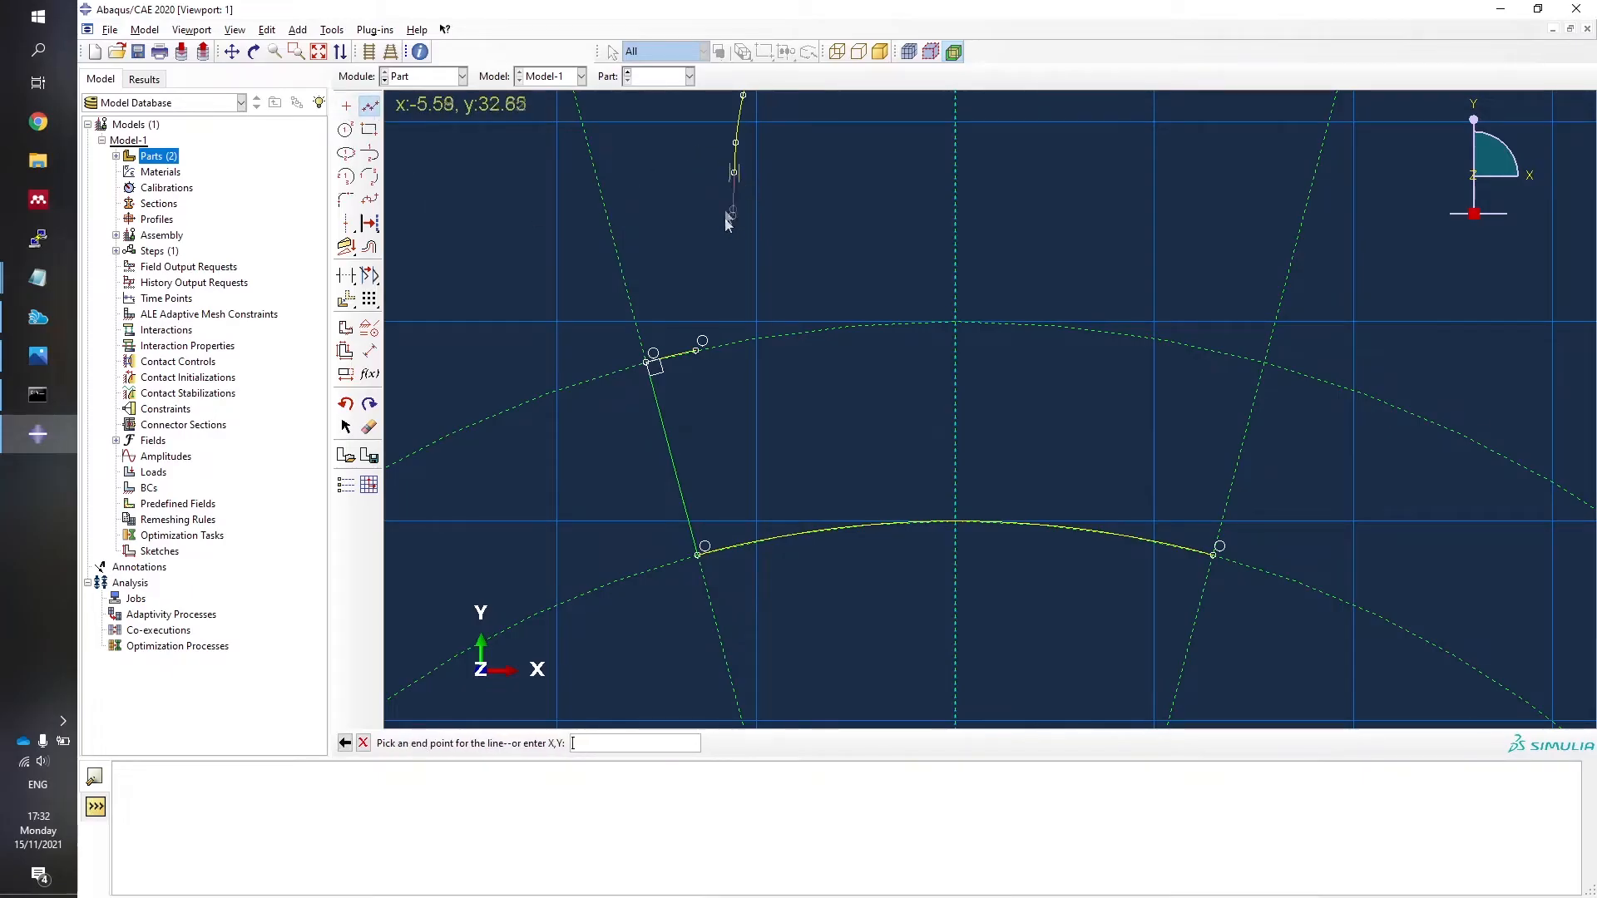
{"action": "left_click", "coordinate": [716, 281]}
{"action": "key", "text": "Escape"}
Draw a tangent arc from the free end of the short outer-circle arc to the lower end of the nearly vertical line.
{"action": "scroll", "coordinate": [761, 296], "scroll_direction": "up", "scroll_amount": 3}
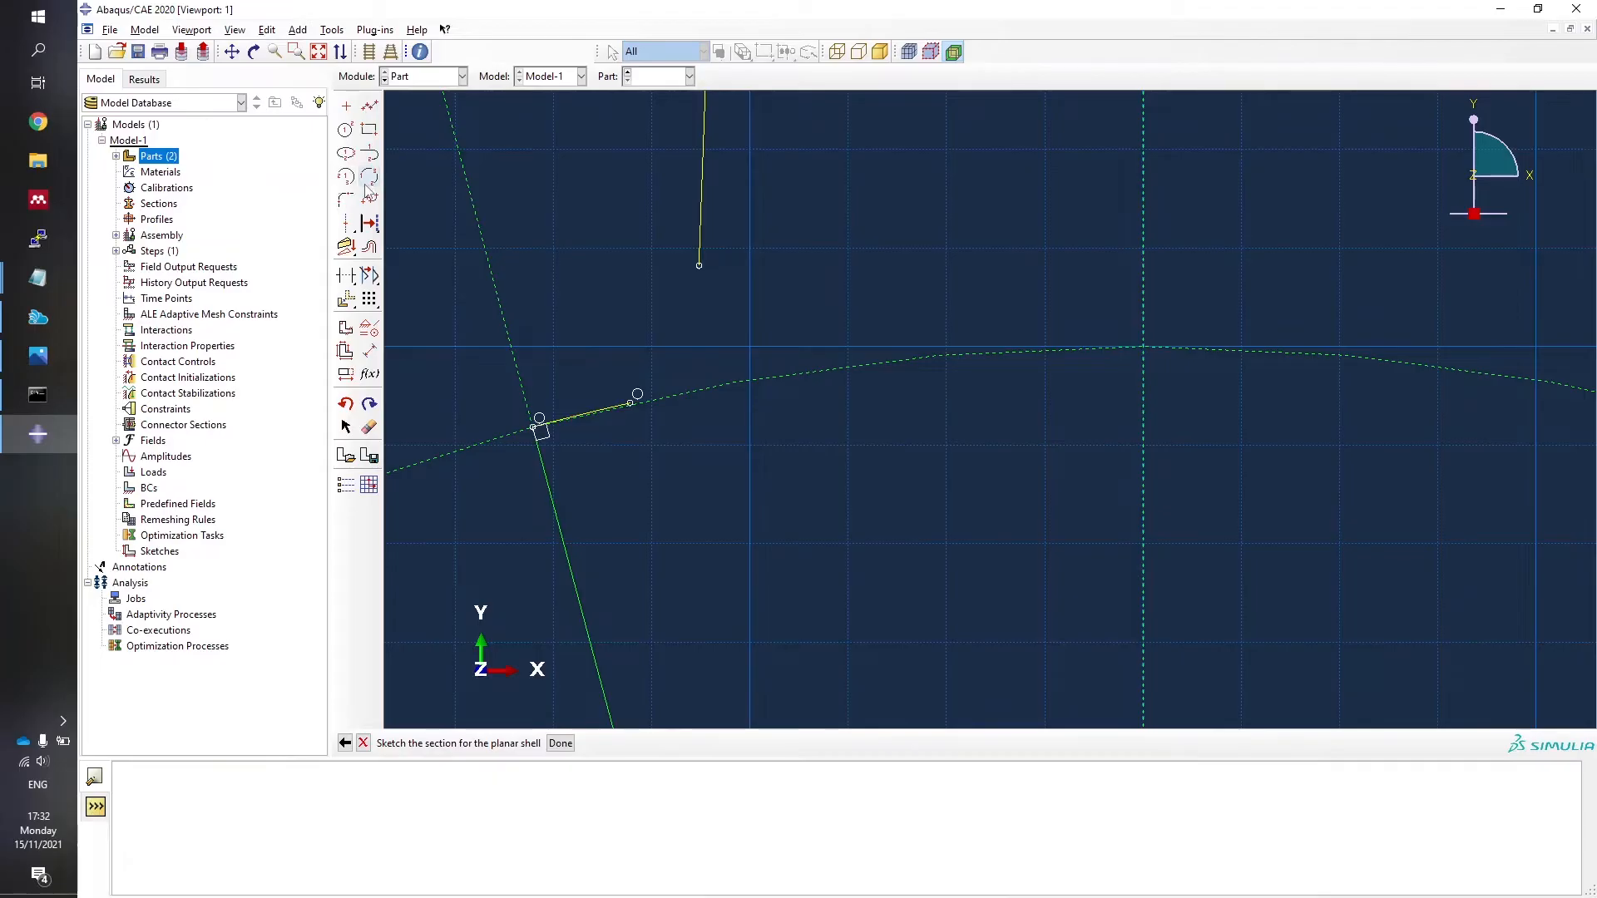
{"action": "left_click", "coordinate": [368, 153]}
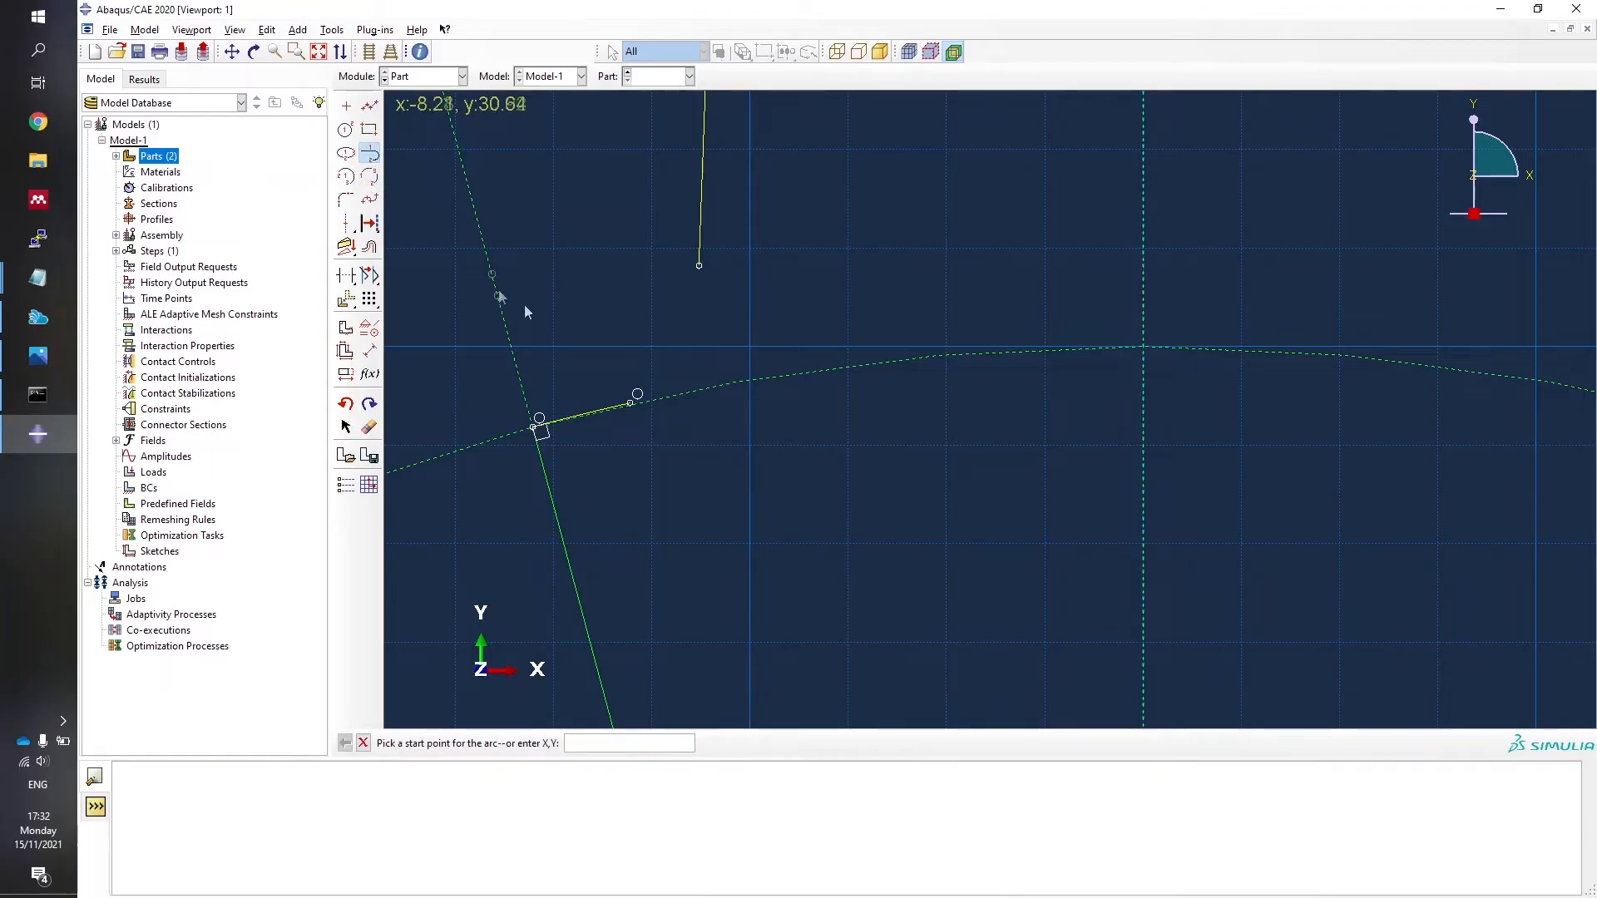
{"action": "left_click", "coordinate": [631, 406]}
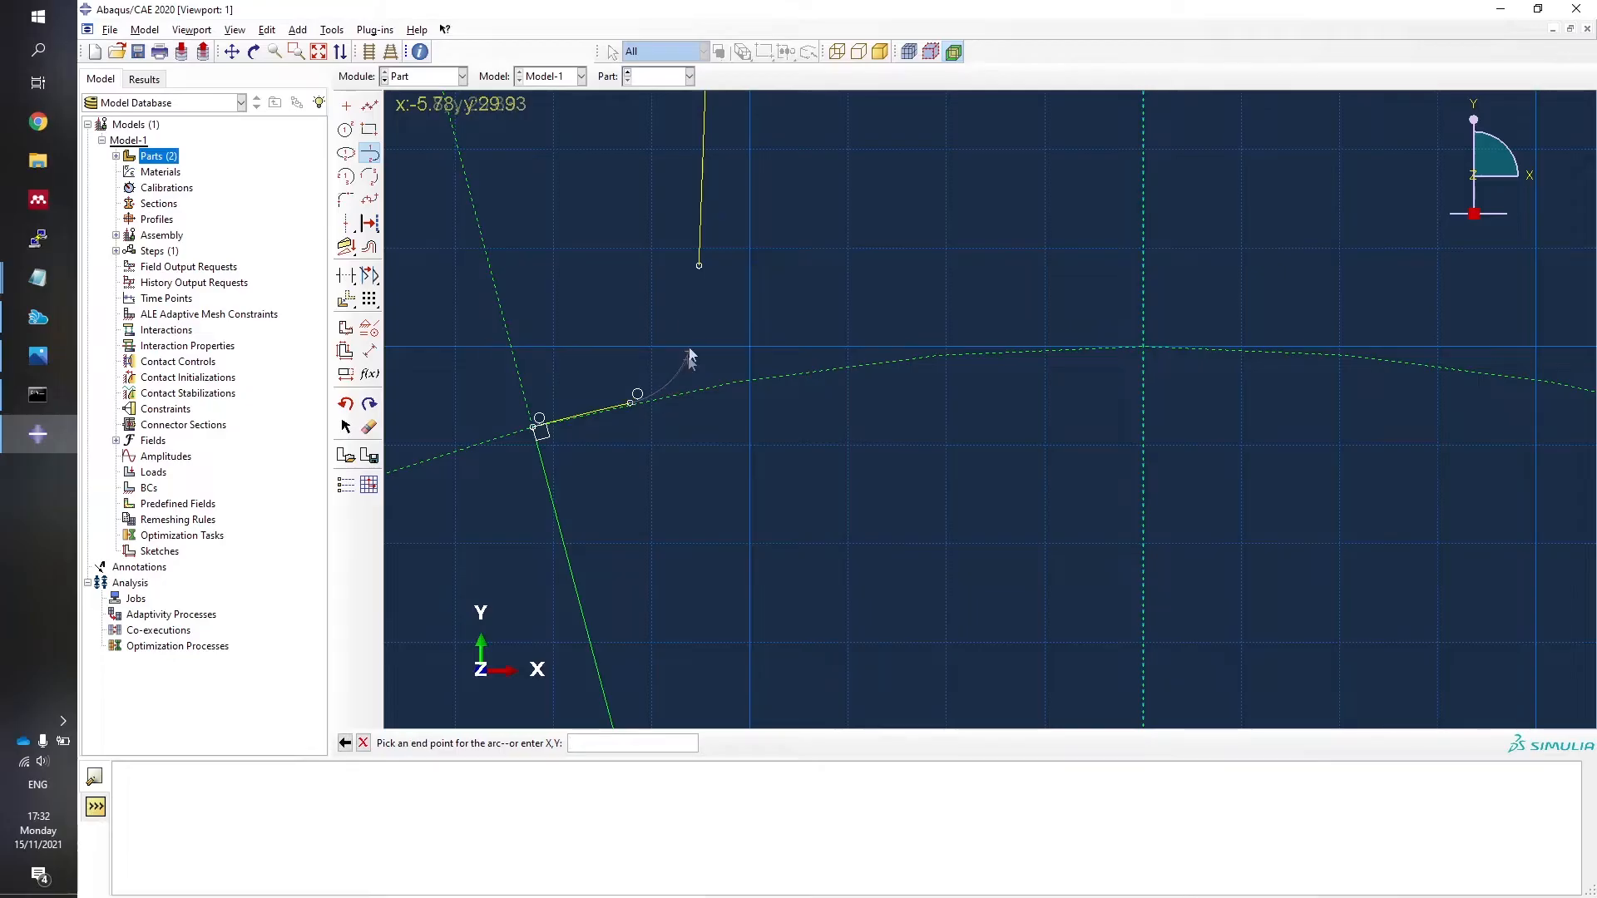
{"action": "left_click", "coordinate": [701, 267]}
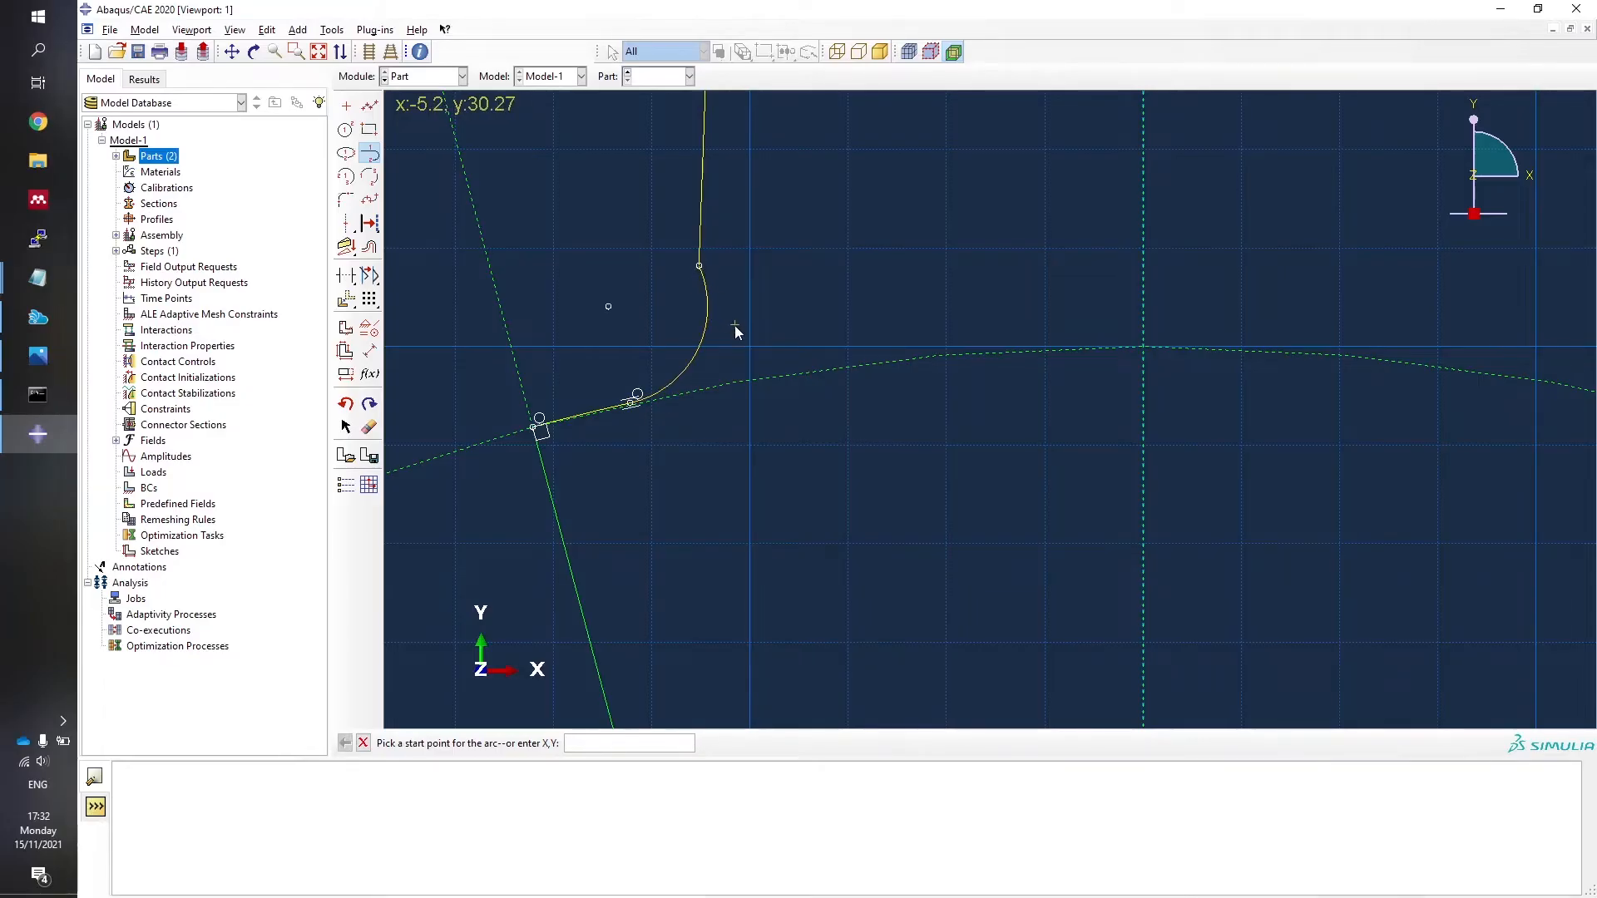
{"action": "key", "text": "Escape"}
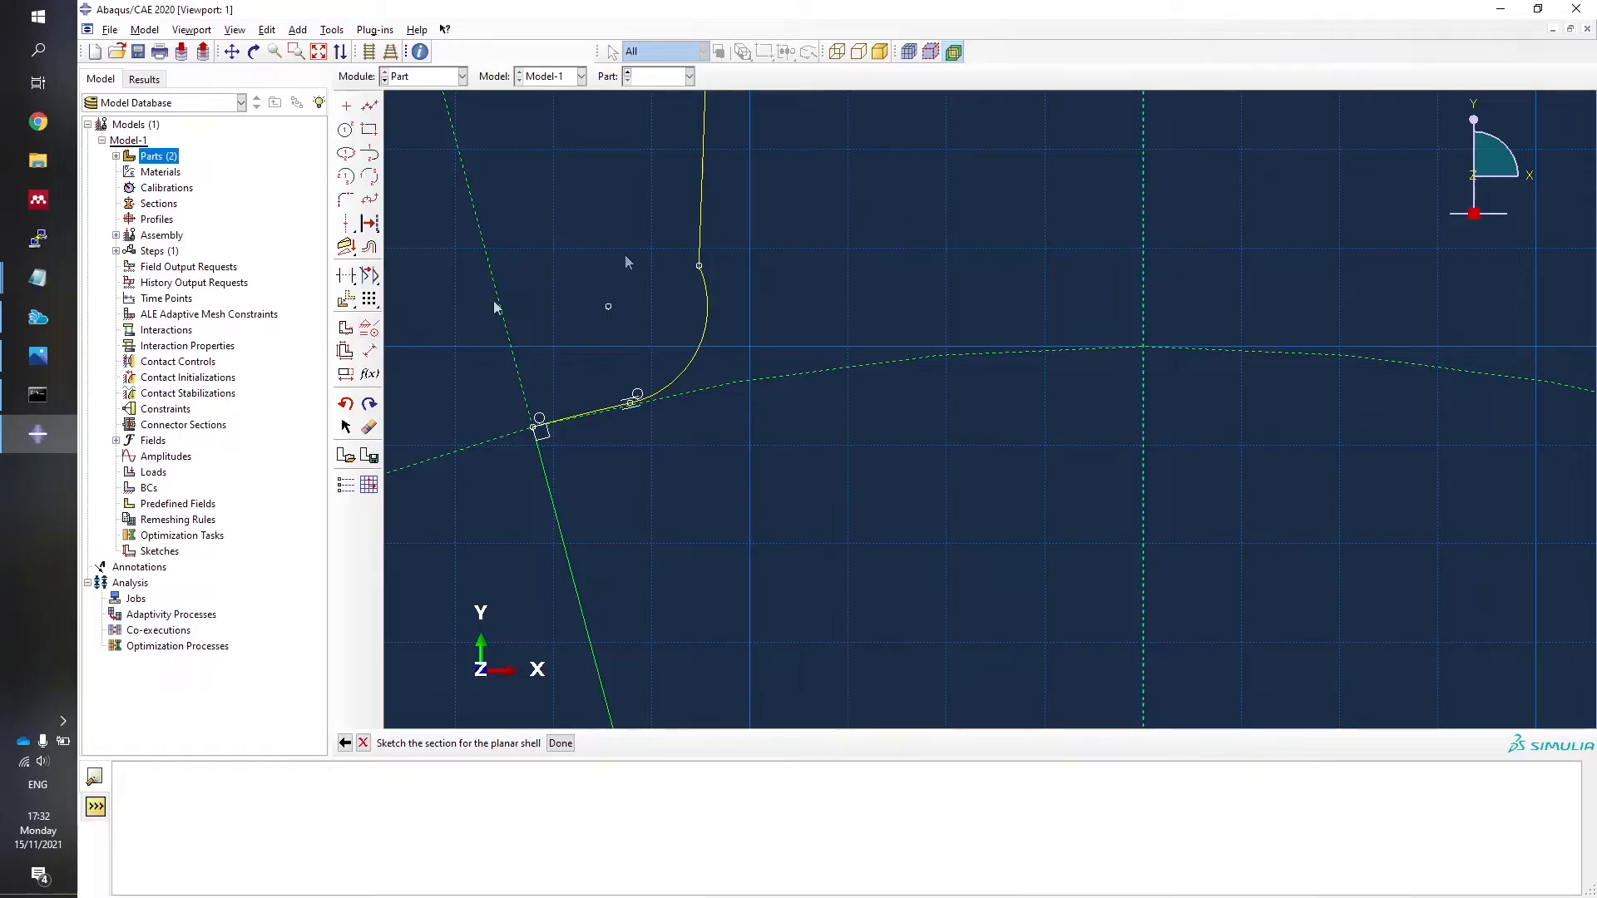
Apply a Fixed constraint to the vertex joining the straight flank line and the root arc, and move the constraint dialog clear of the sketch.
{"action": "left_click", "coordinate": [371, 337]}
{"action": "left_click", "coordinate": [513, 287]}
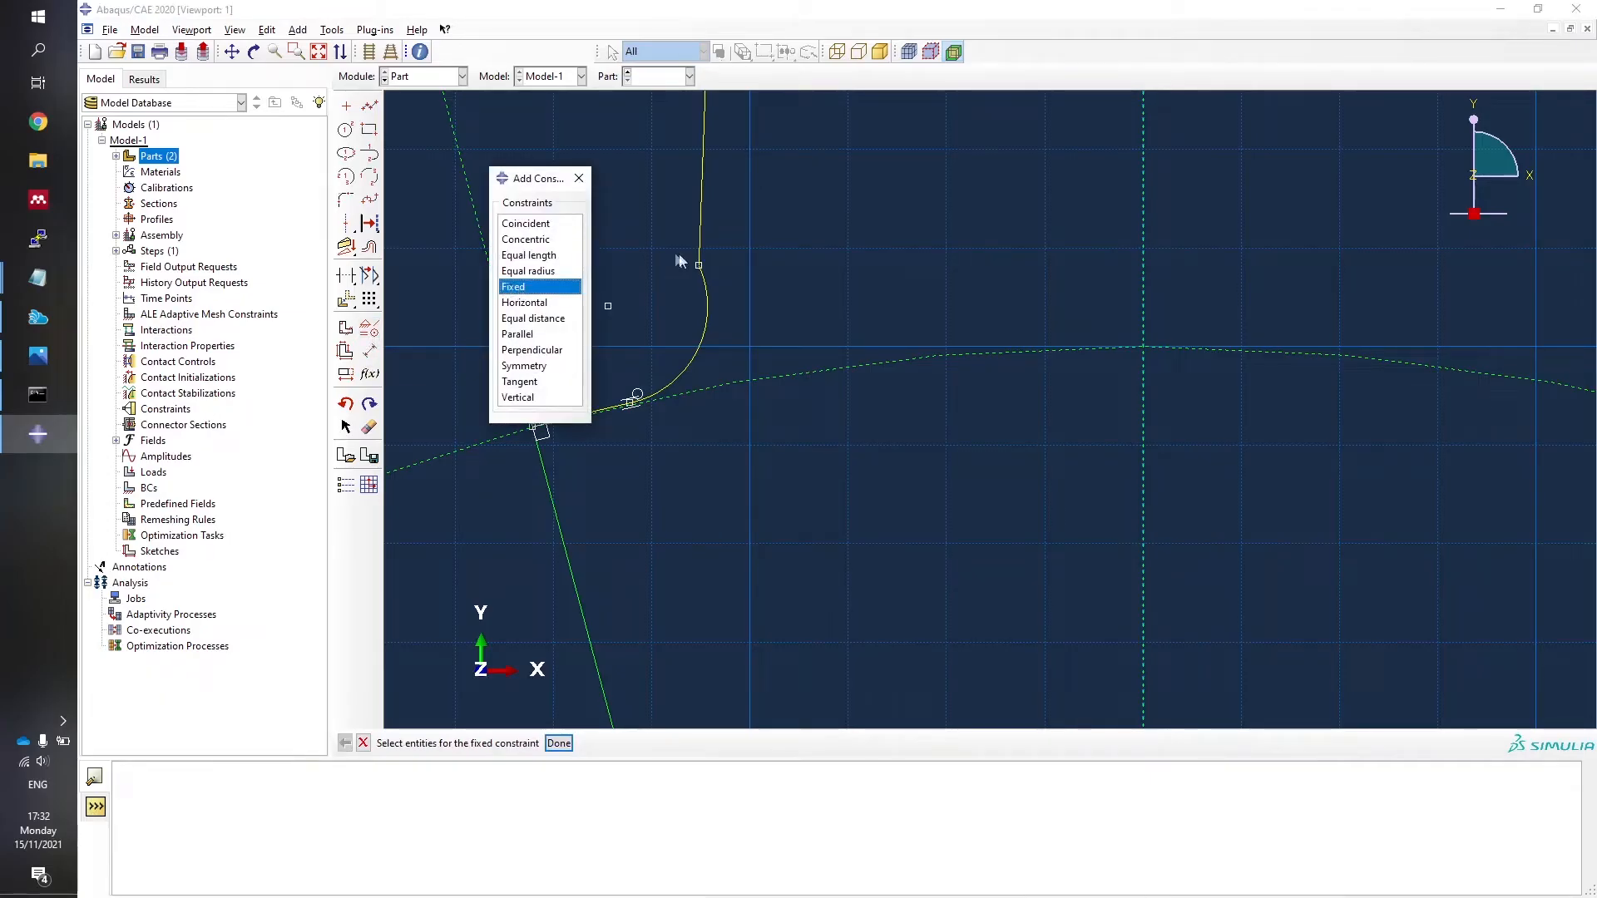
{"action": "left_click", "coordinate": [699, 266]}
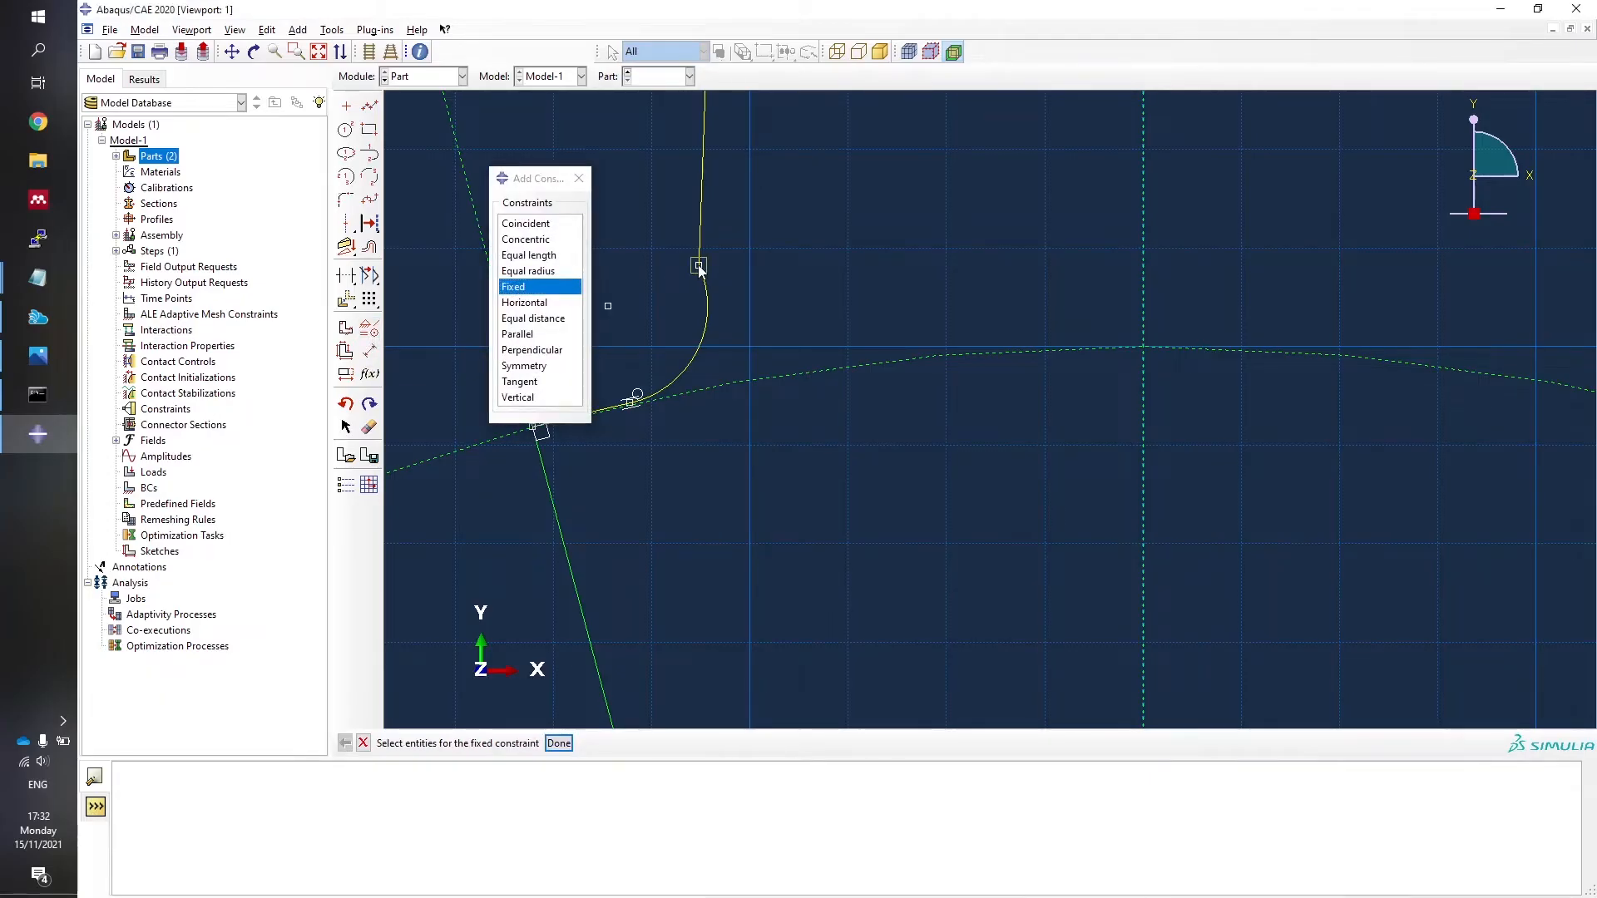
{"action": "left_click", "coordinate": [558, 743]}
{"action": "left_click", "coordinate": [523, 188]}
{"action": "left_click_drag", "start_coordinate": [521, 188], "coordinate": [847, 160]}
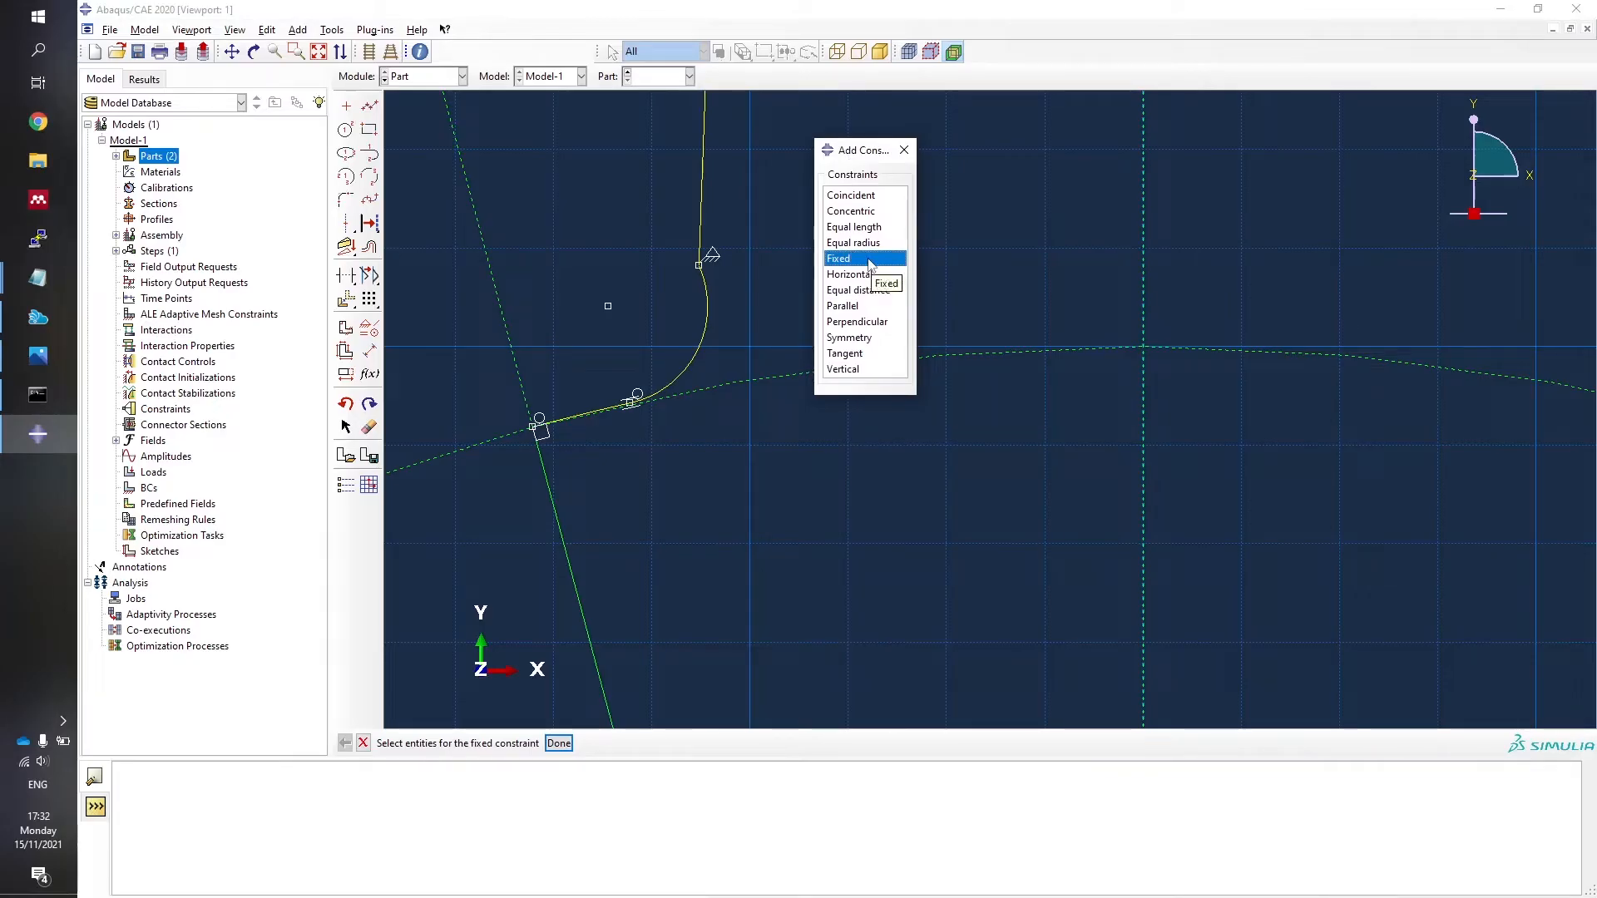
Try to apply a Tangent constraint between the straight flank line and the root arc, and leave the constraint tool.
{"action": "left_click", "coordinate": [846, 353]}
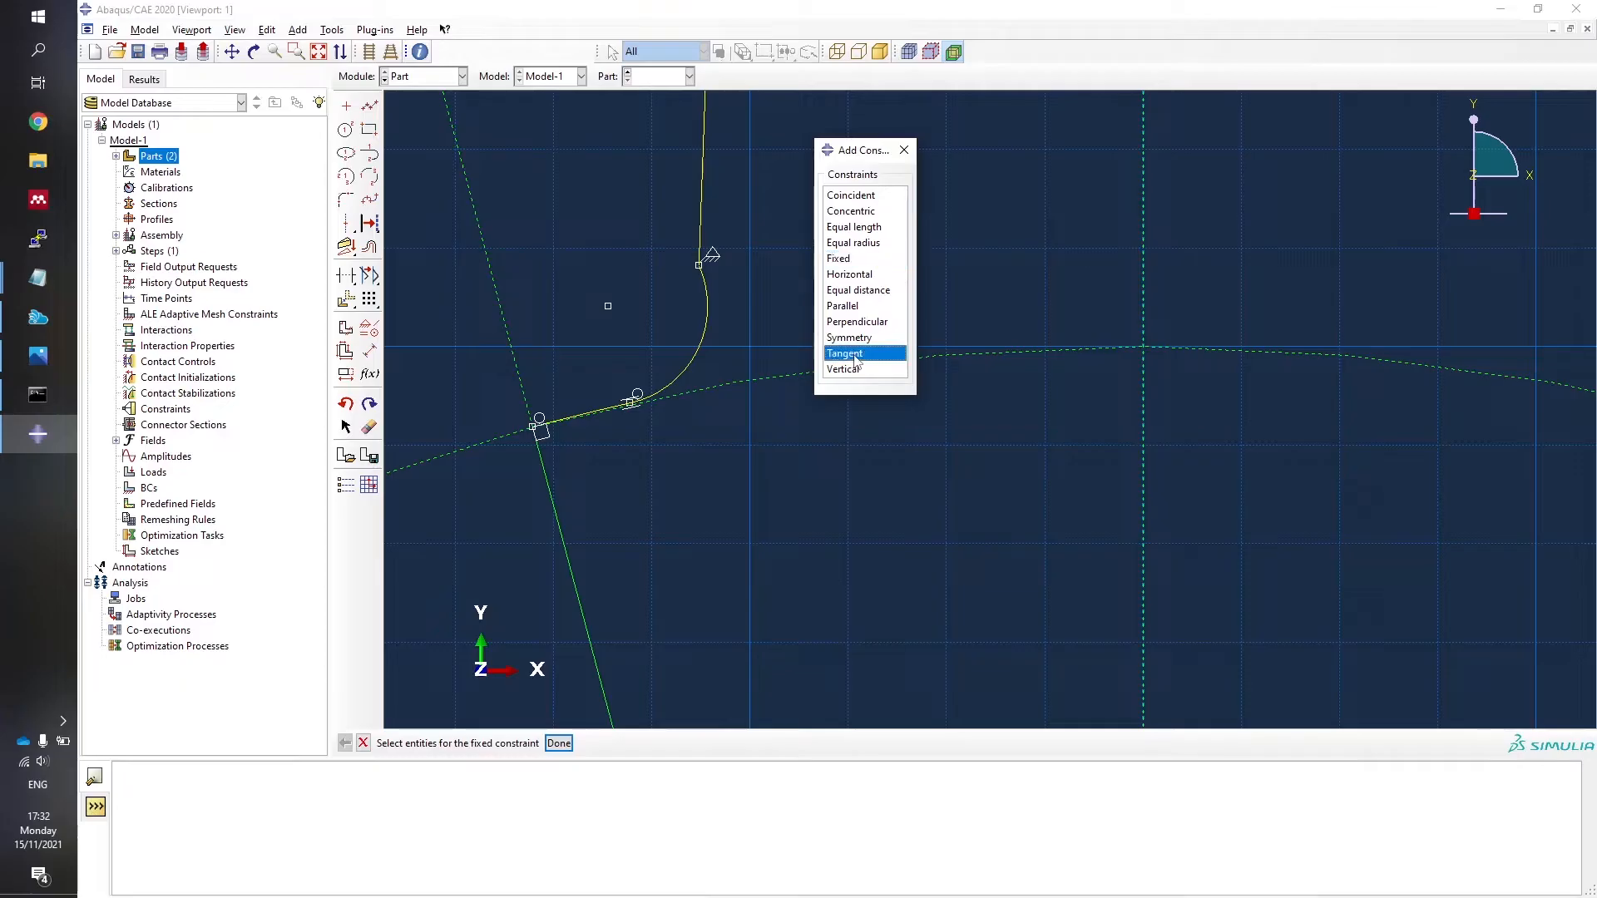
{"action": "left_click", "coordinate": [699, 224]}
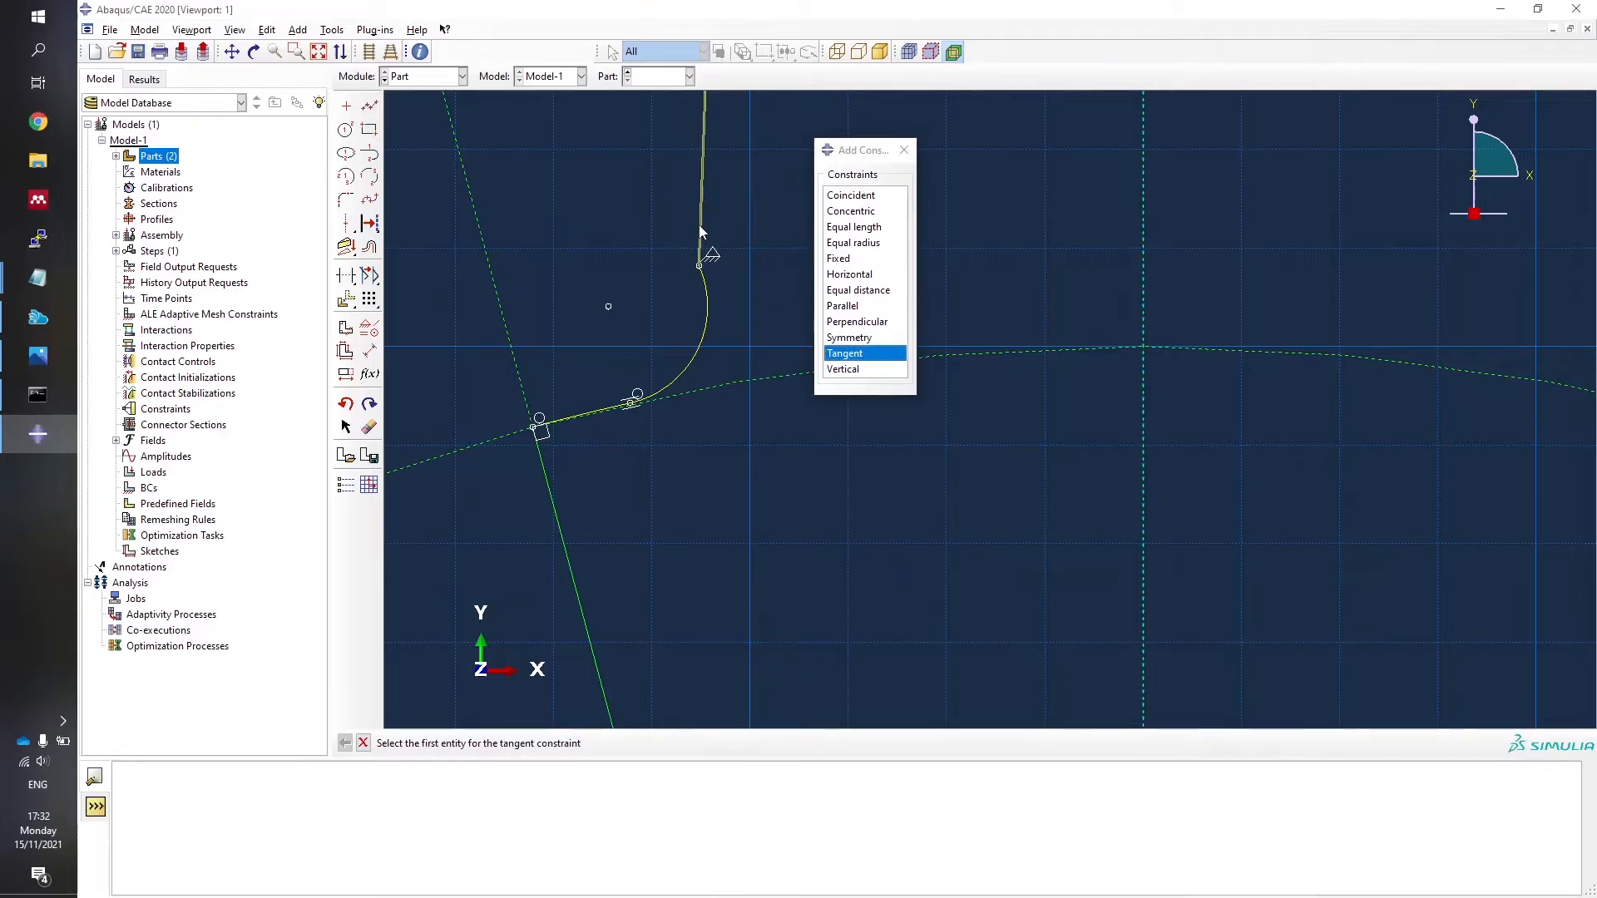
{"action": "left_click", "coordinate": [706, 299]}
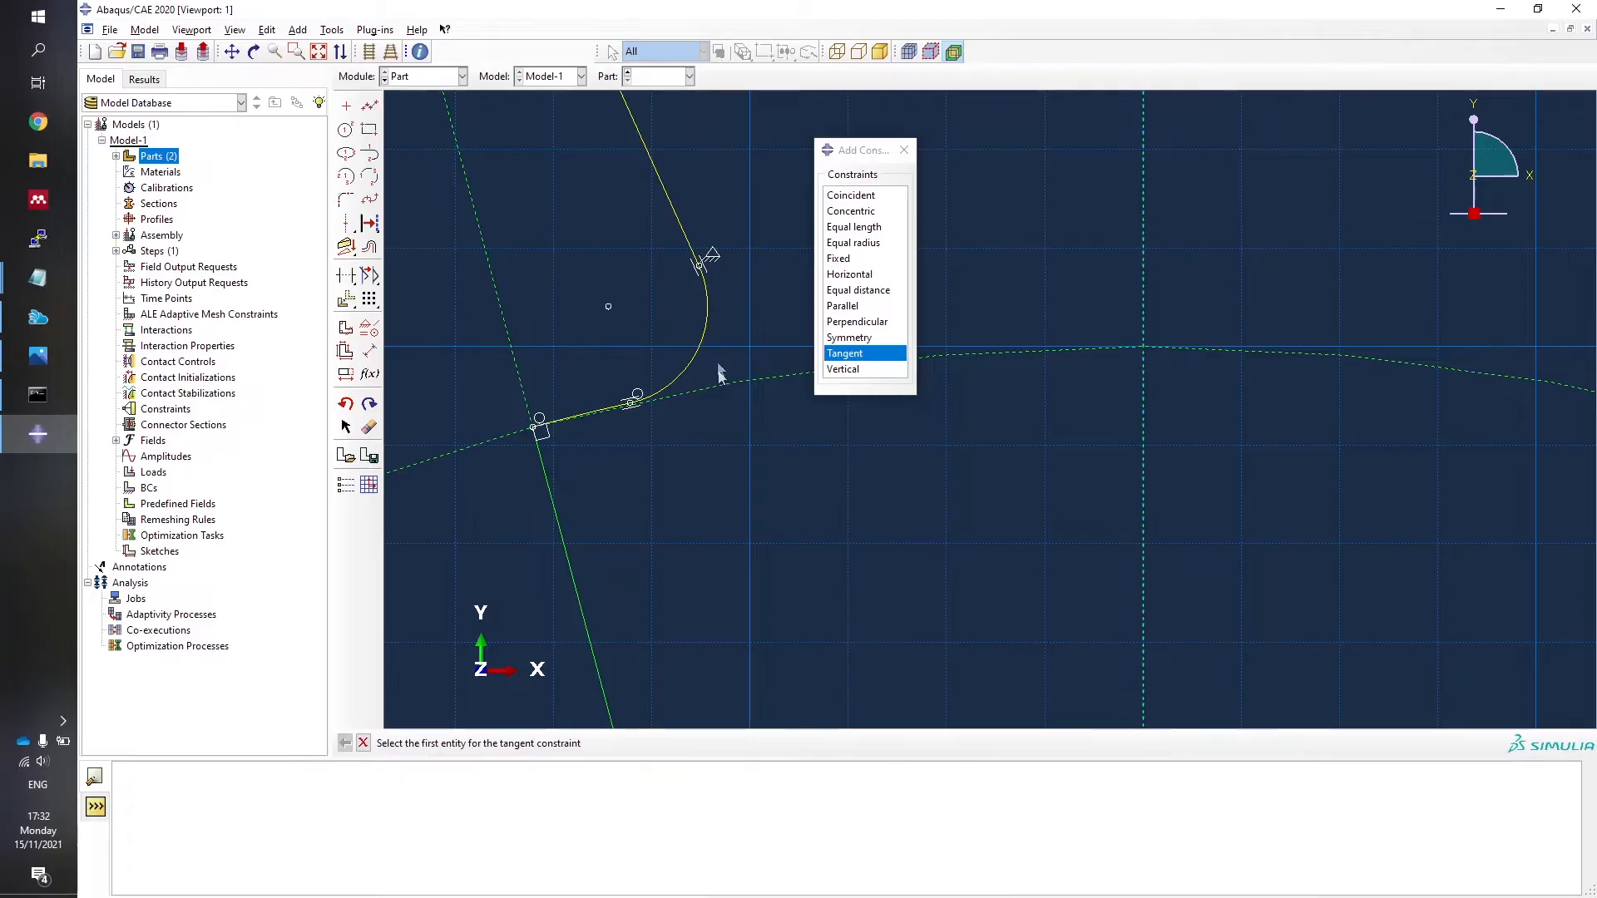
{"action": "scroll", "coordinate": [740, 441], "scroll_direction": "down", "scroll_amount": 5}
{"action": "scroll", "coordinate": [742, 450], "scroll_direction": "down", "scroll_amount": 3}
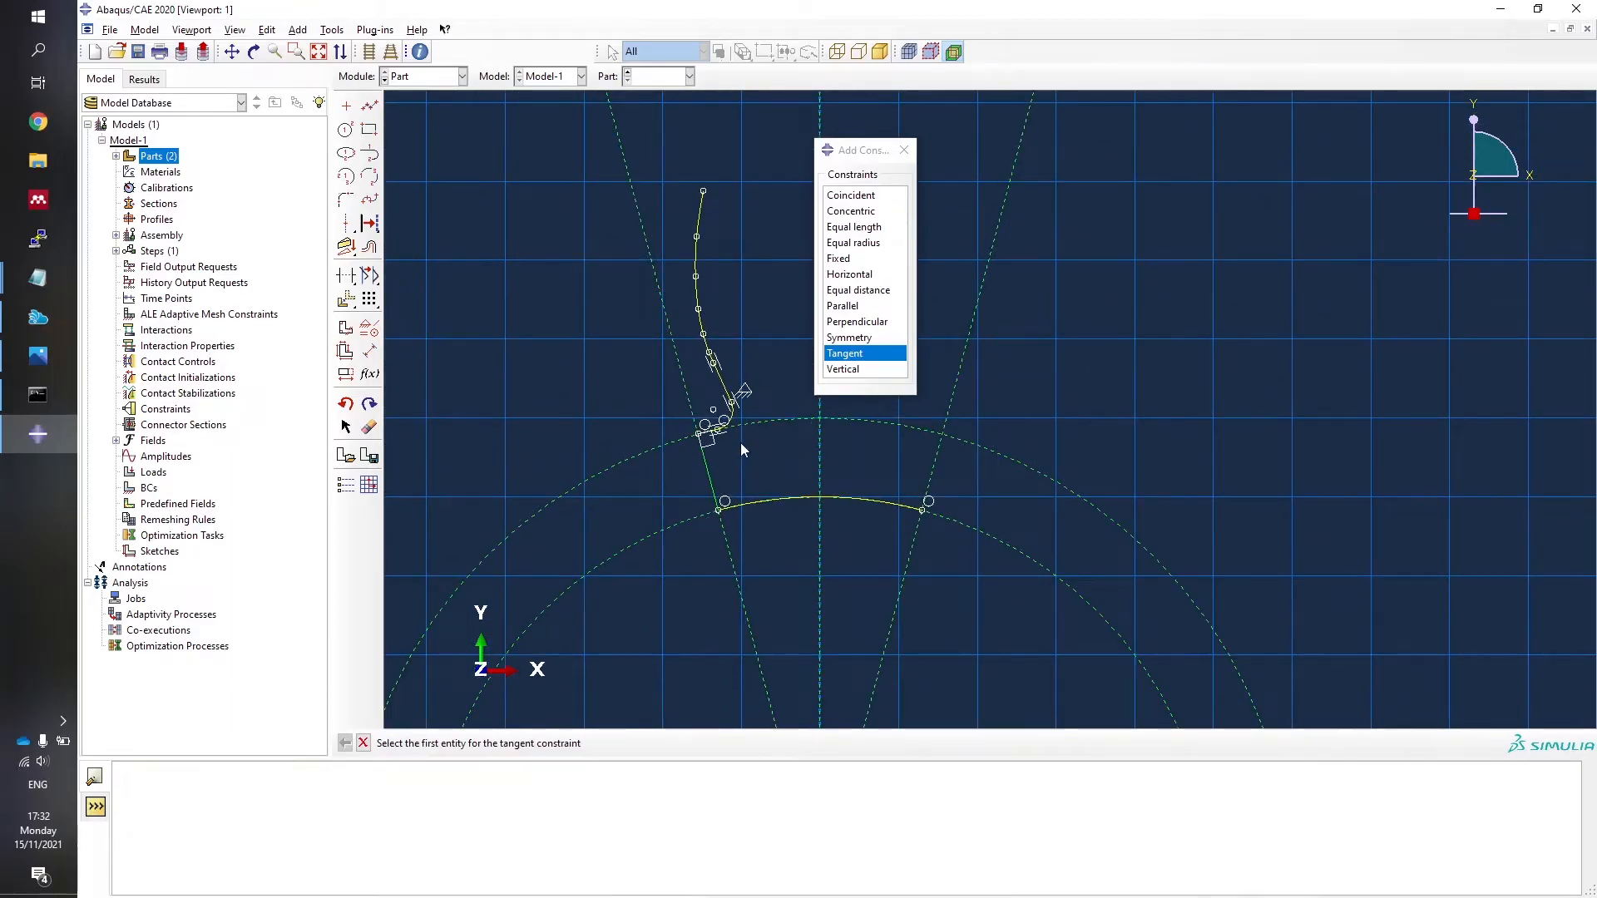
{"action": "left_click", "coordinate": [903, 149]}
{"action": "key", "text": "Escape"}
{"action": "scroll", "coordinate": [765, 362], "scroll_direction": "up", "scroll_amount": 5}
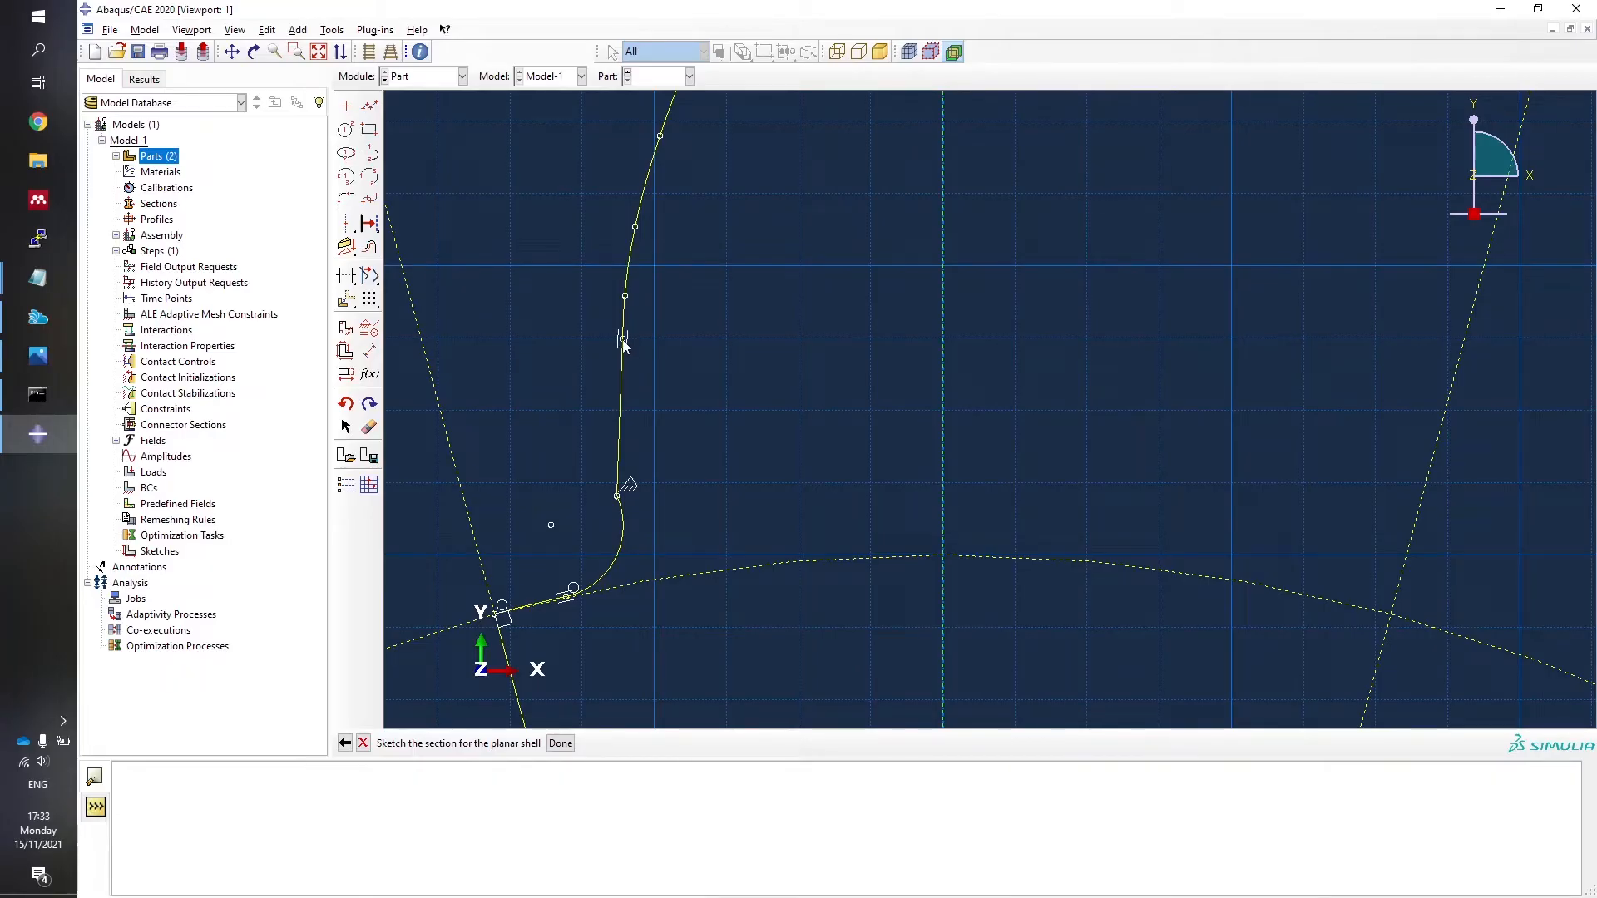
Apply a Fixed constraint to the vertex joining the flank spline and the upper end of the straight flank line.
{"action": "left_click", "coordinate": [369, 329]}
{"action": "left_click", "coordinate": [840, 258]}
{"action": "left_click", "coordinate": [622, 338]}
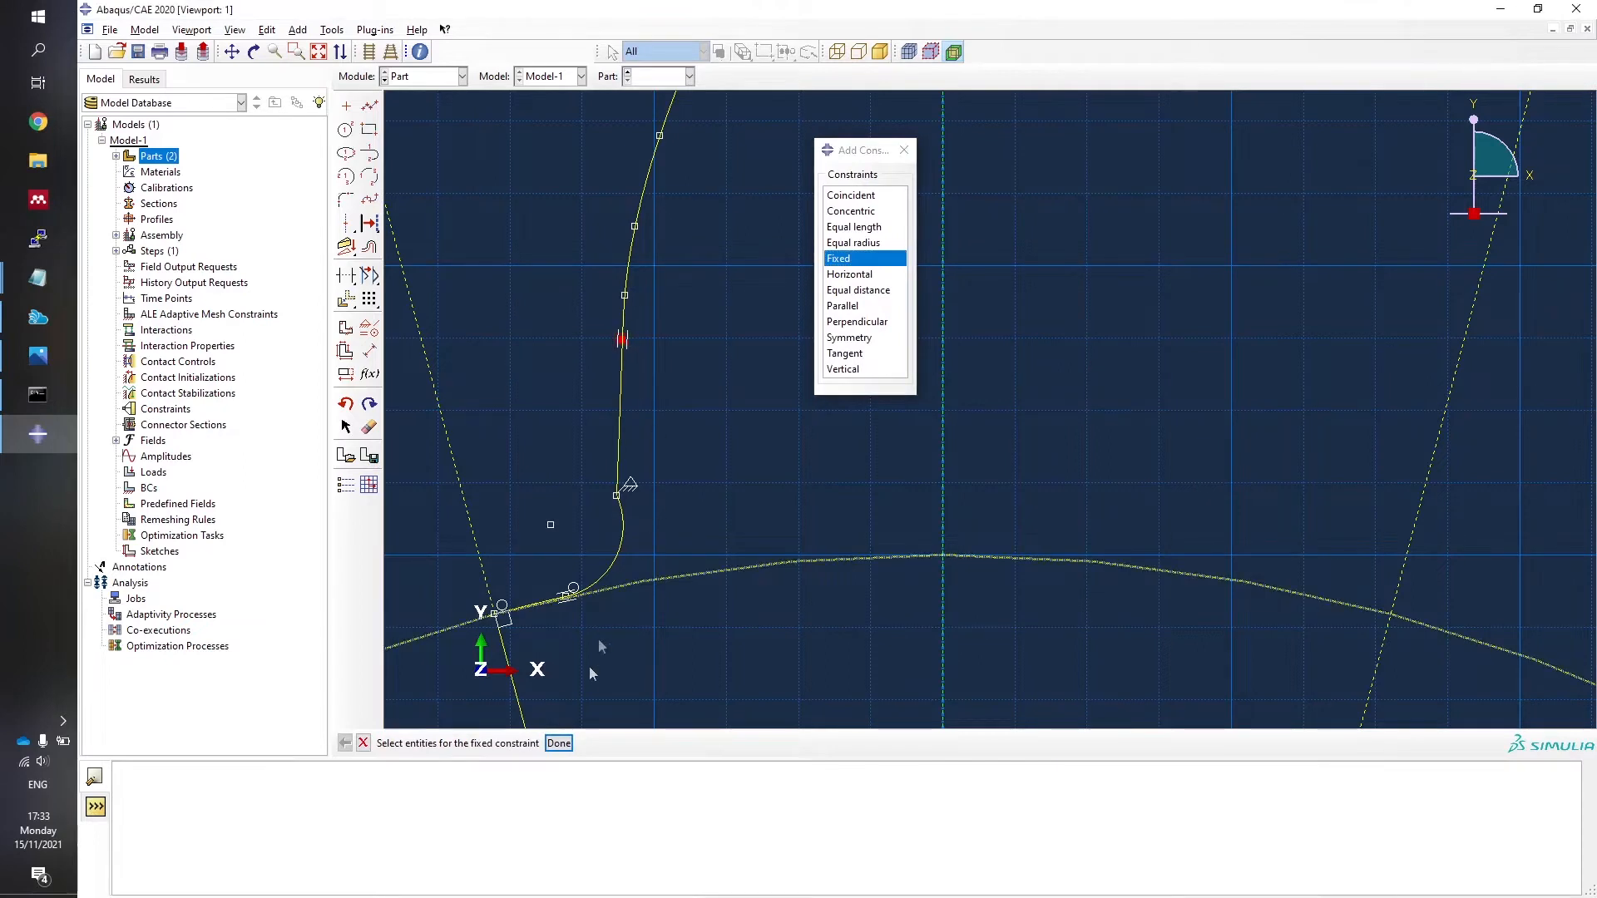
{"action": "left_click", "coordinate": [558, 742]}
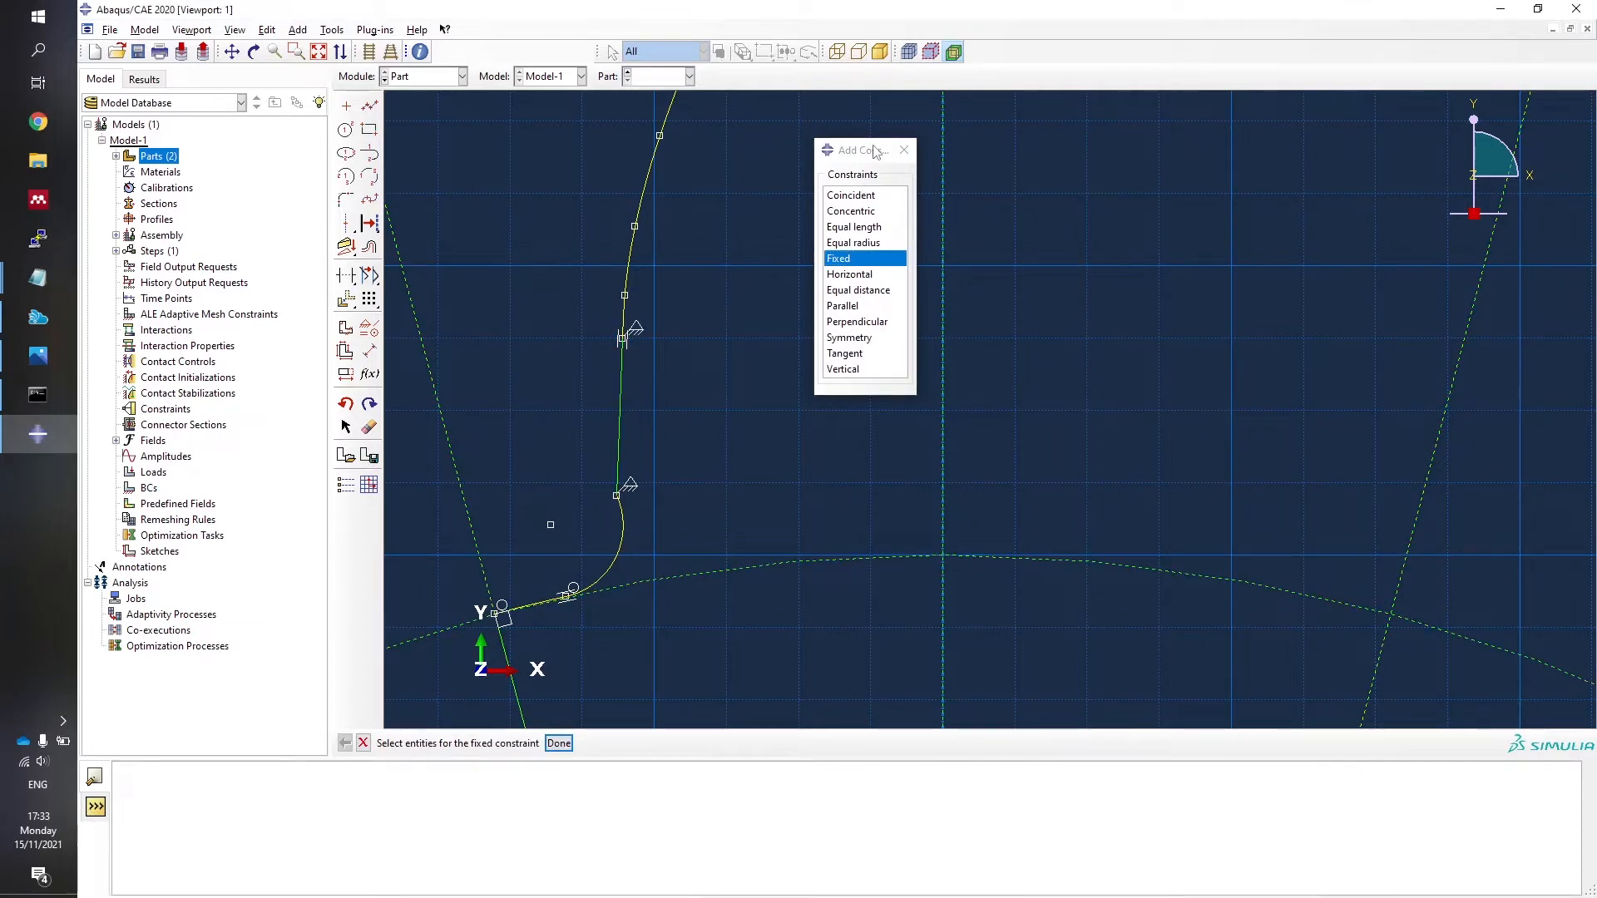
Apply a Tangent constraint between the straight flank line and the root arc, and close the constraint dialog.
{"action": "left_click", "coordinate": [844, 354]}
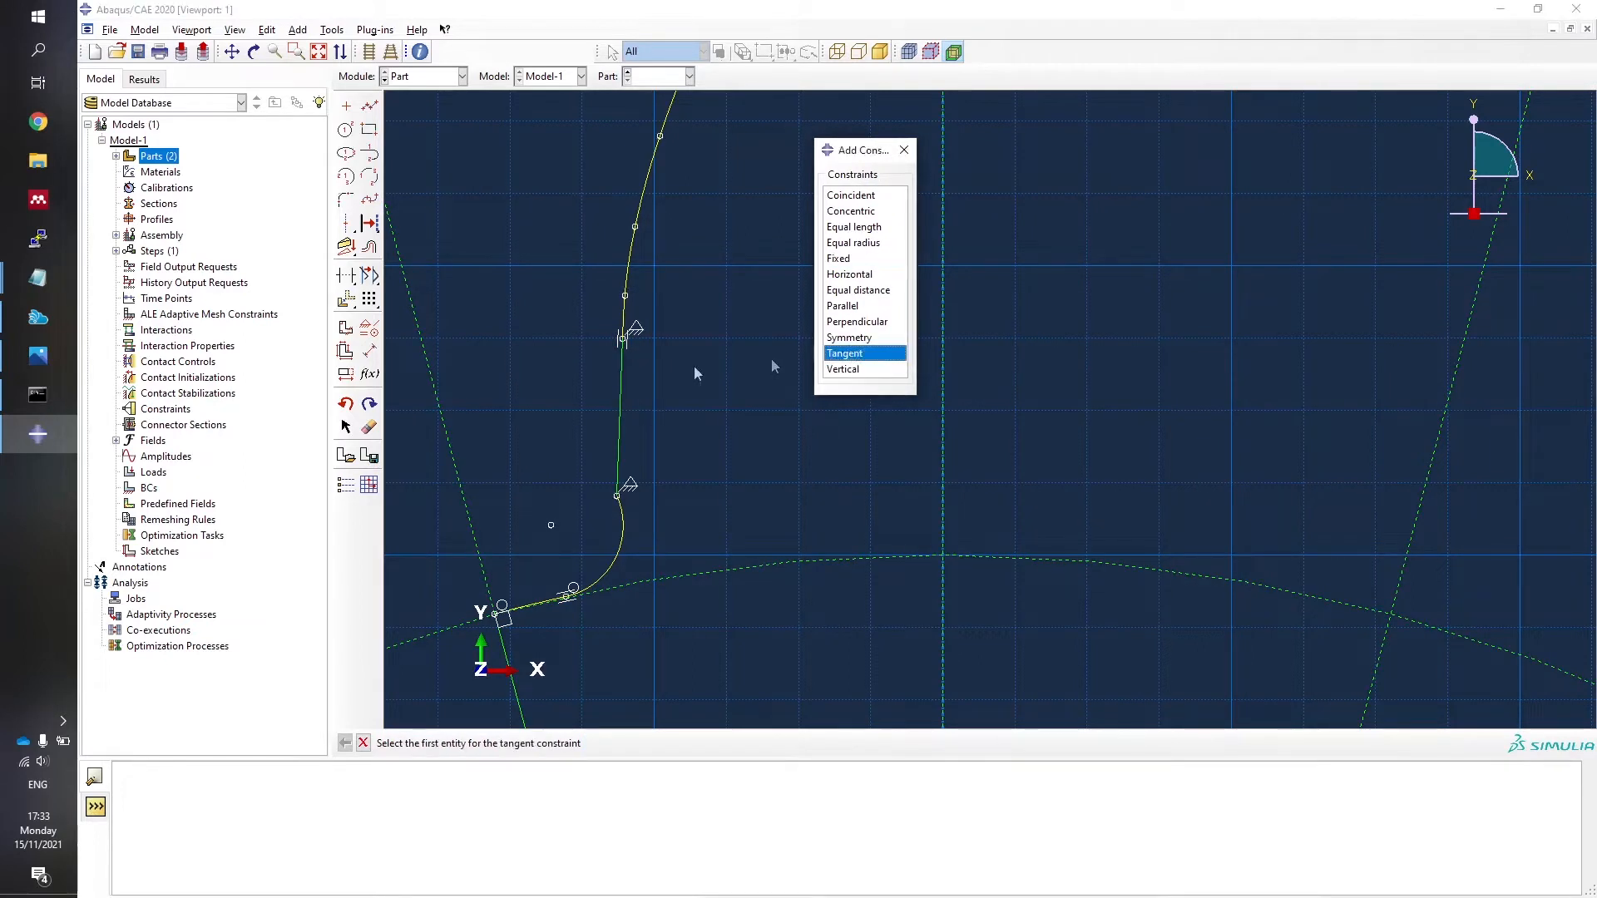
{"action": "left_click", "coordinate": [622, 499]}
{"action": "left_click", "coordinate": [623, 510]}
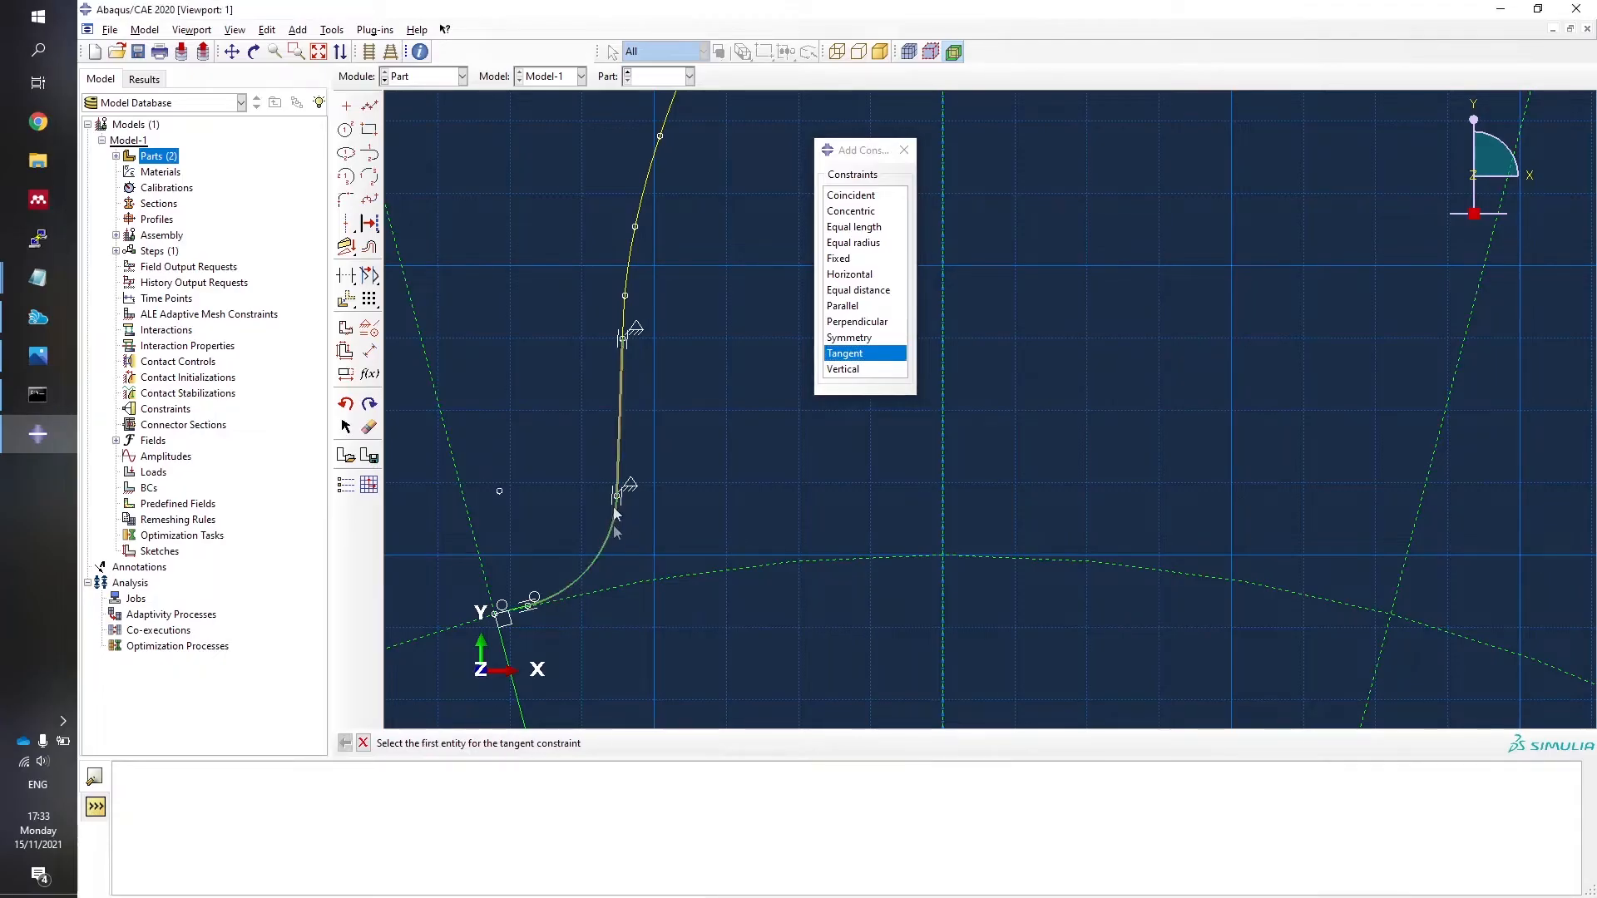
{"action": "left_click", "coordinate": [909, 146]}
Delete the Fixed constraint from the vertex joining the straight flank line and the root arc.
{"action": "scroll", "coordinate": [890, 279], "scroll_direction": "up", "scroll_amount": 2}
{"action": "scroll", "coordinate": [732, 521], "scroll_direction": "down", "scroll_amount": 5}
{"action": "scroll", "coordinate": [819, 453], "scroll_direction": "up", "scroll_amount": 3}
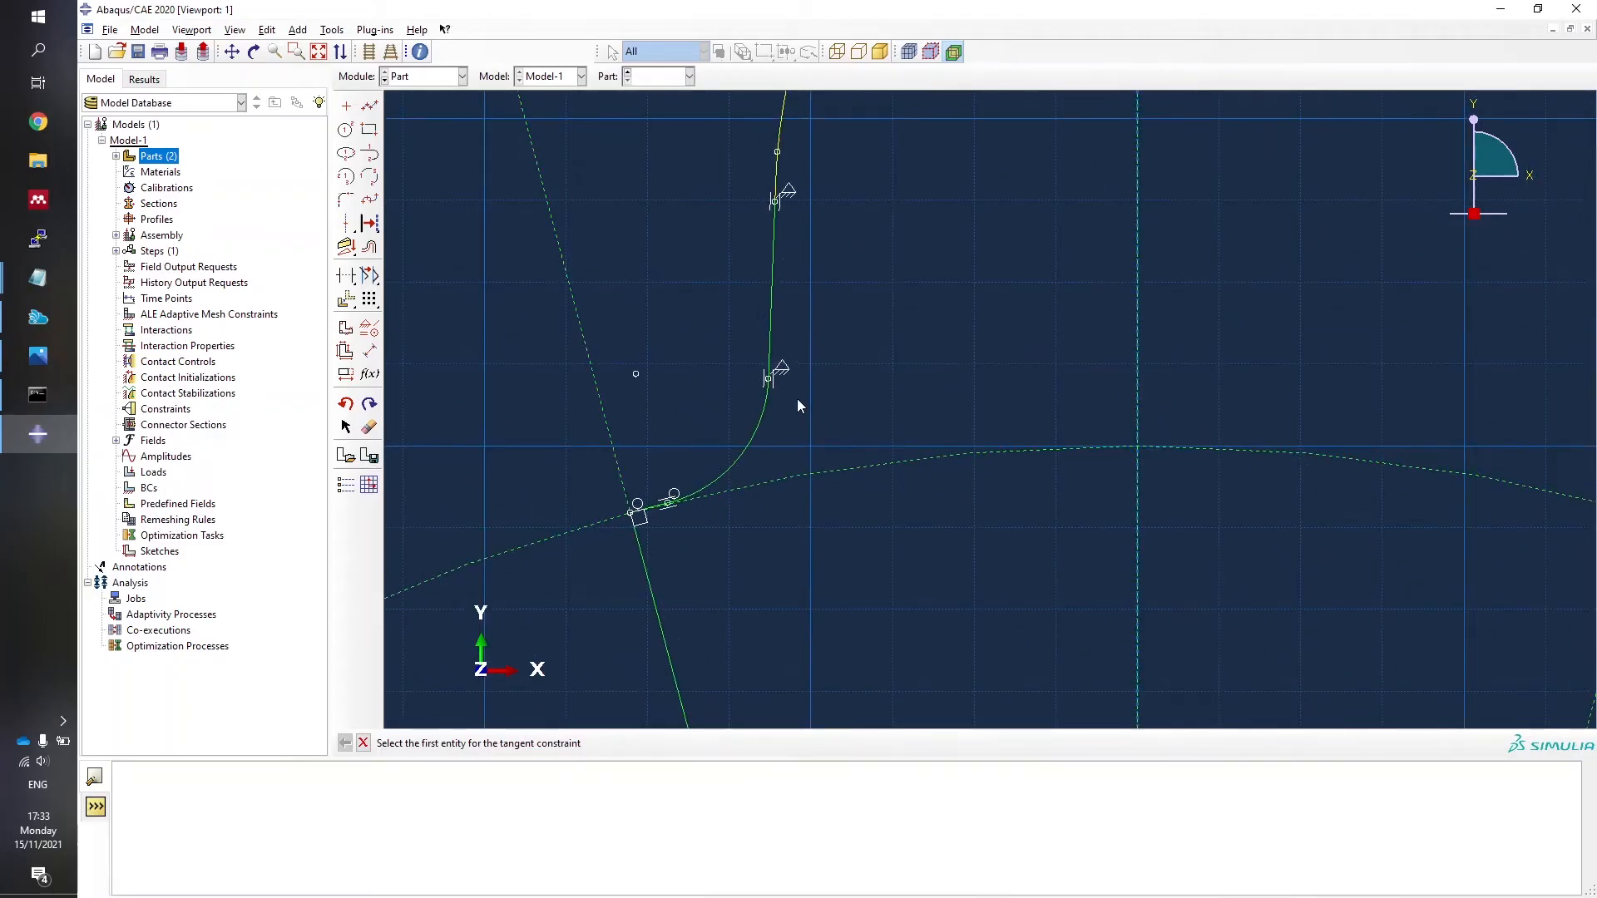
{"action": "scroll", "coordinate": [796, 398], "scroll_direction": "down", "scroll_amount": 2}
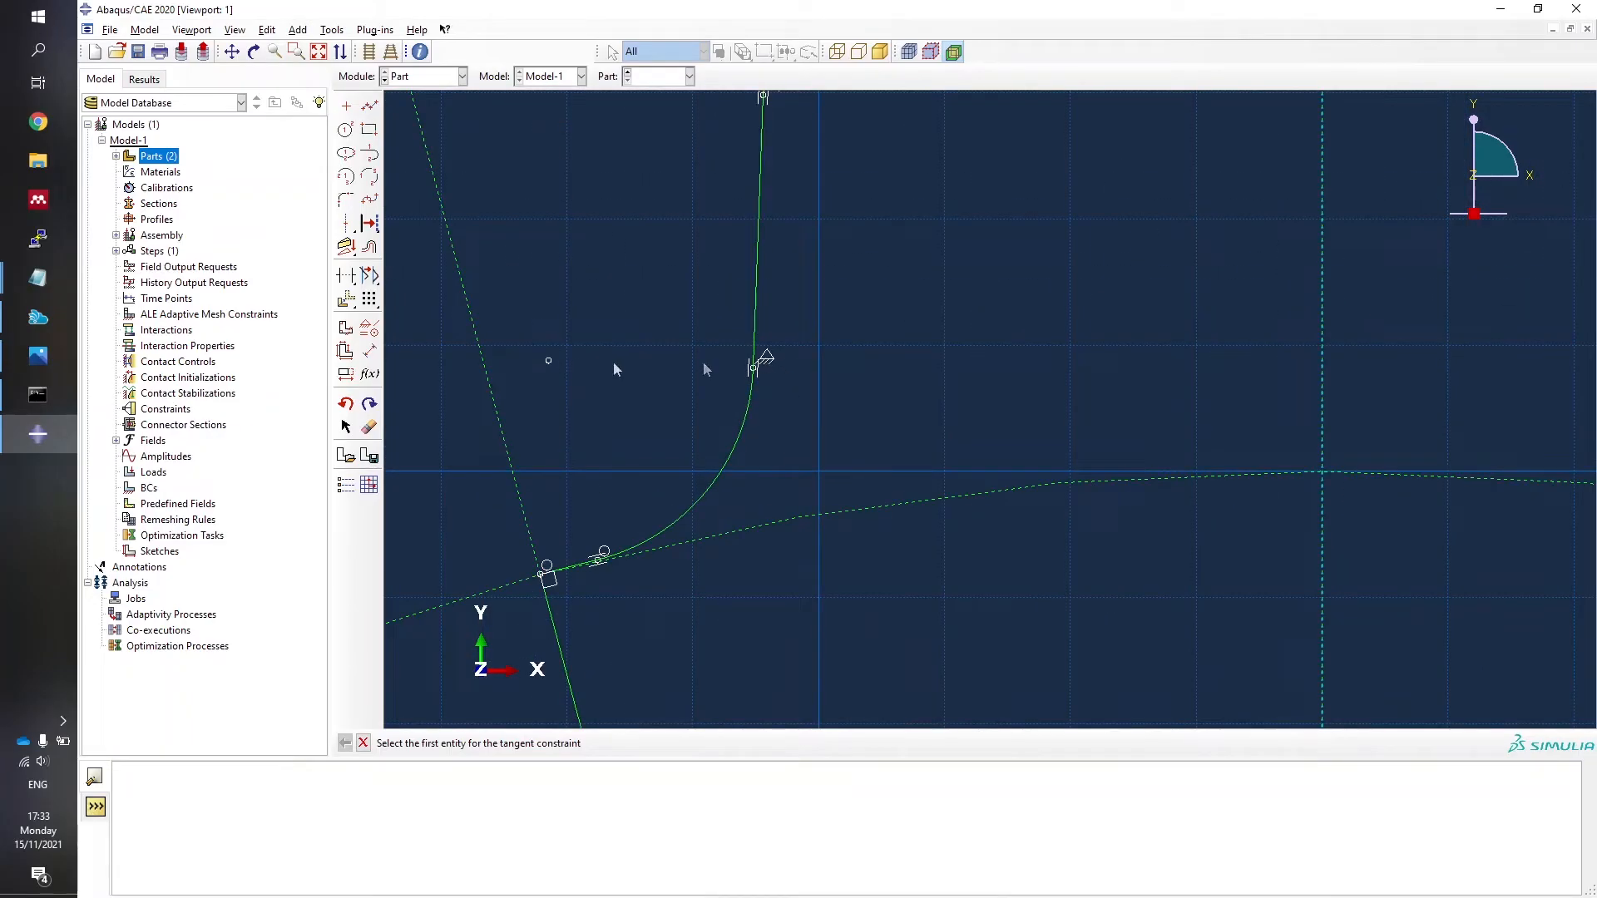
{"action": "left_click", "coordinate": [369, 429]}
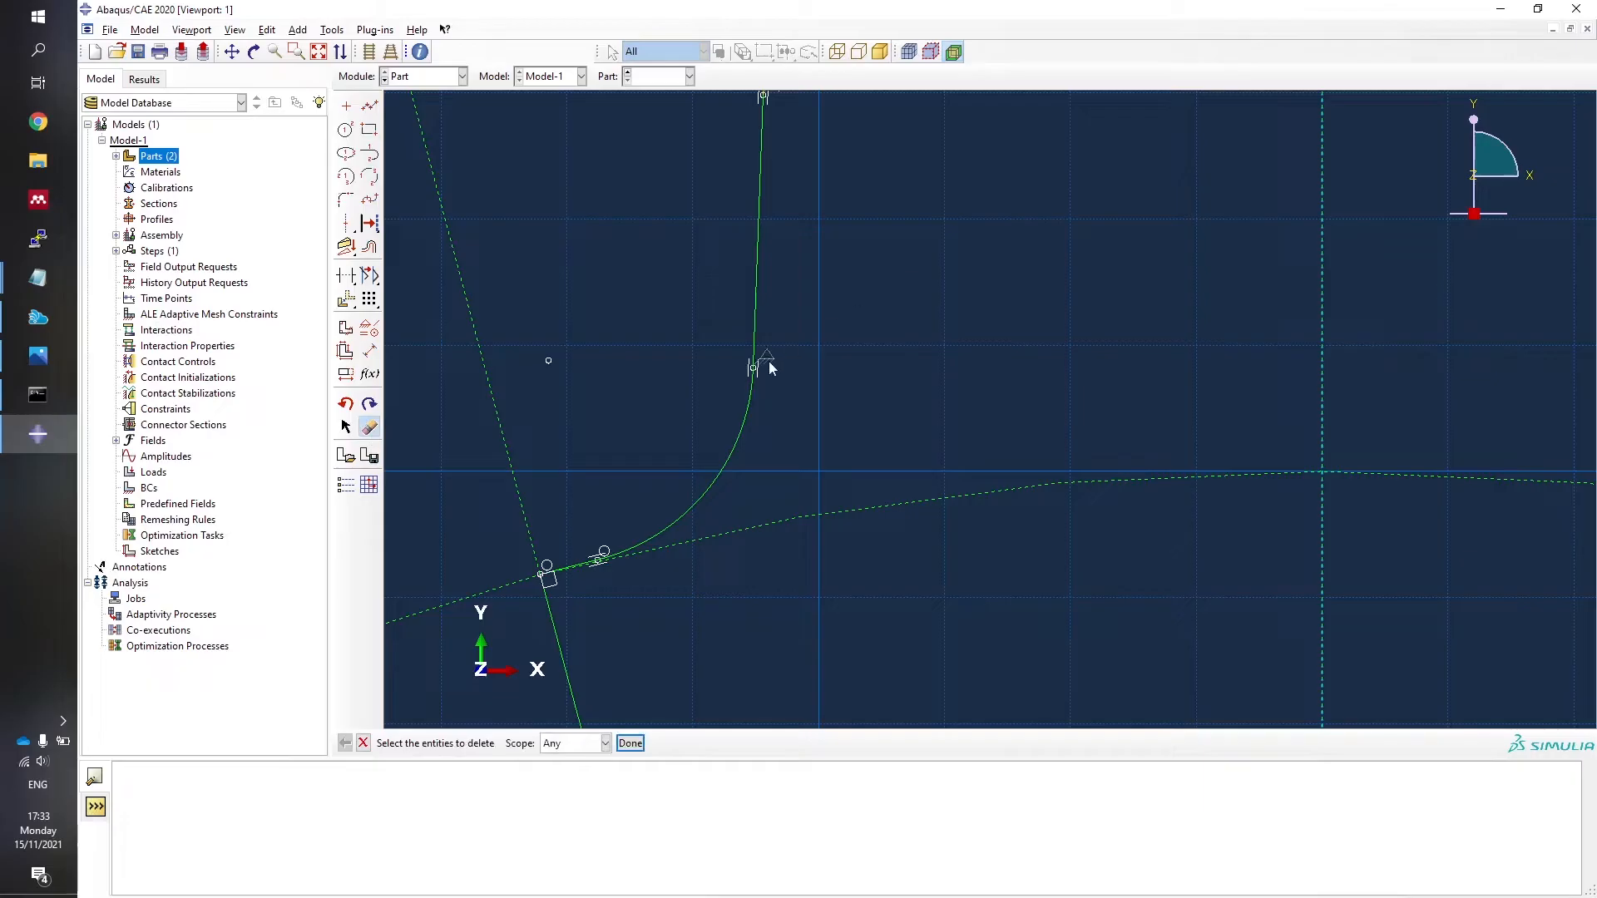
{"action": "left_click", "coordinate": [768, 367]}
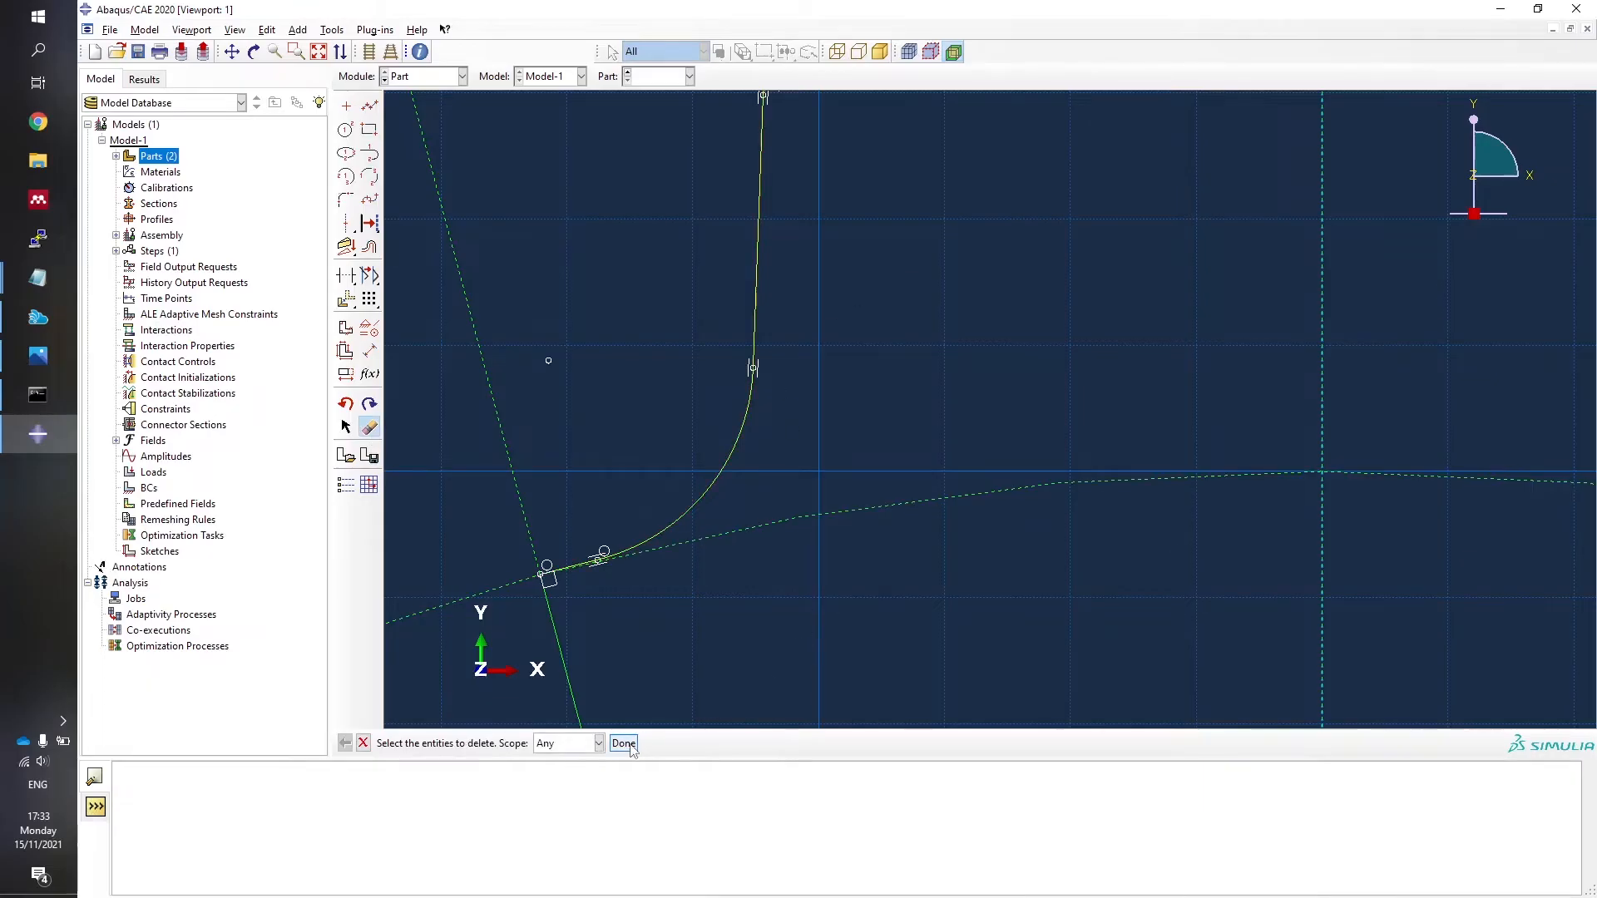
{"action": "scroll", "coordinate": [809, 453], "scroll_direction": "down", "scroll_amount": 3}
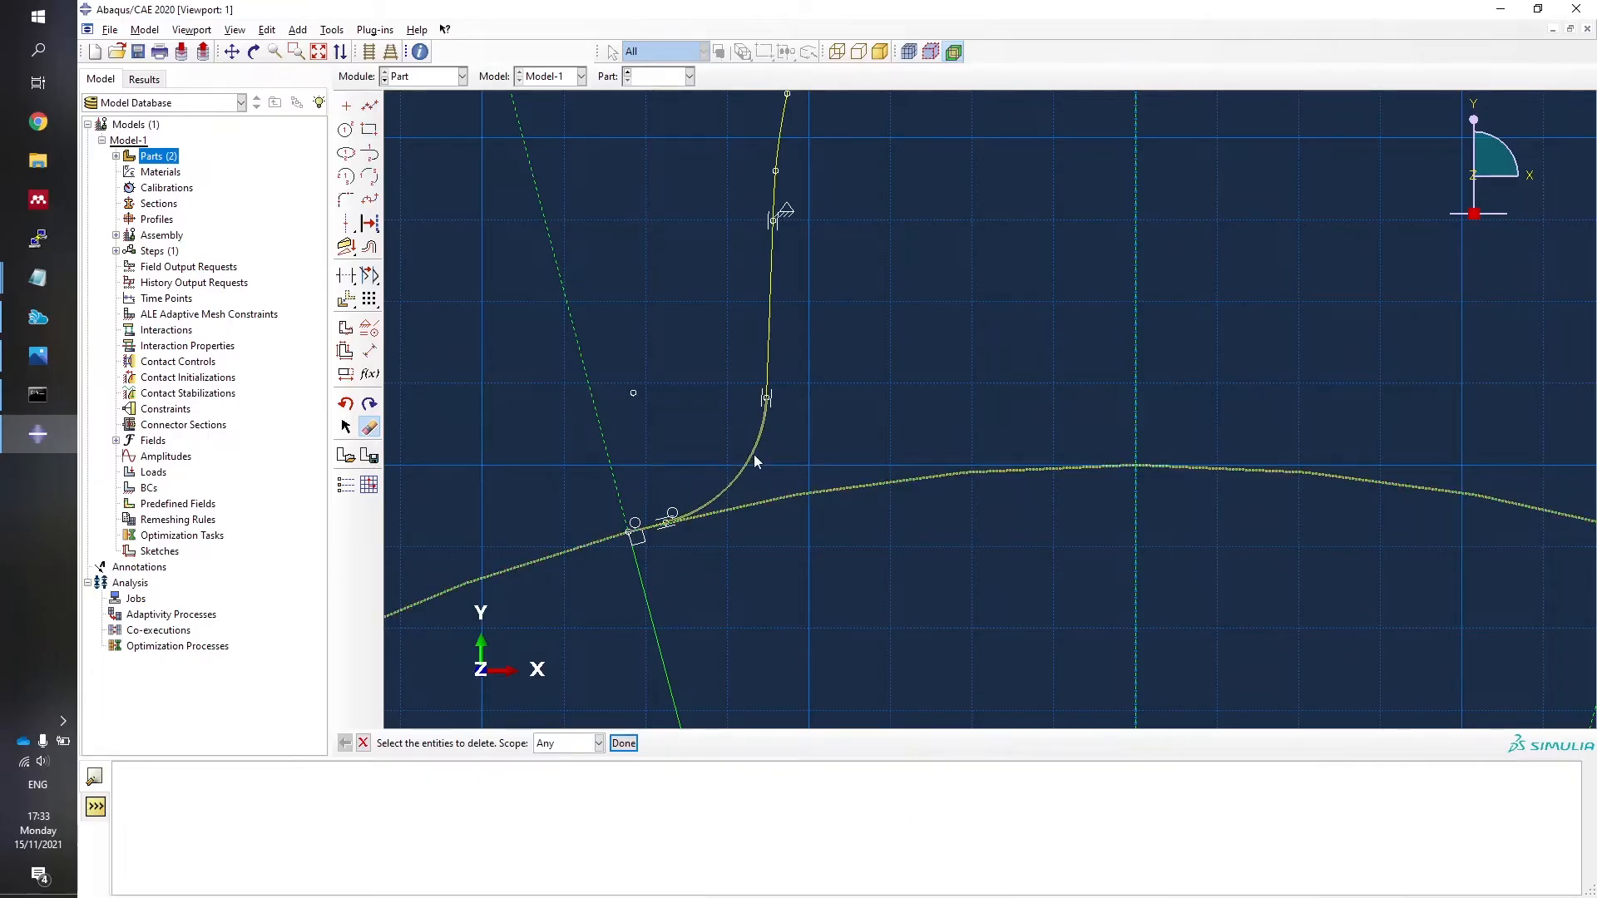
Dimension the root arc's radius and set it to 1.5.
{"action": "left_click", "coordinate": [370, 373]}
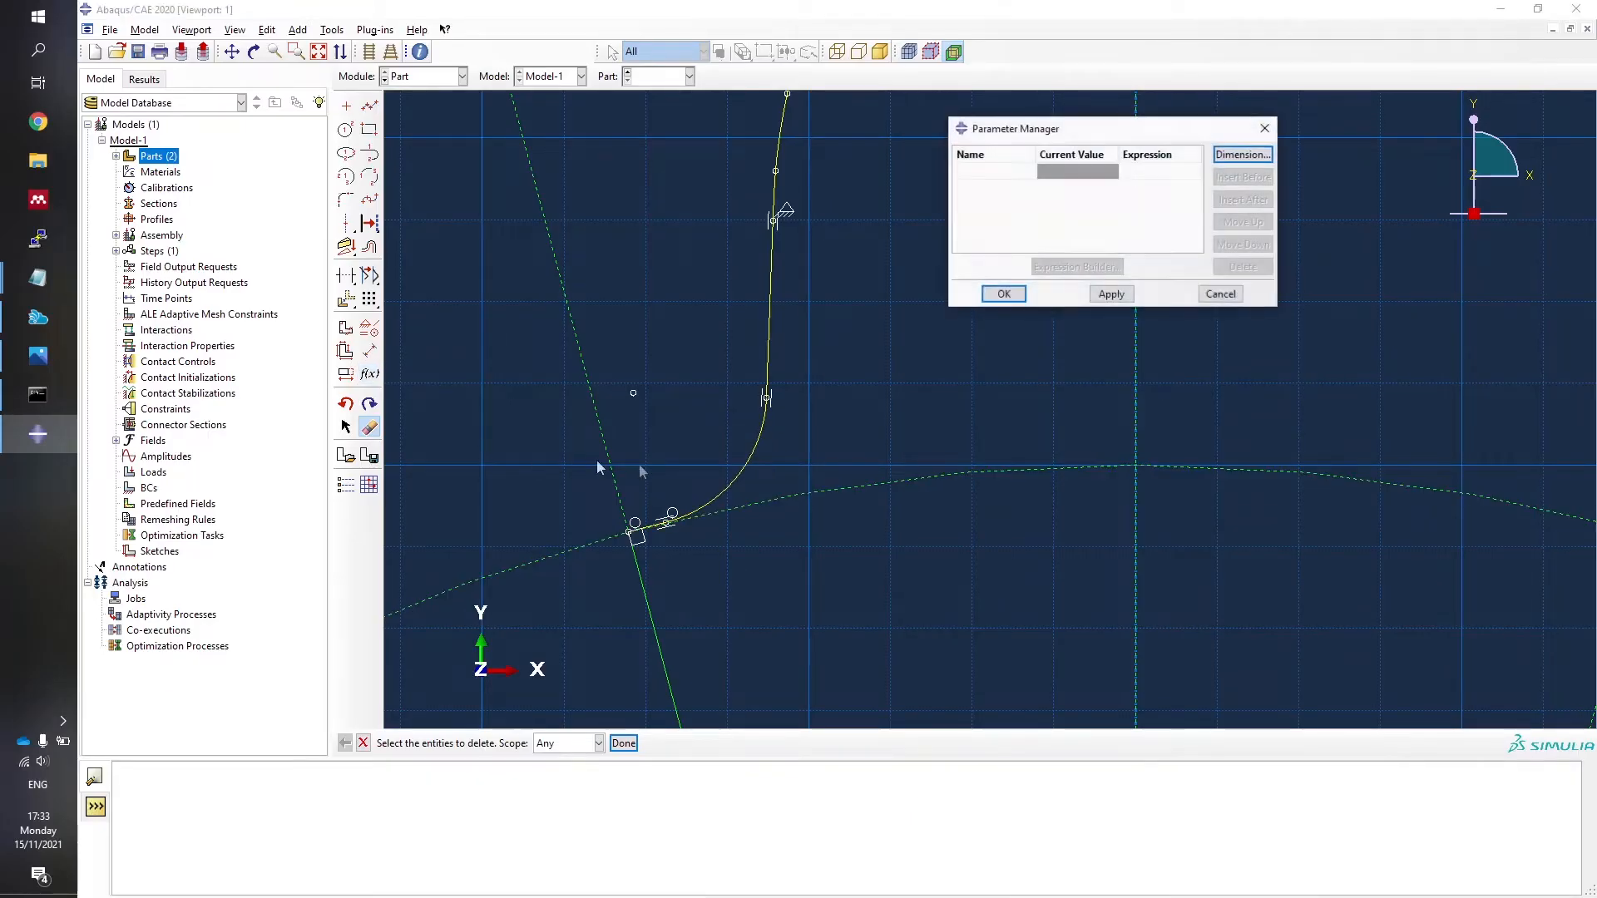
{"action": "left_click", "coordinate": [1265, 128]}
{"action": "left_click", "coordinate": [369, 351]}
{"action": "left_click", "coordinate": [746, 470]}
{"action": "left_click", "coordinate": [936, 597]}
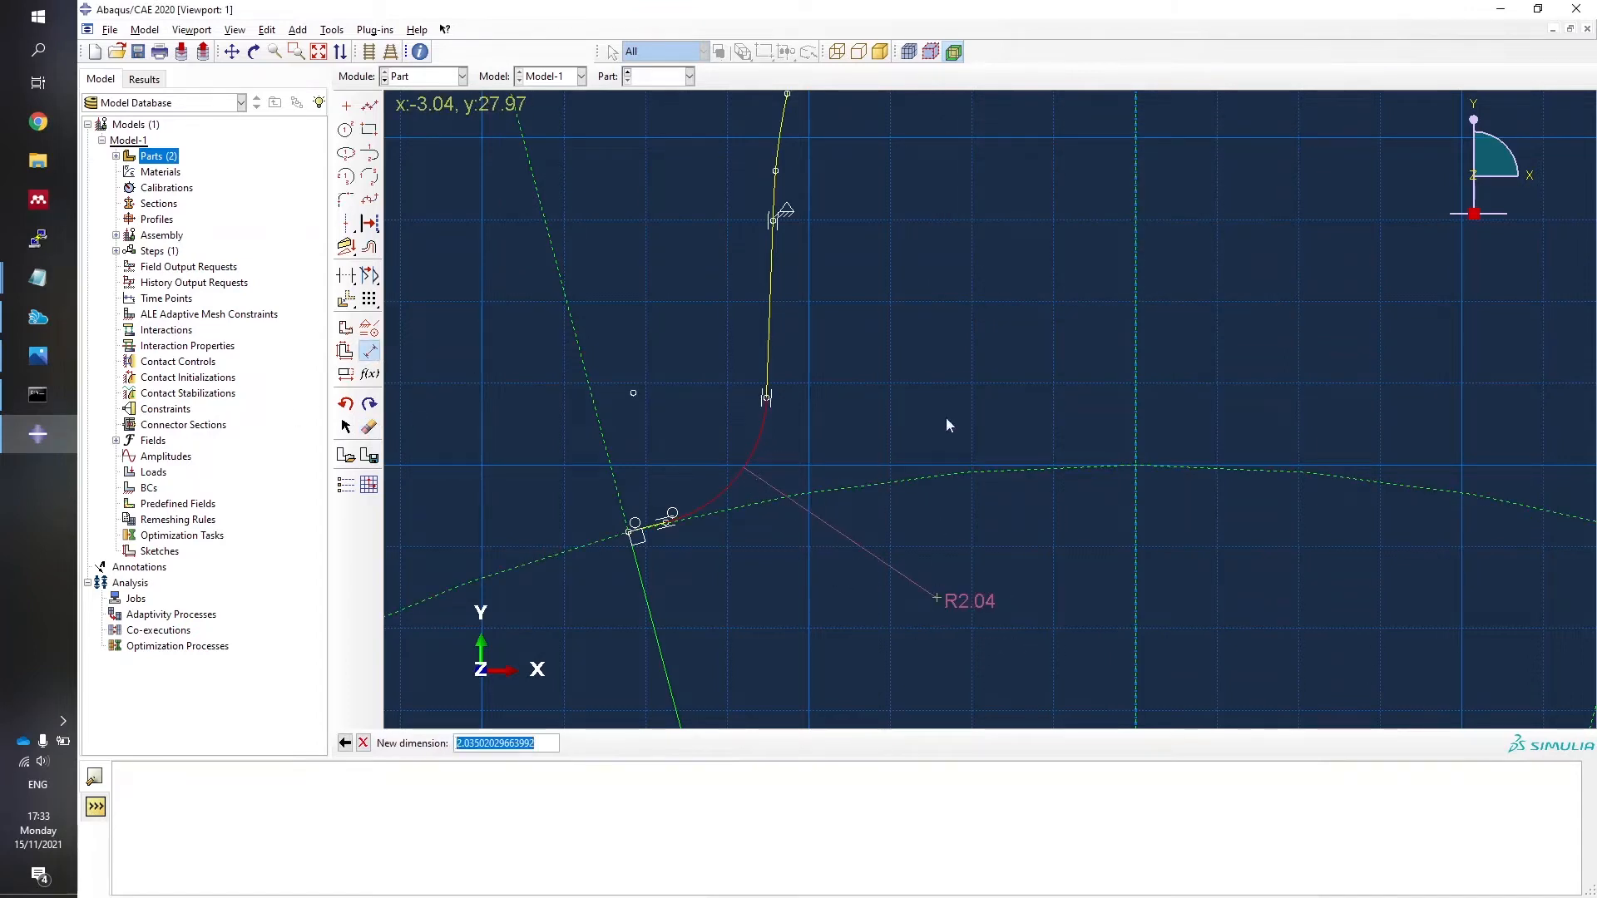
{"action": "type", "text": "1.5"}
{"action": "key", "text": "Return"}
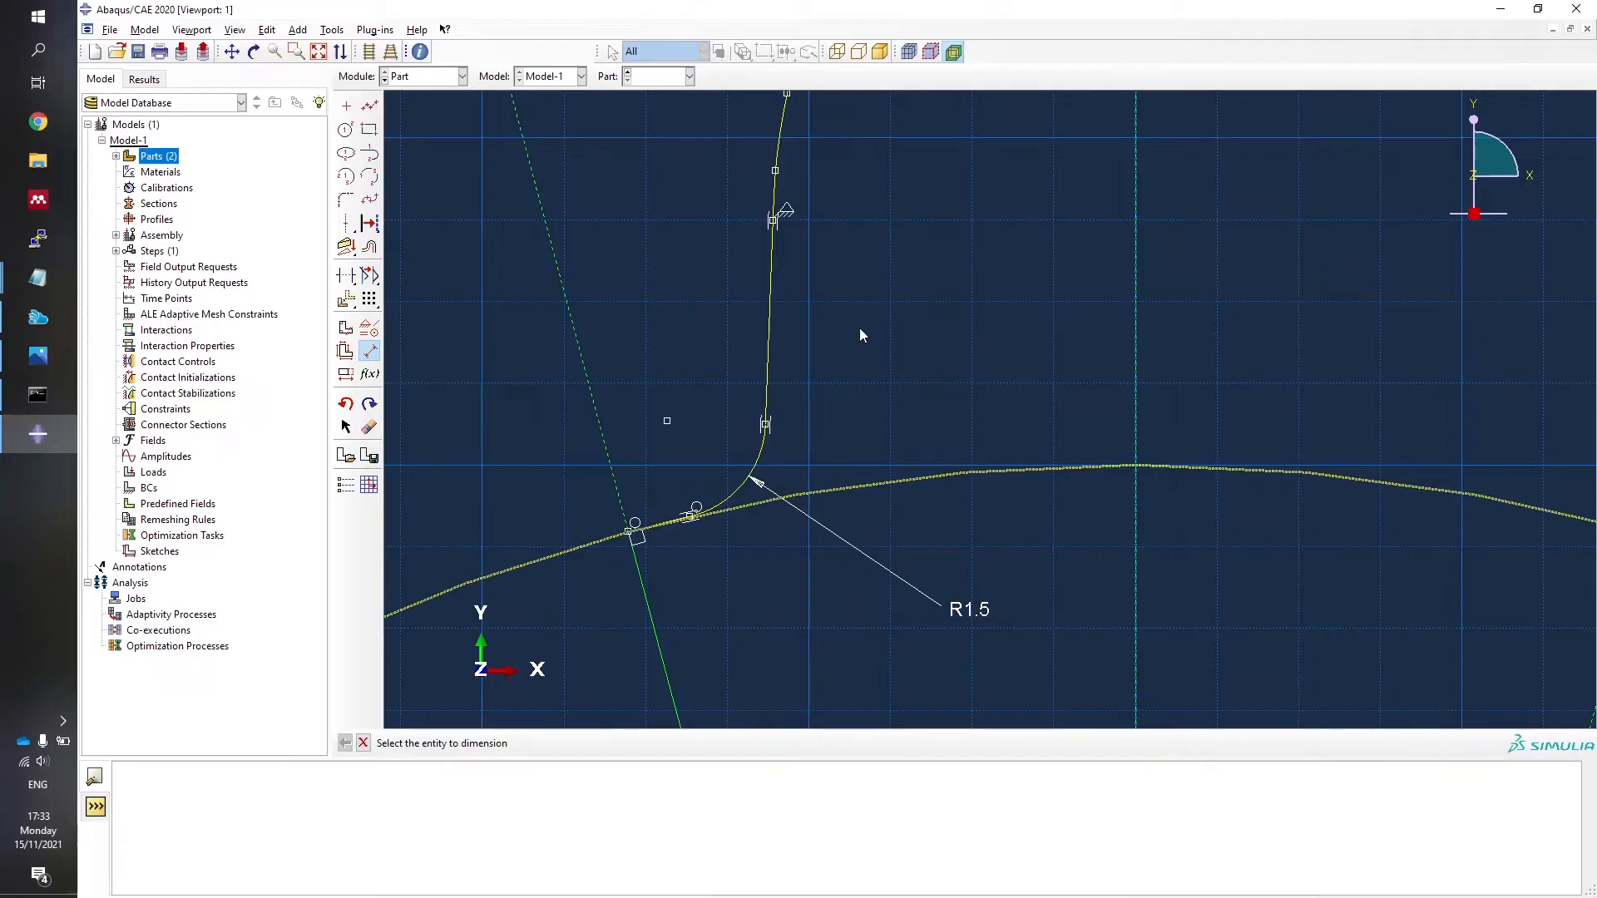
{"action": "scroll", "coordinate": [671, 321], "scroll_direction": "up", "scroll_amount": 5}
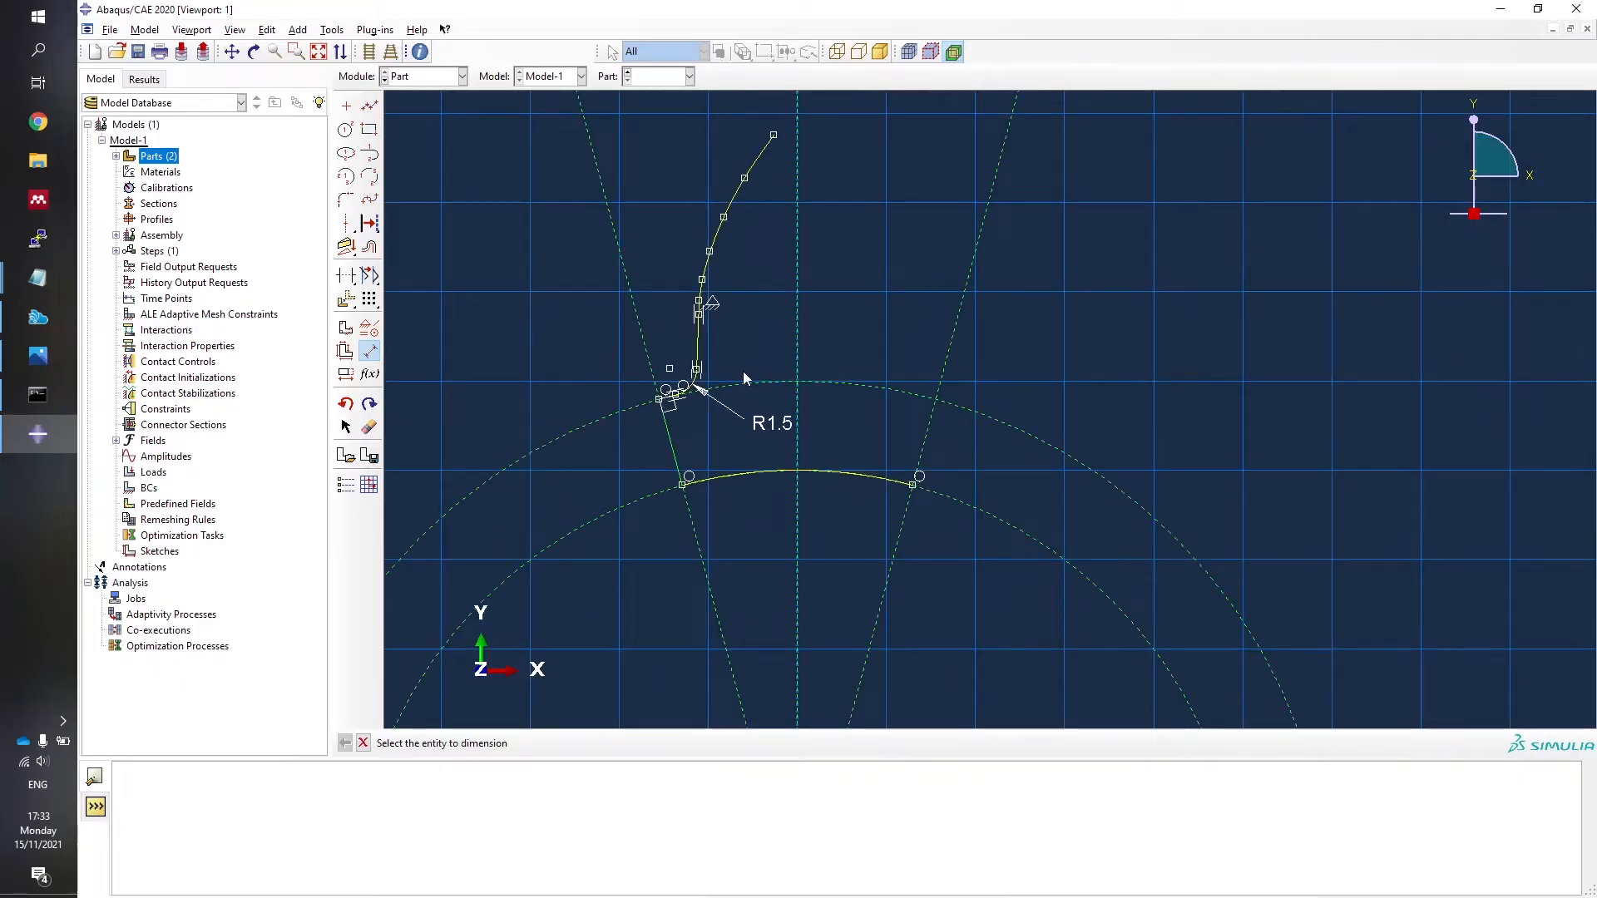
{"action": "left_click", "coordinate": [345, 176]}
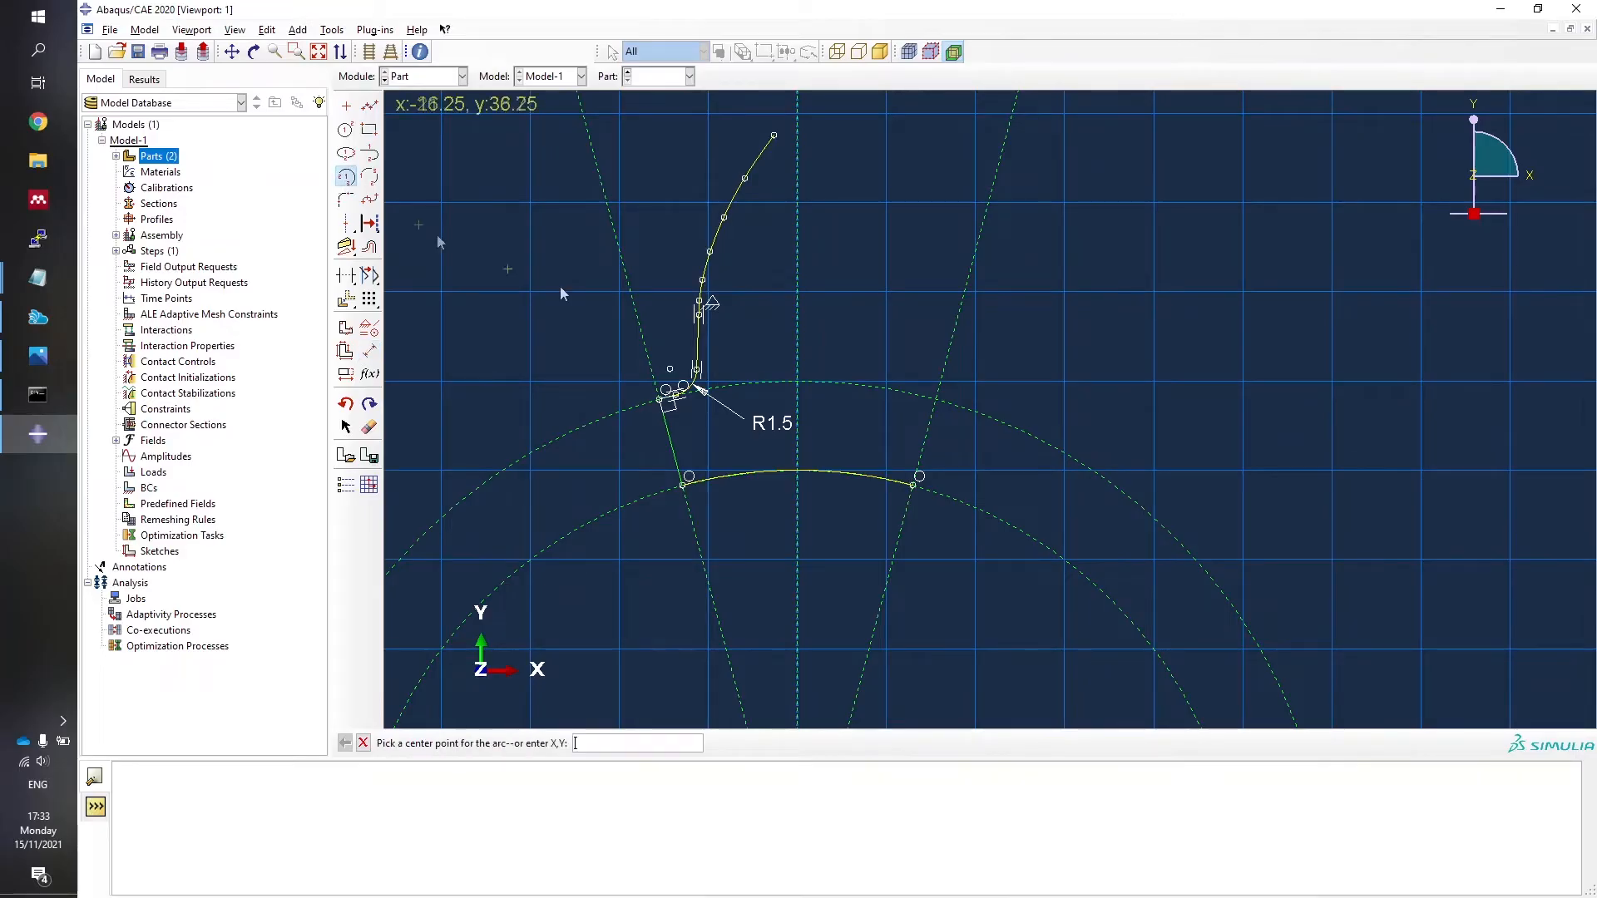
{"action": "scroll", "coordinate": [747, 243], "scroll_direction": "up", "scroll_amount": 3}
{"action": "left_click", "coordinate": [779, 657]}
{"action": "left_click", "coordinate": [766, 182]}
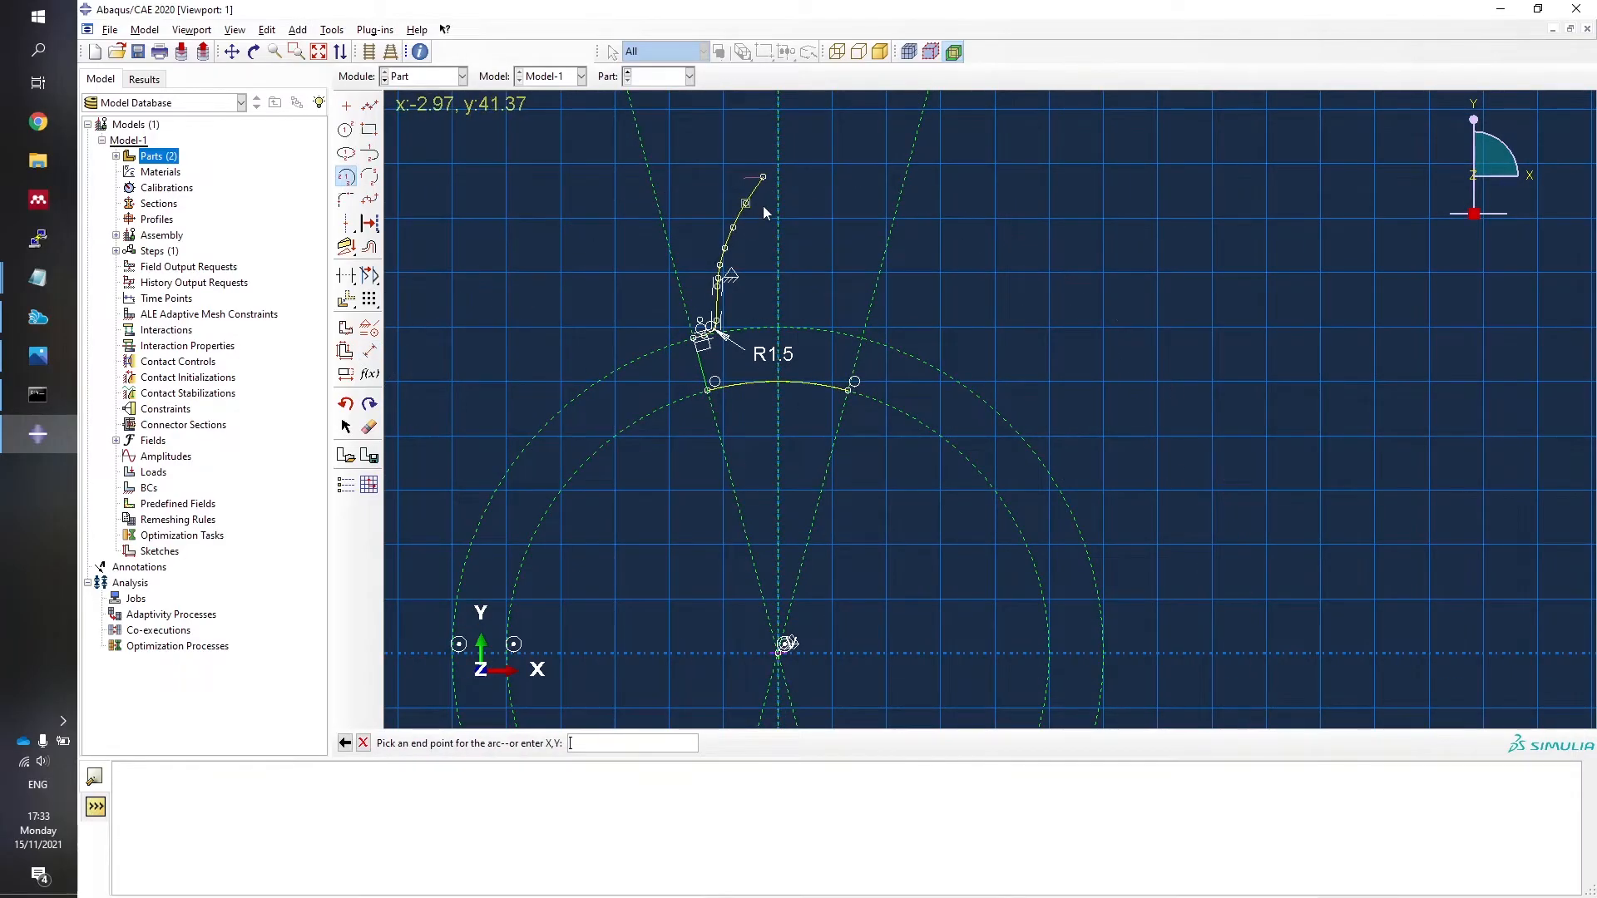
{"action": "scroll", "coordinate": [762, 206], "scroll_direction": "down", "scroll_amount": 3}
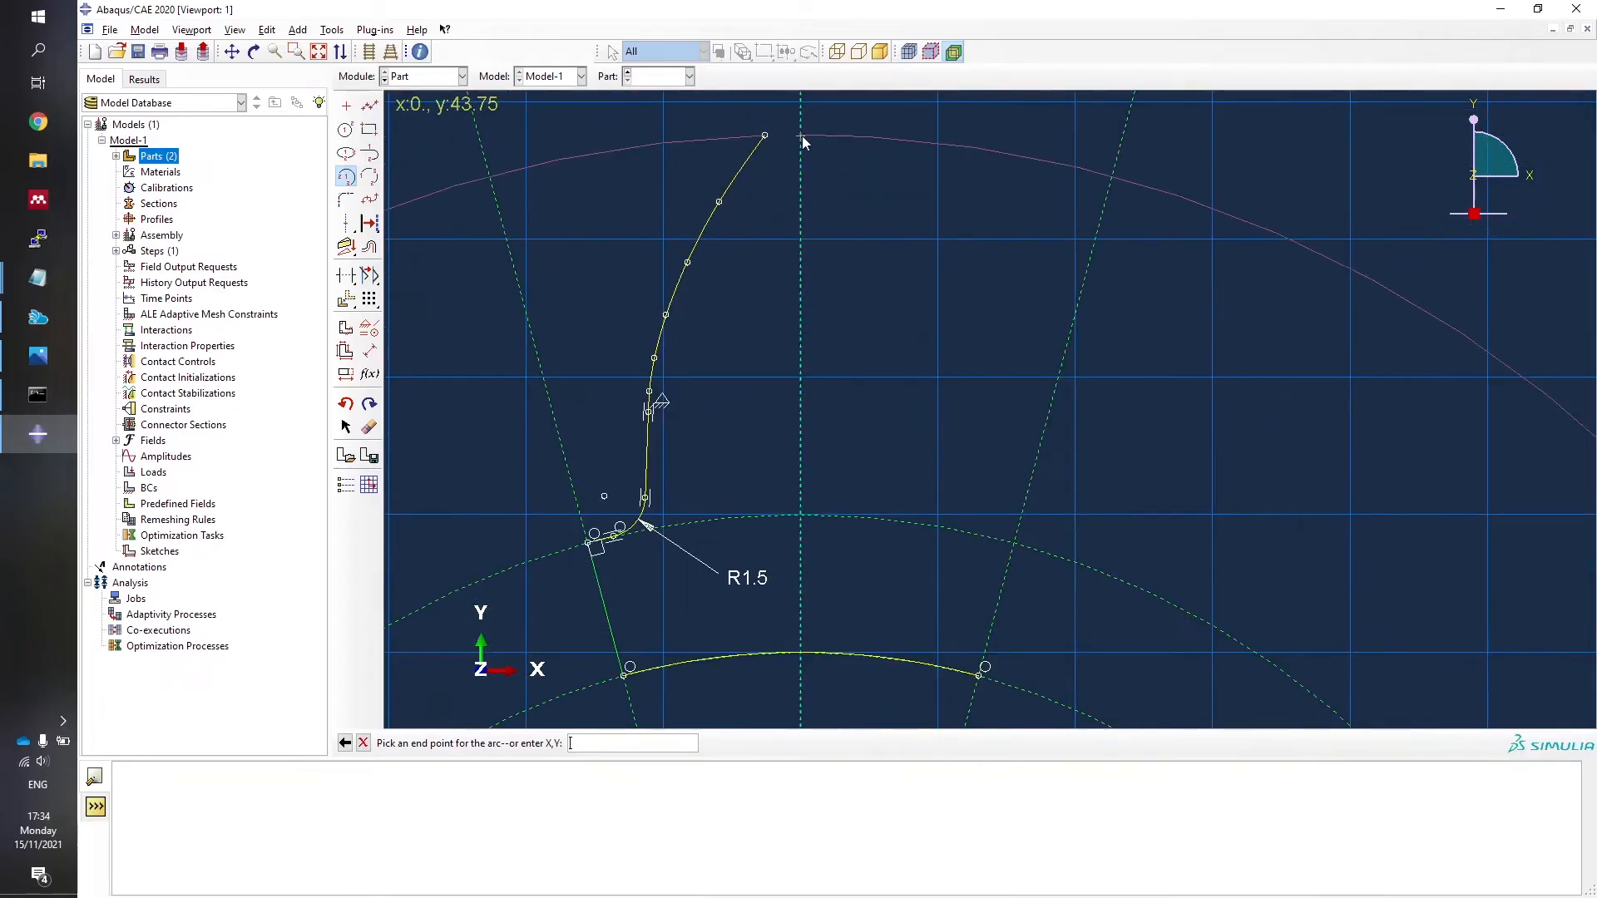
{"action": "scroll", "coordinate": [947, 492], "scroll_direction": "up", "scroll_amount": 2}
{"action": "scroll", "coordinate": [944, 489], "scroll_direction": "up", "scroll_amount": 3}
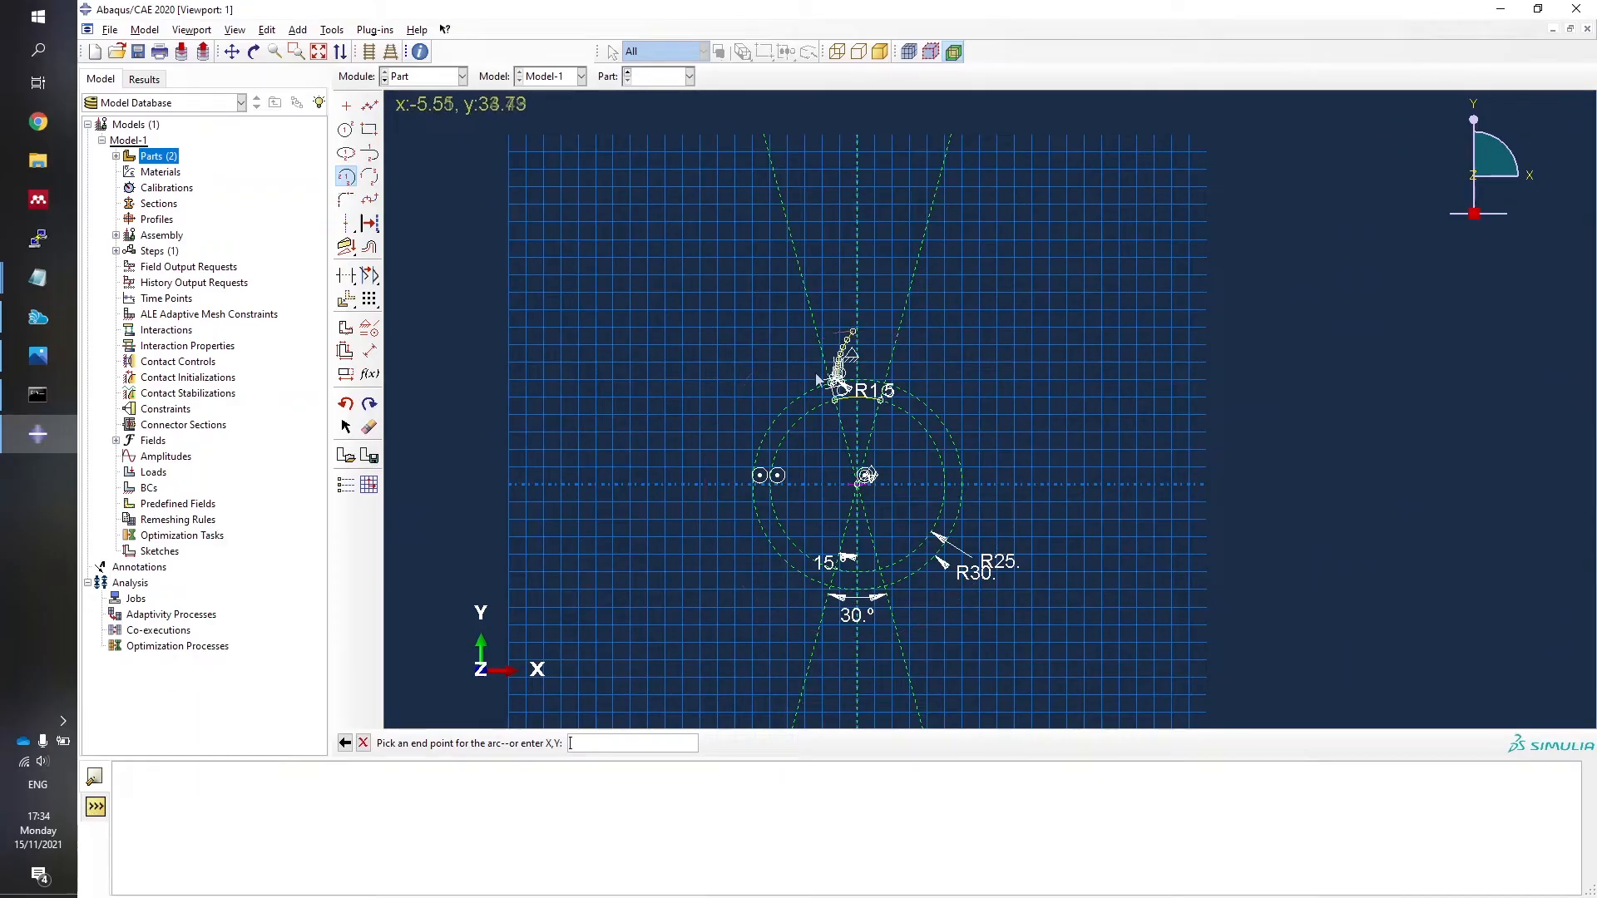
{"action": "left_click", "coordinate": [346, 176]}
Draw the tooth tip arc, centred on the origin, from the spline's upper end to the vertical construction line.
{"action": "left_click", "coordinate": [346, 178]}
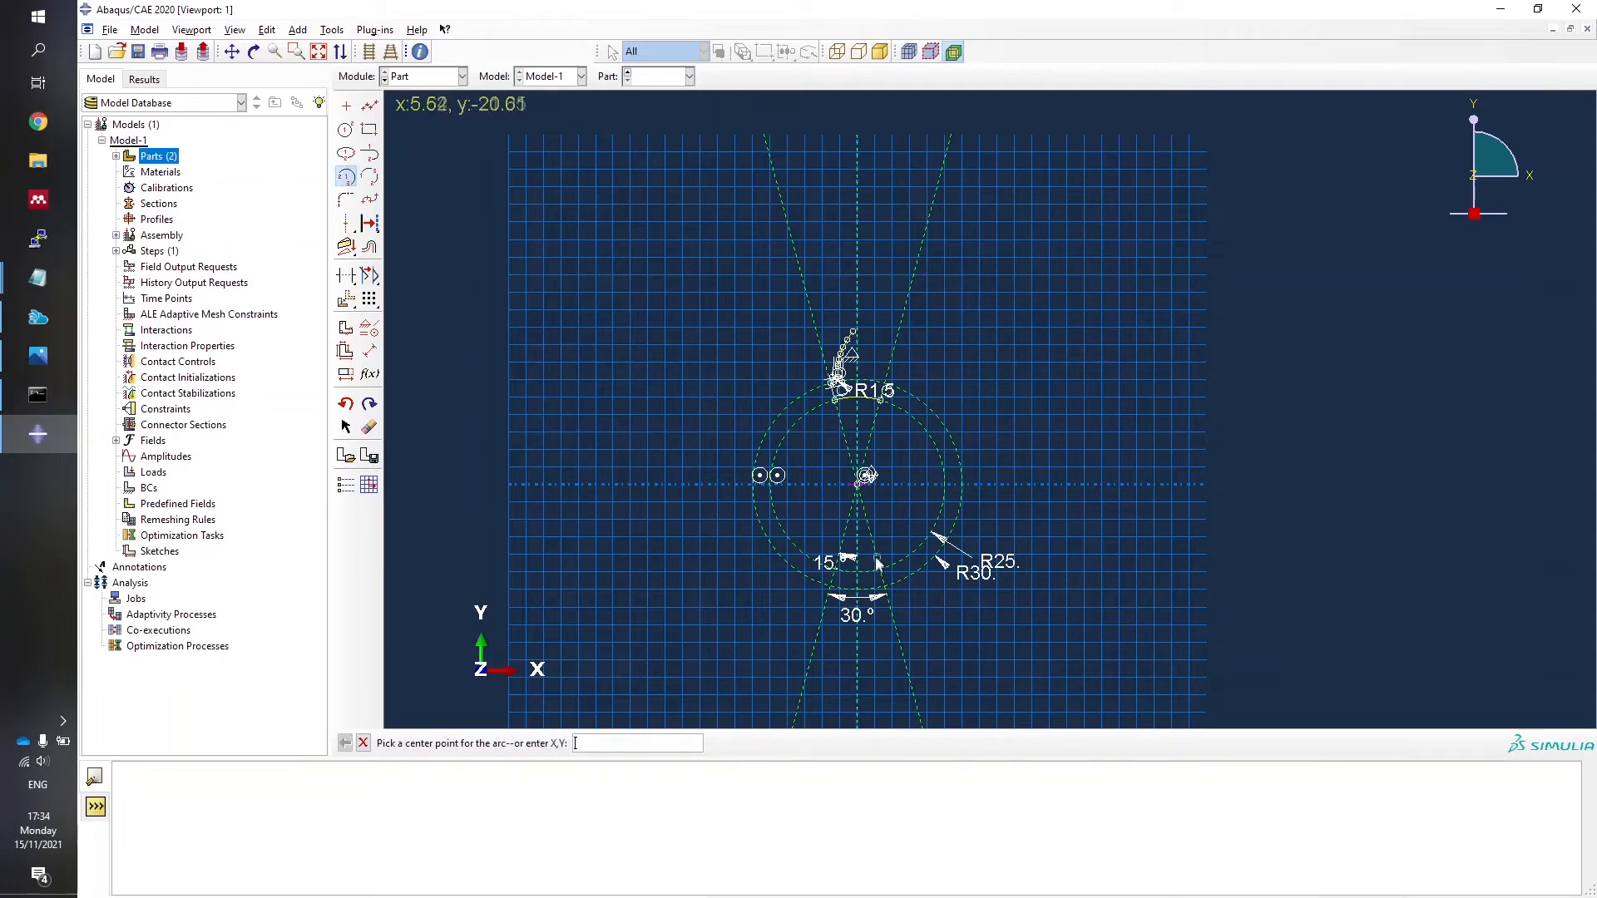
{"action": "scroll", "coordinate": [850, 434], "scroll_direction": "up", "scroll_amount": 5}
{"action": "scroll", "coordinate": [851, 434], "scroll_direction": "up", "scroll_amount": 4}
{"action": "scroll", "coordinate": [681, 246], "scroll_direction": "down", "scroll_amount": 6}
{"action": "left_click", "coordinate": [762, 164]}
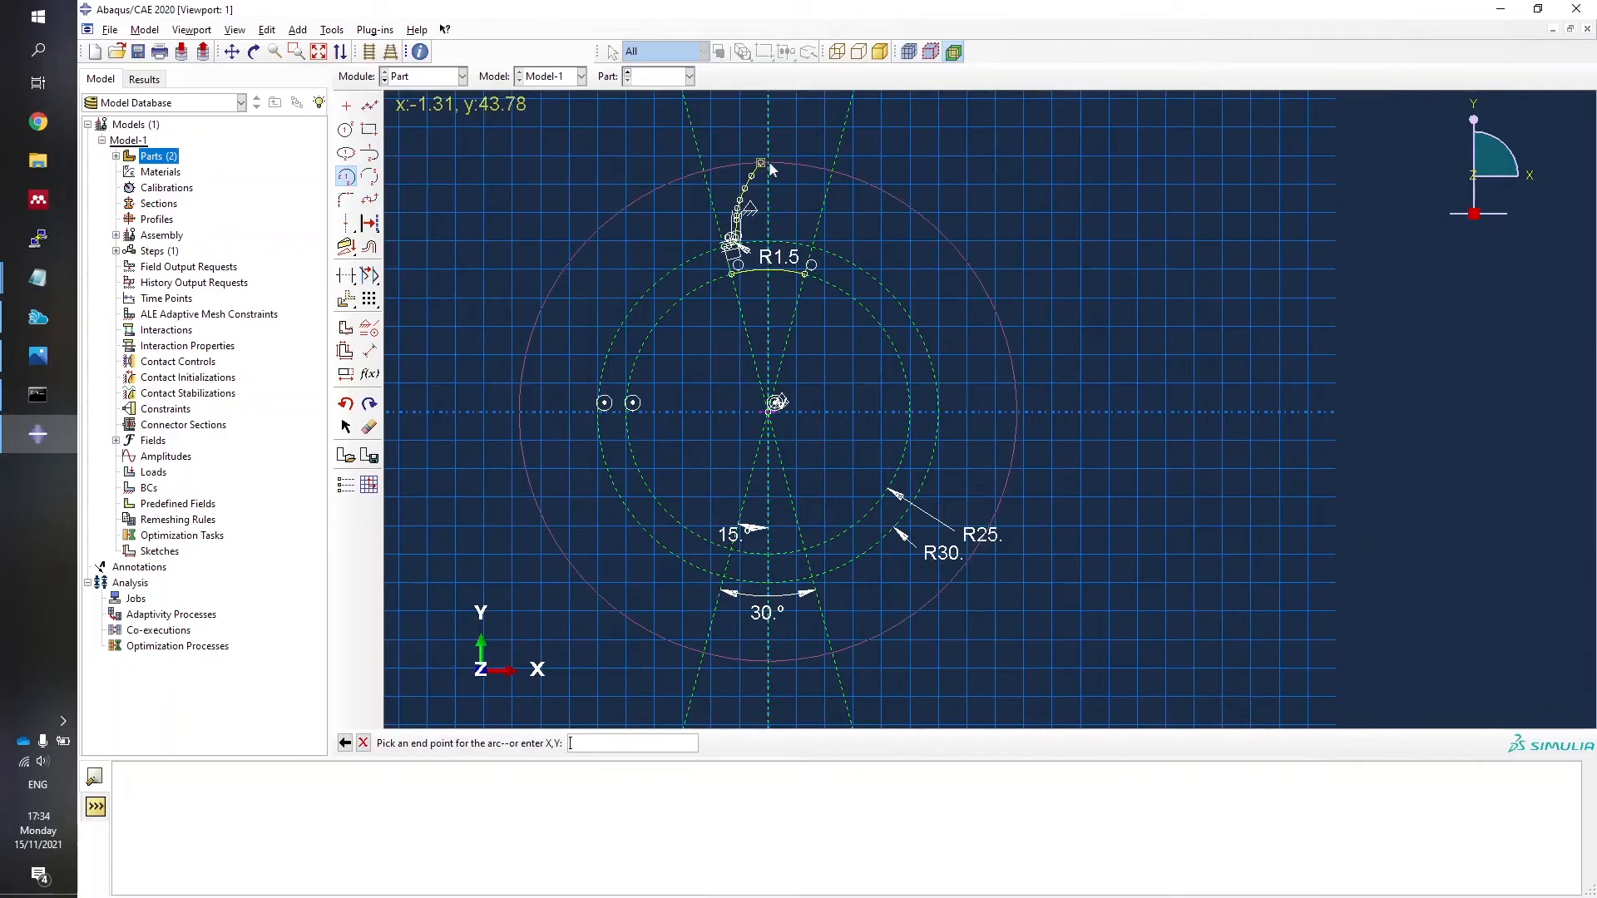
{"action": "scroll", "coordinate": [790, 179], "scroll_direction": "up", "scroll_amount": 8}
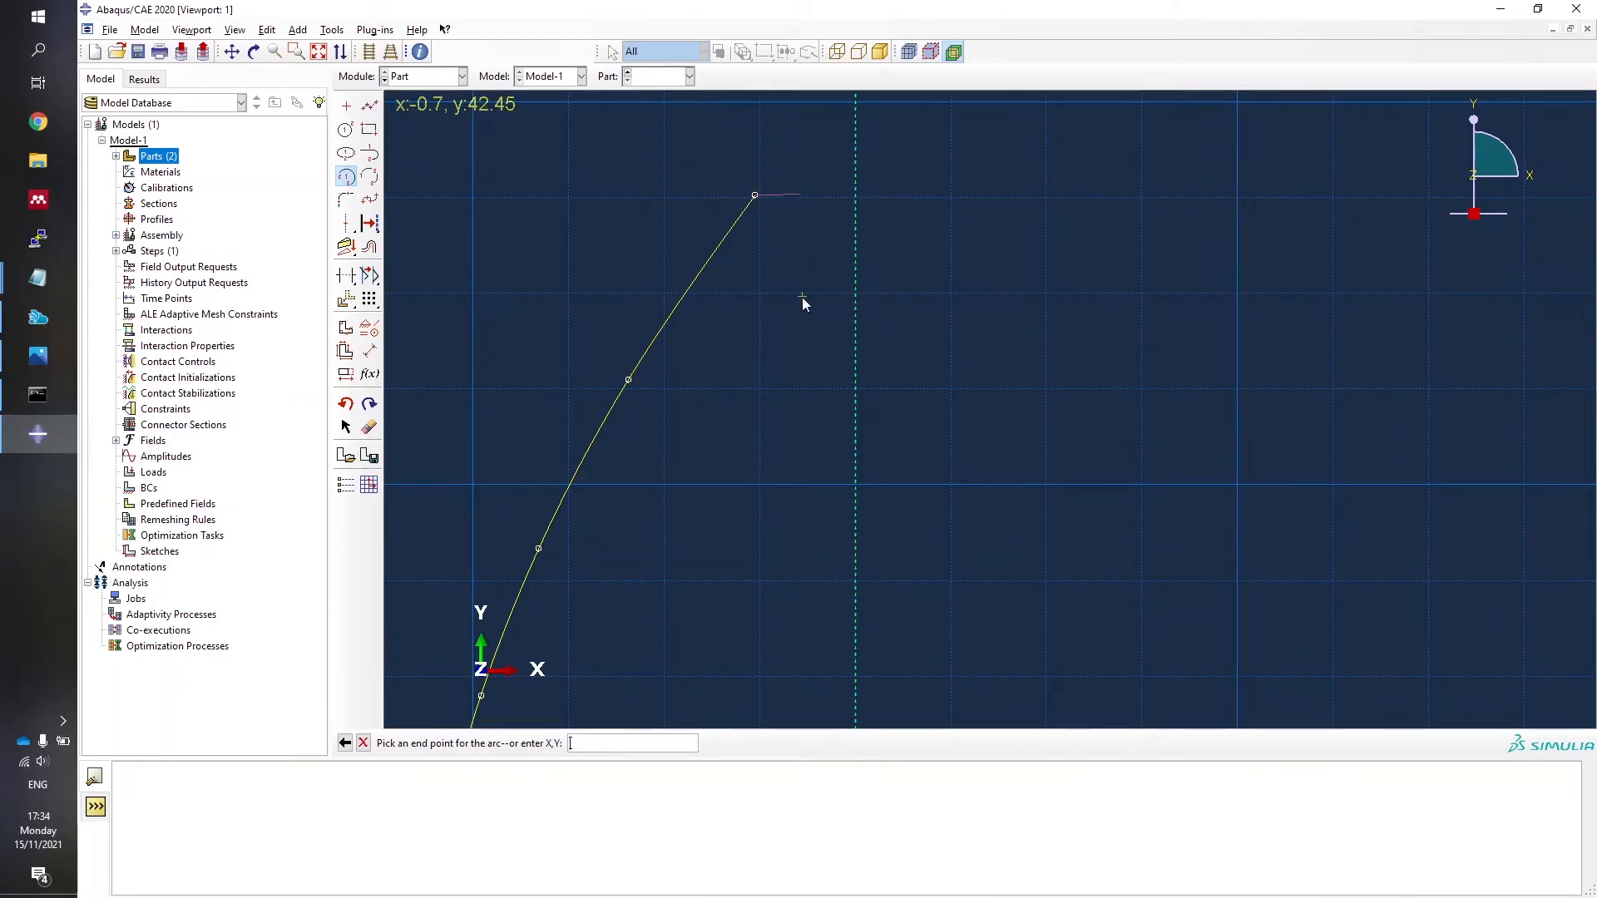
{"action": "left_click", "coordinate": [856, 194]}
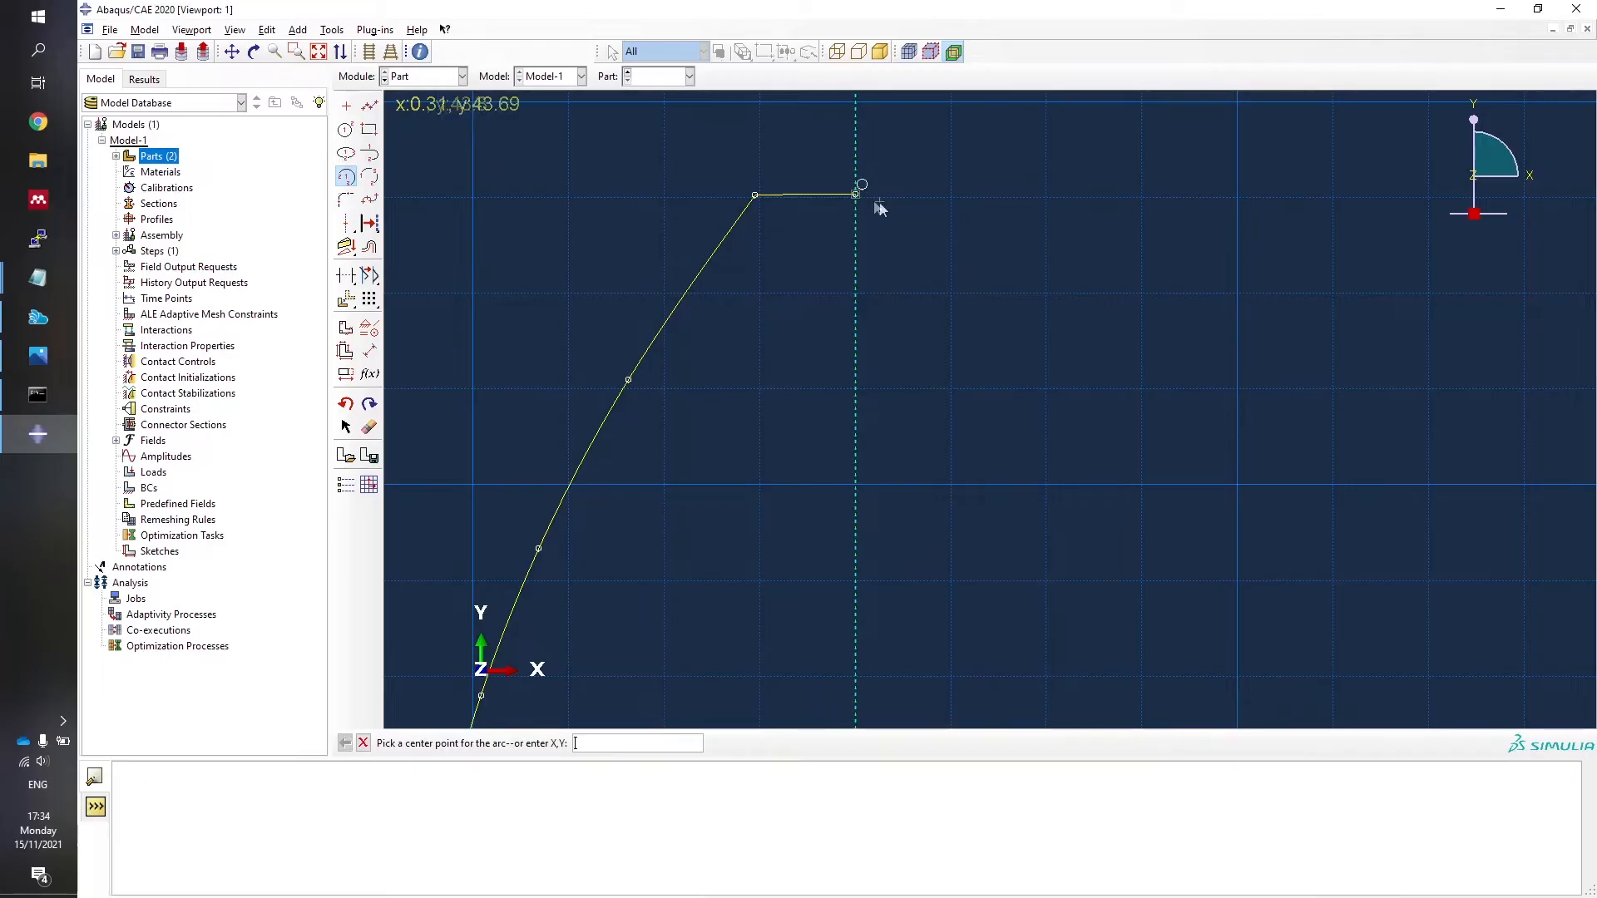
{"action": "key", "text": "Escape"}
Mirror a copy of the tip arc, flank, root arc, short outer-circle arc and side edge about the vertical construction line.
{"action": "scroll", "coordinate": [782, 367], "scroll_direction": "down", "scroll_amount": 6}
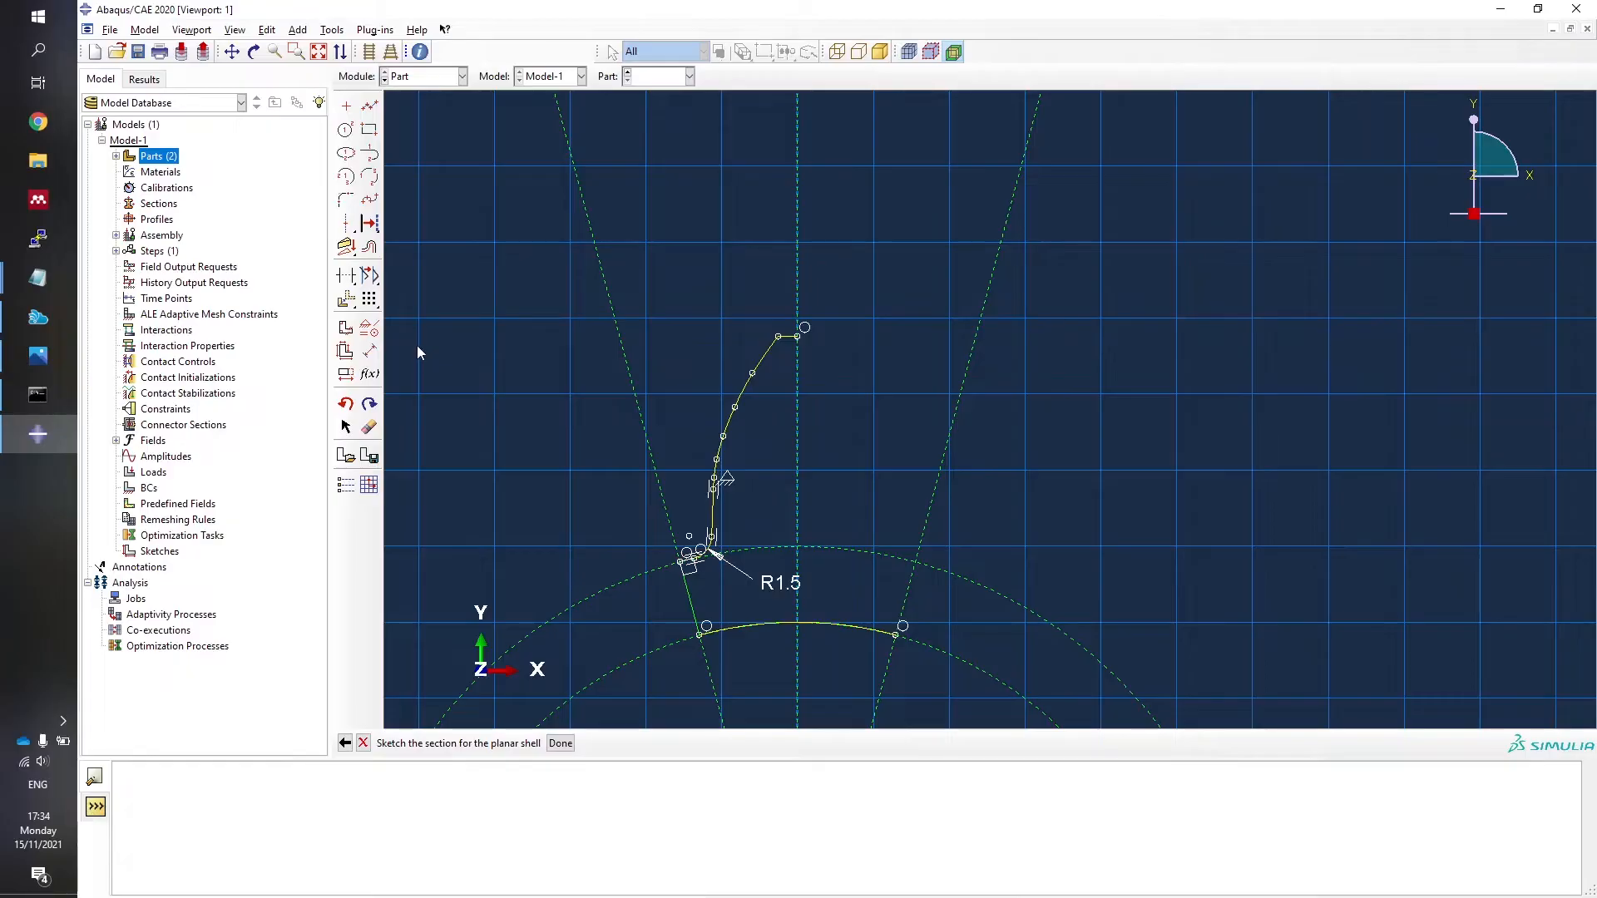
{"action": "left_click", "coordinate": [354, 308]}
{"action": "left_click_drag", "start_coordinate": [353, 308], "coordinate": [440, 302]}
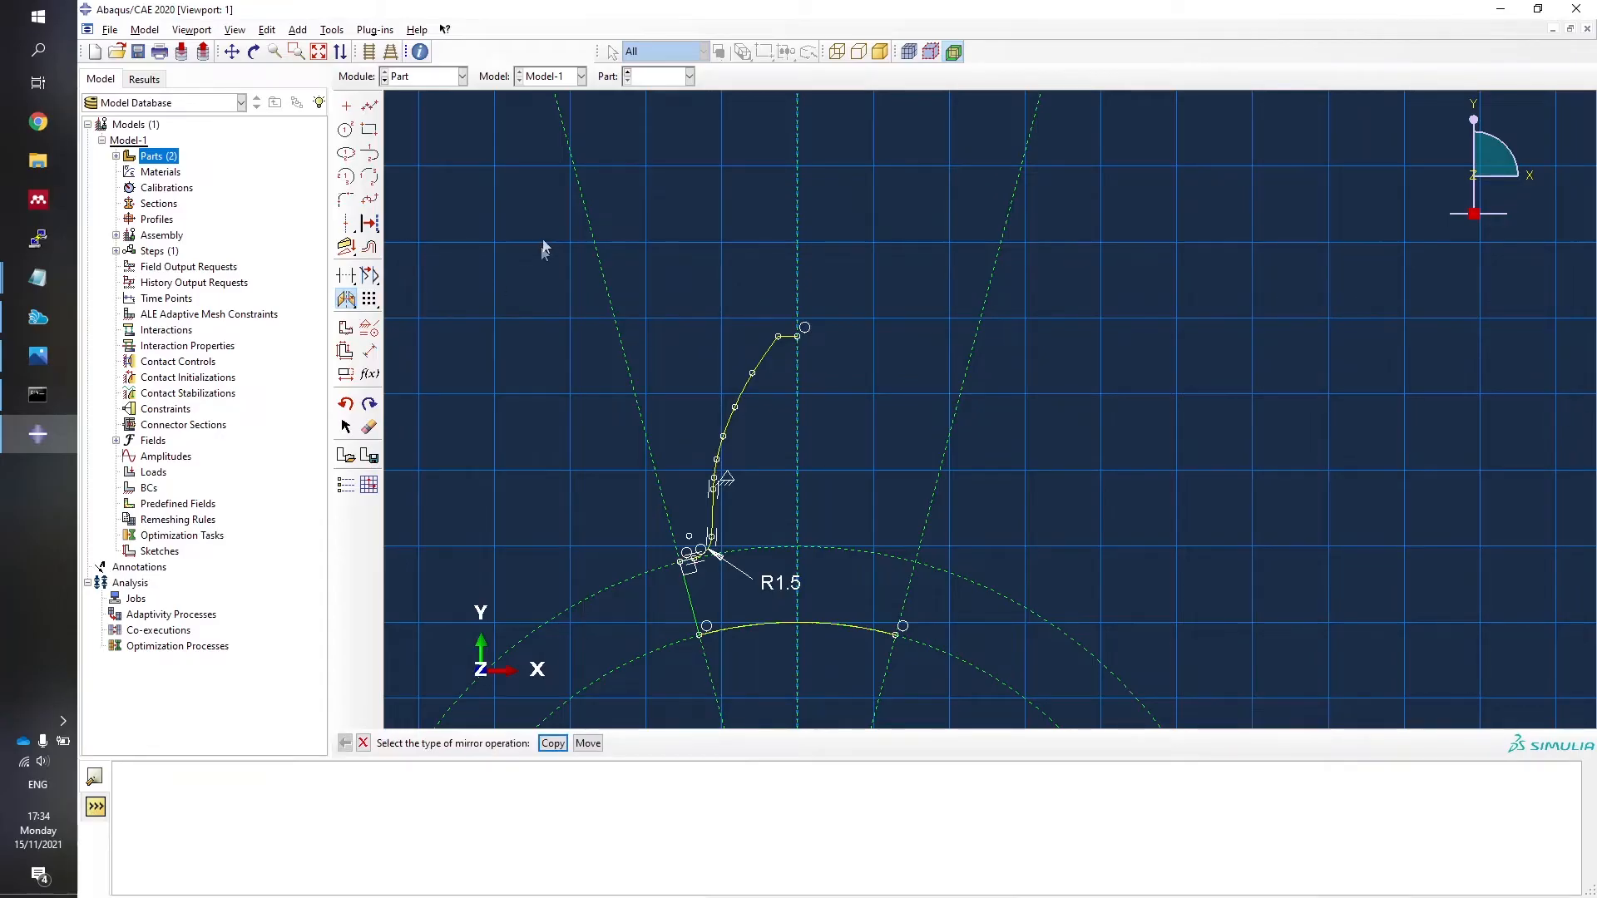
{"action": "scroll", "coordinate": [545, 235], "scroll_direction": "up", "scroll_amount": 5}
{"action": "scroll", "coordinate": [606, 427], "scroll_direction": "down", "scroll_amount": 10}
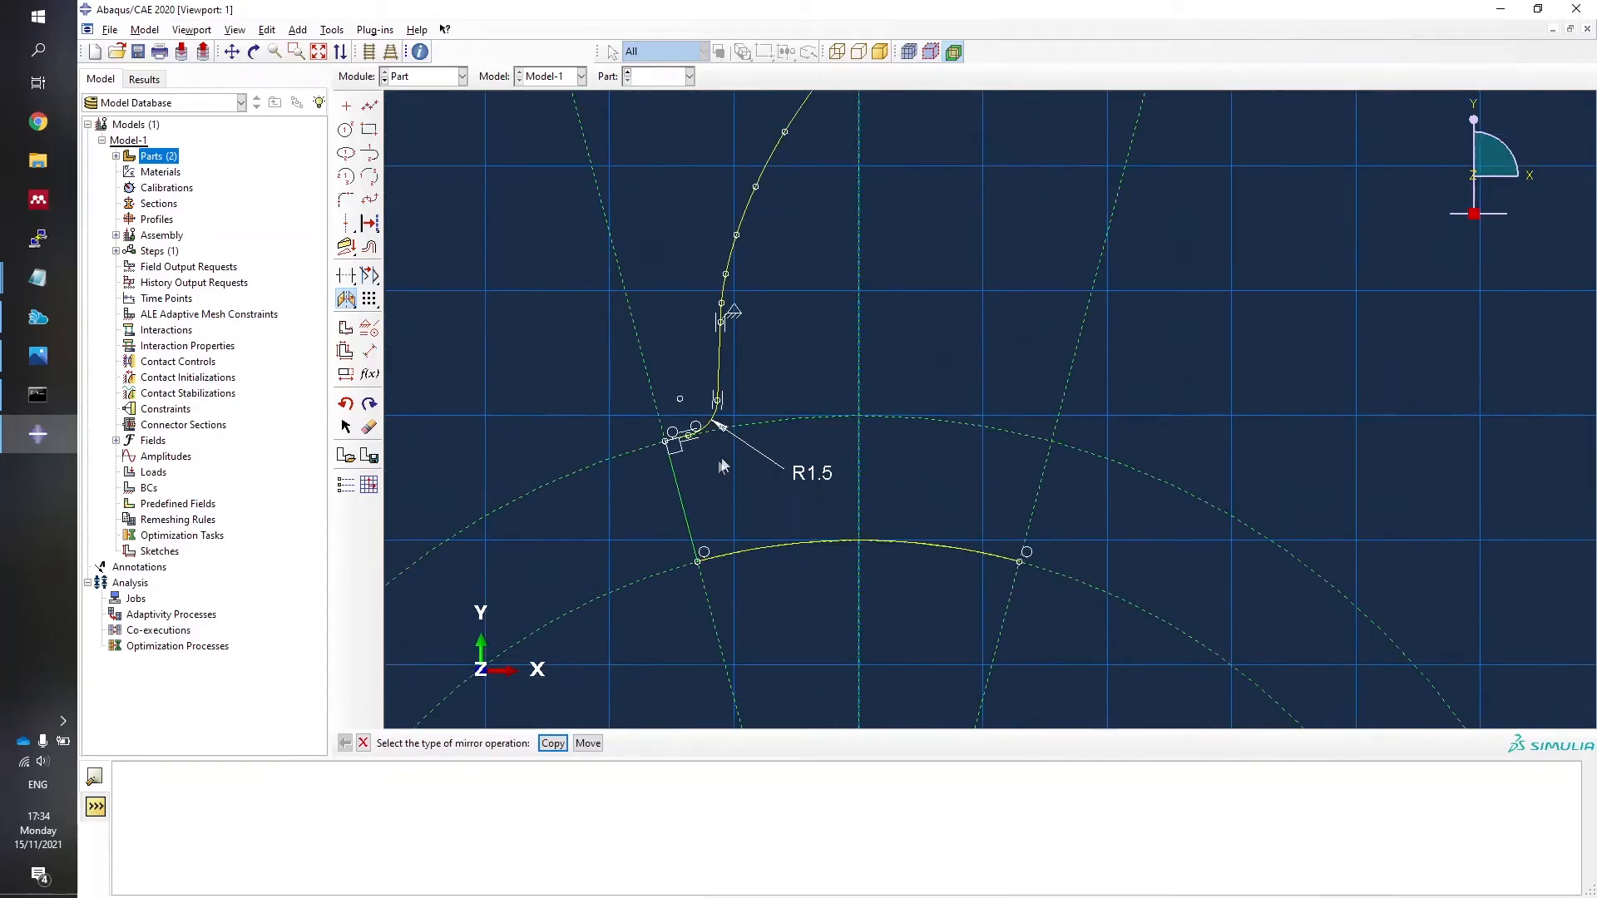
{"action": "scroll", "coordinate": [706, 489], "scroll_direction": "up", "scroll_amount": 3}
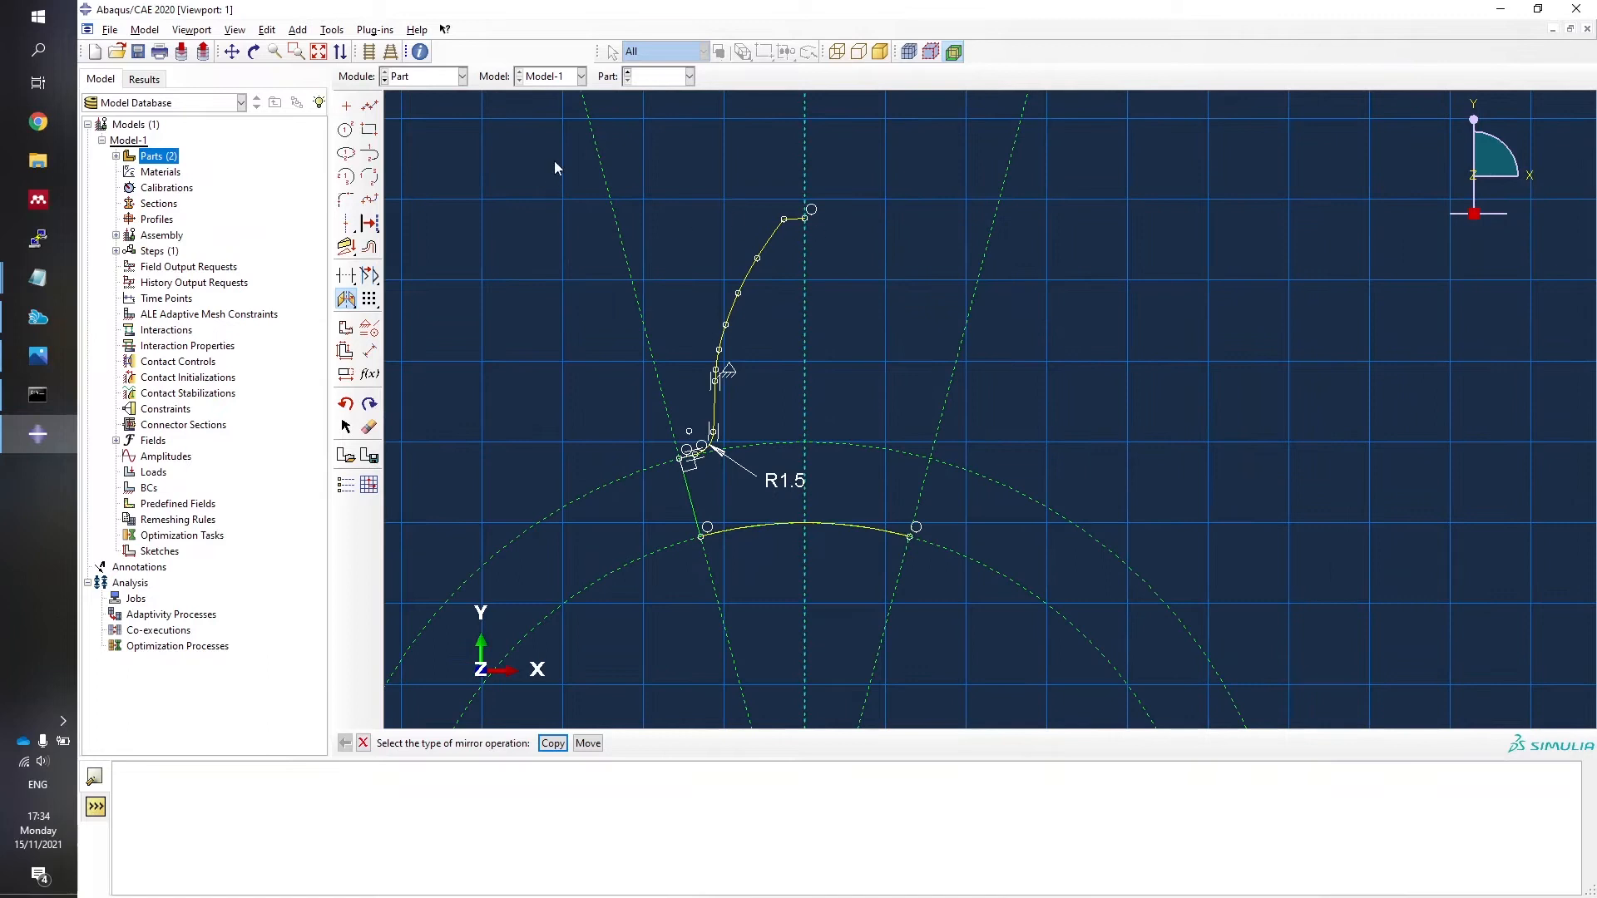
{"action": "left_click", "coordinate": [552, 743]}
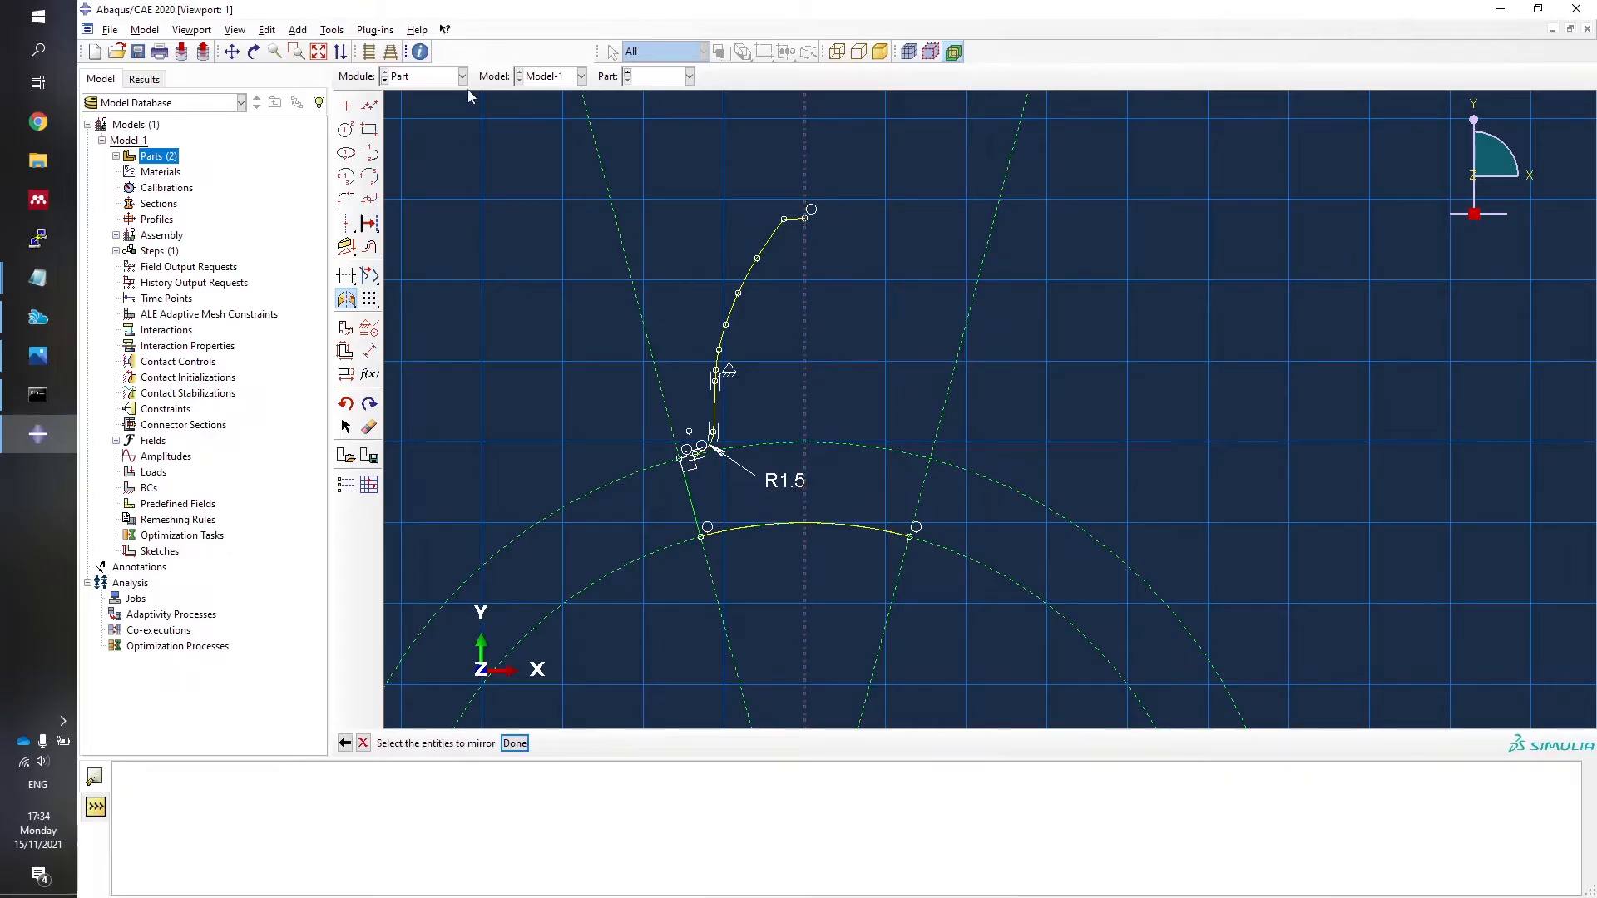
{"action": "mouse_move", "coordinate": [548, 177]}
{"action": "left_mouse_down"}
{"action": "mouse_move", "coordinate": [797, 491]}
{"action": "mouse_move", "coordinate": [826, 496]}
{"action": "left_mouse_up"}
{"action": "left_click", "coordinate": [959, 466], "text": "ctrl"}
{"action": "left_click", "coordinate": [616, 223], "text": "ctrl"}
{"action": "left_click", "coordinate": [515, 743]}
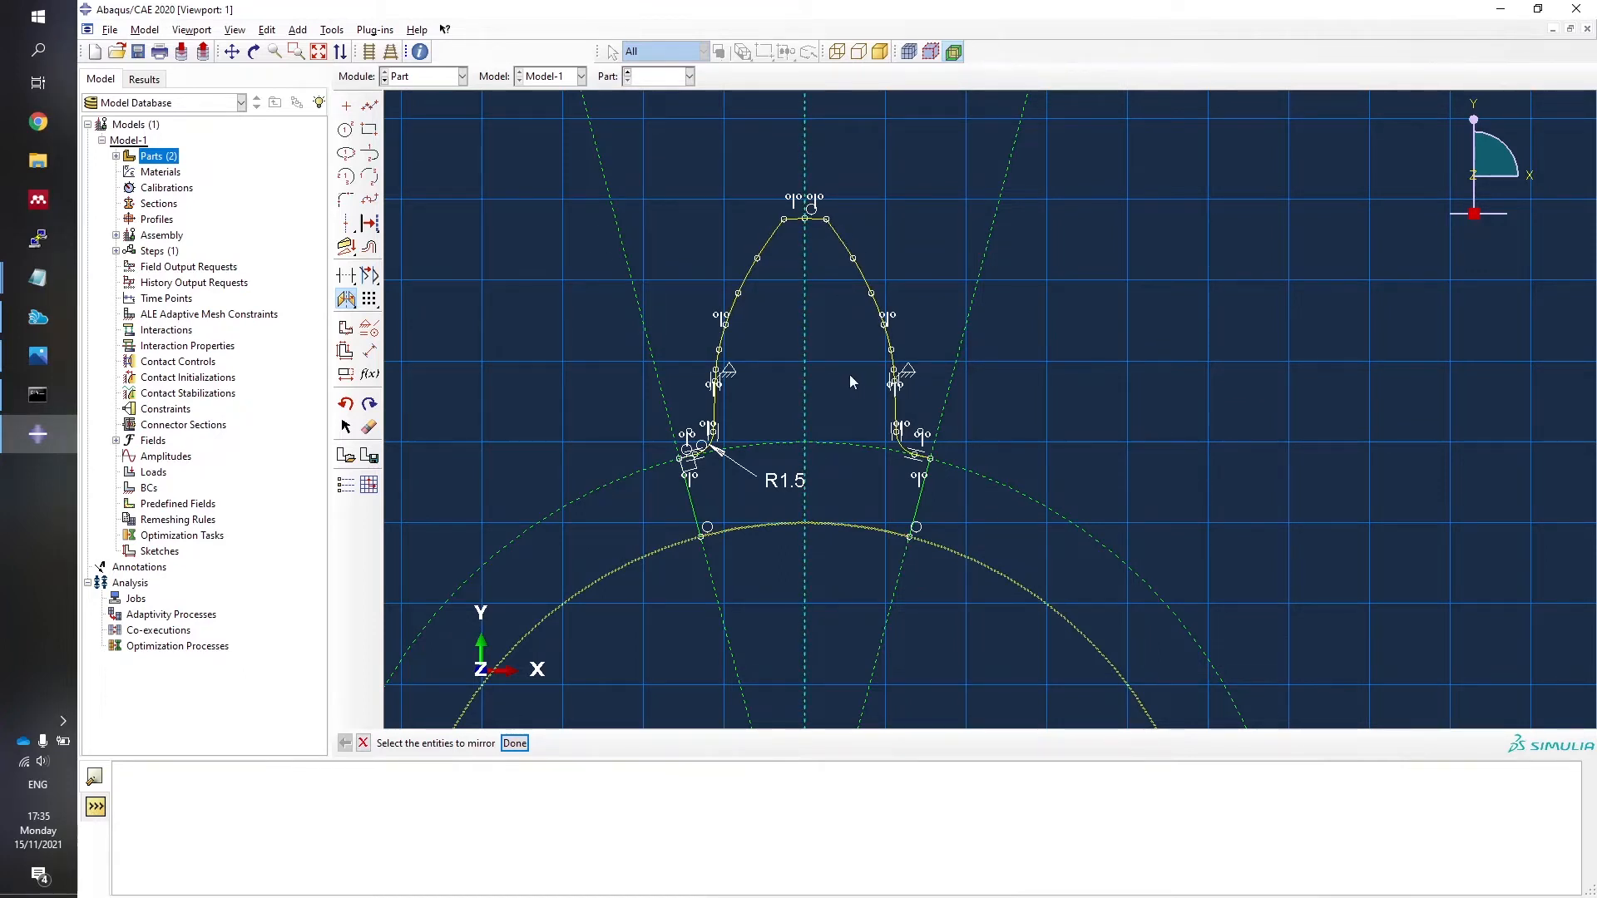
Leave the mirror tool and complete the sketch as the planar shell section of the Tooth part.
{"action": "scroll", "coordinate": [710, 456], "scroll_direction": "down", "scroll_amount": 2}
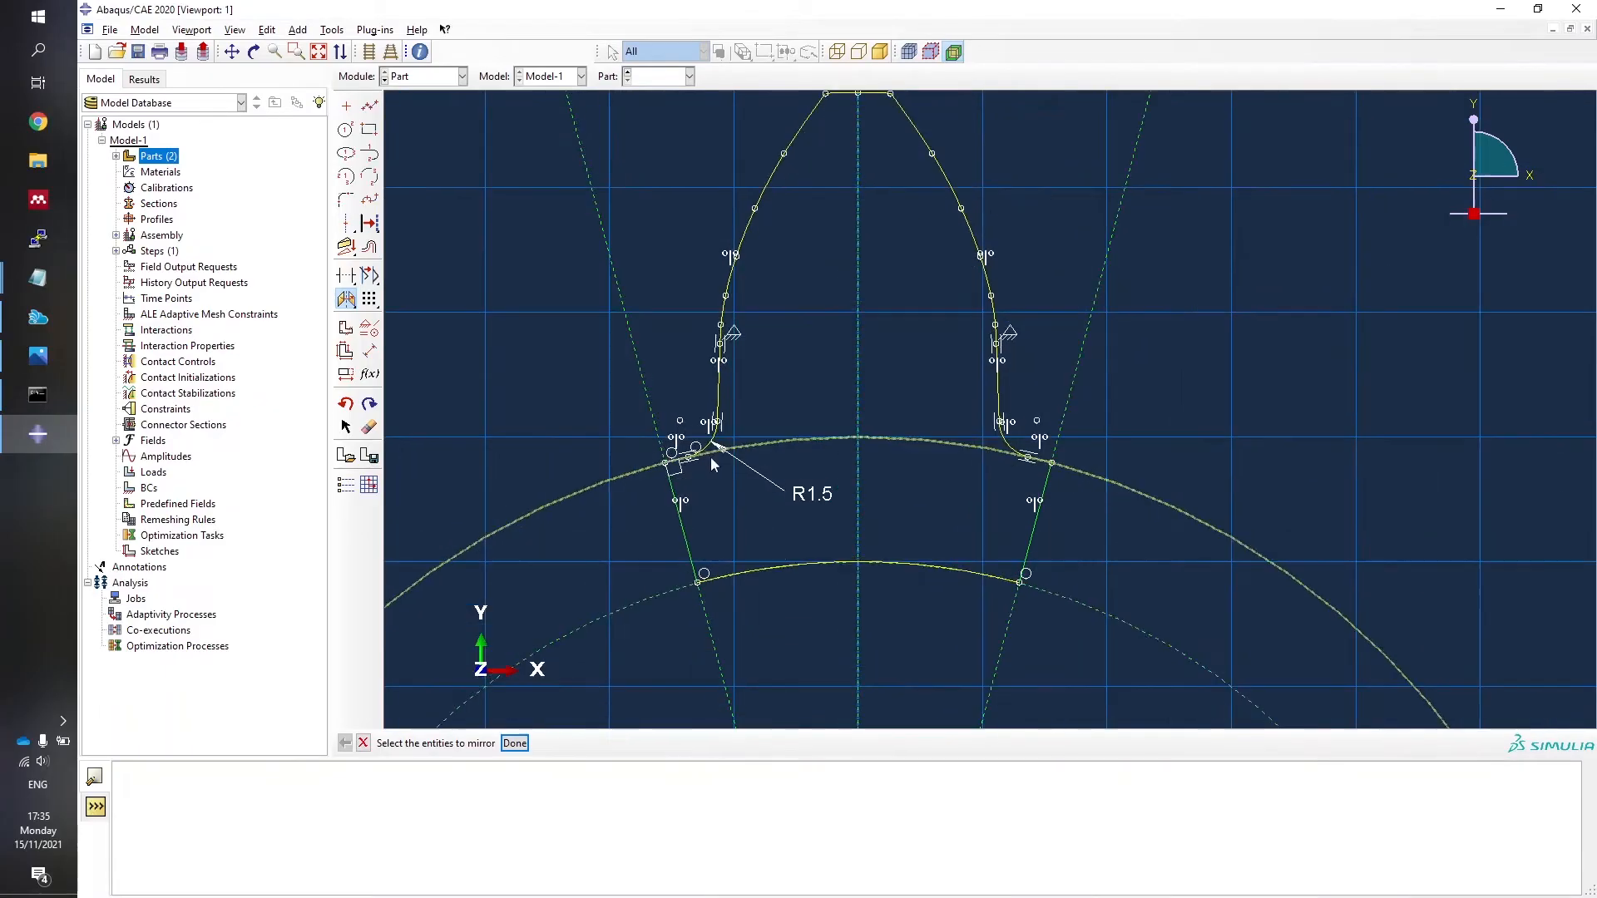
{"action": "left_click", "coordinate": [513, 744]}
{"action": "left_click", "coordinate": [559, 743]}
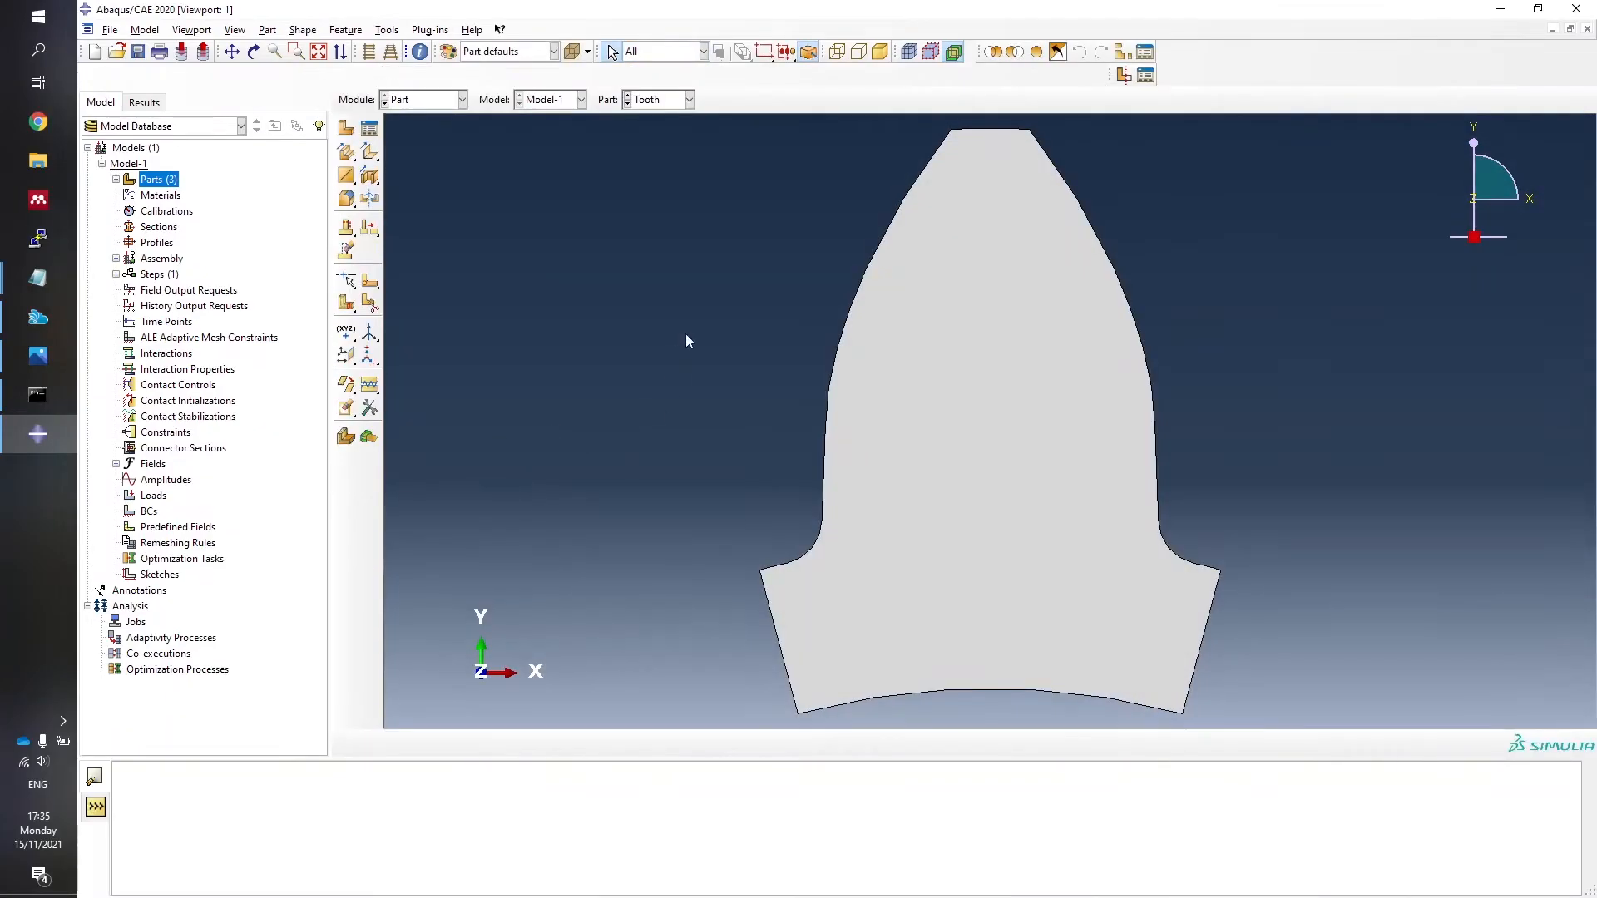
Create a new material named Steel and move its editor dialog to the middle of the window.
{"action": "right_click", "coordinate": [149, 200]}
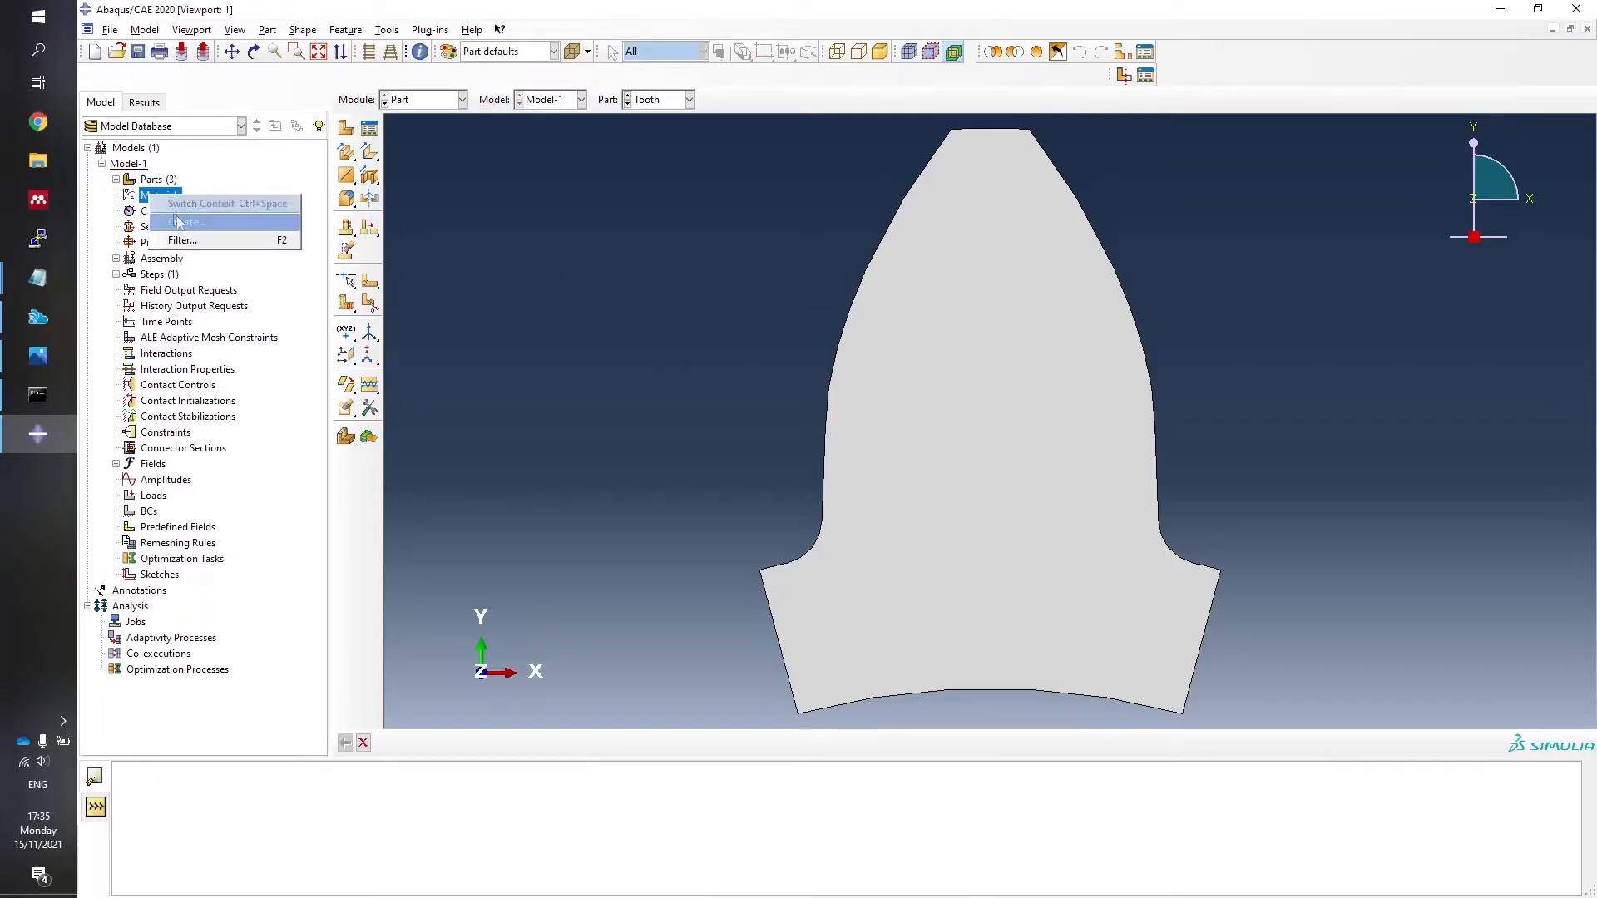
{"action": "left_click", "coordinate": [176, 212]}
{"action": "left_click_drag", "start_coordinate": [160, 88], "coordinate": [652, 120]}
{"action": "type", "text": "Steel"}
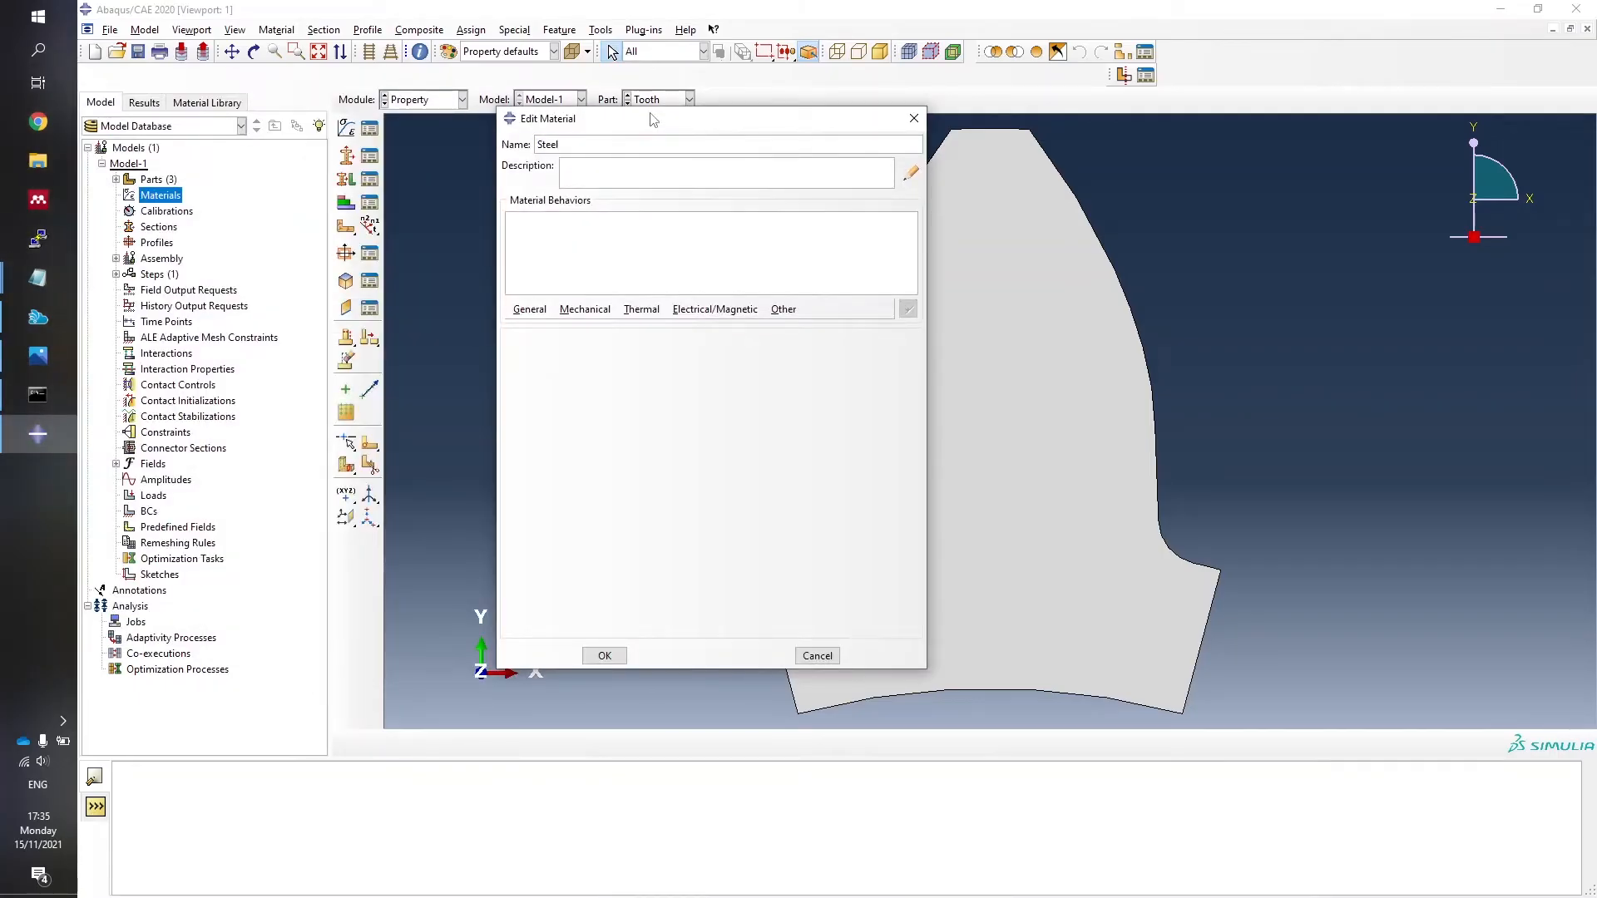
Give Steel an isotropic Elastic behavior with Young's modulus 207000 and Poisson's ratio 0.3, and save the material.
{"action": "left_click", "coordinate": [585, 309]}
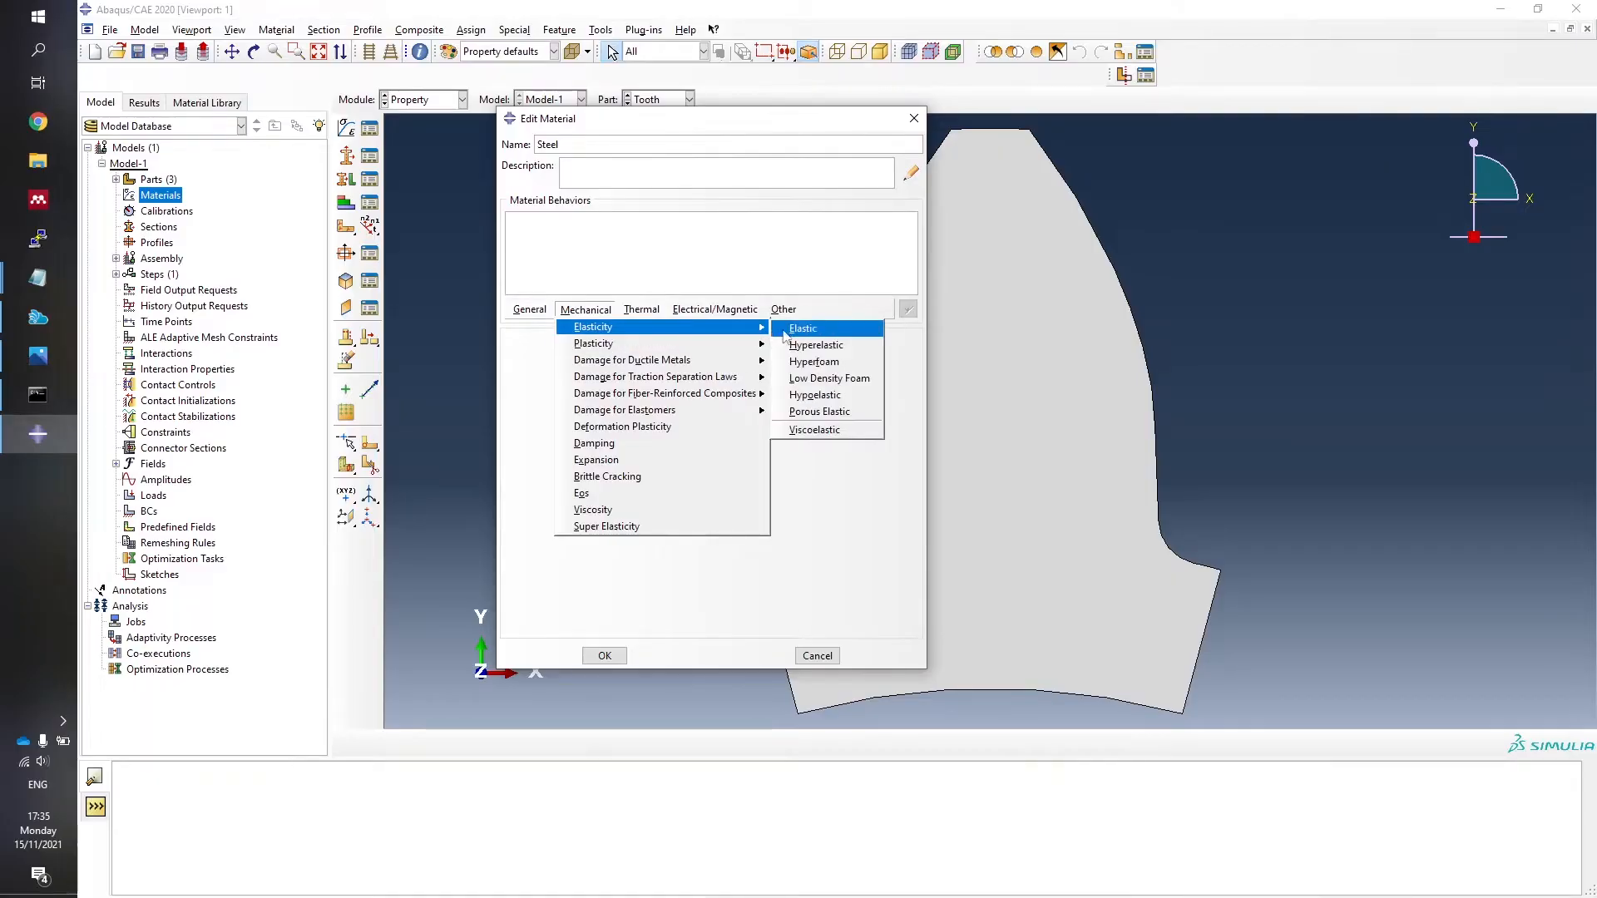
{"action": "left_click", "coordinate": [798, 330]}
{"action": "left_click", "coordinate": [581, 538]}
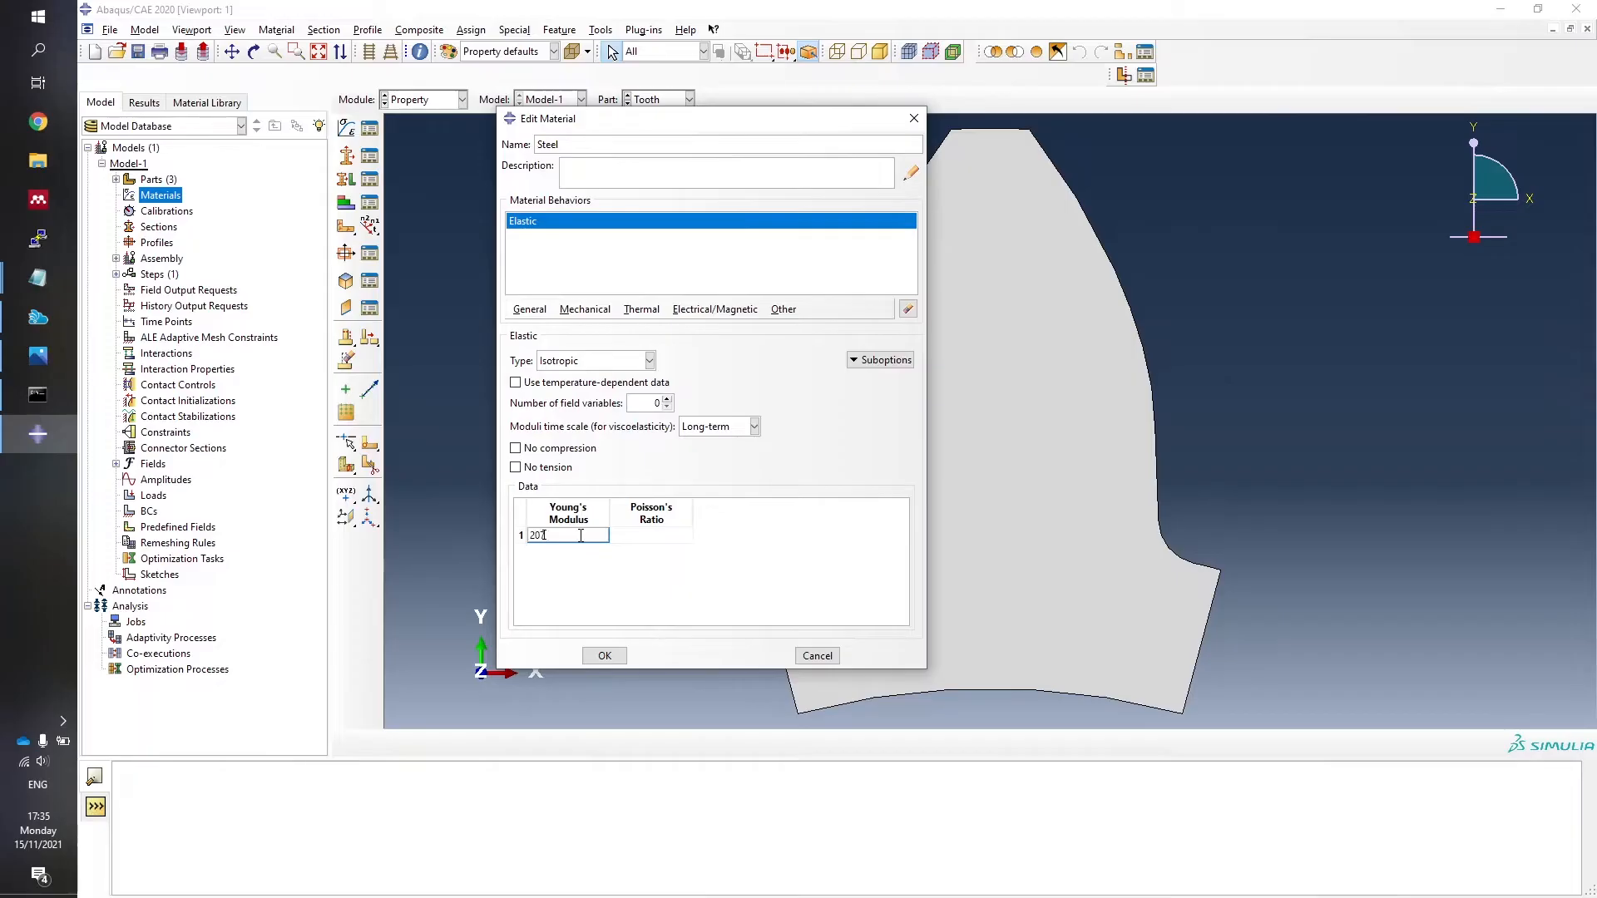
{"action": "type", "text": "207000"}
{"action": "left_click", "coordinate": [642, 536]}
{"action": "type", "text": "0.3"}
{"action": "left_click", "coordinate": [623, 577]}
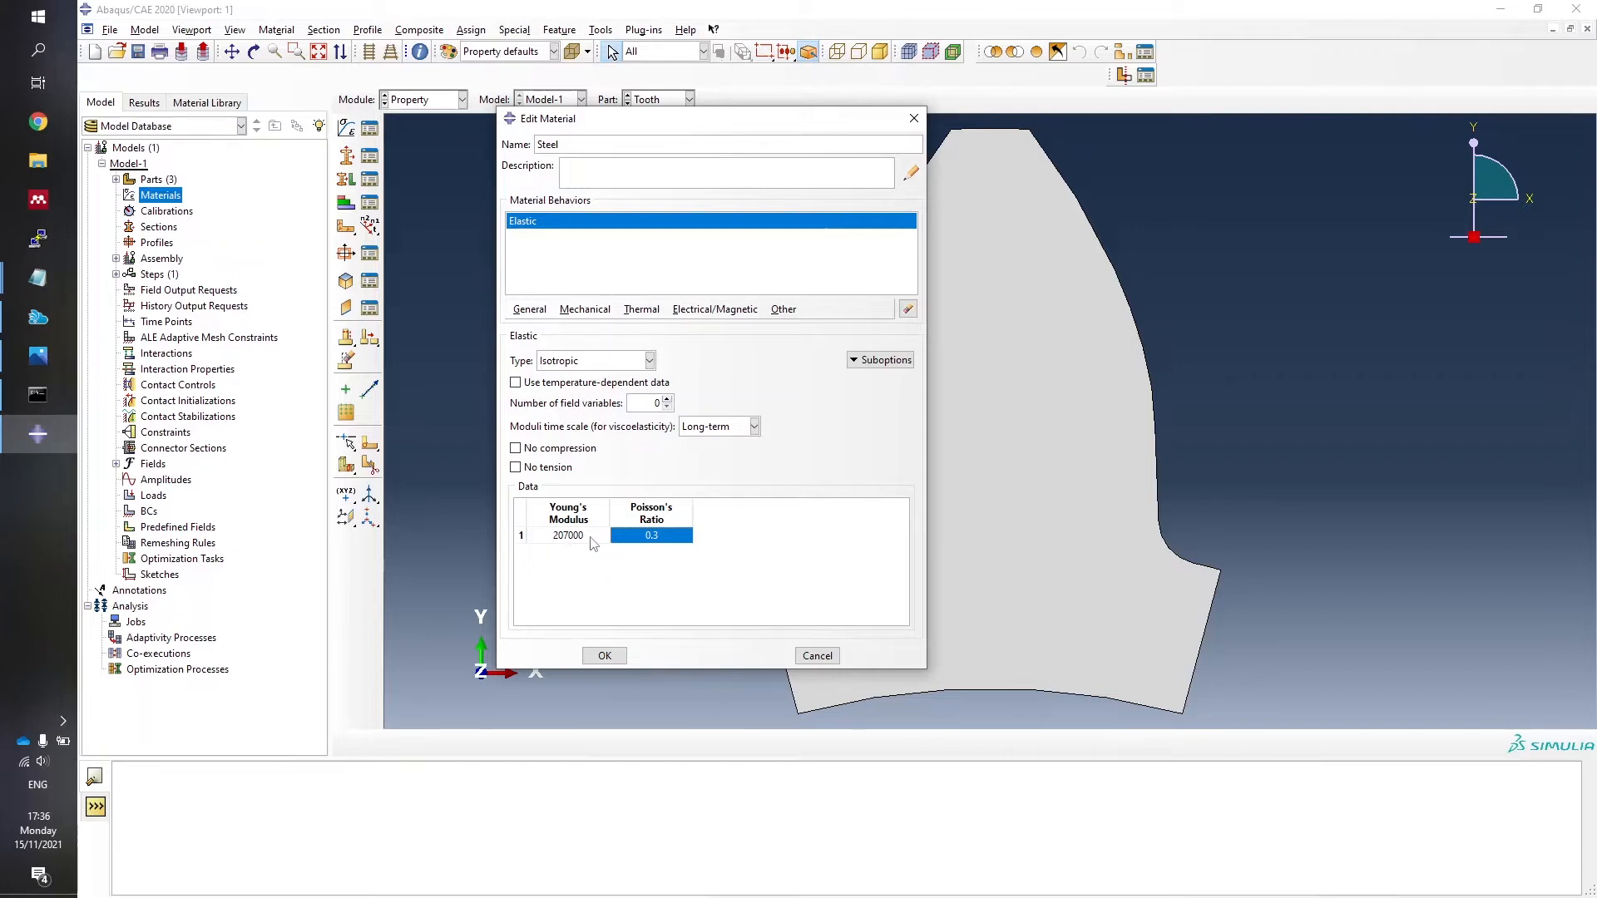
{"action": "left_click", "coordinate": [606, 656]}
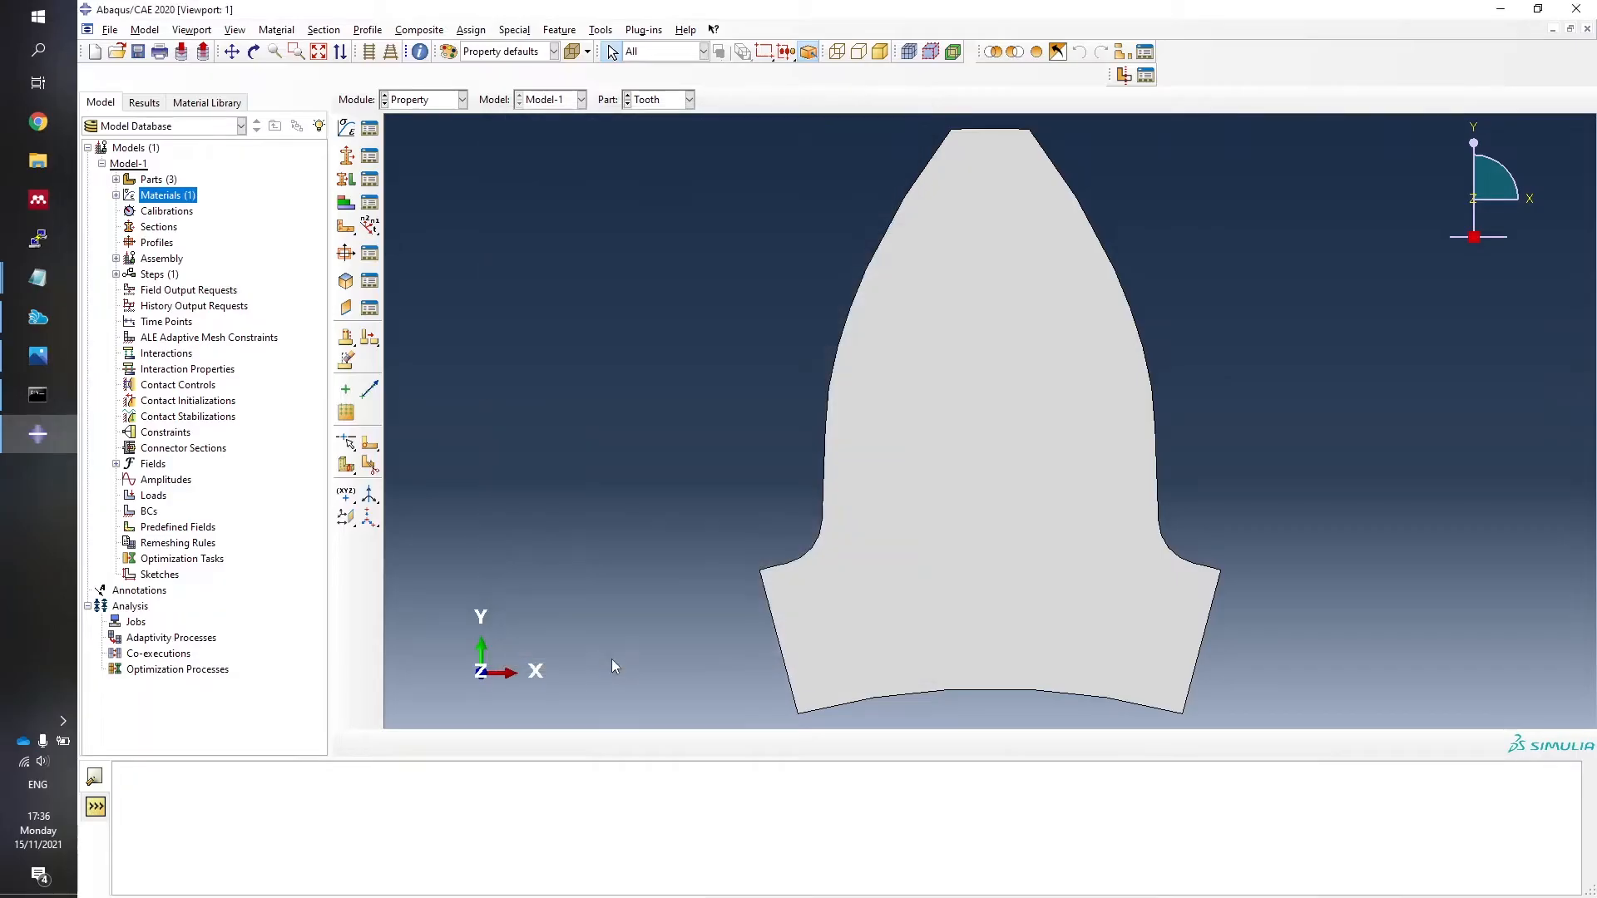
Create a solid homogeneous section named Tooth using the Steel material, with a plane stress/strain thickness enabled.
{"action": "right_click", "coordinate": [154, 227]}
{"action": "left_click", "coordinate": [181, 261]}
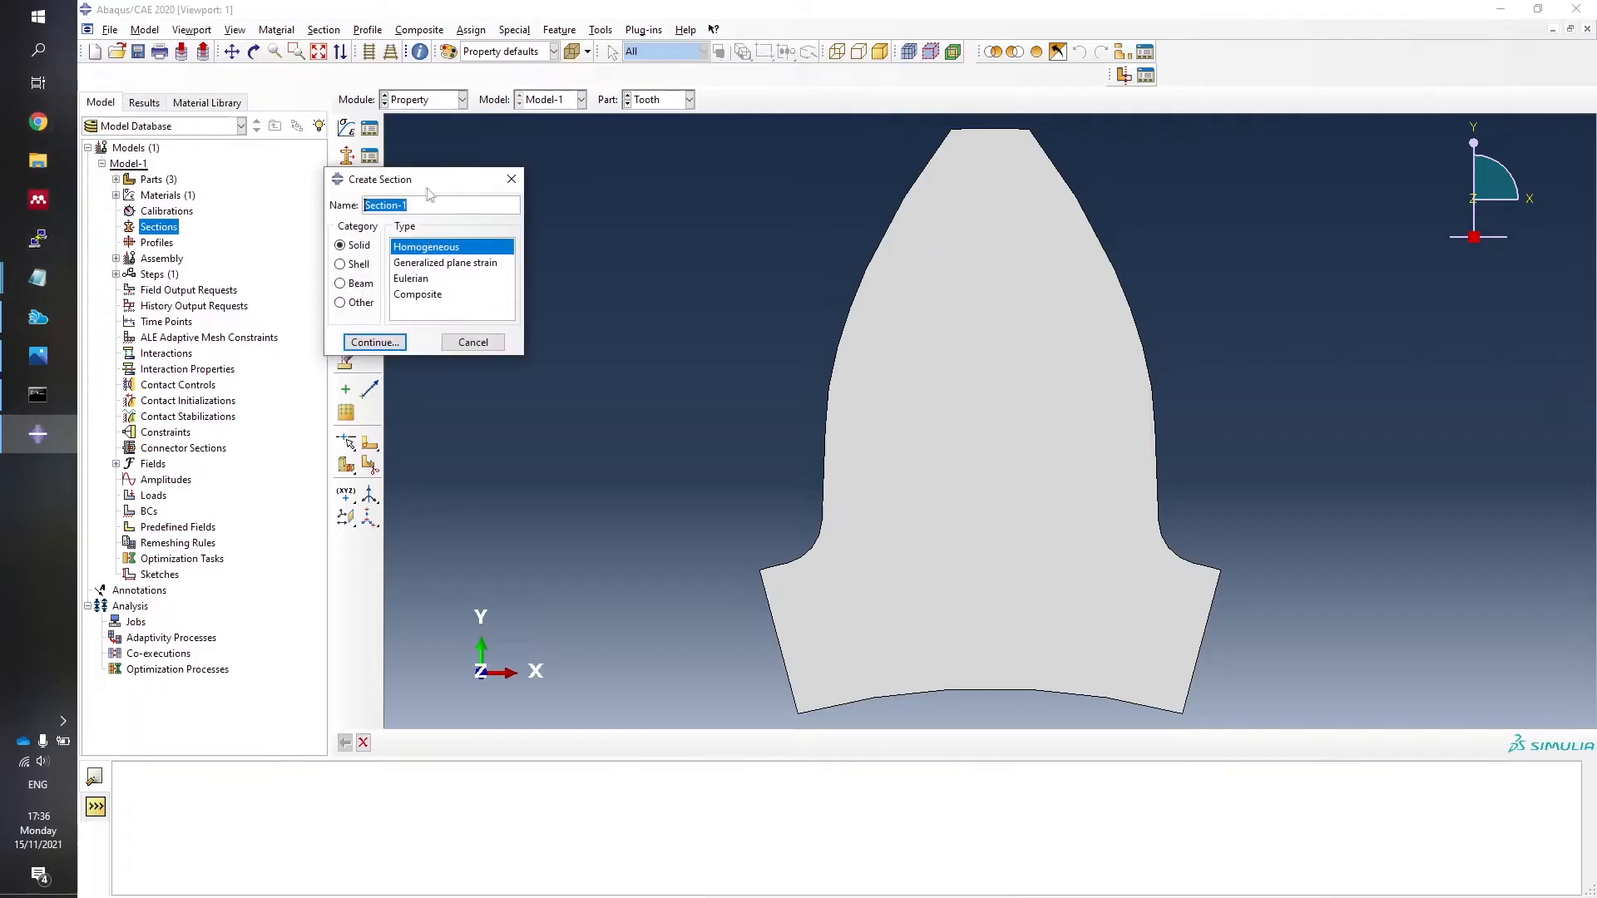
{"action": "key", "text": "BackSpace"}
{"action": "left_click", "coordinate": [375, 341]}
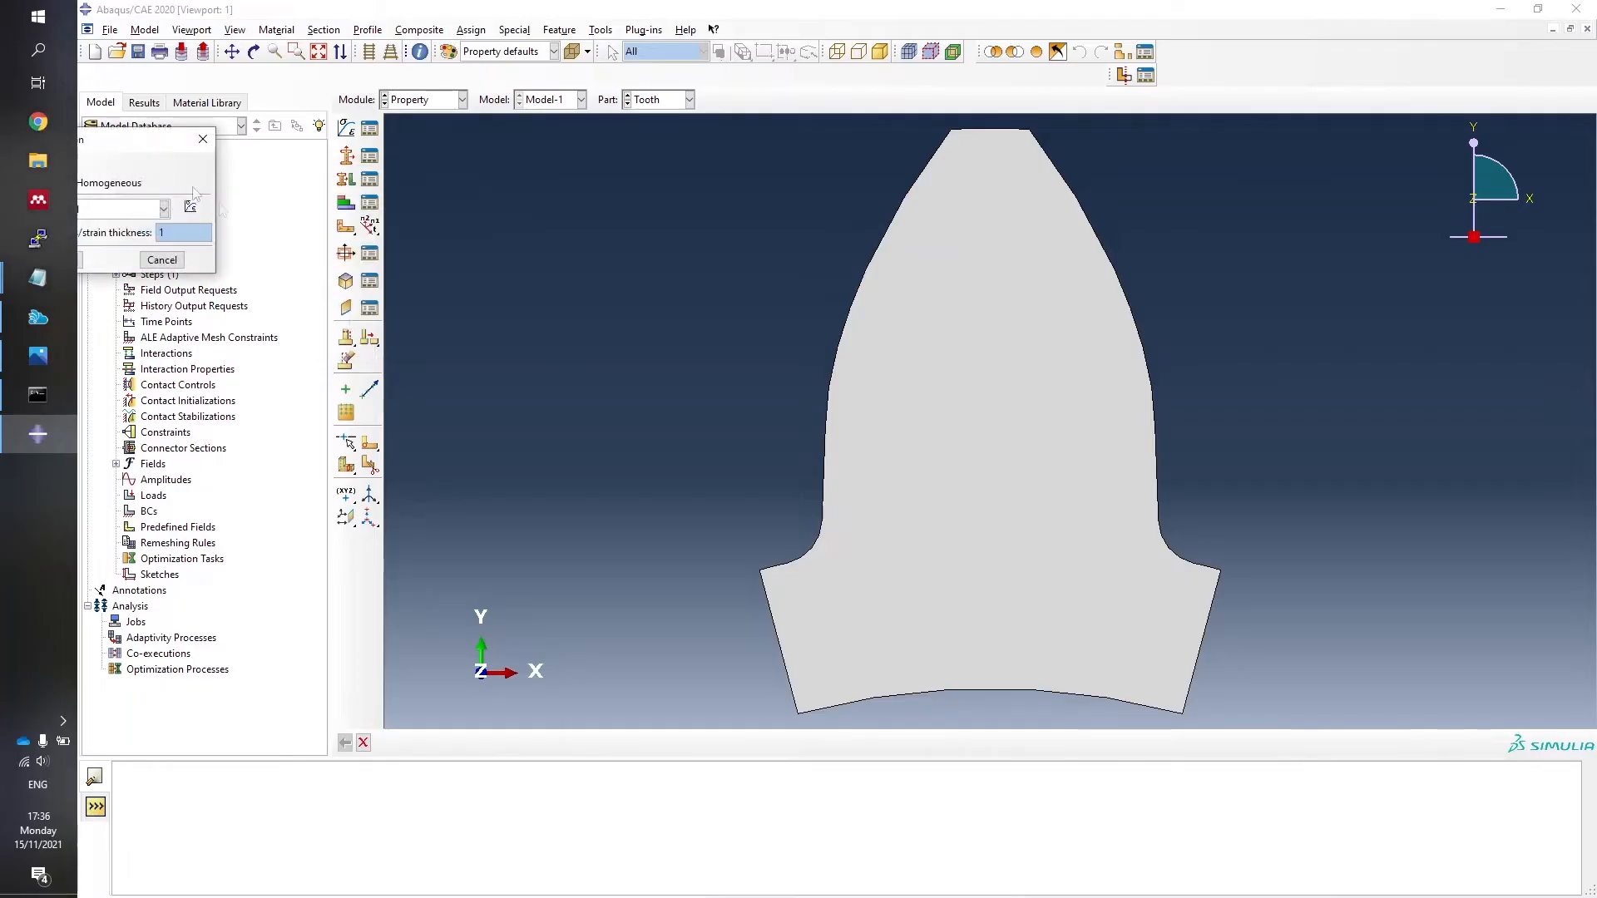
{"action": "left_click", "coordinate": [434, 356]}
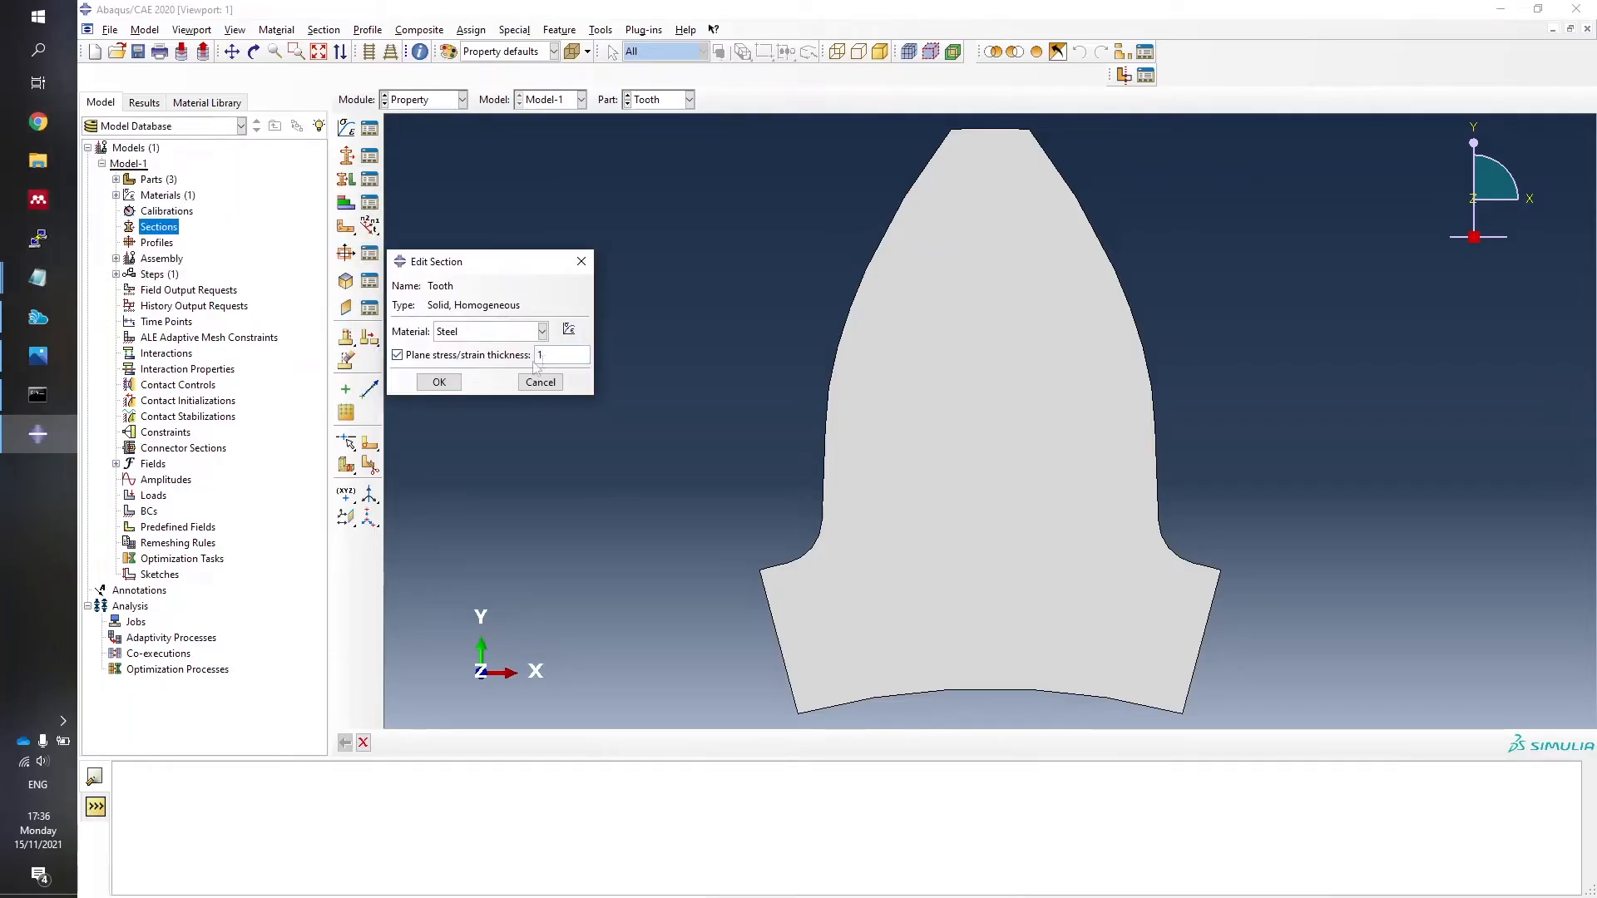
{"action": "double_click", "coordinate": [551, 355]}
{"action": "left_click", "coordinate": [439, 382]}
Create a solid homogeneous section named Web using the Steel material, with a plane stress/strain thickness of 25.
{"action": "right_click", "coordinate": [155, 233]}
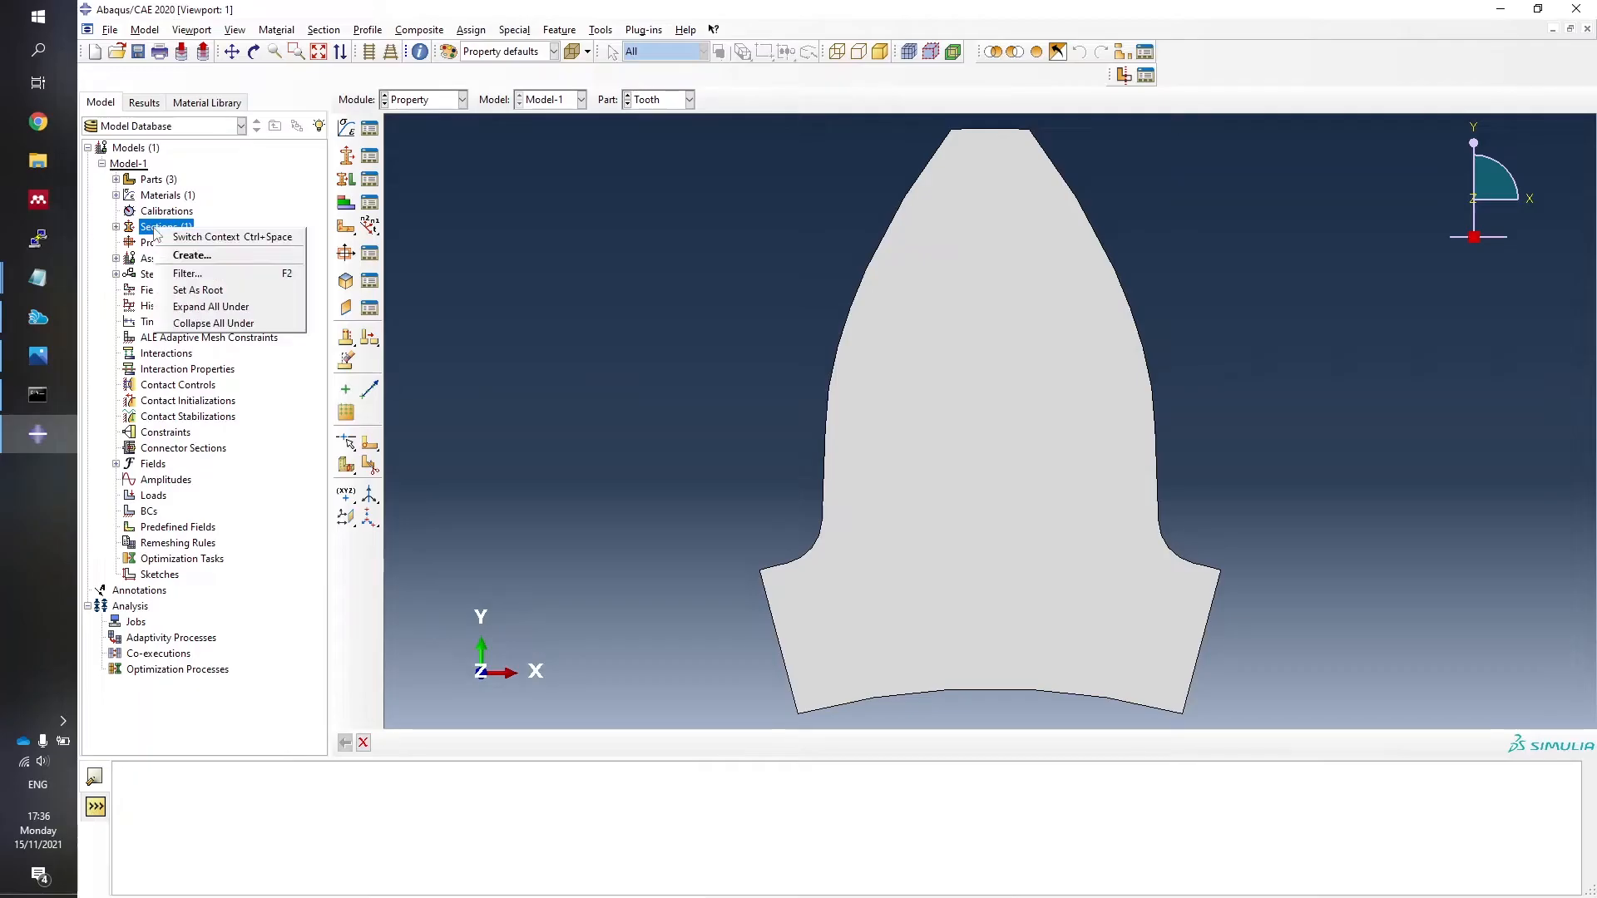
{"action": "left_click", "coordinate": [188, 257]}
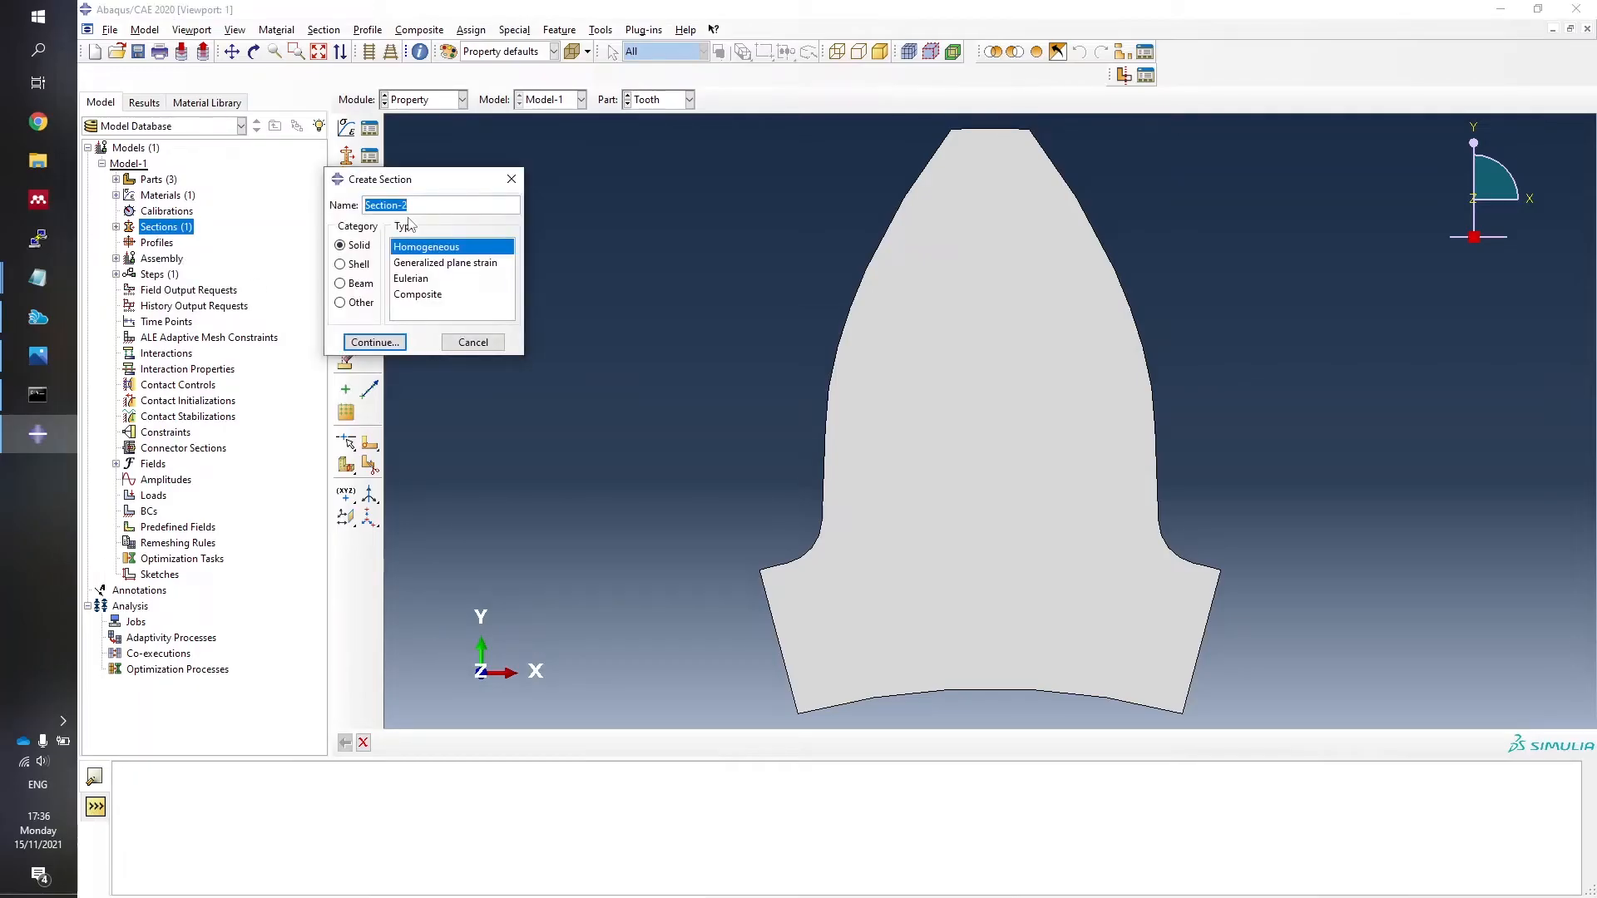
{"action": "type", "text": "Web"}
{"action": "left_click", "coordinate": [375, 342]}
{"action": "left_click", "coordinate": [398, 355]}
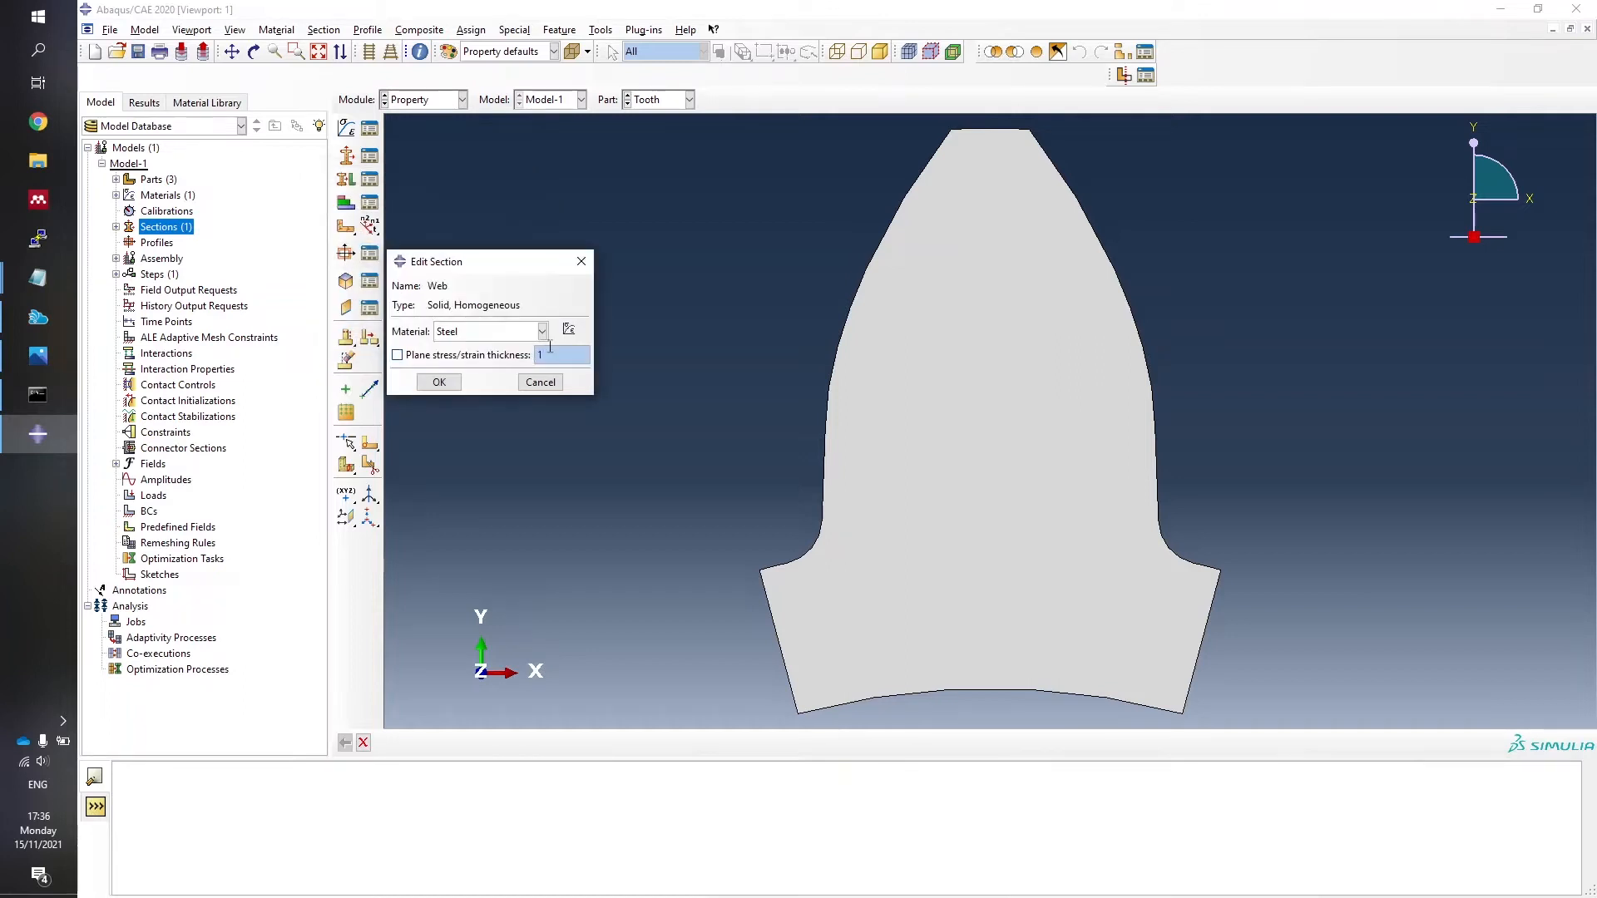
{"action": "left_click_drag", "start_coordinate": [544, 354], "coordinate": [486, 356]}
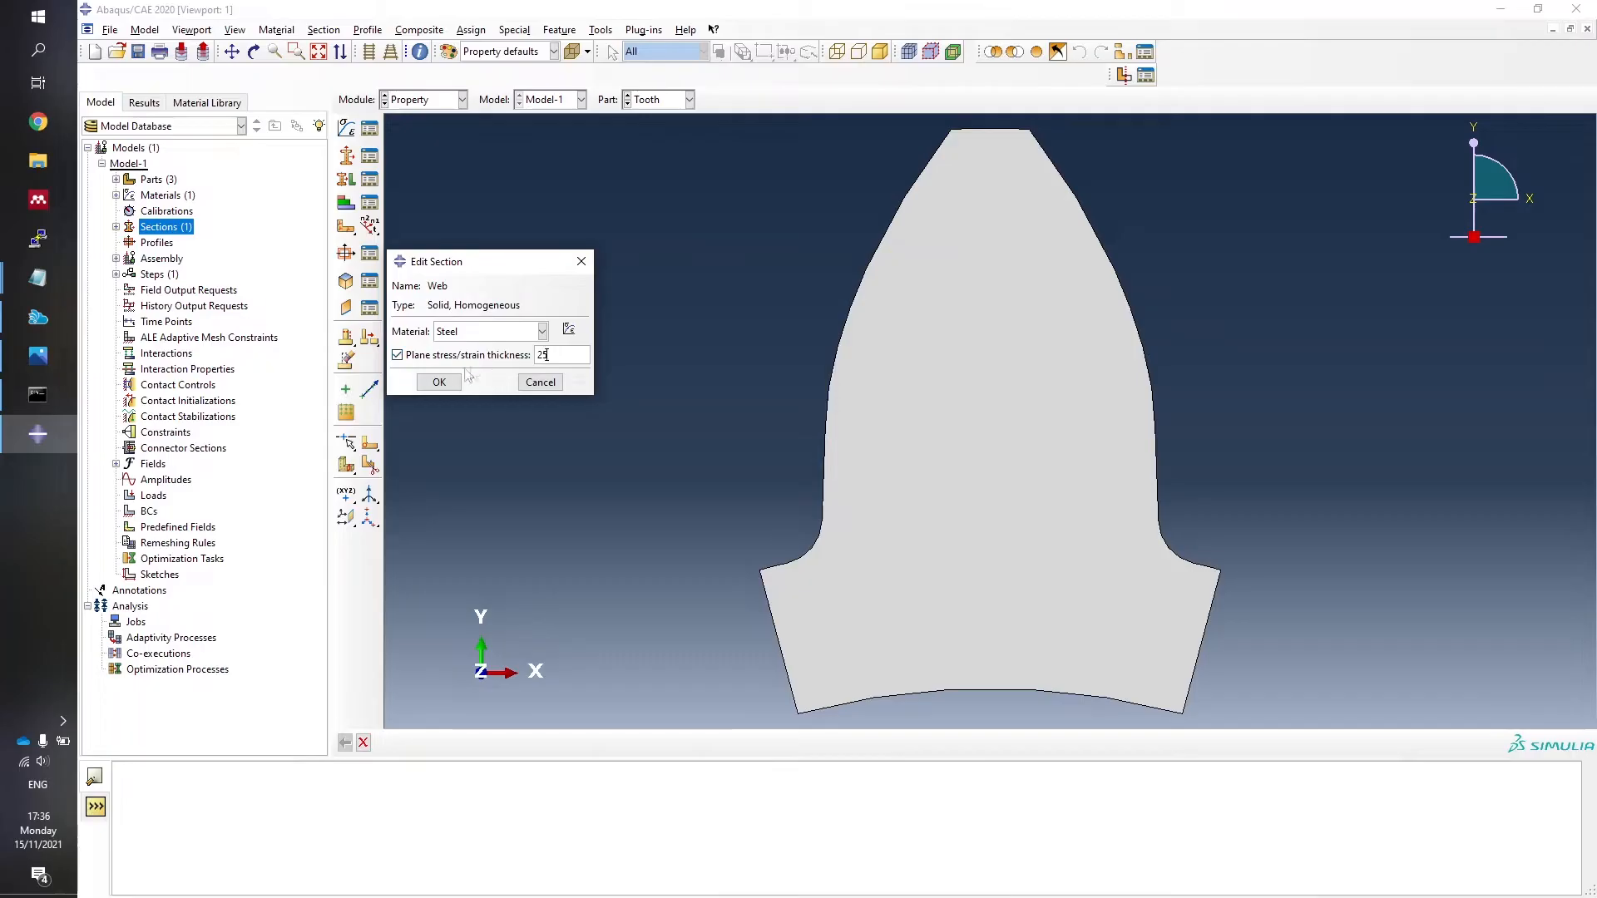
{"action": "left_click", "coordinate": [439, 381]}
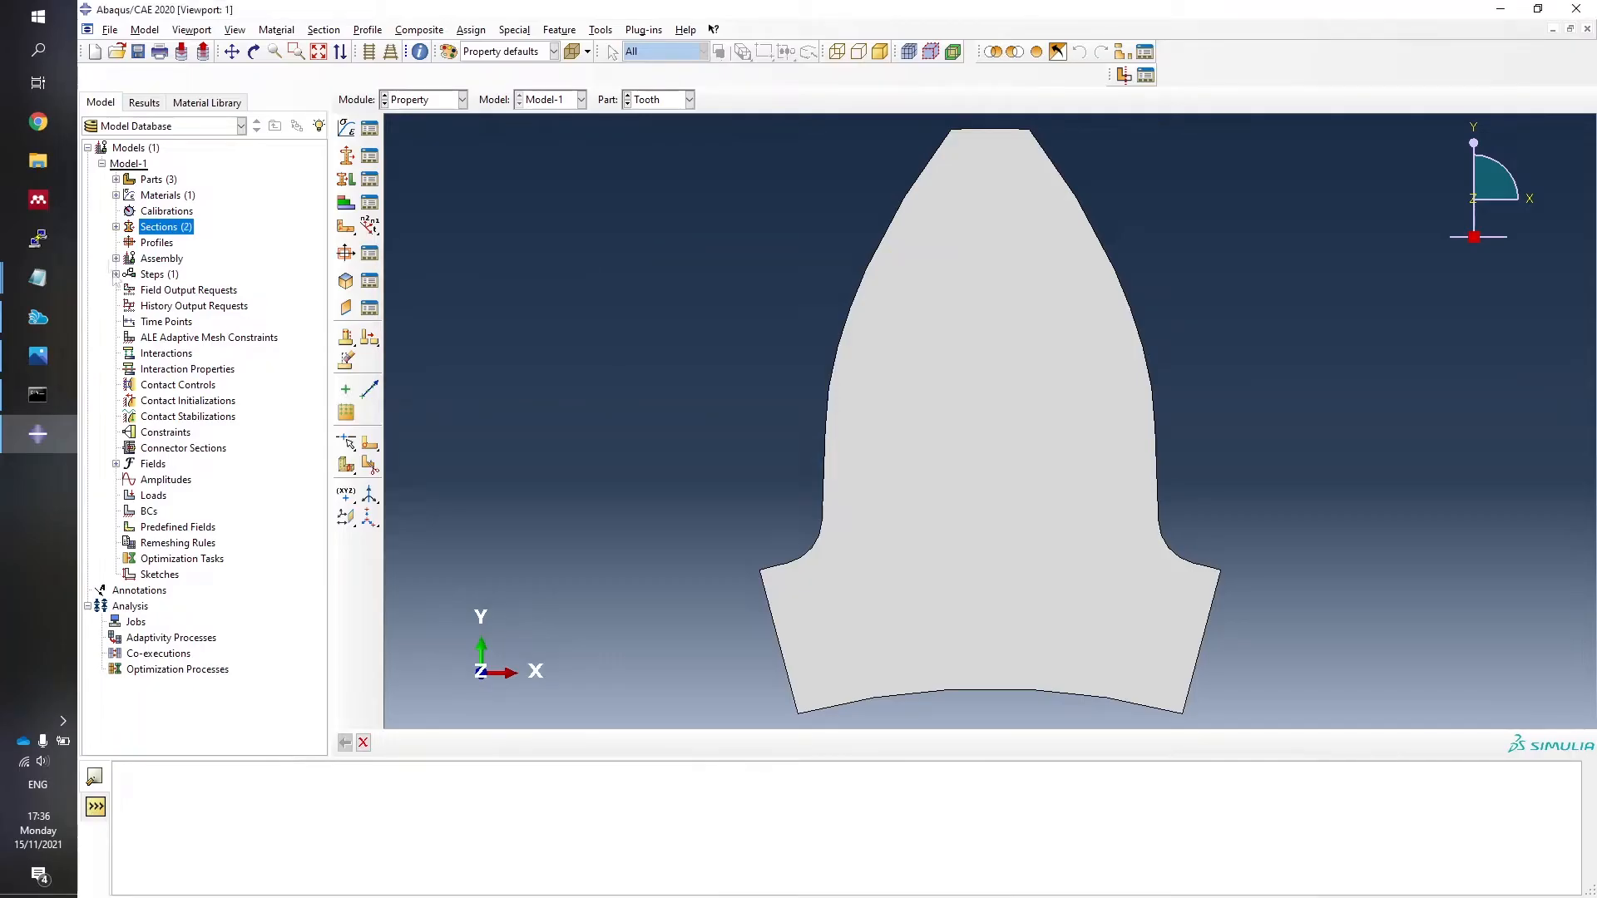
Assign the Tooth section to the whole face of the Tooth part without creating a set, taking the thickness from the section.
{"action": "left_click", "coordinate": [116, 180]}
{"action": "left_click", "coordinate": [129, 211]}
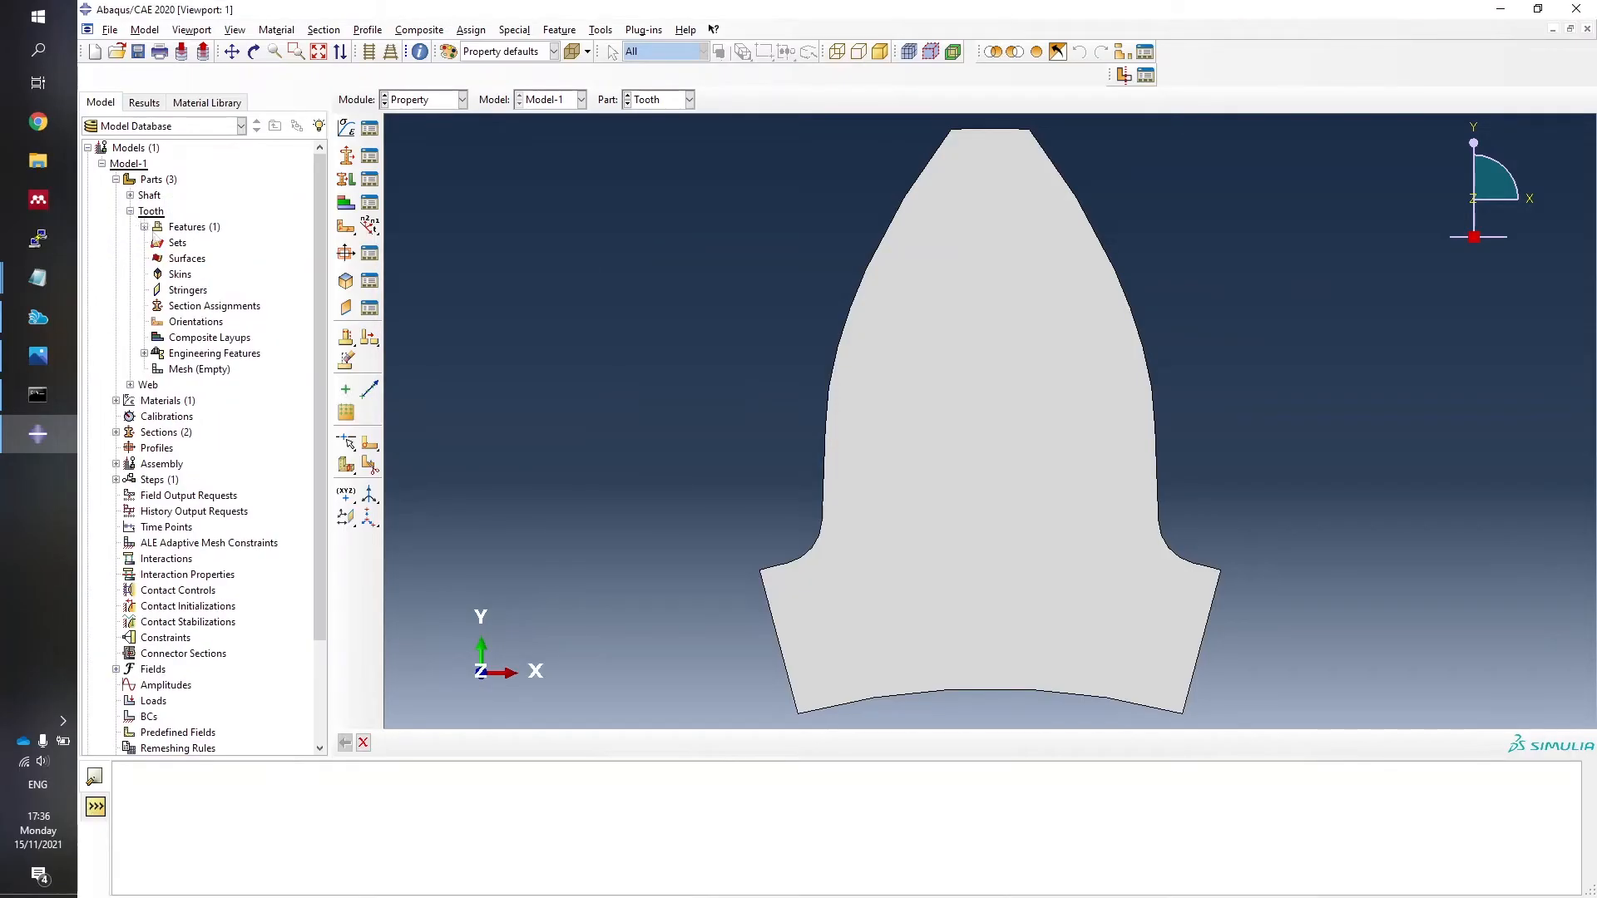
{"action": "left_click", "coordinate": [215, 333]}
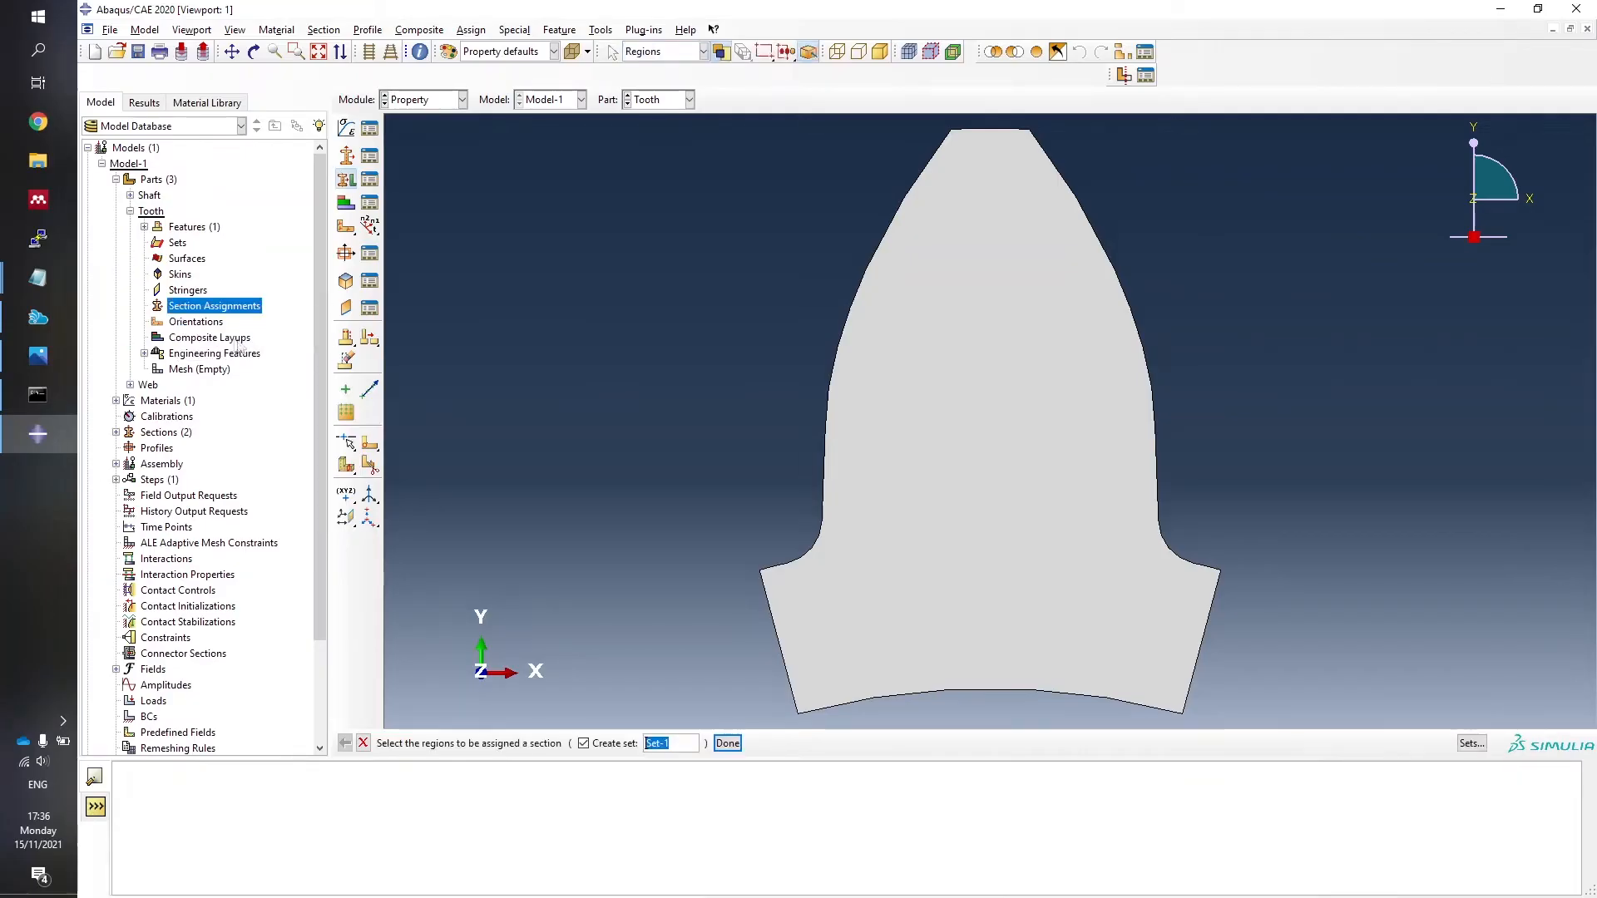
{"action": "left_click", "coordinate": [585, 744]}
{"action": "left_click", "coordinate": [917, 612]}
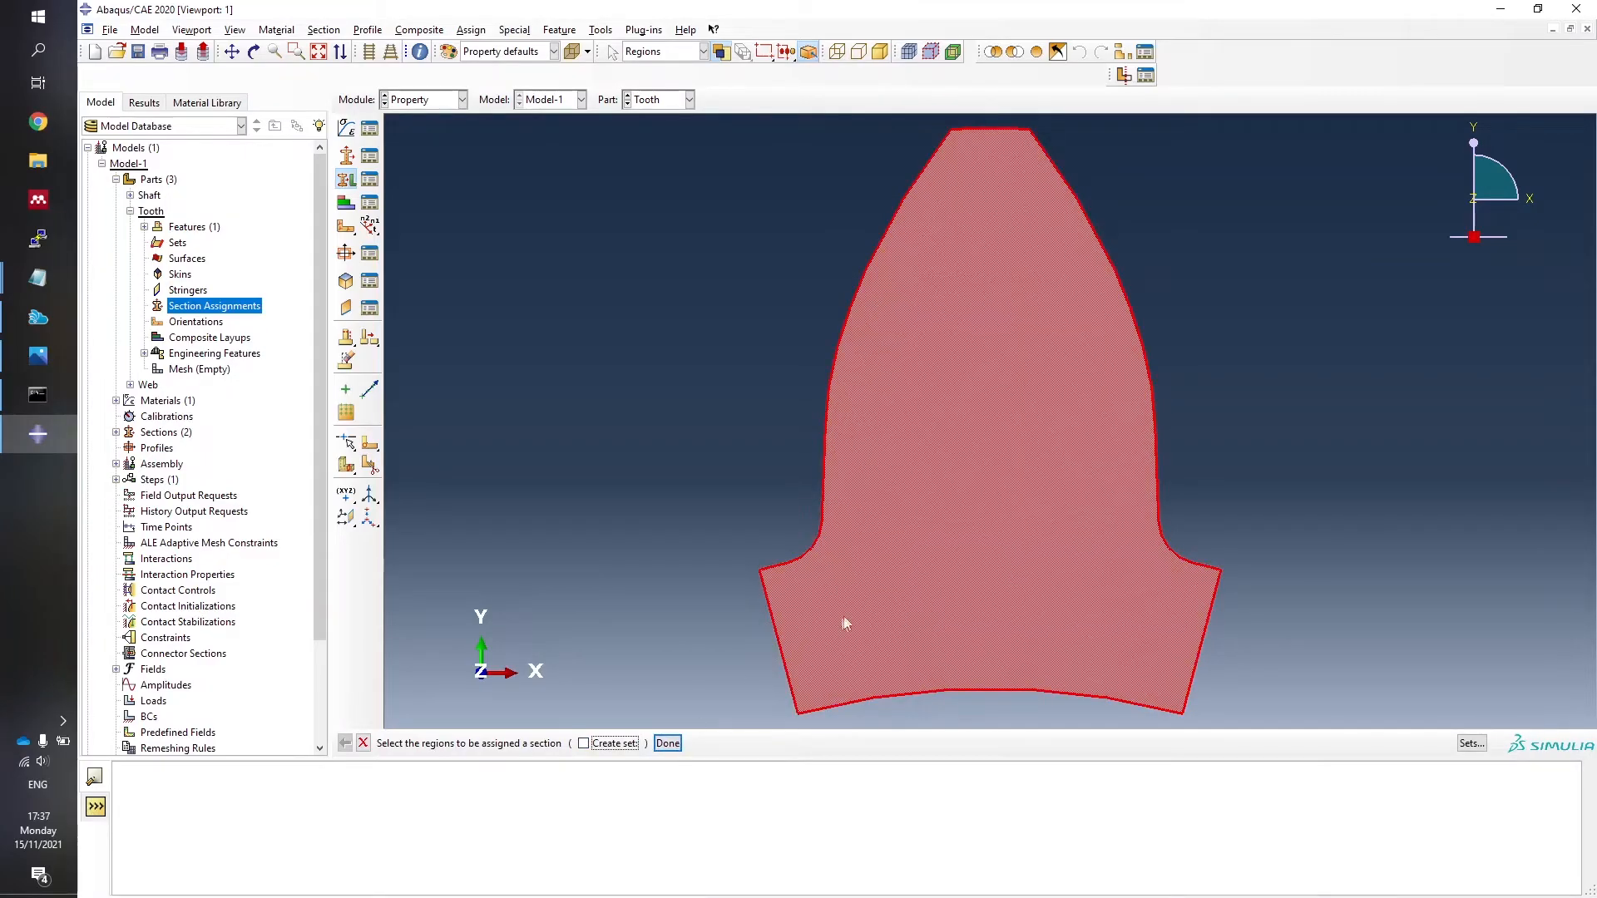
{"action": "left_click", "coordinate": [669, 744]}
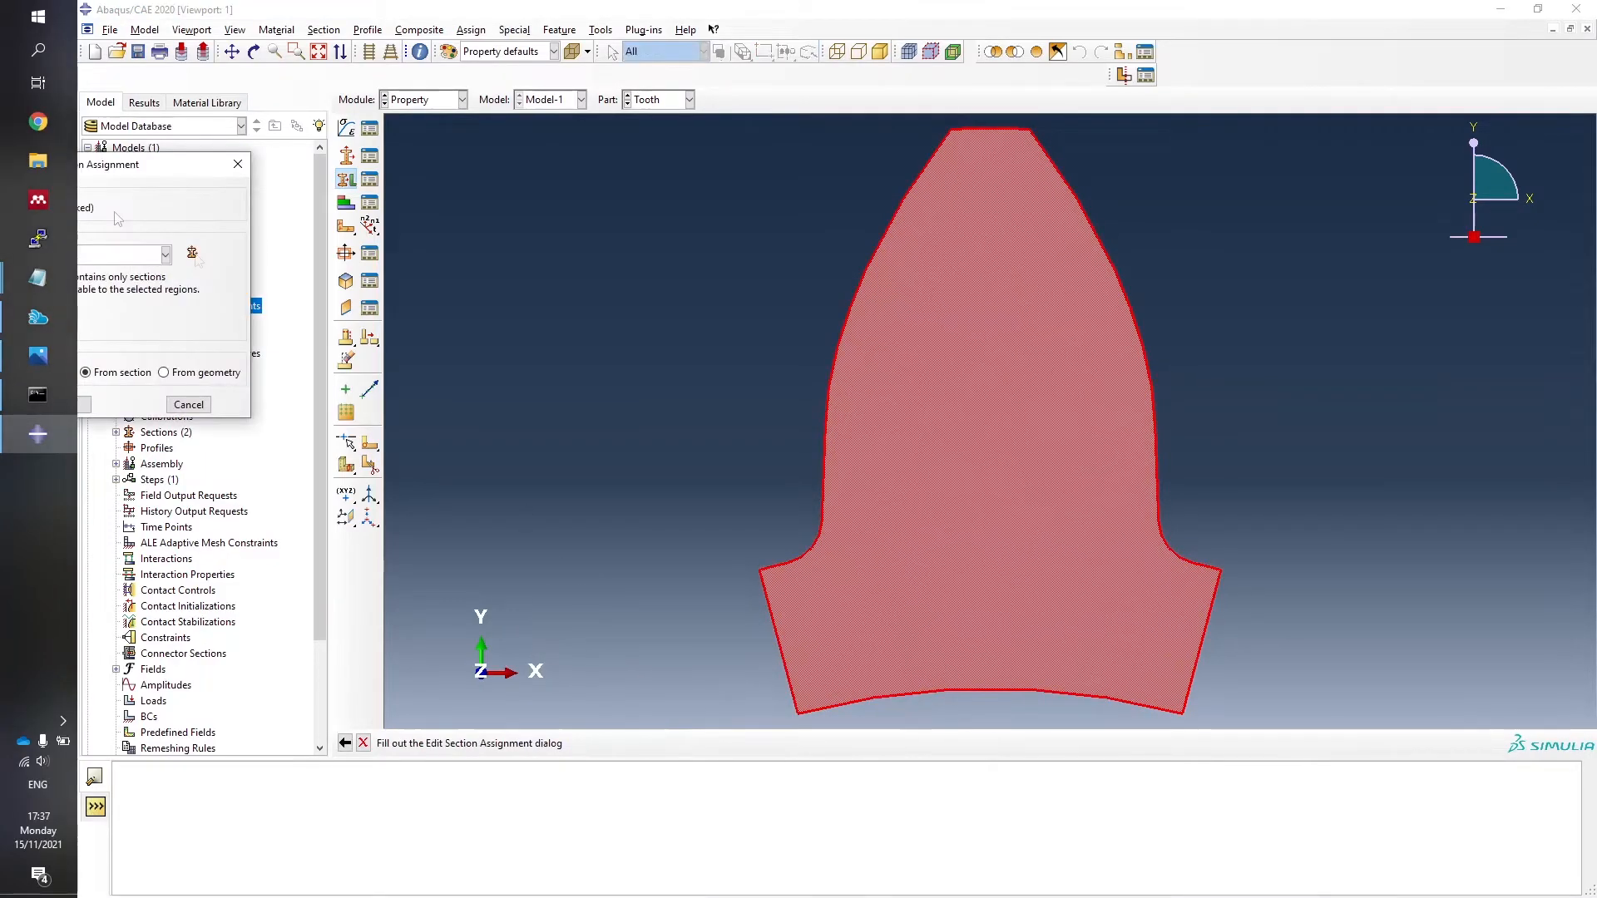
{"action": "left_click_drag", "start_coordinate": [109, 170], "coordinate": [553, 198]}
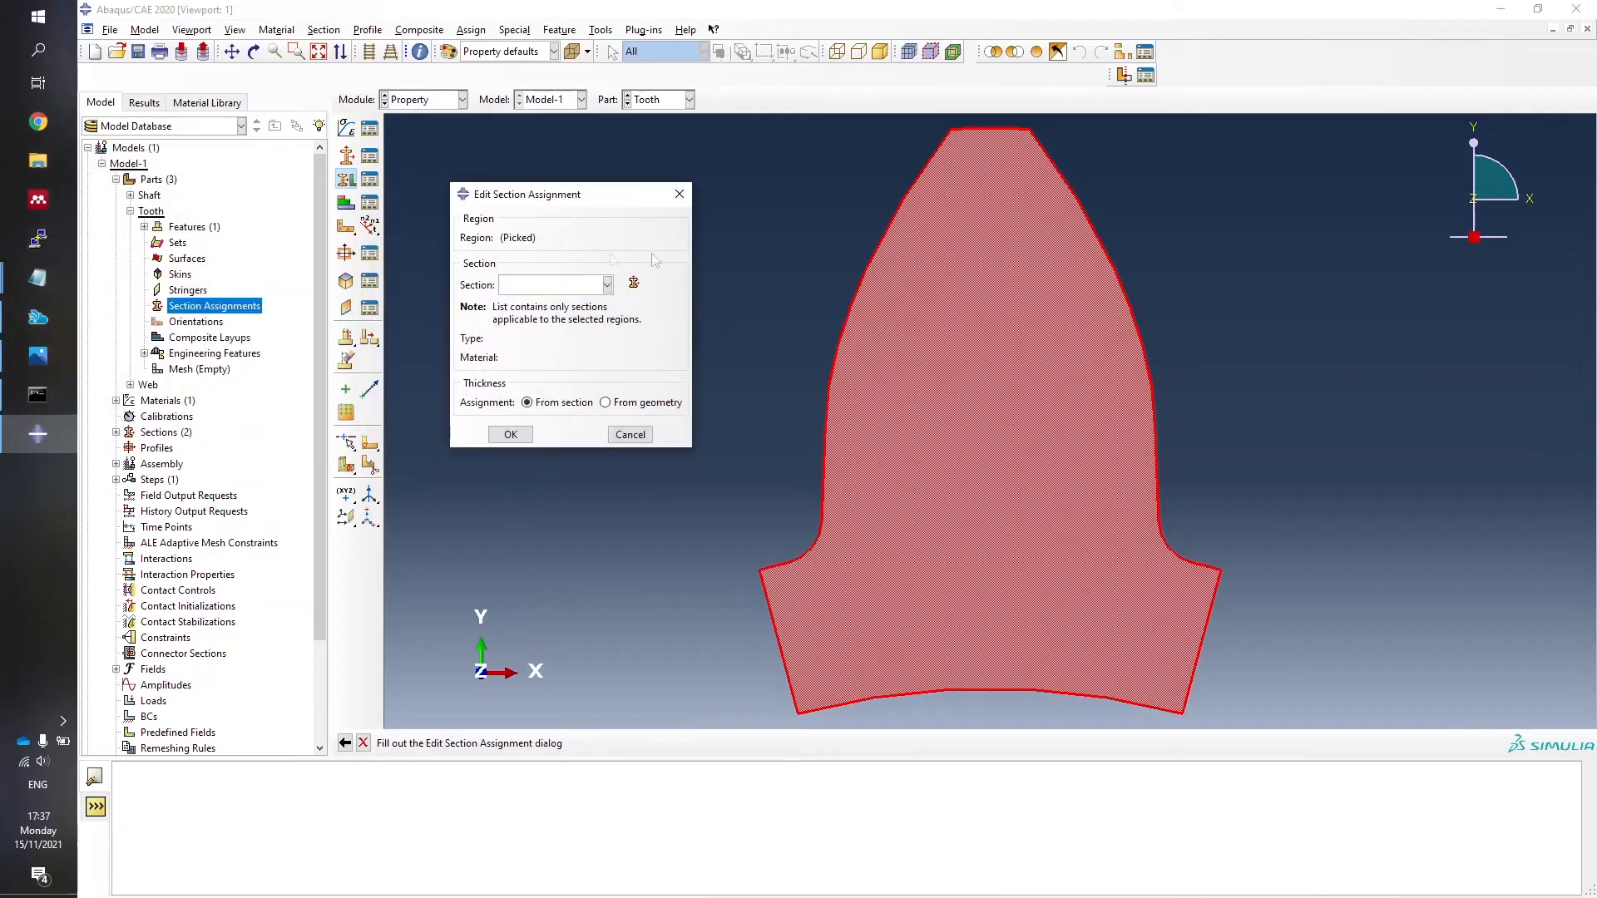
{"action": "left_click", "coordinate": [582, 284]}
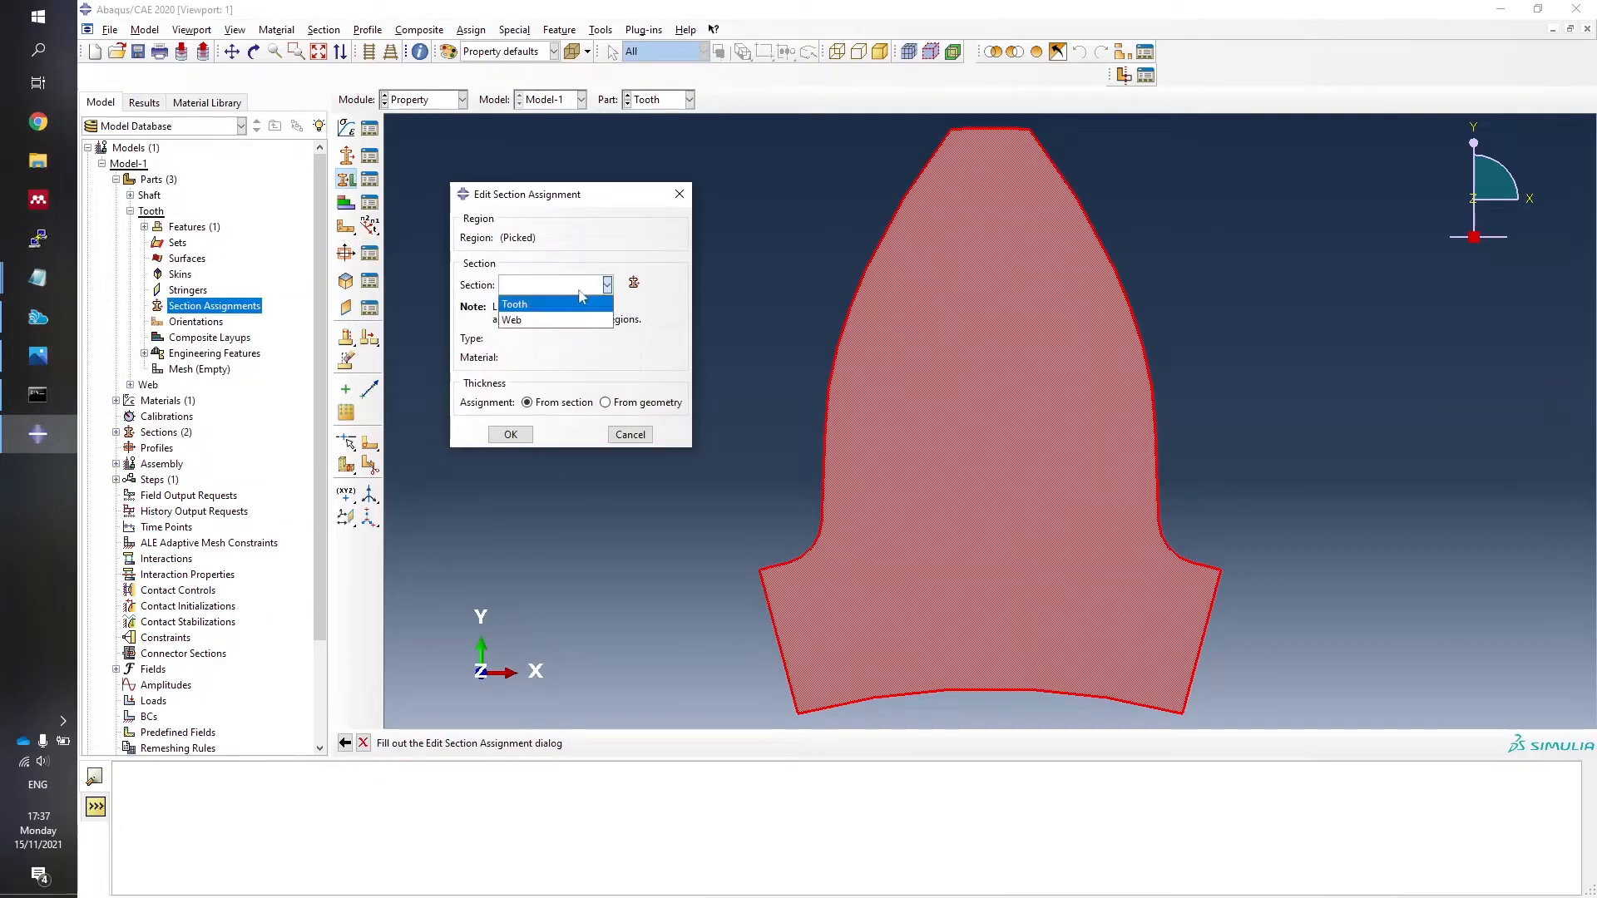
{"action": "left_click", "coordinate": [532, 302]}
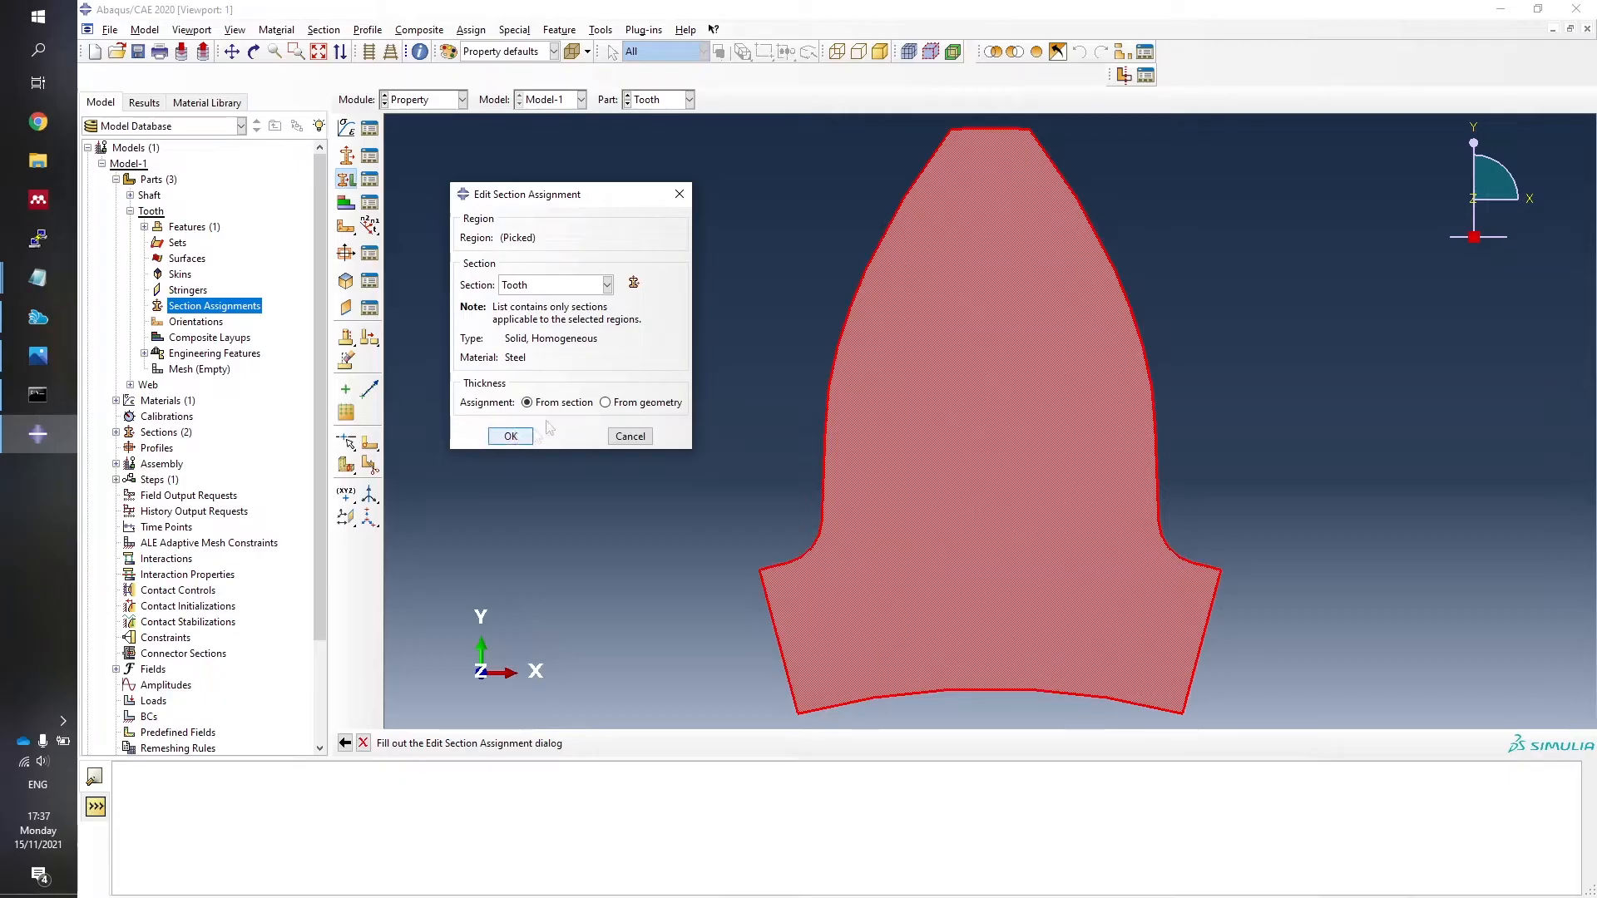
{"action": "left_click", "coordinate": [517, 438]}
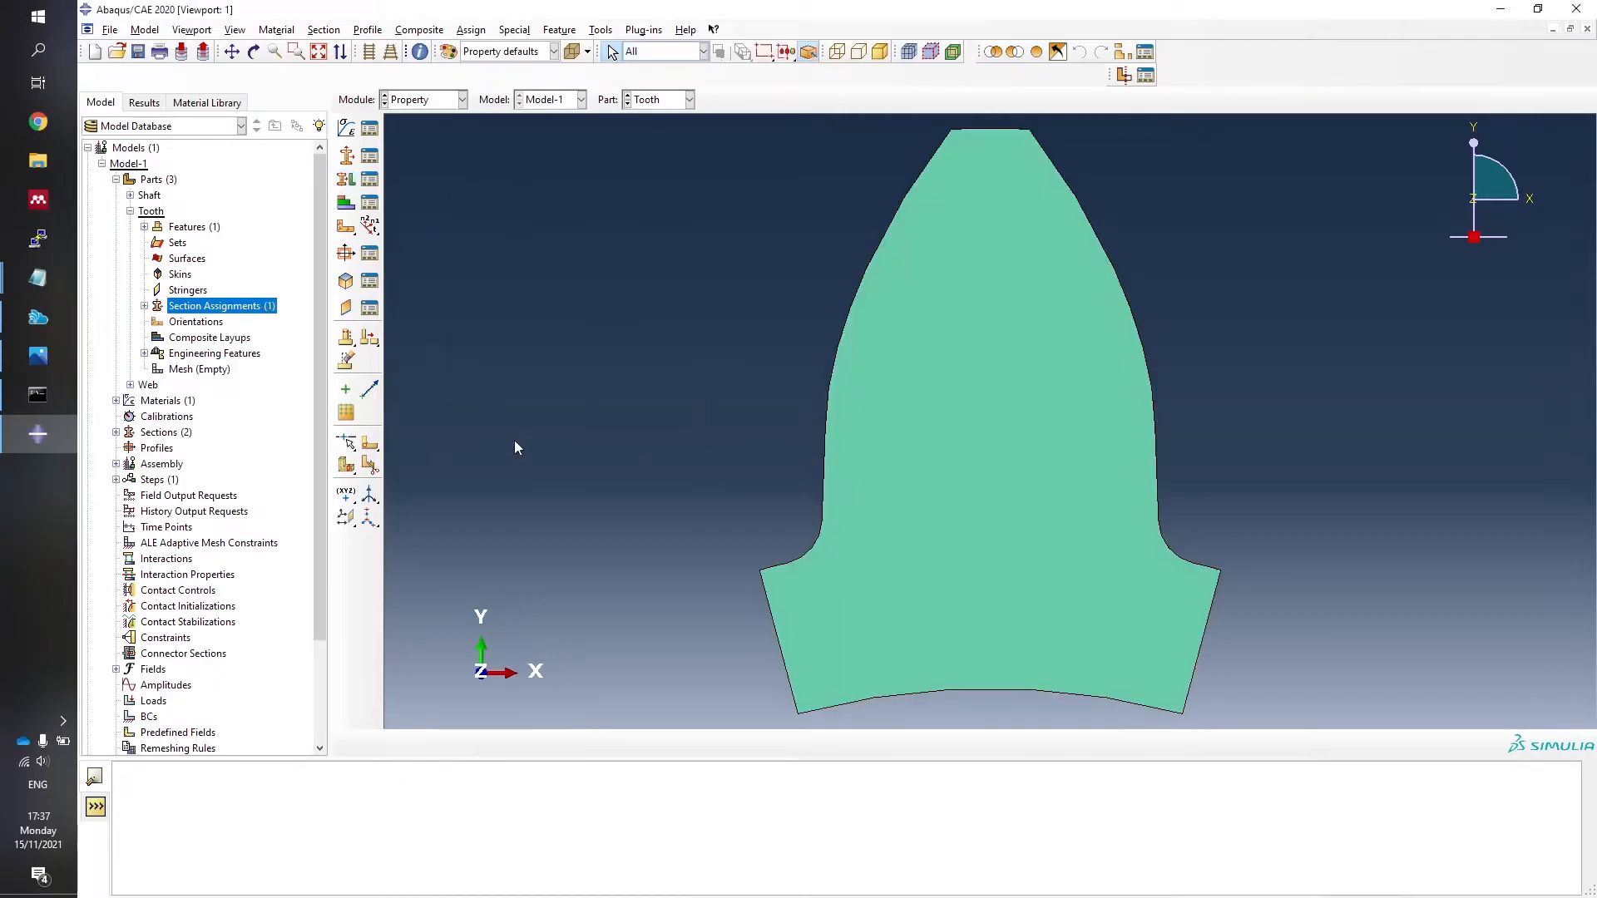
Assign the Web section to the whole face of the Web part, and display the Tooth and Web parts in turn.
{"action": "left_click", "coordinate": [130, 210]}
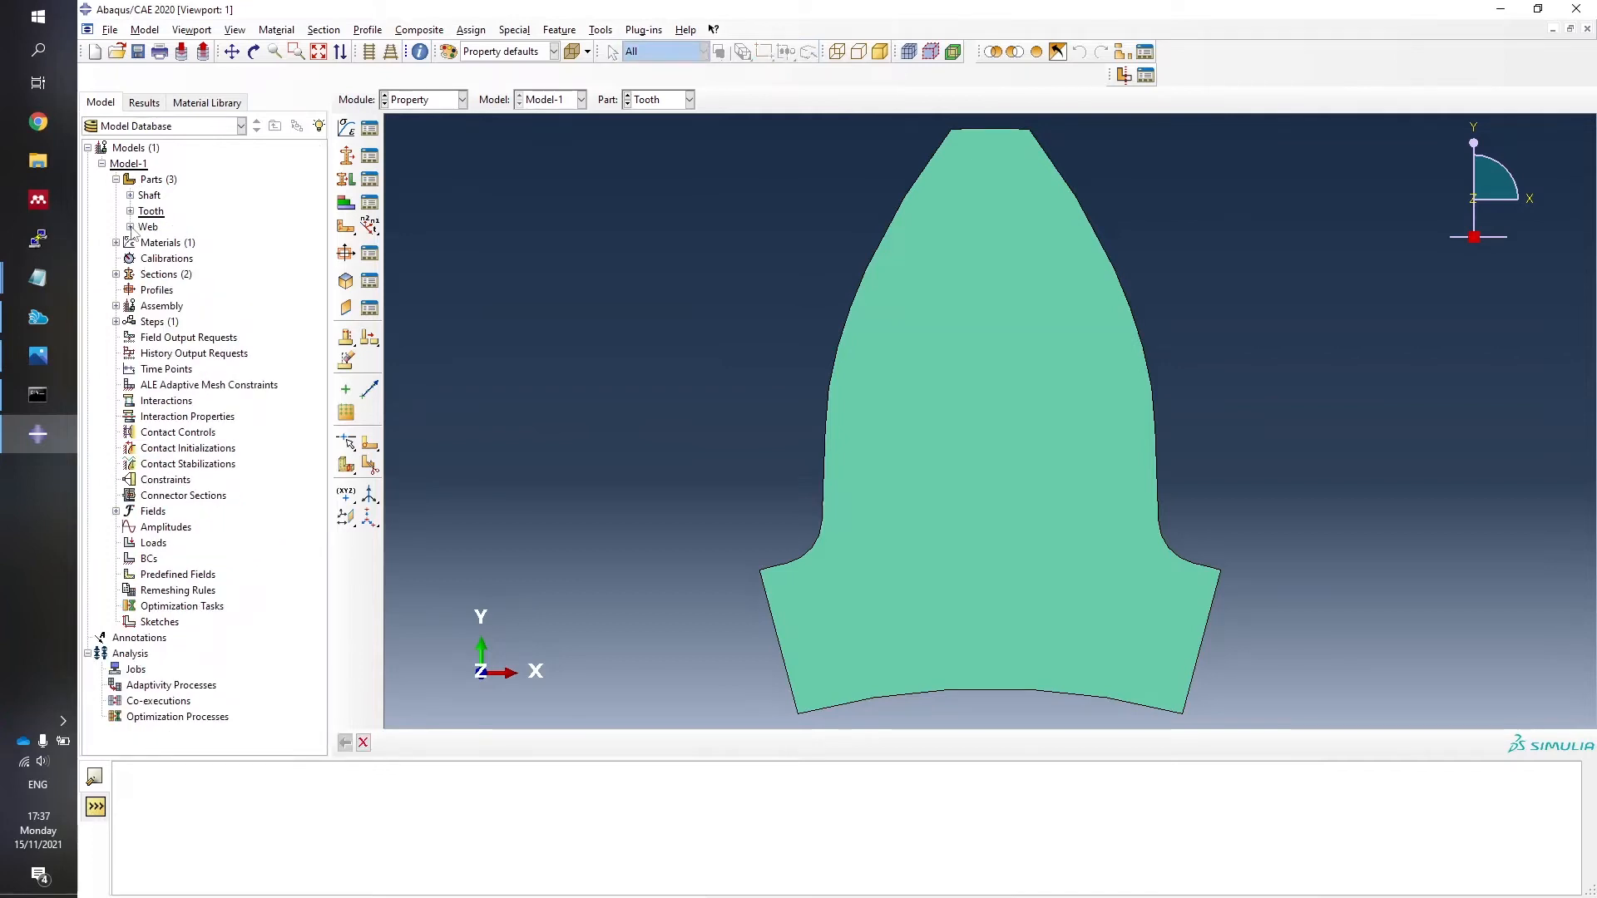
{"action": "left_click", "coordinate": [130, 226]}
{"action": "right_click", "coordinate": [206, 323]}
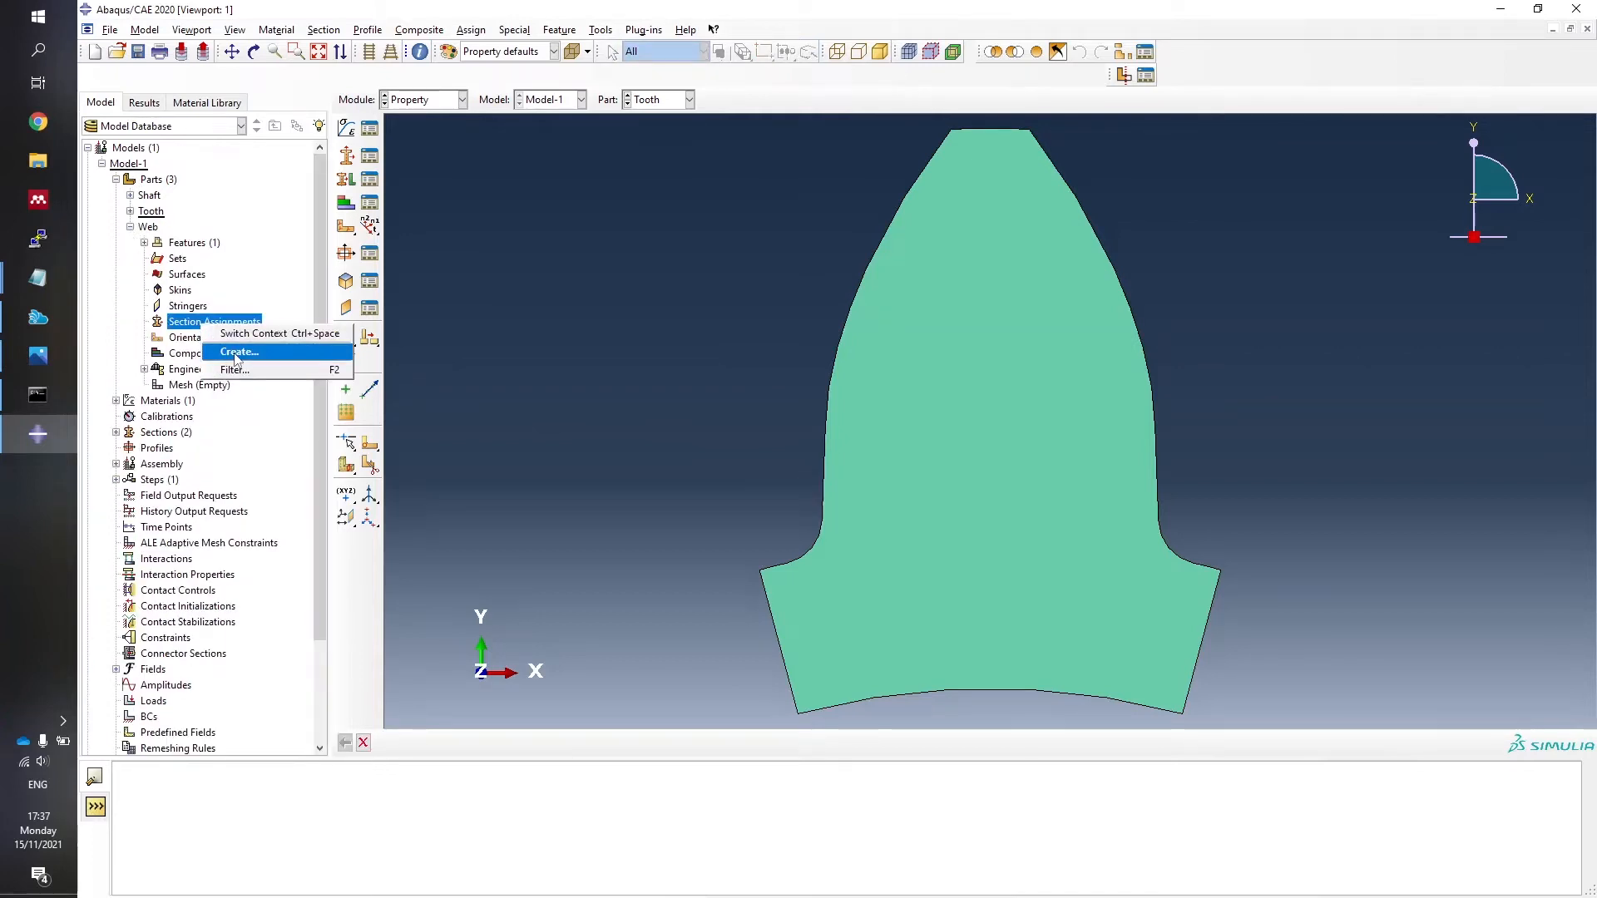
{"action": "left_click", "coordinate": [245, 332]}
{"action": "left_click", "coordinate": [730, 535]}
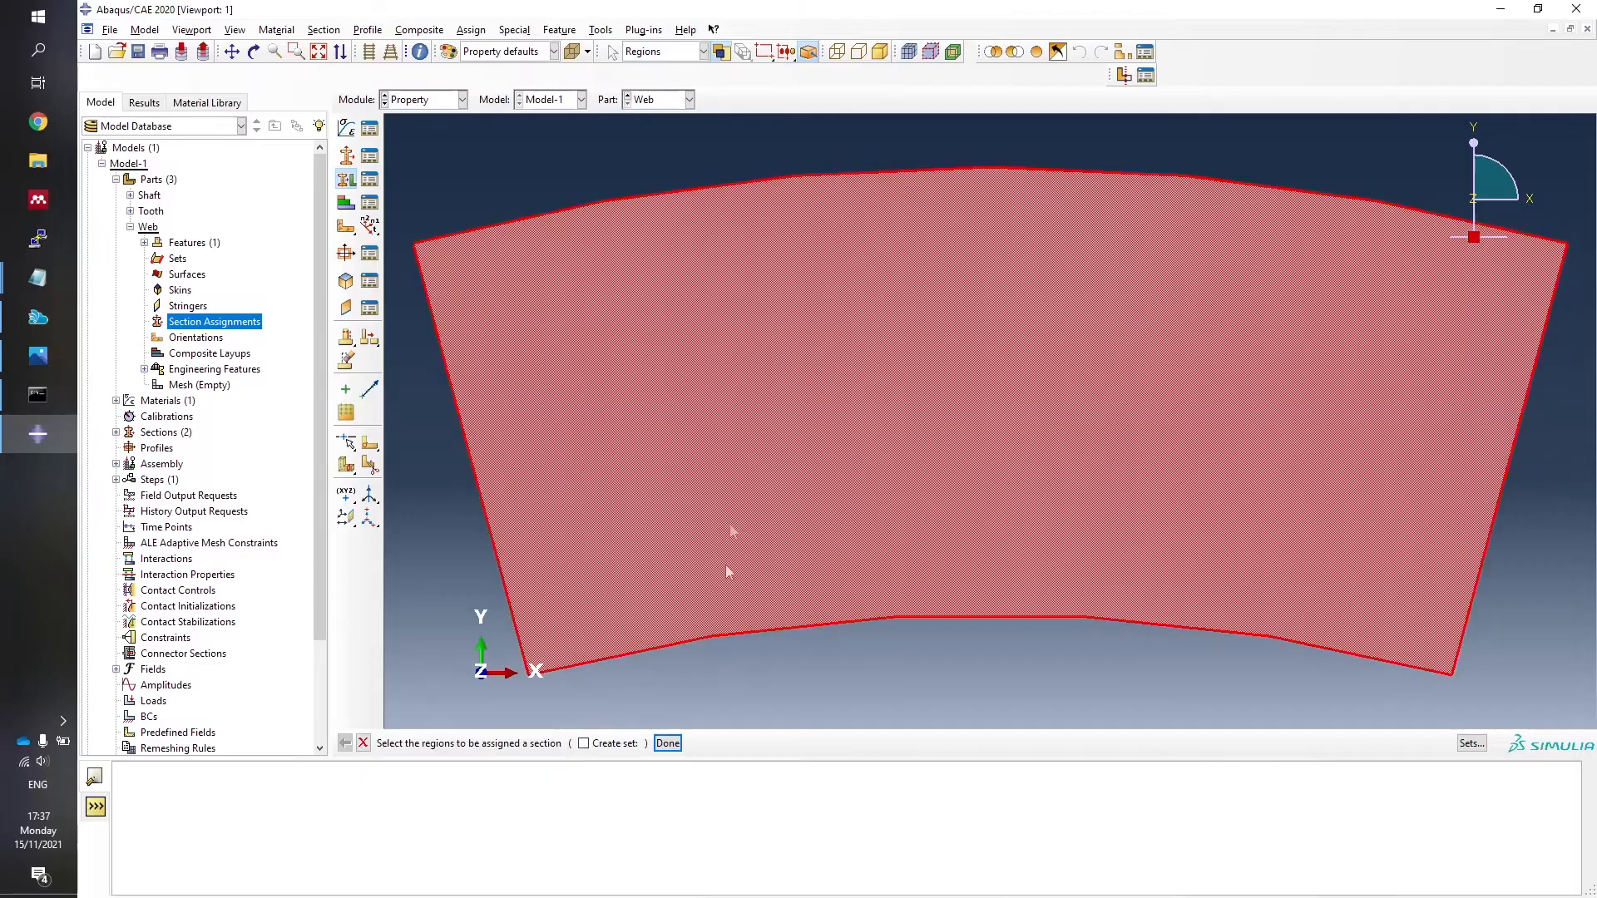
{"action": "left_click", "coordinate": [668, 742]}
{"action": "left_click", "coordinate": [544, 284]}
{"action": "left_click", "coordinate": [556, 324]}
{"action": "left_click", "coordinate": [512, 437]}
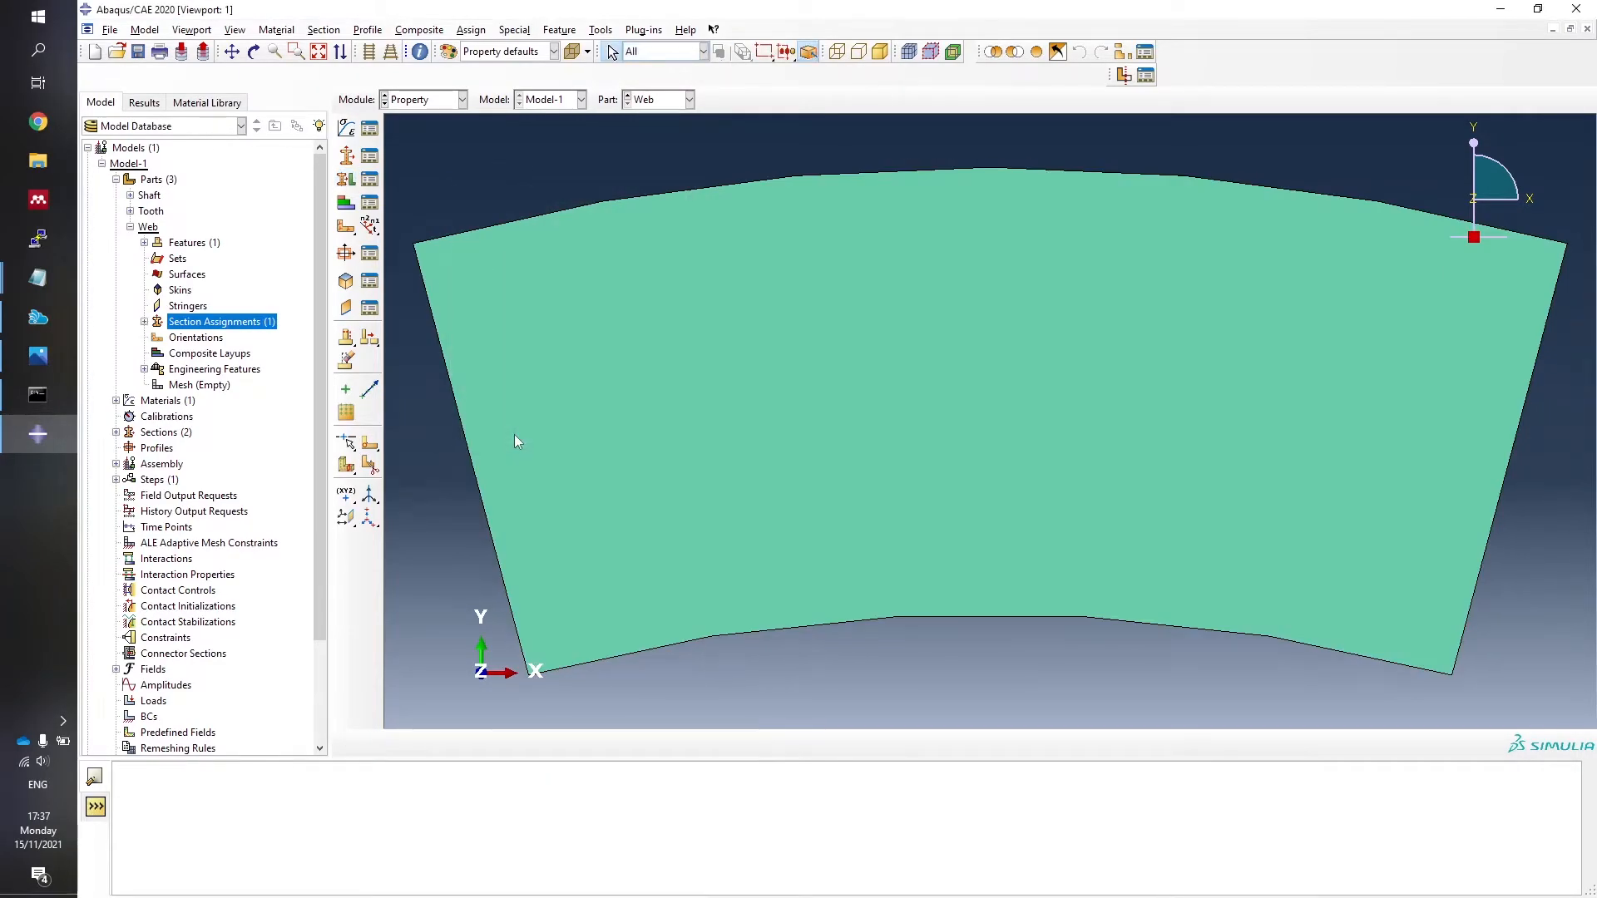
{"action": "left_click", "coordinate": [130, 227]}
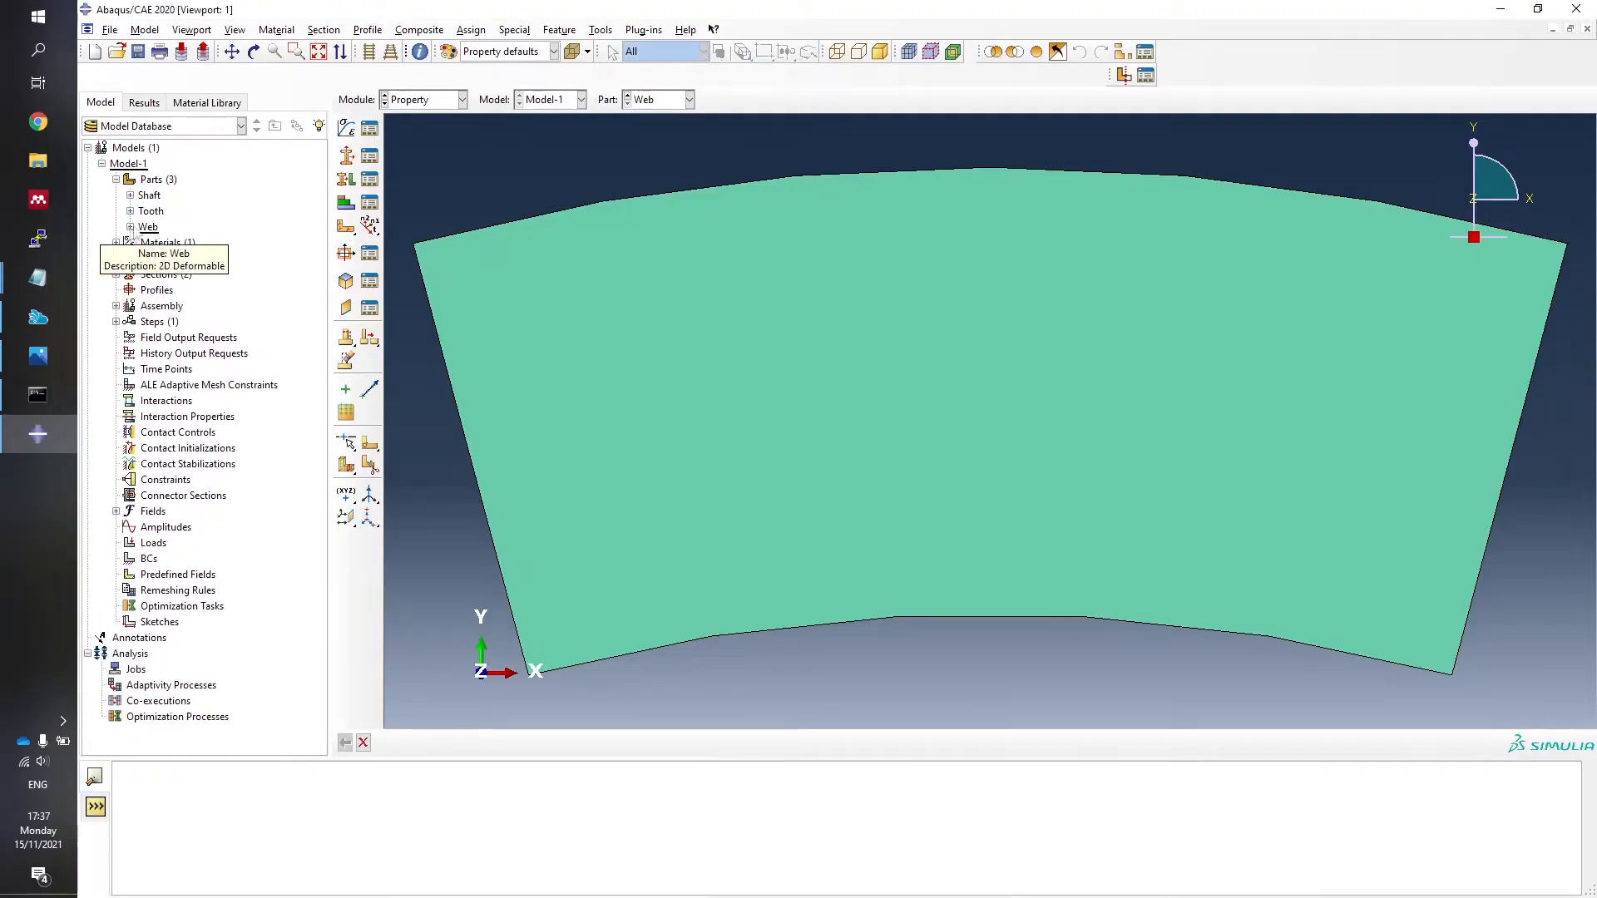
{"action": "double_click", "coordinate": [152, 211]}
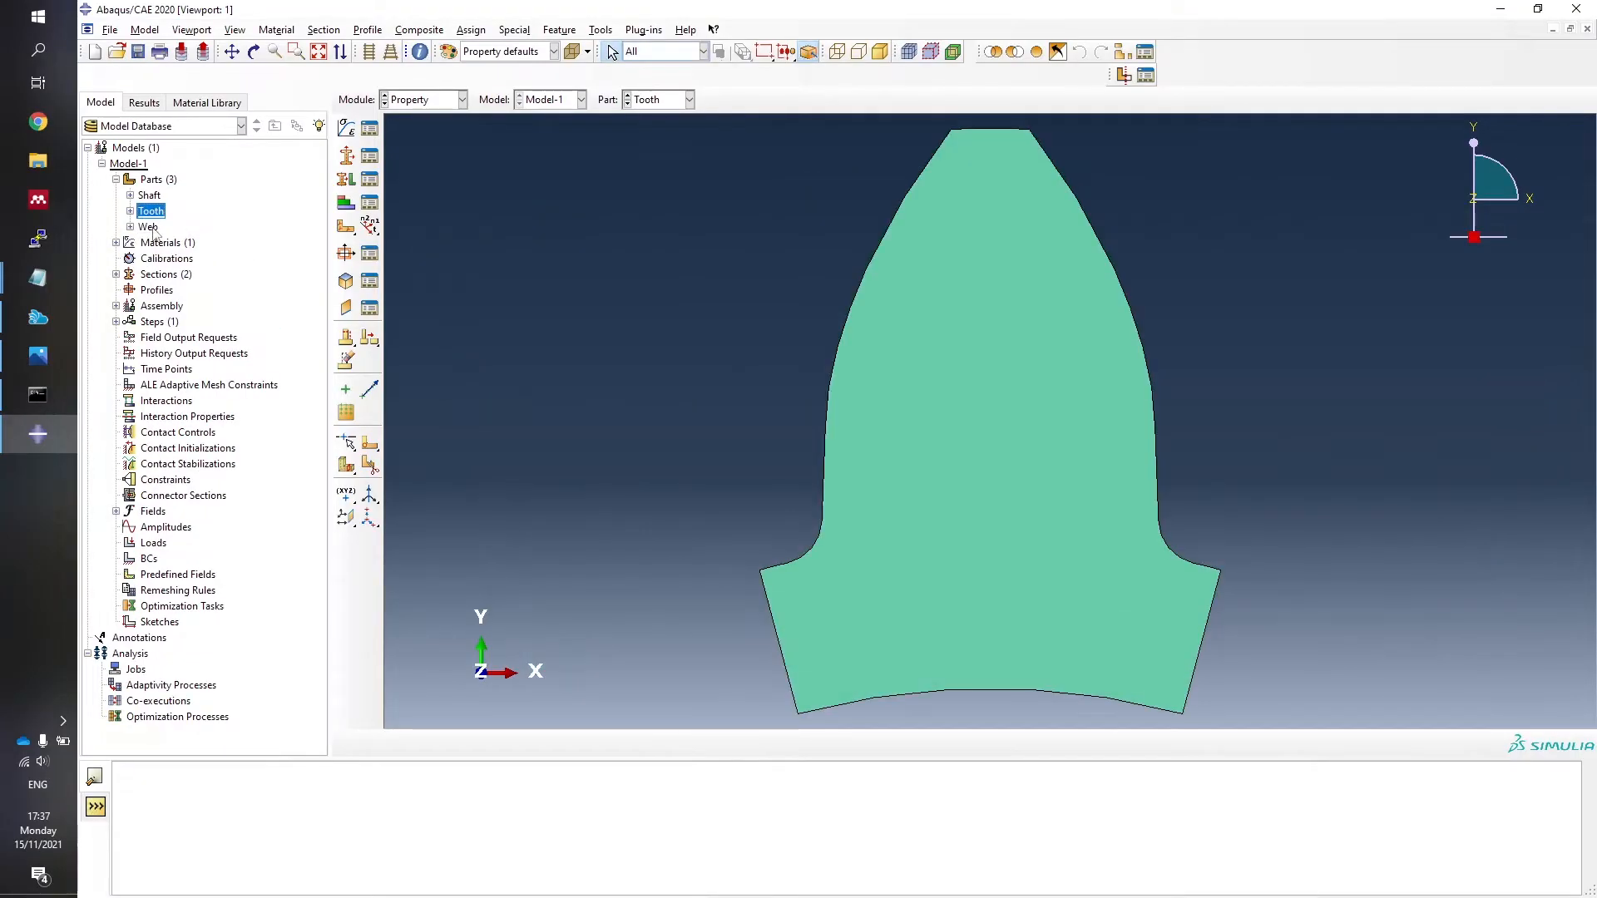
{"action": "double_click", "coordinate": [149, 228]}
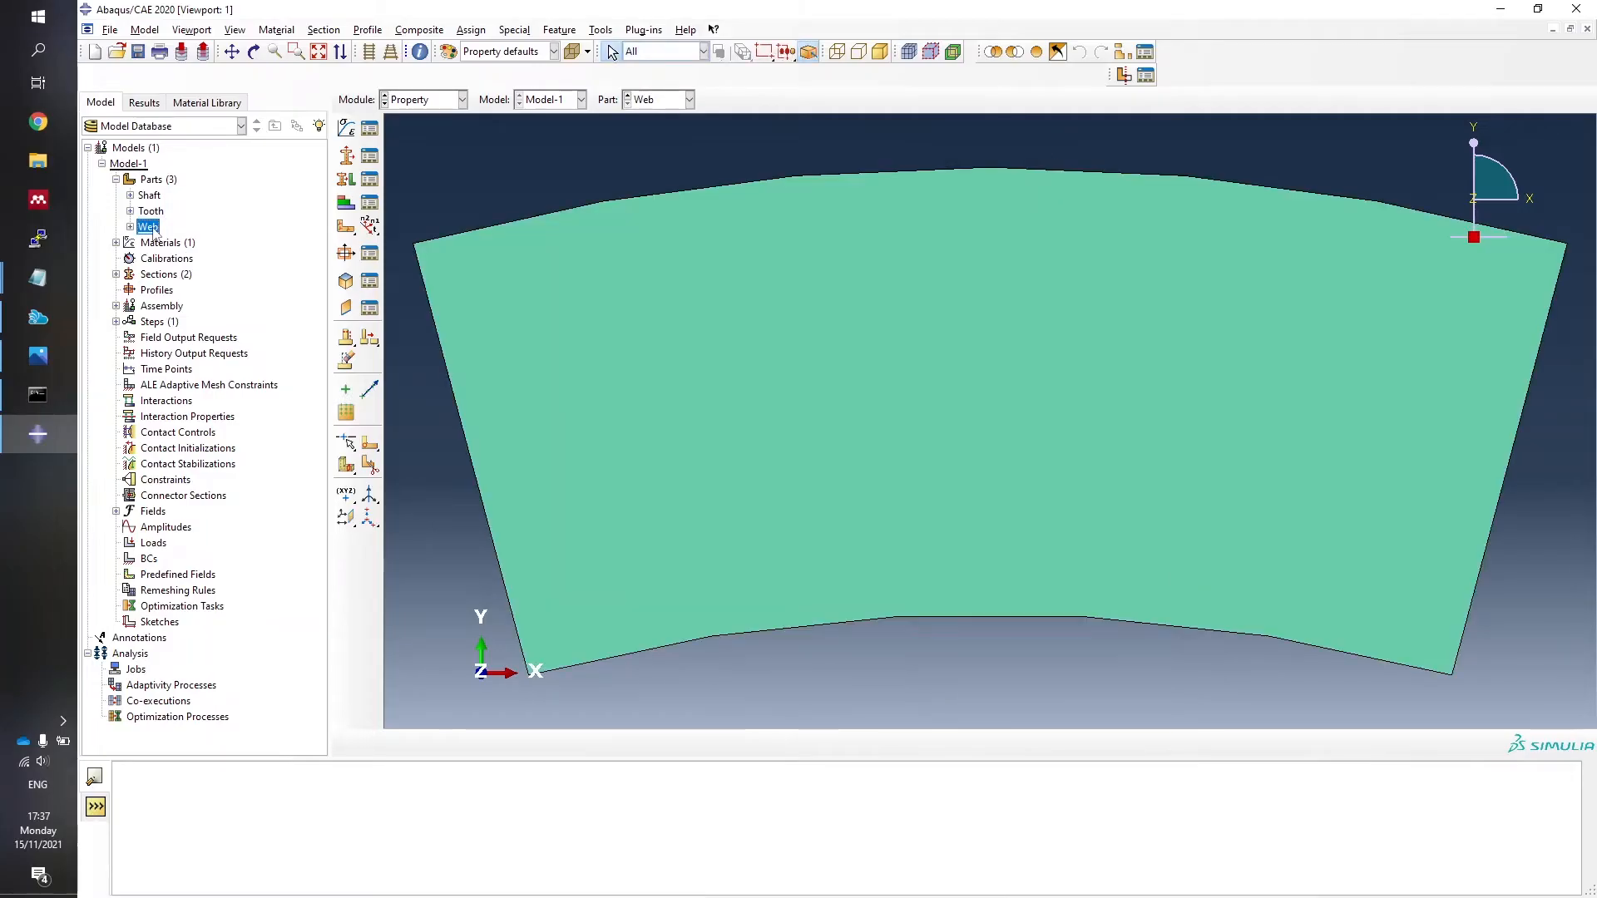
Switch to the Assembly module and create dependent instances of the Shaft, Tooth and Web parts.
{"action": "right_click", "coordinate": [158, 306]}
{"action": "left_click", "coordinate": [171, 313]}
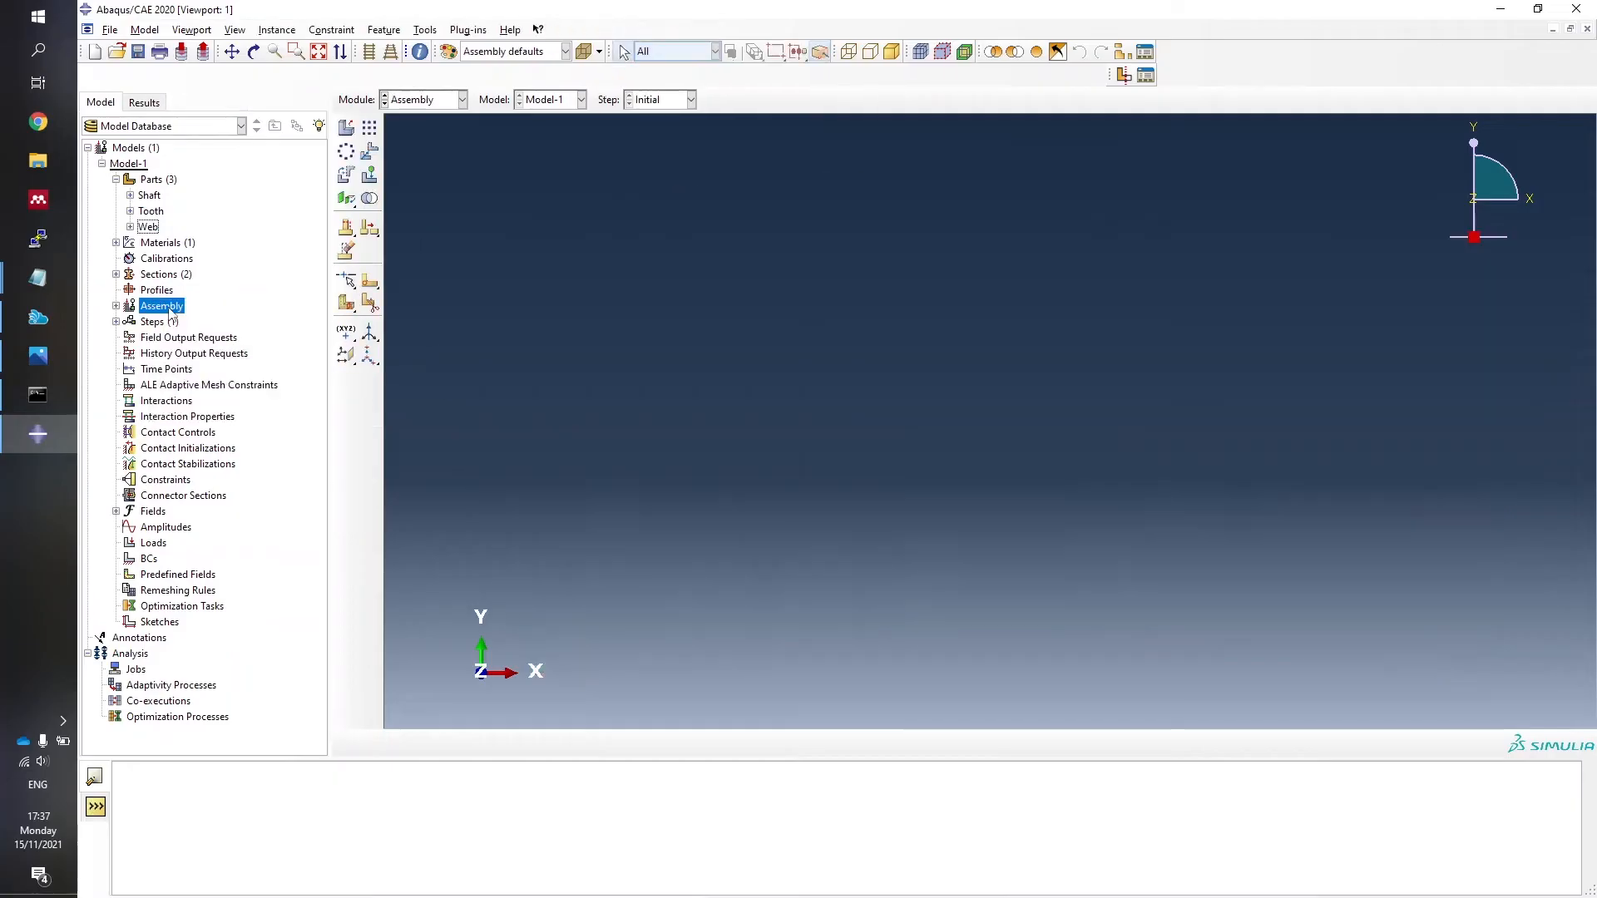
{"action": "left_click", "coordinate": [424, 102]}
{"action": "left_click", "coordinate": [424, 119]}
{"action": "left_click", "coordinate": [424, 100]}
{"action": "left_click", "coordinate": [428, 152]}
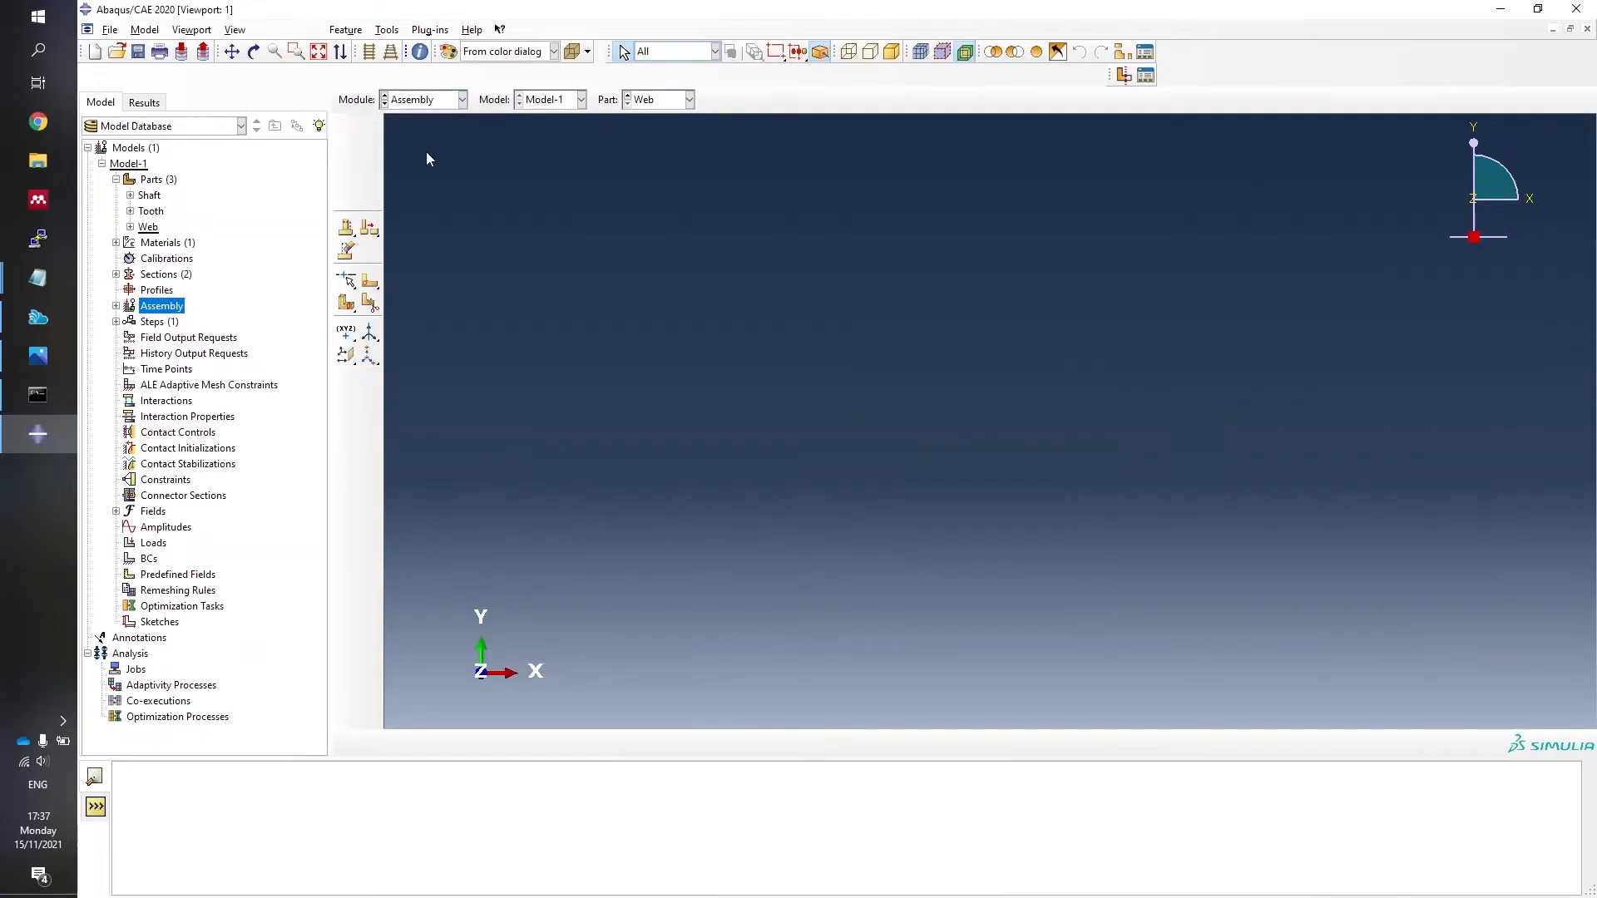
{"action": "left_click", "coordinate": [343, 128]}
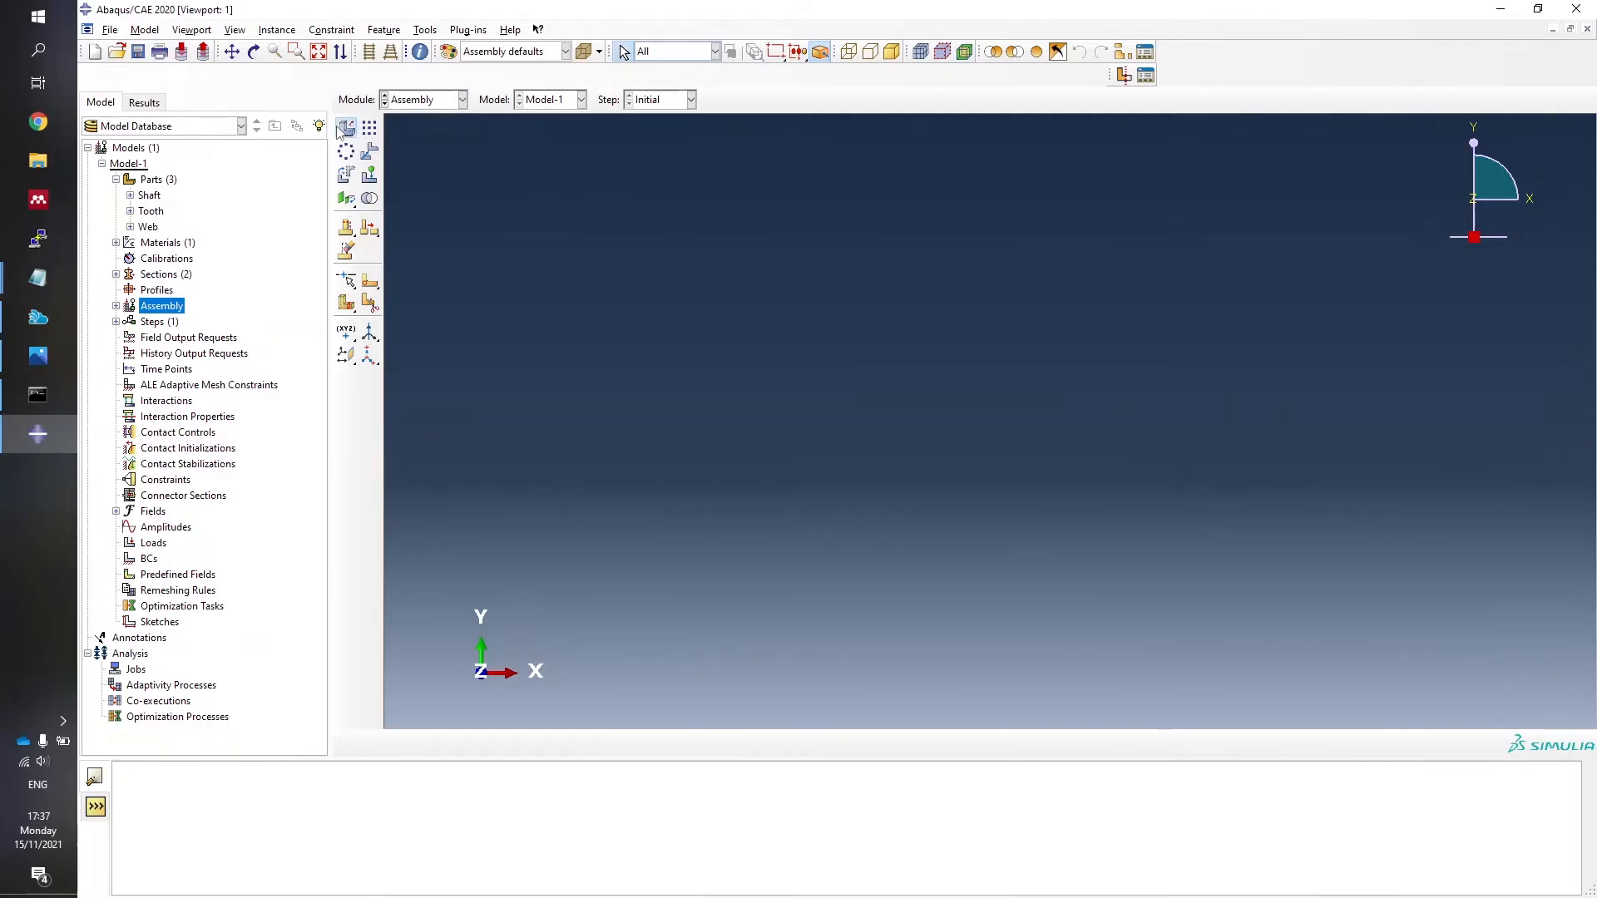
{"action": "left_click_drag", "start_coordinate": [138, 192], "coordinate": [813, 182]}
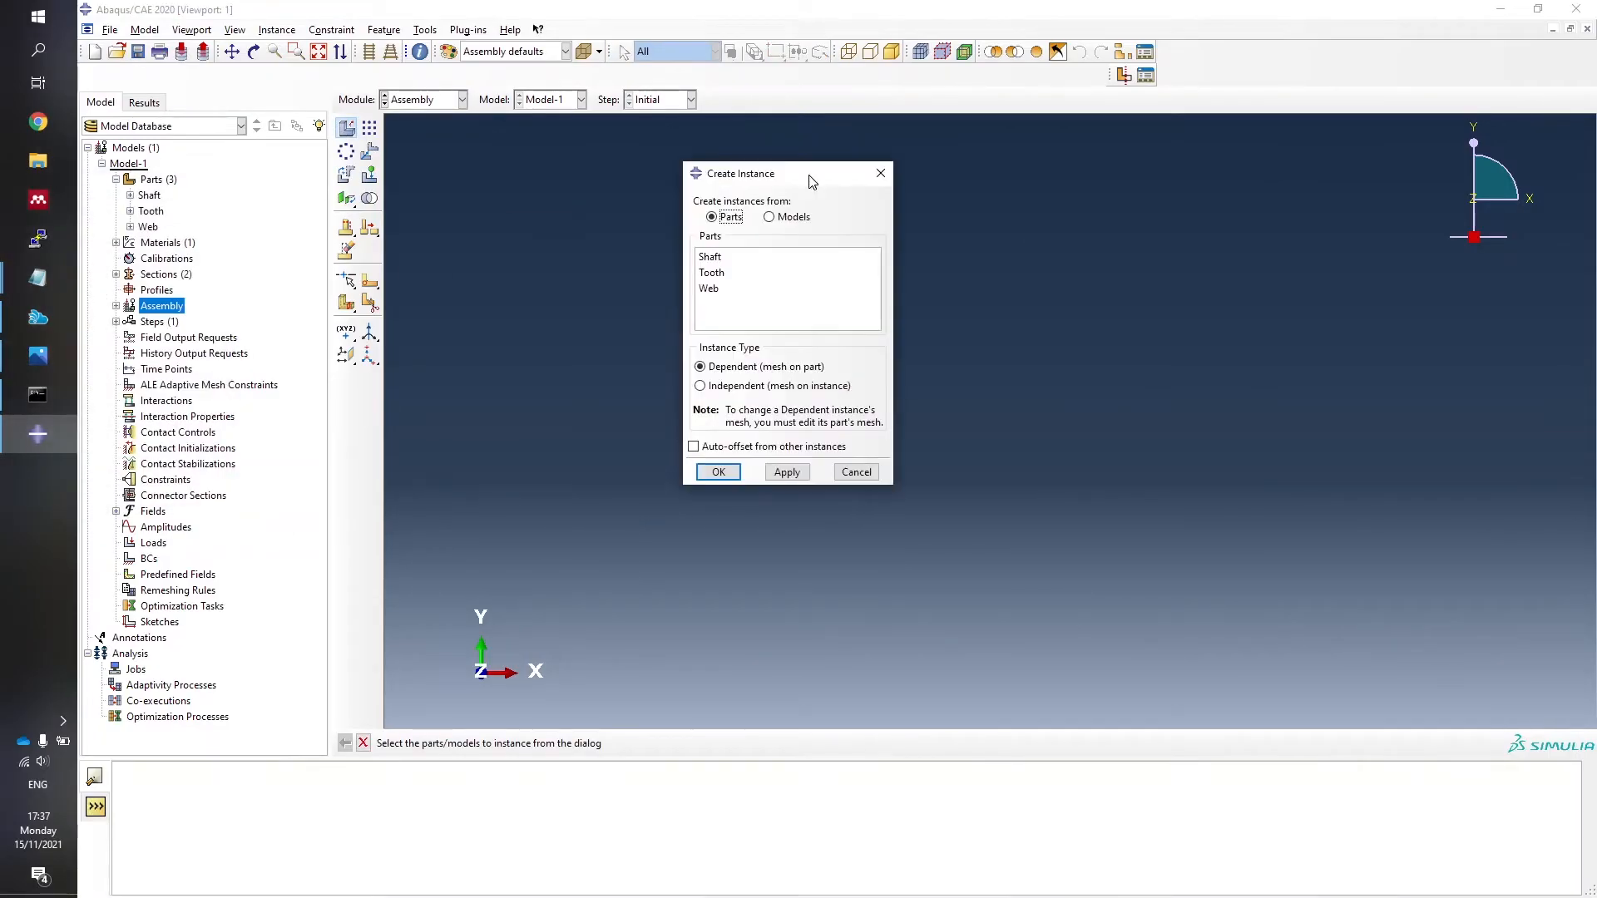
{"action": "left_click", "coordinate": [722, 257]}
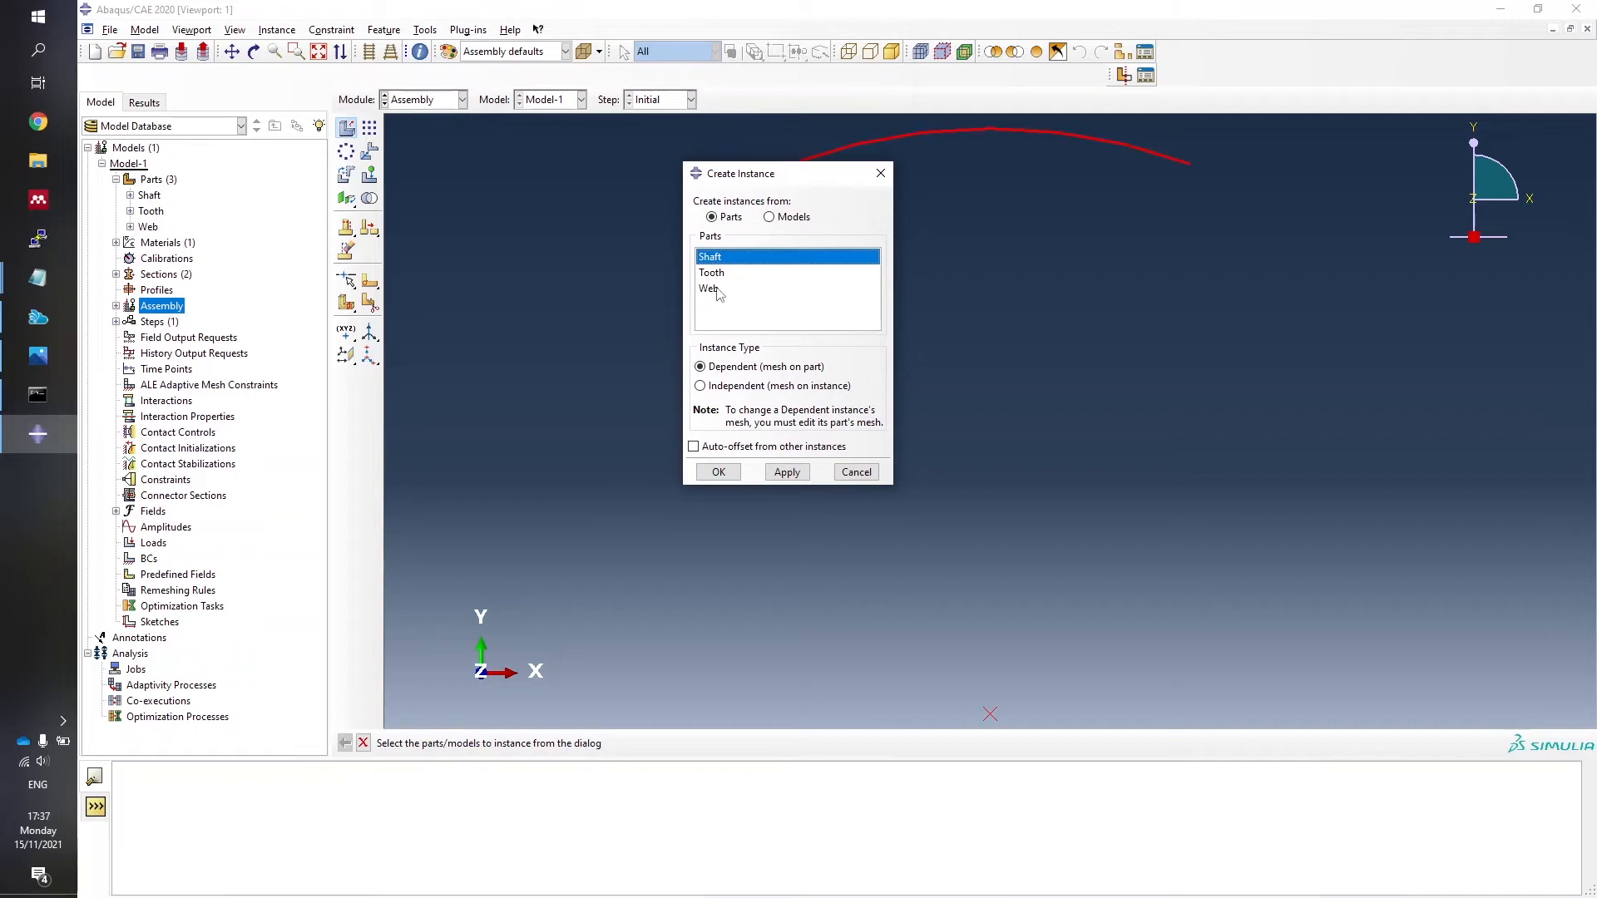
{"action": "left_click", "coordinate": [718, 289], "text": "shift"}
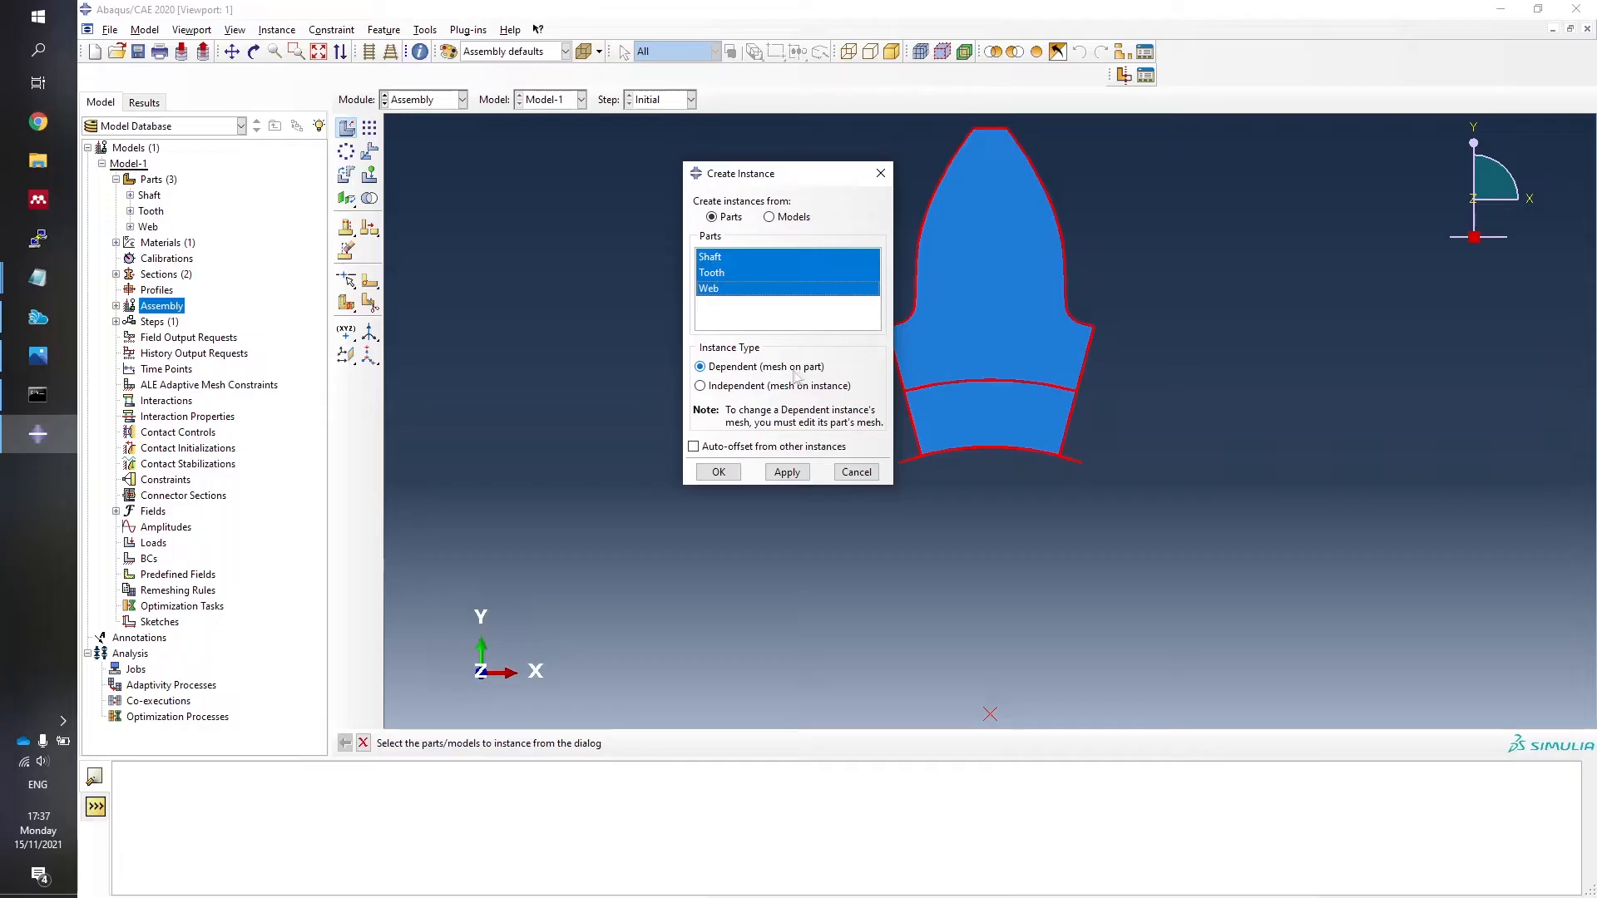
{"action": "left_click", "coordinate": [714, 476]}
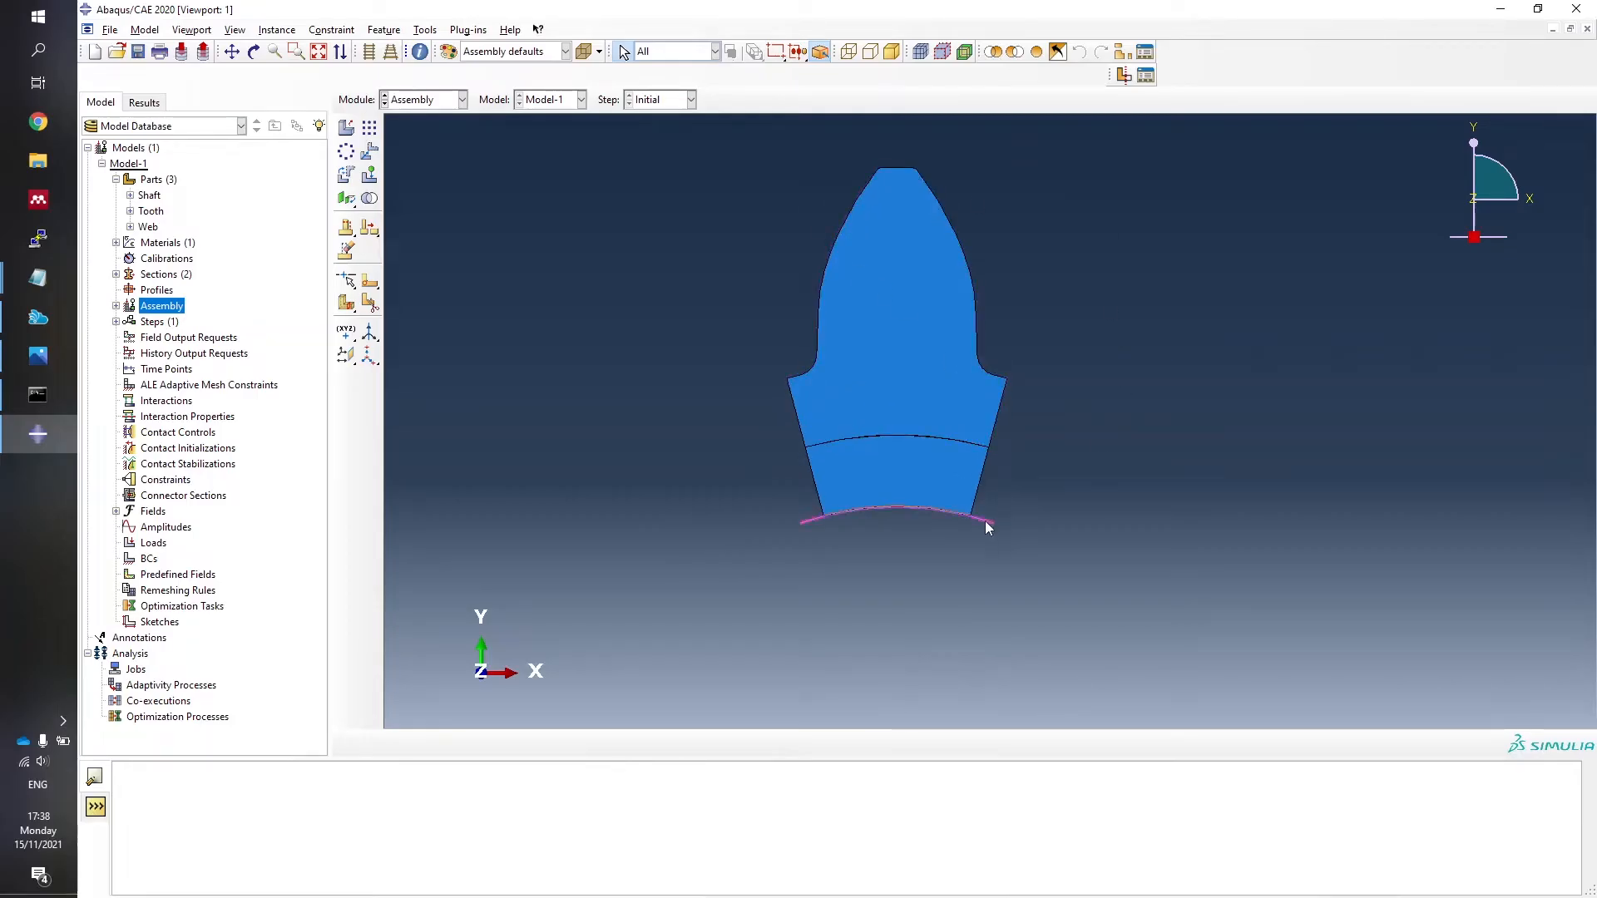
Translate the Shaft, Tooth and Web instances together by 0, 75.2 from the origin.
{"action": "left_click", "coordinate": [923, 327]}
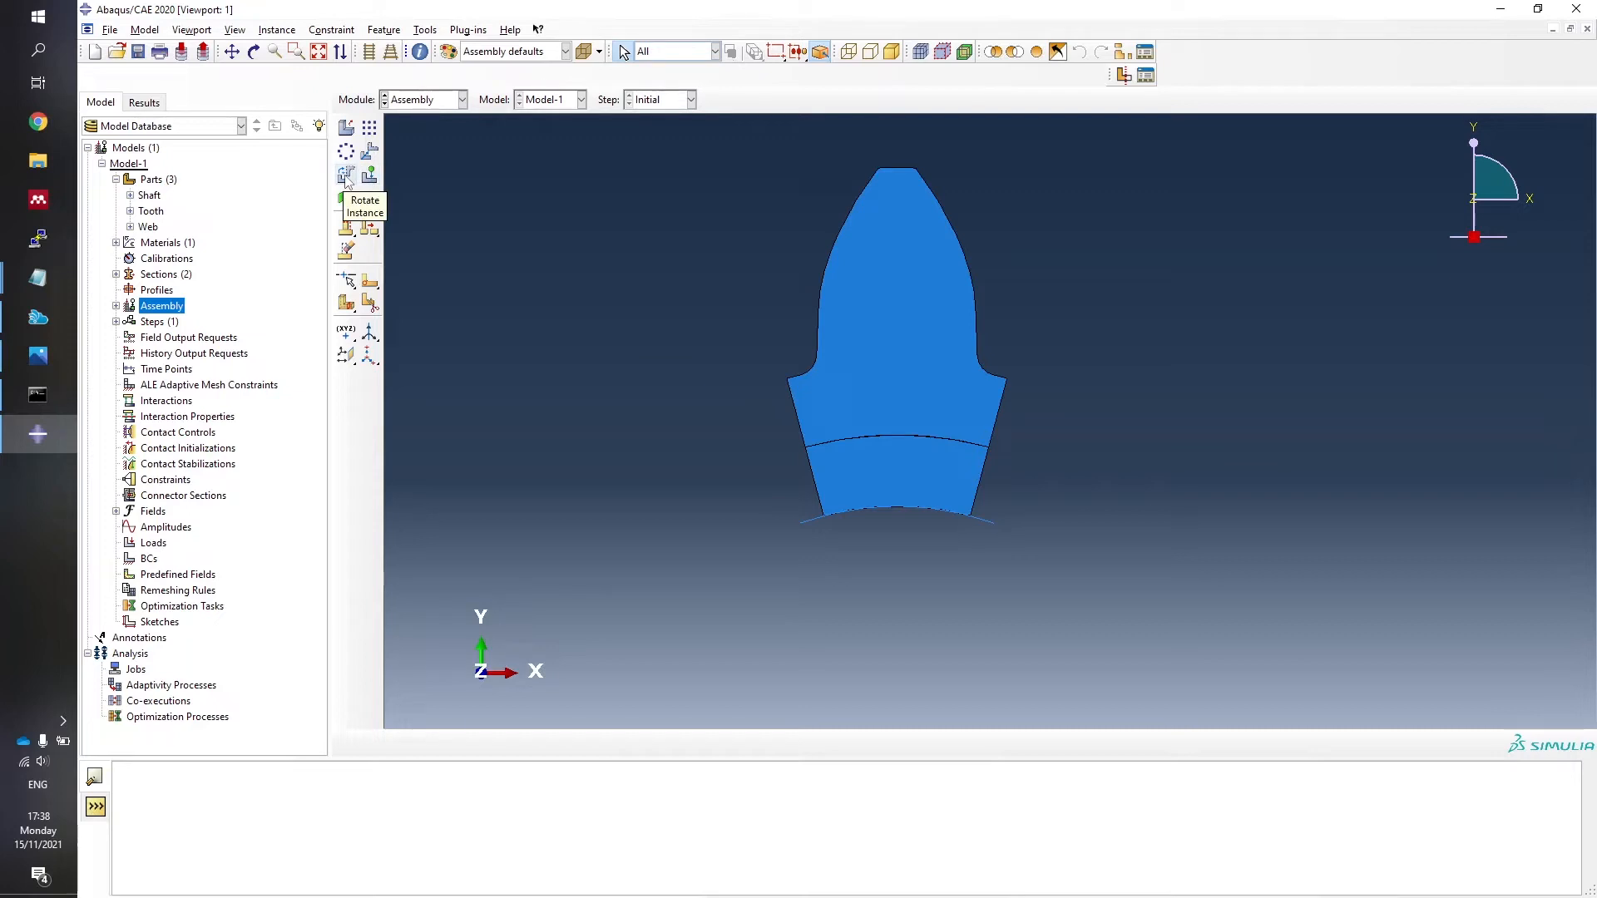
{"action": "left_click", "coordinate": [369, 152]}
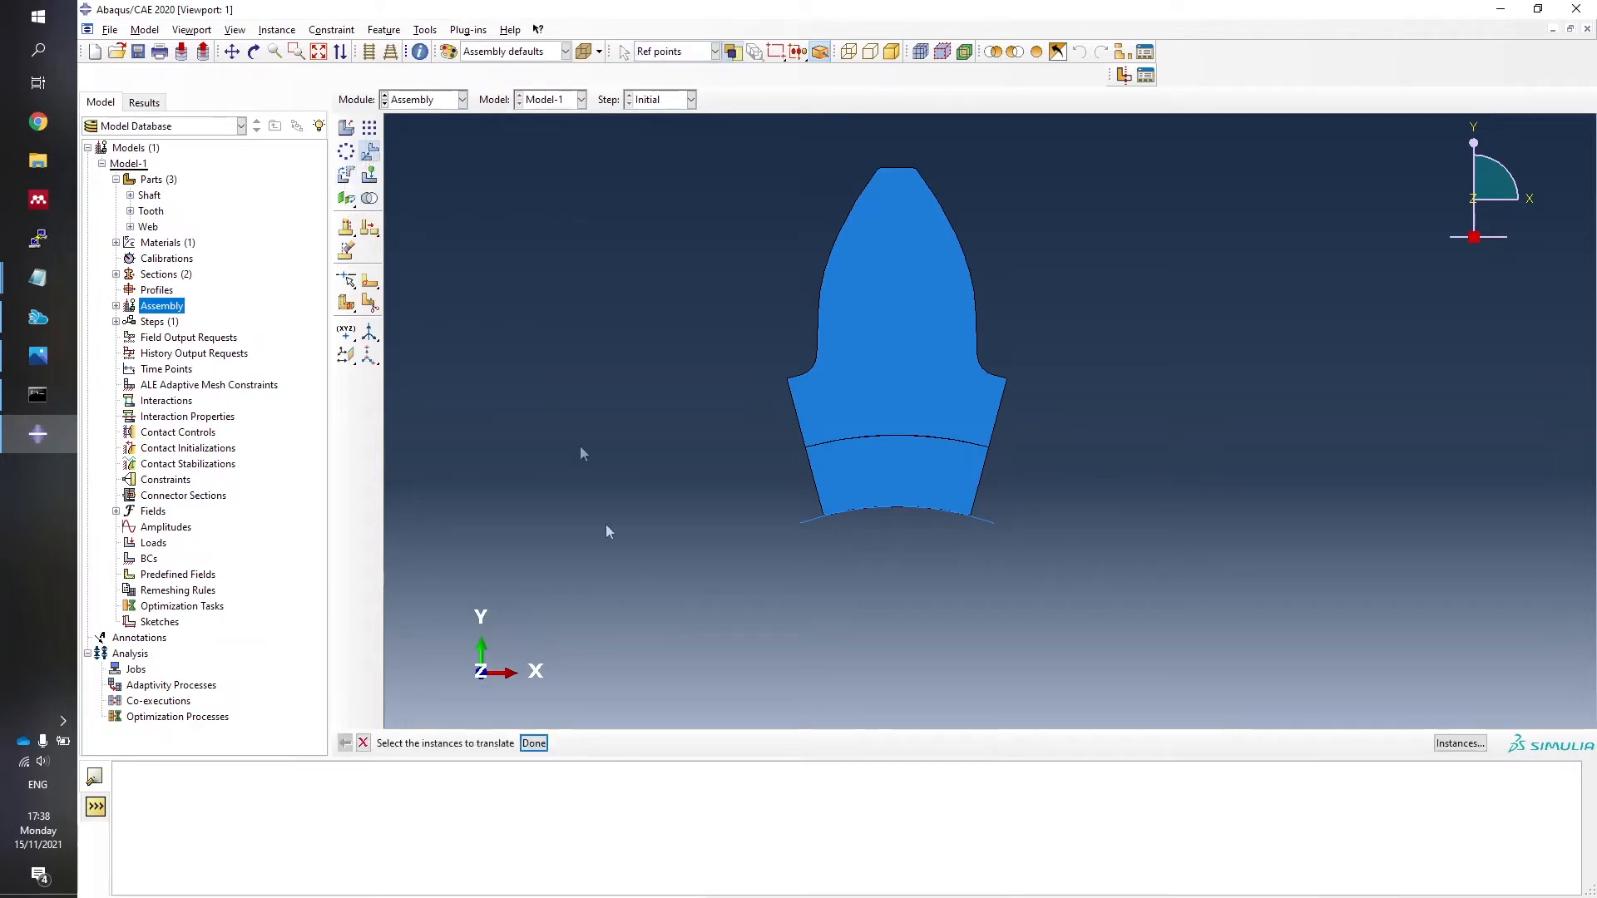
{"action": "left_click", "coordinate": [915, 482]}
{"action": "left_click", "coordinate": [533, 743]}
{"action": "left_click", "coordinate": [728, 744]}
{"action": "key", "text": "BackSpace"}
{"action": "key", "text": "Return"}
{"action": "key", "text": "BackSpace"}
{"action": "key", "text": "BackSpace"}
{"action": "key", "text": "BackSpace"}
{"action": "key", "text": "BackSpace"}
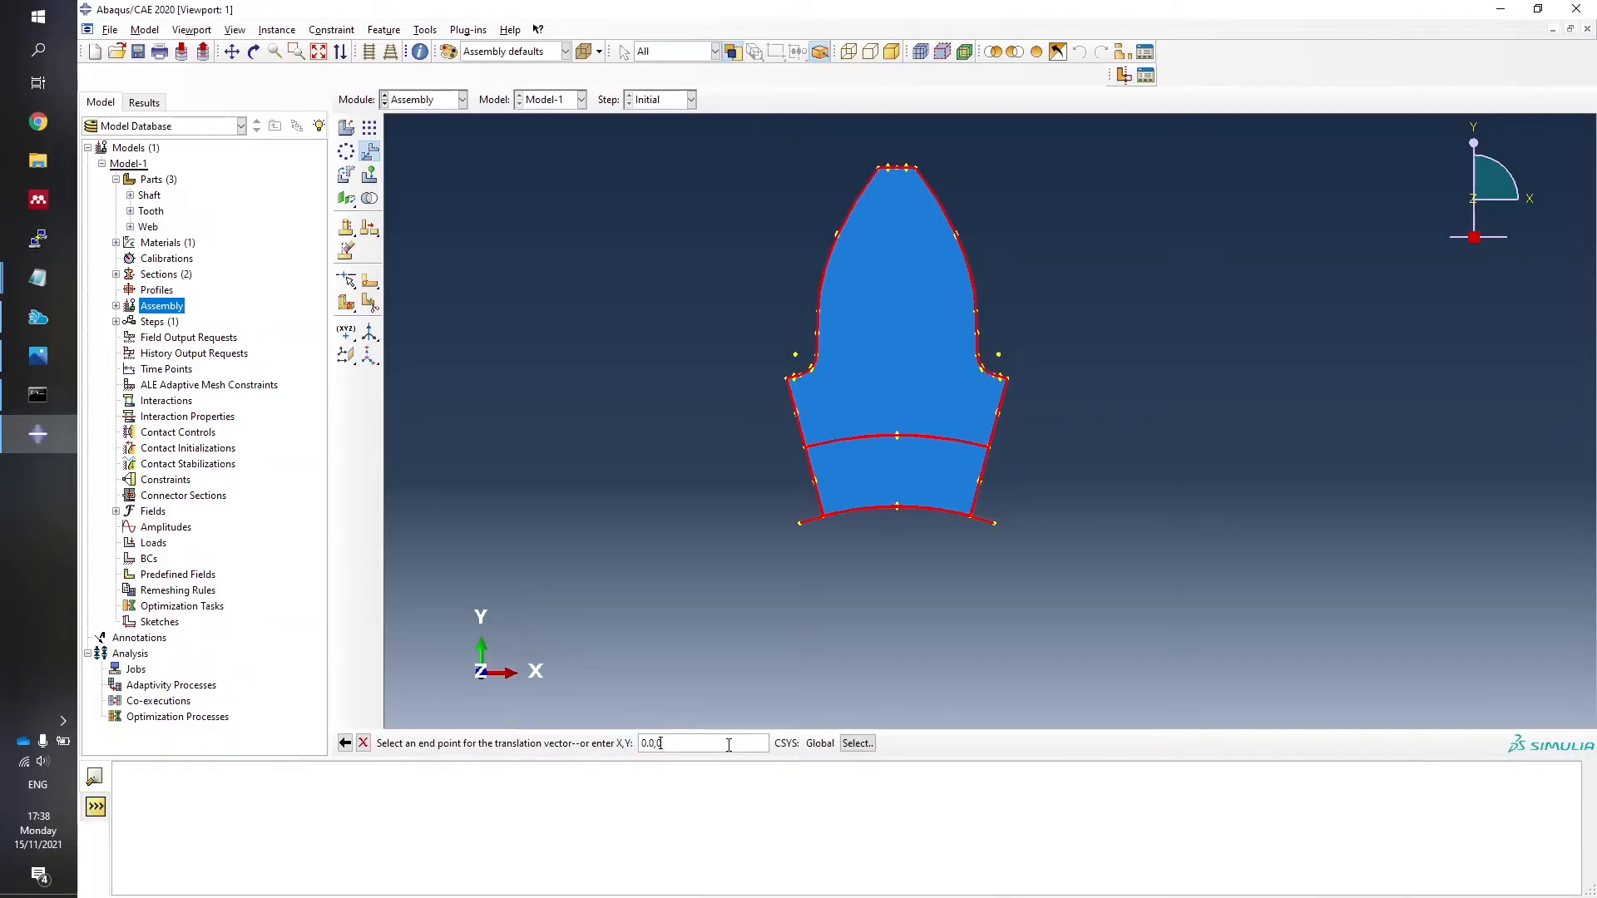
{"action": "type", "text": "27"}
{"action": "key", "text": "Return"}
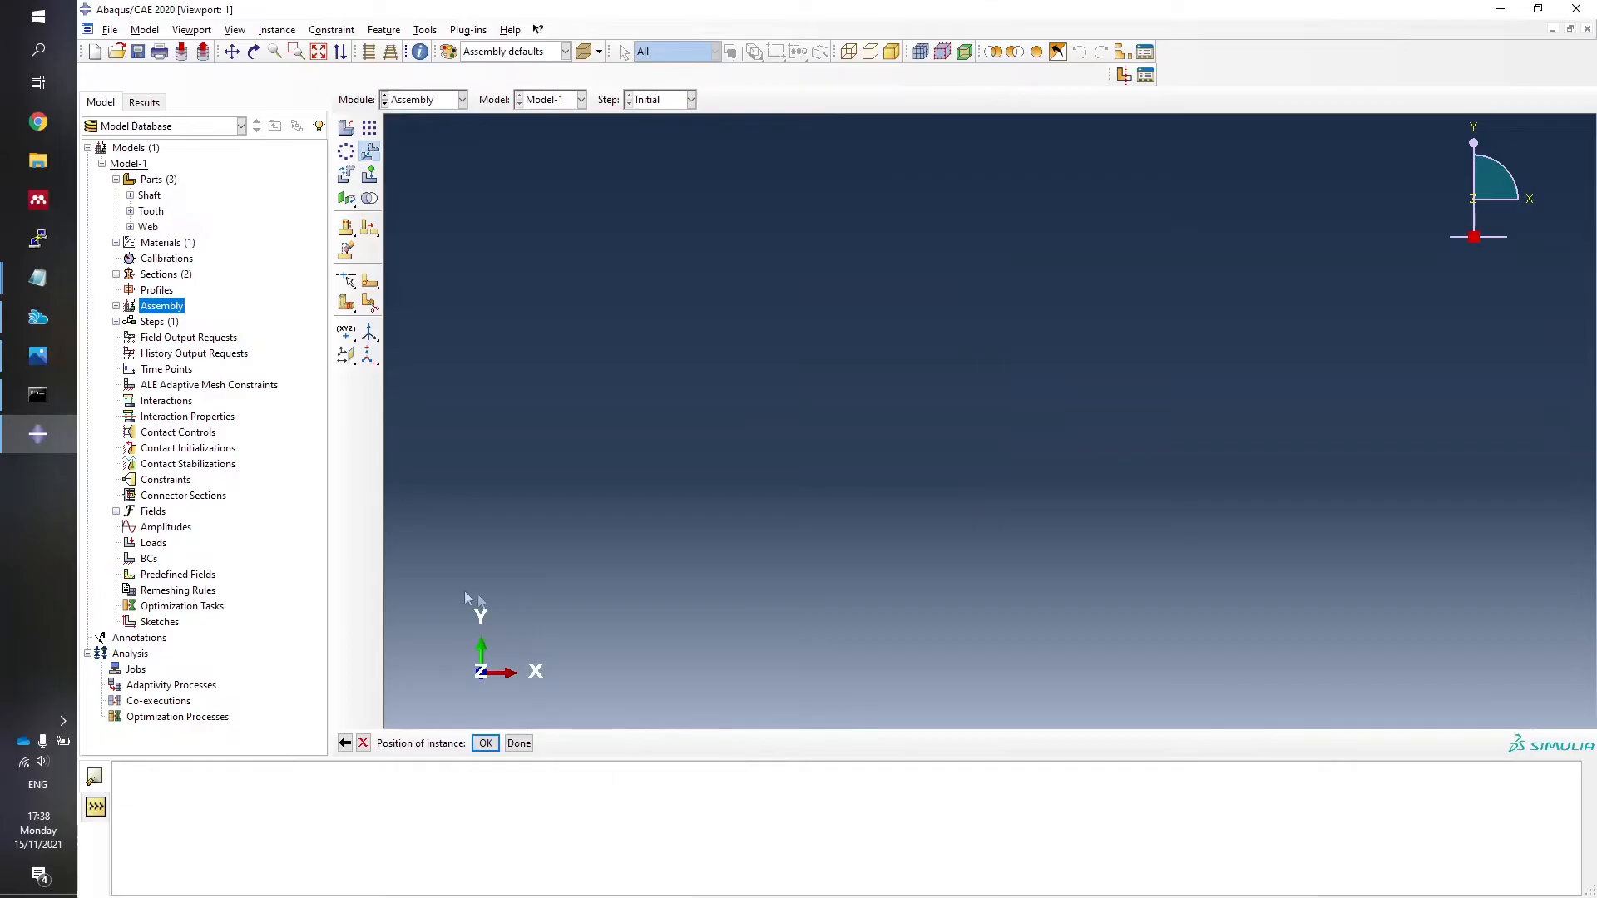
{"action": "left_click", "coordinate": [344, 742]}
{"action": "left_click", "coordinate": [694, 745]}
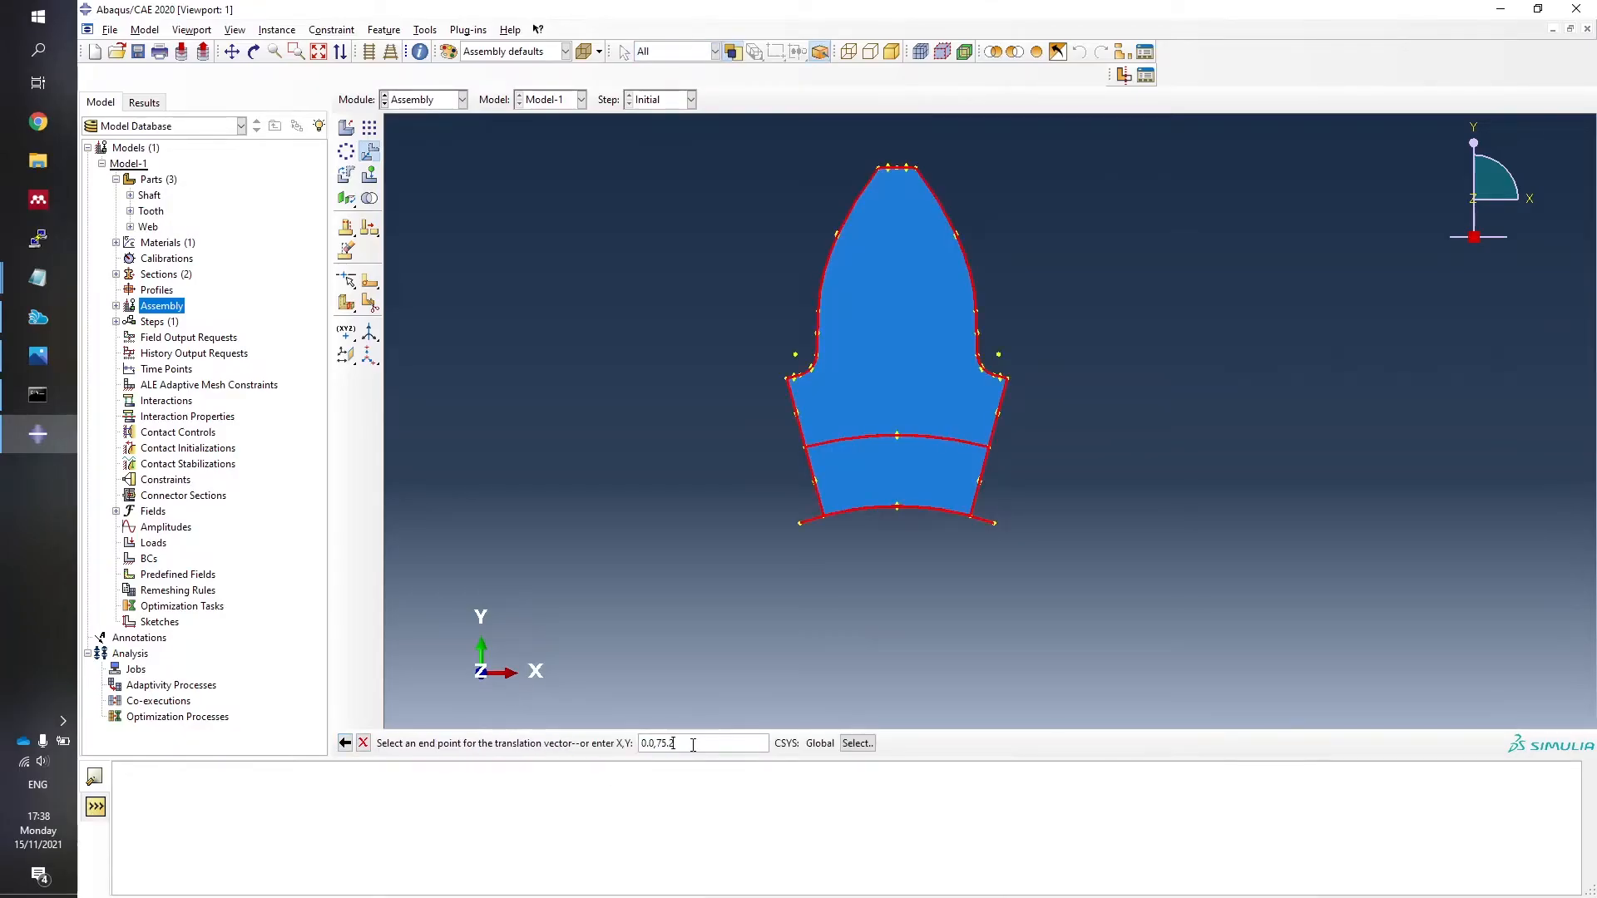
{"action": "key", "text": "Return"}
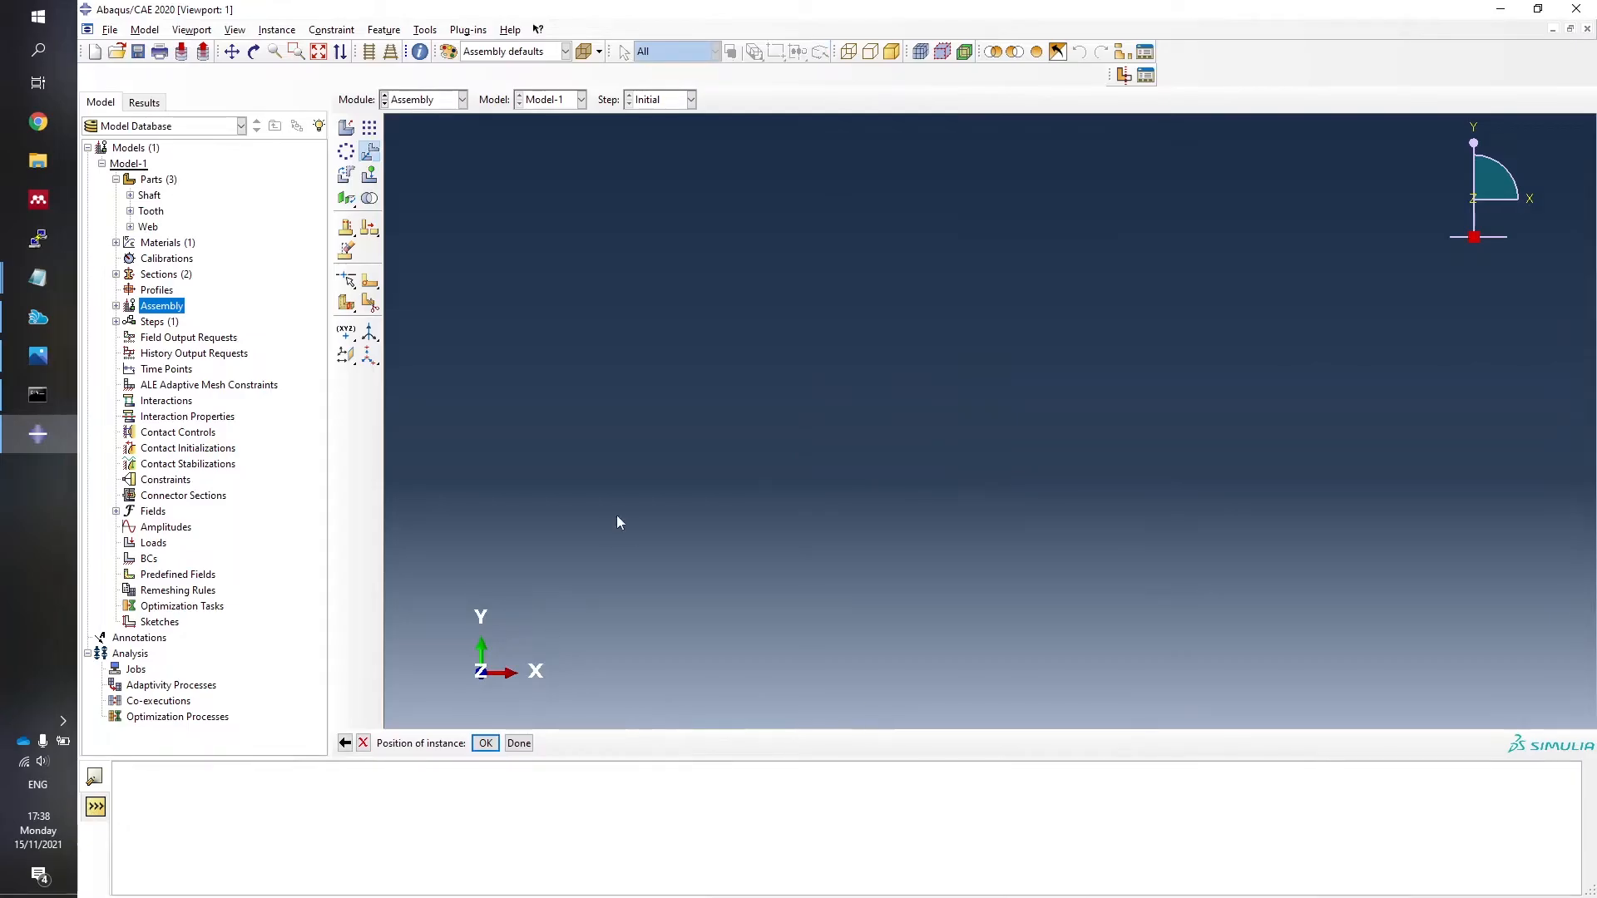
{"action": "left_click", "coordinate": [485, 744]}
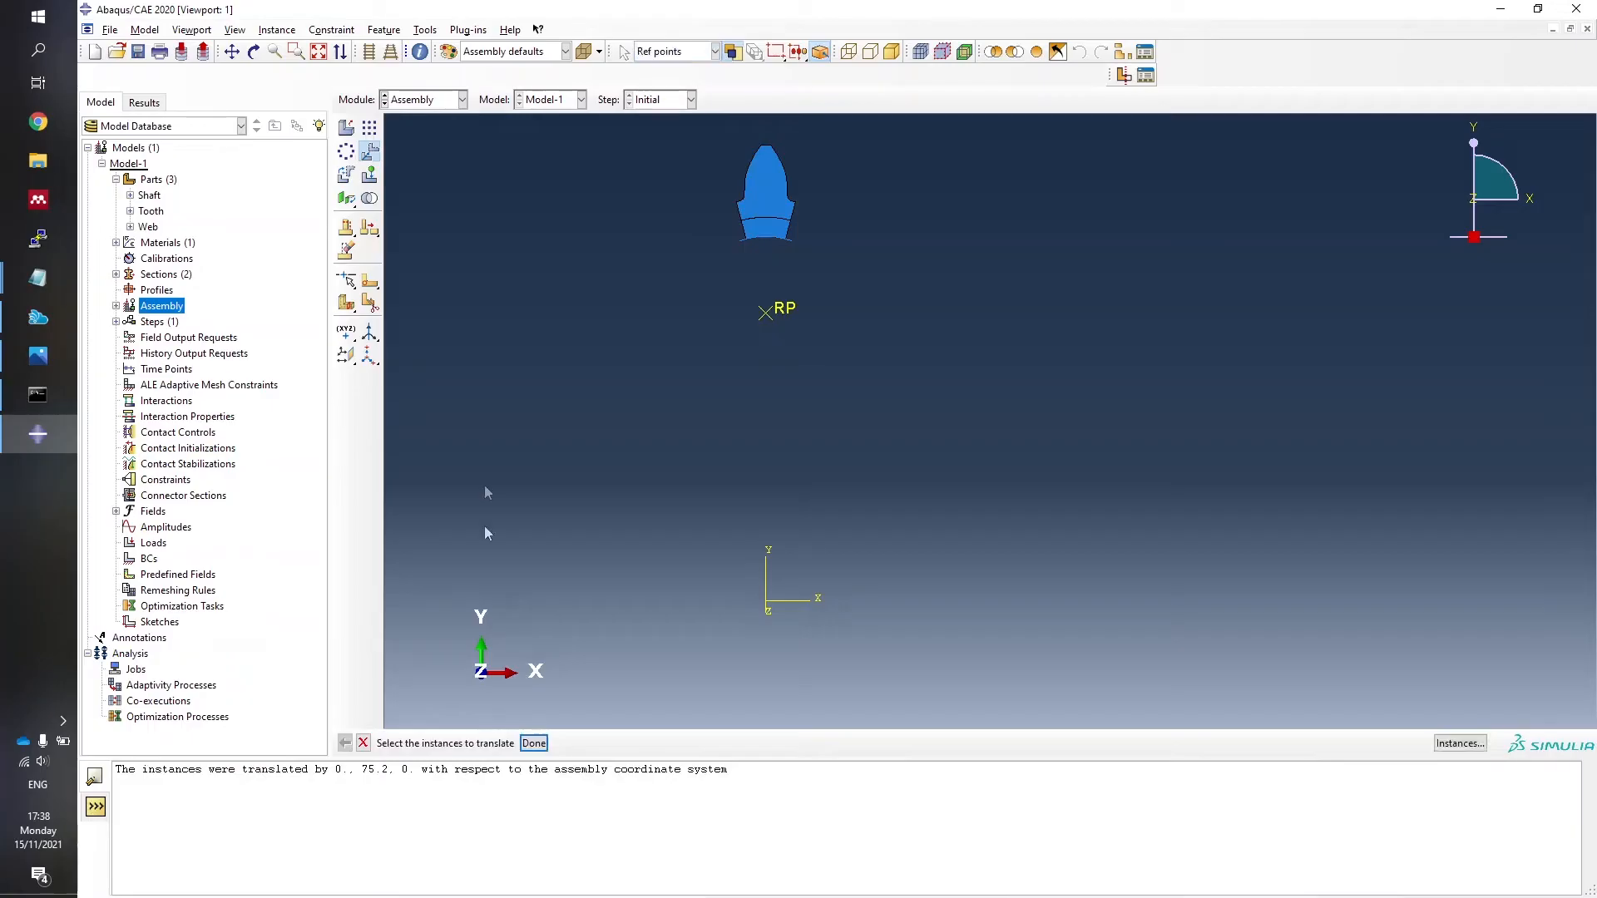
{"action": "left_click", "coordinate": [363, 743]}
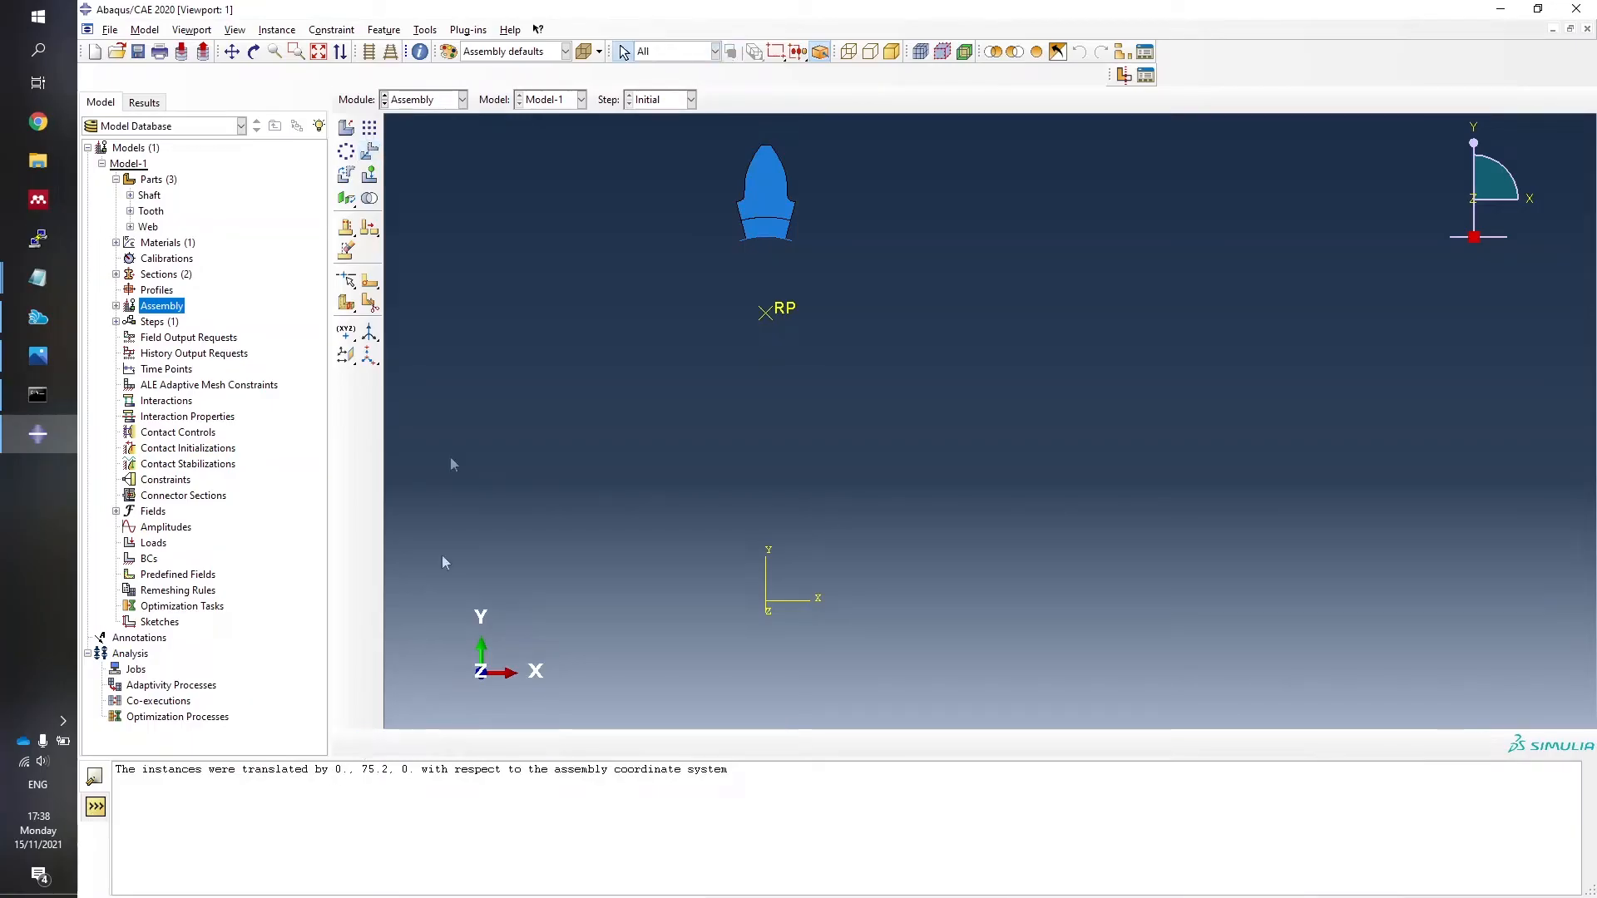
Rotate the three translated instances by -157.6 degrees about the shaft's reference point.
{"action": "left_click", "coordinate": [348, 176]}
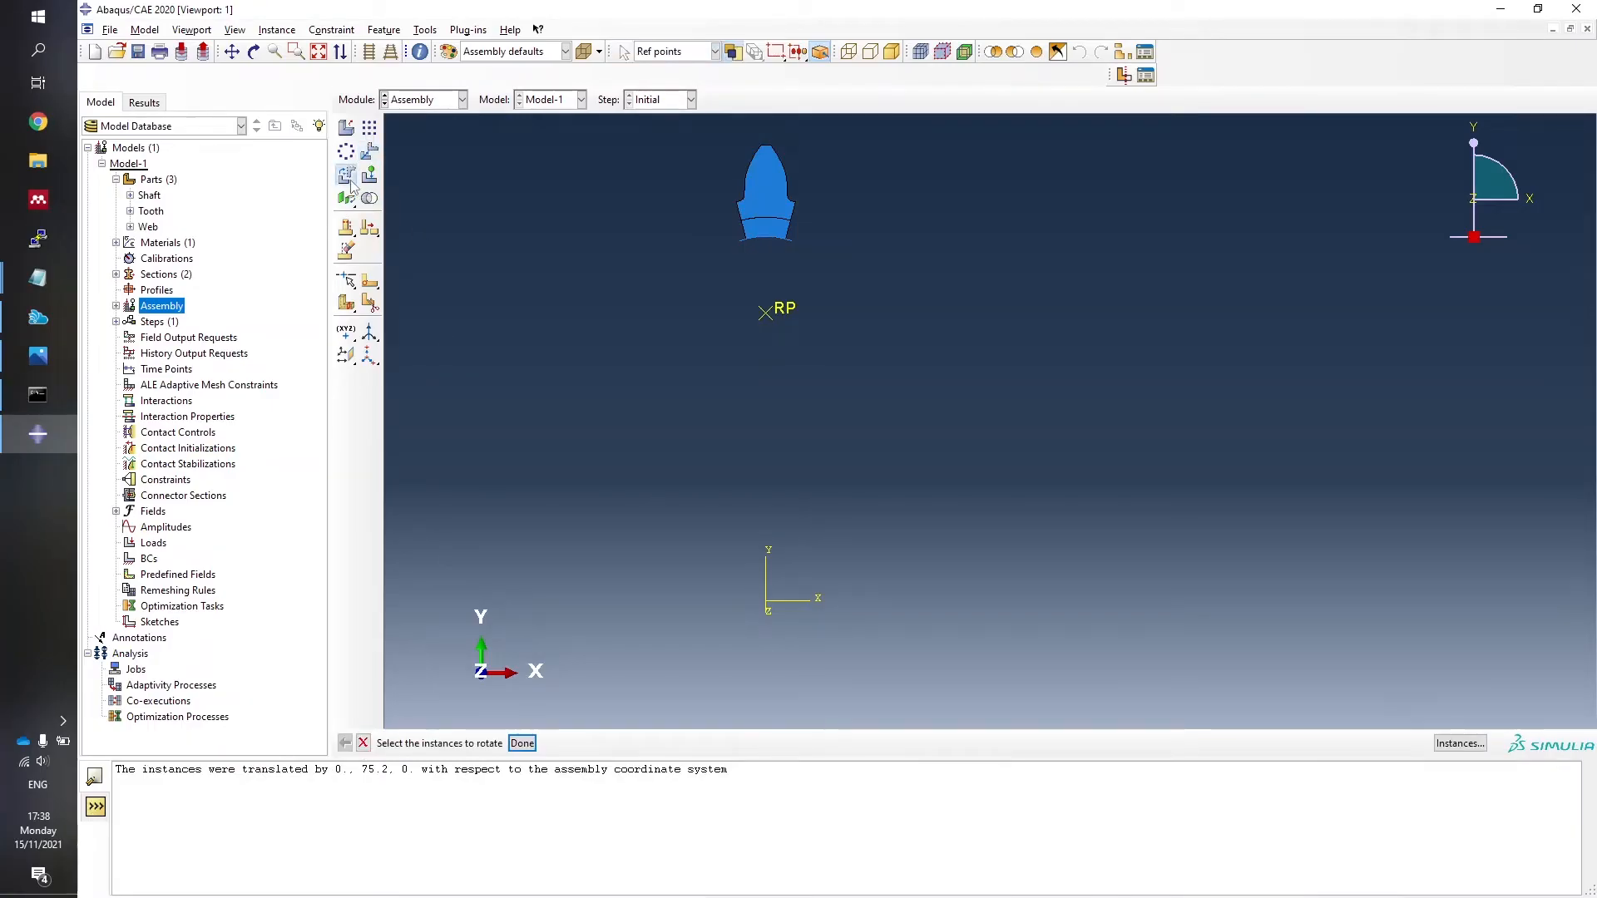
{"action": "left_click_drag", "start_coordinate": [692, 354], "coordinate": [794, 174]}
{"action": "left_click", "coordinate": [523, 743]}
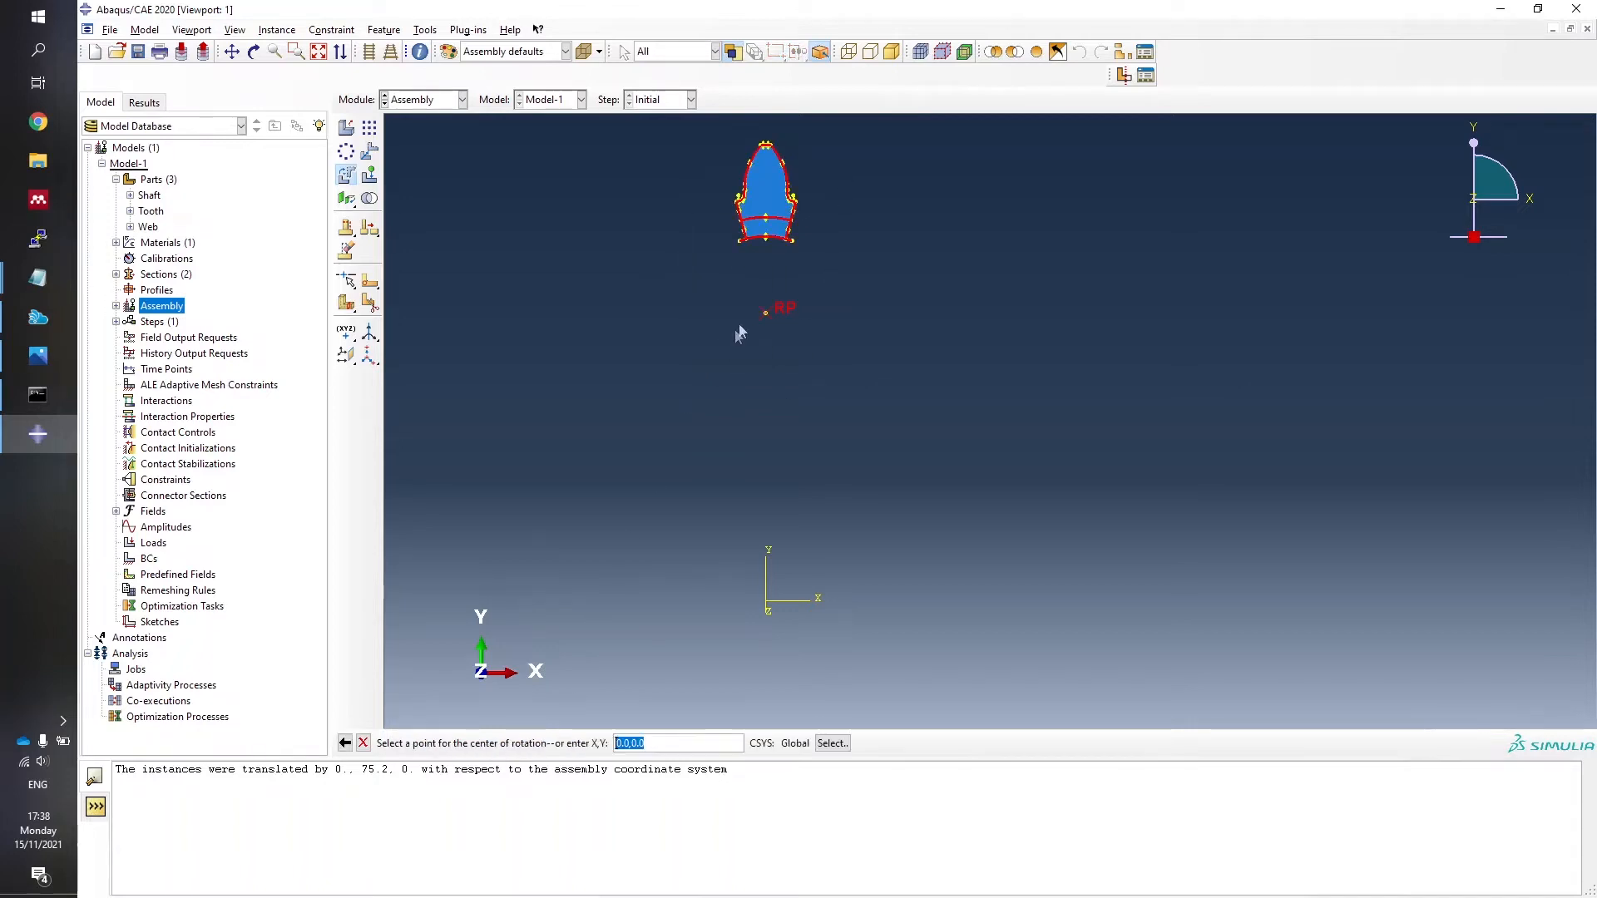
{"action": "left_click", "coordinate": [766, 314]}
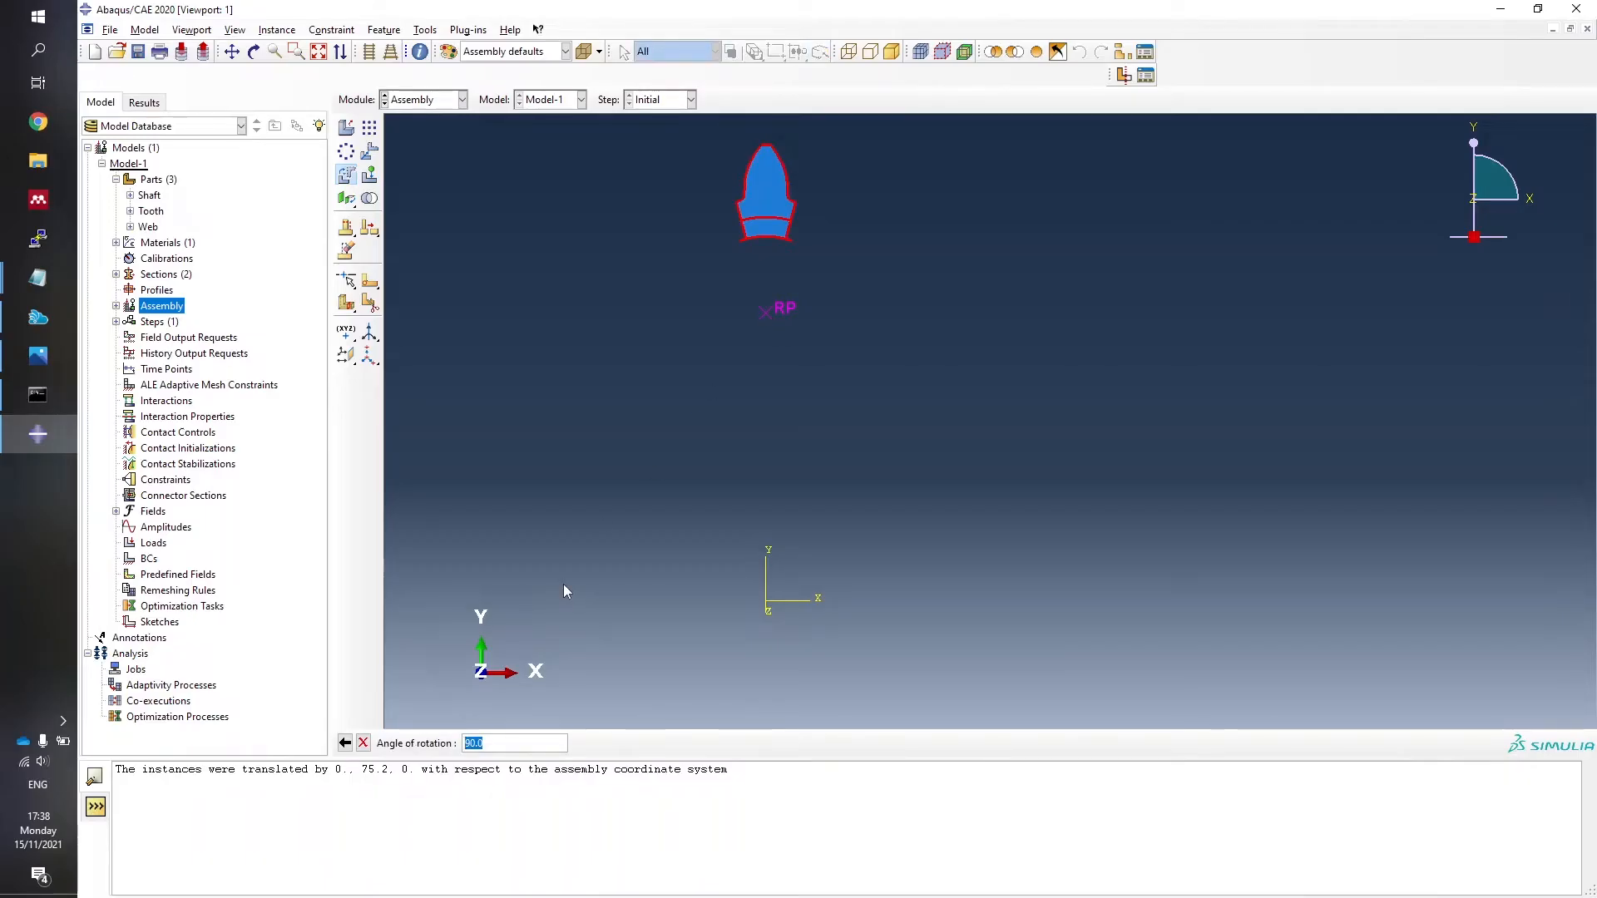
{"action": "key", "text": "BackSpace"}
{"action": "type", "text": "-157.6"}
{"action": "key", "text": "Return"}
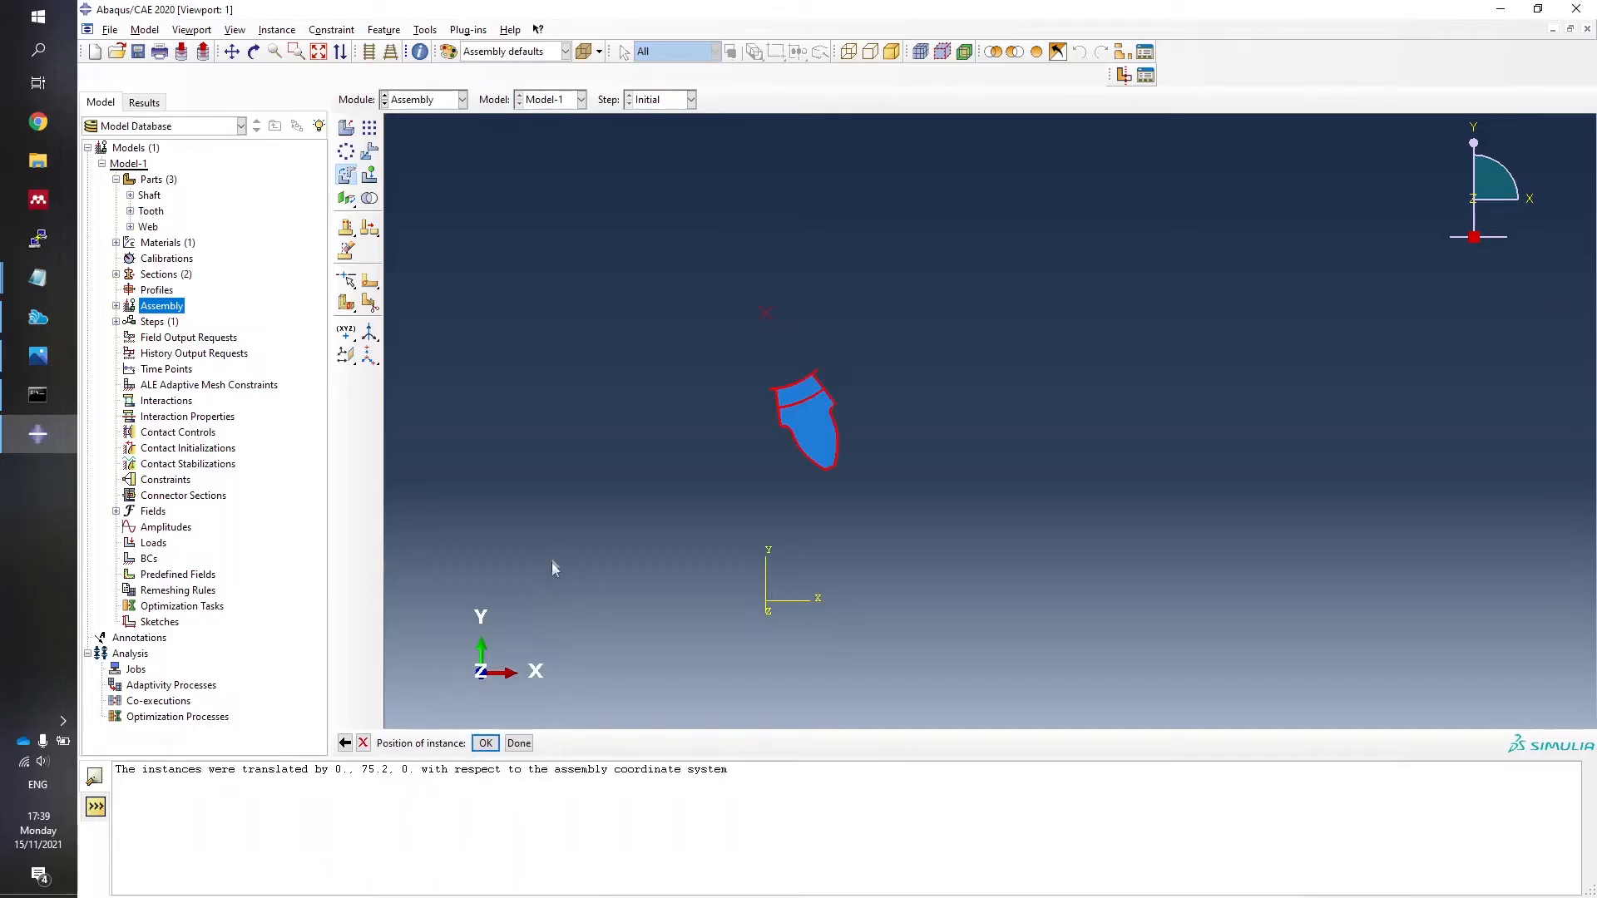
{"action": "left_click", "coordinate": [486, 744]}
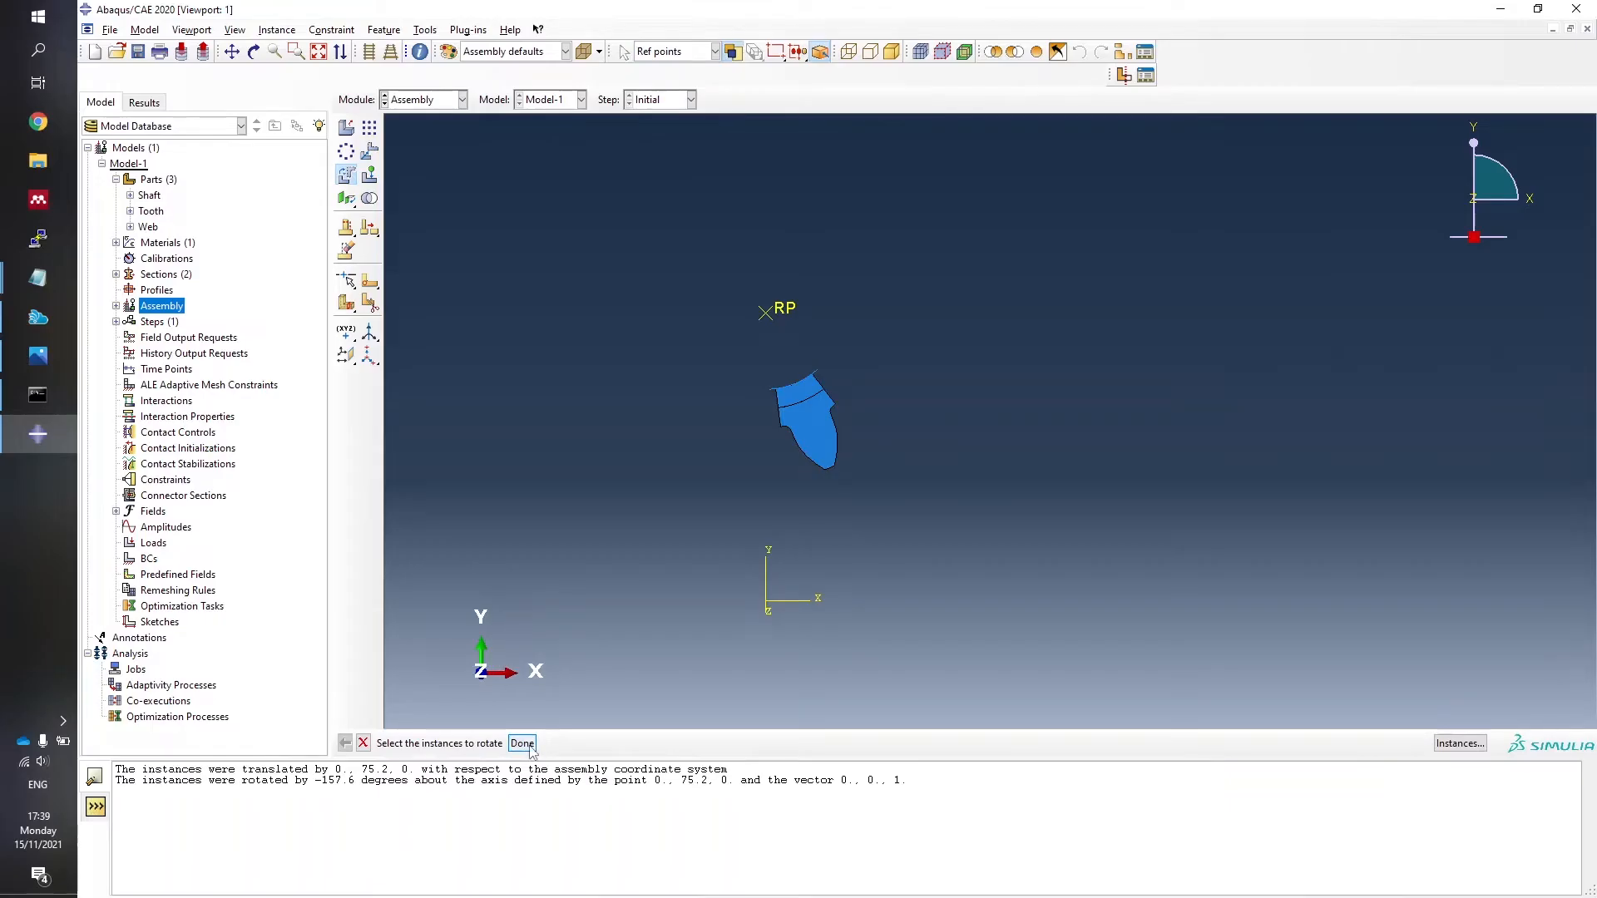
{"action": "left_click", "coordinate": [363, 742]}
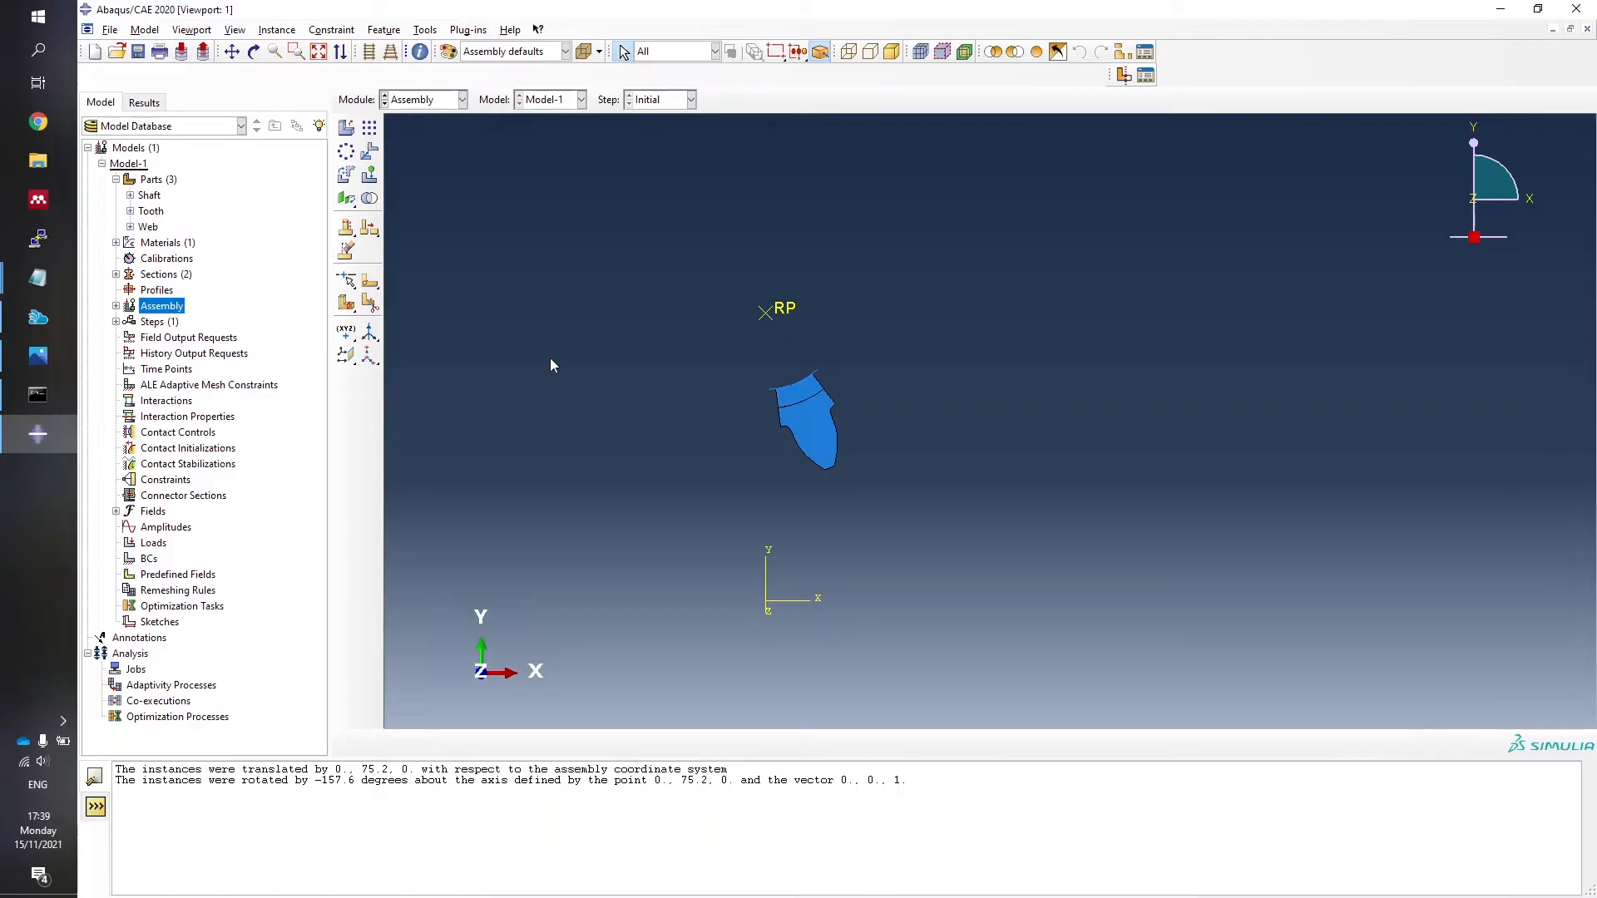
Create a second group of dependent instances of the Shaft, Tooth and Web parts without auto-offset.
{"action": "left_click", "coordinate": [346, 130]}
{"action": "left_click", "coordinate": [711, 288]}
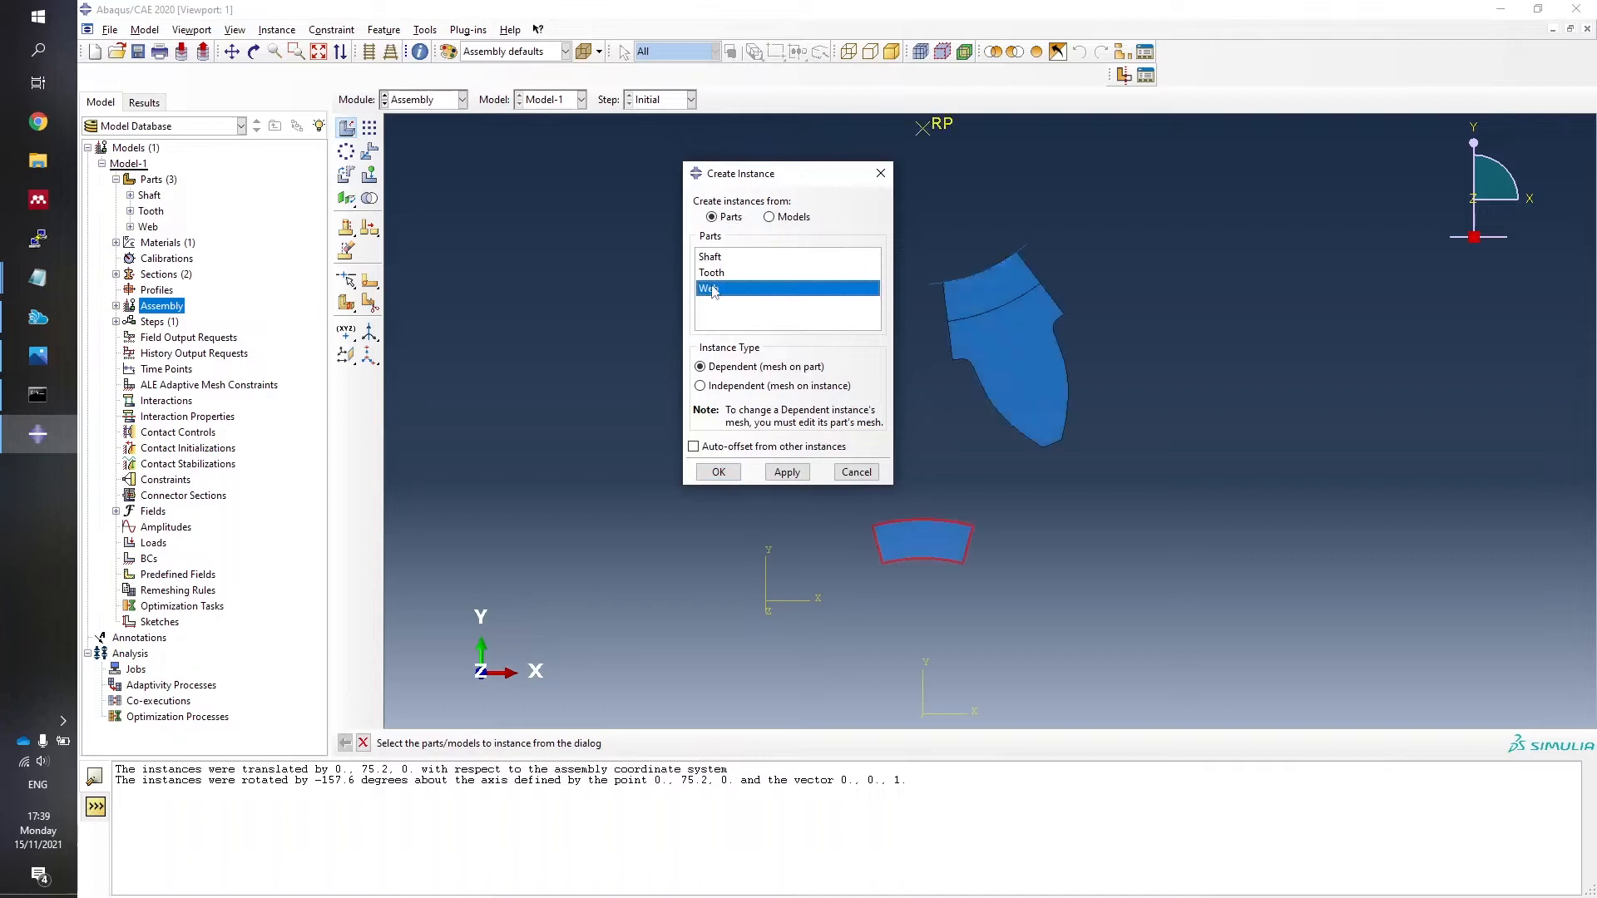
{"action": "left_click", "coordinate": [729, 260], "text": "shift"}
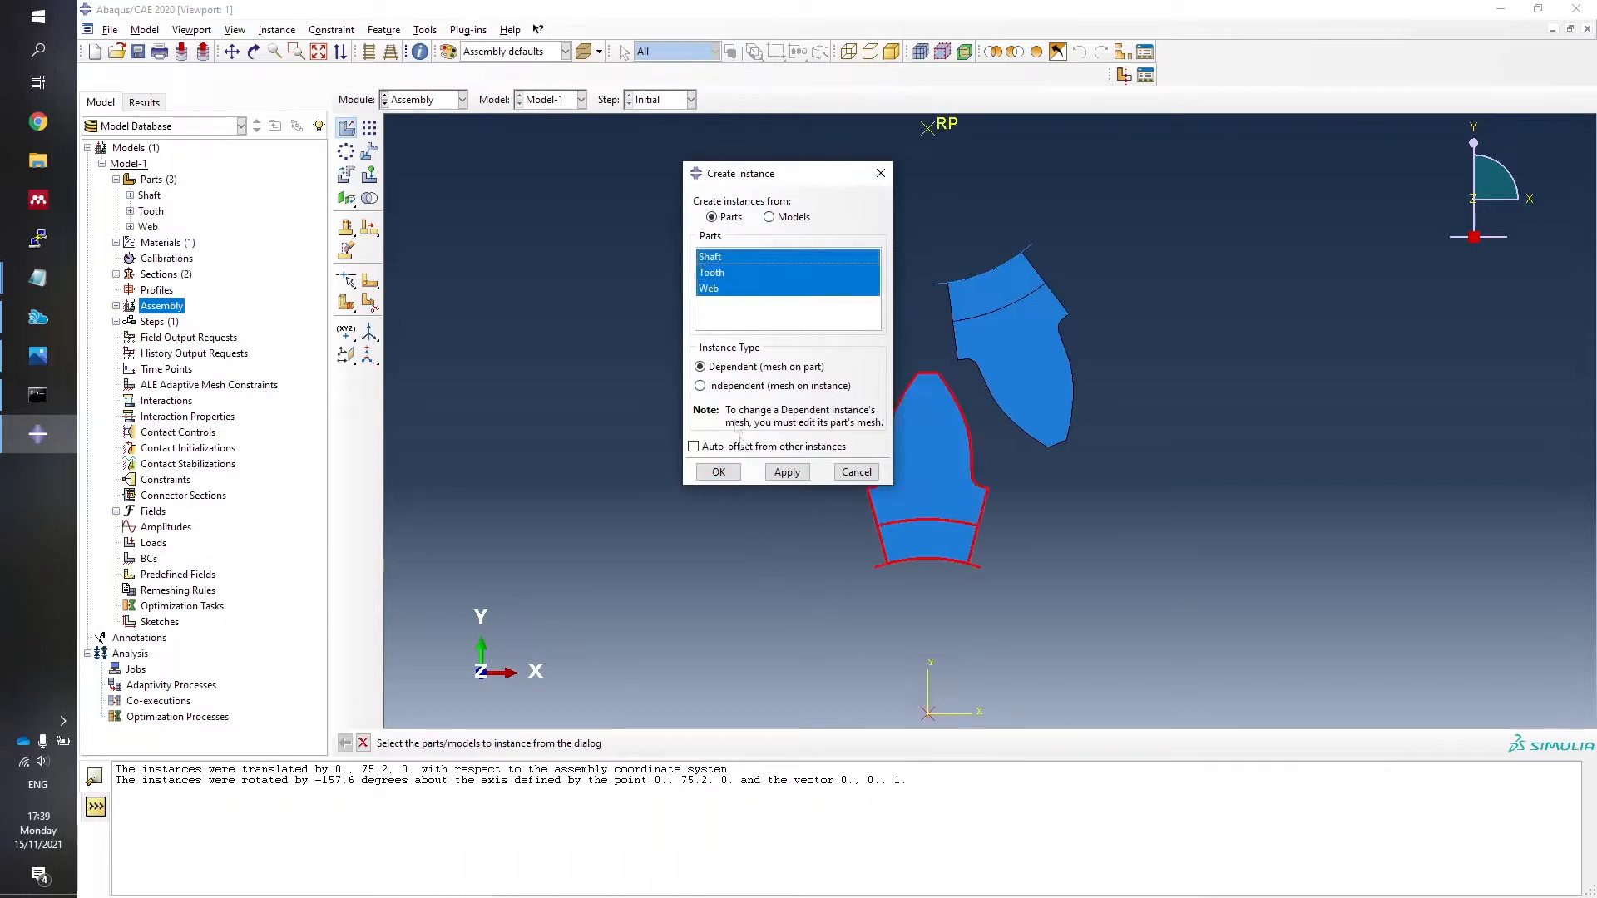
{"action": "left_click", "coordinate": [719, 471]}
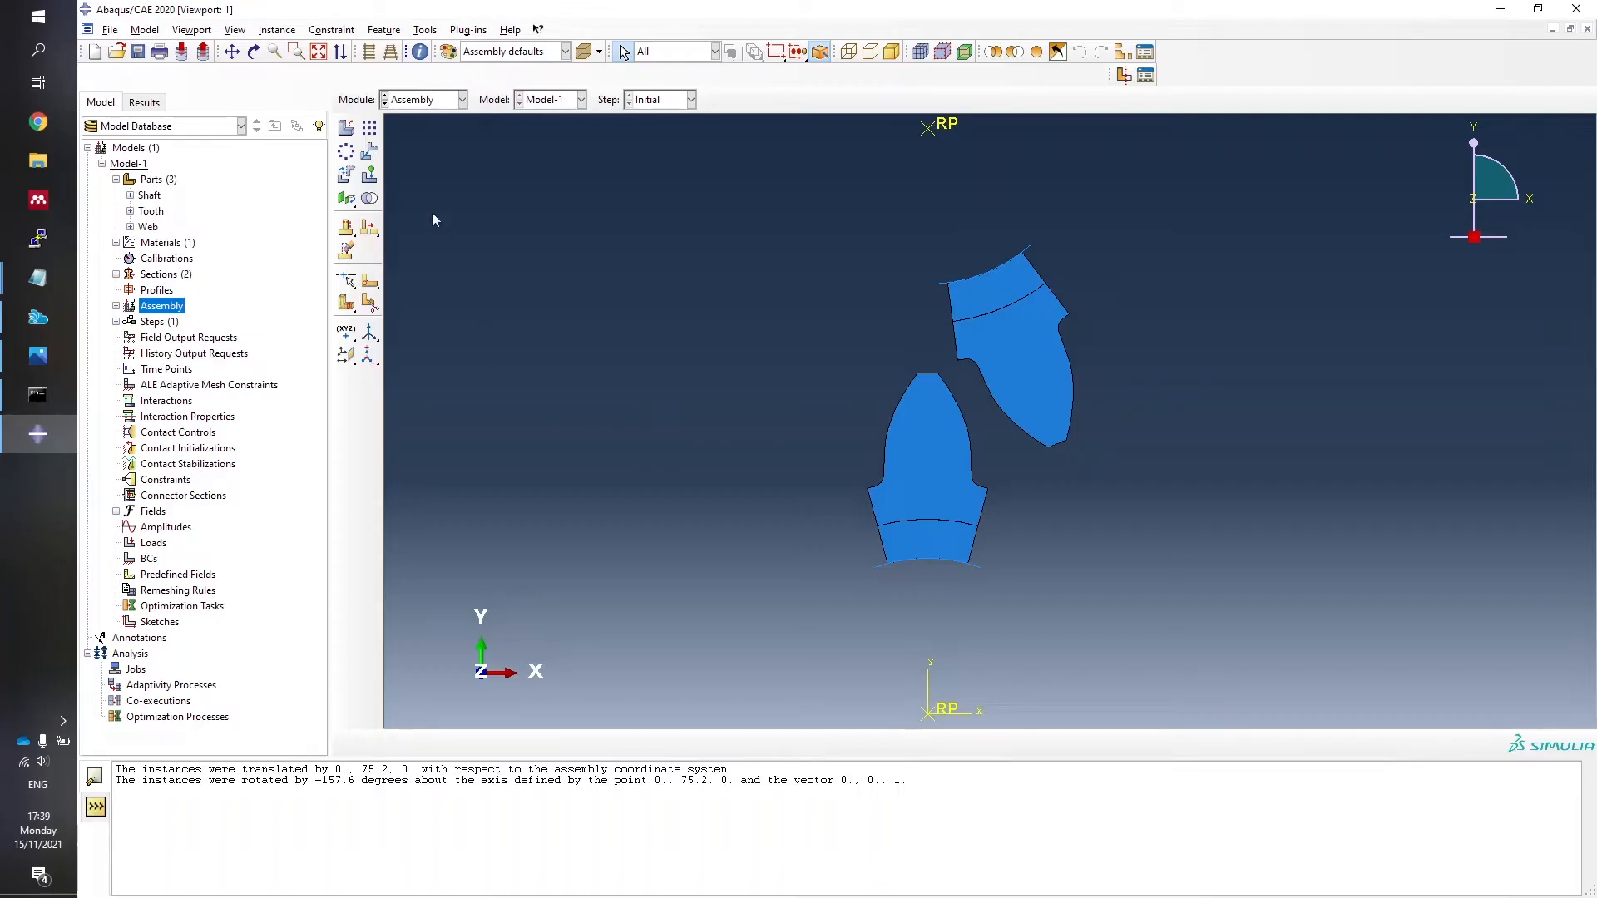
Rotate the second group of Shaft, Tooth and Web instances by -7.5 degrees about the reference point at the origin.
{"action": "left_click", "coordinate": [346, 176]}
{"action": "left_click", "coordinate": [904, 499]}
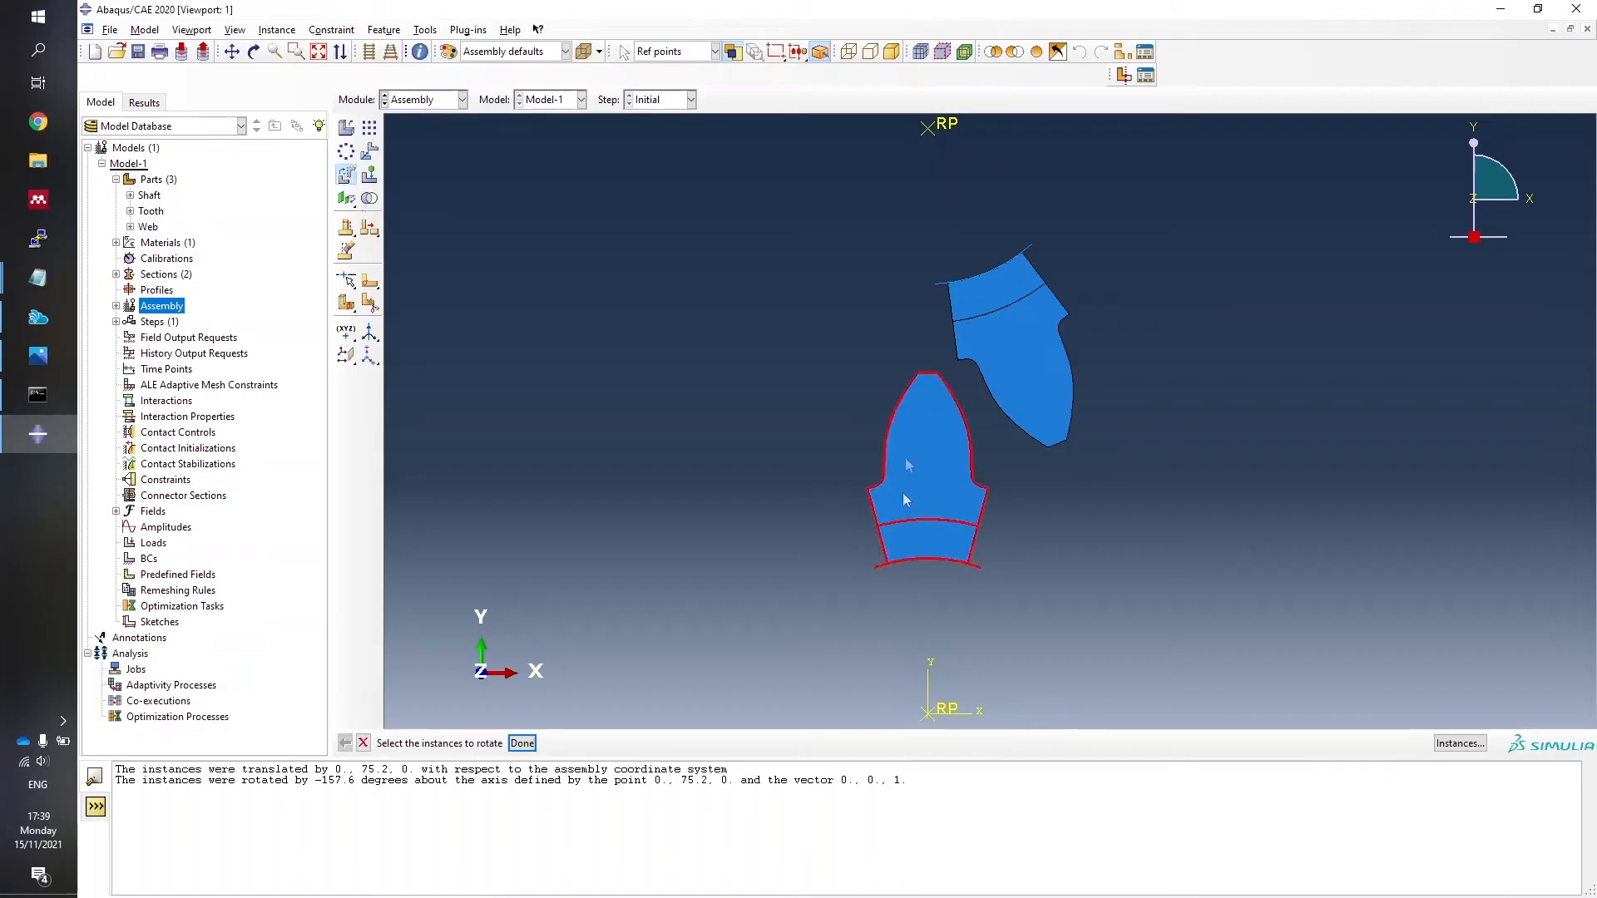
{"action": "left_click", "coordinate": [522, 743]}
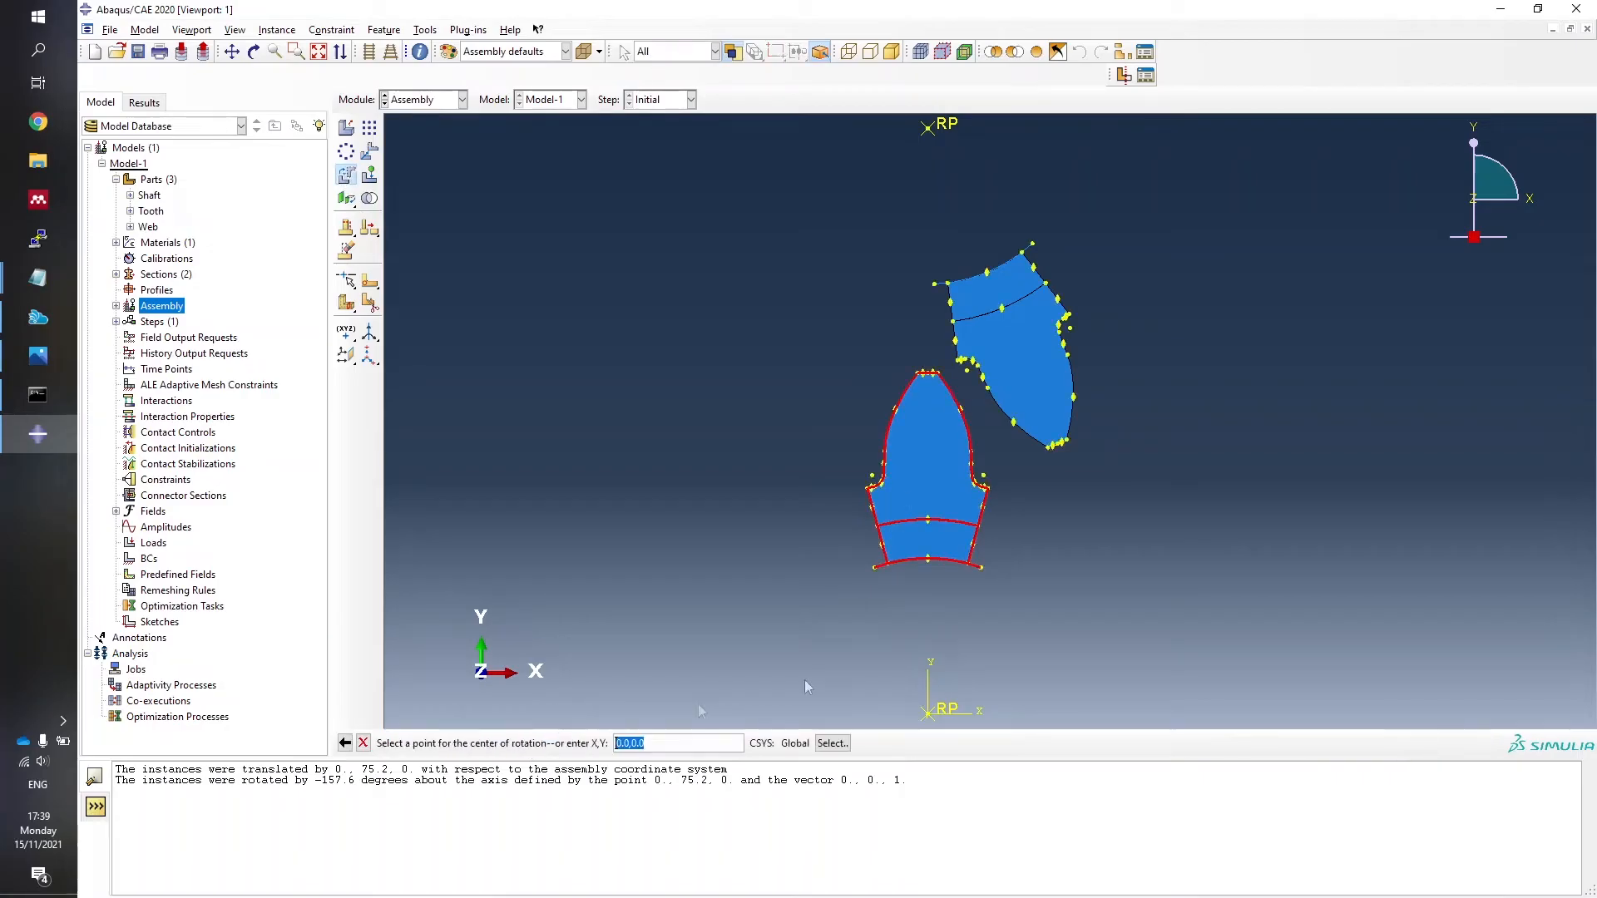
{"action": "left_click", "coordinate": [923, 720]}
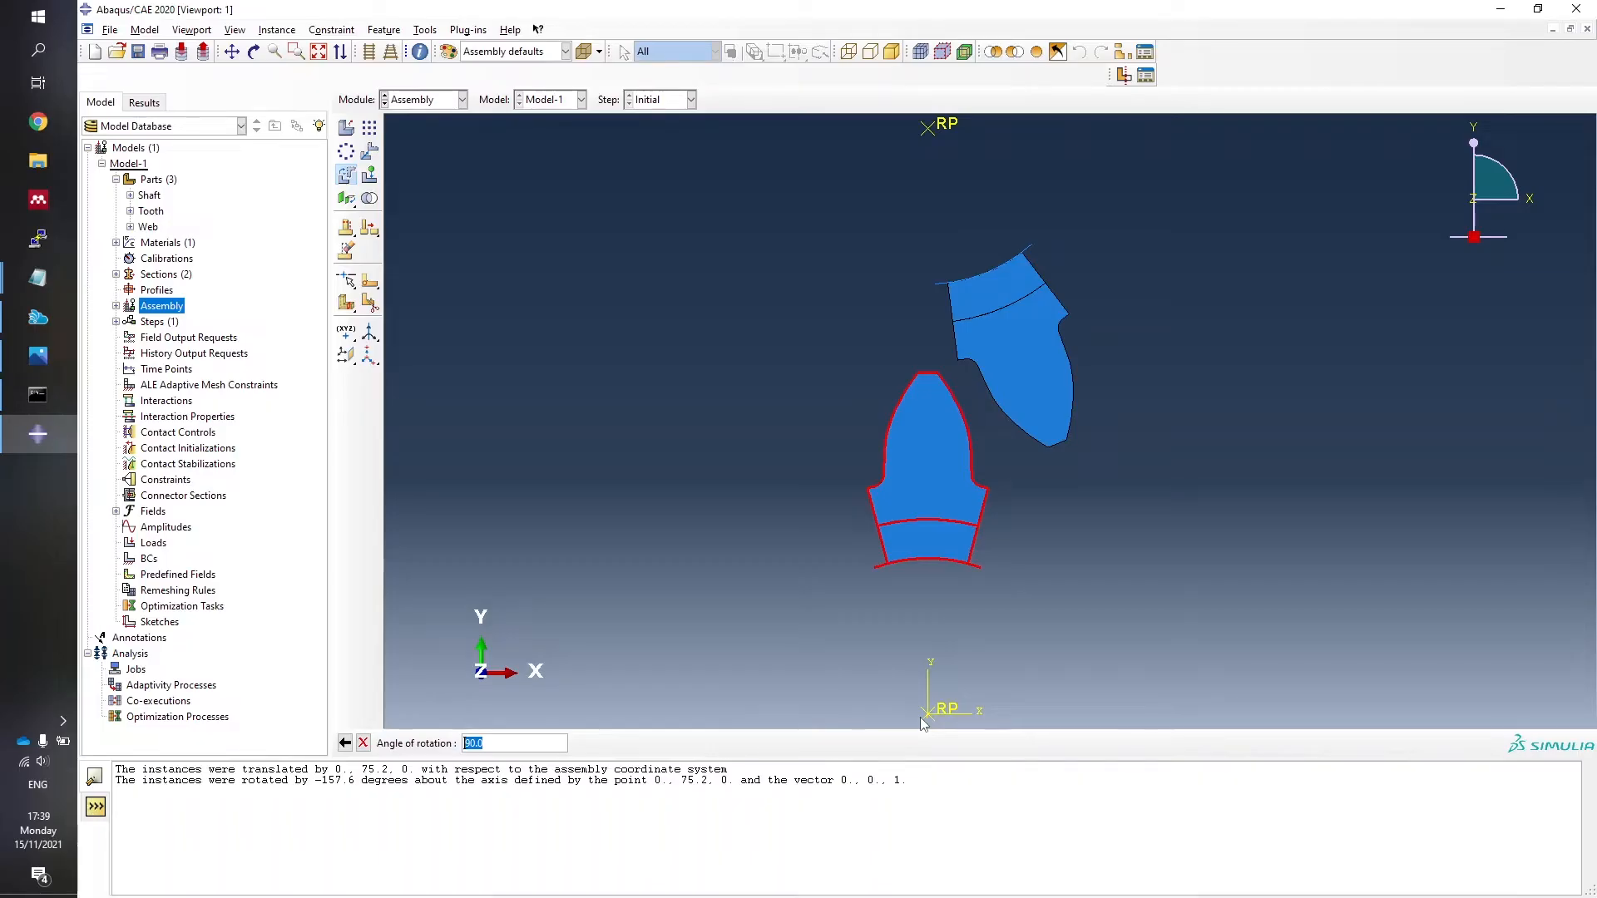
{"action": "type", "text": "7.5"}
{"action": "key", "text": "Return"}
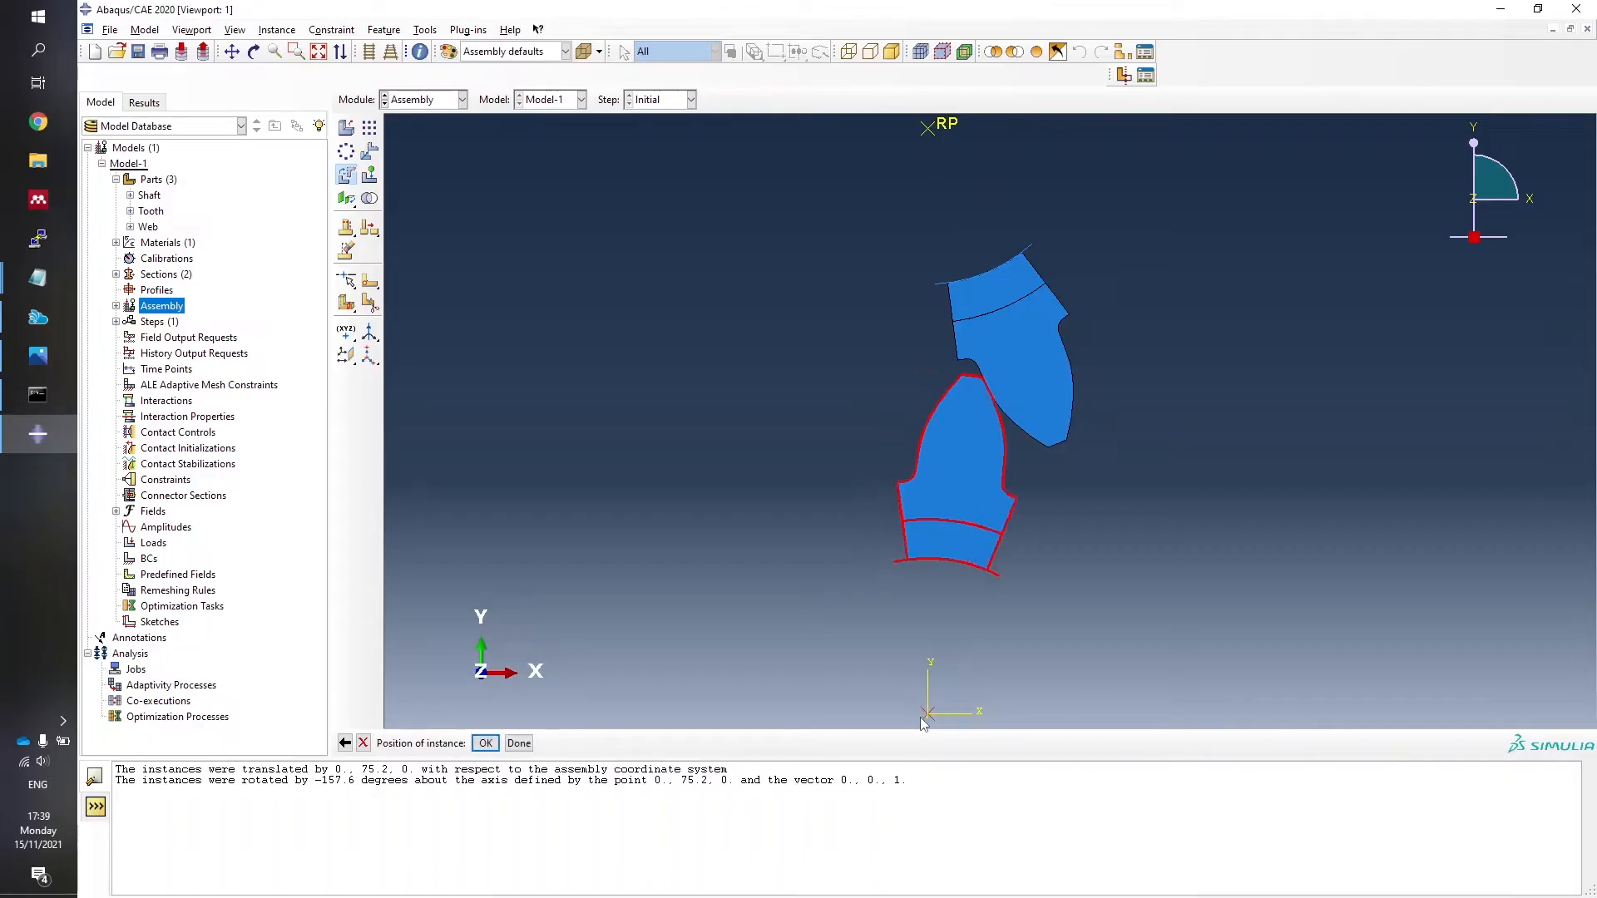
{"action": "left_click", "coordinate": [485, 743]}
{"action": "left_click", "coordinate": [364, 743]}
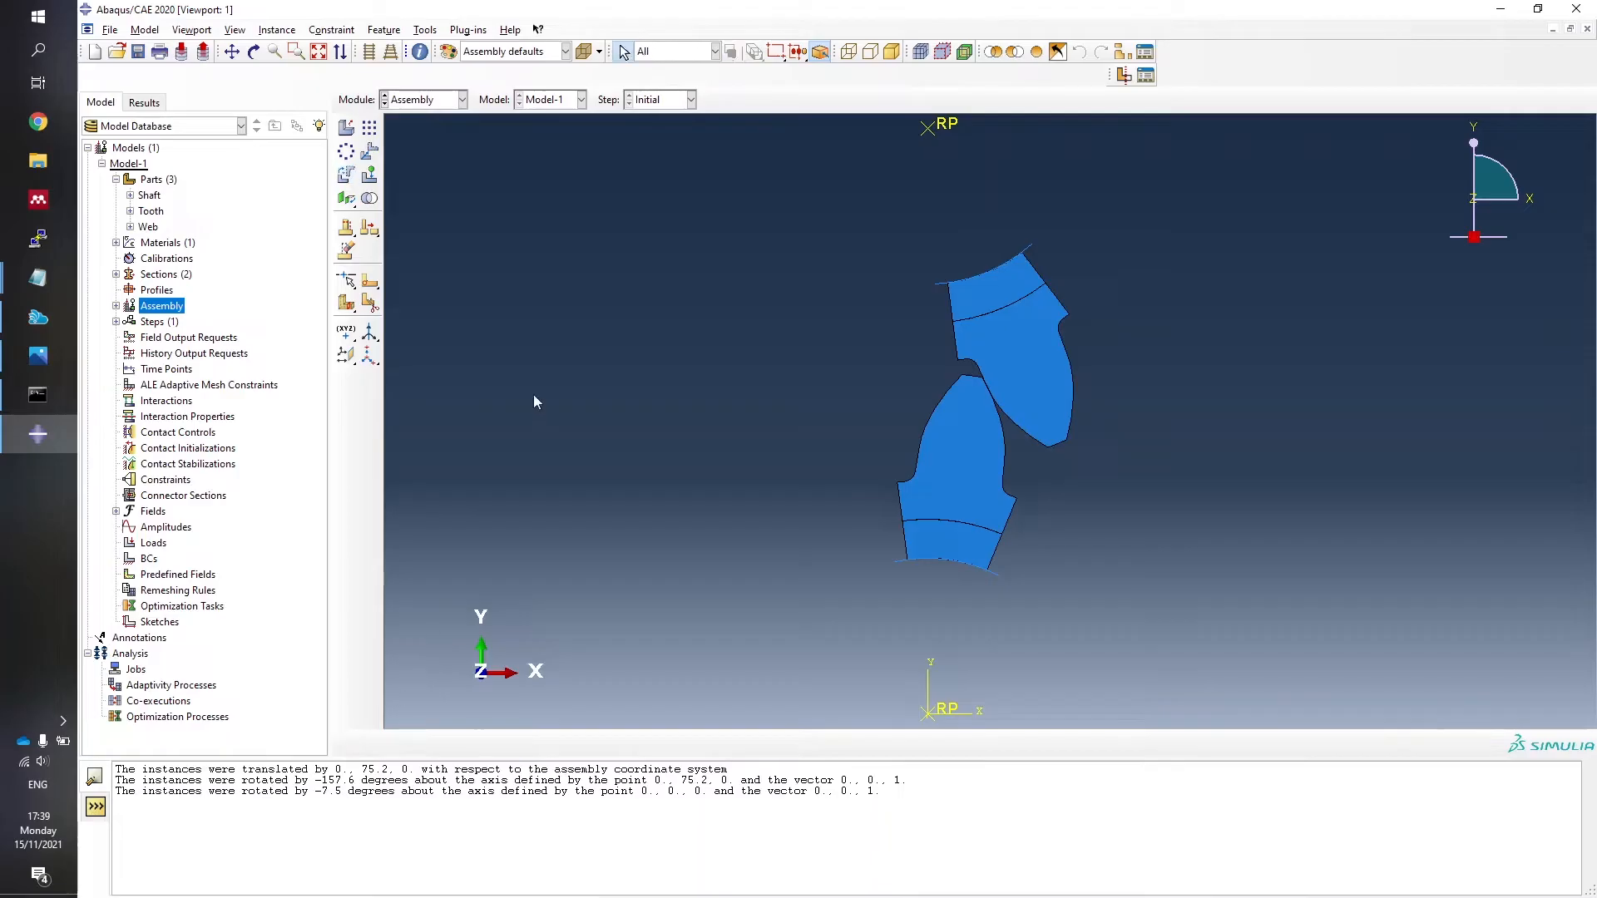
Create a Static, General analysis step named Torque after the Initial step.
{"action": "right_click", "coordinate": [152, 329]}
{"action": "left_click", "coordinate": [174, 337]}
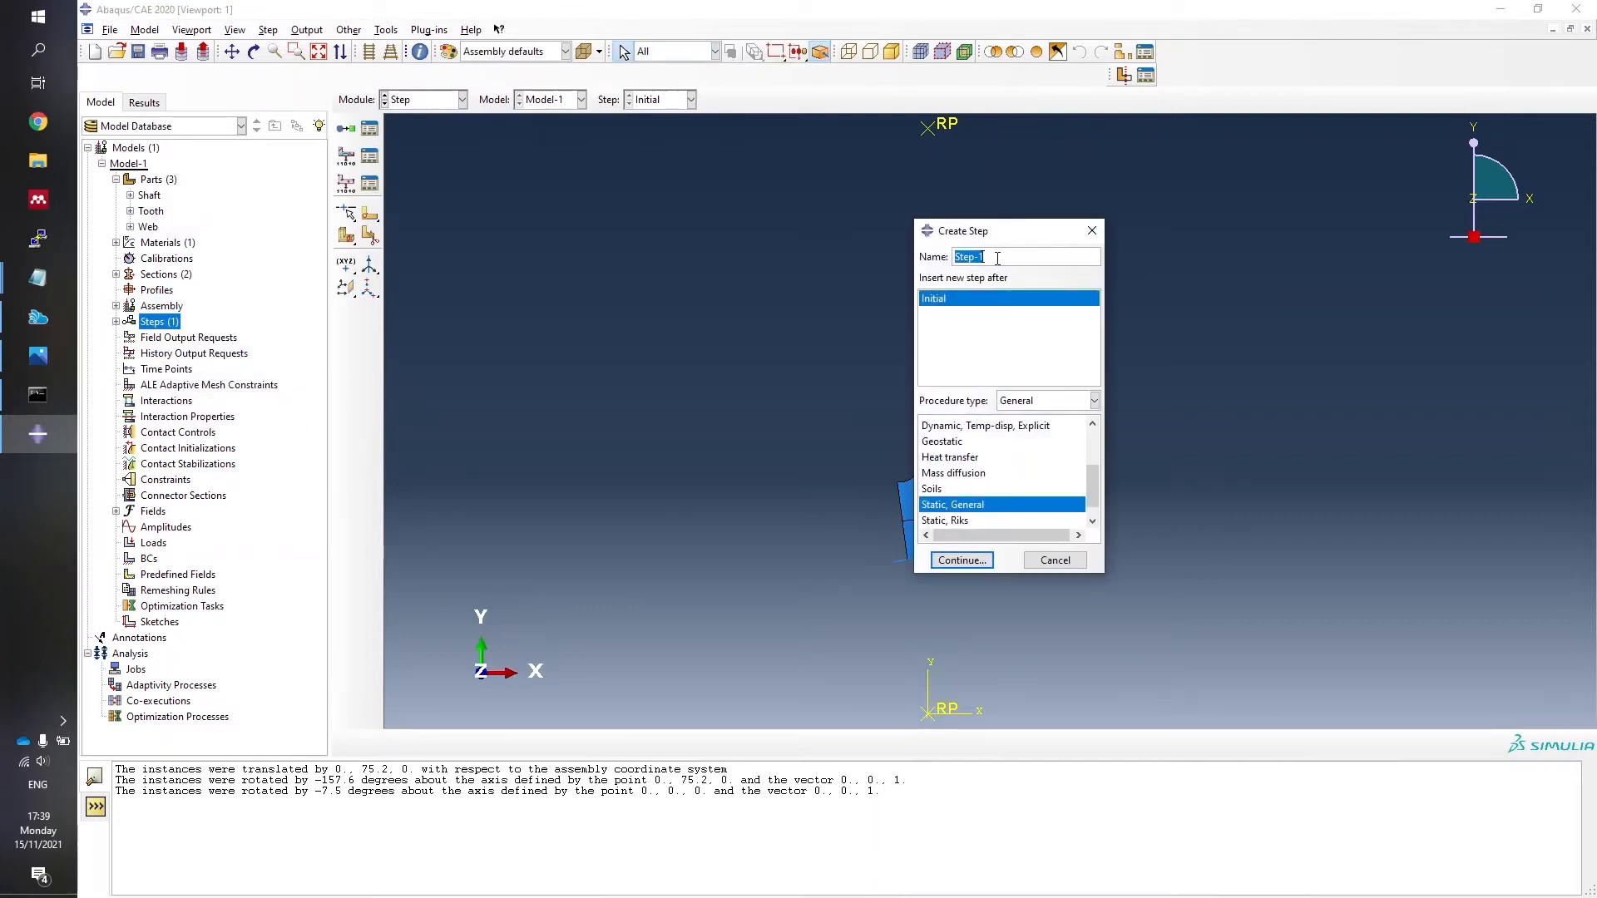
{"action": "key", "text": "BackSpace"}
{"action": "type", "text": "Torque"}
{"action": "left_click", "coordinate": [962, 560]}
{"action": "left_click_drag", "start_coordinate": [1193, 129], "coordinate": [863, 193]}
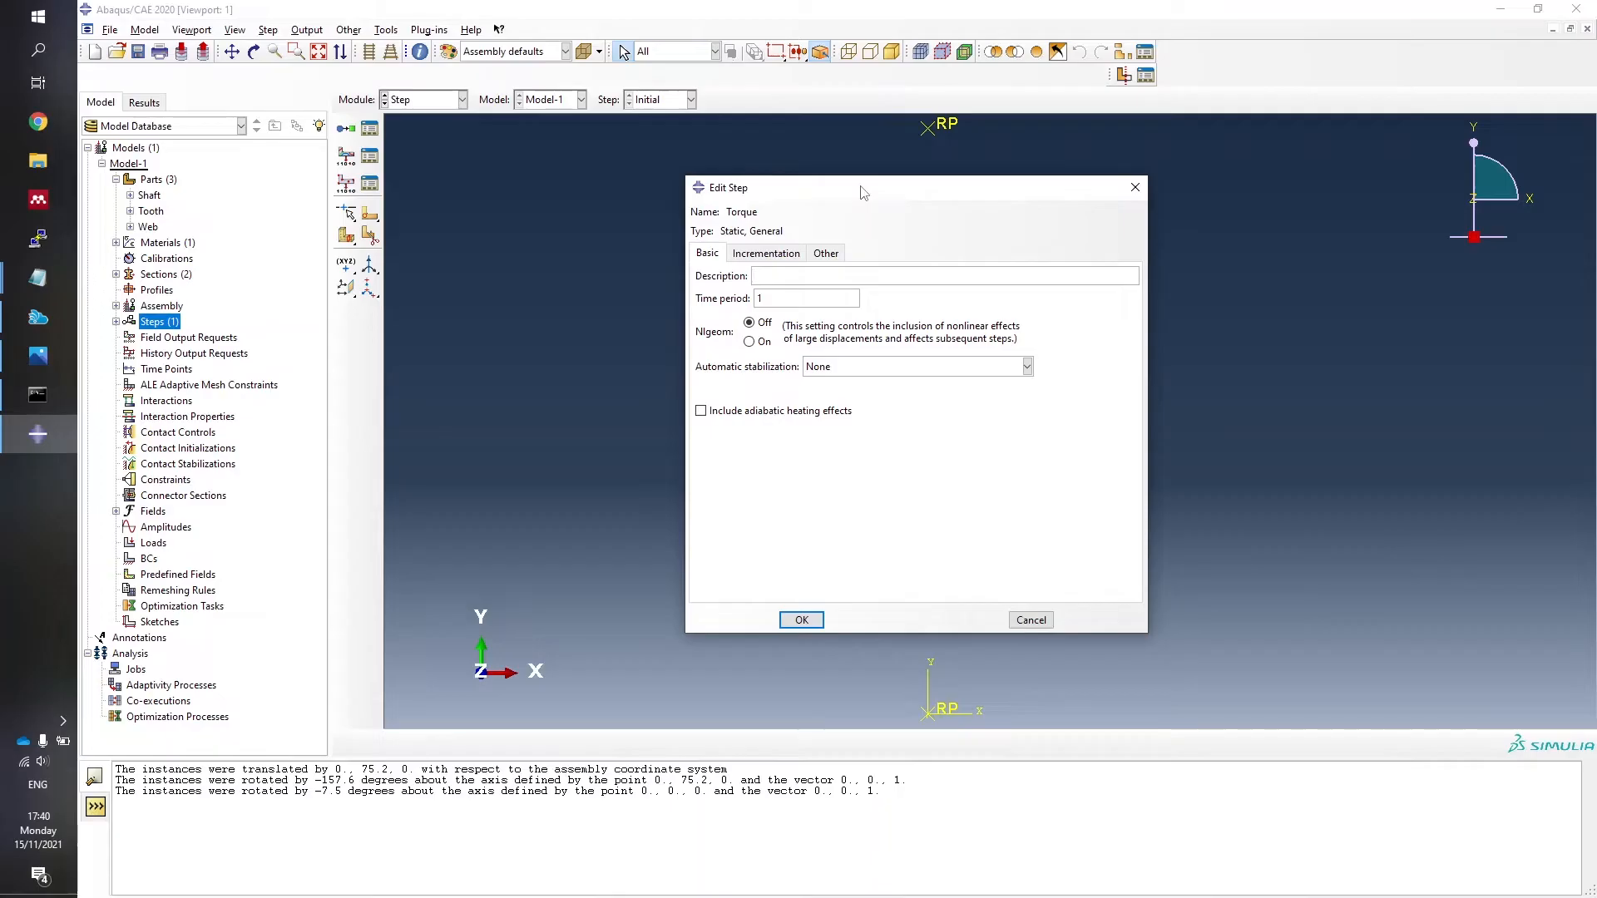
Turn on Nlgeom for the Torque step, set its initial increment size to 0.001, and accept the step settings.
{"action": "left_click", "coordinate": [749, 342]}
{"action": "left_click", "coordinate": [763, 254]}
{"action": "double_click", "coordinate": [792, 334]}
{"action": "type", "text": "0.001"}
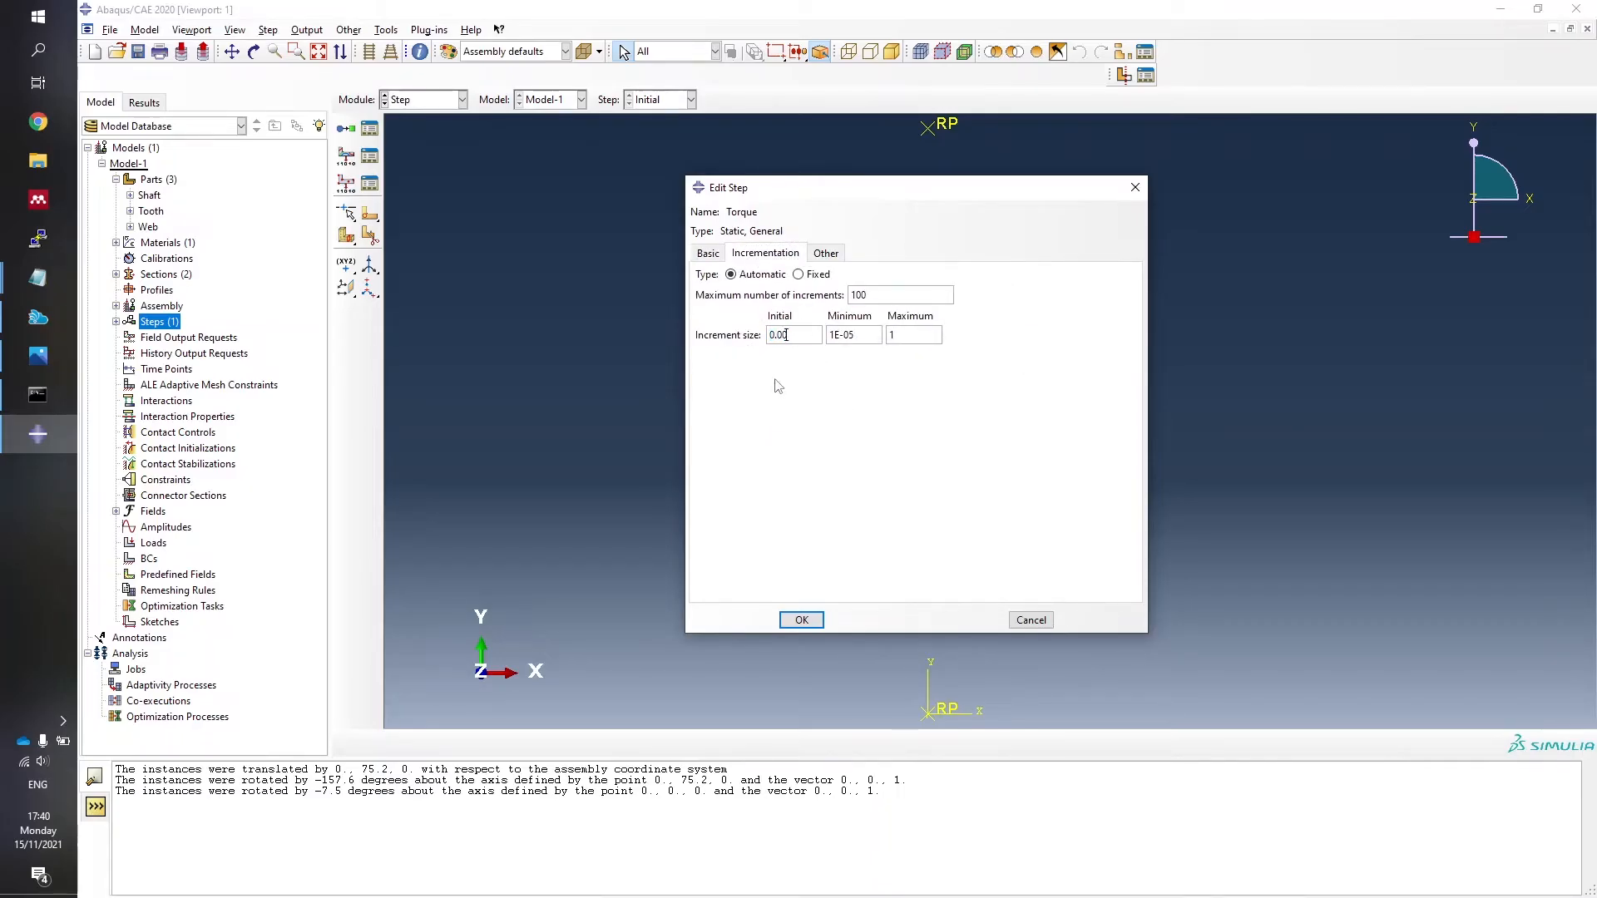
{"action": "double_click", "coordinate": [919, 333]}
{"action": "left_click", "coordinate": [709, 254]}
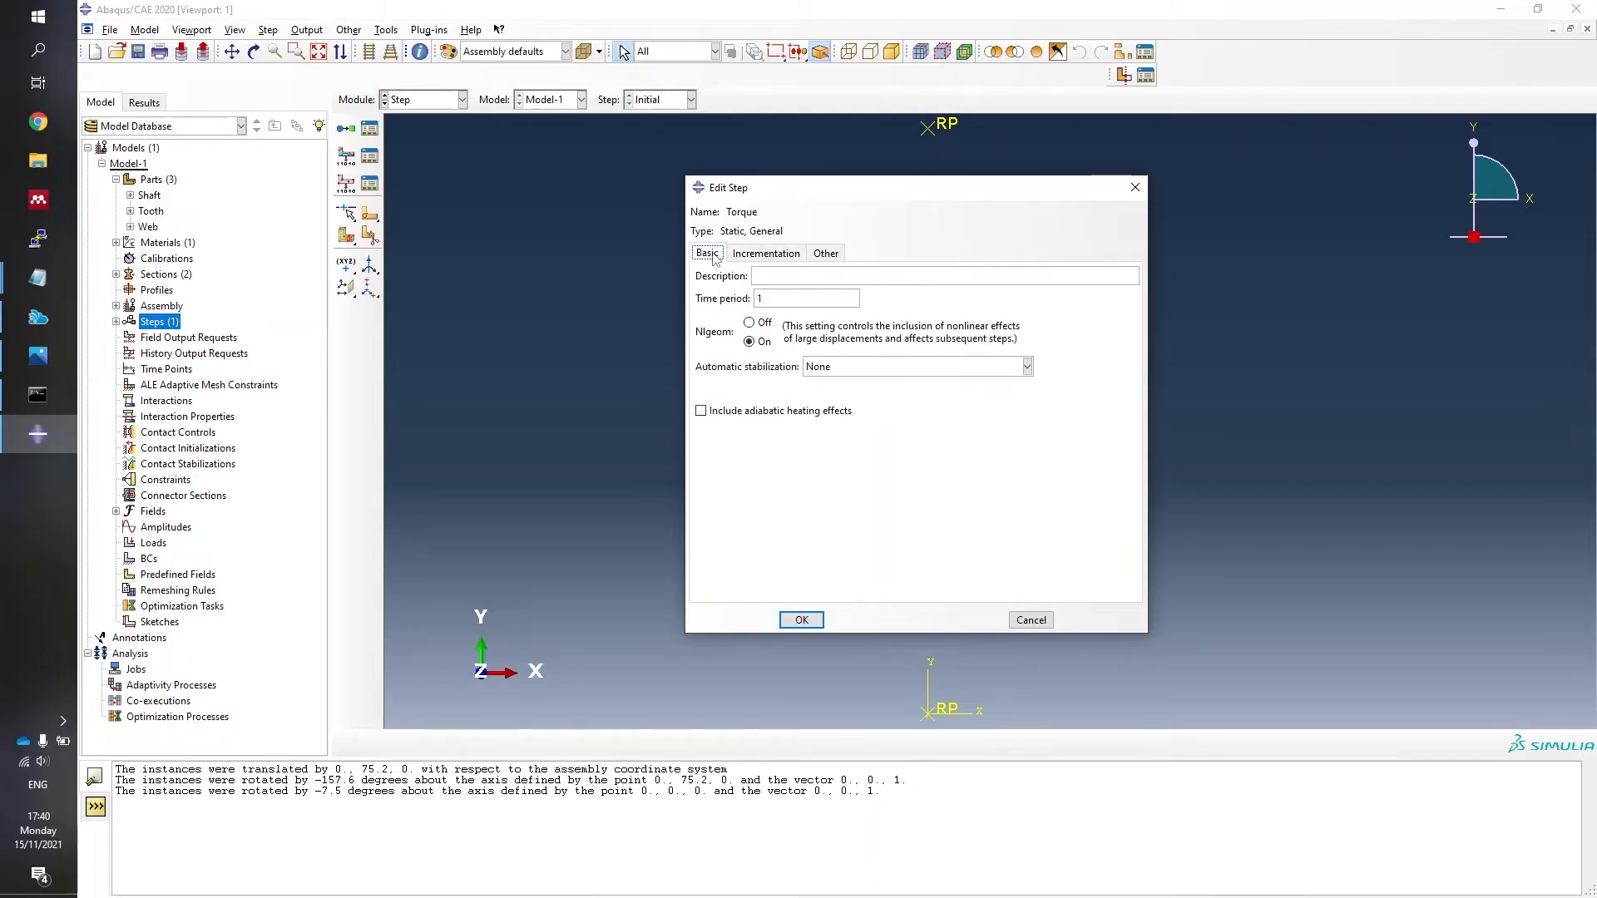
{"action": "left_click", "coordinate": [770, 300]}
{"action": "left_click", "coordinate": [801, 620]}
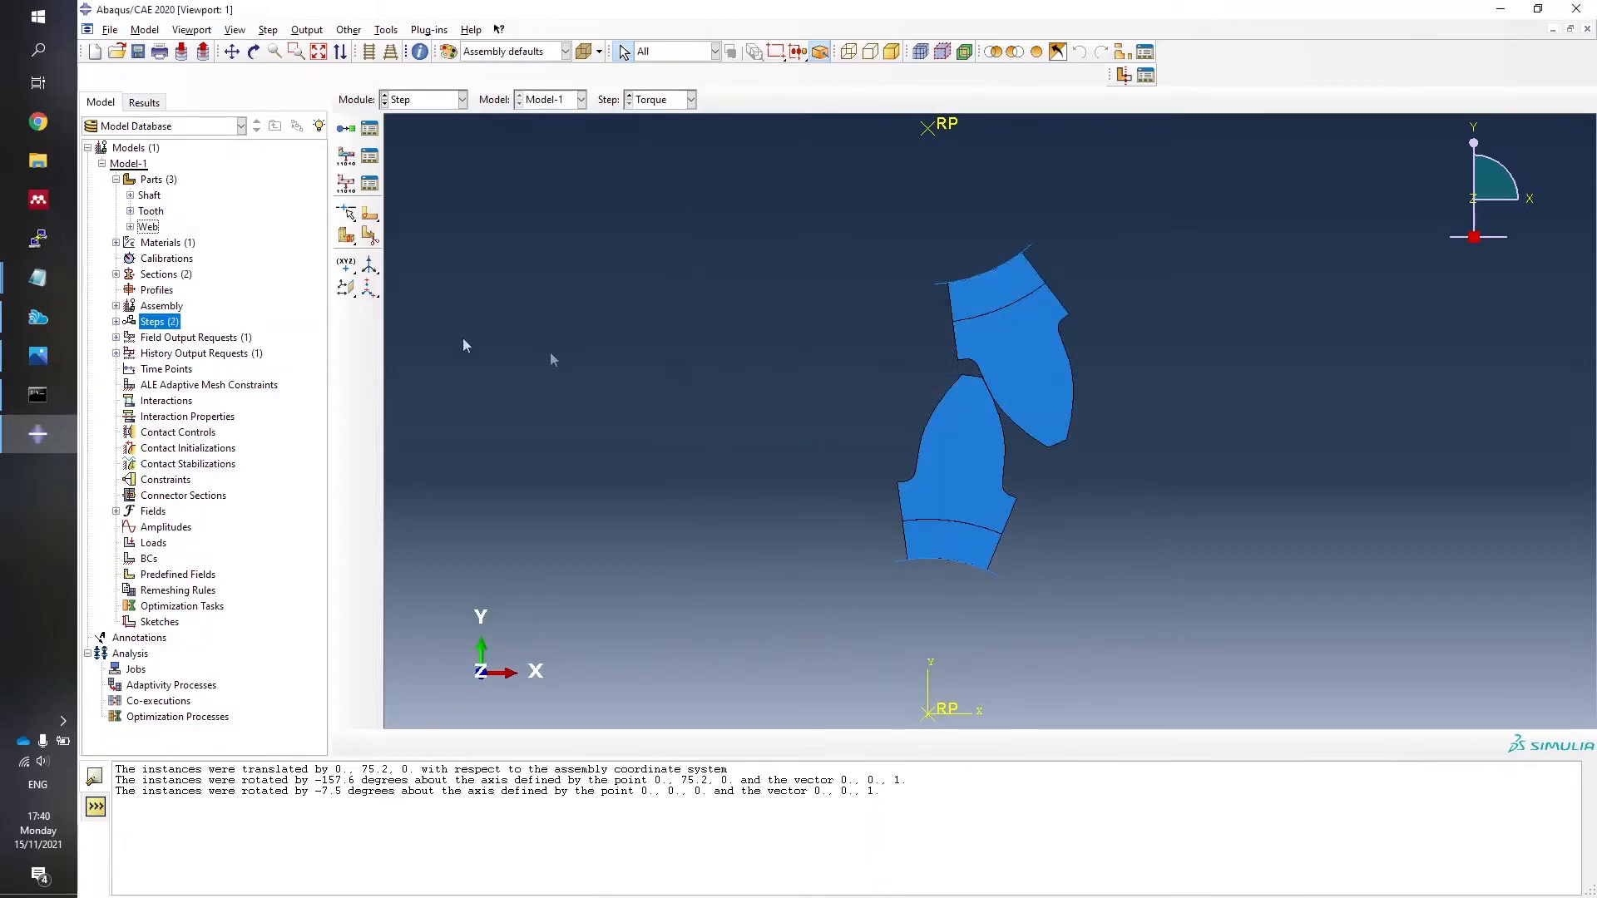
Create a Static, General step named Displacement after the Torque step, with a time period of 30.
{"action": "right_click", "coordinate": [152, 322]}
{"action": "left_click", "coordinate": [204, 349]}
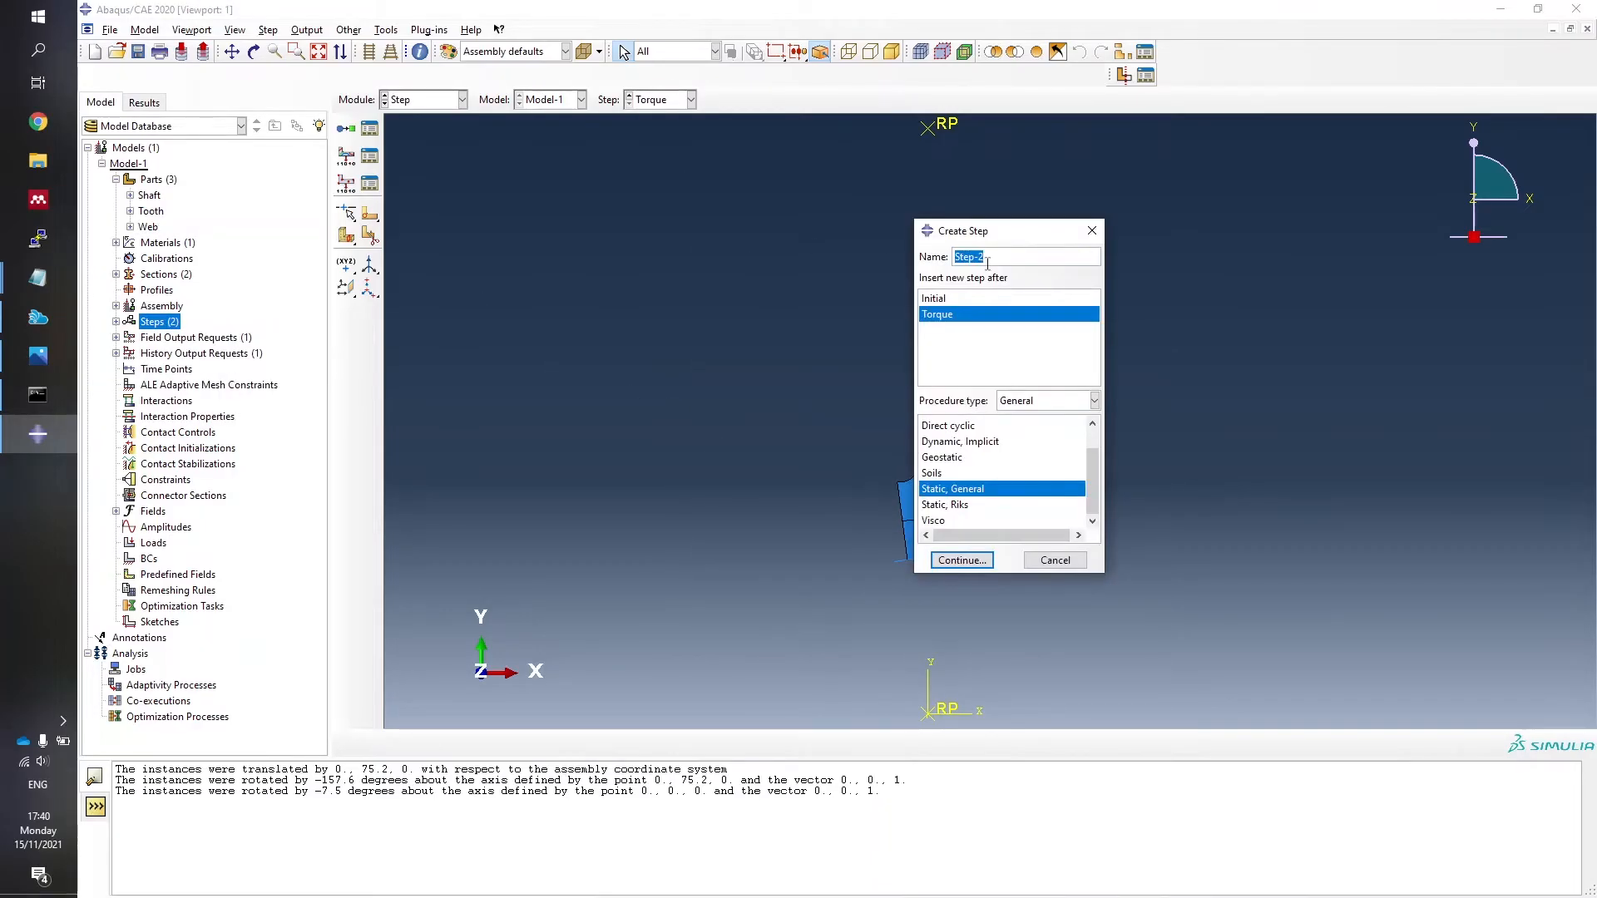
{"action": "type", "text": "Displacement"}
{"action": "left_click", "coordinate": [968, 568]}
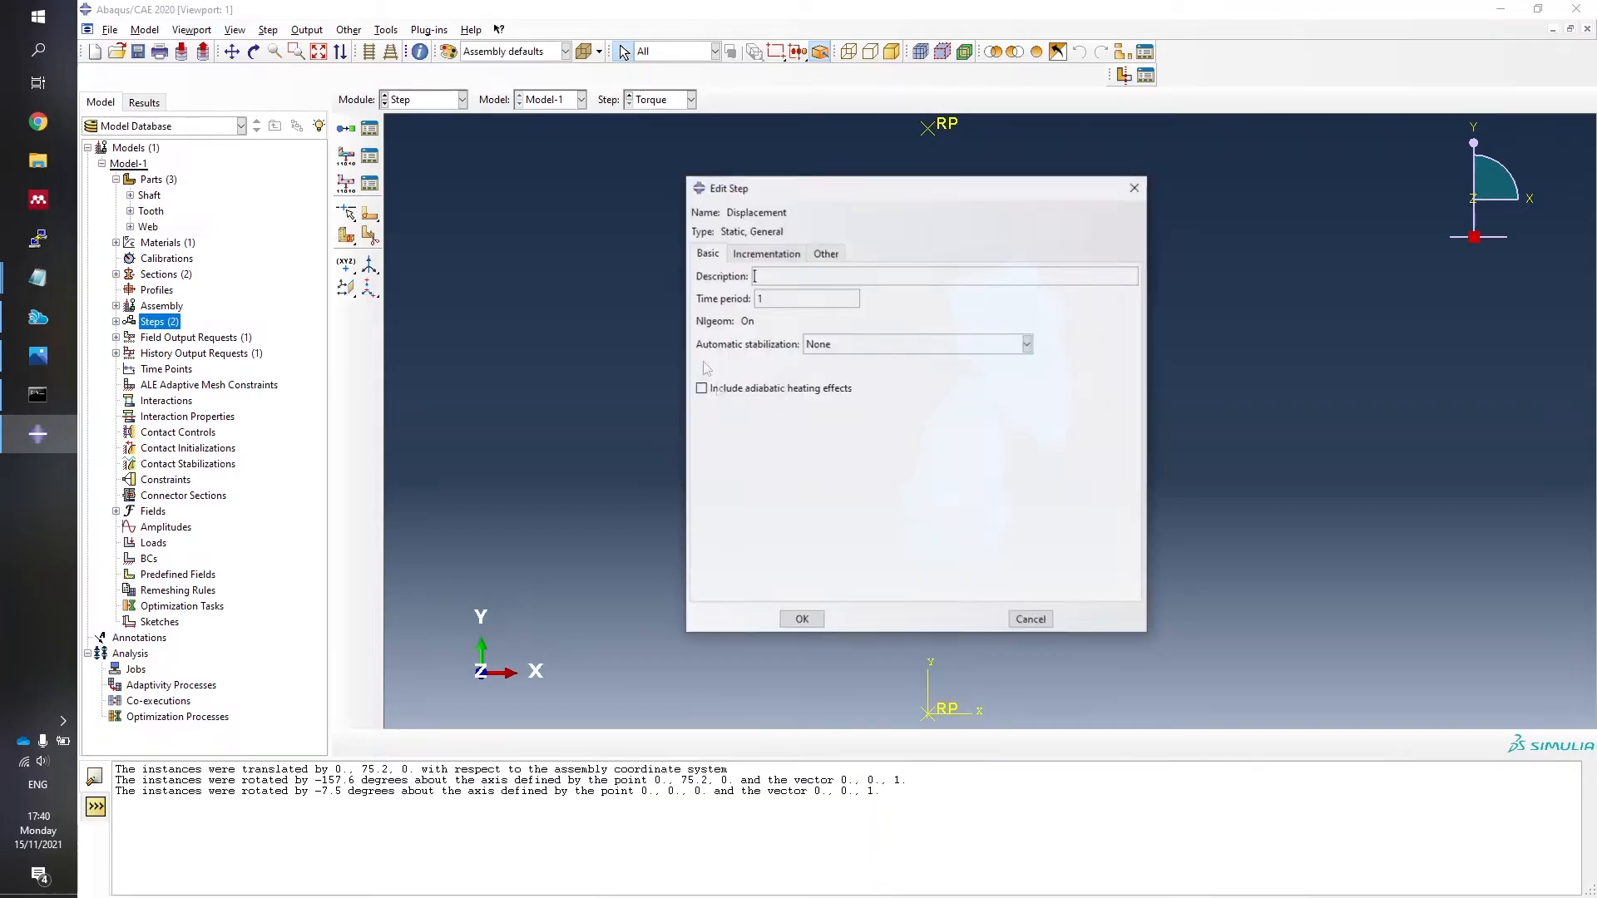
{"action": "double_click", "coordinate": [777, 301]}
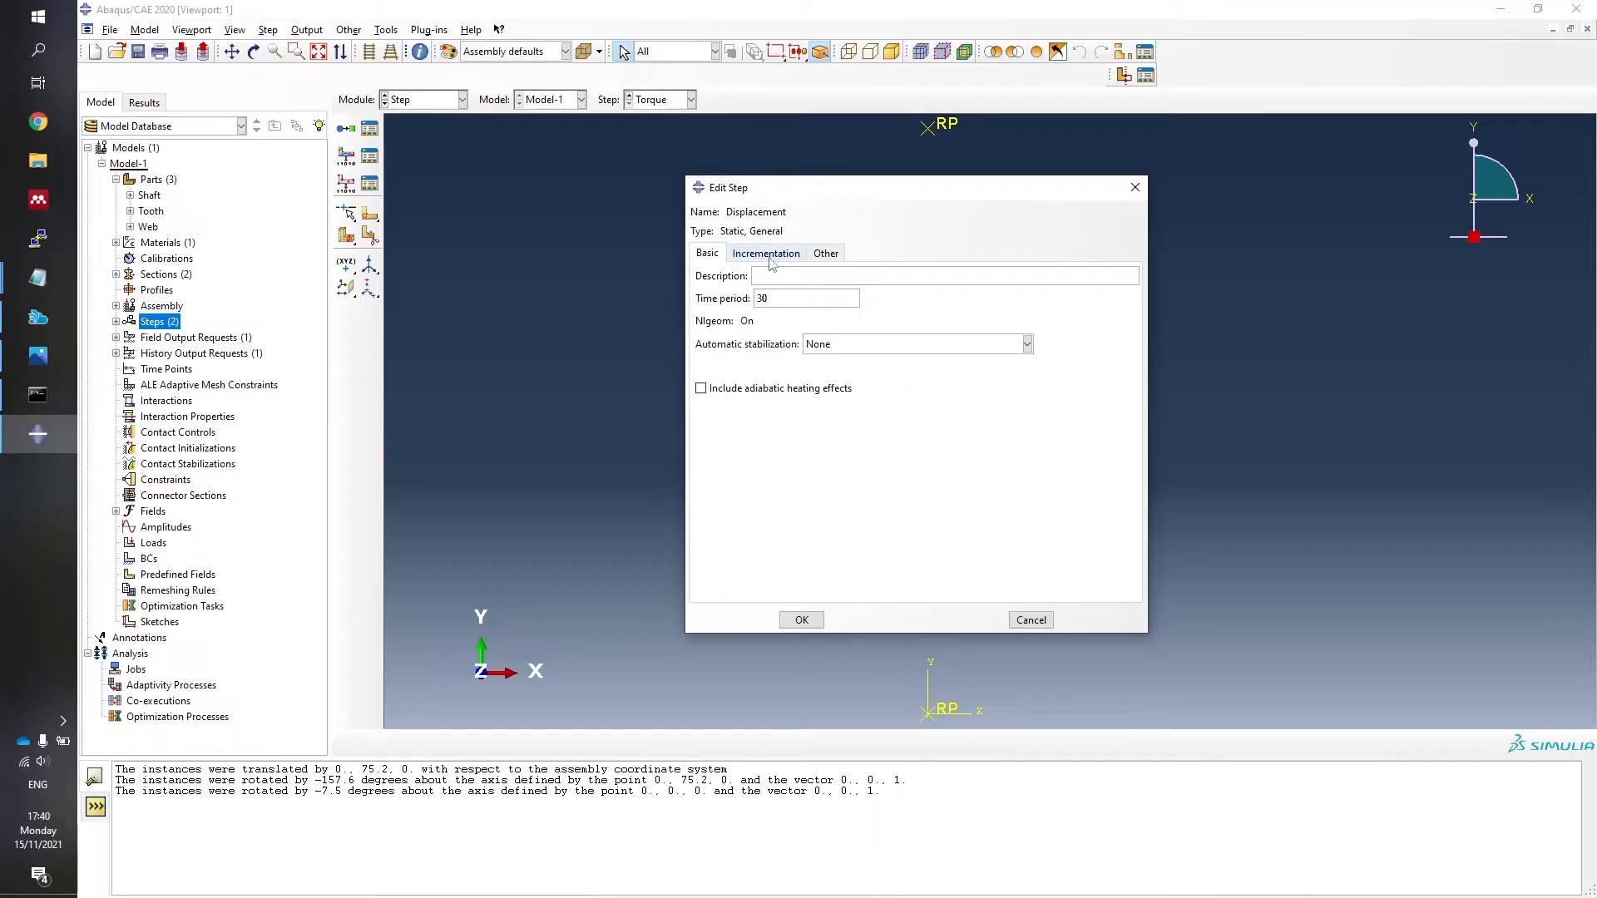
Set the Displacement step's initial and maximum increment sizes to 0.5 and accept the step settings.
{"action": "left_click", "coordinate": [771, 254]}
{"action": "double_click", "coordinate": [795, 334]}
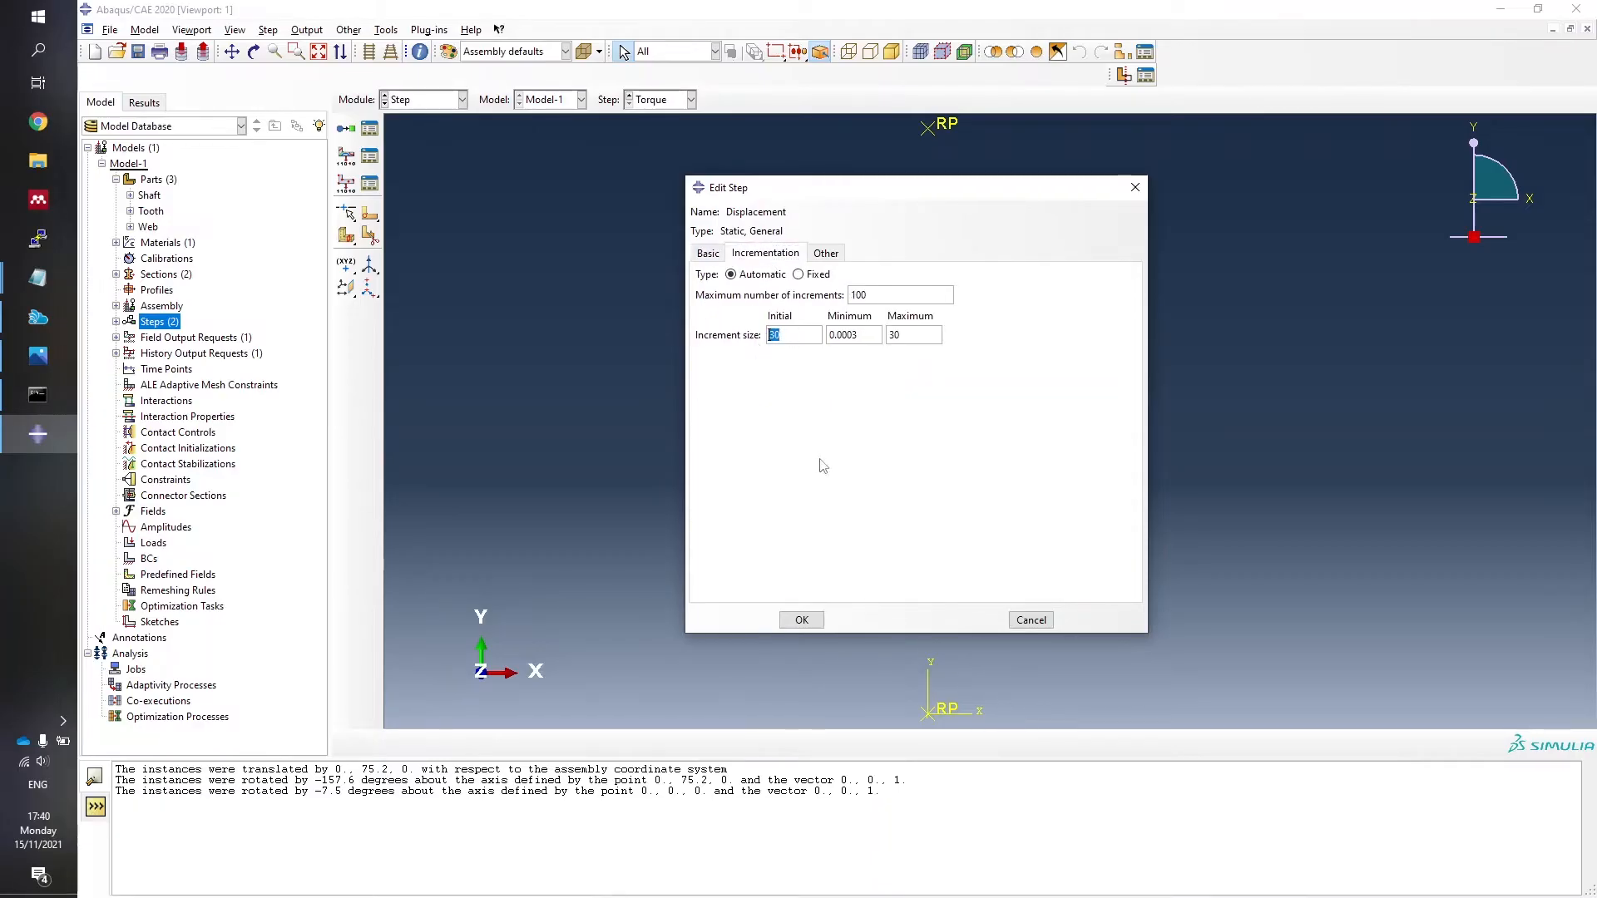
{"action": "type", "text": "0.5"}
{"action": "double_click", "coordinate": [921, 334]}
{"action": "key", "text": "BackSpace"}
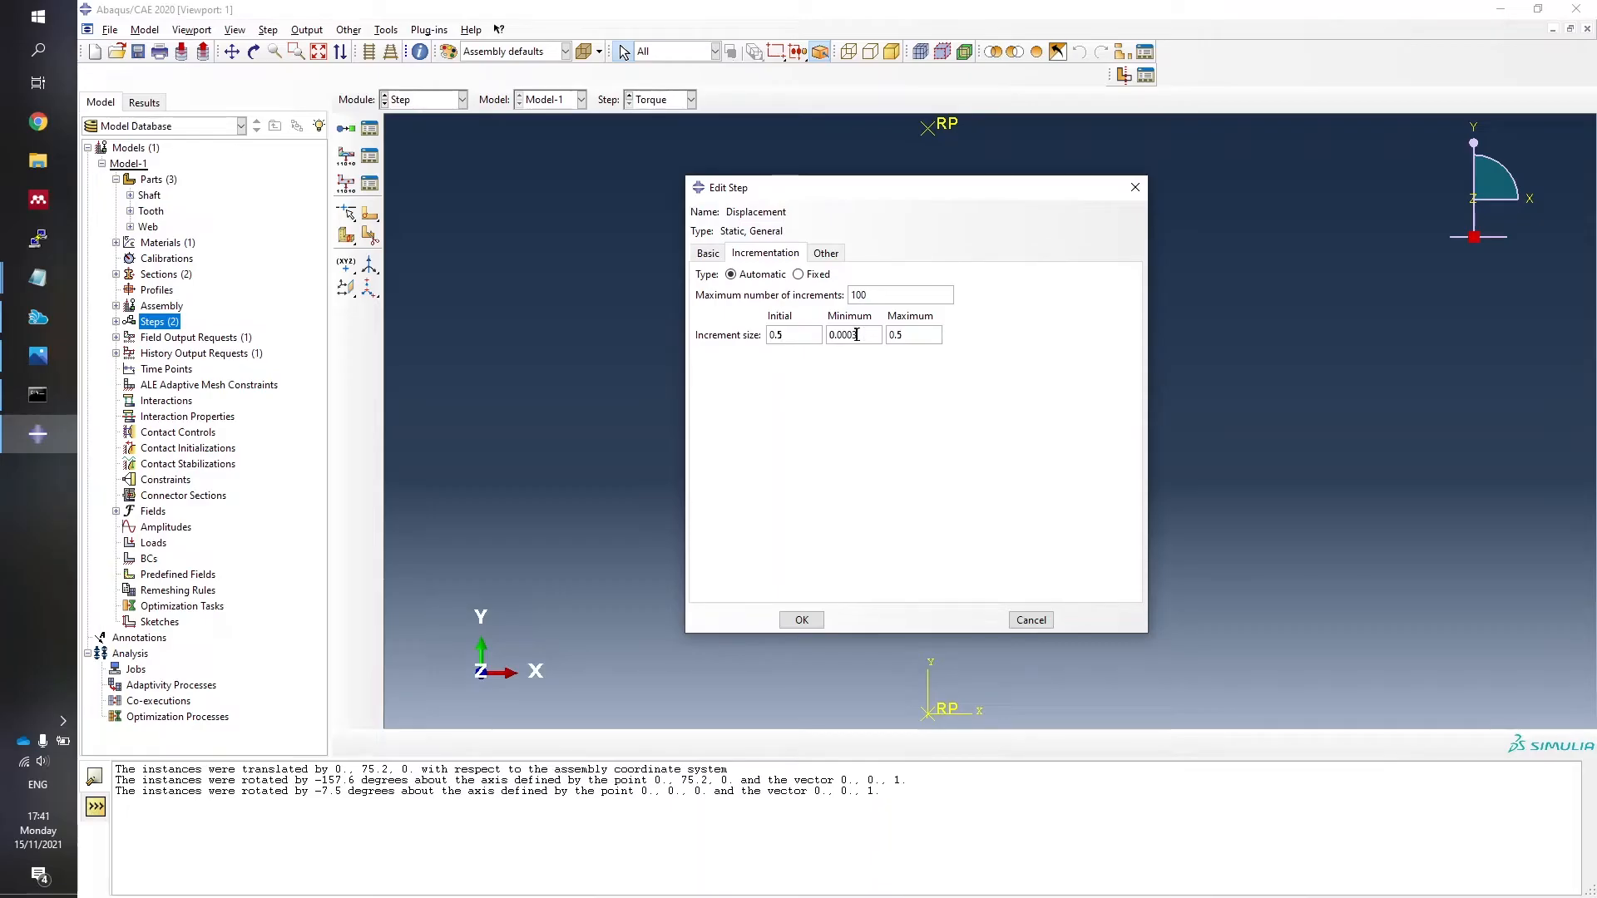
{"action": "left_click_drag", "start_coordinate": [854, 334], "coordinate": [870, 369]}
{"action": "left_click", "coordinate": [711, 256]}
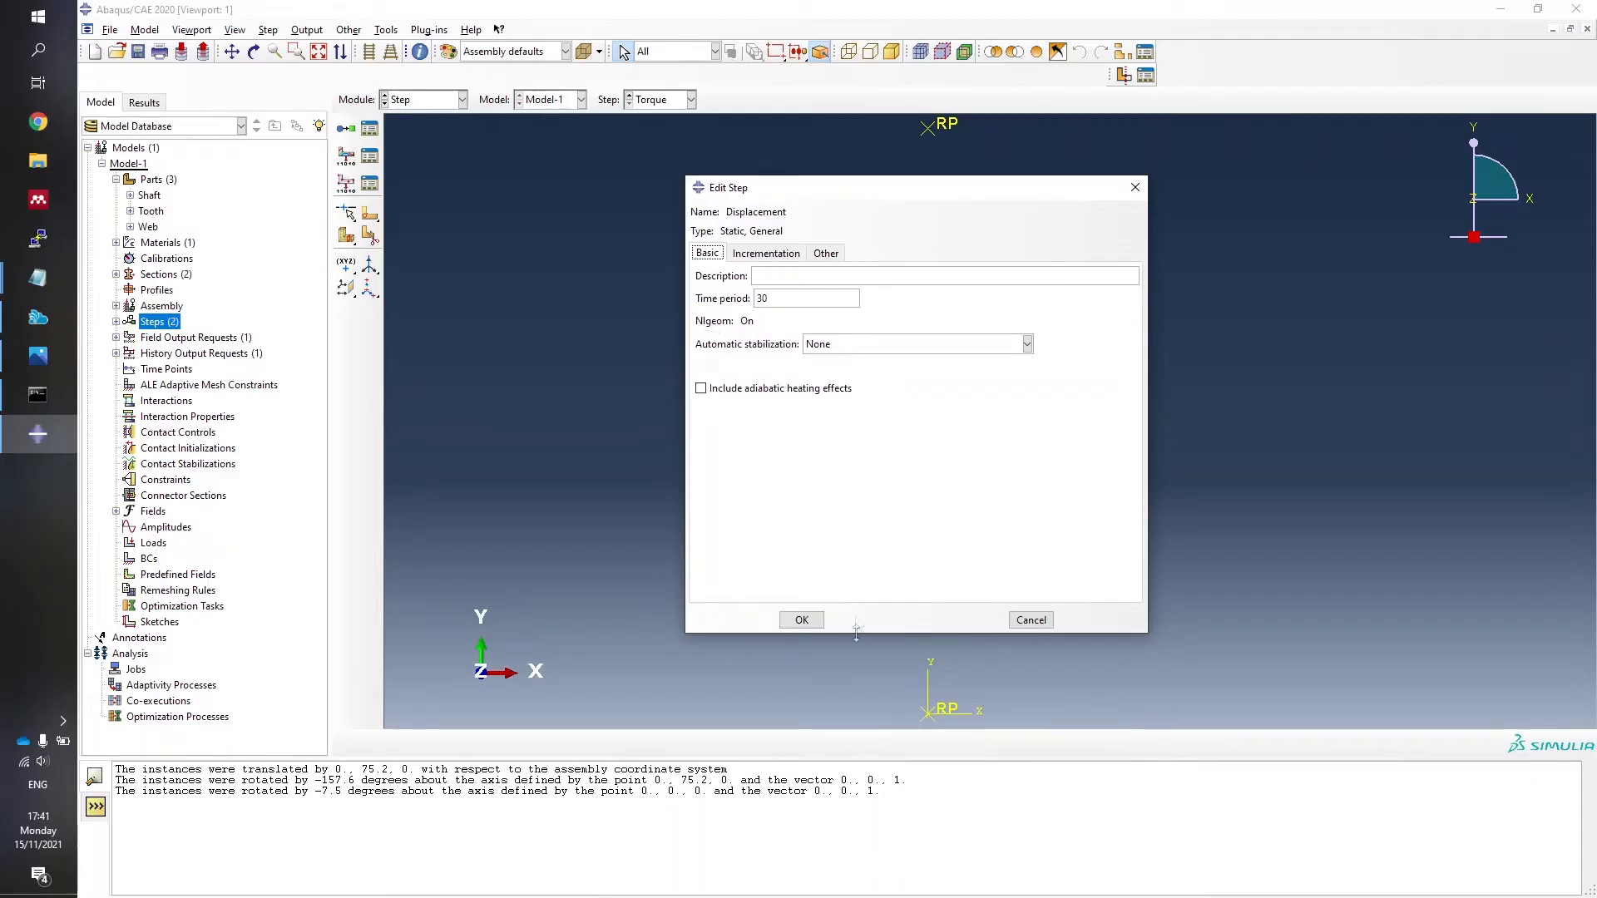
{"action": "left_click", "coordinate": [803, 620]}
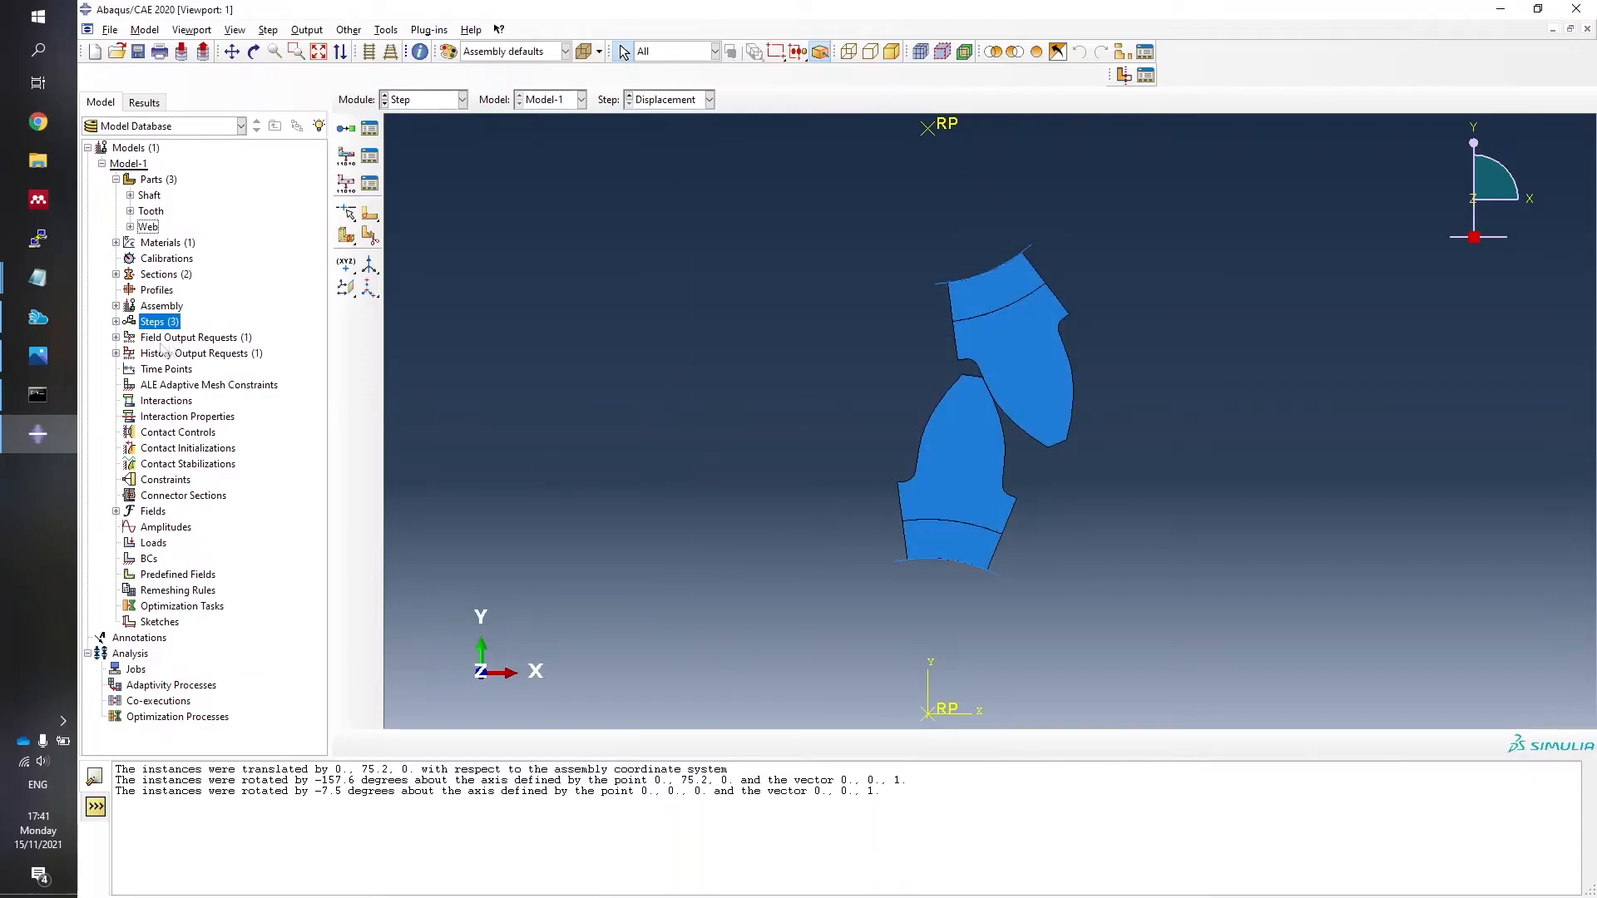
Edit the F-Output-1 field output request in the Displacement step, excluding Forces/Reactions and Strains from the output variables, and accept it.
{"action": "left_click", "coordinate": [116, 336]}
{"action": "left_click", "coordinate": [130, 353]}
{"action": "left_click", "coordinate": [144, 368]}
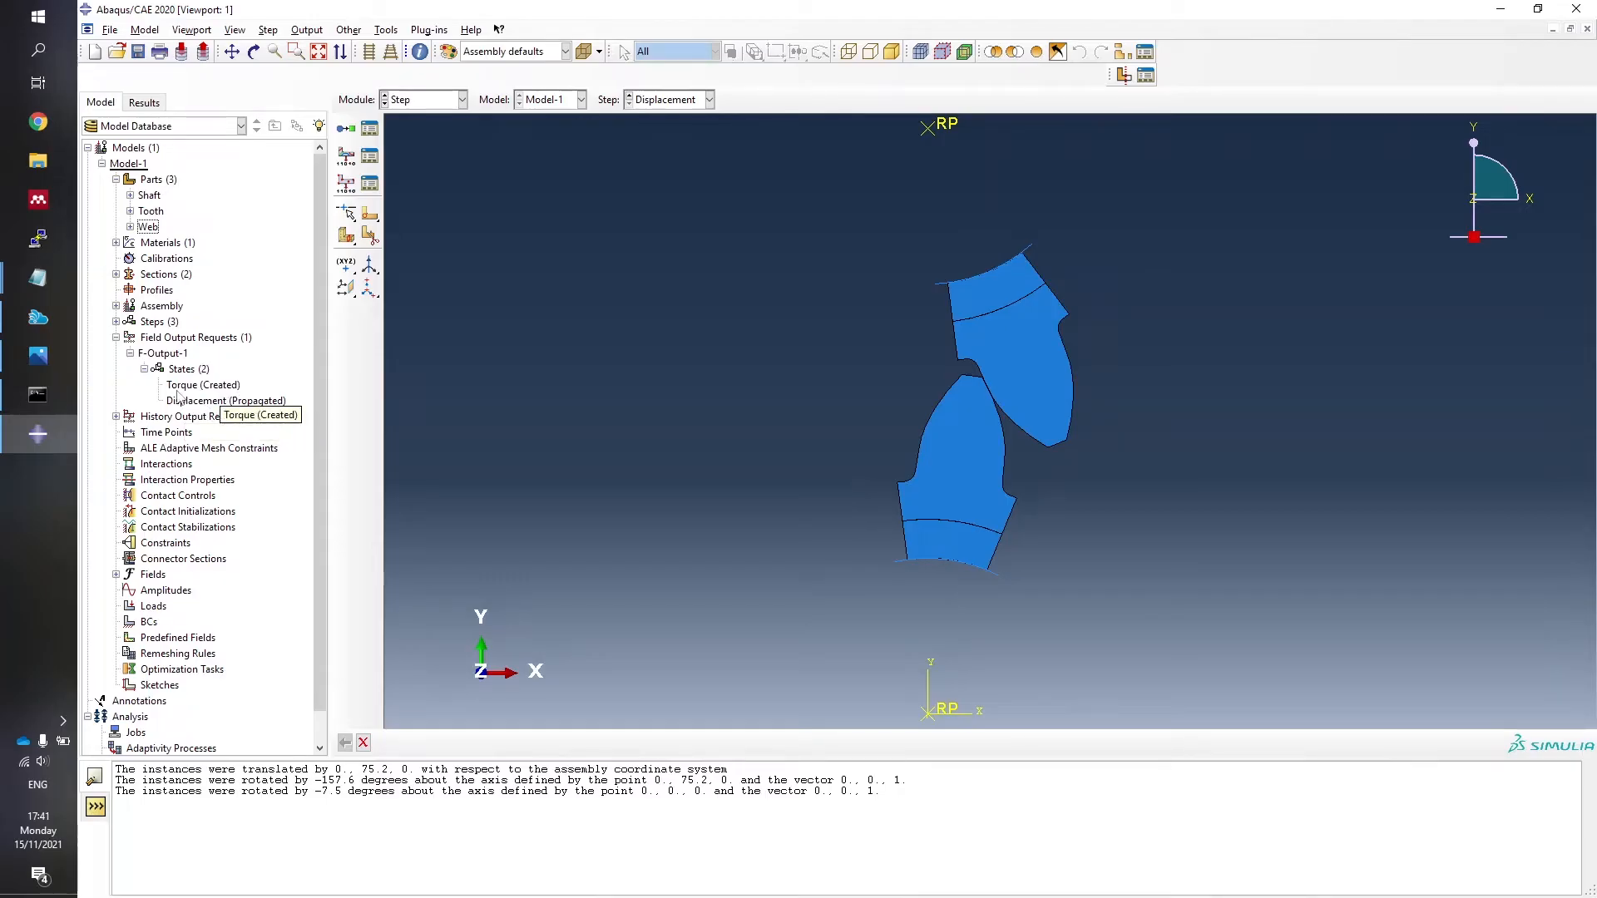
{"action": "left_click", "coordinate": [163, 353]}
{"action": "right_click", "coordinate": [166, 354]}
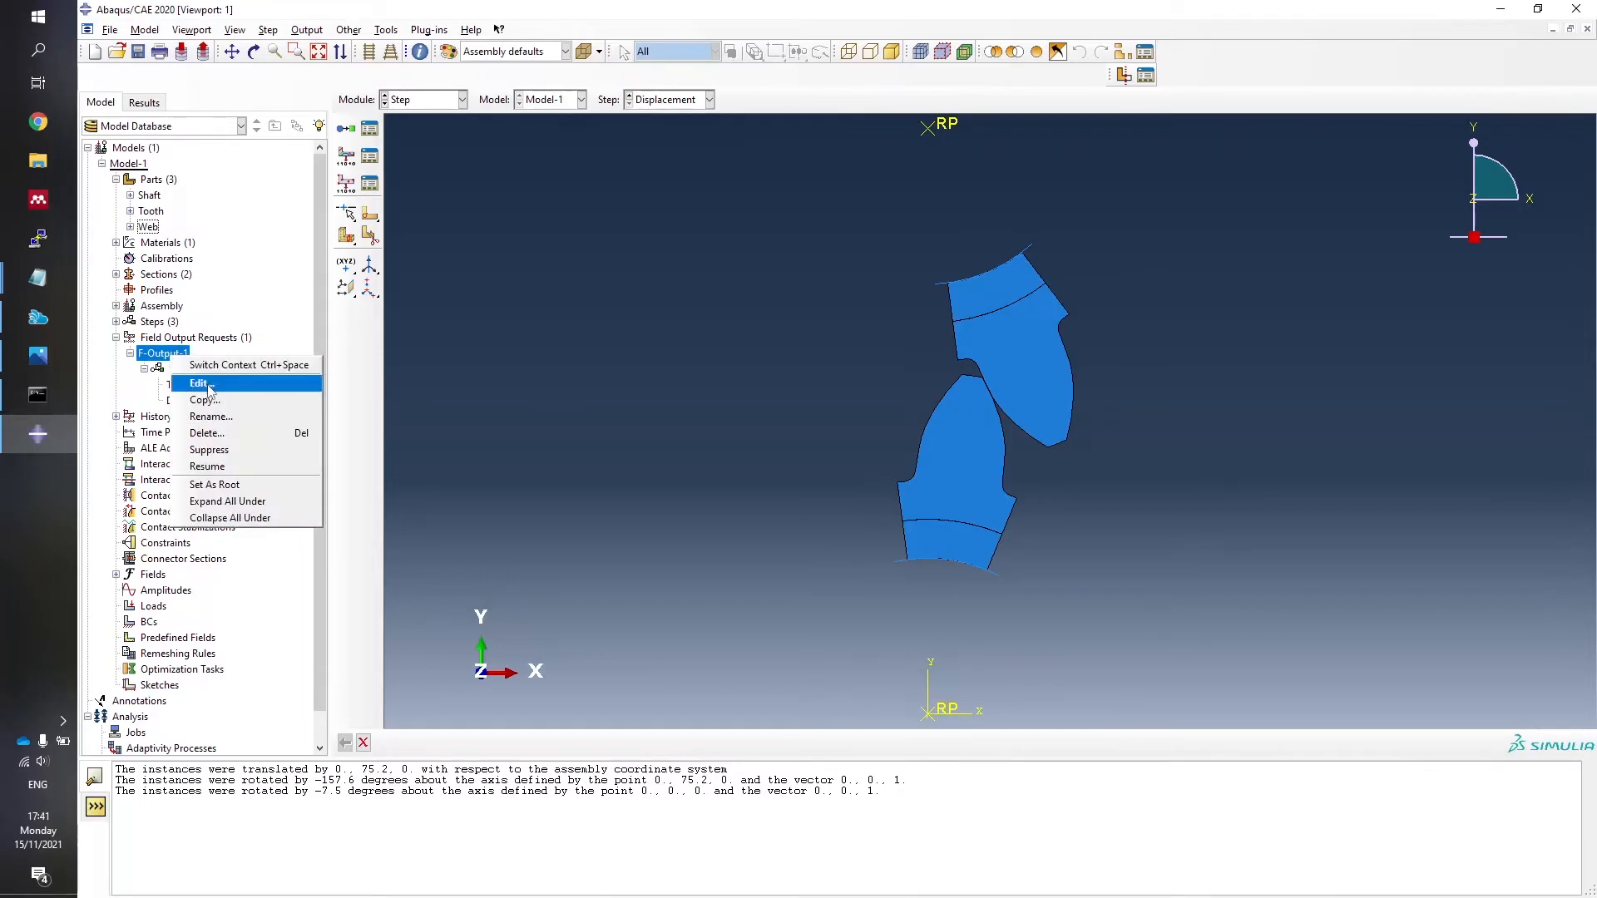
{"action": "left_click", "coordinate": [208, 386]}
{"action": "left_click_drag", "start_coordinate": [167, 218], "coordinate": [640, 195]}
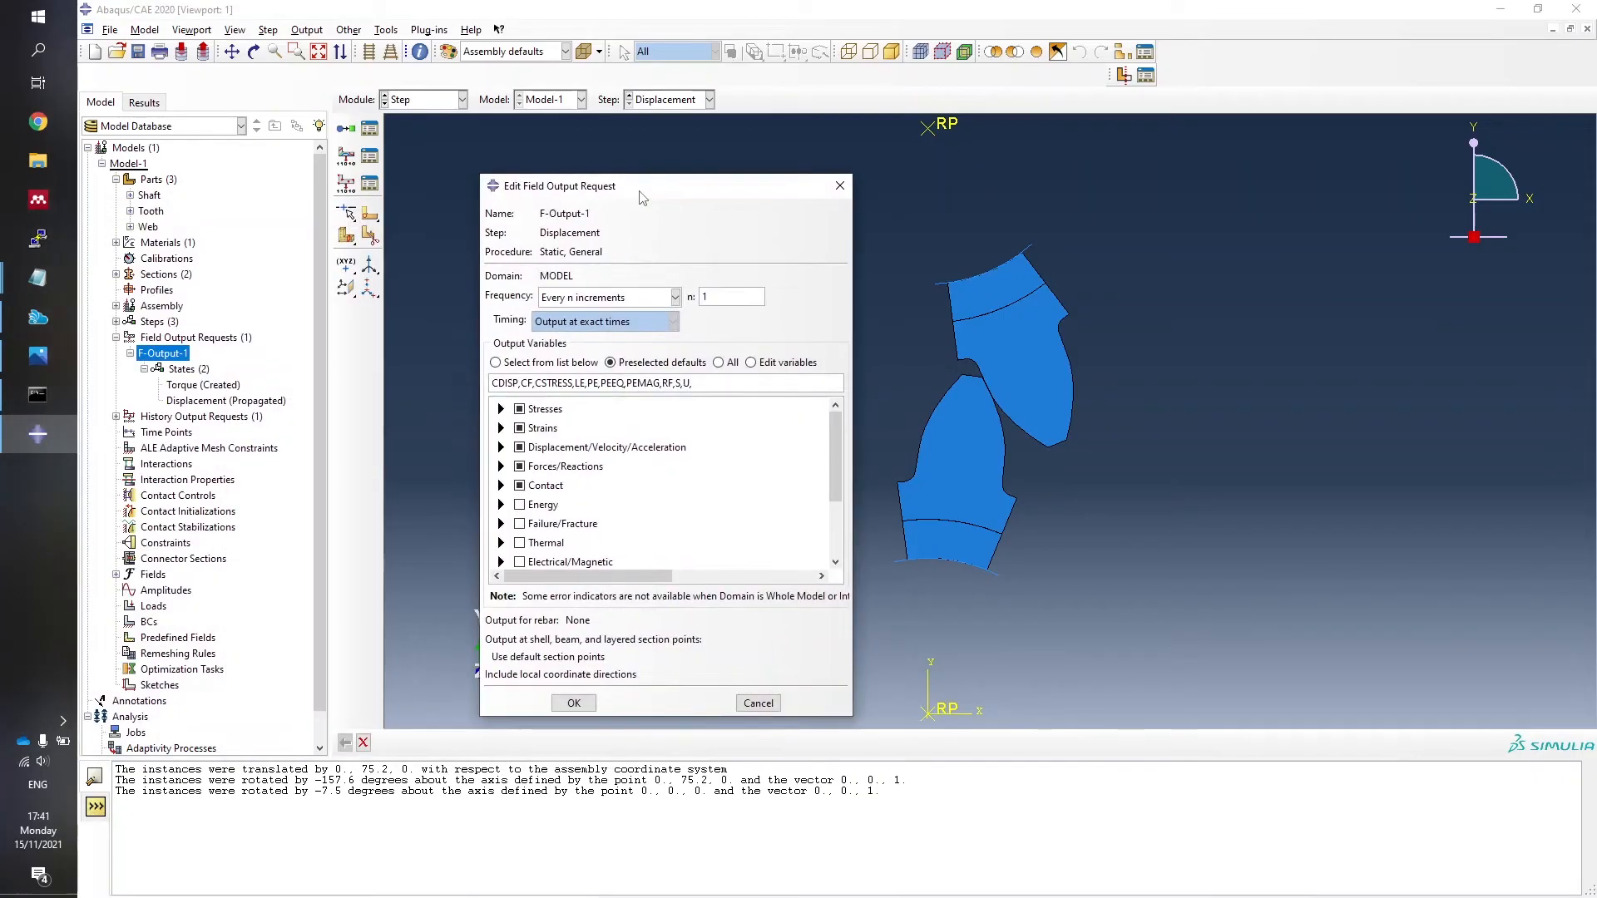
{"action": "left_click", "coordinate": [520, 467]}
{"action": "left_click", "coordinate": [520, 428]}
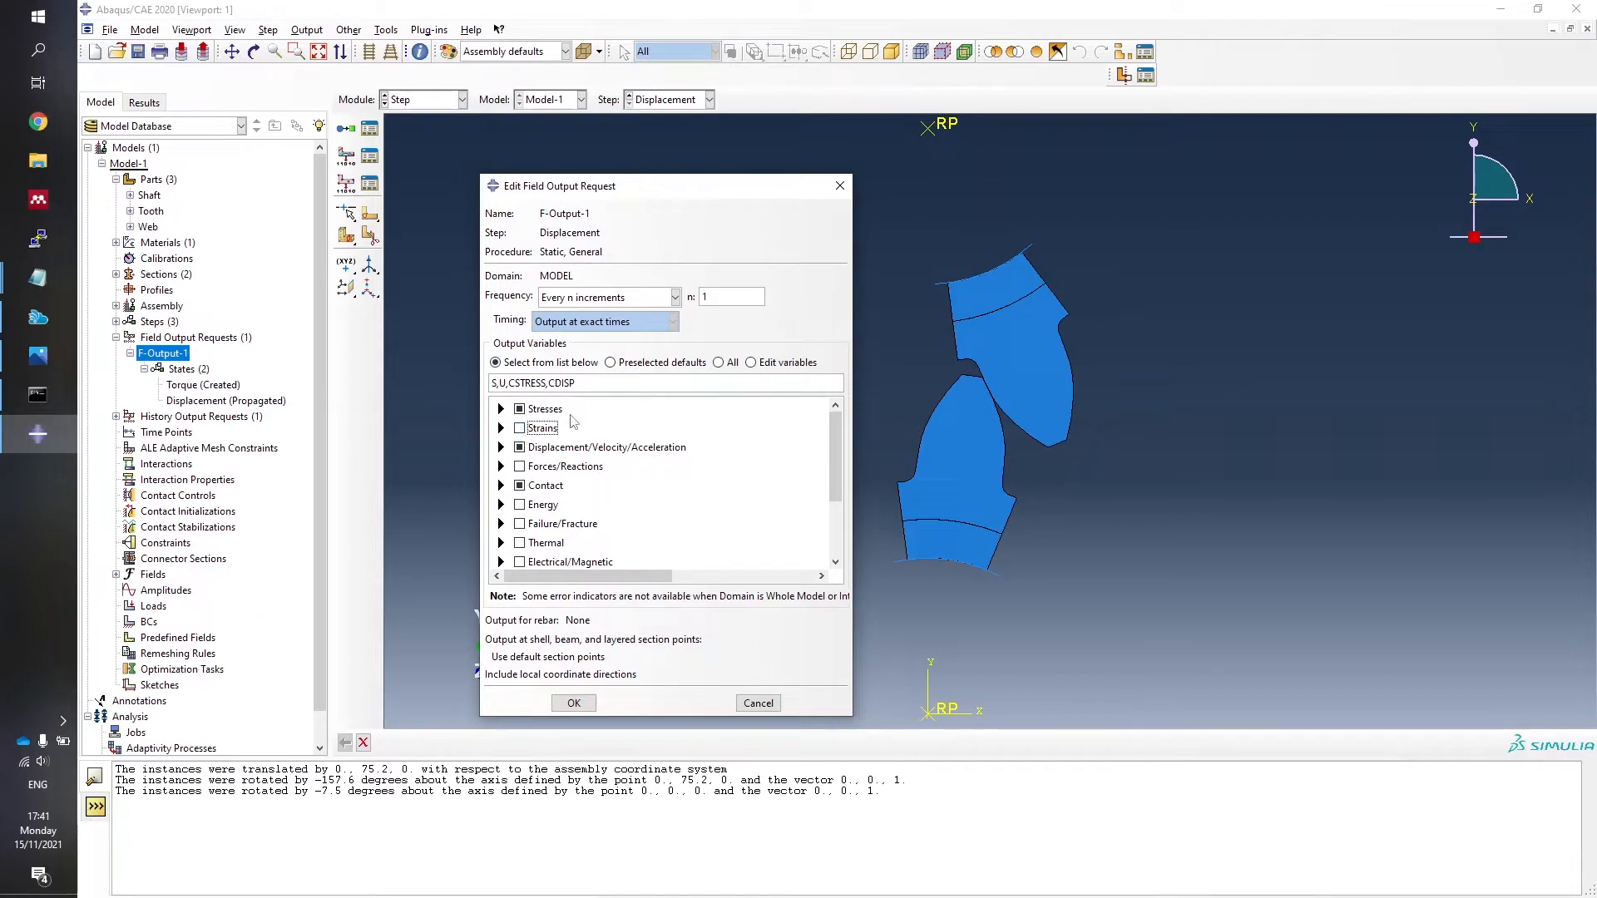
{"action": "left_click", "coordinate": [573, 704]}
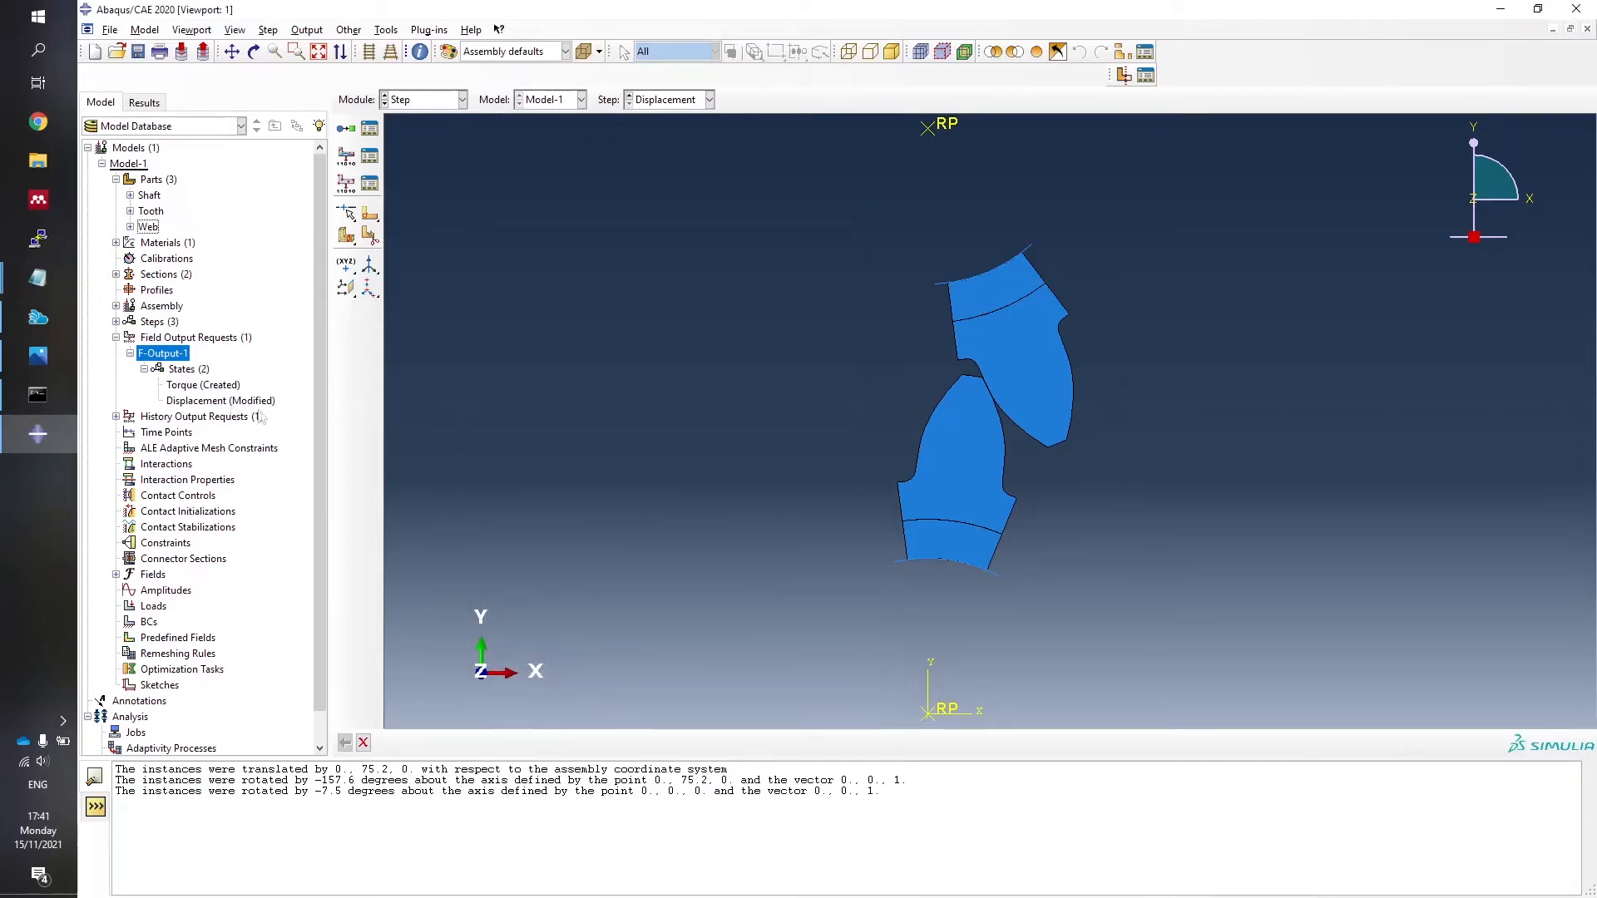
Review the F-Output-1 output variables for the Displacement step and accept the request.
{"action": "right_click", "coordinate": [208, 402]}
{"action": "left_click", "coordinate": [240, 431]}
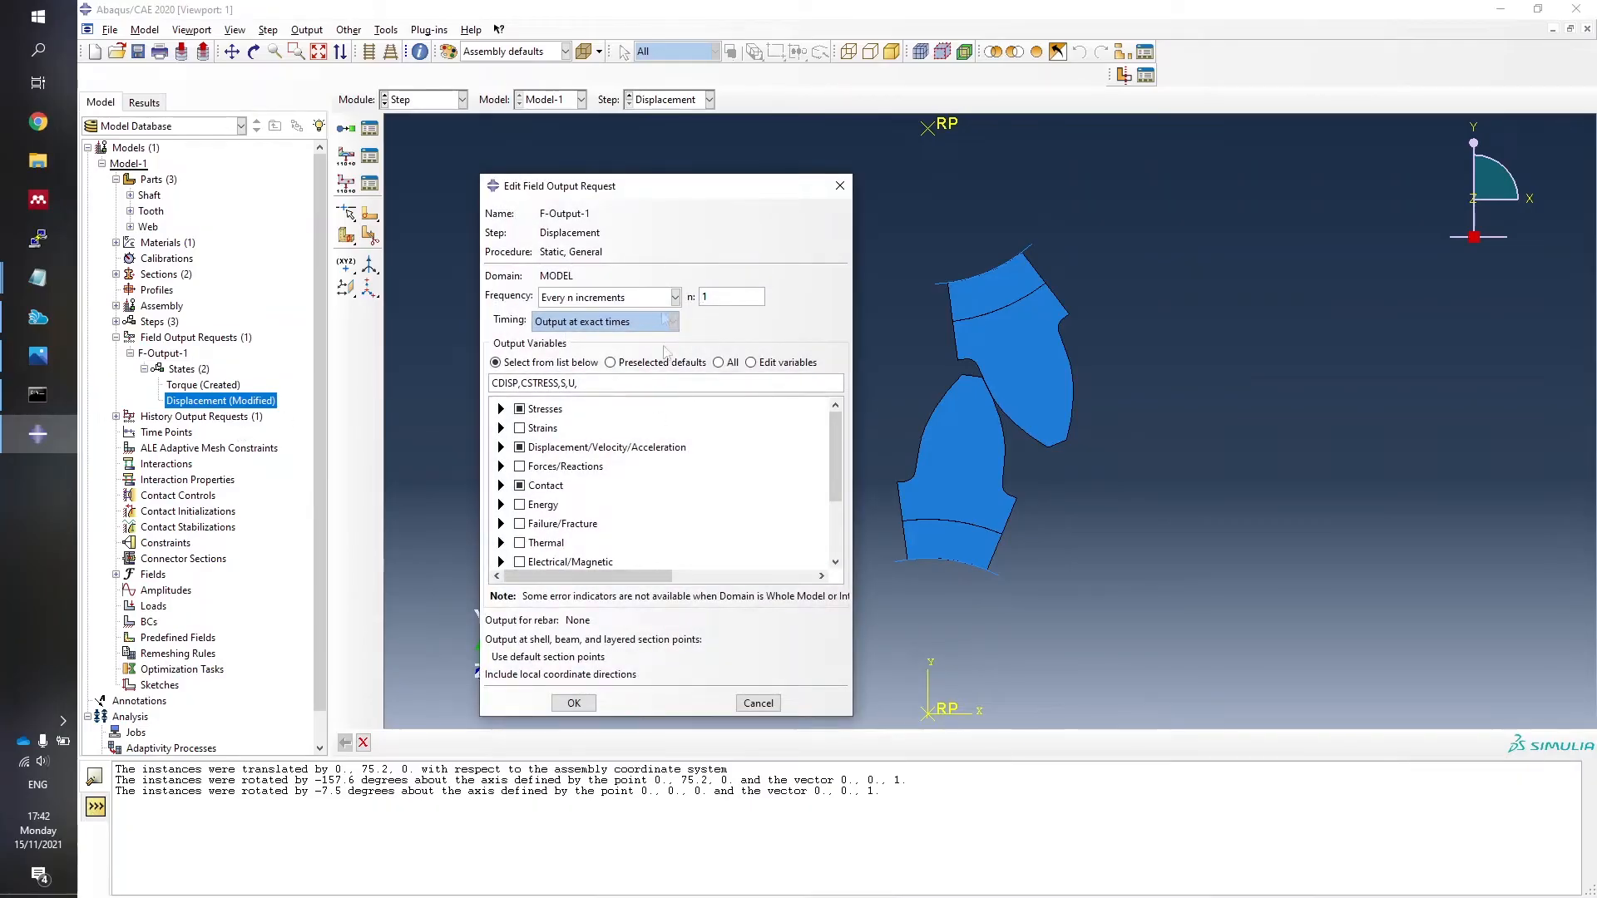
{"action": "left_click", "coordinate": [574, 704]}
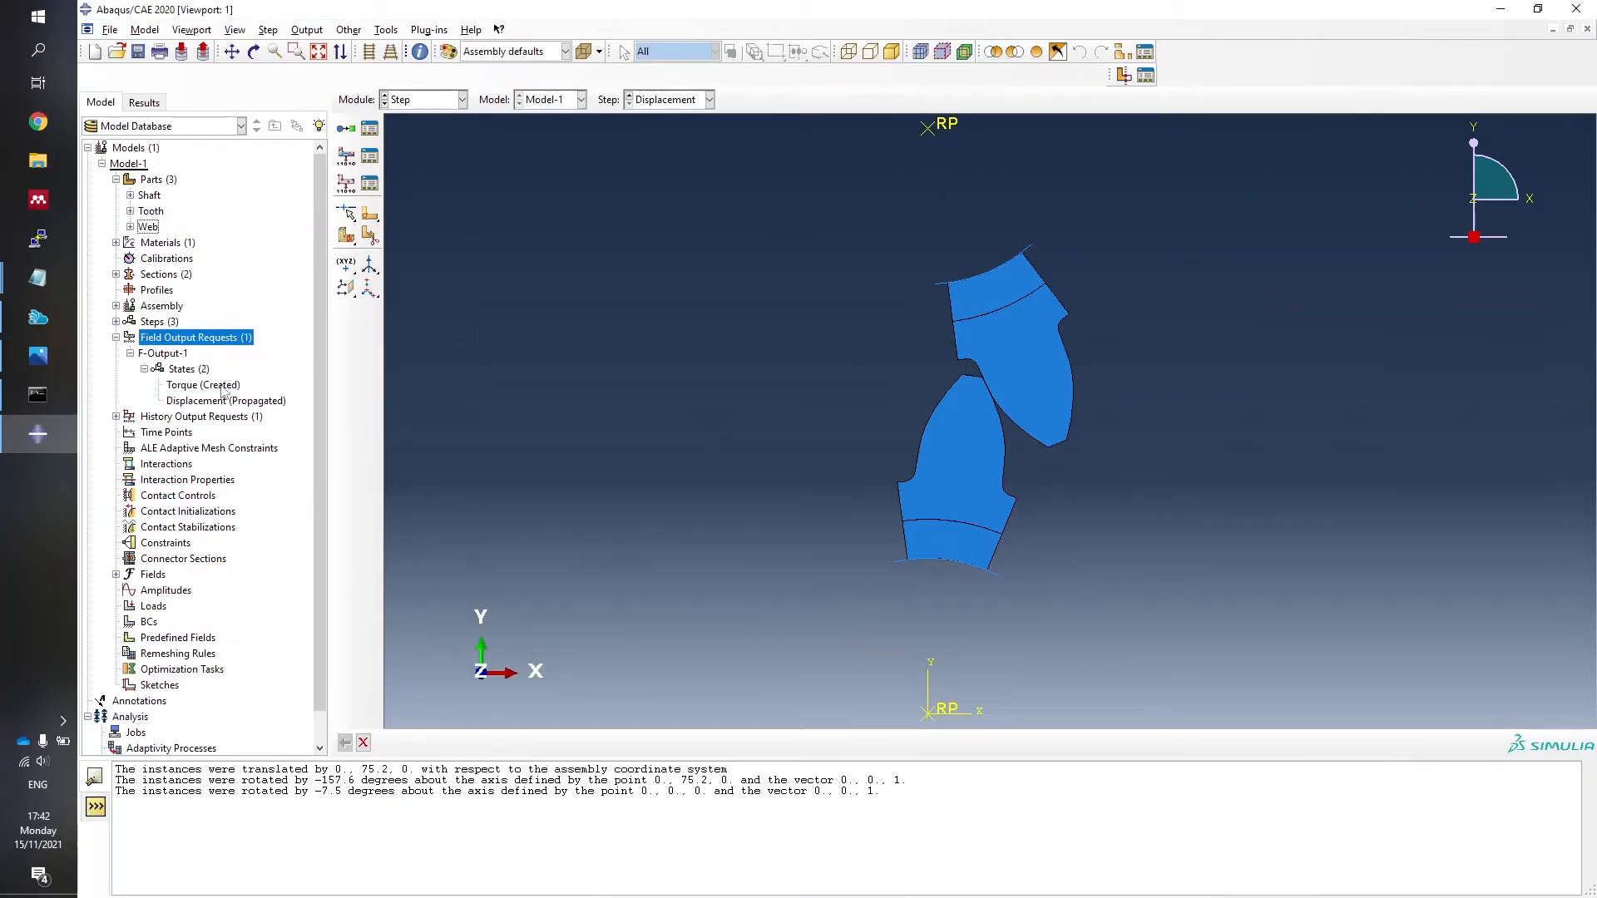
{"action": "left_click", "coordinate": [116, 337]}
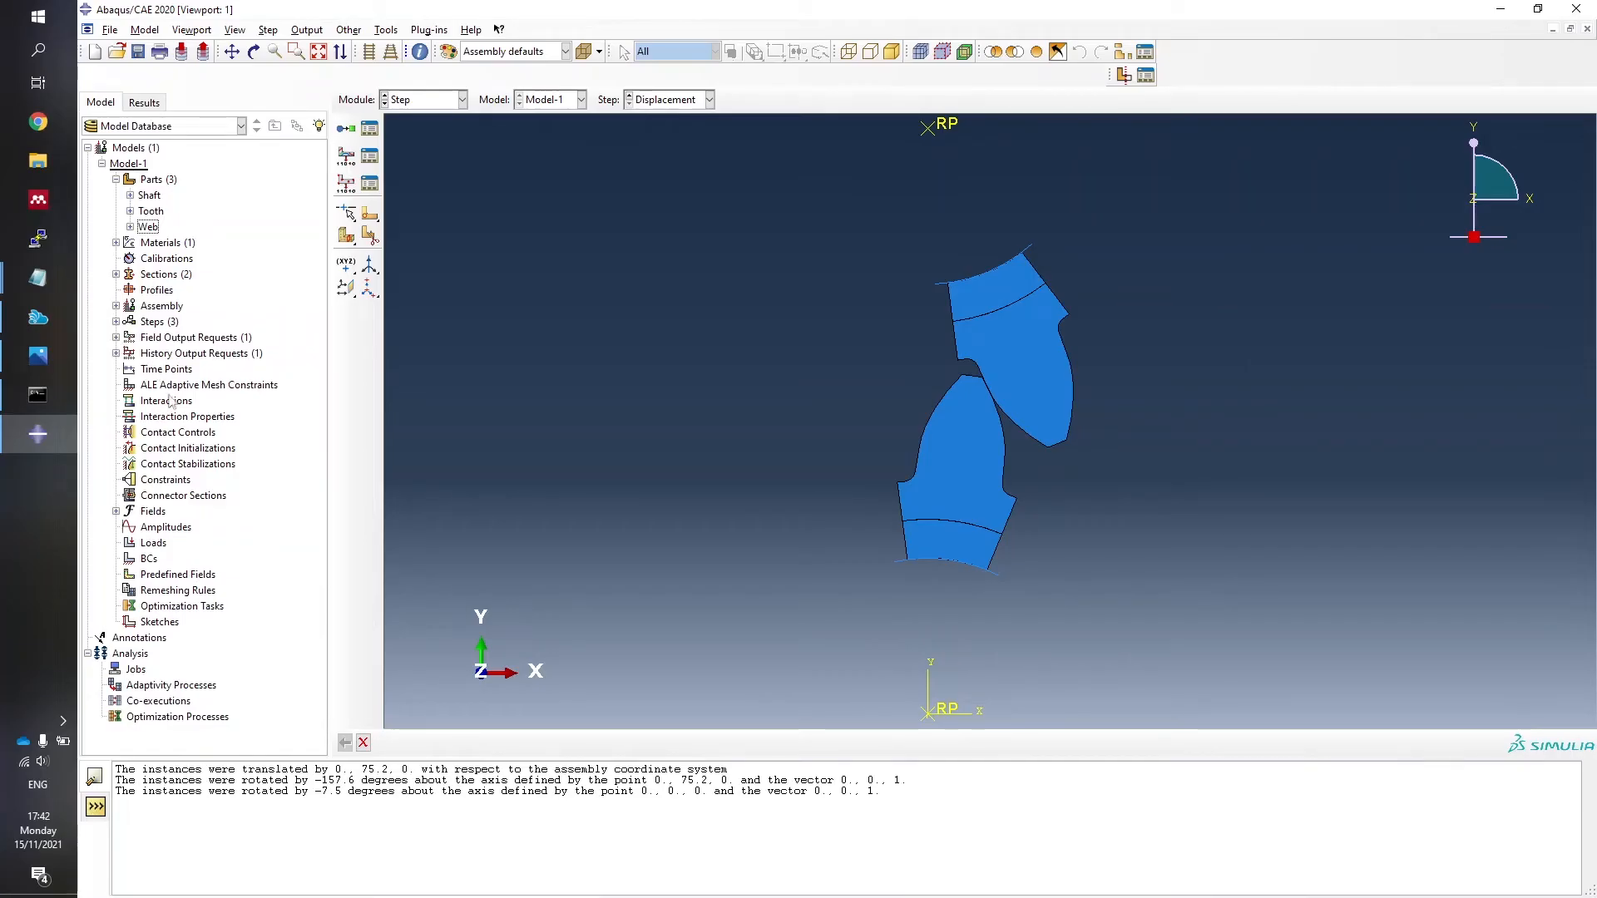
Create a Contact interaction property named HardFrictionless.
{"action": "right_click", "coordinate": [151, 419]}
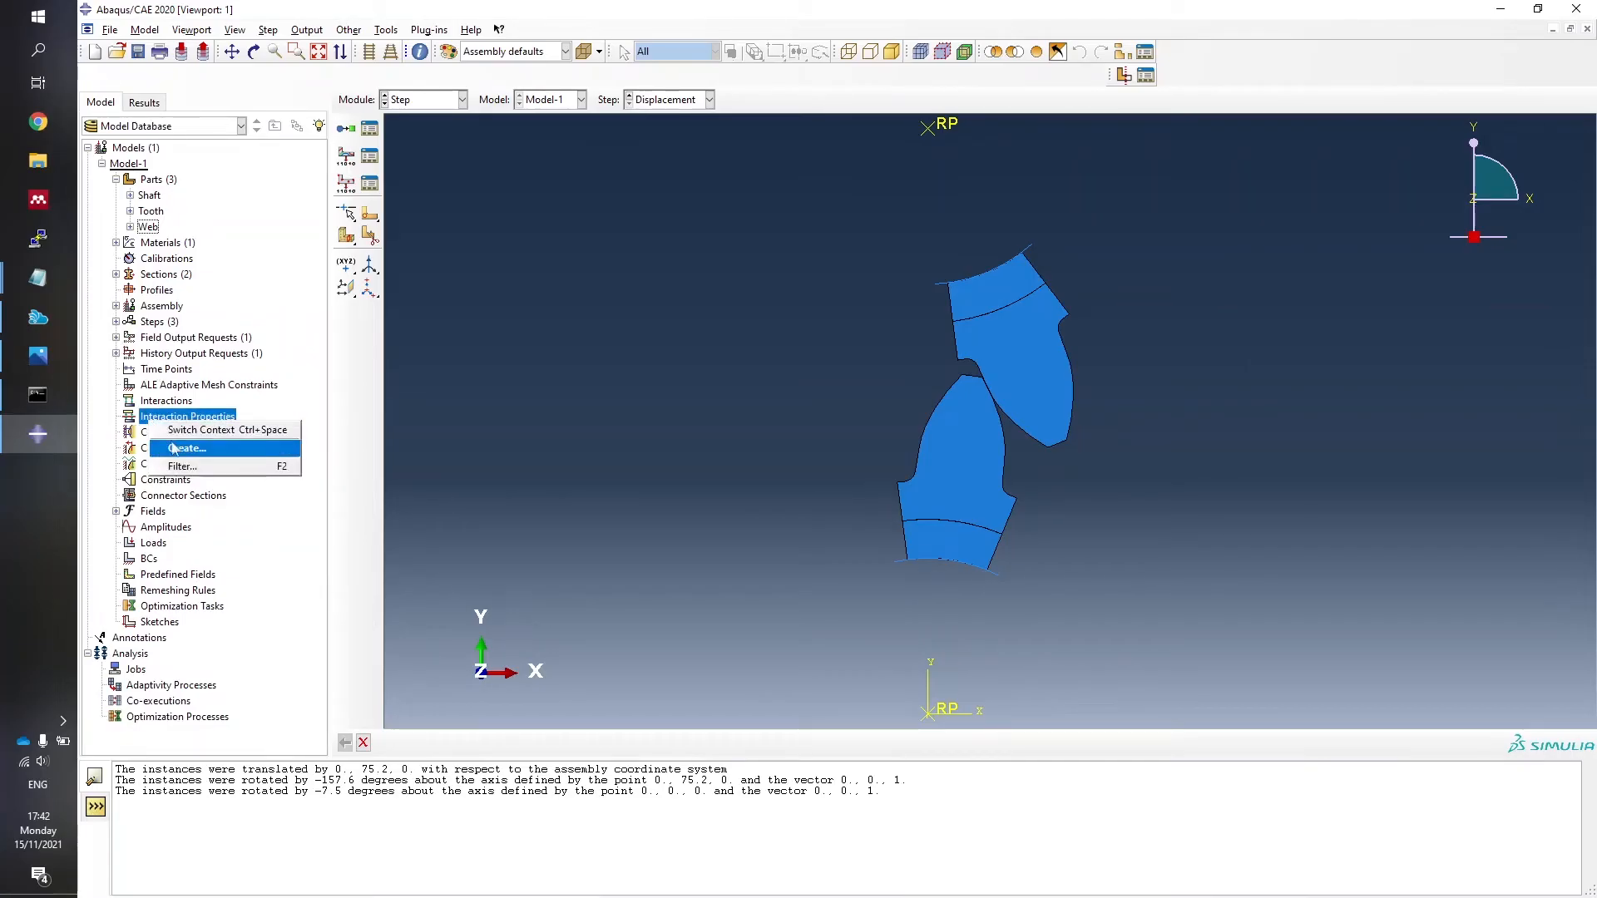
{"action": "left_click", "coordinate": [180, 449]}
{"action": "left_click_drag", "start_coordinate": [1536, 104], "coordinate": [533, 306]}
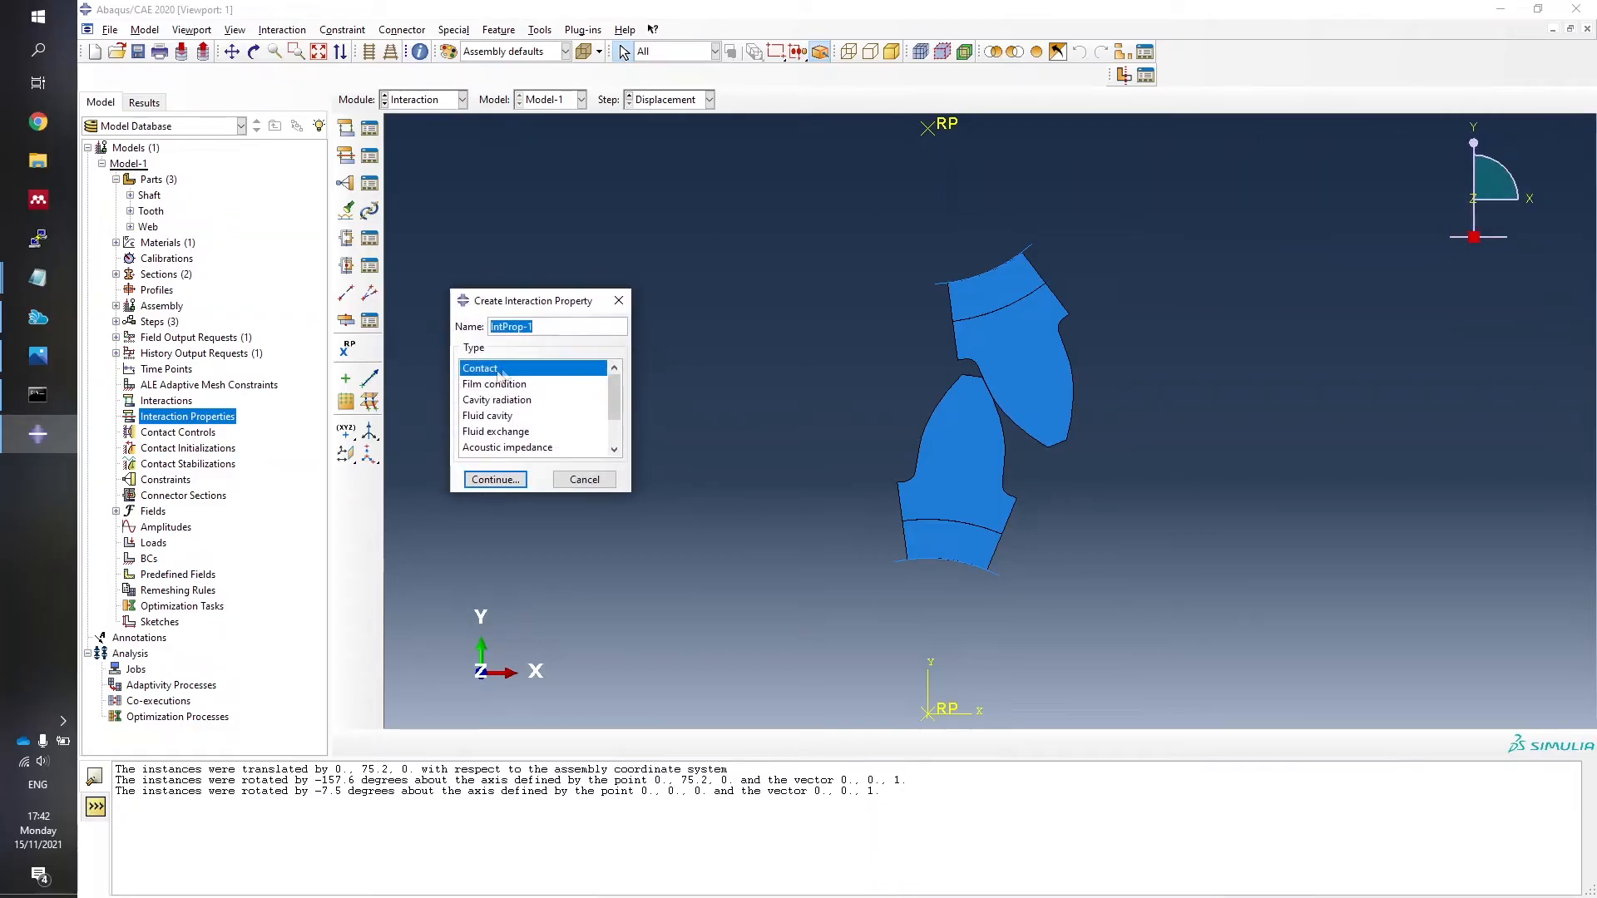
{"action": "type", "text": "F"}
{"action": "type", "text": "ardFri"}
{"action": "type", "text": "tionless"}
{"action": "left_click", "coordinate": [495, 480]}
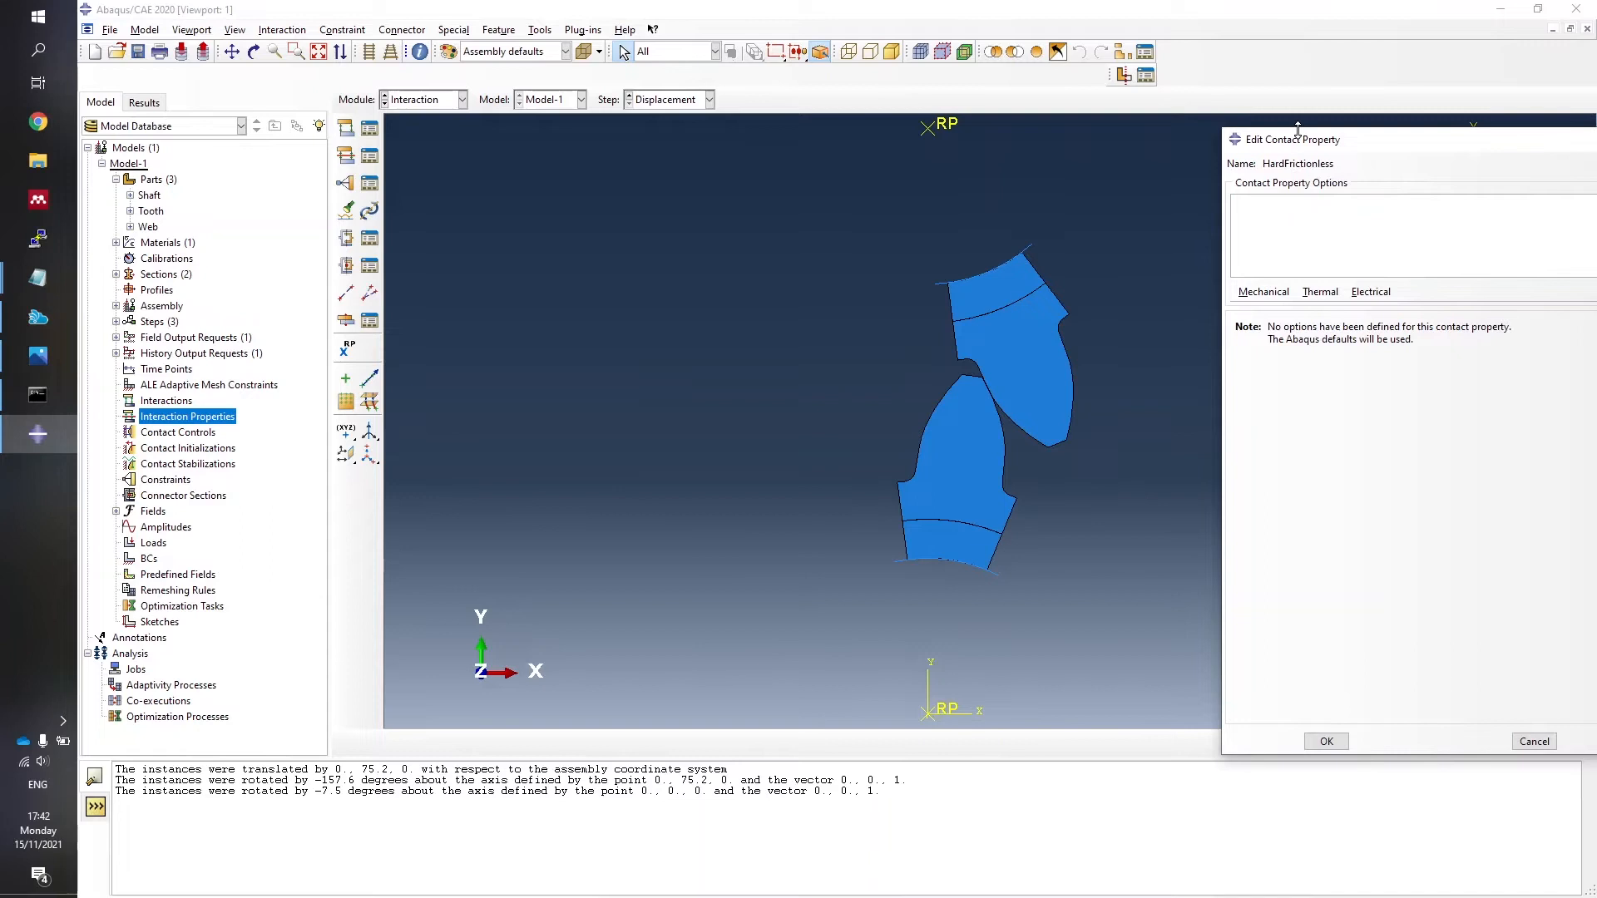
Add Tangential Behavior and "Hard" Contact Normal Behavior to the HardFrictionless property with separation allowed, and accept it.
{"action": "left_click_drag", "start_coordinate": [1298, 139], "coordinate": [655, 212]}
{"action": "left_click", "coordinate": [621, 364]}
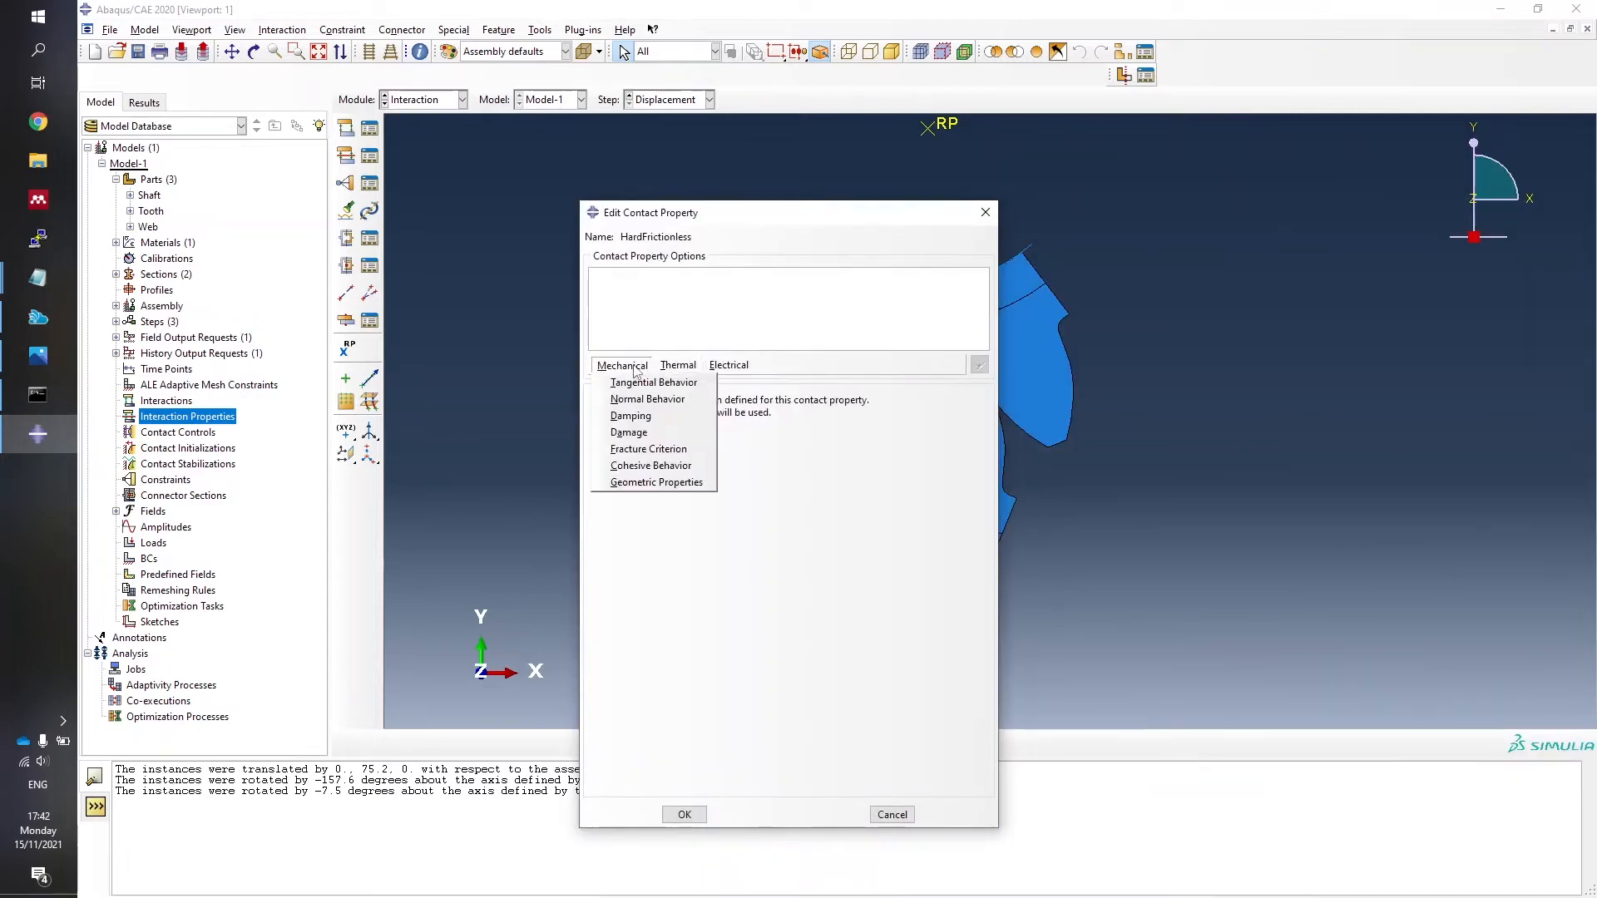
{"action": "left_click", "coordinate": [629, 382]}
{"action": "left_click", "coordinate": [621, 365]}
{"action": "left_click", "coordinate": [647, 397]}
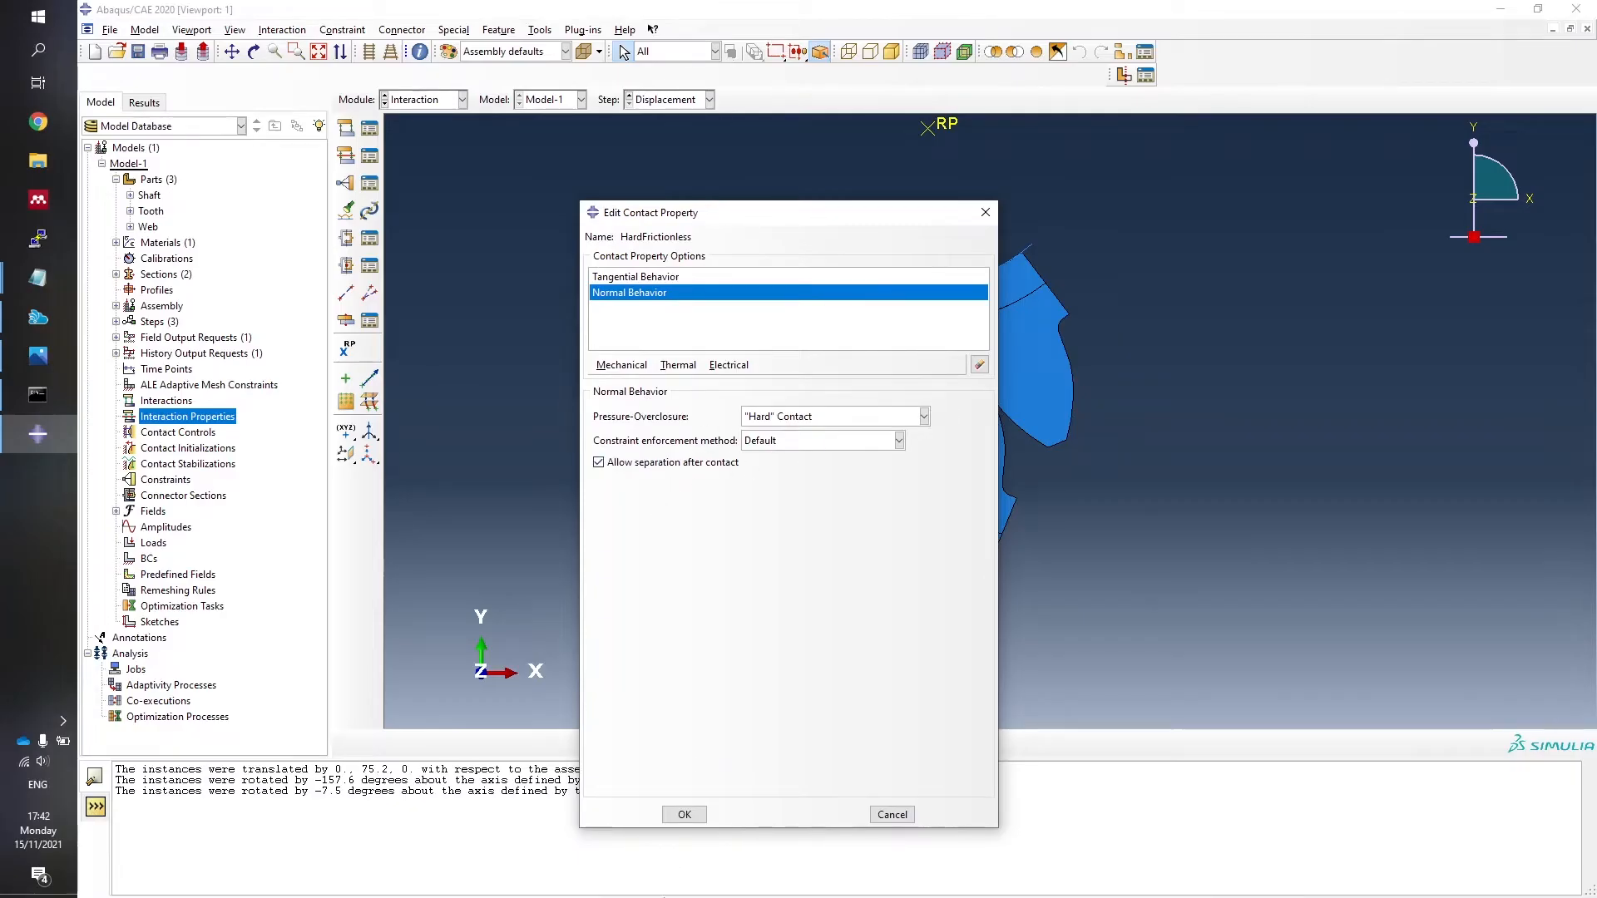
{"action": "left_click", "coordinate": [683, 814]}
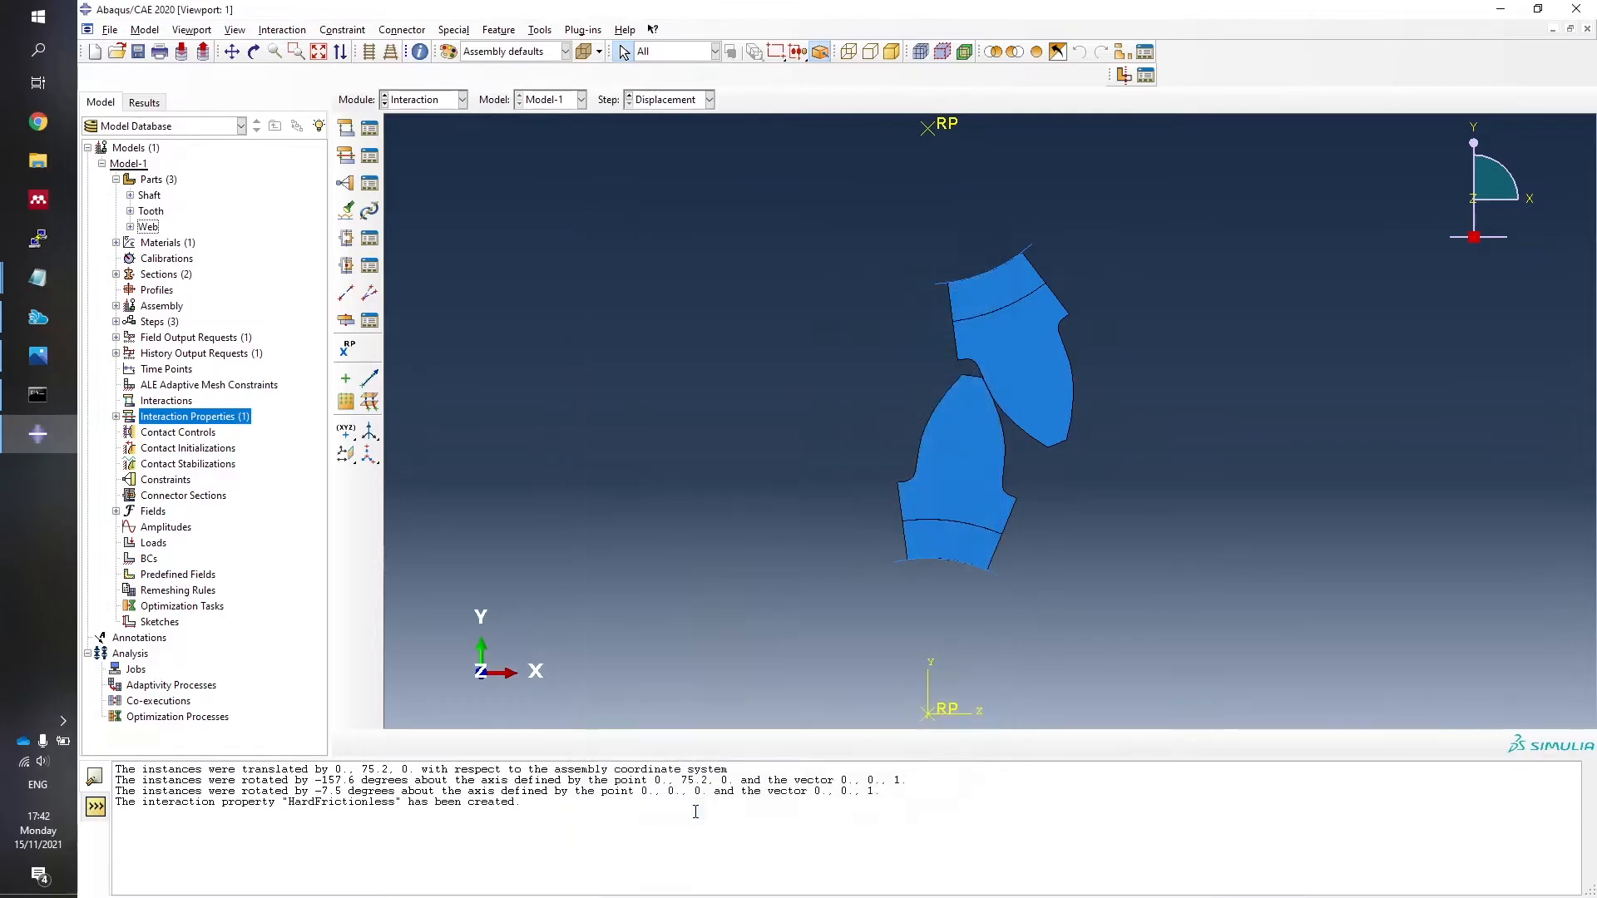
Start a Surface-to-surface contact (Standard) interaction named Contact in the Torque step.
{"action": "right_click", "coordinate": [152, 406]}
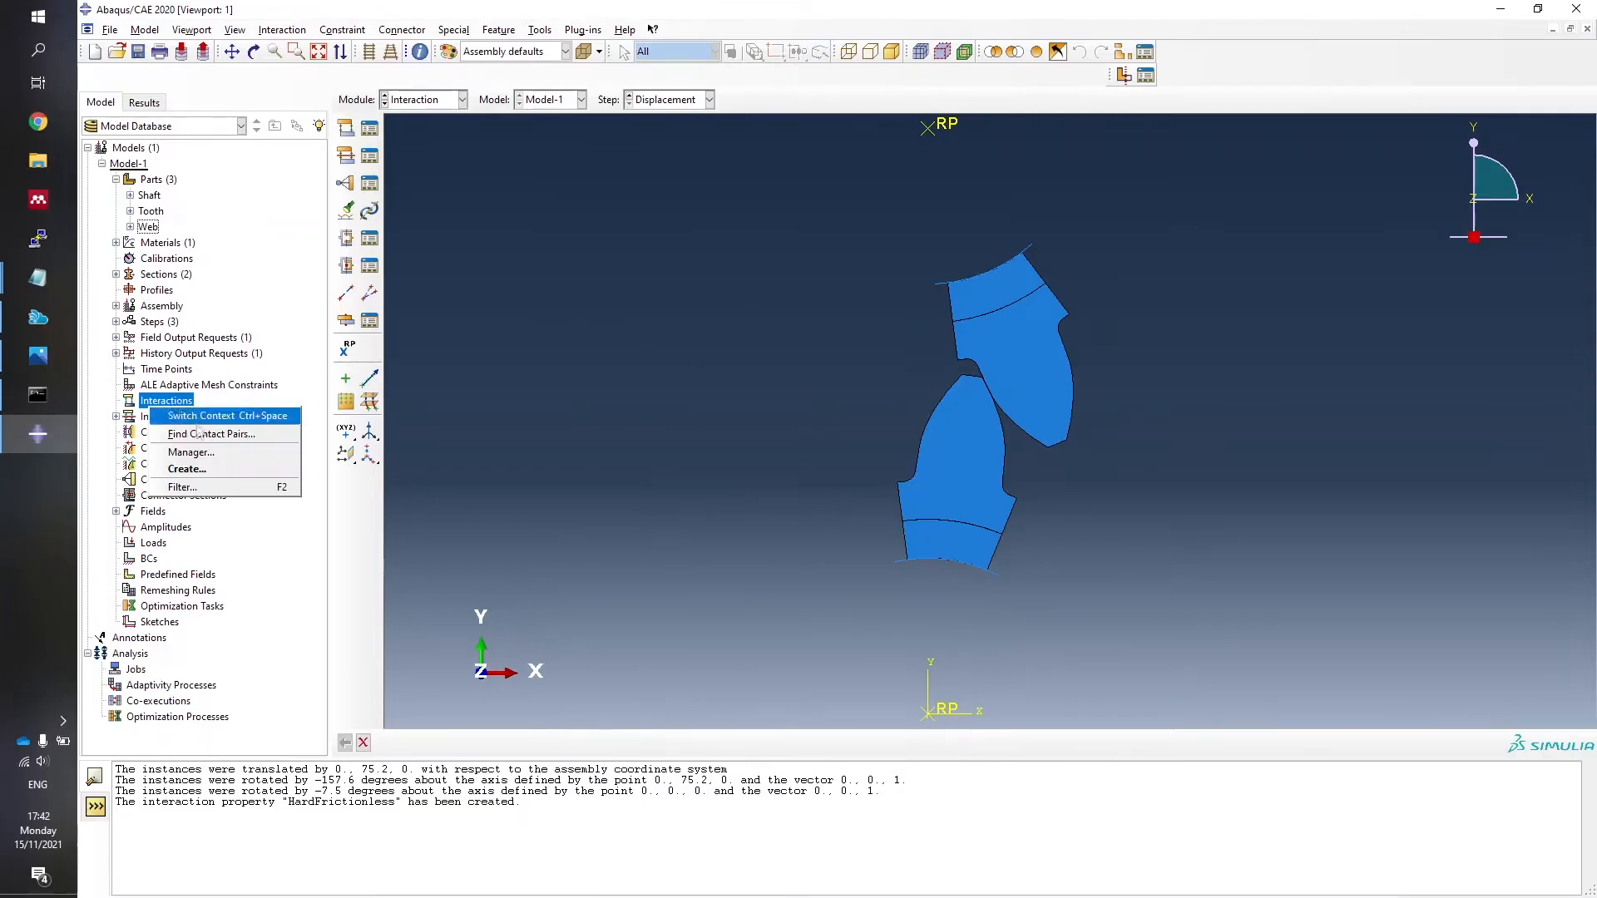
{"action": "left_click", "coordinate": [209, 471]}
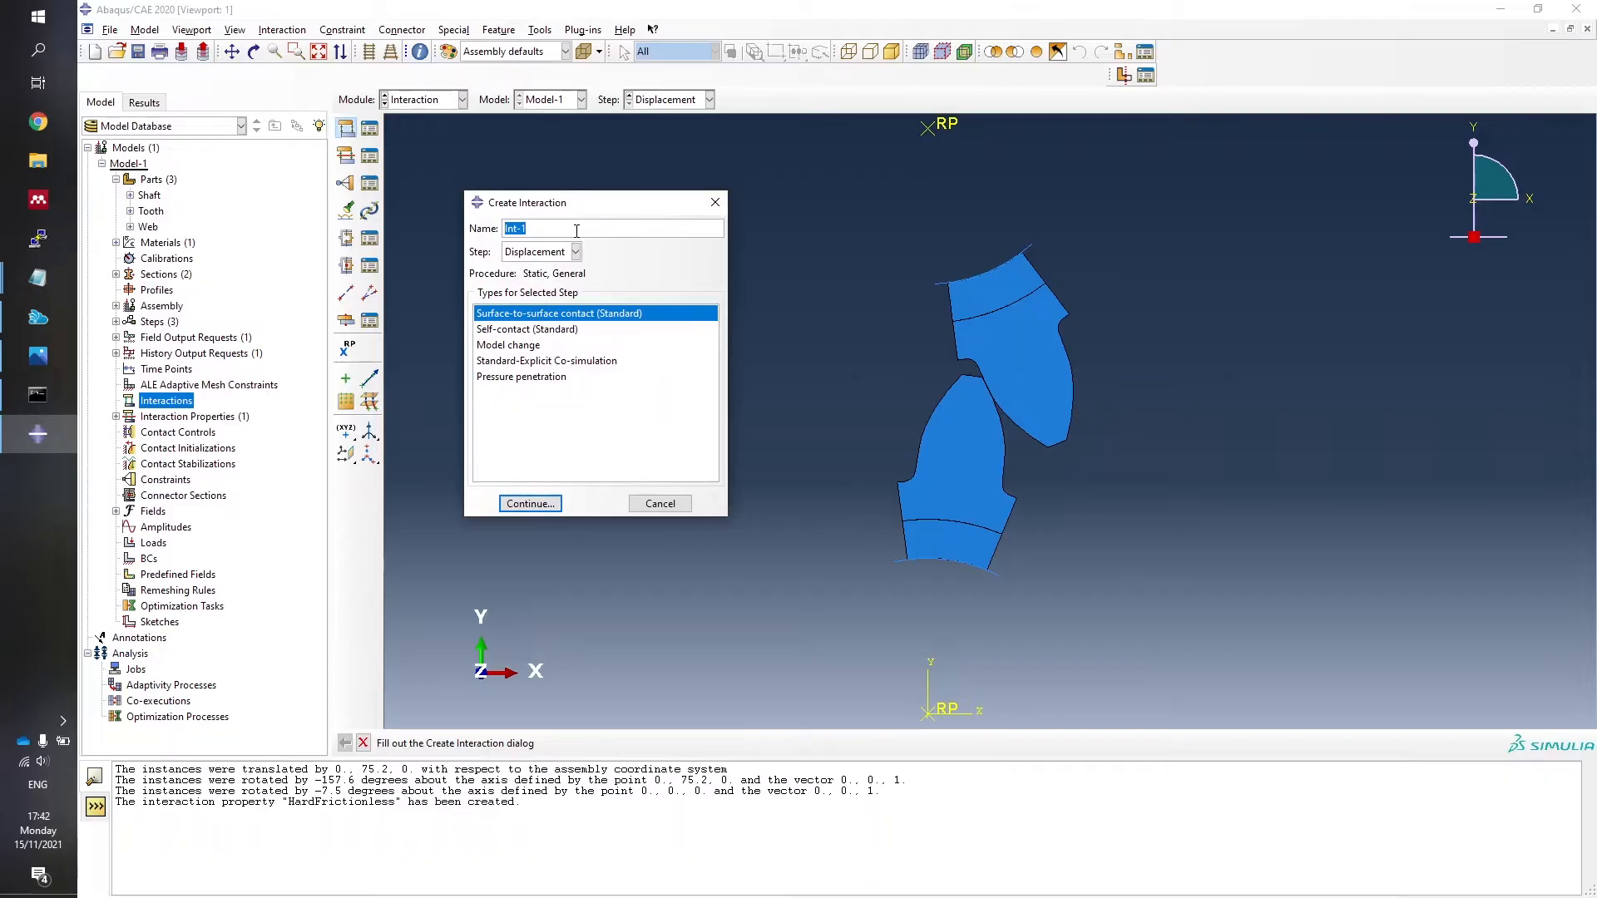
{"action": "type", "text": "Contact"}
{"action": "left_click", "coordinate": [574, 253]}
{"action": "left_click", "coordinate": [521, 287]}
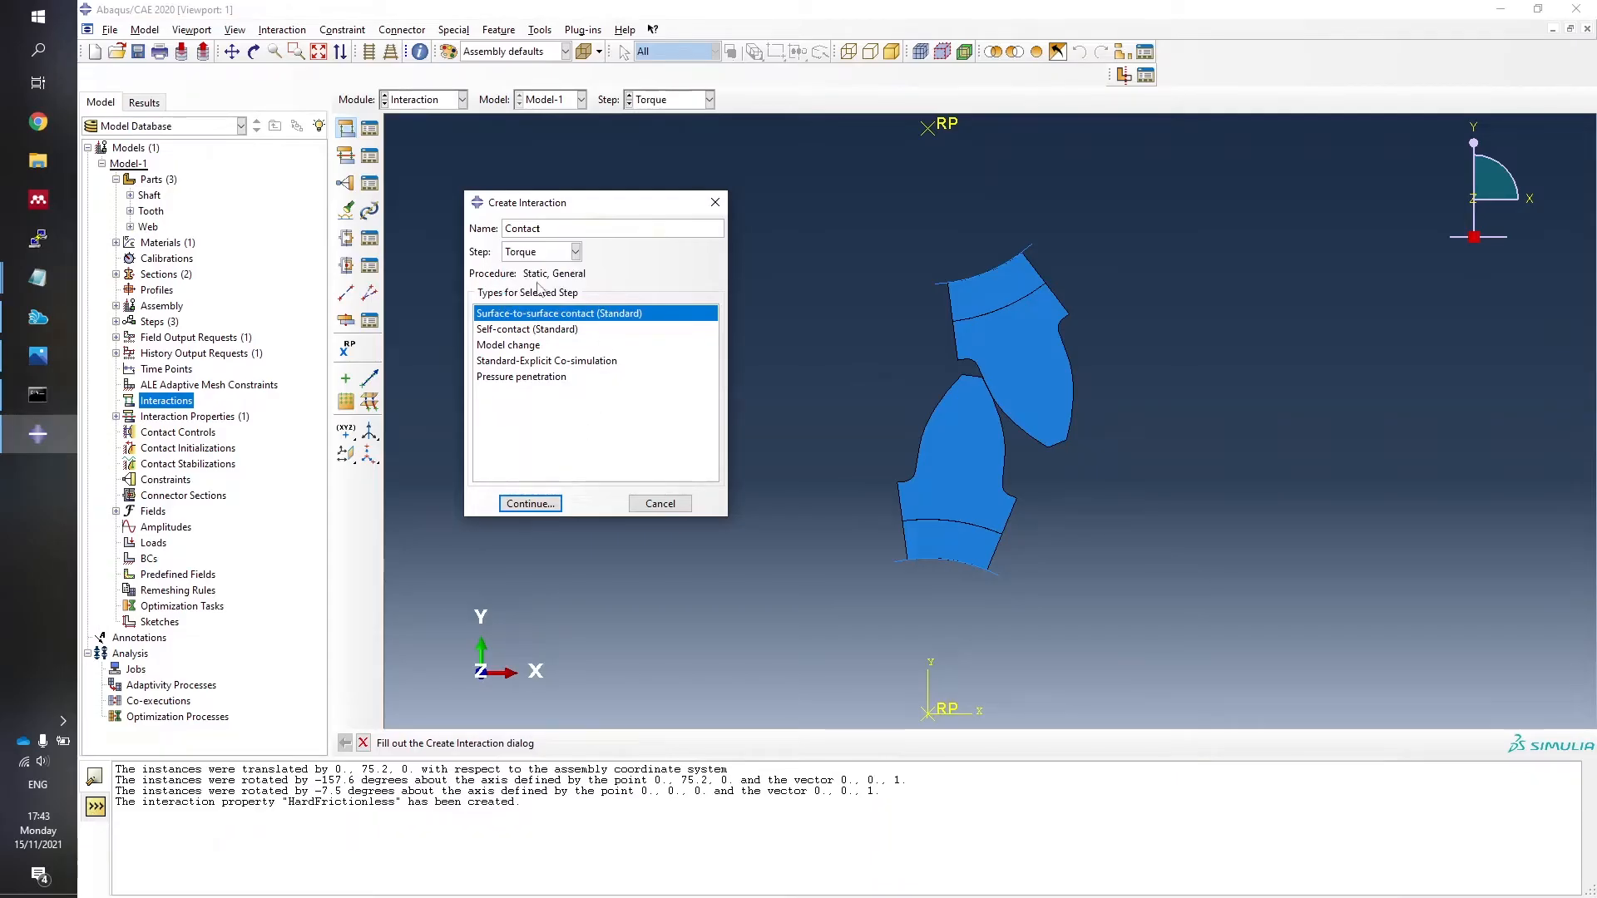
{"action": "left_click", "coordinate": [530, 503]}
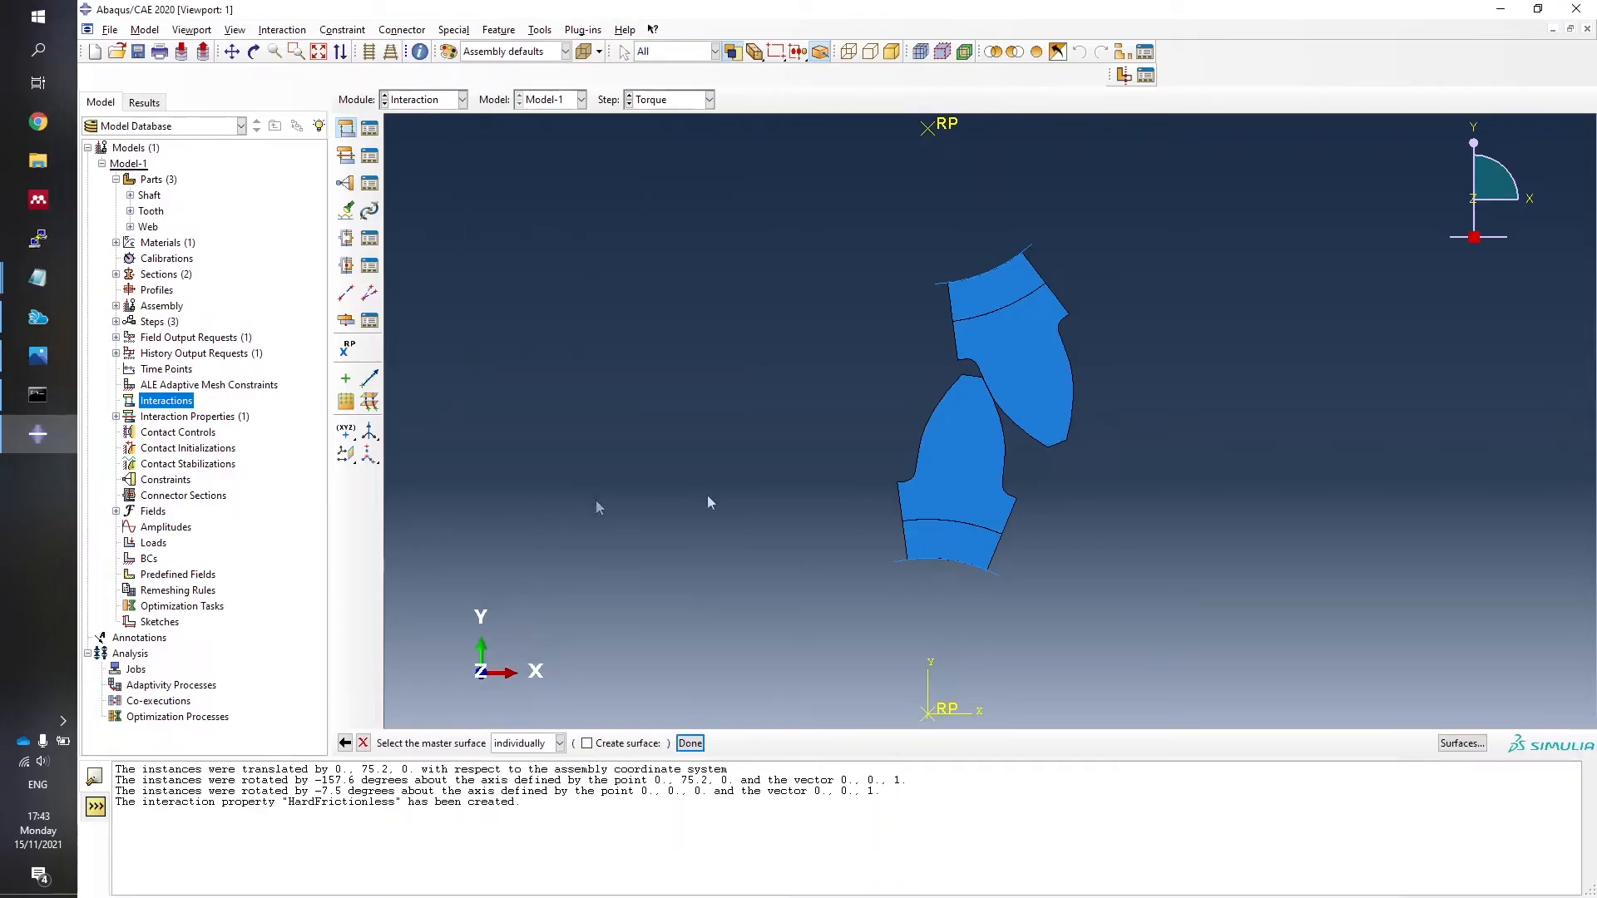
Pick the lower tooth's flank facing the upper tooth as the master surface of the contact.
{"action": "scroll", "coordinate": [617, 431], "scroll_direction": "up", "scroll_amount": 1}
{"action": "scroll", "coordinate": [1036, 446], "scroll_direction": "down", "scroll_amount": 5}
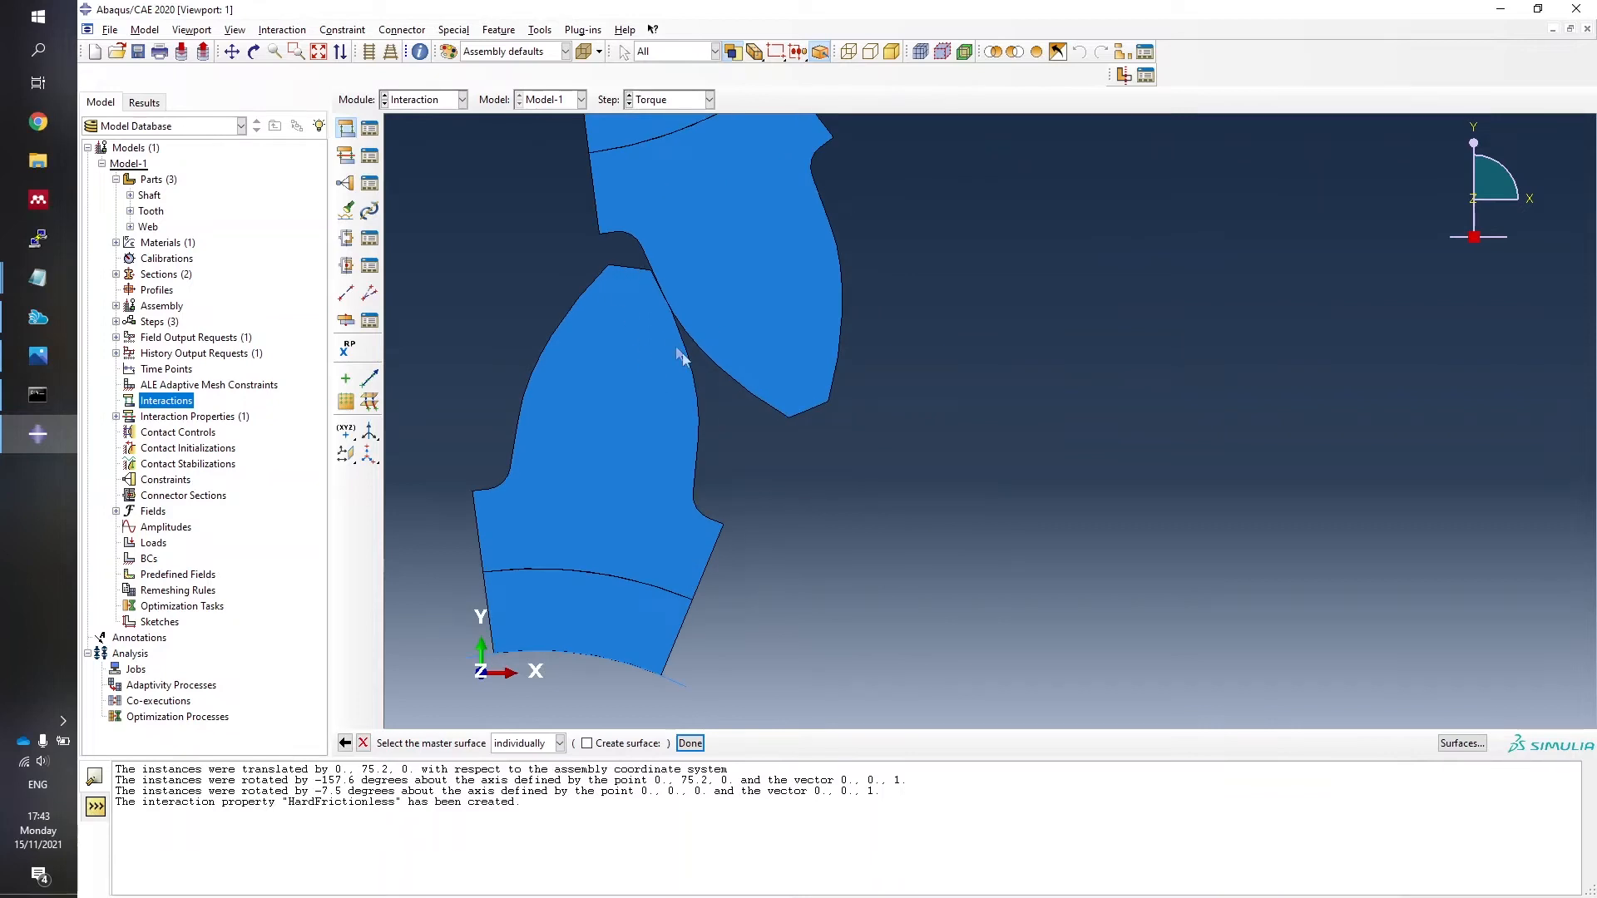
{"action": "left_click_drag", "start_coordinate": [696, 407], "coordinate": [705, 467]}
{"action": "left_click", "coordinate": [690, 742]}
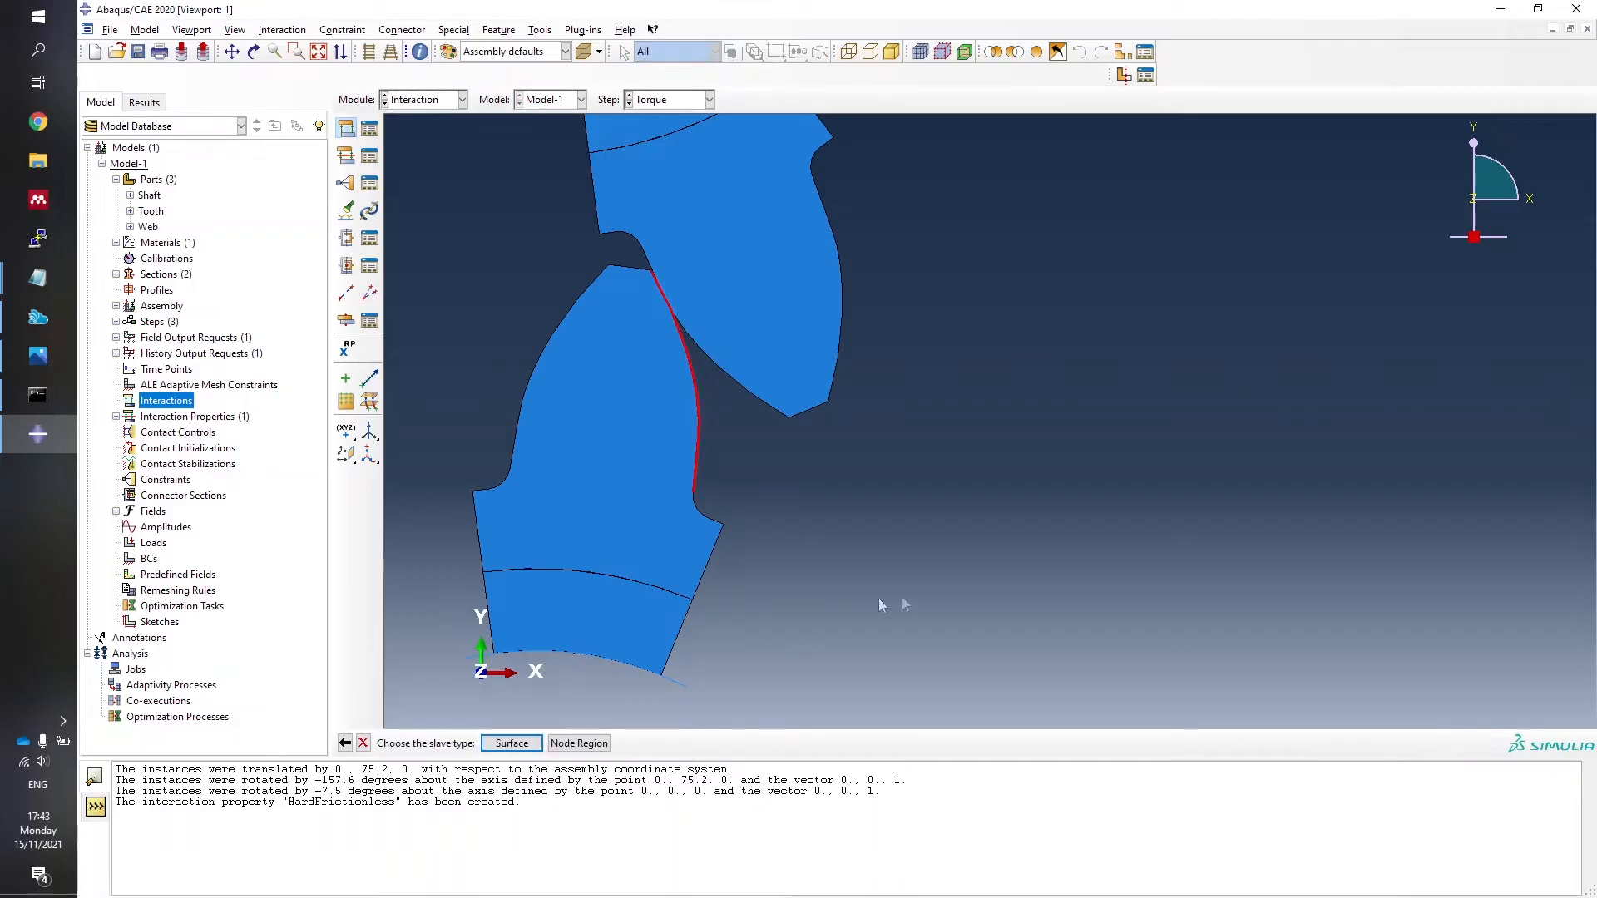
Pick the upper tooth's facing flank as the slave surface and accept the interaction with the HardFrictionless property.
{"action": "left_click", "coordinate": [511, 743]}
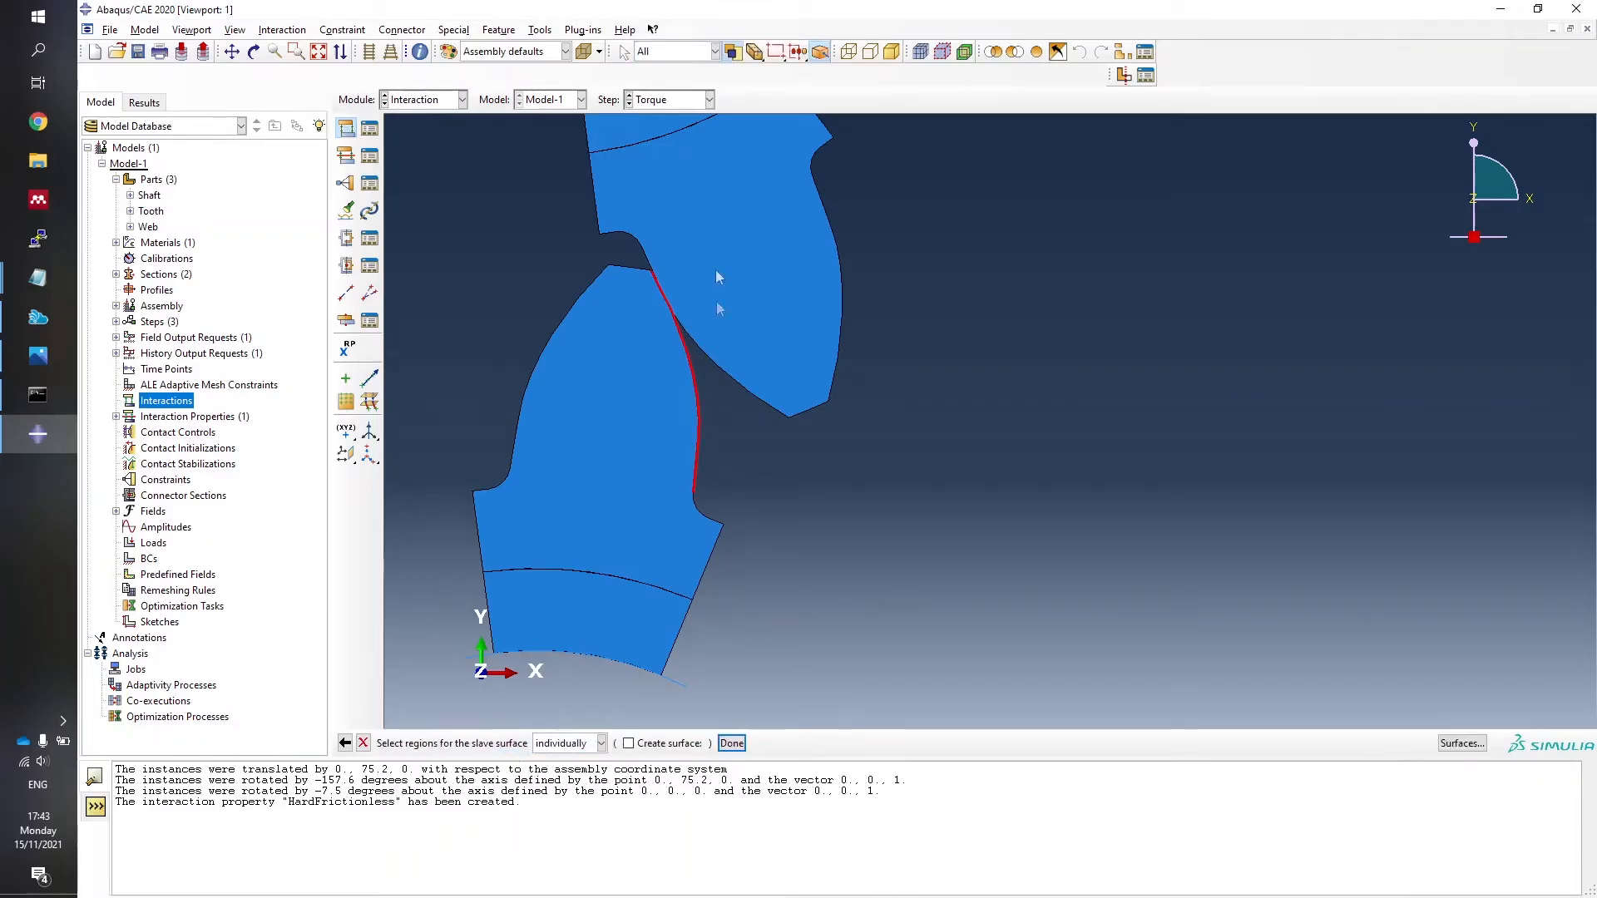
{"action": "left_click_drag", "start_coordinate": [622, 252], "coordinate": [776, 406]}
{"action": "left_click", "coordinate": [626, 268], "text": "ctrl"}
{"action": "left_click", "coordinate": [682, 339], "text": "ctrl"}
{"action": "left_click", "coordinate": [739, 745]}
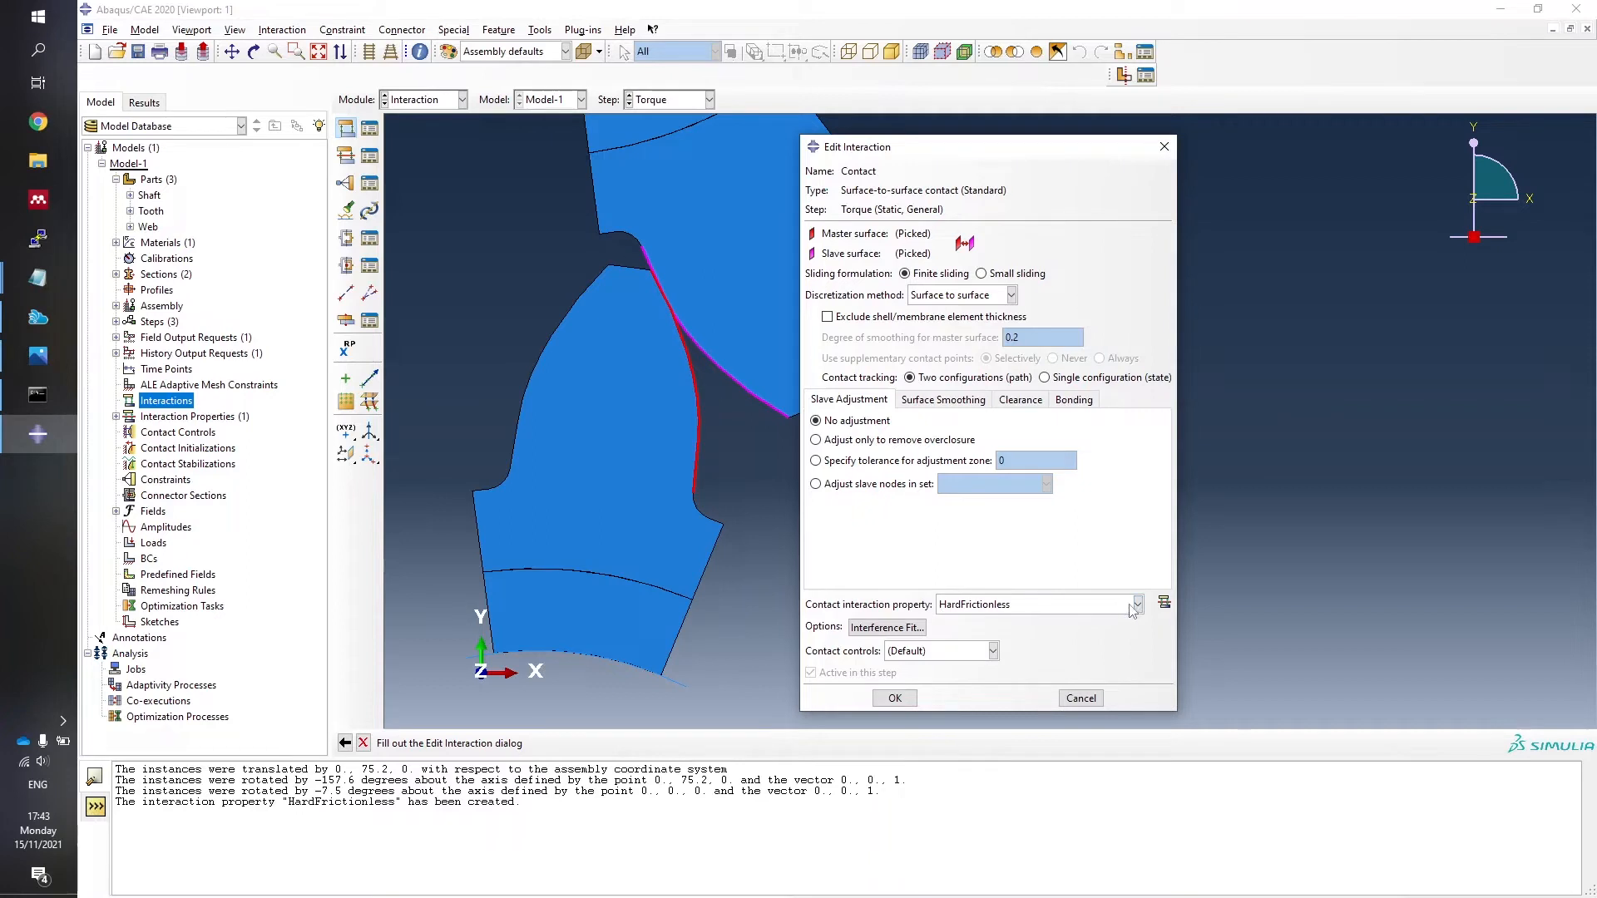
{"action": "left_click", "coordinate": [901, 705]}
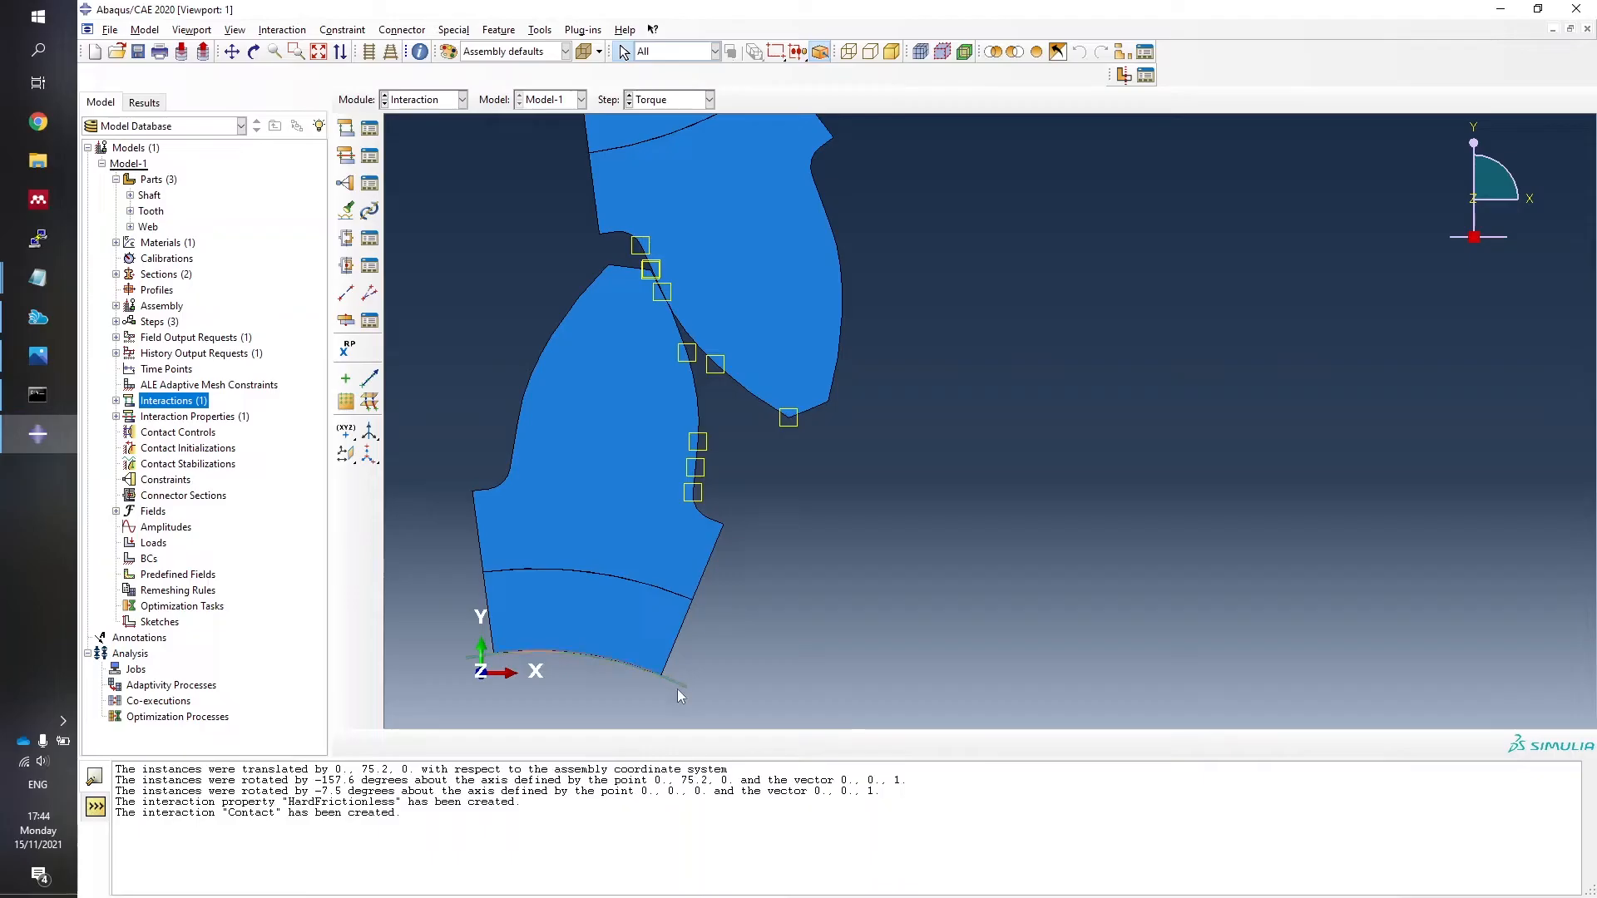
Start a Tie constraint named ShaftWeb1.
{"action": "left_click", "coordinate": [641, 639]}
{"action": "right_click", "coordinate": [158, 480]}
{"action": "left_click", "coordinate": [200, 523]}
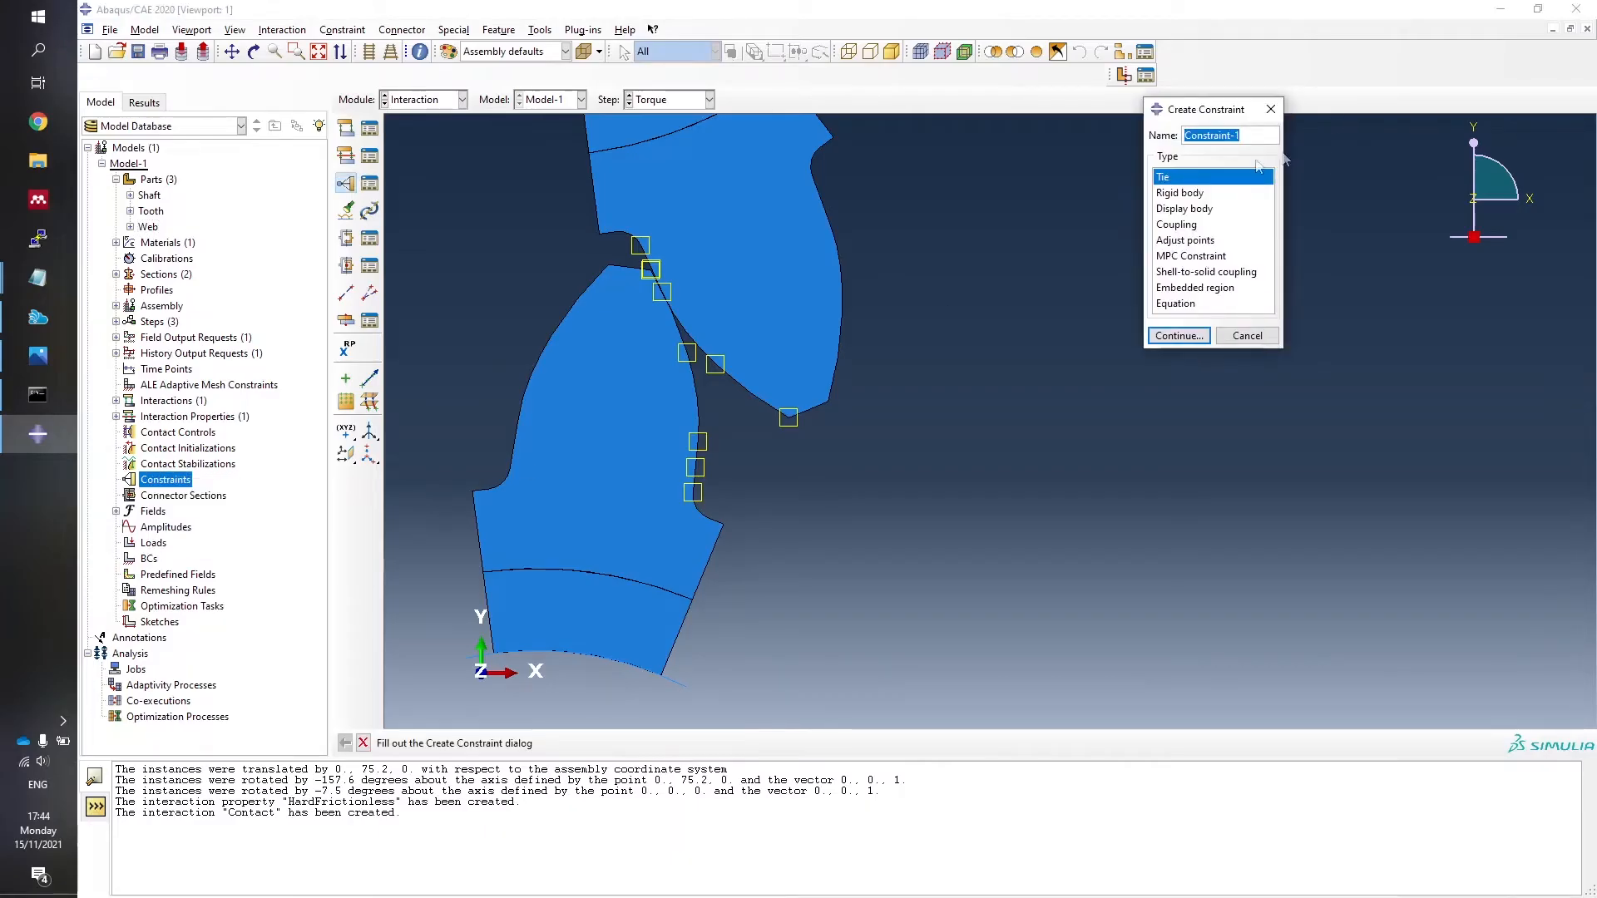
{"action": "type", "text": "ShaftWeb1"}
{"action": "left_click", "coordinate": [1178, 335]}
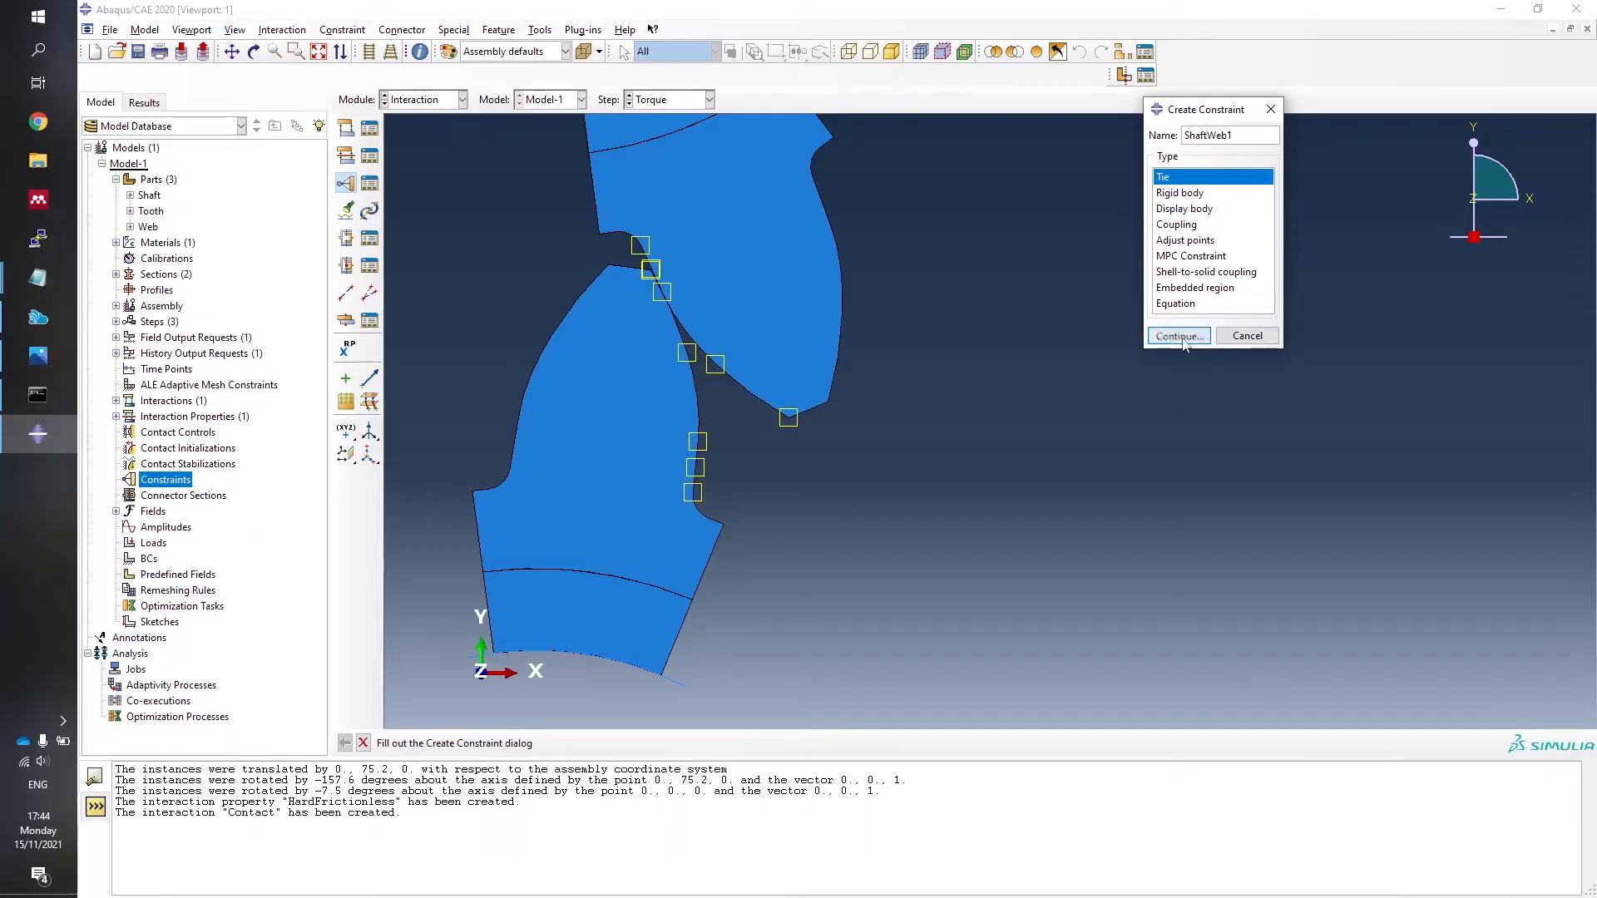
Replace the viewport contents with only the Shaft-1 part instance using a display group.
{"action": "scroll", "coordinate": [921, 587], "scroll_direction": "up", "scroll_amount": 3}
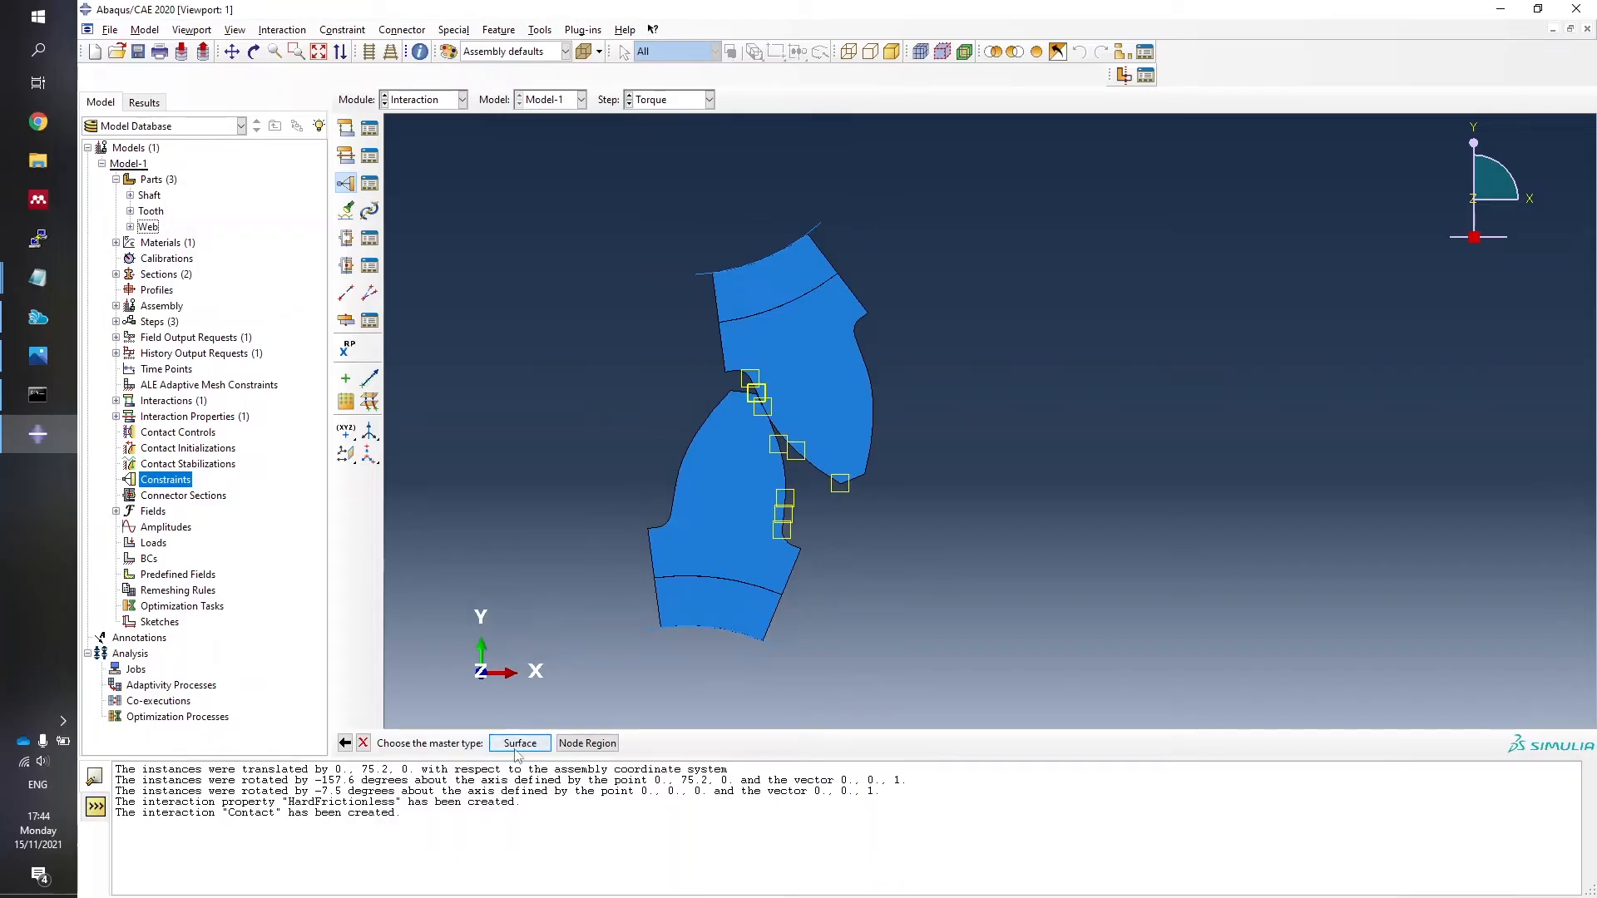
{"action": "left_click", "coordinate": [1122, 53]}
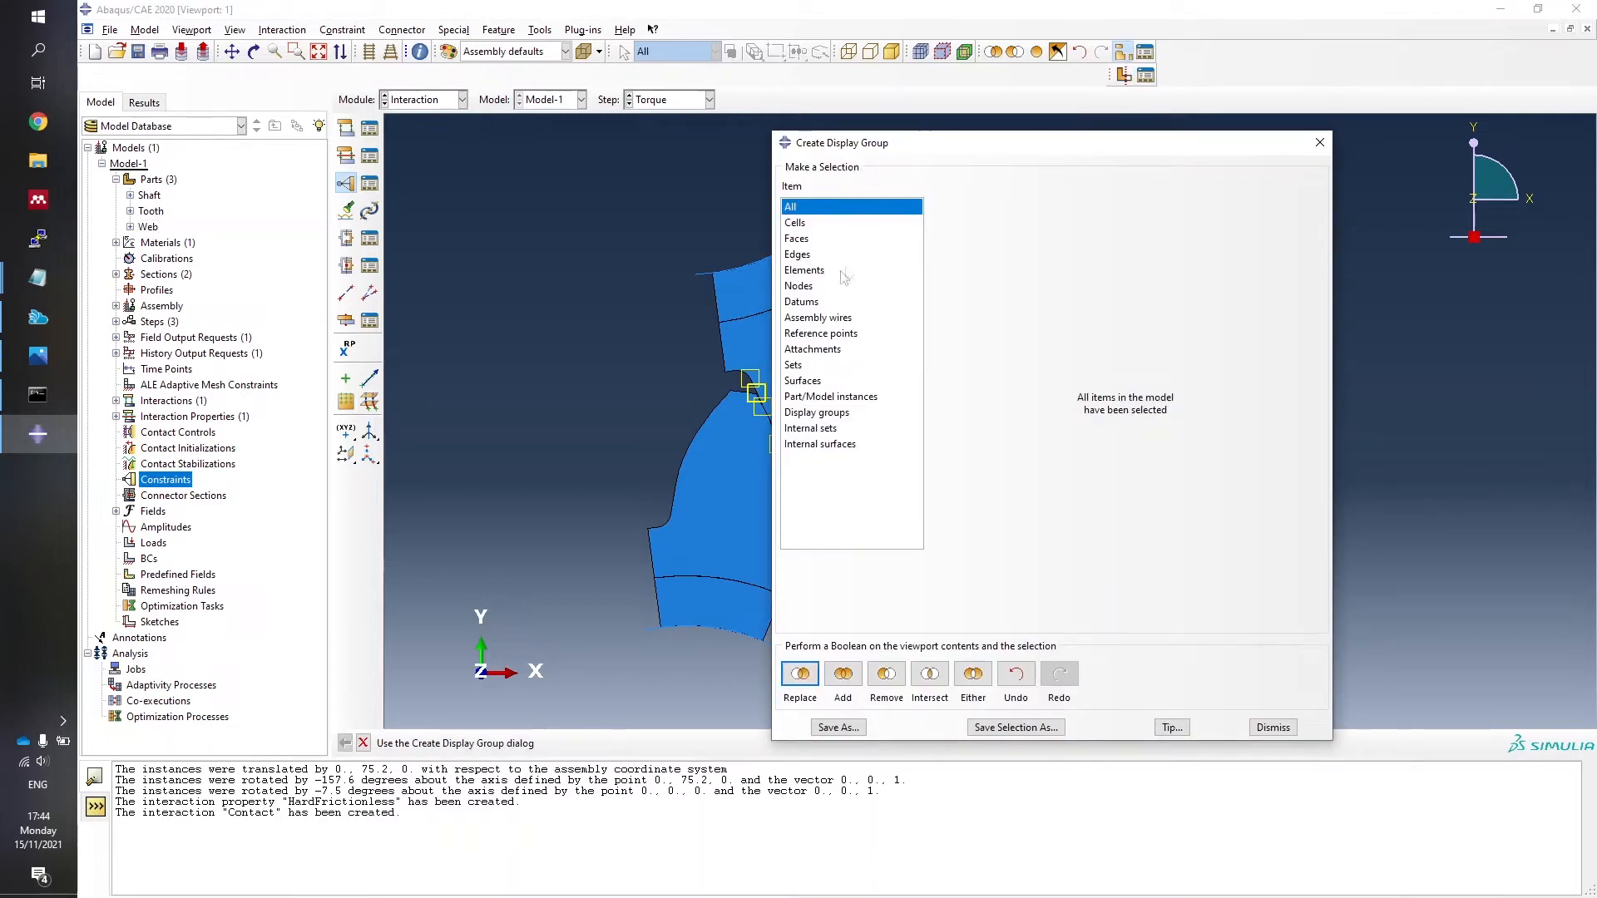
{"action": "left_click", "coordinate": [832, 397]}
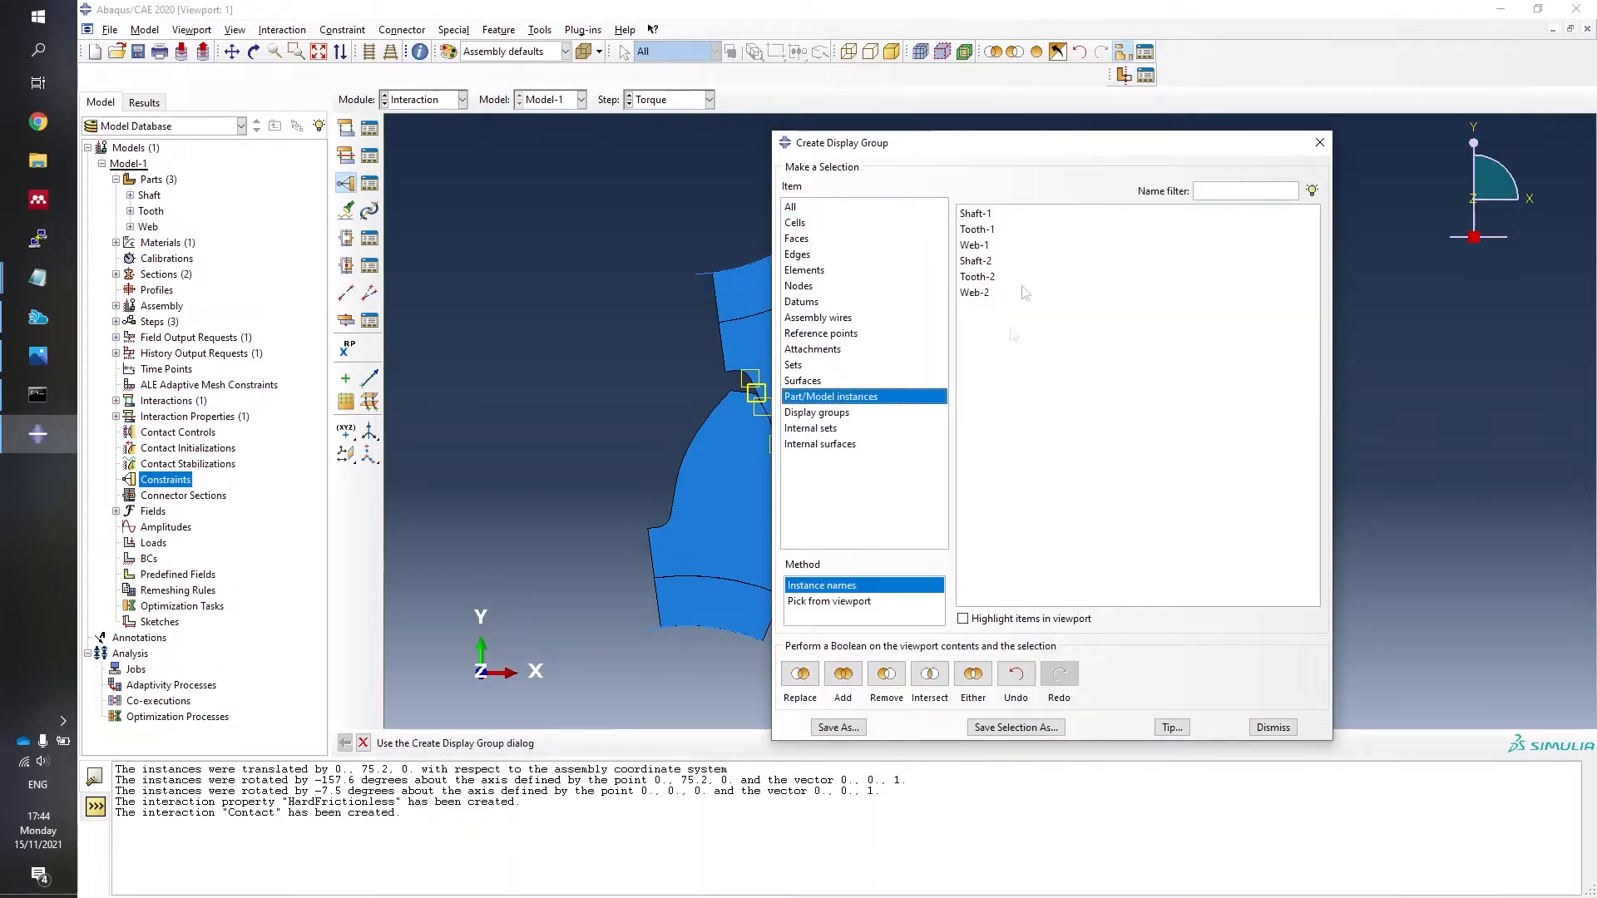
{"action": "left_click", "coordinate": [988, 216]}
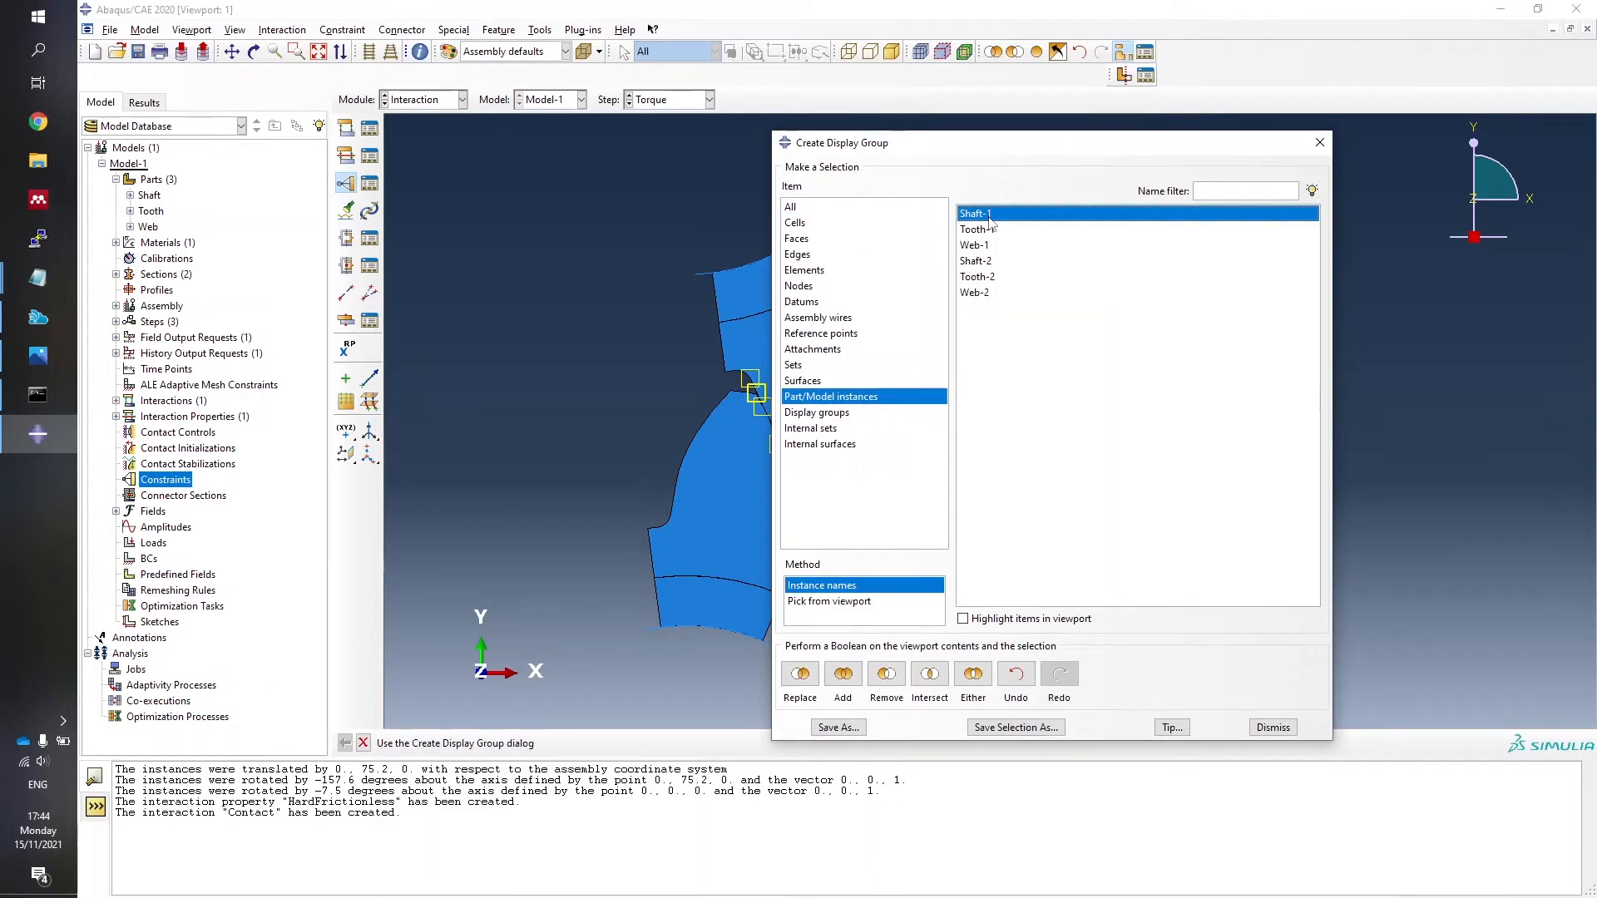
{"action": "left_click", "coordinate": [800, 675]}
{"action": "left_click_drag", "start_coordinate": [967, 148], "coordinate": [1220, 94]}
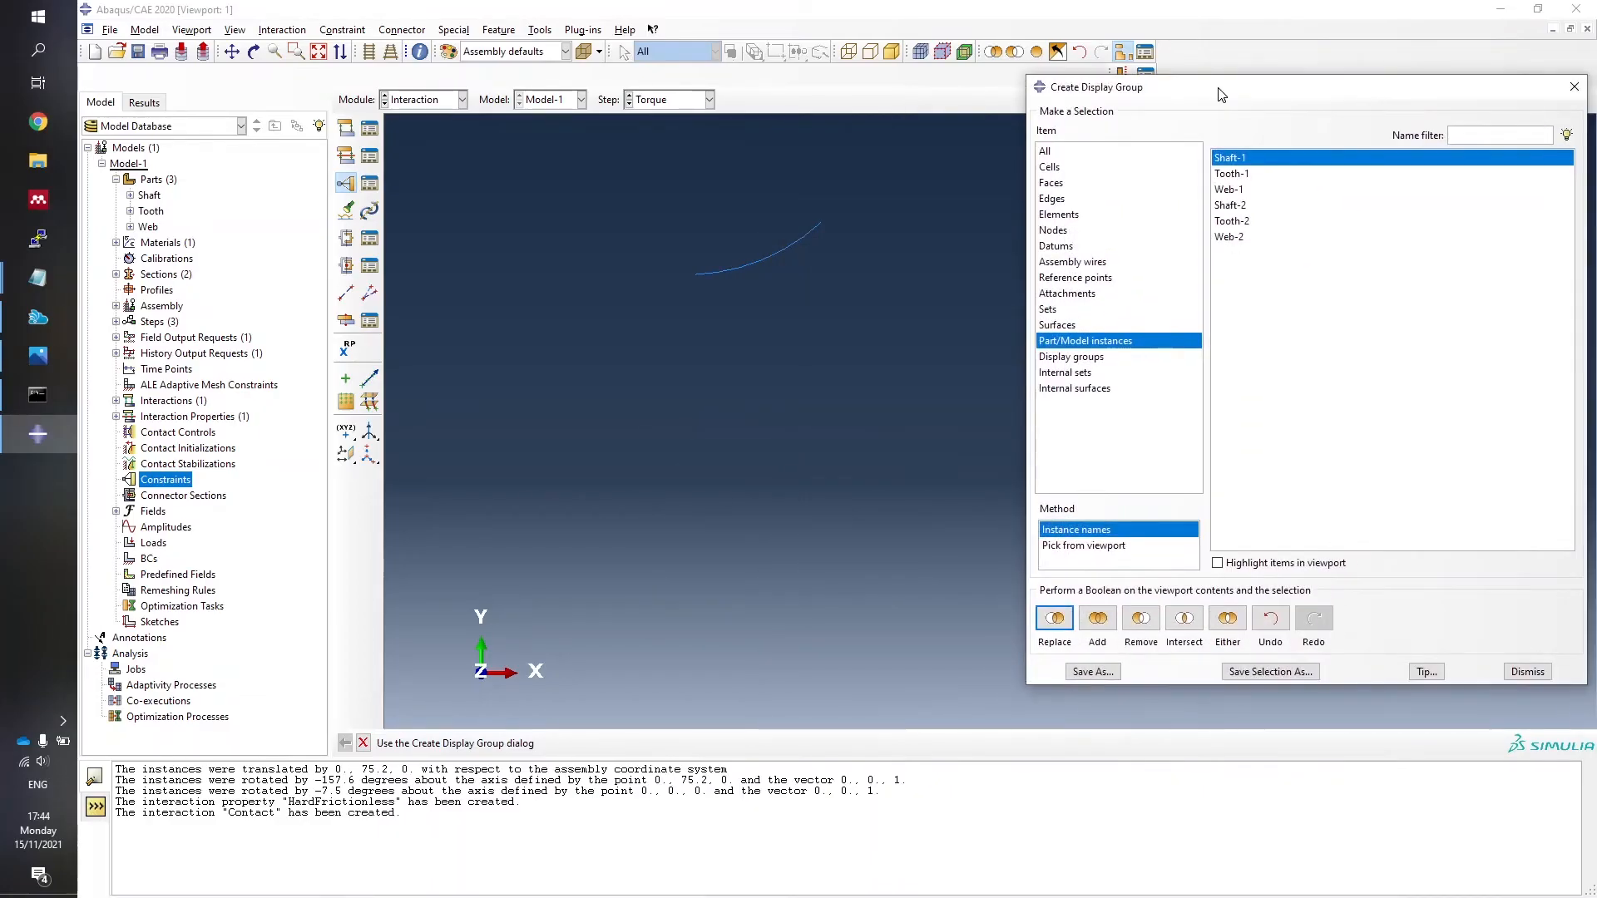
{"action": "left_click", "coordinate": [1526, 671]}
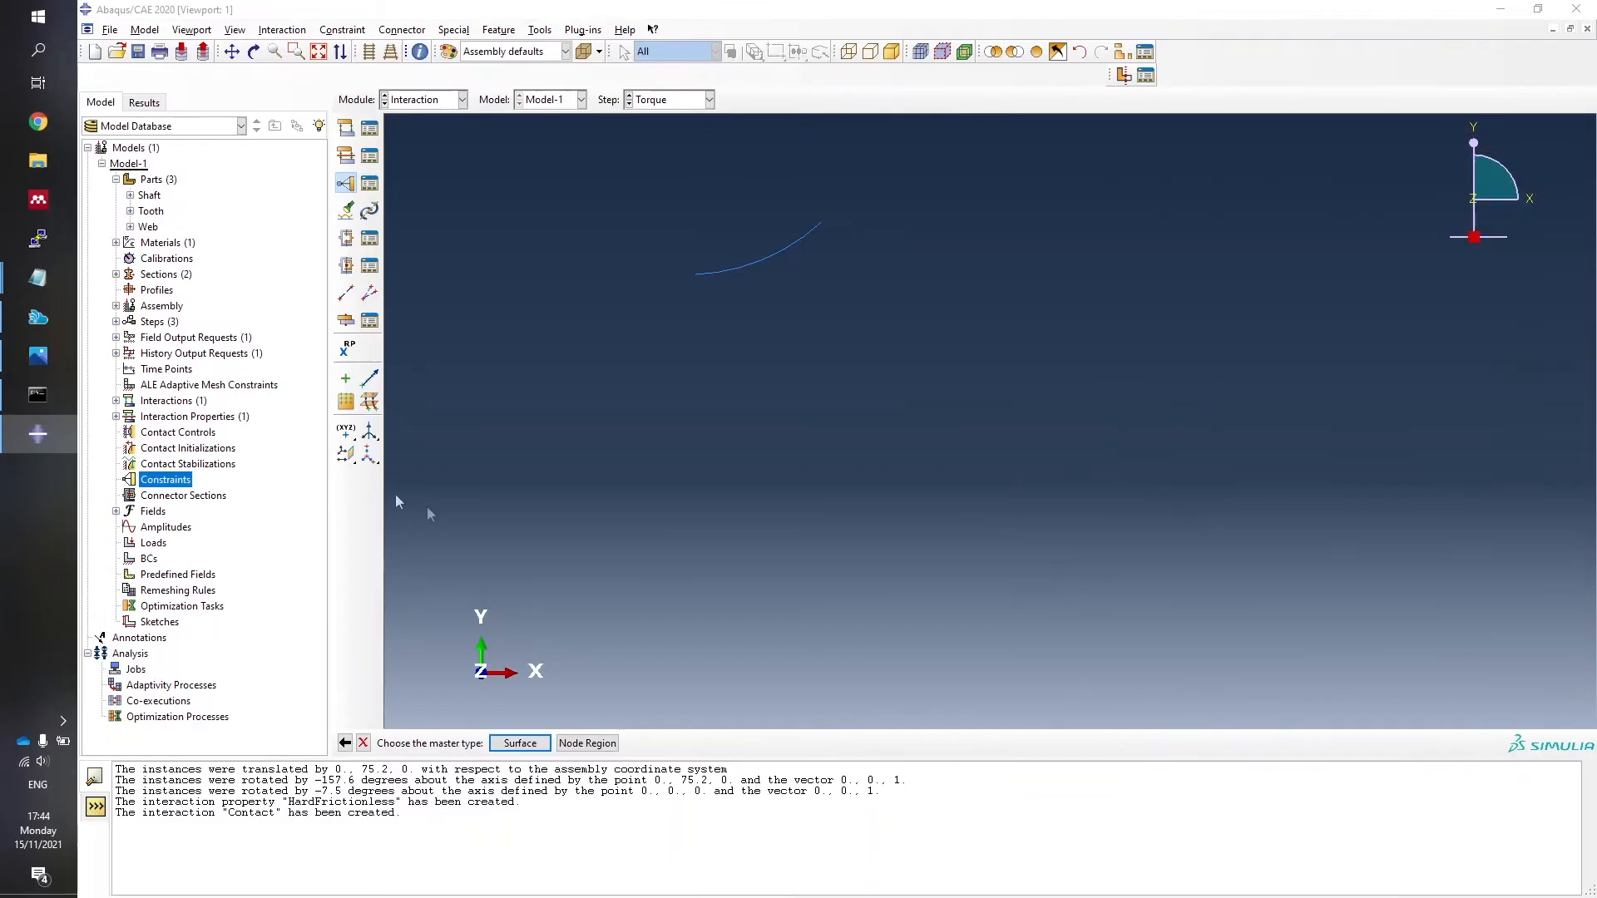
Pick the Shaft-1 arc's magenta side as the tie's master surface and choose Surface as the slave type.
{"action": "left_click", "coordinate": [522, 743]}
{"action": "left_click_drag", "start_coordinate": [701, 207], "coordinate": [817, 331]}
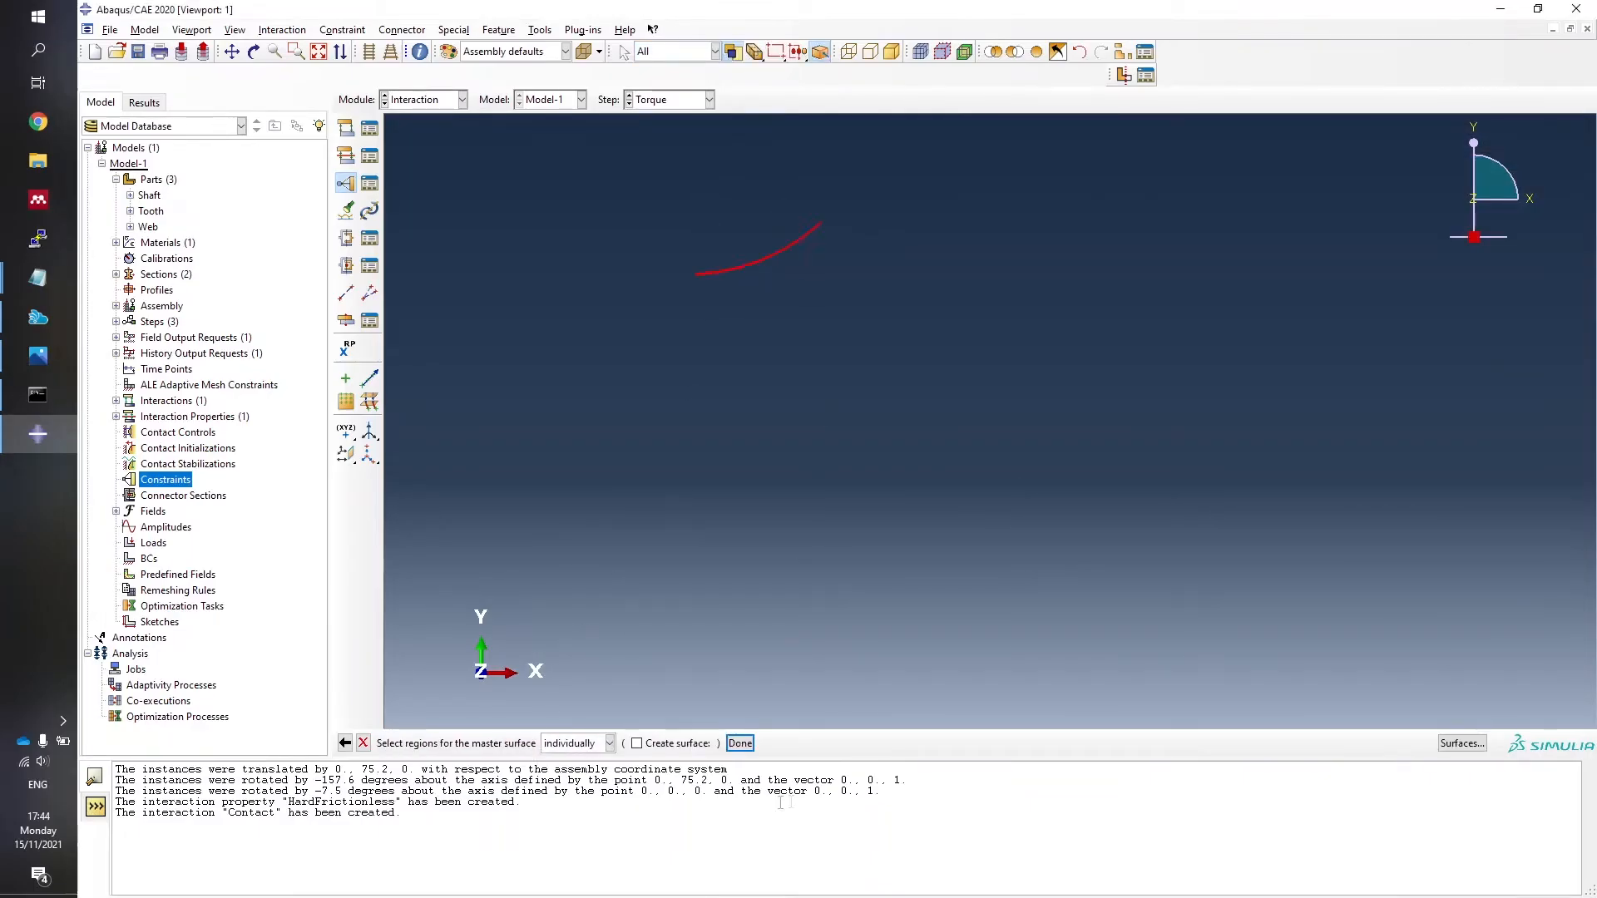
{"action": "left_click", "coordinate": [739, 742]}
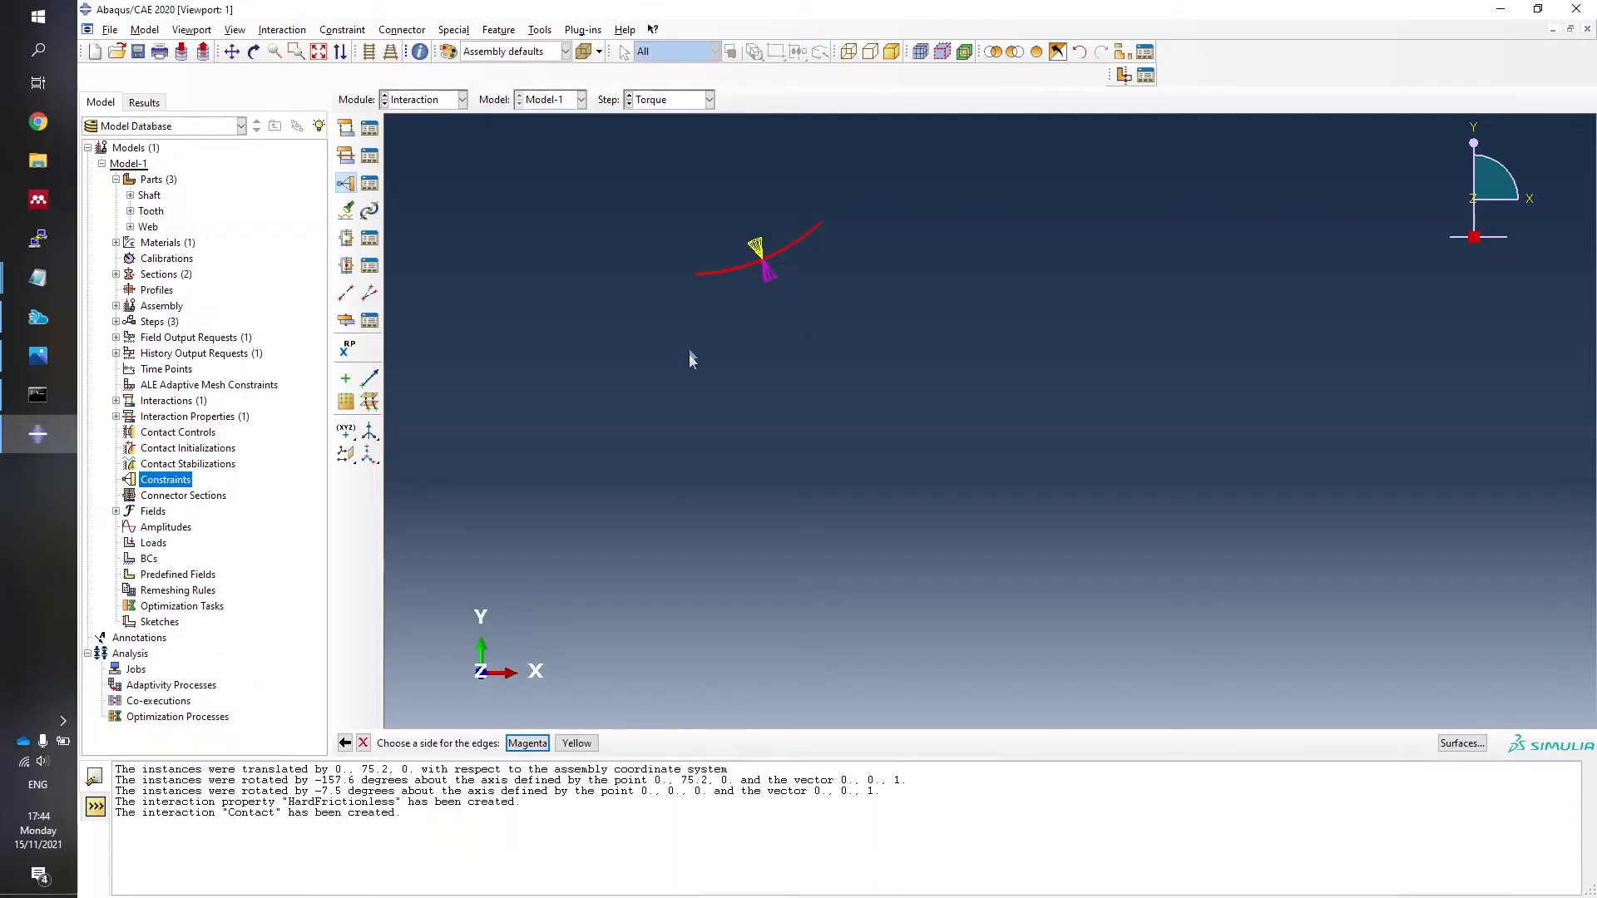
{"action": "left_click", "coordinate": [527, 745]}
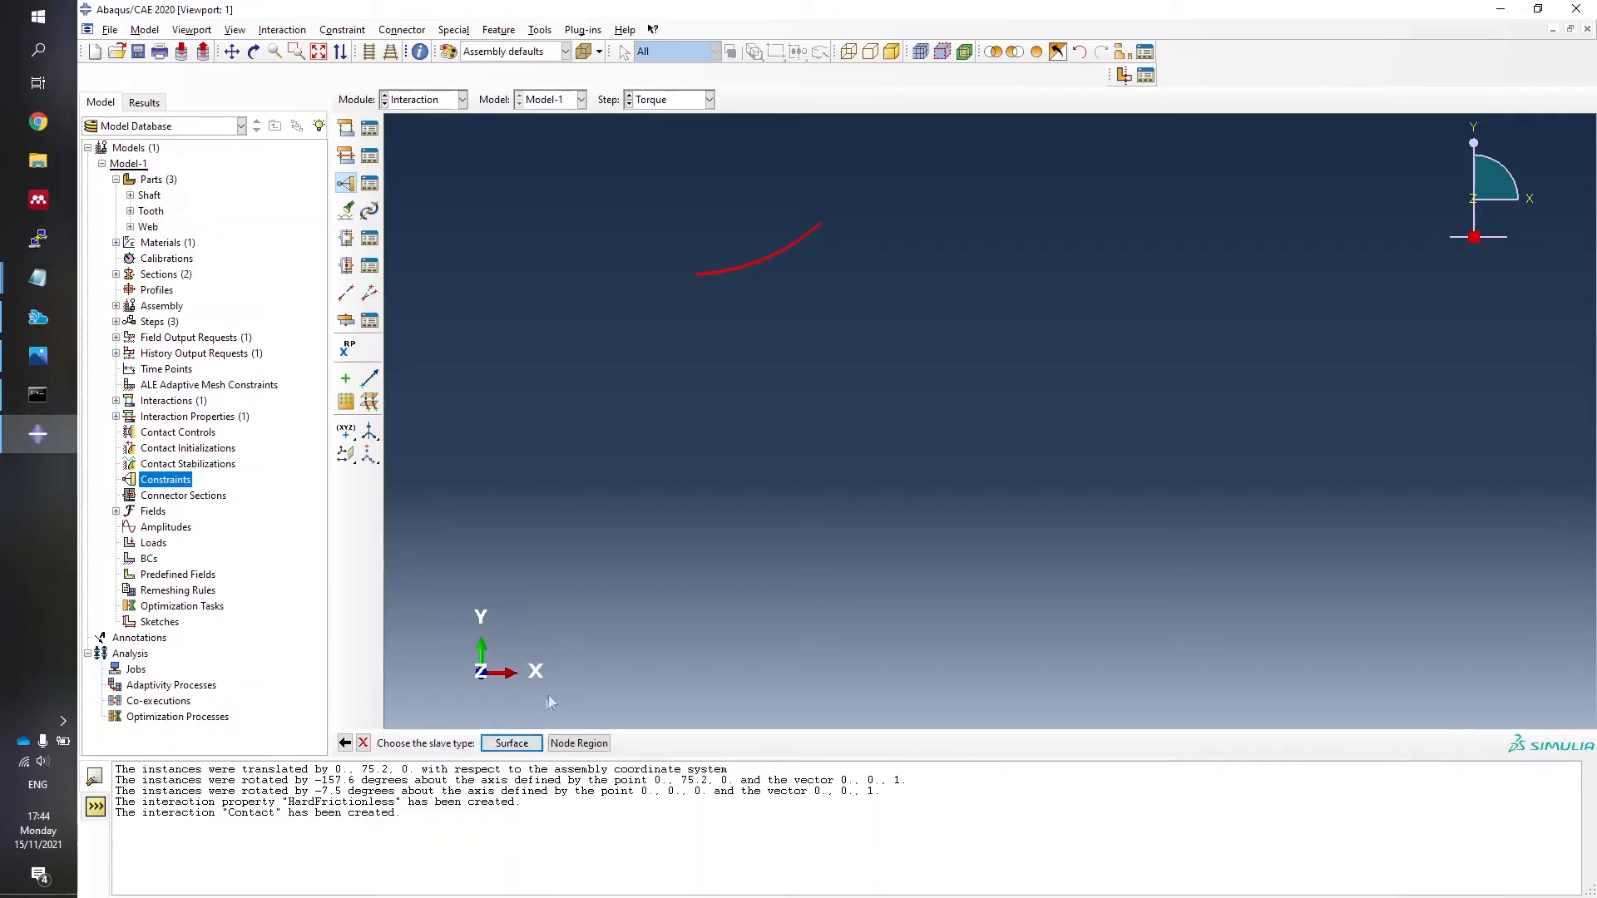
{"action": "left_click", "coordinate": [511, 744]}
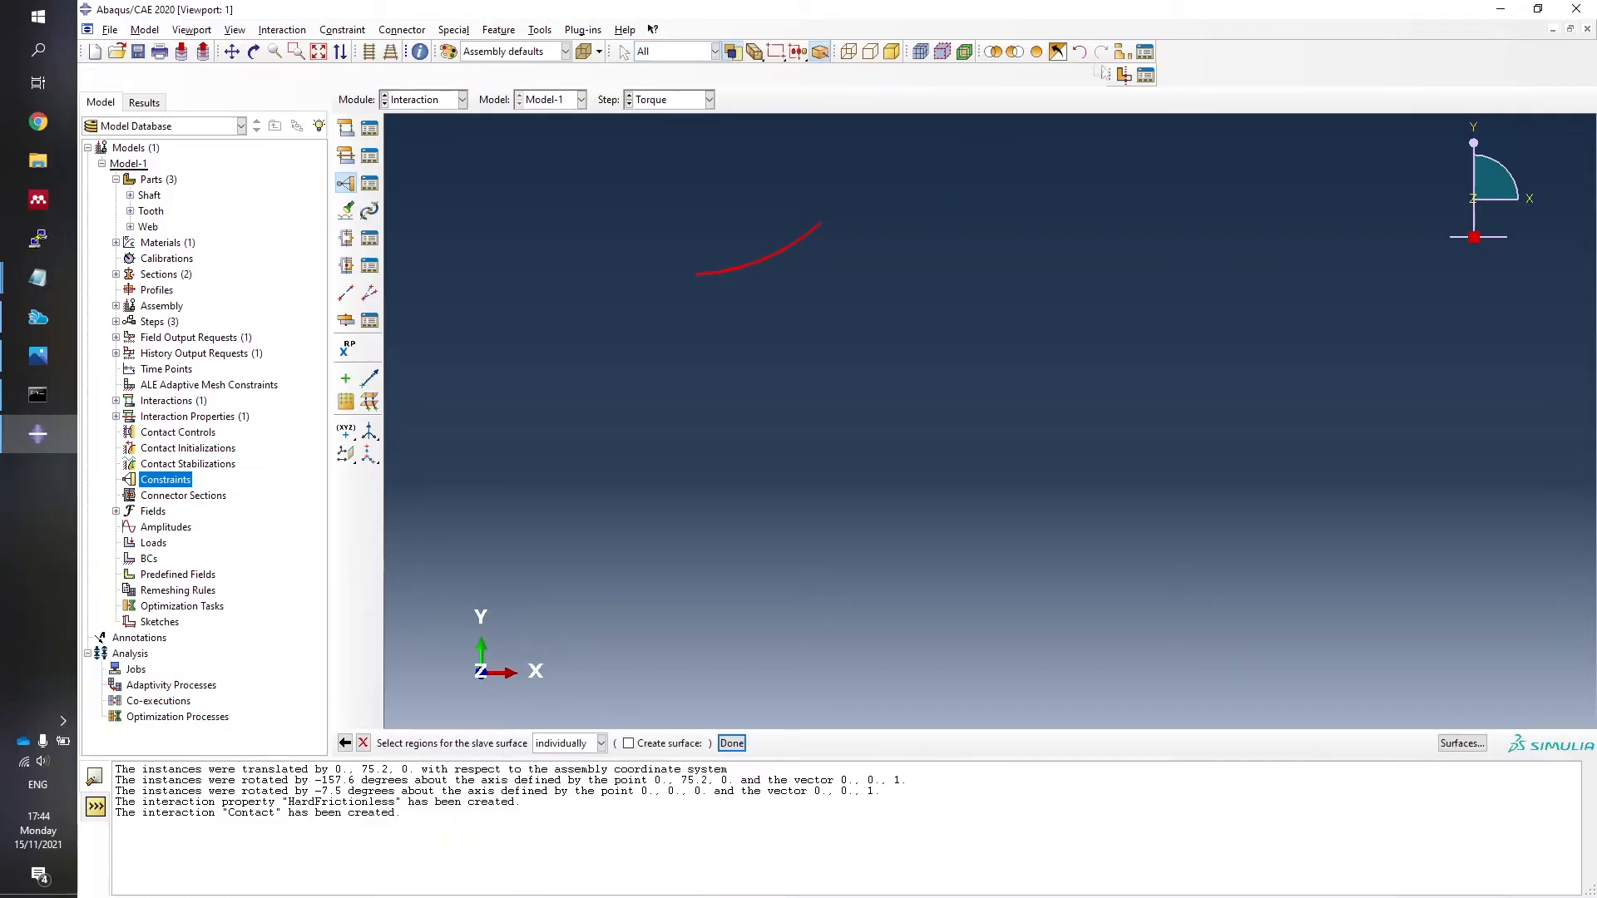
Display only the Web-1 instance, pick its upper arc as the slave surface, and accept the ShaftWeb1 tie with default settings.
{"action": "left_click", "coordinate": [1123, 53]}
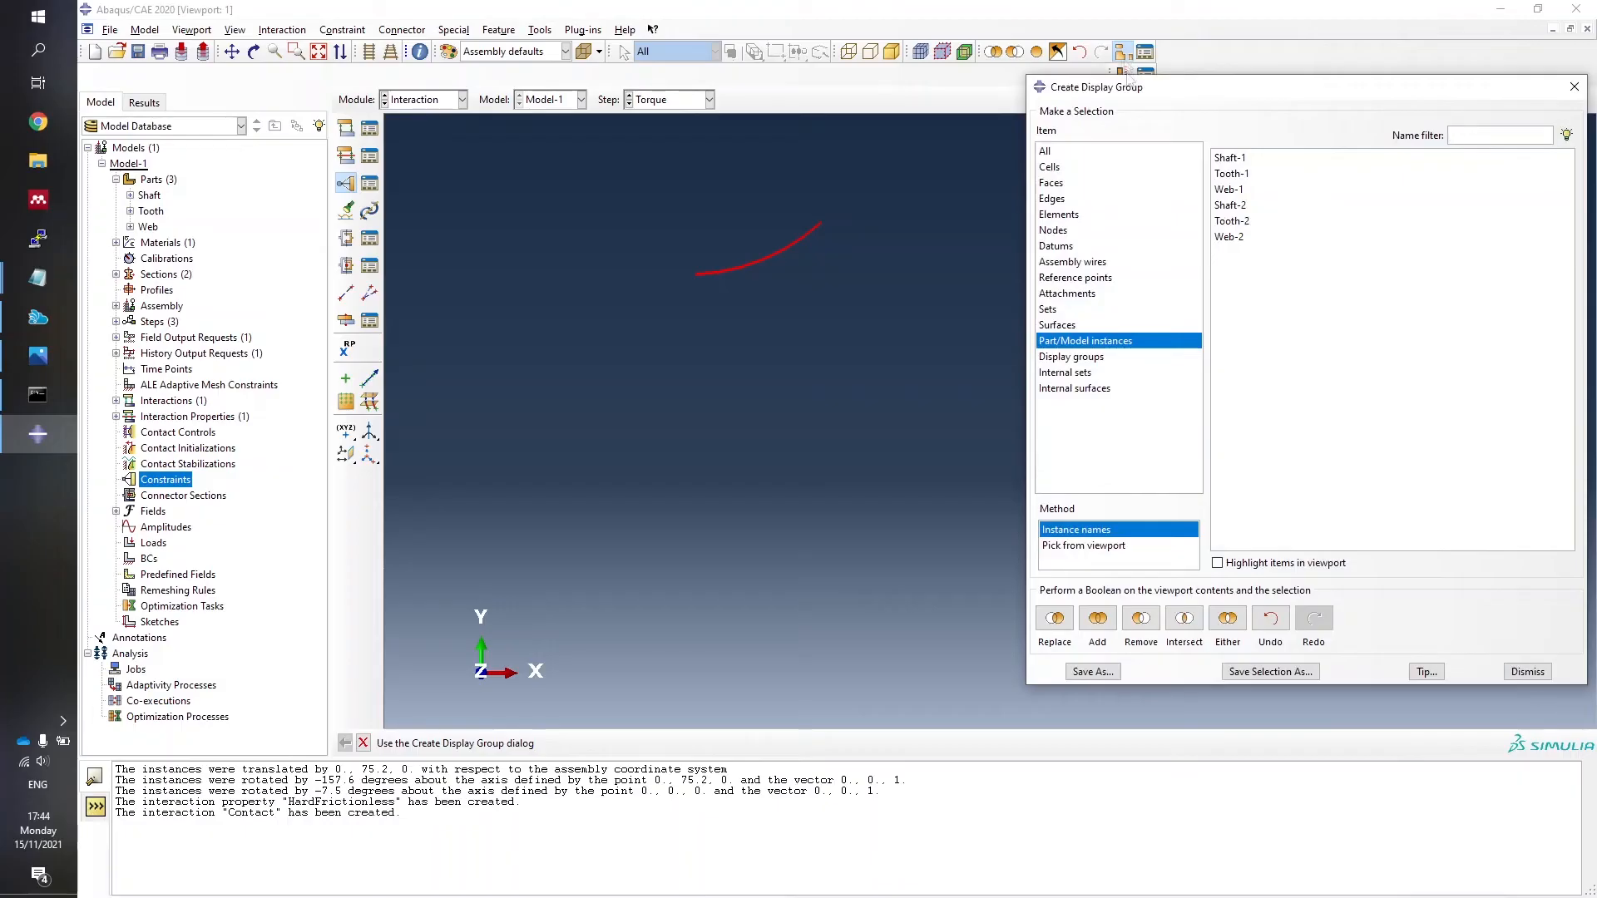
{"action": "left_click", "coordinate": [1228, 189]}
{"action": "left_click", "coordinate": [1055, 618]}
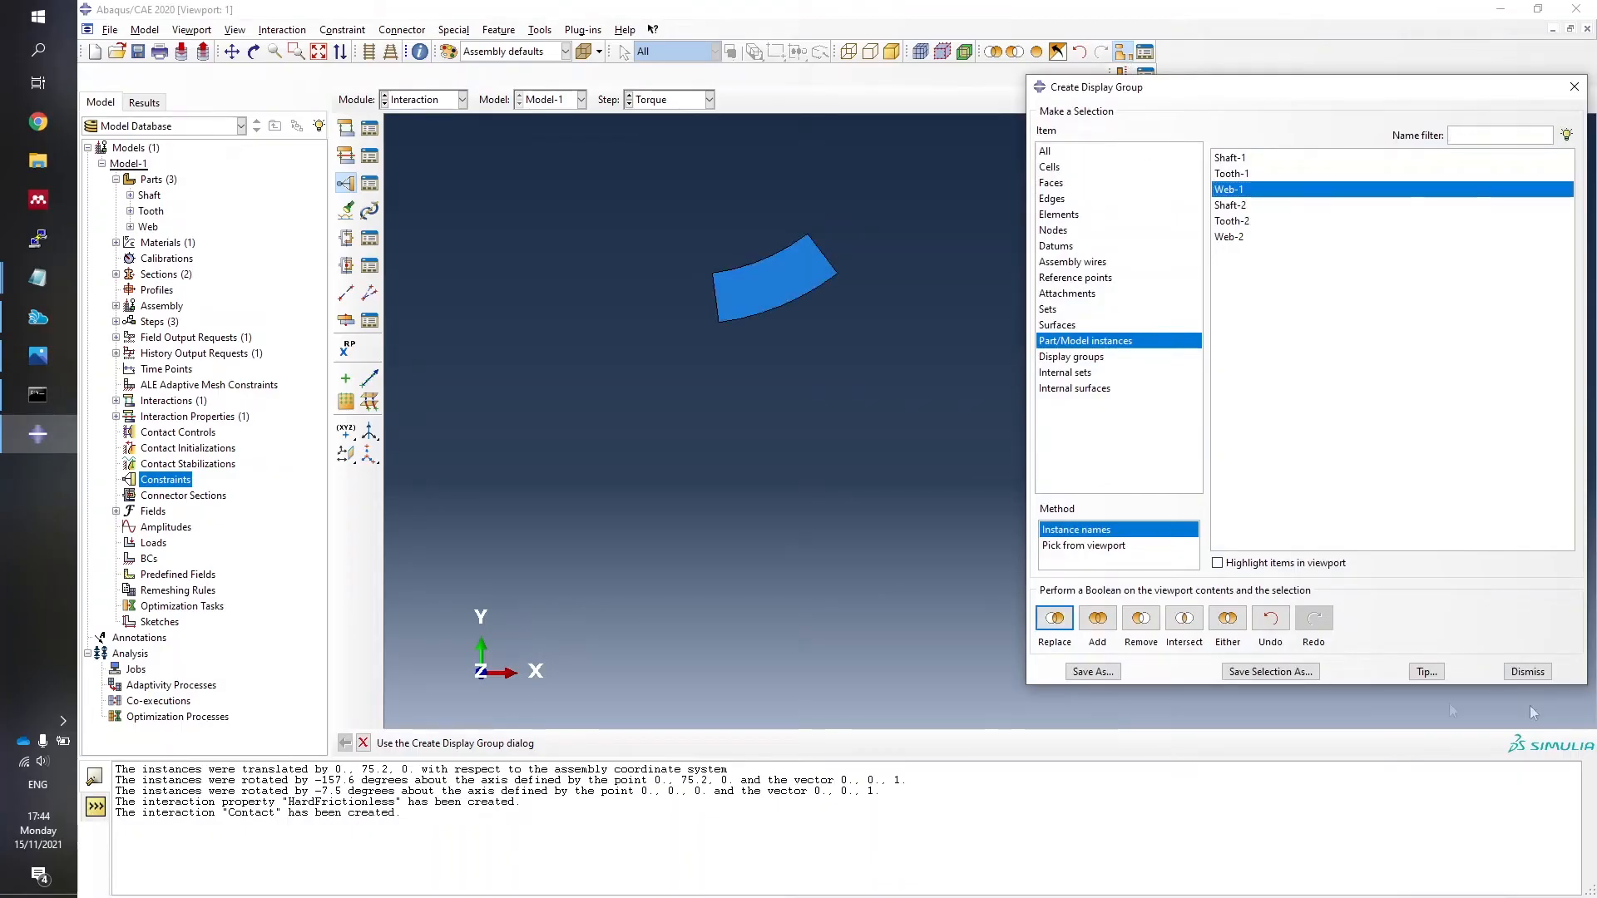
{"action": "left_click", "coordinate": [1528, 672]}
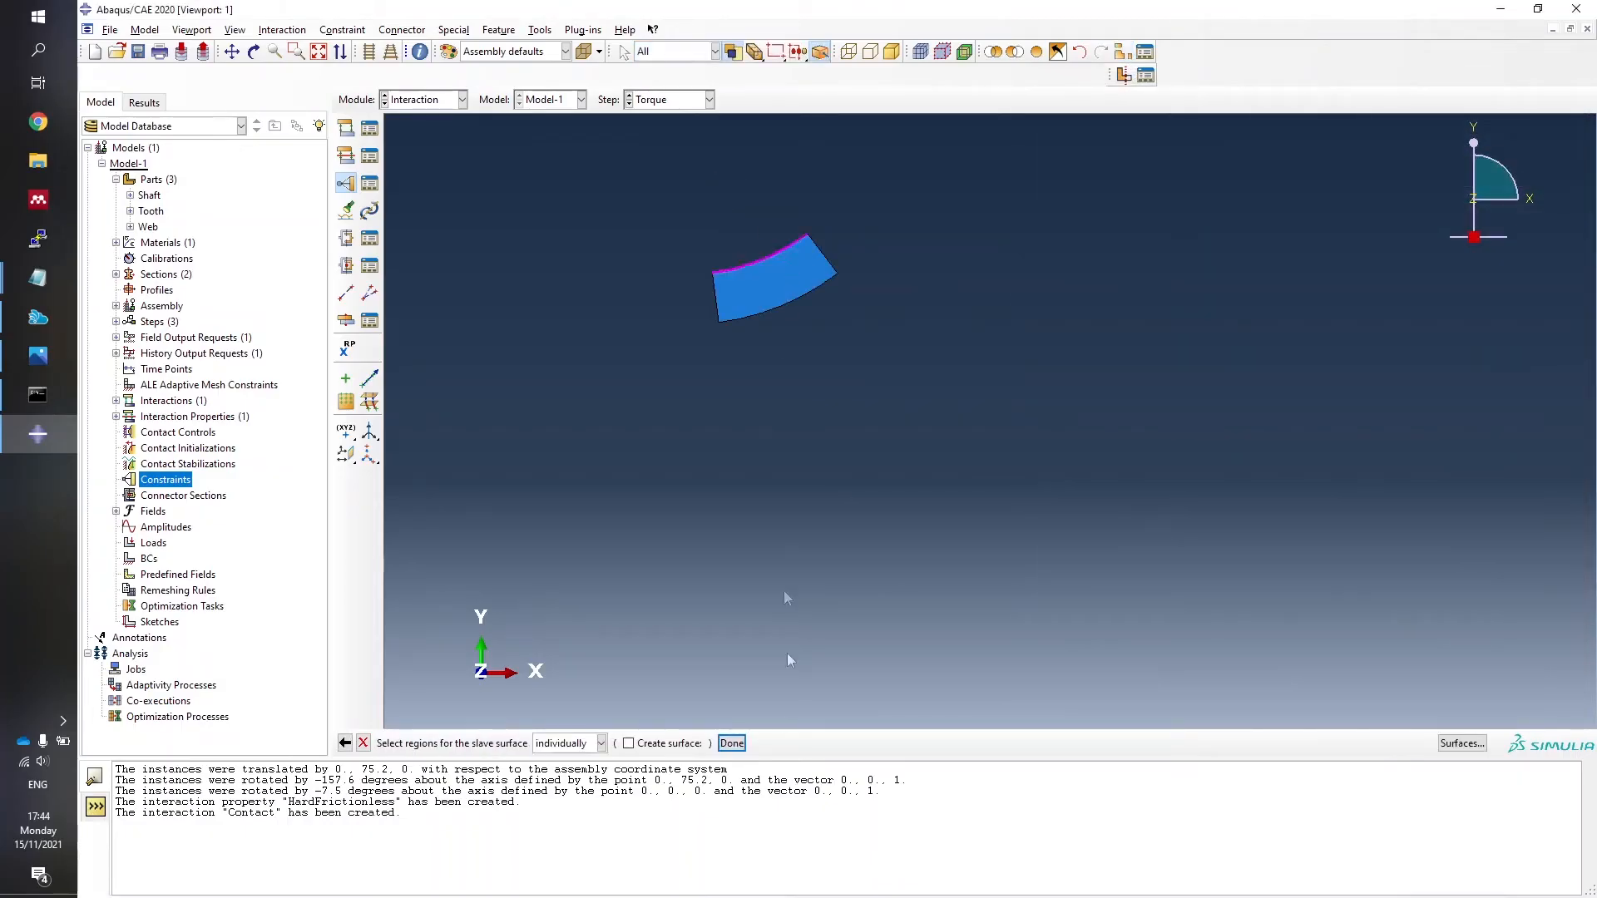
{"action": "left_click", "coordinate": [732, 744]}
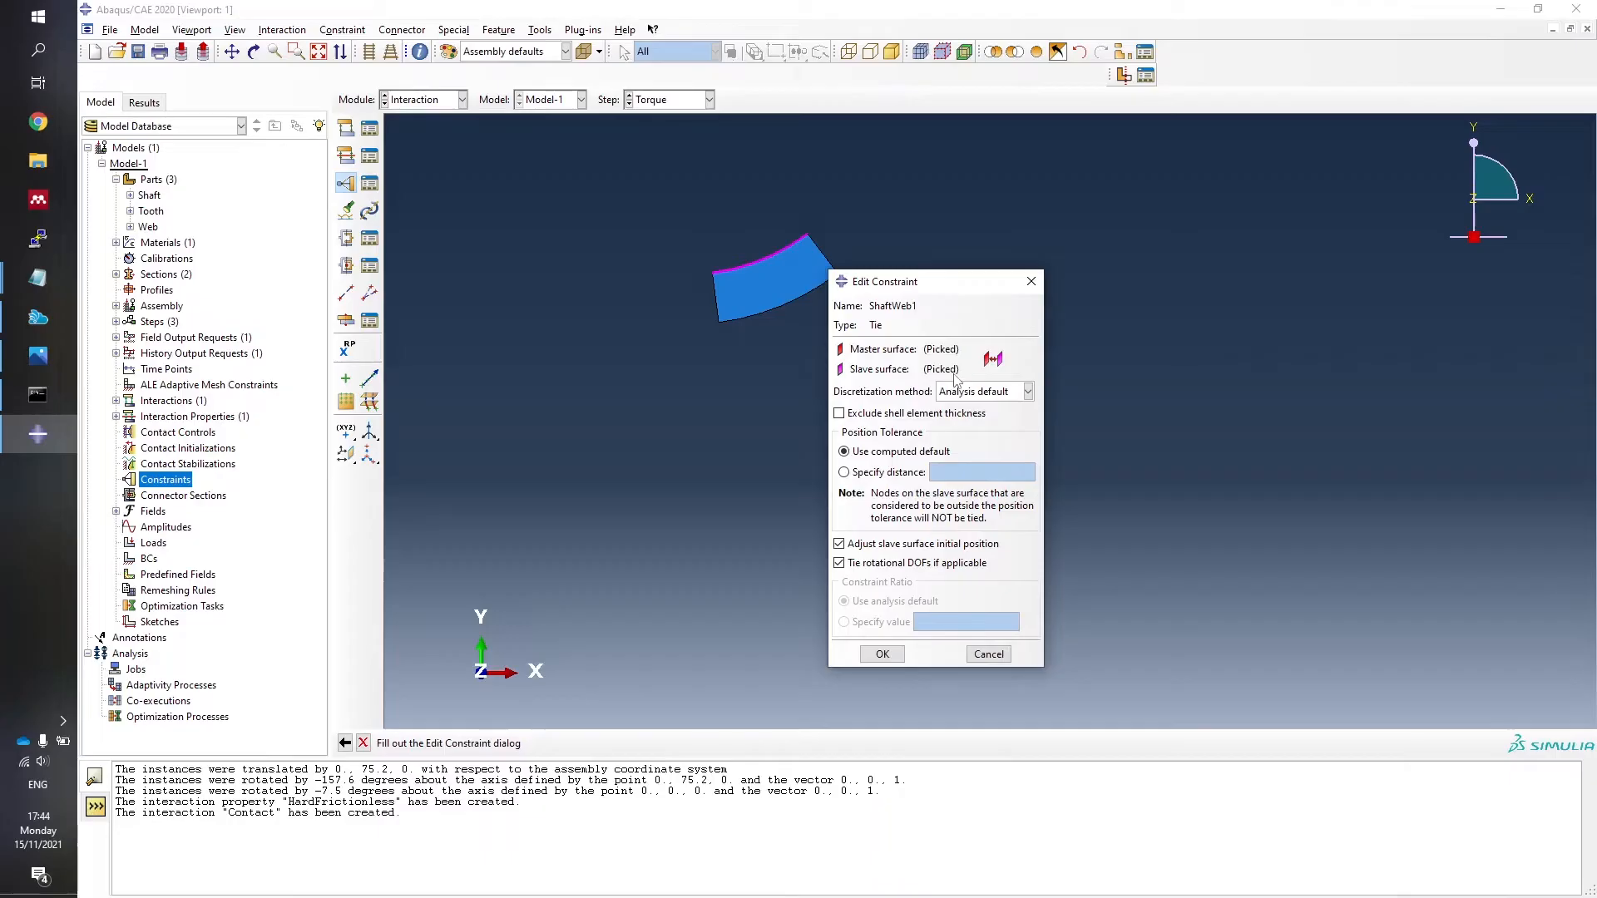
{"action": "left_click", "coordinate": [882, 655]}
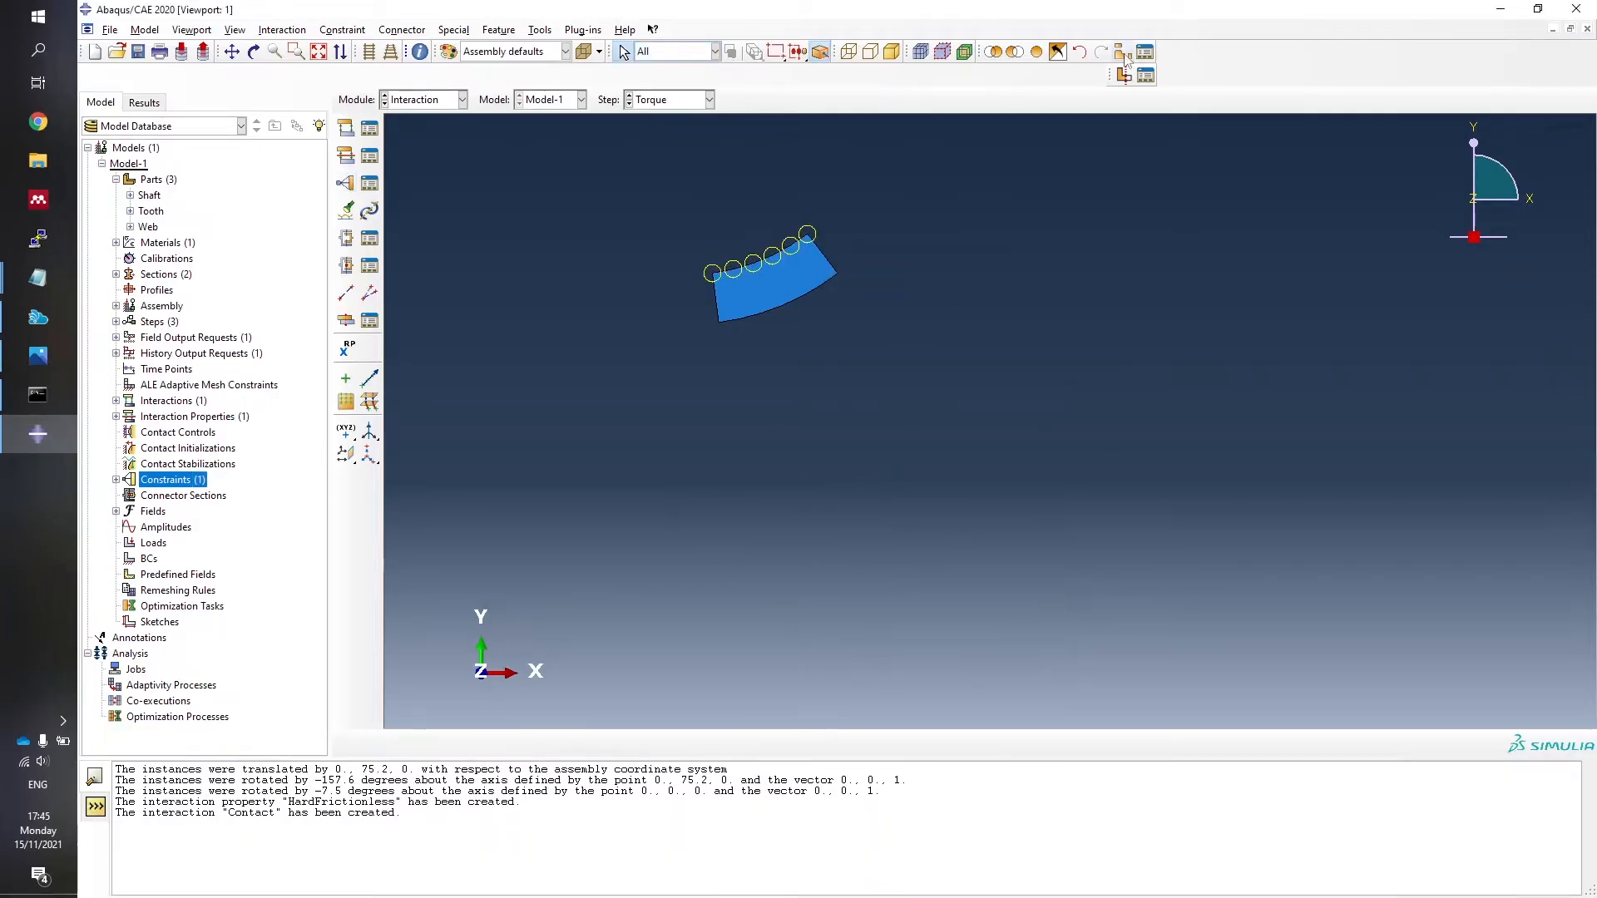
Start a Tie constraint named WebTooth1 and pick Web-1's lower arc as its master surface.
{"action": "right_click", "coordinate": [182, 484]}
{"action": "left_click", "coordinate": [235, 534]}
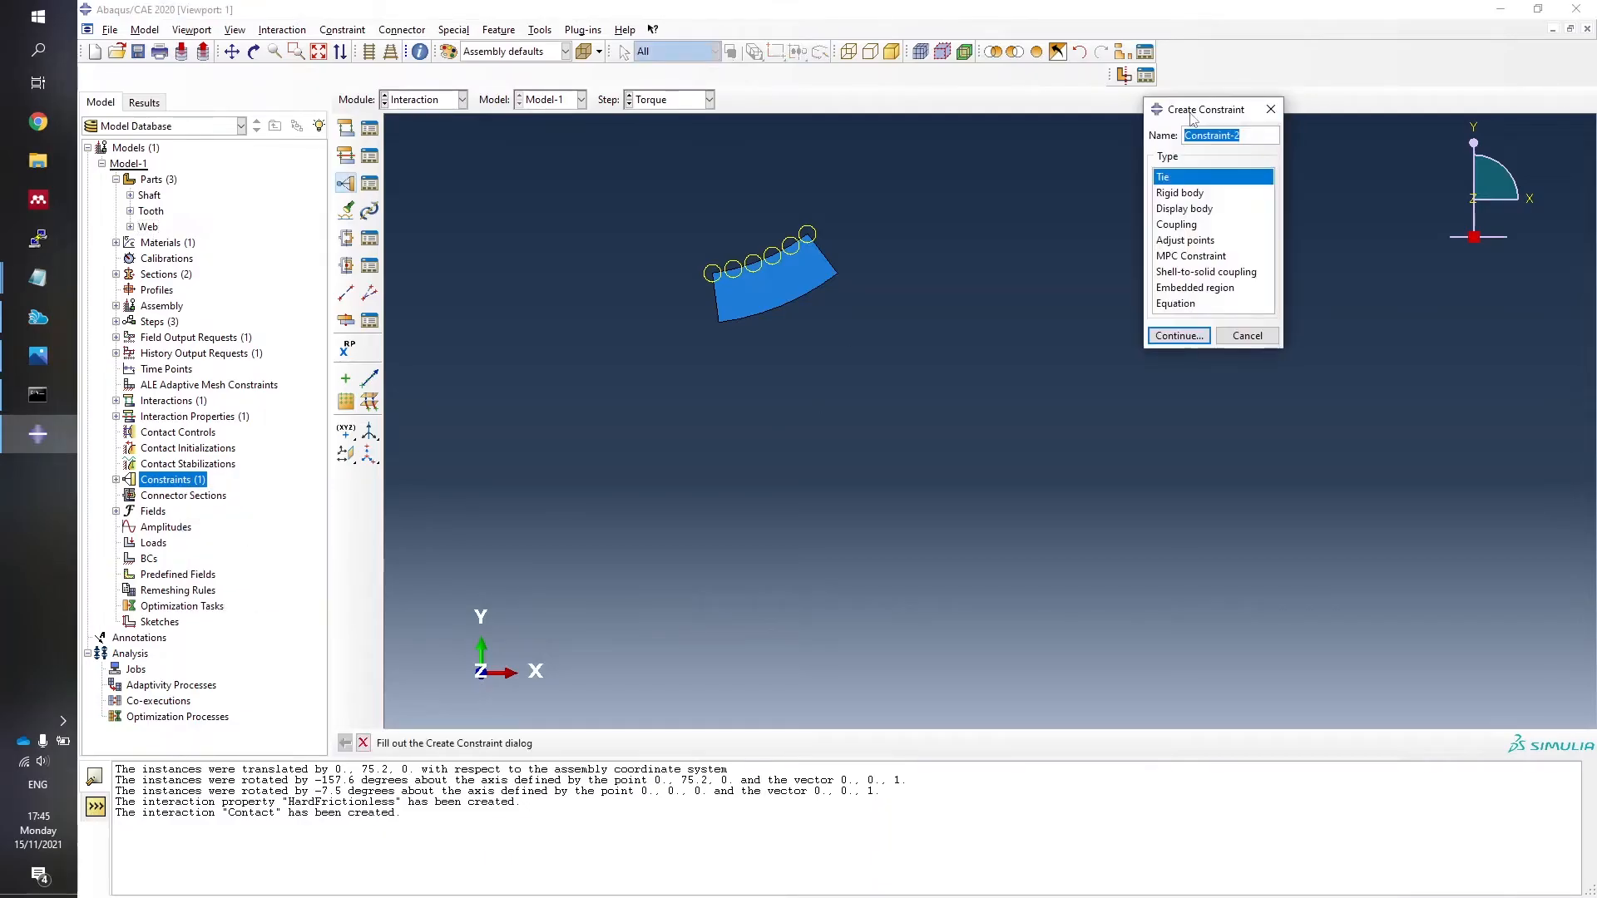
{"action": "type", "text": "WebTooth1"}
{"action": "left_click", "coordinate": [1179, 336]}
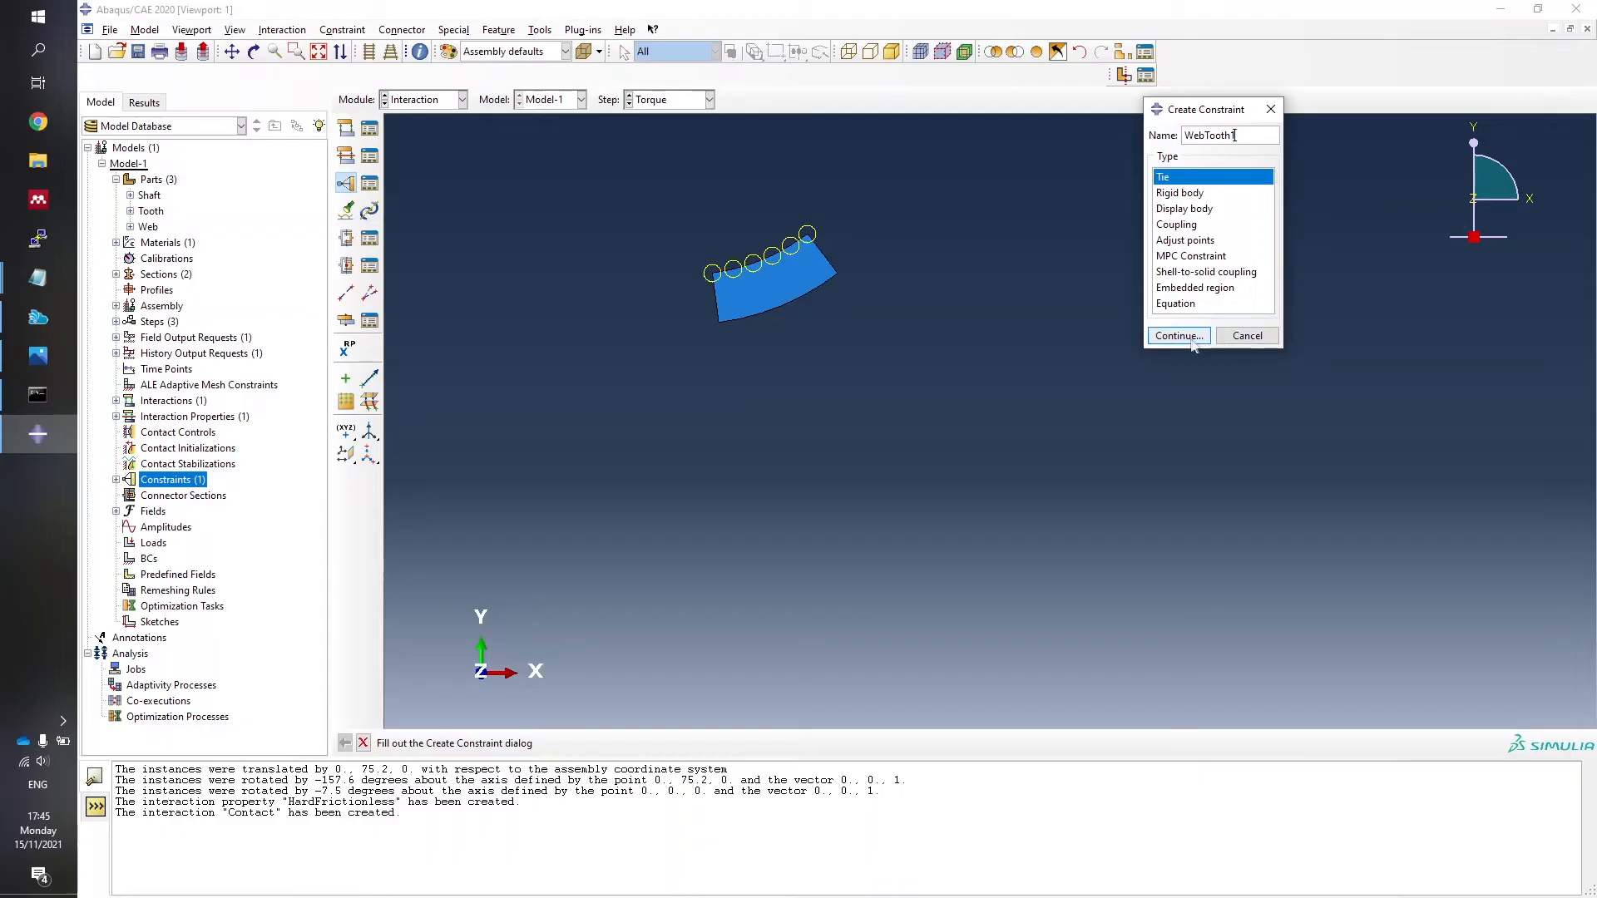
{"action": "left_click", "coordinate": [520, 743]}
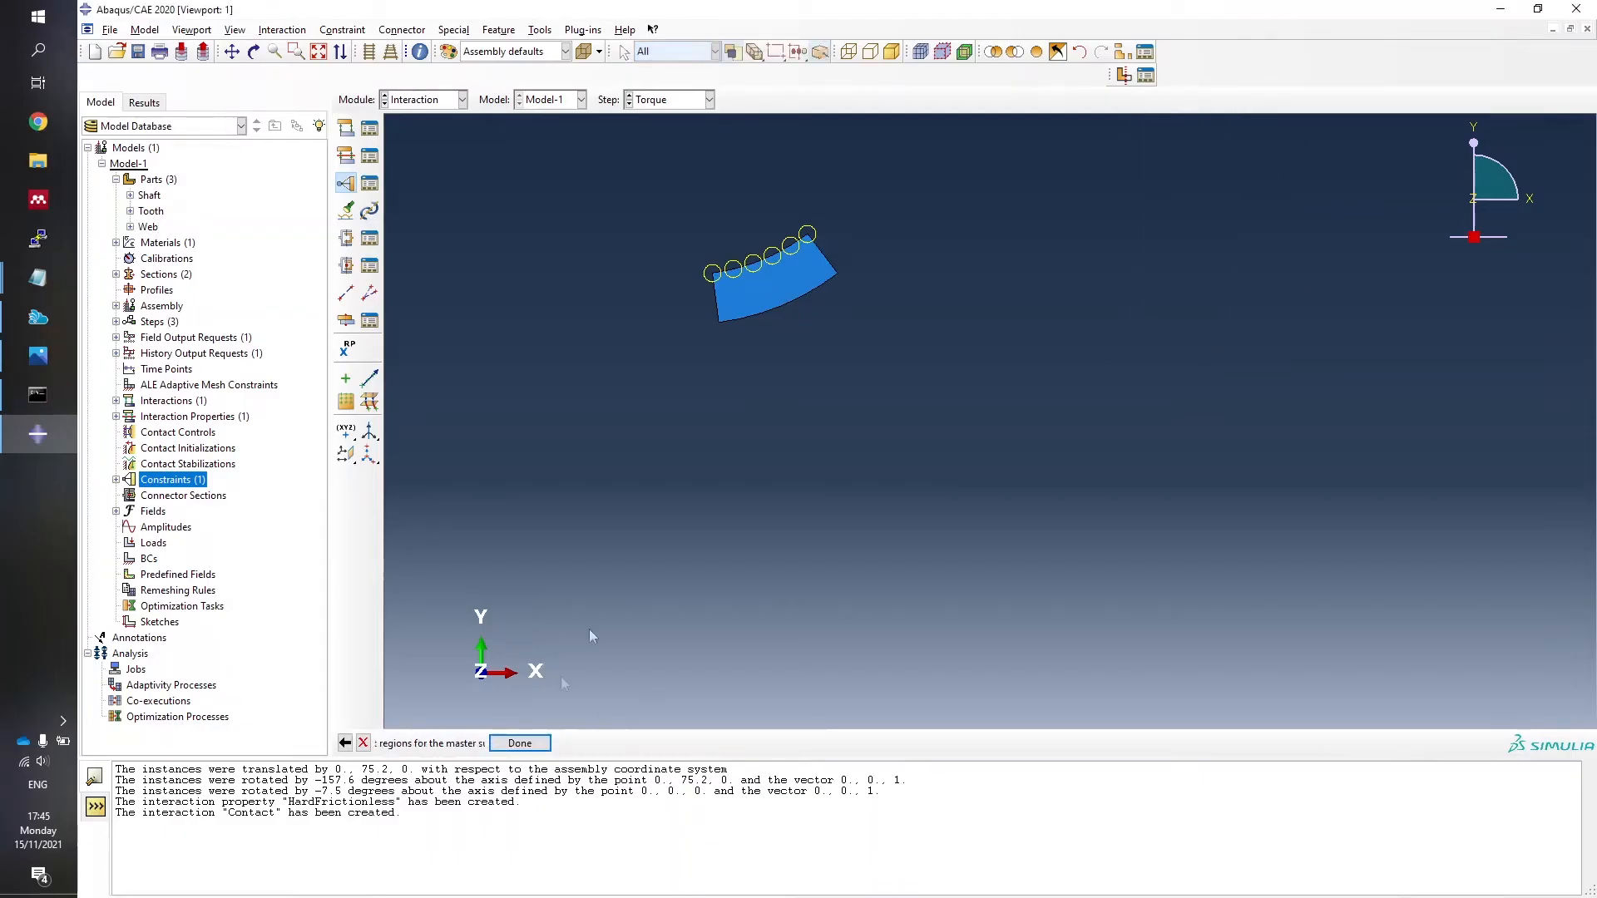
{"action": "left_click", "coordinate": [780, 305]}
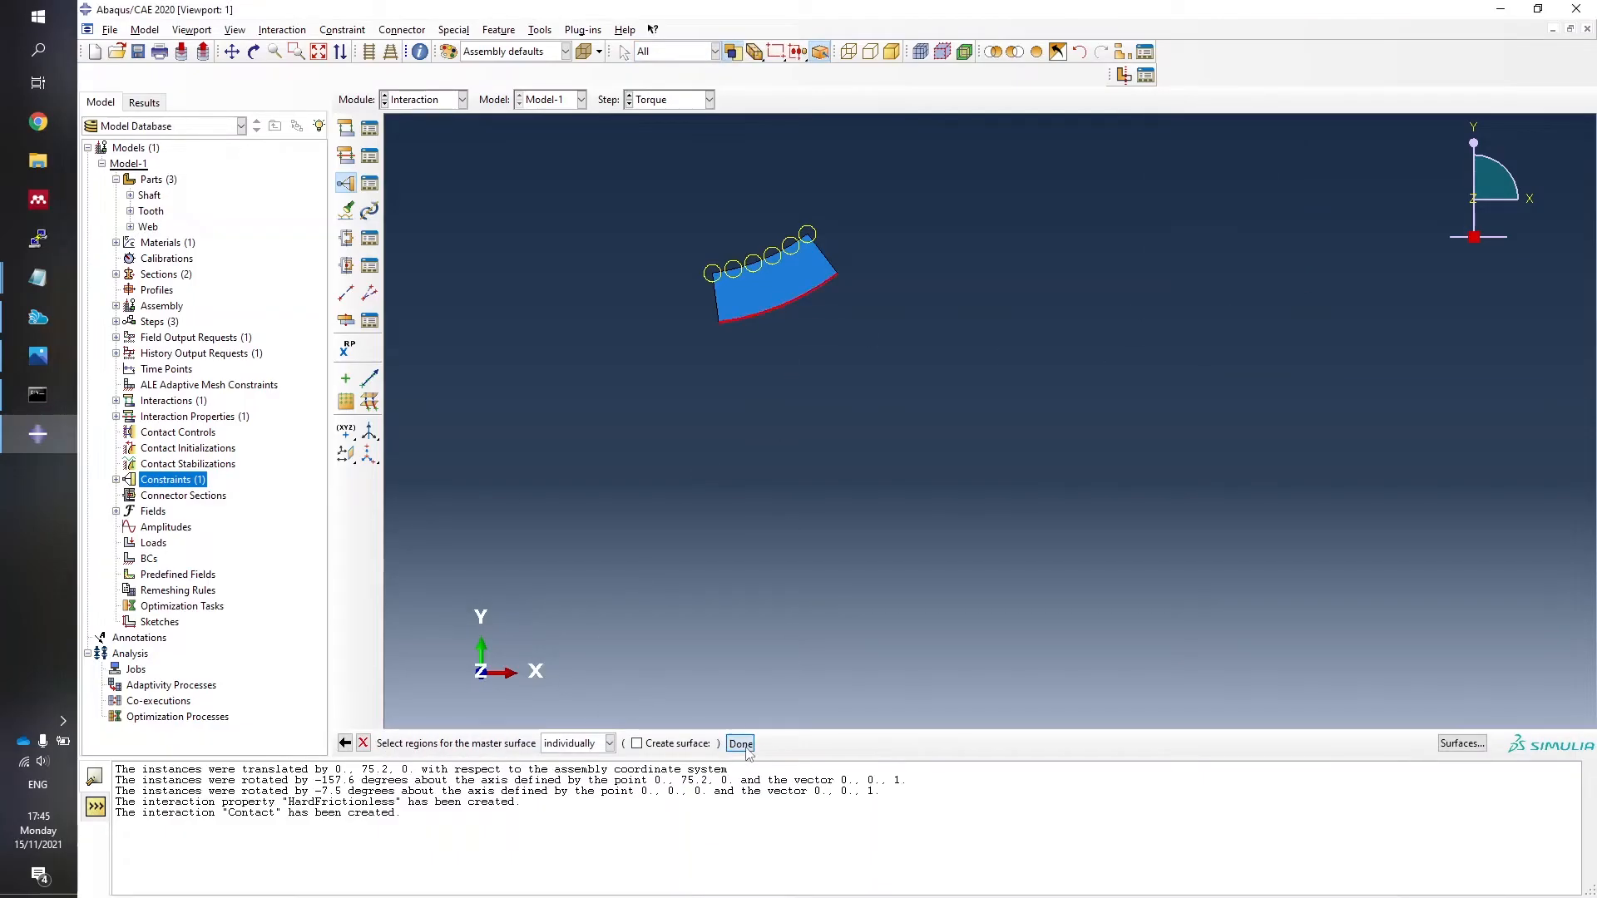
{"action": "left_click", "coordinate": [739, 742]}
Display only the Tooth-1 instance, pick its upper arc as the slave surface, and accept the WebTooth1 tie with default settings.
{"action": "left_click", "coordinate": [1122, 51]}
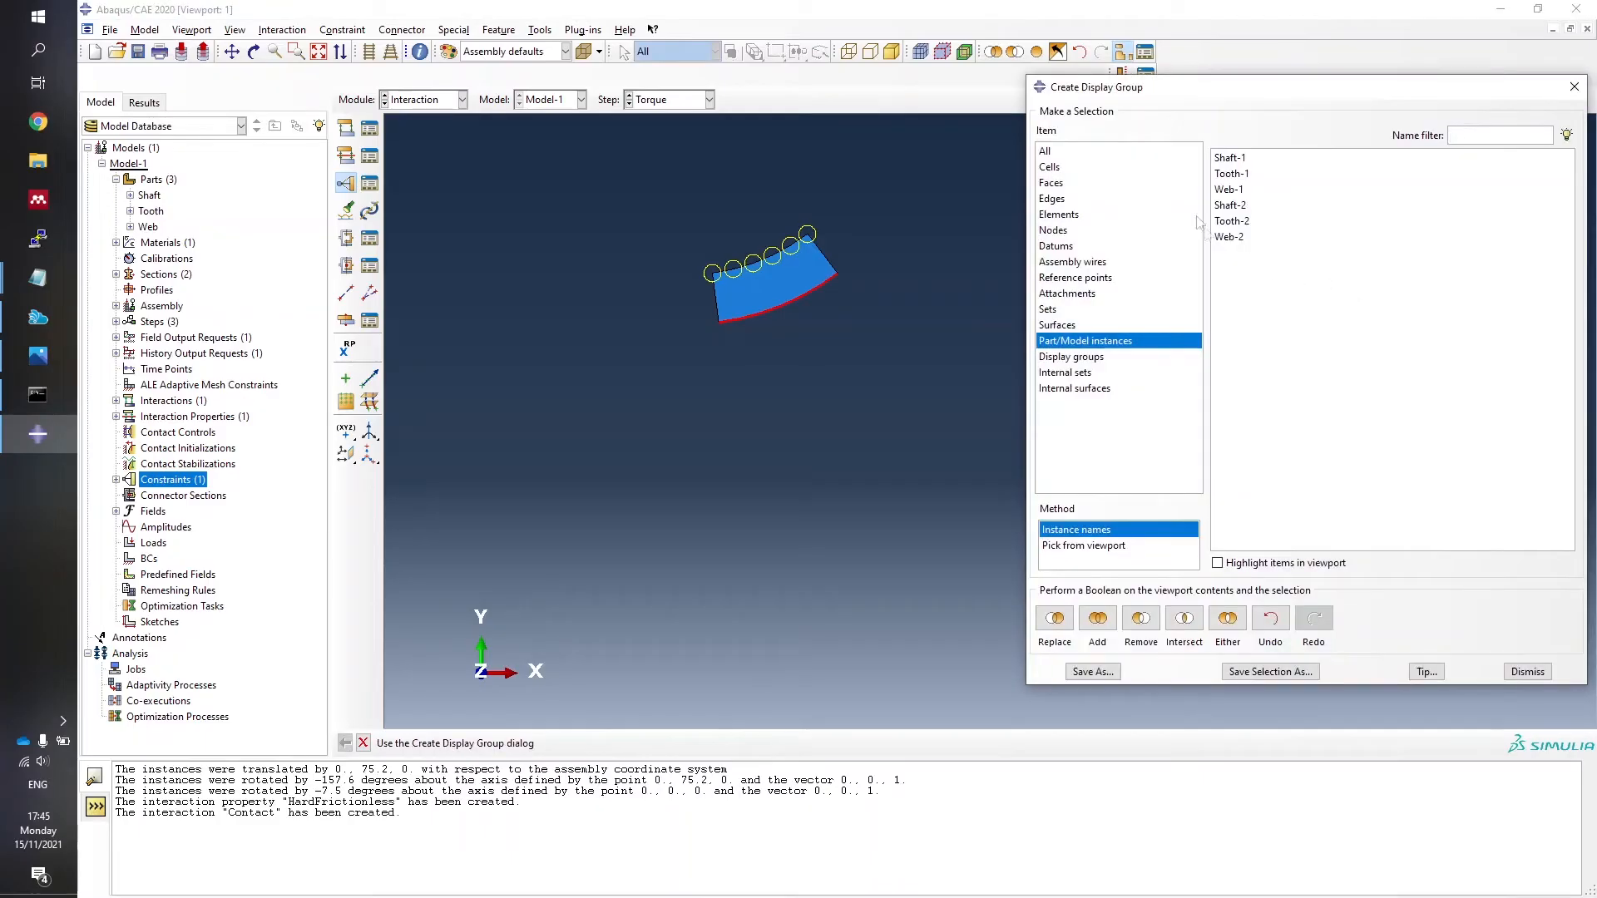
{"action": "left_click", "coordinate": [1233, 174]}
{"action": "left_click", "coordinate": [1055, 618]}
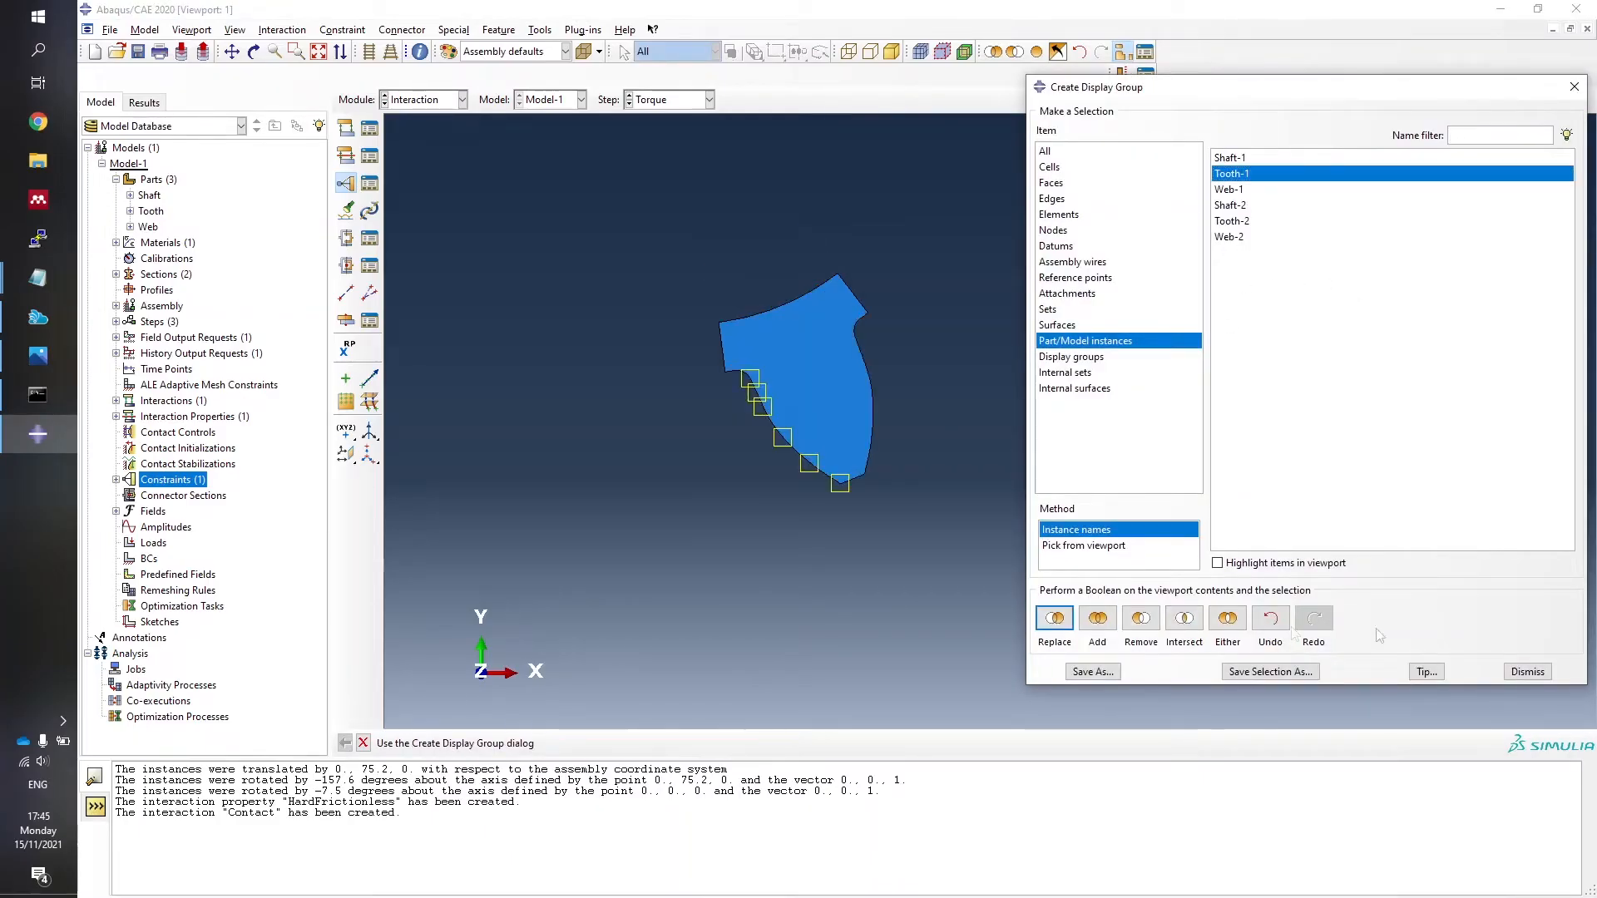
{"action": "left_click", "coordinate": [1527, 671]}
{"action": "left_click", "coordinate": [511, 743]}
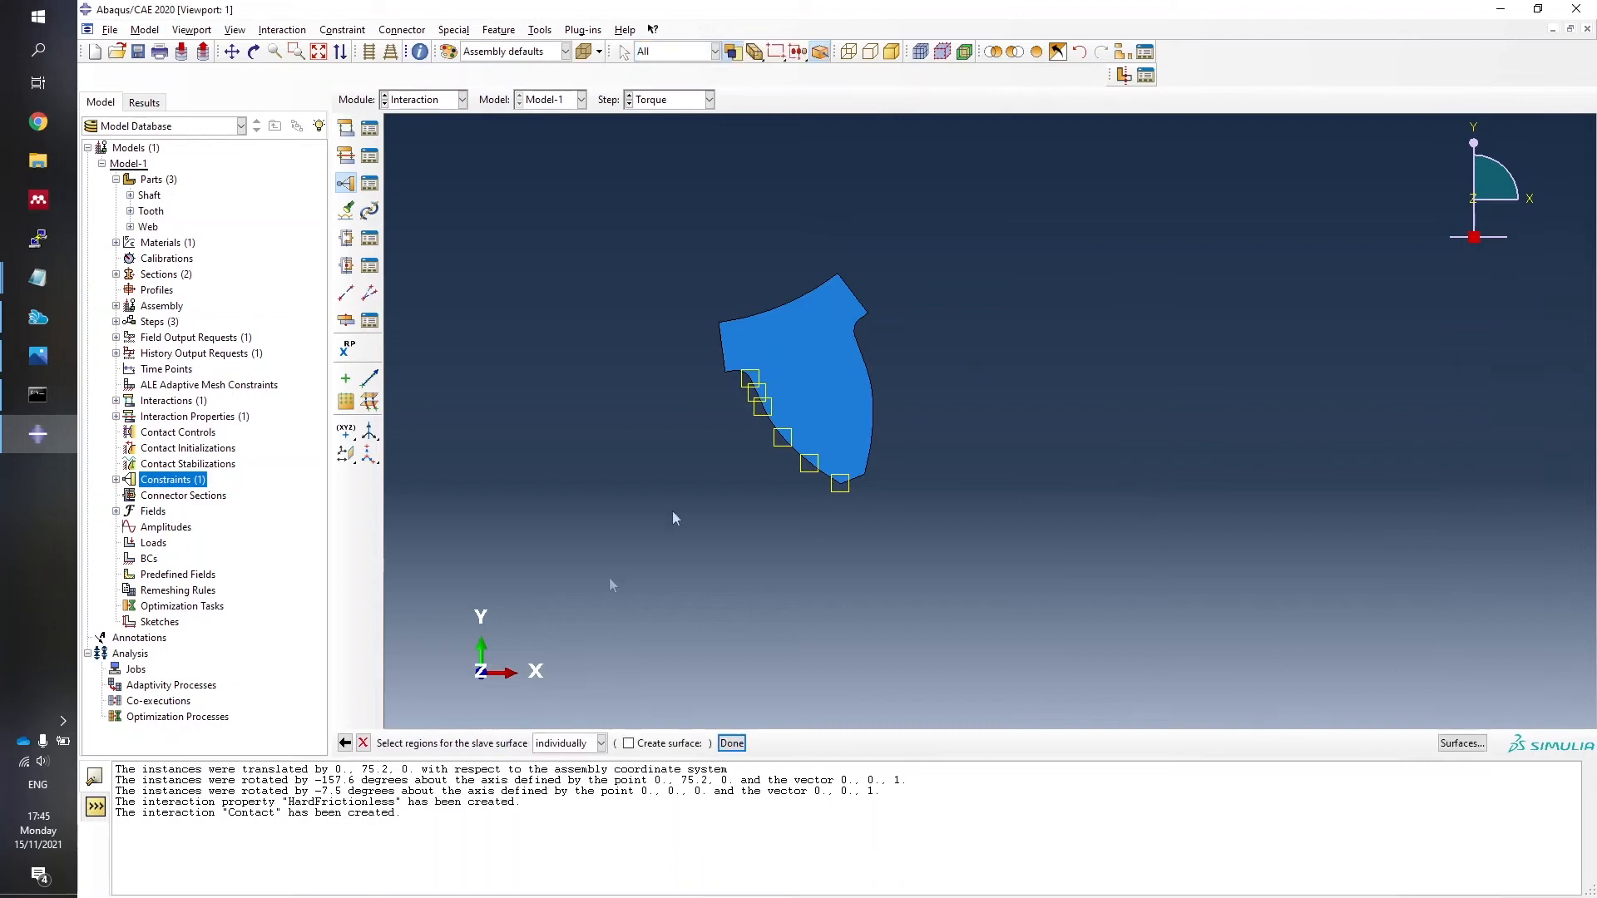
{"action": "left_click", "coordinate": [778, 303]}
{"action": "left_click", "coordinate": [731, 742]}
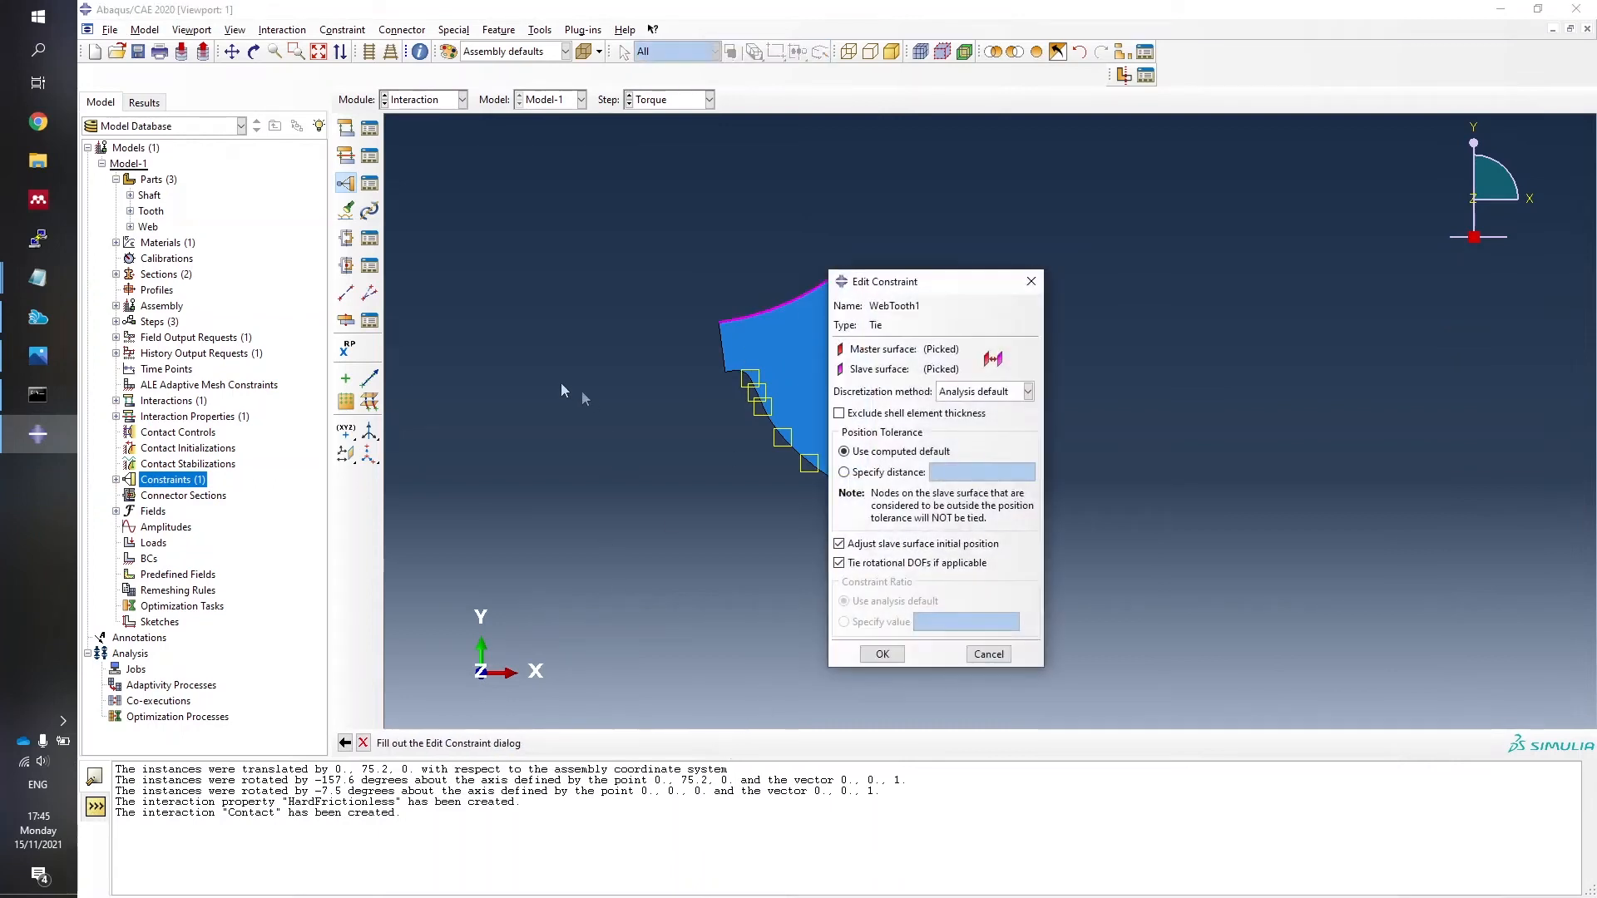
{"action": "left_click", "coordinate": [882, 655]}
Start a Tie constraint named ShaftWeb2 with Surface as the master type.
{"action": "right_click", "coordinate": [192, 481]}
{"action": "left_click", "coordinate": [229, 524]}
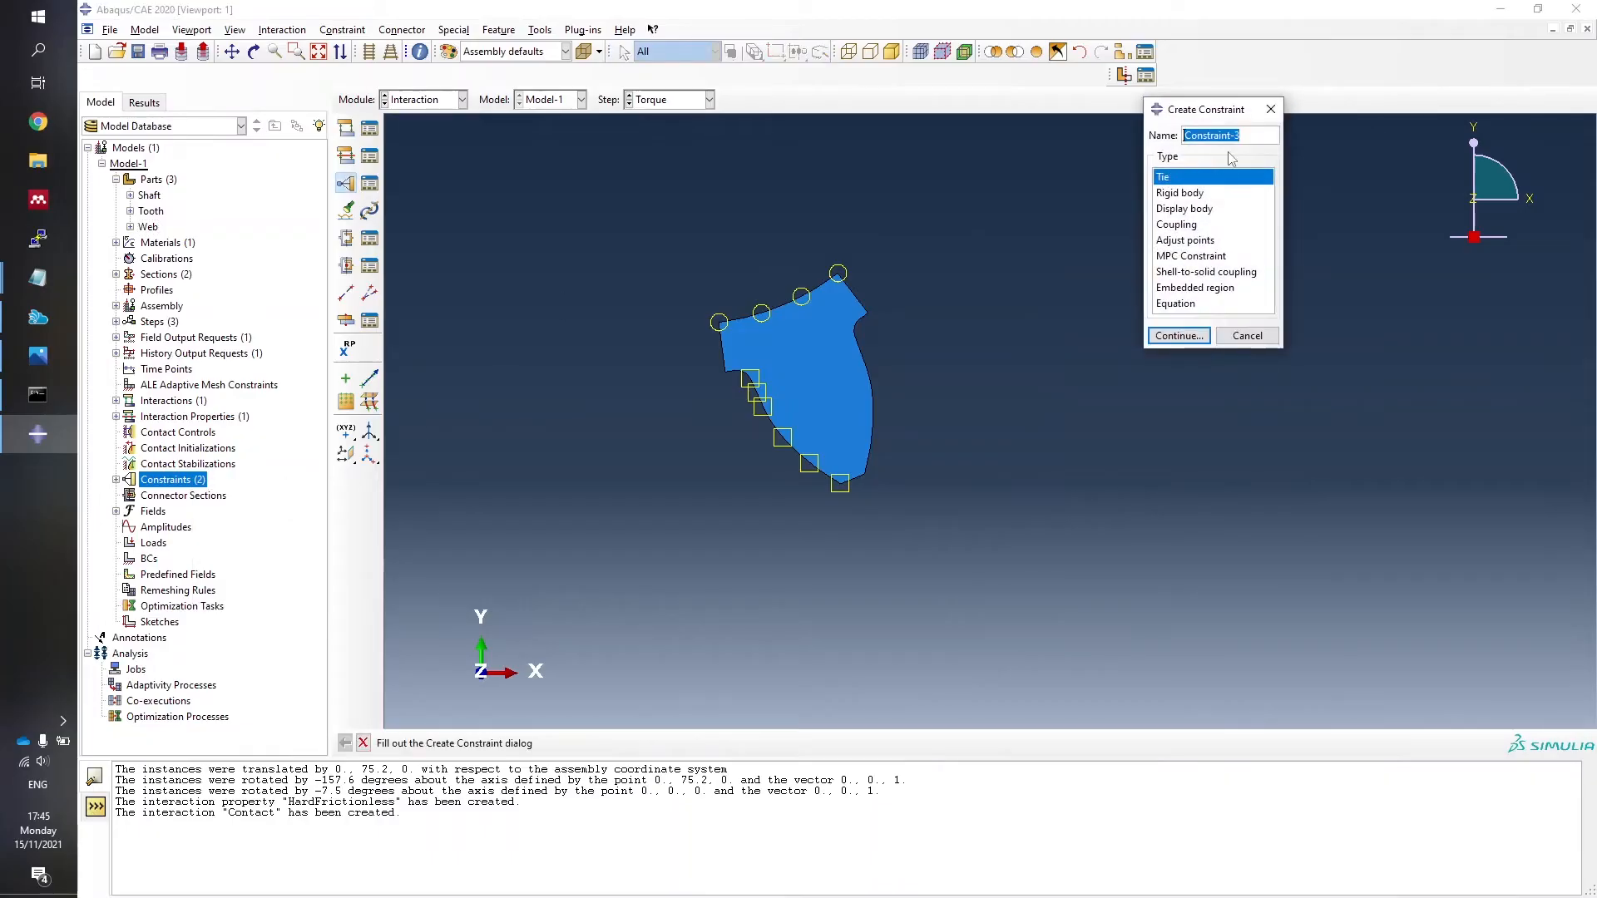
{"action": "type", "text": "ShaftWeb2"}
{"action": "left_click", "coordinate": [1174, 331]}
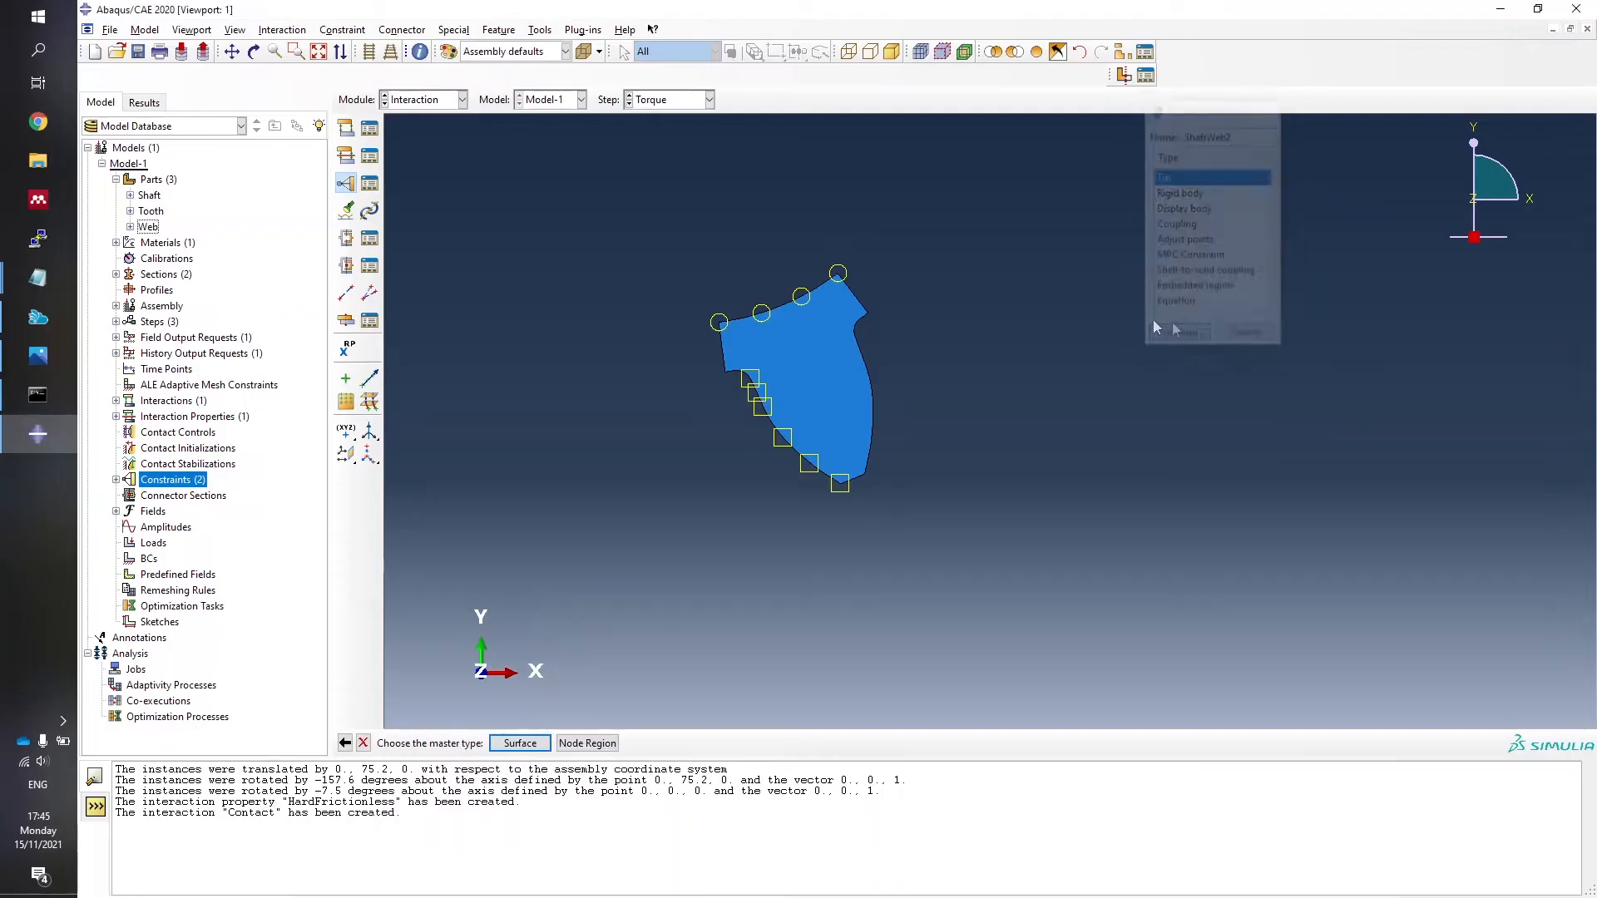
{"action": "left_click", "coordinate": [517, 743]}
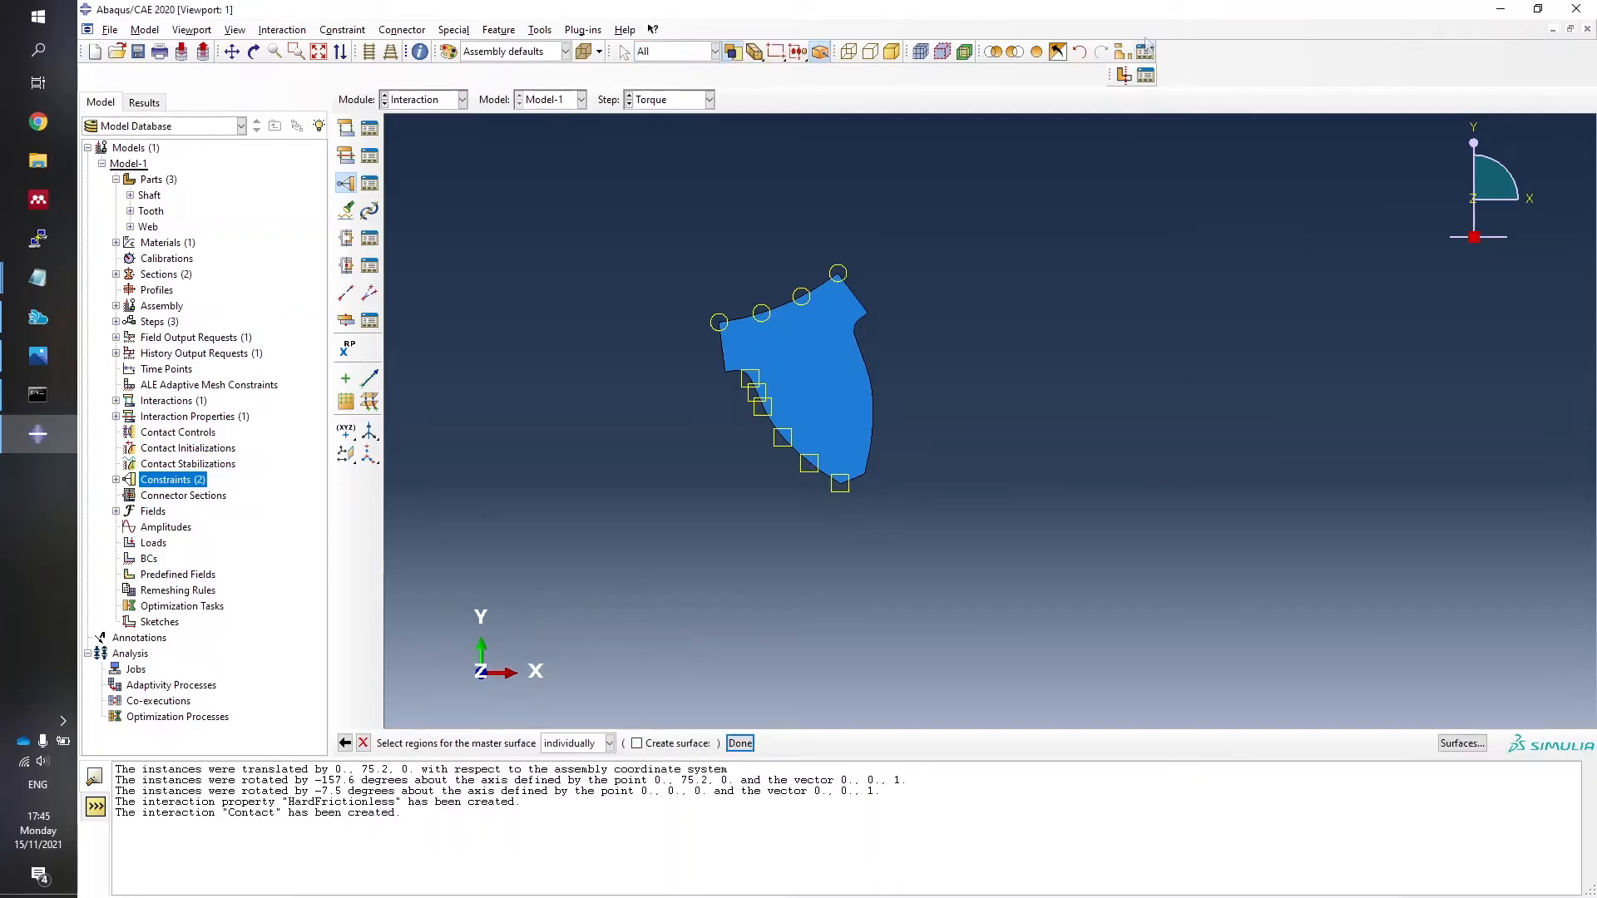
Display only the Shaft-2 instance and pick the magenta side of its arc as the tie's master surface.
{"action": "left_click", "coordinate": [1121, 53]}
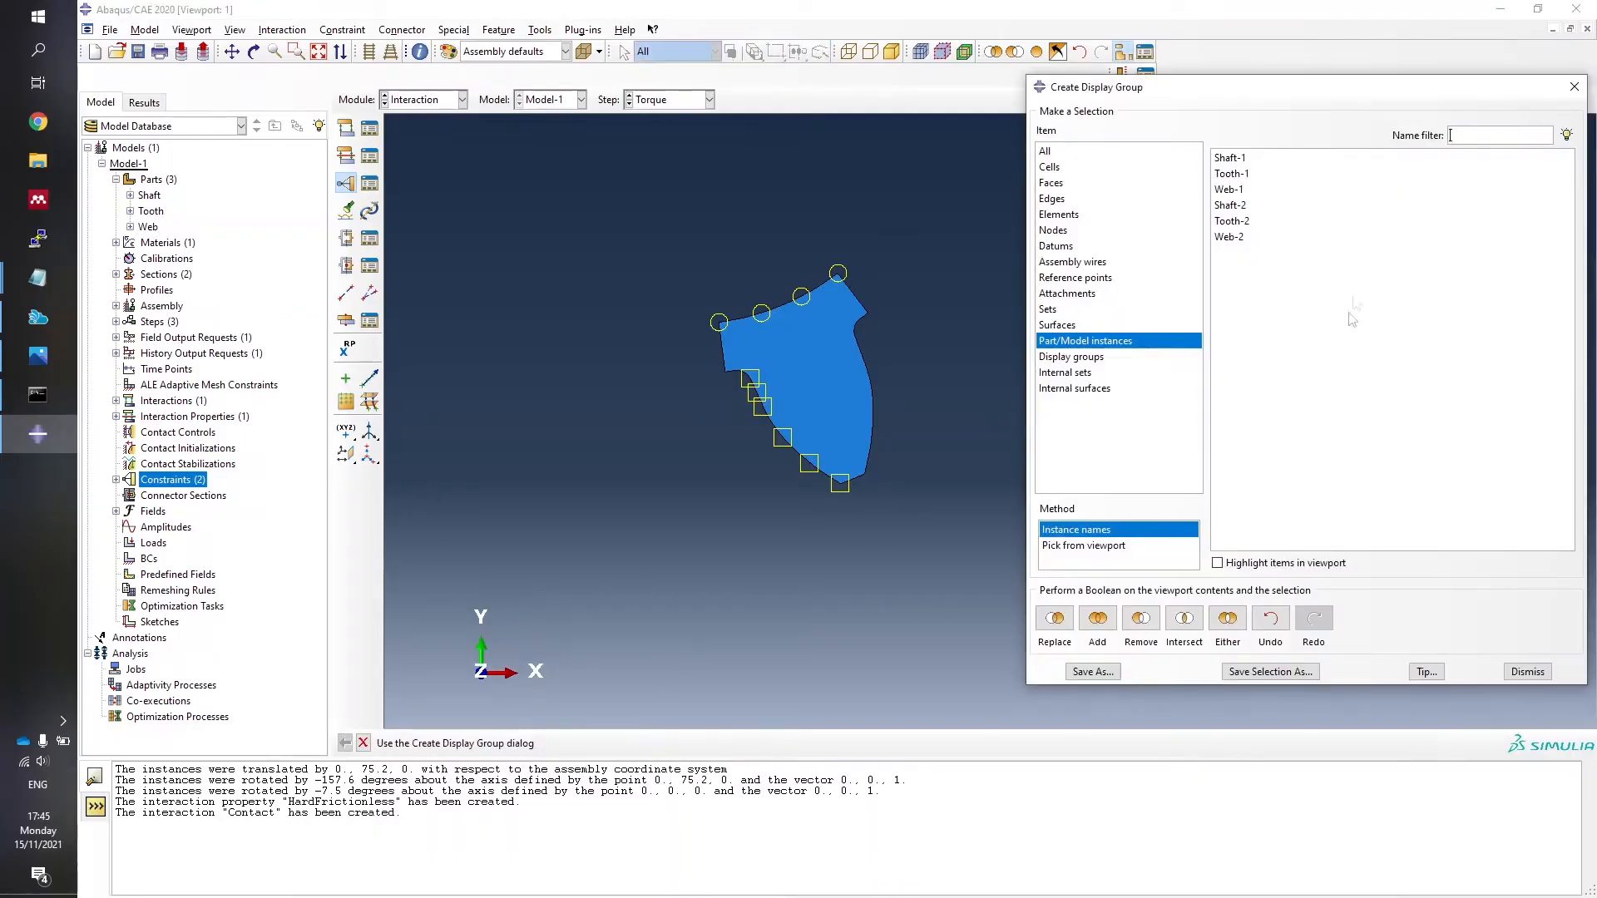
{"action": "left_click", "coordinate": [1235, 161]}
{"action": "left_click", "coordinate": [1230, 205]}
{"action": "left_click", "coordinate": [1055, 619]}
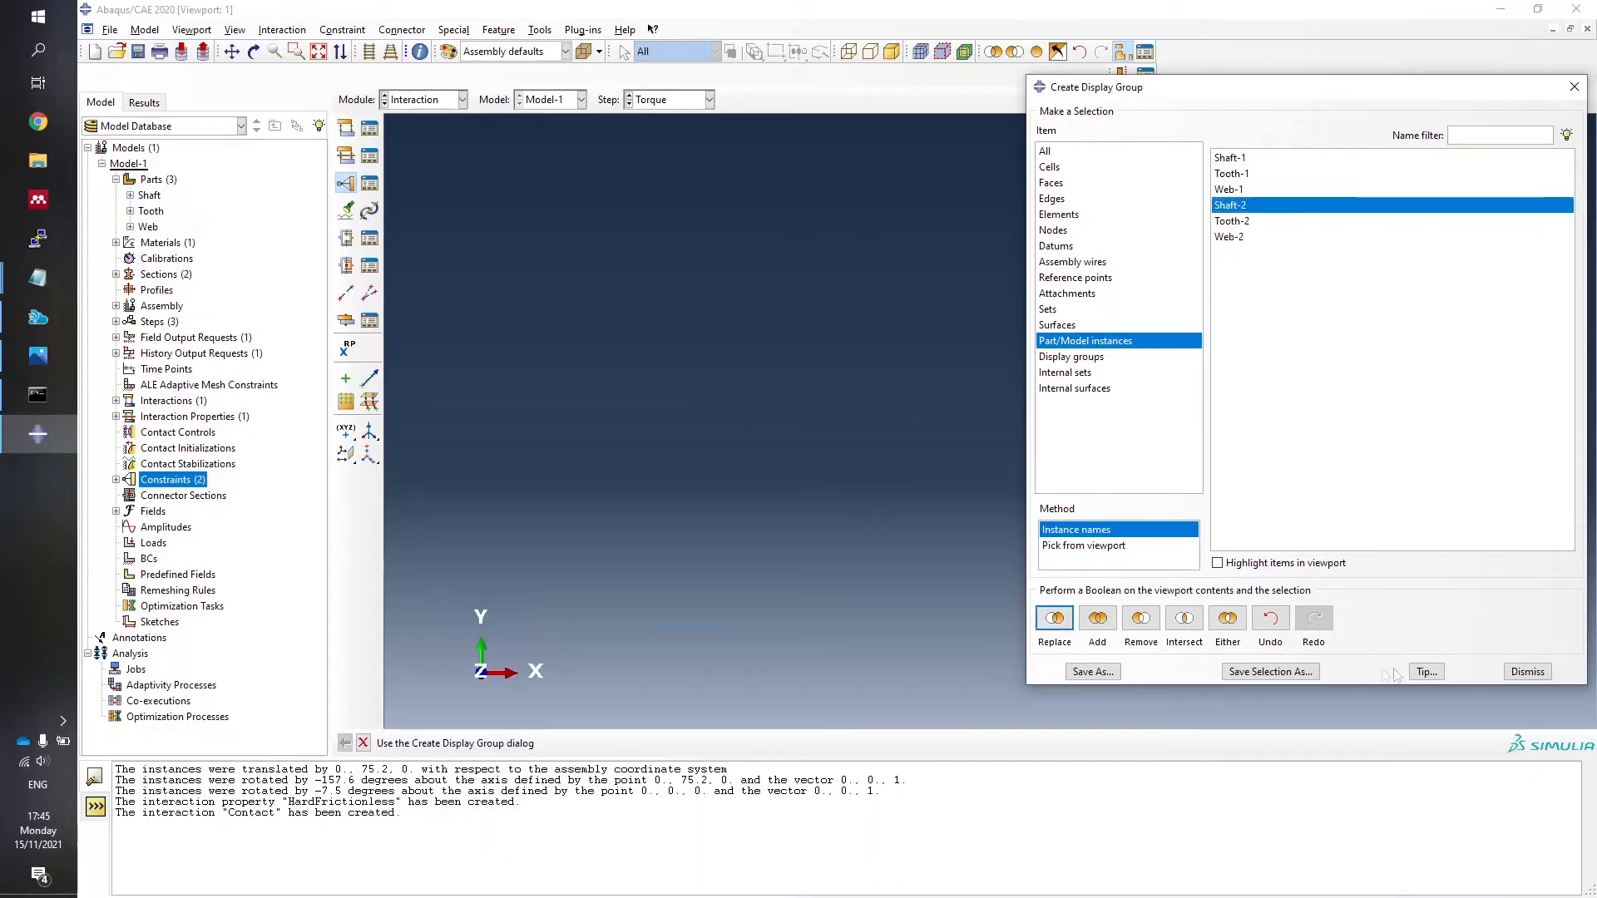
{"action": "left_click", "coordinate": [1527, 672]}
{"action": "left_click", "coordinate": [740, 743]}
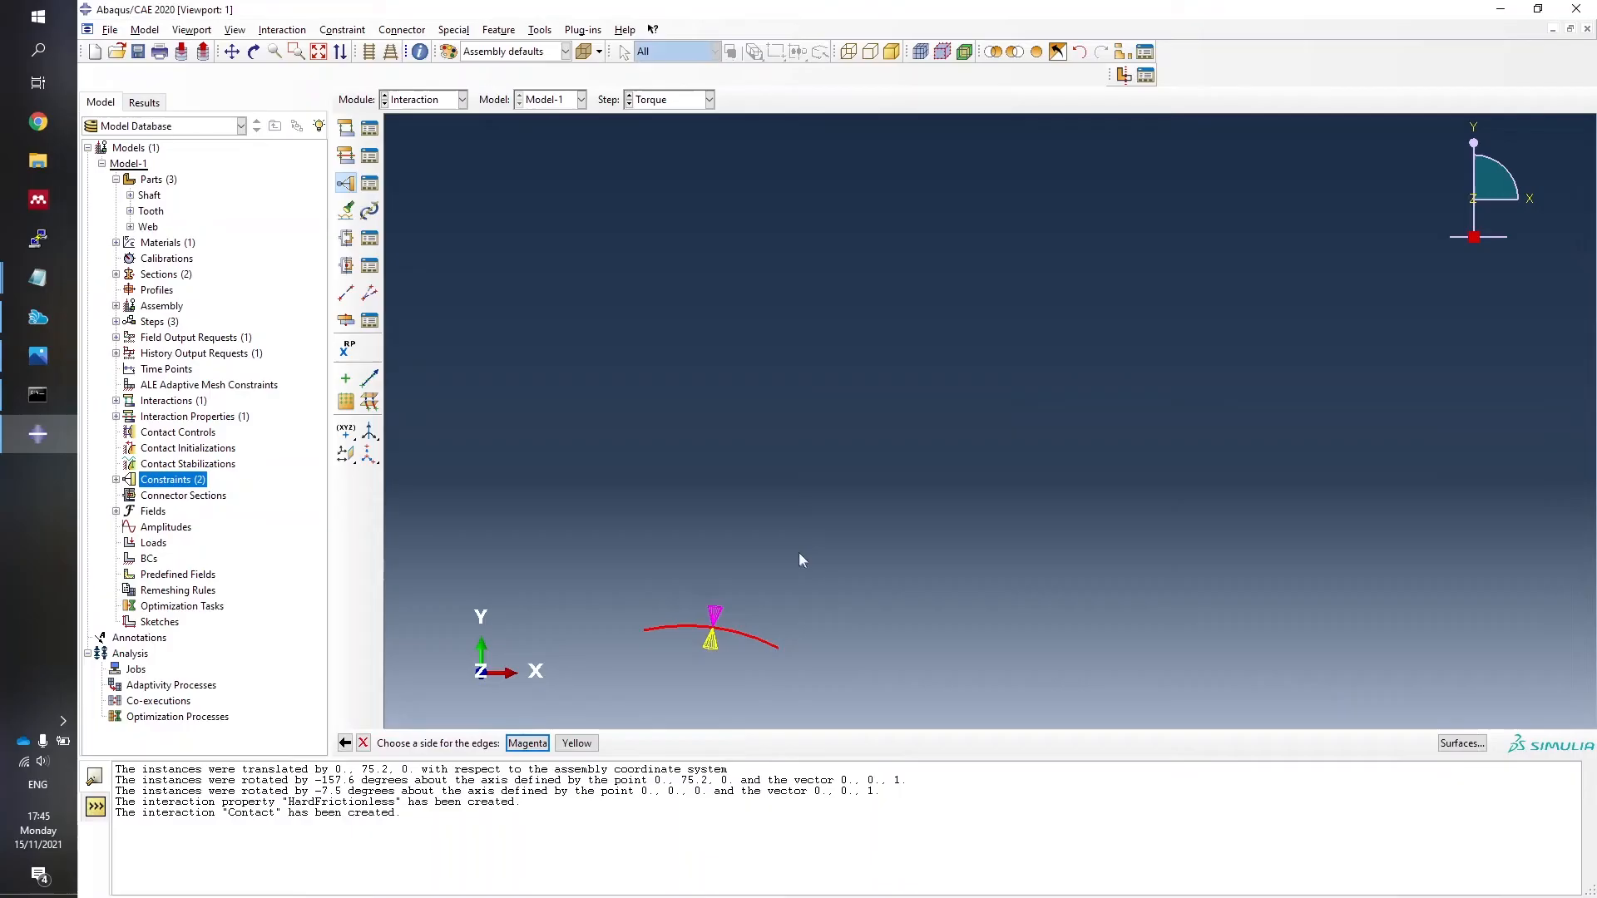
{"action": "left_click", "coordinate": [527, 742]}
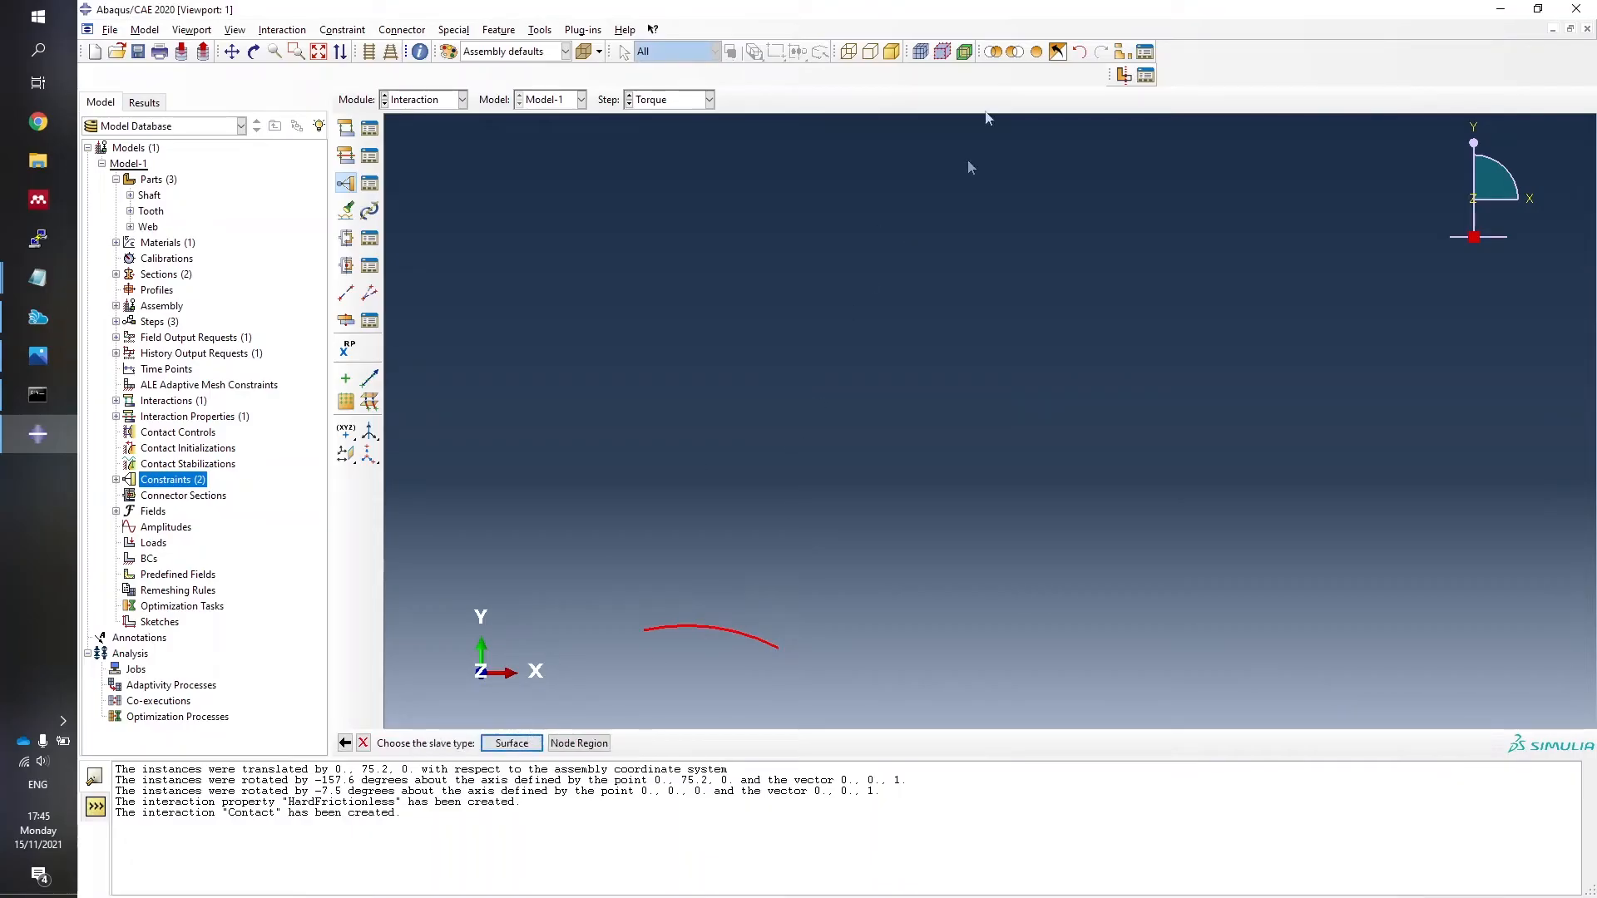
Display only the Web-2 instance, pick its lower arc as the slave surface, and accept the ShaftWeb2 tie with default settings.
{"action": "left_click", "coordinate": [1123, 53]}
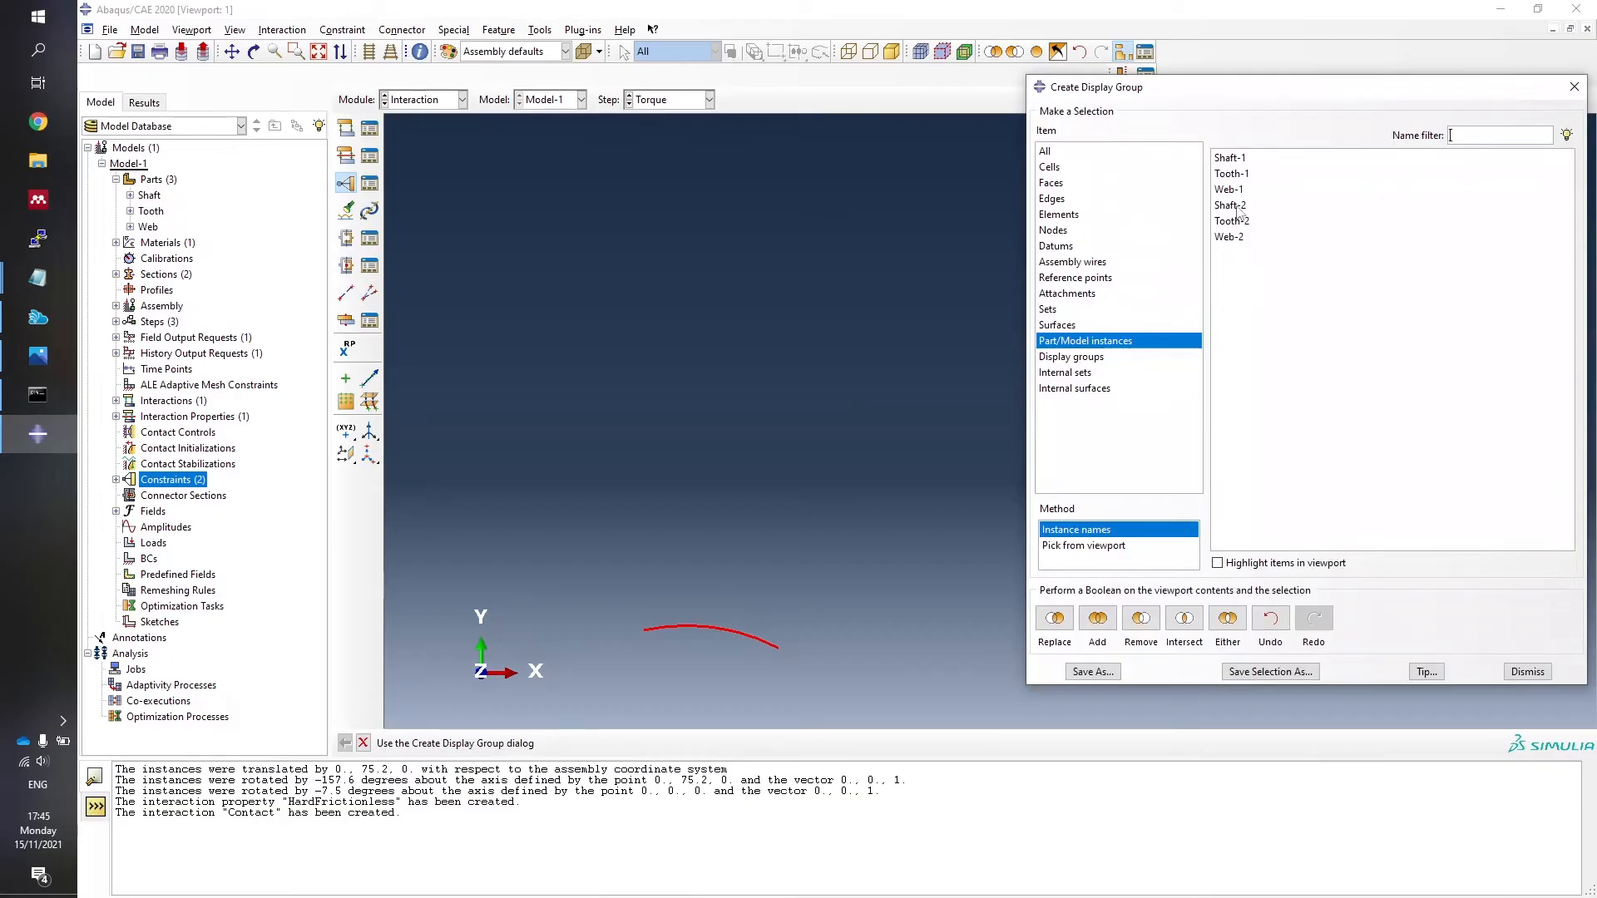
{"action": "left_click", "coordinate": [1239, 238]}
{"action": "left_click", "coordinate": [1053, 619]}
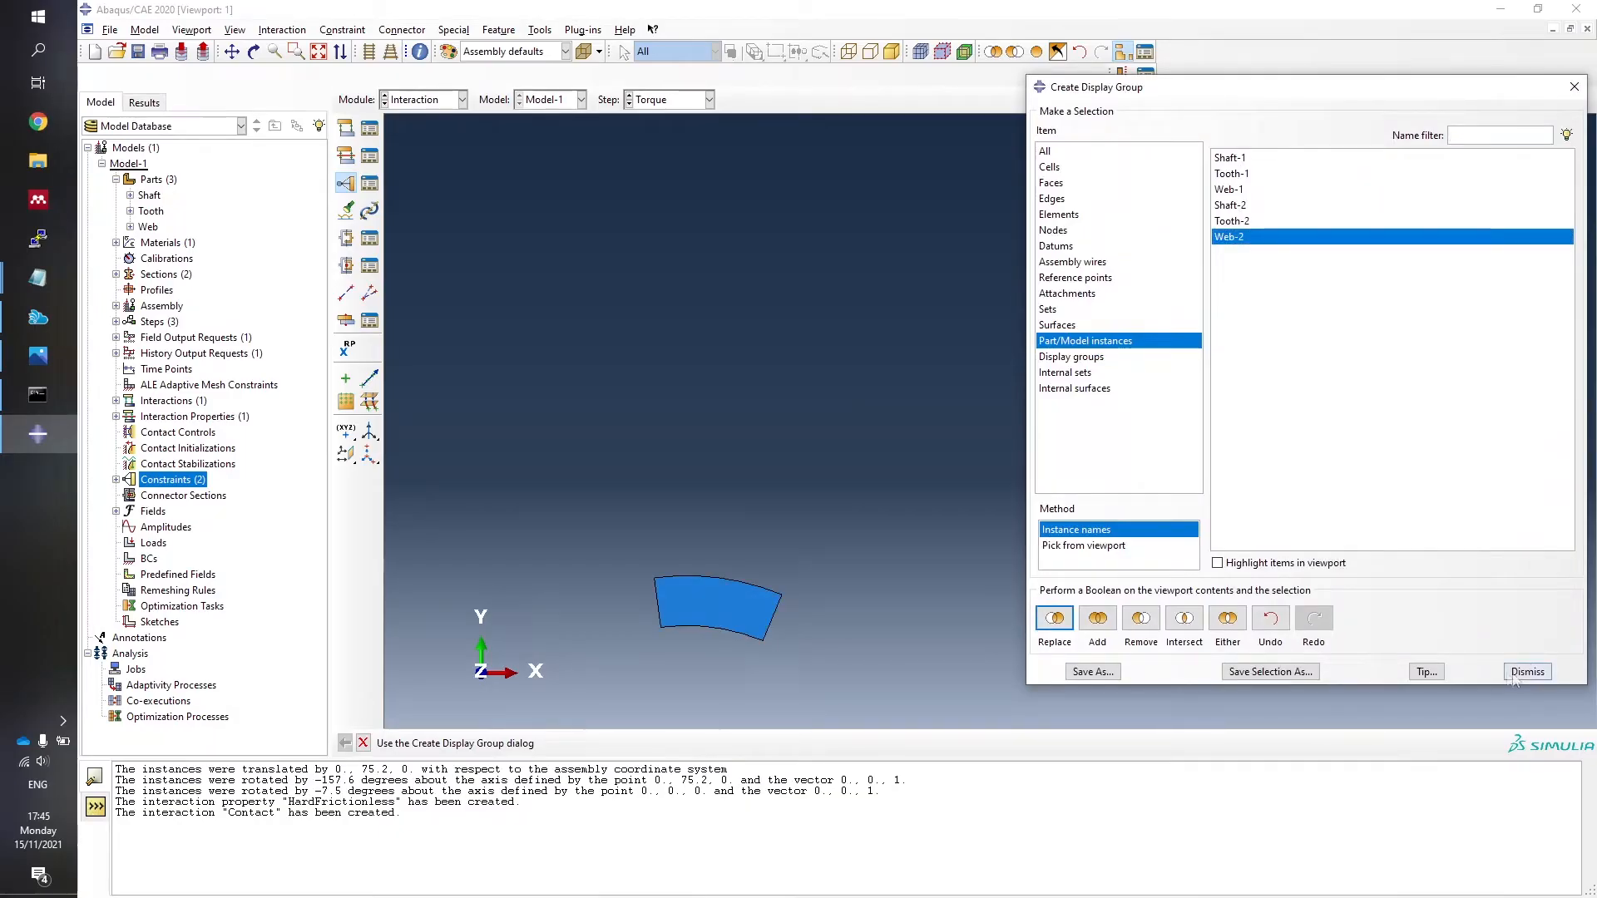
{"action": "left_click", "coordinate": [1515, 676]}
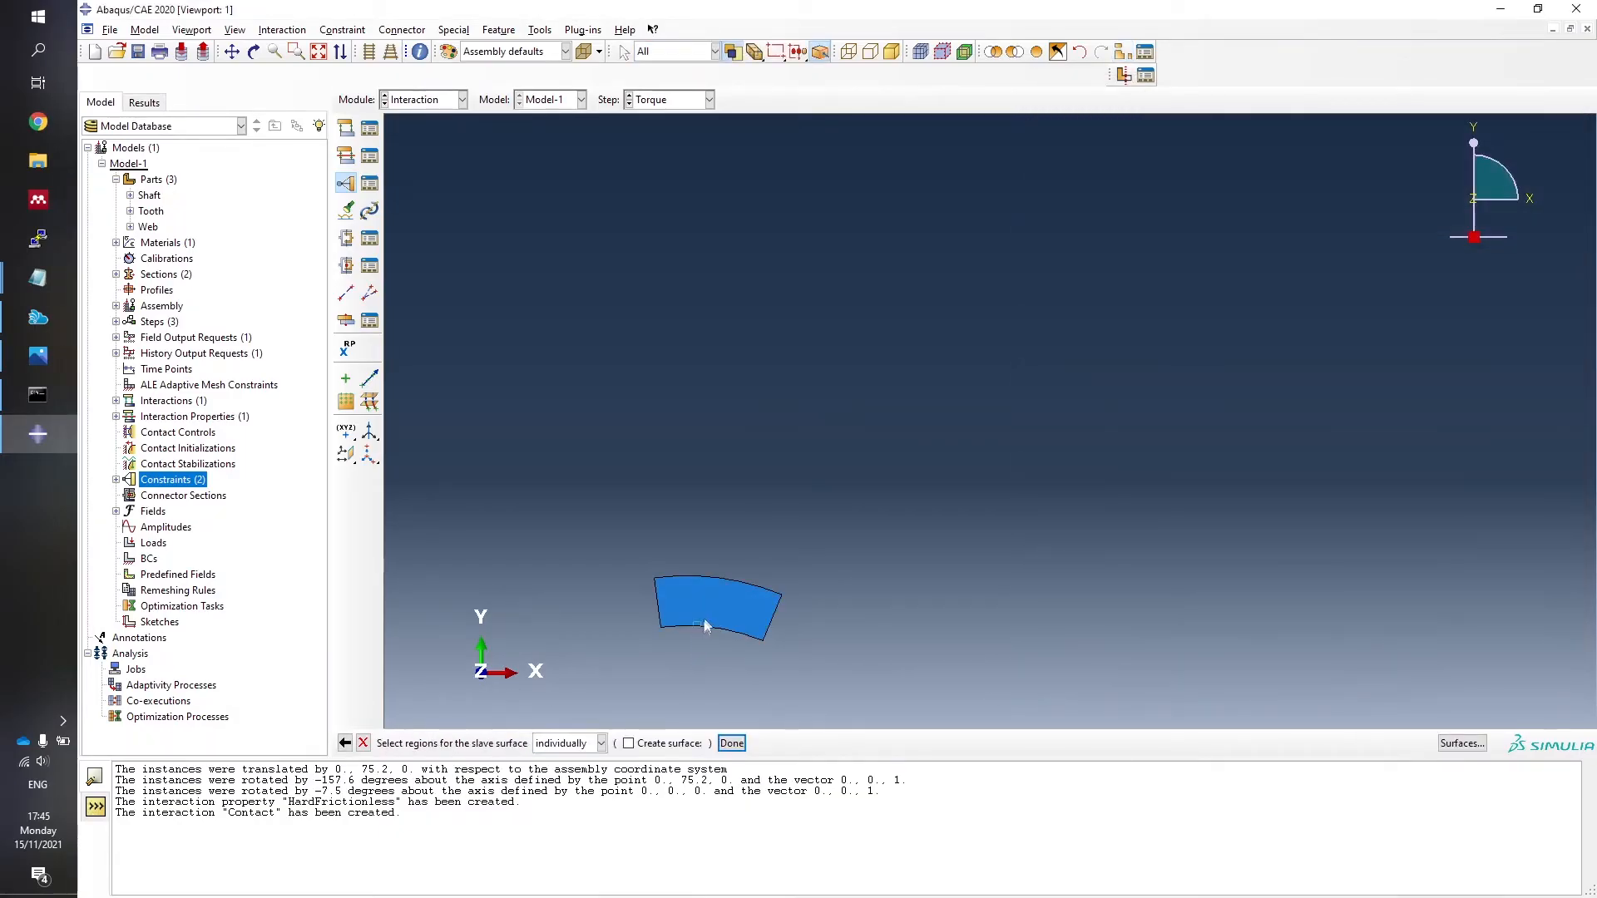
{"action": "left_click", "coordinate": [731, 742]}
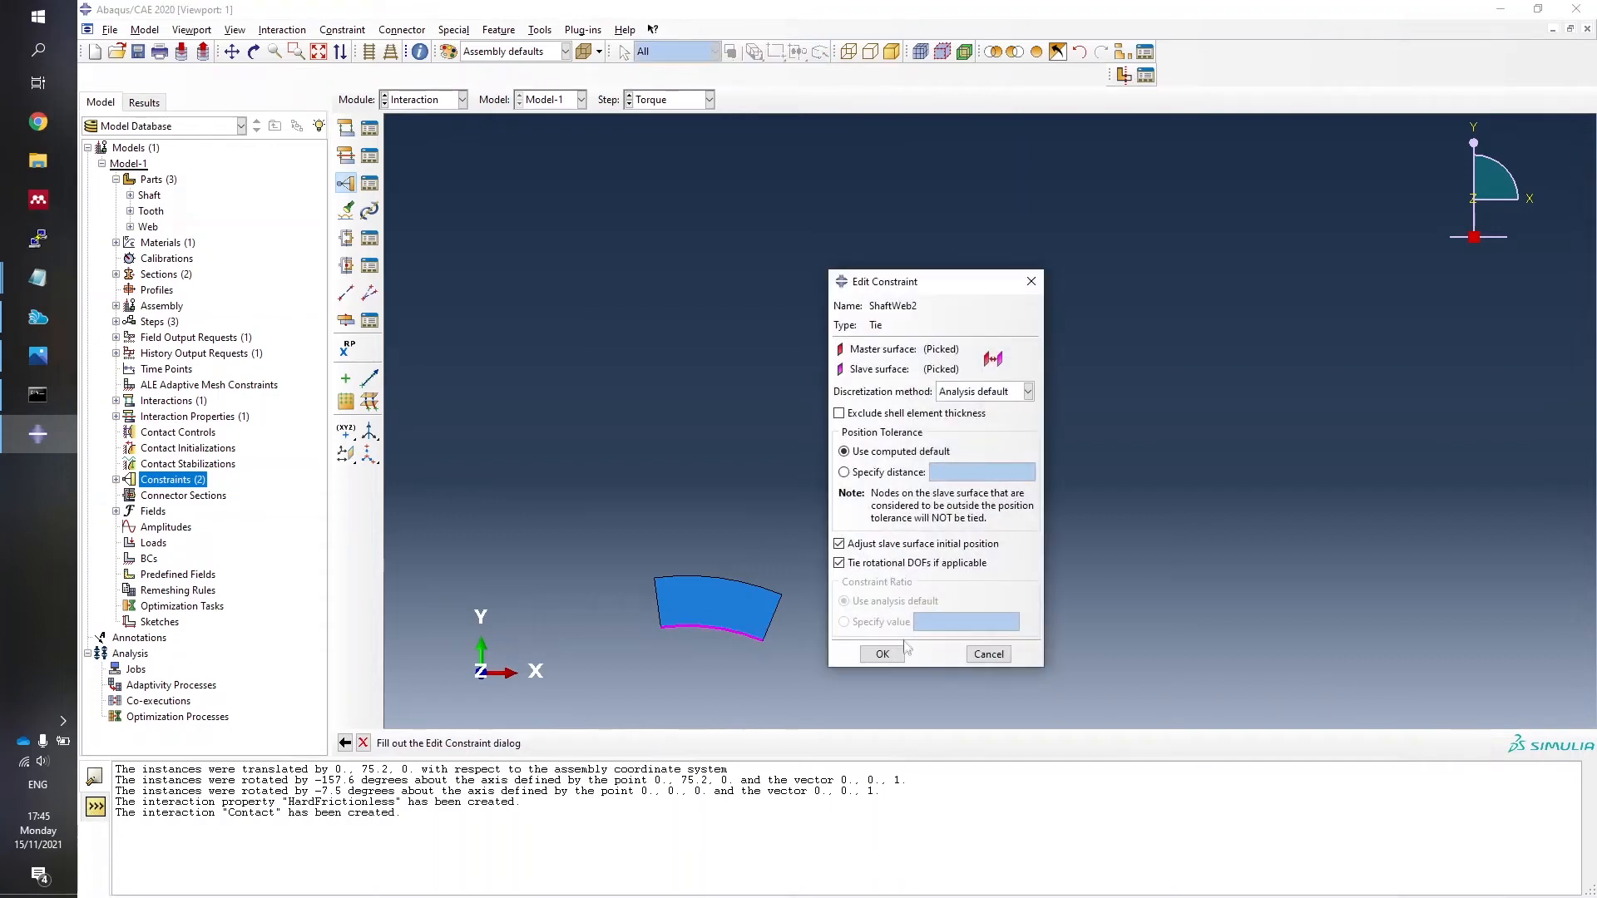
{"action": "left_click", "coordinate": [883, 653]}
Start a Tie constraint named WebTooth2 and pick Web-2's upper arc as its master surface.
{"action": "right_click", "coordinate": [154, 482]}
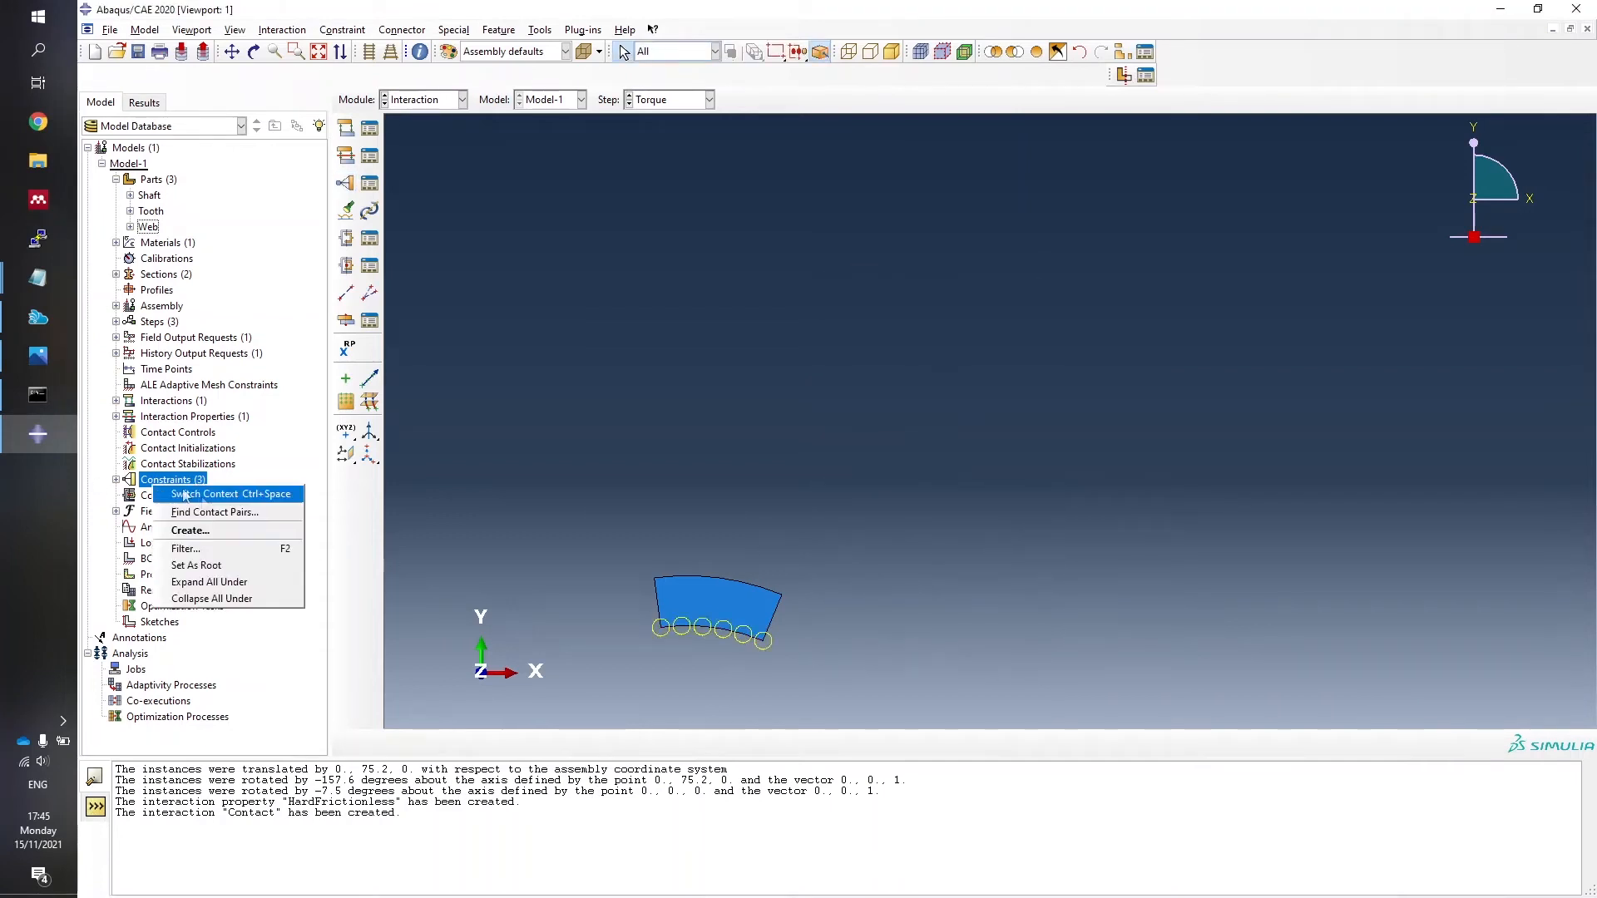
{"action": "left_click", "coordinate": [223, 533]}
{"action": "type", "text": "Web"}
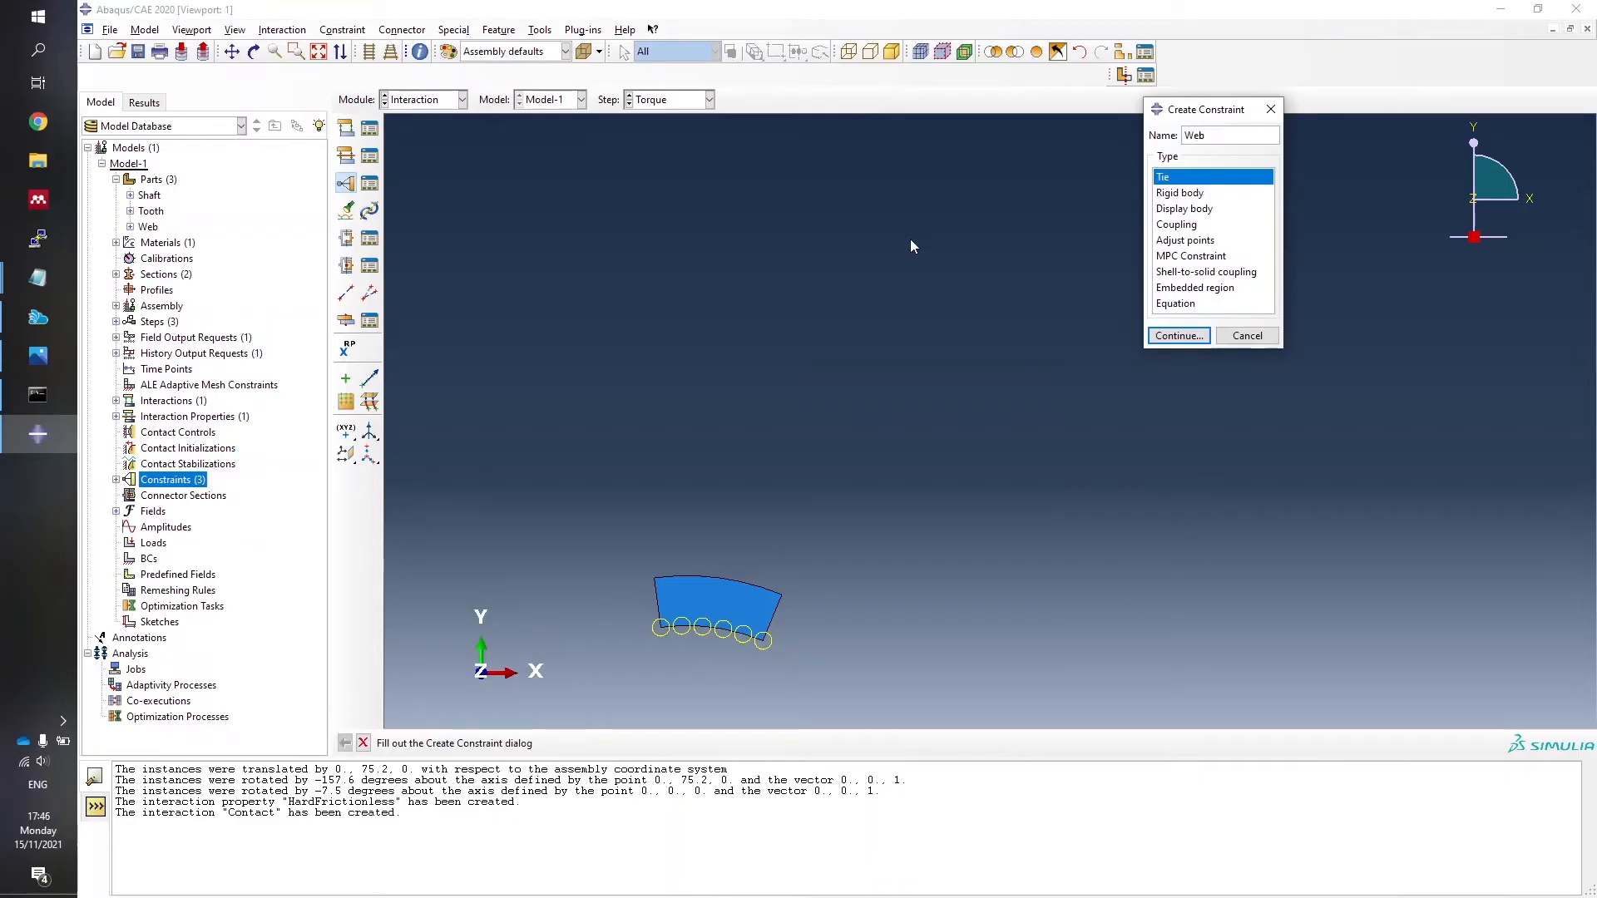
{"action": "type", "text": "Tooth2"}
{"action": "left_click", "coordinate": [1178, 335]}
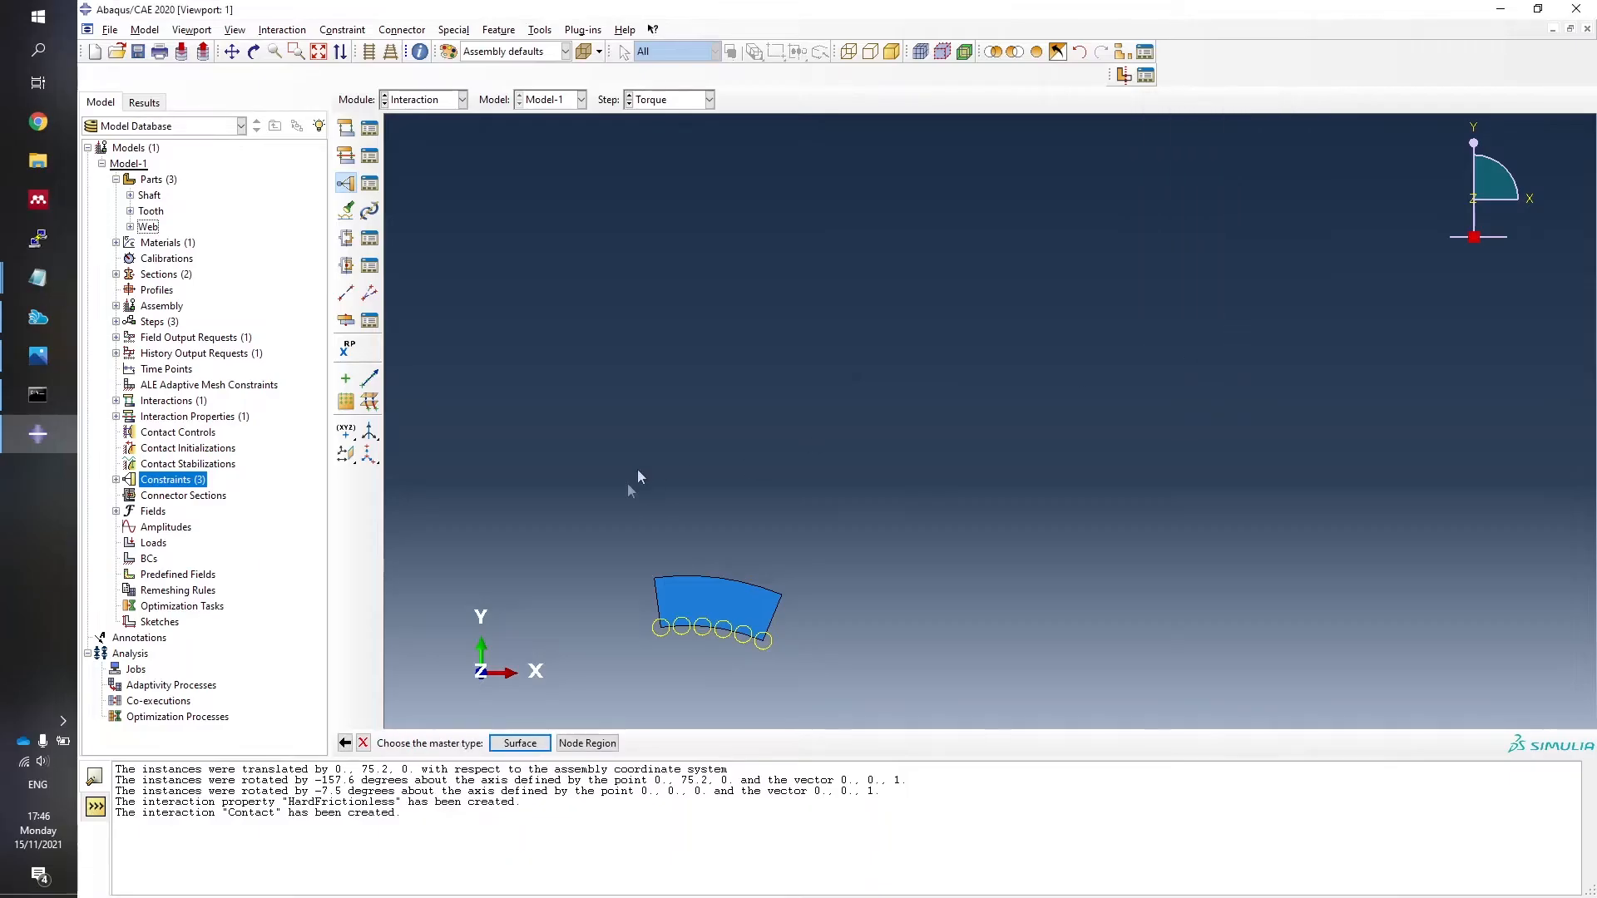
{"action": "left_click", "coordinate": [522, 742]}
{"action": "left_click", "coordinate": [753, 587]}
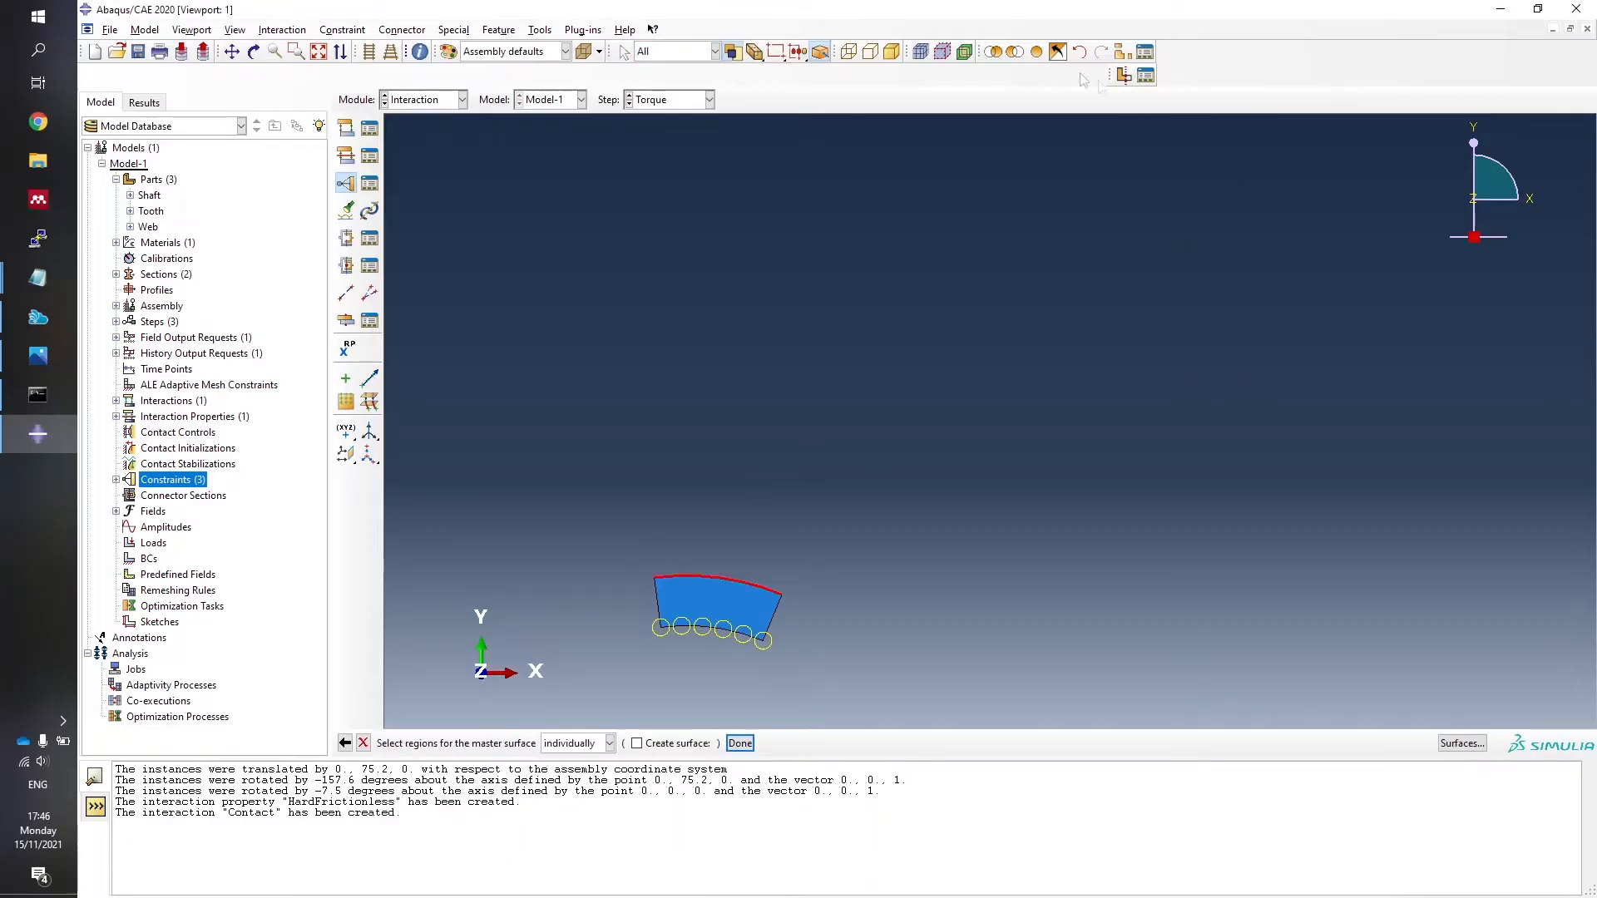
{"action": "left_click", "coordinate": [739, 743]}
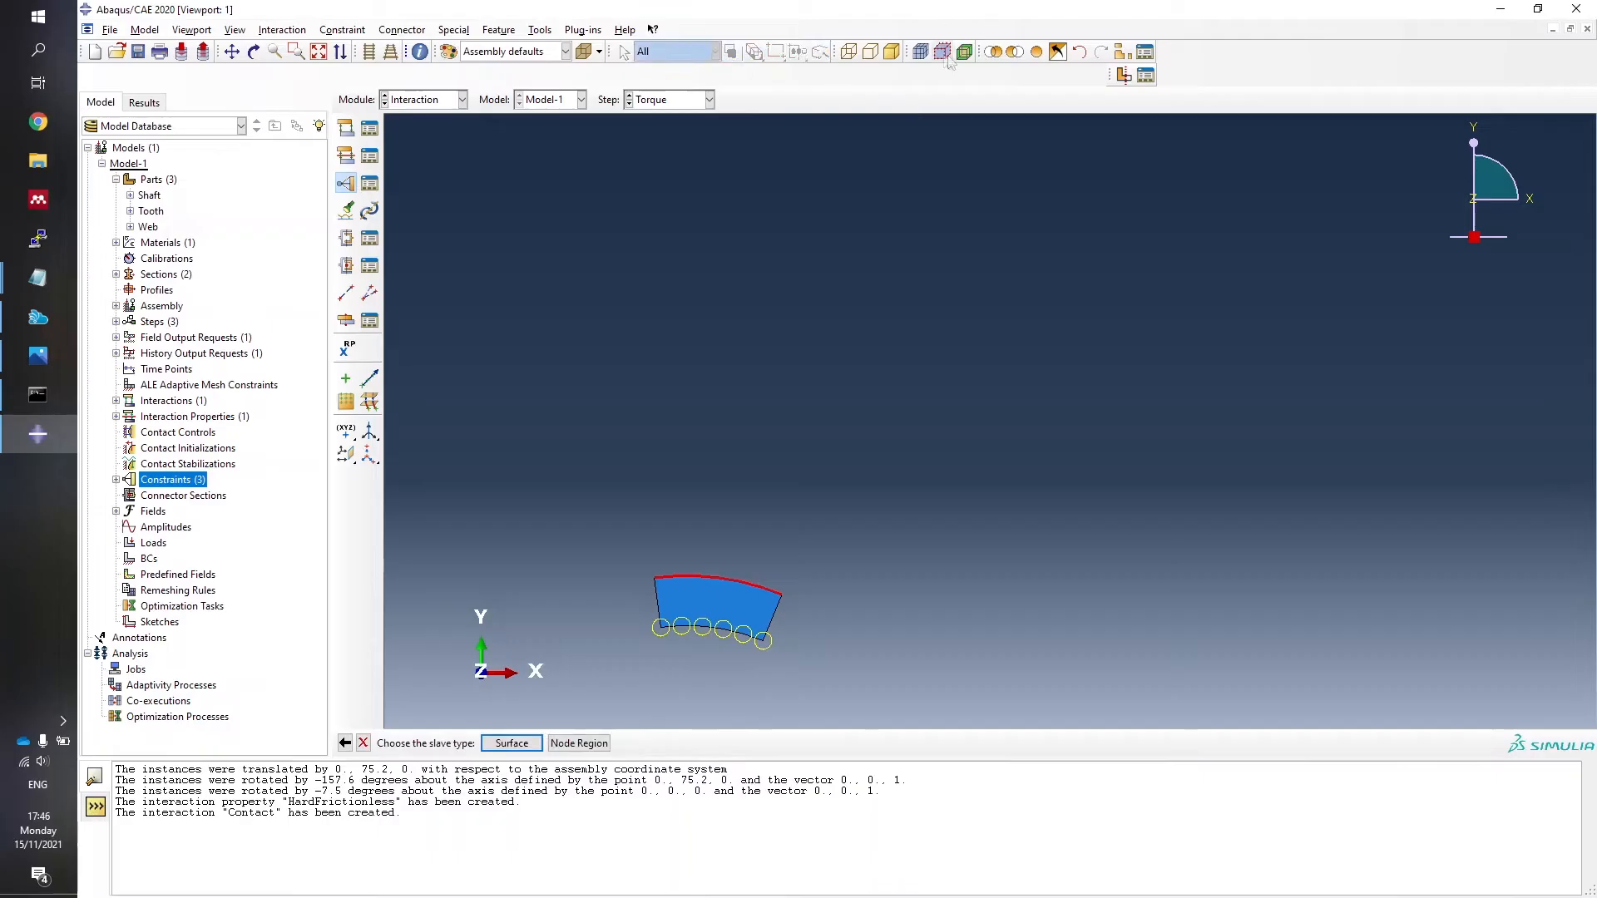
Display only the Tooth-2 instance, pick its curved bottom edge as the slave surface, and accept the WebTooth2 tie with default settings.
{"action": "left_click", "coordinate": [1120, 53]}
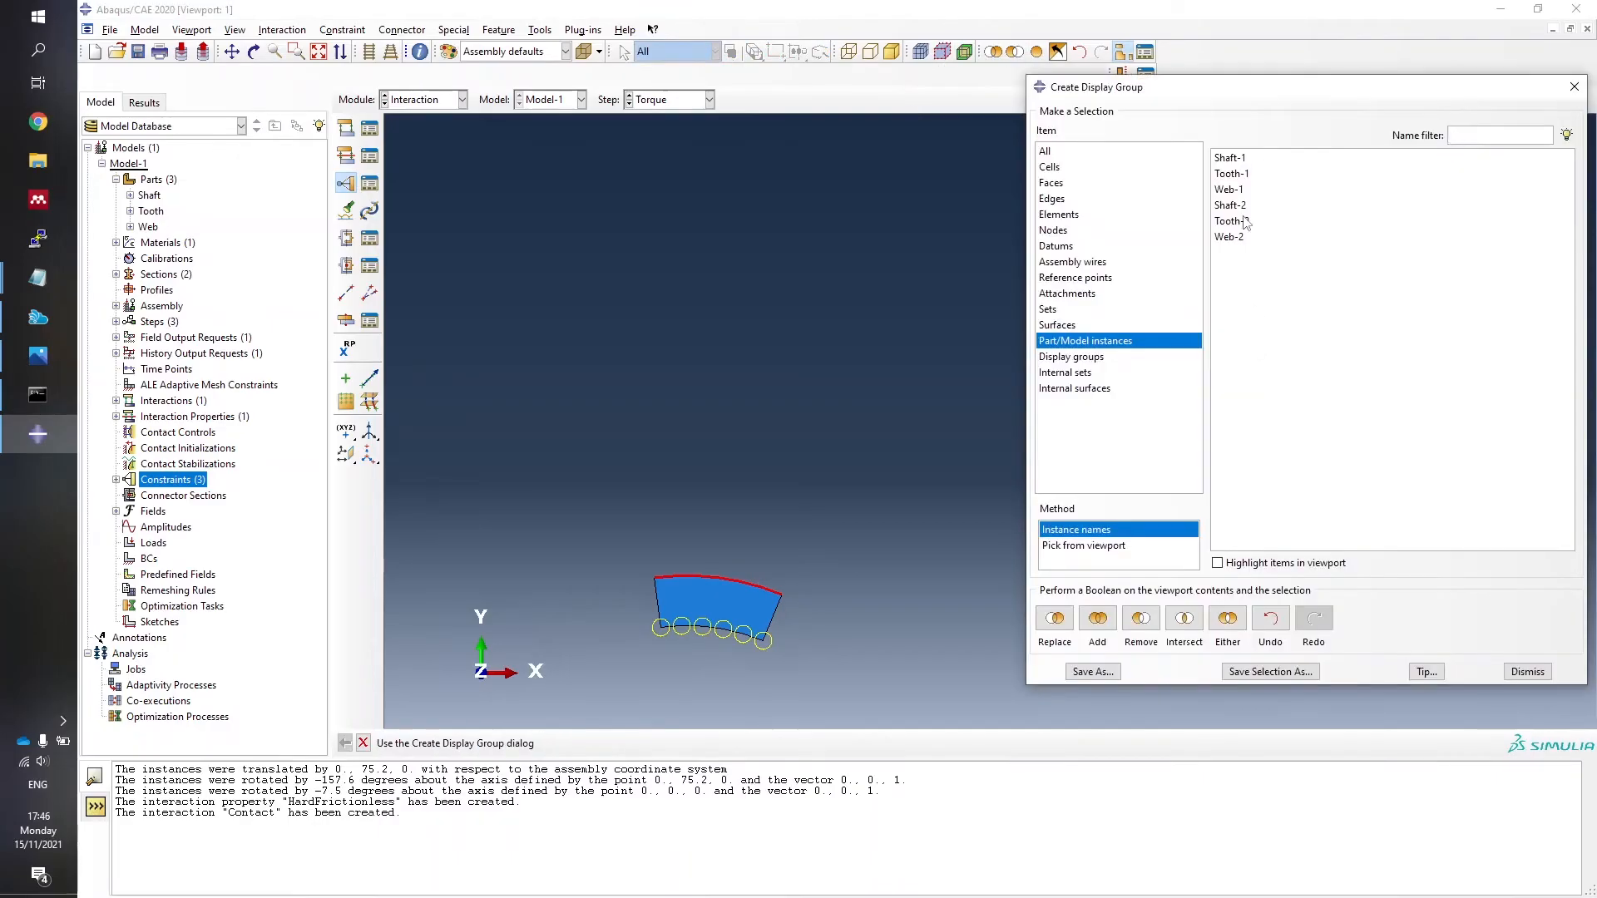
{"action": "left_click", "coordinate": [1239, 221]}
{"action": "left_click", "coordinate": [1056, 619]}
{"action": "left_click", "coordinate": [1527, 672]}
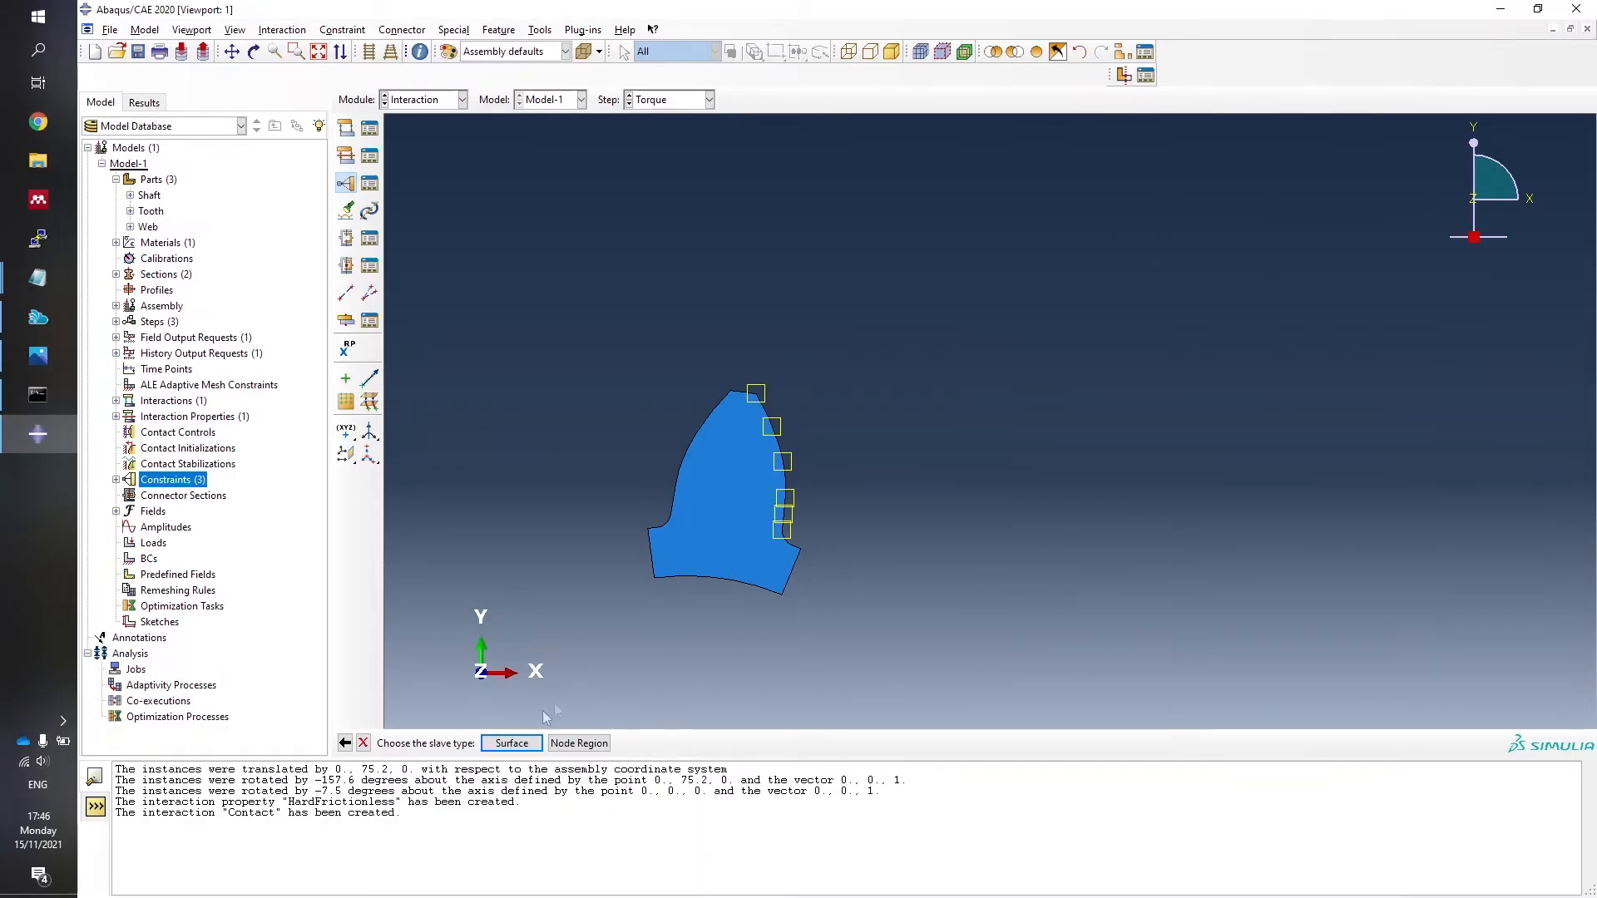
{"action": "left_click", "coordinate": [512, 743]}
{"action": "left_click", "coordinate": [715, 584]}
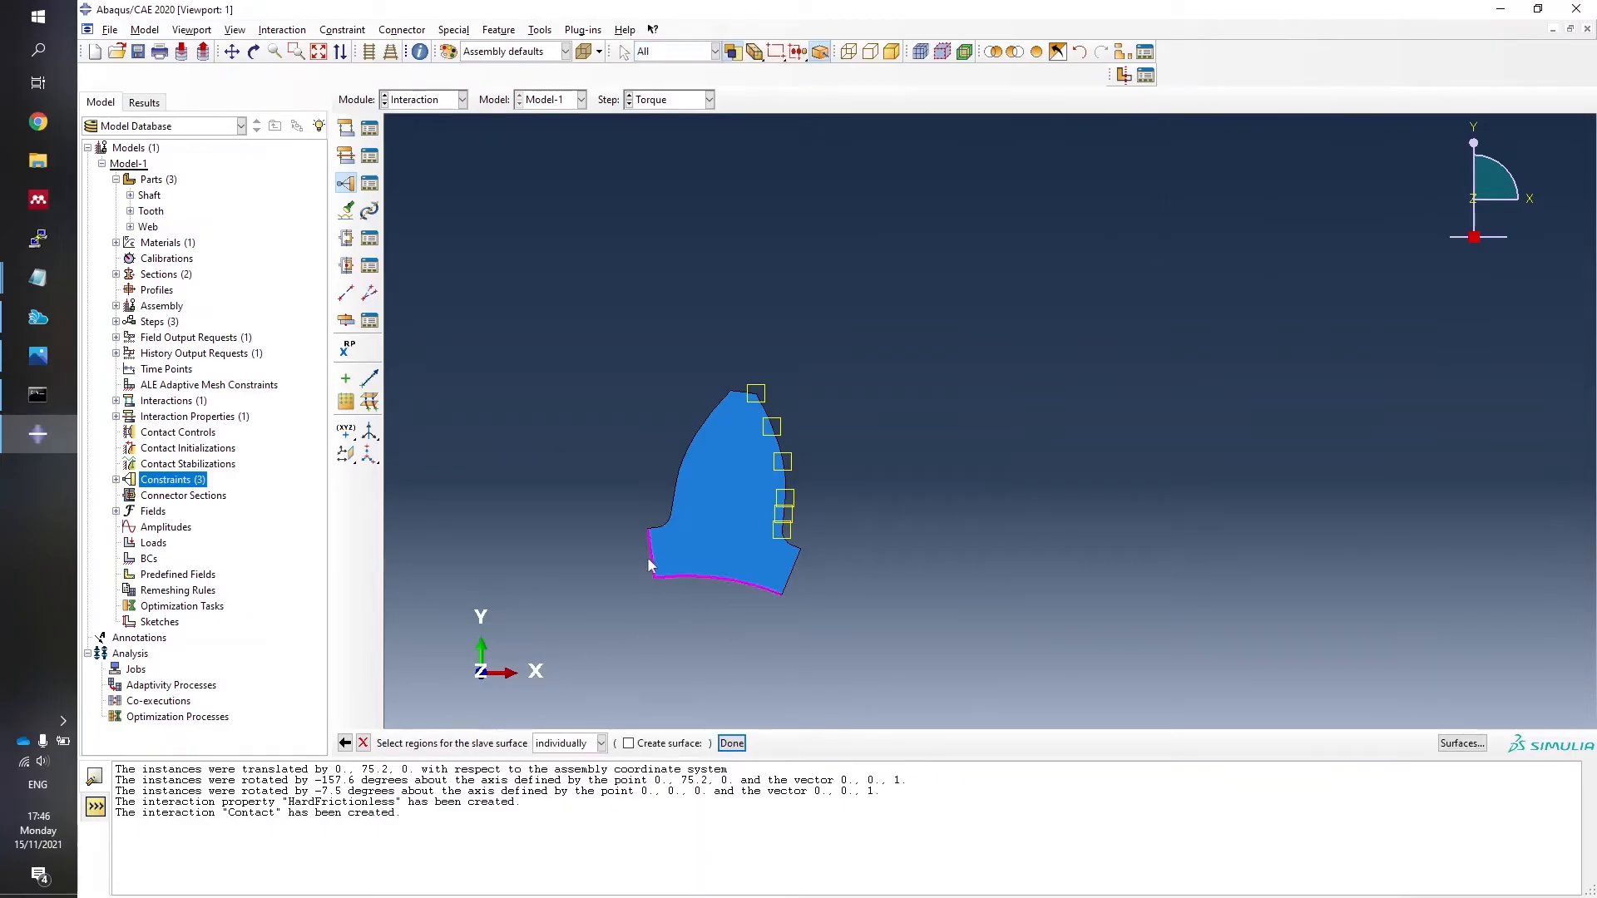
{"action": "left_click", "coordinate": [732, 743]}
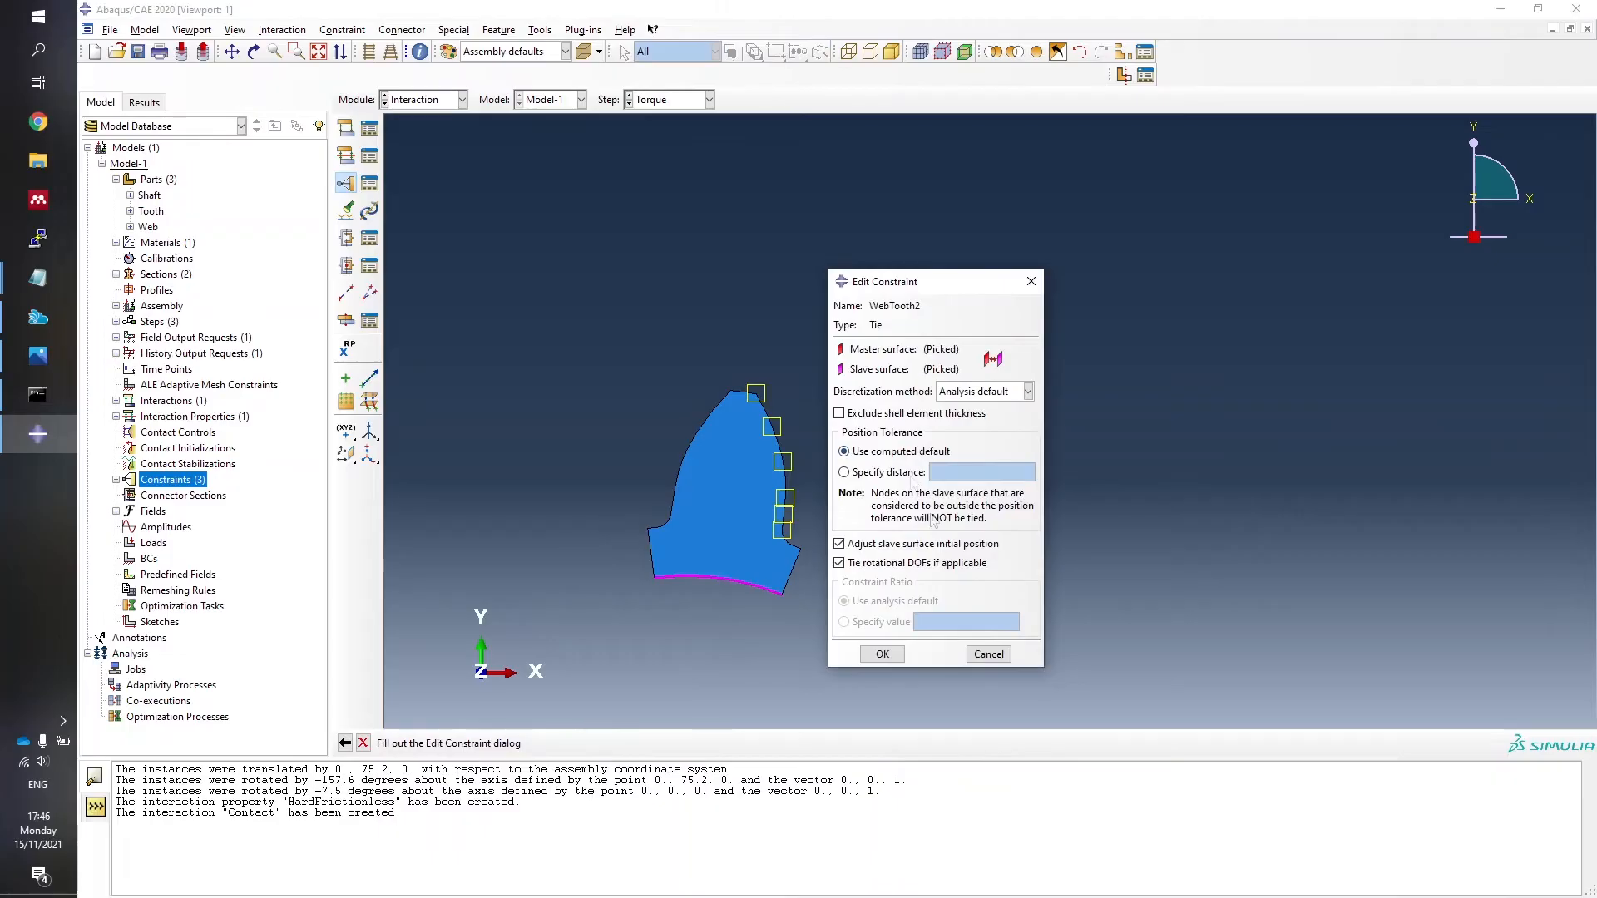
{"action": "left_click", "coordinate": [882, 655]}
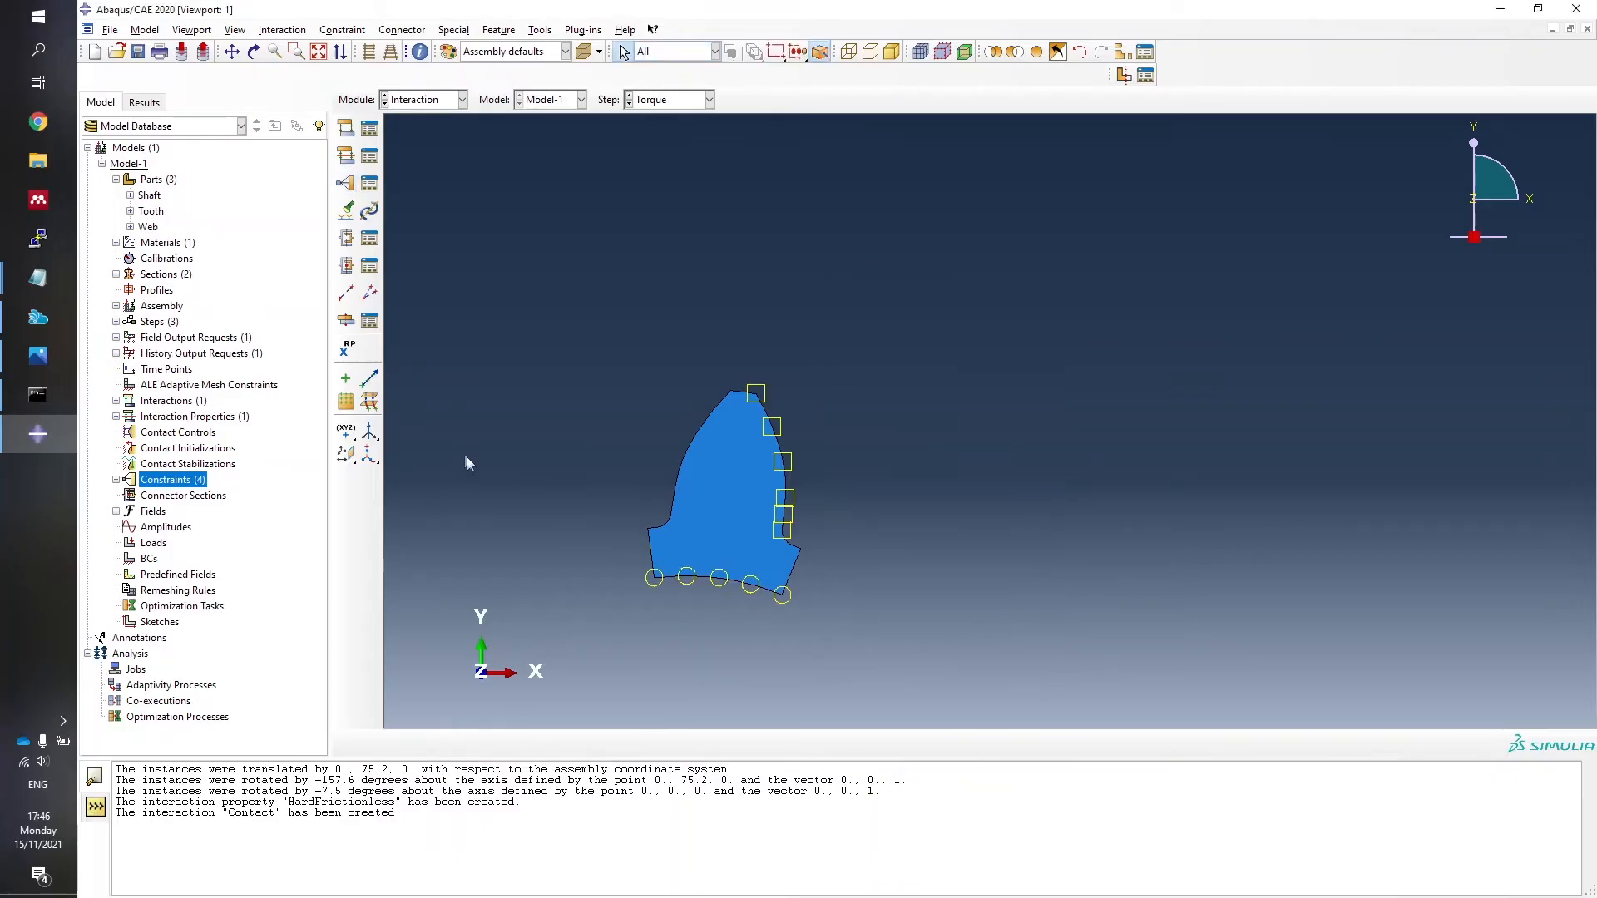
Restore the display of all items in the assembly, including every instance and both reference points.
{"action": "right_click", "coordinate": [154, 544]}
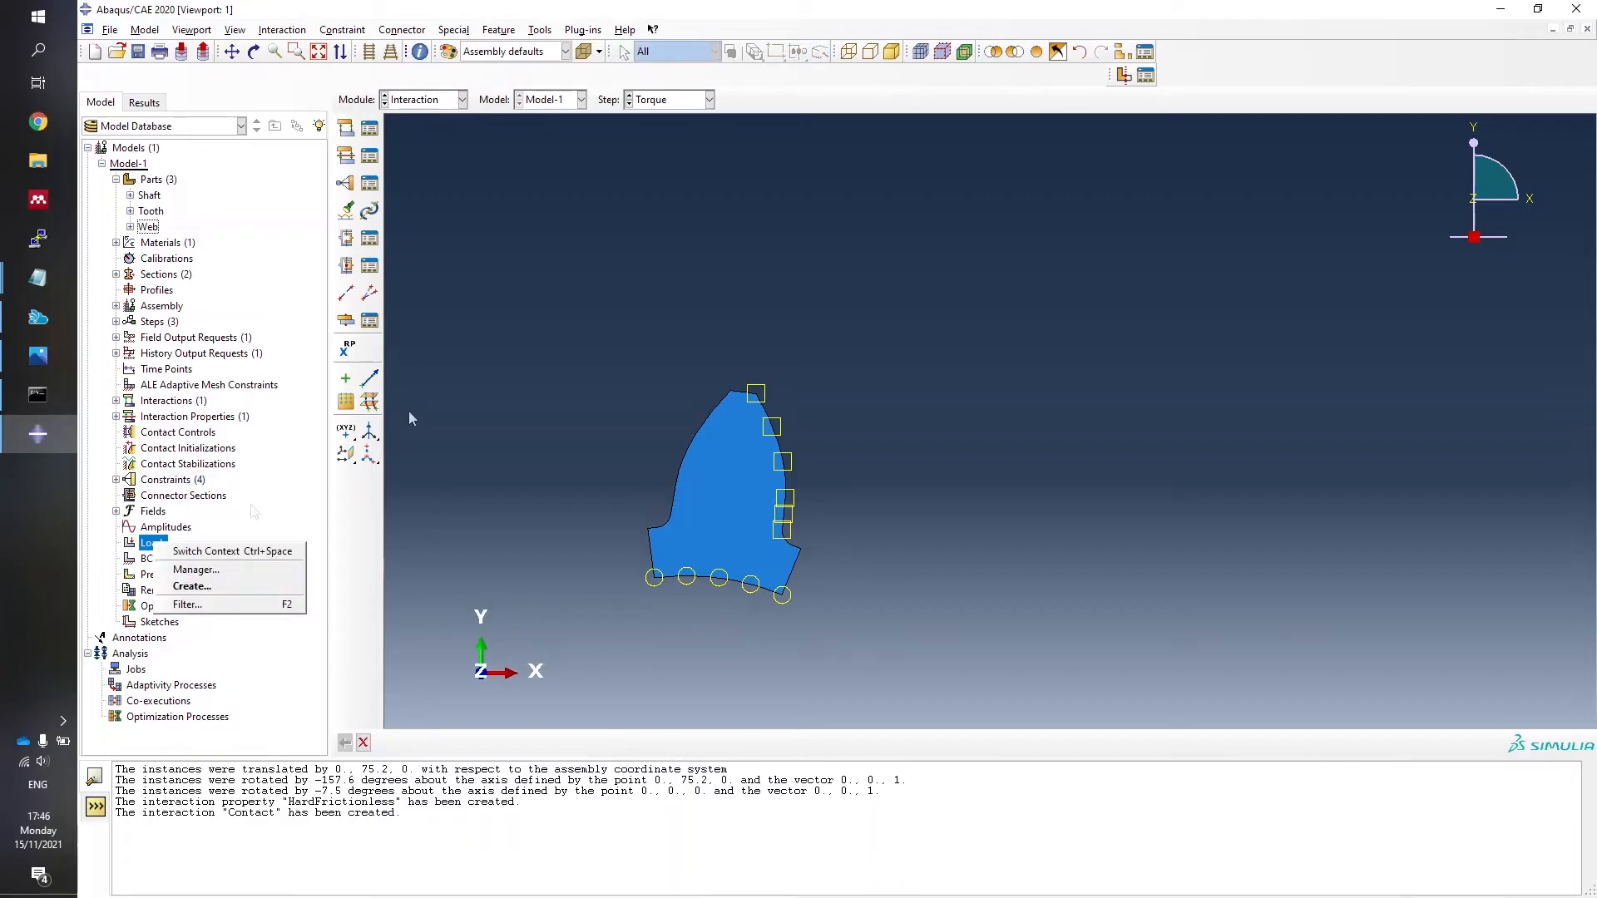
{"action": "left_click", "coordinate": [1122, 53]}
{"action": "left_click", "coordinate": [1122, 53]}
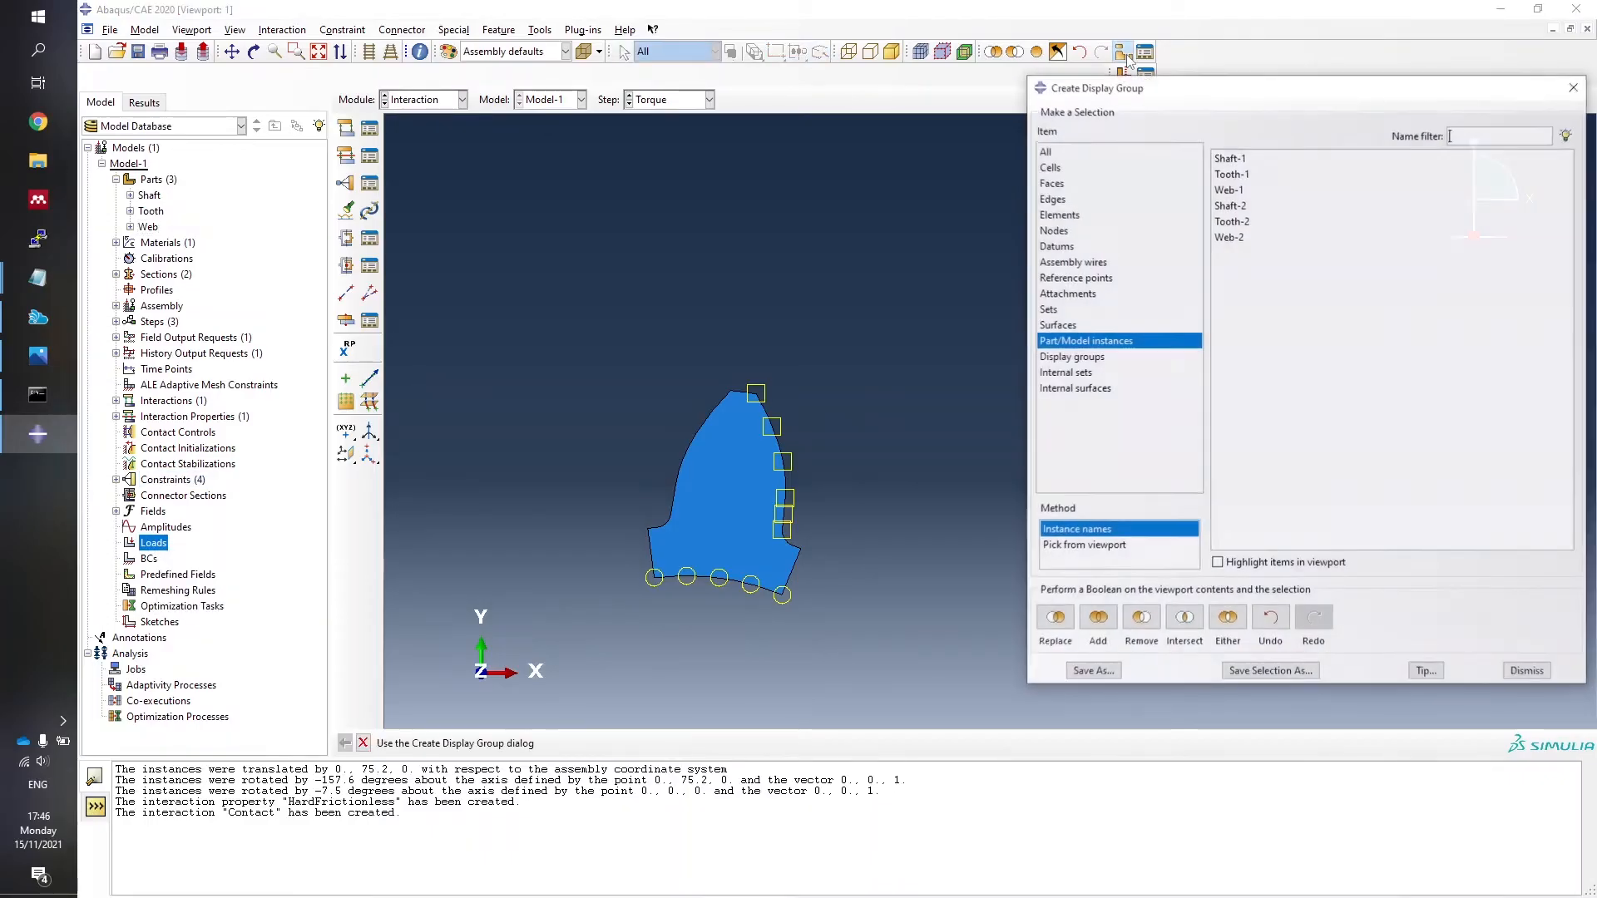
{"action": "left_click", "coordinate": [1053, 153]}
{"action": "left_click", "coordinate": [1055, 618]}
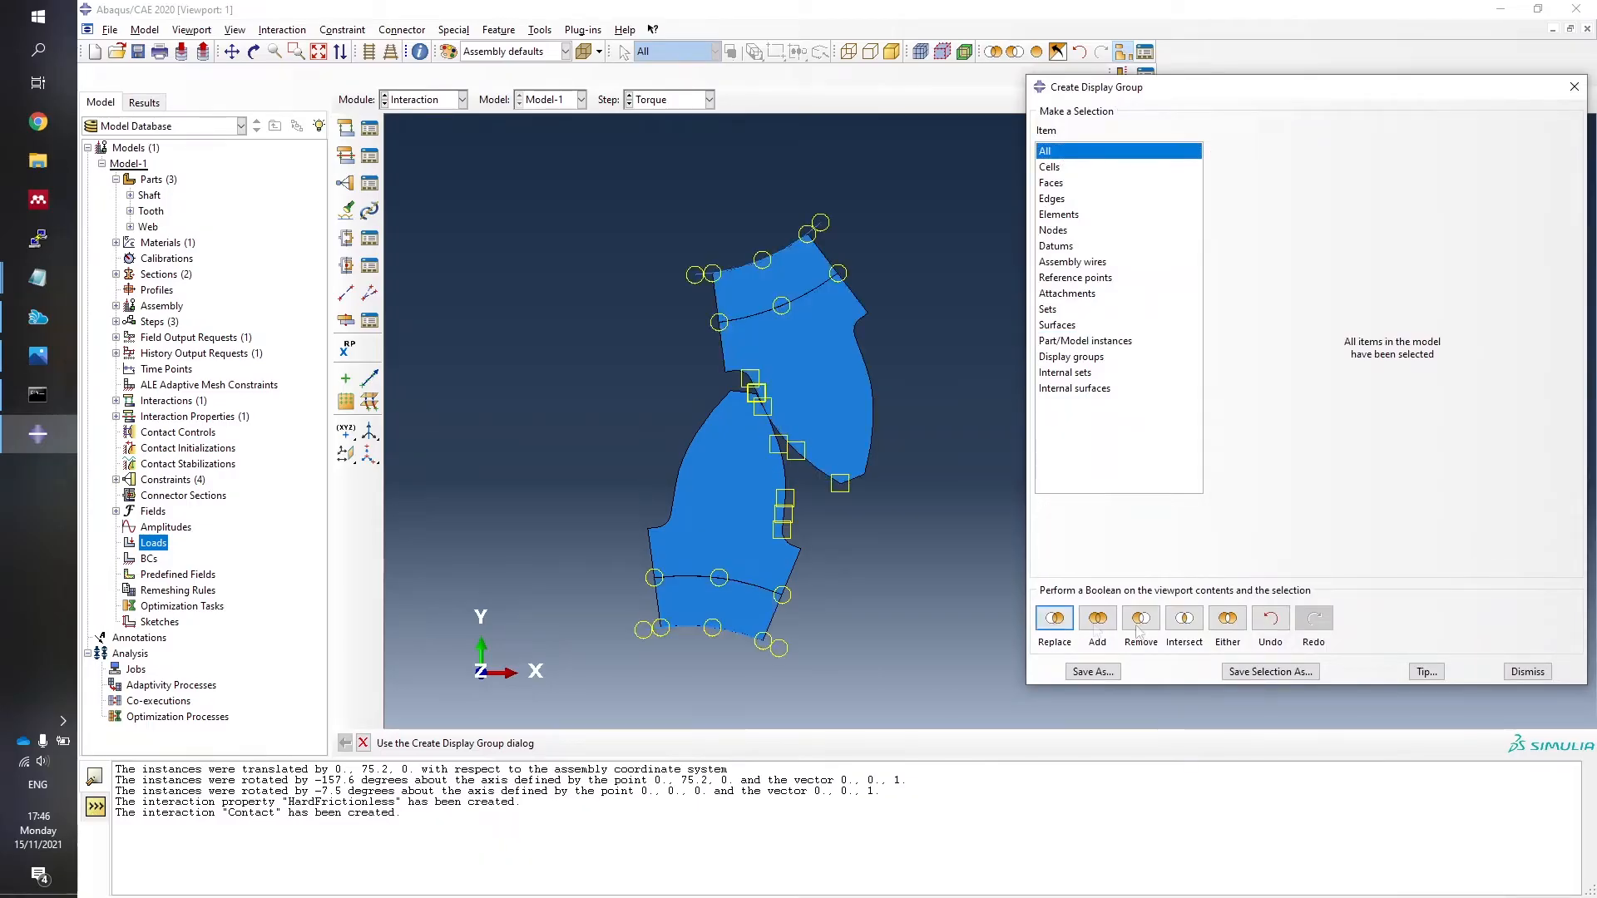
{"action": "left_click", "coordinate": [1522, 672]}
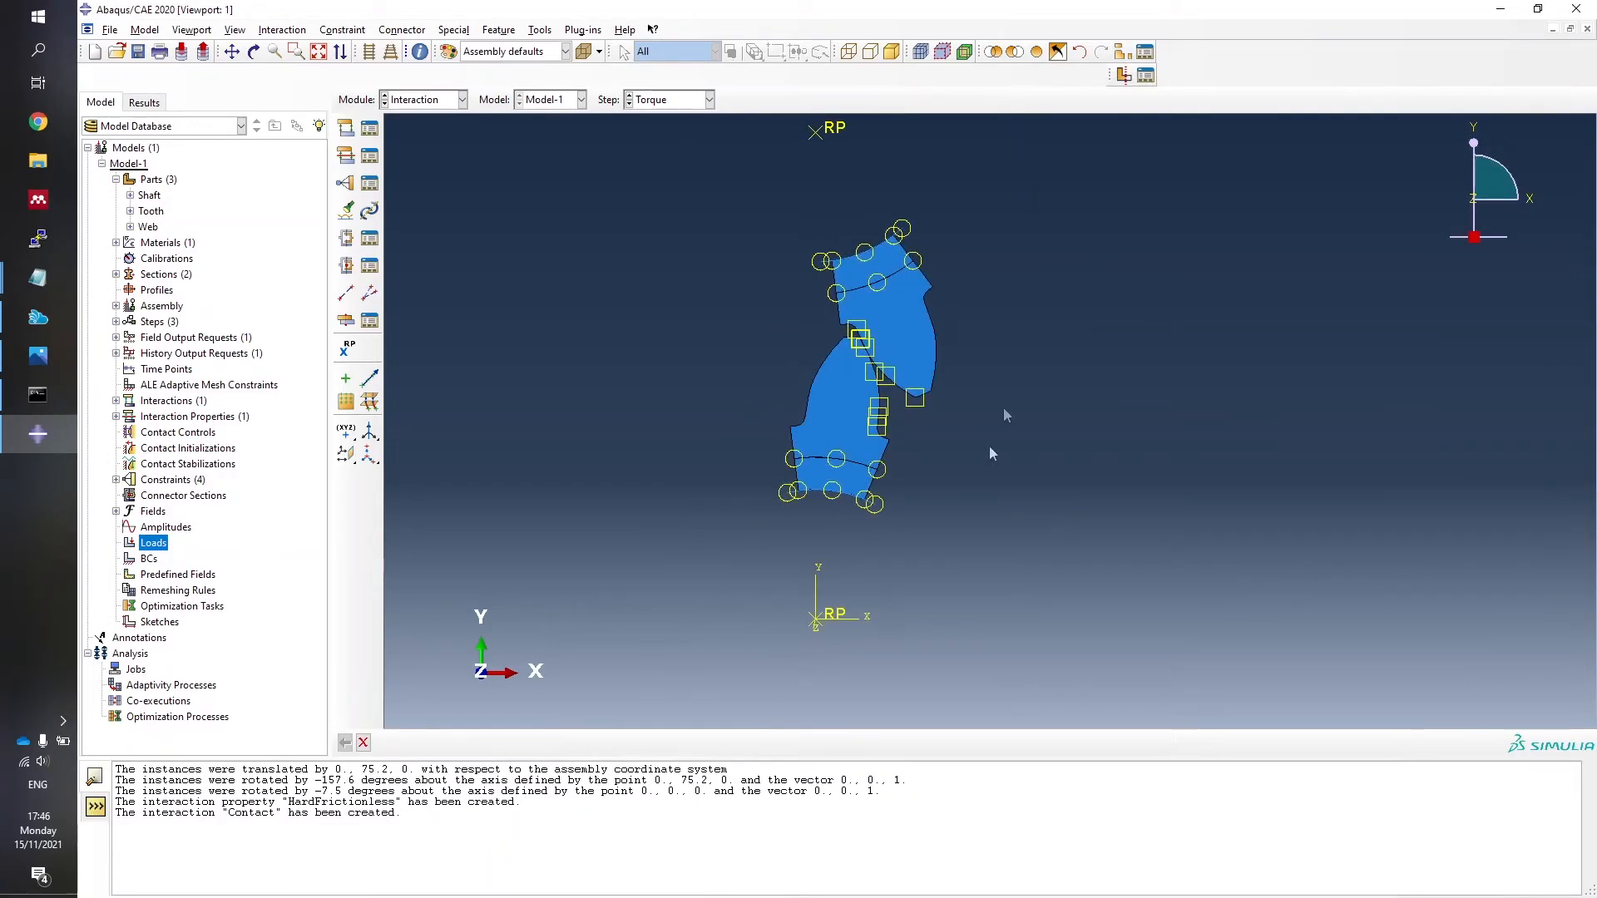
Create a Moment load named Torque in the Torque step on the lower reference point, with CM3 set to -100000.
{"action": "right_click", "coordinate": [145, 550]}
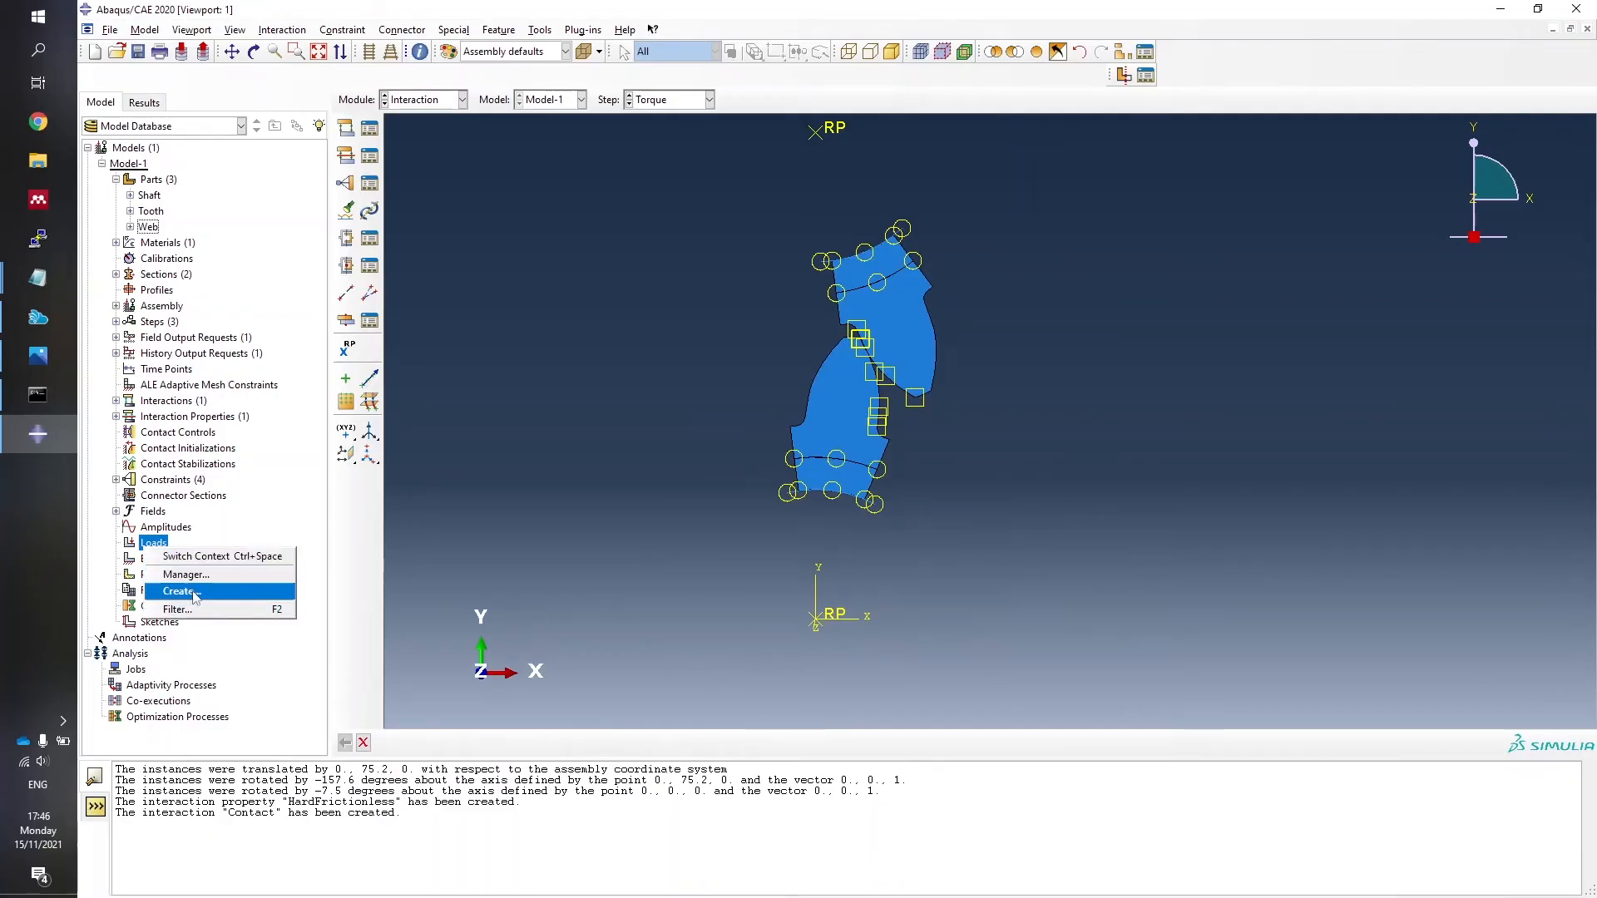
{"action": "left_click", "coordinate": [193, 595]}
{"action": "type", "text": "Torque"}
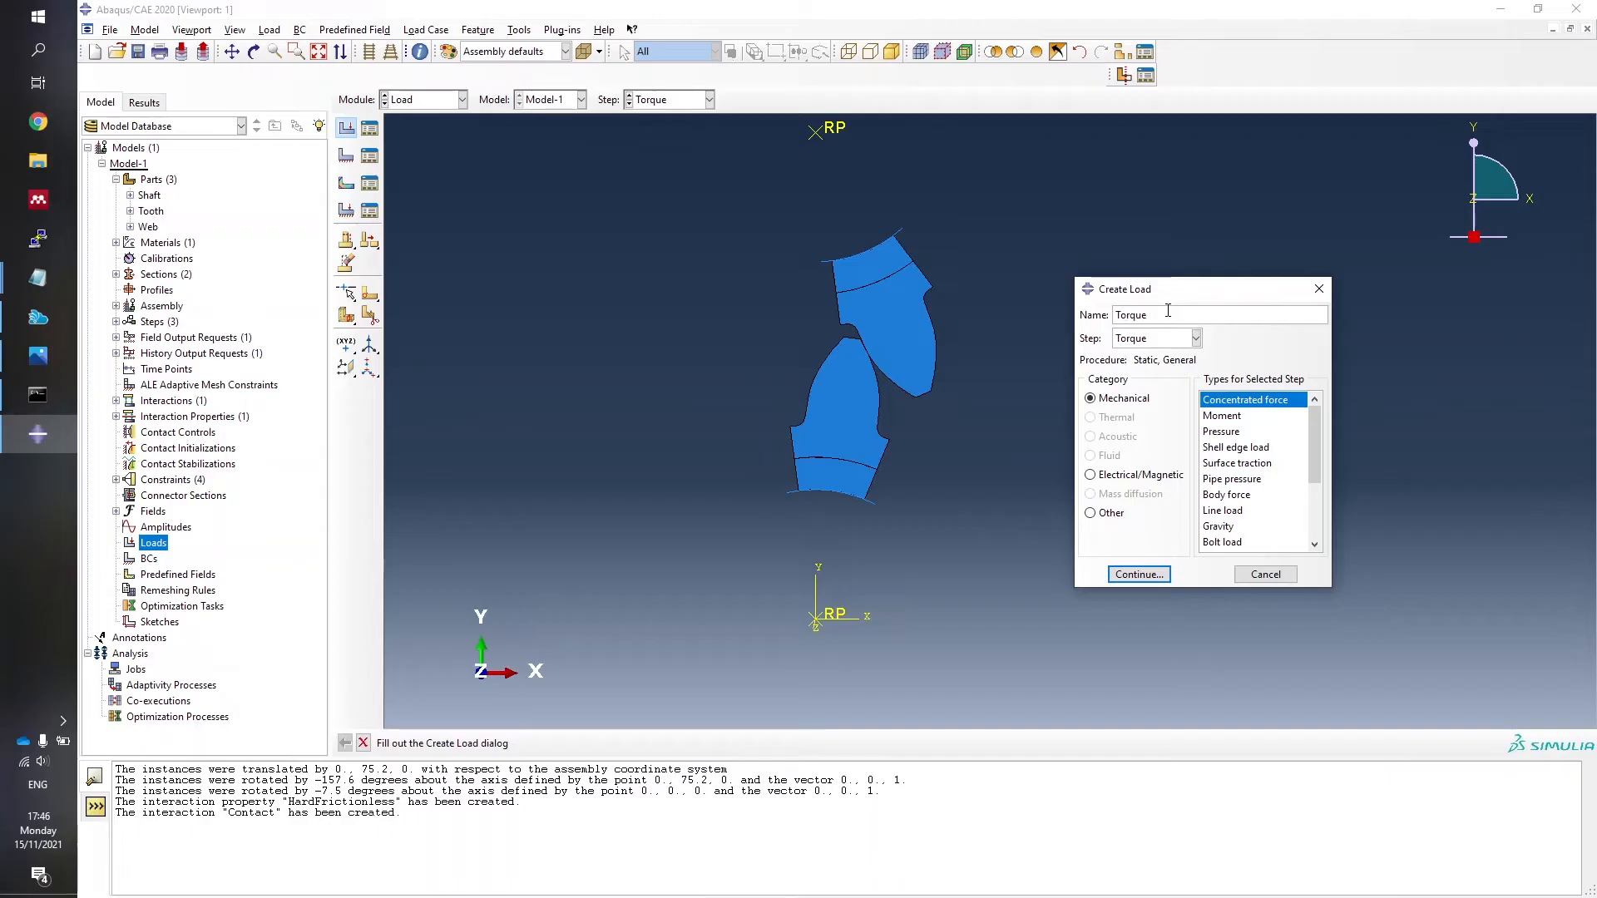
{"action": "left_click", "coordinate": [1233, 416]}
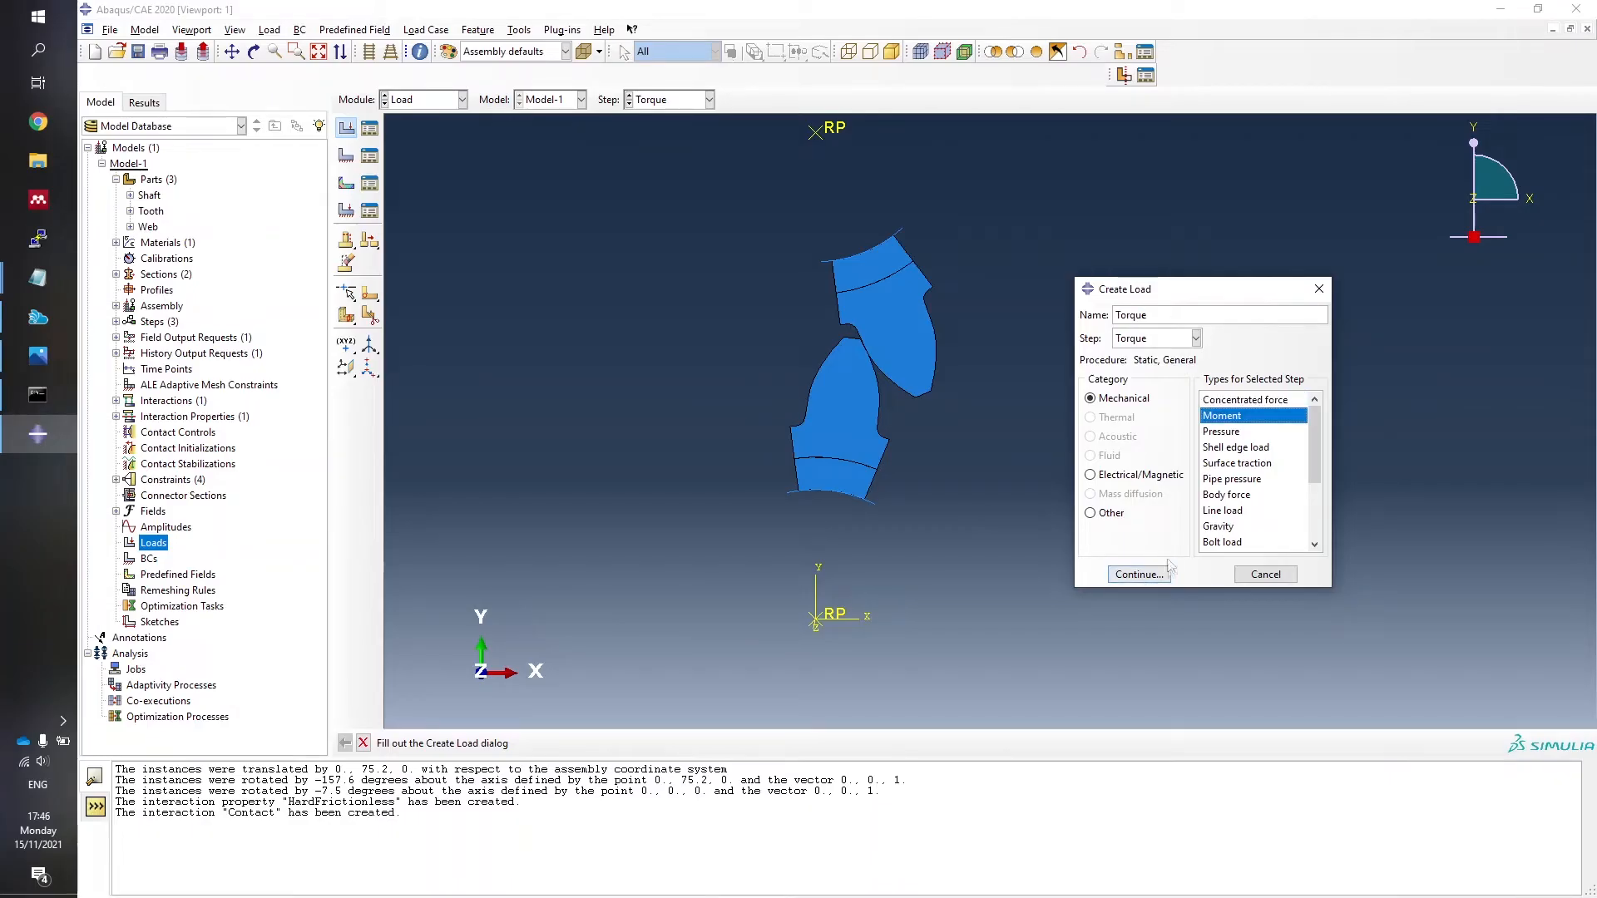
{"action": "left_click", "coordinate": [1156, 343]}
{"action": "left_click", "coordinate": [1156, 342]}
{"action": "left_click", "coordinate": [1140, 575]}
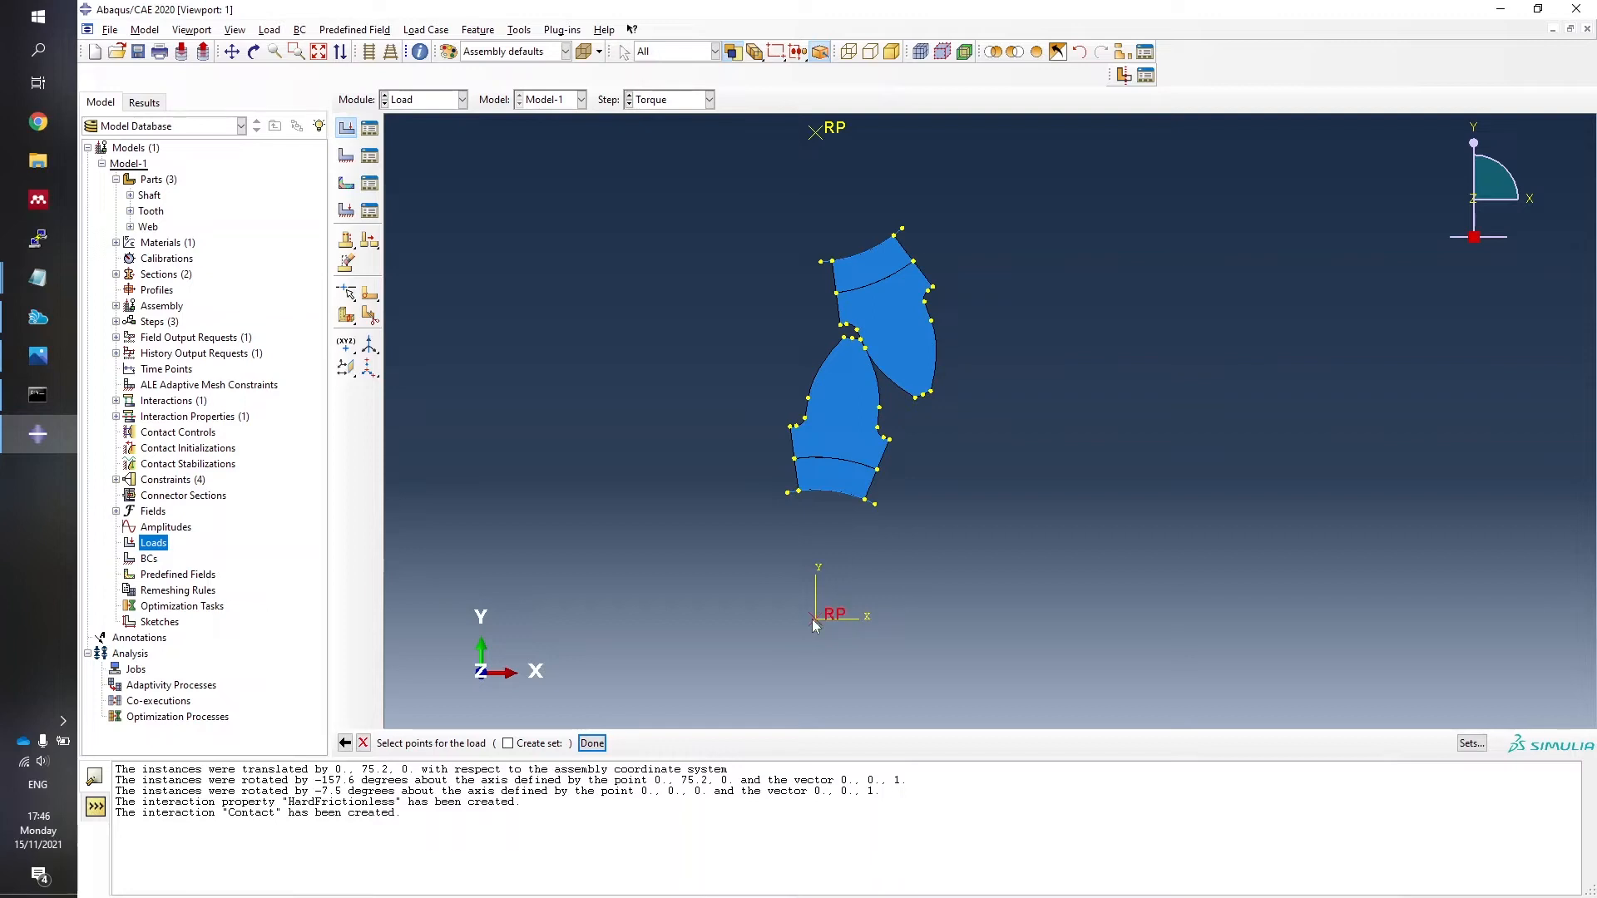
{"action": "left_click", "coordinate": [592, 744]}
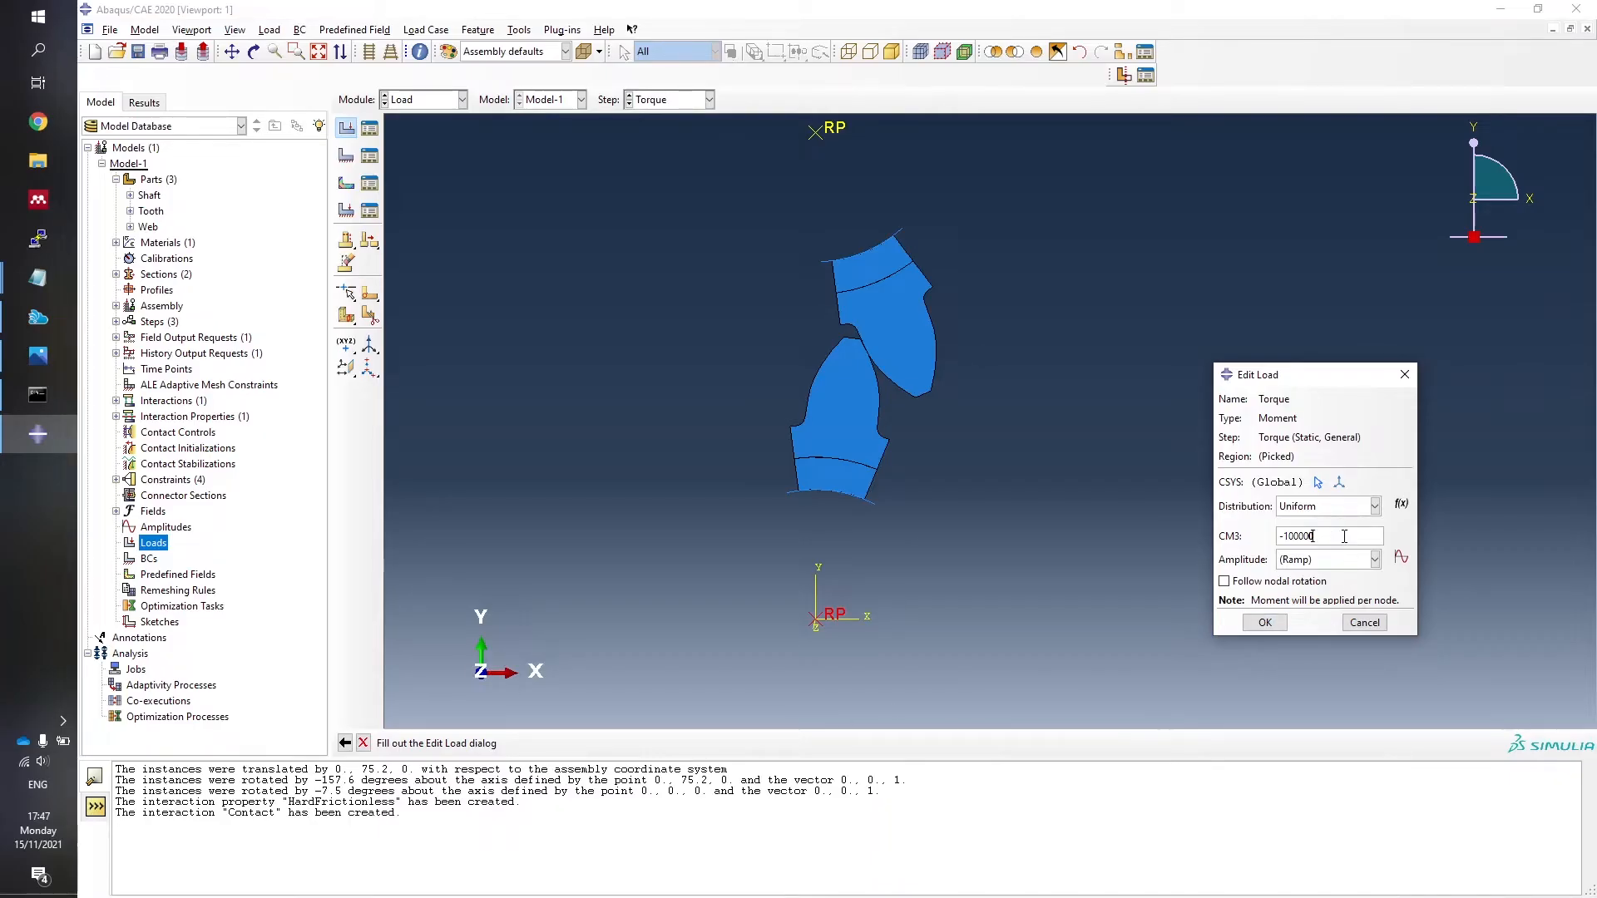
{"action": "left_click", "coordinate": [1263, 623]}
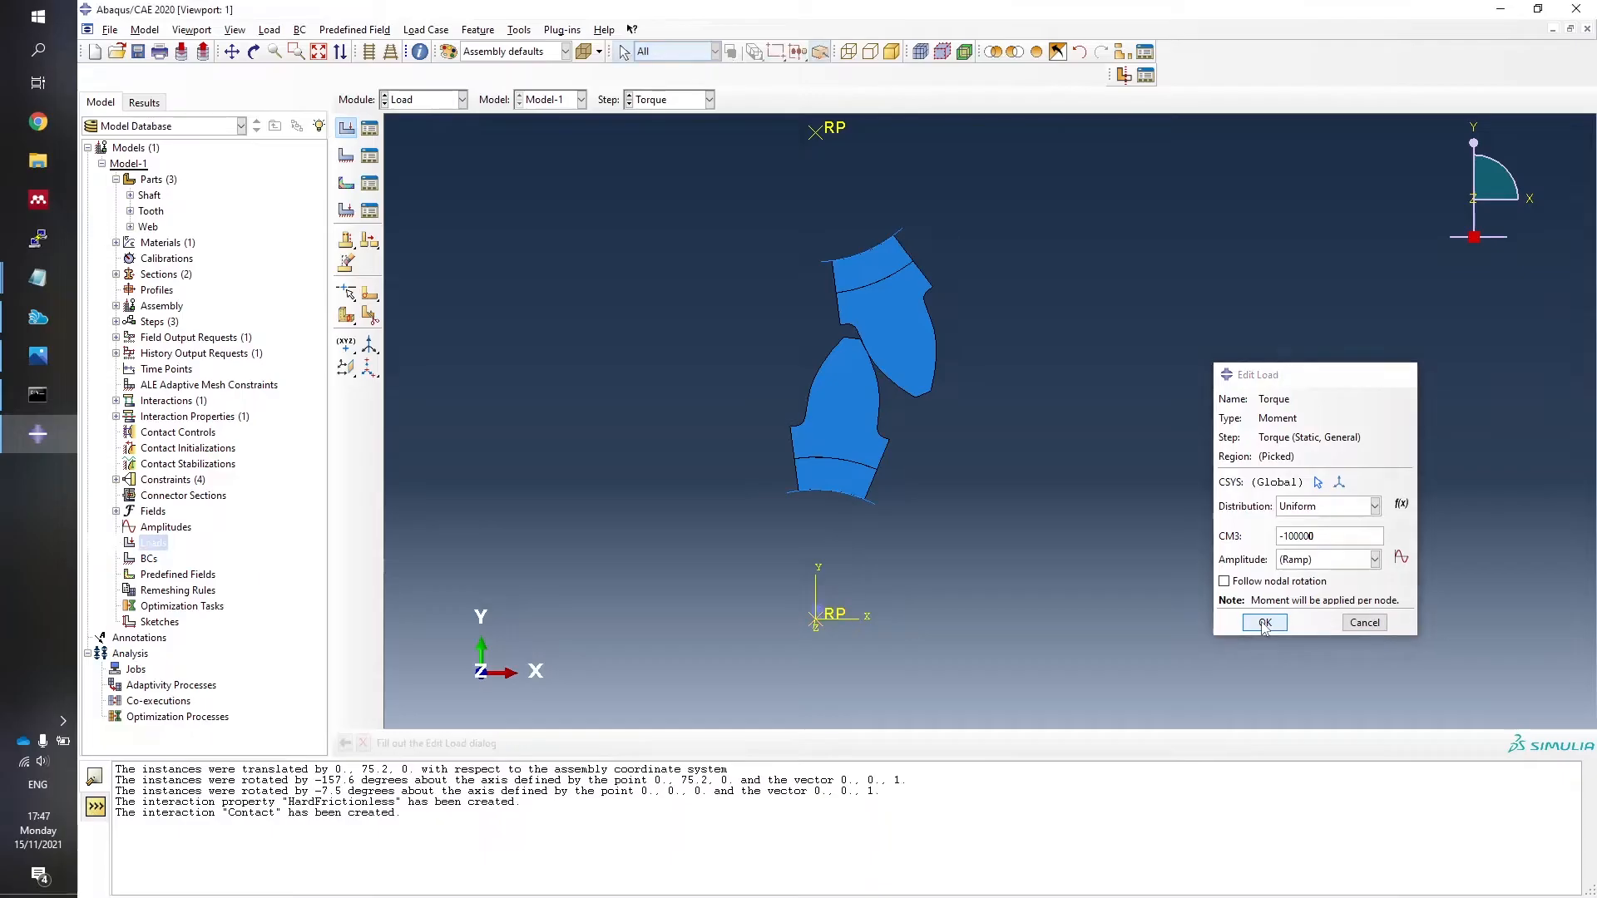
Start a mechanical Displacement/Rotation boundary condition named Fix1 in the Torque step.
{"action": "right_click", "coordinate": [150, 558]}
{"action": "left_click", "coordinate": [197, 606]}
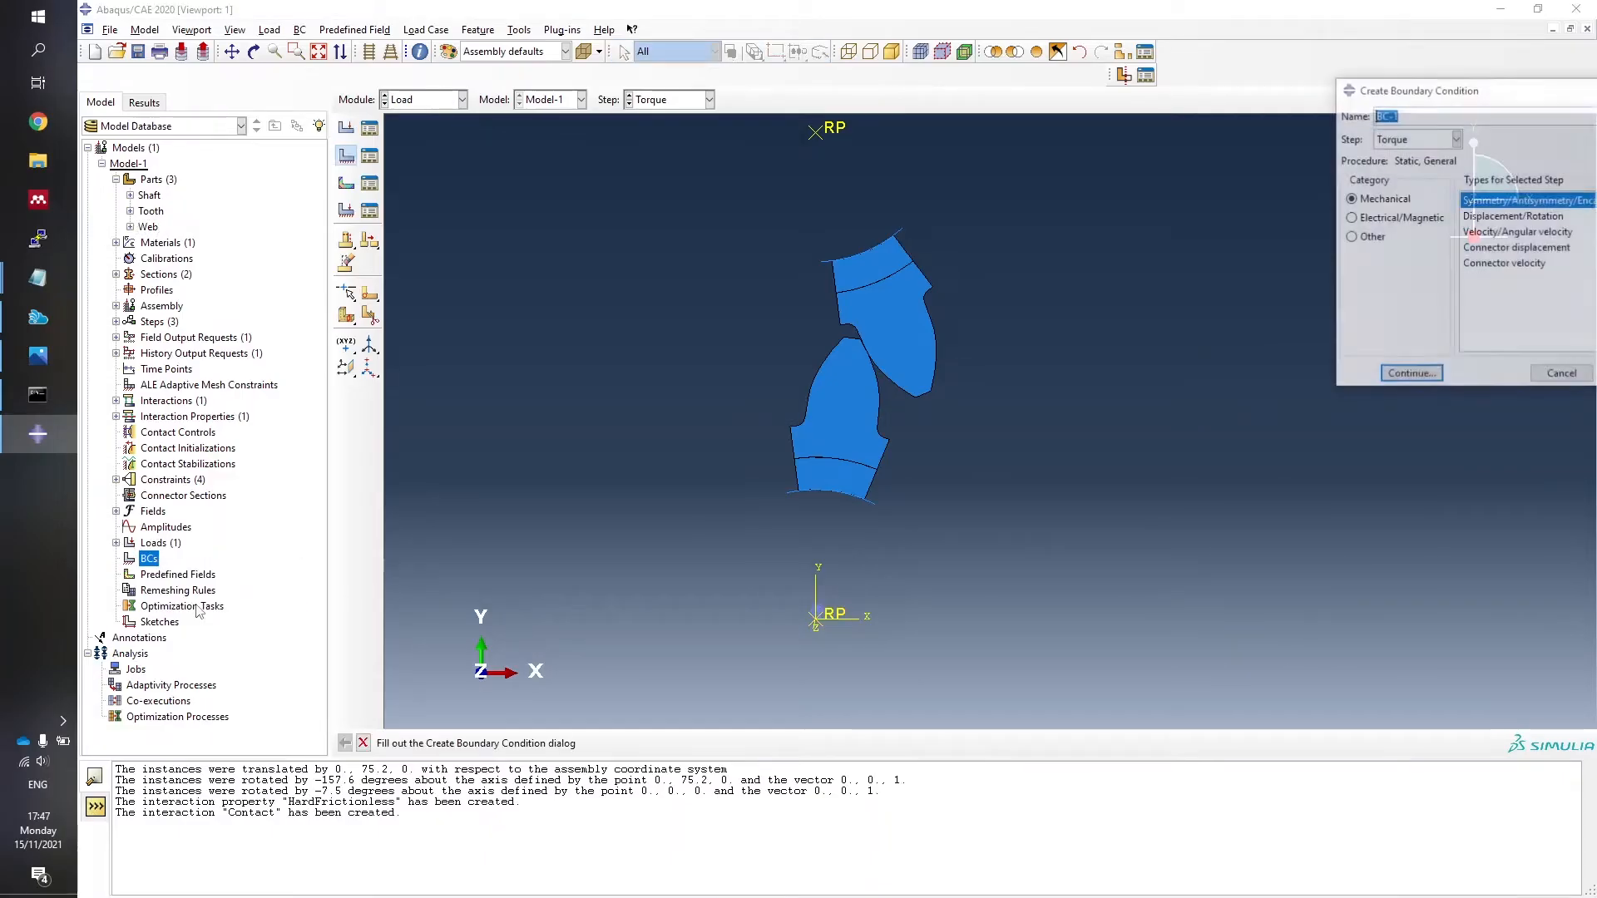
{"action": "left_click_drag", "start_coordinate": [1487, 98], "coordinate": [1210, 187]}
{"action": "type", "text": "Fix1"}
{"action": "left_click", "coordinate": [1235, 305]}
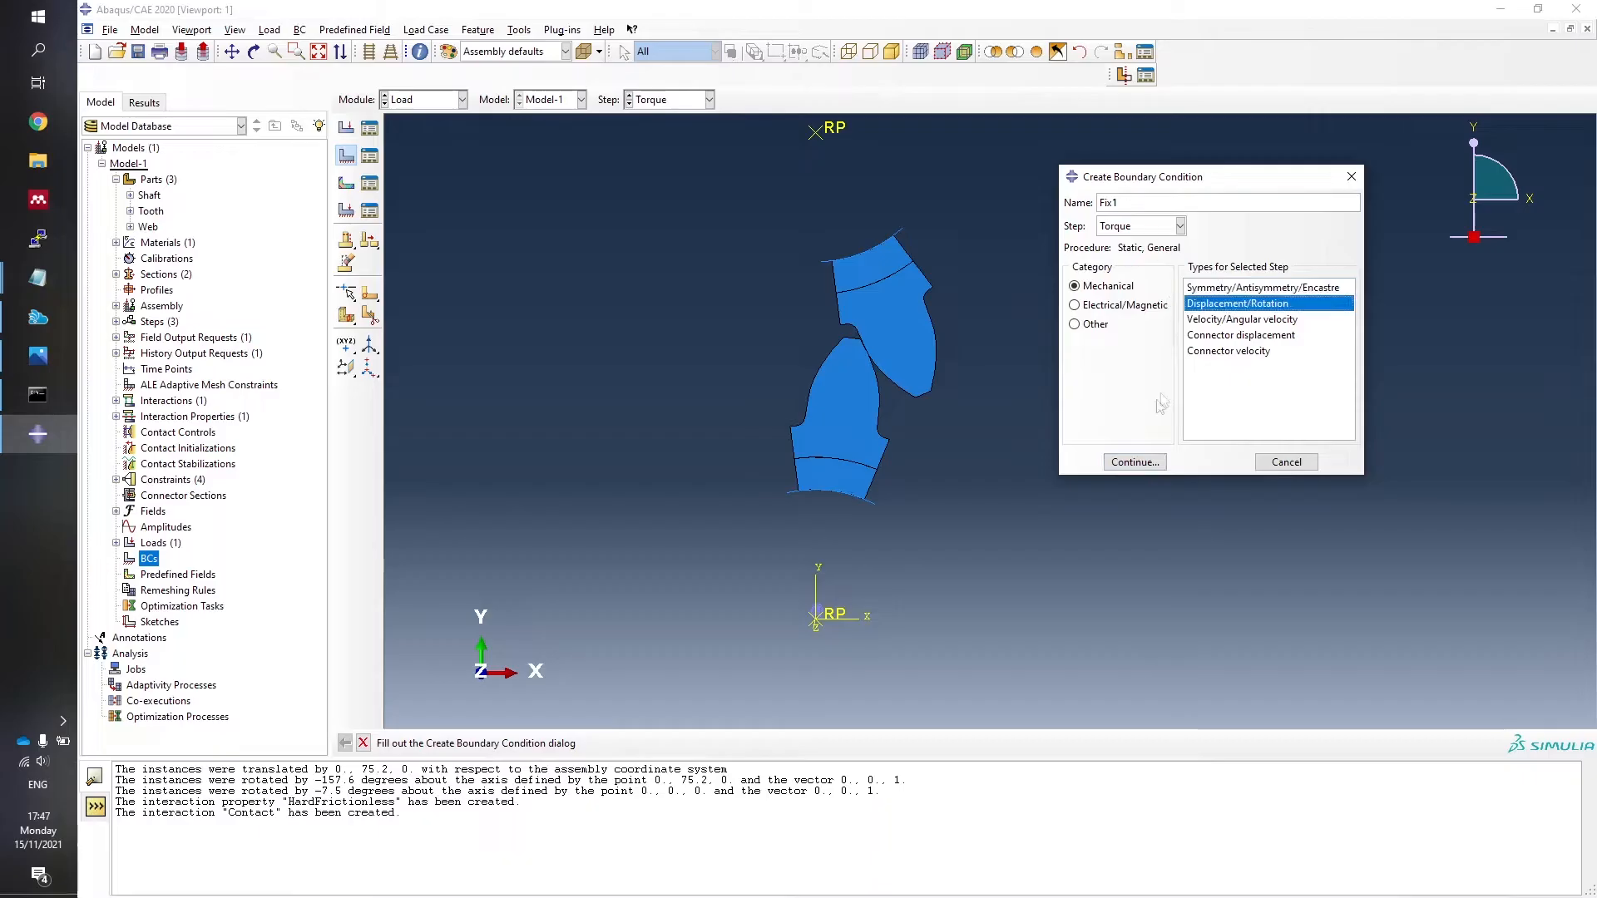
{"action": "left_click", "coordinate": [1134, 461]}
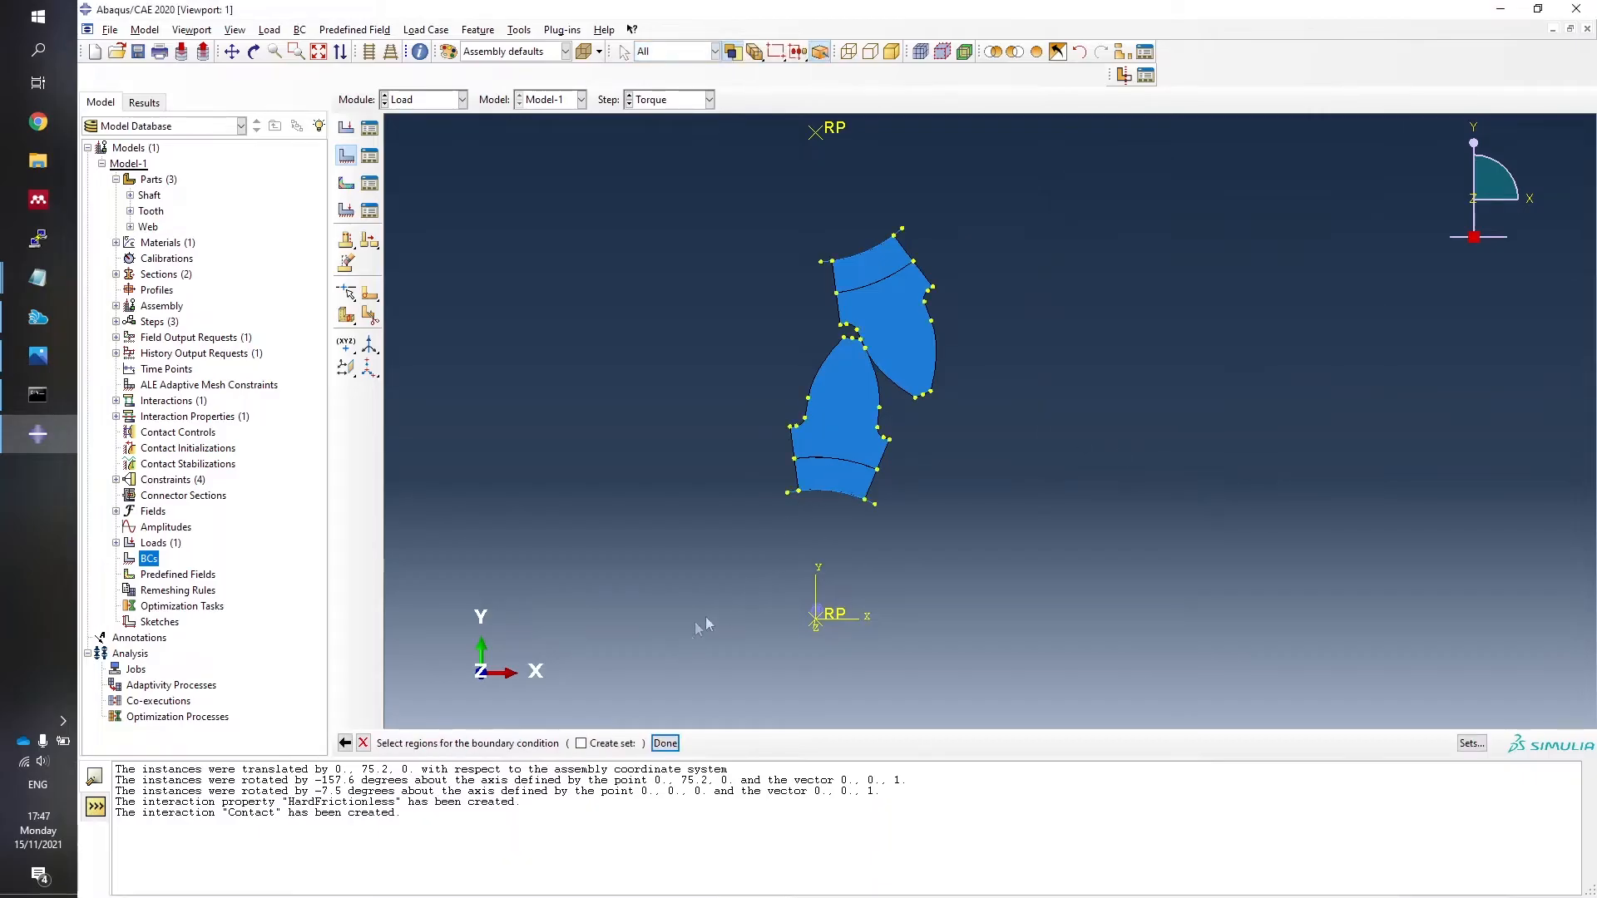
Assign the Fix1 boundary condition to the upper reference point and constrain U1 and U2 to 0.
{"action": "left_click", "coordinate": [815, 133]}
{"action": "left_click", "coordinate": [664, 743]}
{"action": "left_click_drag", "start_coordinate": [133, 274], "coordinate": [620, 300]}
{"action": "left_click", "coordinate": [501, 444]}
{"action": "left_click", "coordinate": [500, 466]}
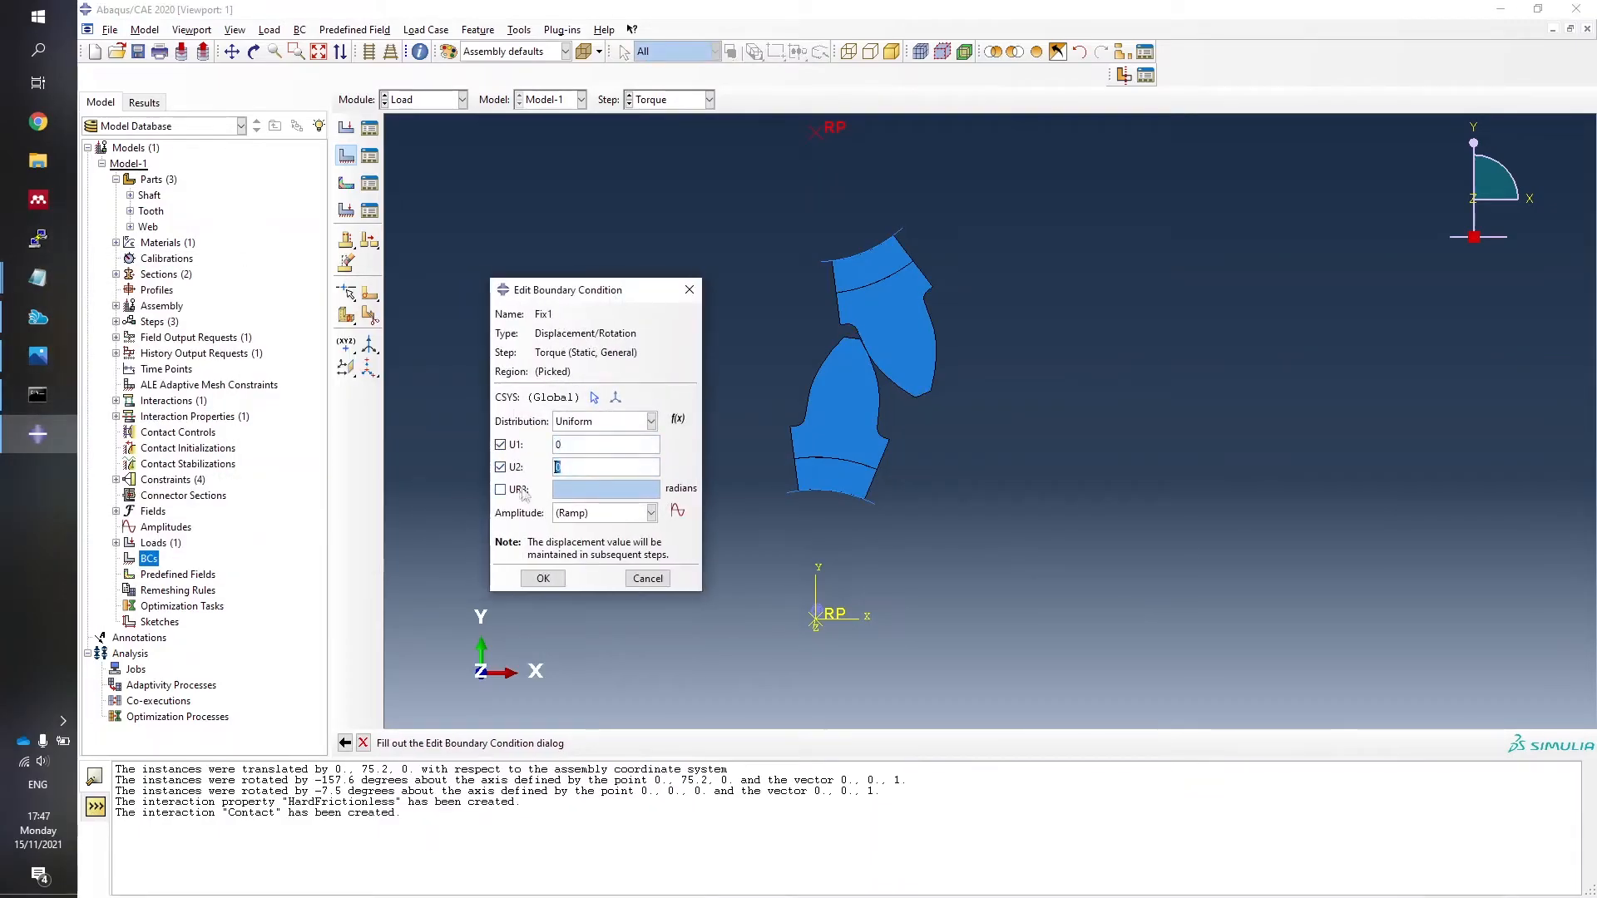
Finish Fix1, and create displacement/rotation boundary condition Fix in the Torque step at the lower reference point with U1 and U2 set to 0.
{"action": "left_click", "coordinate": [553, 584]}
{"action": "right_click", "coordinate": [164, 559]}
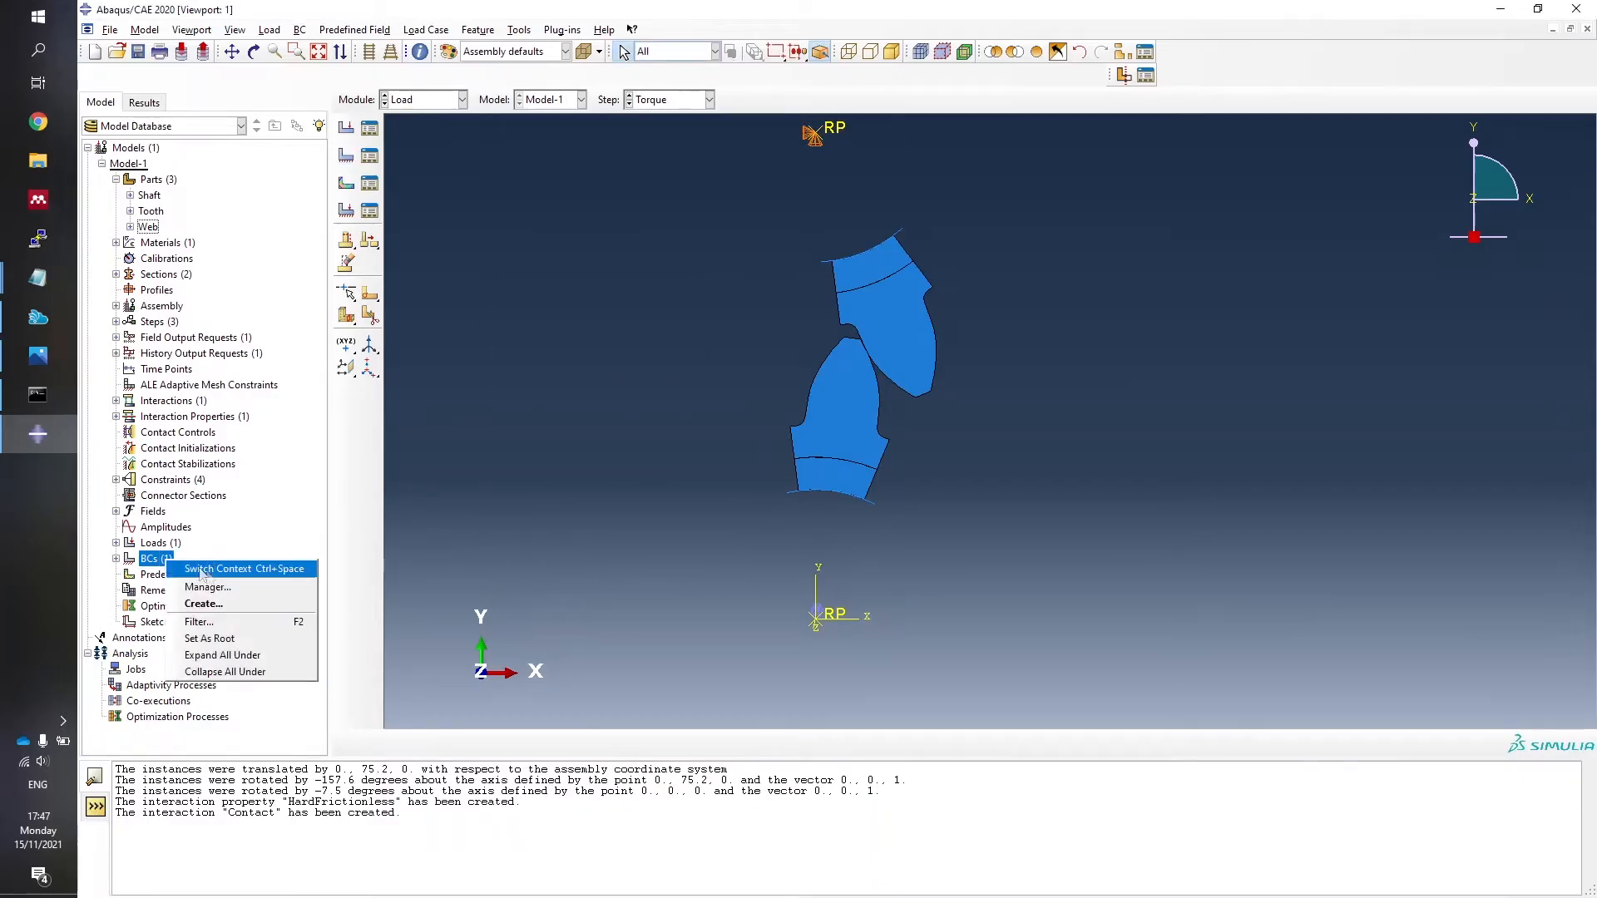
{"action": "left_click", "coordinate": [202, 604]}
{"action": "type", "text": "Fix"}
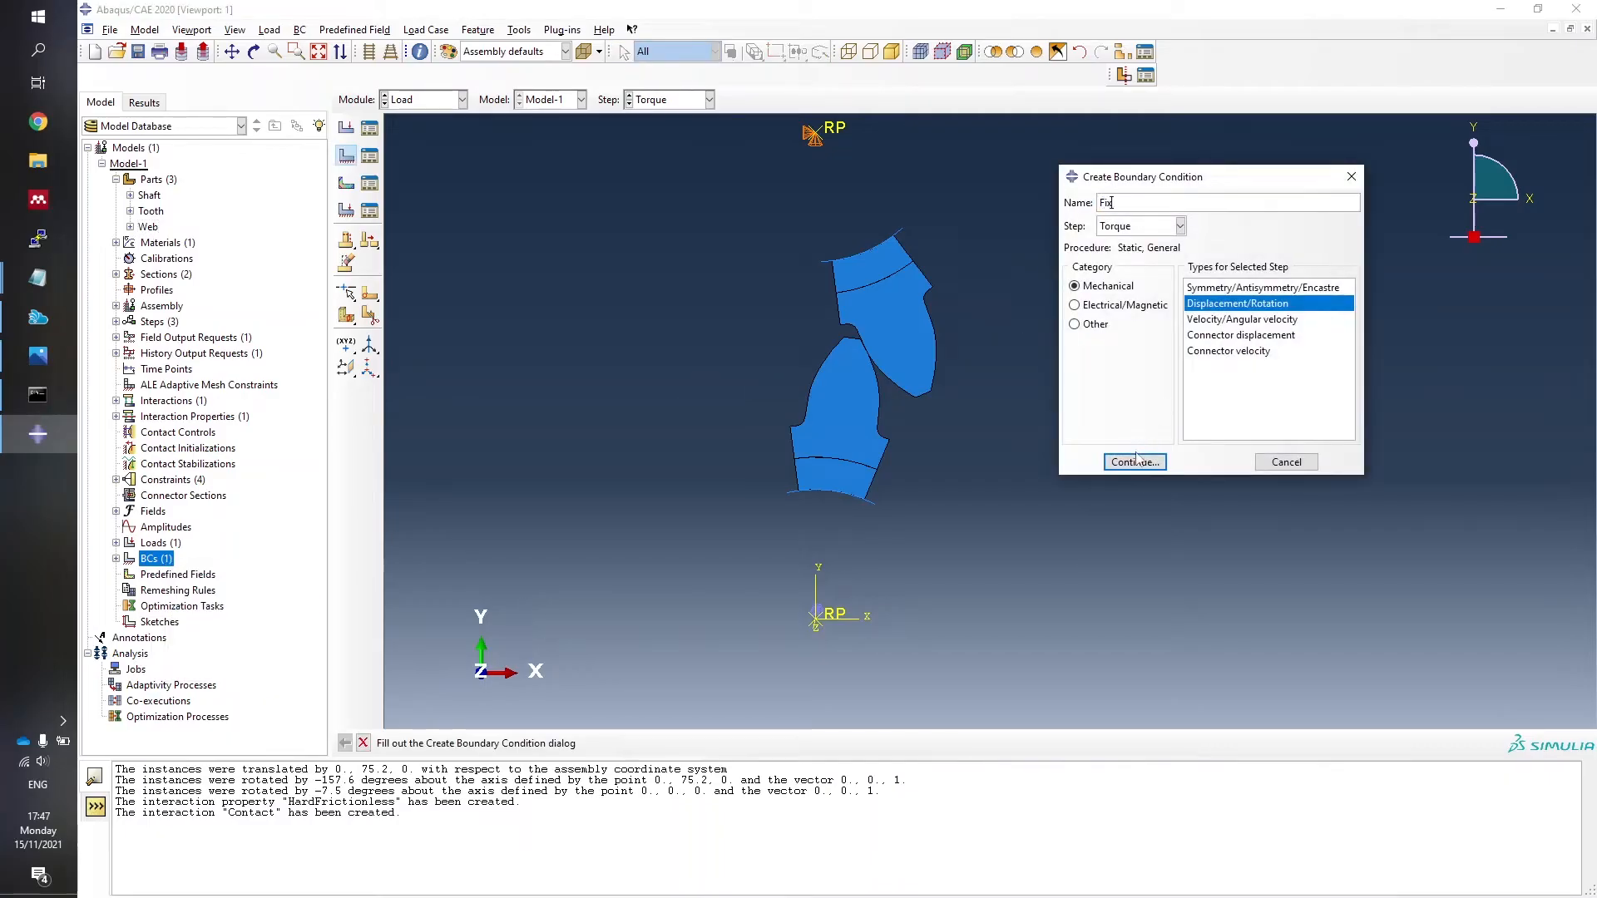
{"action": "left_click", "coordinate": [1135, 461]}
{"action": "left_click", "coordinate": [817, 620]}
{"action": "left_click", "coordinate": [664, 743]}
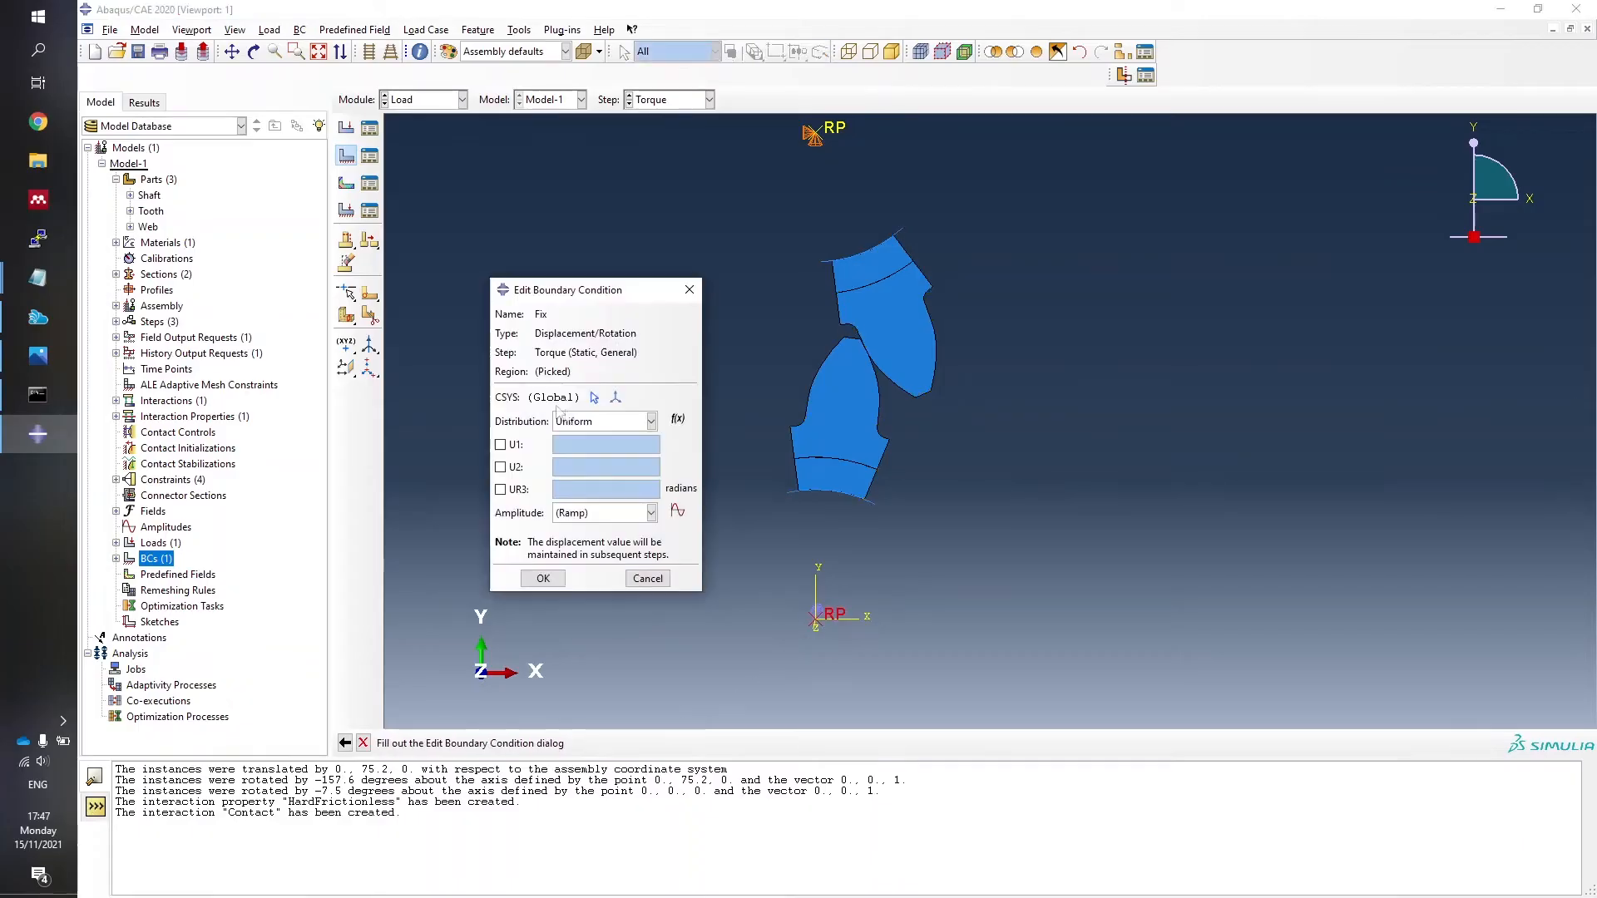
{"action": "left_click", "coordinate": [499, 444]}
{"action": "left_click", "coordinate": [500, 466]}
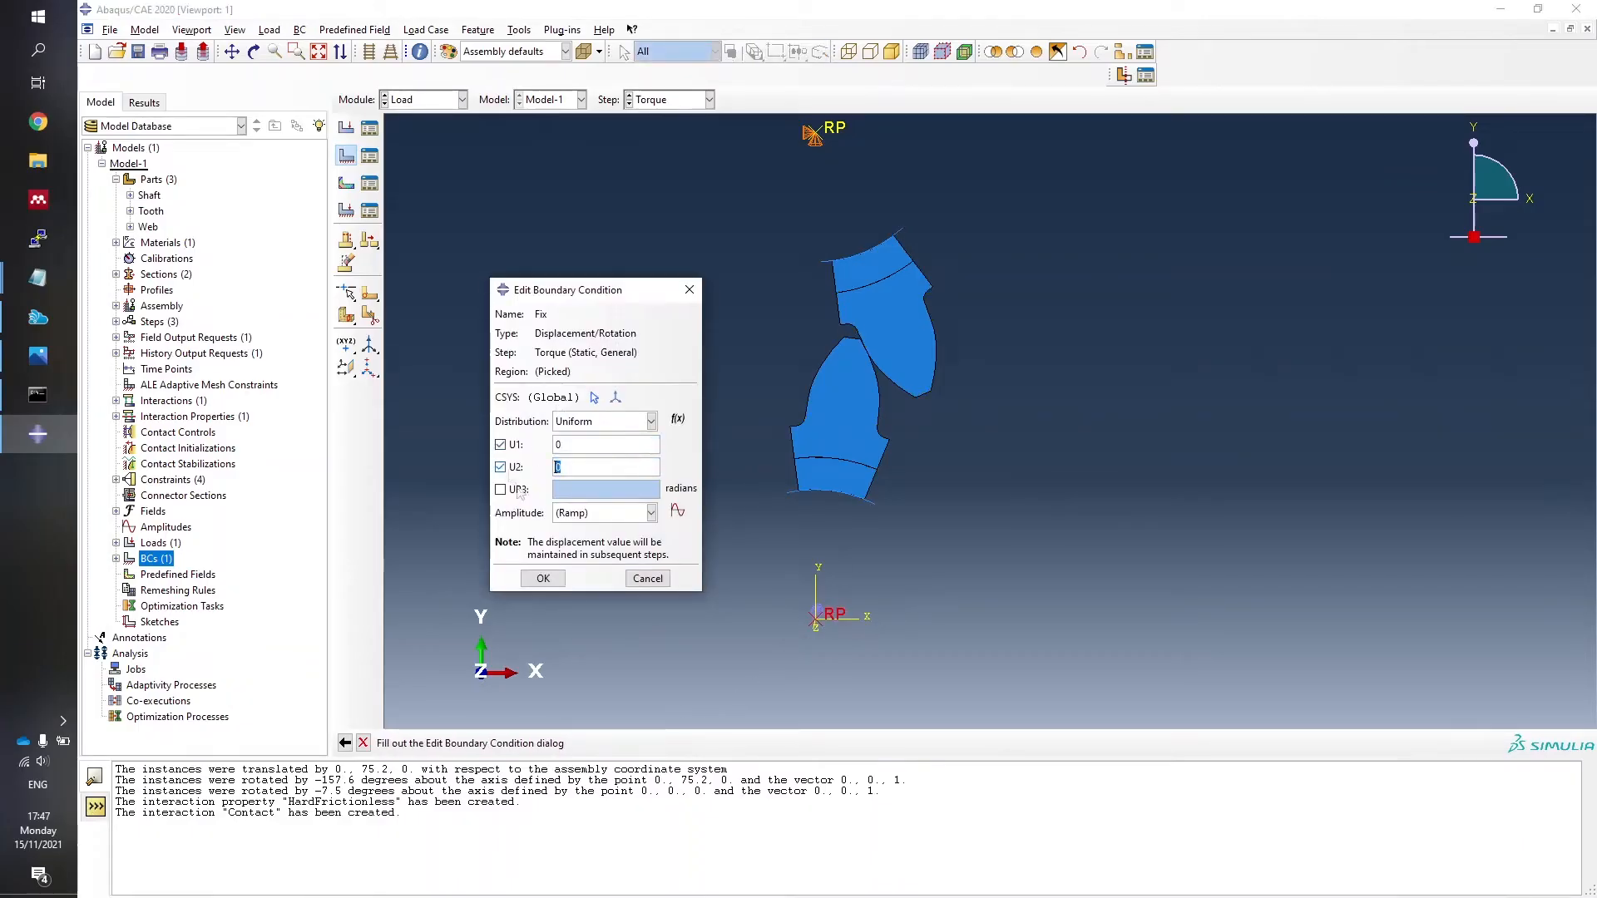
{"action": "left_click", "coordinate": [543, 578]}
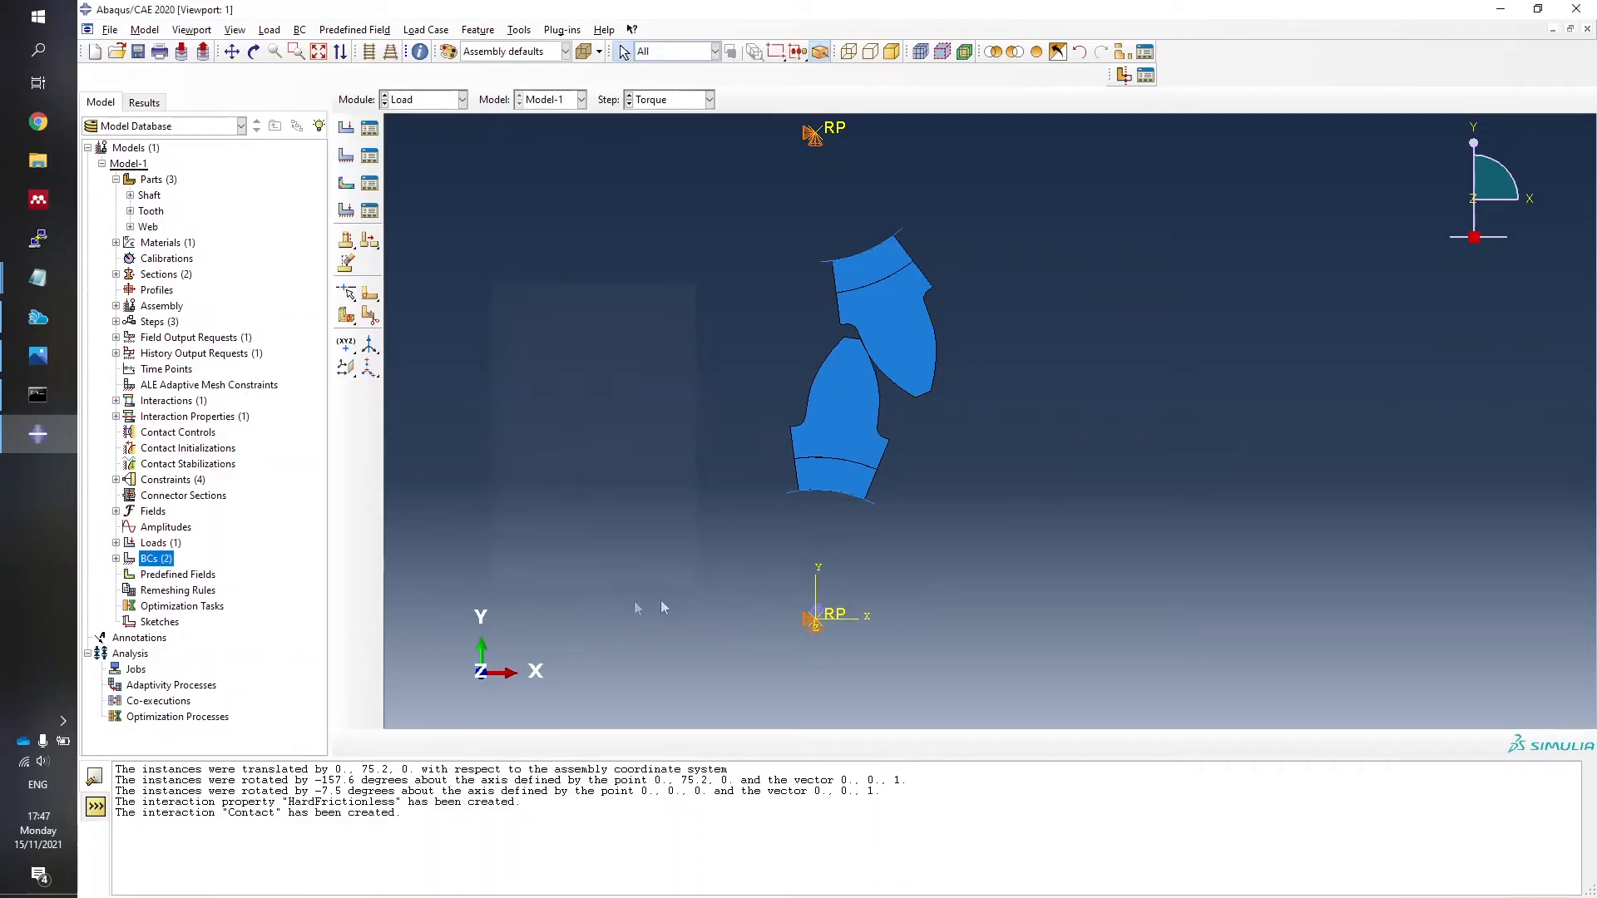
Create displacement/rotation boundary condition Lock2 in the Torque step at the upper reference point with UR3 set to 0.
{"action": "right_click", "coordinate": [161, 558]}
{"action": "left_click", "coordinate": [179, 601]}
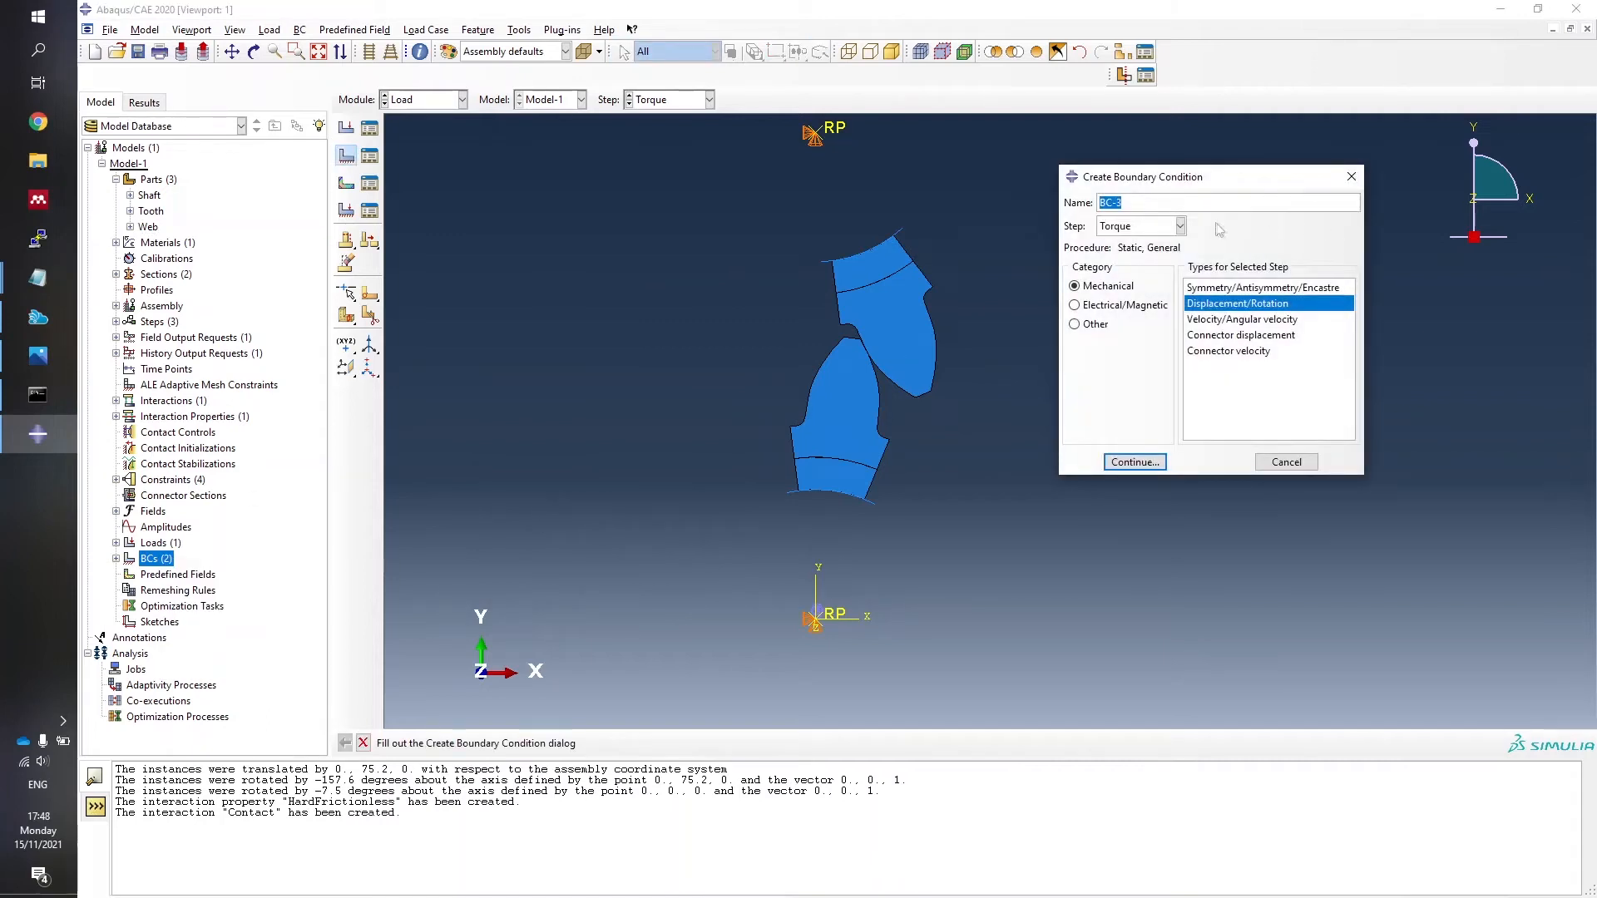
{"action": "type", "text": "Lock2"}
{"action": "left_click", "coordinate": [1134, 462]}
{"action": "left_click", "coordinate": [815, 138]}
{"action": "left_click", "coordinate": [665, 742]}
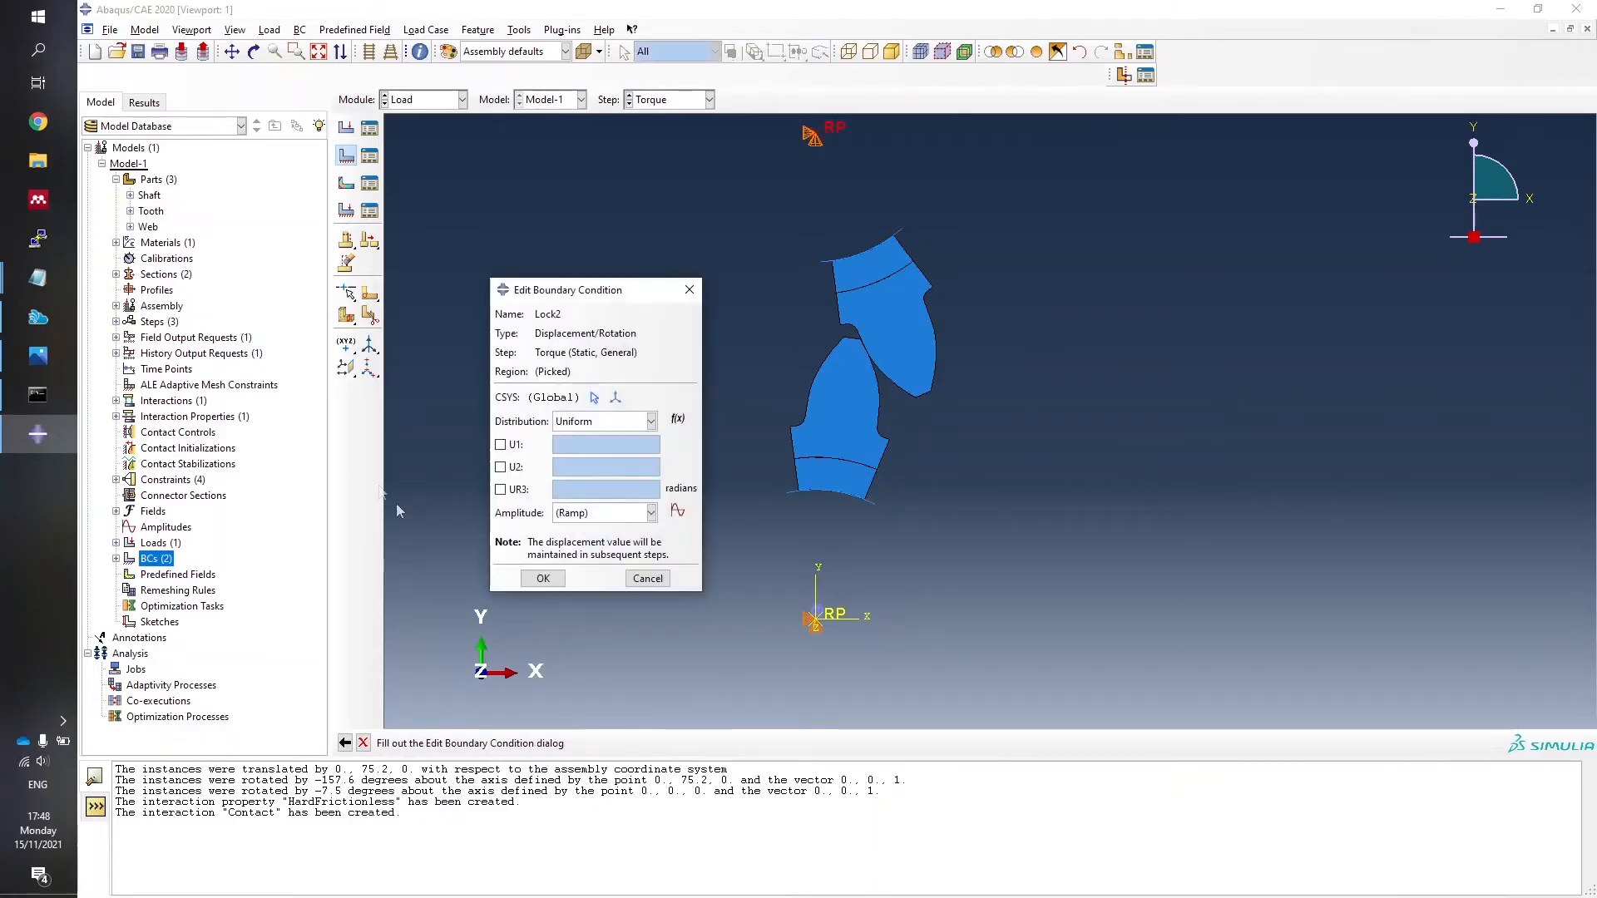
{"action": "left_click", "coordinate": [500, 489]}
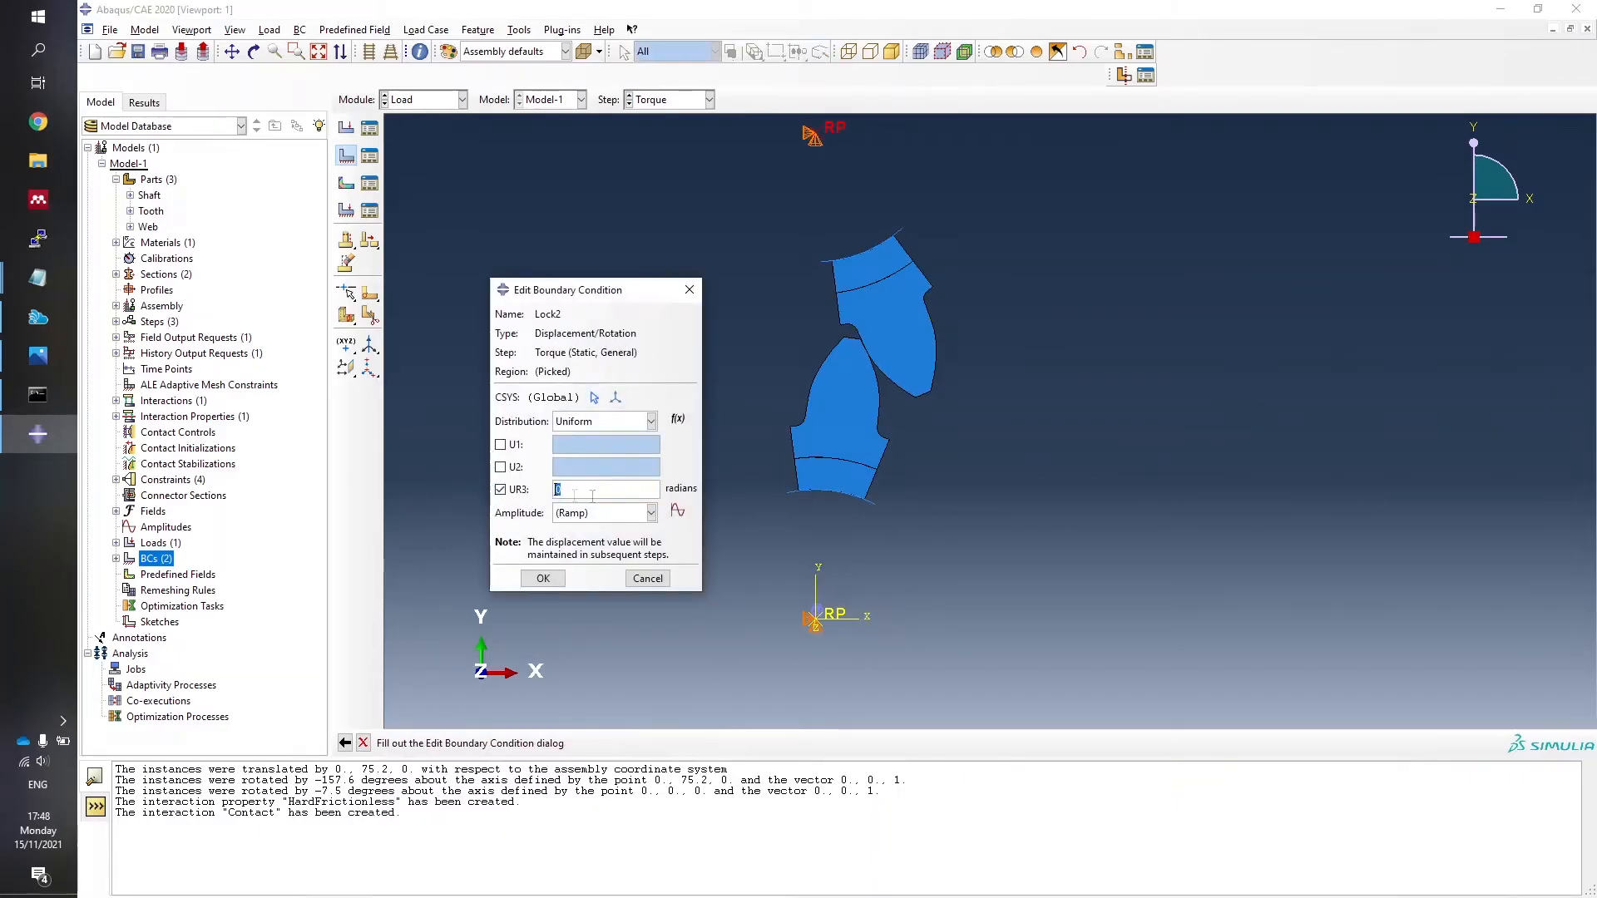
{"action": "left_click", "coordinate": [548, 586]}
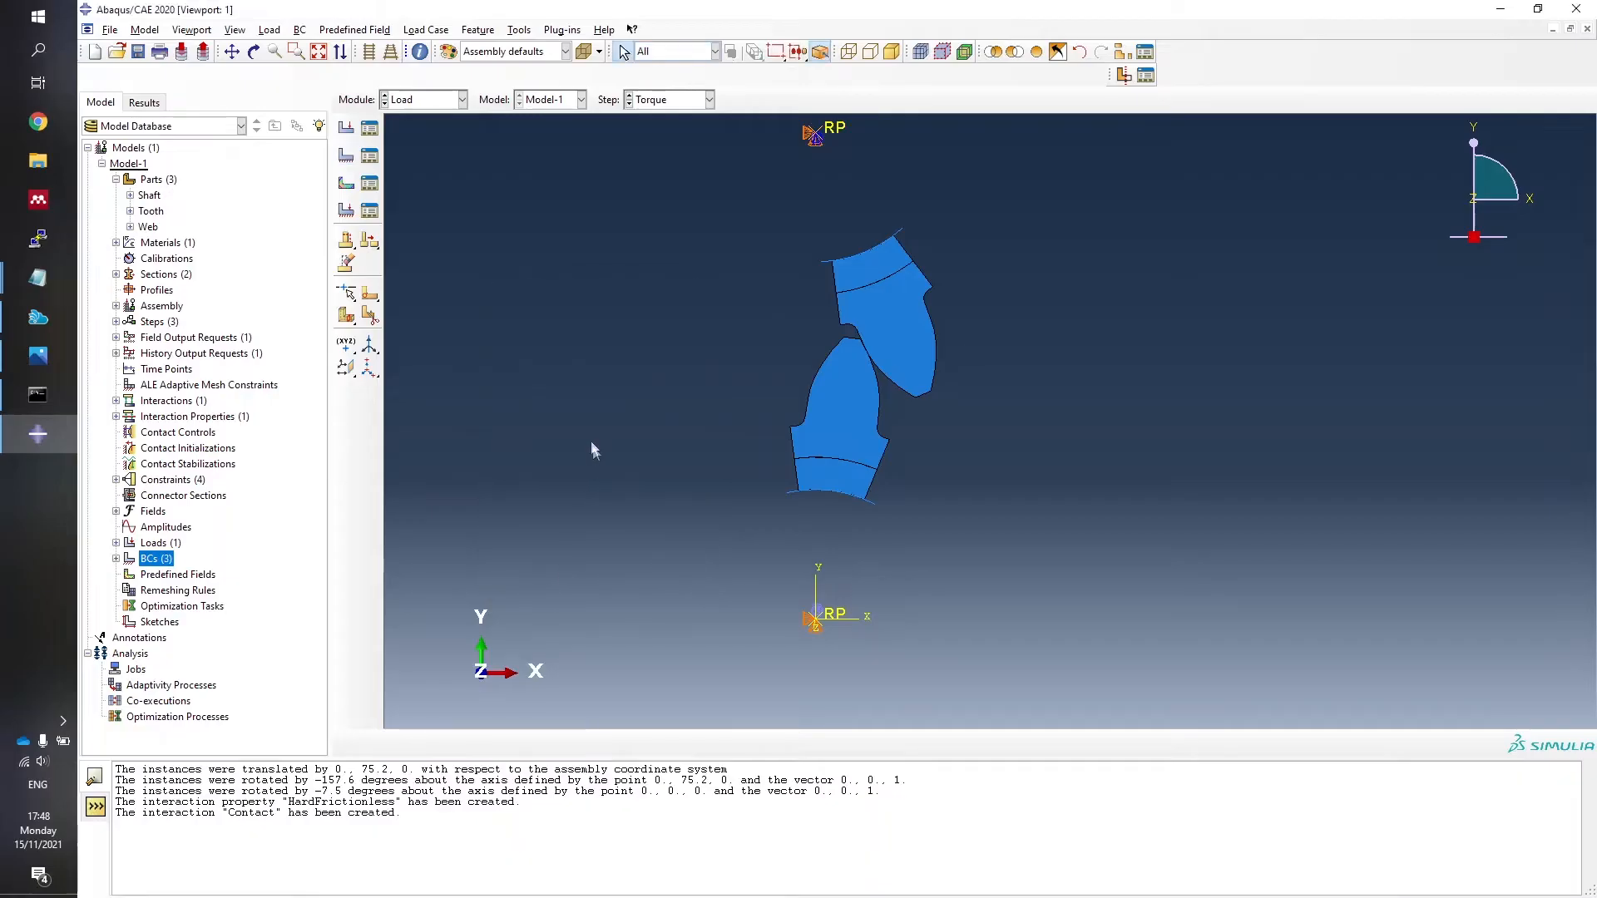
Create velocity/angular velocity boundary condition Displacement in the Torque step at the upper reference point with VR3 set to -0.017453 radians/time.
{"action": "right_click", "coordinate": [171, 559]}
{"action": "left_click", "coordinate": [193, 605]}
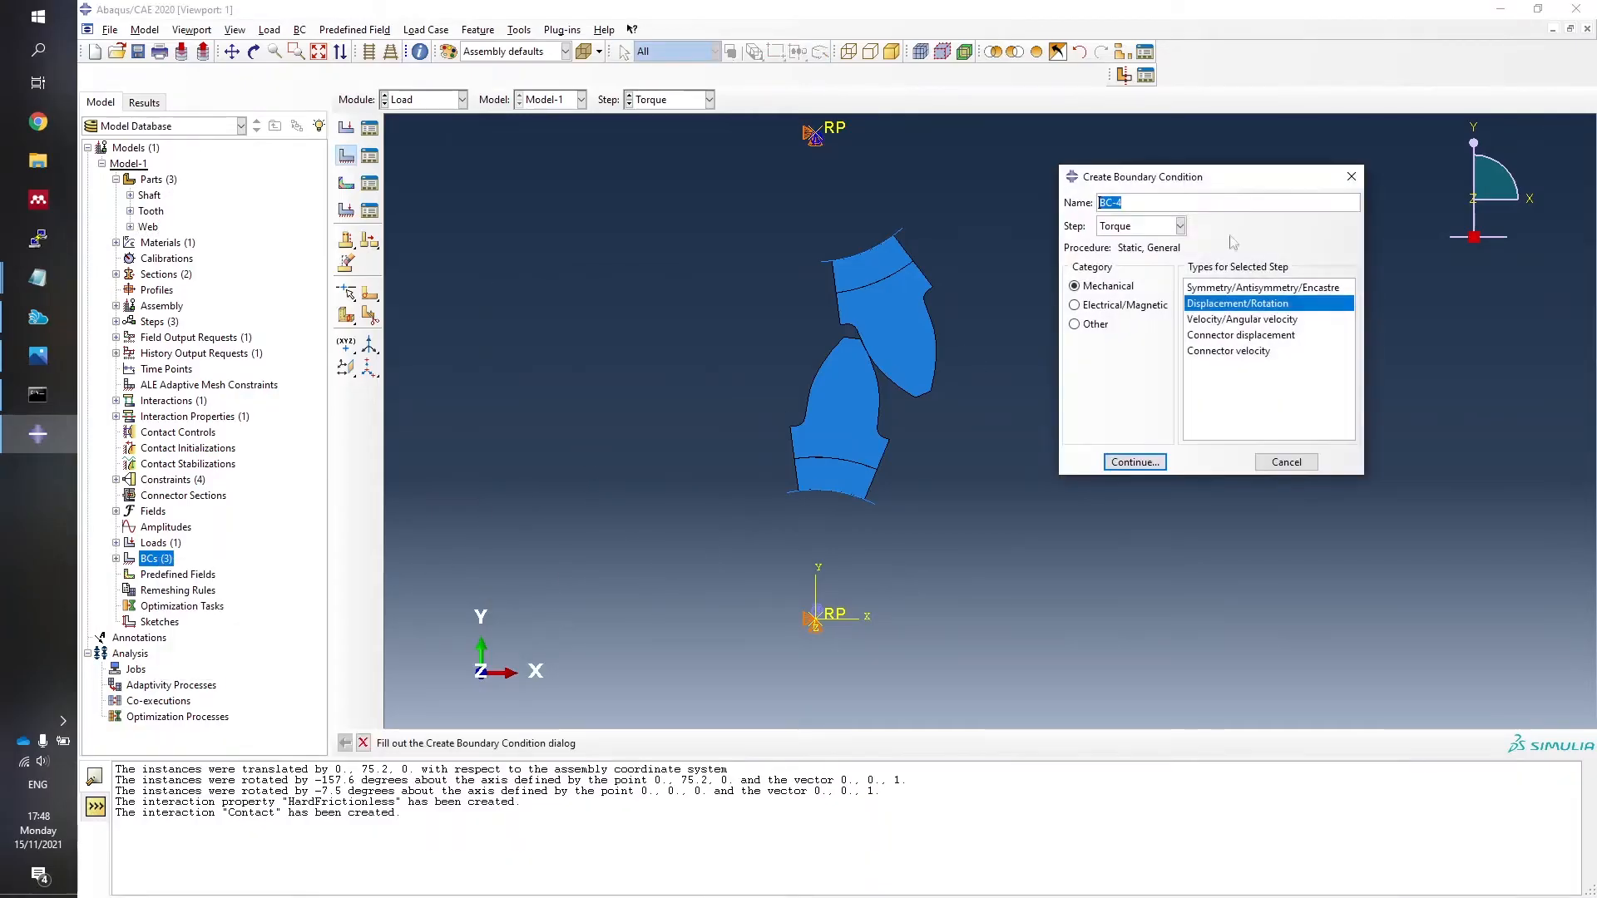
{"action": "type", "text": "Displacemen"}
{"action": "left_click", "coordinate": [1279, 322]}
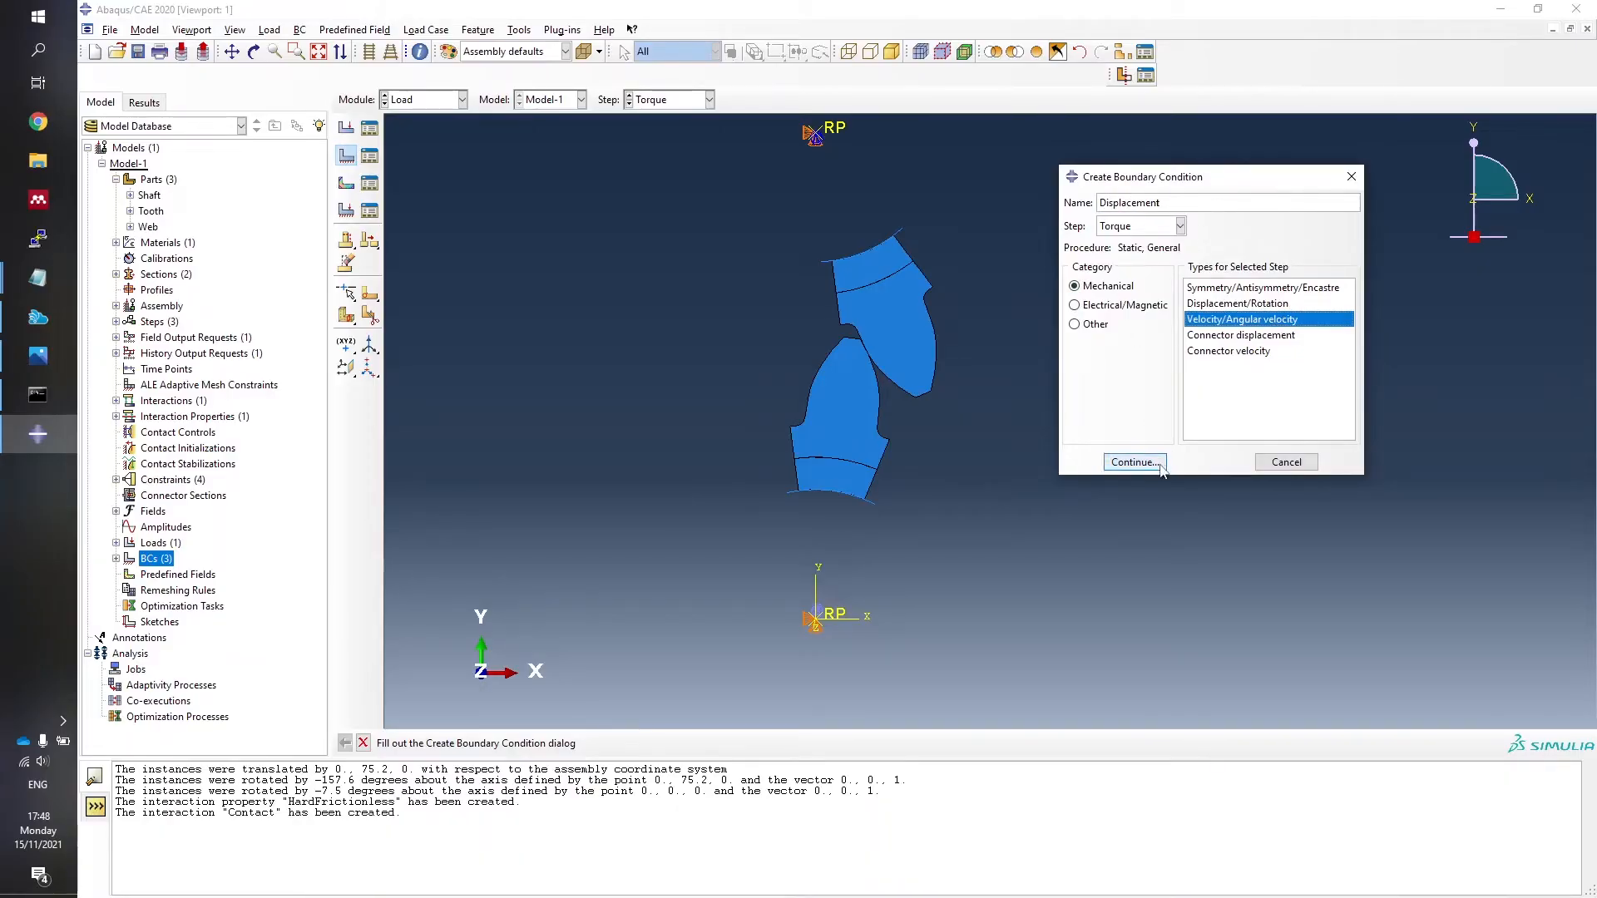
{"action": "left_click", "coordinate": [1161, 467]}
{"action": "left_click", "coordinate": [818, 138]}
{"action": "left_click", "coordinate": [665, 743]}
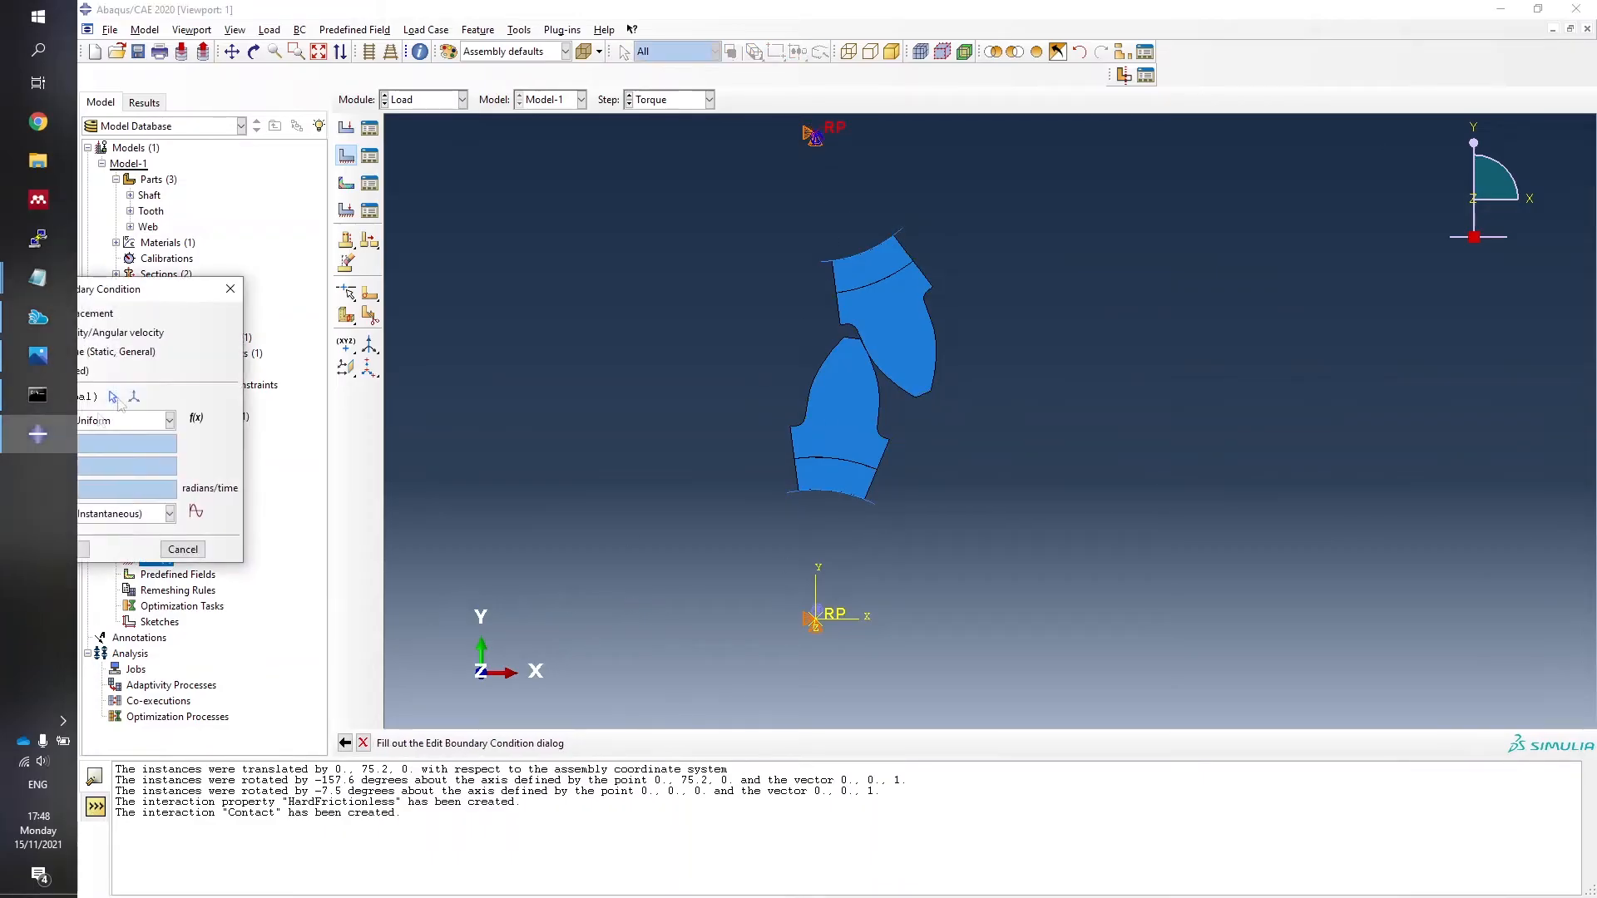
{"action": "left_click_drag", "start_coordinate": [138, 292], "coordinate": [629, 271]}
{"action": "left_click", "coordinate": [511, 467]}
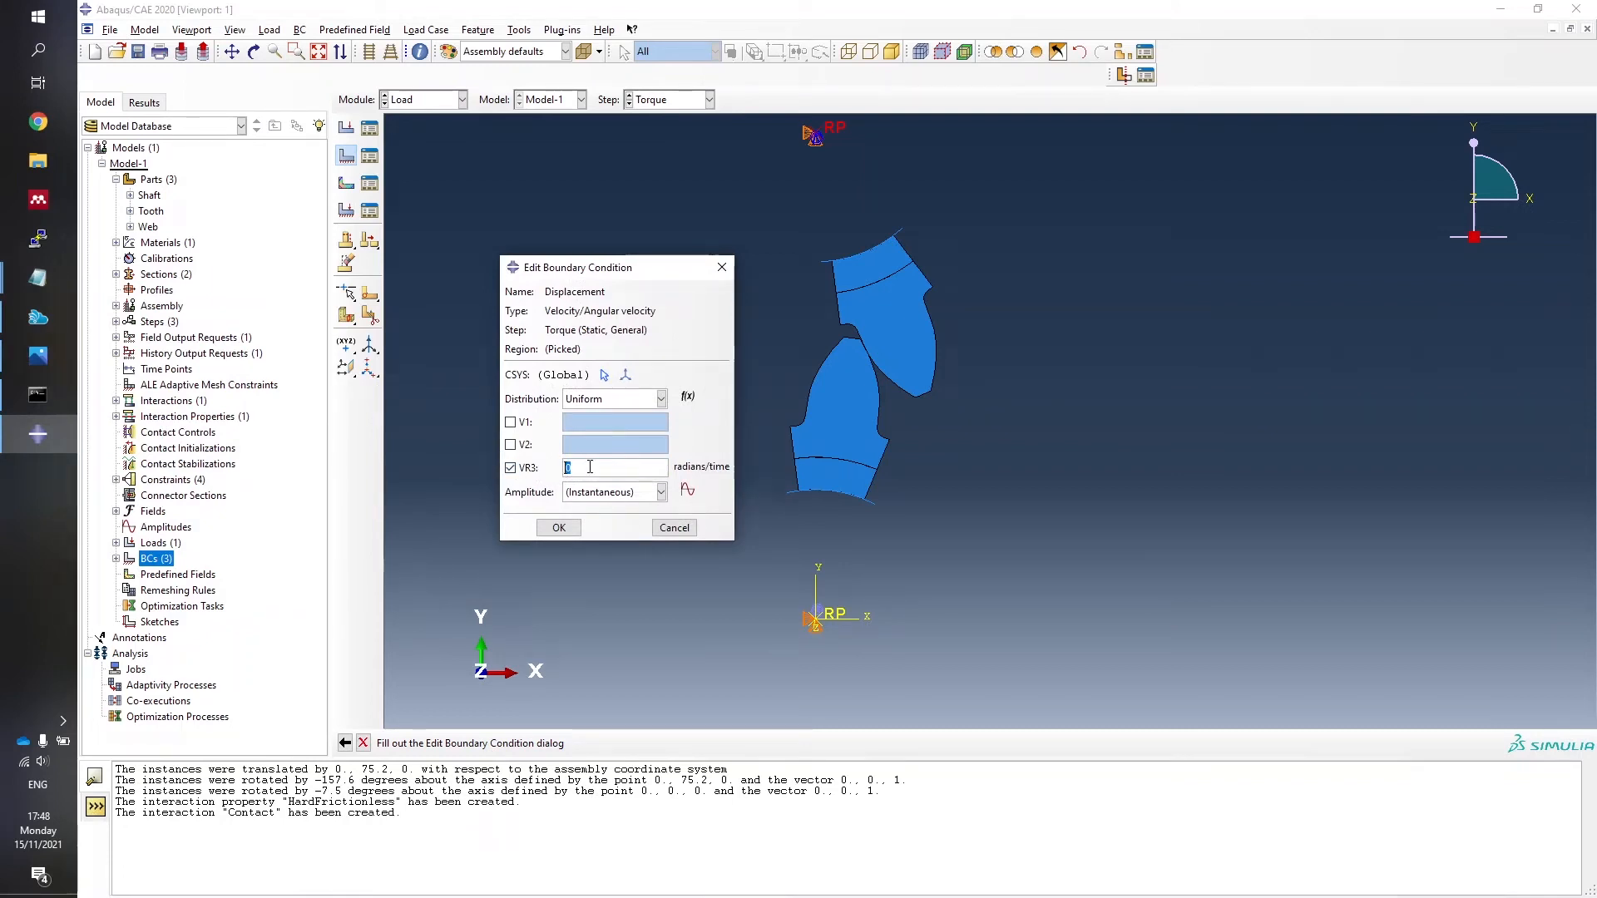
{"action": "type", "text": "-0.017453"}
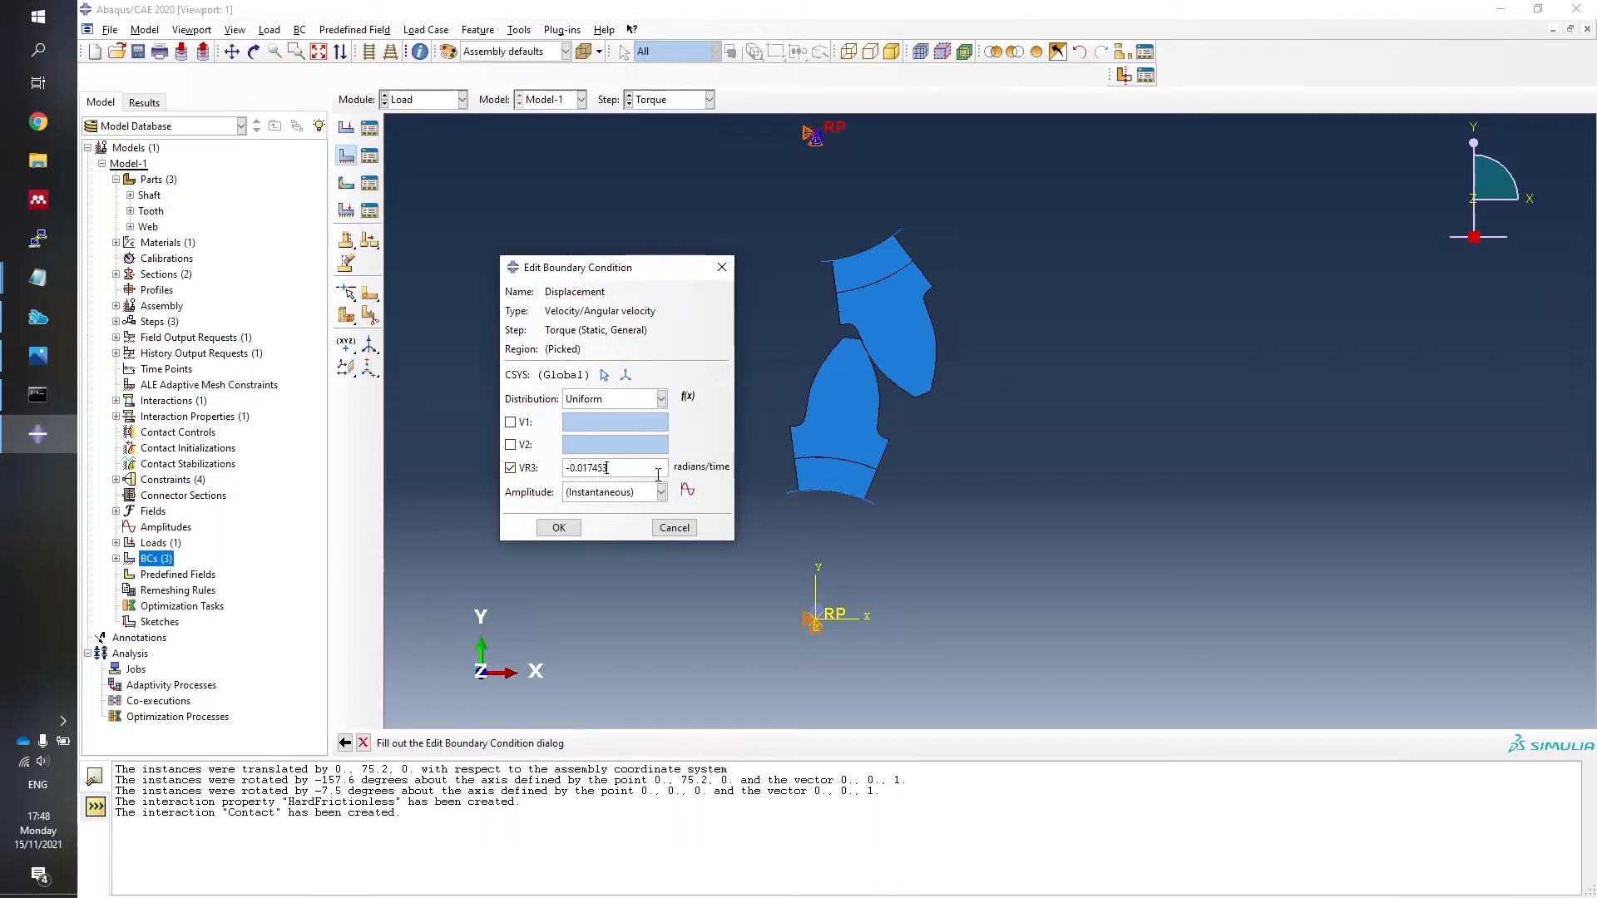
{"action": "left_click", "coordinate": [558, 528]}
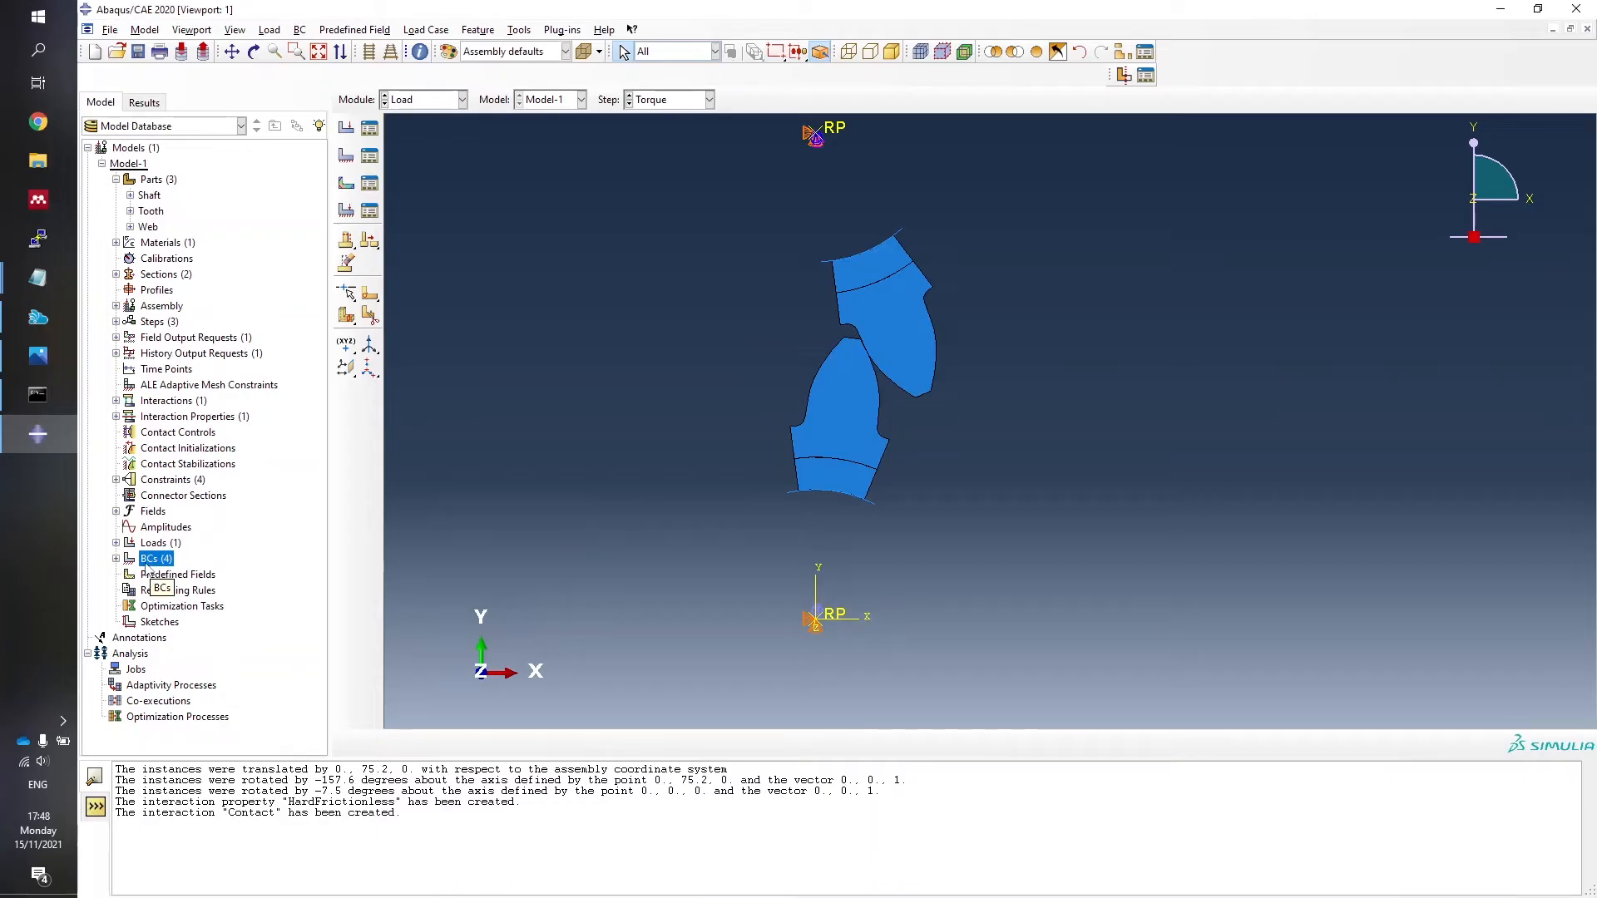
Move the creation of the Displacement boundary condition from the Torque step to the Displacement step in the Boundary Condition Manager.
{"action": "left_click", "coordinate": [117, 559]}
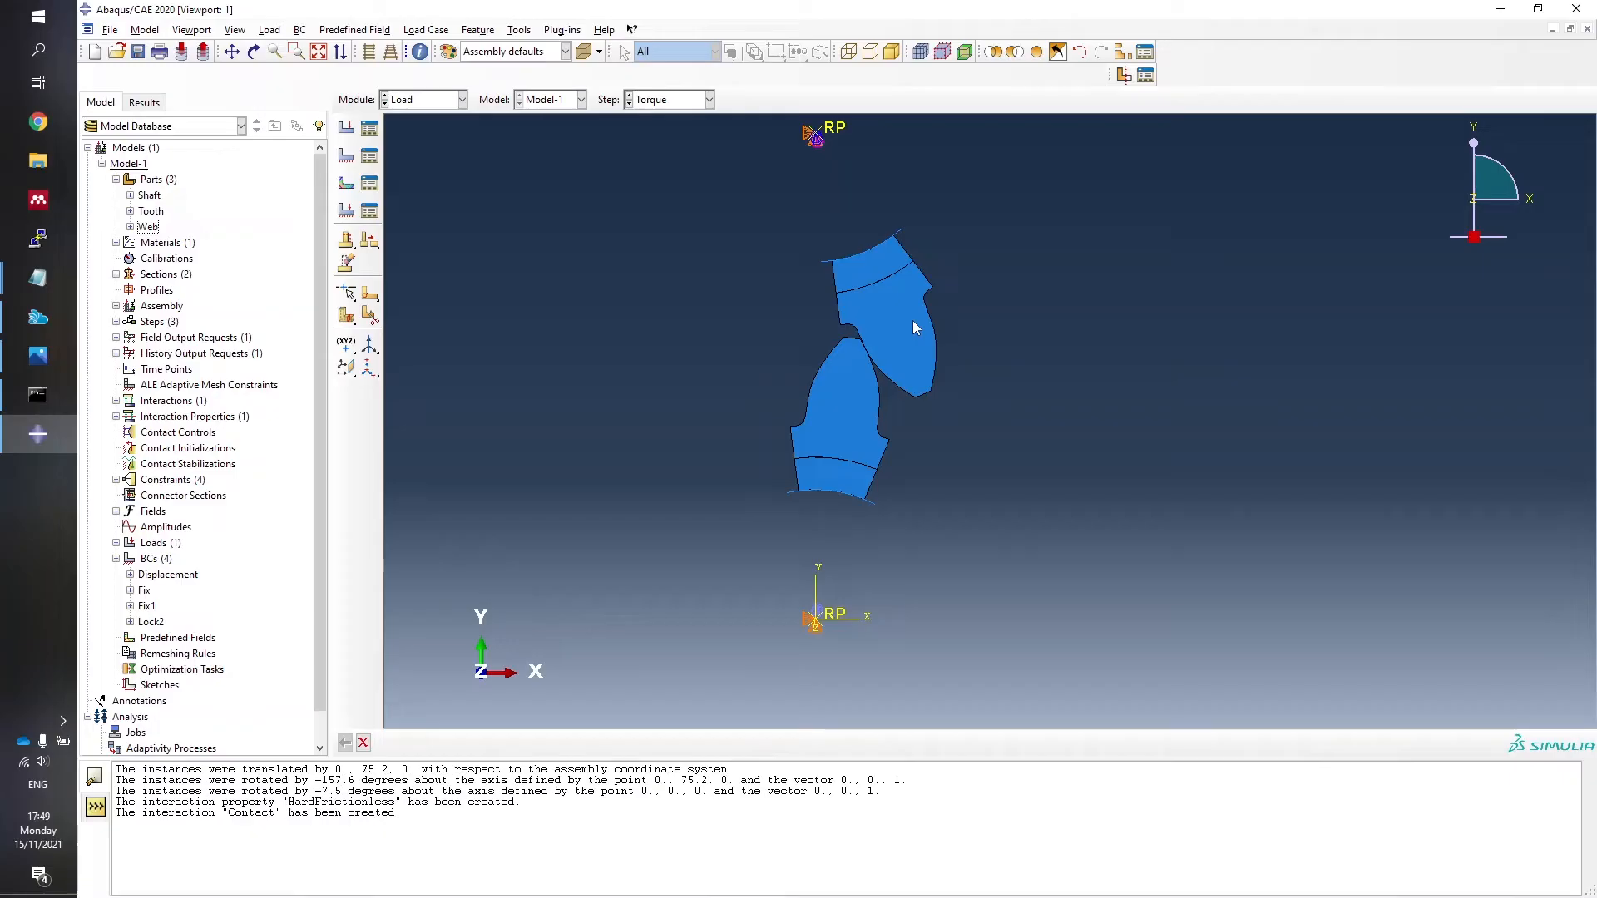
{"action": "right_click", "coordinate": [162, 560]}
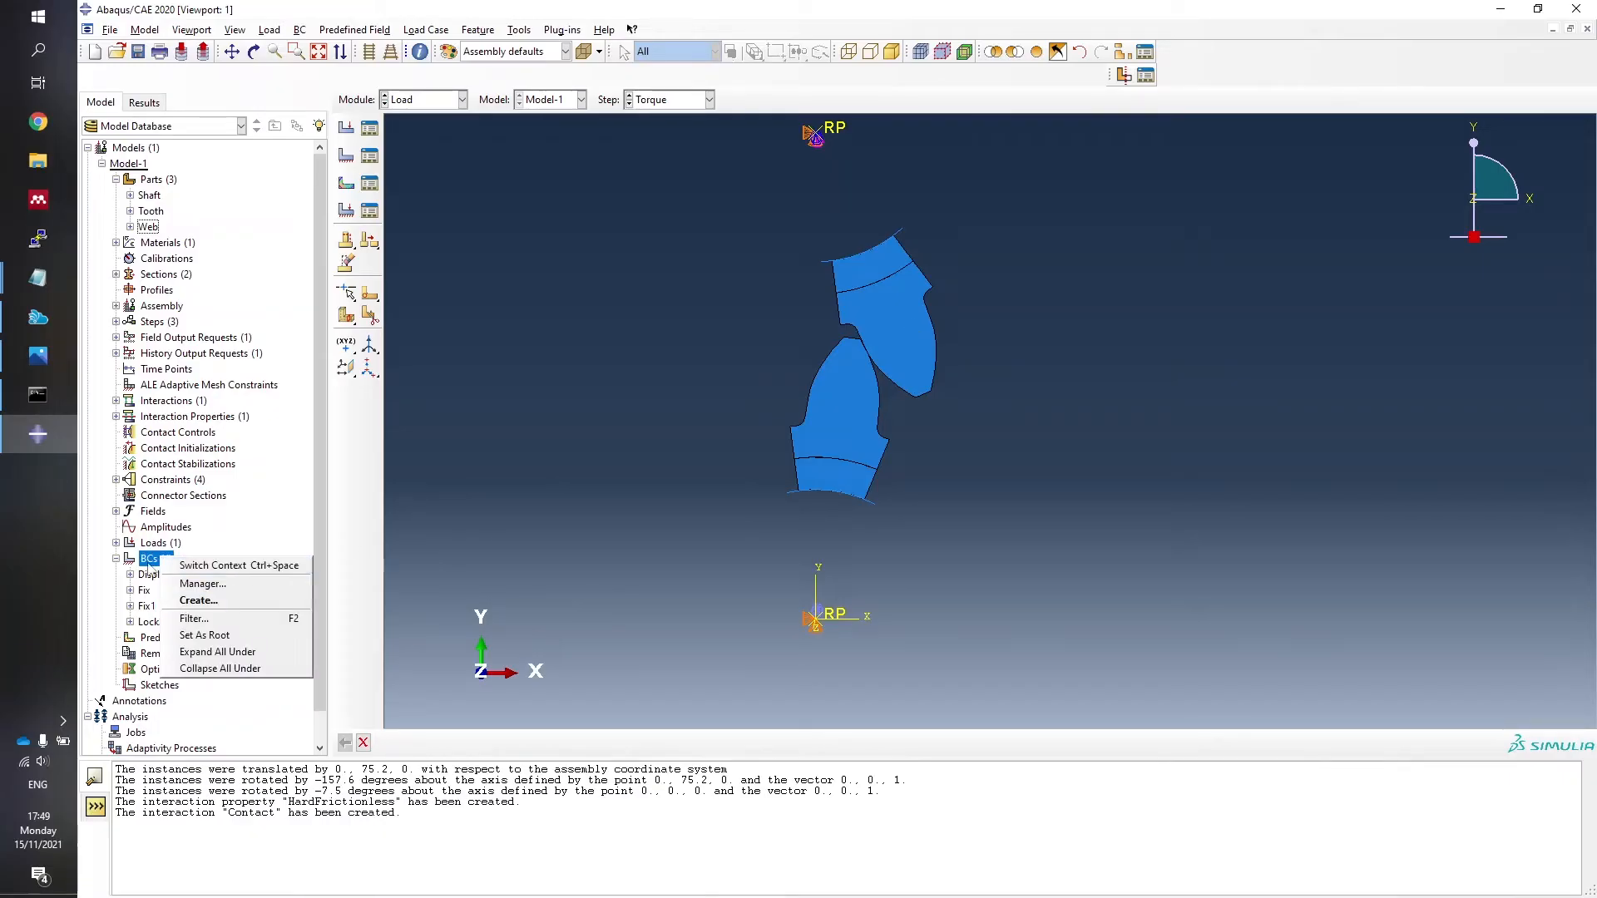
{"action": "left_click", "coordinate": [203, 590]}
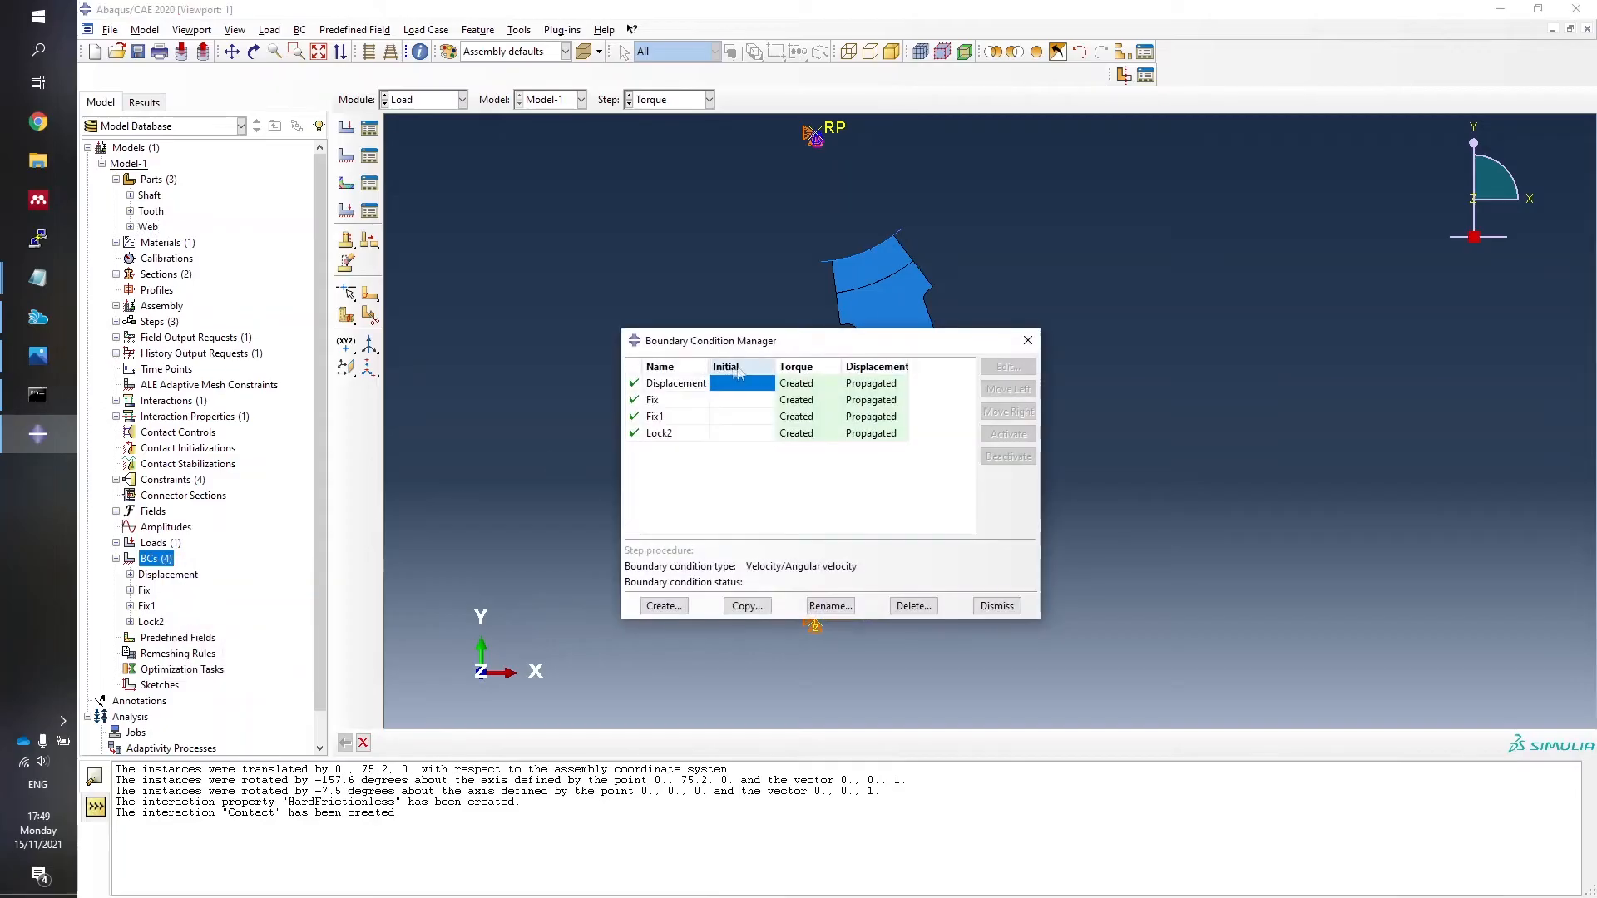
{"action": "left_click_drag", "start_coordinate": [839, 348], "coordinate": [682, 247]}
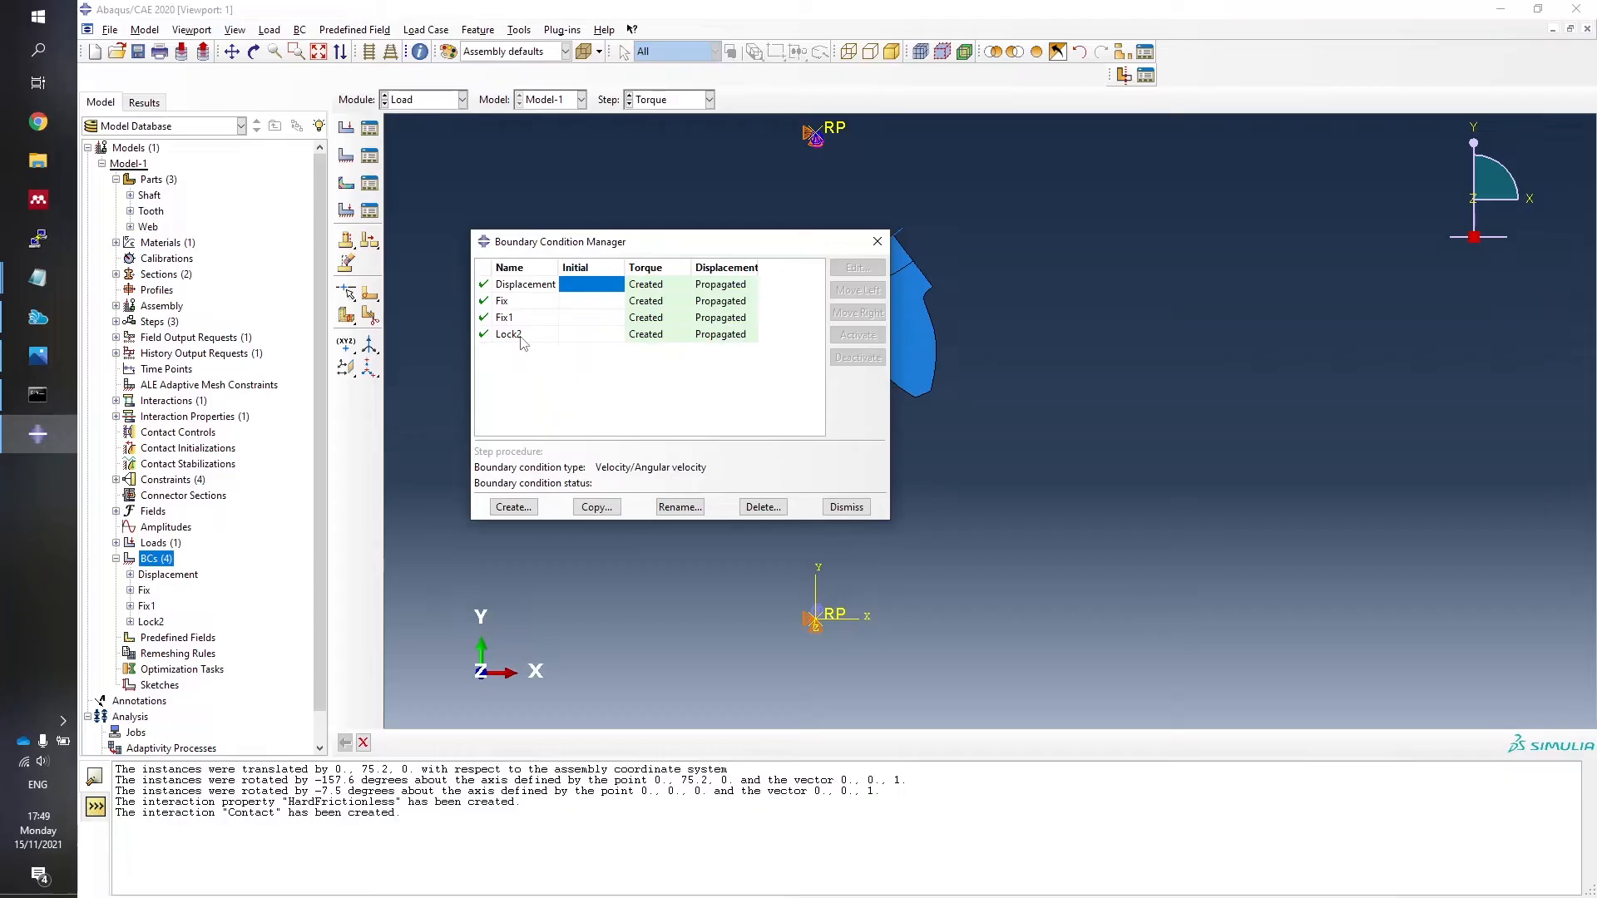
{"action": "left_click", "coordinate": [648, 286]}
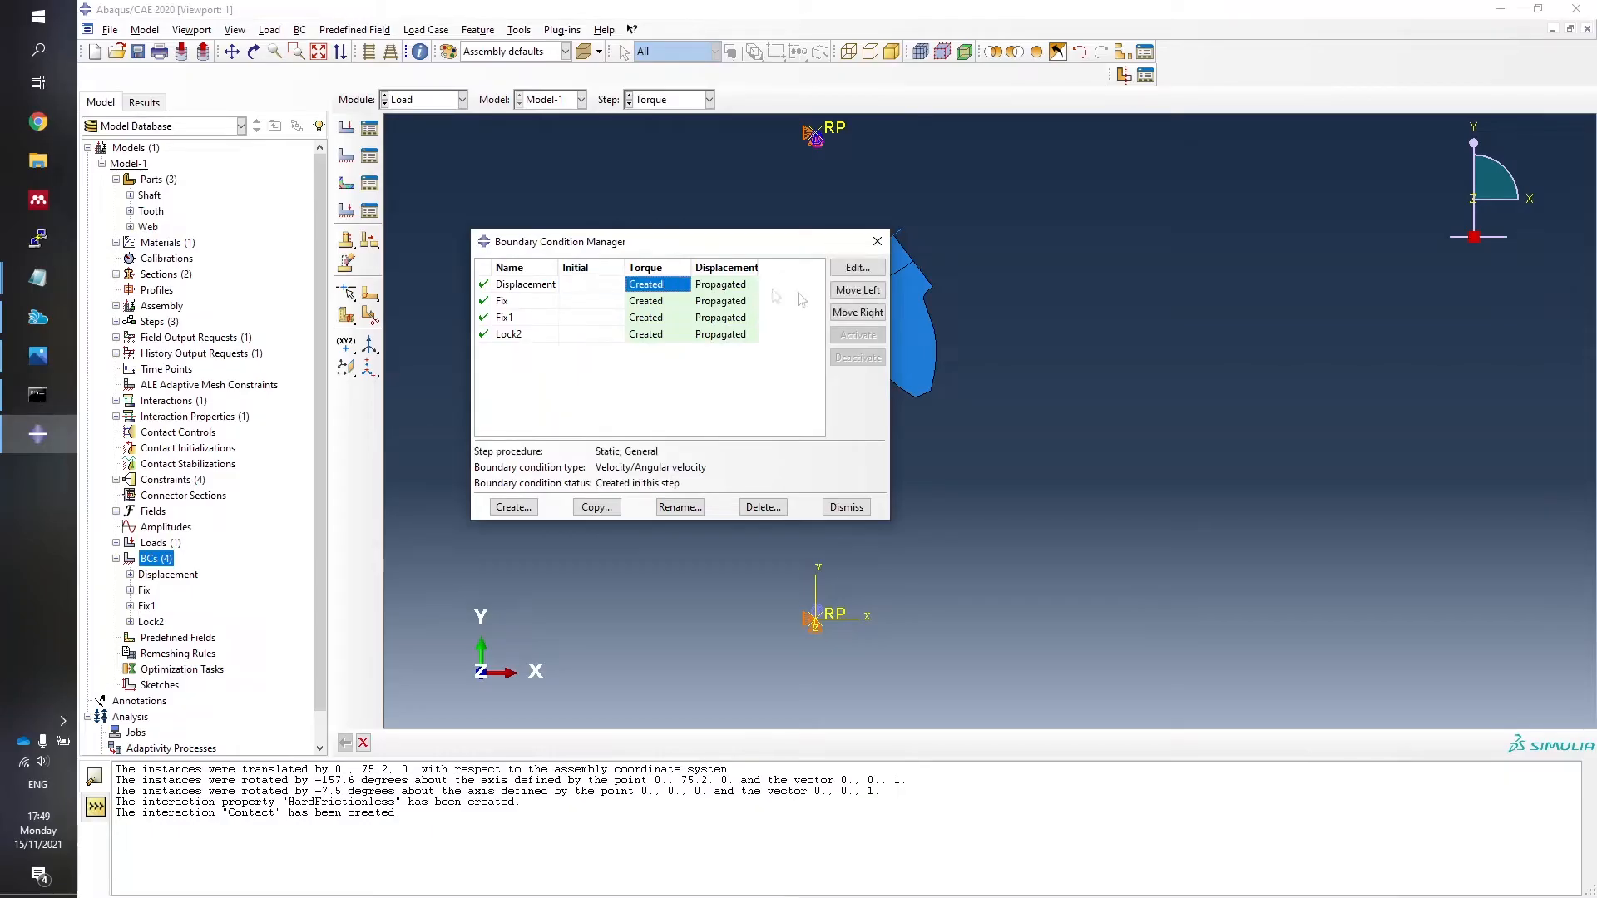
{"action": "left_click", "coordinate": [857, 312]}
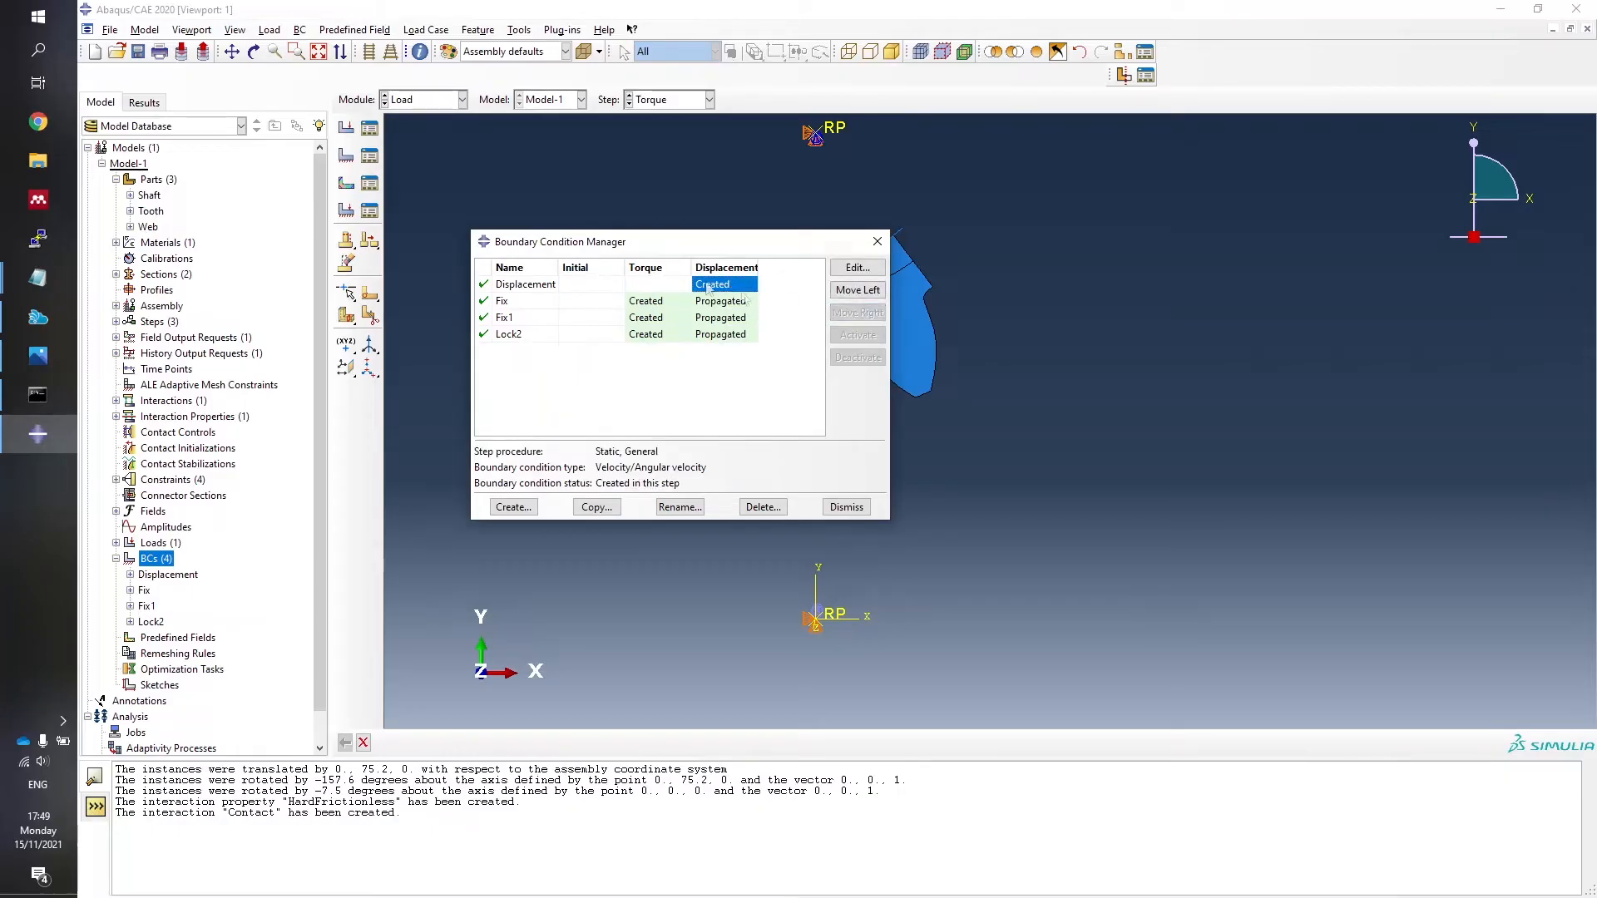
Deactivate the Lock2 boundary condition in the Displacement step and close the Boundary Condition Manager.
{"action": "left_click", "coordinate": [702, 335]}
{"action": "left_click", "coordinate": [858, 357]}
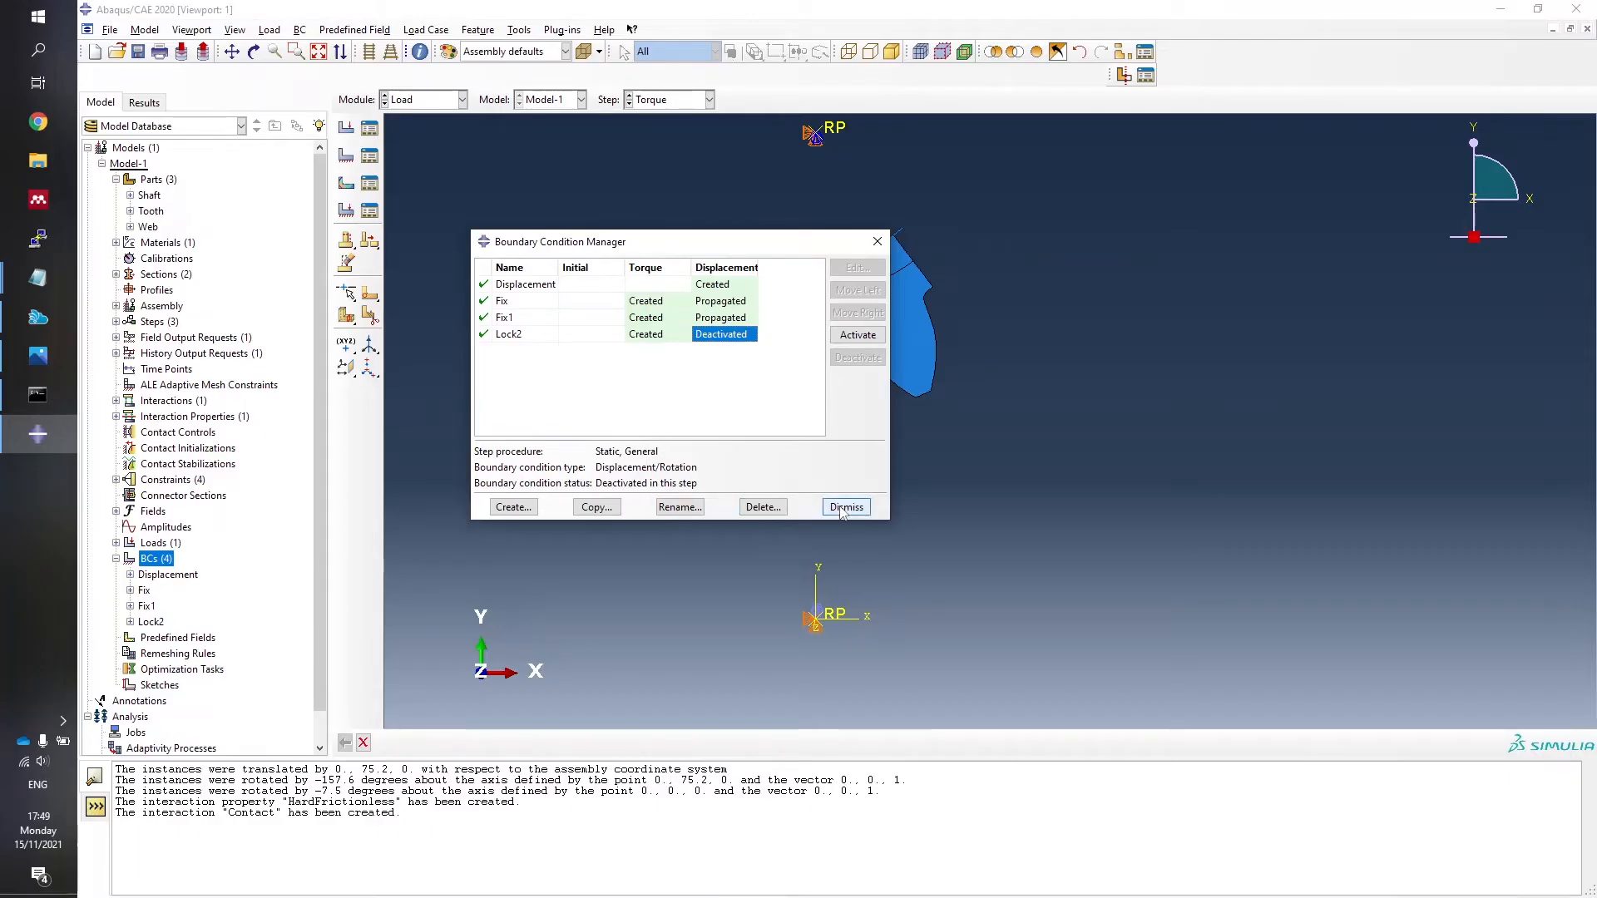
{"action": "left_click", "coordinate": [591, 318]}
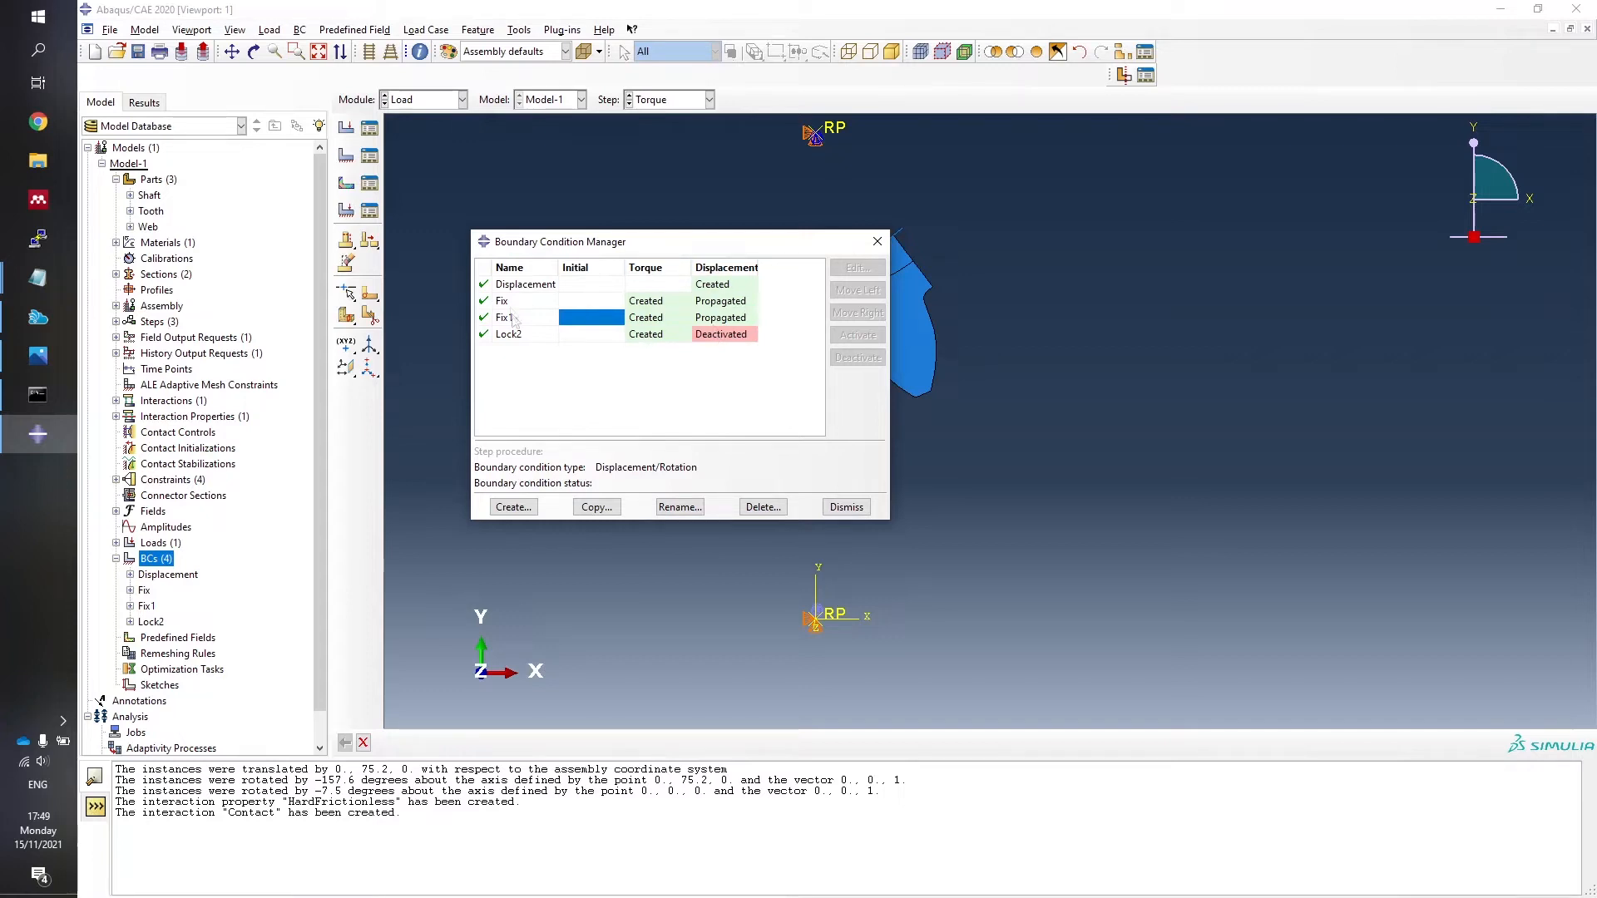
{"action": "left_click", "coordinate": [845, 507]}
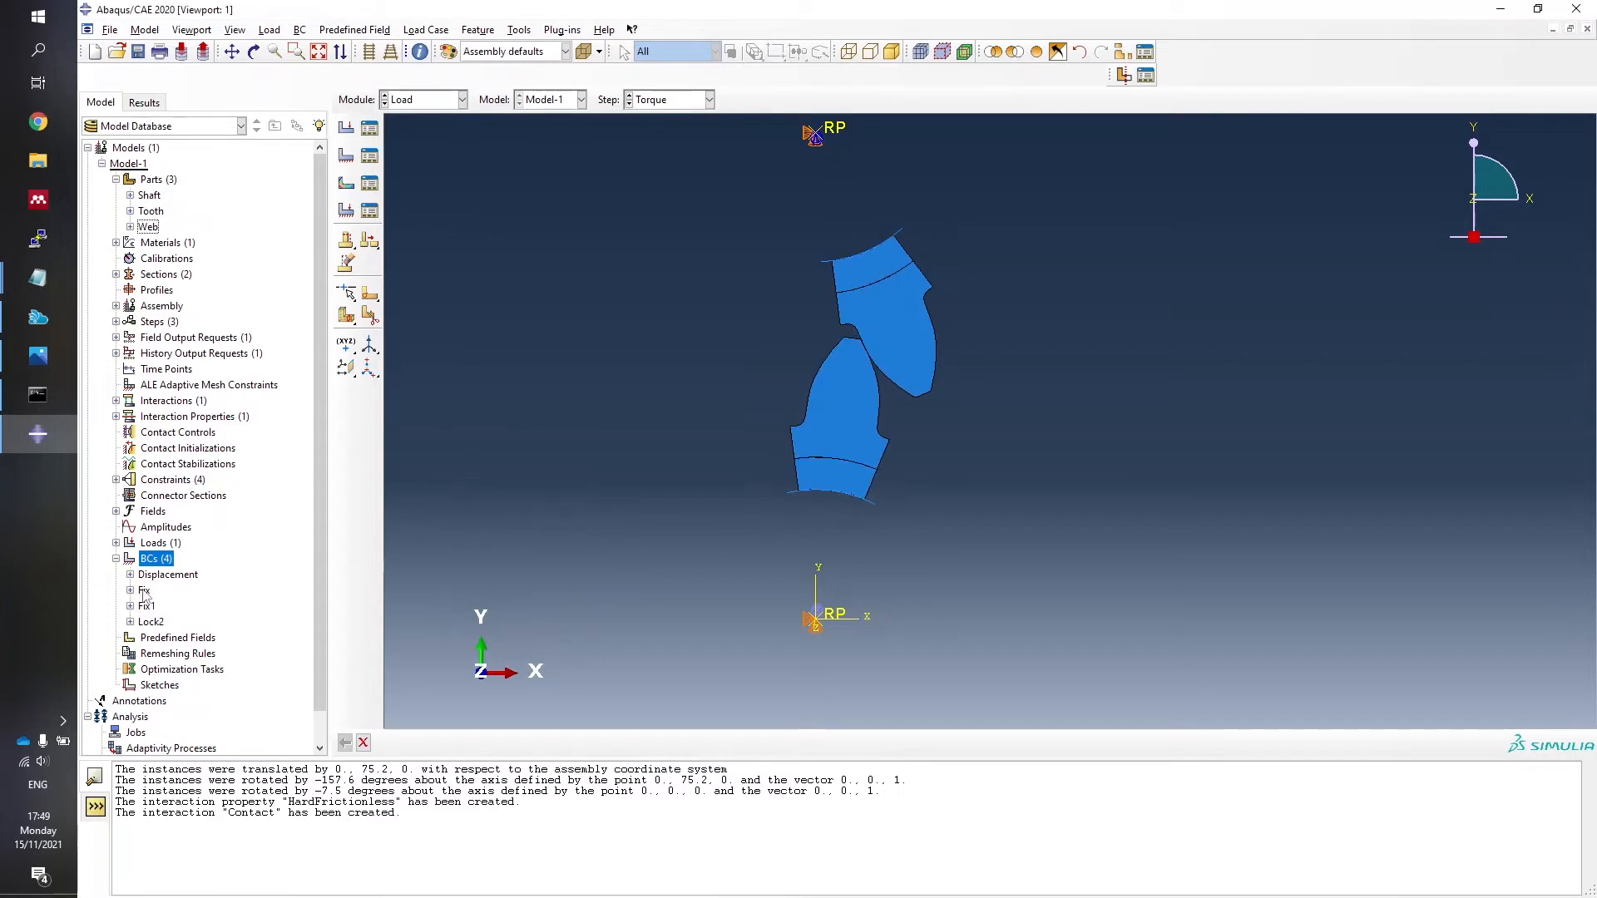
Rename the boundary condition Fix as Fix2.
{"action": "right_click", "coordinate": [144, 591]}
{"action": "left_click", "coordinate": [183, 650]}
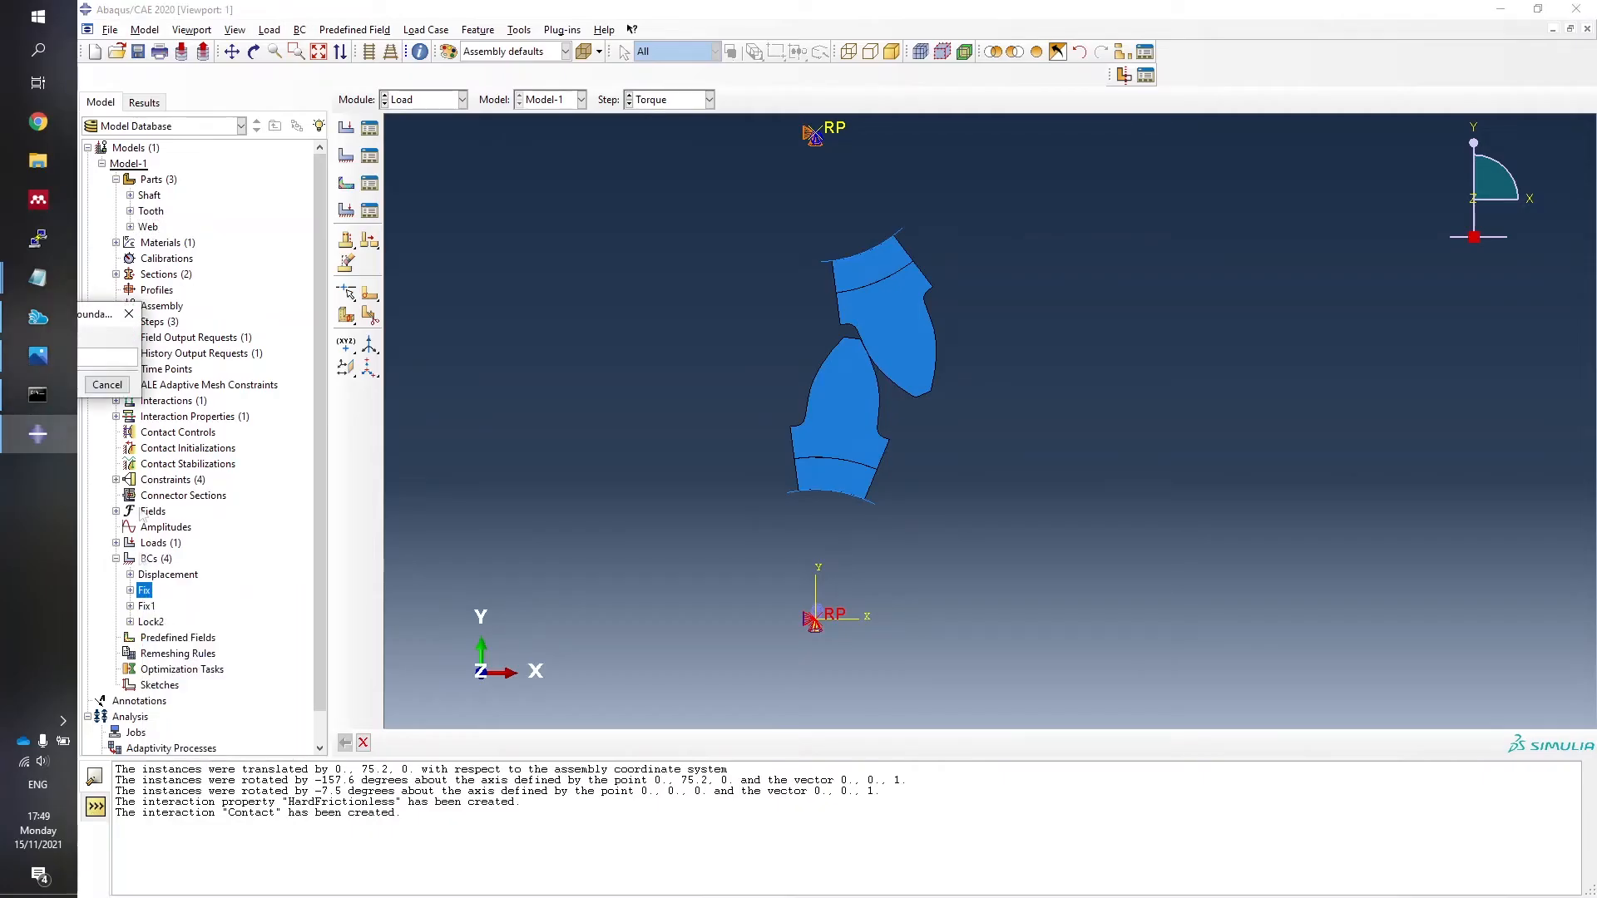
{"action": "left_click_drag", "start_coordinate": [101, 314], "coordinate": [372, 353]}
{"action": "key", "text": "End"}
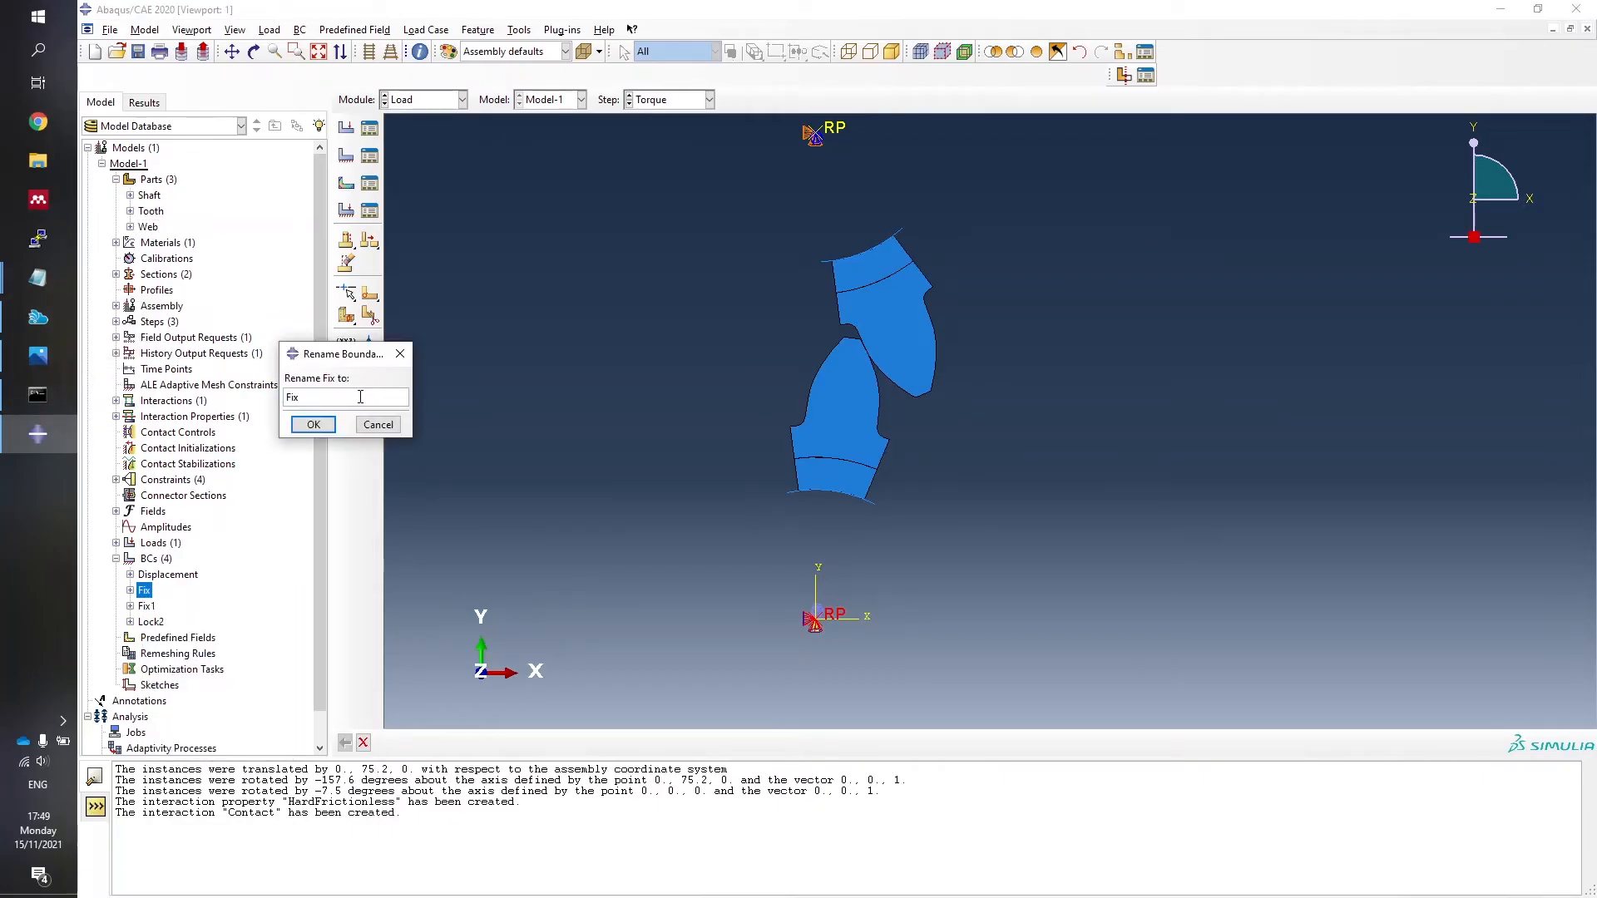
{"action": "type", "text": "2"}
{"action": "left_click", "coordinate": [313, 424]}
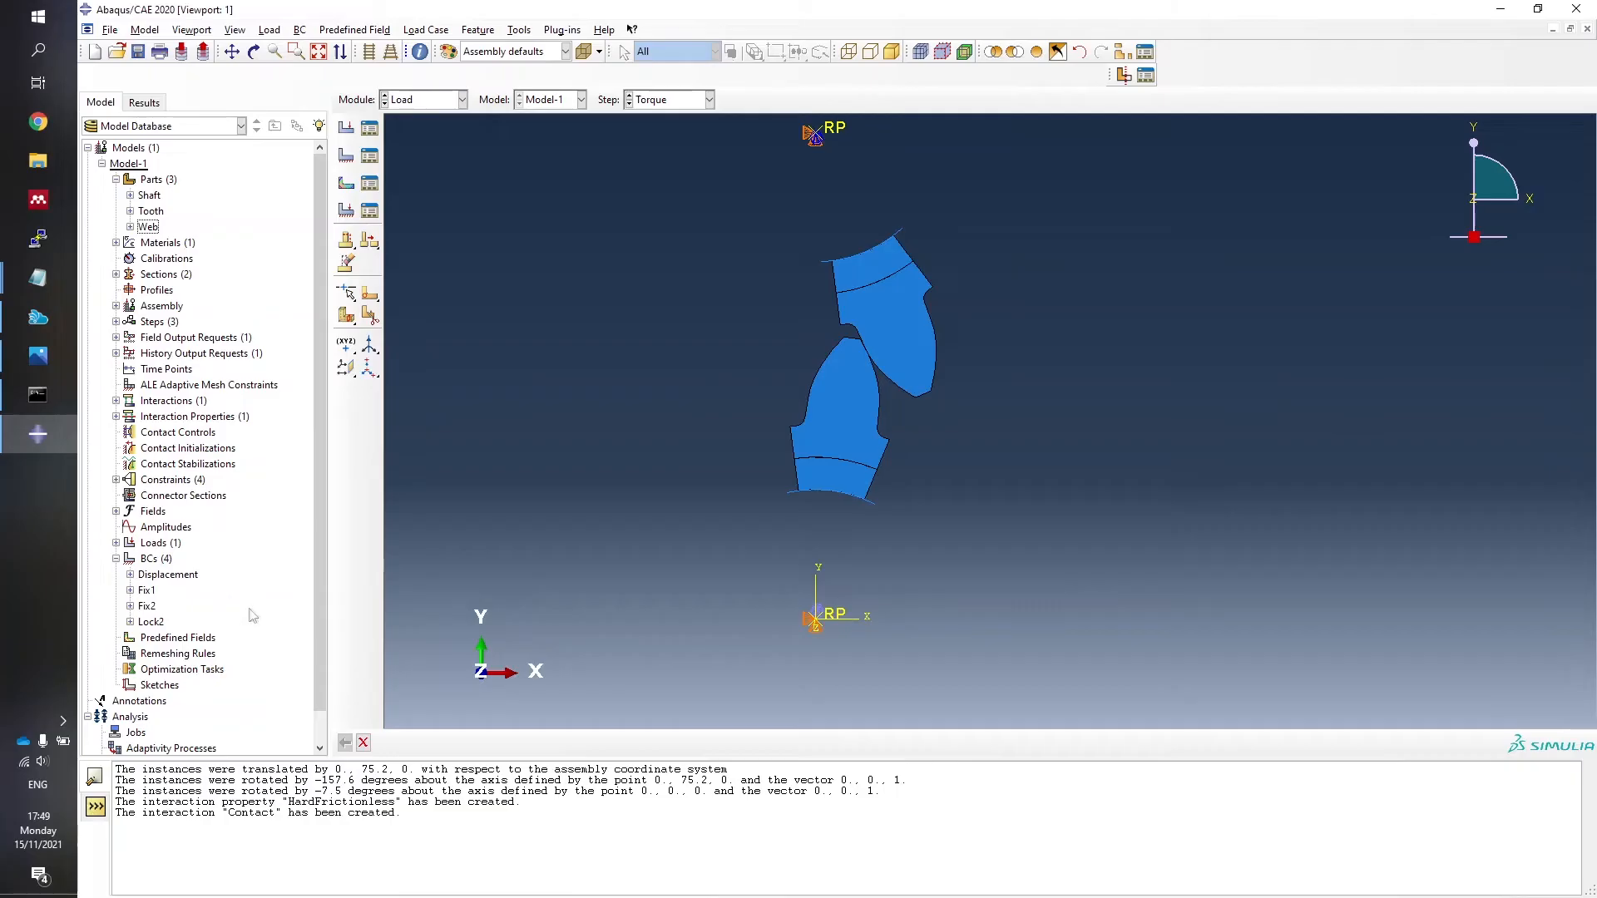
Switch to the Mesh module and seed the Web part with an approximate global size of 1.
{"action": "scroll", "coordinate": [289, 574], "scroll_direction": "down", "scroll_amount": 1}
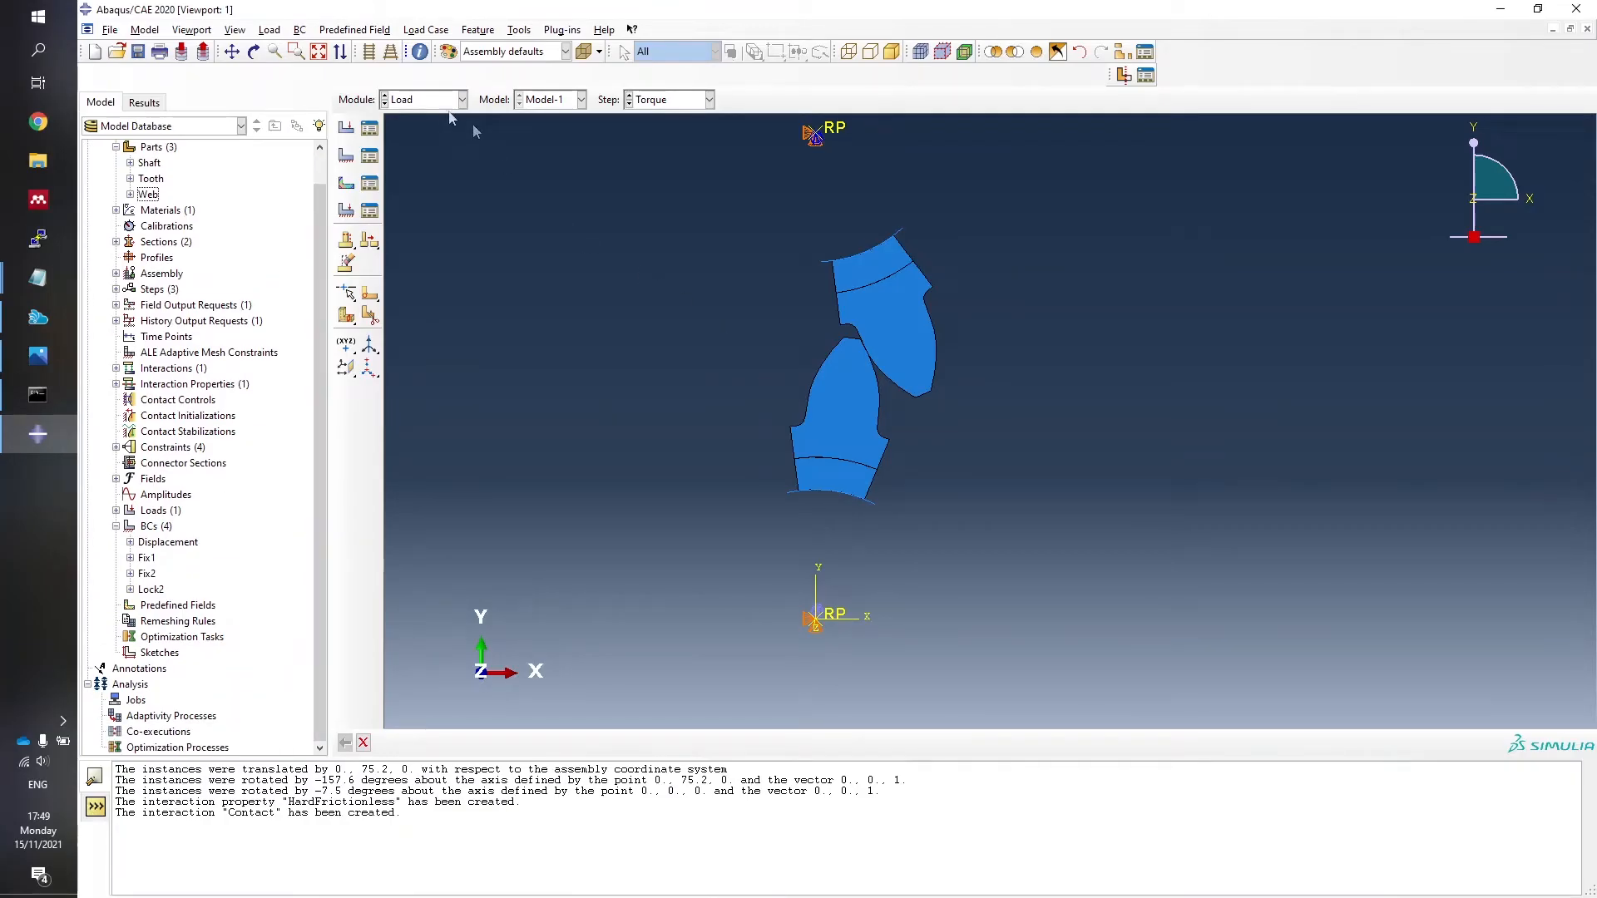
{"action": "left_click", "coordinate": [444, 101]}
{"action": "left_click", "coordinate": [416, 212]}
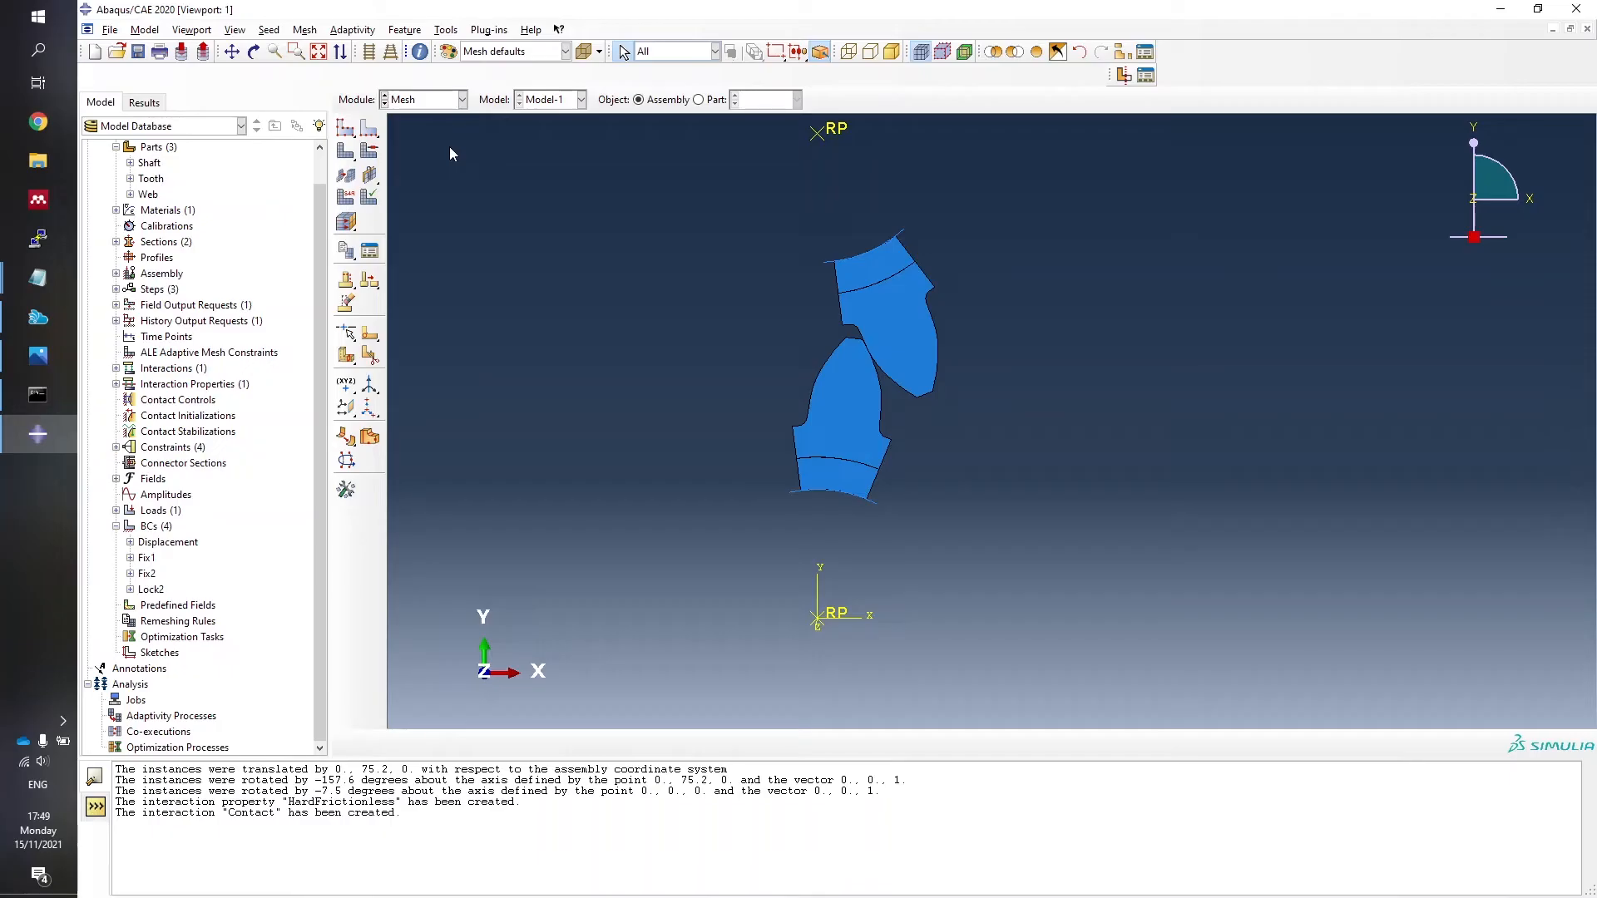
{"action": "left_click", "coordinate": [699, 99]}
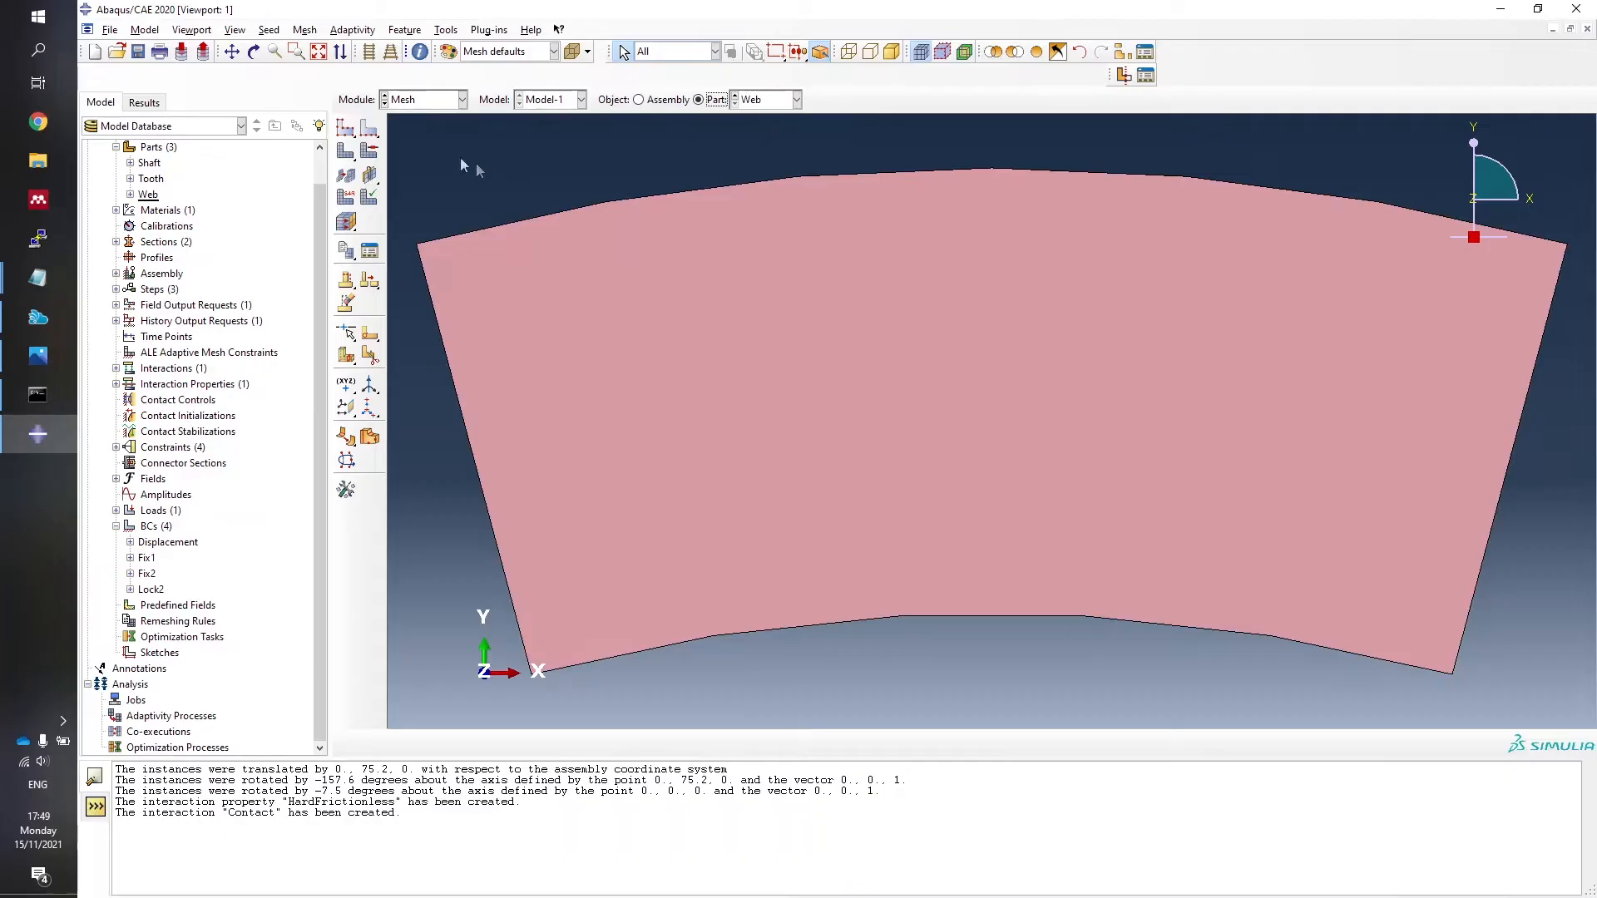
{"action": "left_click", "coordinate": [347, 130]}
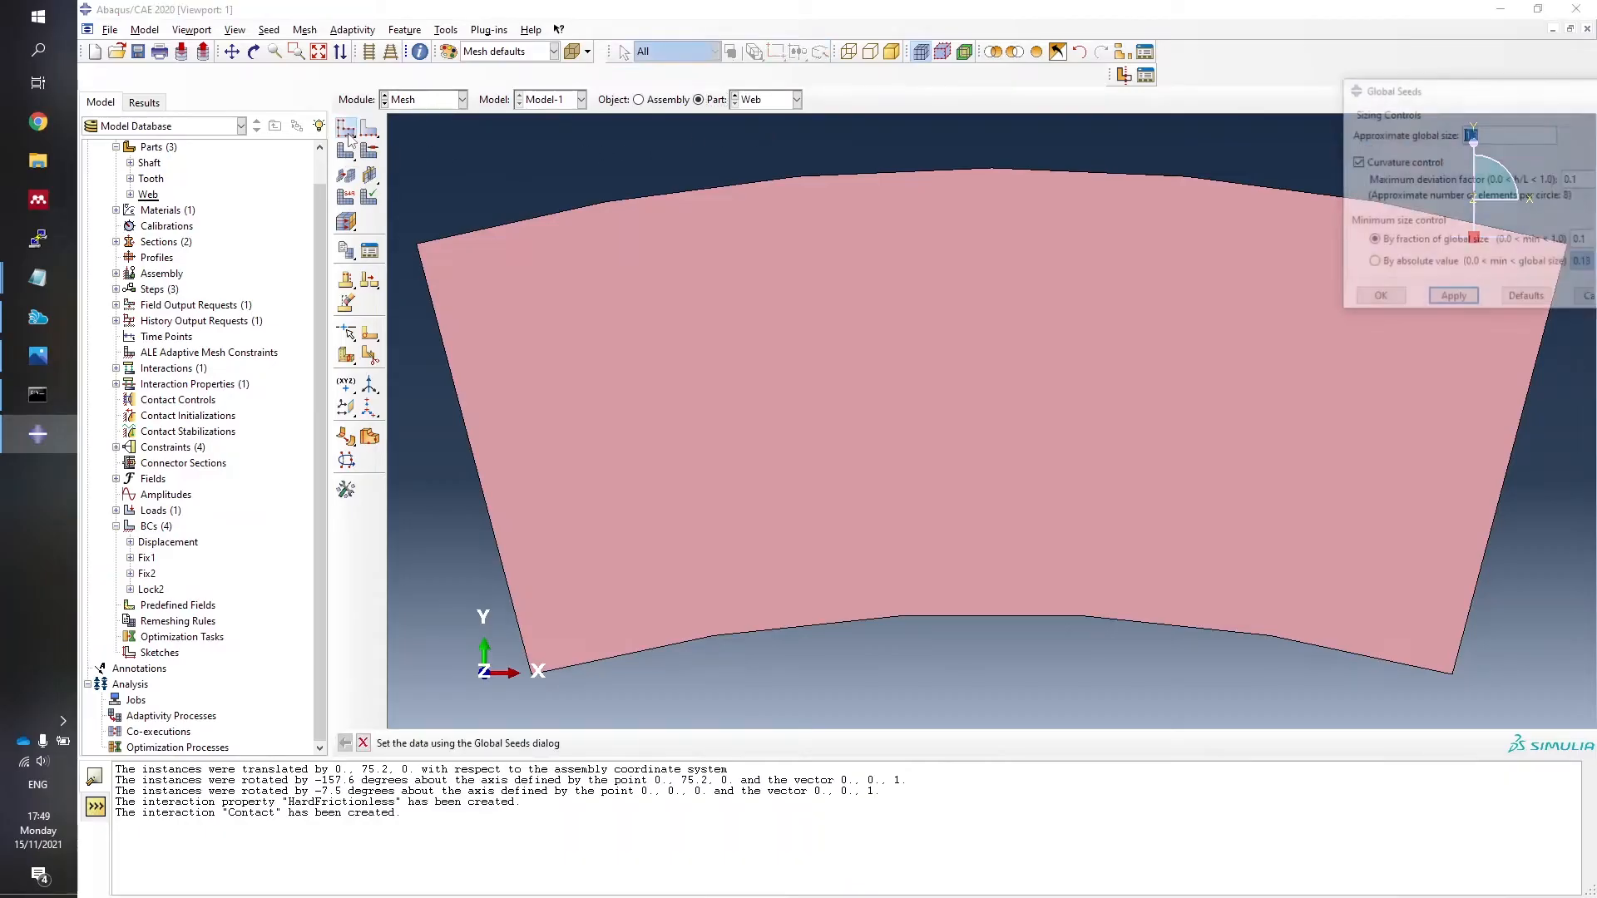
{"action": "left_click_drag", "start_coordinate": [1372, 98], "coordinate": [738, 217]}
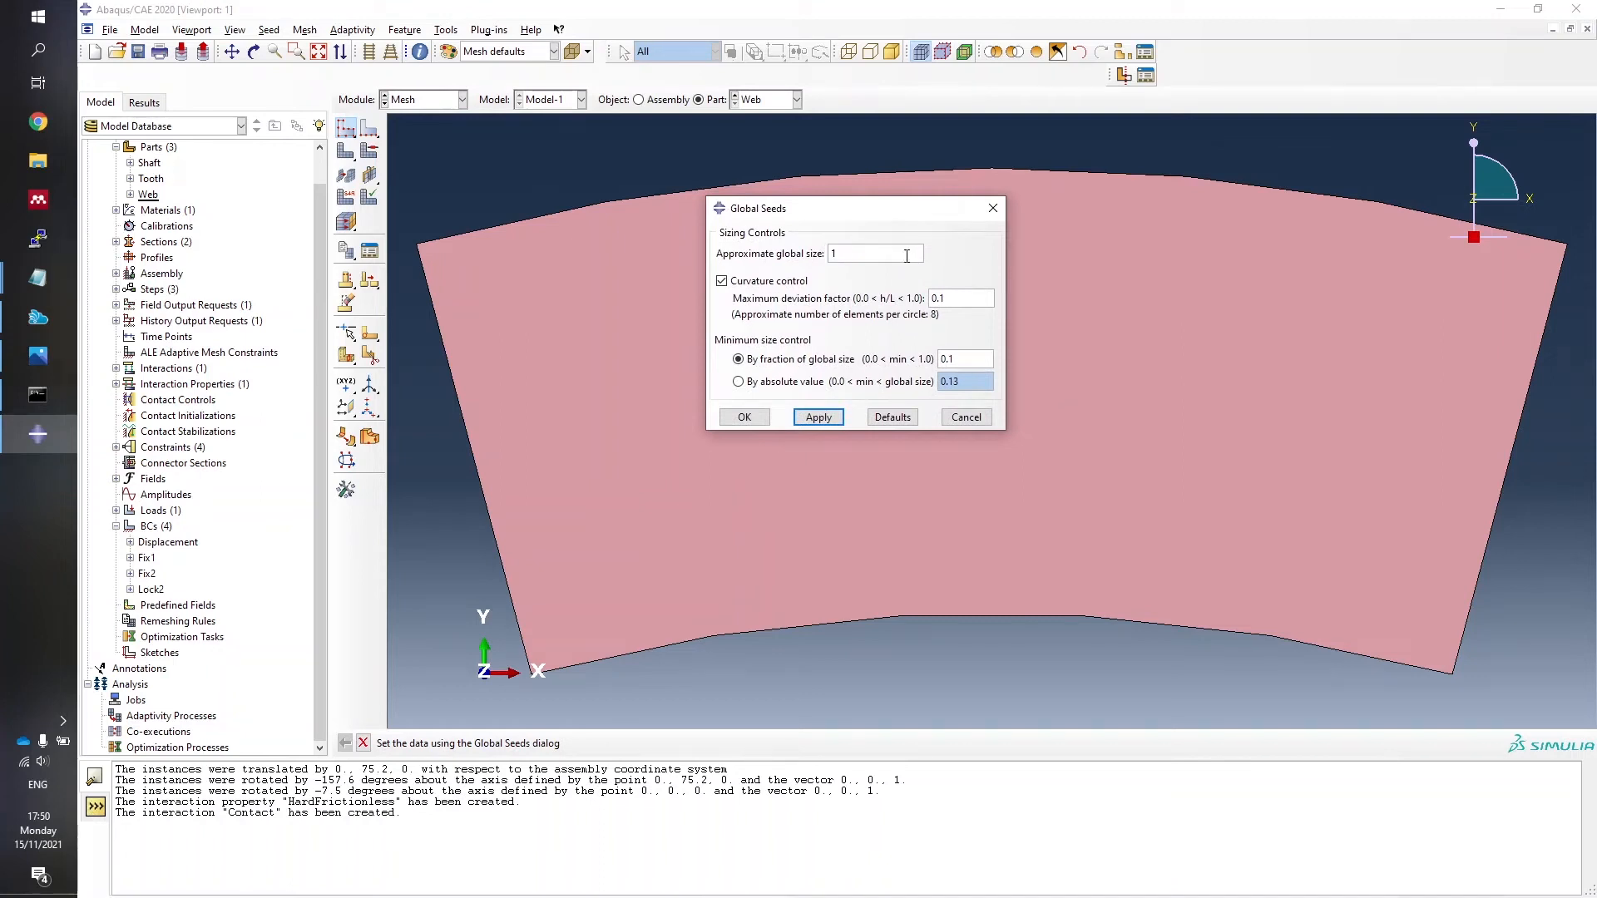
{"action": "left_click", "coordinate": [822, 424]}
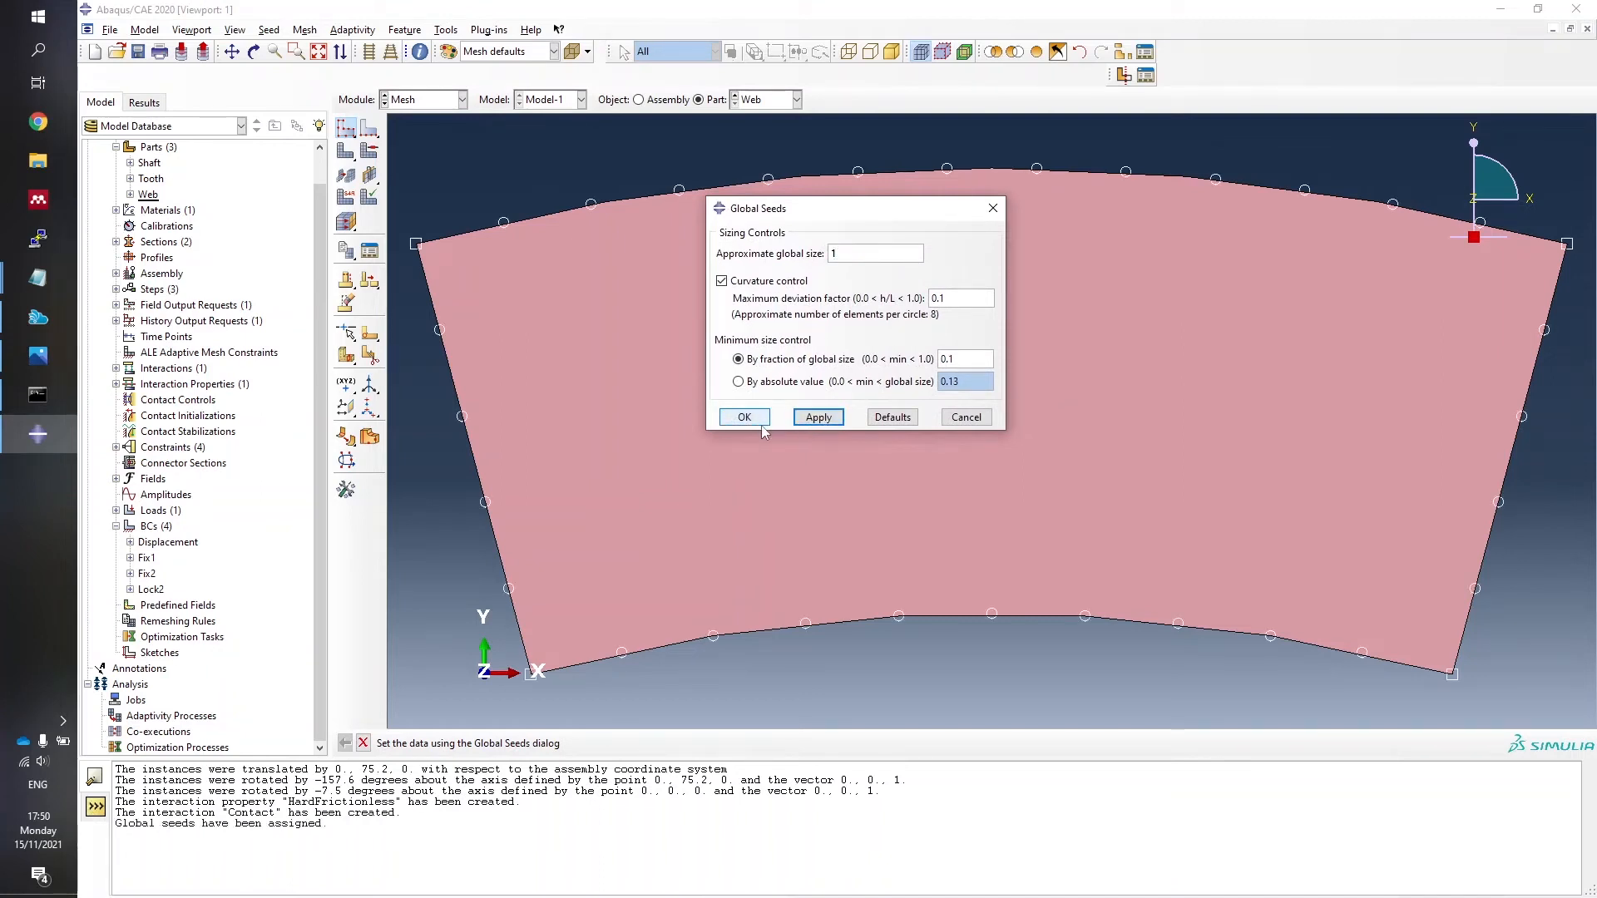
{"action": "left_click", "coordinate": [744, 417]}
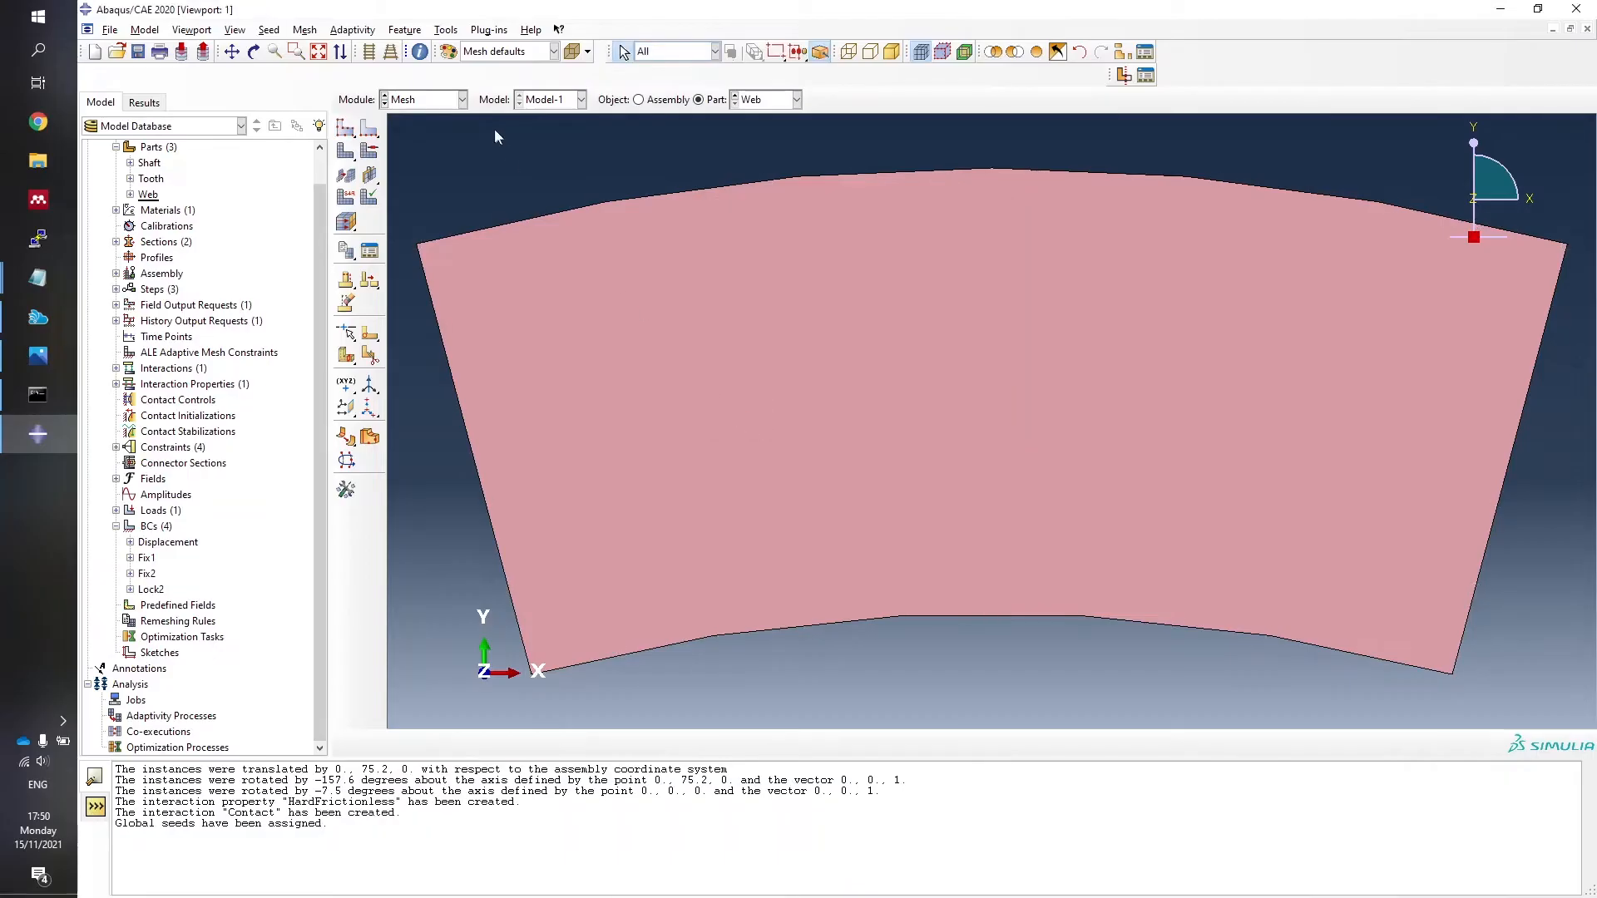
Mesh the Web part and switch the meshing object to the Tooth part.
{"action": "left_click", "coordinate": [347, 151]}
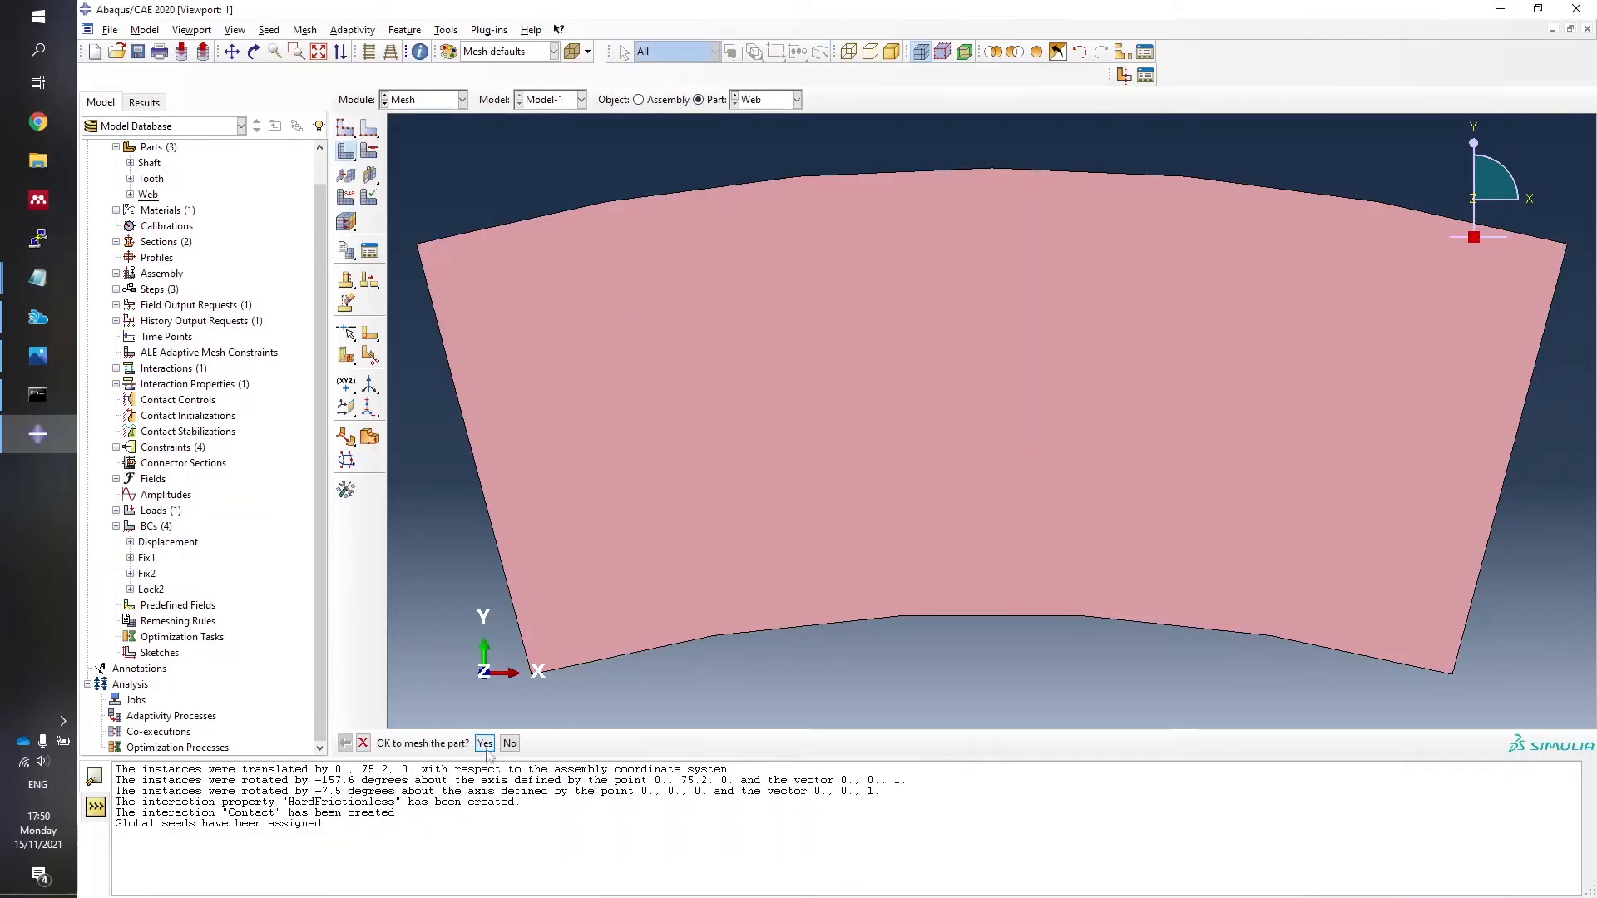
{"action": "left_click", "coordinate": [485, 742]}
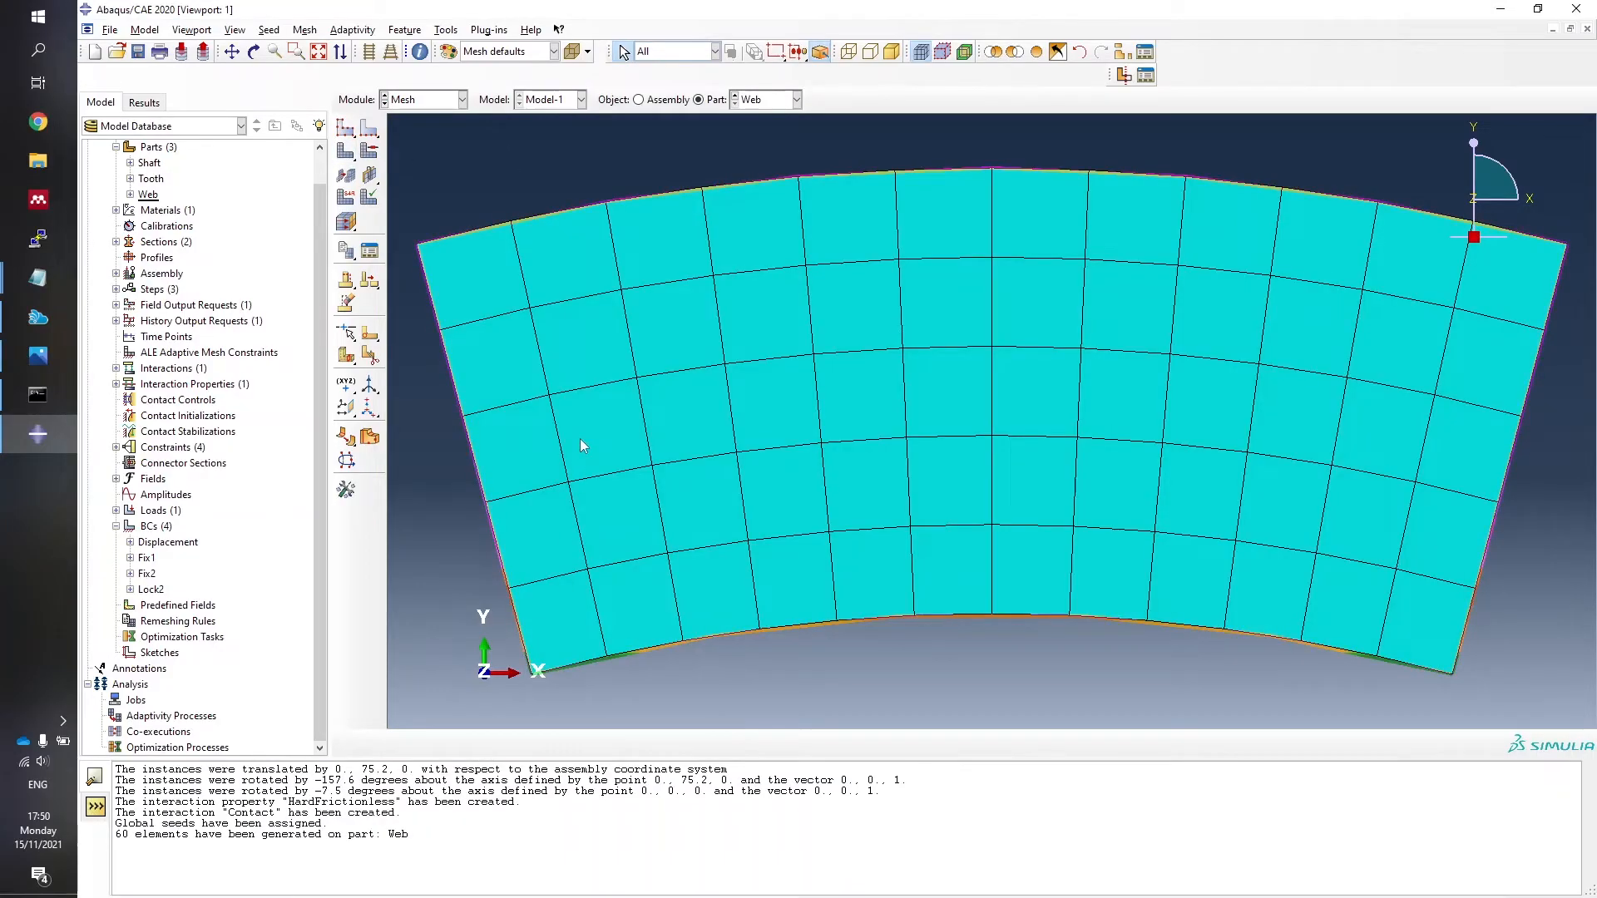
{"action": "left_click", "coordinate": [786, 100]}
{"action": "left_click", "coordinate": [756, 134]}
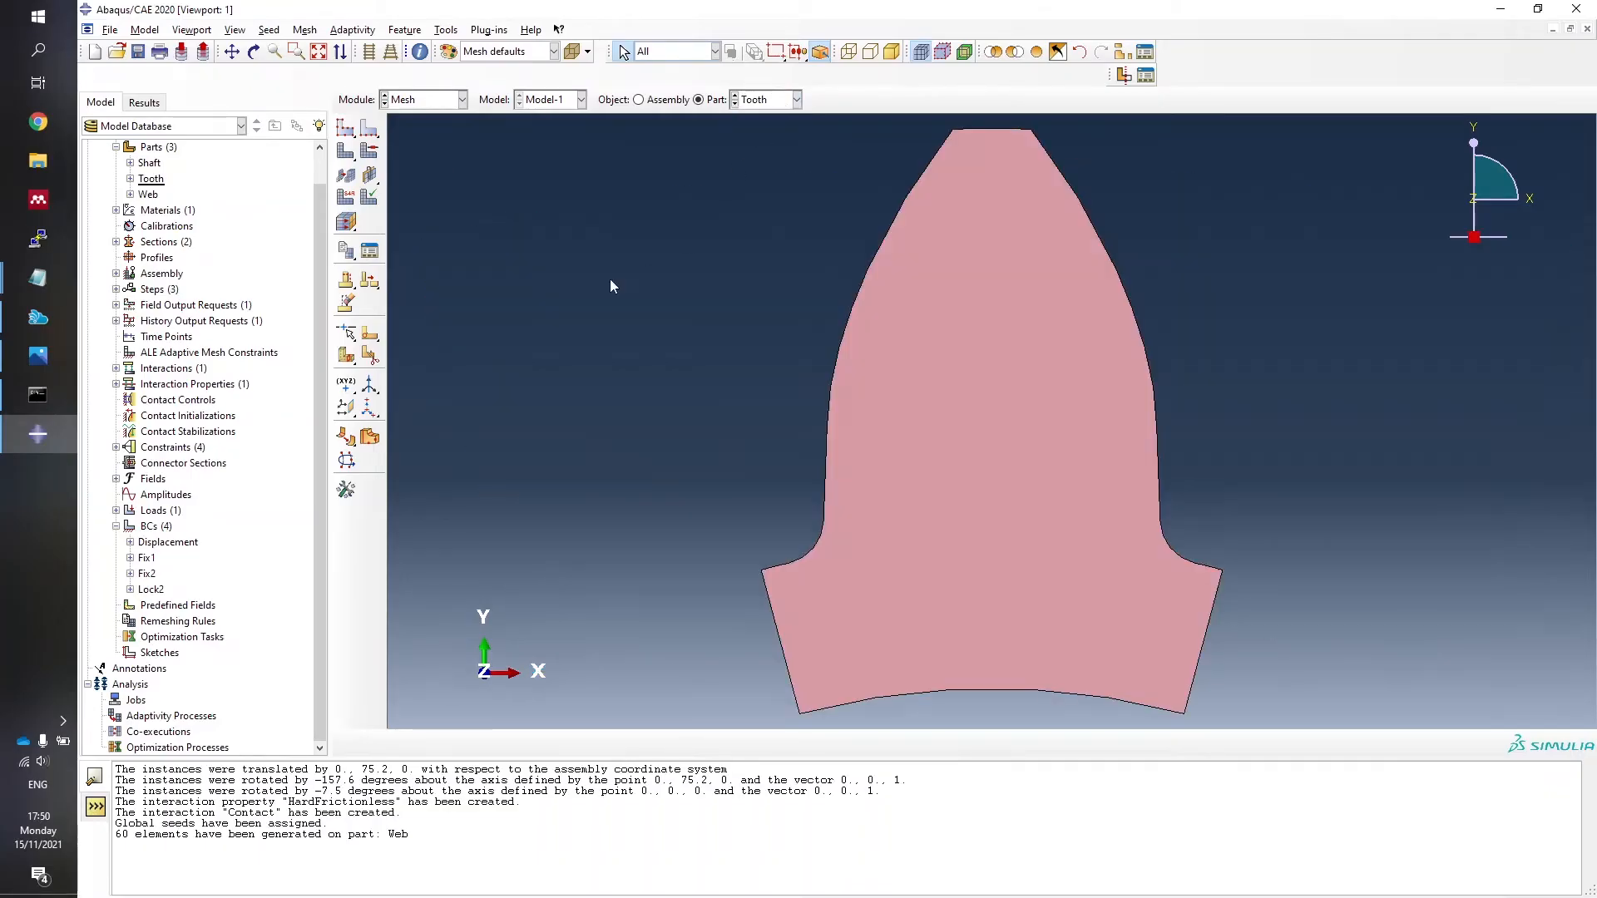
Seed the Tooth part with an approximate global size of 0.8 and mesh it.
{"action": "left_click", "coordinate": [345, 127]}
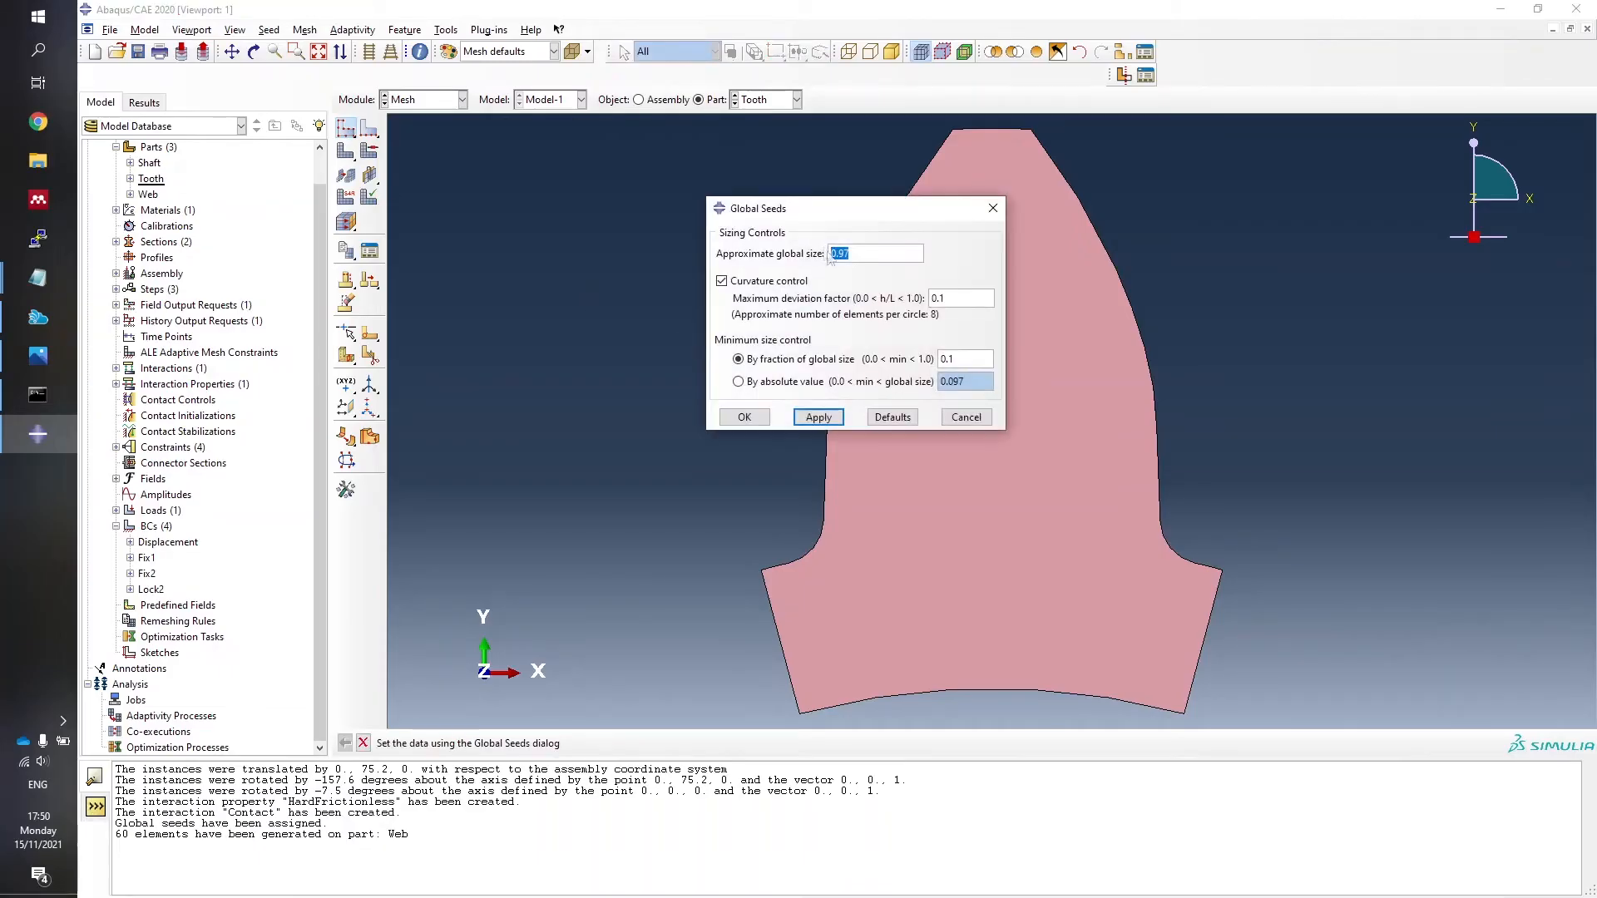
{"action": "type", "text": "0.8"}
{"action": "left_click", "coordinate": [818, 417]}
{"action": "left_click", "coordinate": [743, 417]}
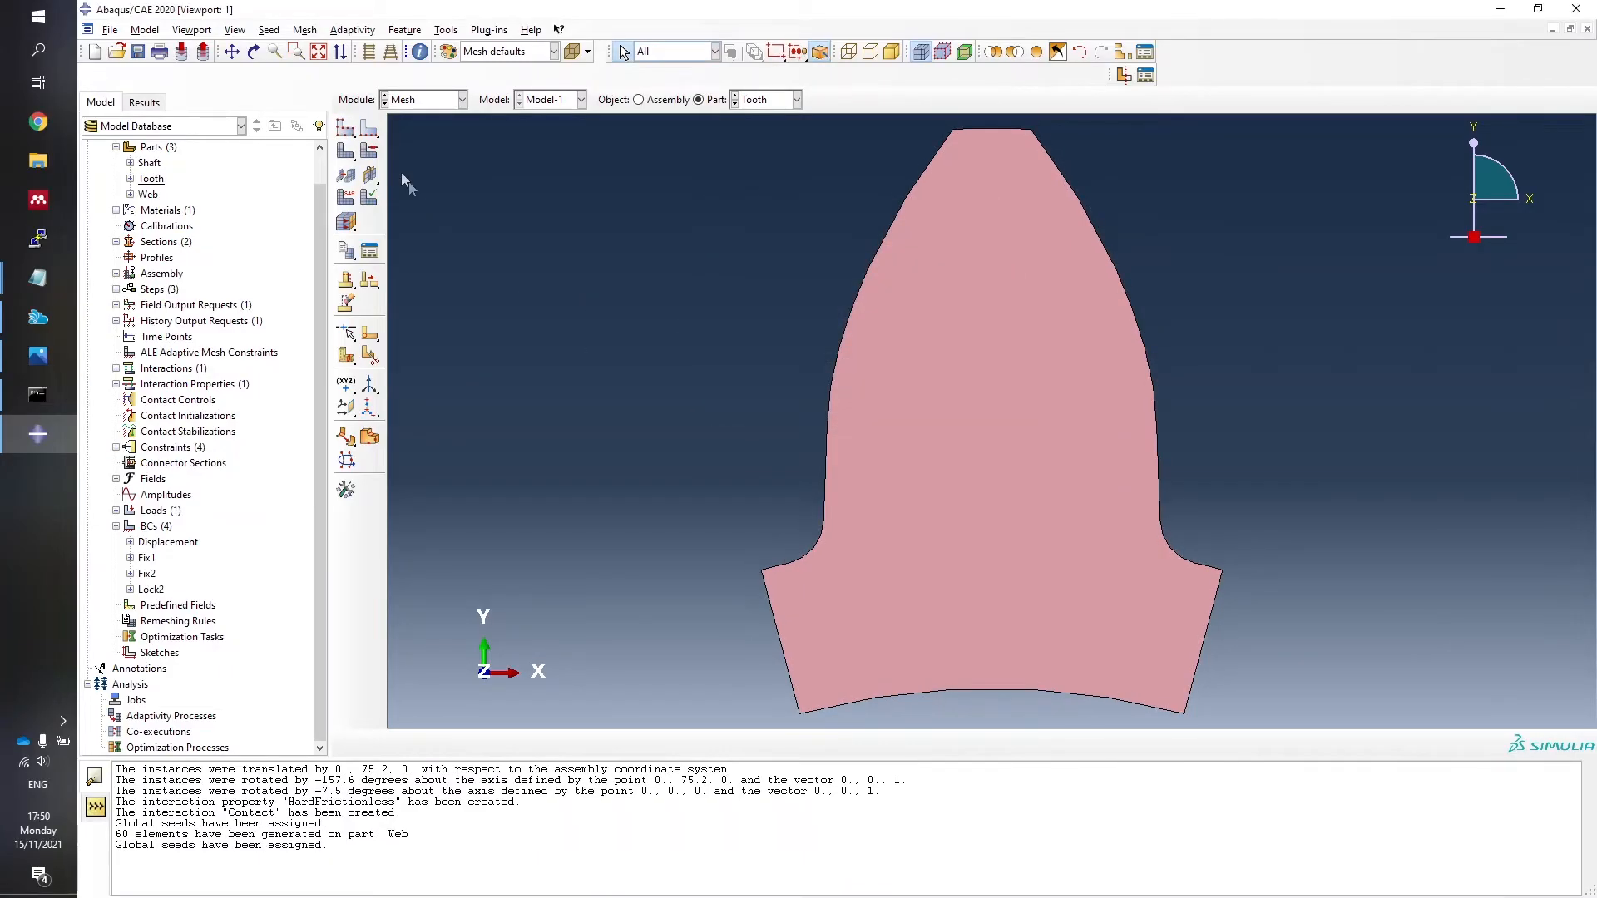
{"action": "left_click", "coordinate": [345, 151]}
{"action": "left_click", "coordinate": [484, 742]}
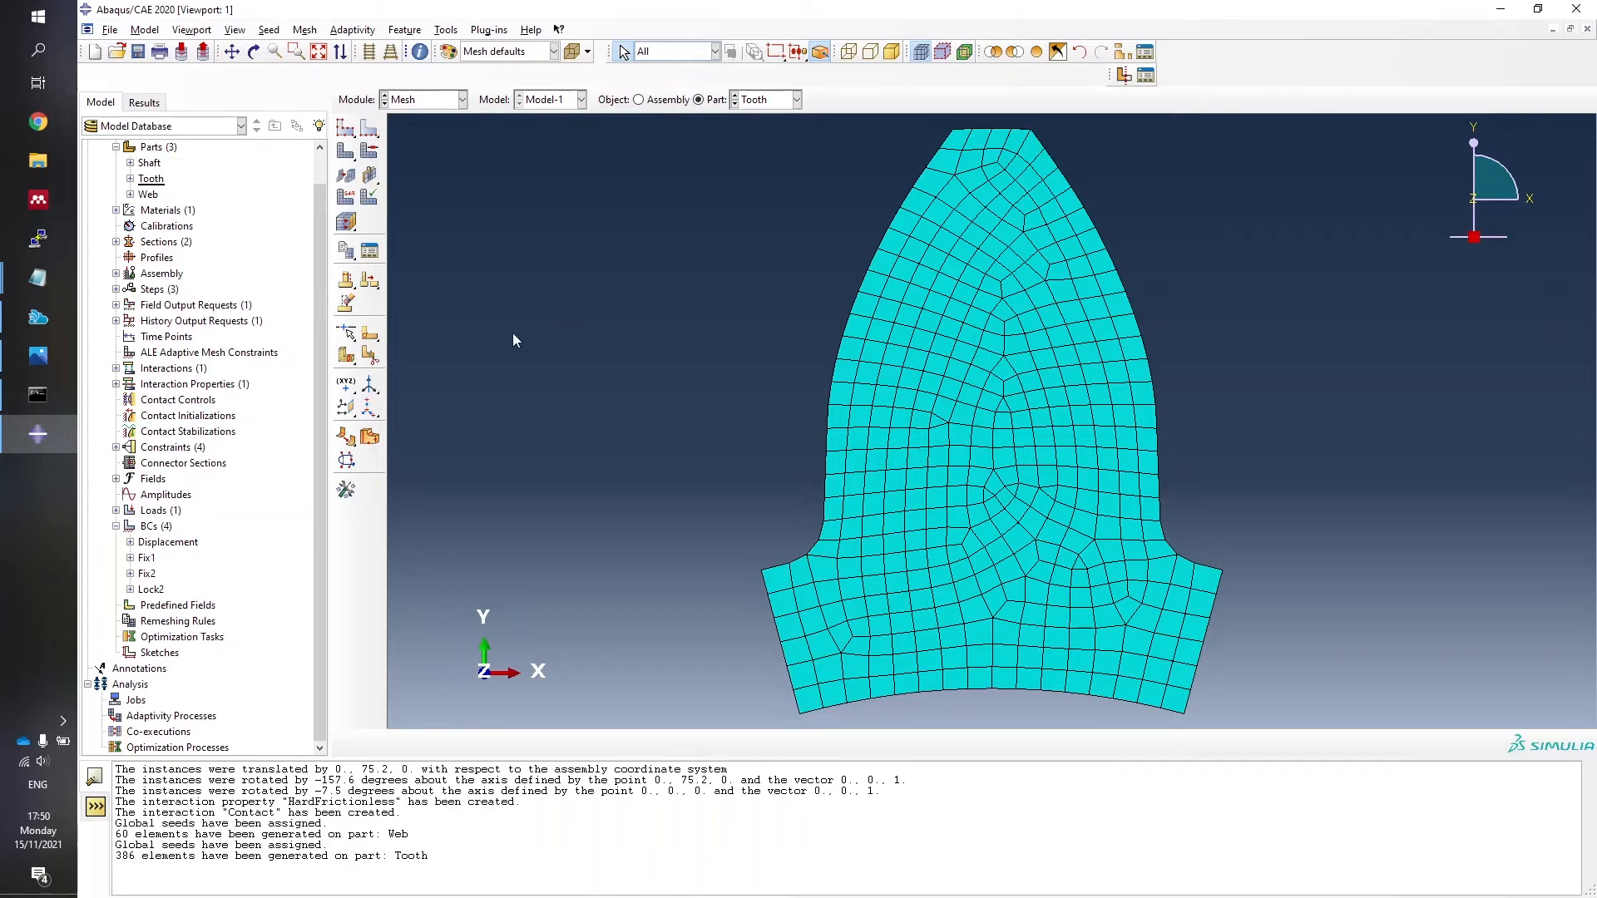
{"action": "scroll", "coordinate": [513, 334], "scroll_direction": "up", "scroll_amount": 2}
{"action": "scroll", "coordinate": [677, 218], "scroll_direction": "down", "scroll_amount": 1}
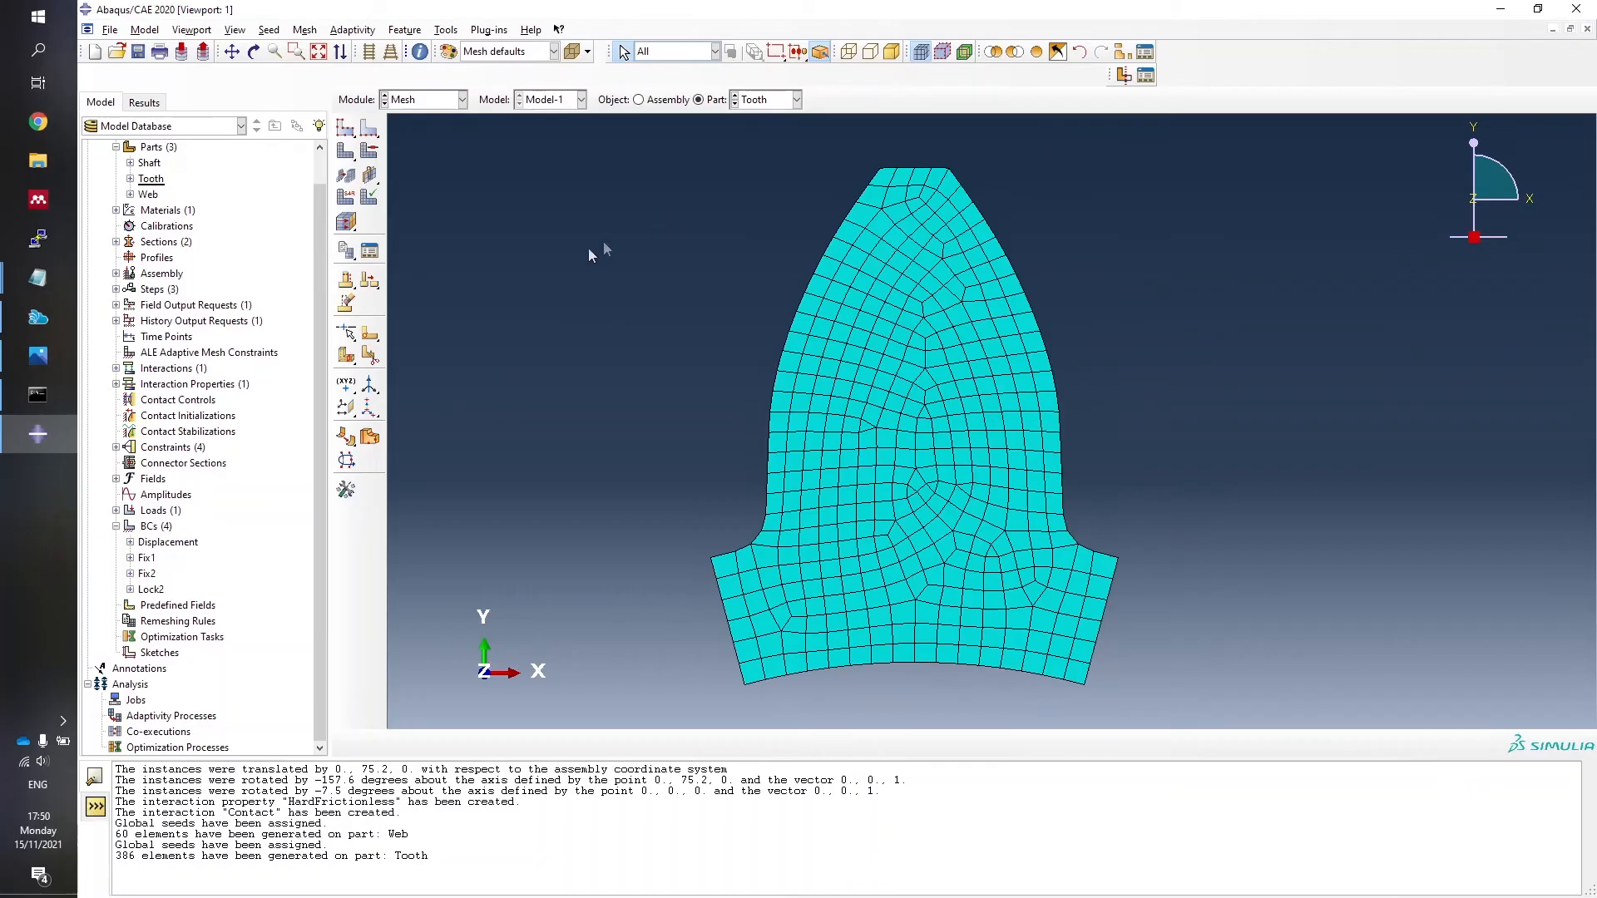
Assign local seeds by size 0.1 without bias to the tooth's right flank and root fillet edges, deleting the existing mesh.
{"action": "left_click", "coordinate": [369, 129]}
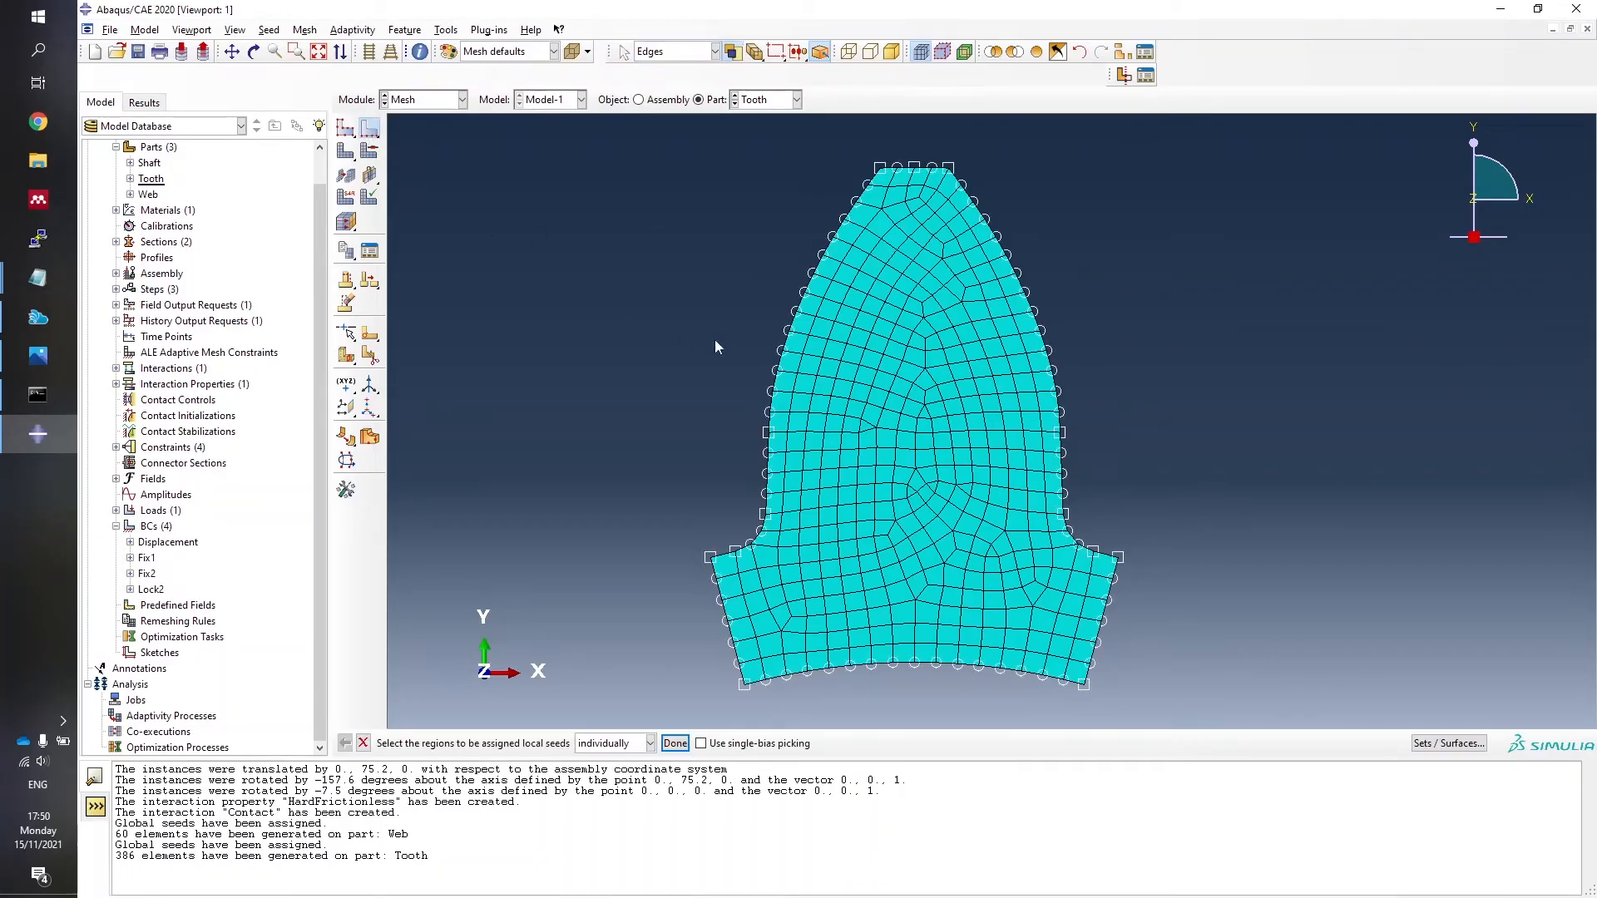
{"action": "left_click_drag", "start_coordinate": [965, 171], "coordinate": [1090, 559]}
{"action": "left_click_drag", "start_coordinate": [1098, 566], "coordinate": [1097, 567]}
{"action": "left_click", "coordinate": [675, 742]}
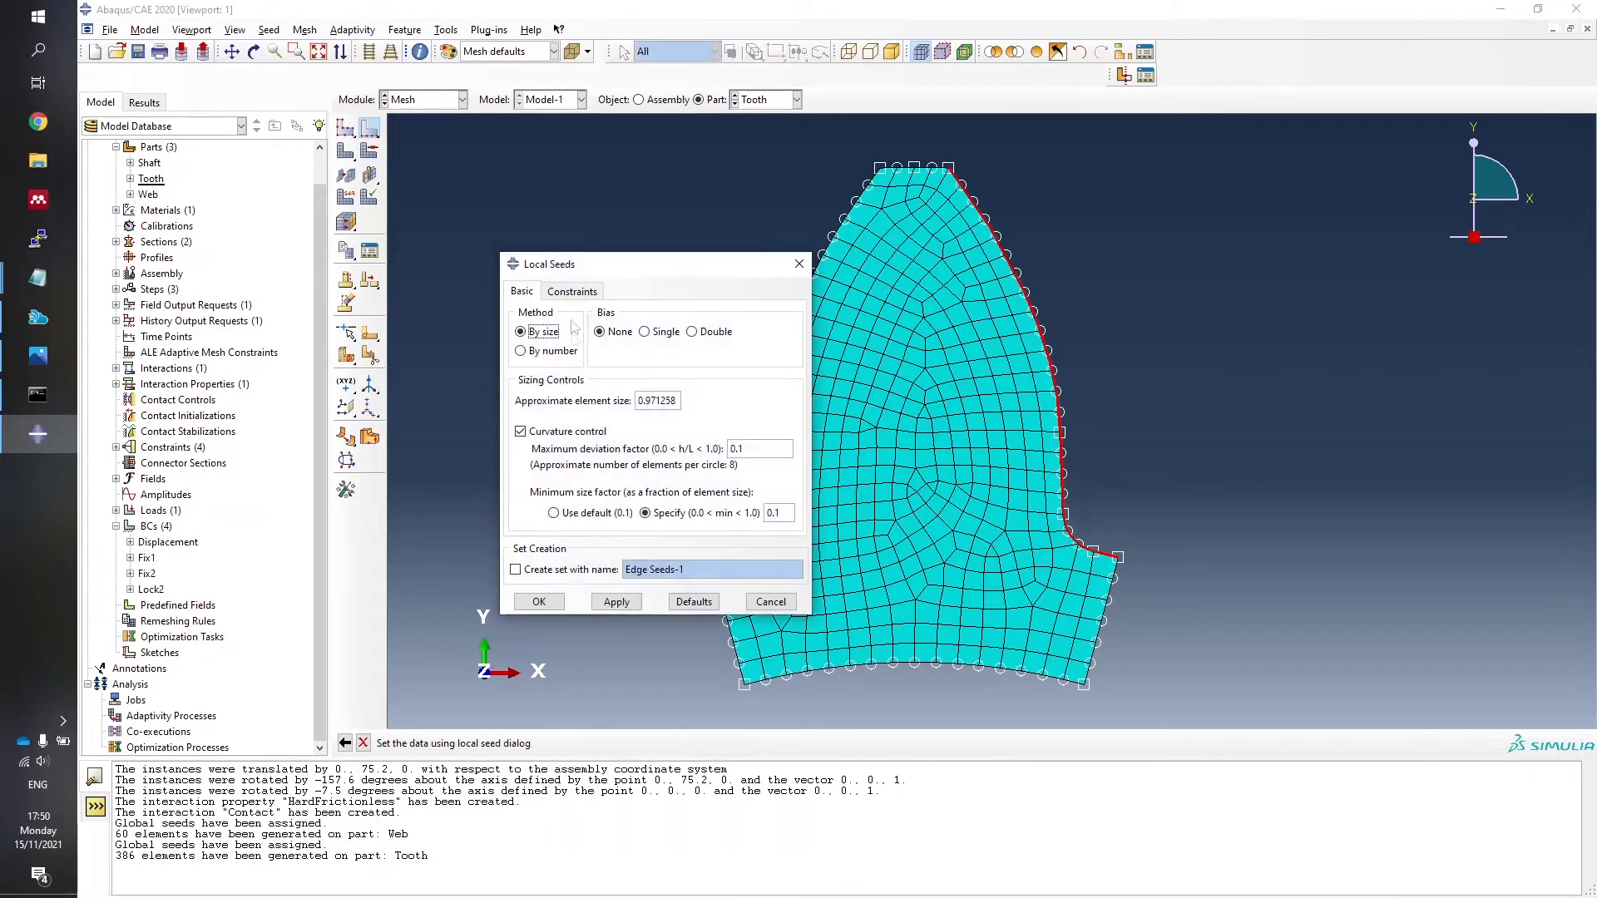
{"action": "triple_click", "coordinate": [663, 401]}
{"action": "type", "text": "0.1"}
{"action": "left_click", "coordinate": [616, 602]}
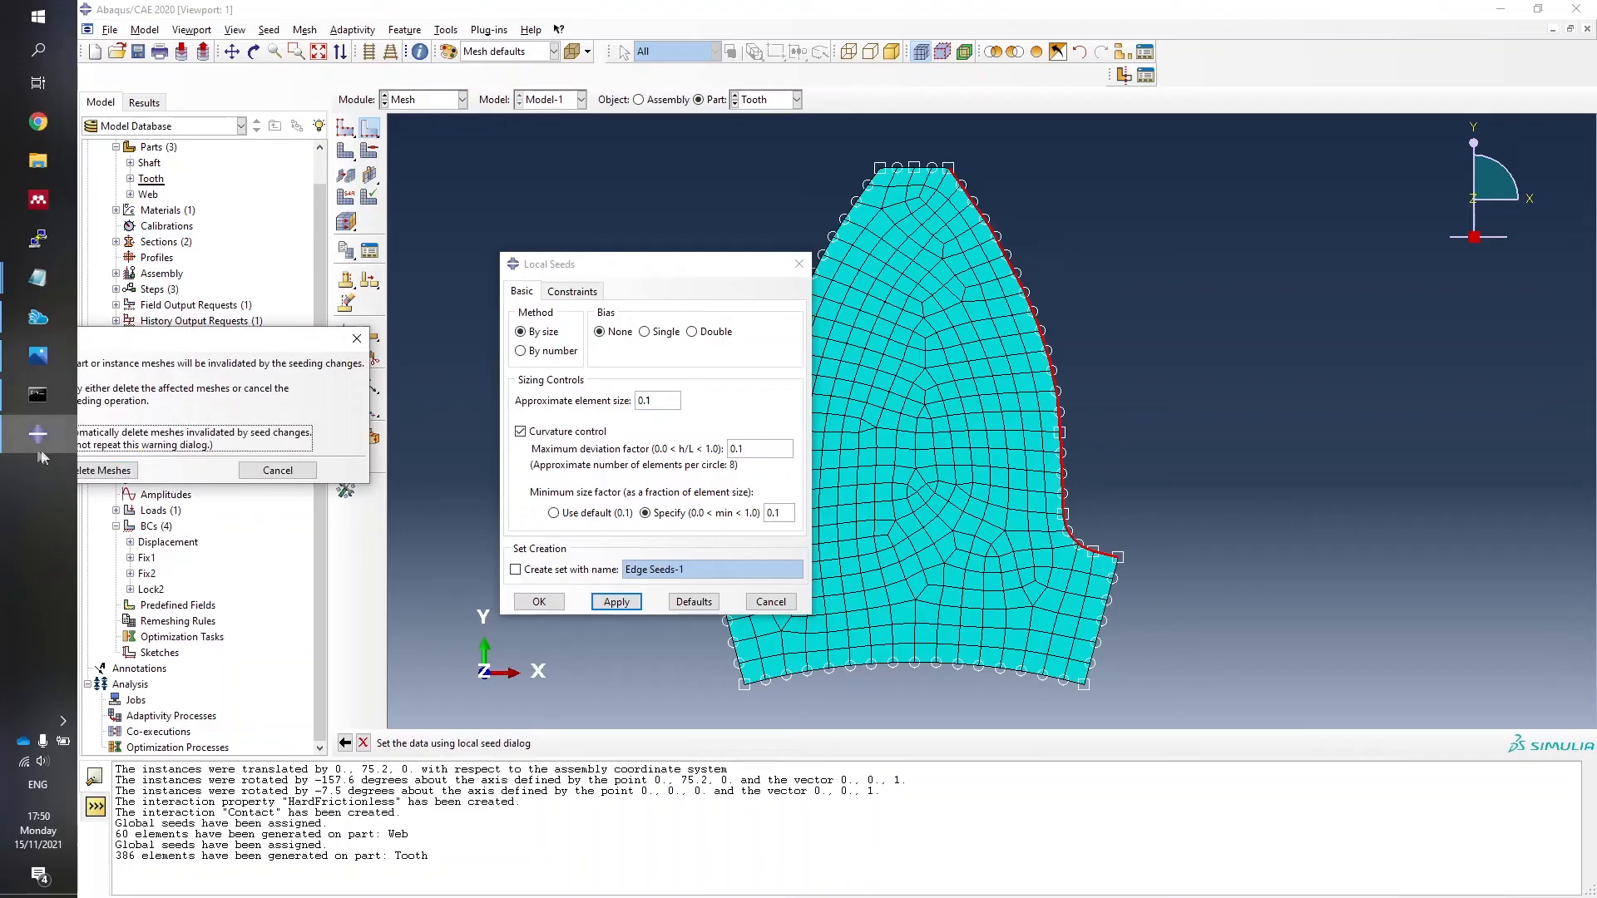
{"action": "left_click", "coordinate": [105, 470]}
{"action": "left_click", "coordinate": [538, 602]}
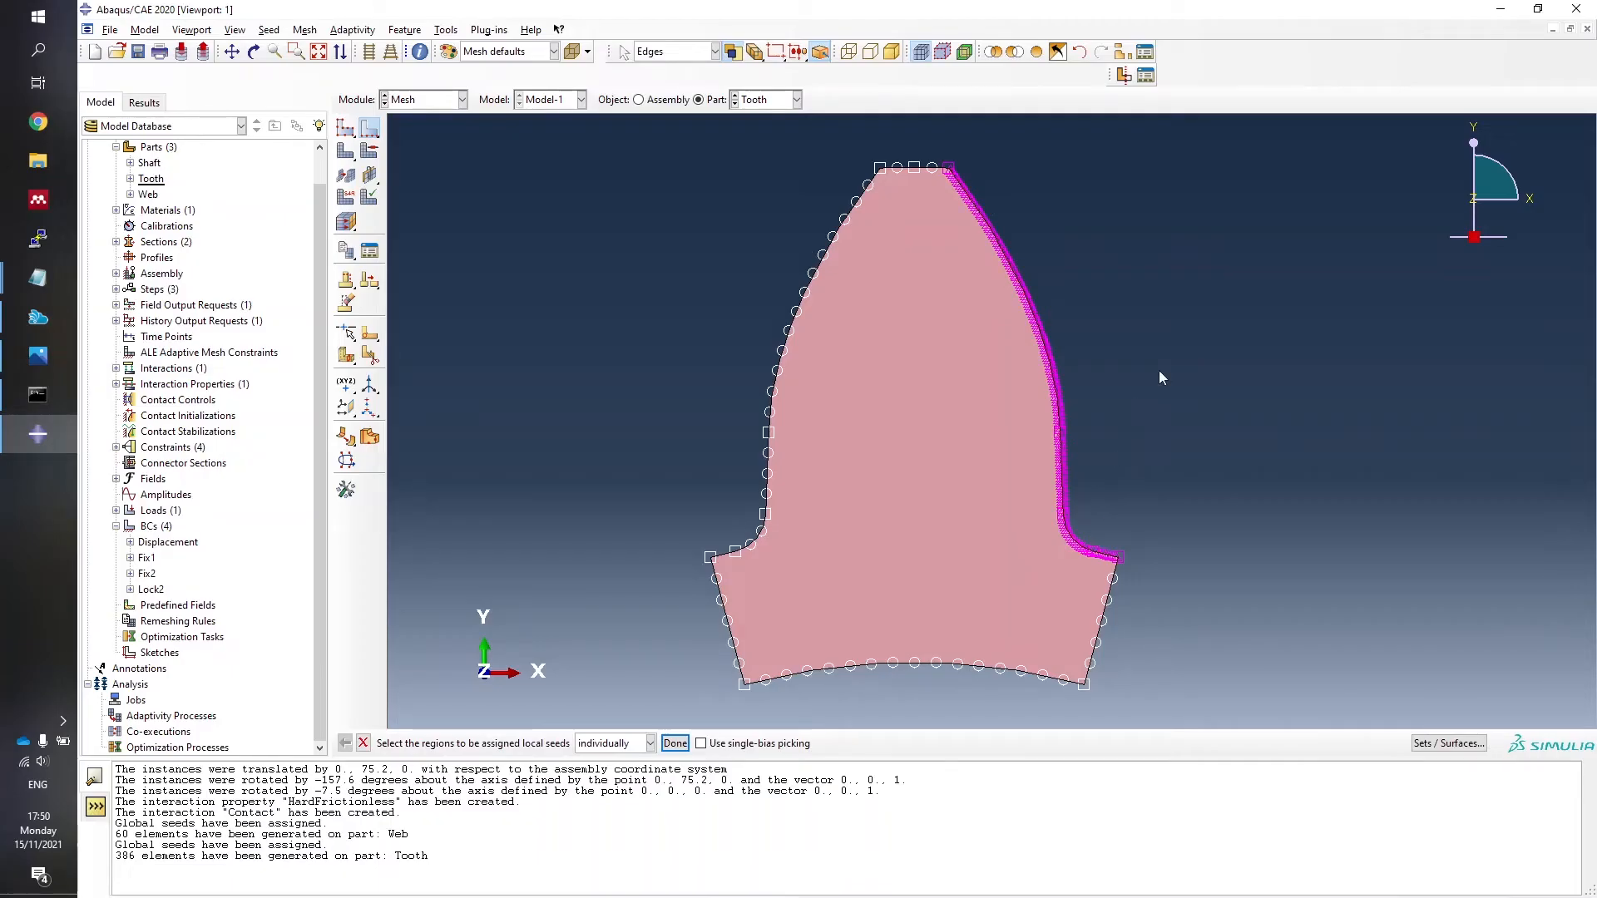
Mesh the Tooth part and examine the element transitions near the tip and the right root fillet.
{"action": "left_click", "coordinate": [345, 150]}
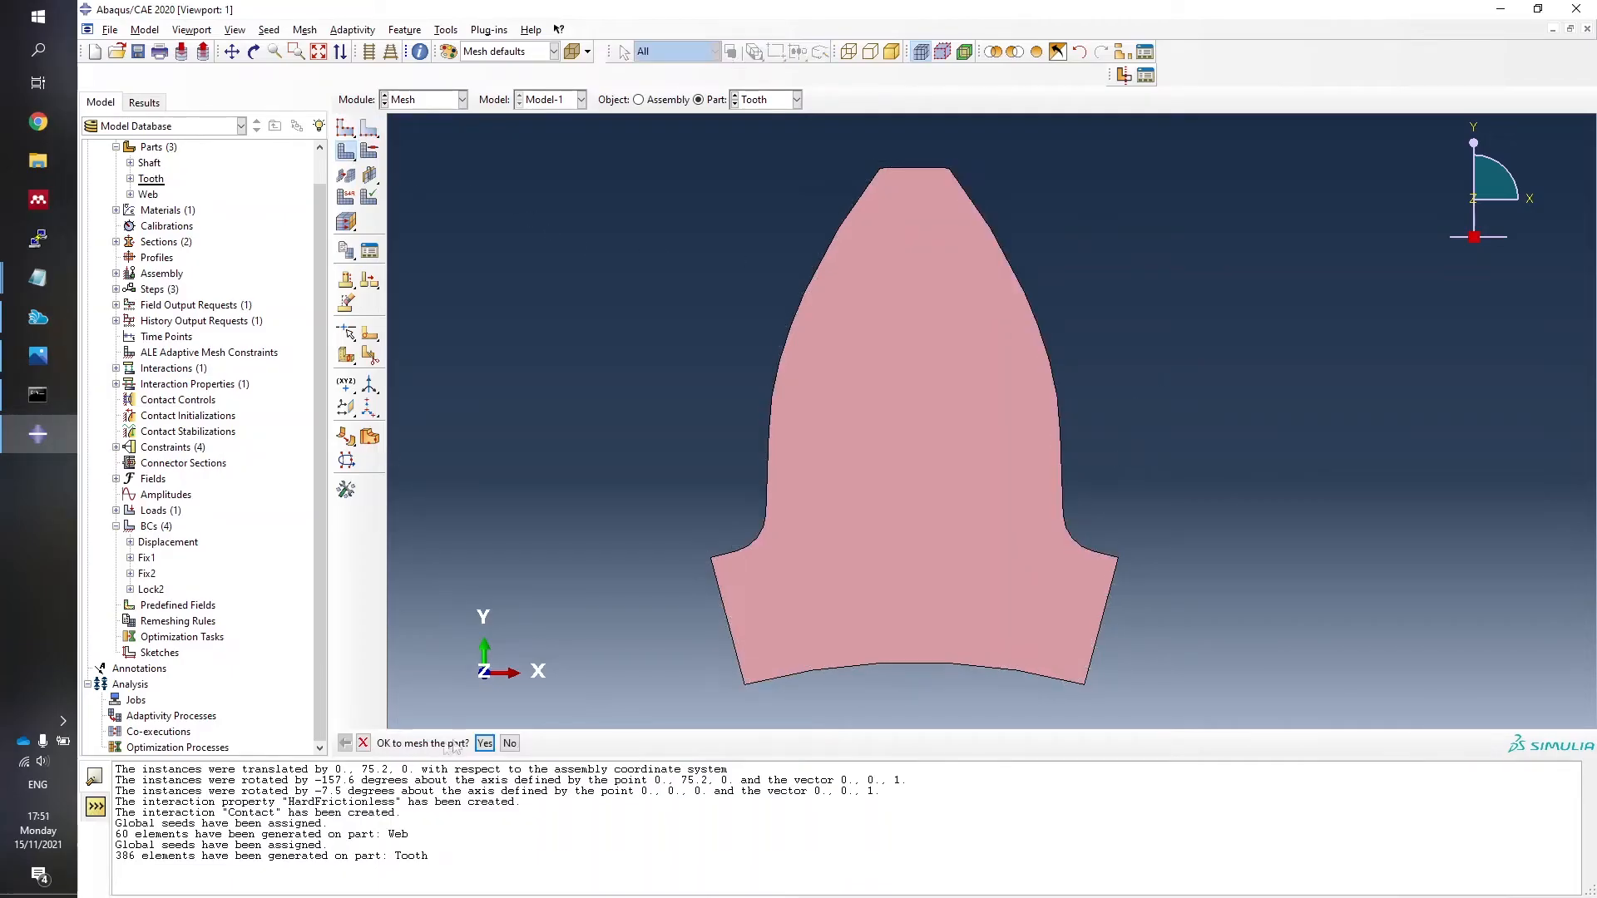
{"action": "middle_click", "coordinate": [434, 662]}
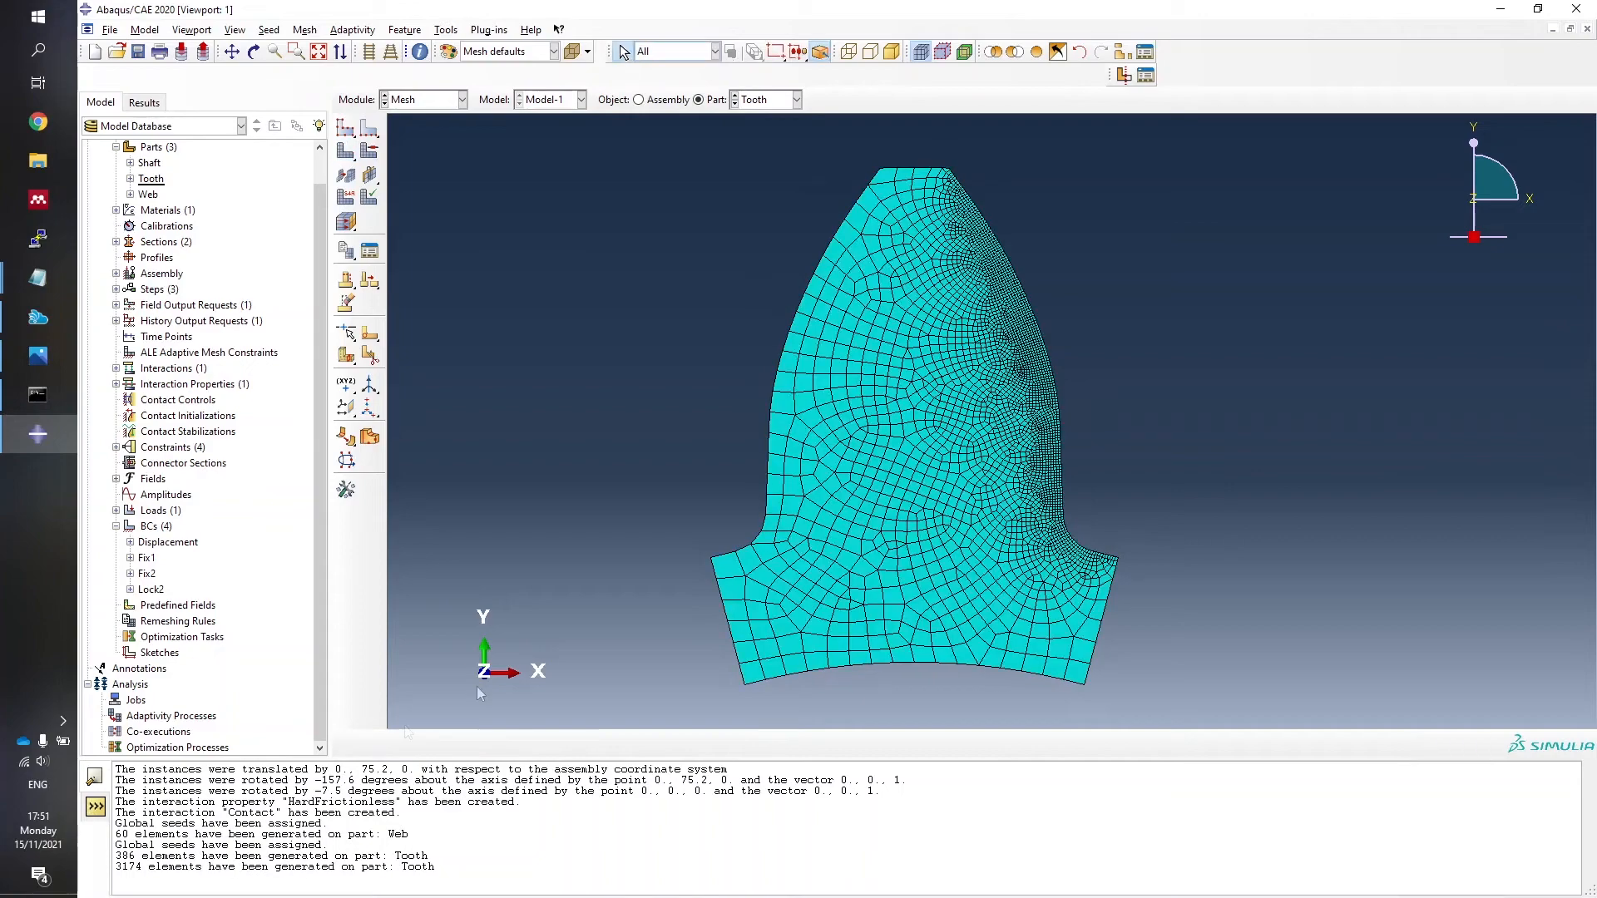
{"action": "scroll", "coordinate": [951, 160], "scroll_direction": "down", "scroll_amount": 5}
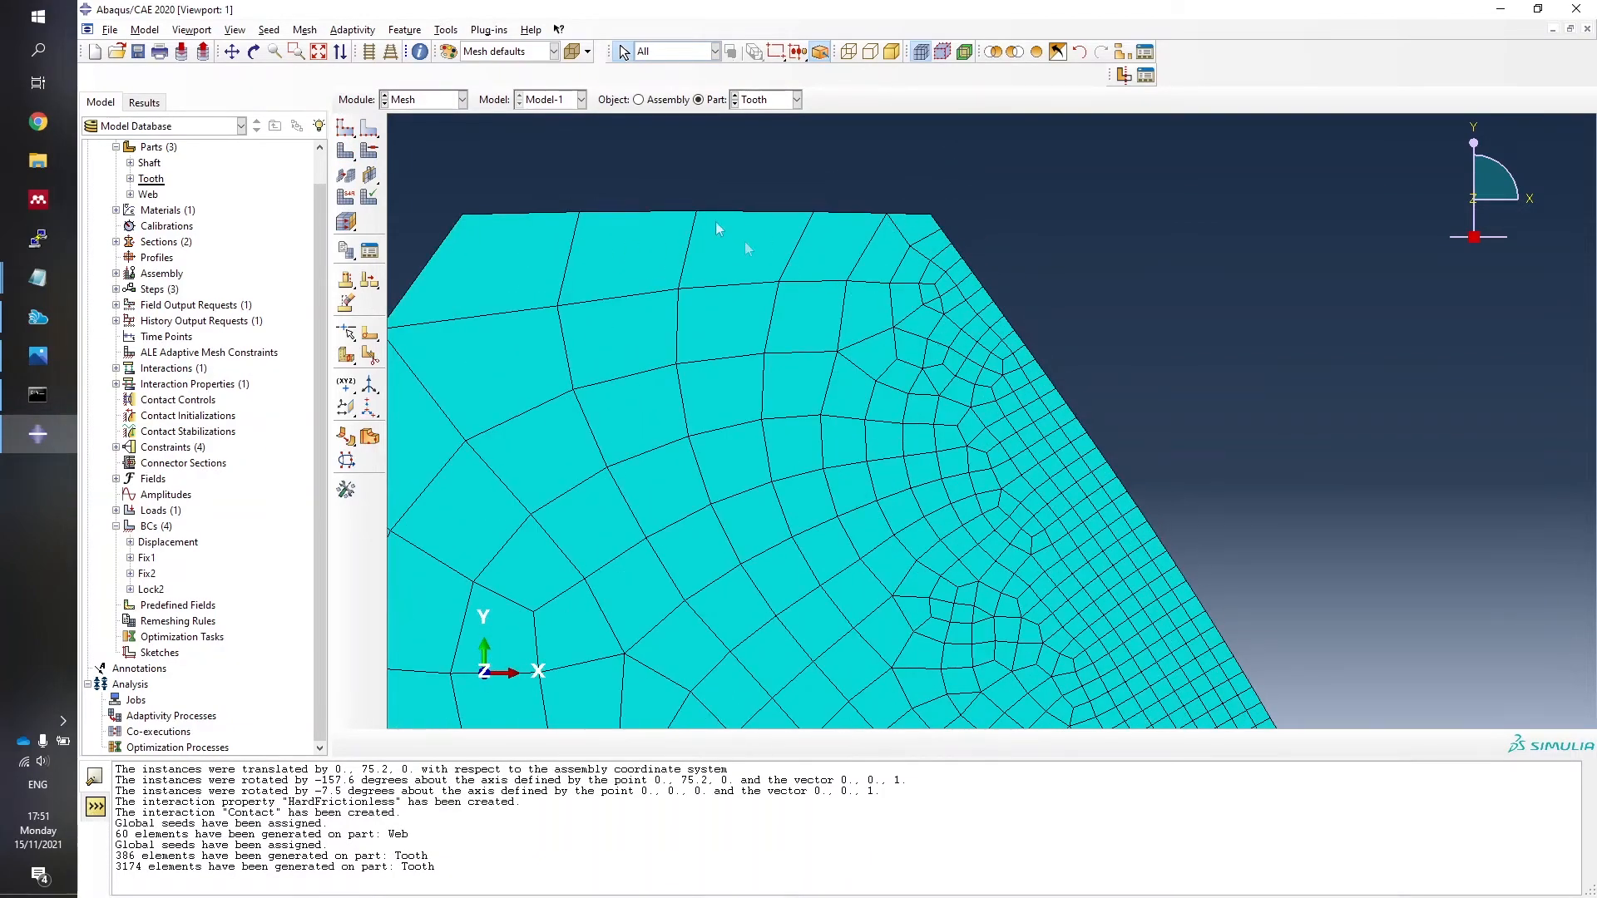
{"action": "scroll", "coordinate": [717, 228], "scroll_direction": "up", "scroll_amount": 5}
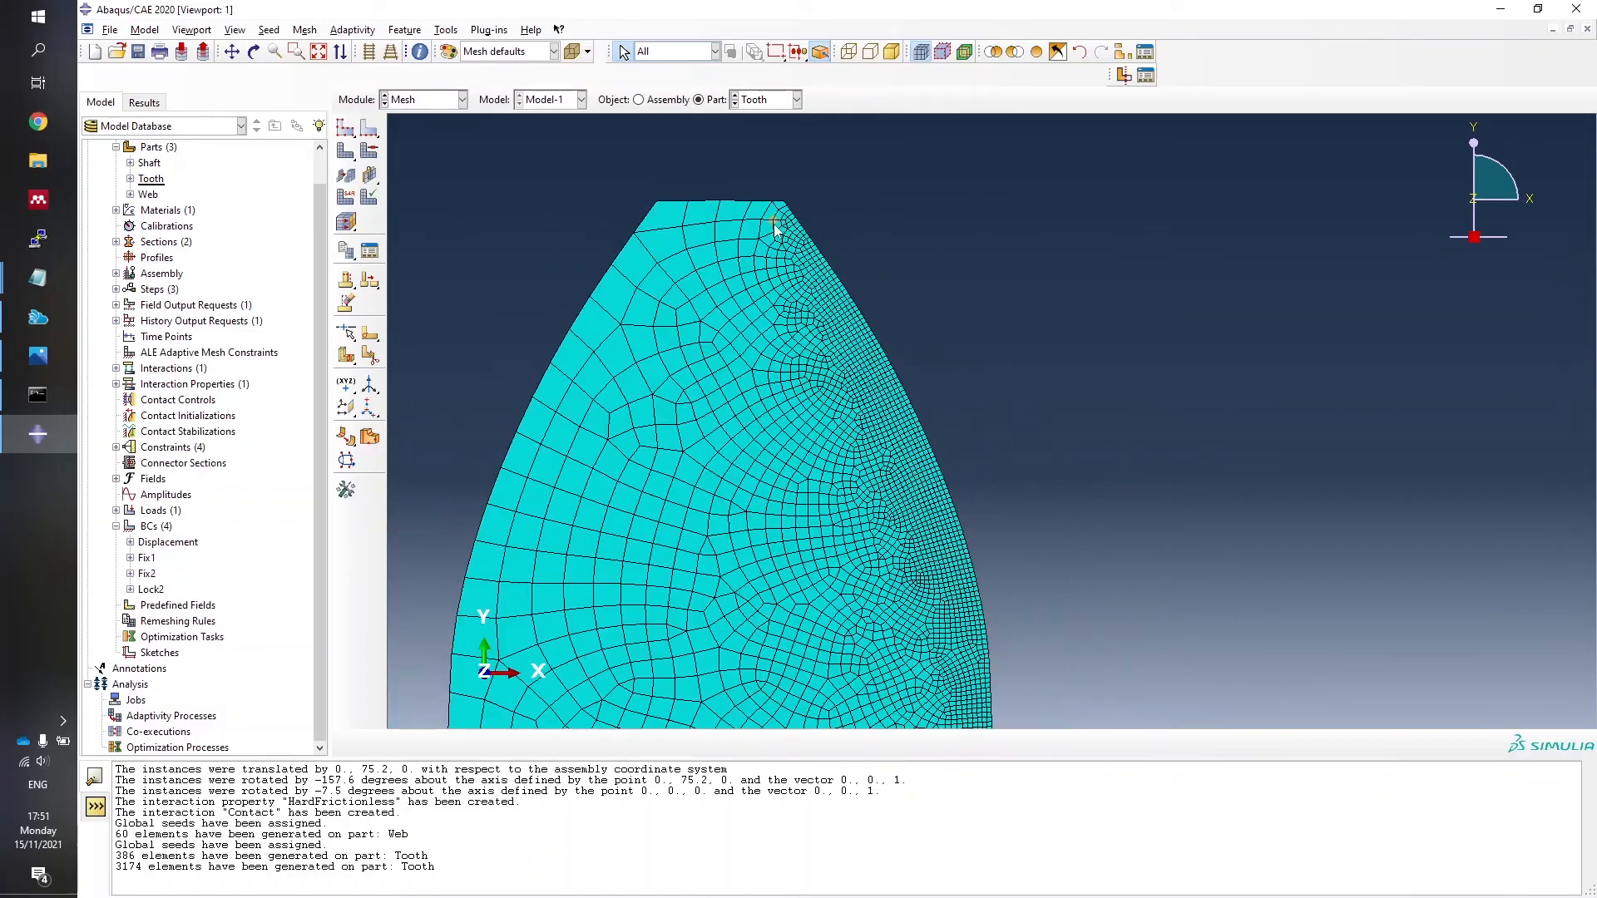
{"action": "scroll", "coordinate": [775, 230], "scroll_direction": "up", "scroll_amount": 2}
{"action": "scroll", "coordinate": [898, 539], "scroll_direction": "down", "scroll_amount": 4}
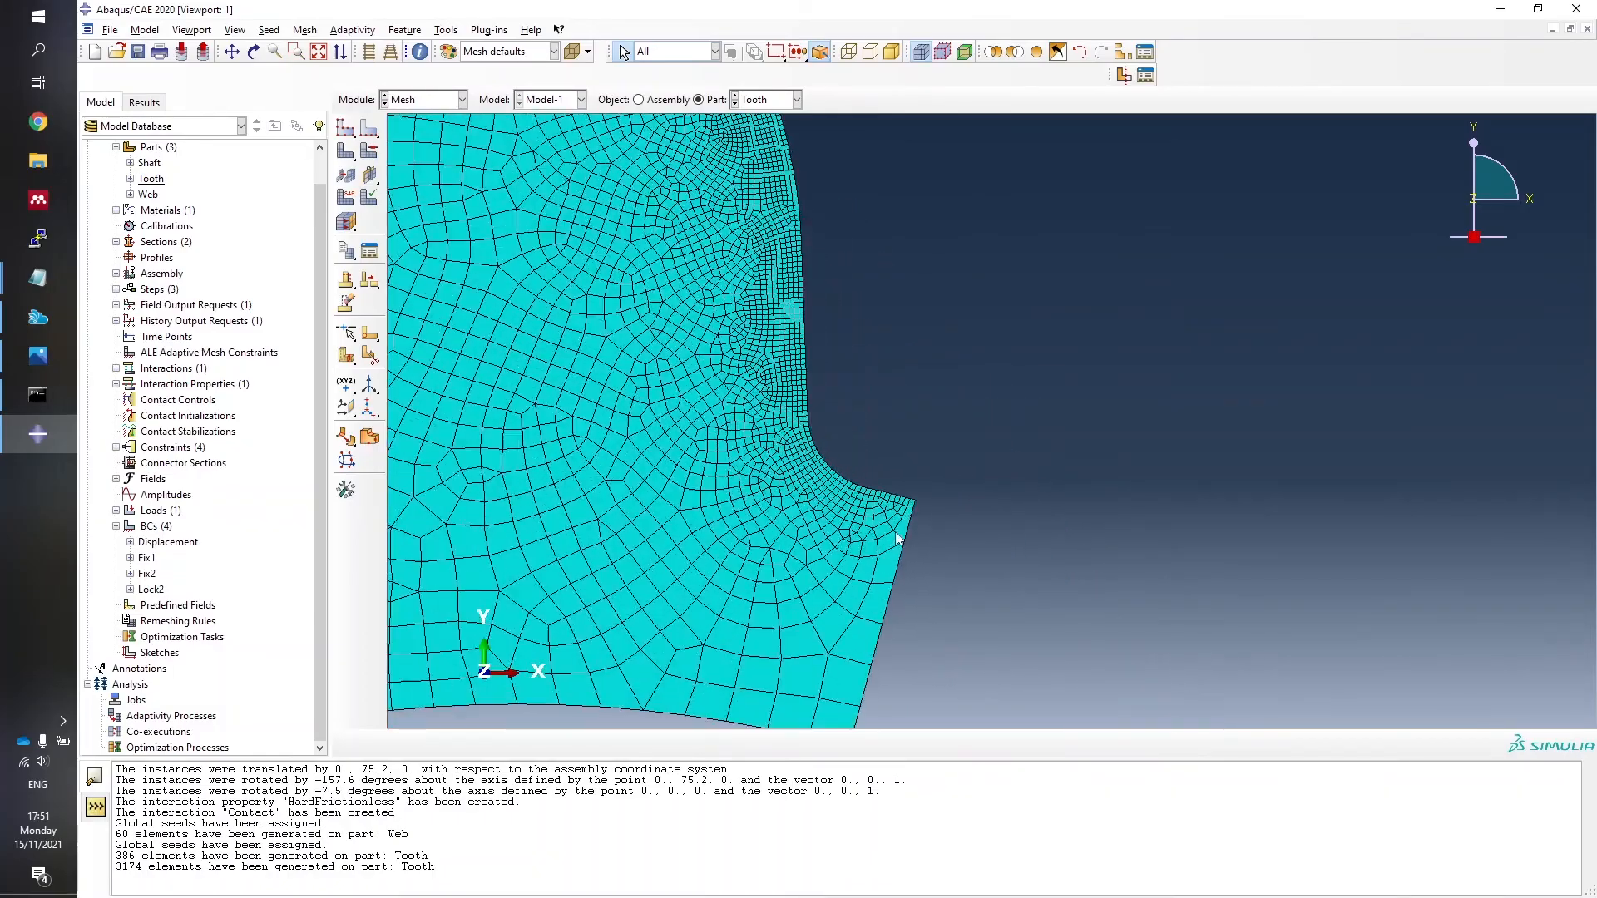
{"action": "scroll", "coordinate": [895, 532], "scroll_direction": "down", "scroll_amount": 2}
{"action": "scroll", "coordinate": [1022, 511], "scroll_direction": "up", "scroll_amount": 3}
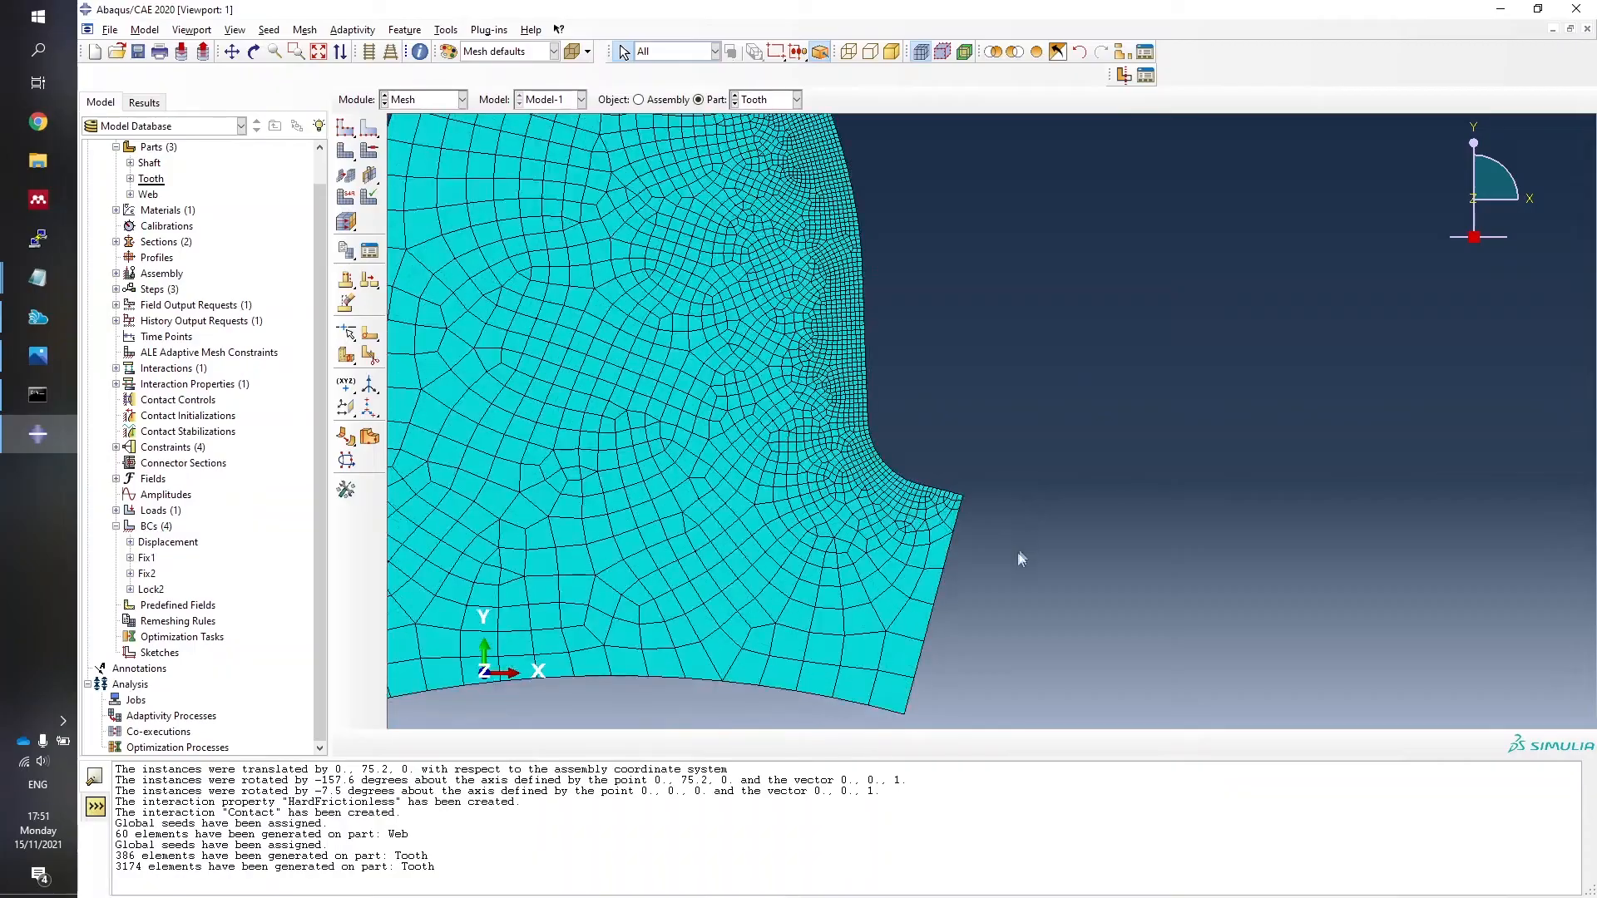
{"action": "scroll", "coordinate": [1021, 559], "scroll_direction": "up", "scroll_amount": 4}
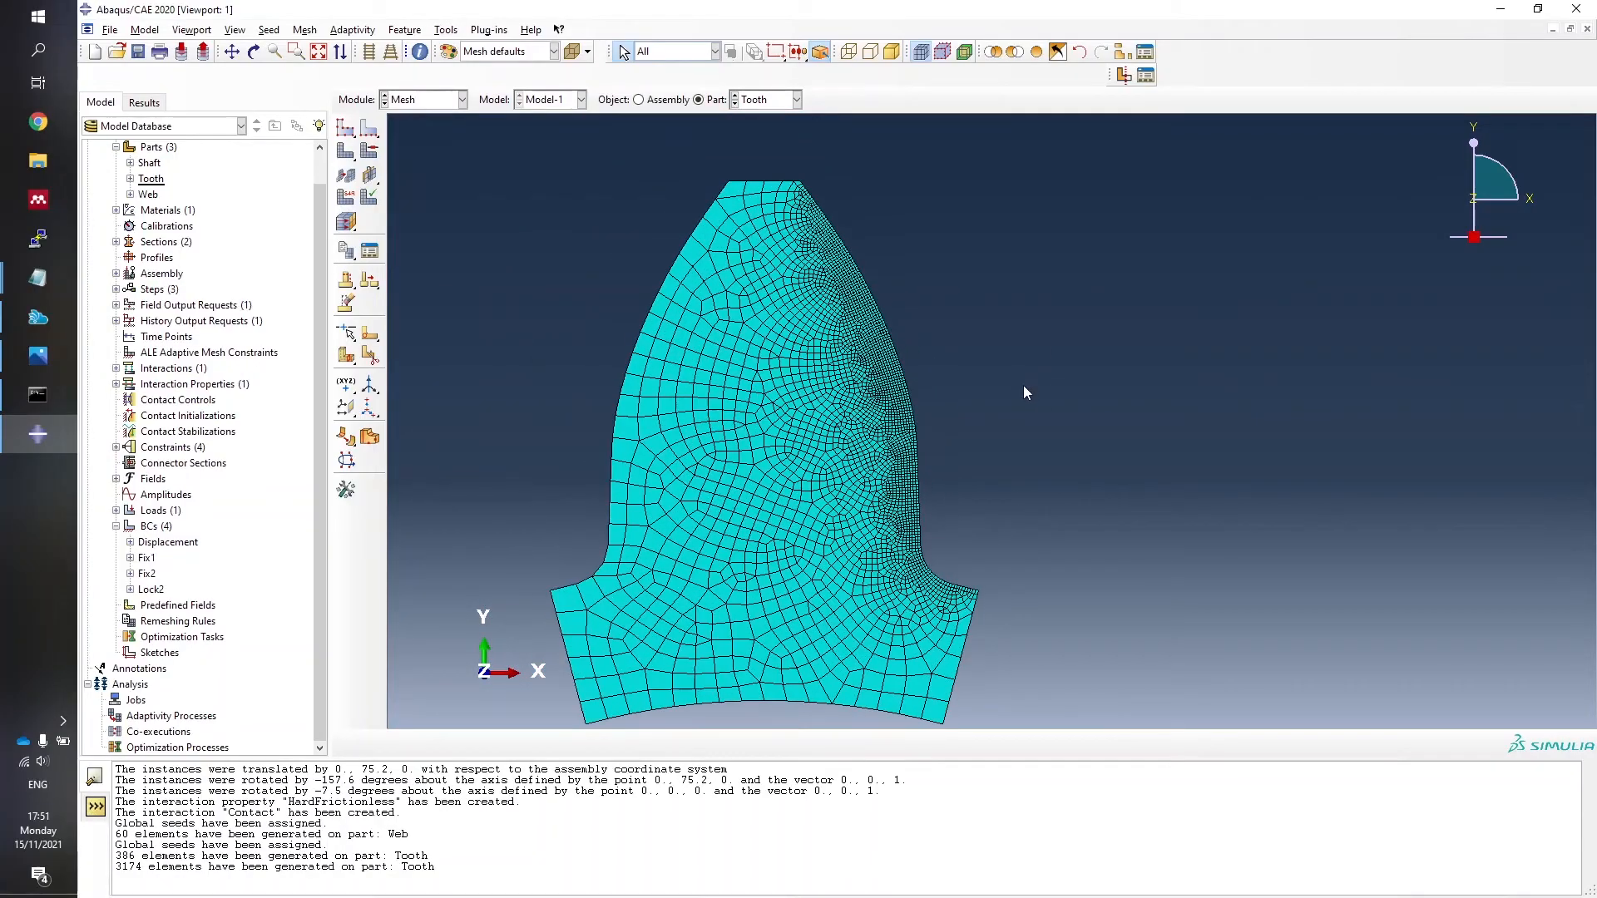
Apply single-bias local seeds sized 0.1 to 0.8 to the tooth's tip edges and lower right side edge, flipping the side edge's bias.
{"action": "left_click", "coordinate": [369, 129]}
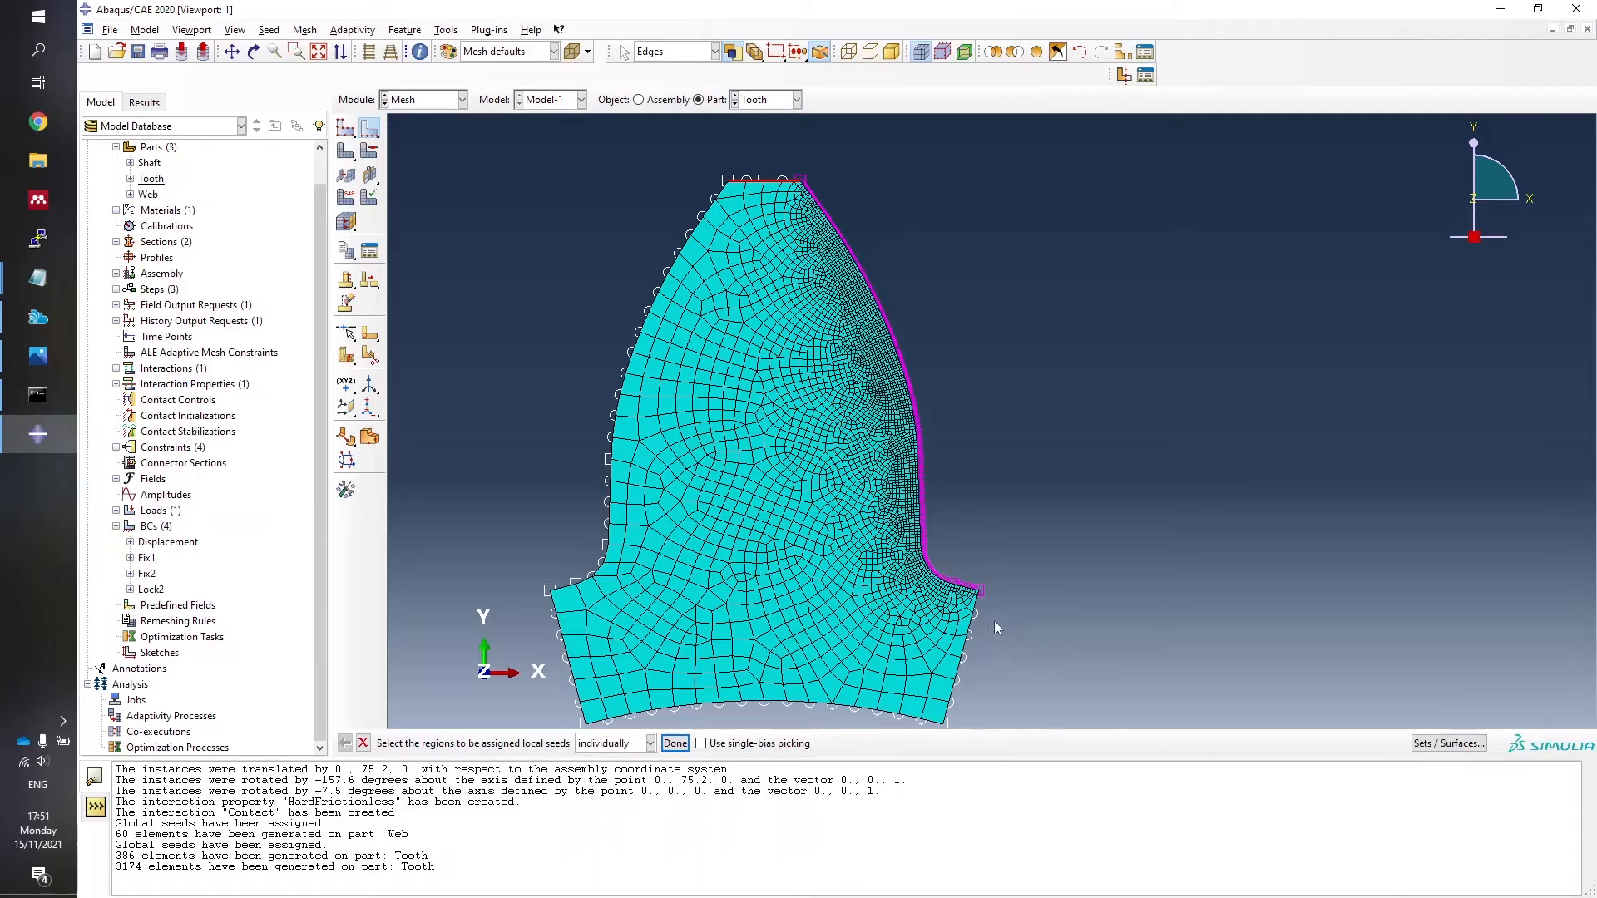
{"action": "left_click", "coordinate": [957, 667], "text": "shift"}
{"action": "left_click", "coordinate": [675, 743]}
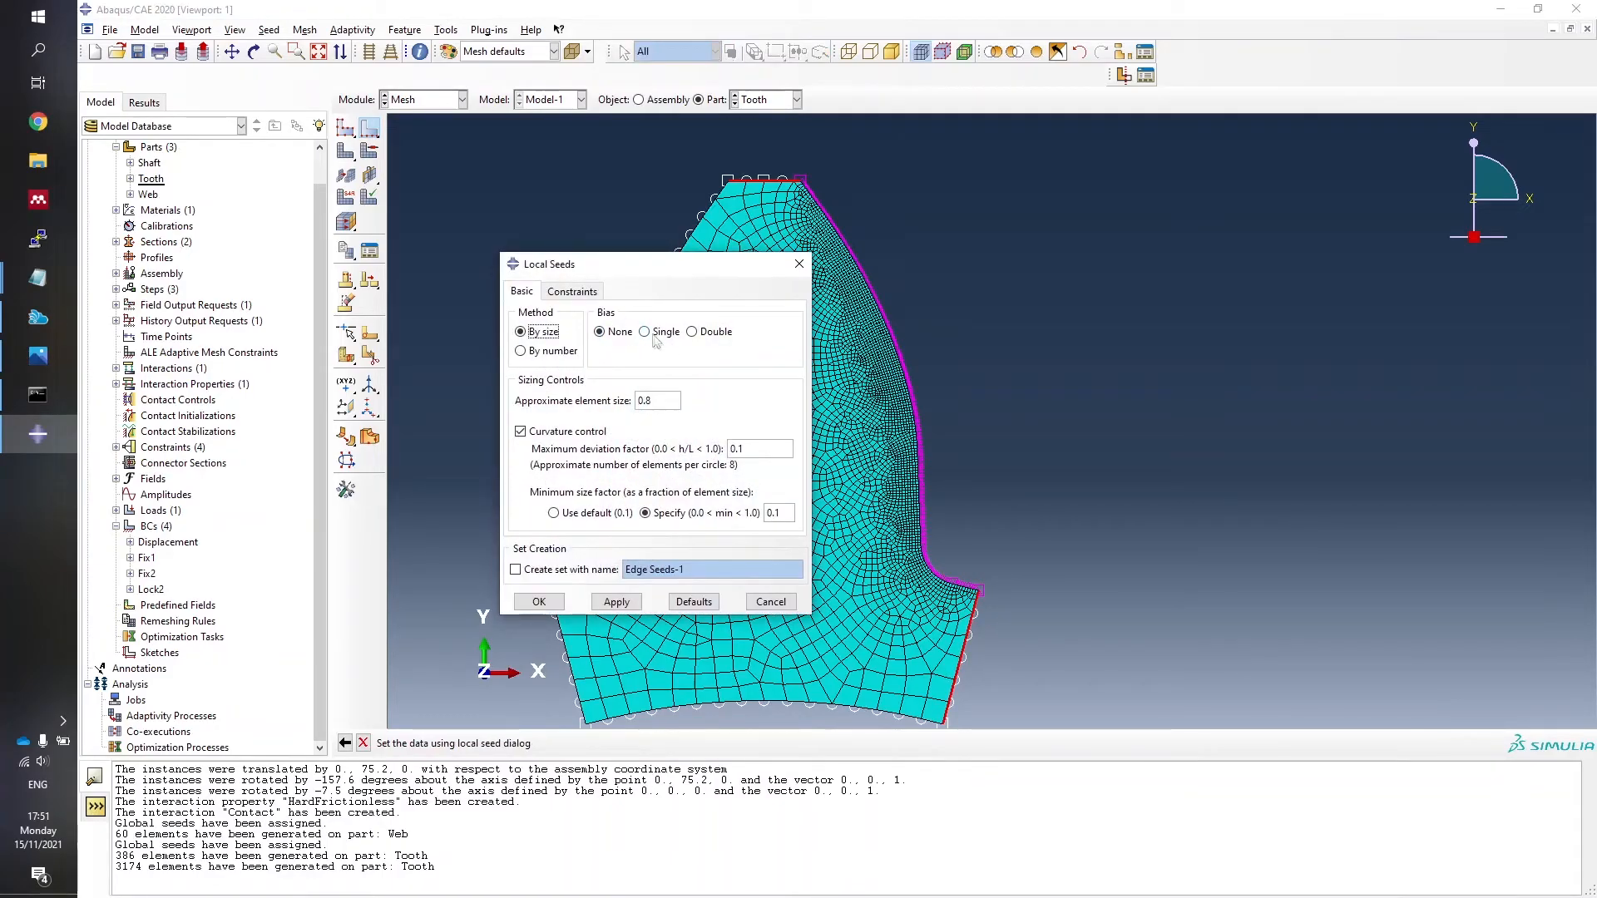
{"action": "left_click", "coordinate": [645, 332]}
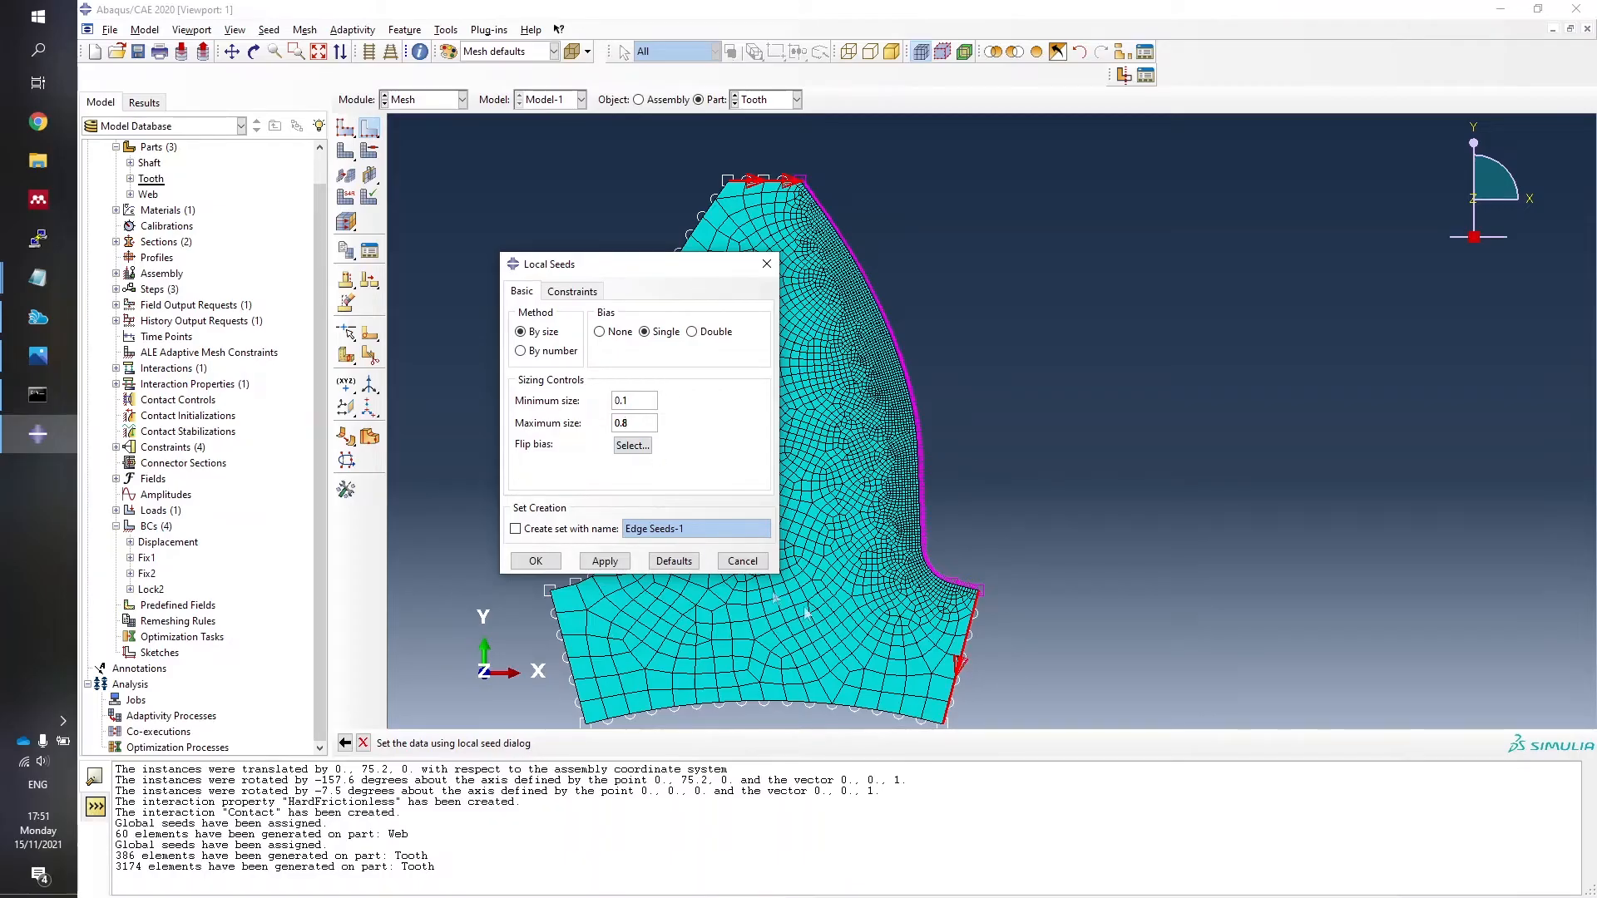
{"action": "left_click", "coordinate": [632, 445]}
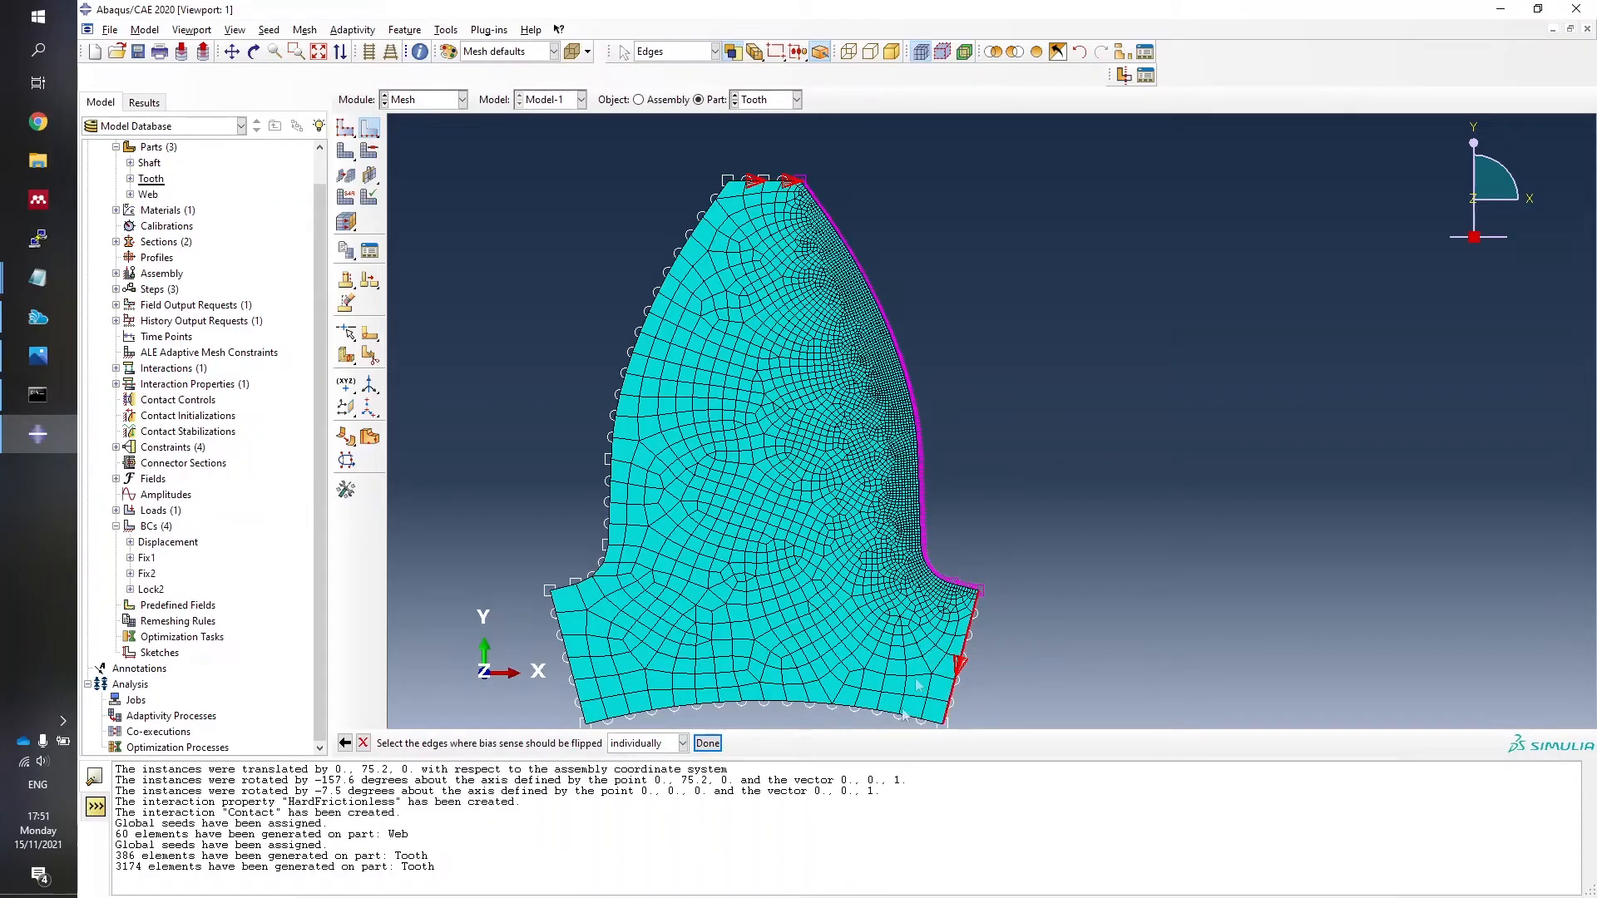
{"action": "left_click", "coordinate": [707, 743]}
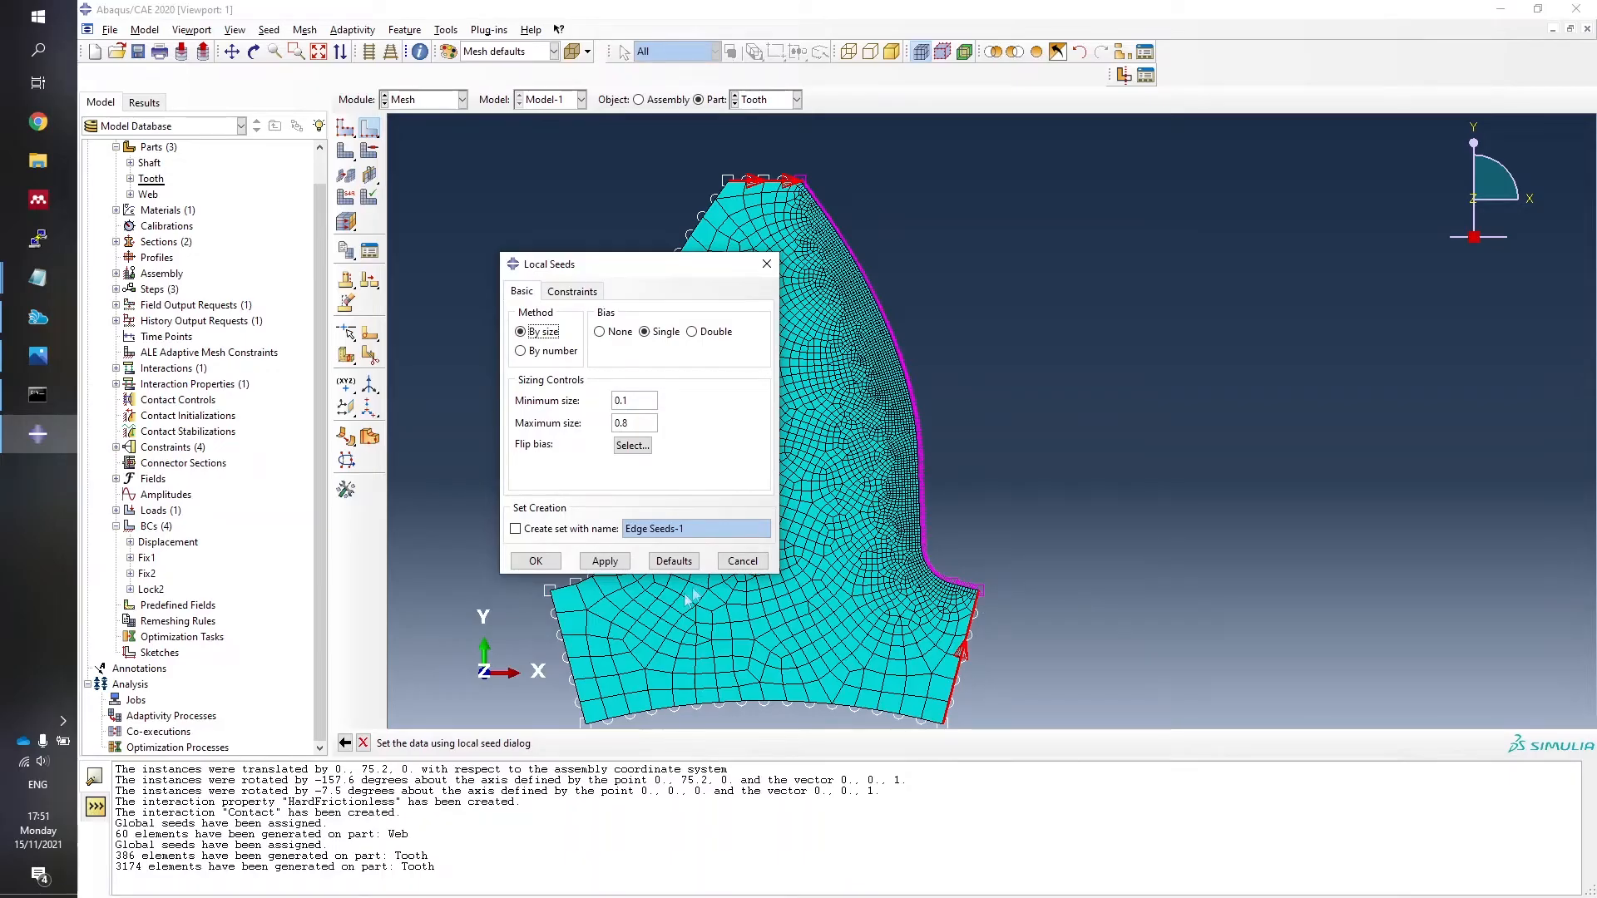
{"action": "left_click", "coordinate": [586, 561]}
{"action": "left_click", "coordinate": [116, 470]}
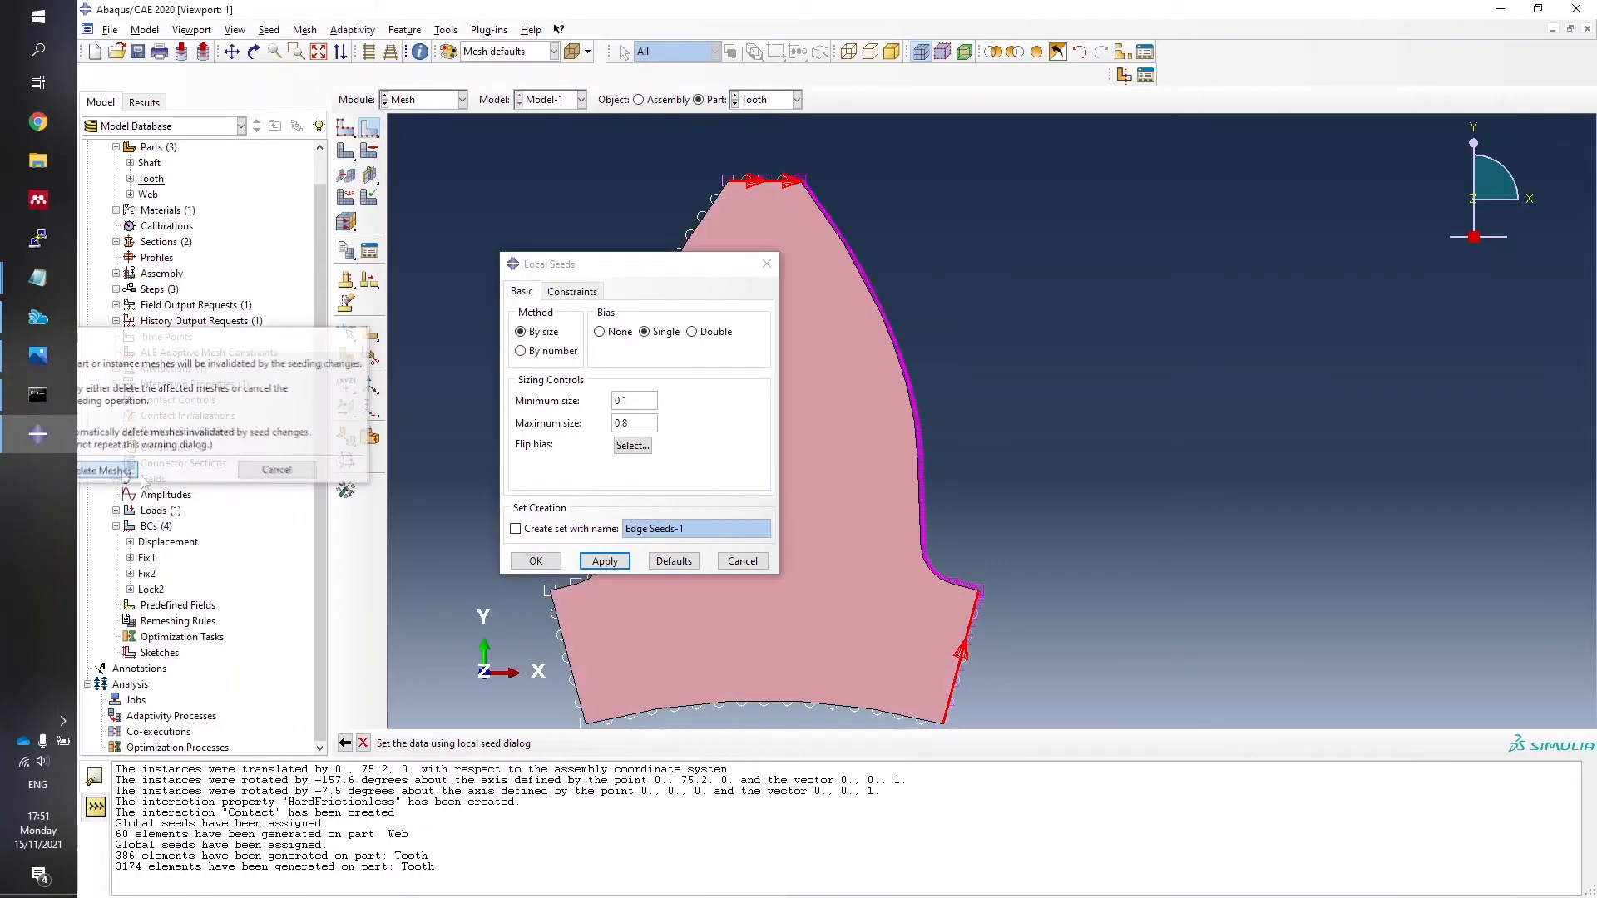
{"action": "left_click", "coordinate": [535, 561]}
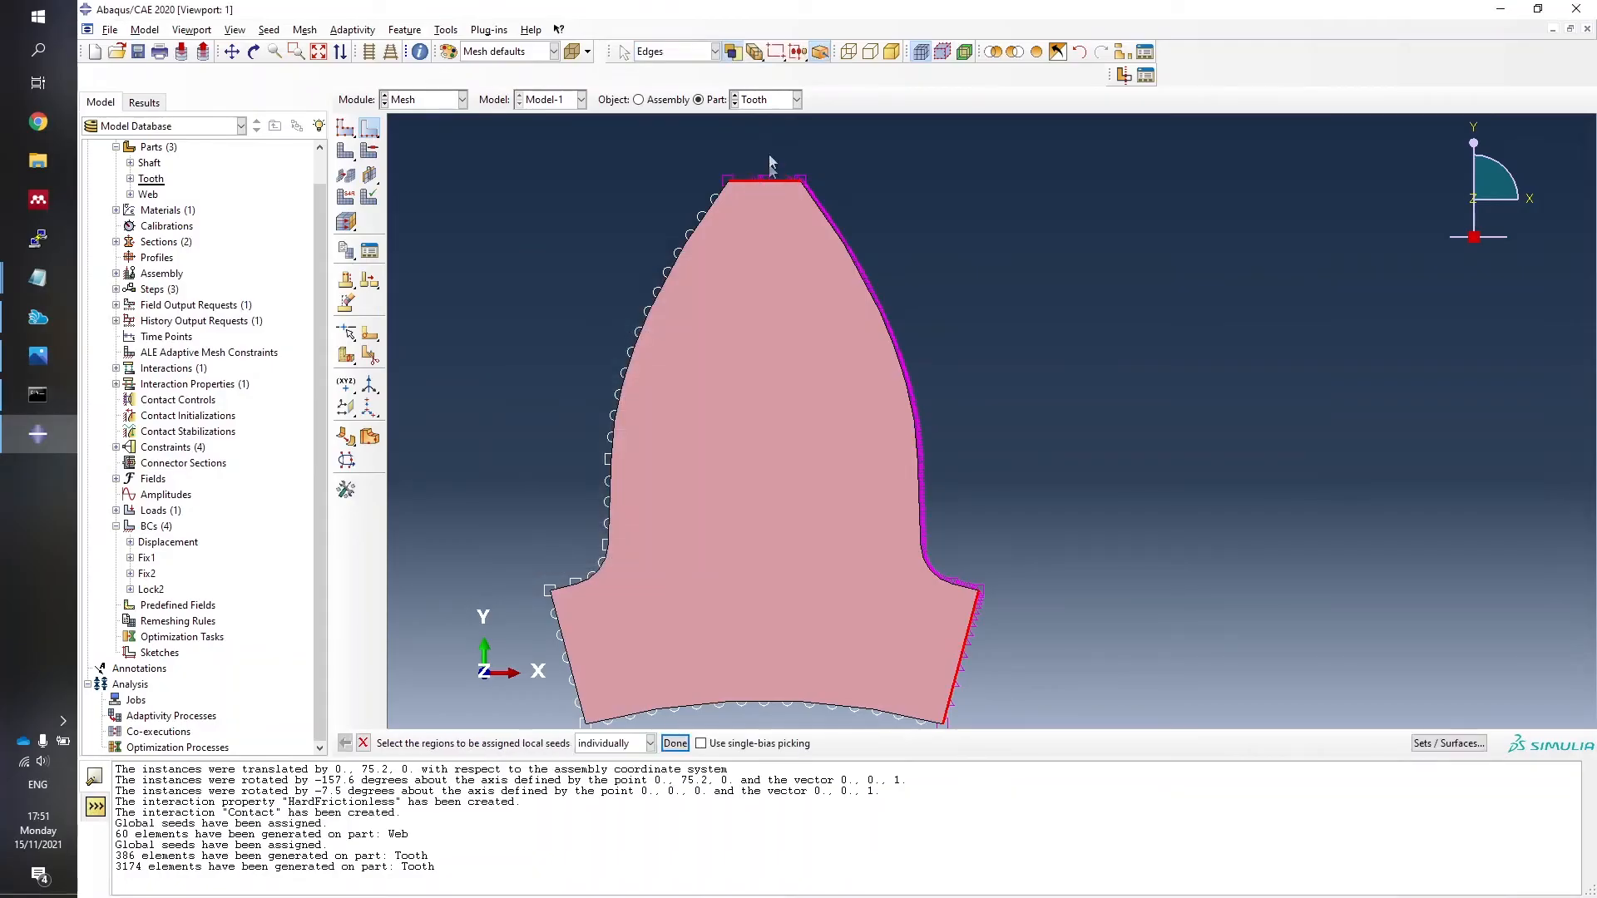
Reseed the left half of the tooth's tip edge by size with no bias.
{"action": "scroll", "coordinate": [782, 183], "scroll_direction": "up", "scroll_amount": 4}
{"action": "scroll", "coordinate": [778, 200], "scroll_direction": "up", "scroll_amount": 2}
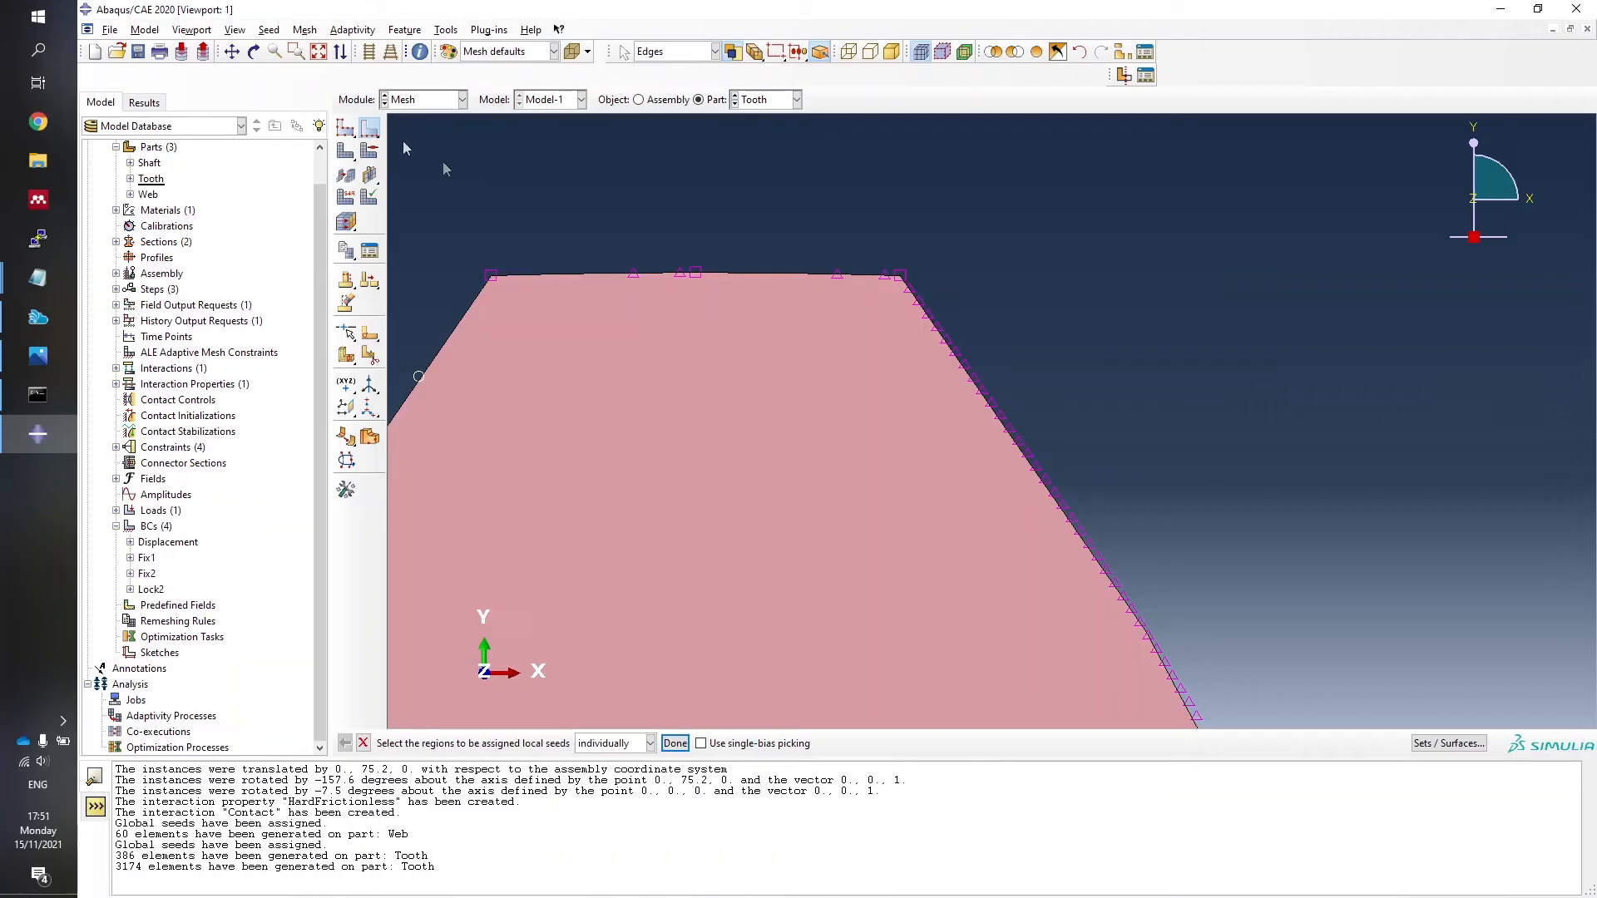
{"action": "left_click_drag", "start_coordinate": [504, 208], "coordinate": [632, 340]}
{"action": "left_click", "coordinate": [674, 743]}
{"action": "left_click", "coordinate": [600, 332]}
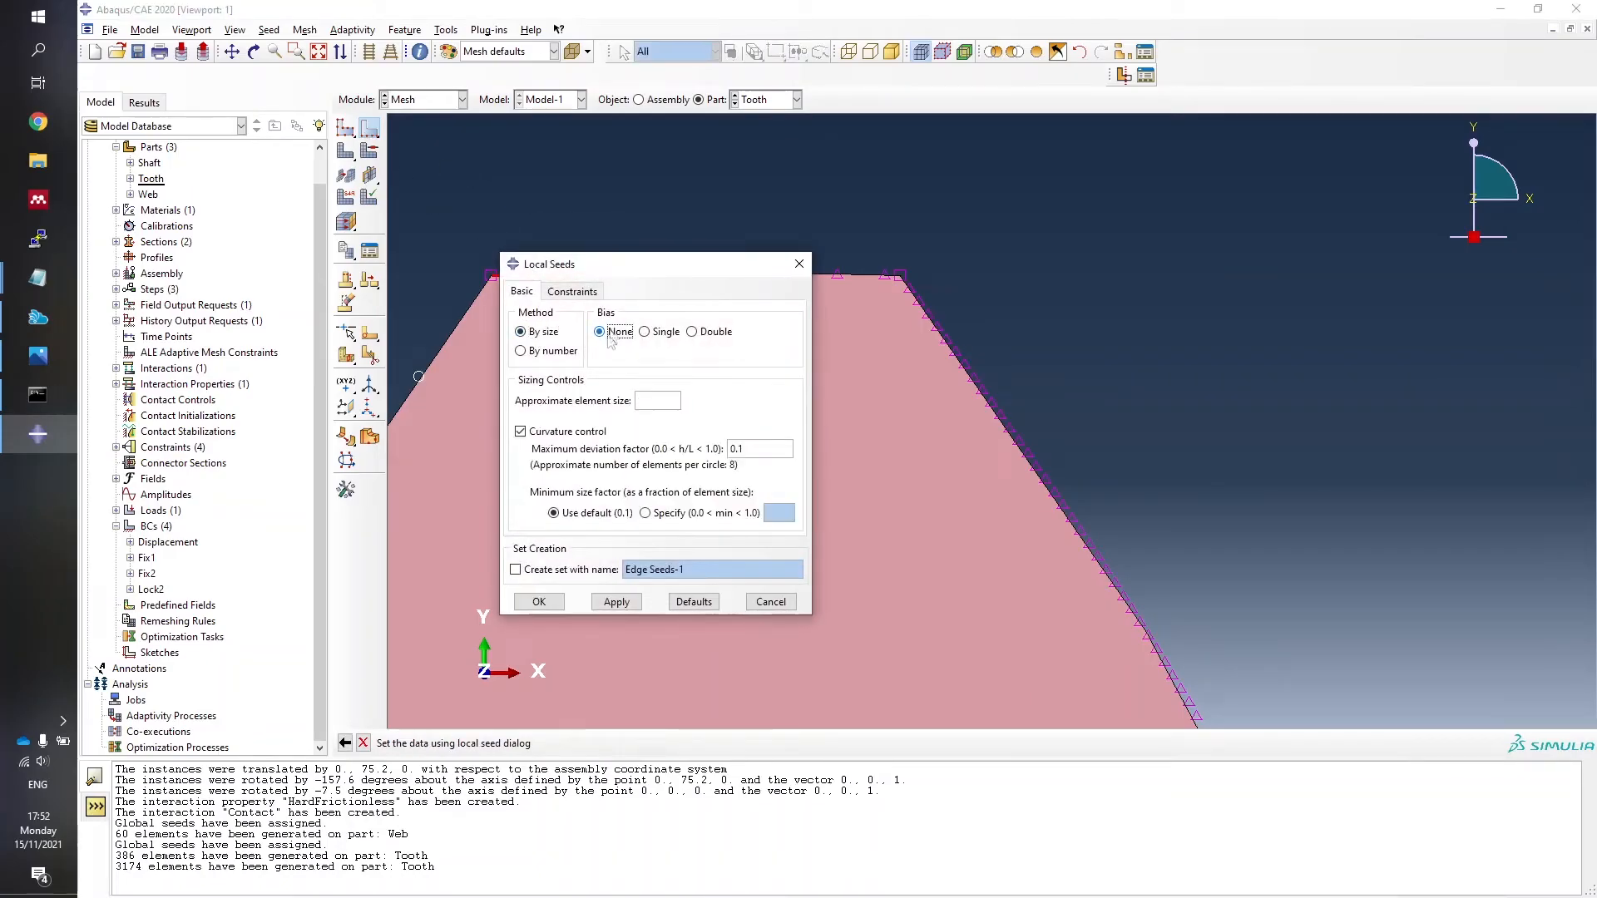
{"action": "left_click", "coordinate": [655, 400]}
{"action": "left_click", "coordinate": [538, 601]}
Set the right half of the tip edge to single-bias seeds with minimum size 0.1 and maximum size 0.6, ending local seeding.
{"action": "scroll", "coordinate": [690, 238], "scroll_direction": "down", "scroll_amount": 5}
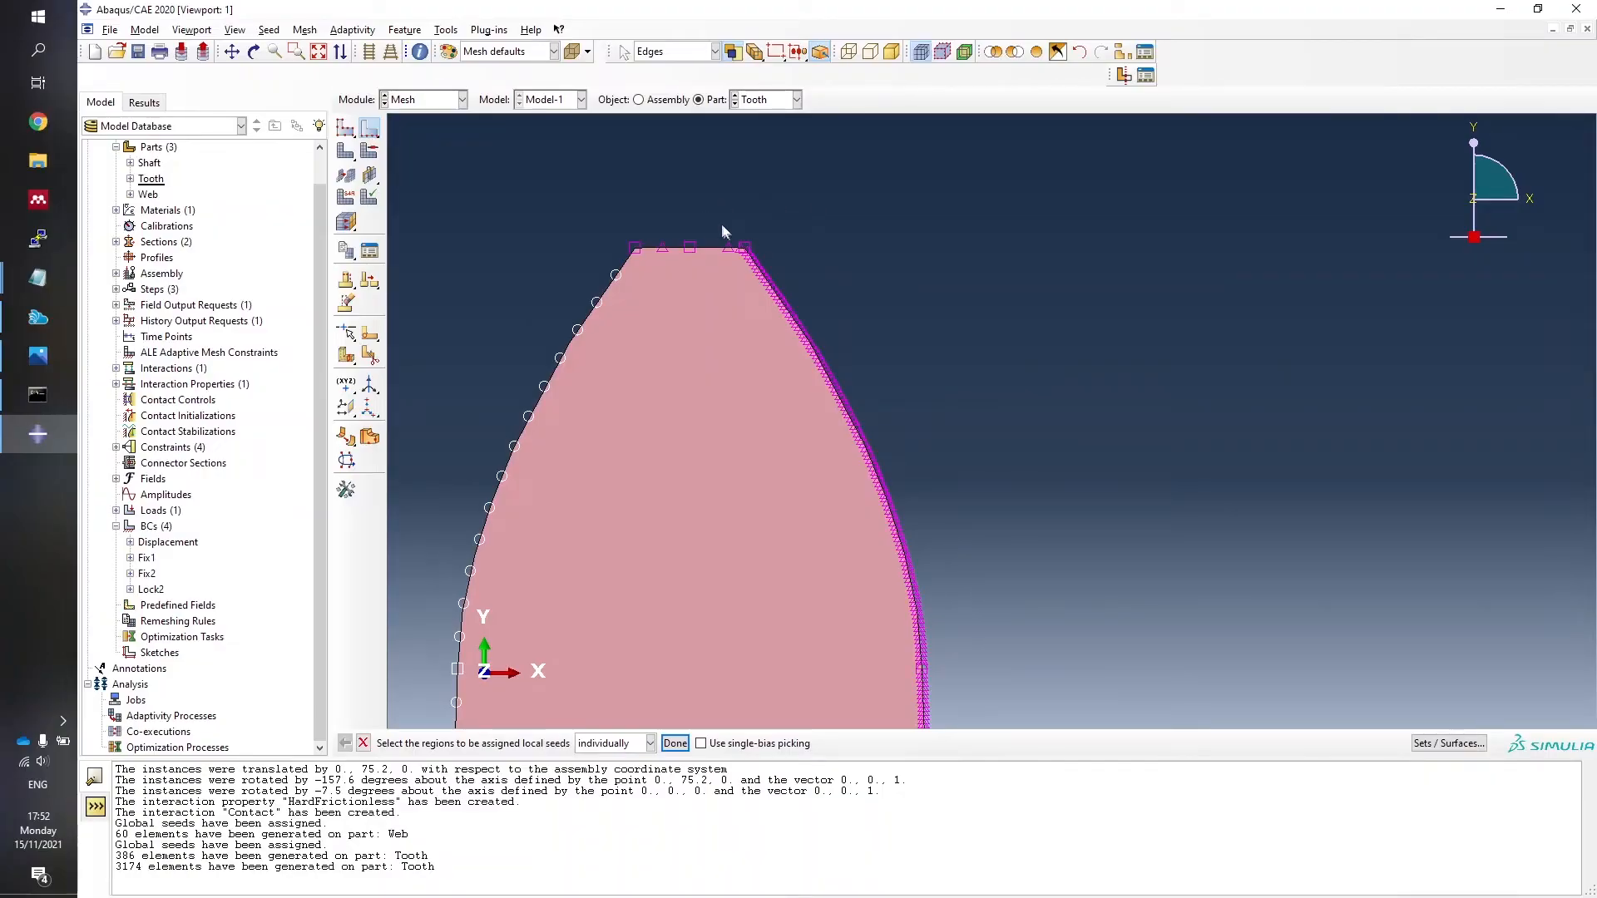
{"action": "scroll", "coordinate": [710, 221], "scroll_direction": "up", "scroll_amount": 3}
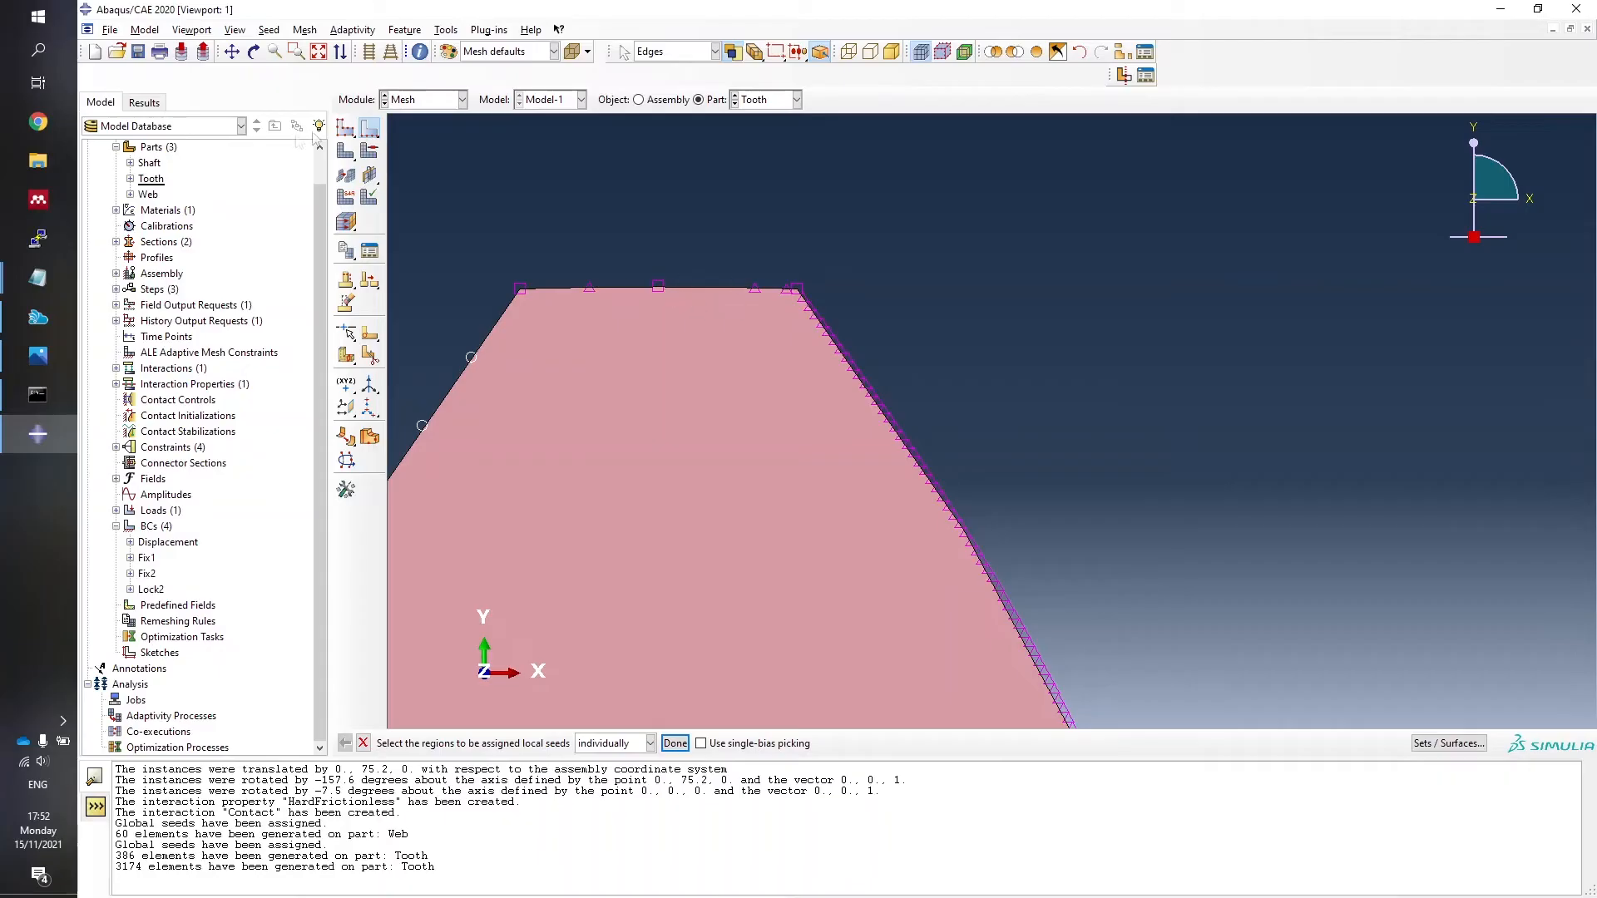
{"action": "left_click", "coordinate": [705, 288]}
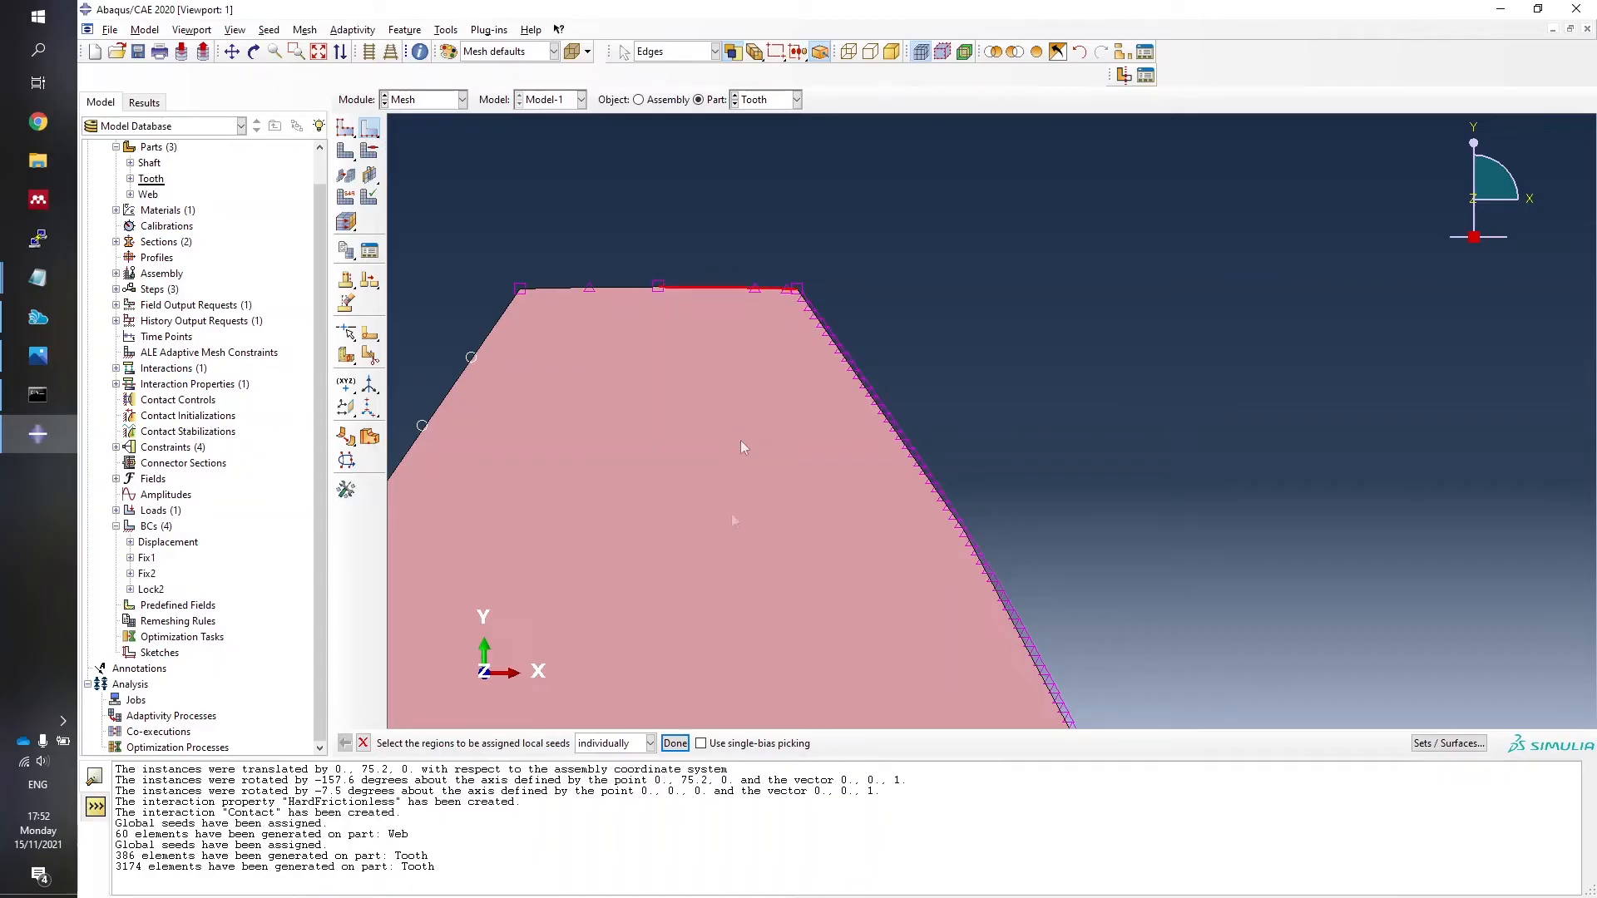
{"action": "left_click", "coordinate": [674, 743]}
{"action": "left_click_drag", "start_coordinate": [636, 424], "coordinate": [591, 435]}
{"action": "type", "text": "0.6"}
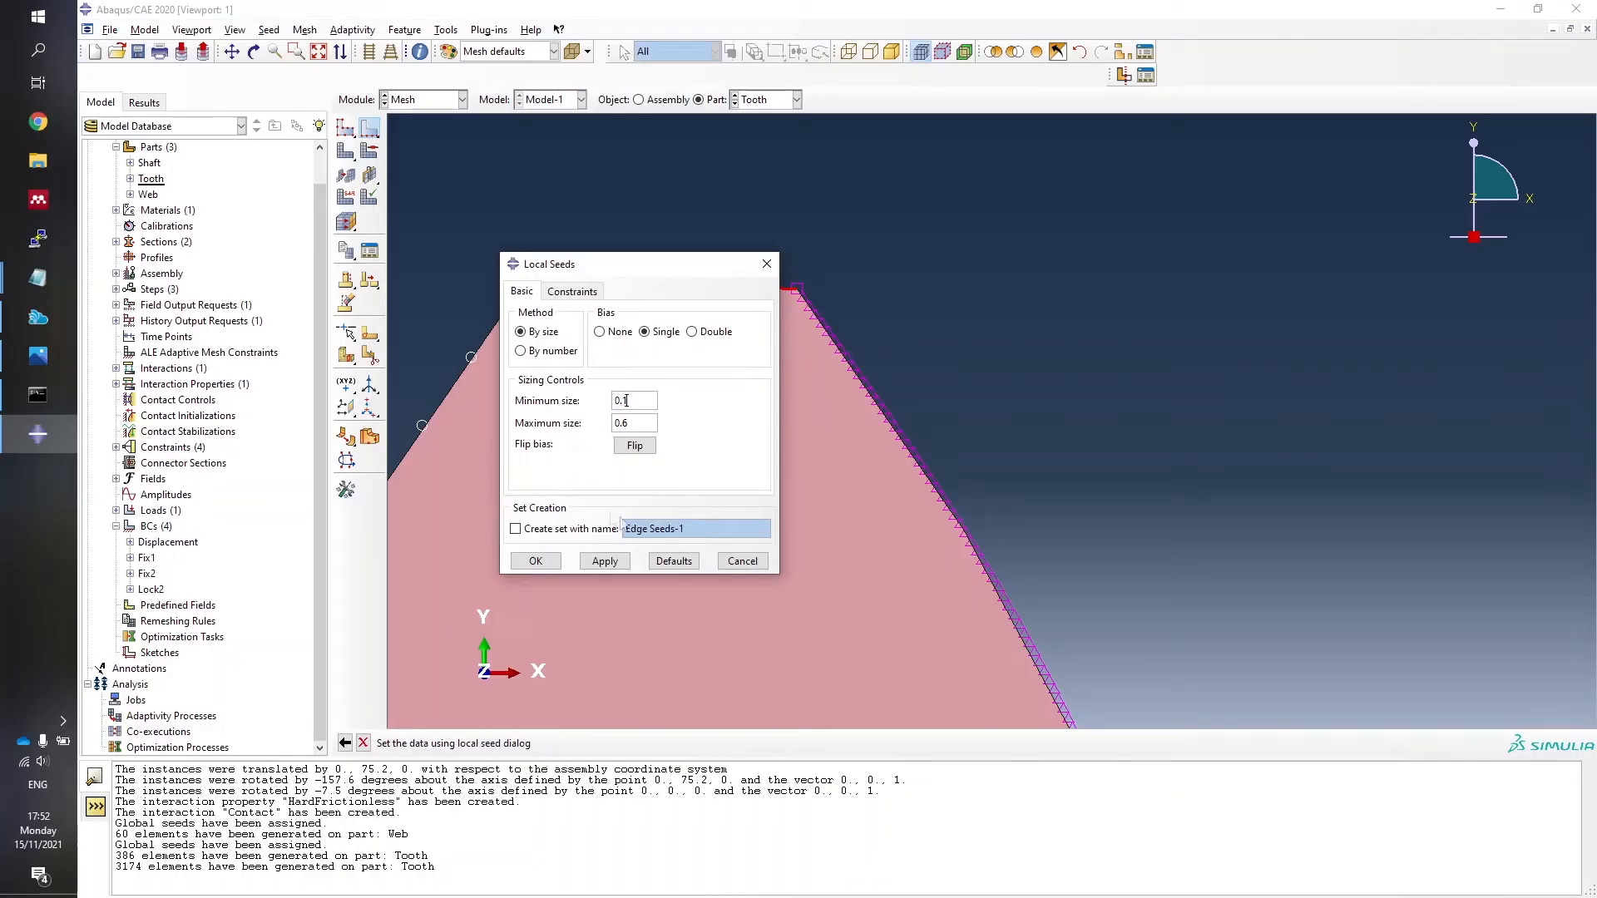
{"action": "left_click", "coordinate": [536, 561]}
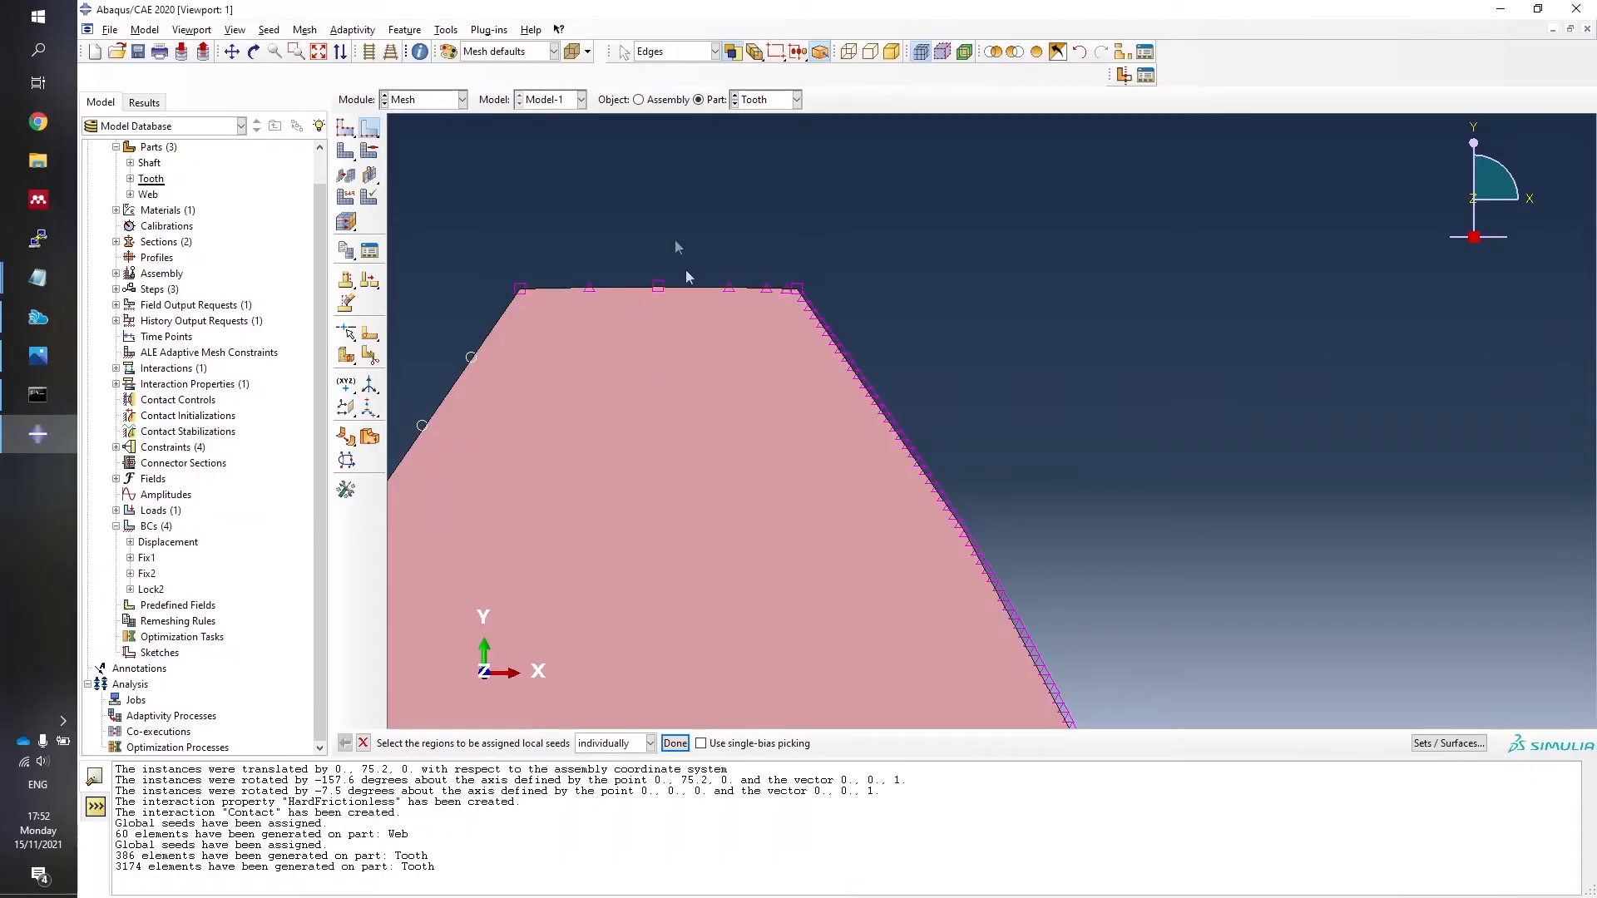
{"action": "left_click", "coordinate": [363, 742]}
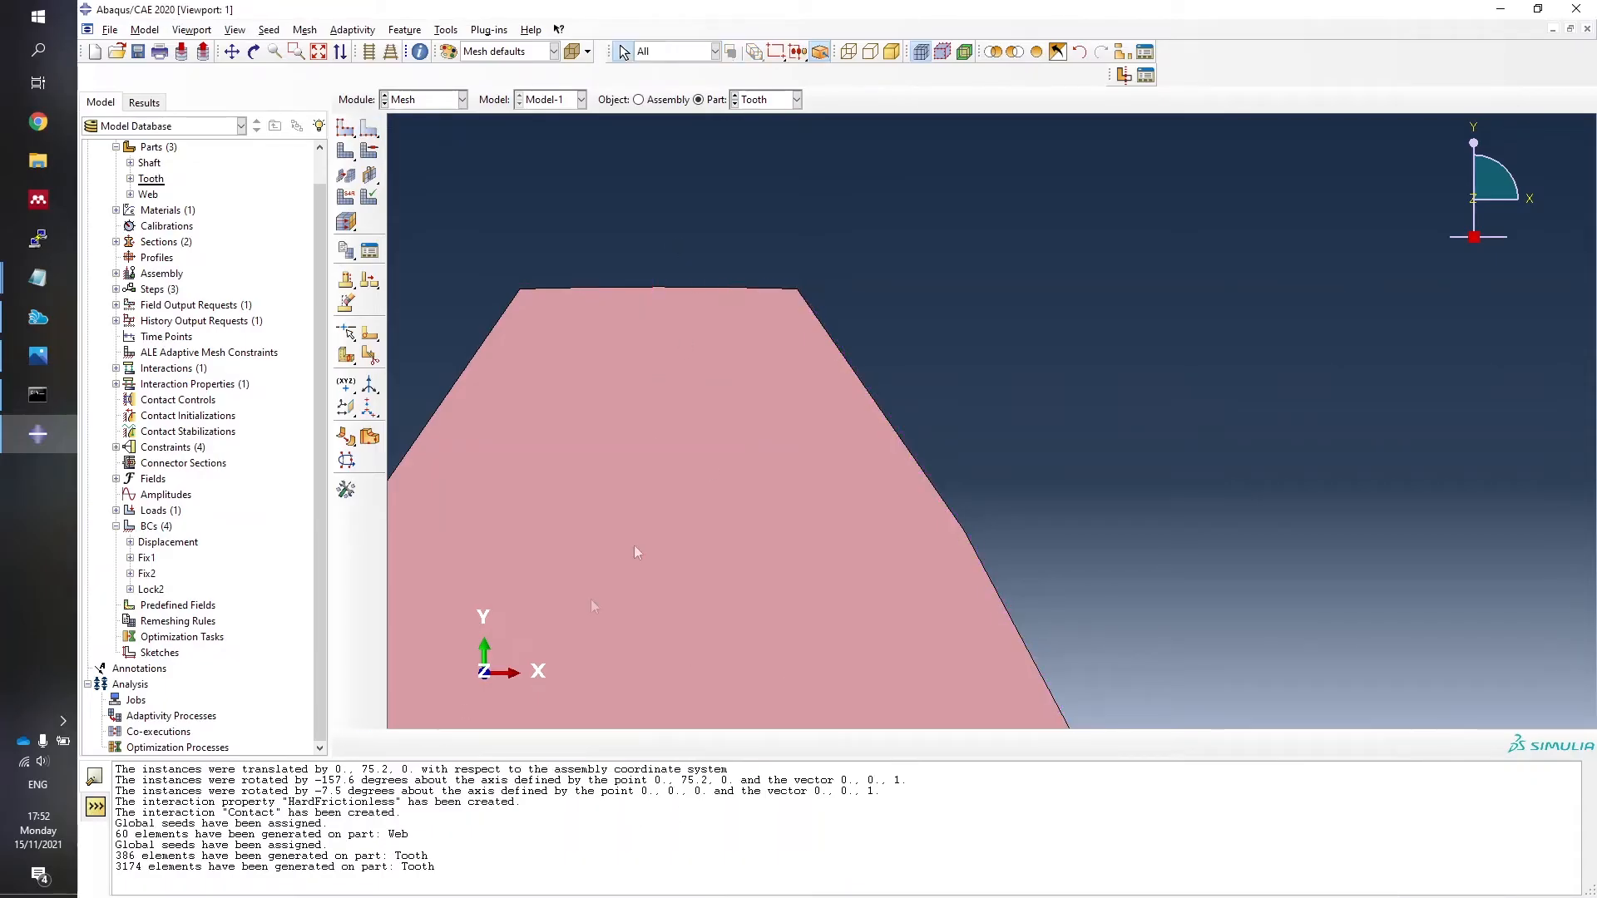
Mesh the Tooth part with the biased tip and side edge seeds.
{"action": "scroll", "coordinate": [861, 276], "scroll_direction": "down", "scroll_amount": 5}
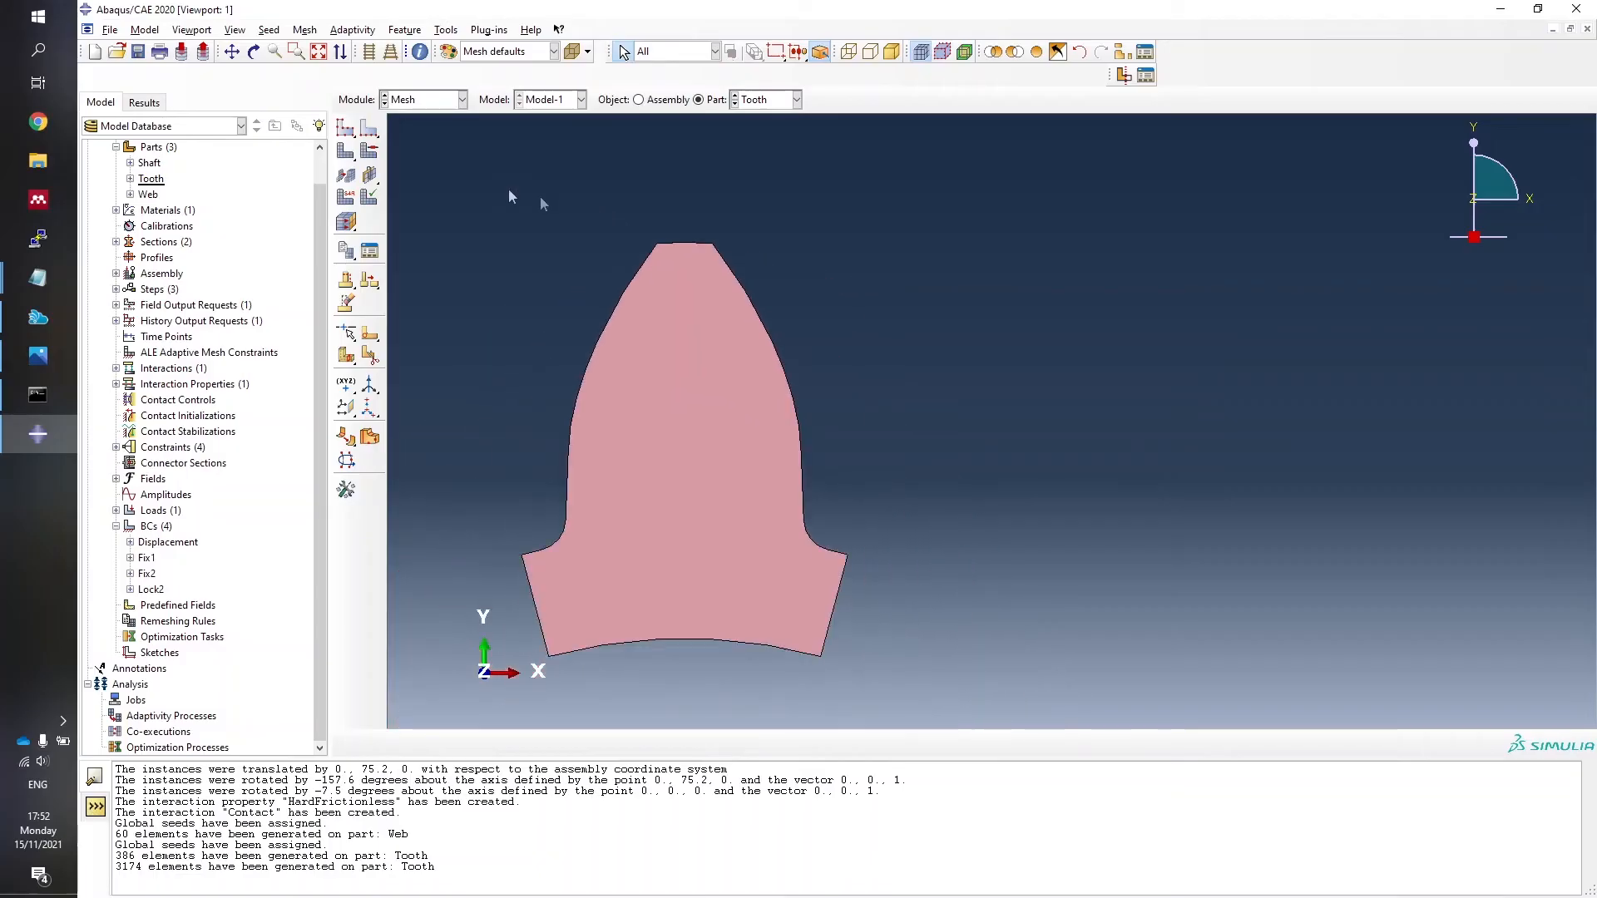
{"action": "left_click", "coordinate": [345, 151]}
{"action": "left_click", "coordinate": [484, 743]}
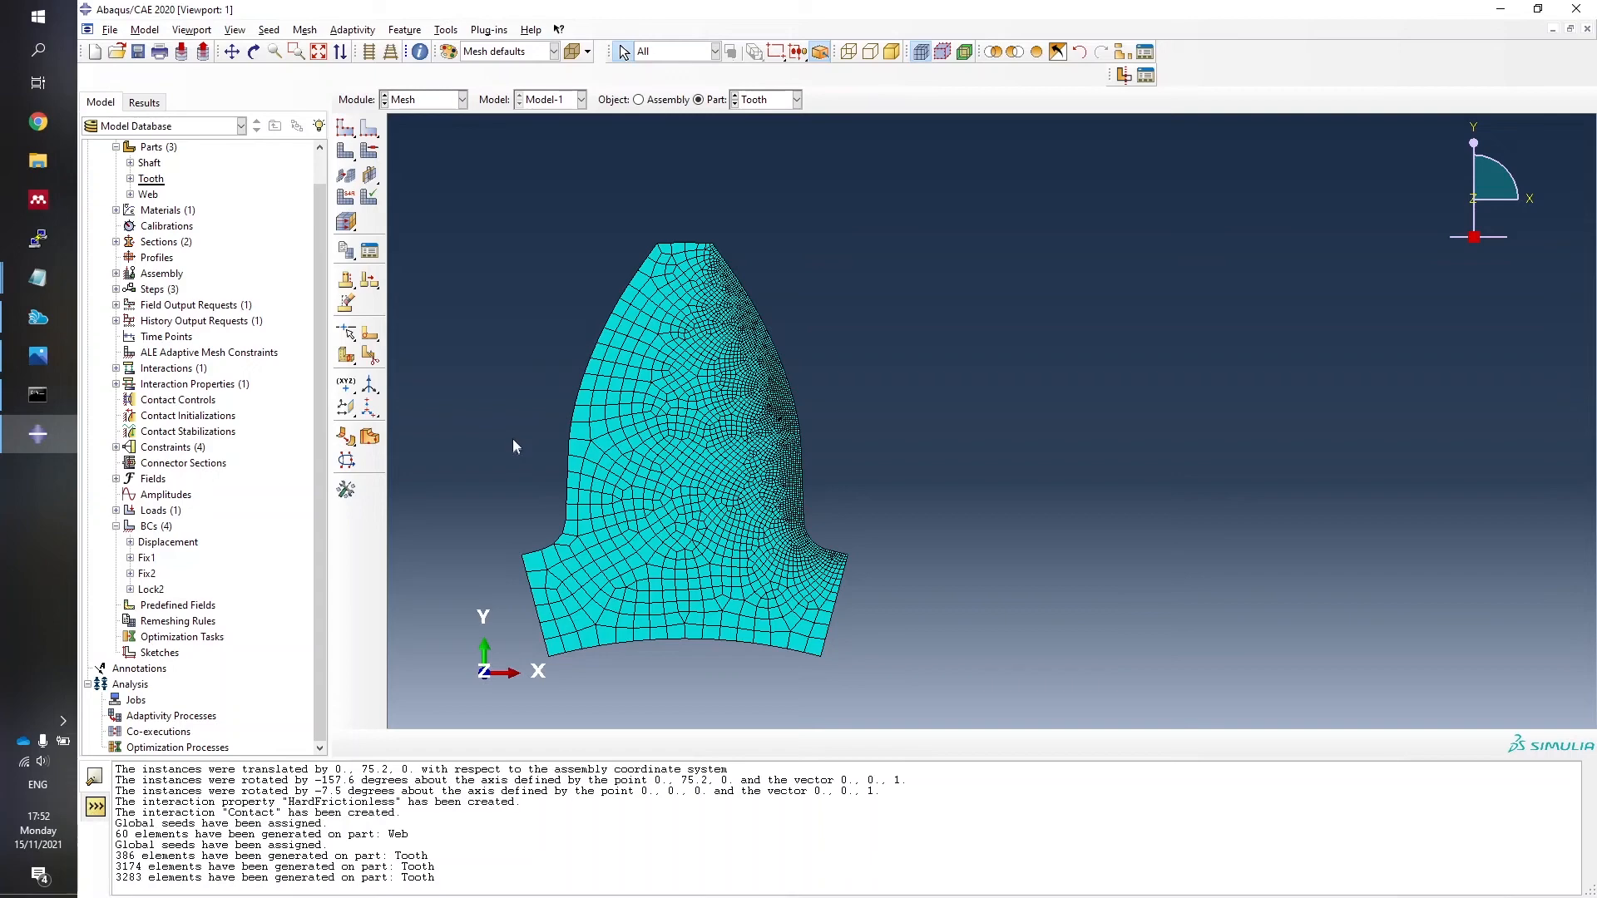
Start a face partition sketch on the Tooth and draw an arc across its lower base, centred on the gear centre.
{"action": "scroll", "coordinate": [1231, 466], "scroll_direction": "down", "scroll_amount": 3}
{"action": "scroll", "coordinate": [991, 490], "scroll_direction": "up", "scroll_amount": 3}
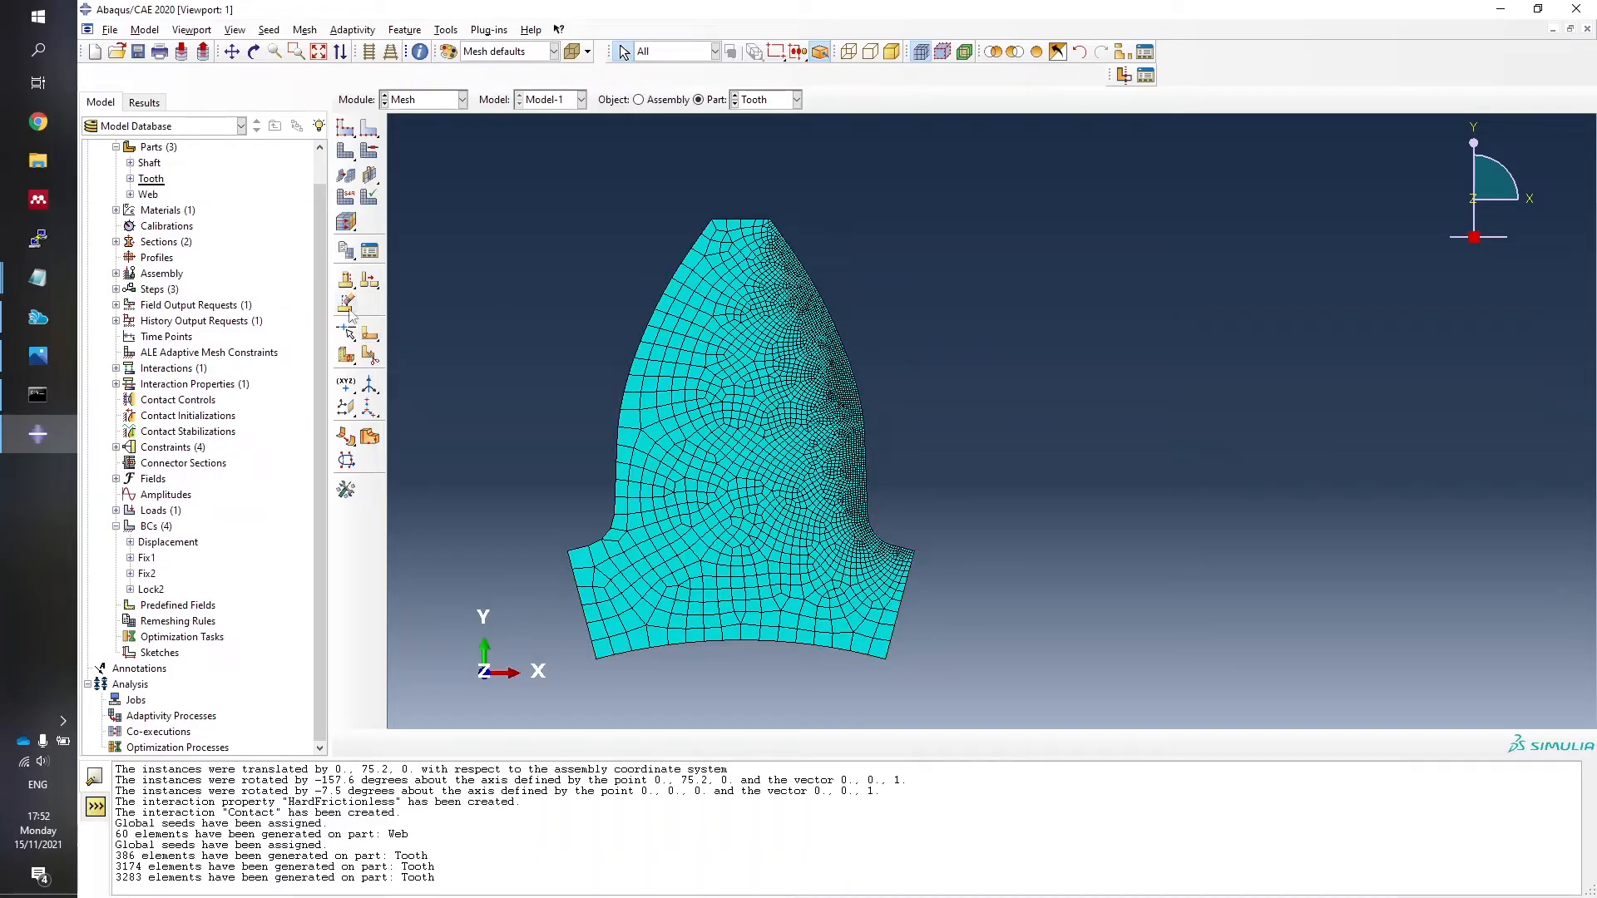
{"action": "left_click", "coordinate": [370, 334]}
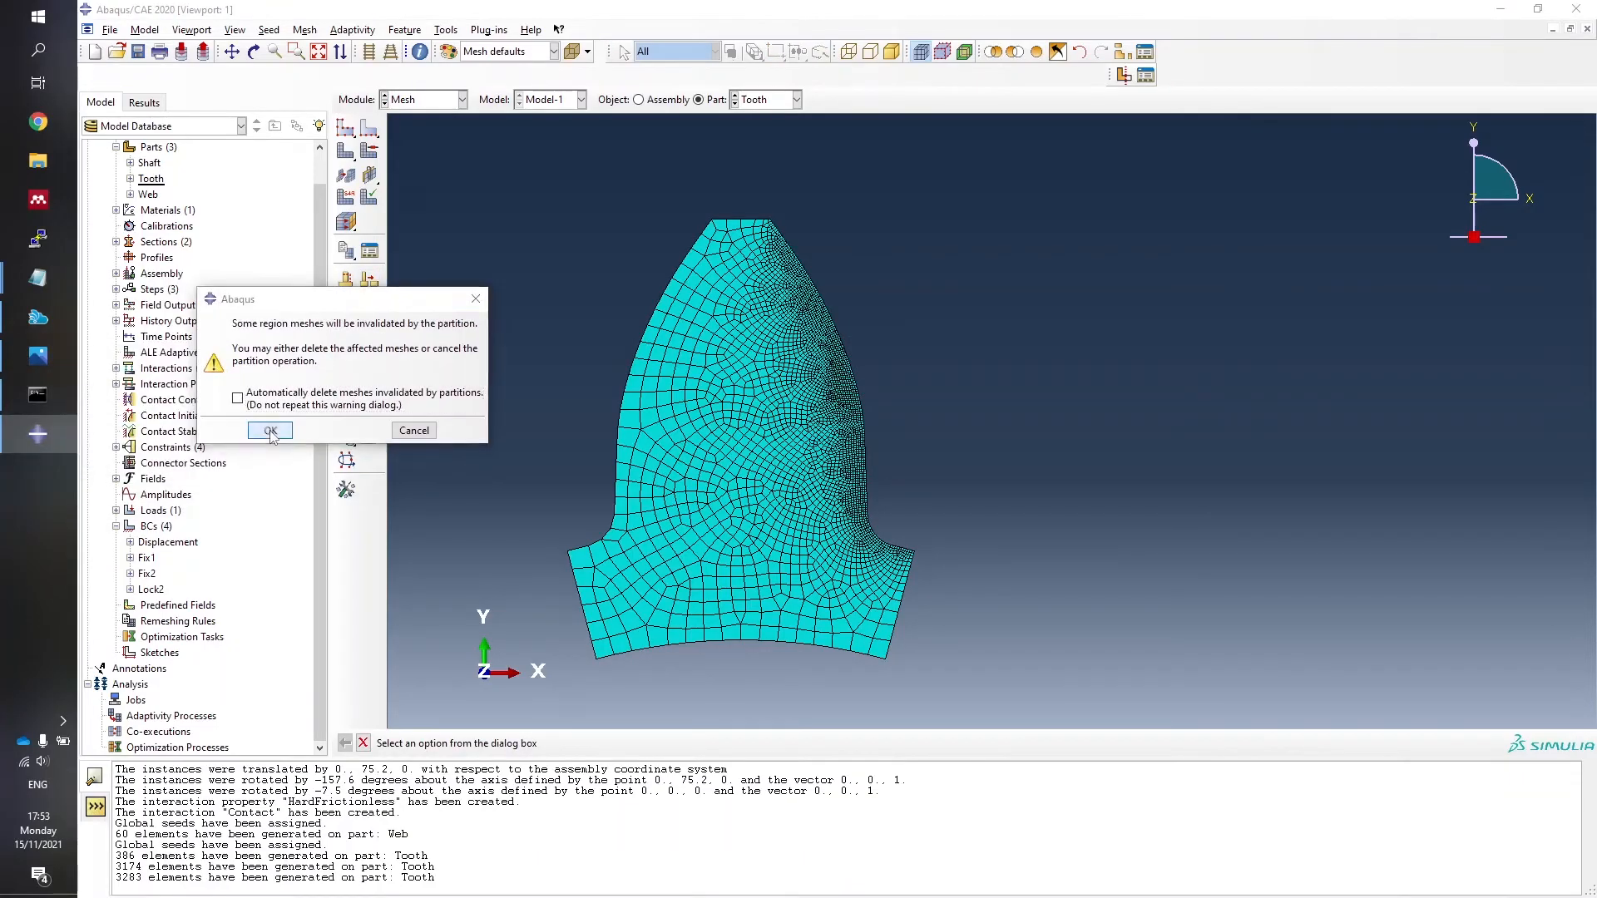
{"action": "left_click", "coordinate": [270, 430]}
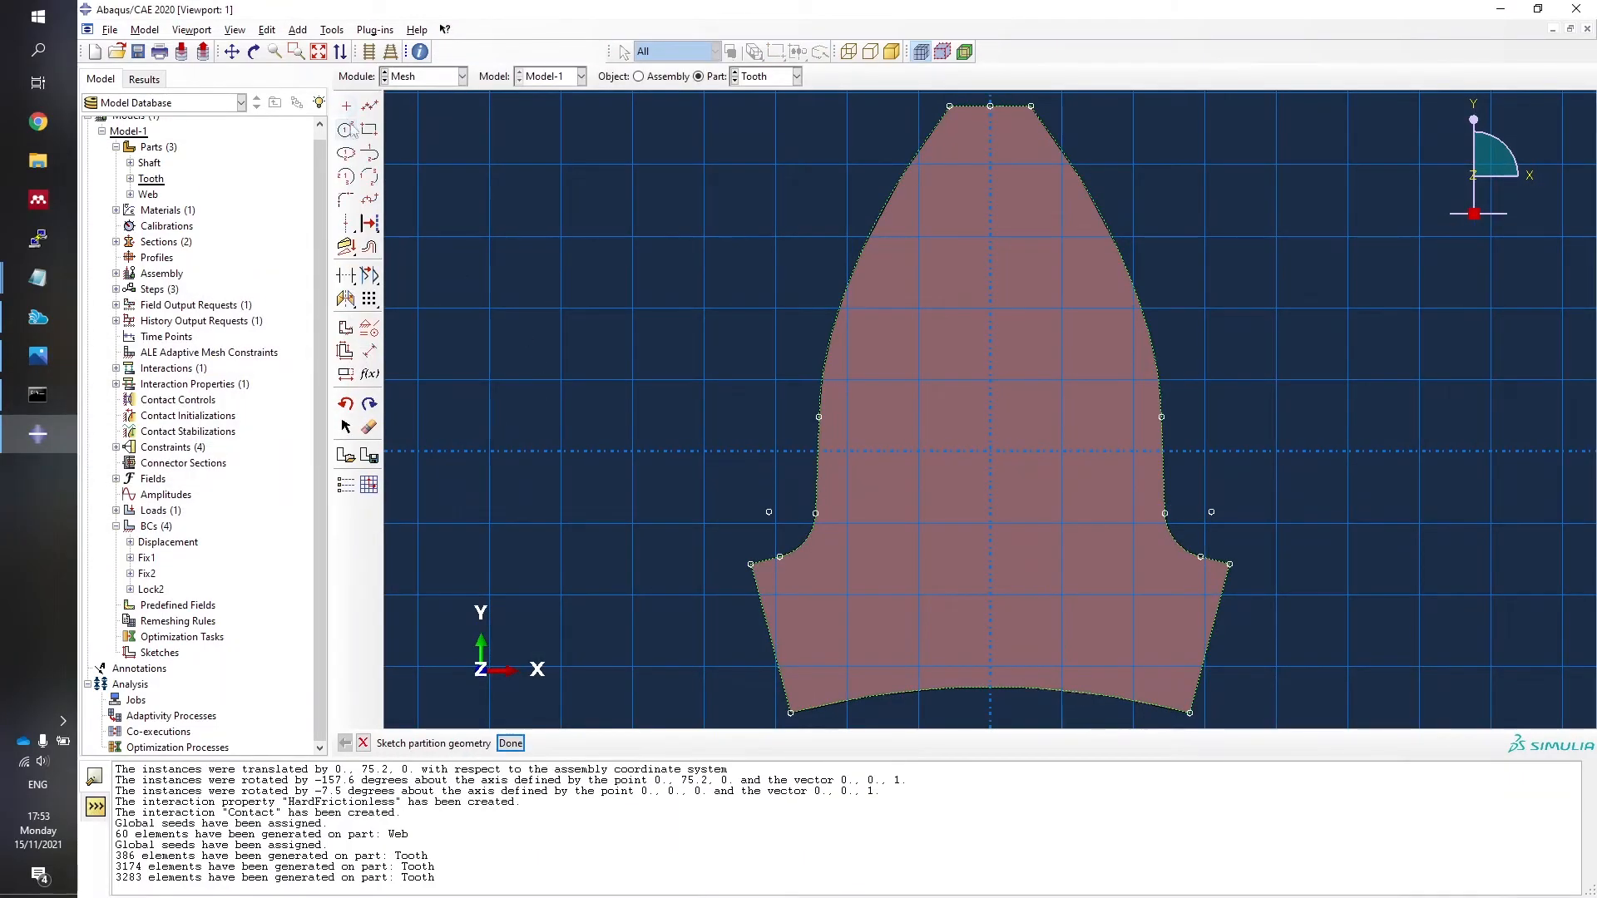
{"action": "left_click", "coordinate": [370, 104]}
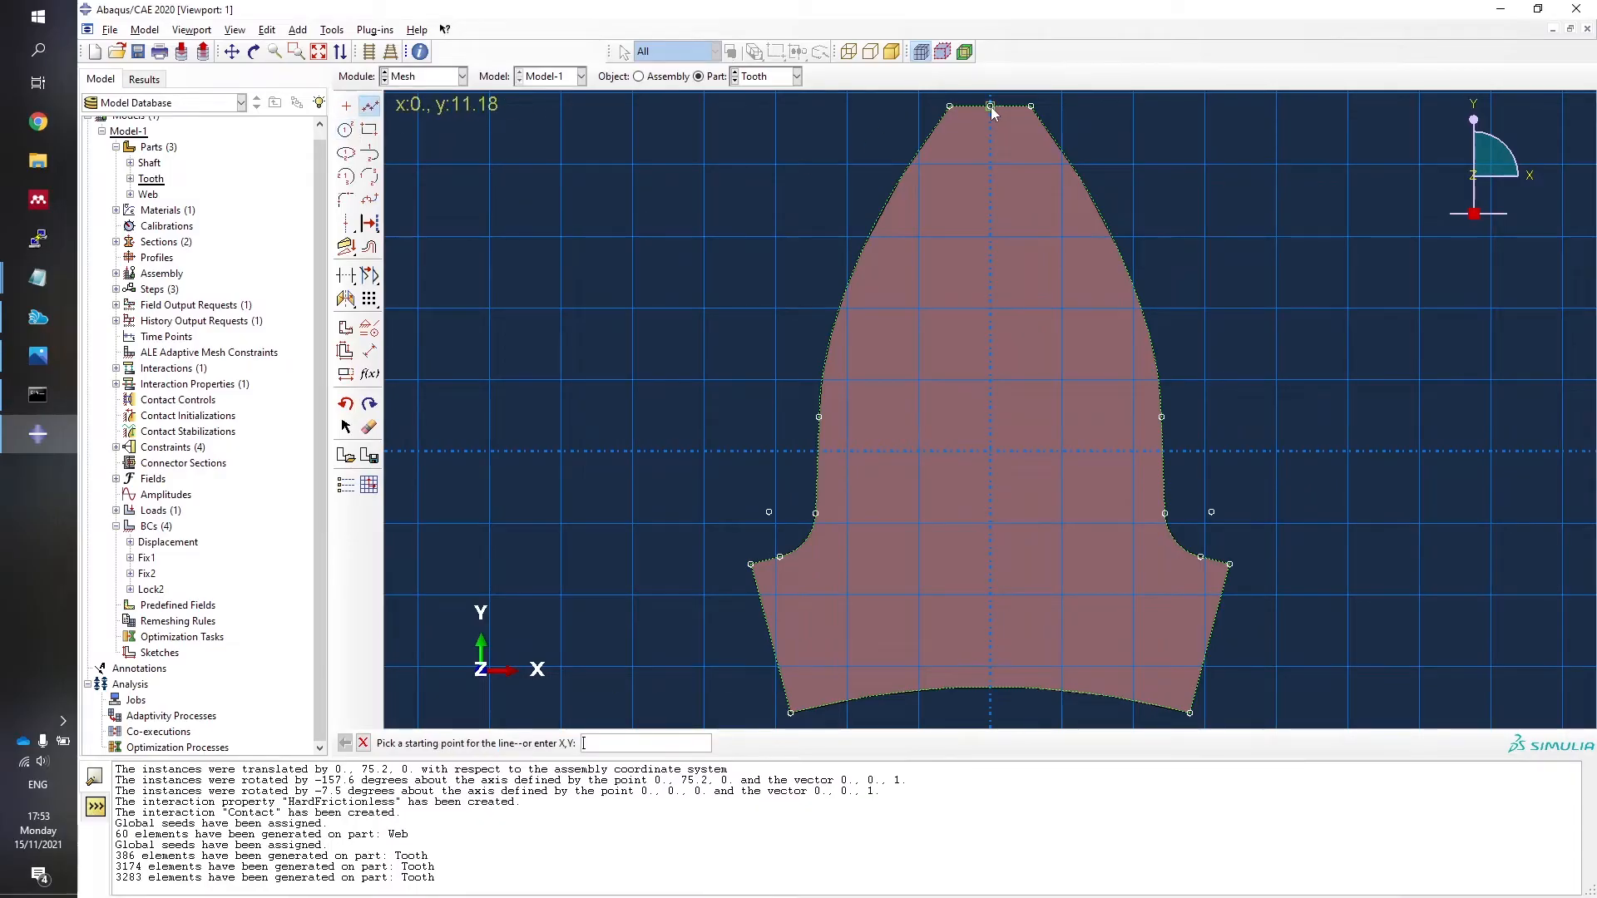
{"action": "left_click", "coordinate": [345, 176]}
{"action": "scroll", "coordinate": [578, 254], "scroll_direction": "down", "scroll_amount": 3}
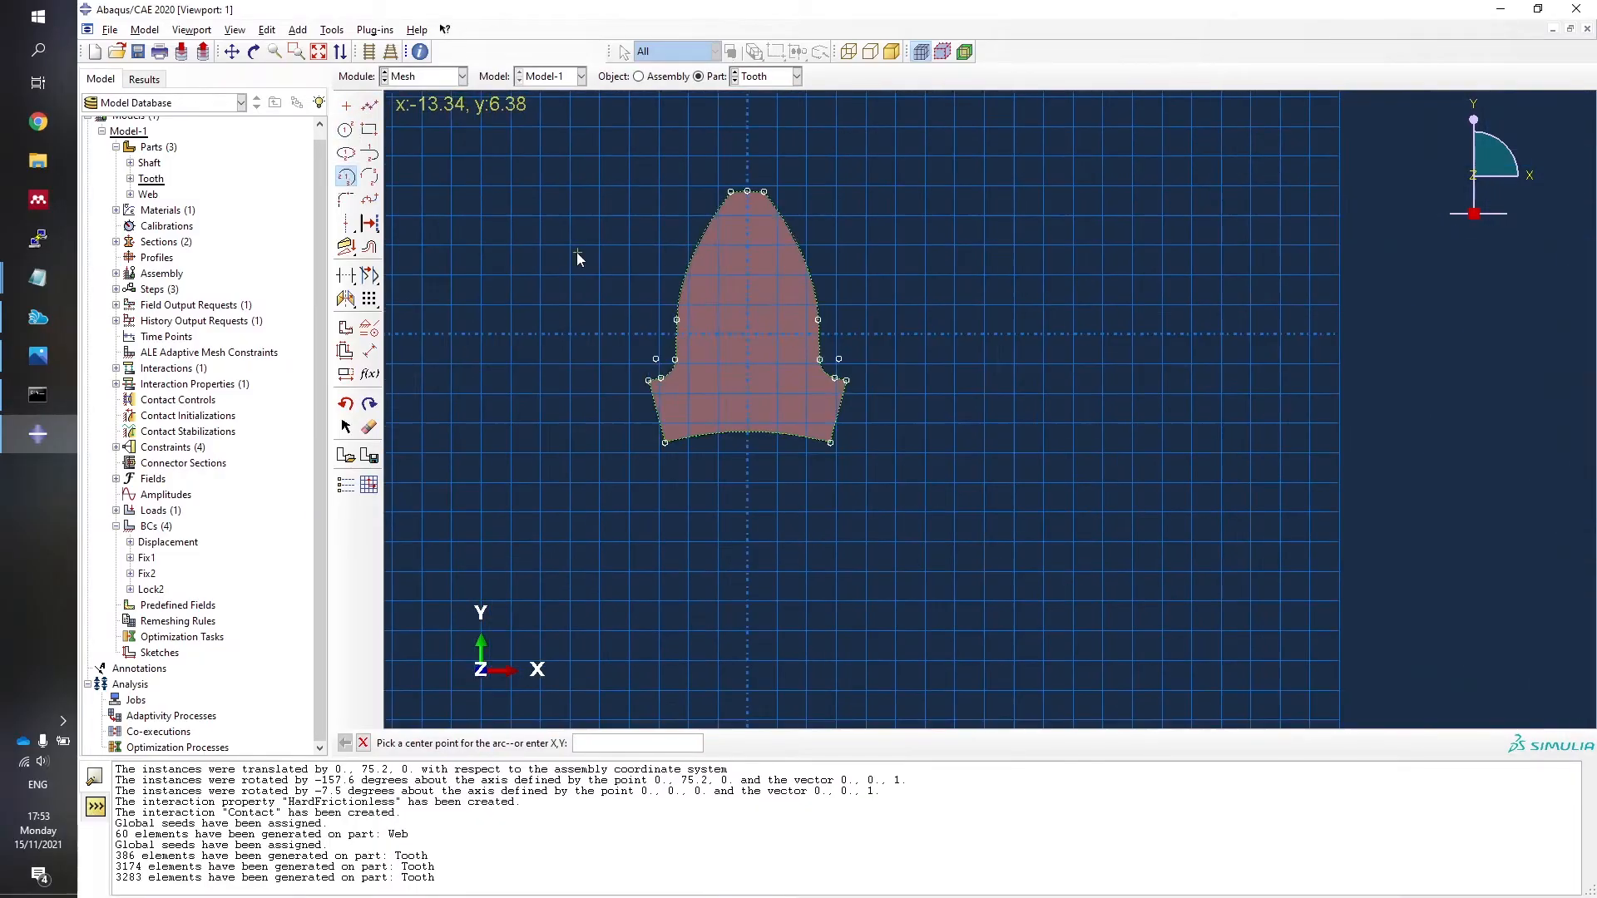
{"action": "scroll", "coordinate": [577, 252], "scroll_direction": "down", "scroll_amount": 2}
{"action": "left_click", "coordinate": [696, 599]}
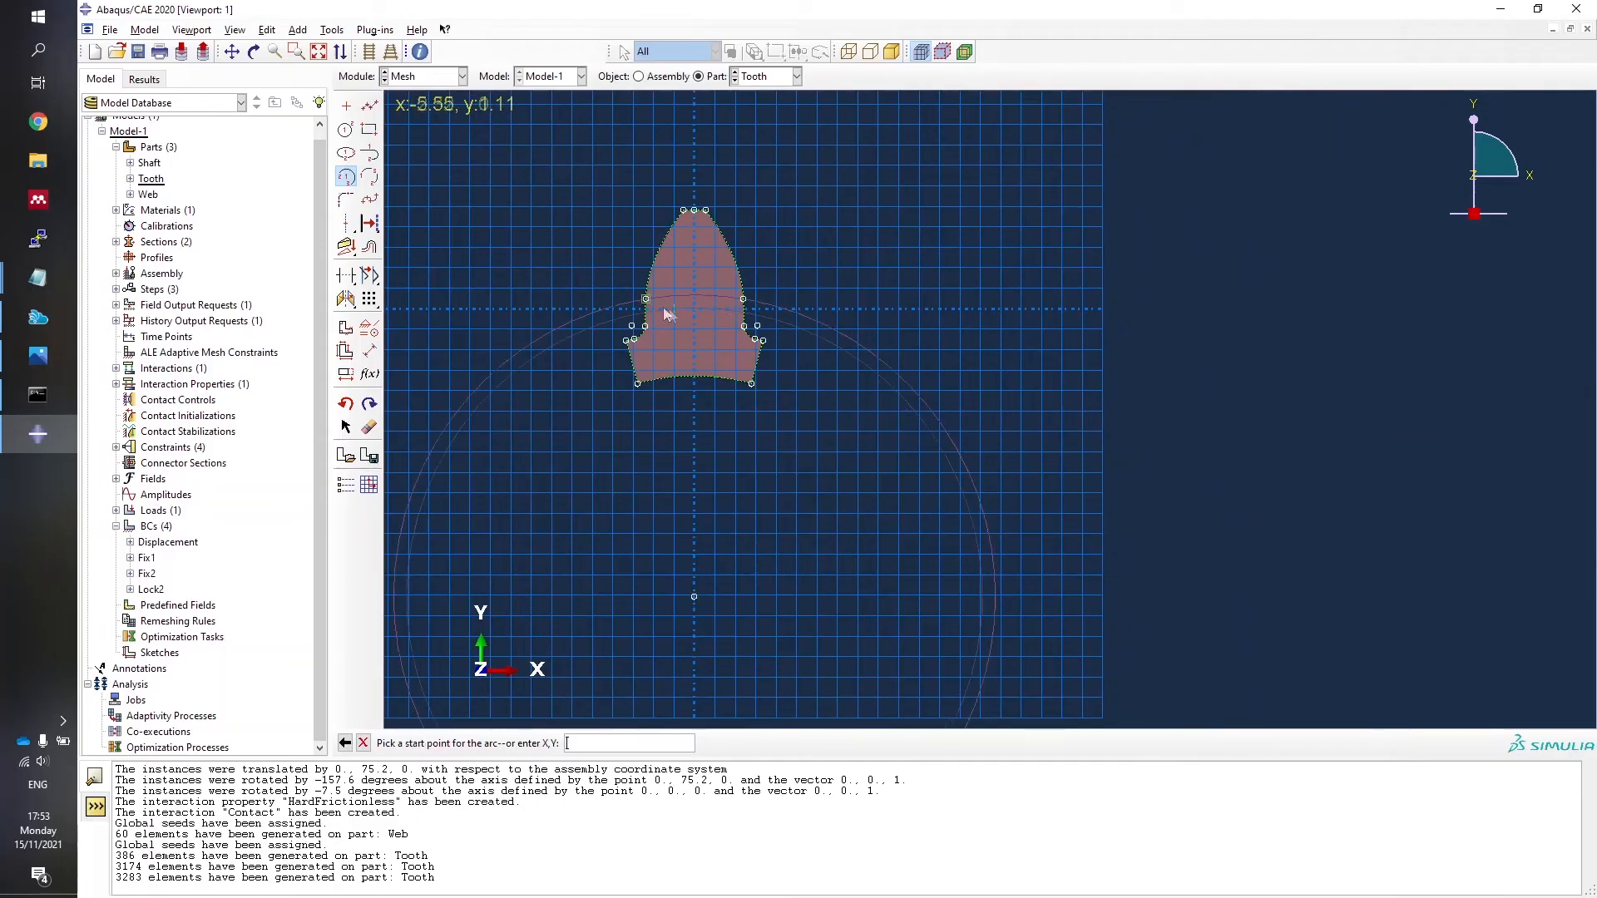
{"action": "scroll", "coordinate": [662, 307], "scroll_direction": "up", "scroll_amount": 4}
{"action": "left_click", "coordinate": [581, 406]}
{"action": "left_click", "coordinate": [898, 404]}
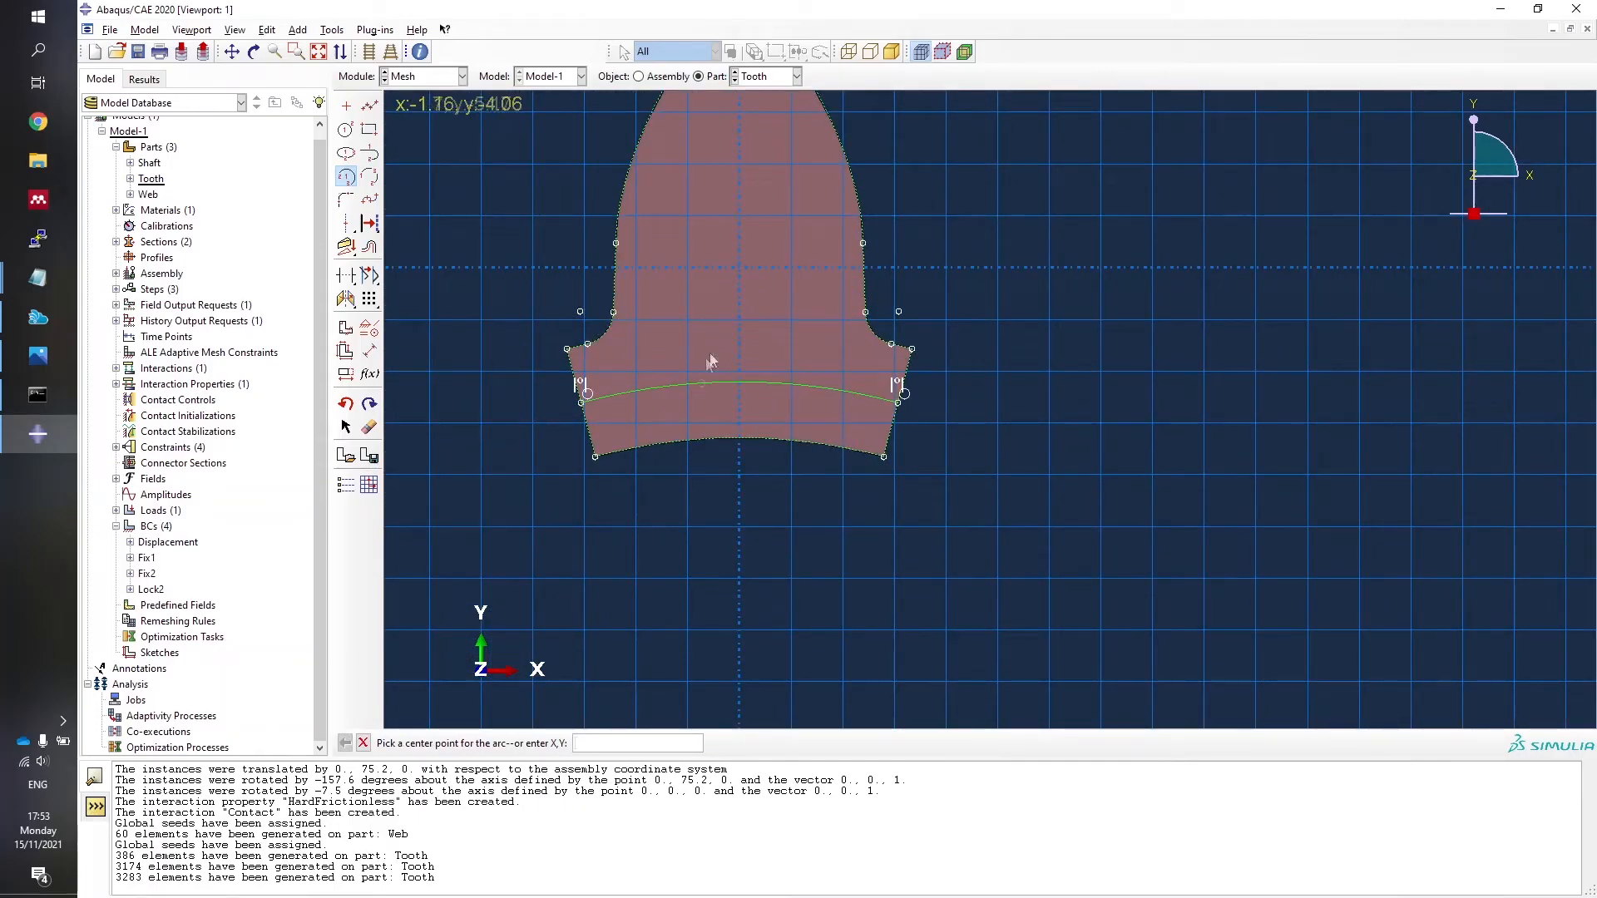
Draw a vertical line from the tip edge's midpoint down to the base arc and complete the Tooth's face partition.
{"action": "left_click", "coordinate": [369, 105]}
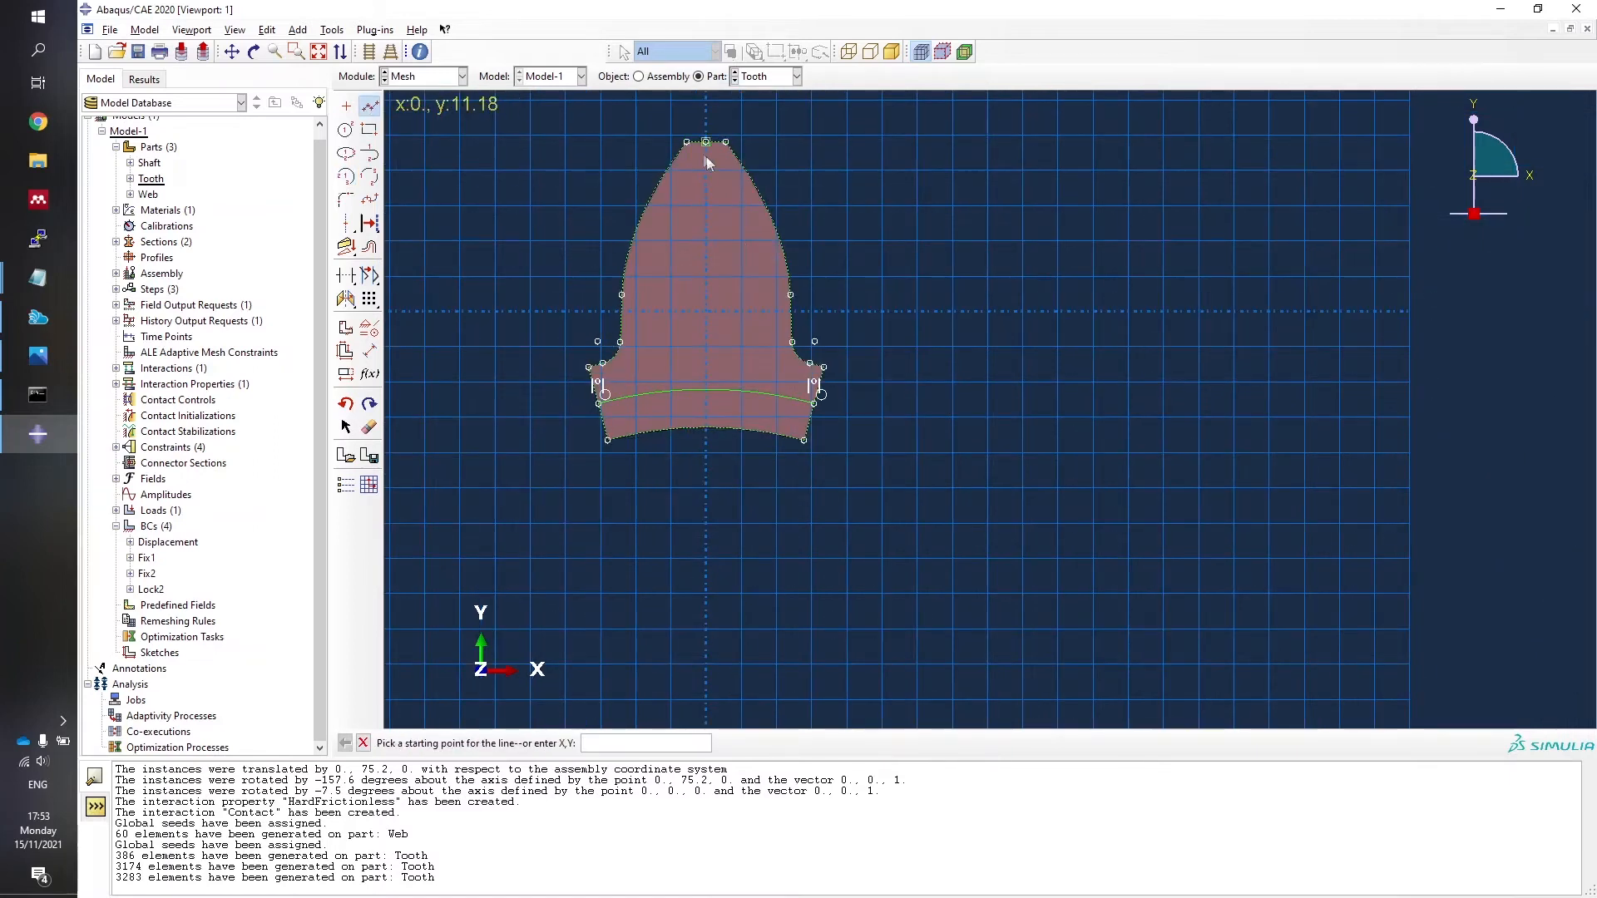
{"action": "left_click", "coordinate": [706, 141]}
{"action": "left_click", "coordinate": [705, 393]}
{"action": "key", "text": "Escape"}
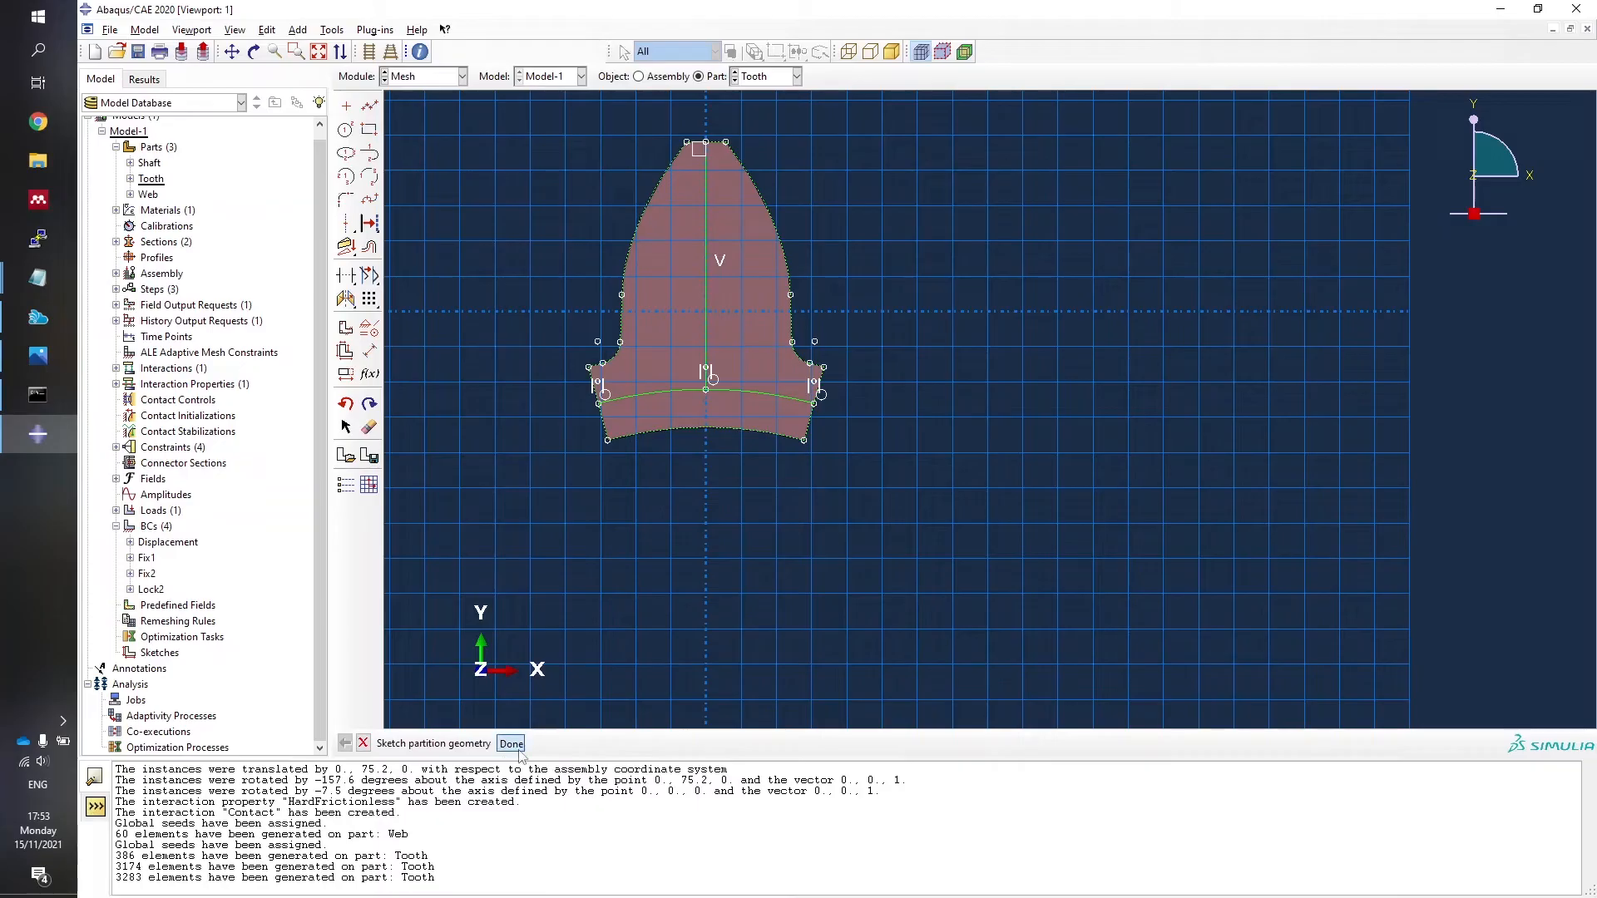
{"action": "left_click", "coordinate": [512, 745]}
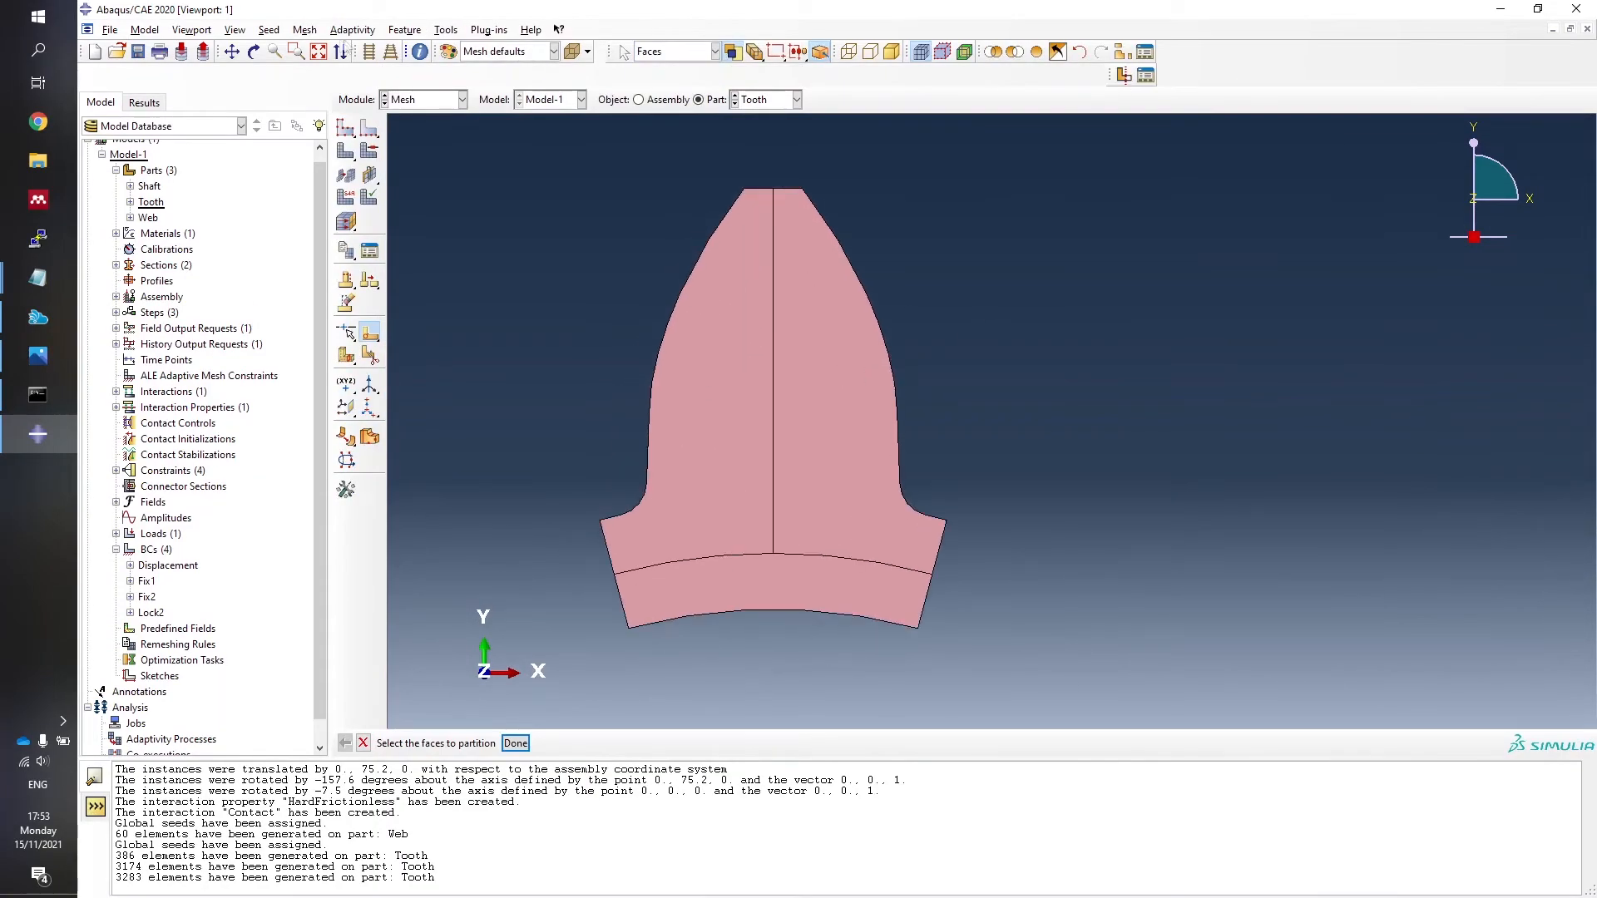
Seed the central partition line and both halves of the base arc by size with no bias, element size 0.8.
{"action": "left_click", "coordinate": [370, 127]}
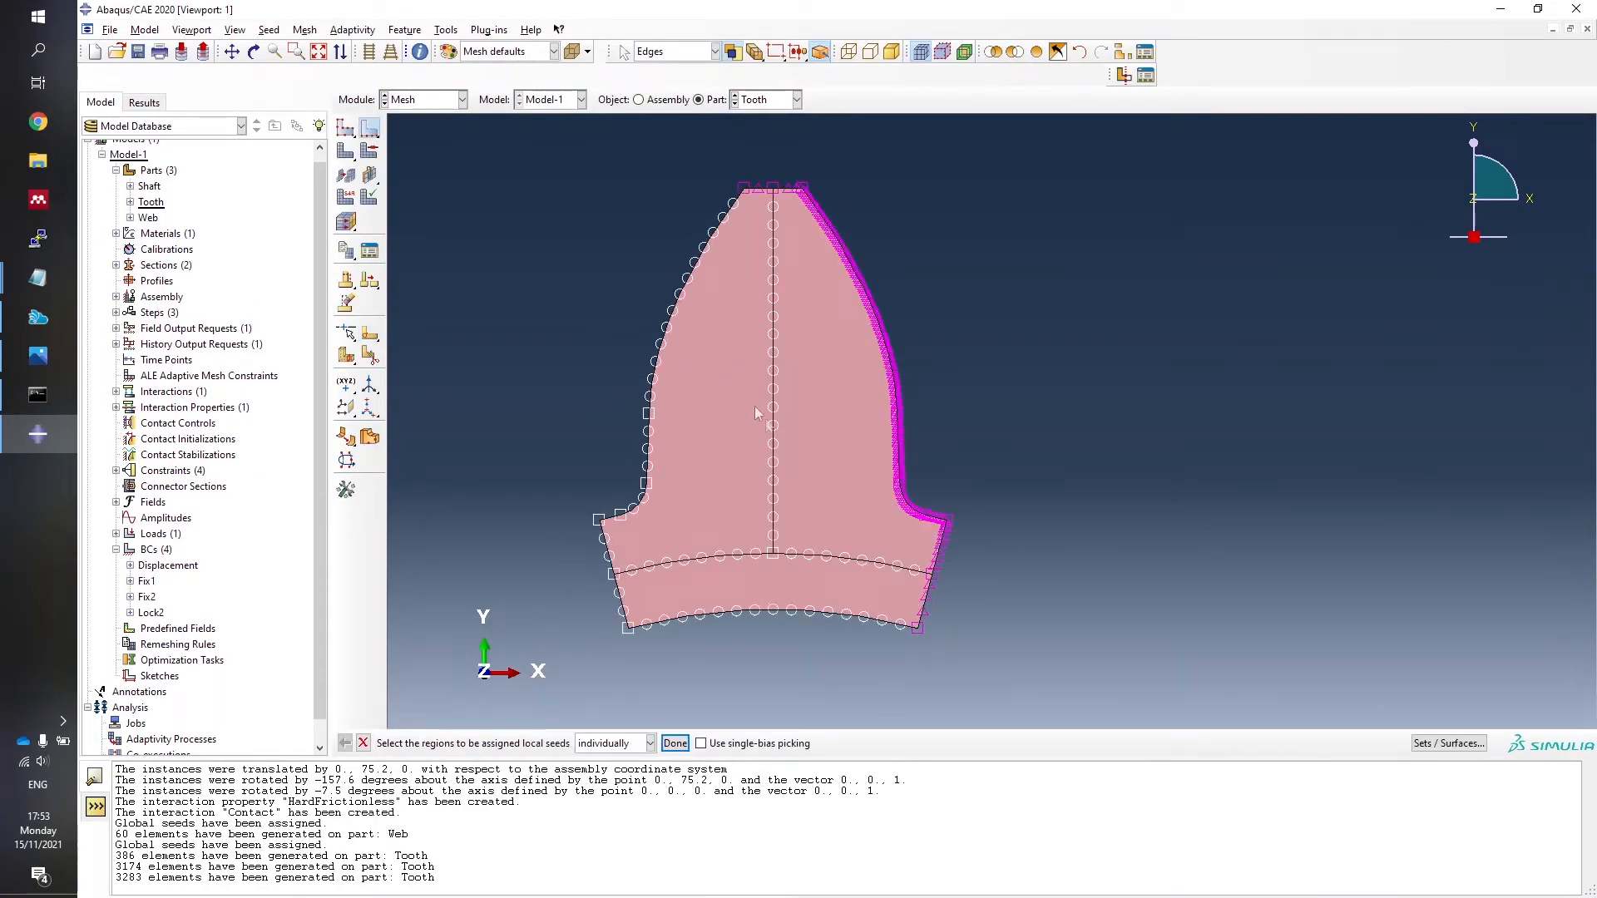
{"action": "left_click_drag", "start_coordinate": [736, 391], "coordinate": [837, 594]}
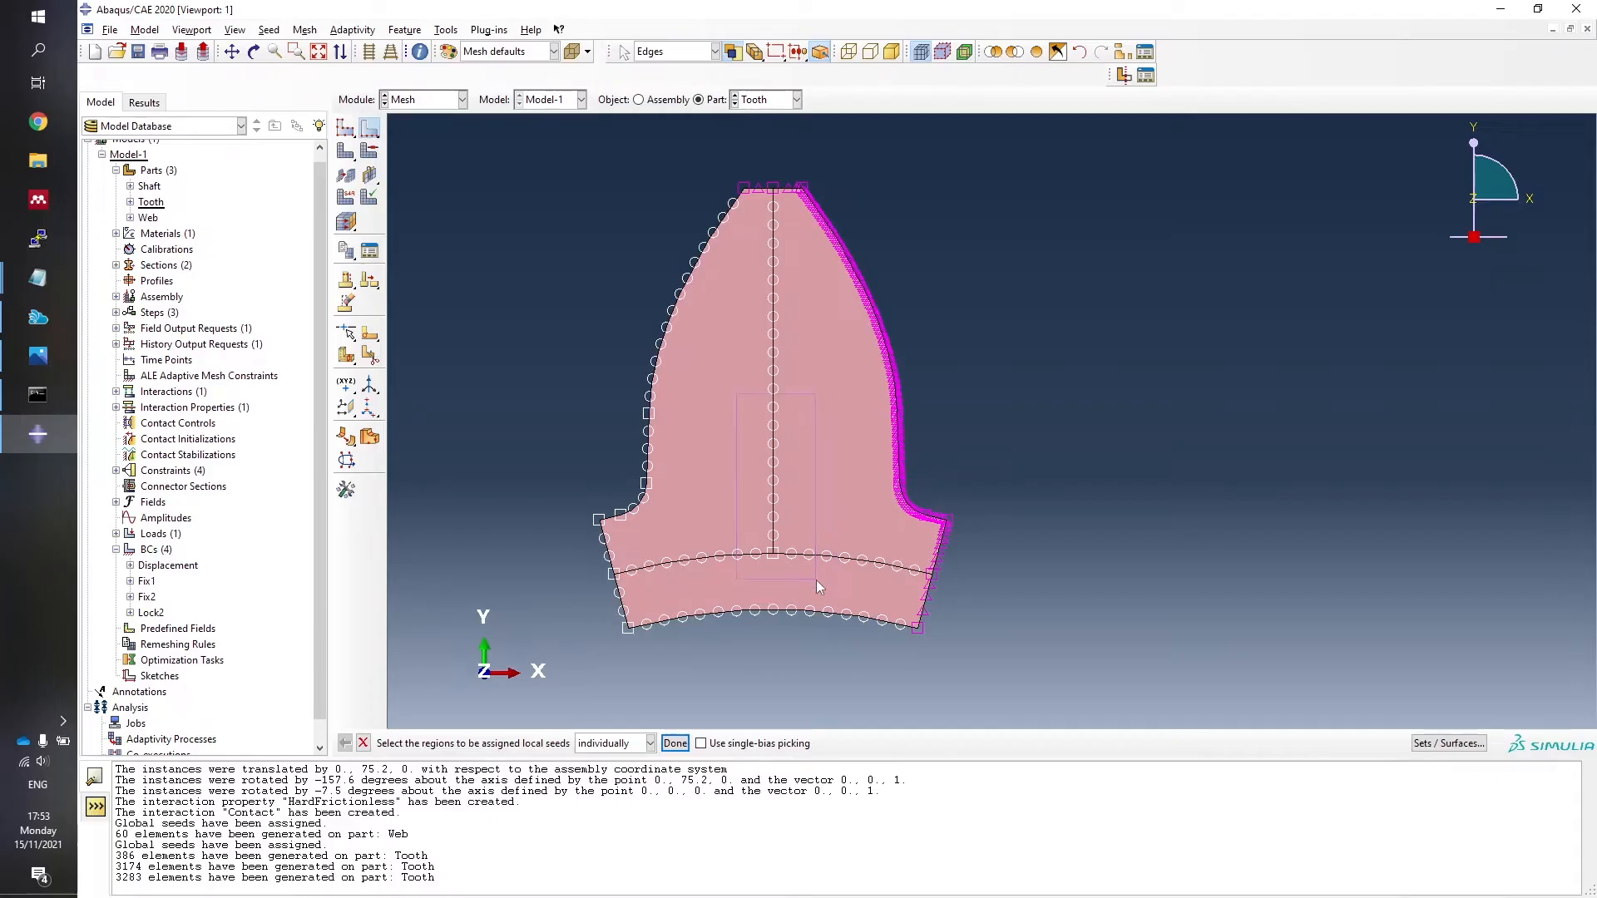
{"action": "left_click", "coordinate": [674, 743]}
{"action": "left_click", "coordinate": [618, 331]}
{"action": "double_click", "coordinate": [666, 402]}
{"action": "type", "text": "."}
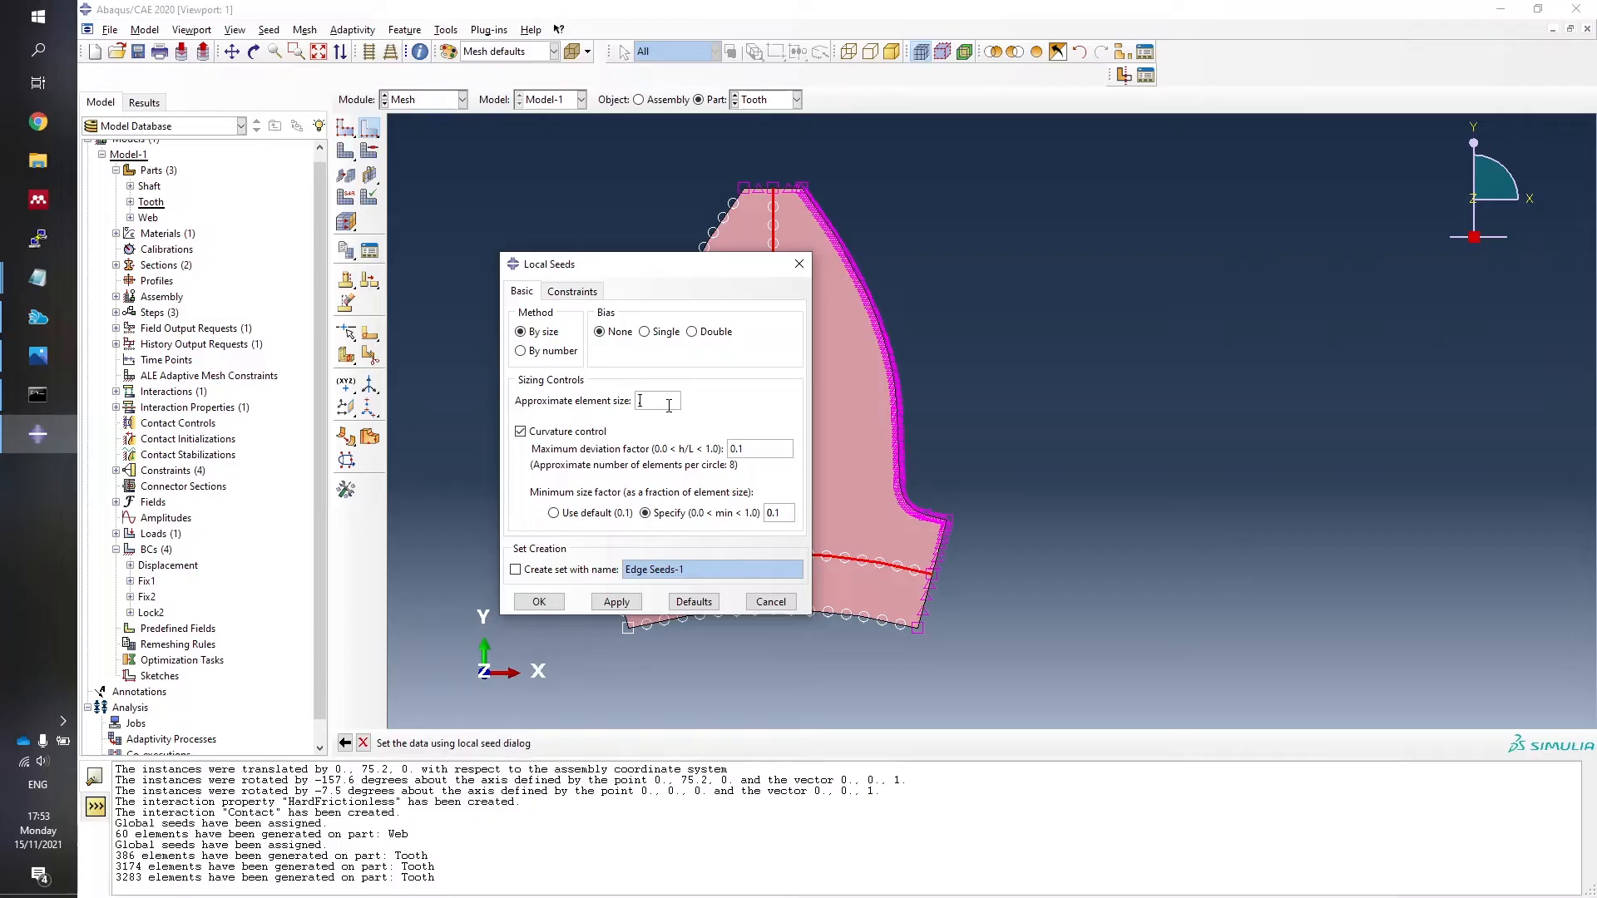
{"action": "type", "text": "8"}
{"action": "left_click", "coordinate": [543, 601]}
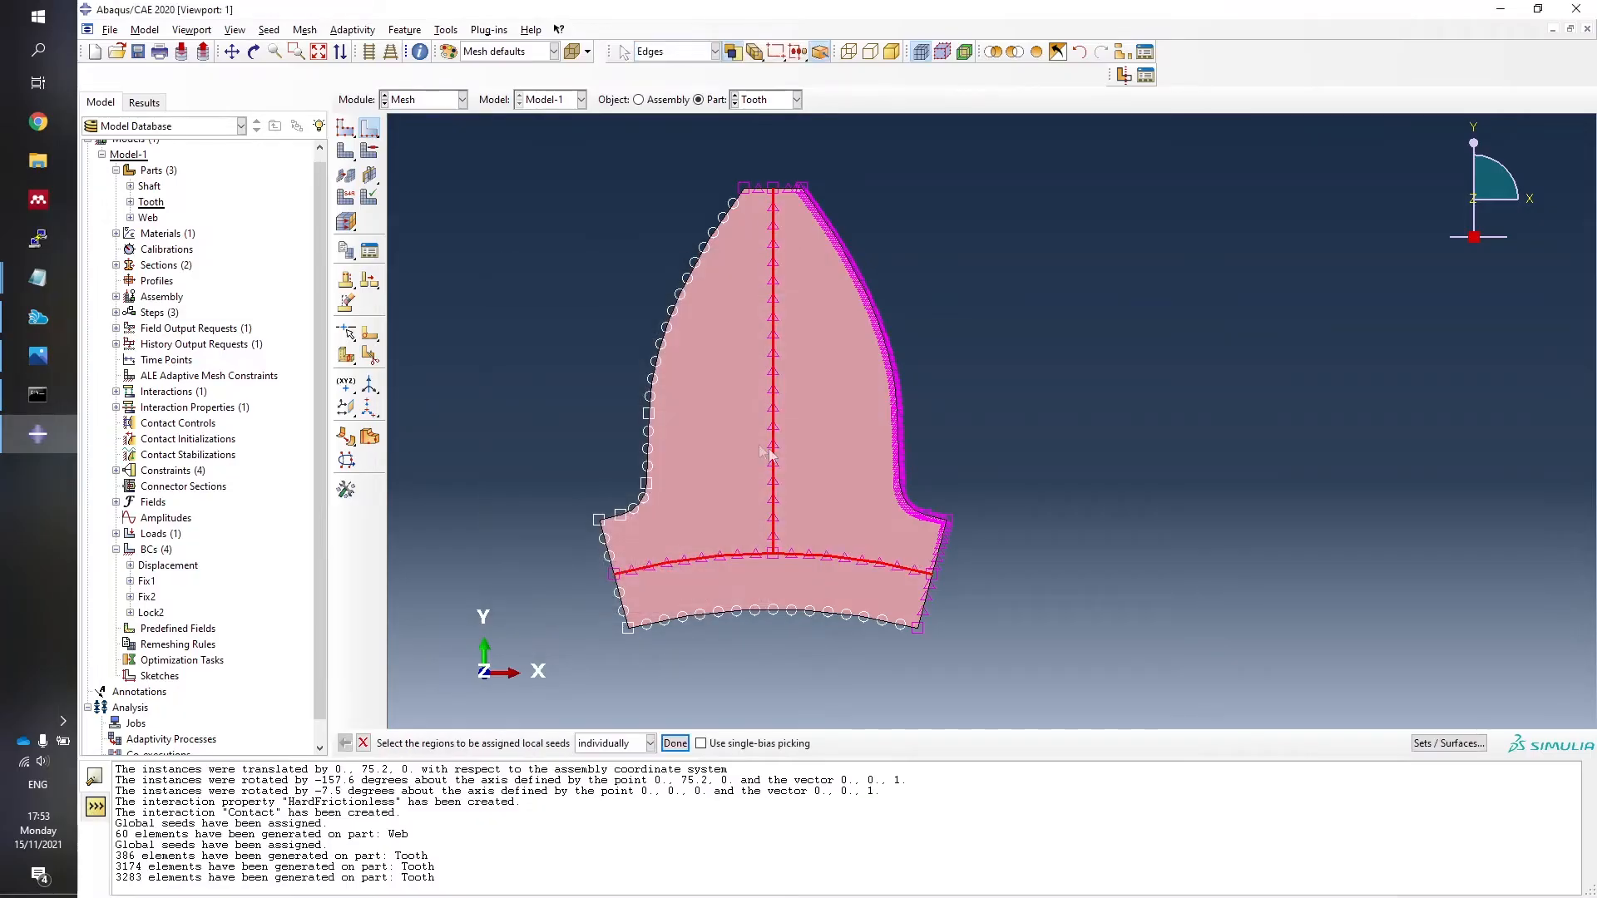
Mesh the partitioned Tooth part.
{"action": "left_click", "coordinate": [345, 151]}
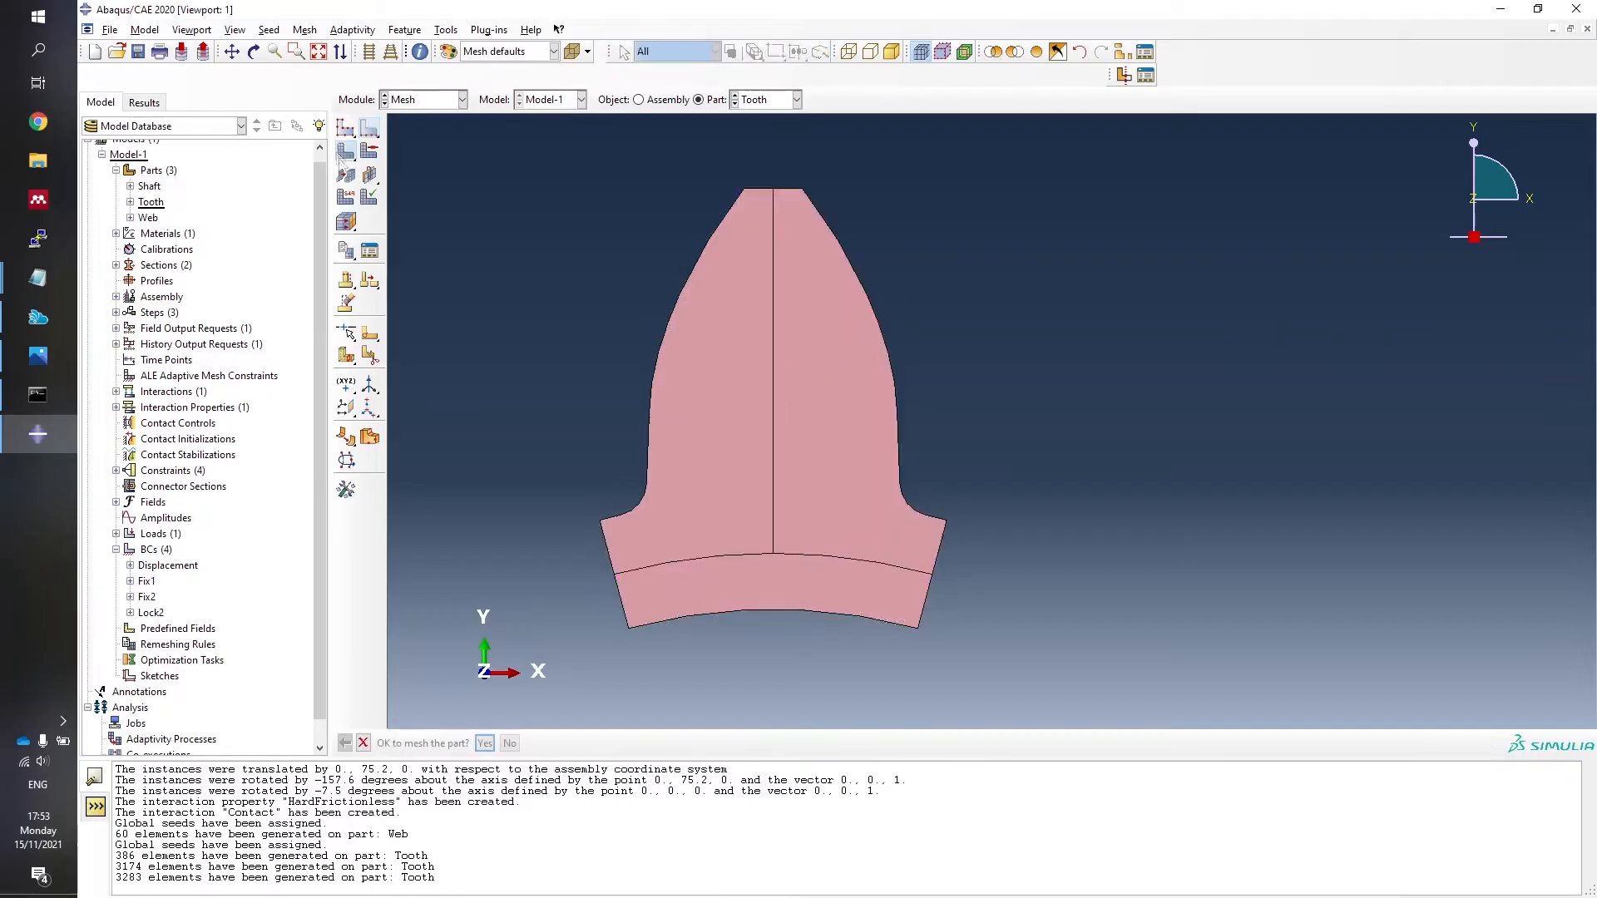
{"action": "left_click", "coordinate": [484, 742]}
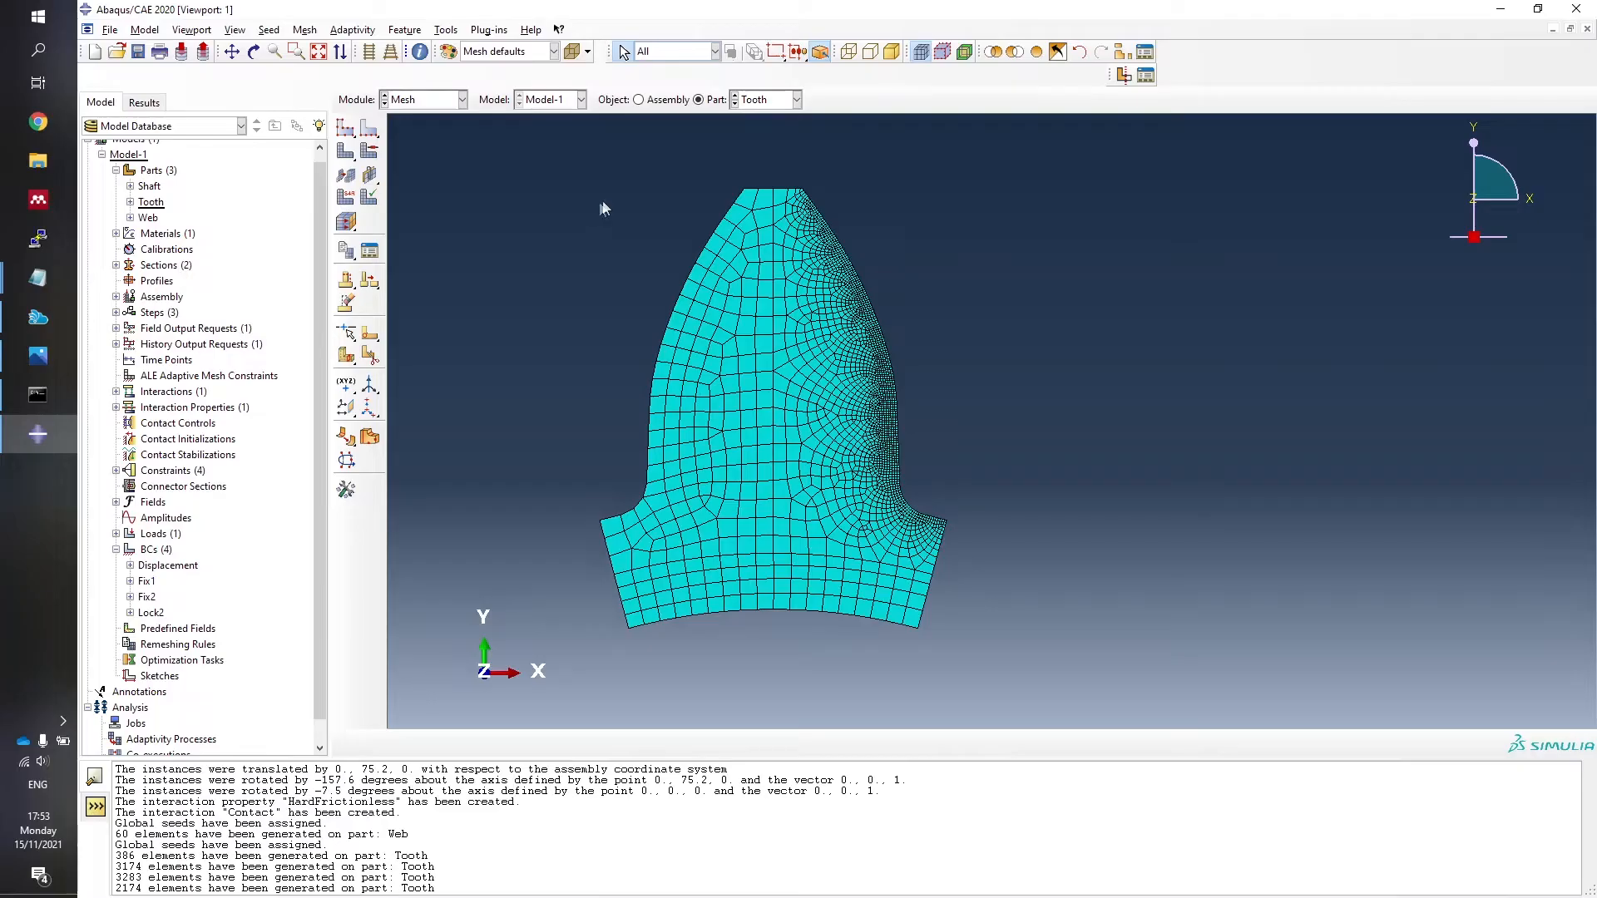
{"action": "left_click", "coordinate": [772, 199]}
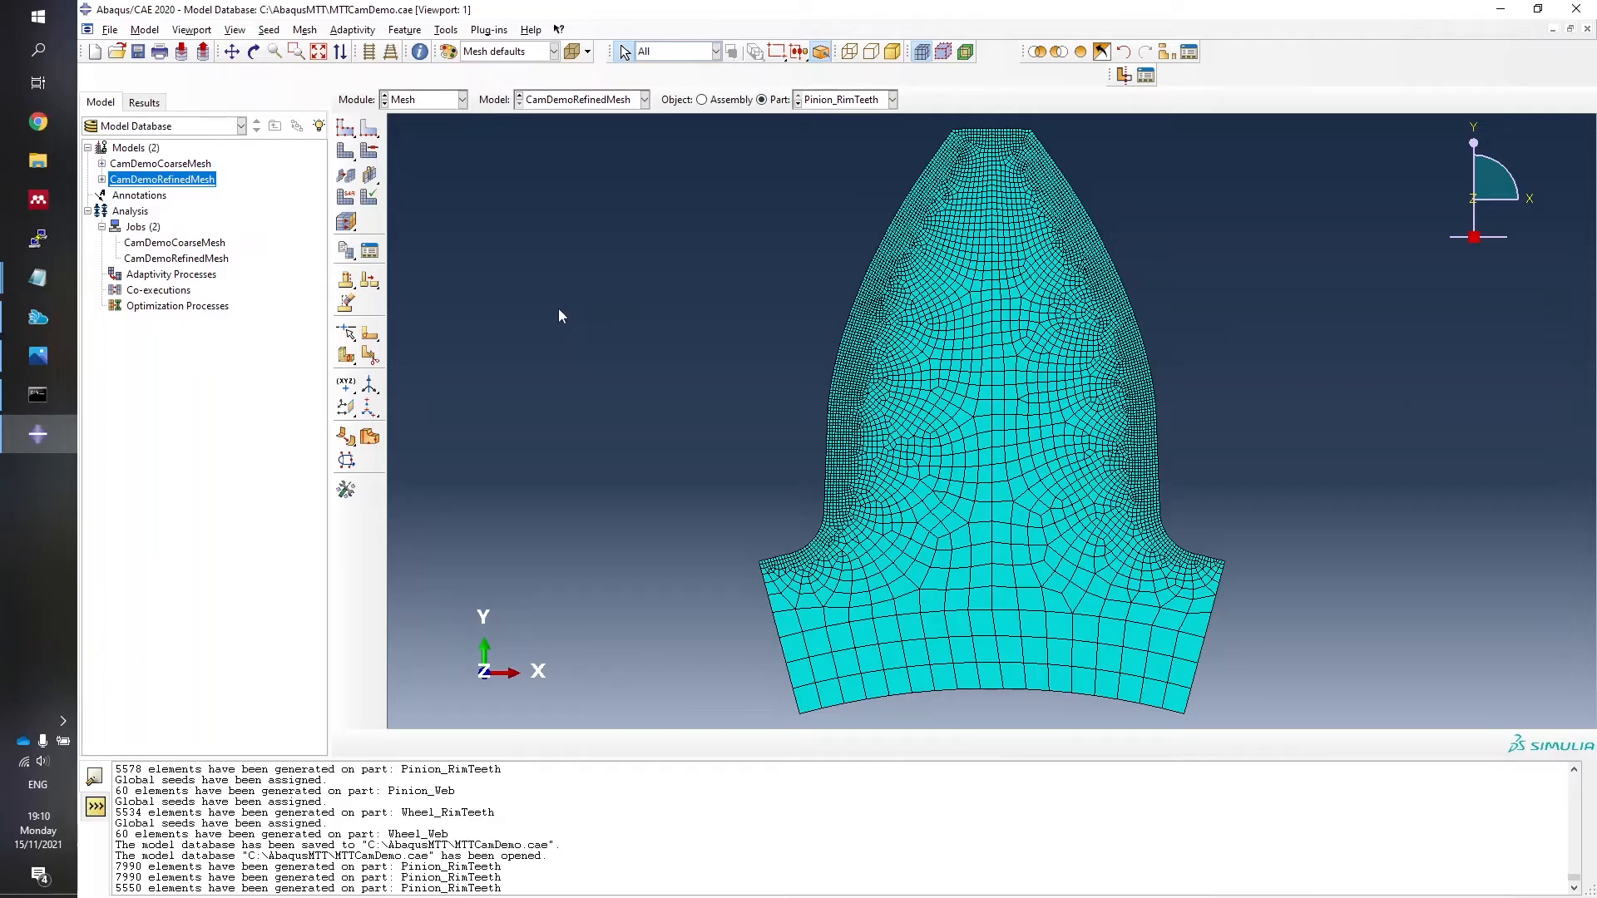
Assign Standard linear Plane Strain elements with reduced-integration quads to all Pinion_RimTeeth faces, checking both the Quad and Tri options.
{"action": "left_click", "coordinate": [305, 30]}
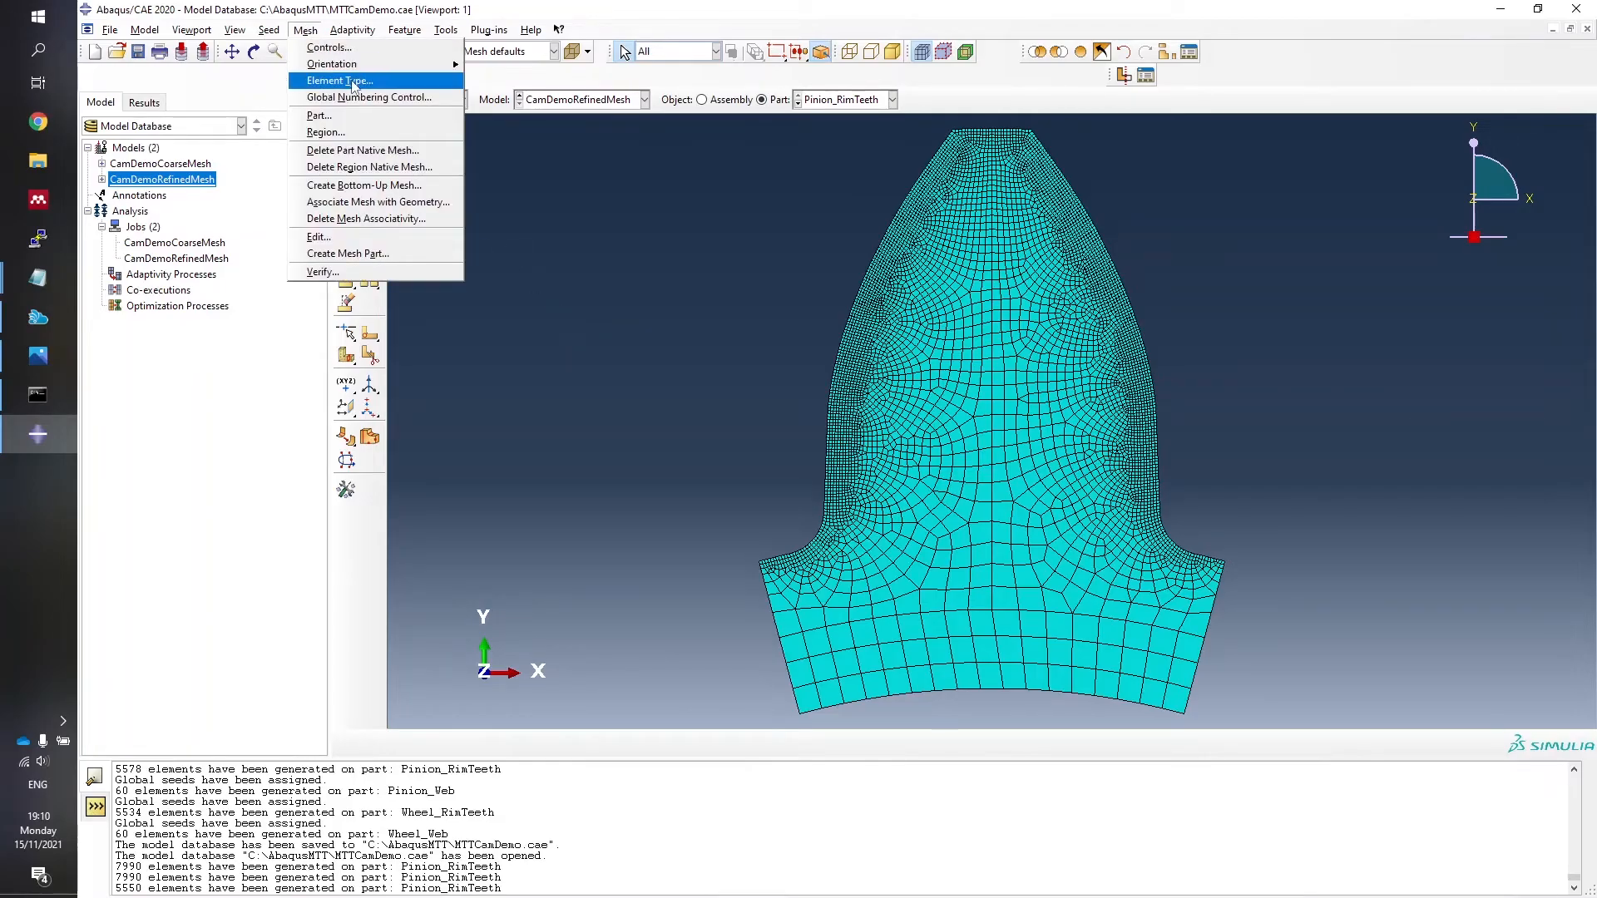
{"action": "left_click", "coordinate": [388, 86]}
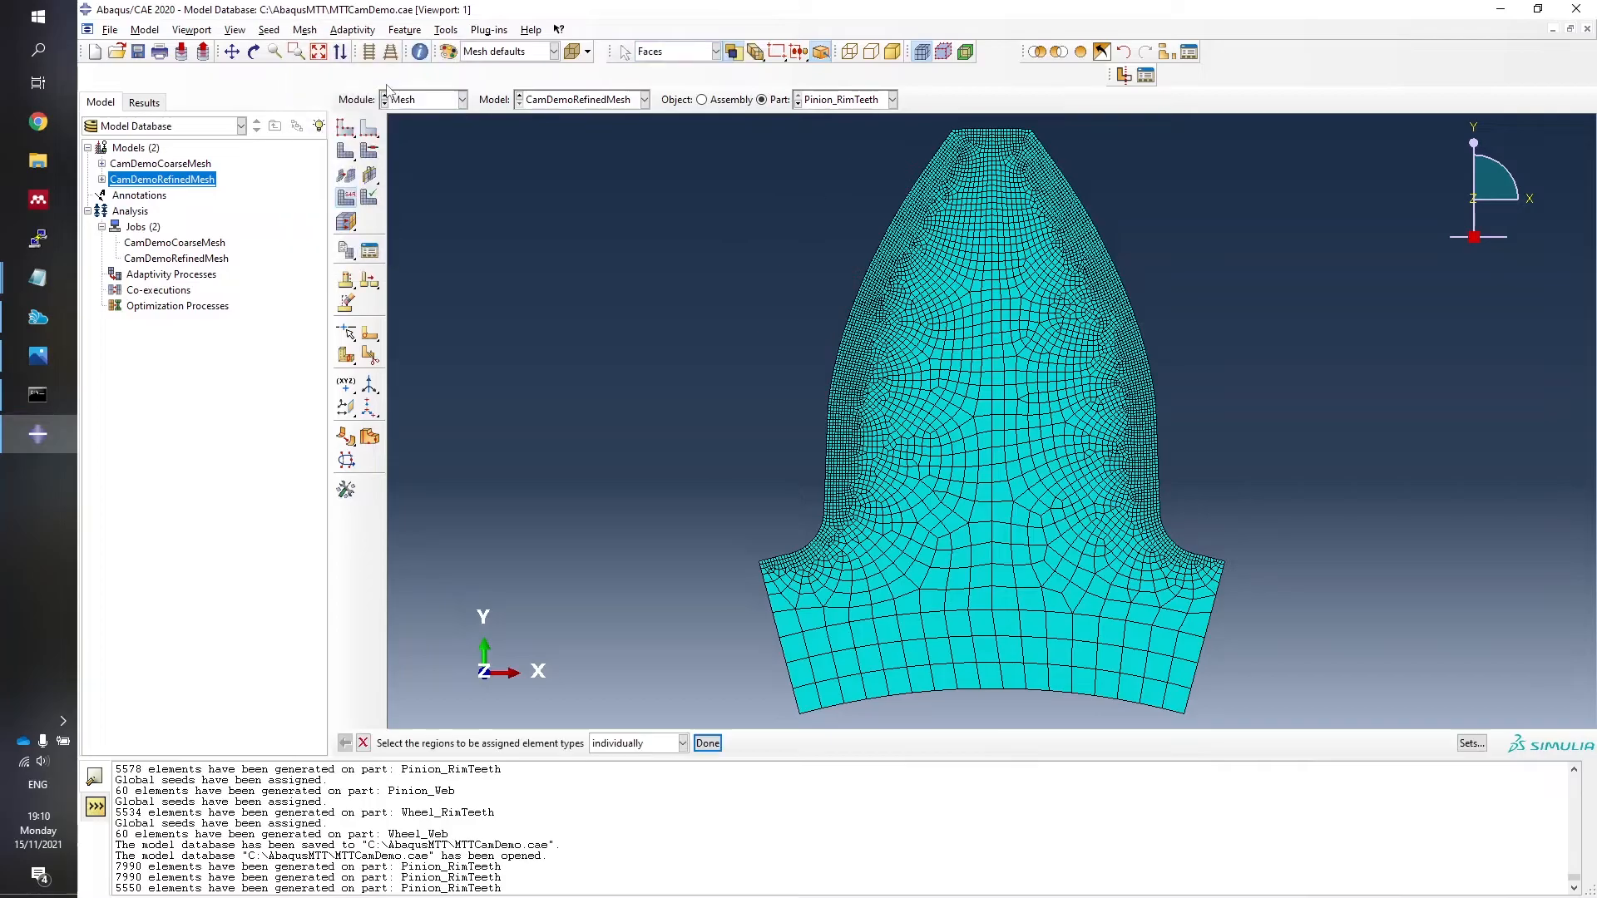
{"action": "left_click_drag", "start_coordinate": [703, 661], "coordinate": [1186, 271]}
{"action": "left_click", "coordinate": [708, 744]}
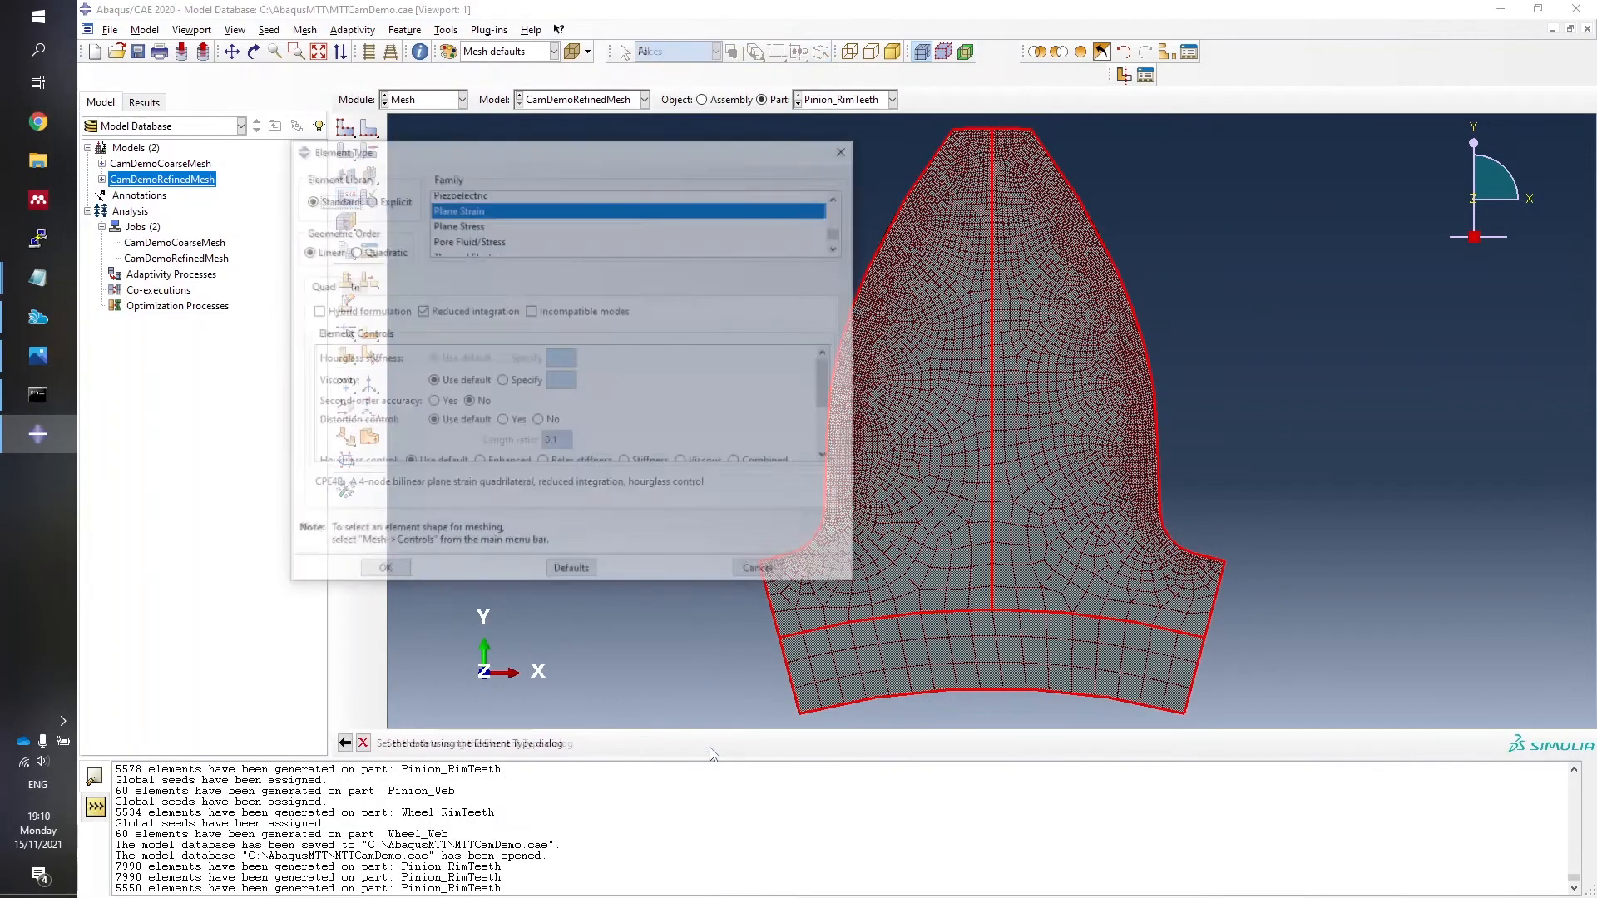
{"action": "left_click", "coordinate": [495, 213]}
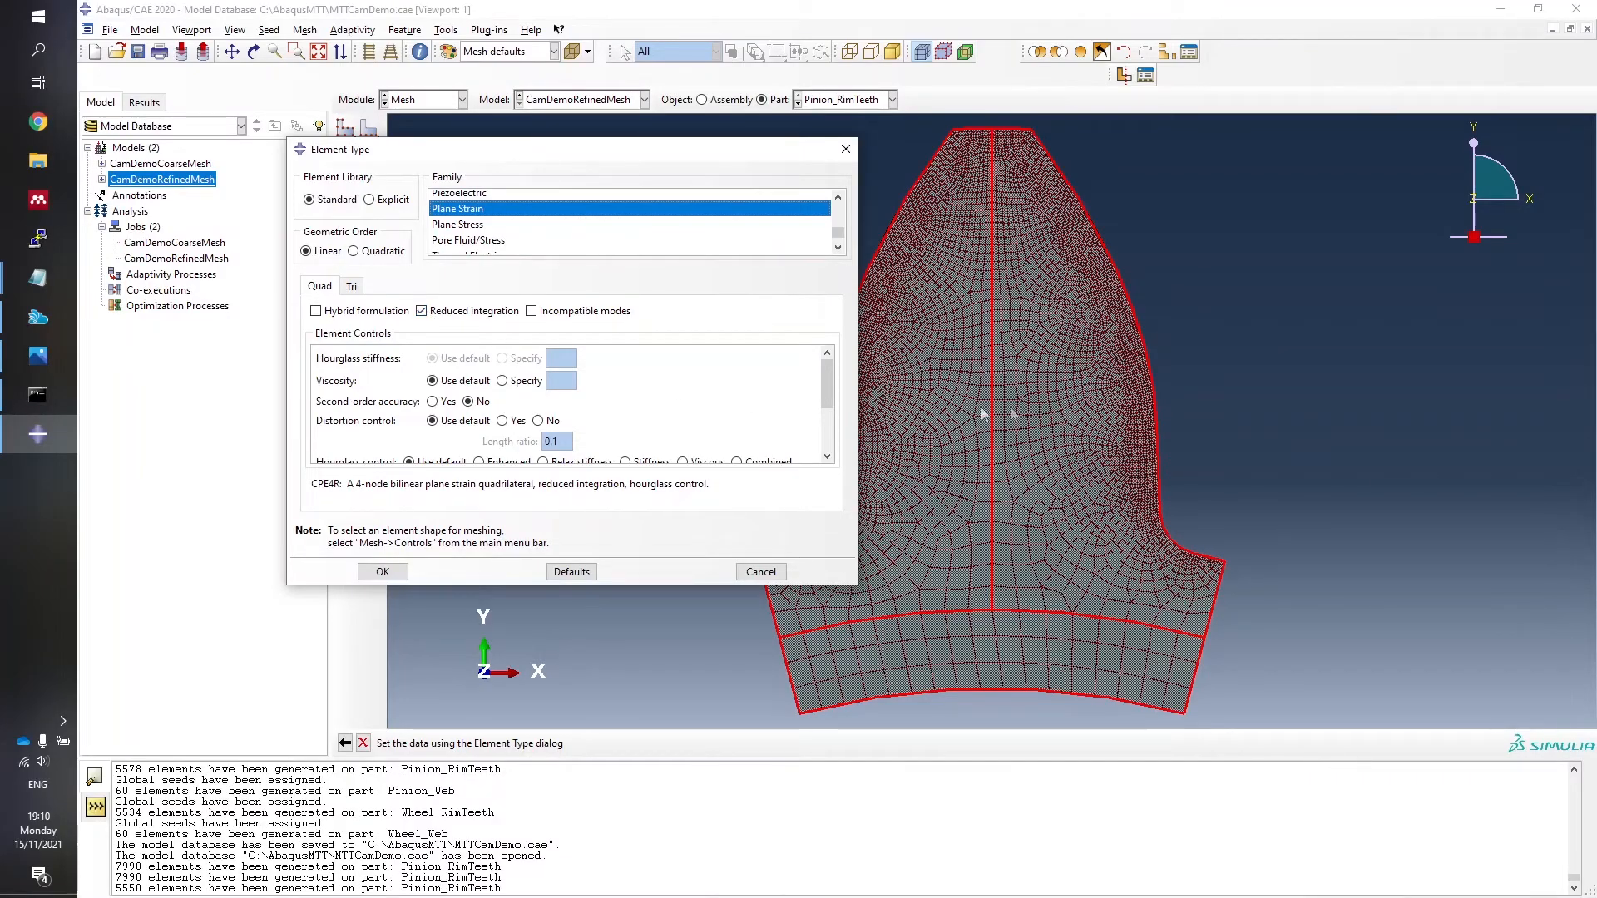
{"action": "left_click", "coordinate": [350, 287]}
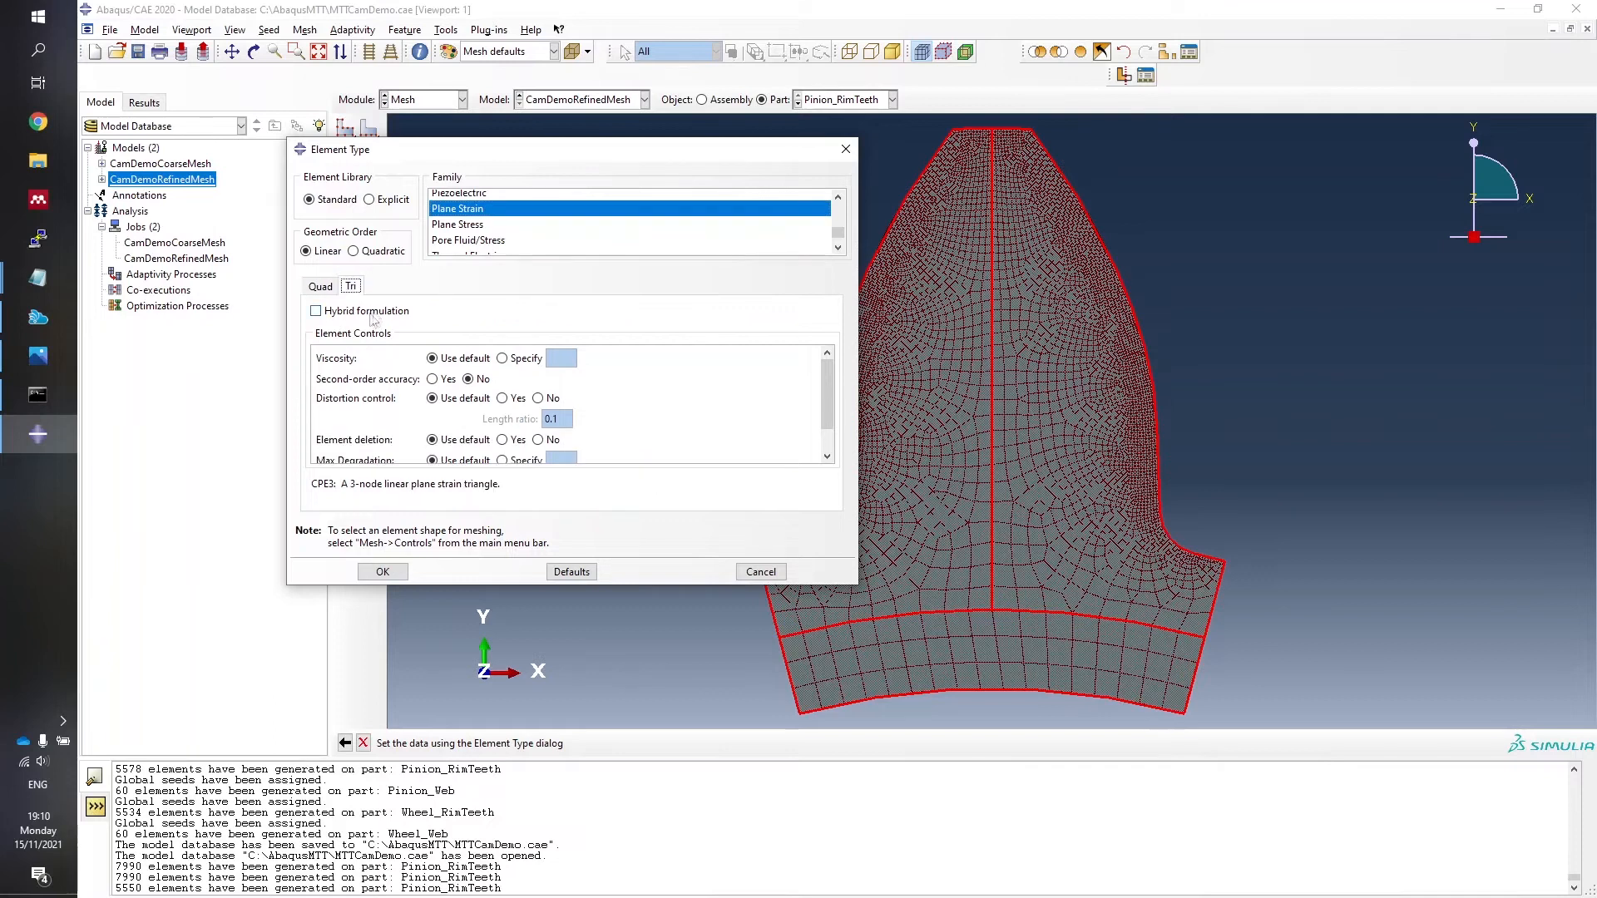
{"action": "left_click", "coordinate": [322, 288]}
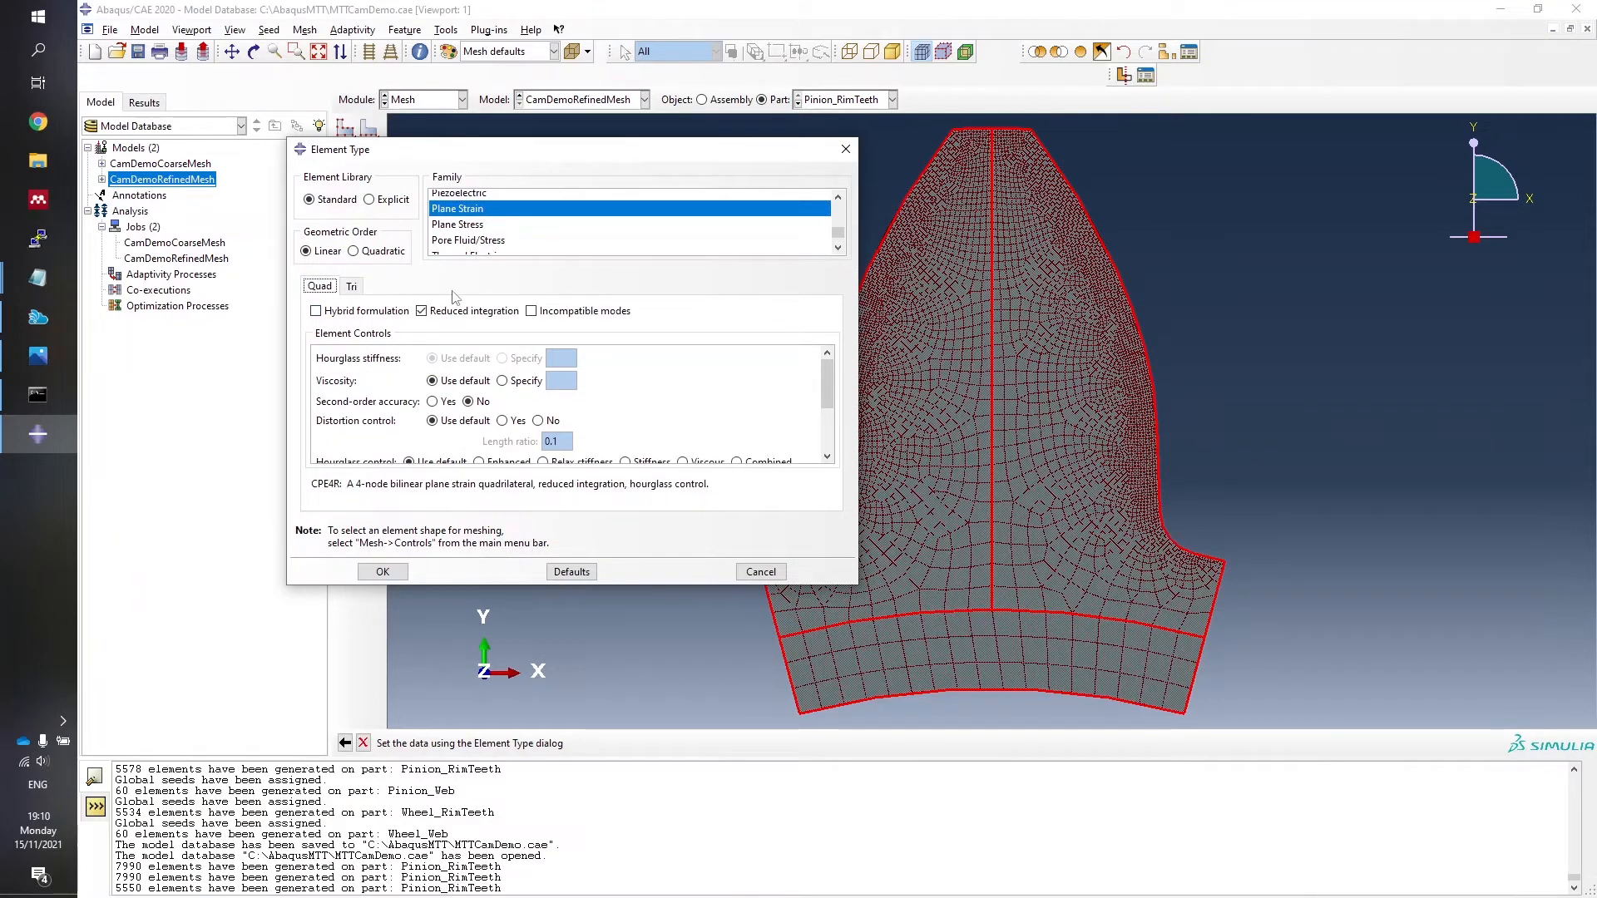
{"action": "left_click", "coordinate": [350, 286]}
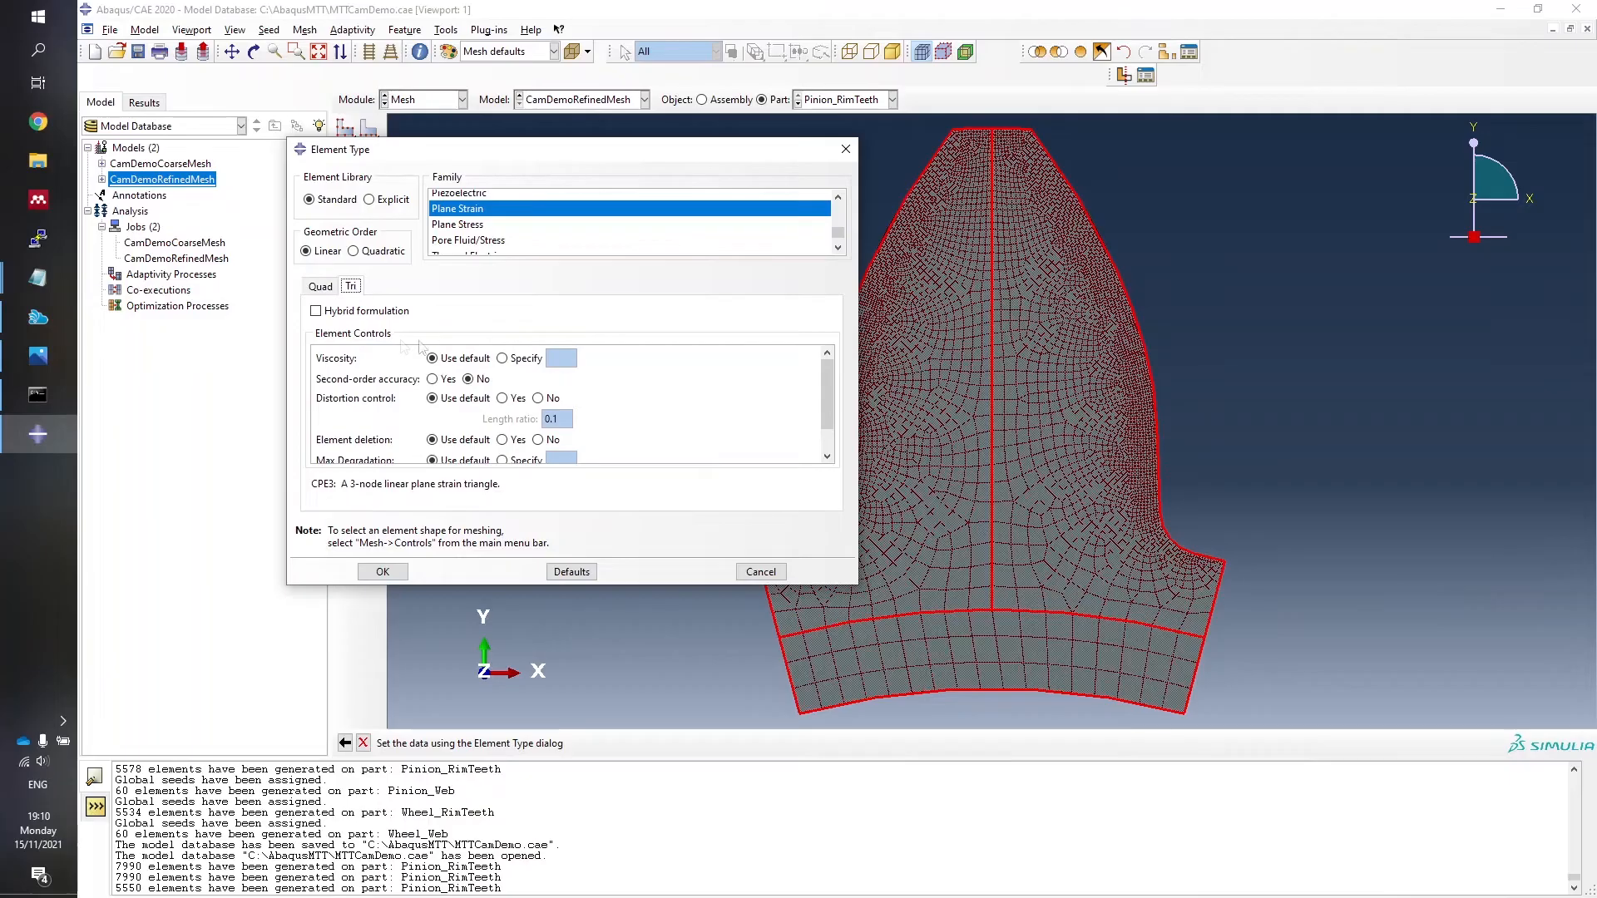
{"action": "left_click", "coordinate": [322, 287]}
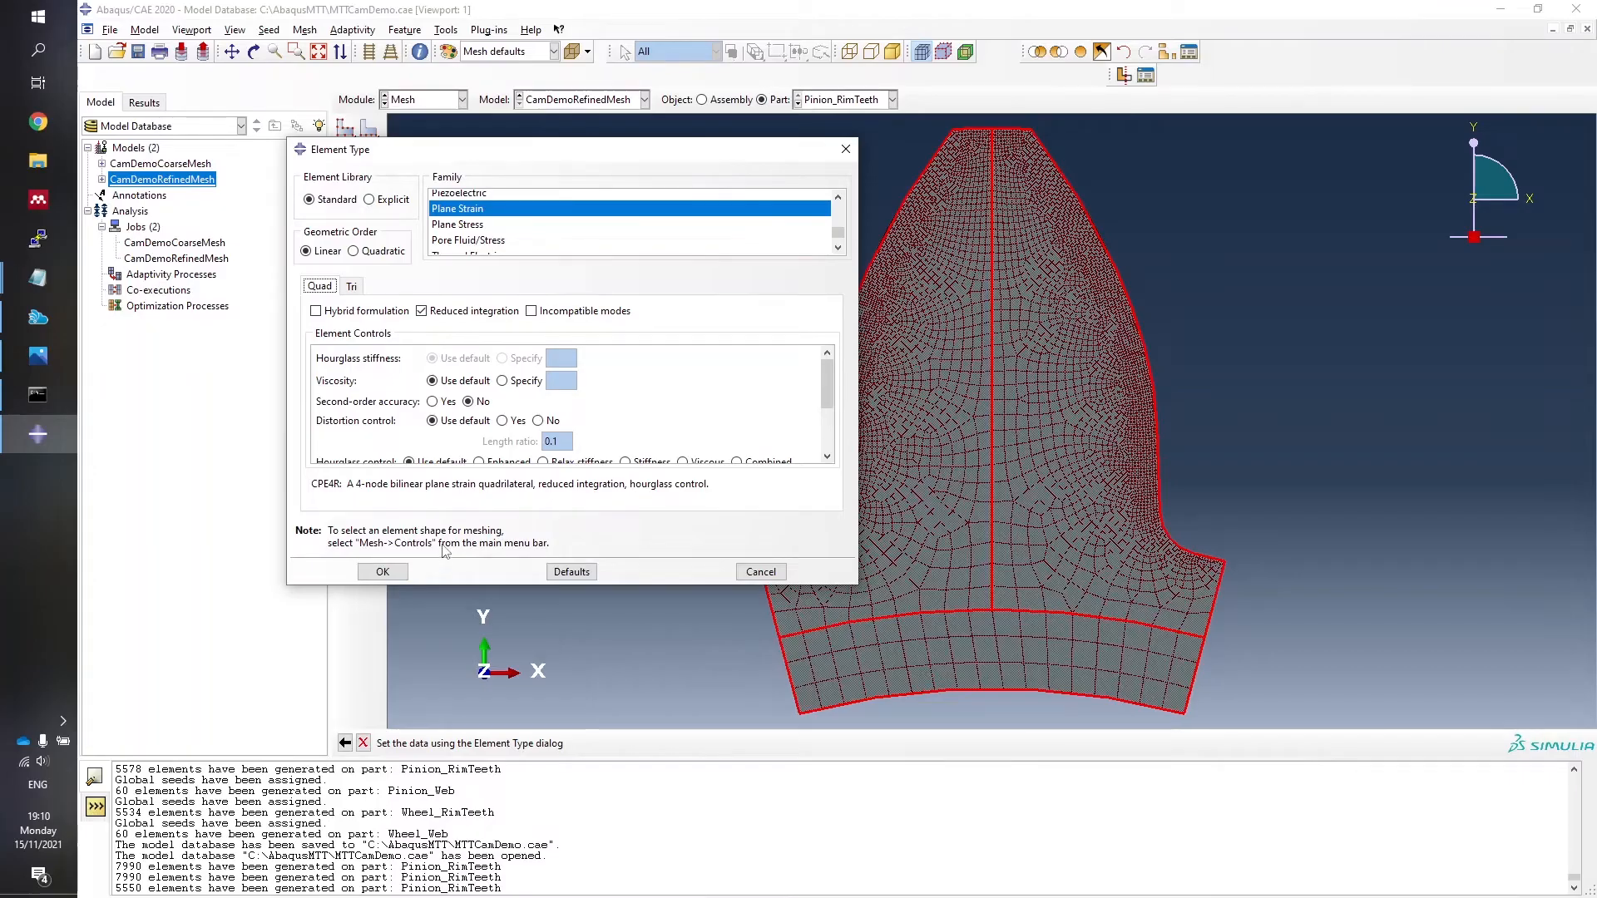
{"action": "scroll", "coordinate": [825, 396], "scroll_direction": "down", "scroll_amount": 3}
{"action": "scroll", "coordinate": [817, 391], "scroll_direction": "up", "scroll_amount": 3}
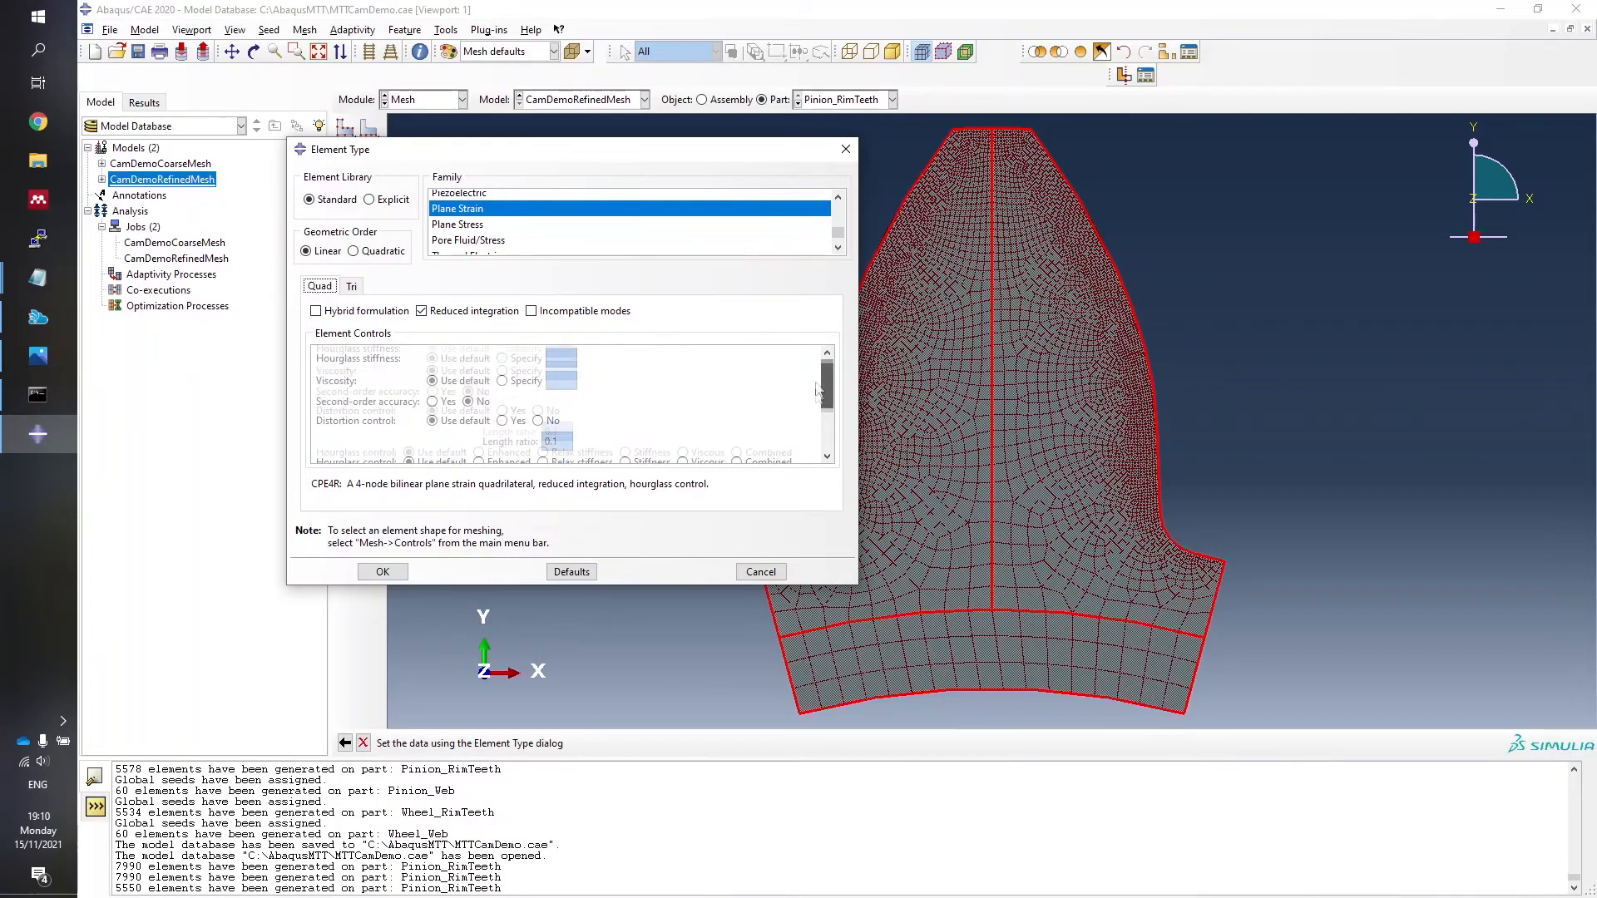
{"action": "left_click", "coordinate": [382, 572]}
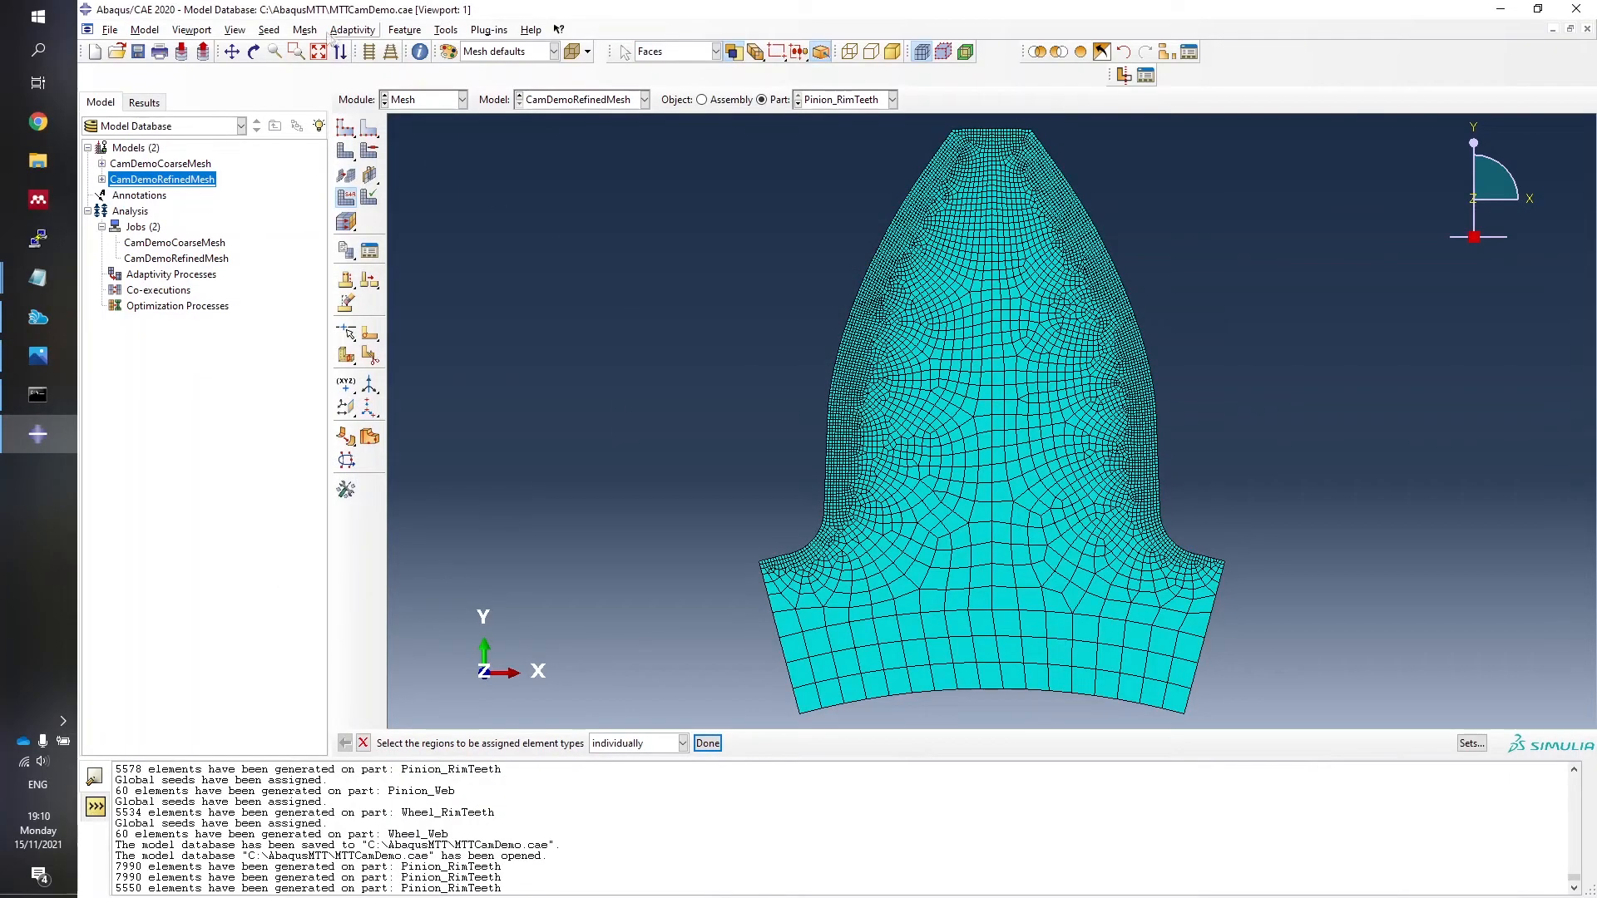
{"action": "left_click", "coordinate": [304, 30]}
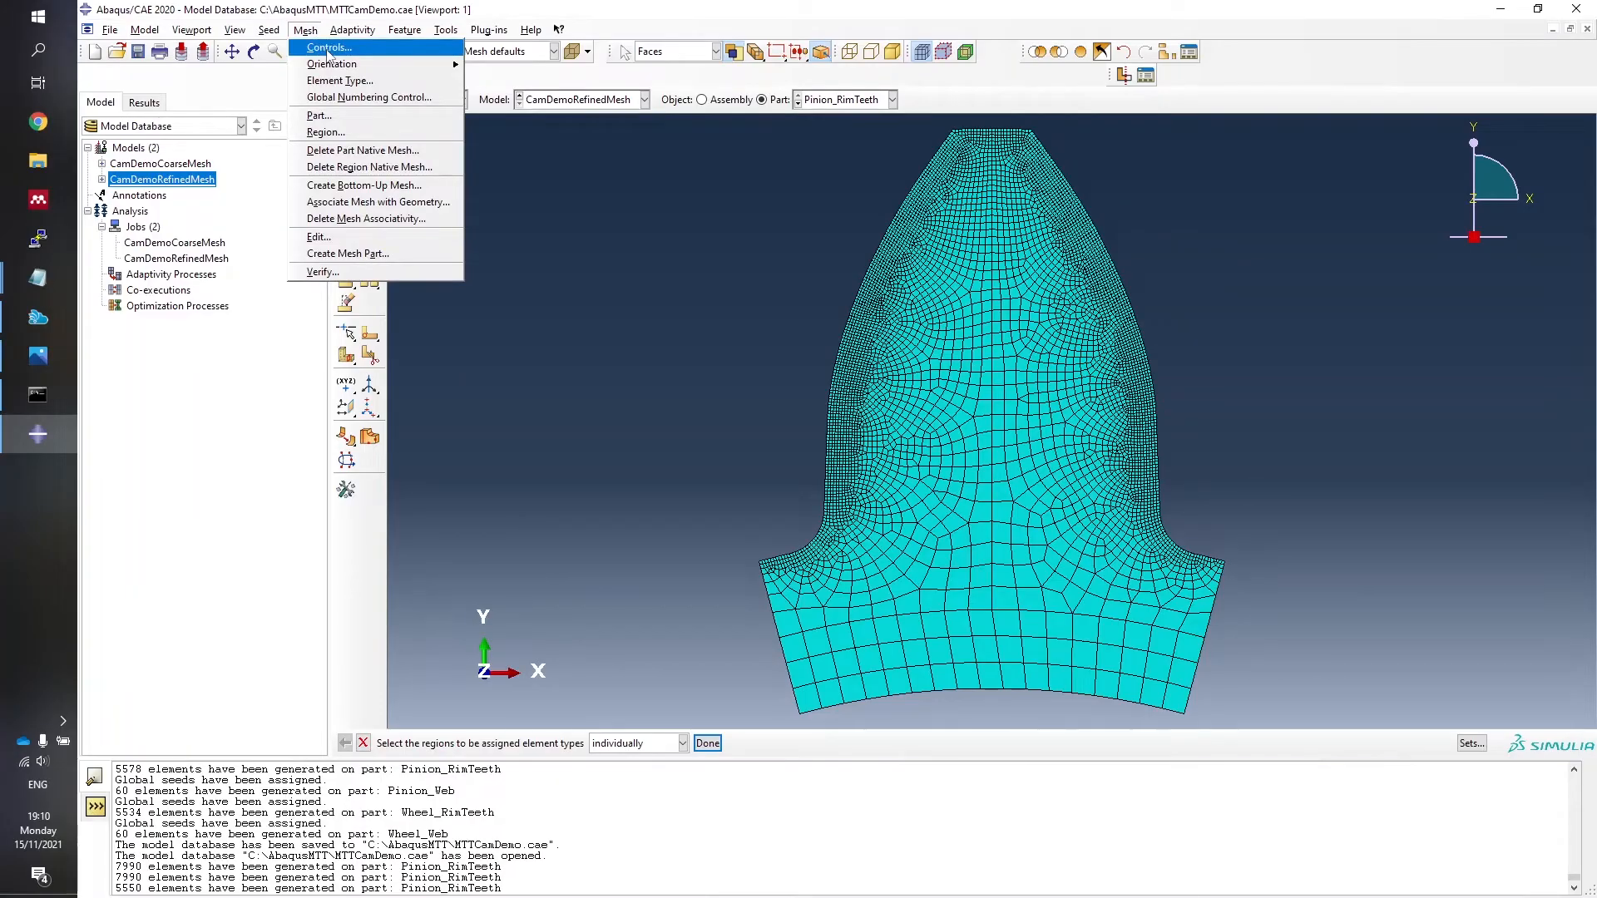
{"action": "left_click", "coordinate": [328, 49]}
{"action": "left_click_drag", "start_coordinate": [645, 675], "coordinate": [1240, 236]}
{"action": "left_click", "coordinate": [709, 744]}
{"action": "left_click_drag", "start_coordinate": [651, 347], "coordinate": [572, 295]}
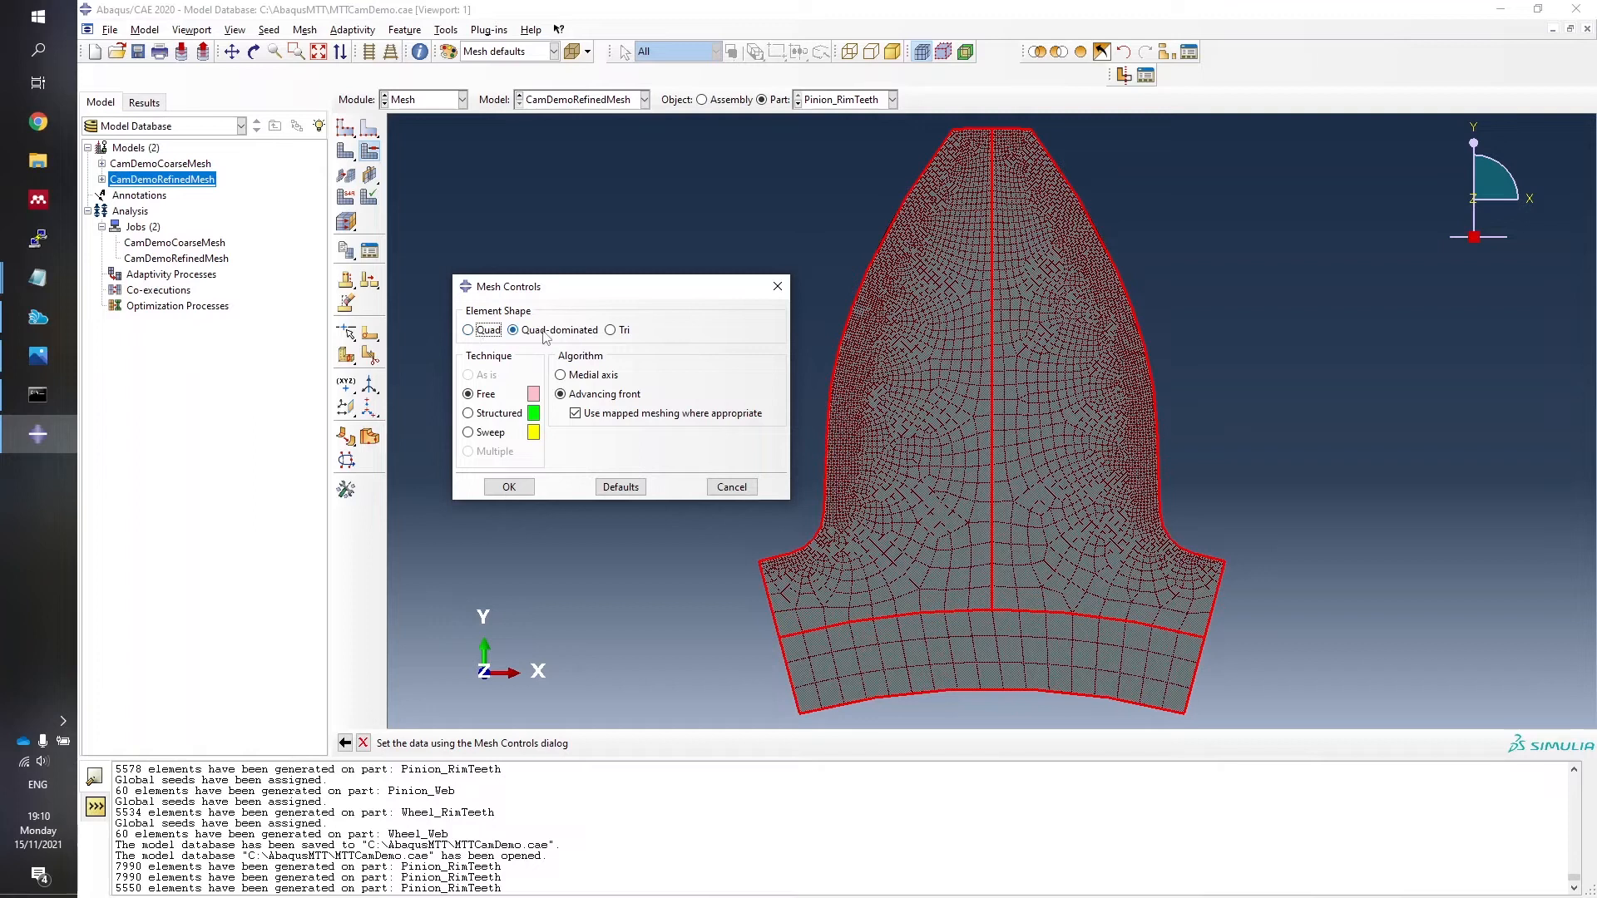
{"action": "left_click", "coordinate": [751, 486]}
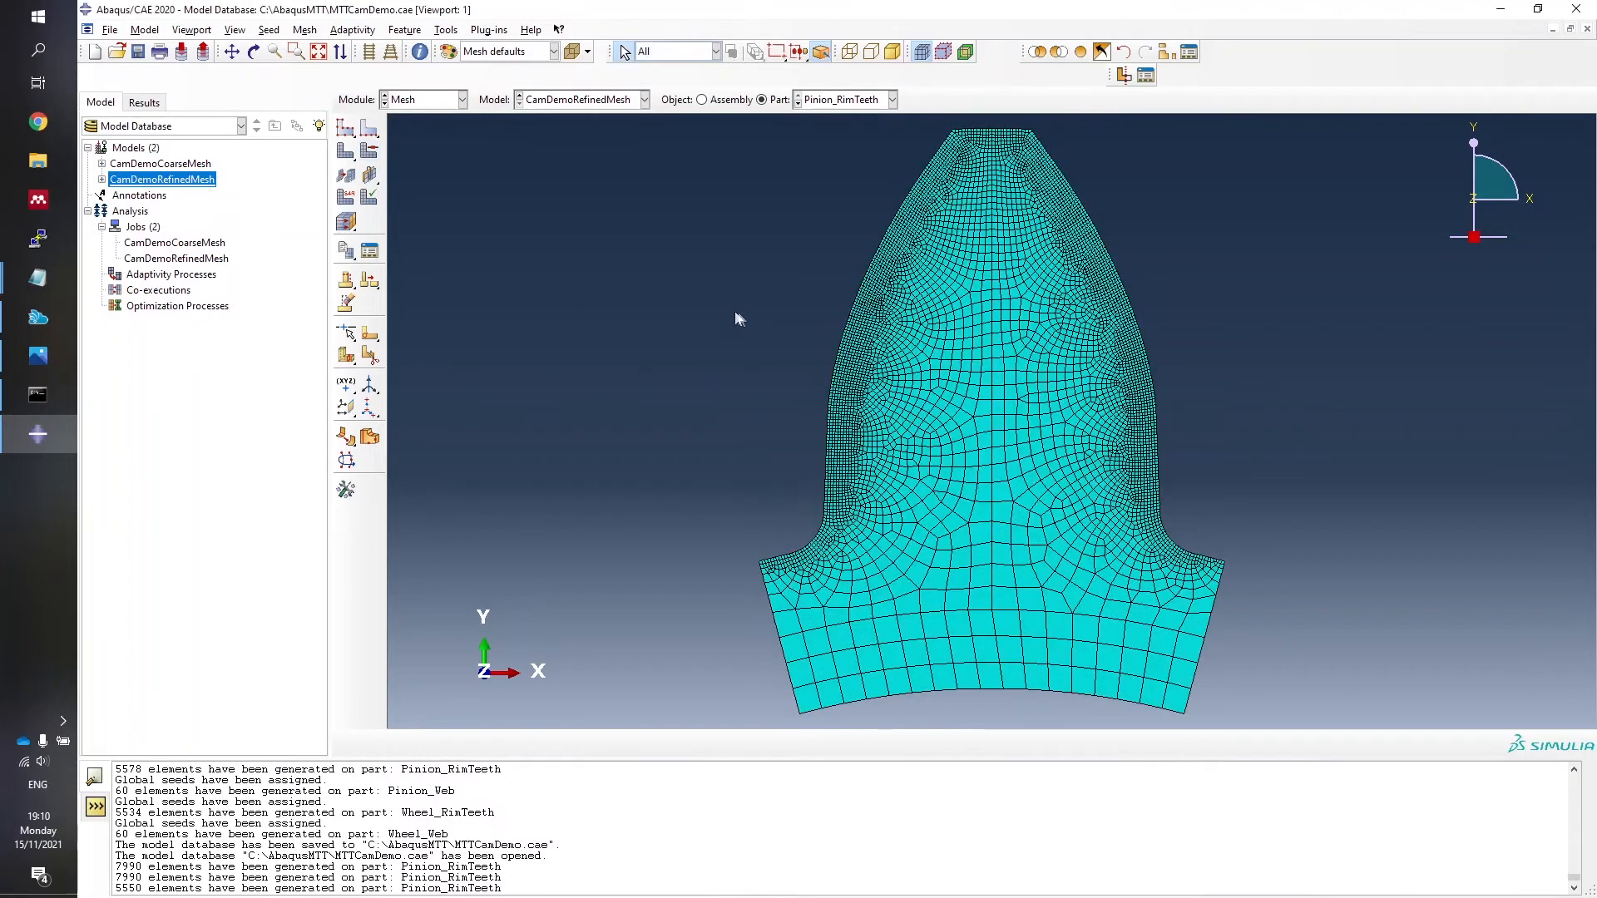
Set the free mesh element shape to Tri on the tooth's upper left face, deleting its existing mesh, and remesh the part.
{"action": "left_click", "coordinate": [316, 29]}
{"action": "left_click", "coordinate": [325, 52]}
{"action": "left_click_drag", "start_coordinate": [738, 252], "coordinate": [881, 532]}
{"action": "left_click", "coordinate": [712, 743]}
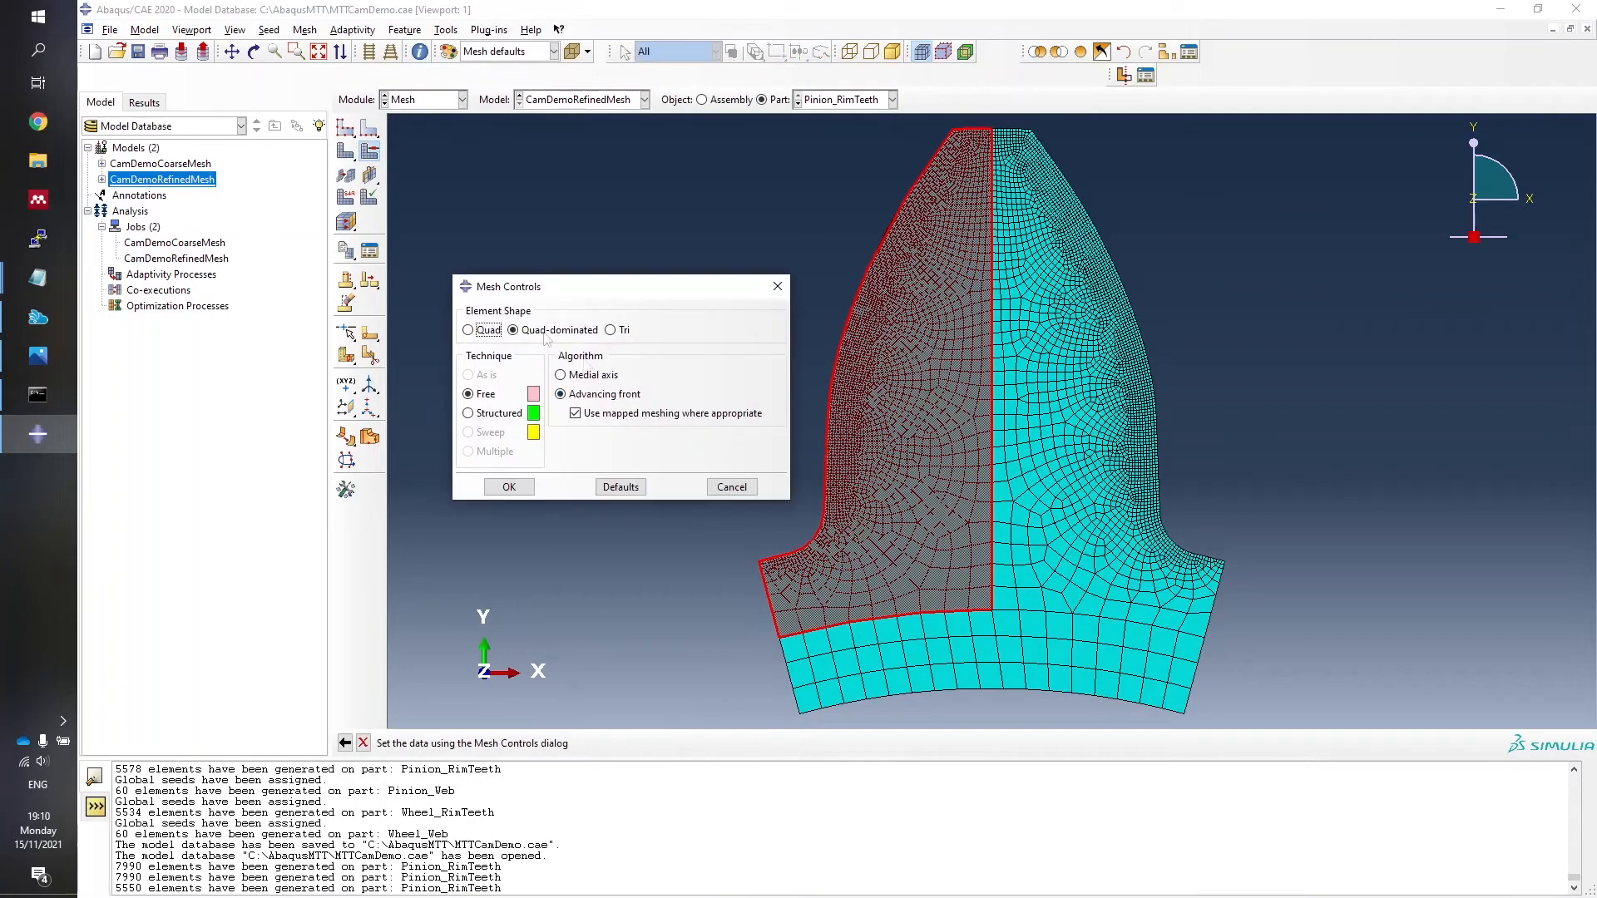
{"action": "left_click", "coordinate": [611, 331]}
{"action": "left_click", "coordinate": [517, 487]}
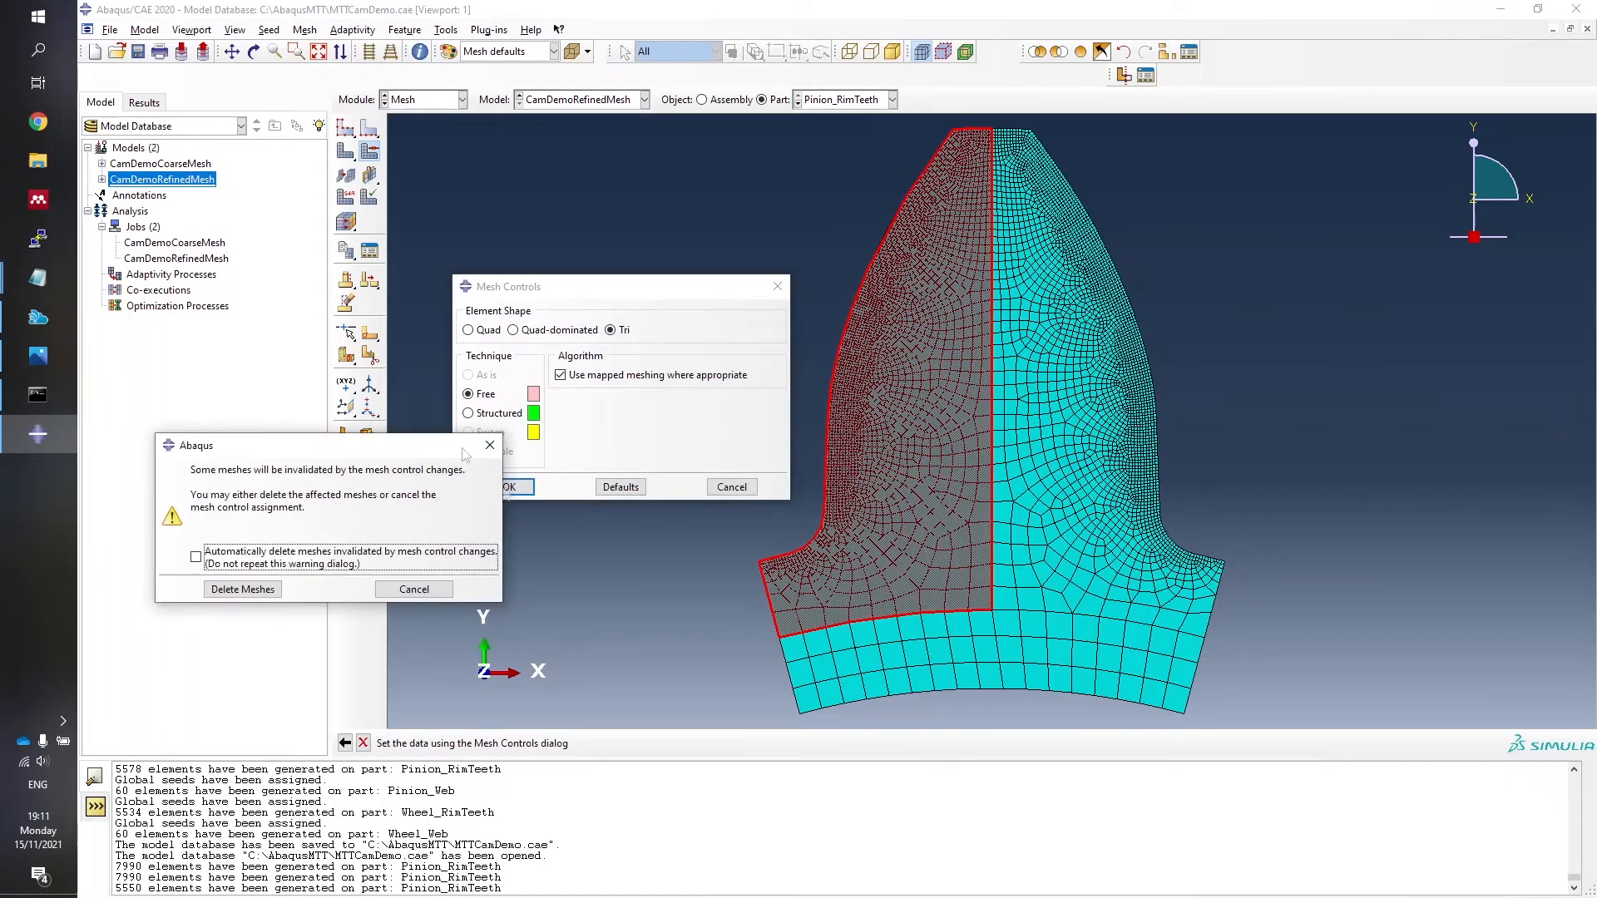
{"action": "left_click", "coordinate": [243, 589]}
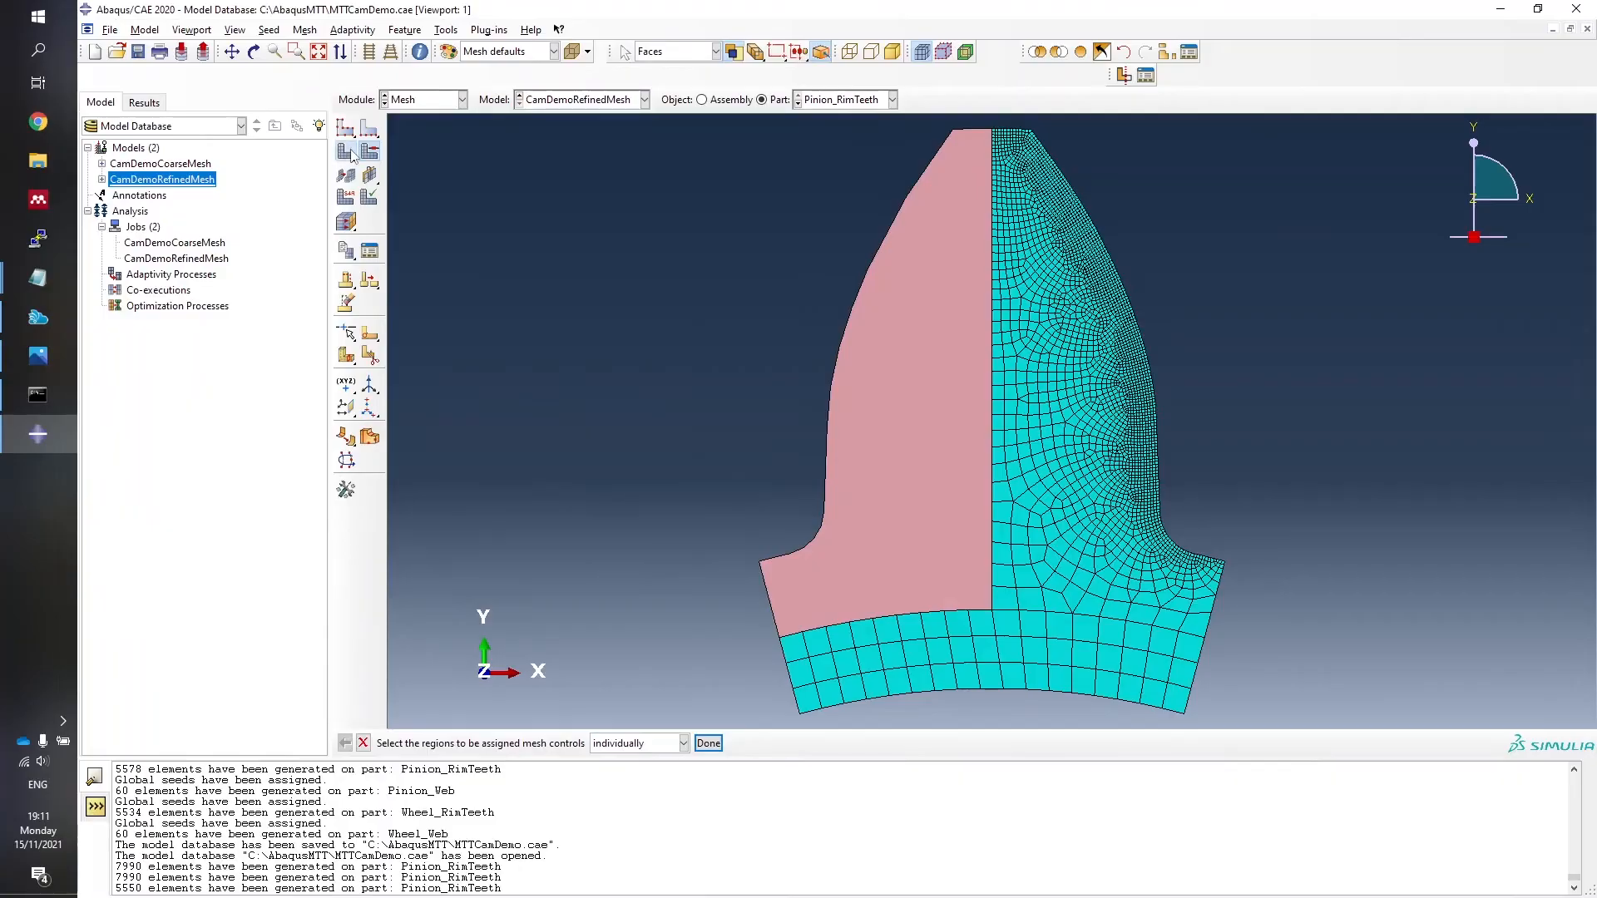
{"action": "left_click", "coordinate": [353, 154]}
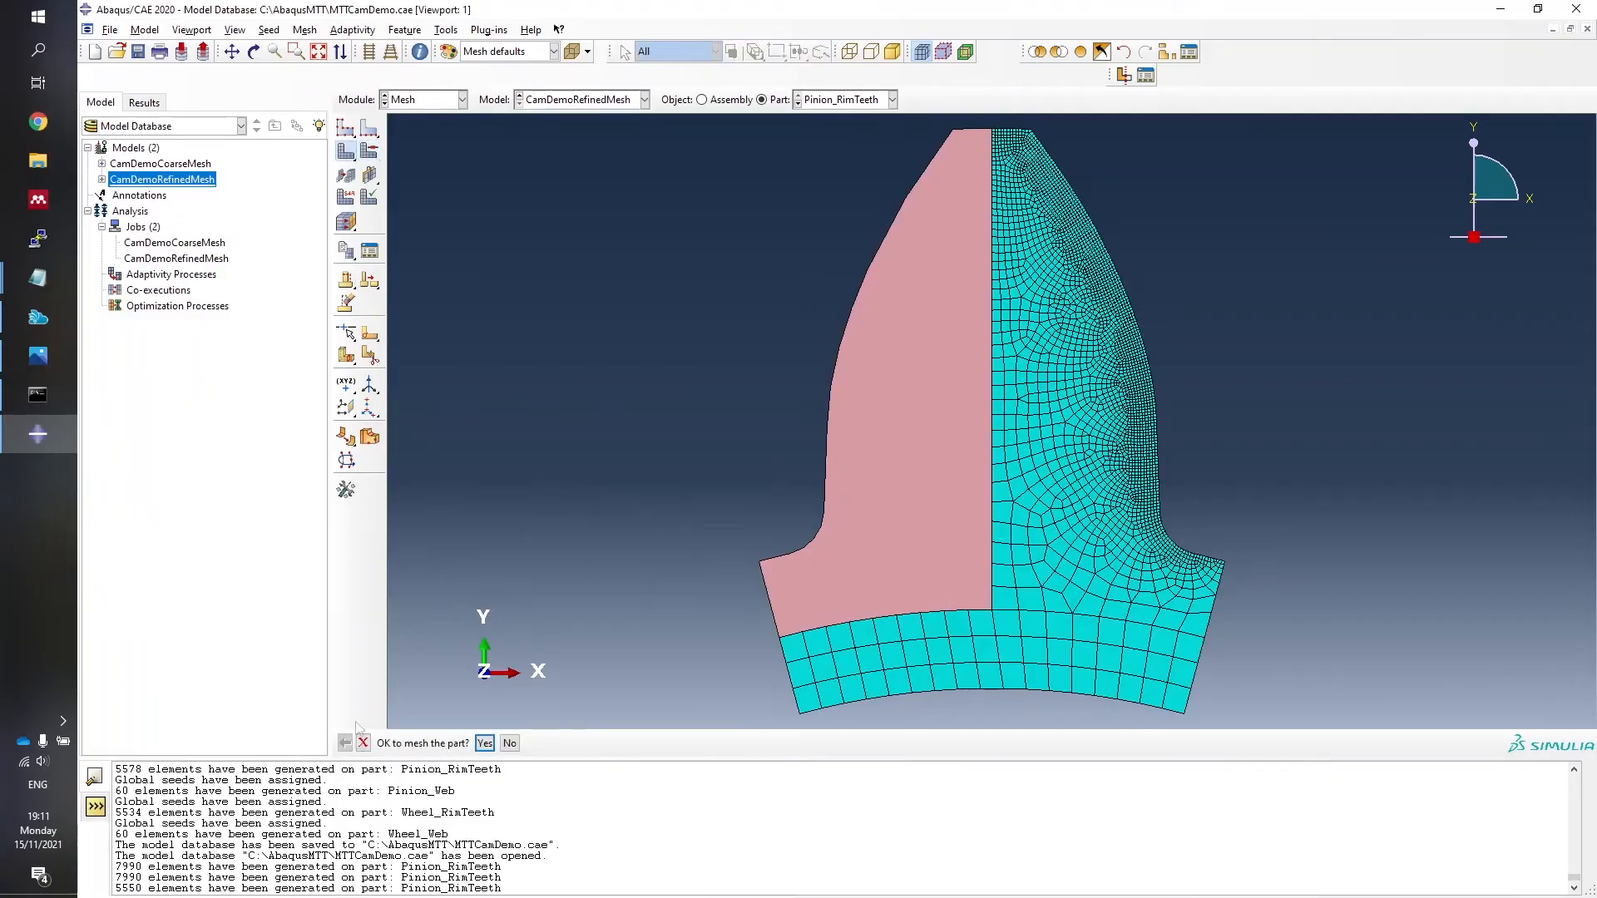
{"action": "middle_click", "coordinate": [591, 345]}
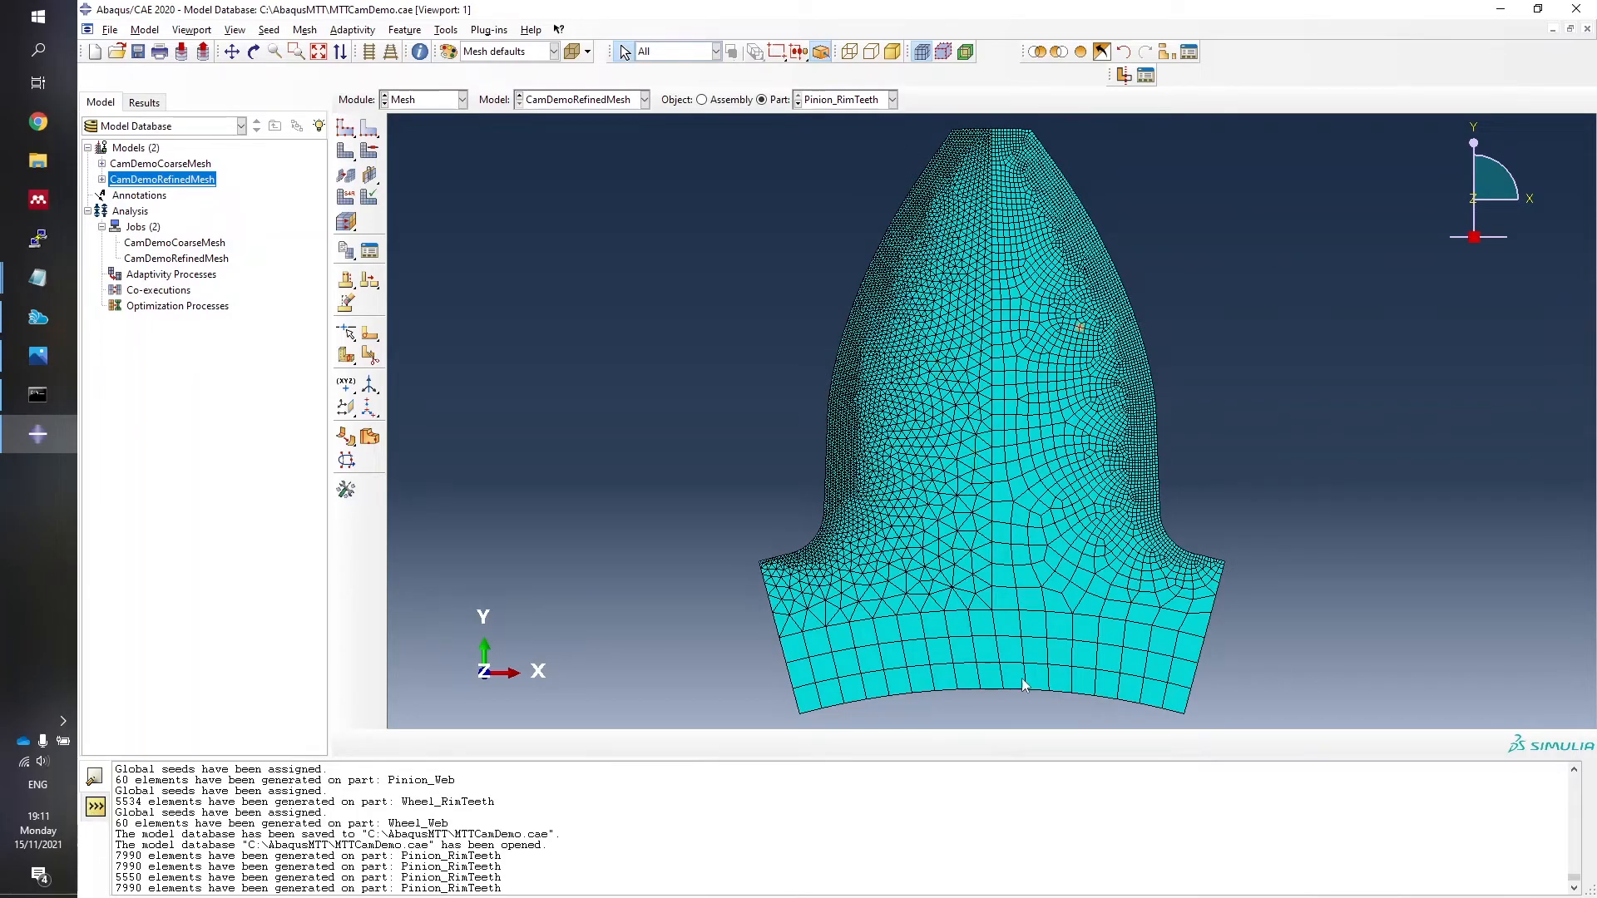
Set the free mesh element shape to Quad on the tooth's upper right face, deleting its existing mesh, and remesh the part.
{"action": "left_click", "coordinate": [302, 31]}
{"action": "left_click", "coordinate": [328, 48]}
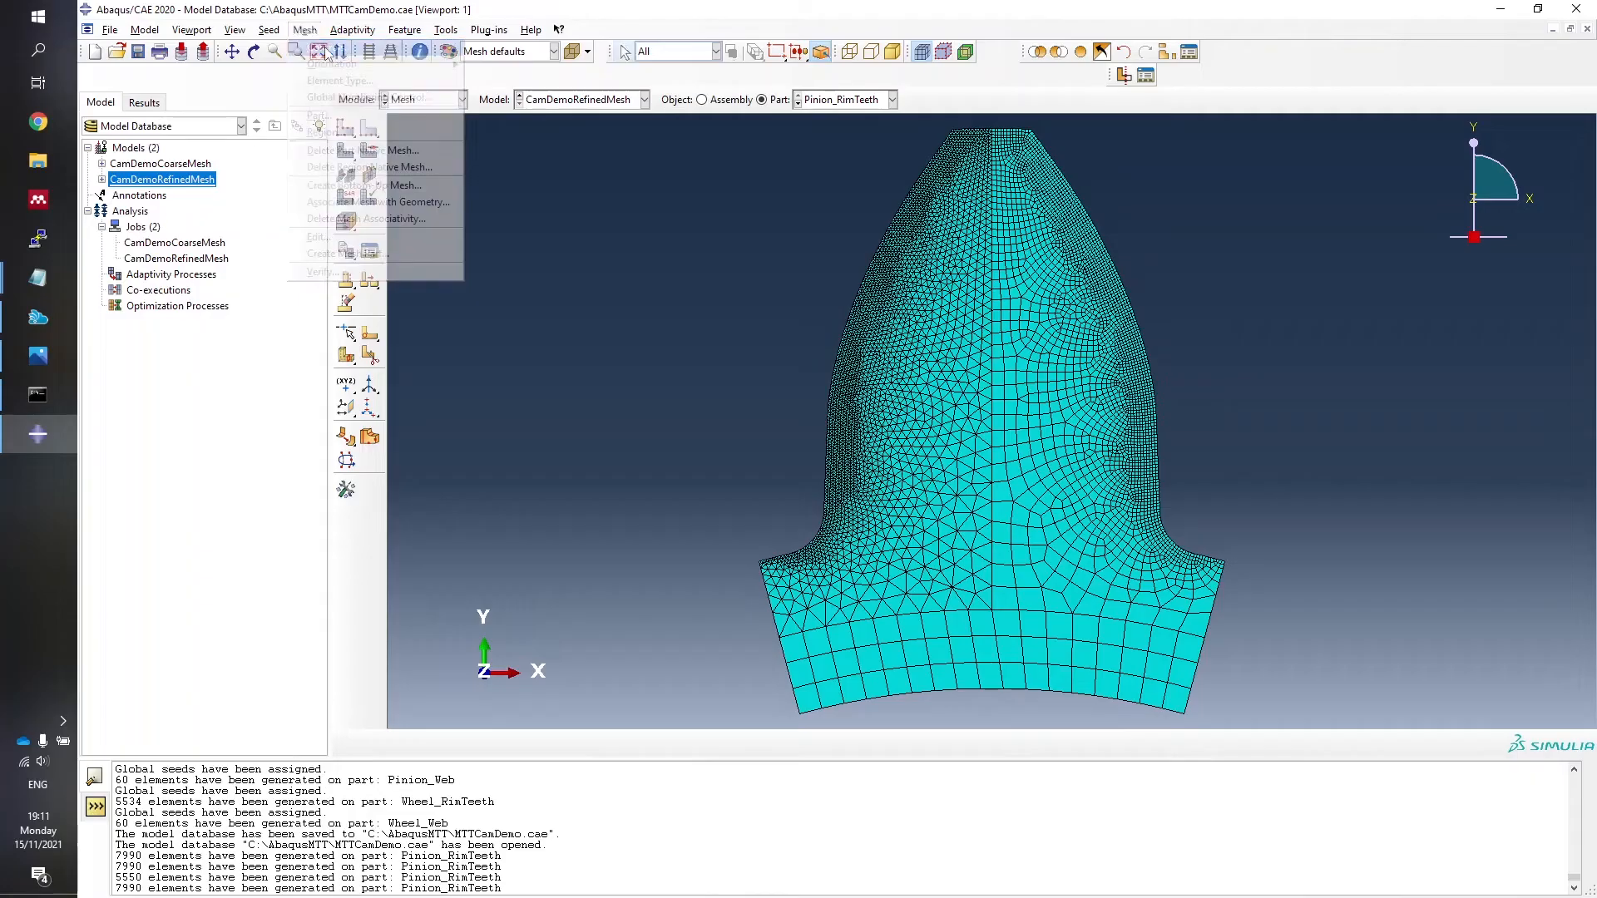
{"action": "left_click_drag", "start_coordinate": [1295, 247], "coordinate": [1081, 491]}
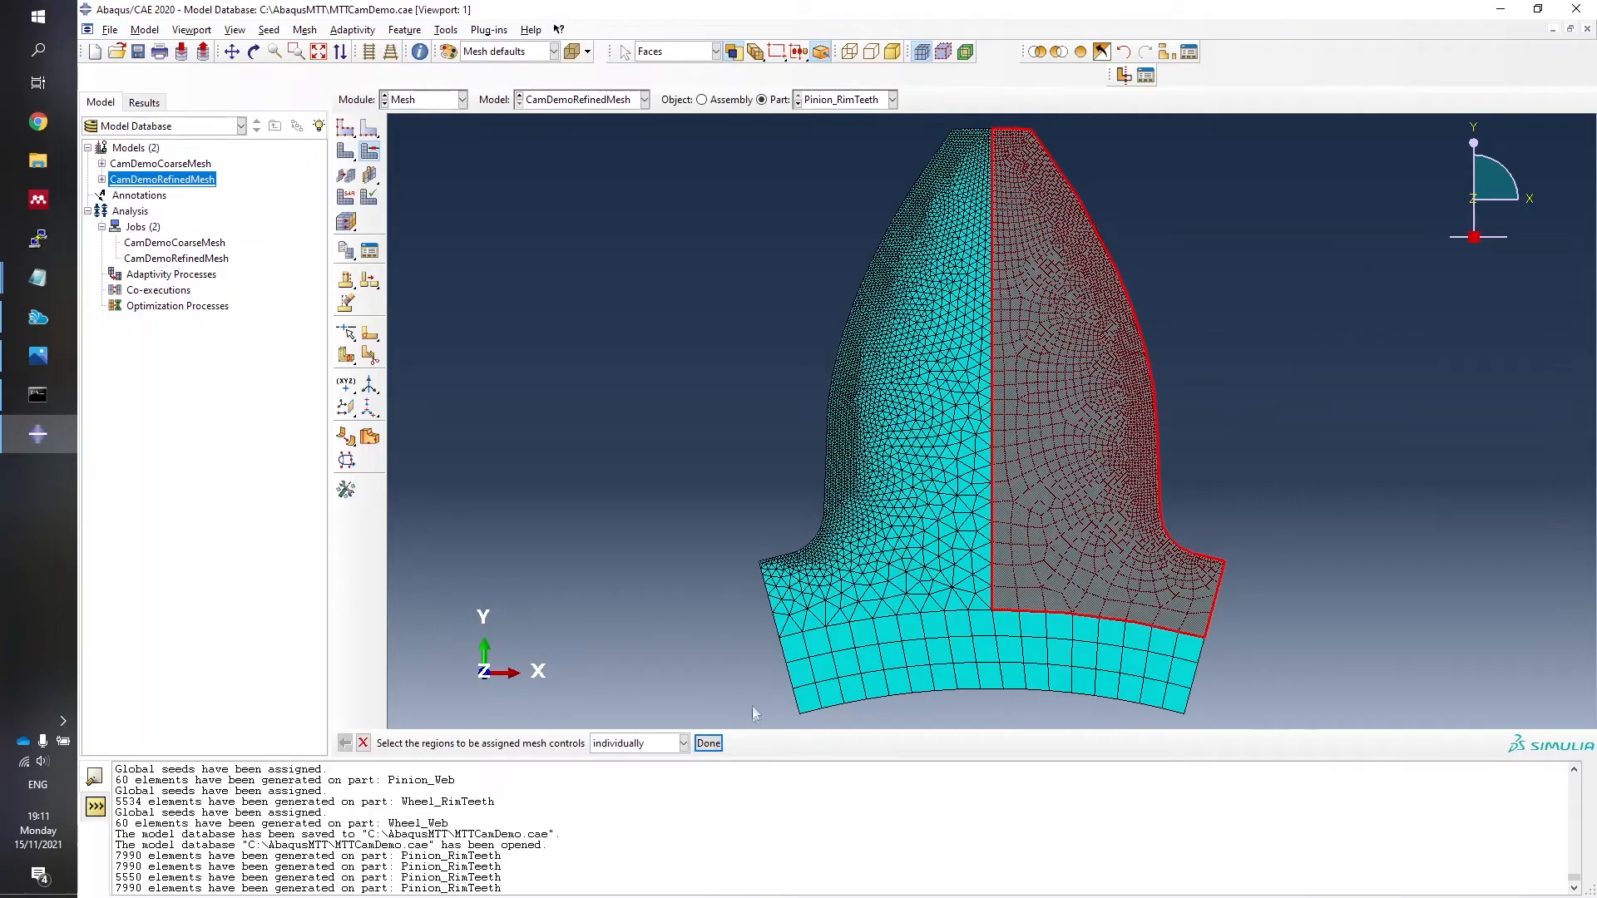
{"action": "left_click", "coordinate": [708, 743]}
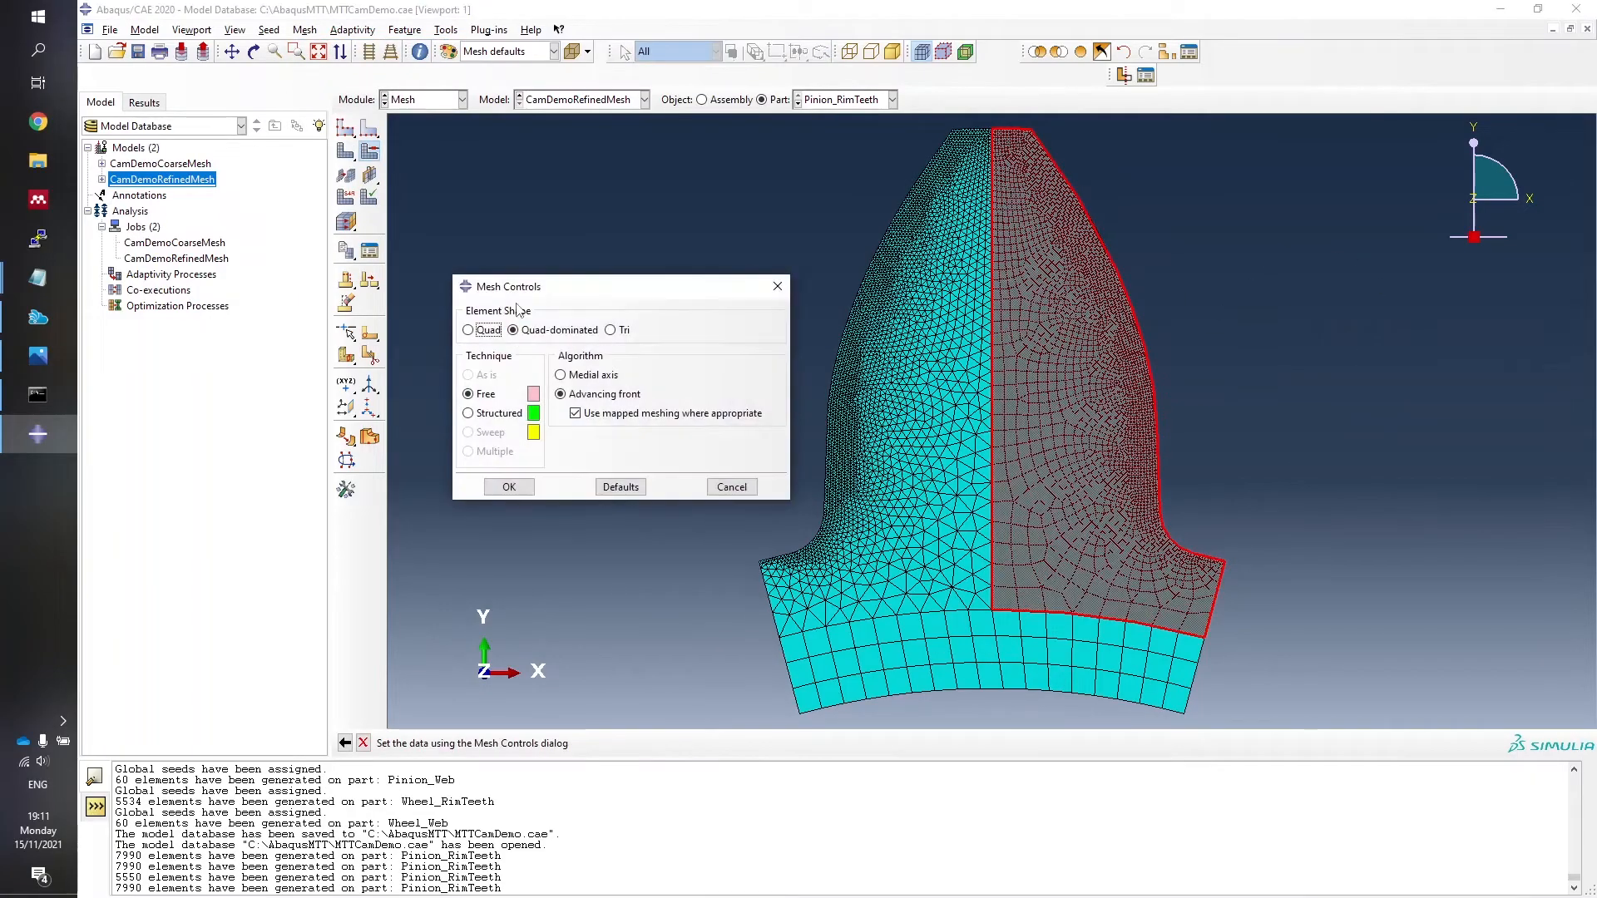
{"action": "left_click", "coordinate": [468, 330]}
{"action": "left_click", "coordinate": [509, 487]}
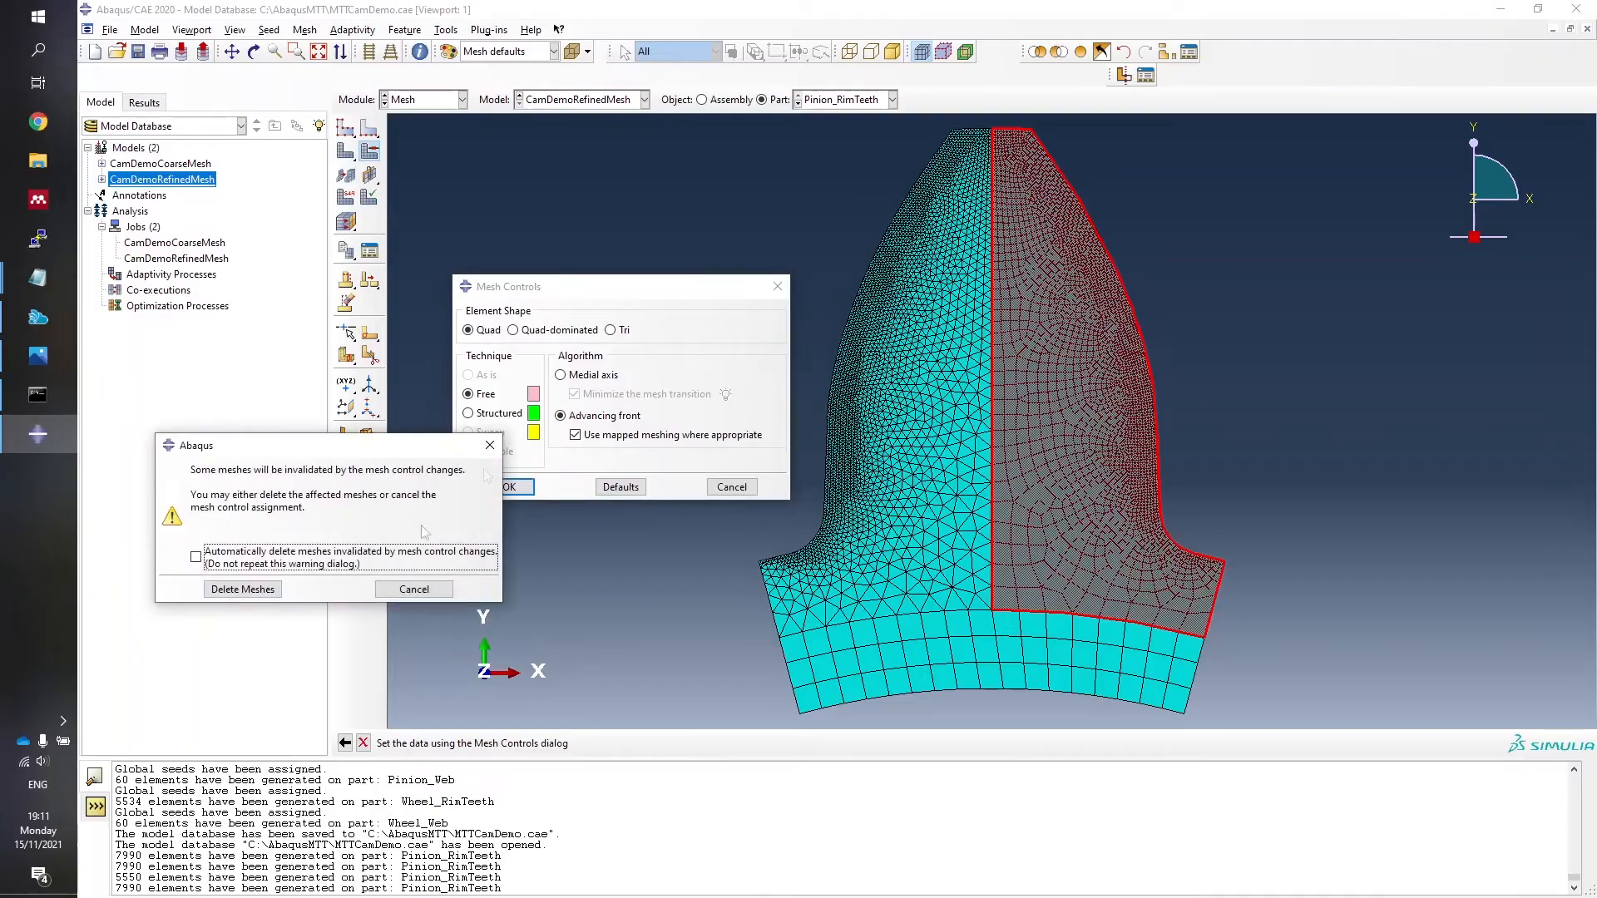
{"action": "left_click", "coordinate": [242, 589]}
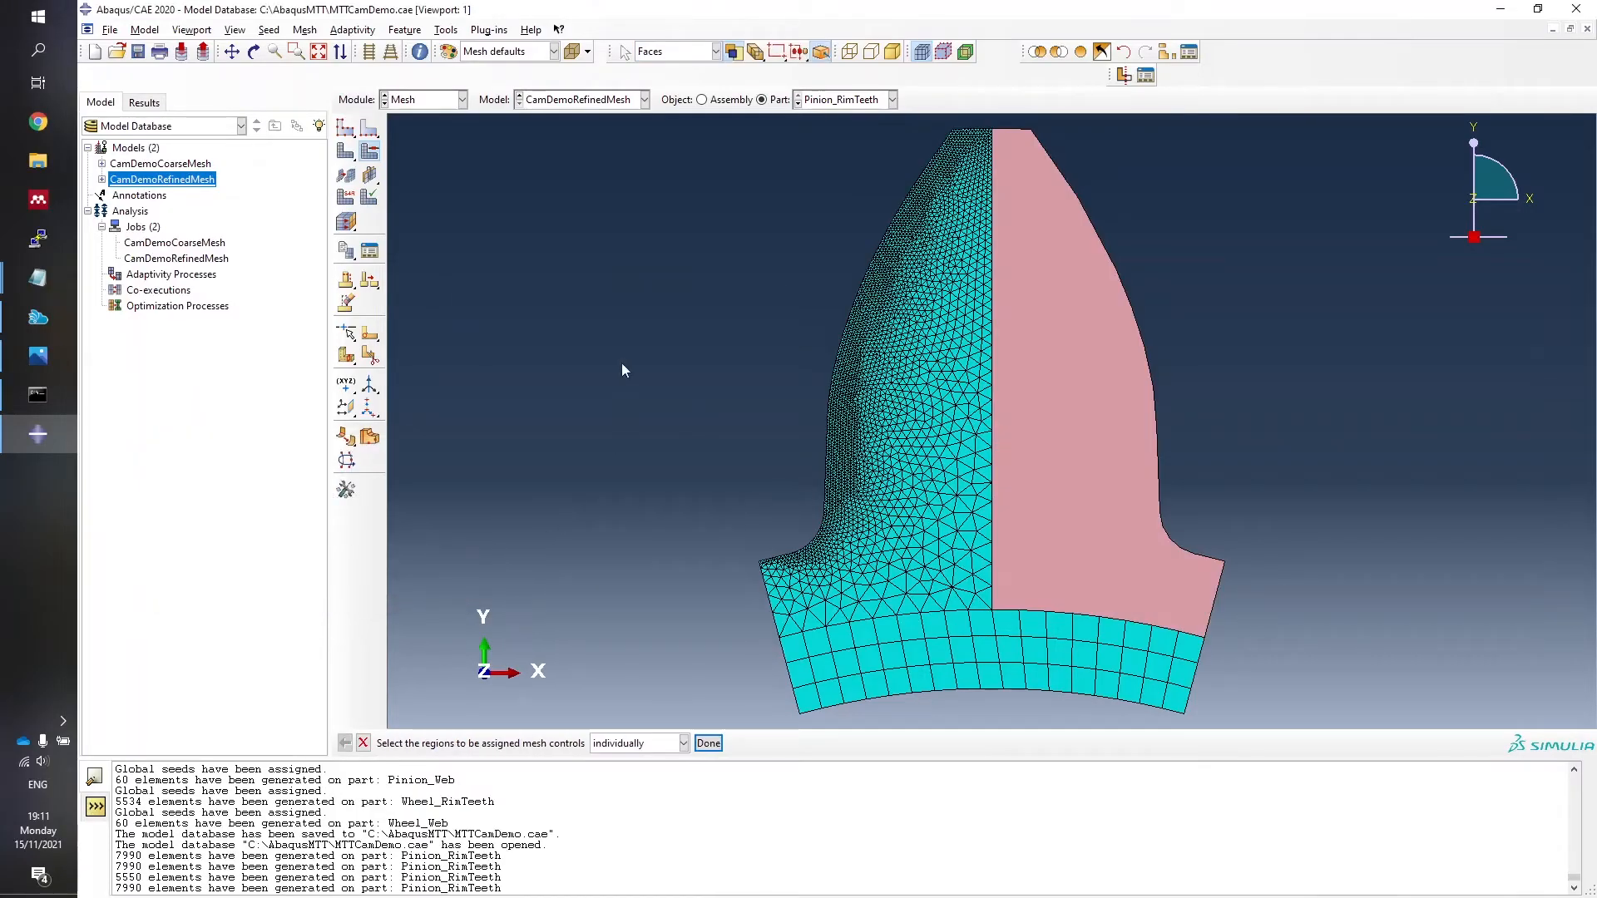
{"action": "left_click", "coordinate": [708, 742]}
{"action": "left_click", "coordinate": [346, 151]}
{"action": "left_click", "coordinate": [484, 743]}
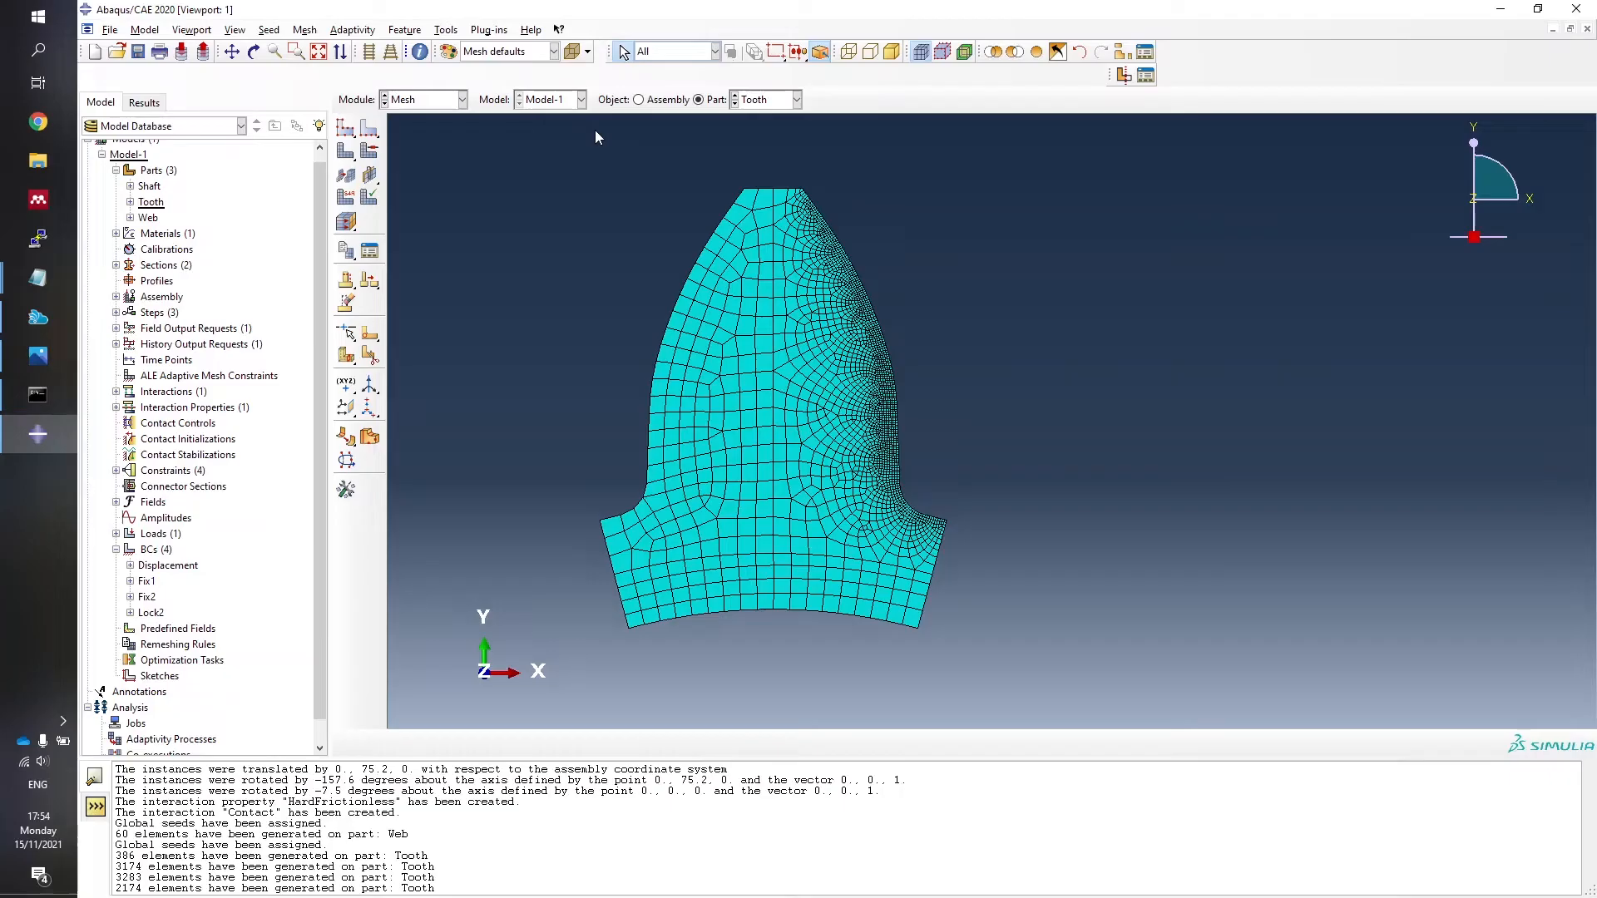
Display the meshed assembly of Model-1 and examine the mesh of both teeth around their contact region.
{"action": "left_click", "coordinate": [443, 99]}
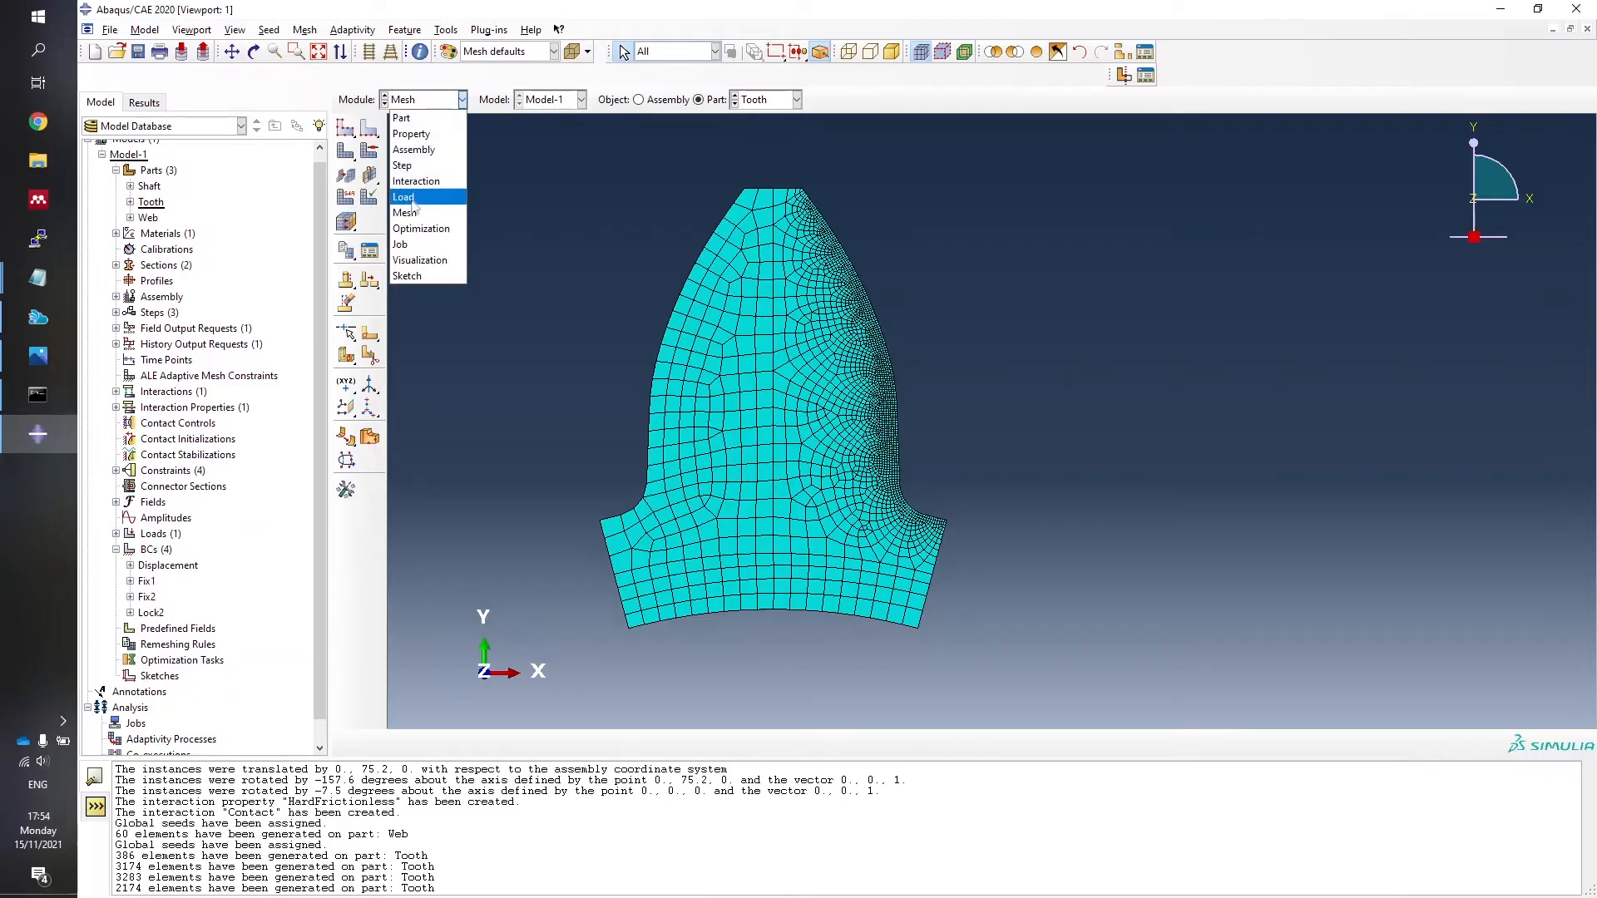
{"action": "left_click", "coordinate": [421, 213]}
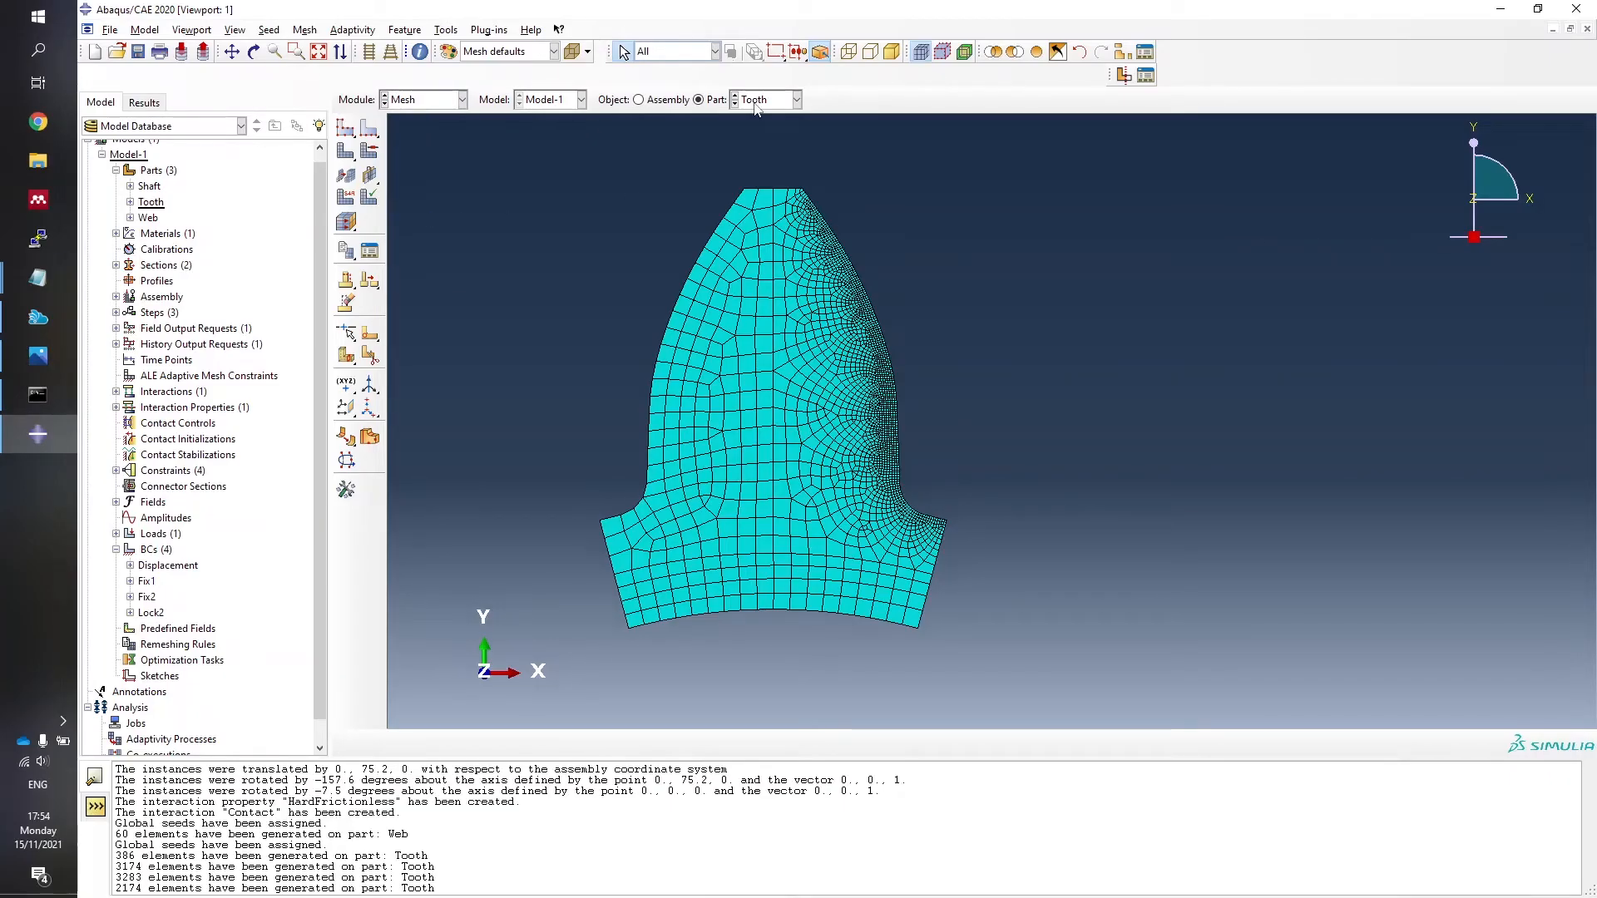
{"action": "left_click", "coordinate": [661, 101]}
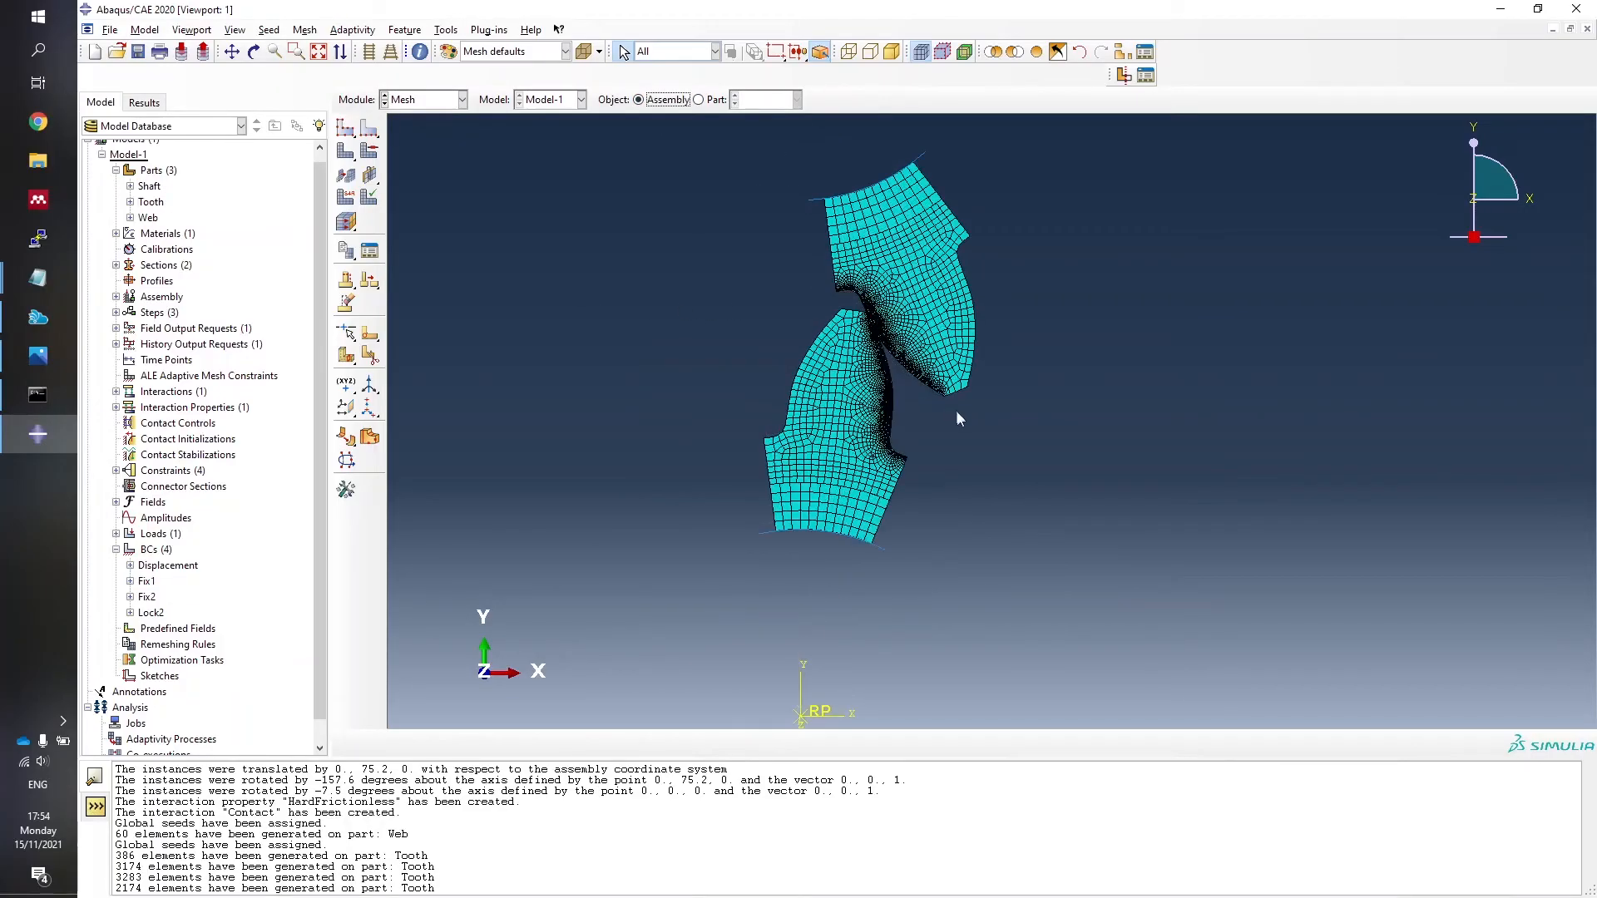
{"action": "scroll", "coordinate": [946, 396], "scroll_direction": "up", "scroll_amount": 4}
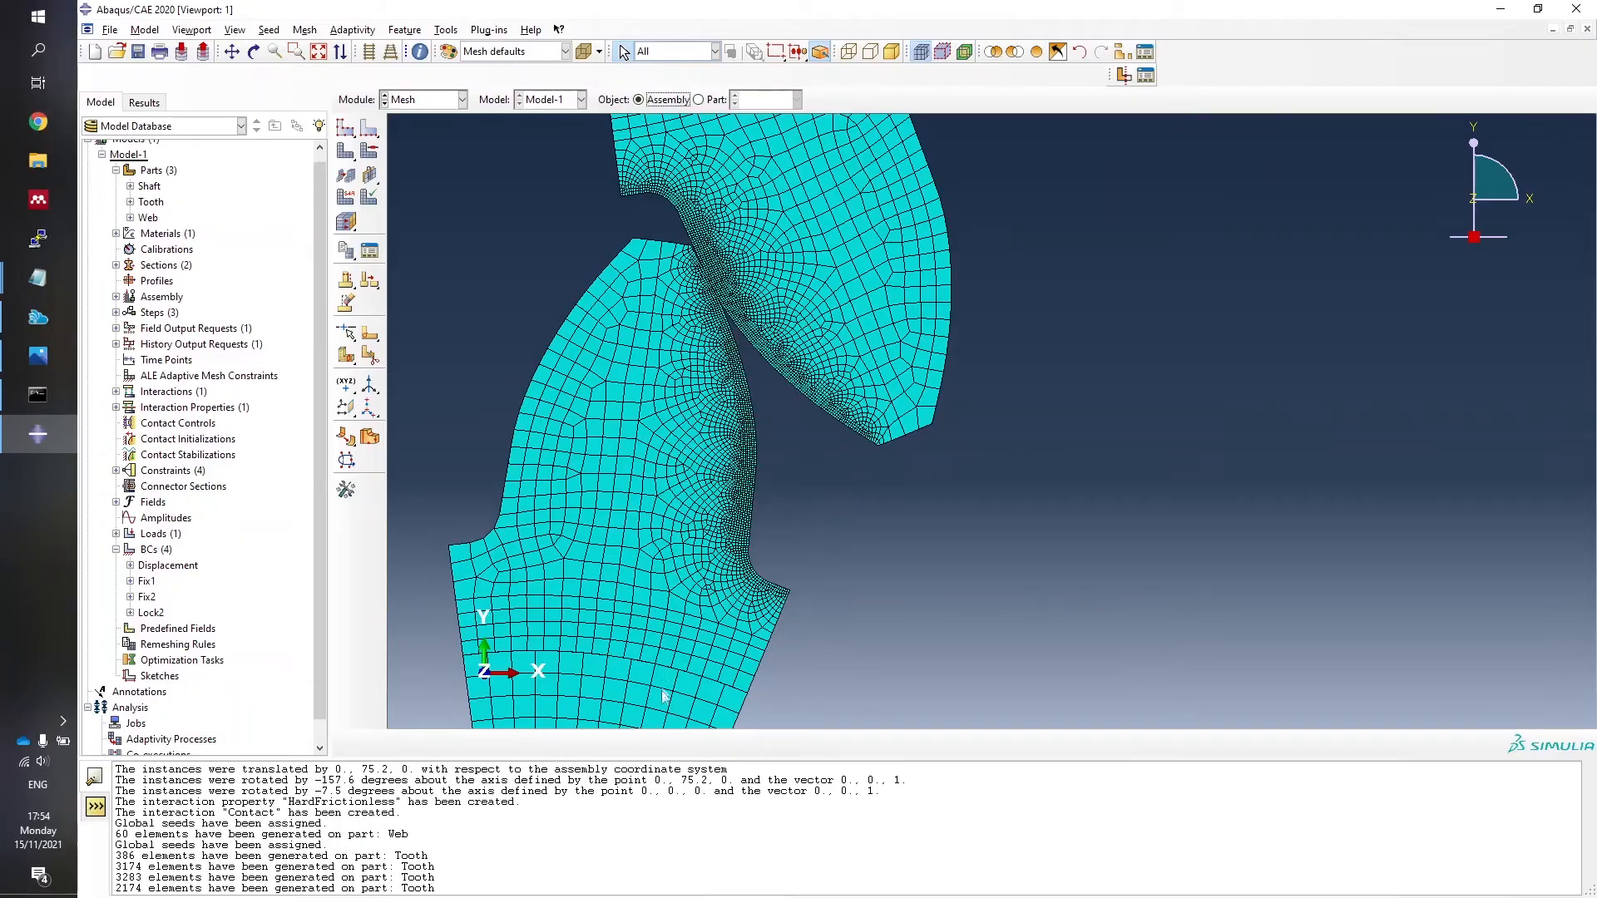
{"action": "scroll", "coordinate": [845, 542], "scroll_direction": "down", "scroll_amount": 2}
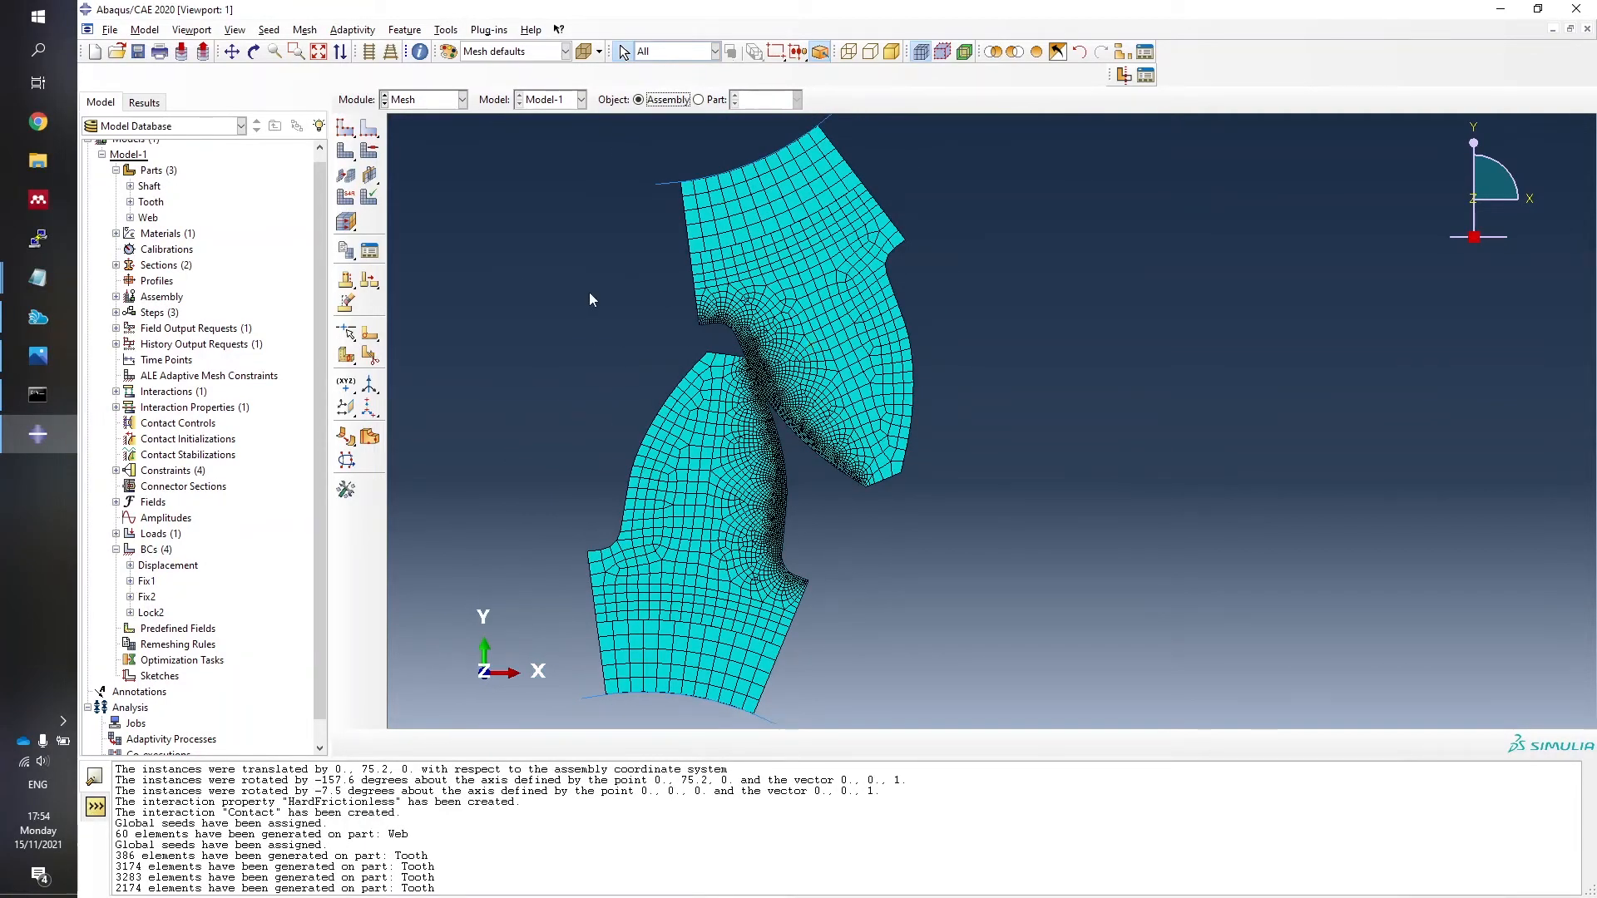
{"action": "scroll", "coordinate": [589, 292], "scroll_direction": "down", "scroll_amount": 2}
{"action": "scroll", "coordinate": [528, 382], "scroll_direction": "up", "scroll_amount": 2}
{"action": "scroll", "coordinate": [537, 417], "scroll_direction": "up", "scroll_amount": 1}
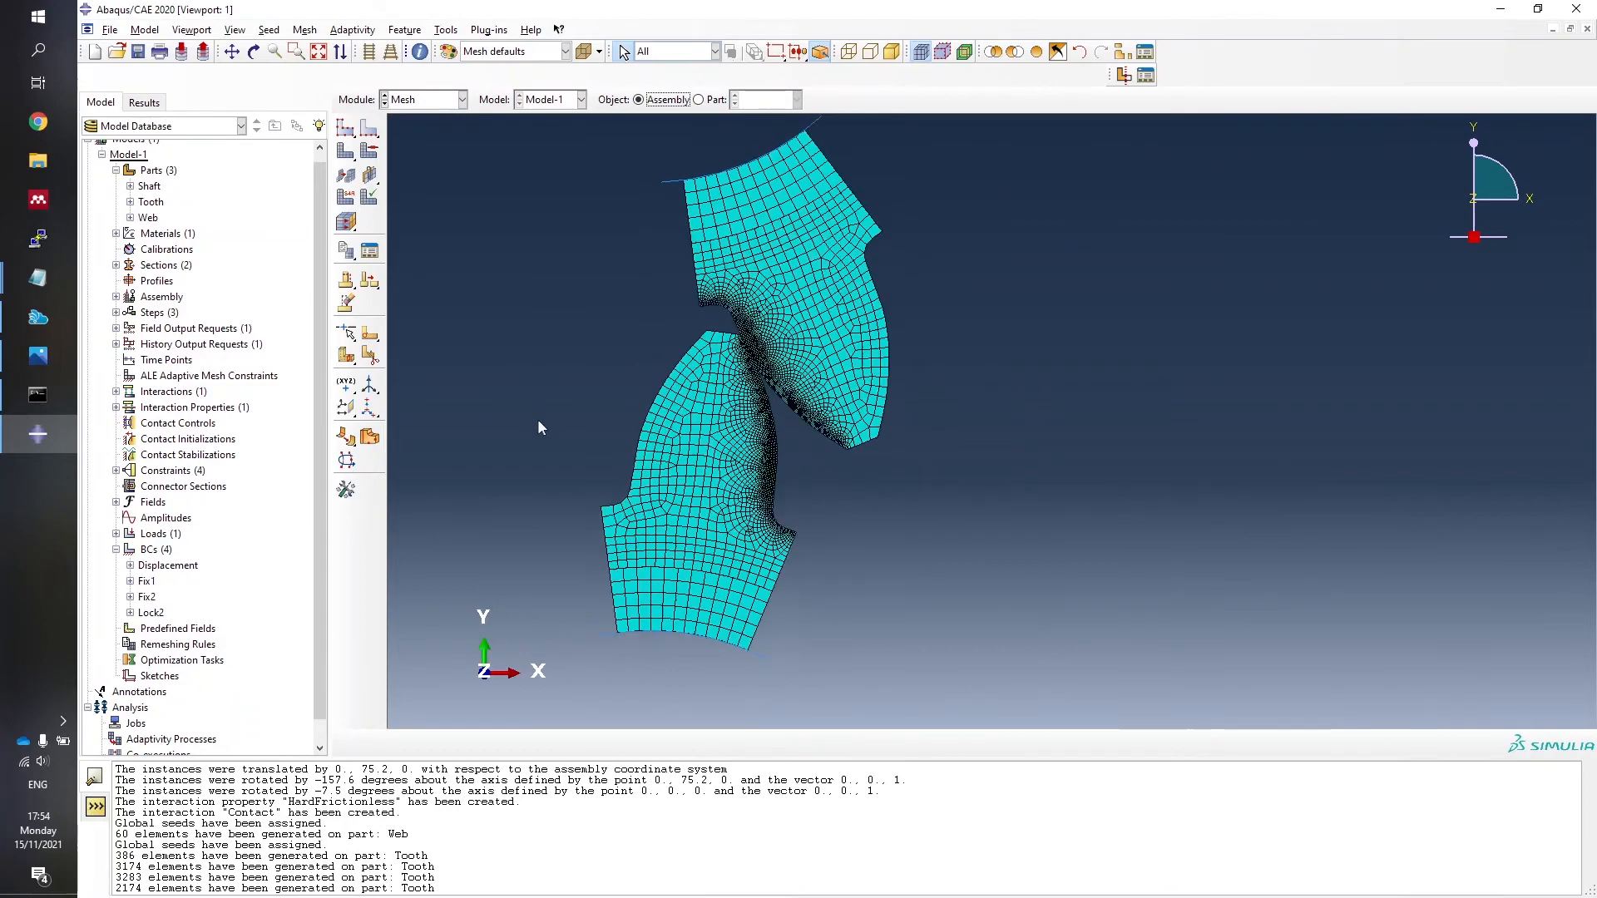
{"action": "scroll", "coordinate": [523, 358], "scroll_direction": "down", "scroll_amount": 2}
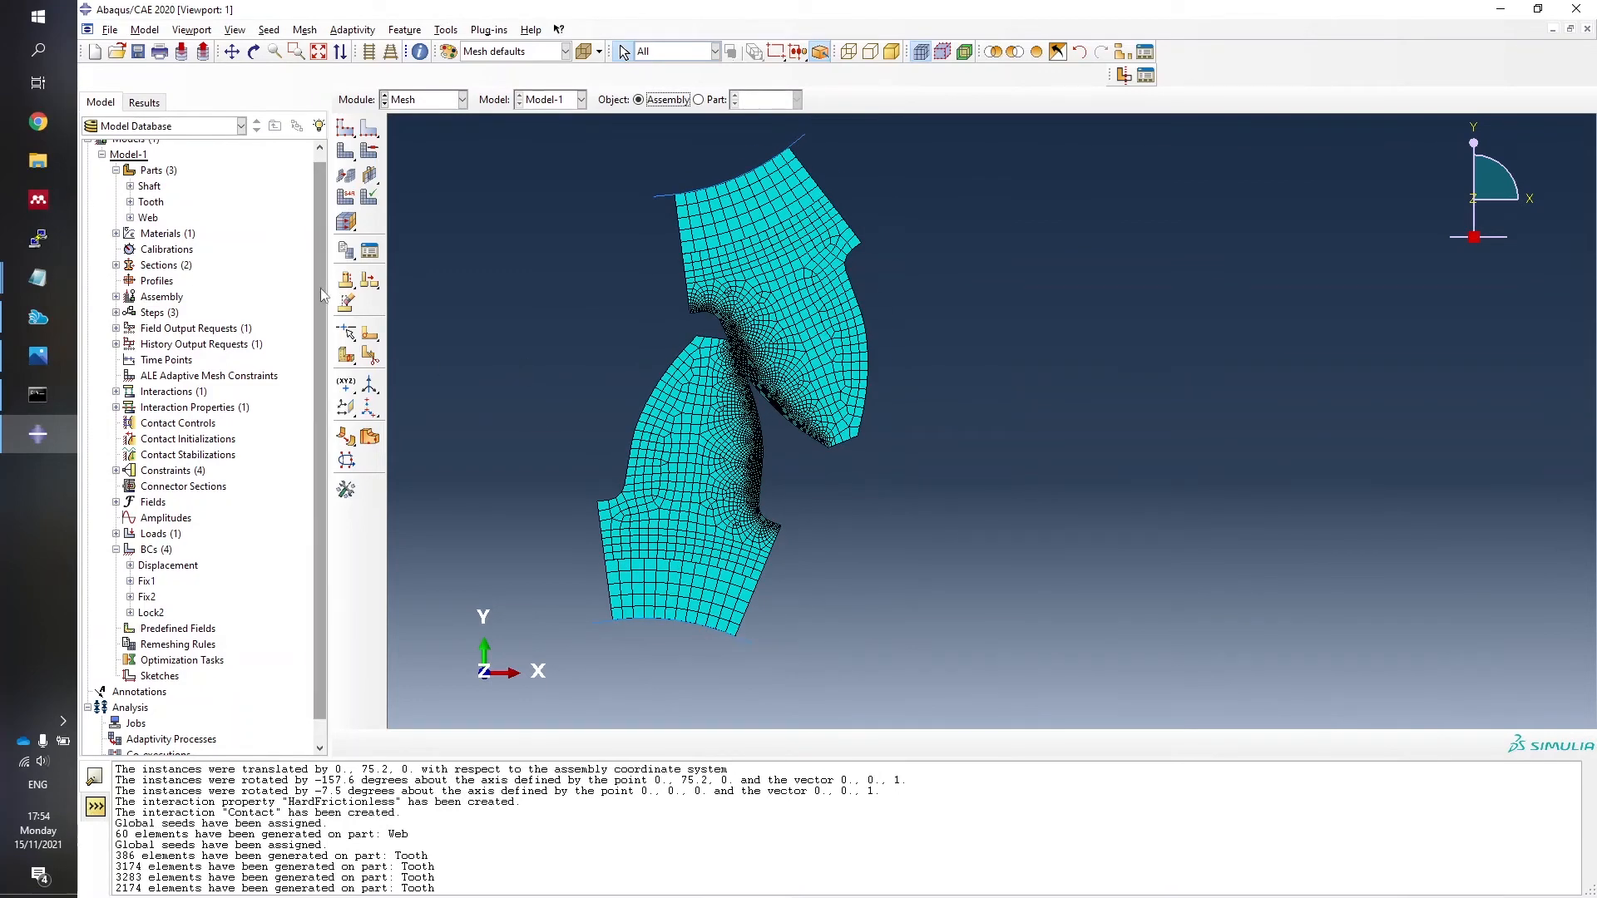
Create the full-analysis job Job-1 for Model-1, using 4 processors and immediate background submission.
{"action": "scroll", "coordinate": [321, 287], "scroll_direction": "down", "scroll_amount": 1}
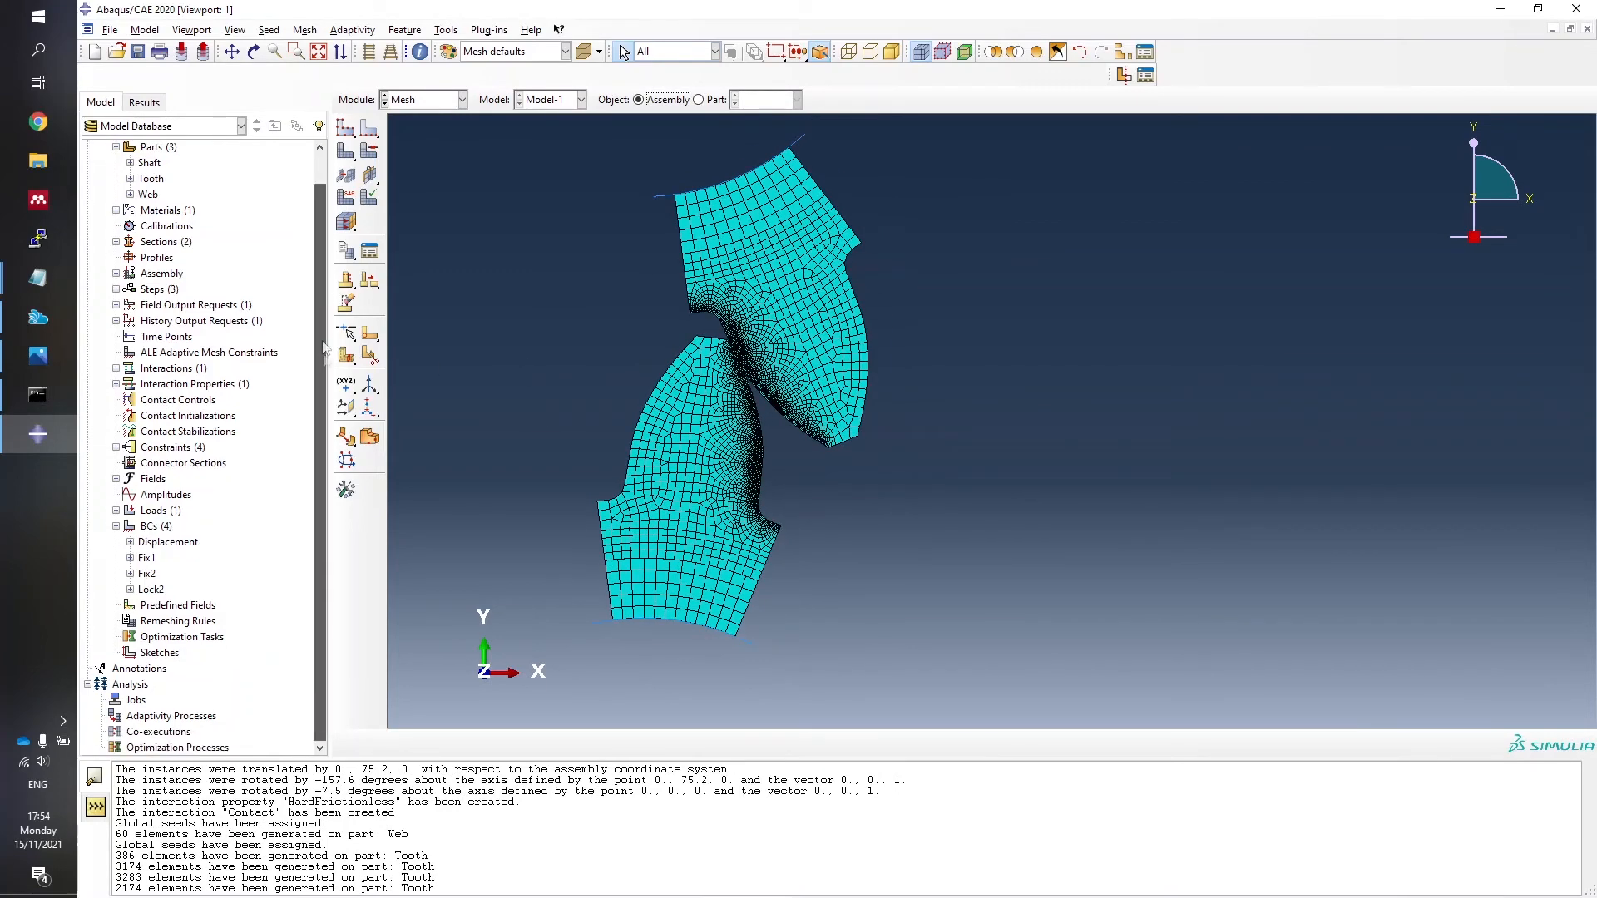
{"action": "right_click", "coordinate": [138, 701]}
{"action": "left_click", "coordinate": [184, 751]}
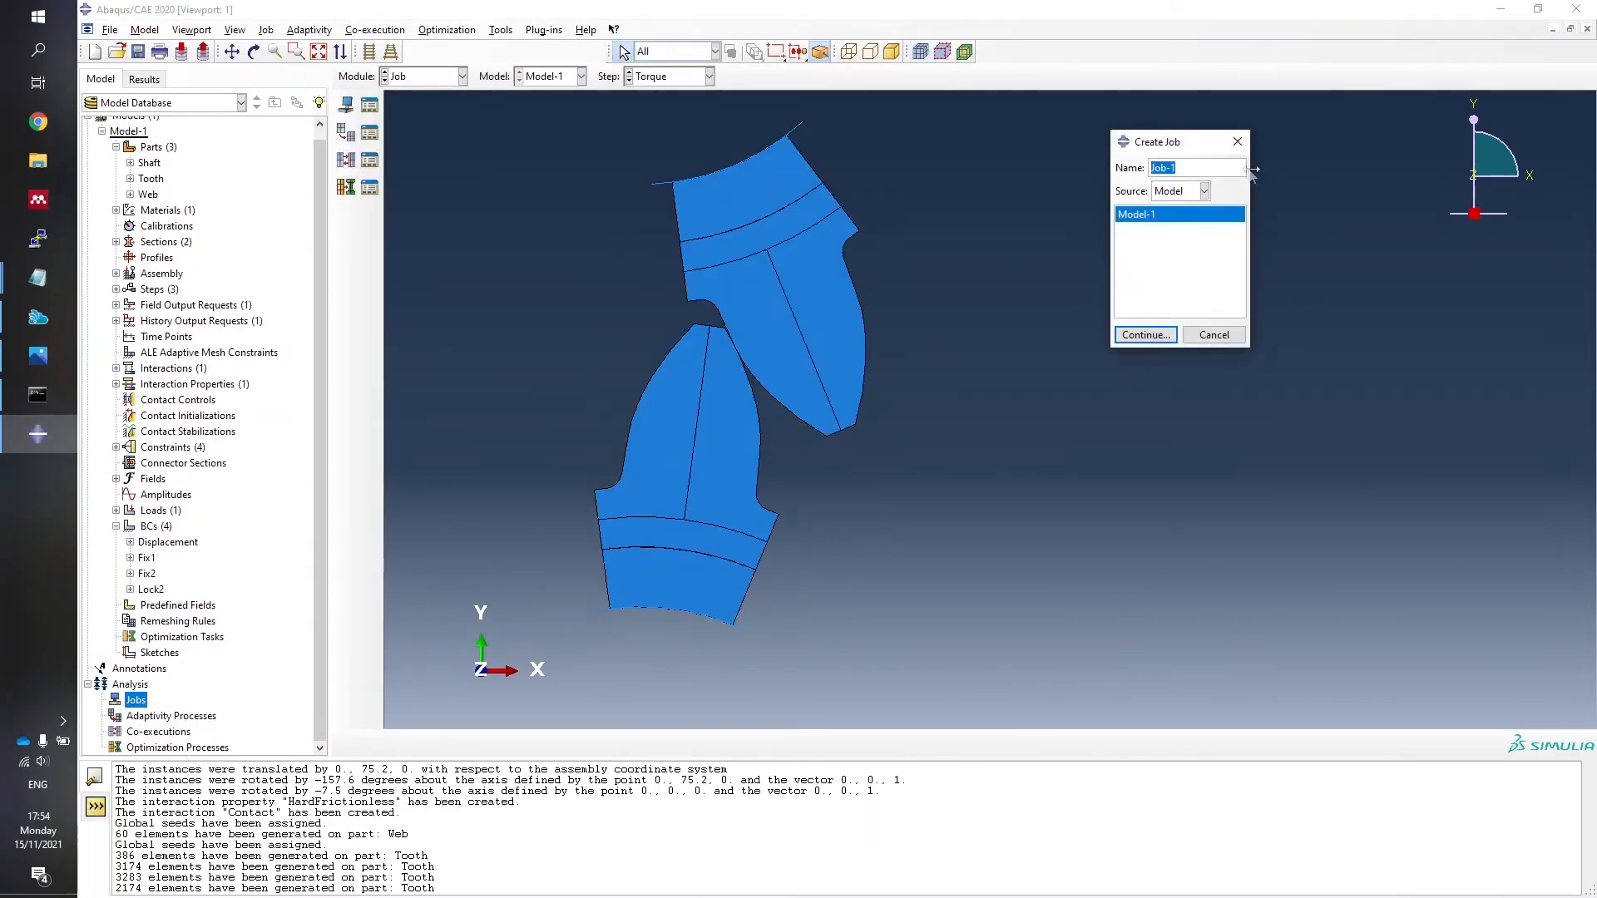
{"action": "left_click", "coordinate": [1145, 335]}
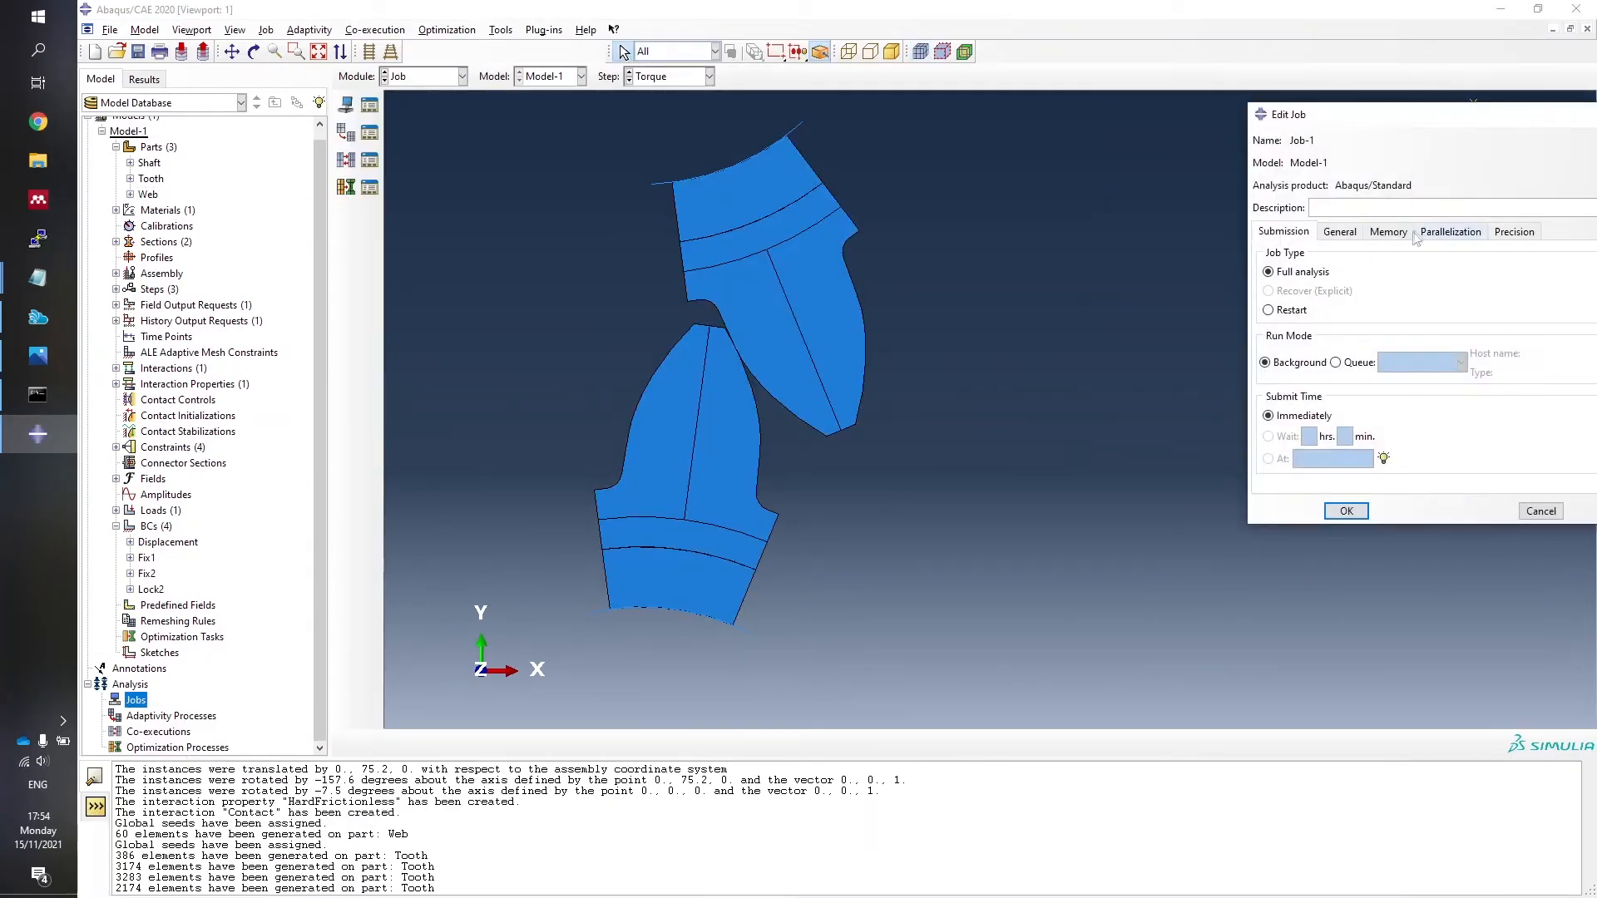
{"action": "left_click", "coordinate": [1447, 232]}
{"action": "left_click", "coordinate": [1289, 255]}
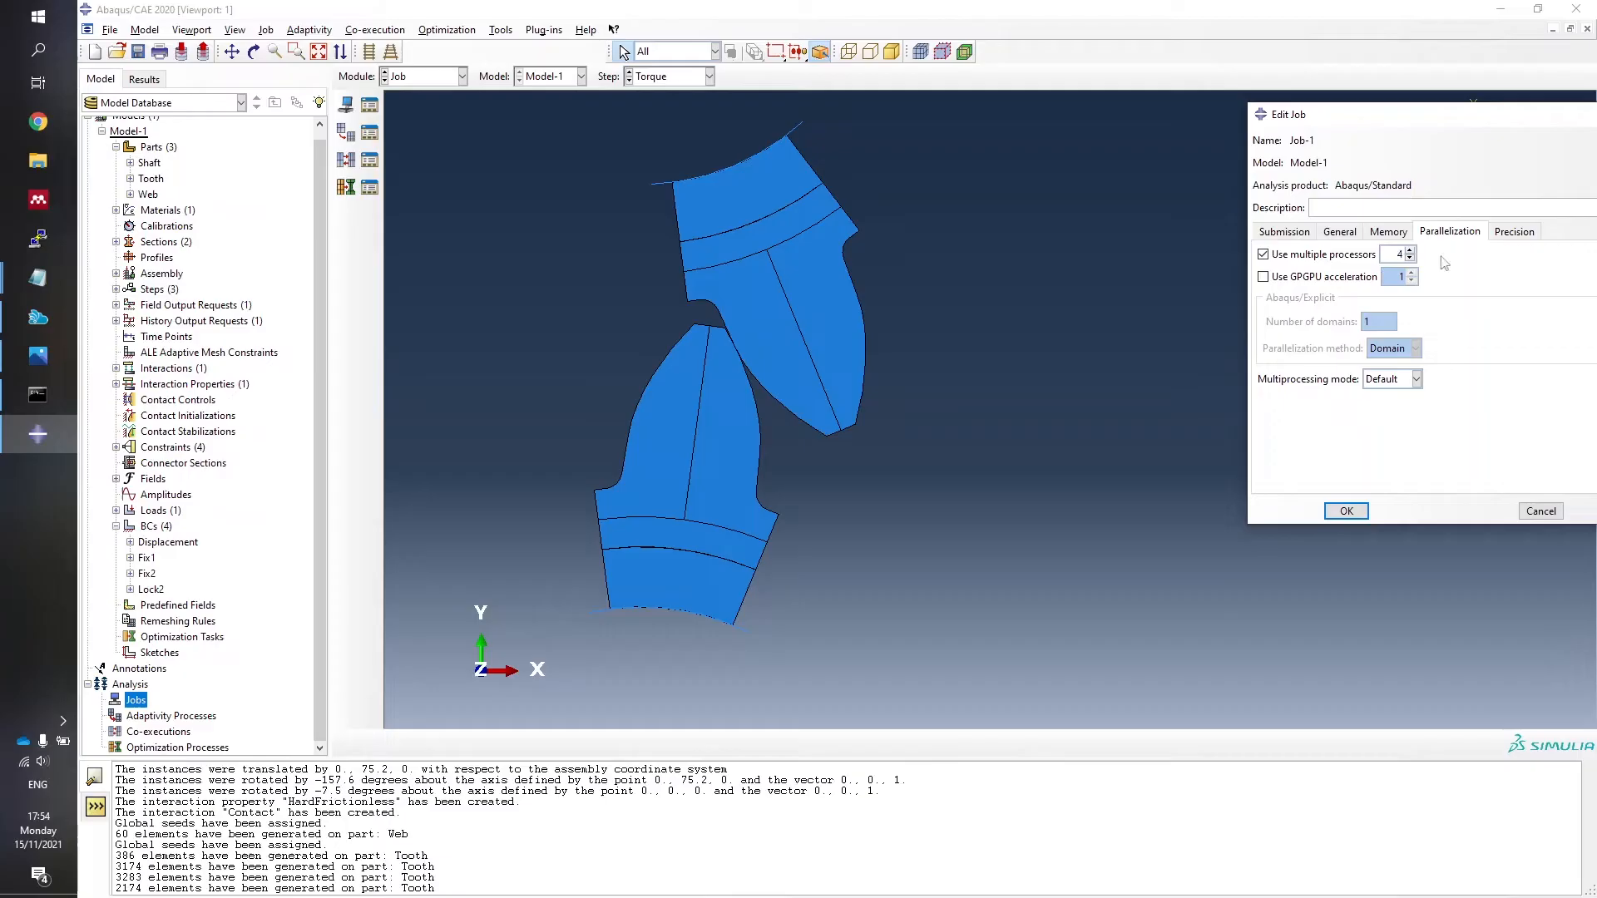
{"action": "left_click", "coordinate": [1303, 236]}
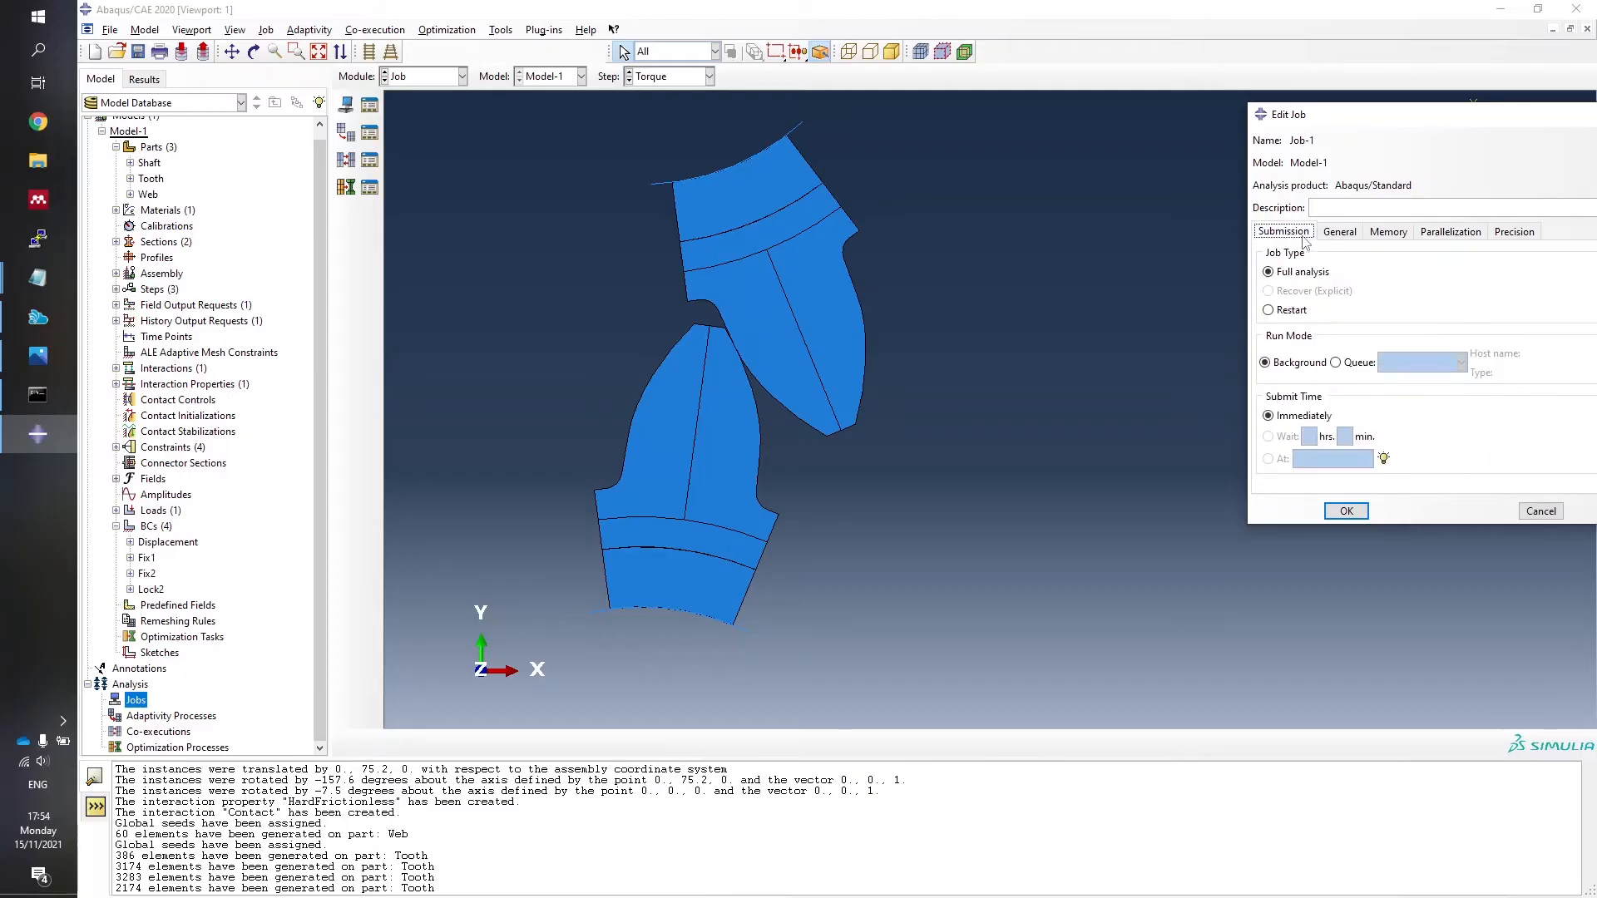
{"action": "left_click", "coordinate": [1345, 510]}
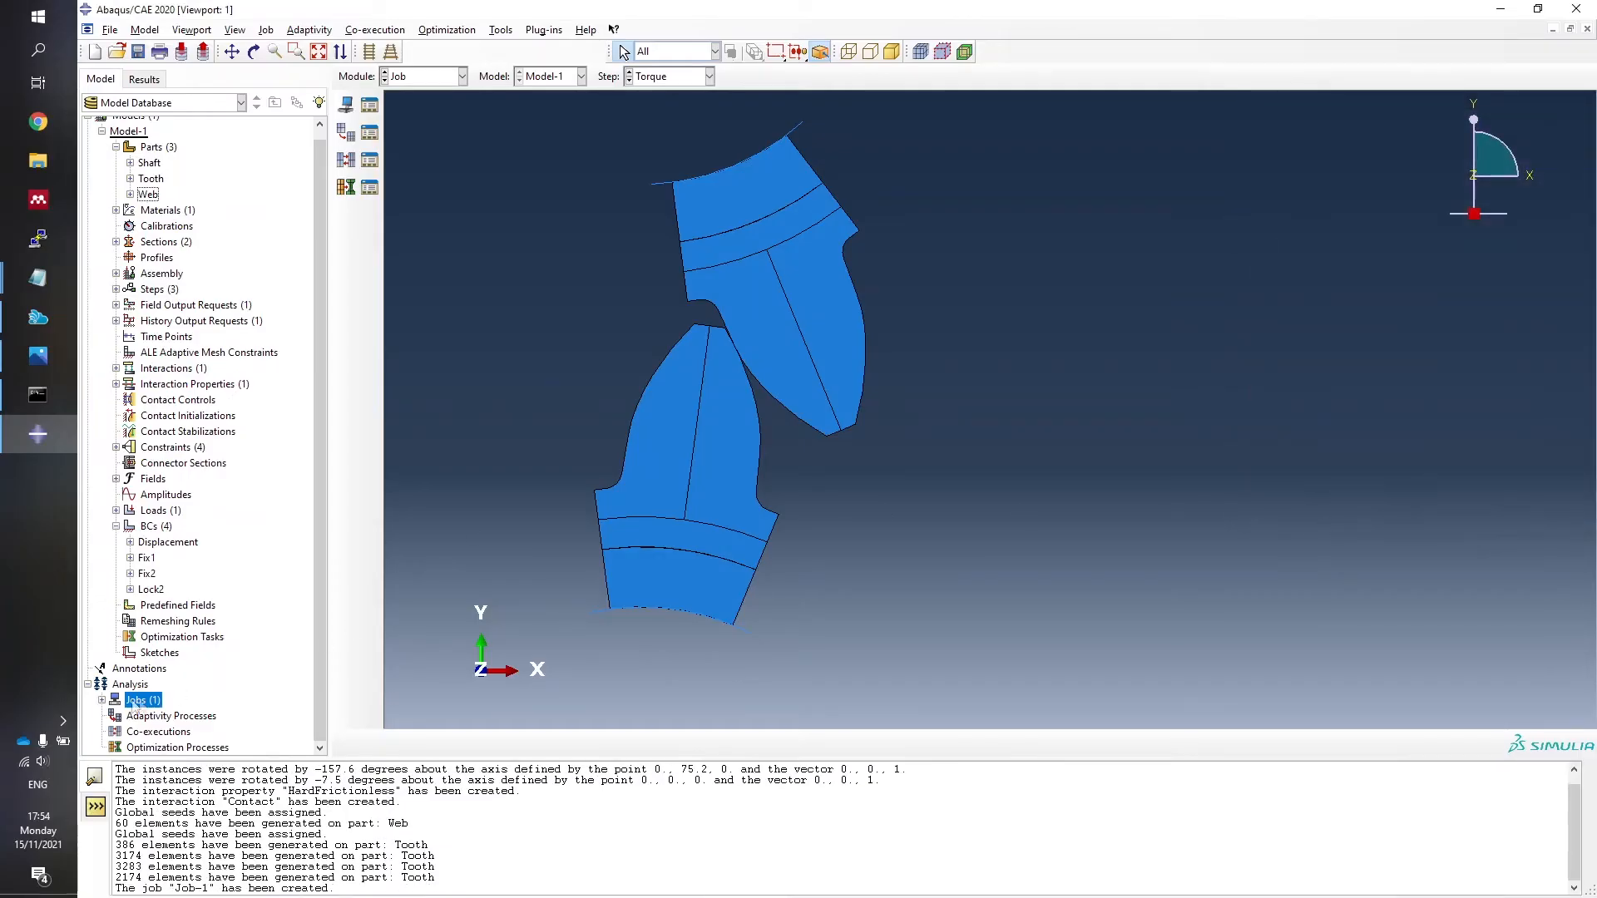
Submit Job-1 for analysis, overwriting its existing job files.
{"action": "left_click", "coordinate": [101, 699]}
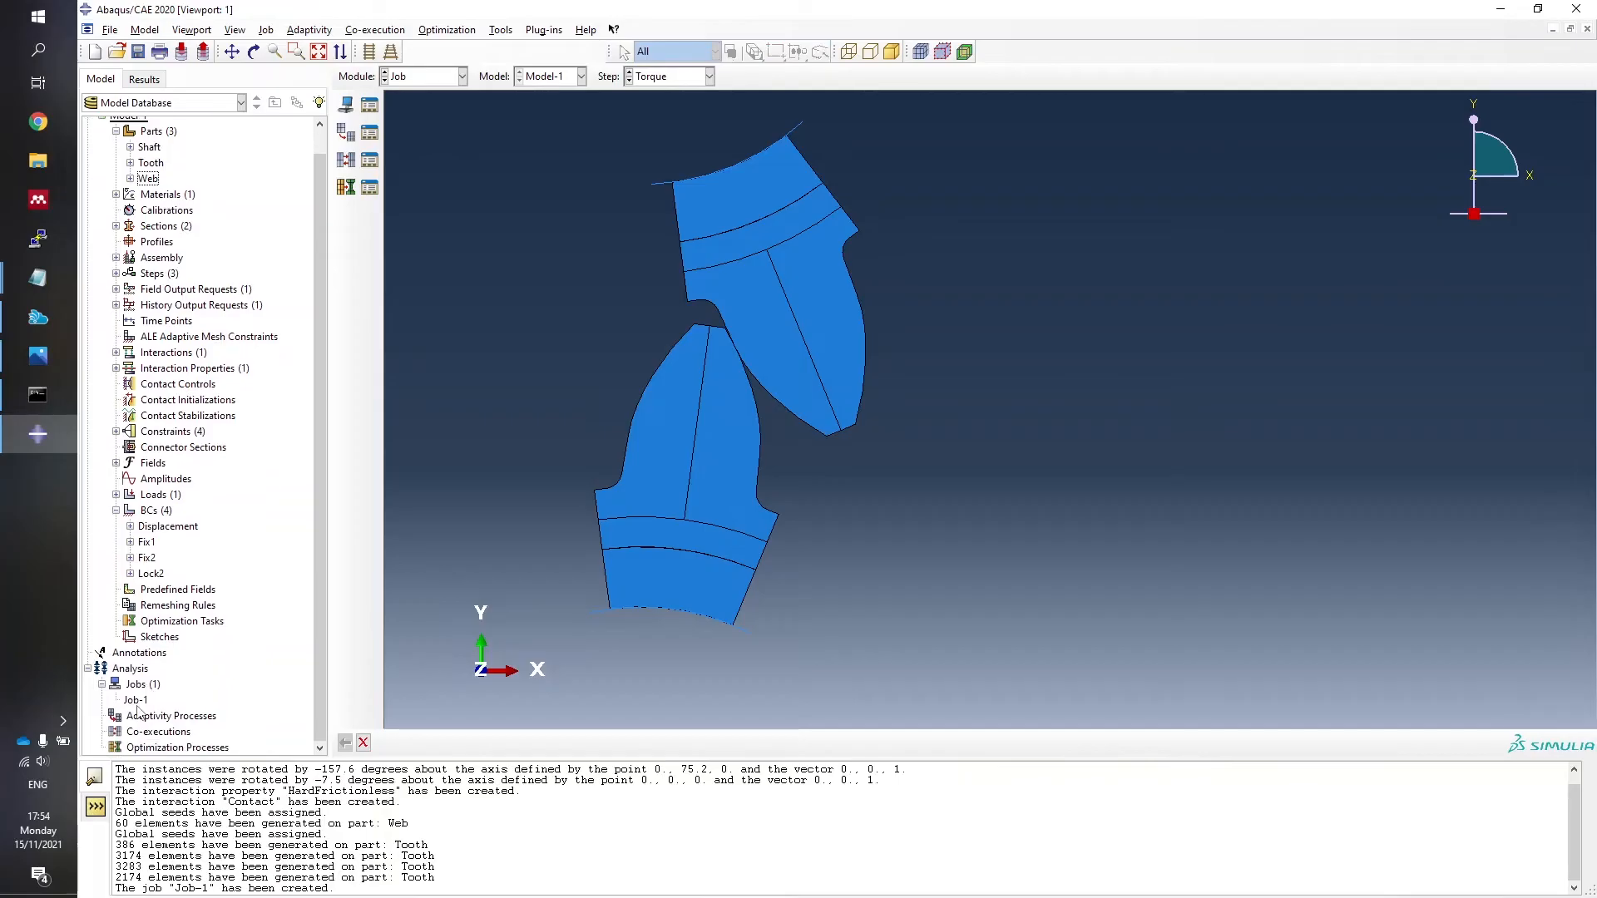
{"action": "right_click", "coordinate": [135, 701]}
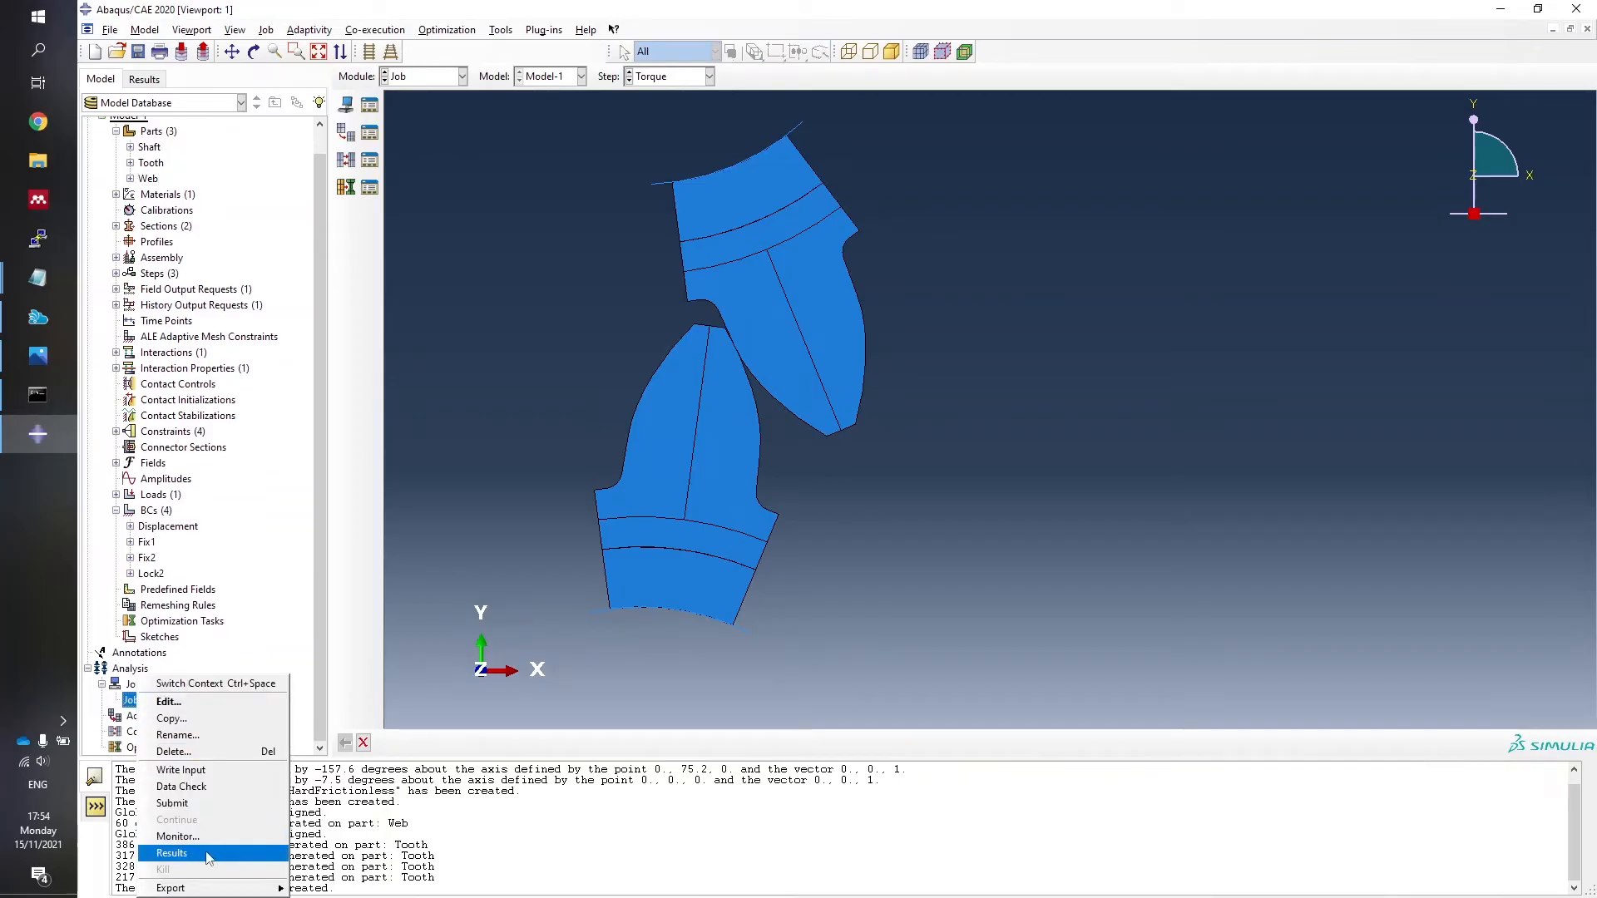
{"action": "left_click", "coordinate": [176, 803]}
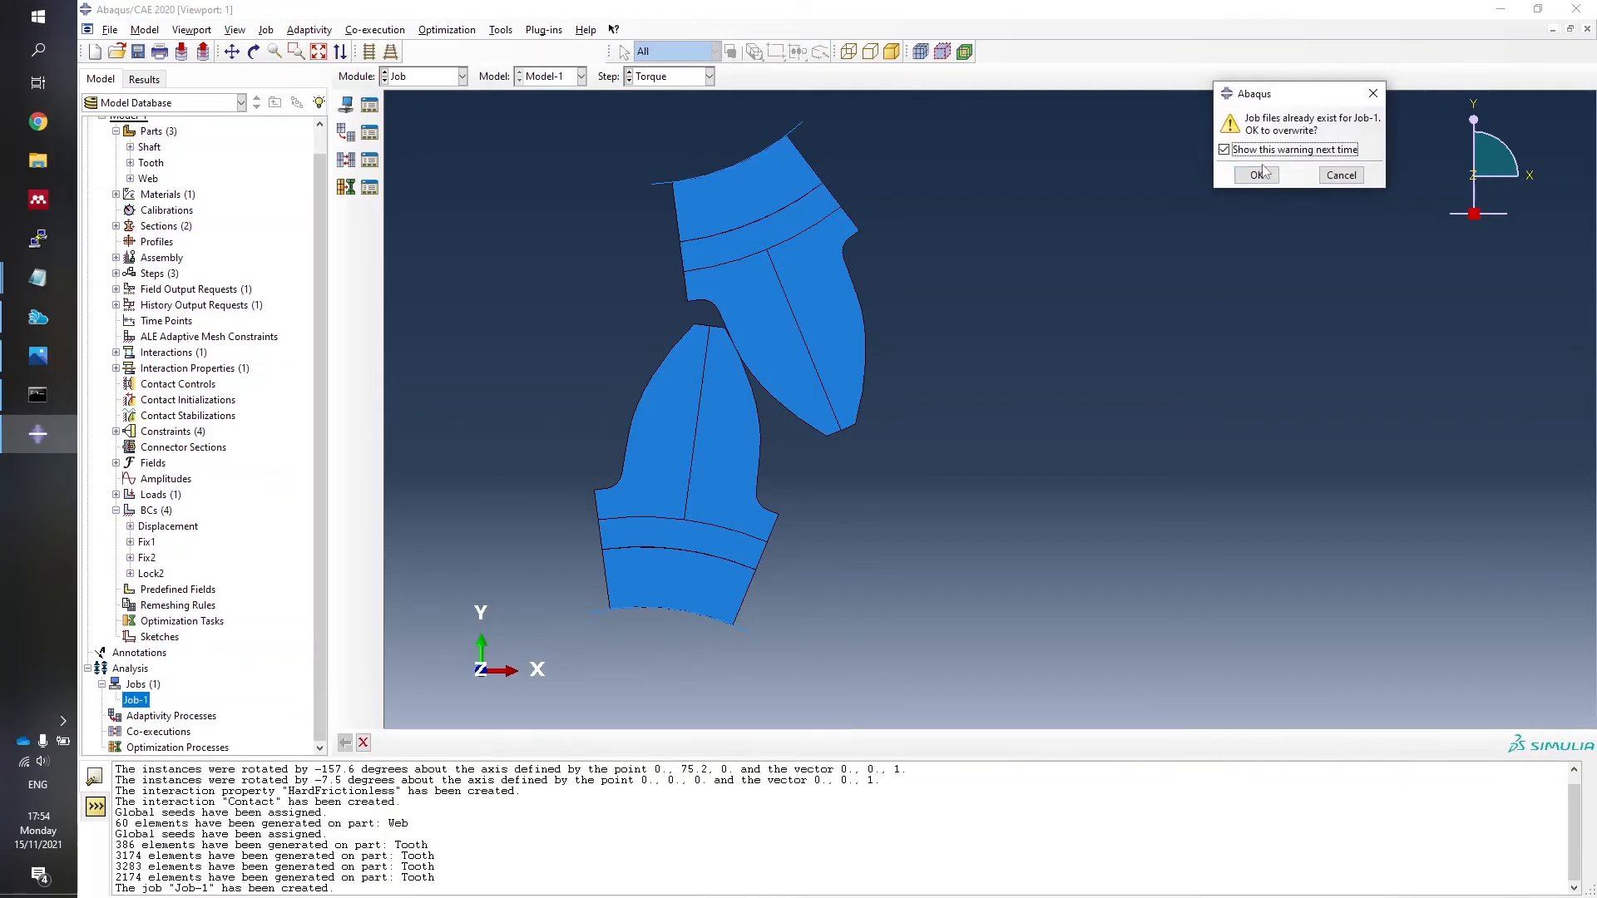
{"action": "left_click", "coordinate": [1258, 175]}
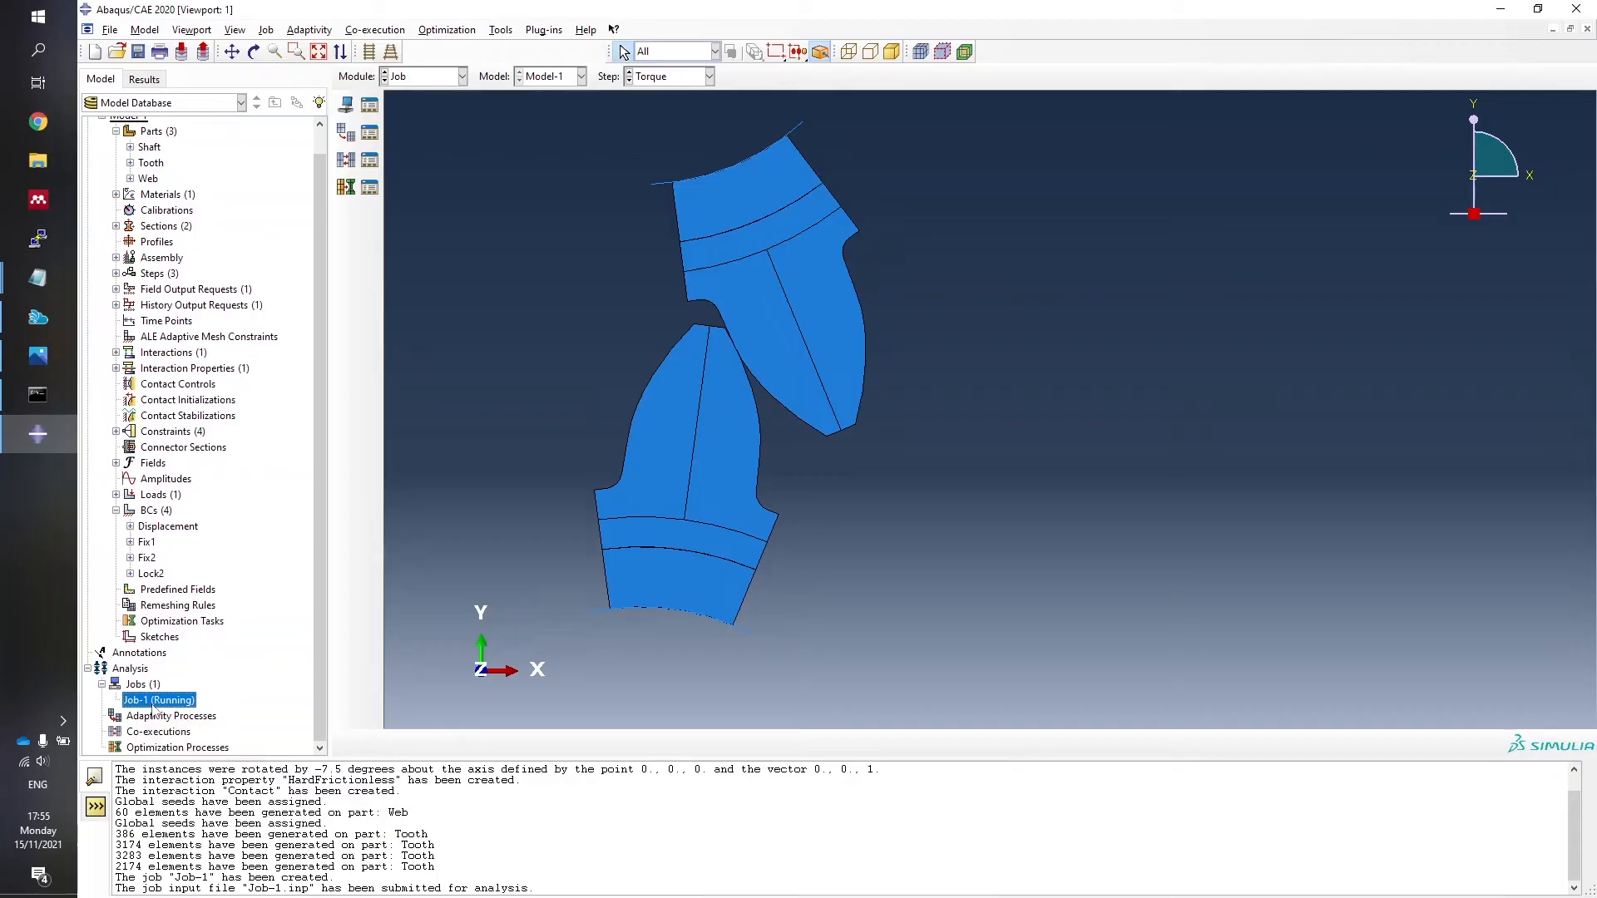
Monitor the running Job-1, enlarging the monitor and its increment table to follow the solution's progress.
{"action": "right_click", "coordinate": [153, 707]}
{"action": "left_click", "coordinate": [215, 845]}
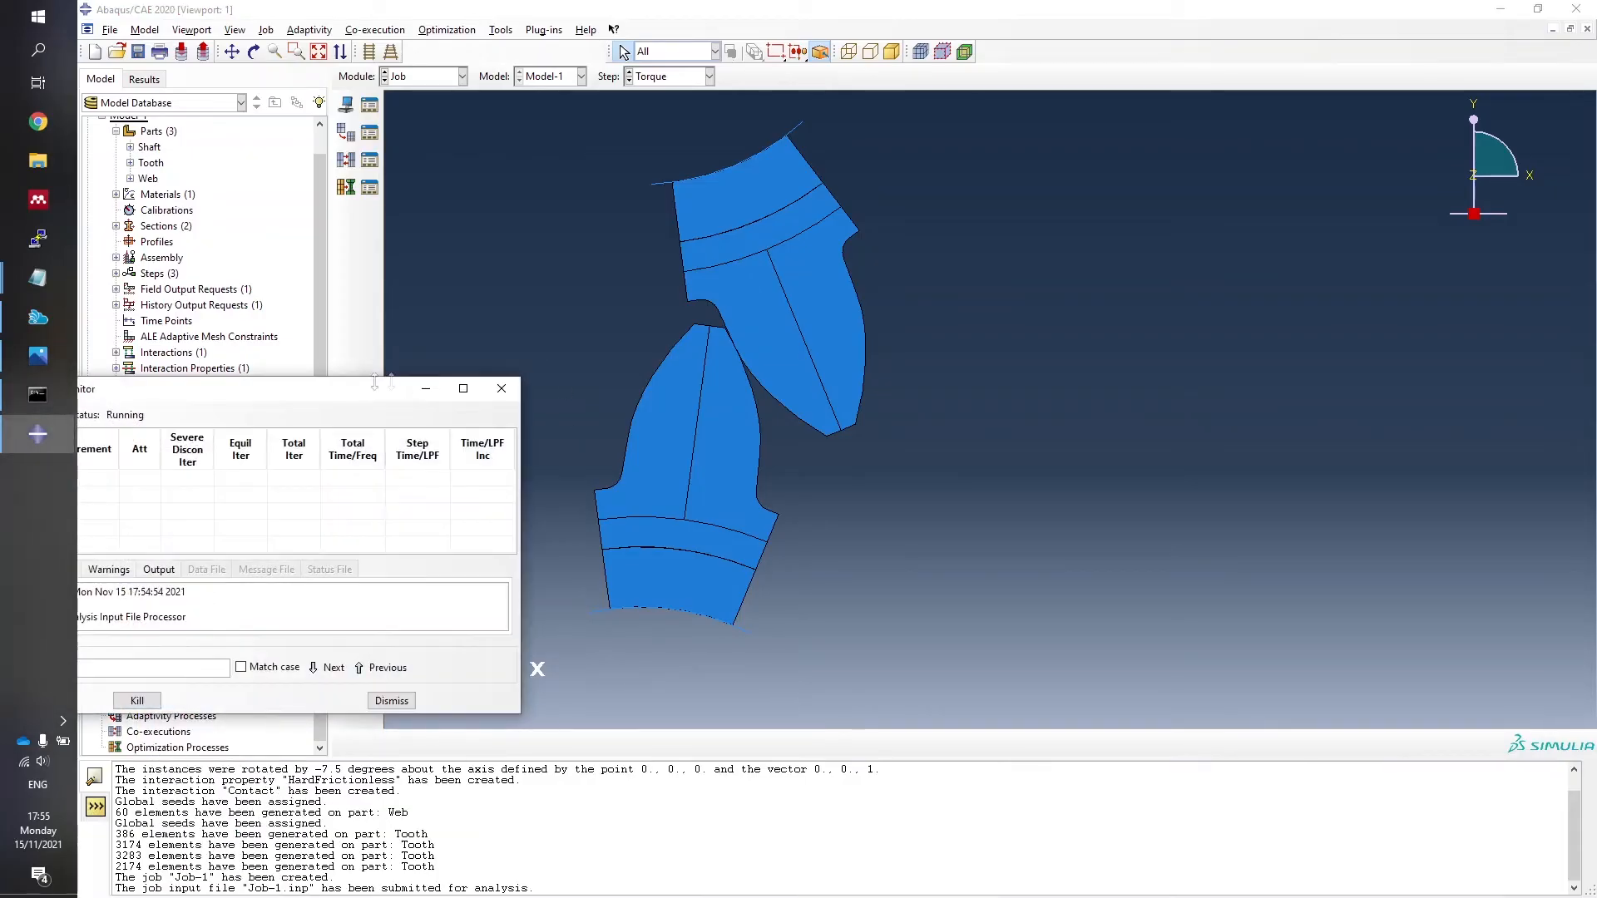
{"action": "left_click_drag", "start_coordinate": [352, 395], "coordinate": [965, 213]}
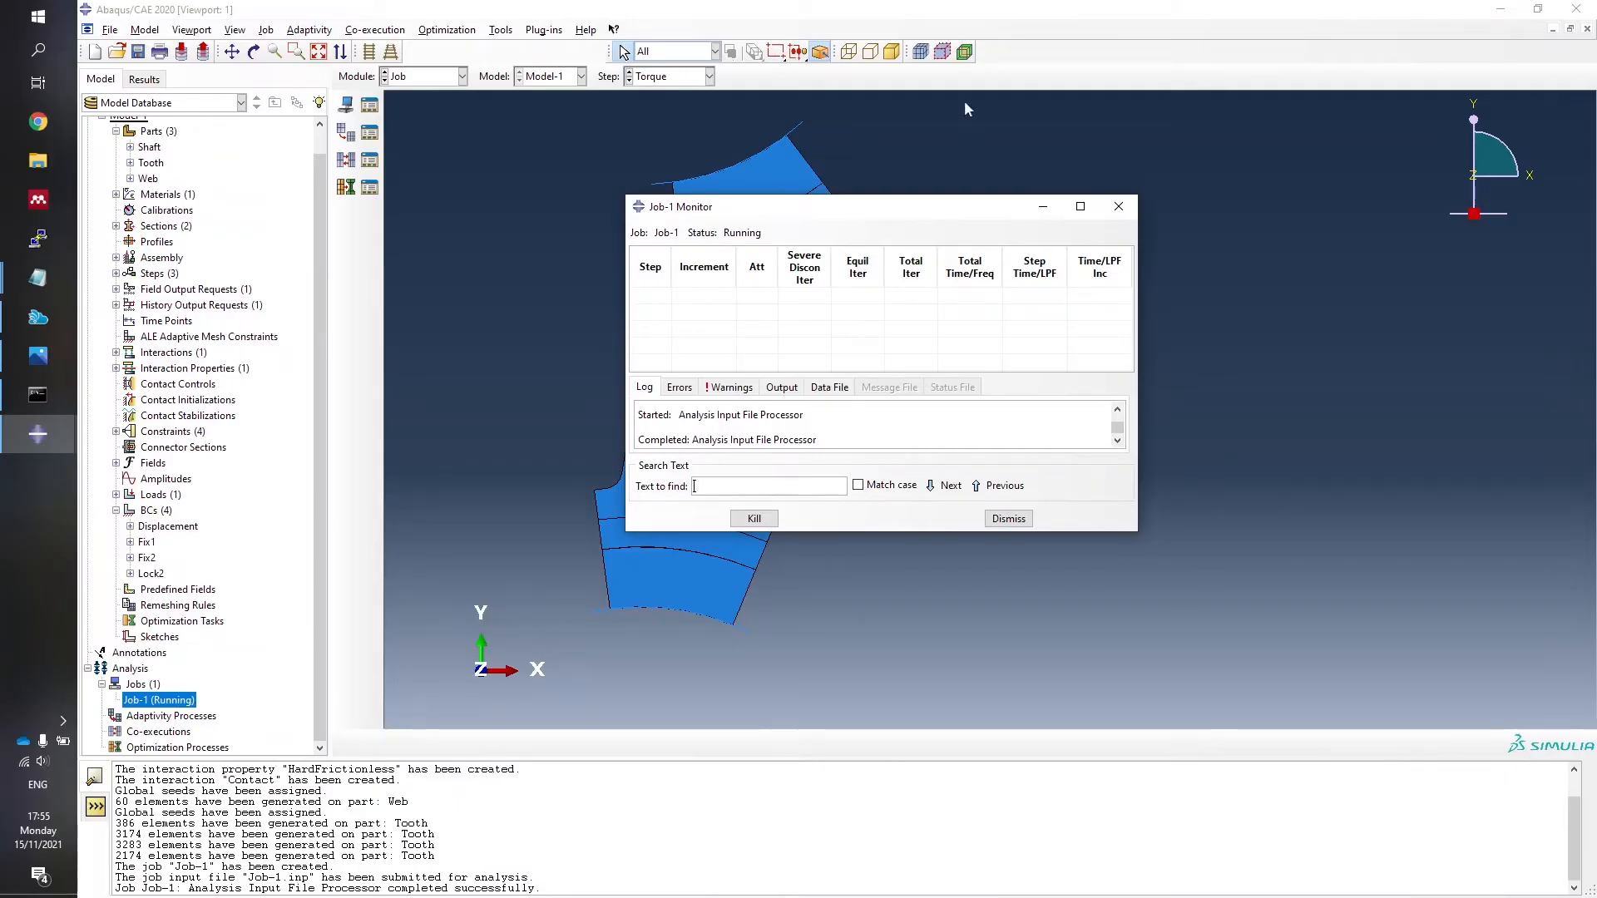
{"action": "left_click_drag", "start_coordinate": [914, 218], "coordinate": [1246, 250]}
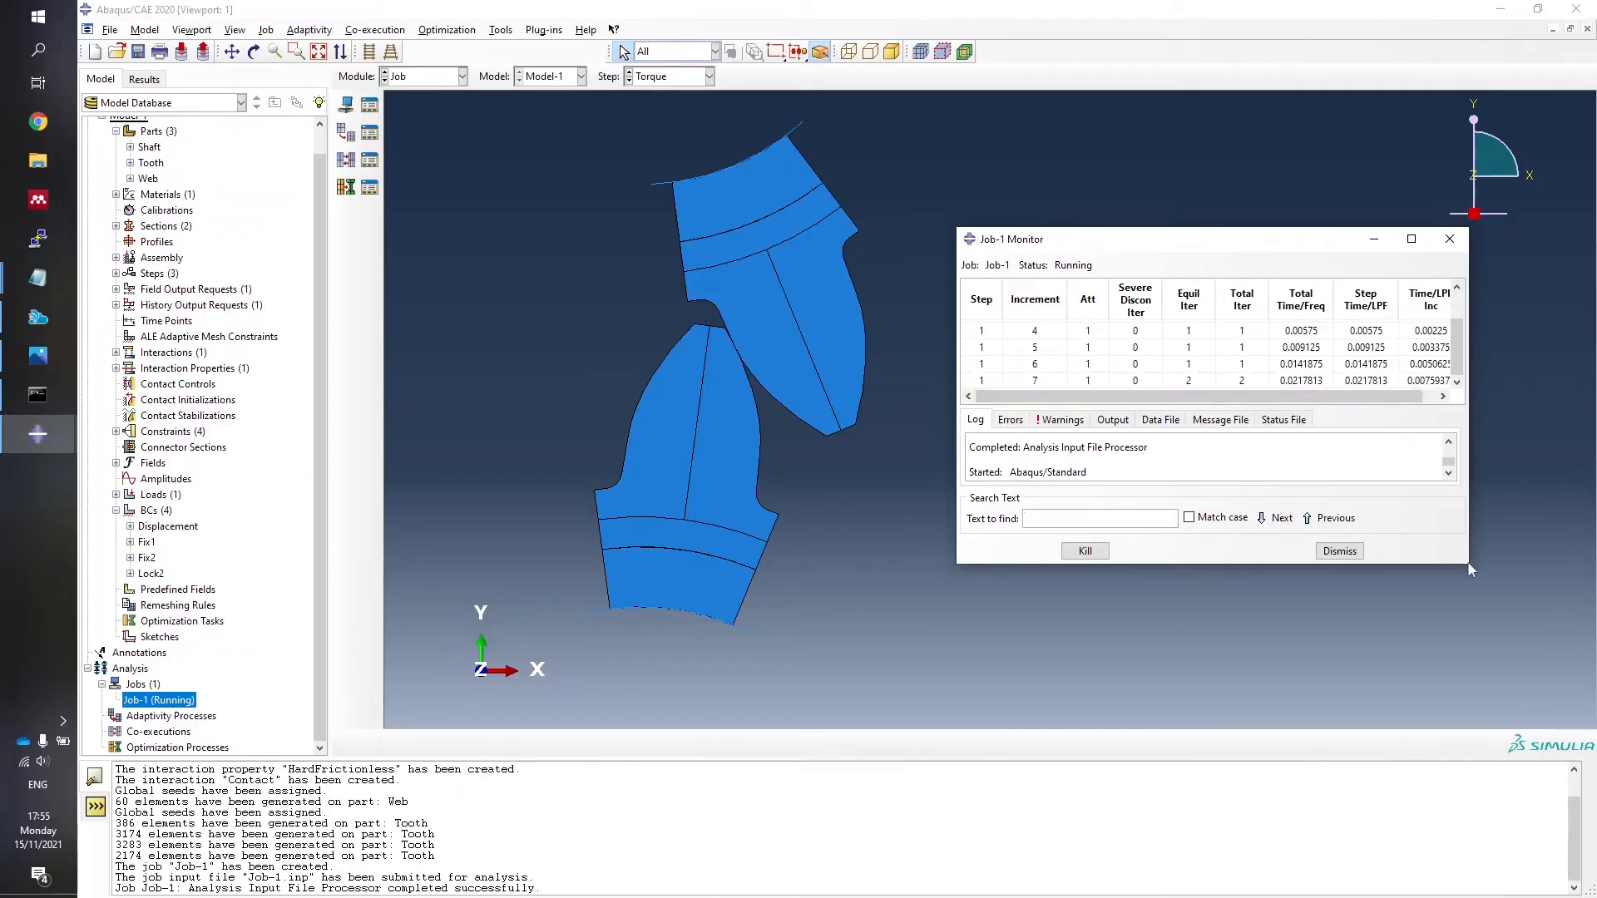
{"action": "left_click_drag", "start_coordinate": [1462, 565], "coordinate": [1475, 668]}
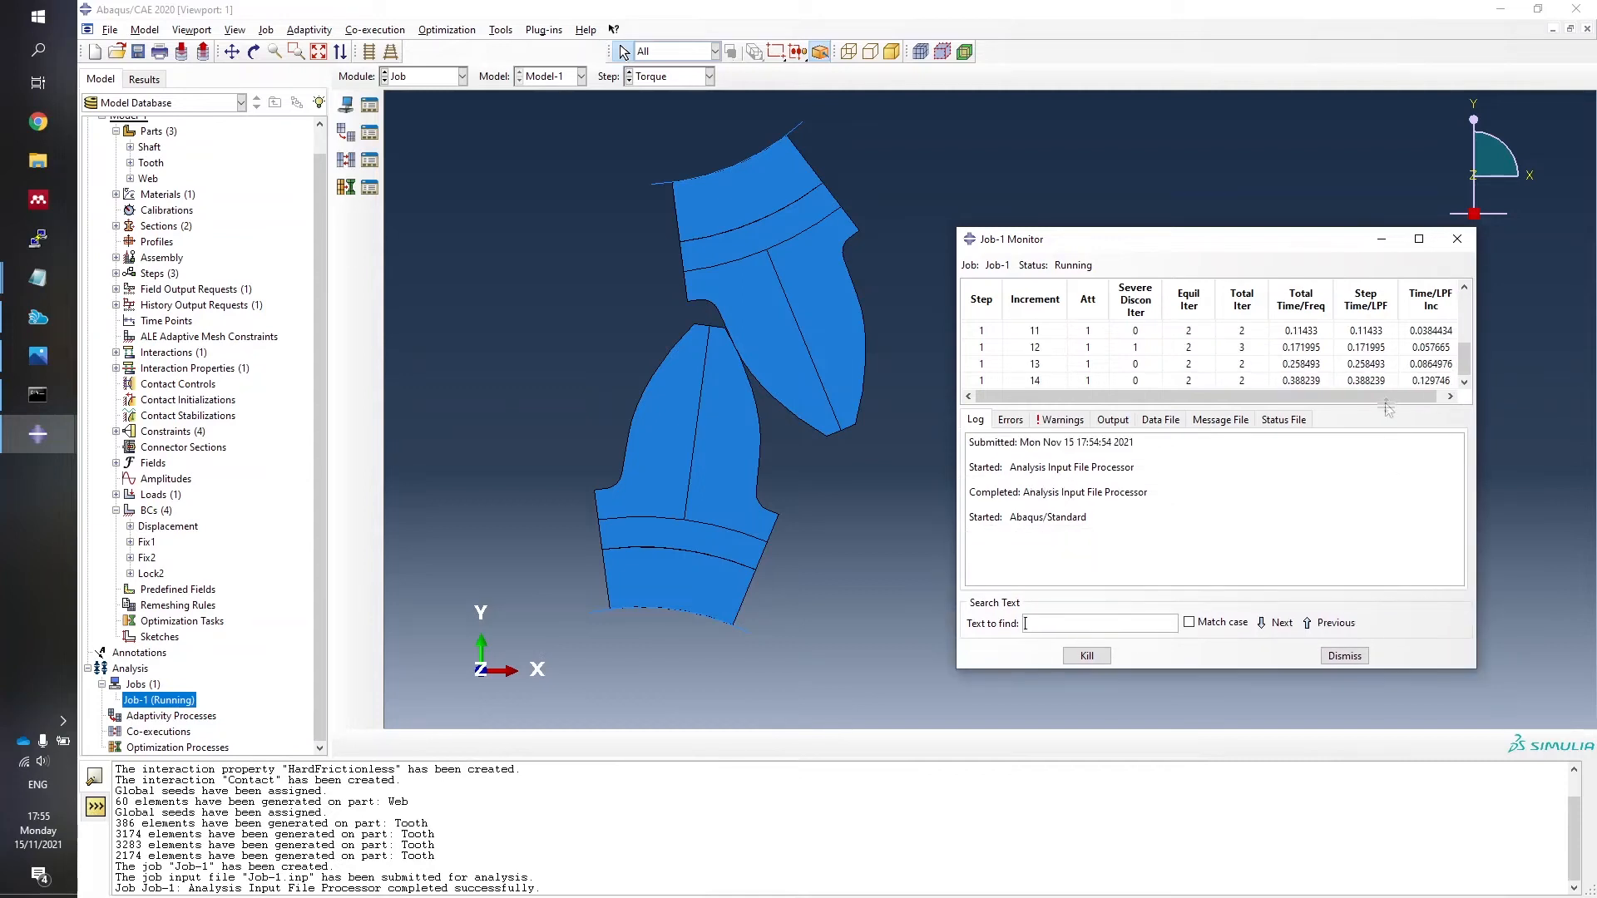
{"action": "left_click_drag", "start_coordinate": [1388, 405], "coordinate": [1388, 505]}
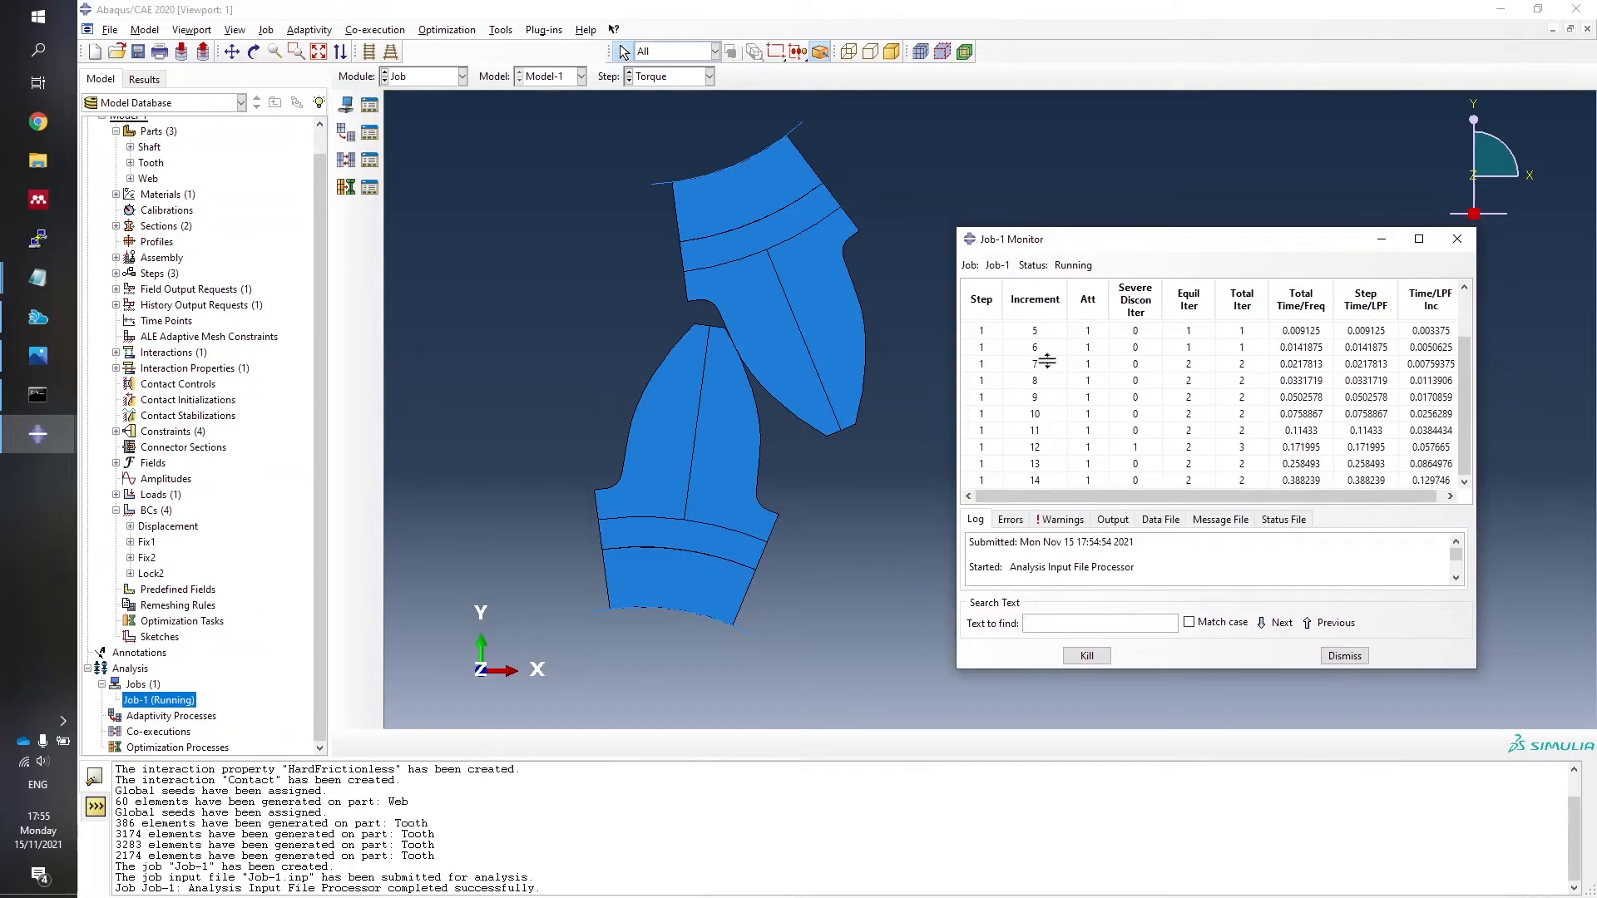
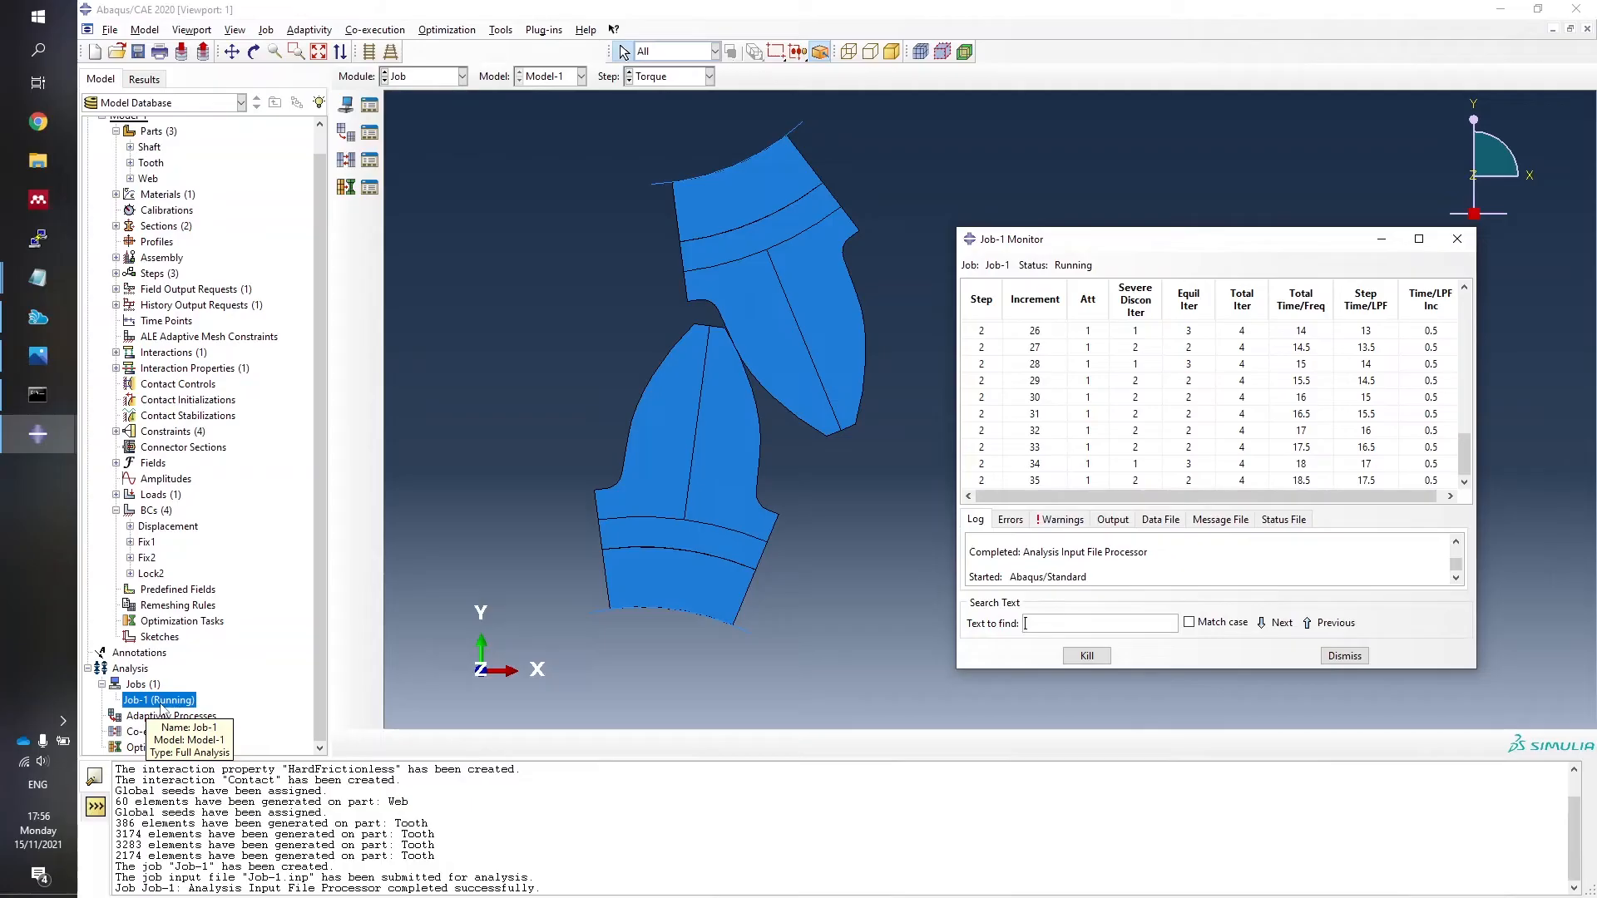
Open the Job-1 results and plot Mises stress contours on the deformed shape, inspecting the tooth contact region.
{"action": "right_click", "coordinate": [160, 706]}
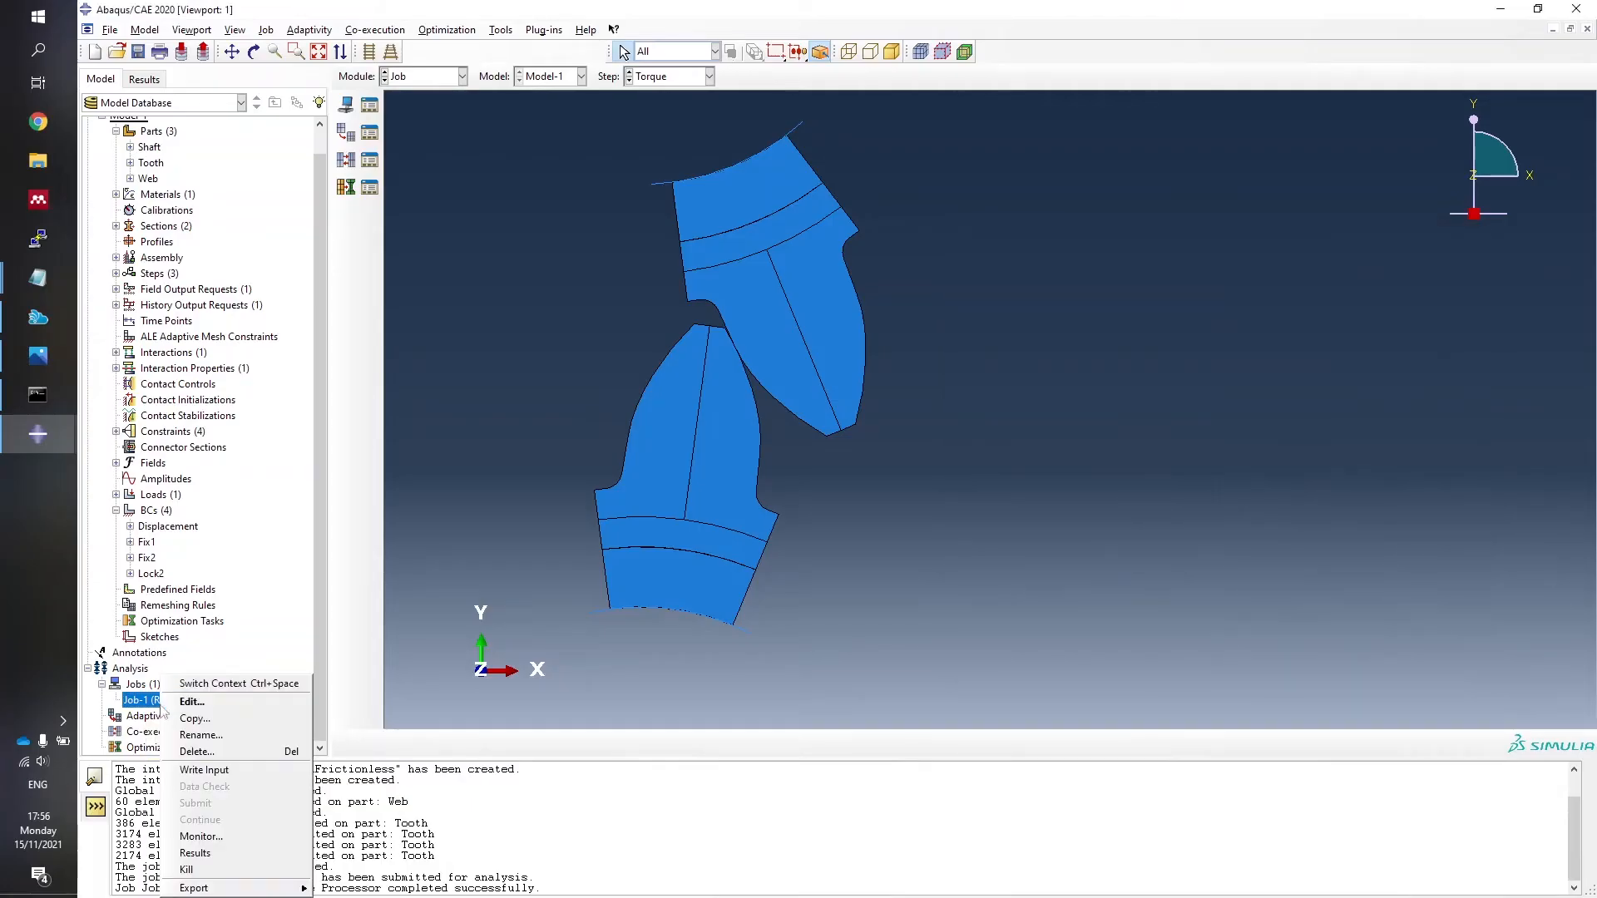
{"action": "left_click", "coordinate": [216, 855]}
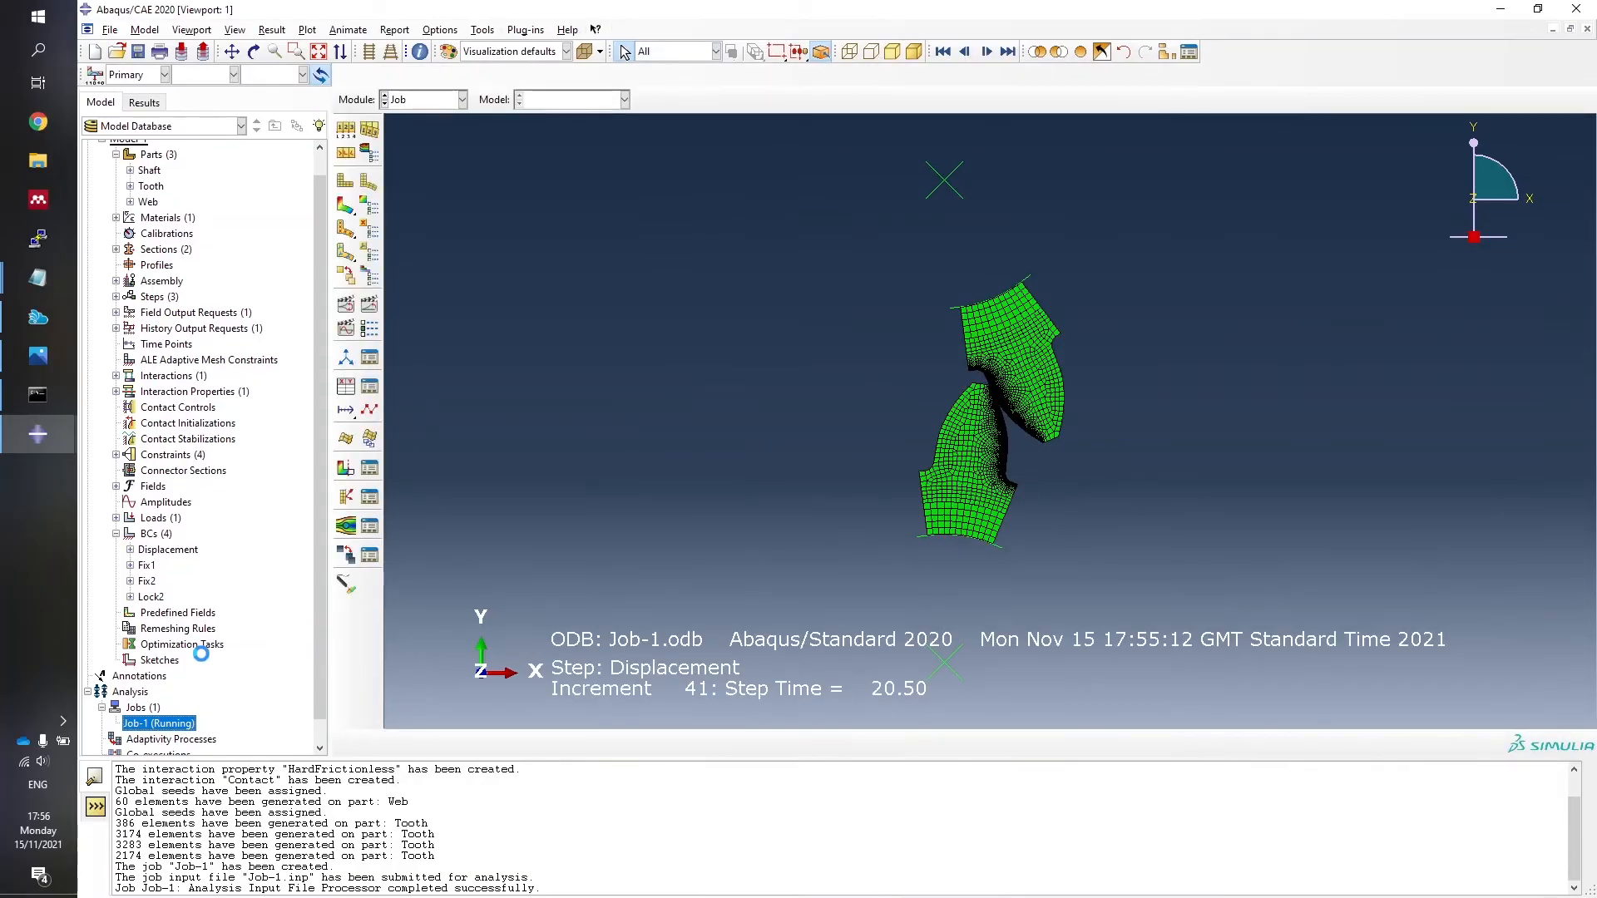
{"action": "left_click", "coordinate": [344, 208]}
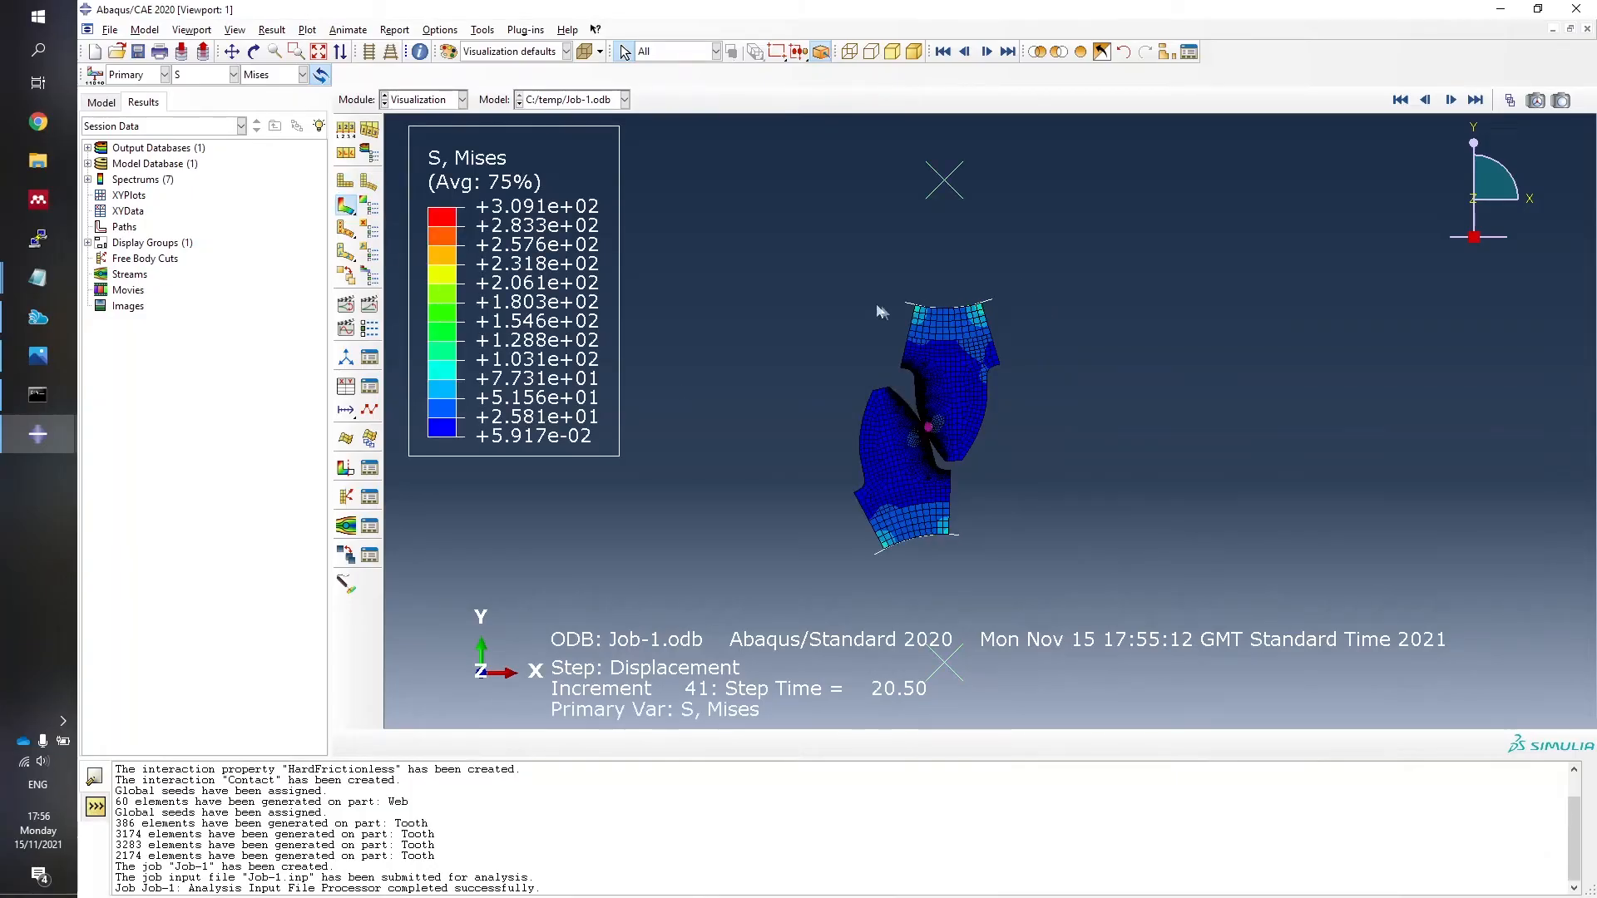
{"action": "scroll", "coordinate": [923, 436], "scroll_direction": "down", "scroll_amount": 2}
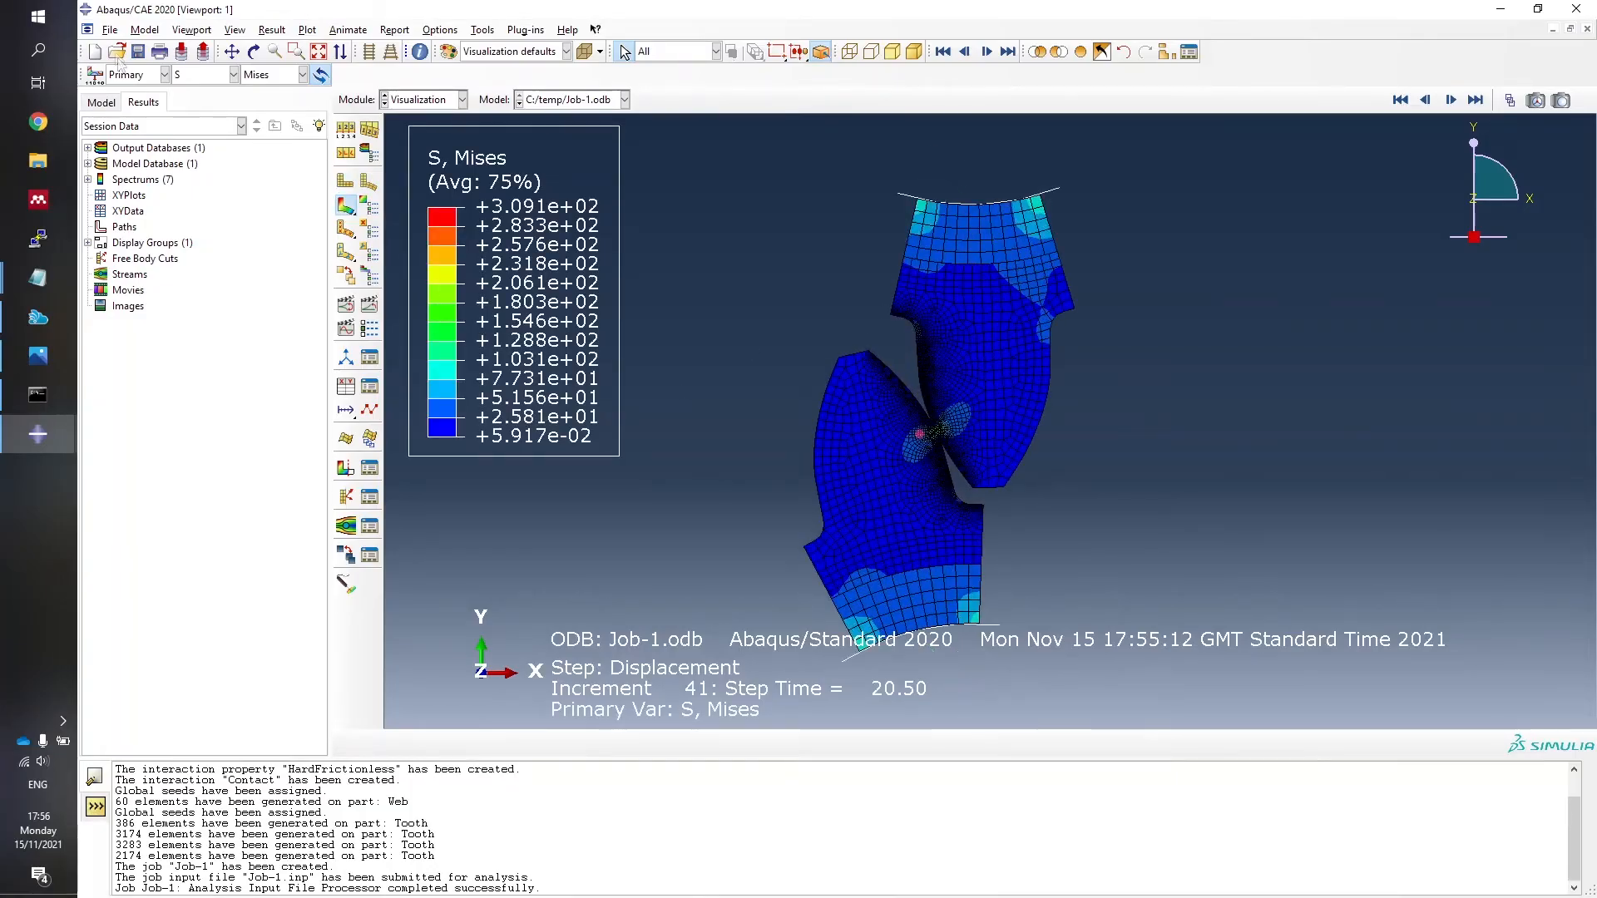
{"action": "scroll", "coordinate": [944, 429], "scroll_direction": "down", "scroll_amount": 2}
{"action": "scroll", "coordinate": [944, 428], "scroll_direction": "down", "scroll_amount": 5}
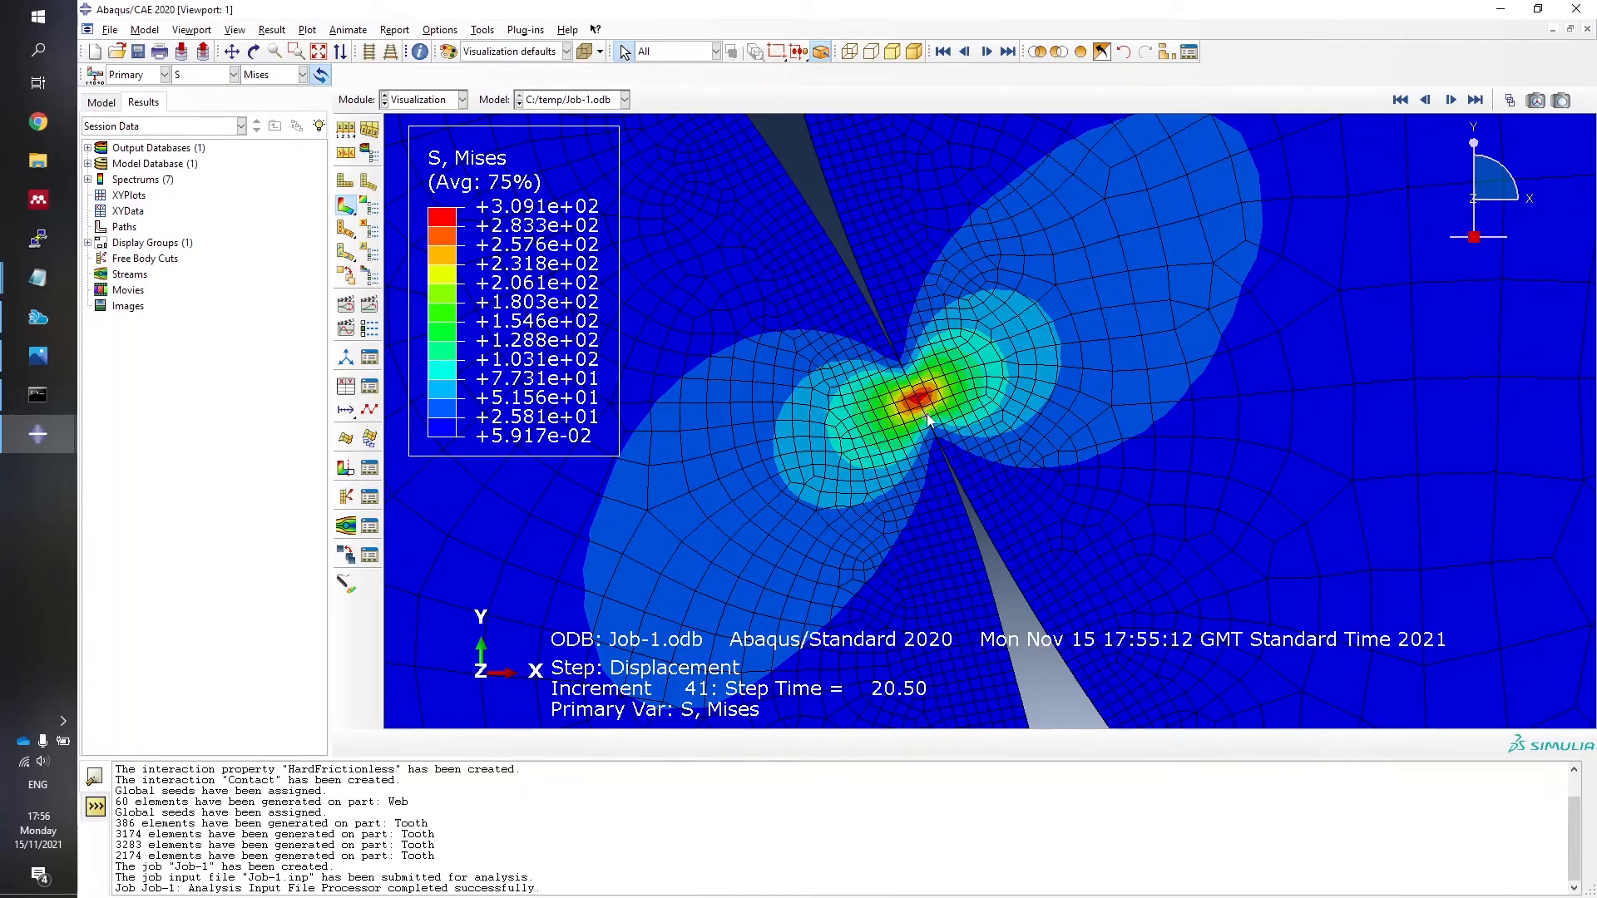
{"action": "scroll", "coordinate": [929, 420], "scroll_direction": "down", "scroll_amount": 5}
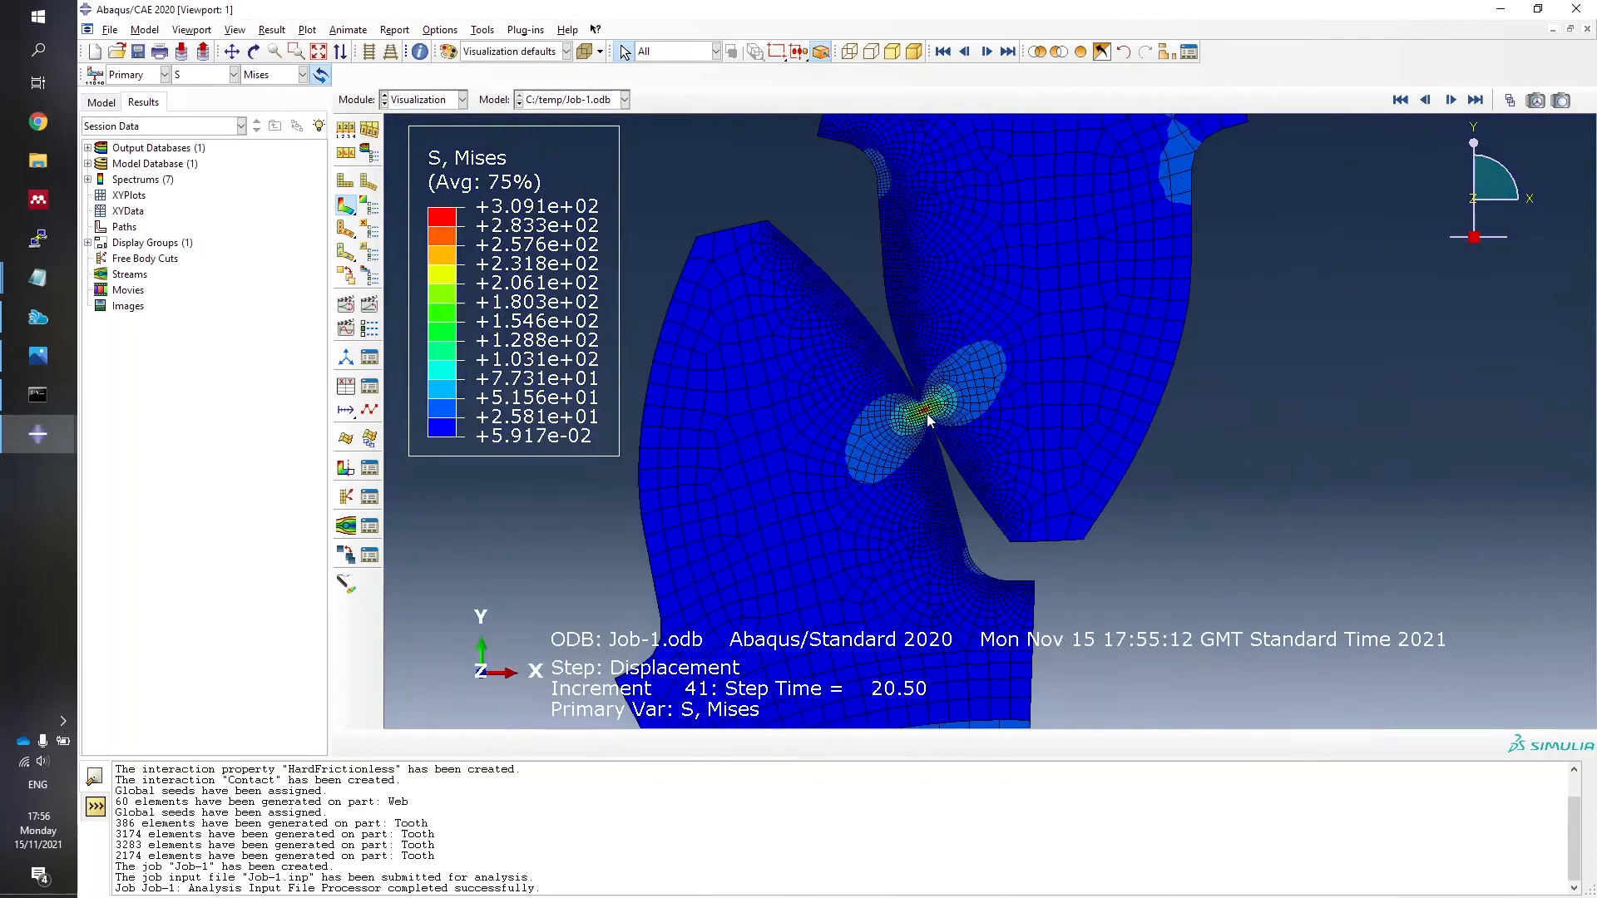
Step back frame by frame through the Displacement step to examine how the contact stress travels, finishing on the last available frame.
{"action": "left_click", "coordinate": [1427, 102]}
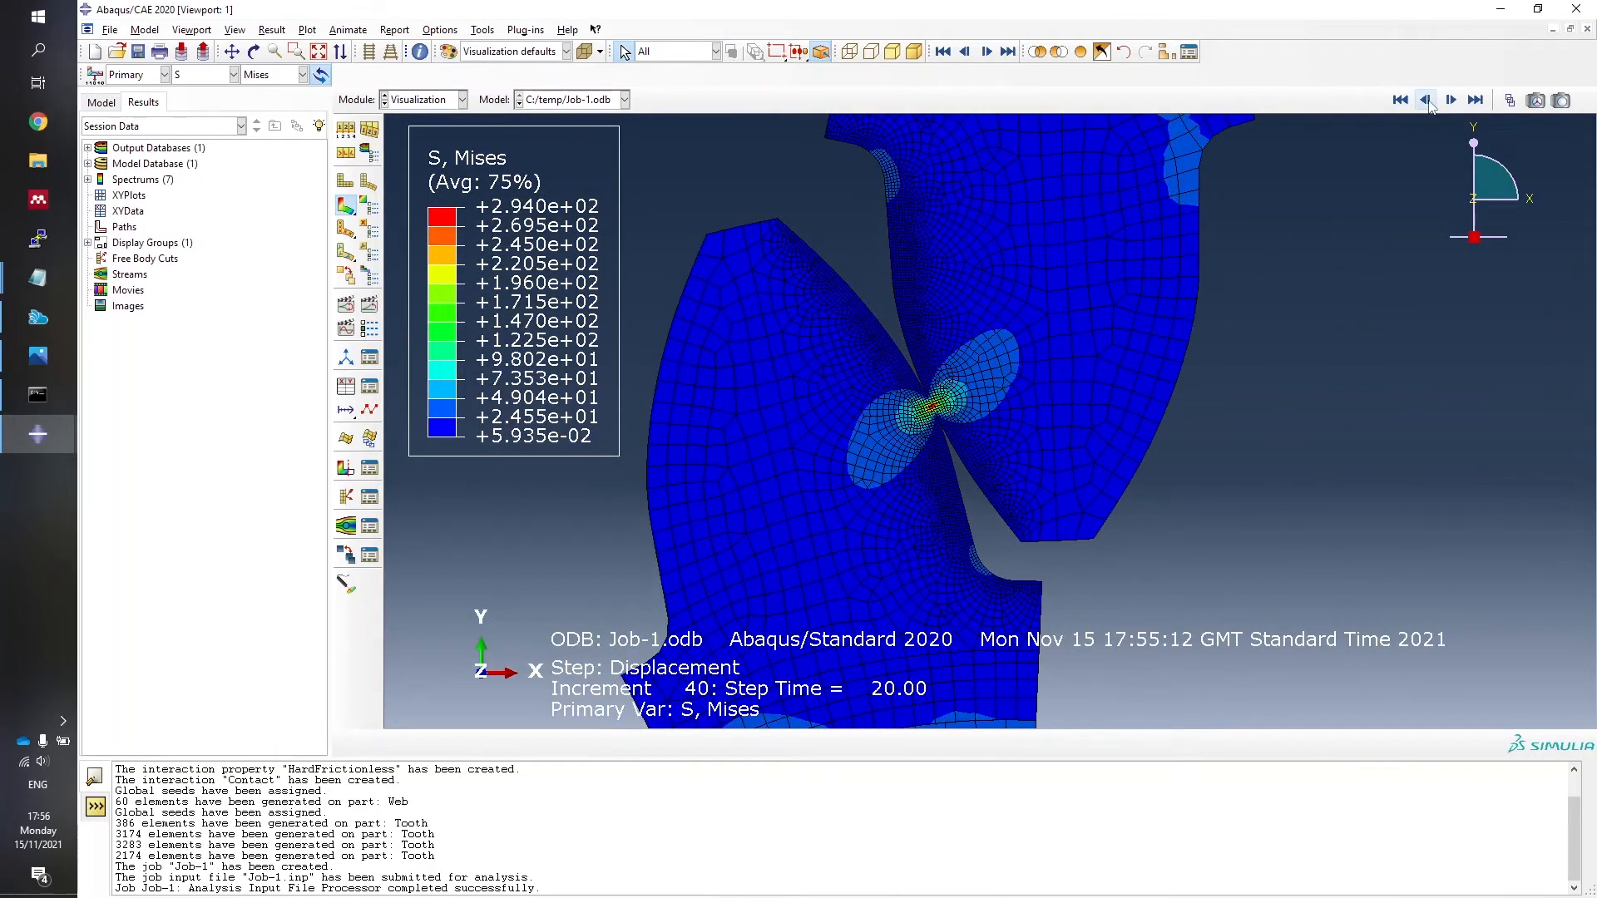
{"action": "left_click", "coordinate": [1427, 101]}
{"action": "left_click", "coordinate": [1427, 101]}
{"action": "left_click", "coordinate": [1427, 102]}
{"action": "left_click", "coordinate": [1427, 101]}
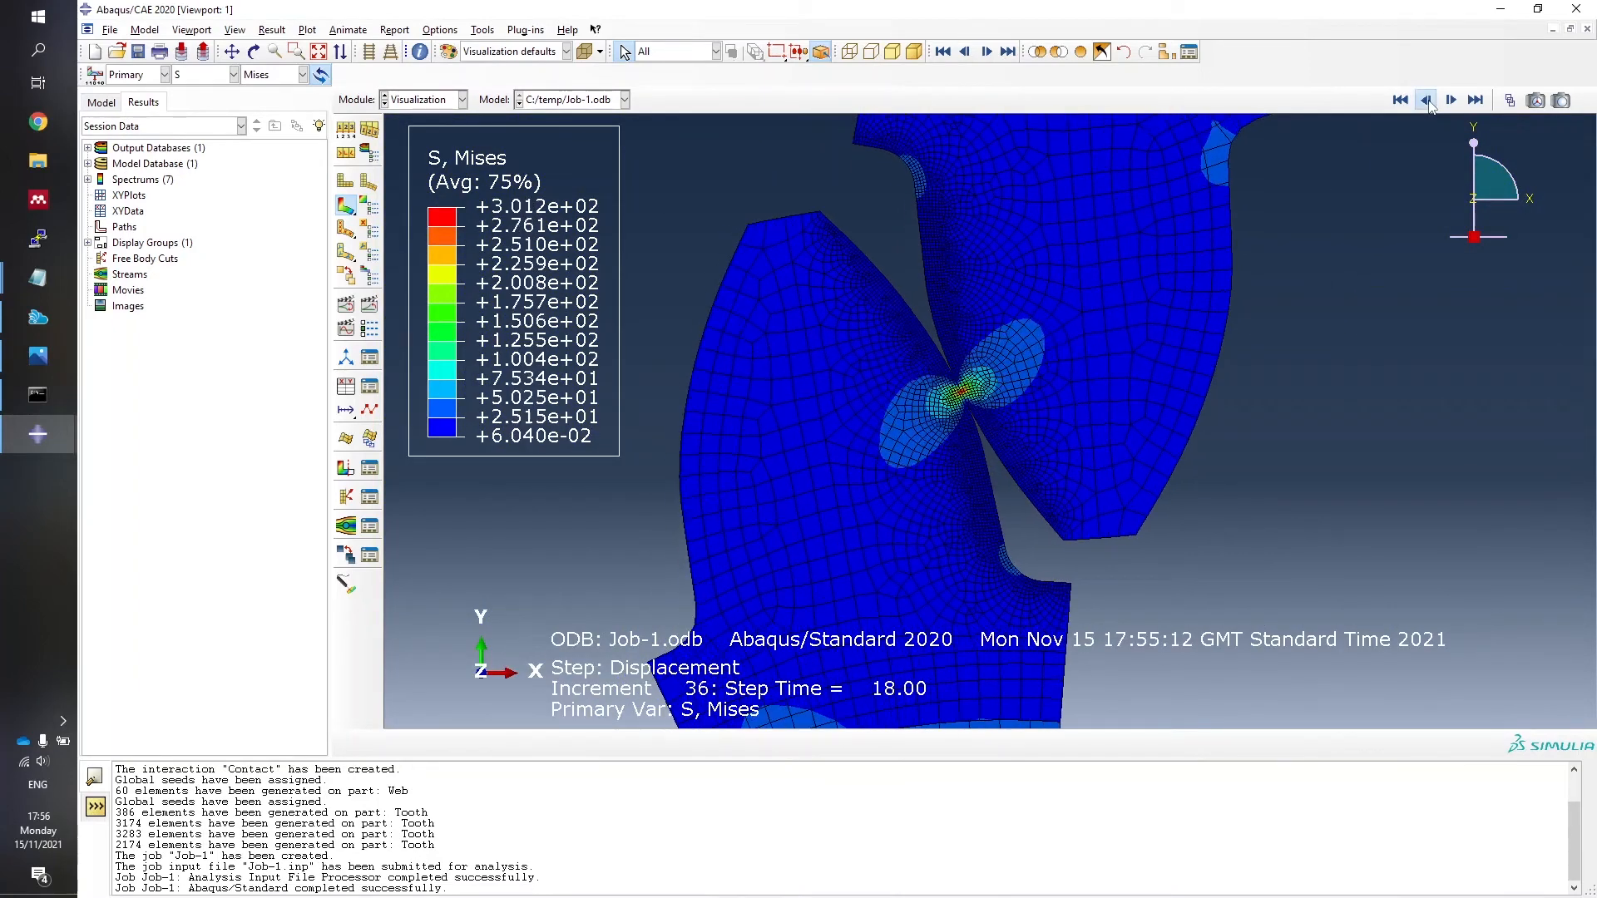
{"action": "left_click", "coordinate": [1427, 102]}
{"action": "left_click", "coordinate": [1427, 102]}
{"action": "left_click", "coordinate": [1427, 101]}
{"action": "left_click", "coordinate": [1427, 101]}
{"action": "left_click", "coordinate": [1427, 101]}
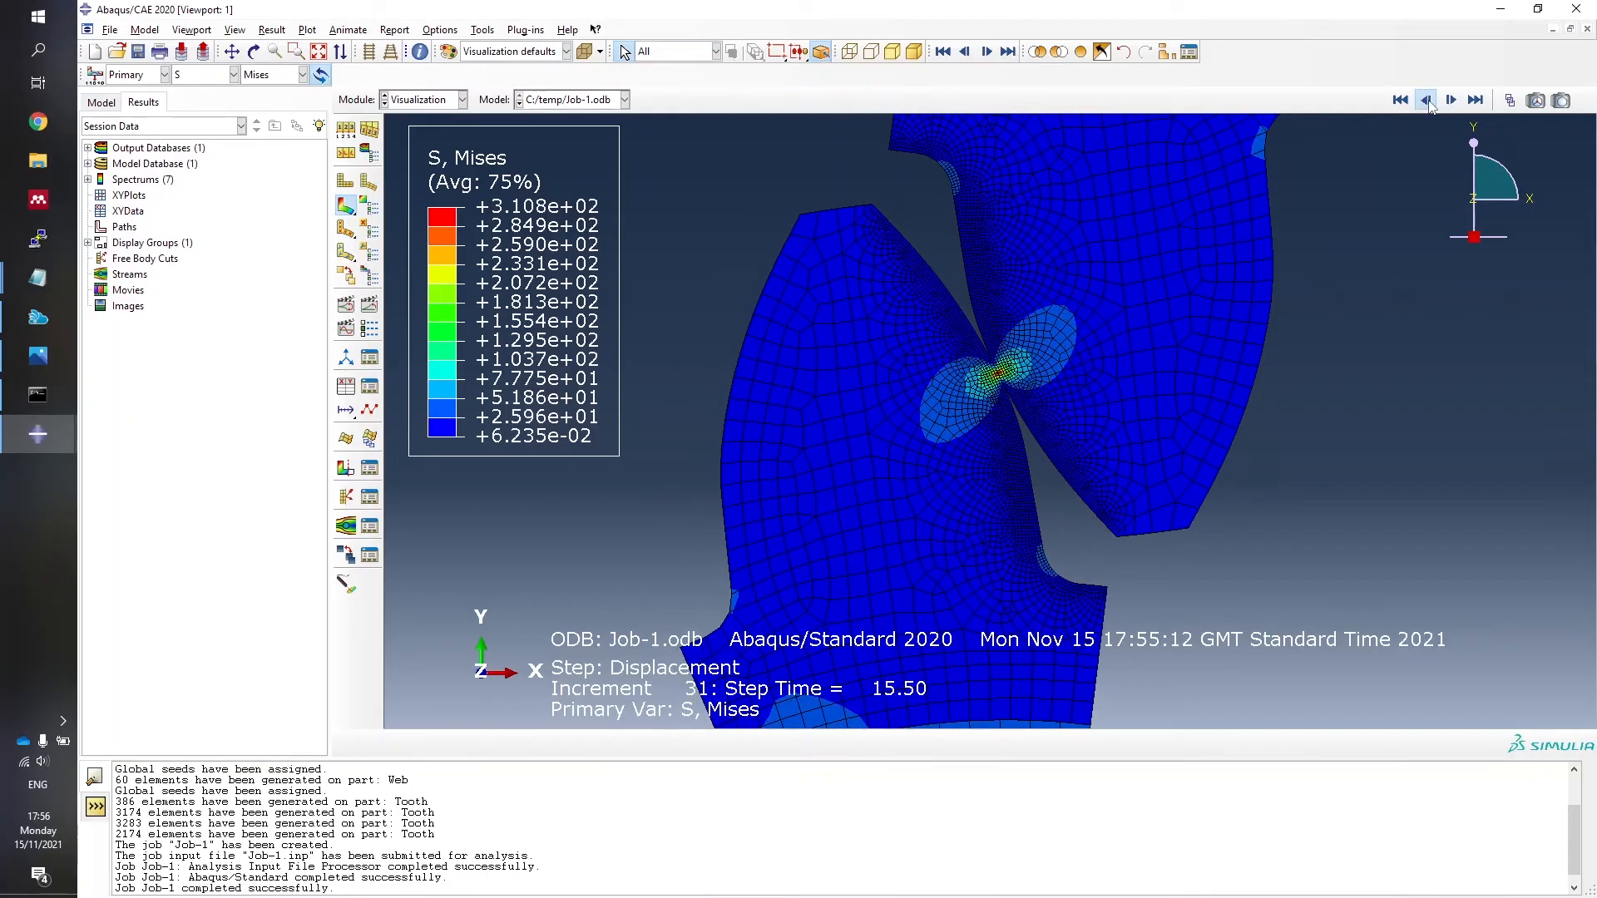
{"action": "left_click", "coordinate": [1427, 102]}
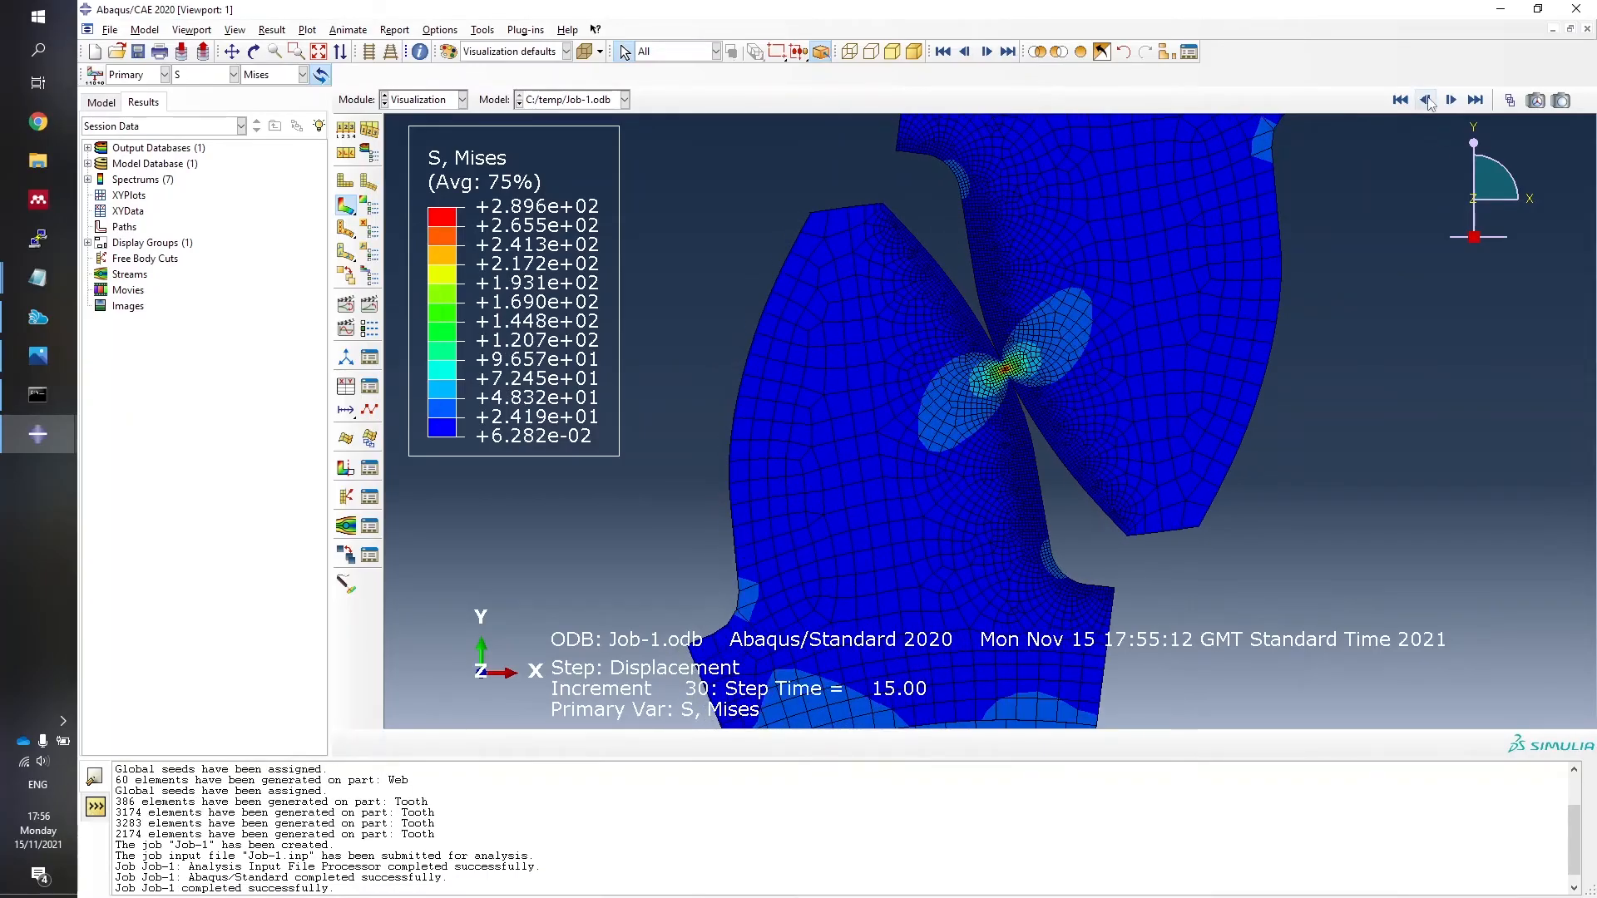
{"action": "left_click", "coordinate": [1428, 102]}
{"action": "left_click", "coordinate": [1427, 102]}
{"action": "left_click", "coordinate": [1427, 102]}
{"action": "left_click", "coordinate": [1427, 101]}
{"action": "left_click", "coordinate": [1427, 102]}
{"action": "left_click", "coordinate": [1427, 101]}
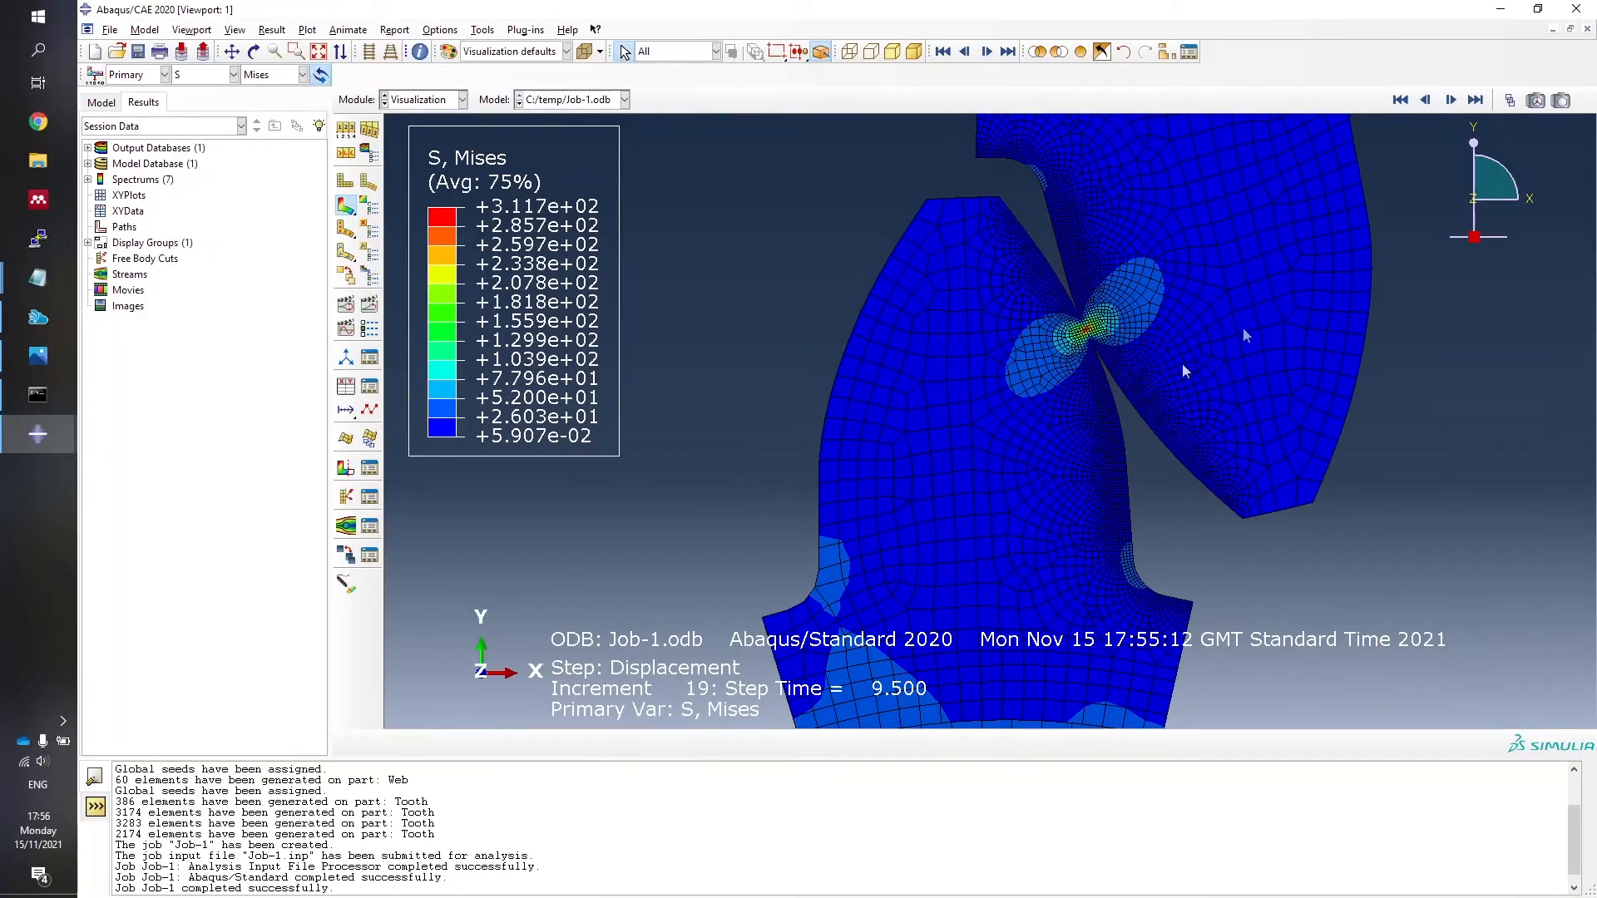
{"action": "left_click", "coordinate": [1476, 99]}
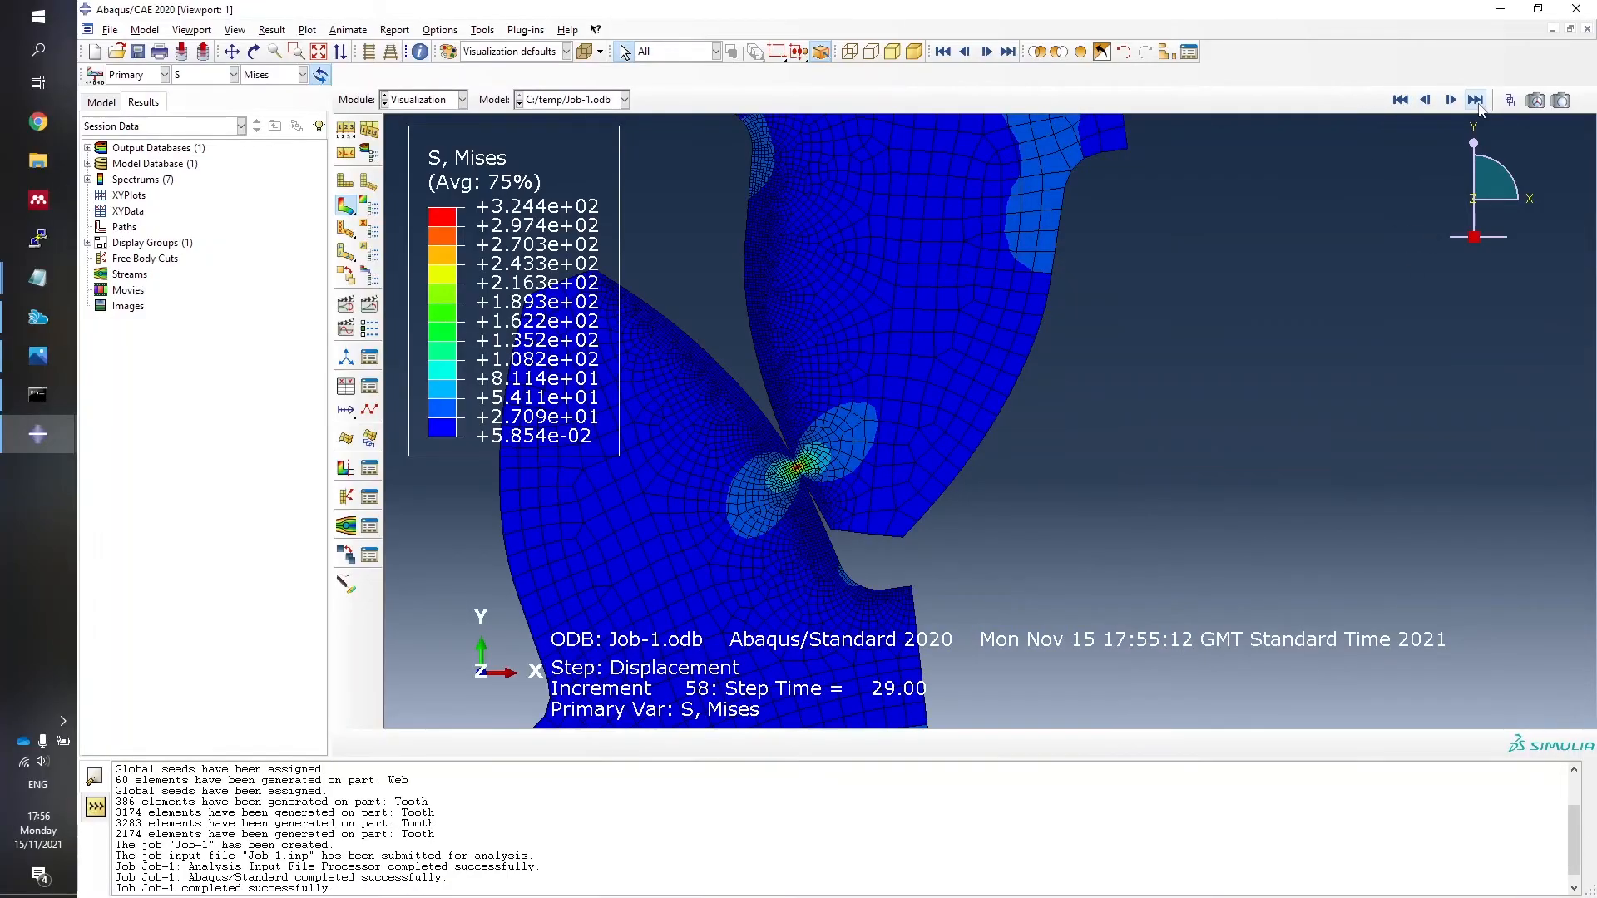
Close the Job-1.odb output database and reopen the completed Job-1 results.
{"action": "left_click", "coordinate": [101, 102]}
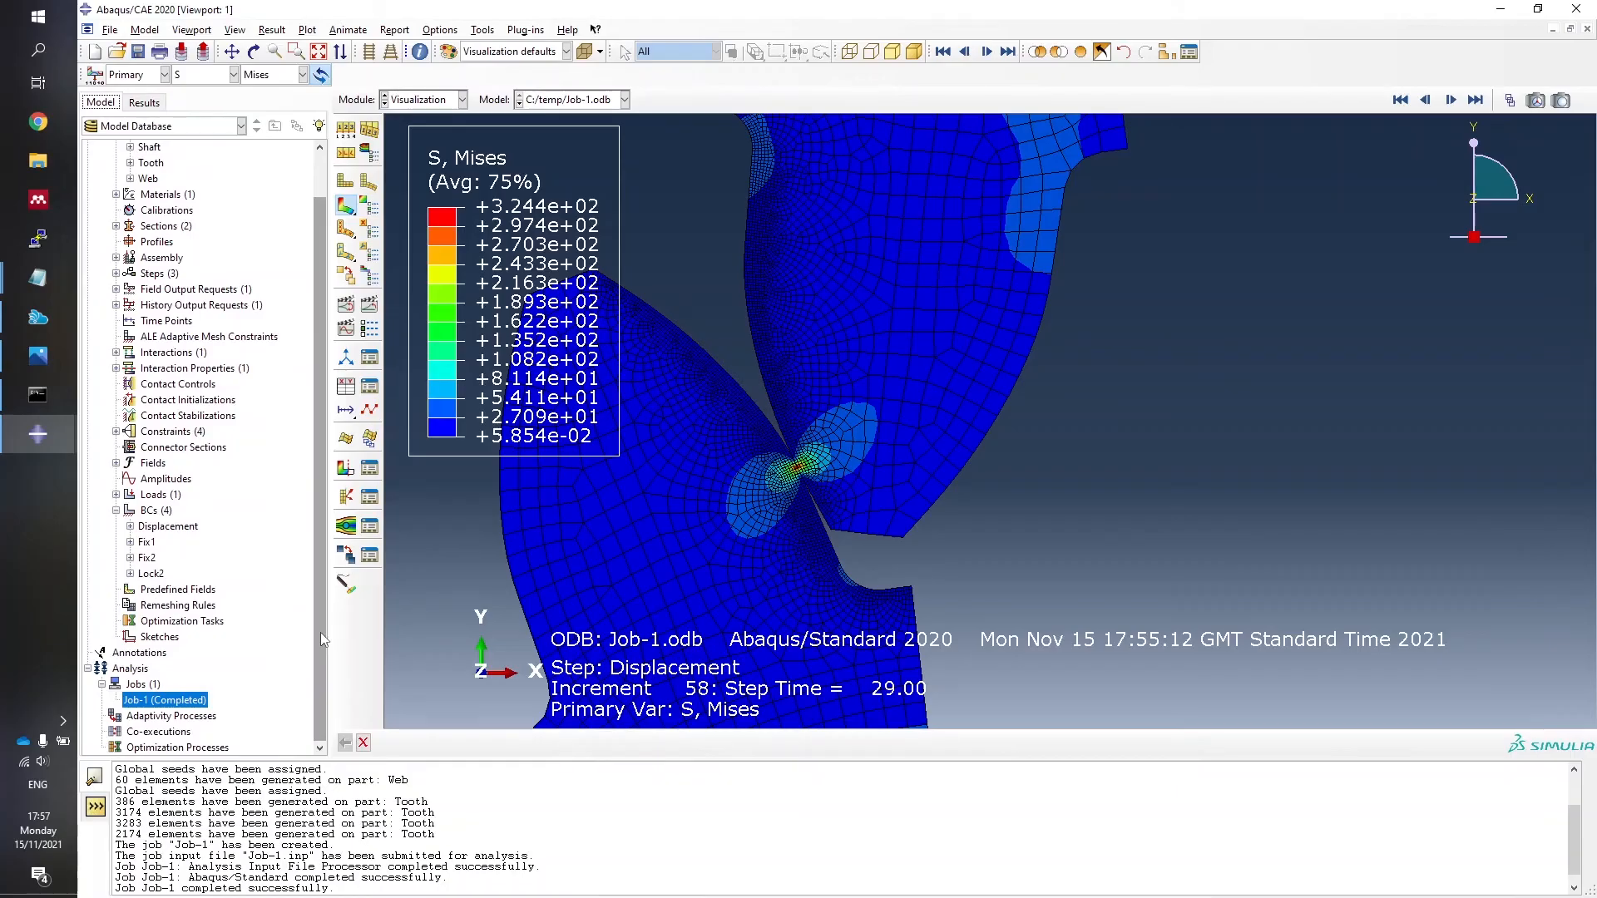
{"action": "scroll", "coordinate": [1209, 465], "scroll_direction": "down", "scroll_amount": 2}
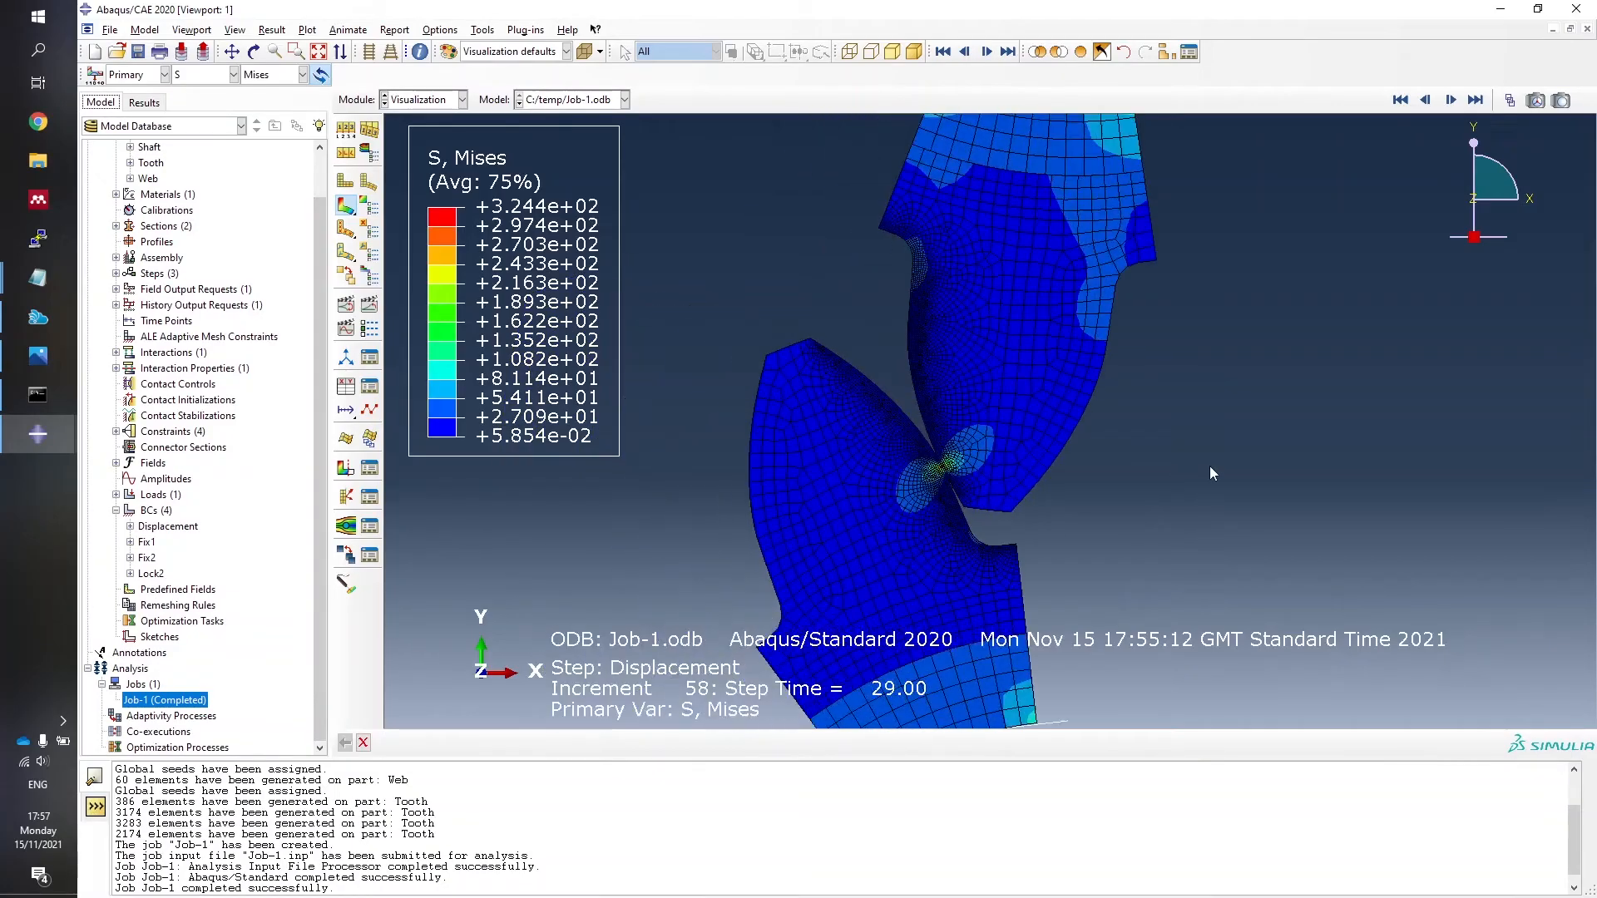
{"action": "scroll", "coordinate": [910, 469], "scroll_direction": "up", "scroll_amount": 5}
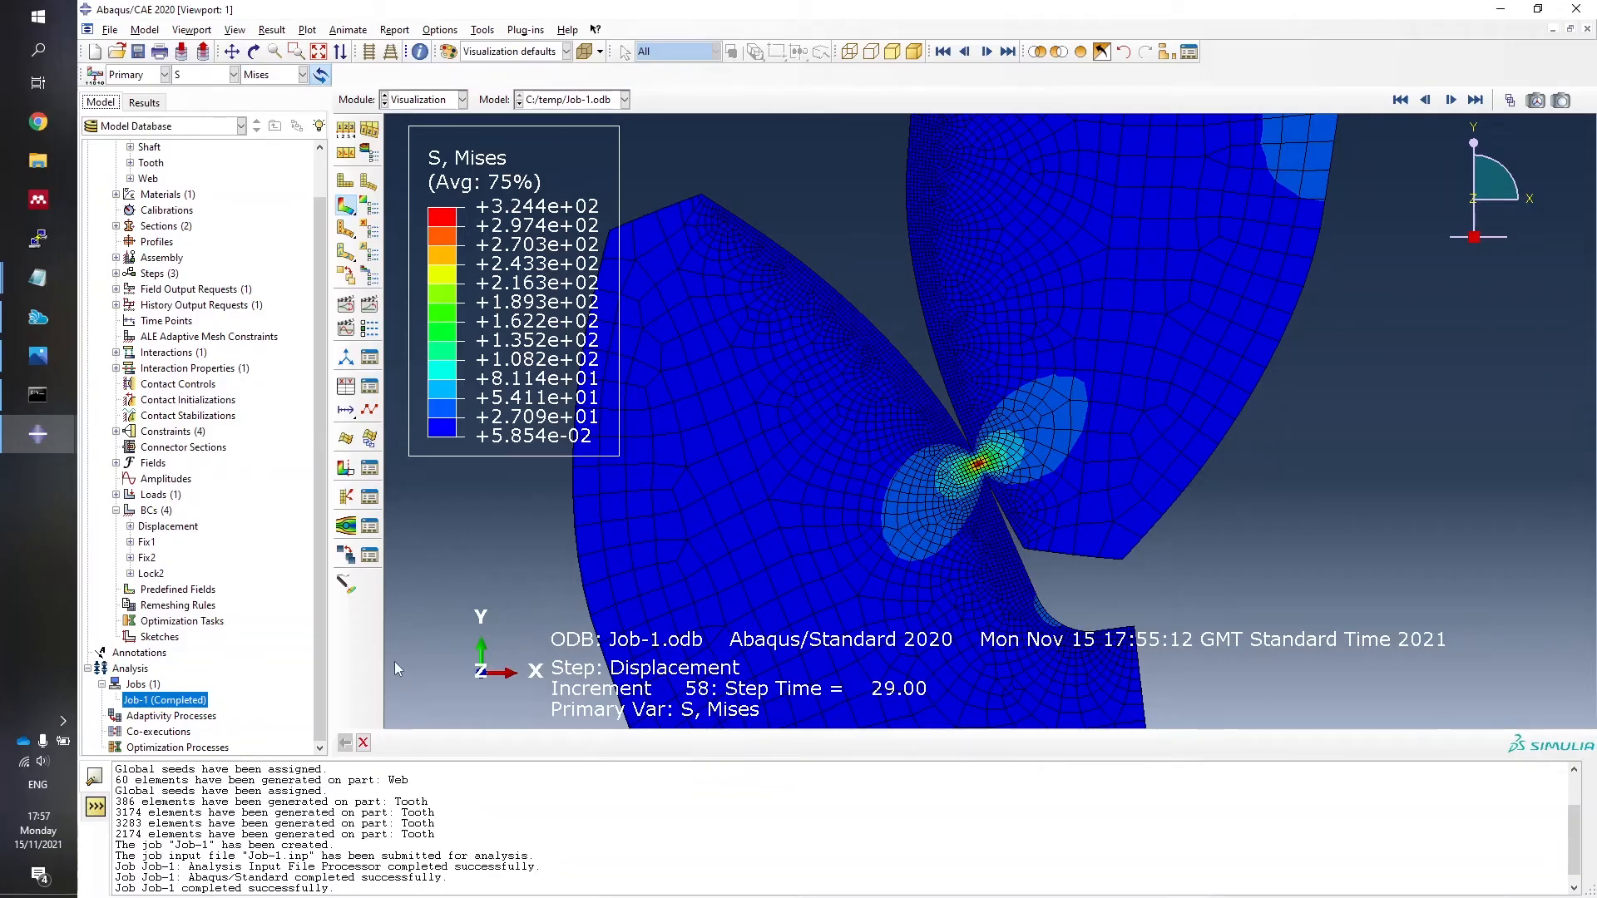
{"action": "right_click", "coordinate": [175, 701]}
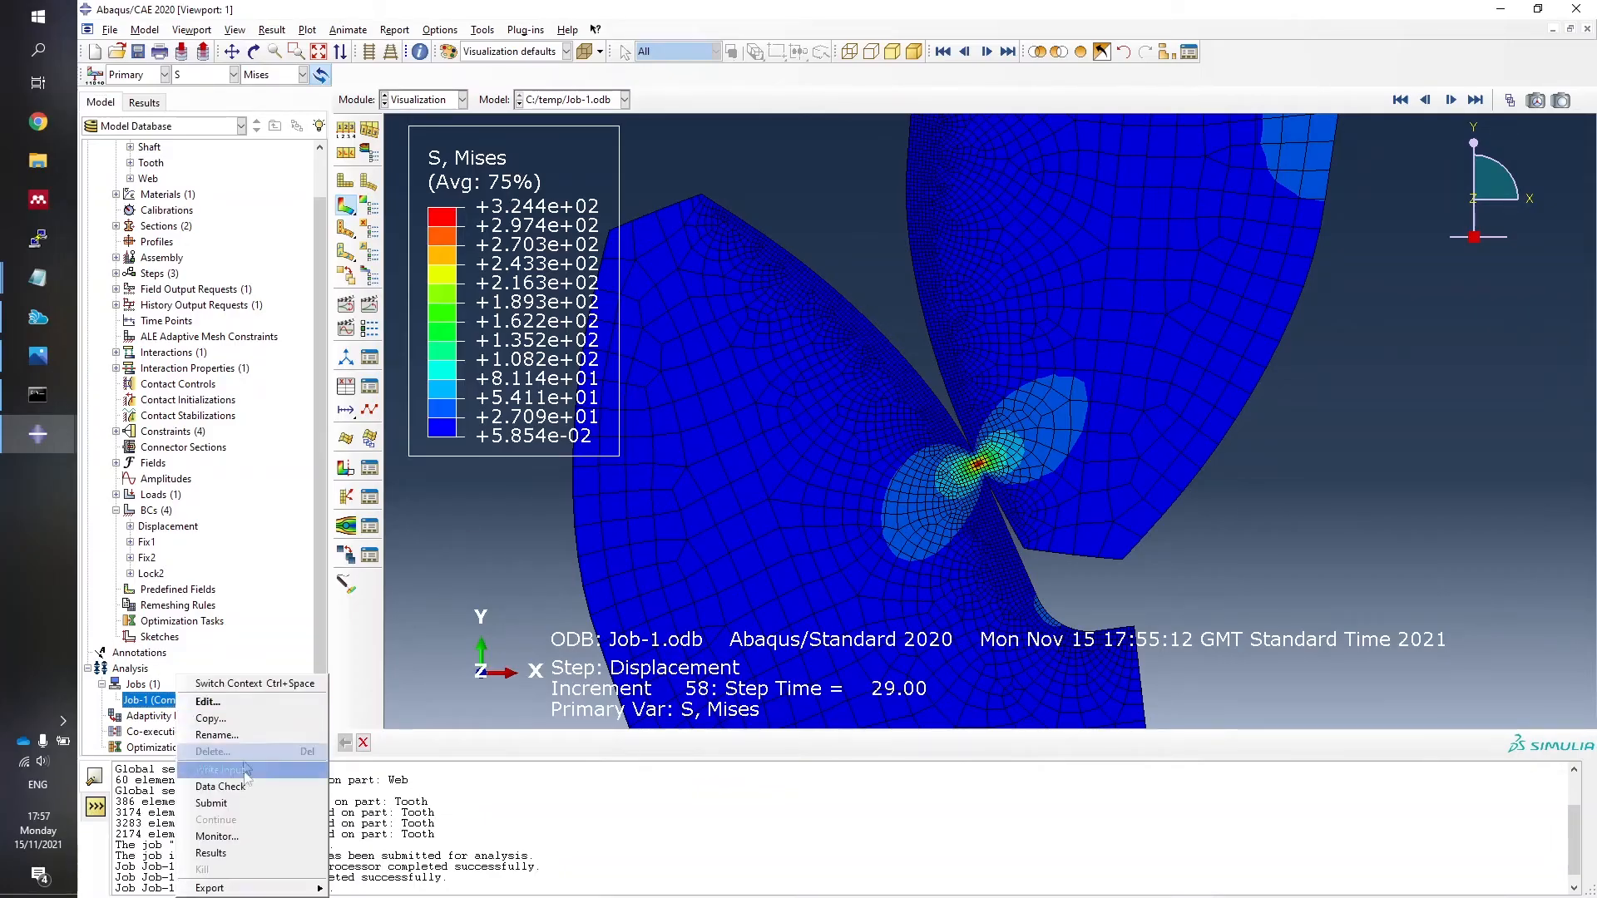
{"action": "left_click", "coordinate": [211, 853]}
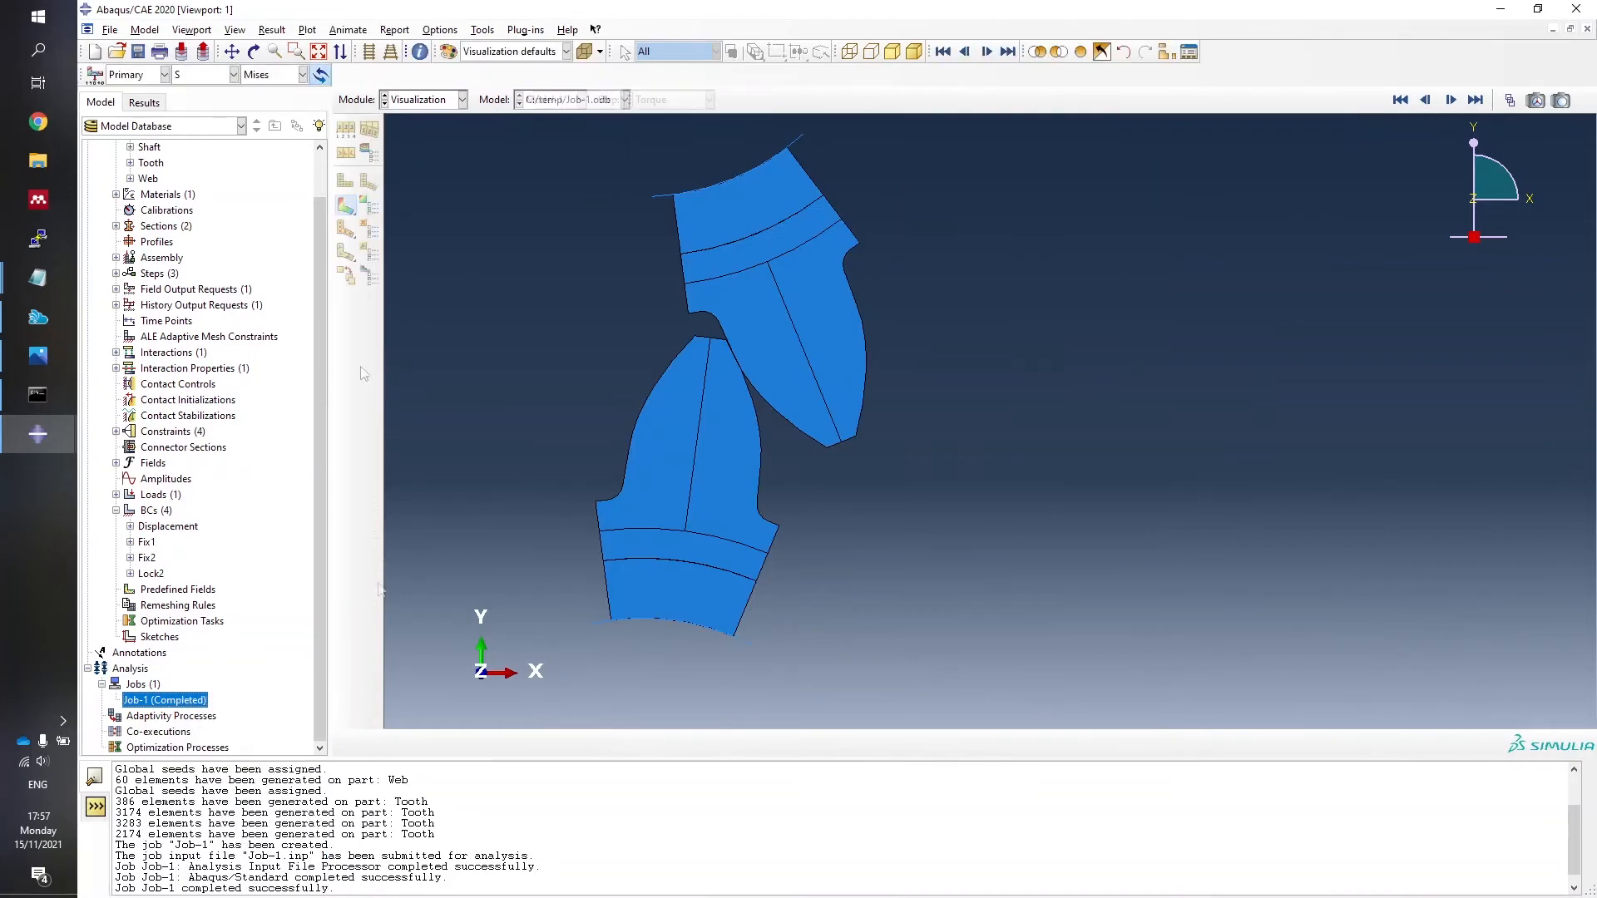
{"action": "right_click", "coordinate": [147, 164]}
{"action": "left_click", "coordinate": [179, 189]}
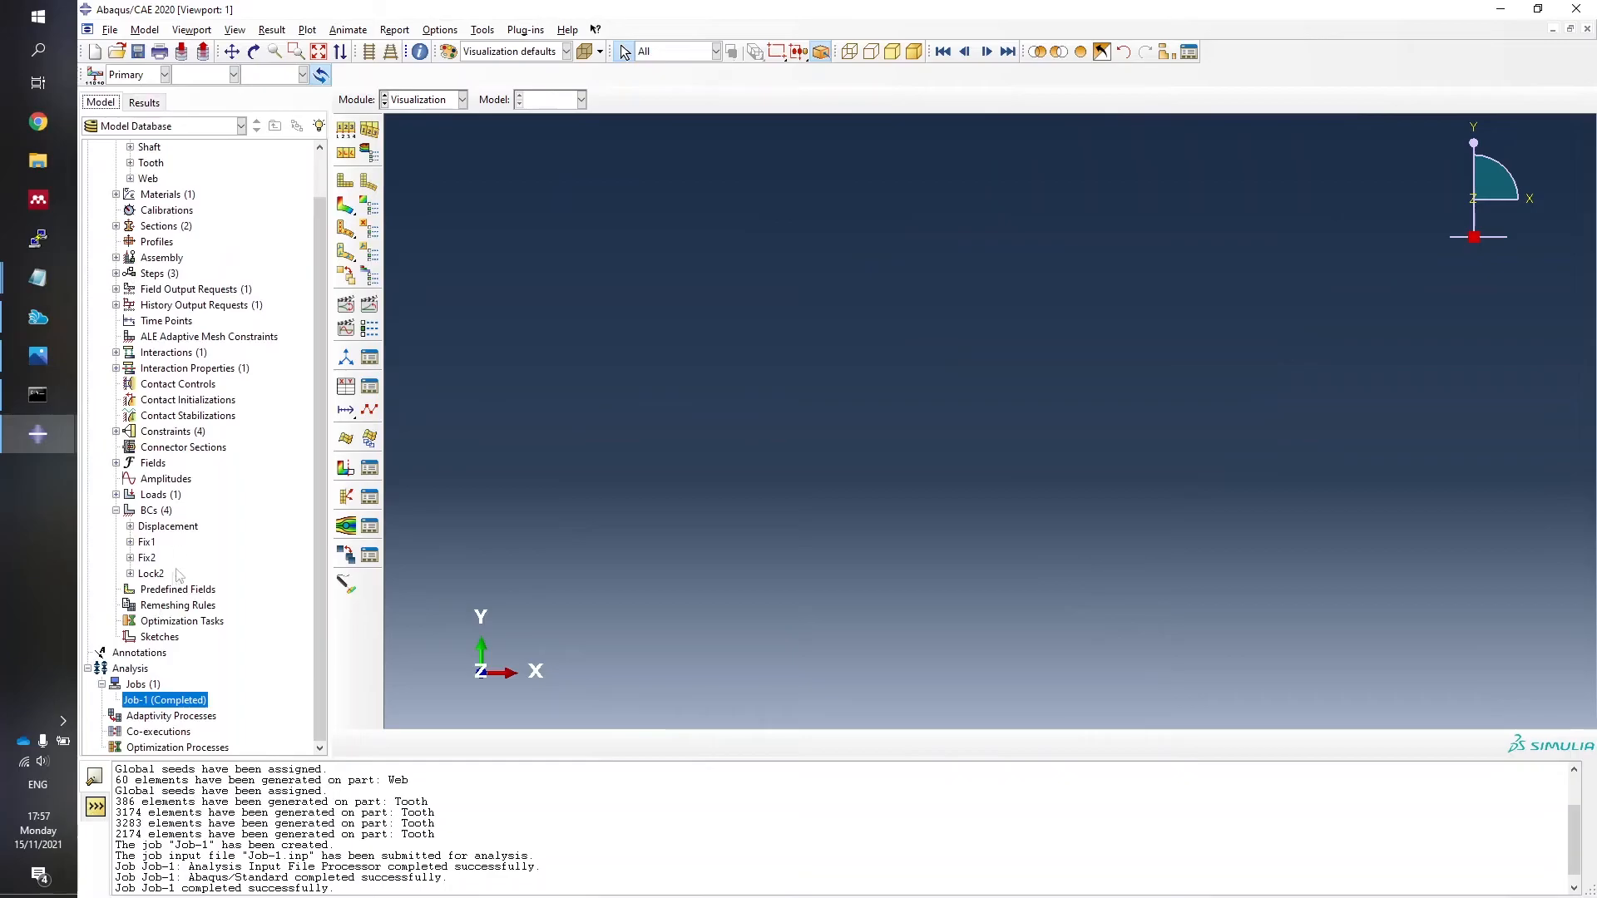
{"action": "right_click", "coordinate": [171, 703]}
{"action": "left_click", "coordinate": [238, 861]}
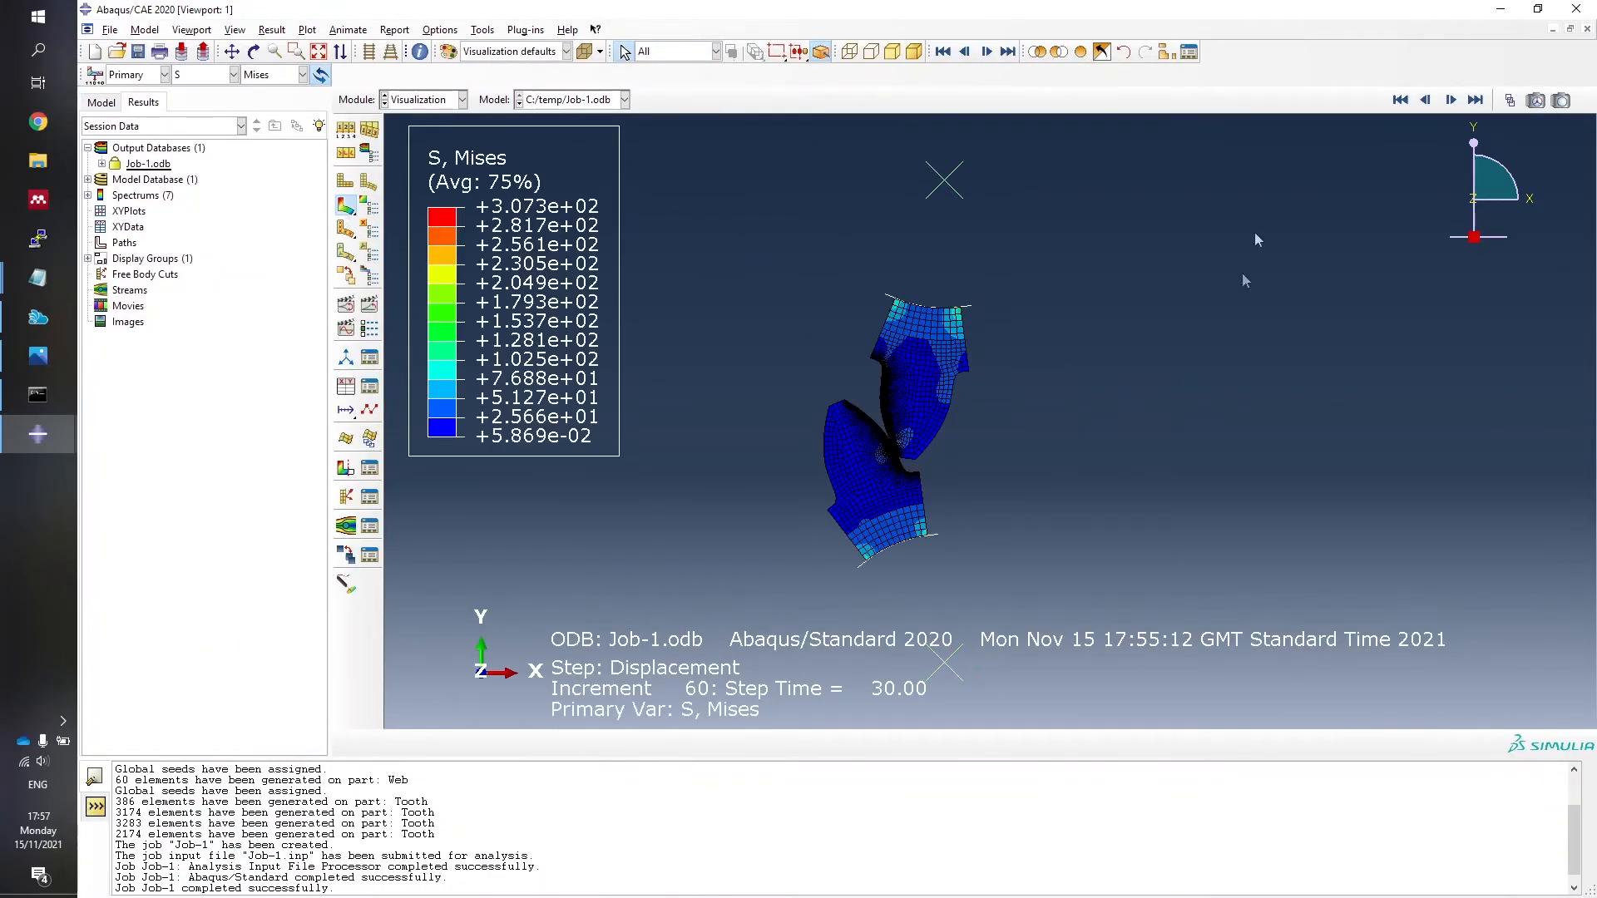
Remove the instances SHAFT-1, SHAFT-2, TOOTH-1, WEB-1 and WEB-2 from the display group, leaving only TOOTH-2 shown.
{"action": "scroll", "coordinate": [946, 536], "scroll_direction": "up", "scroll_amount": 3}
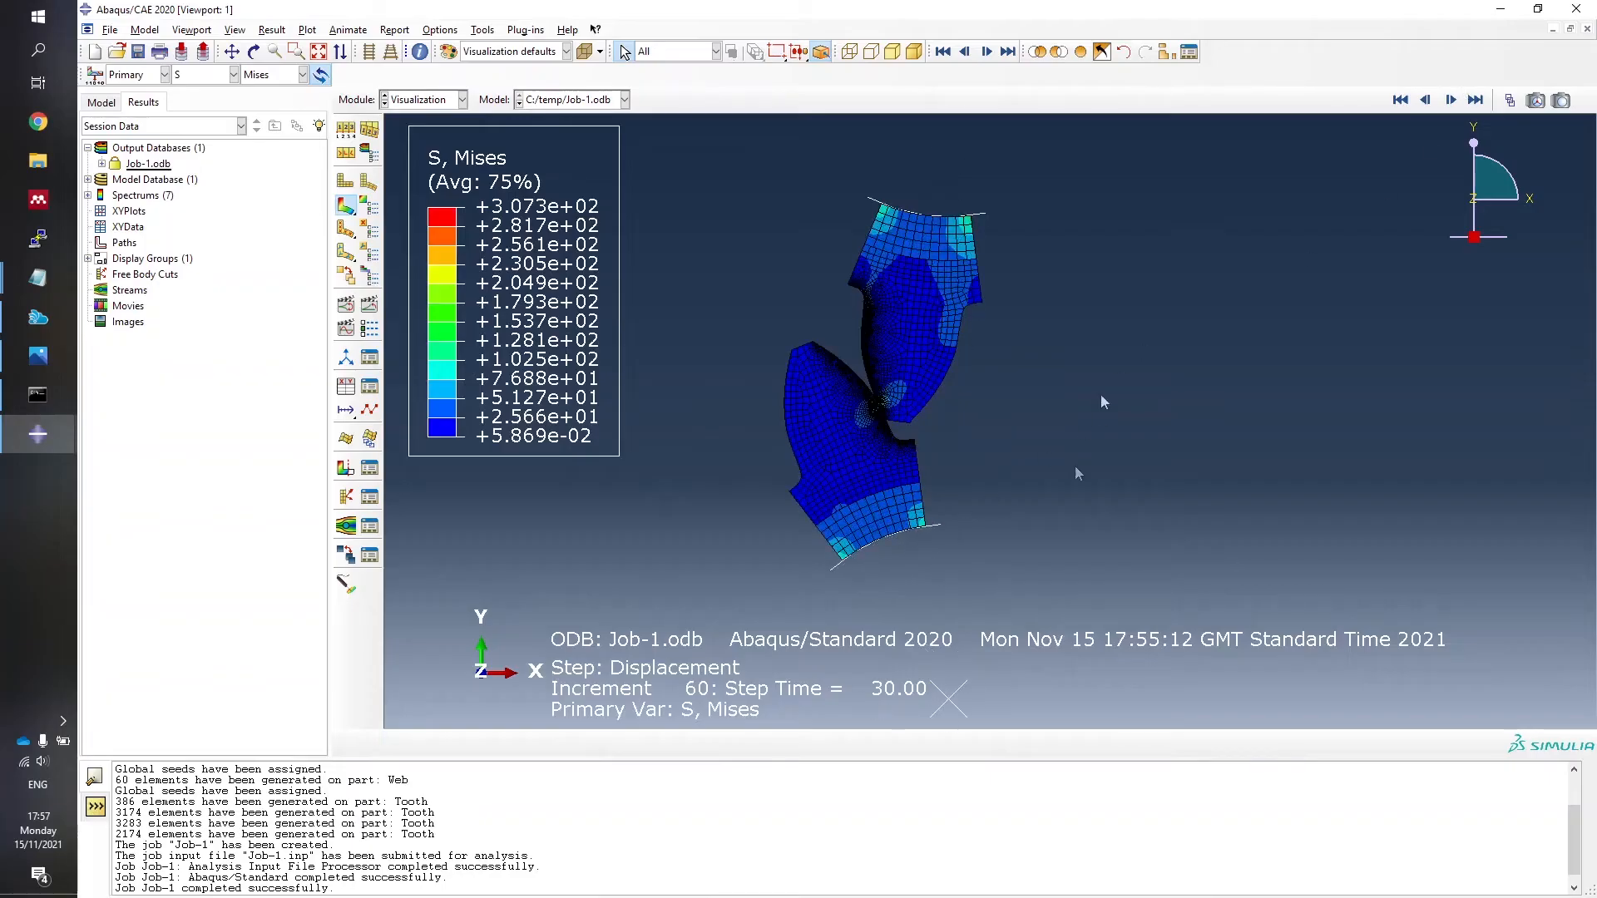
{"action": "scroll", "coordinate": [886, 396], "scroll_direction": "up", "scroll_amount": 5}
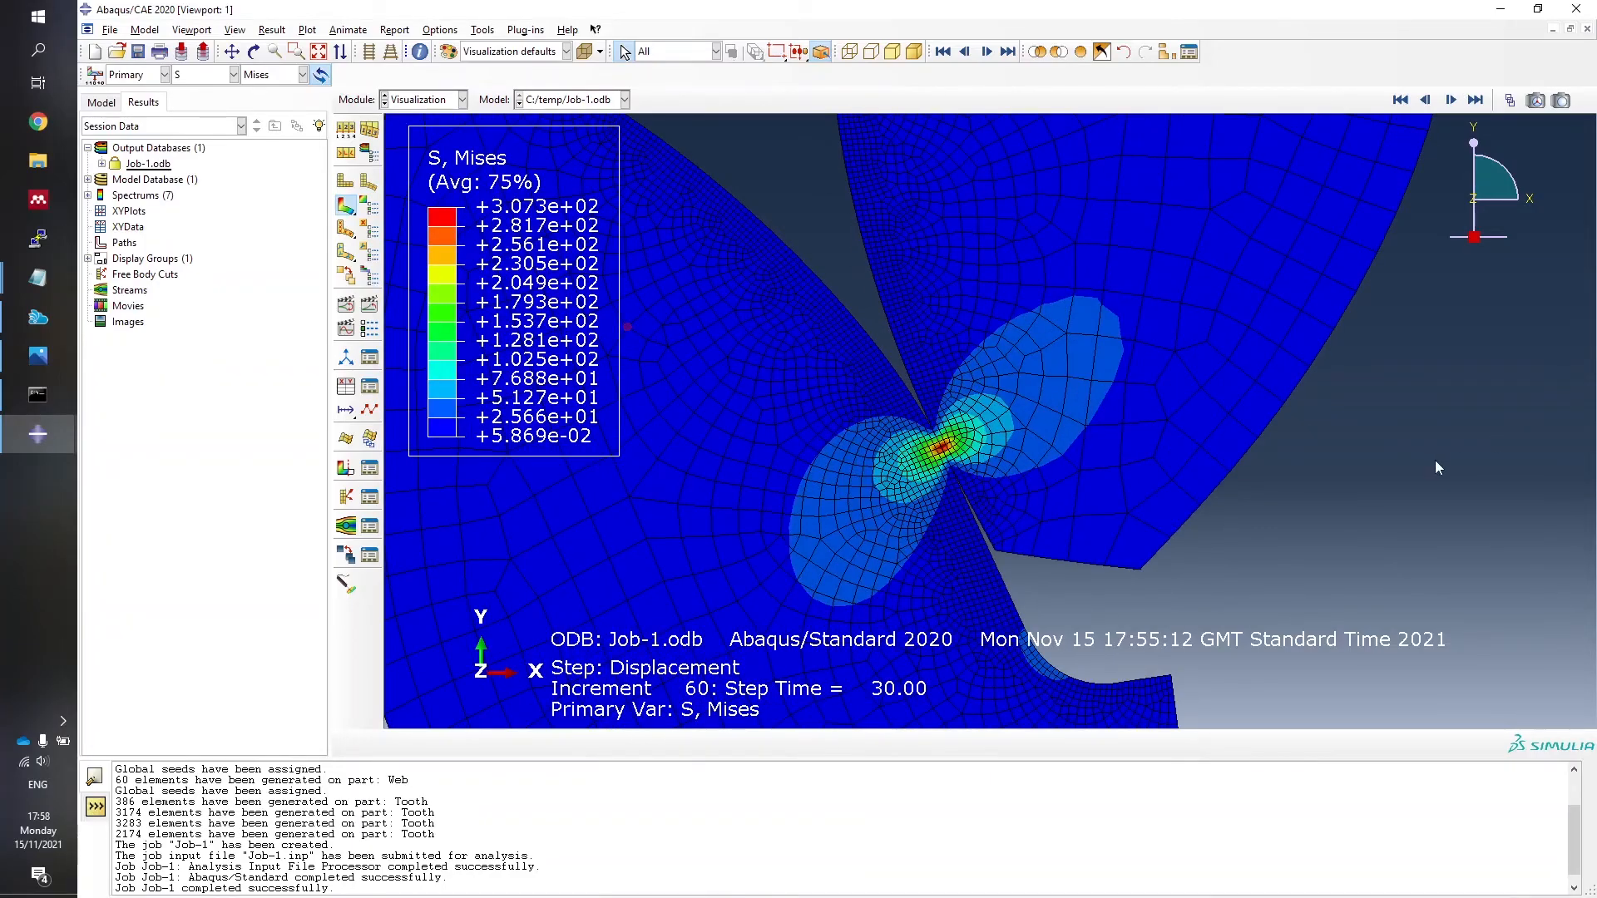
{"action": "scroll", "coordinate": [865, 319], "scroll_direction": "down", "scroll_amount": 2}
{"action": "scroll", "coordinate": [978, 627], "scroll_direction": "down", "scroll_amount": 2}
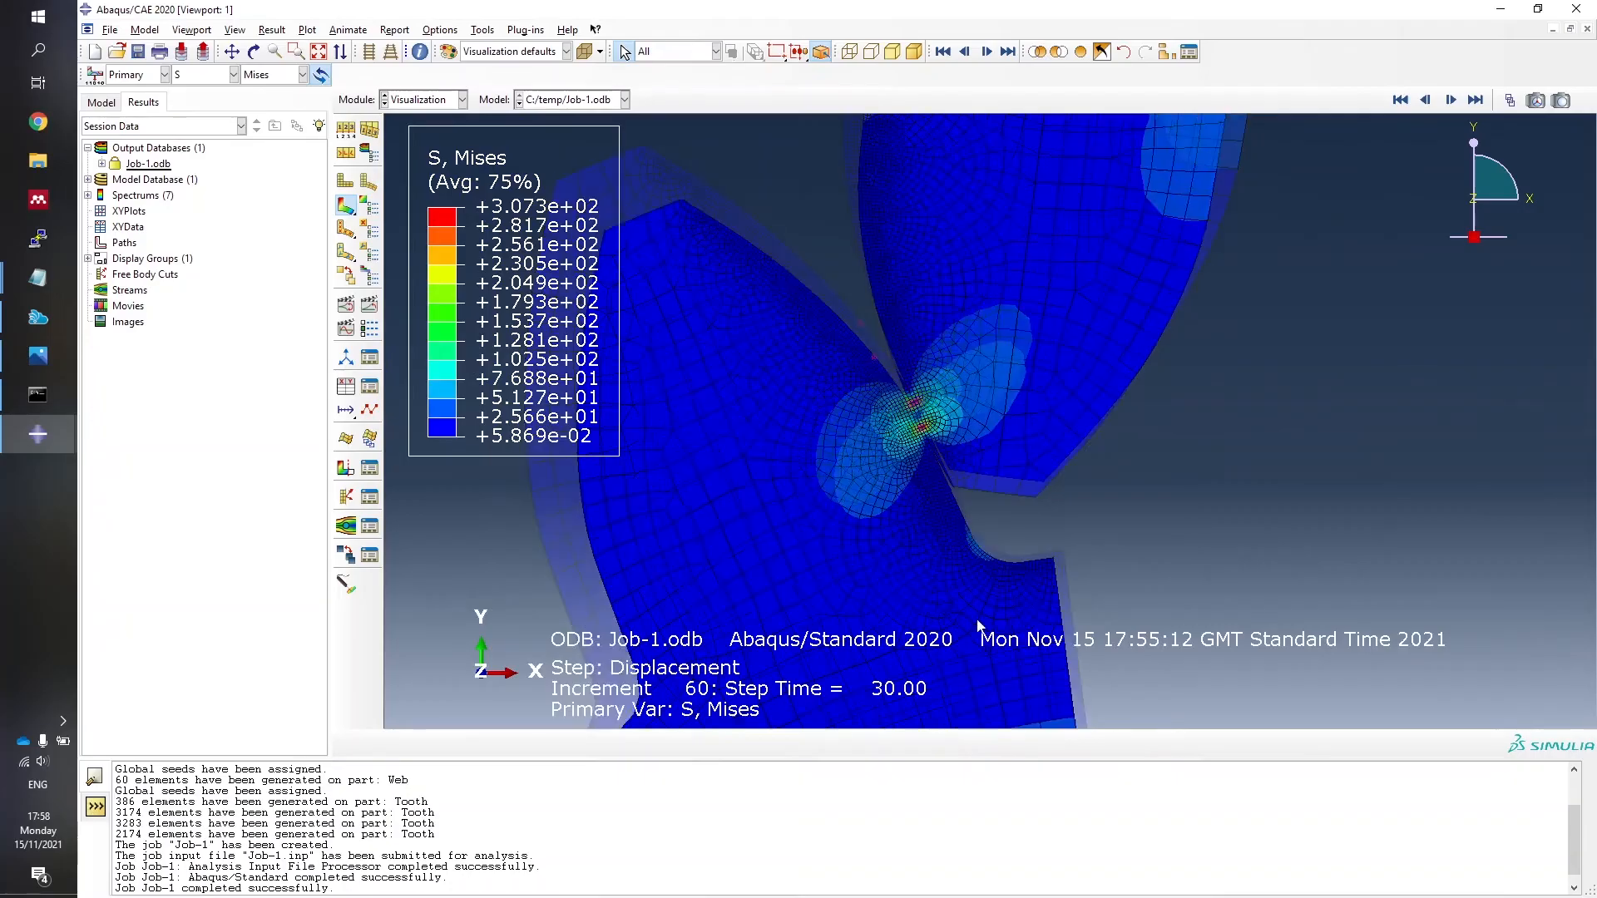
{"action": "left_click", "coordinate": [1166, 51]}
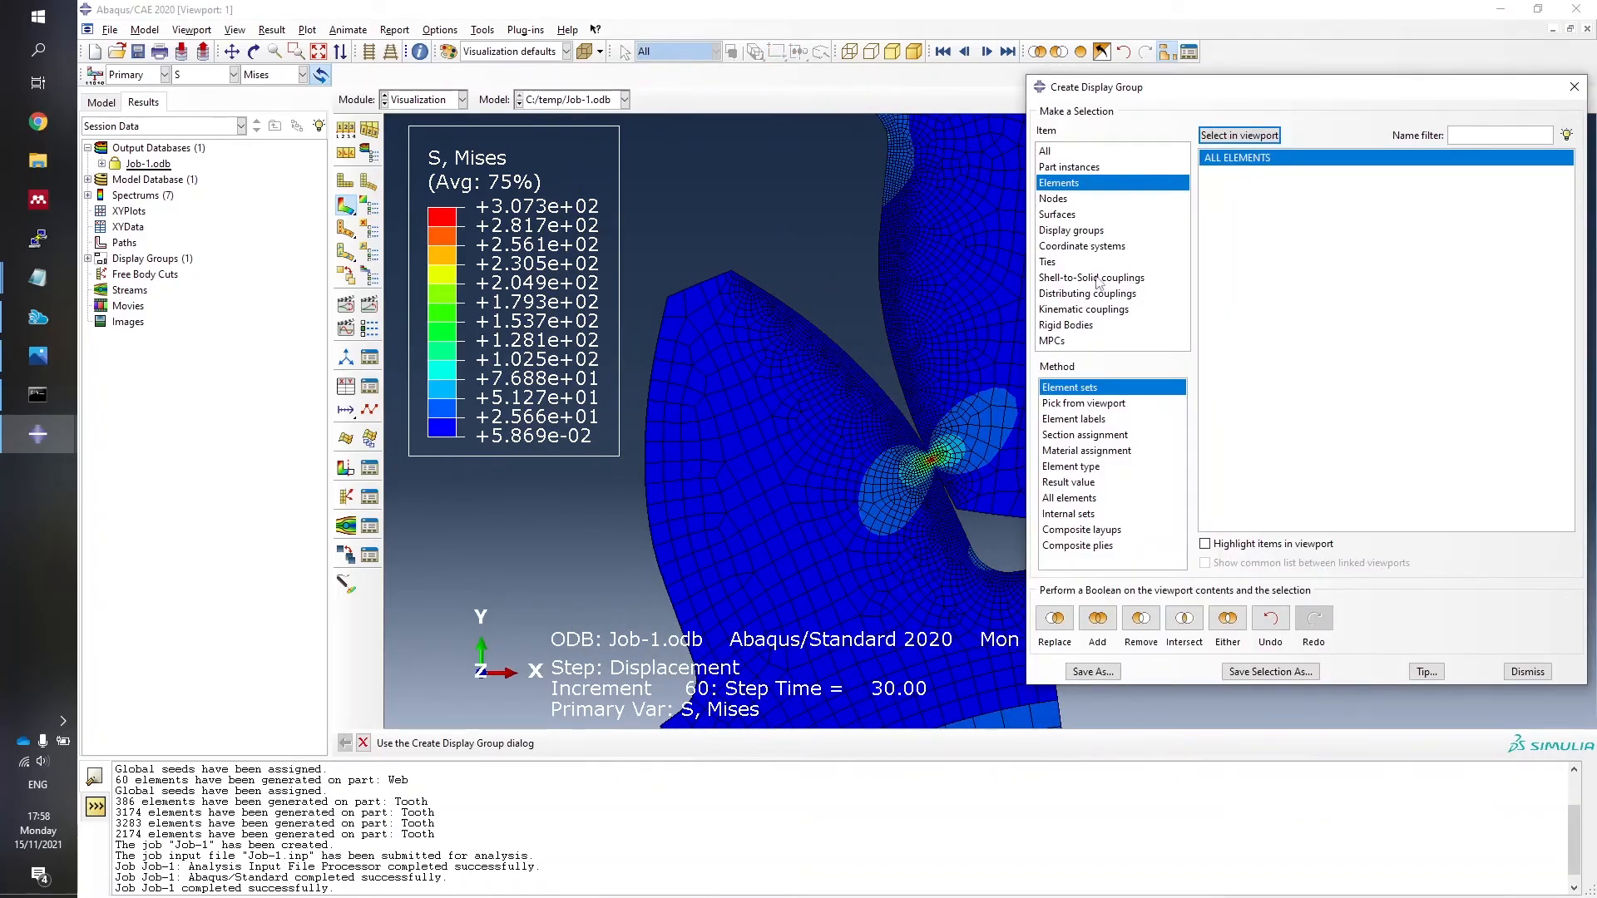
{"action": "left_click", "coordinate": [1075, 169]}
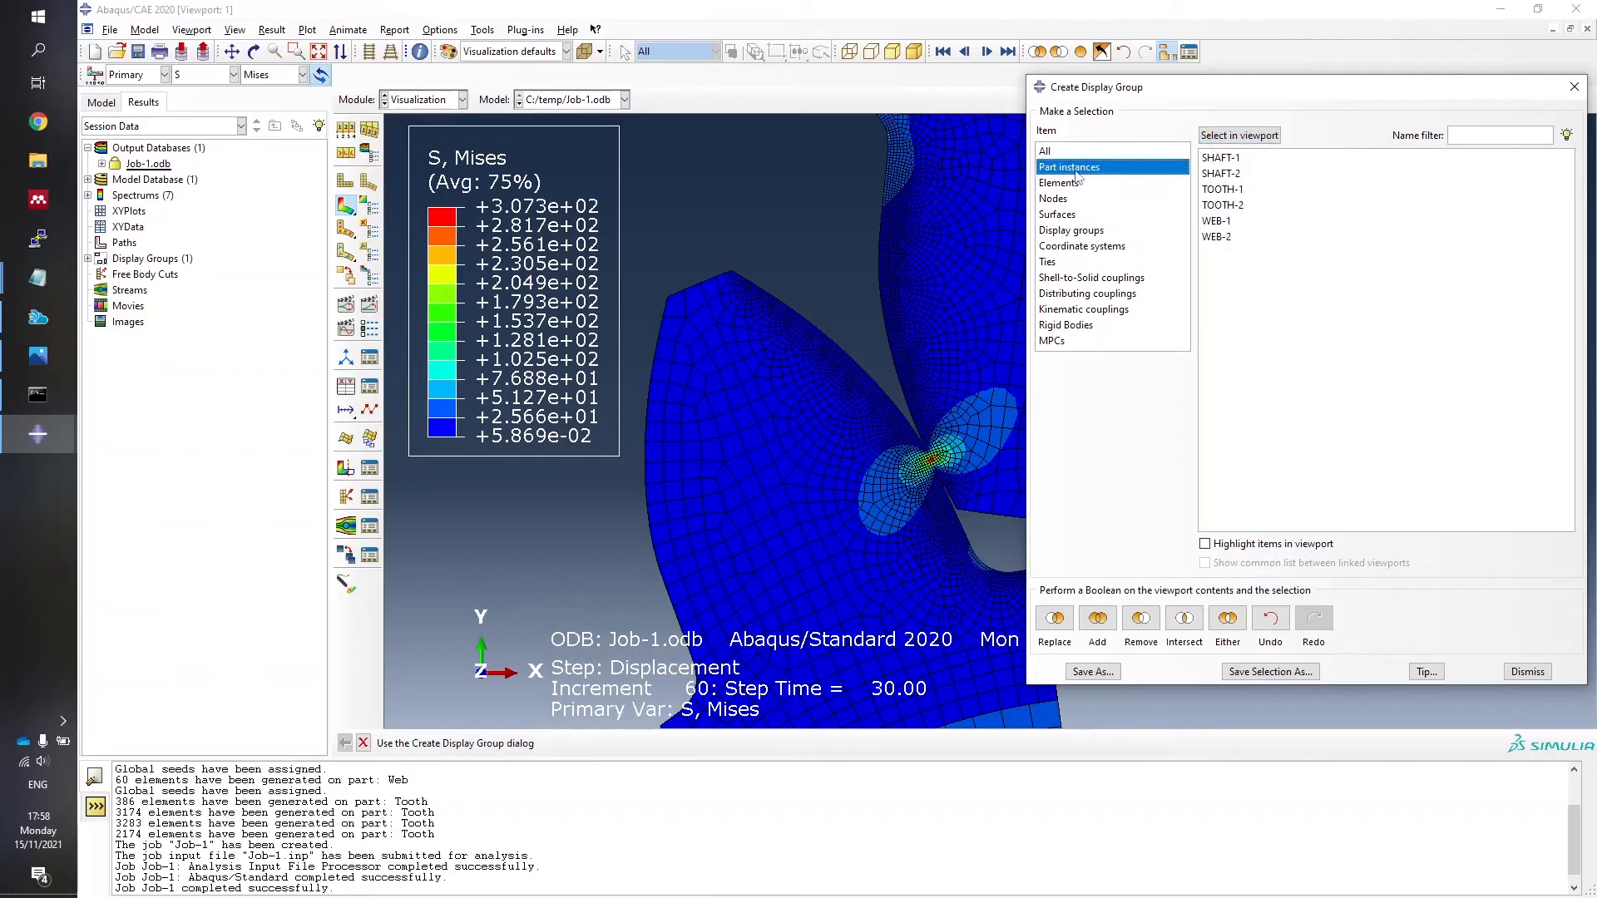
{"action": "left_click", "coordinate": [1237, 173]}
{"action": "left_click", "coordinate": [1239, 158]}
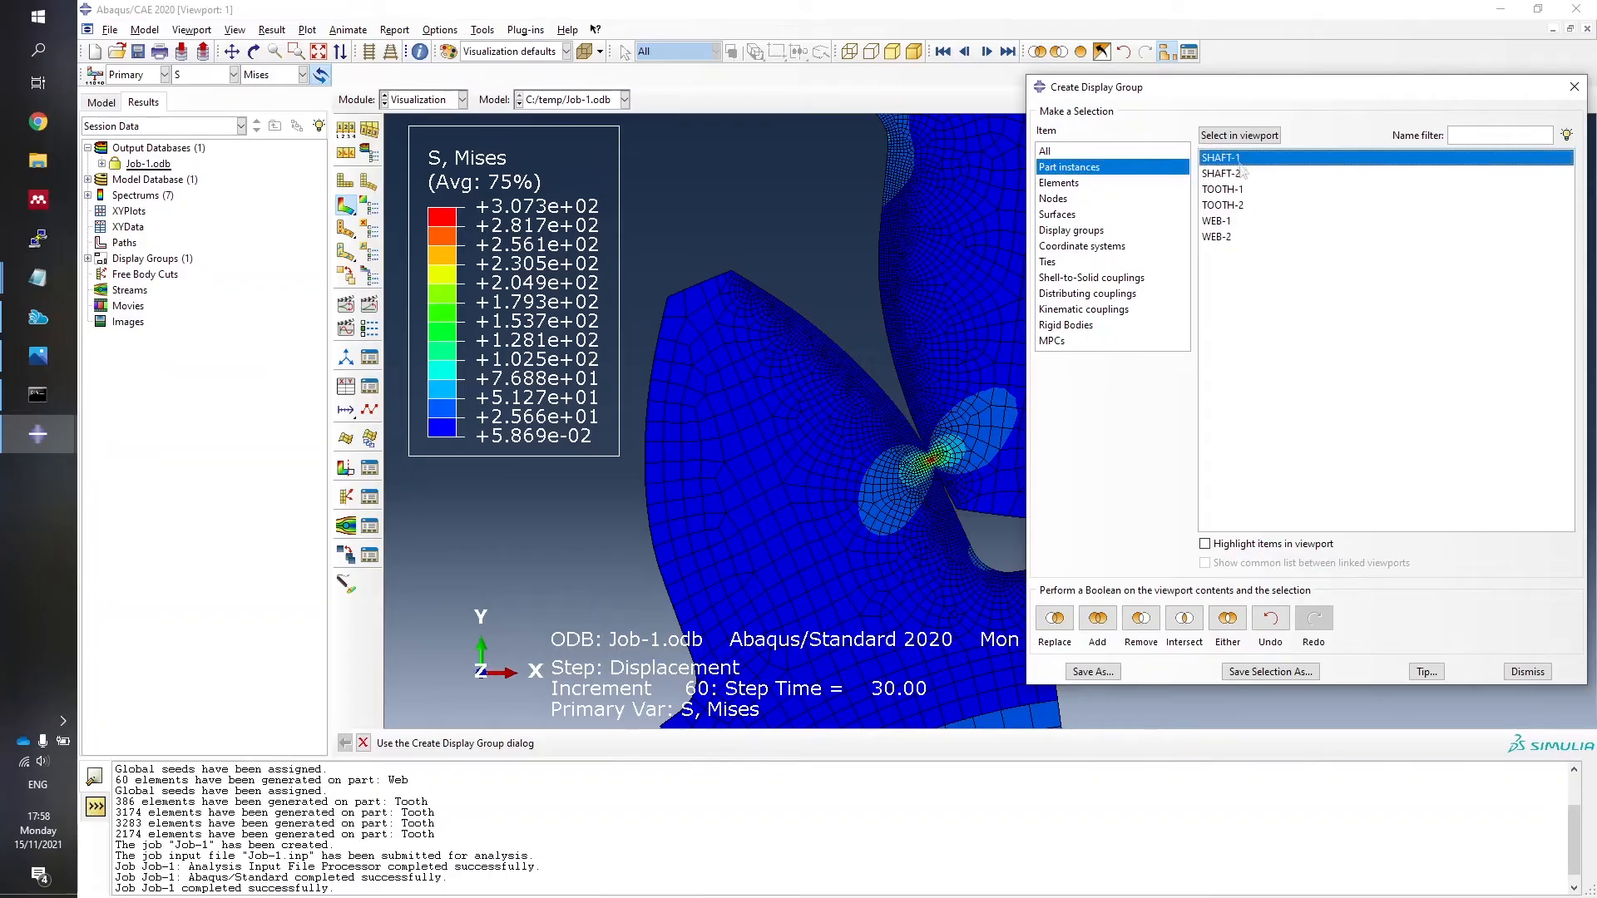
{"action": "left_click", "coordinate": [1241, 192], "text": "ctrl"}
{"action": "left_click", "coordinate": [1244, 220], "text": "ctrl"}
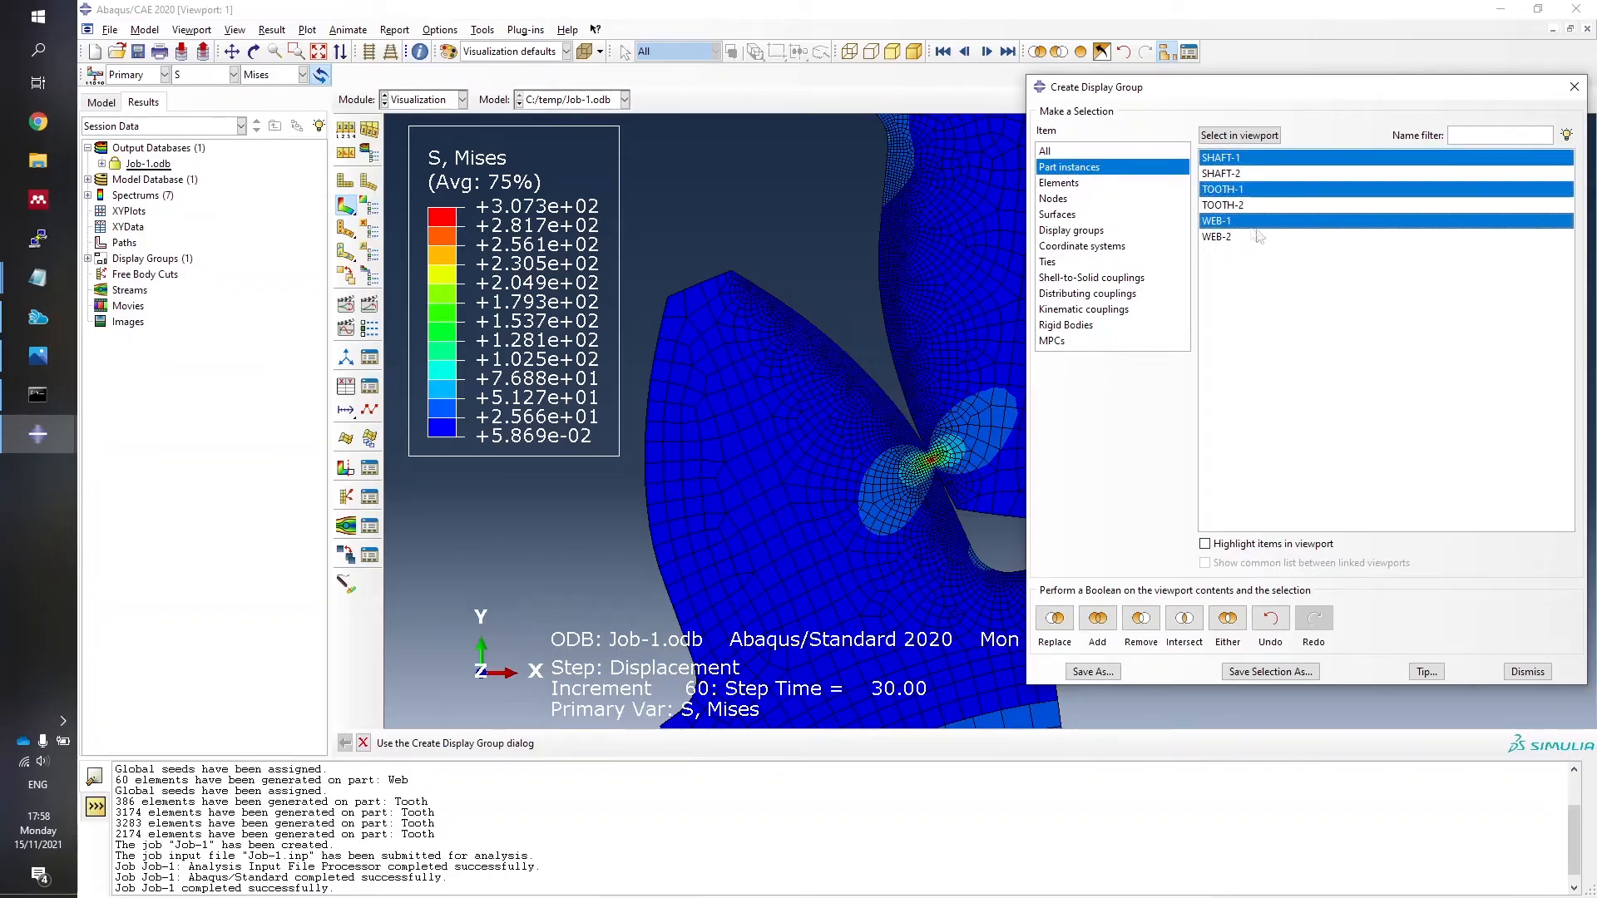
{"action": "left_click", "coordinate": [1247, 237], "text": "ctrl"}
{"action": "left_click", "coordinate": [1236, 176], "text": "ctrl"}
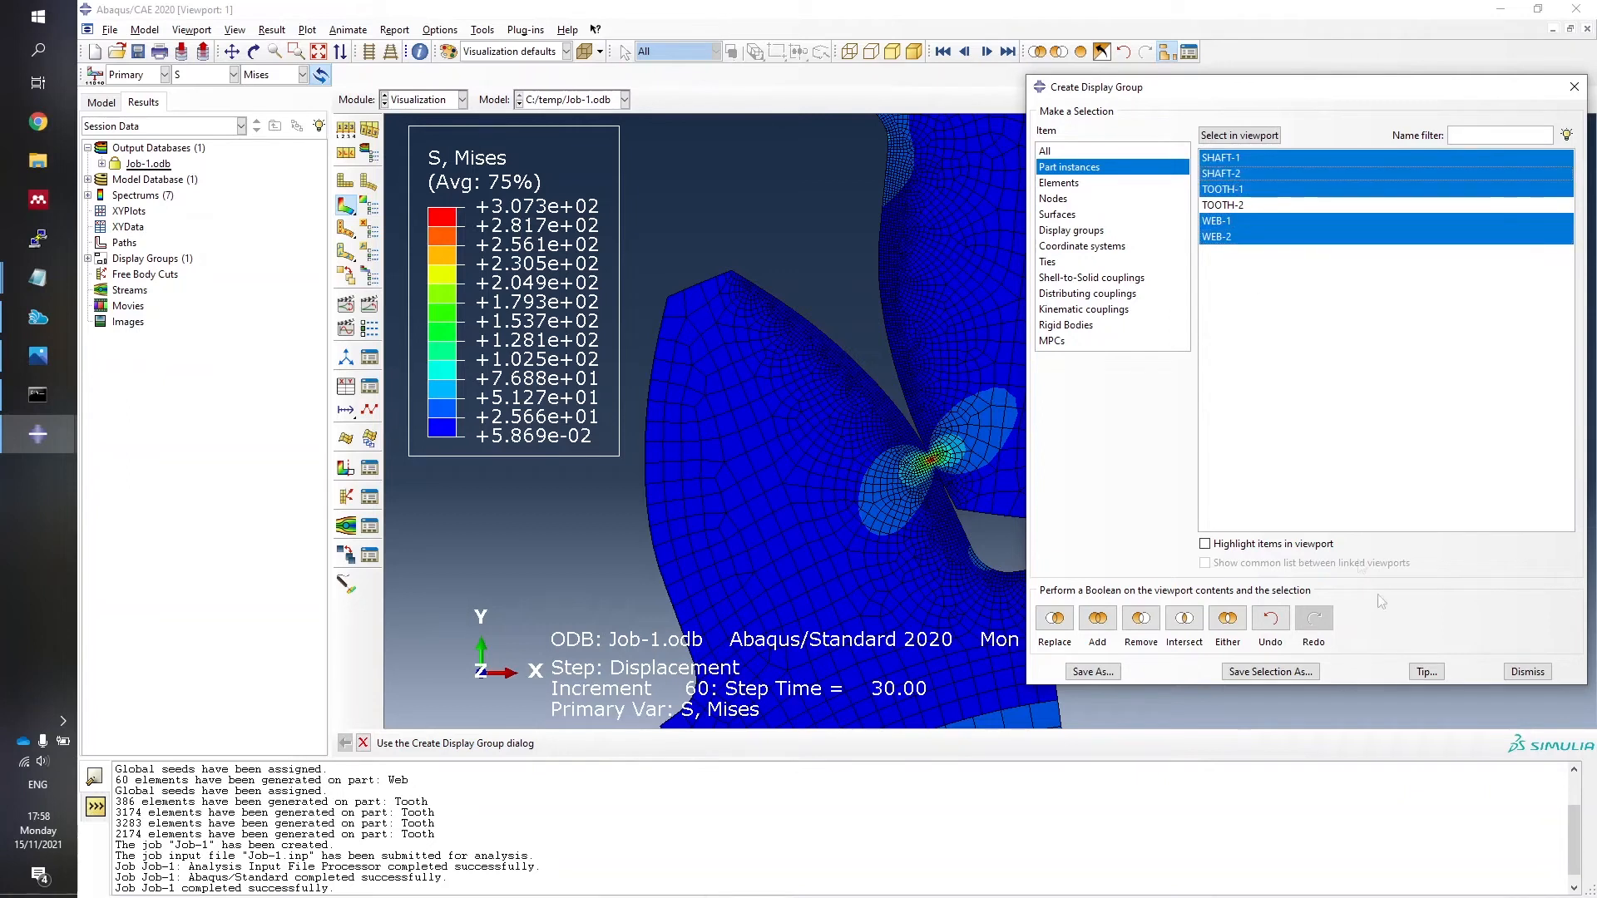
{"action": "left_click", "coordinate": [1084, 618]}
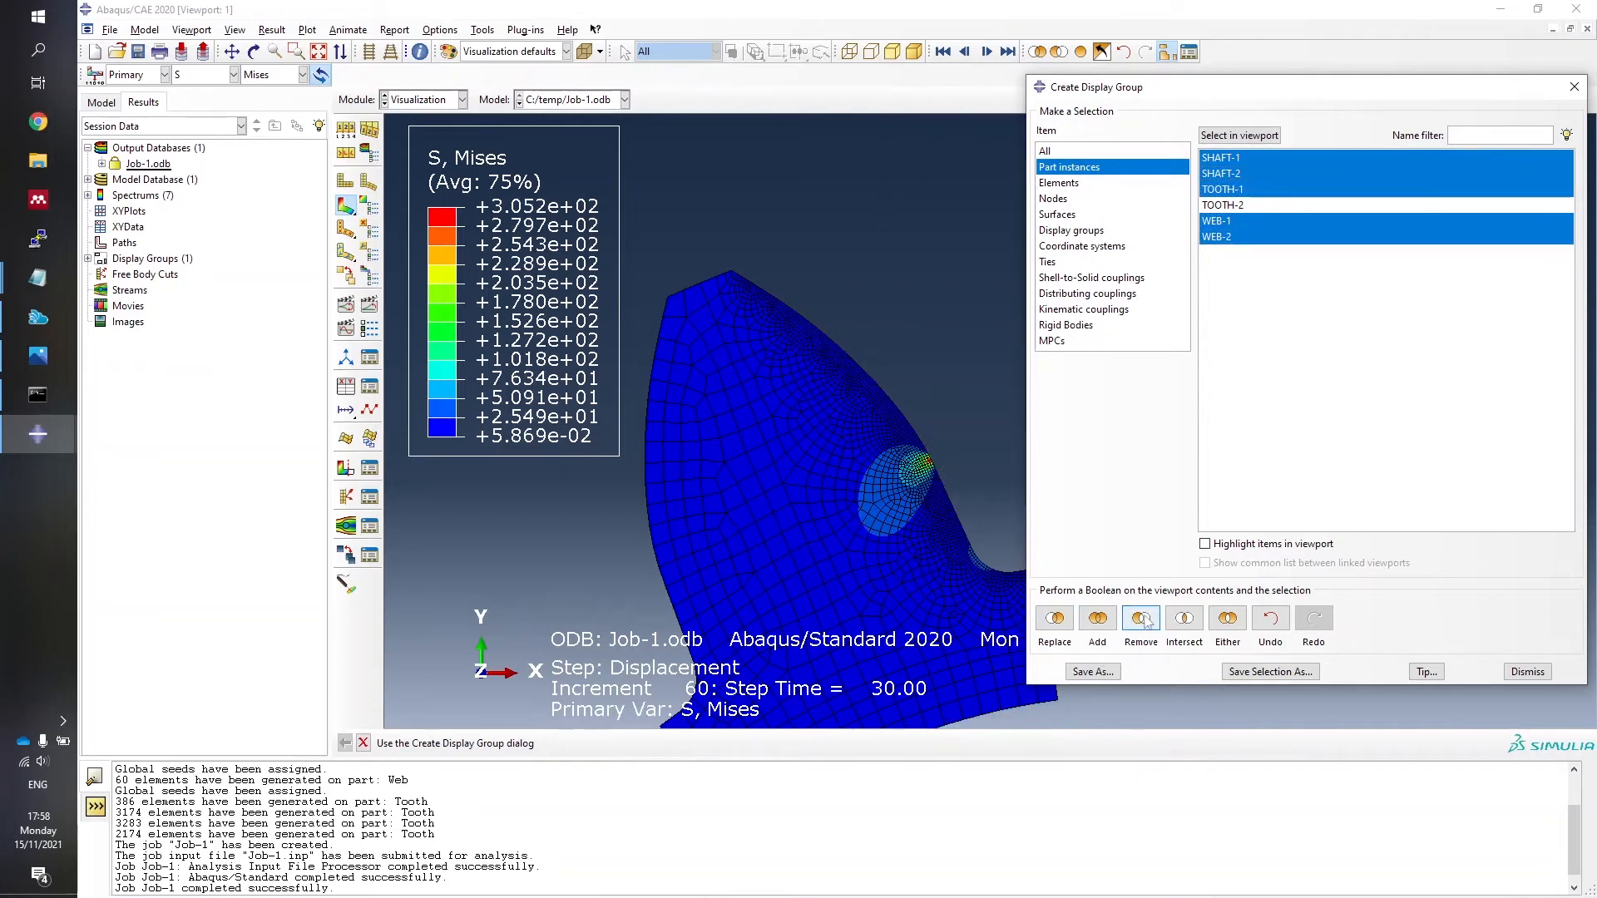
{"action": "left_click", "coordinate": [1522, 671]}
Create a node list path named Path-1 and start inserting nodes selected from the viewport.
{"action": "scroll", "coordinate": [988, 477], "scroll_direction": "down", "scroll_amount": 2}
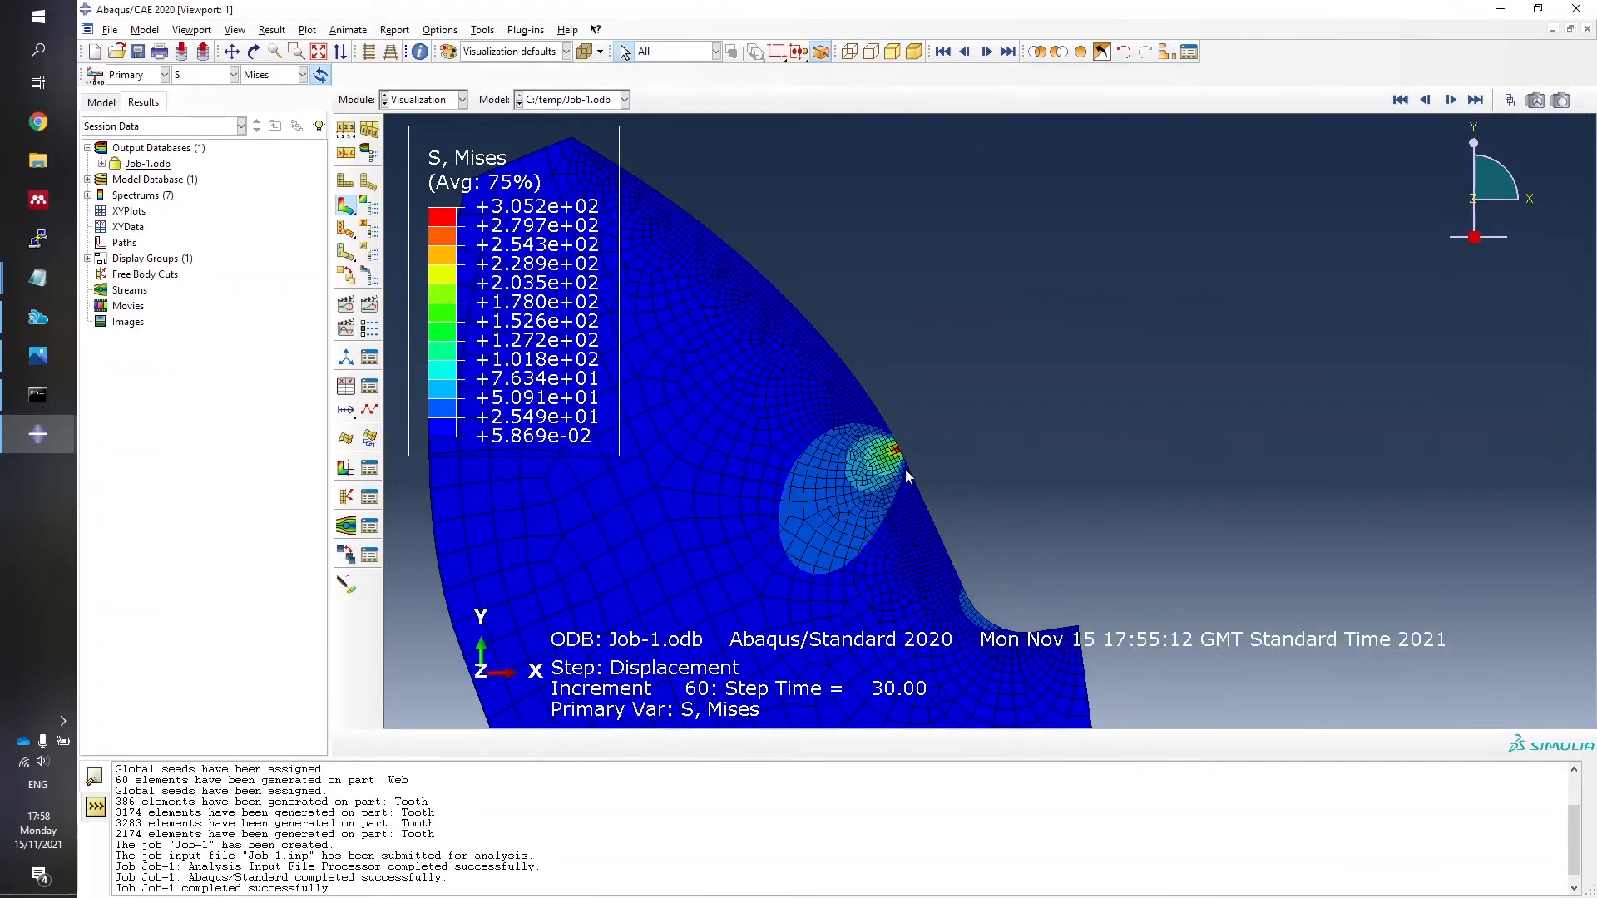
{"action": "scroll", "coordinate": [905, 469], "scroll_direction": "up", "scroll_amount": 1}
{"action": "scroll", "coordinate": [929, 450], "scroll_direction": "down", "scroll_amount": 2}
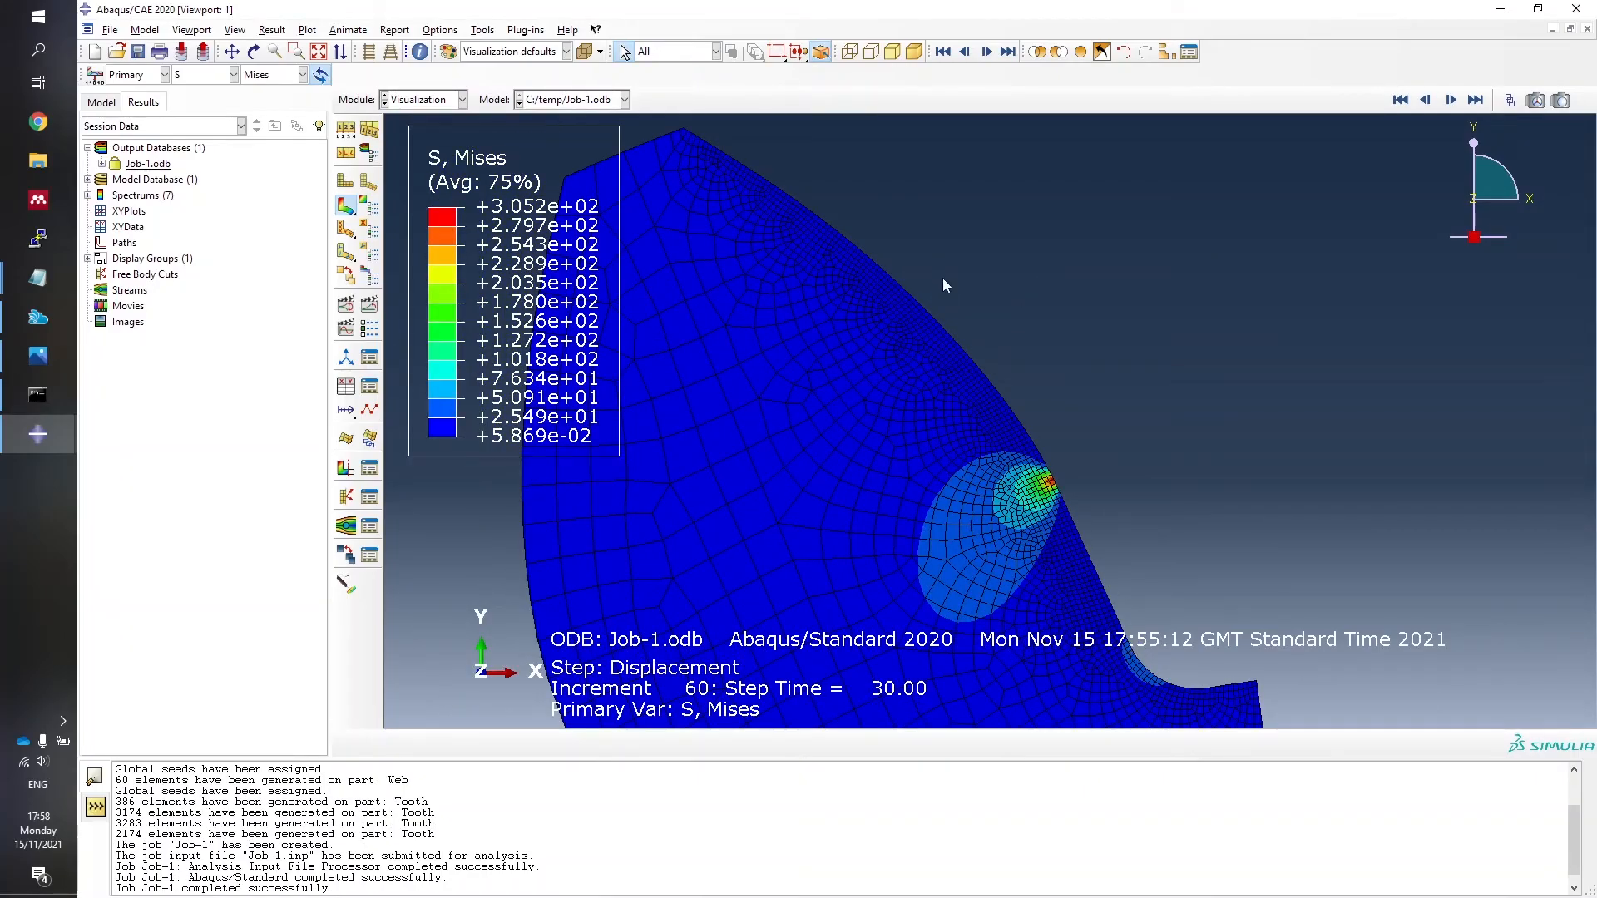
{"action": "right_click", "coordinate": [124, 243]}
{"action": "left_click", "coordinate": [145, 273]}
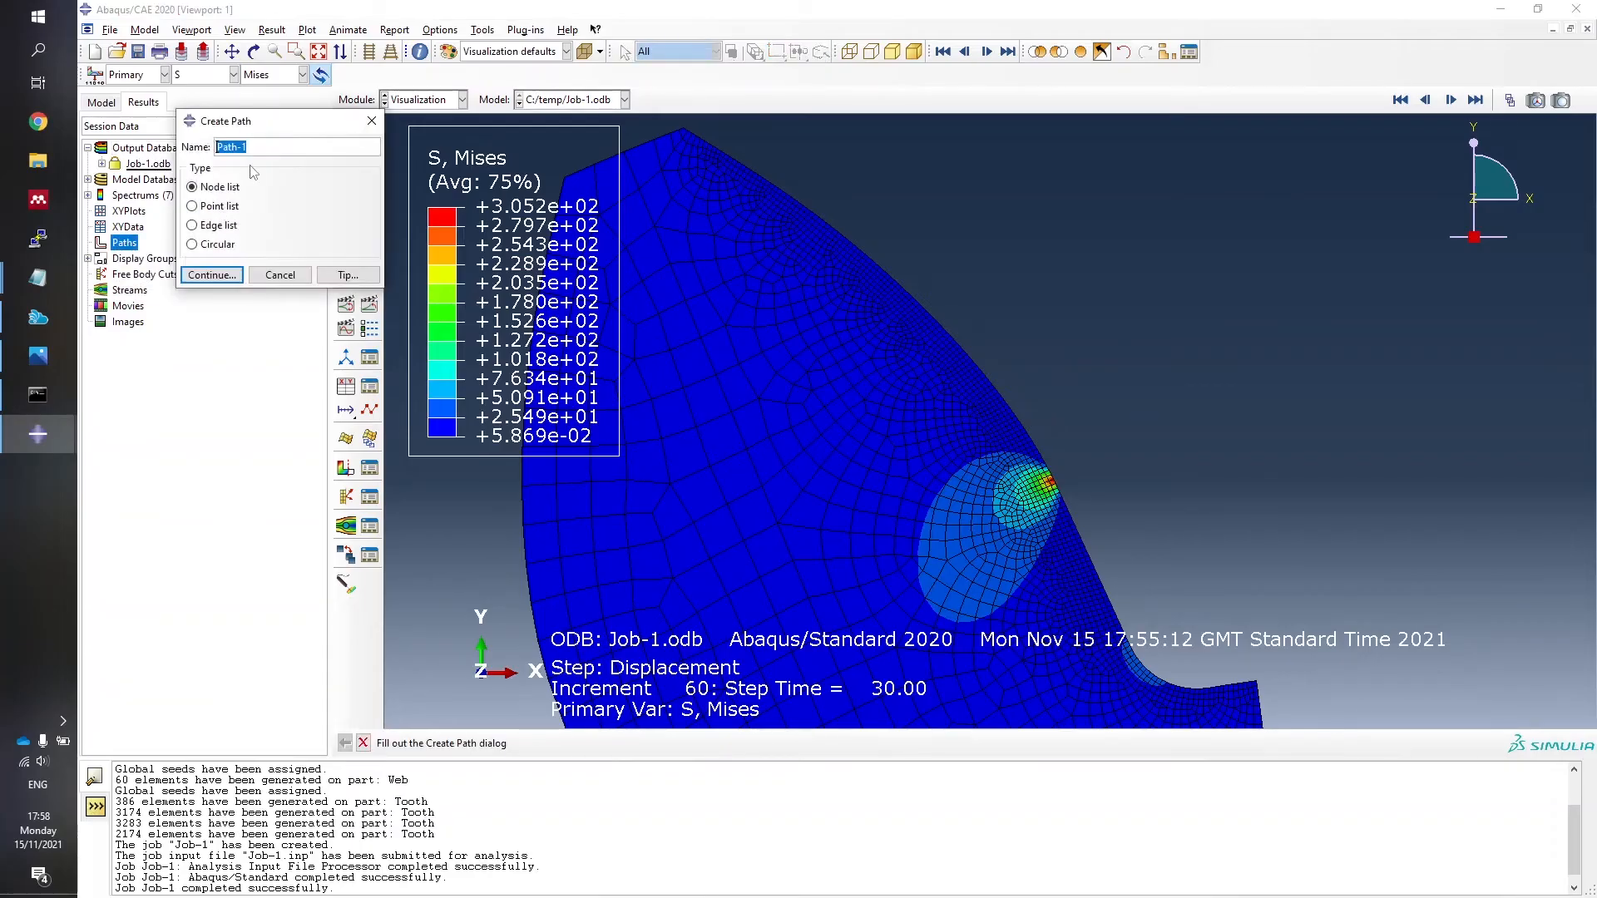
{"action": "left_click", "coordinate": [220, 274]}
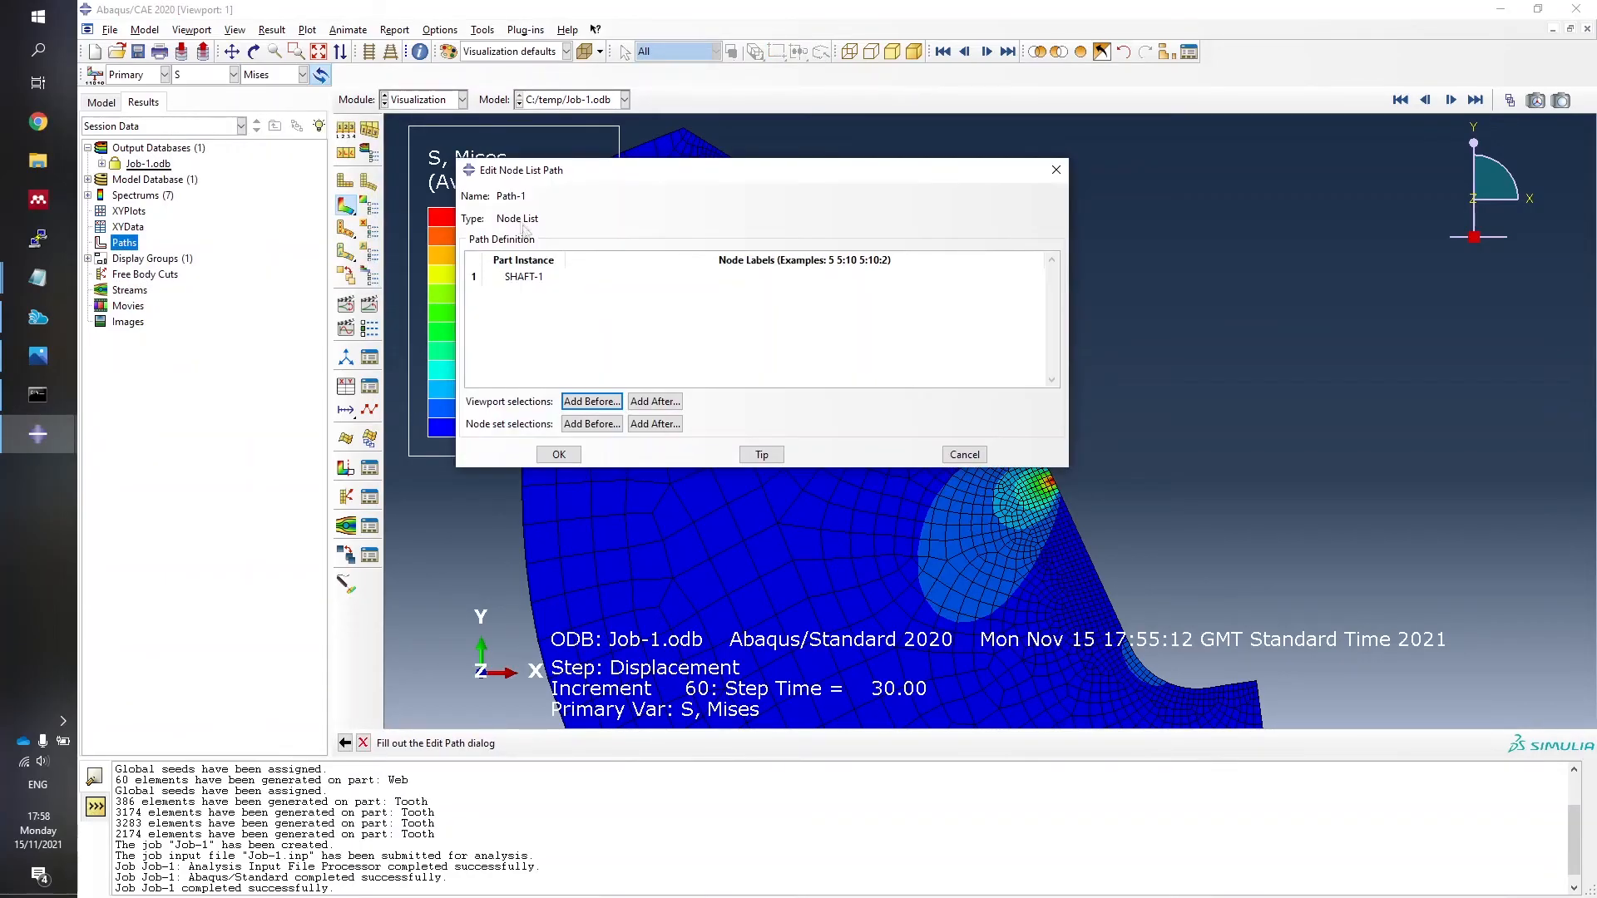
{"action": "left_click", "coordinate": [591, 401]}
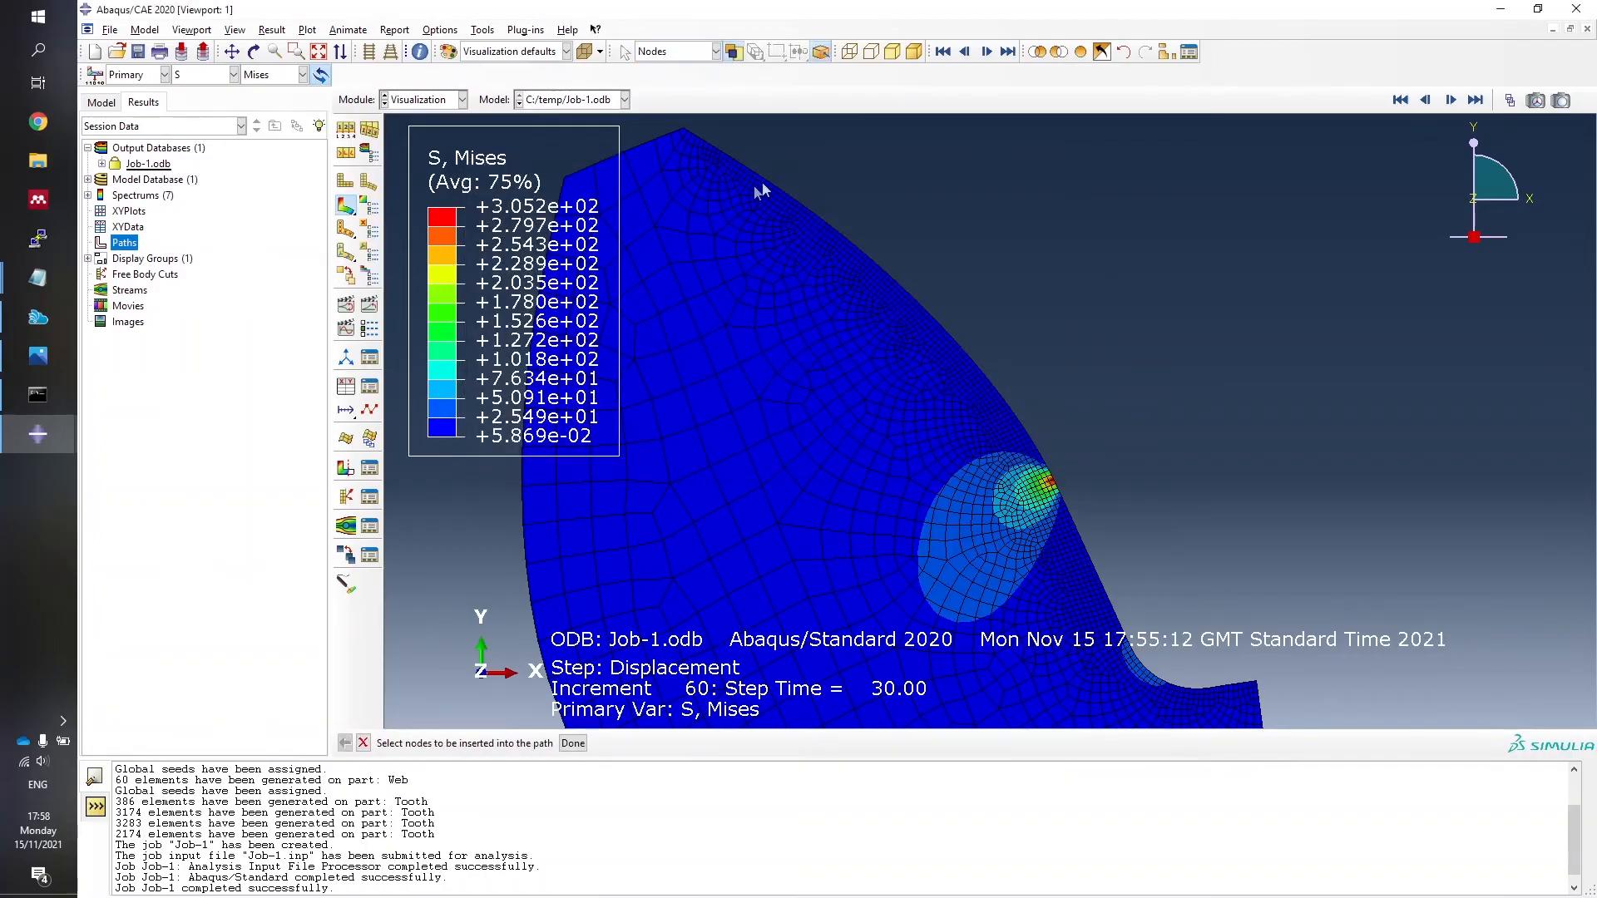
Add the tooth's tip corner node as the path start, followed by the neighbouring nodes down the contact flank.
{"action": "left_click", "coordinate": [689, 129]}
{"action": "scroll", "coordinate": [684, 129], "scroll_direction": "up", "scroll_amount": 5}
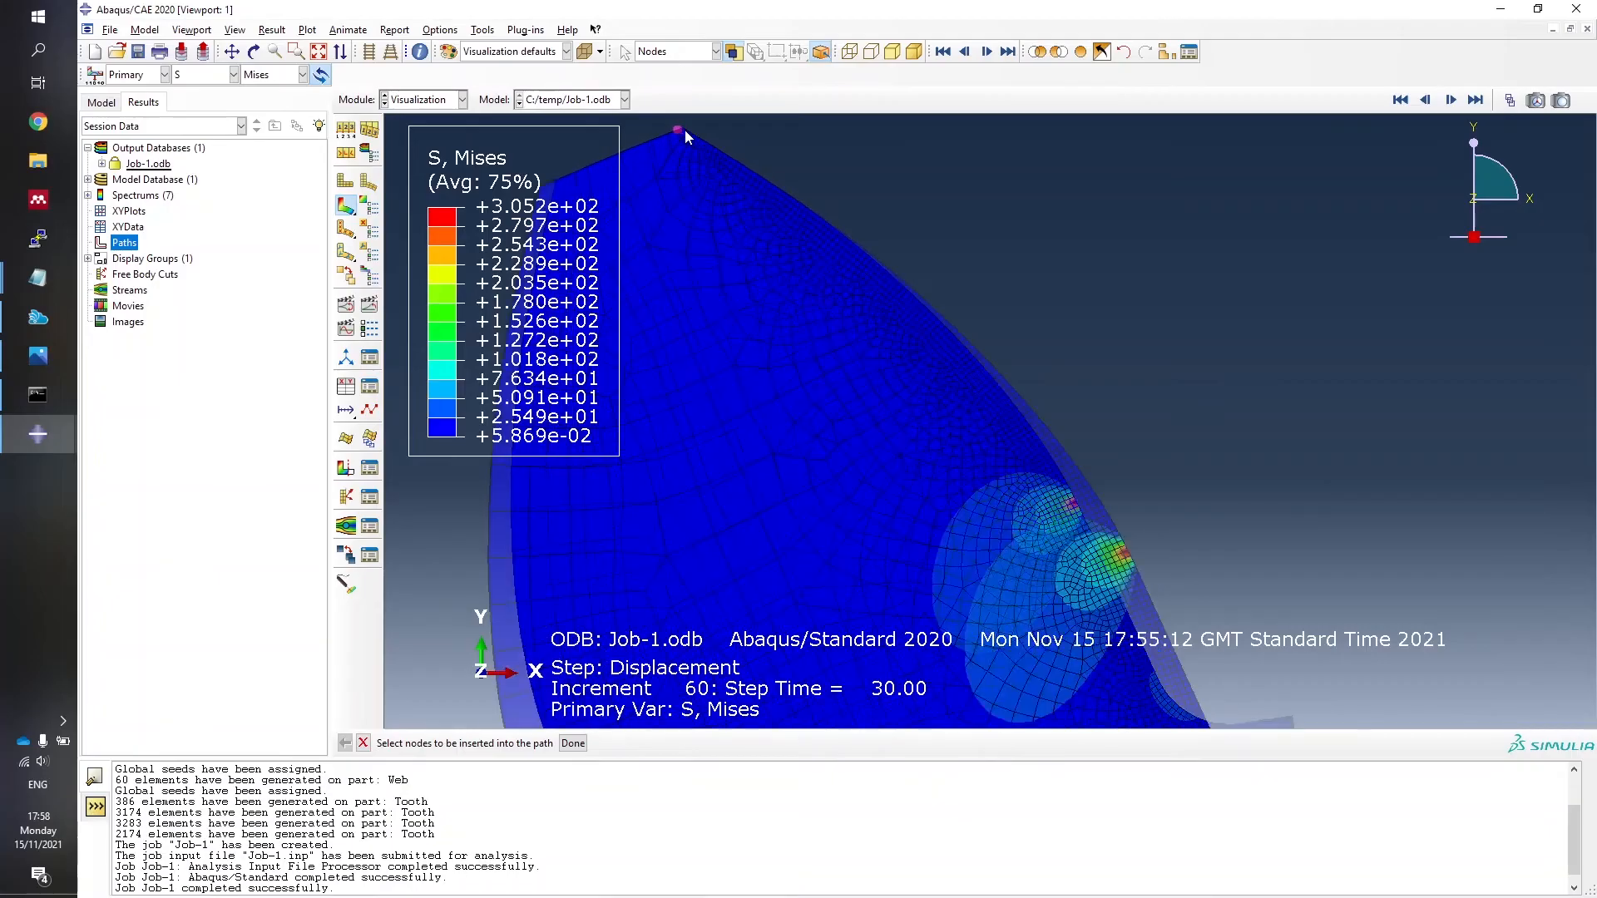
{"action": "left_click", "coordinate": [683, 126]}
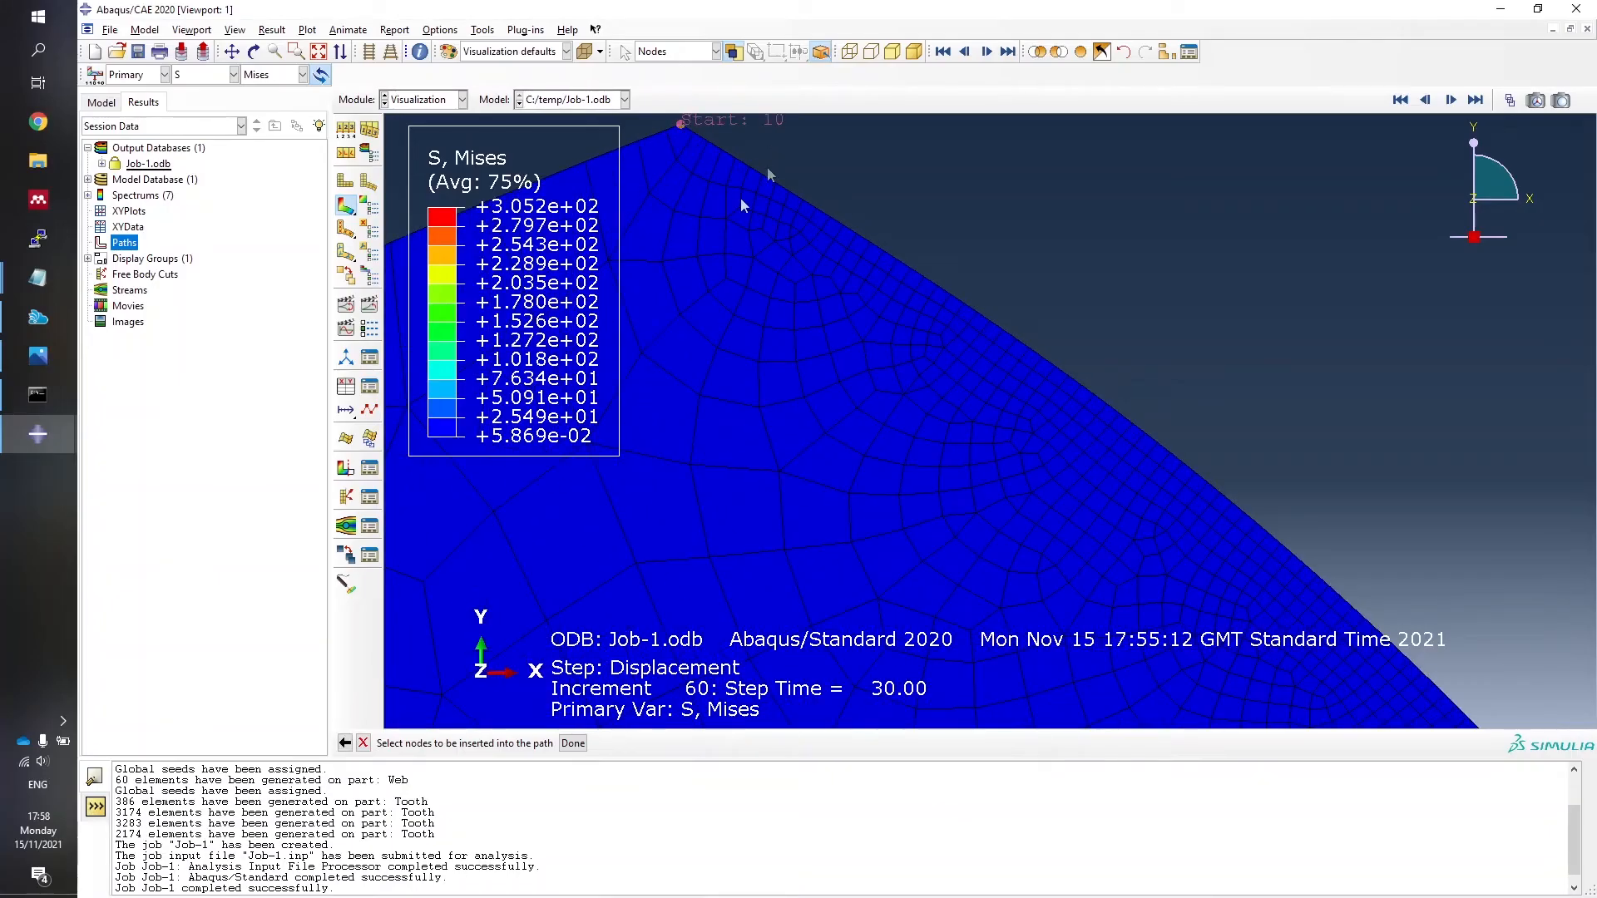
{"action": "scroll", "coordinate": [694, 214], "scroll_direction": "down", "scroll_amount": 2}
{"action": "left_click", "coordinate": [692, 153]}
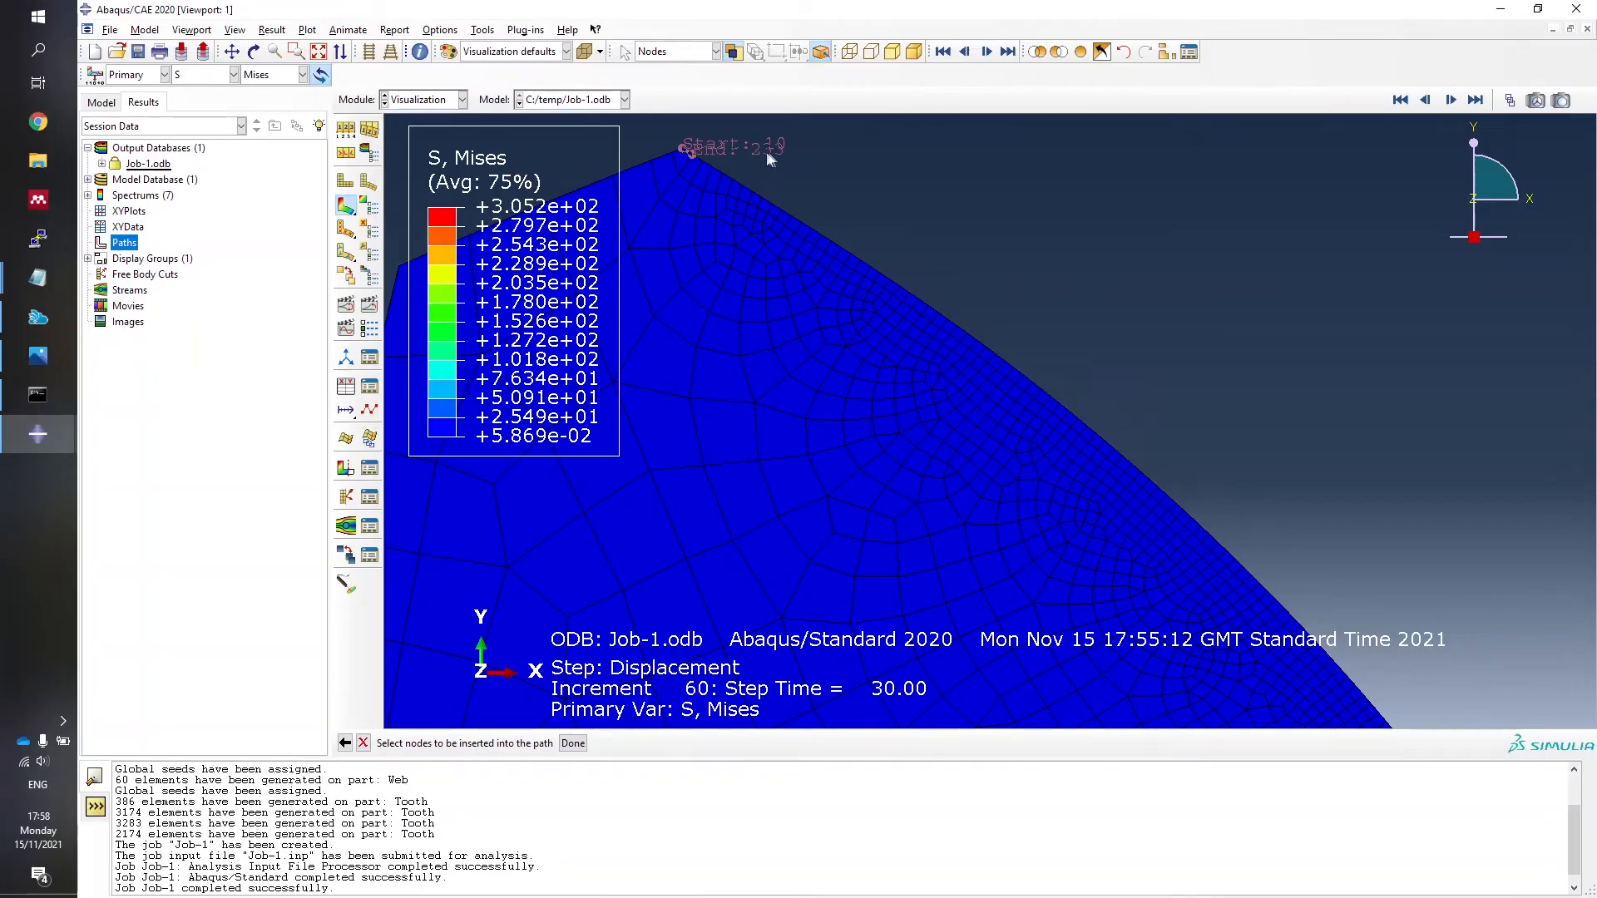
{"action": "left_click", "coordinate": [701, 160]}
{"action": "left_click", "coordinate": [715, 168]}
{"action": "scroll", "coordinate": [648, 203], "scroll_direction": "down", "scroll_amount": 5}
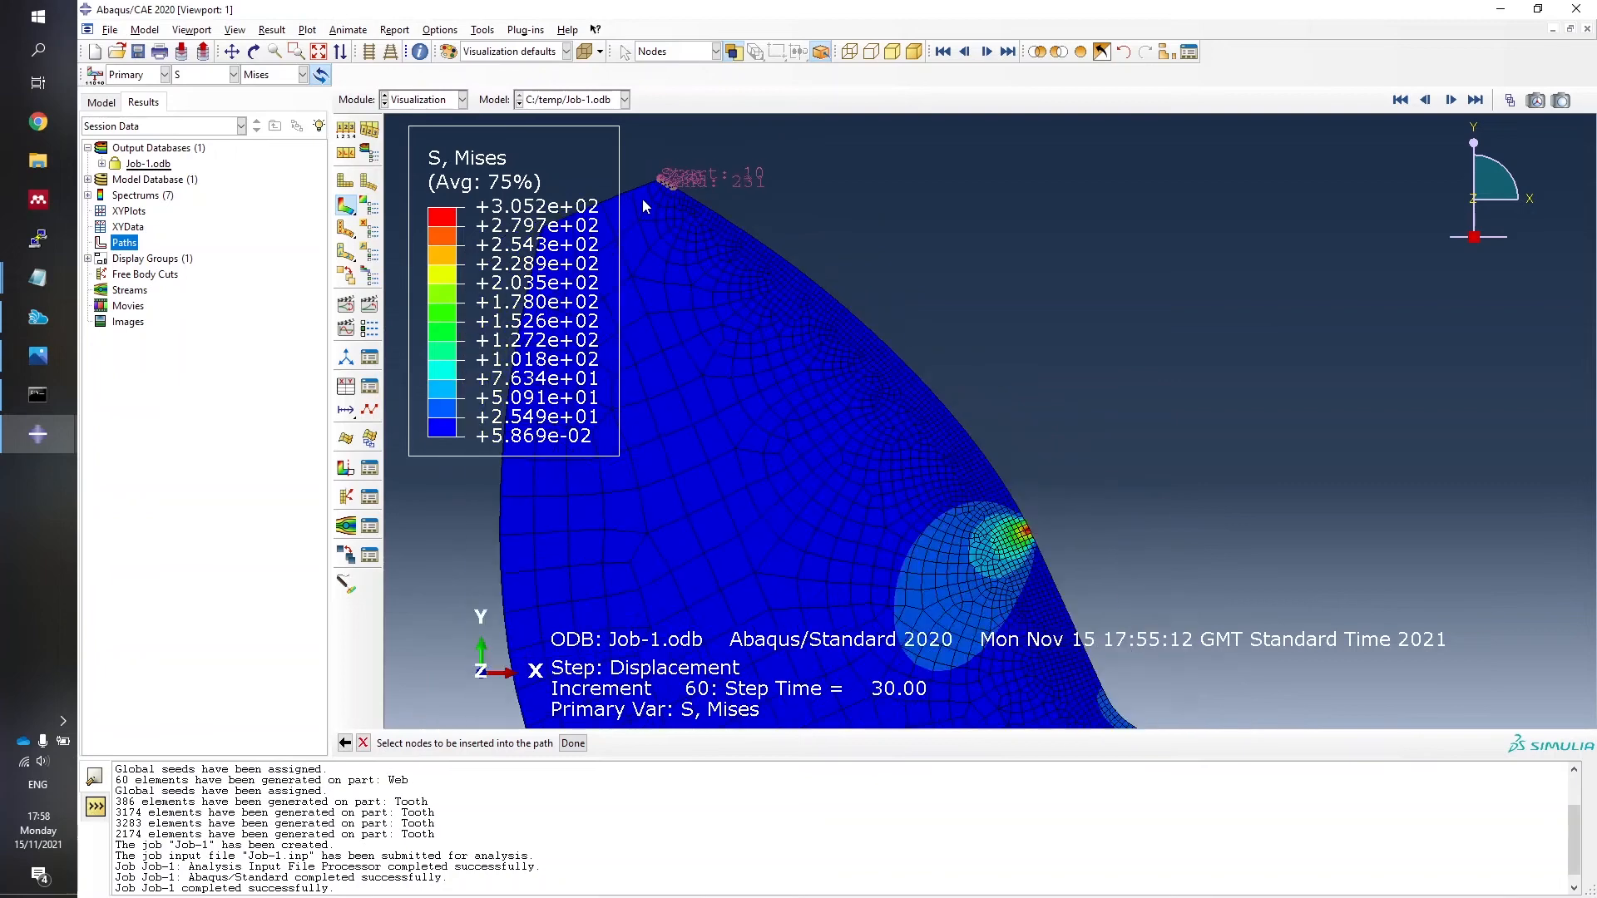
Add the flank node near the lower end of the contact side as the path end and finish the viewport node selection.
{"action": "scroll", "coordinate": [930, 467], "scroll_direction": "up", "scroll_amount": 5}
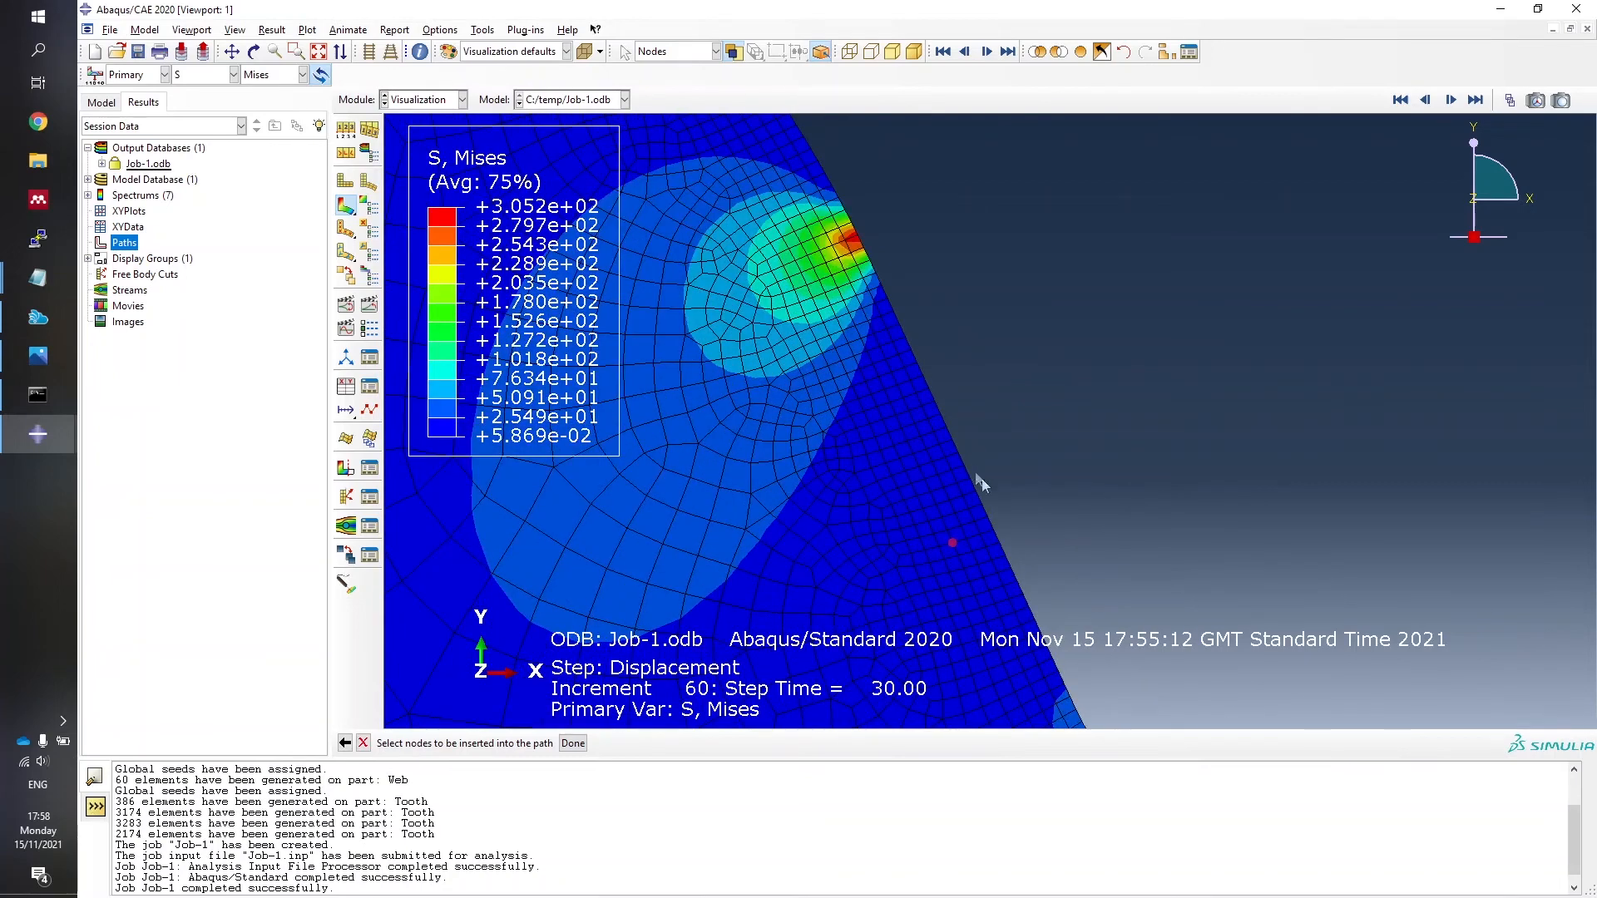
{"action": "scroll", "coordinate": [944, 428], "scroll_direction": "down", "scroll_amount": 2}
{"action": "left_click", "coordinate": [959, 452]}
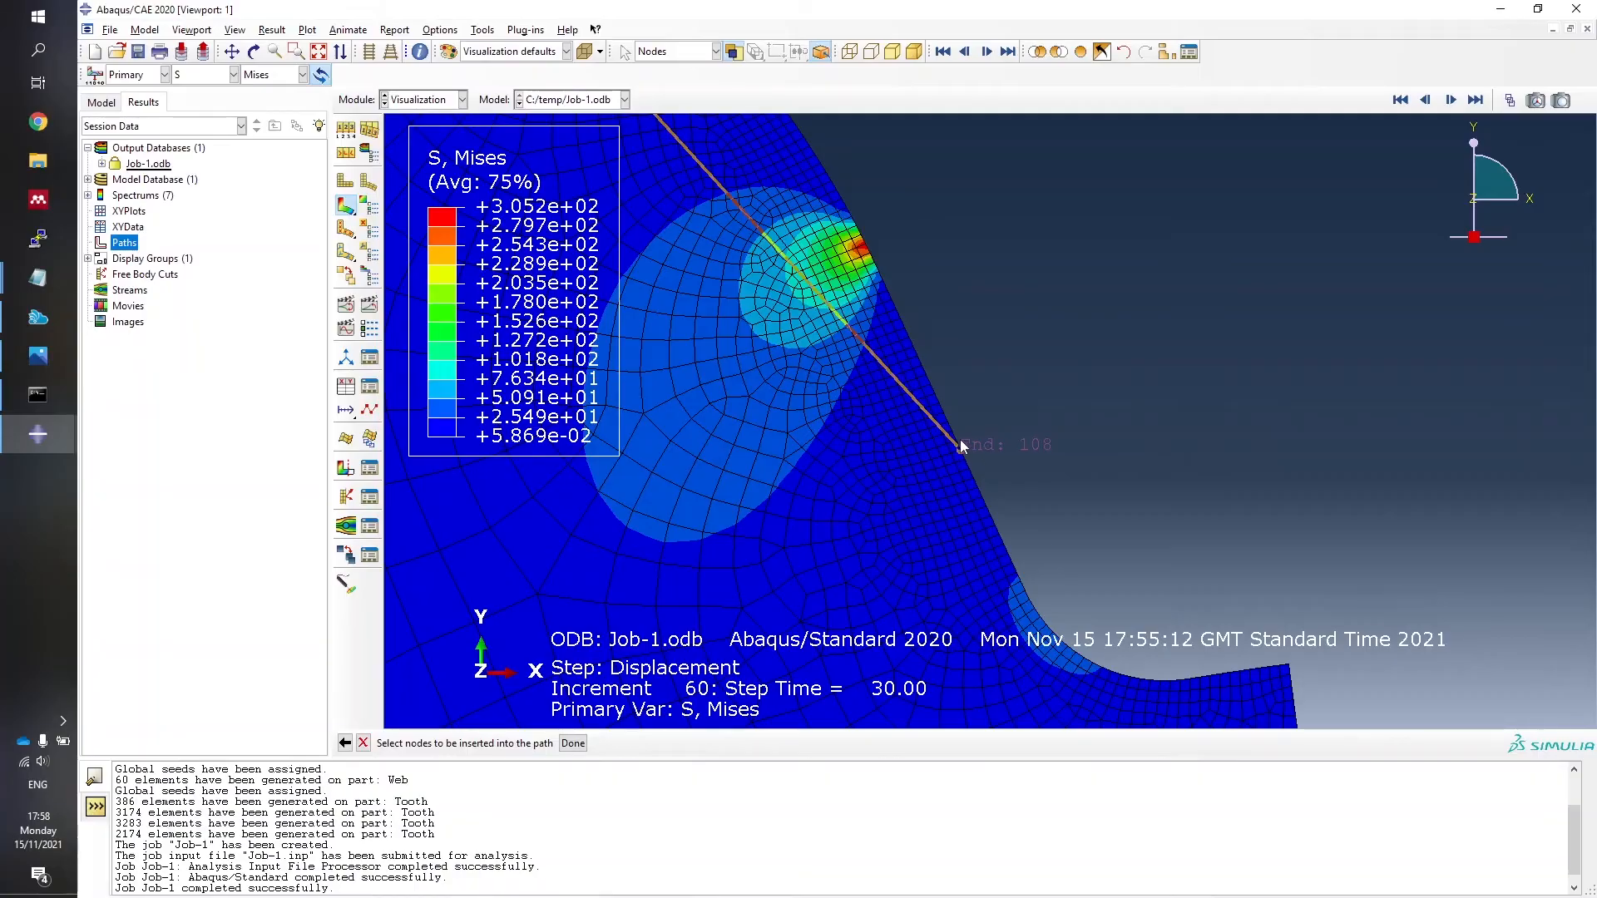
{"action": "scroll", "coordinate": [1081, 532], "scroll_direction": "down", "scroll_amount": 5}
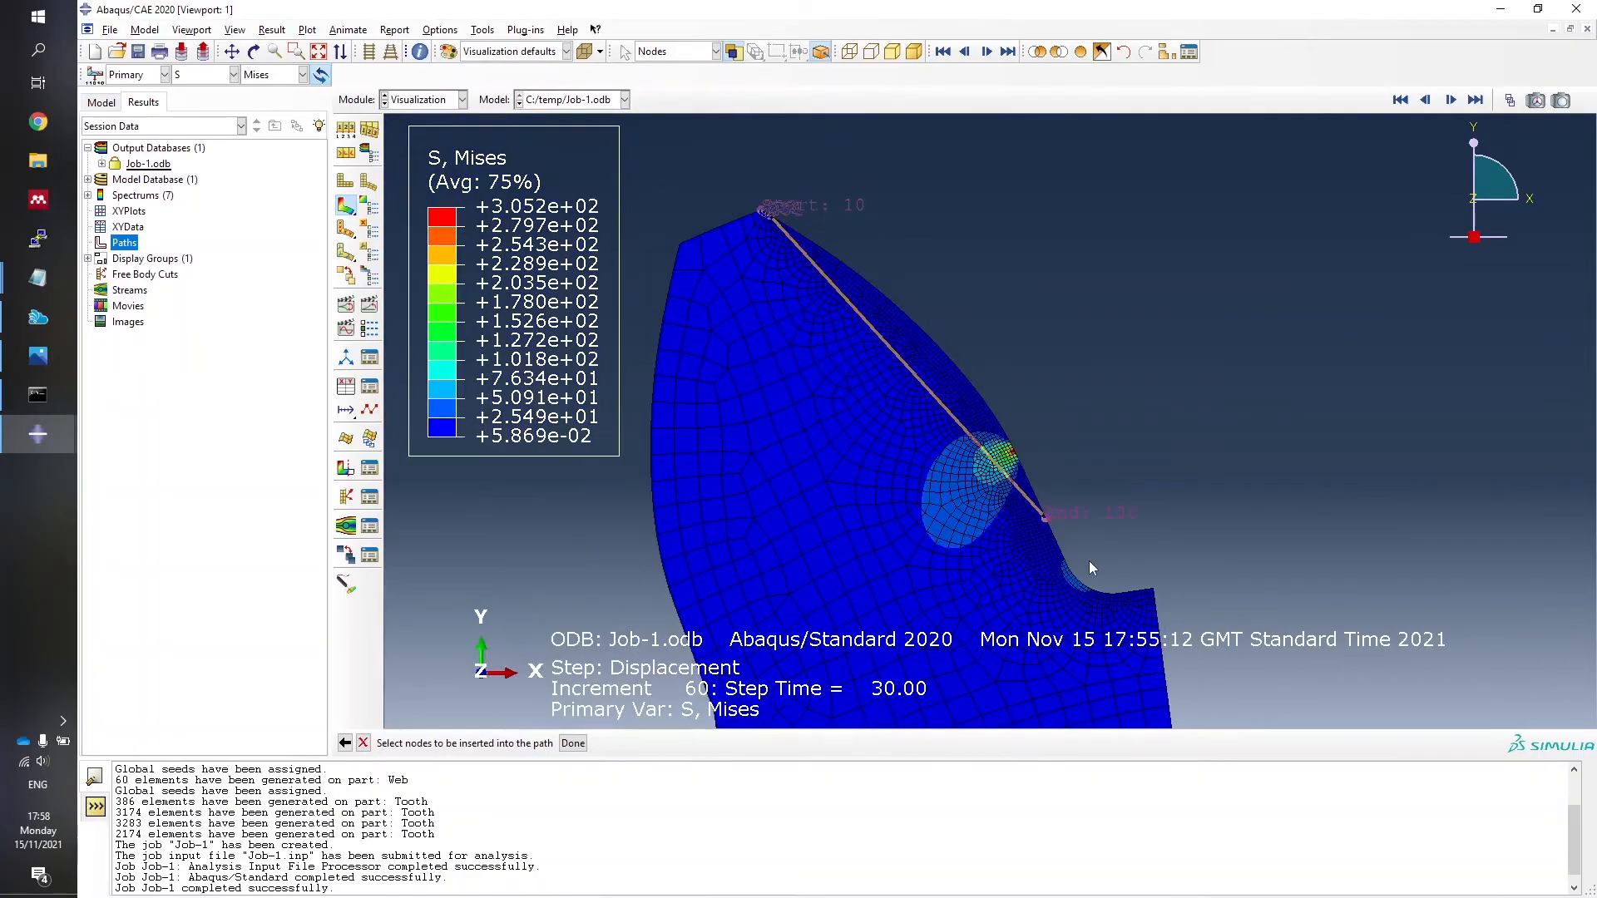
{"action": "scroll", "coordinate": [800, 223], "scroll_direction": "up", "scroll_amount": 4}
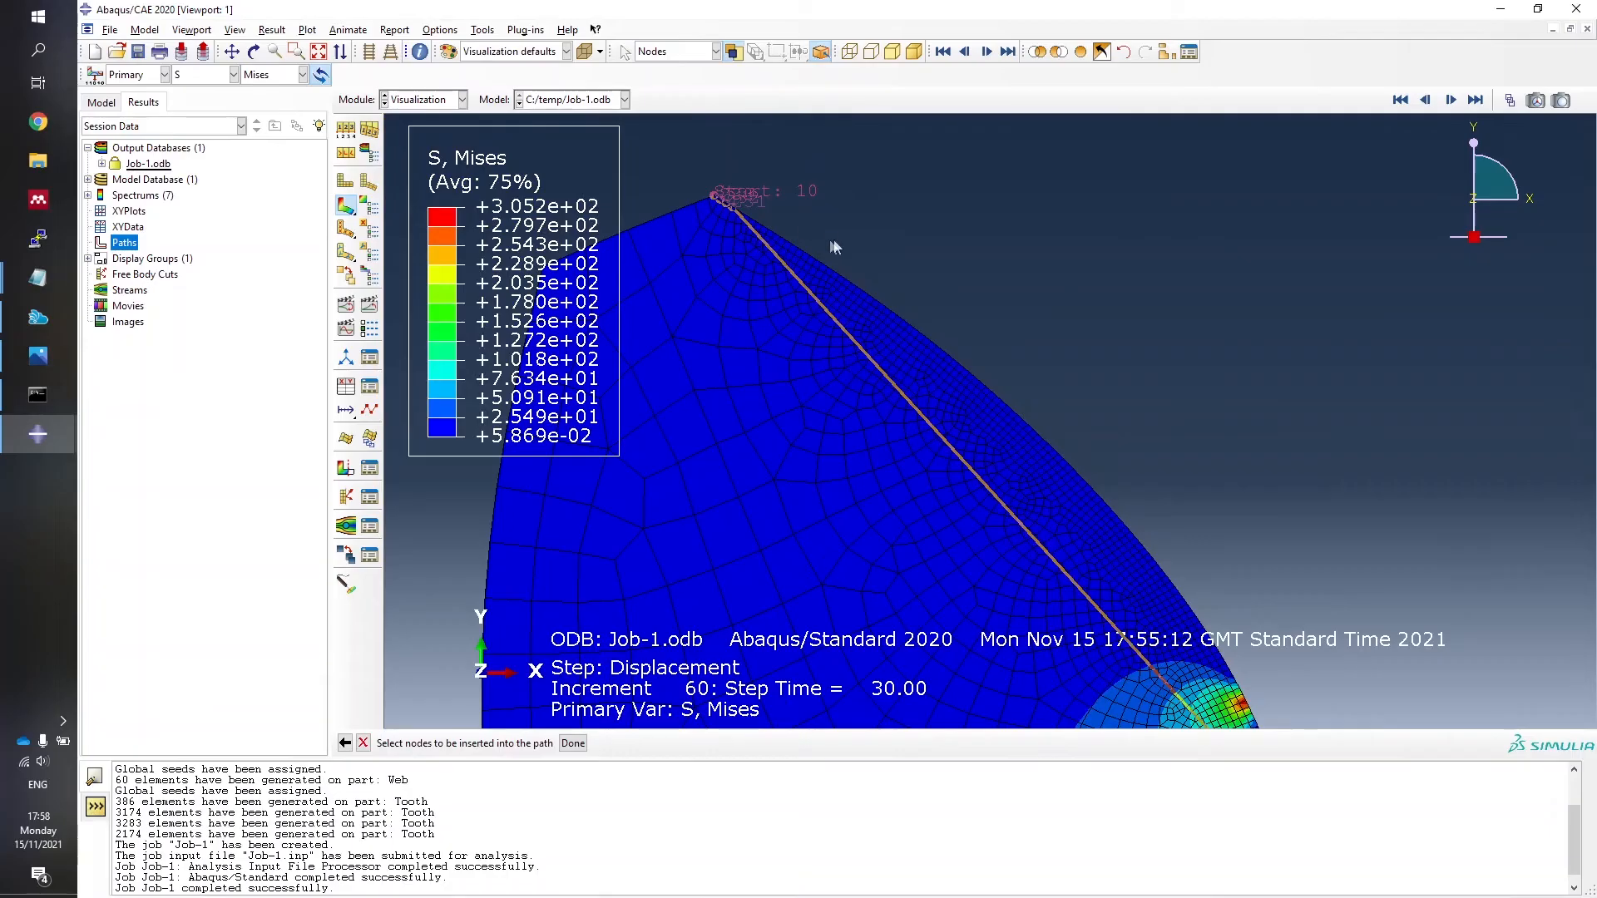
{"action": "scroll", "coordinate": [831, 232], "scroll_direction": "up", "scroll_amount": 3}
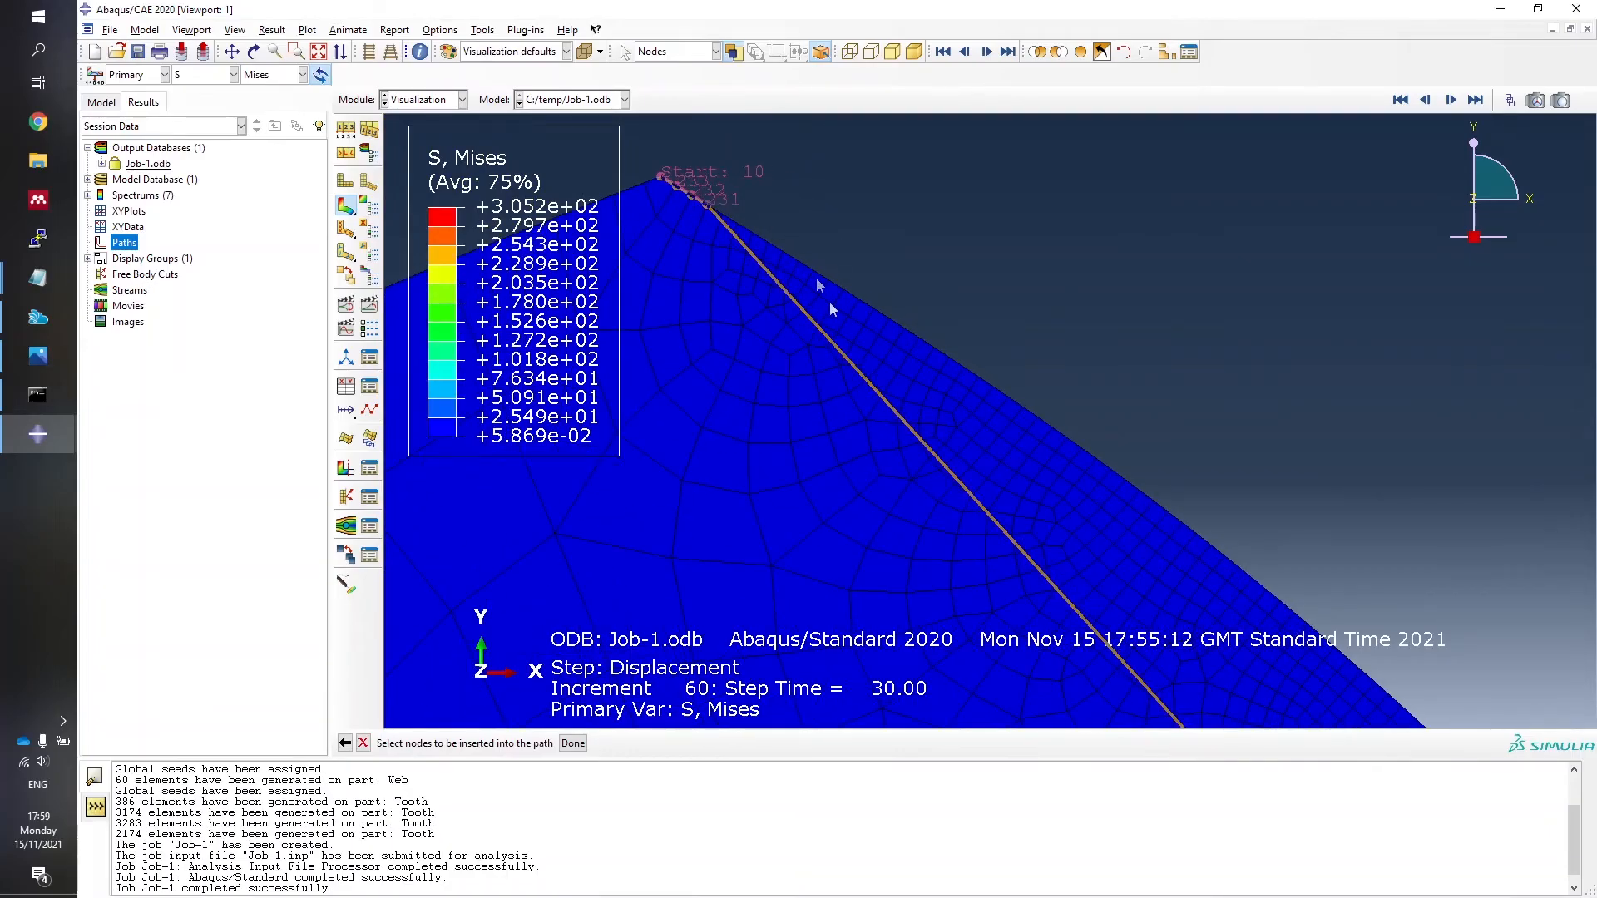
{"action": "left_click", "coordinate": [572, 743]}
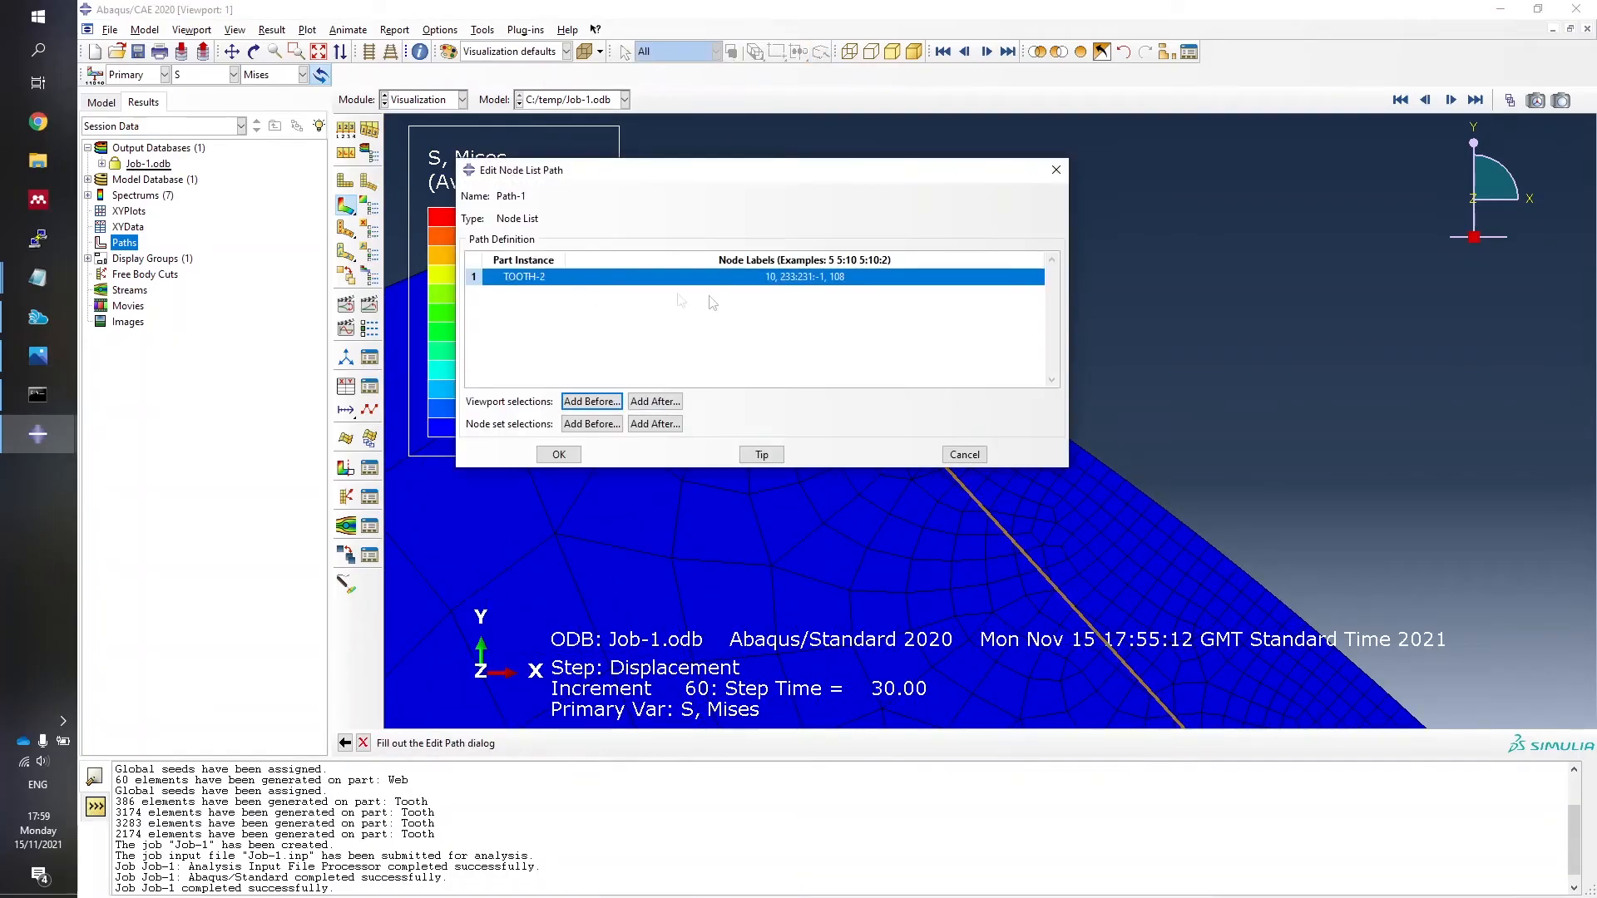
Set Path-1's node labels for TOOTH-2 to 10, 233:108:-1 and accept the path definition.
{"action": "double_click", "coordinate": [760, 277]}
{"action": "left_click", "coordinate": [664, 277]}
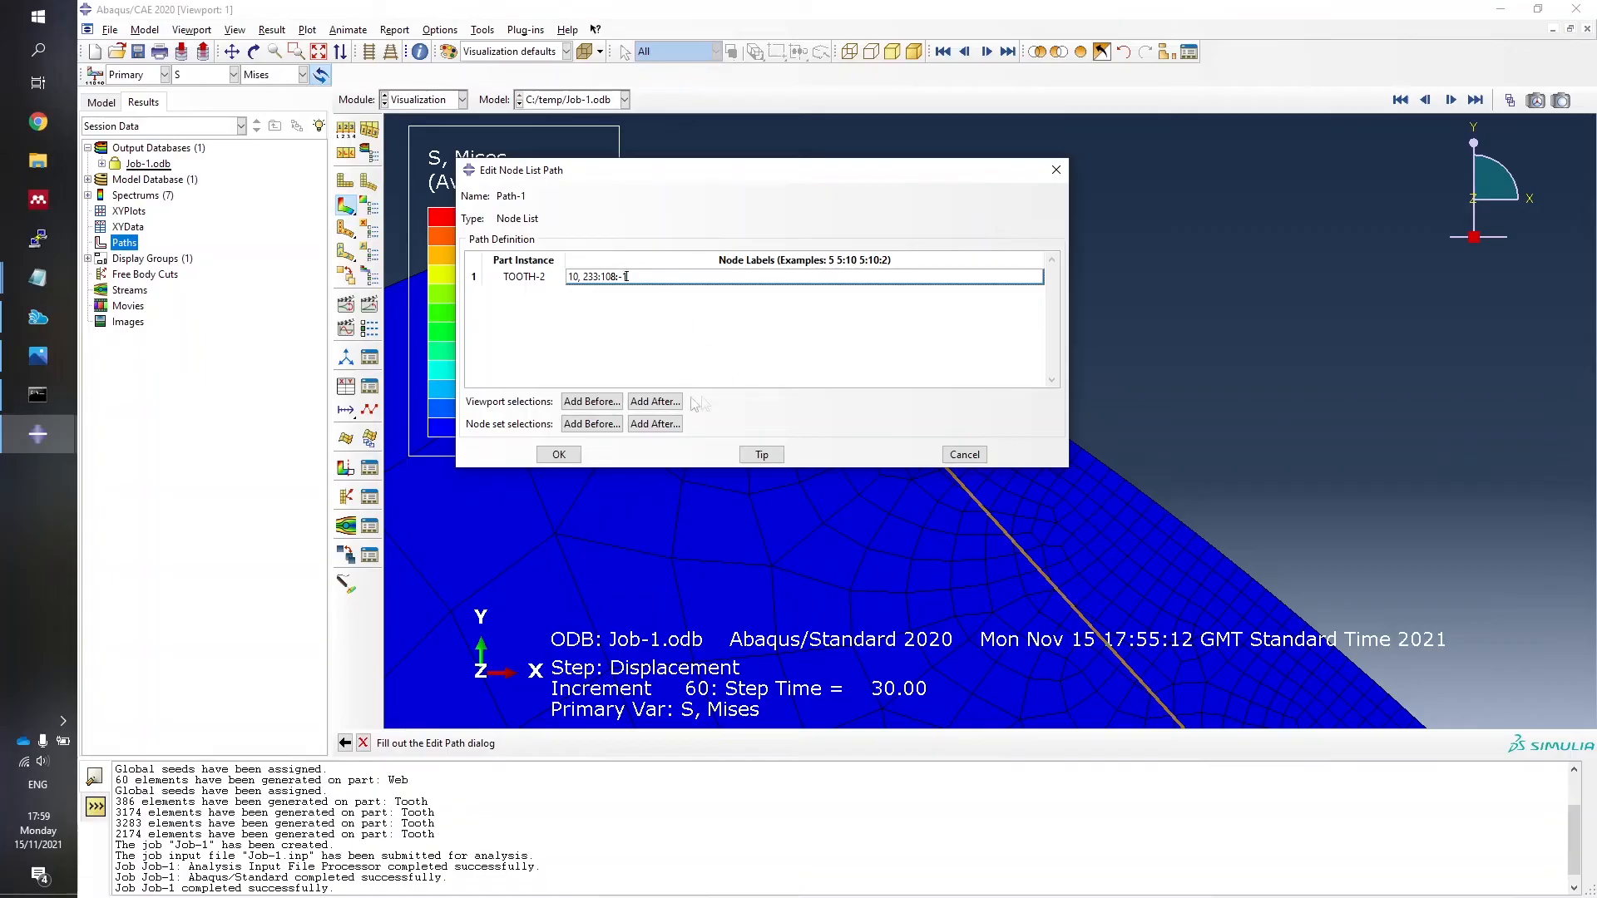
{"action": "left_click", "coordinate": [572, 455]}
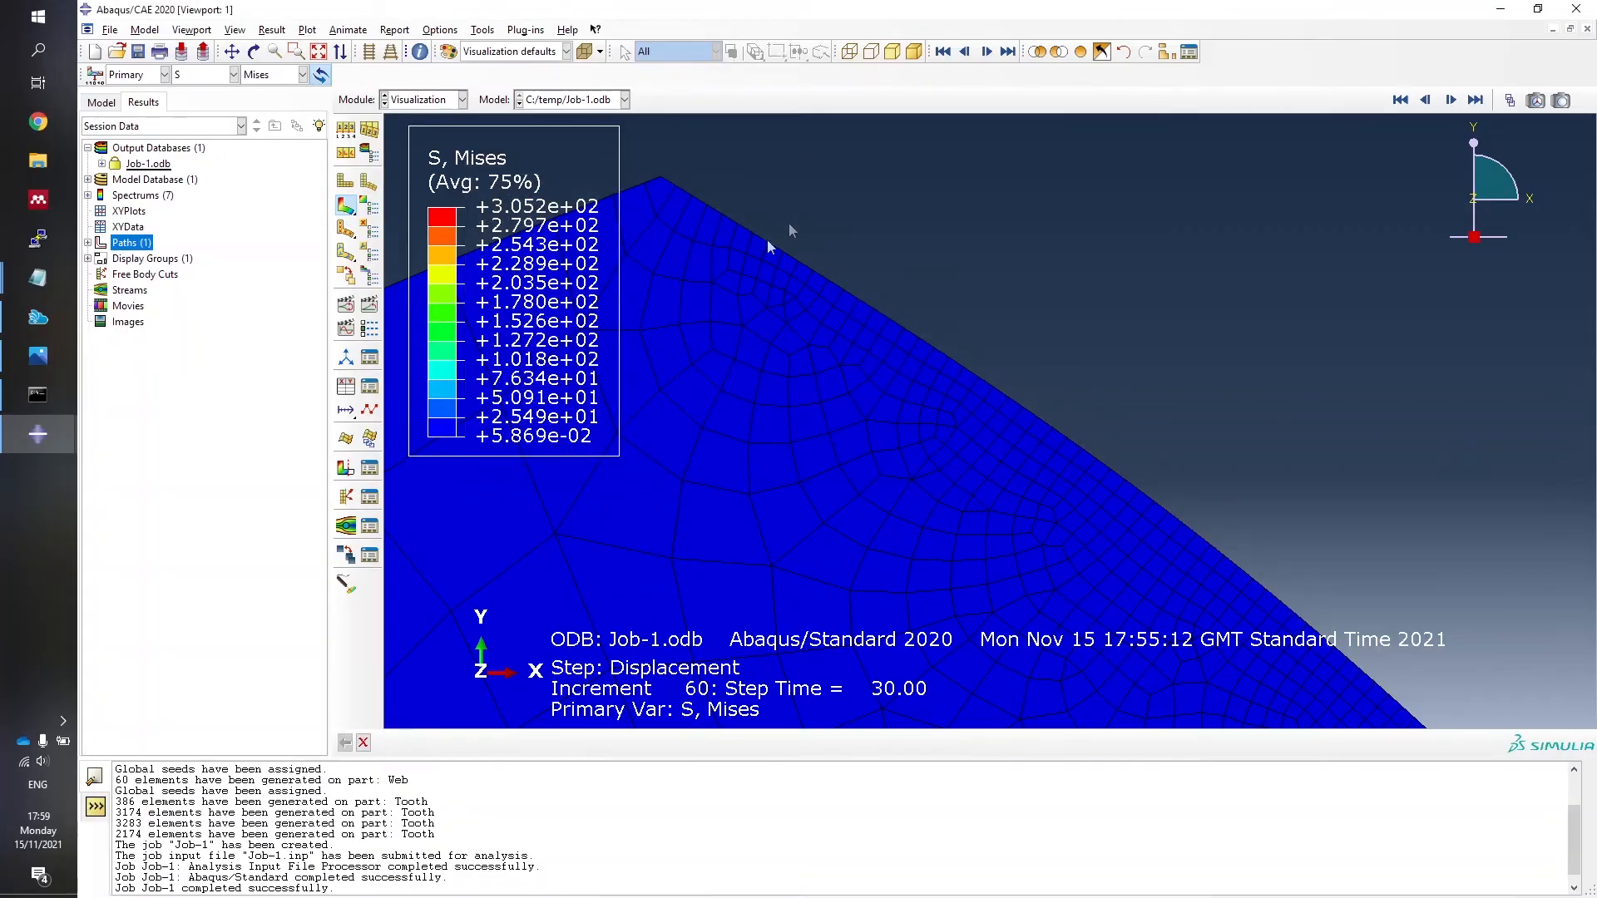
Reopen Path-1 for editing and examine its node labels along the flank around the contact zone.
{"action": "double_click", "coordinate": [147, 246]}
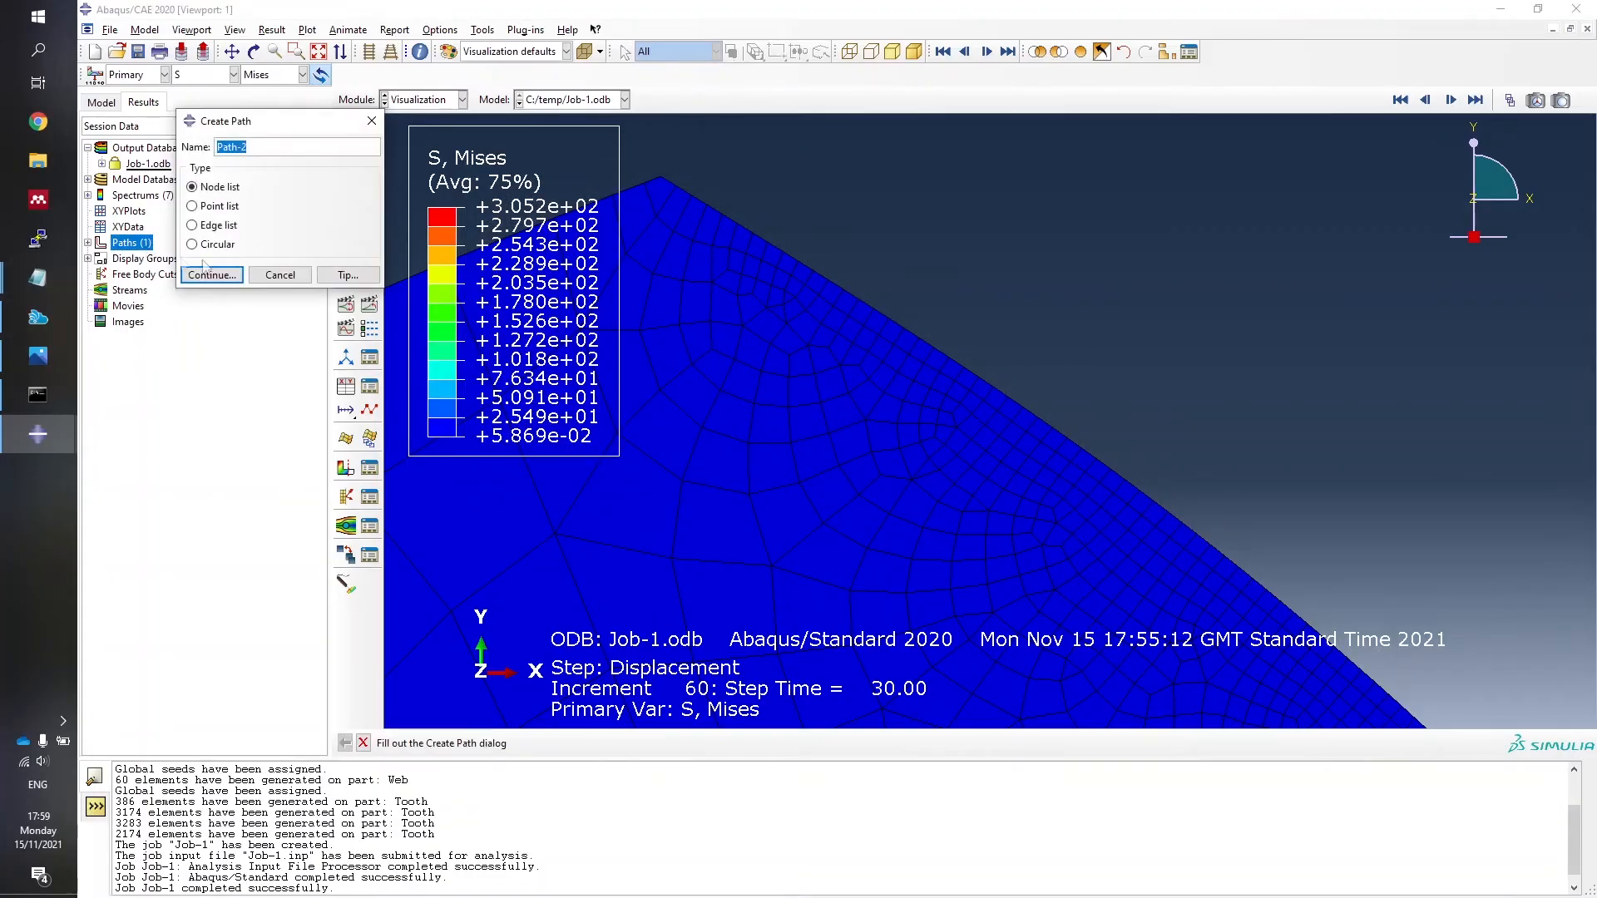
{"action": "left_click", "coordinate": [280, 274]}
{"action": "left_click", "coordinate": [88, 243]}
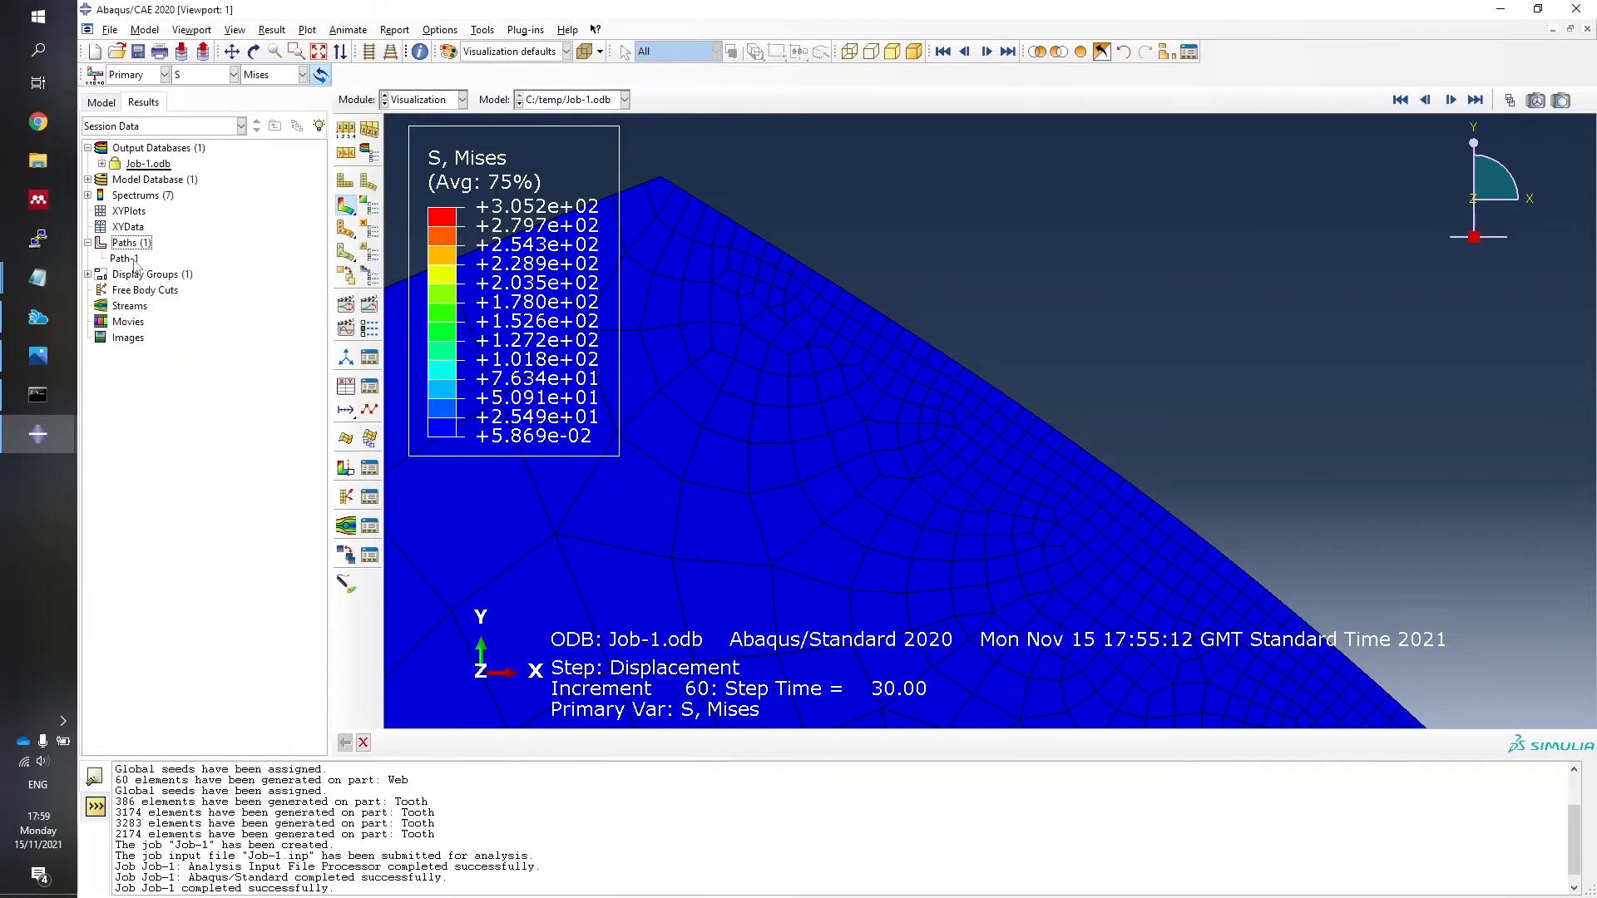
{"action": "right_click", "coordinate": [126, 259]}
{"action": "left_click", "coordinate": [153, 300]}
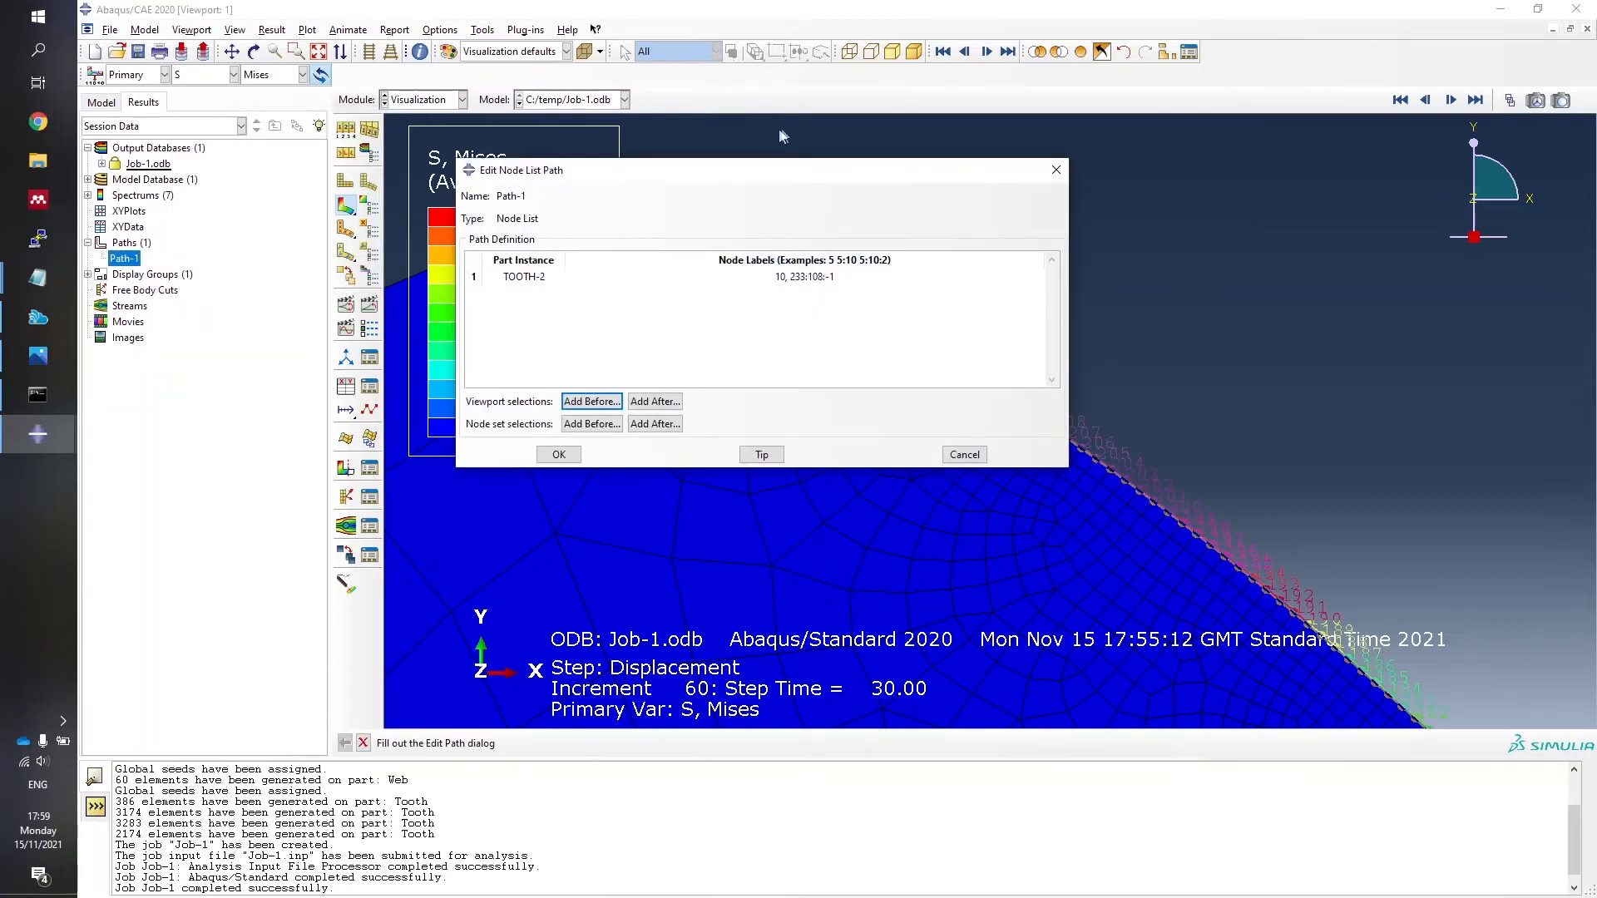
{"action": "left_click_drag", "start_coordinate": [790, 170], "coordinate": [468, 99]}
{"action": "scroll", "coordinate": [881, 278], "scroll_direction": "down", "scroll_amount": 6}
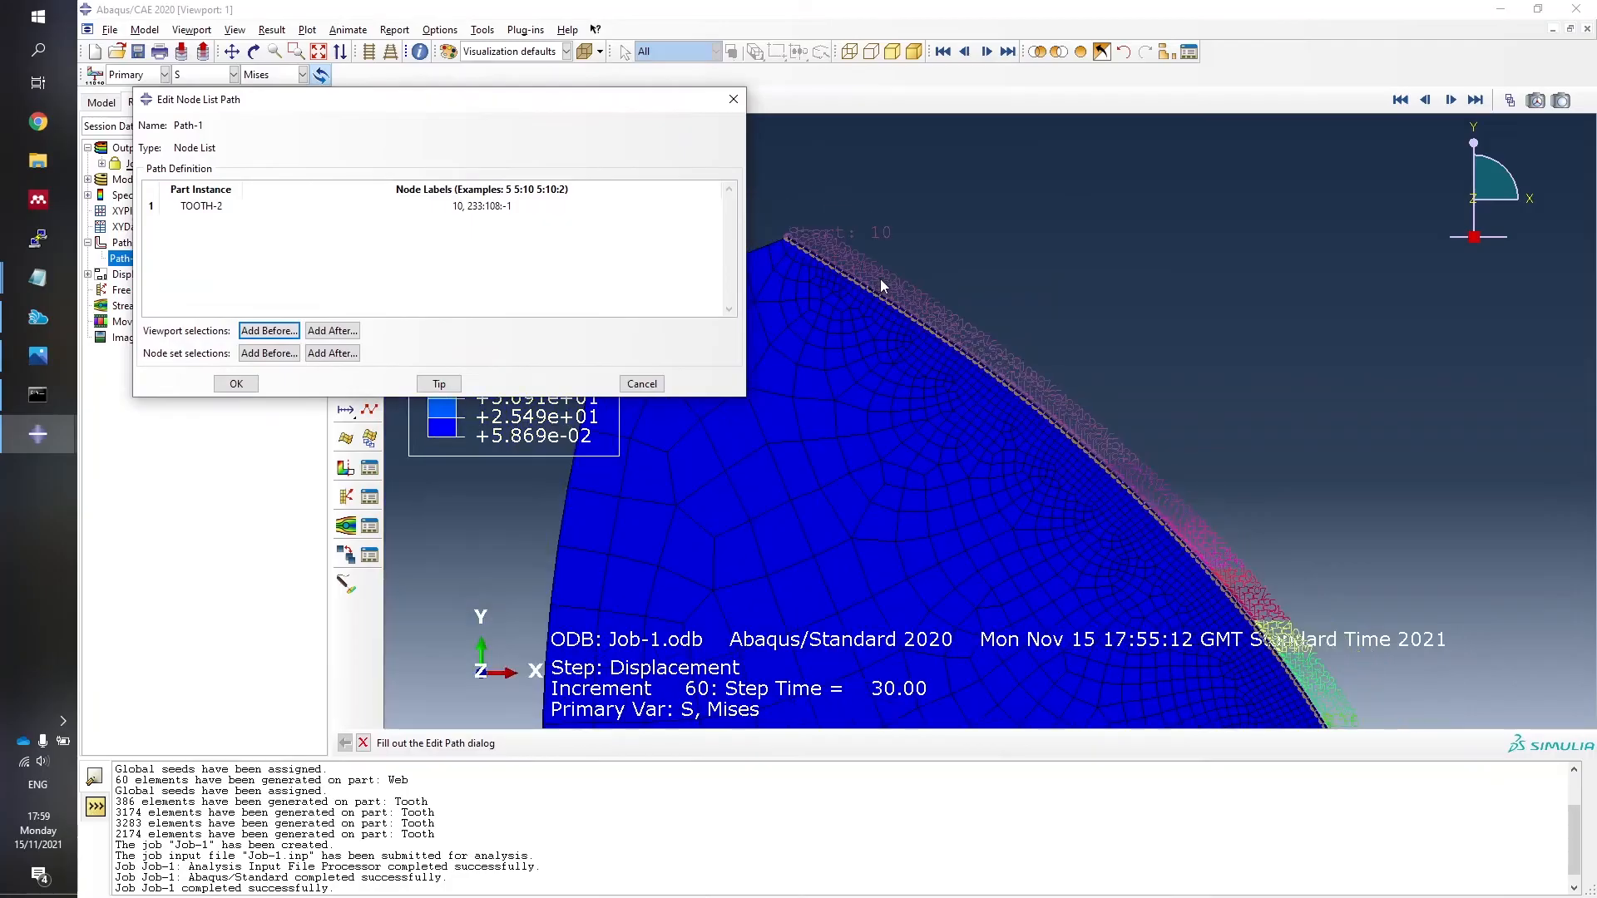
{"action": "scroll", "coordinate": [1064, 497], "scroll_direction": "up", "scroll_amount": 8}
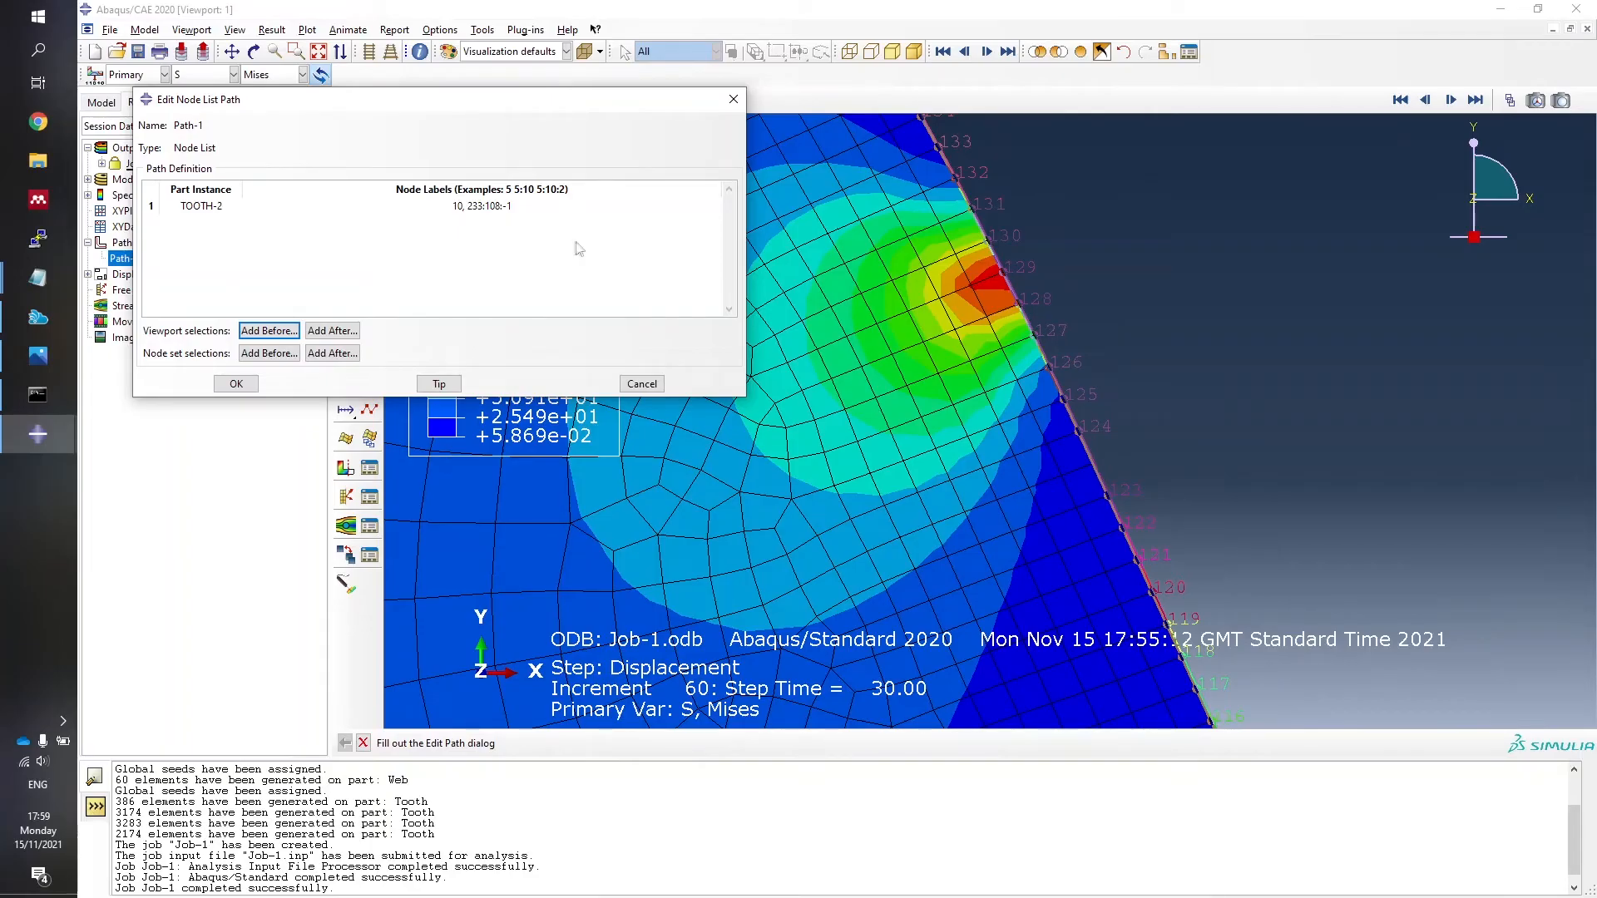
Split the node range of Path-1 so its labels read 10, 233:124:-1, 123:108:-1, and accept the definition.
{"action": "double_click", "coordinate": [503, 213]}
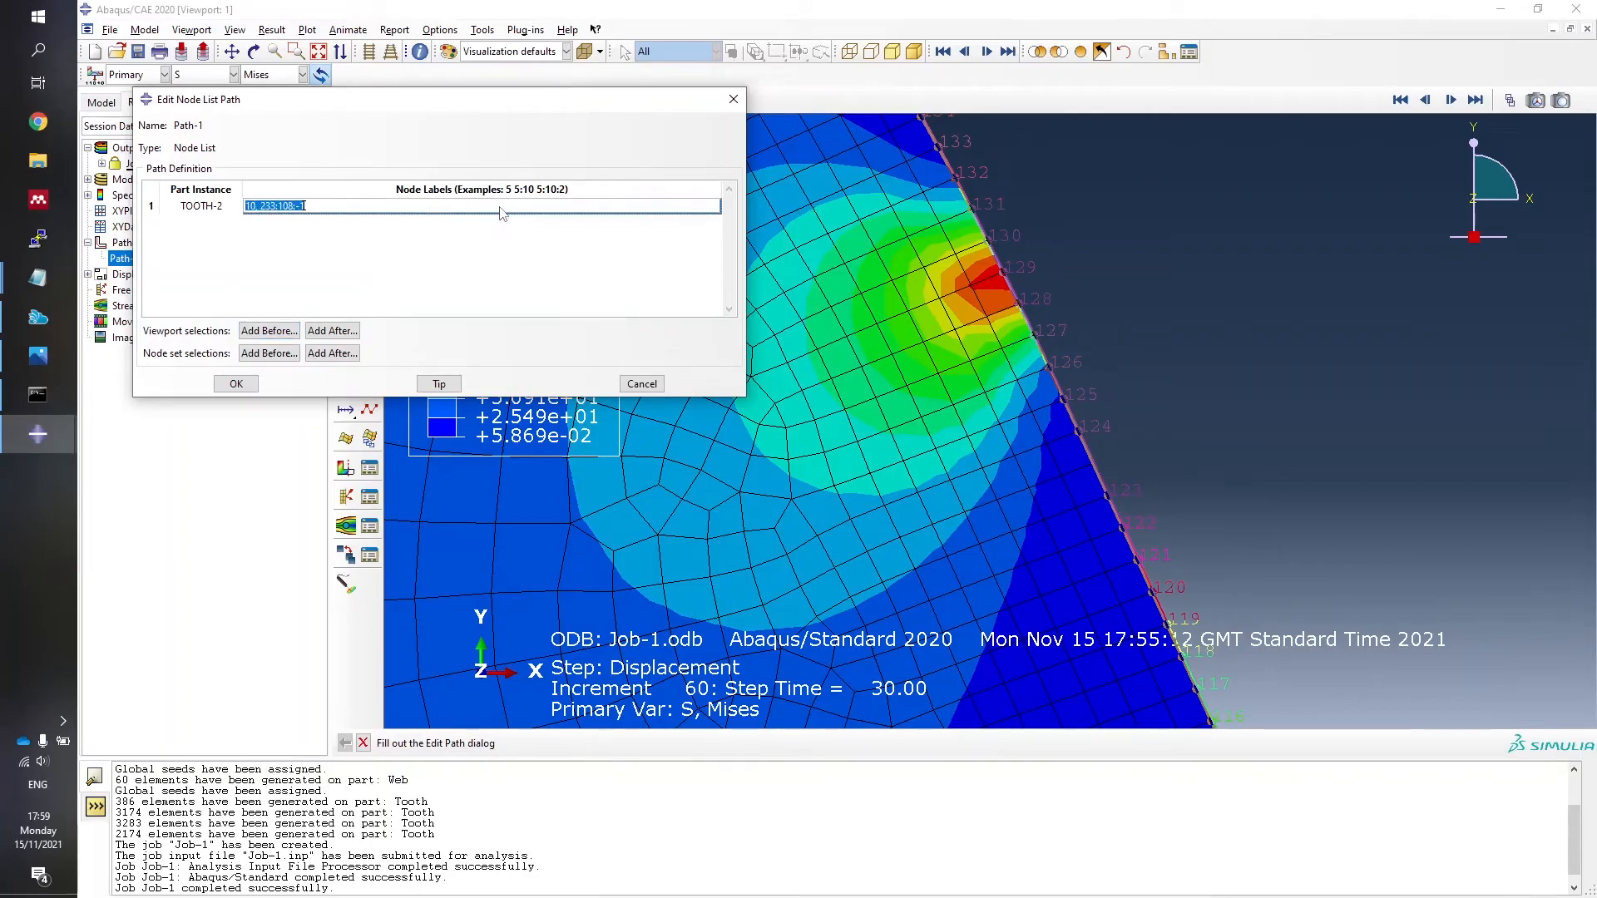
{"action": "left_click", "coordinate": [293, 206]}
{"action": "type", "text": ", 123:1"}
{"action": "left_click", "coordinate": [254, 383]}
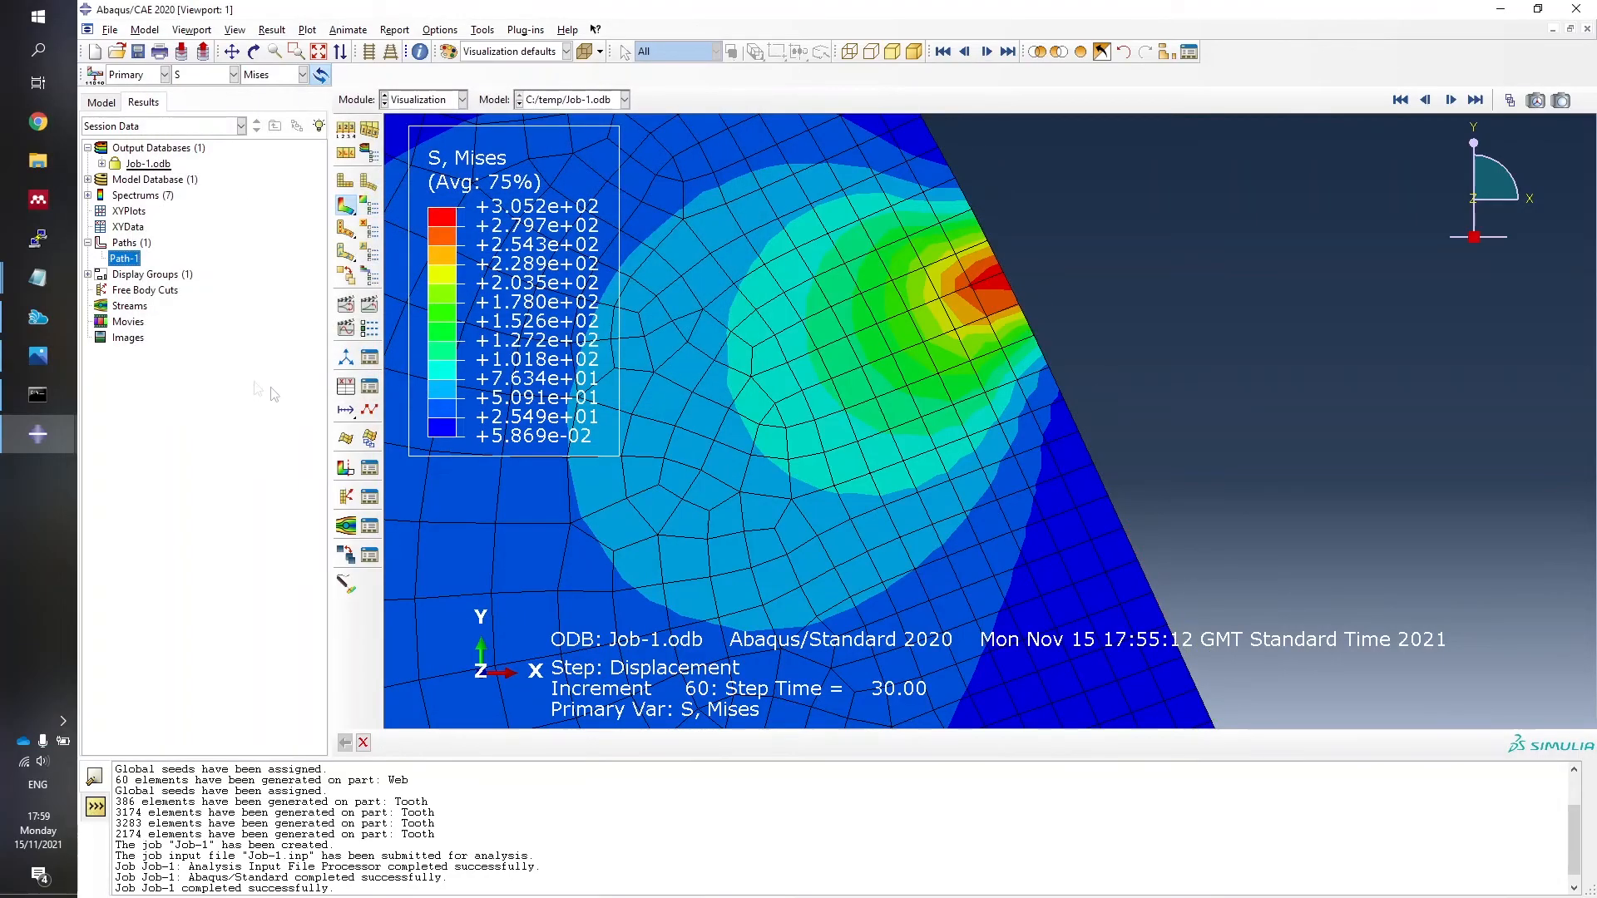
Try adding the unlisted flank node between nodes 124 and 123 to Path-1 as a separate row, and delete that row.
{"action": "right_click", "coordinate": [127, 259]}
{"action": "left_click", "coordinate": [158, 286]}
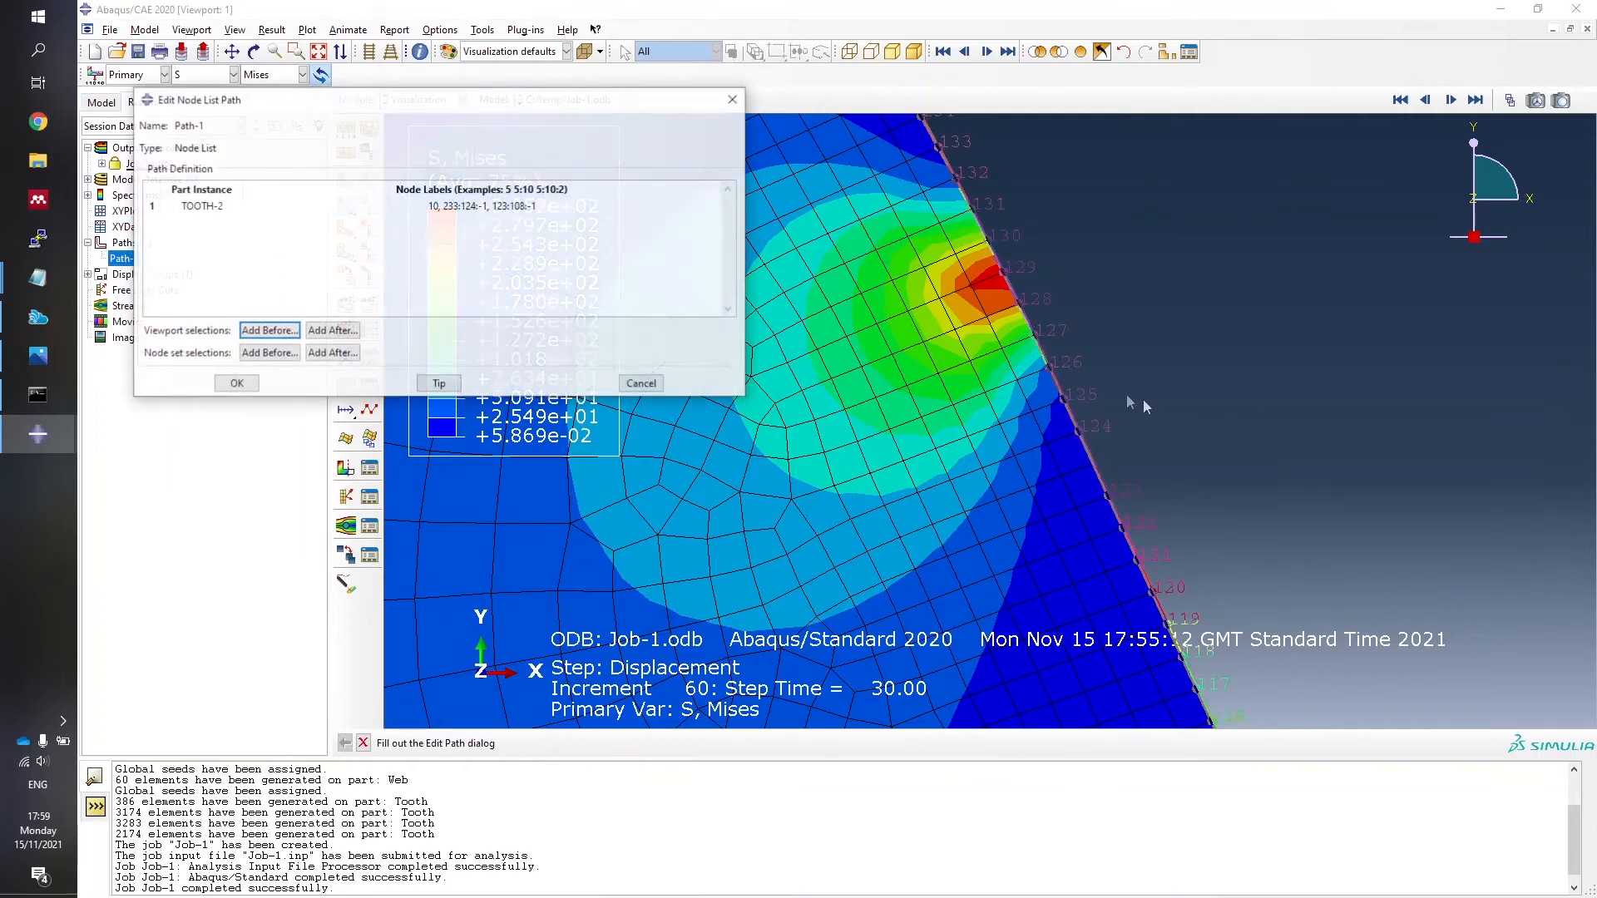
{"action": "double_click", "coordinate": [368, 208]}
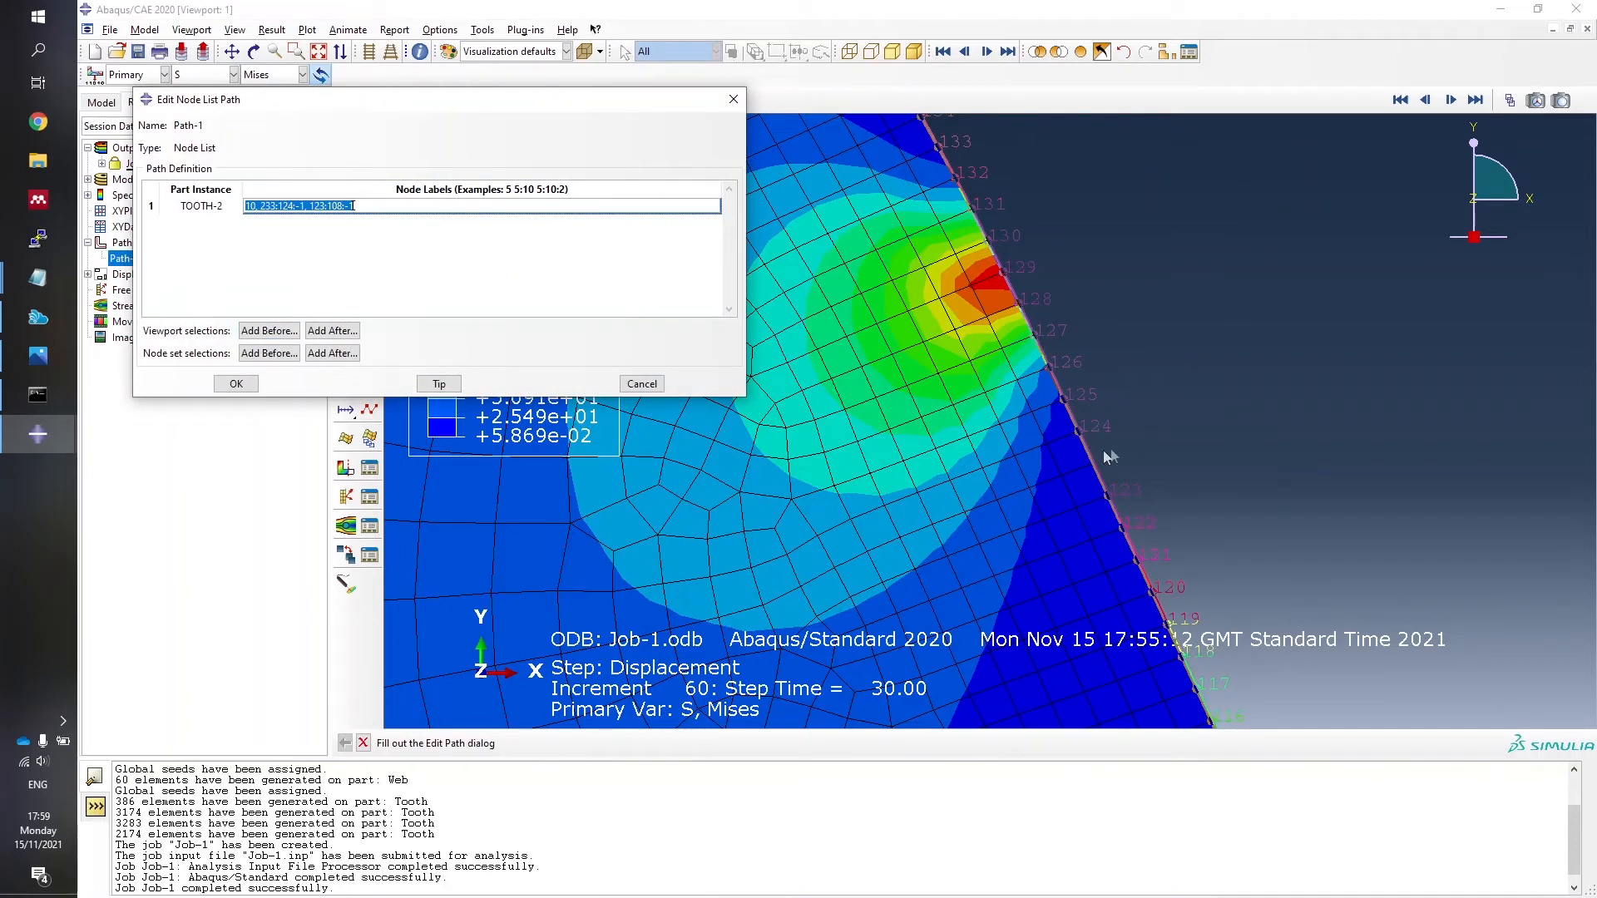
{"action": "left_click", "coordinate": [363, 206]}
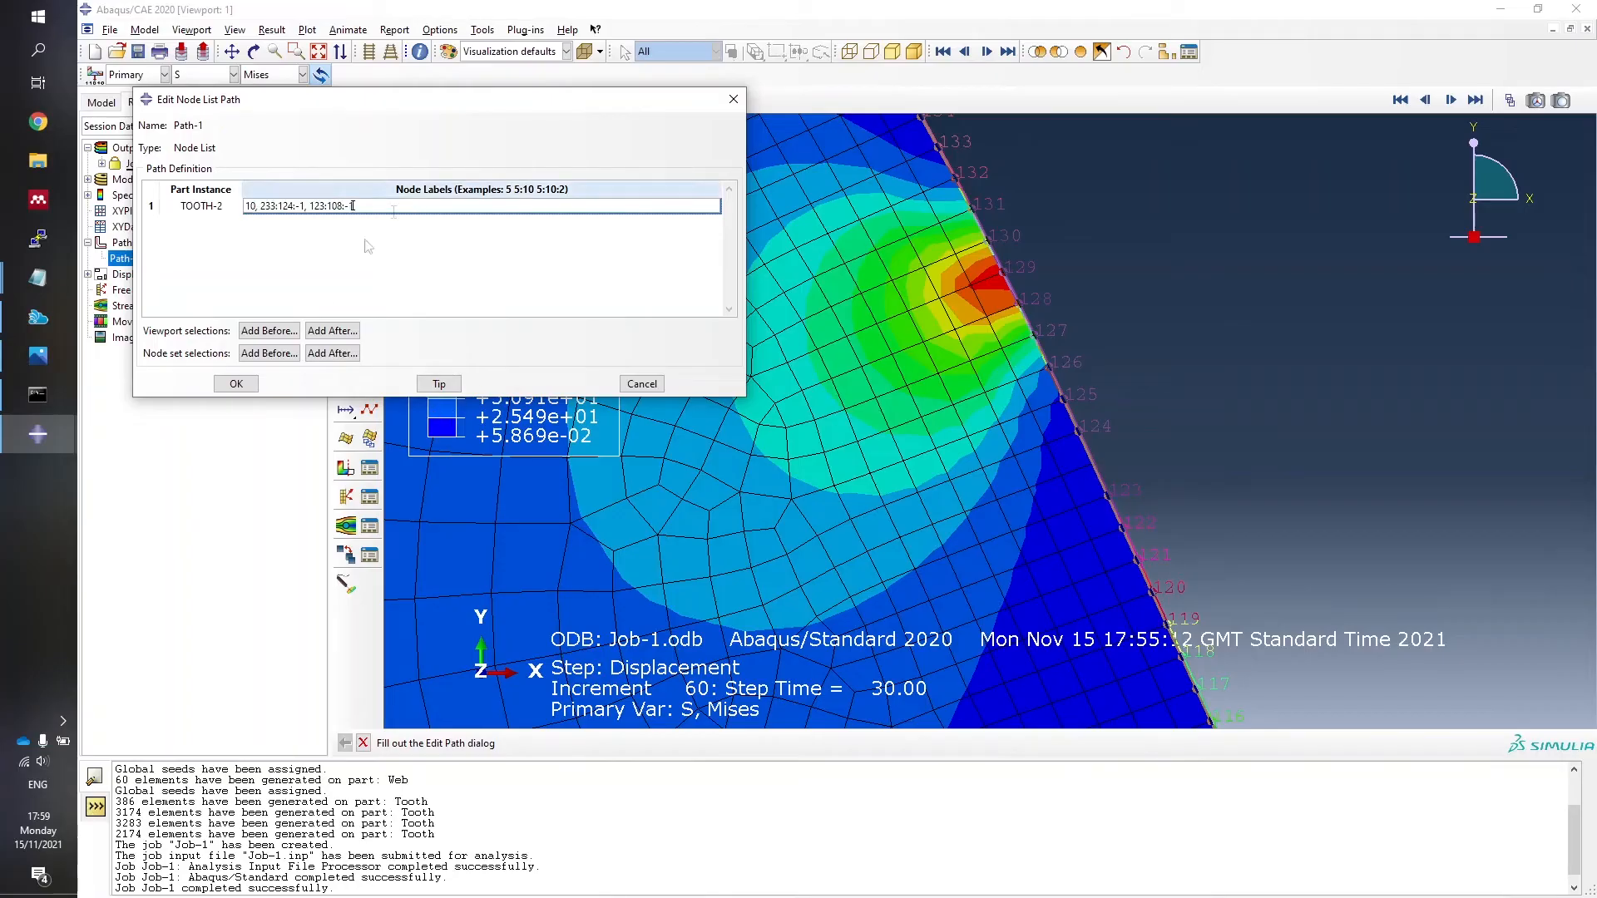
{"action": "left_click", "coordinate": [331, 331]}
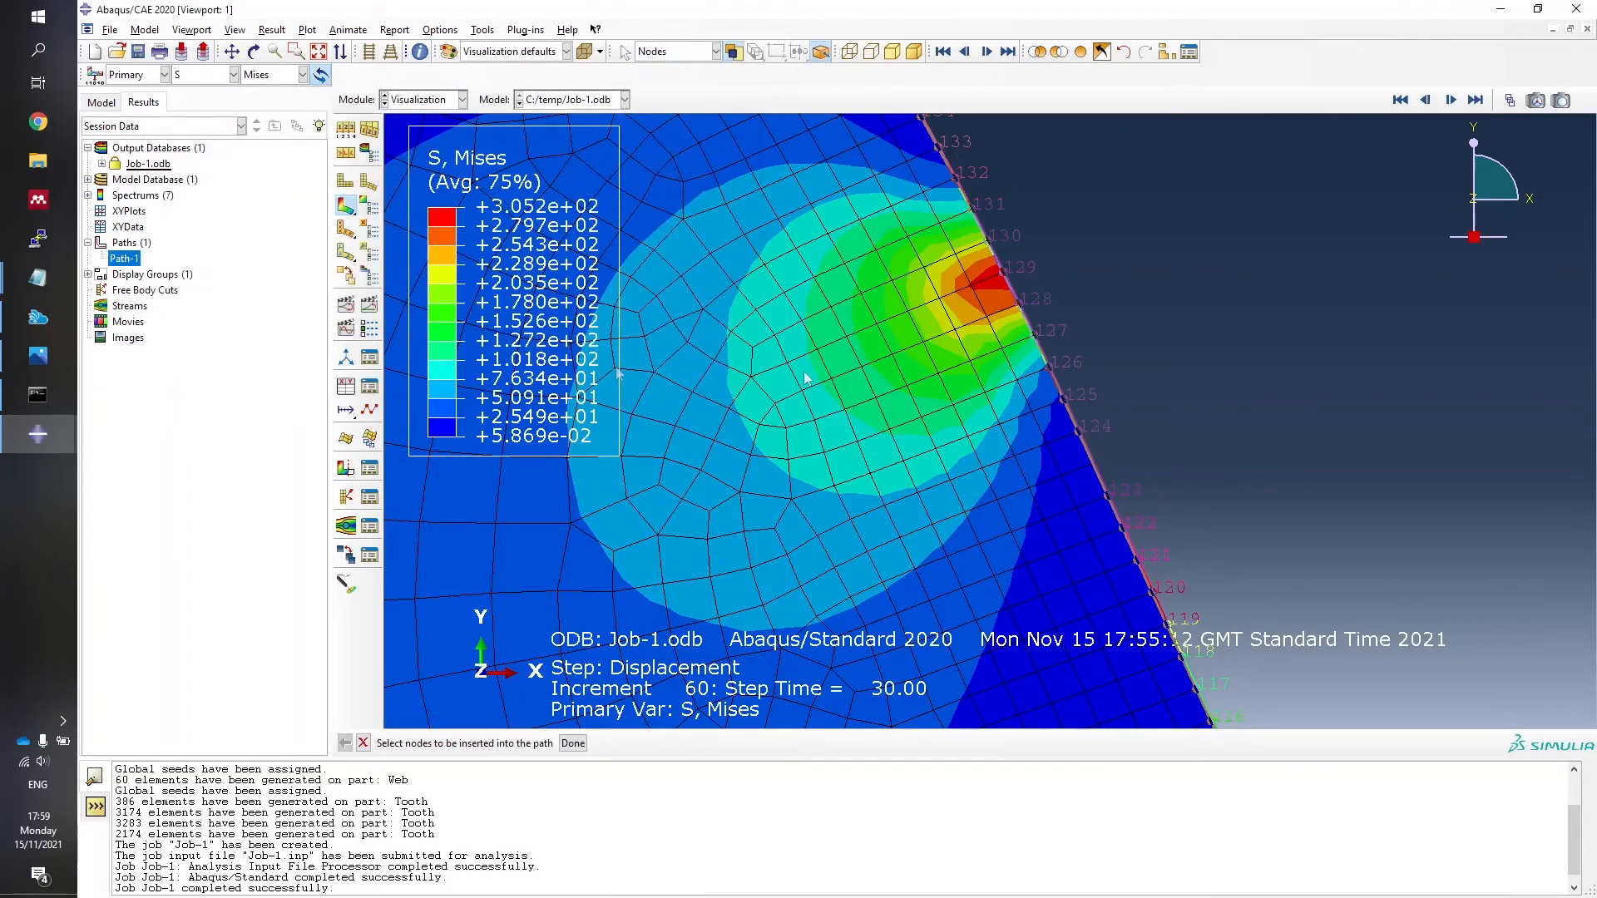
{"action": "left_click", "coordinate": [1094, 465]}
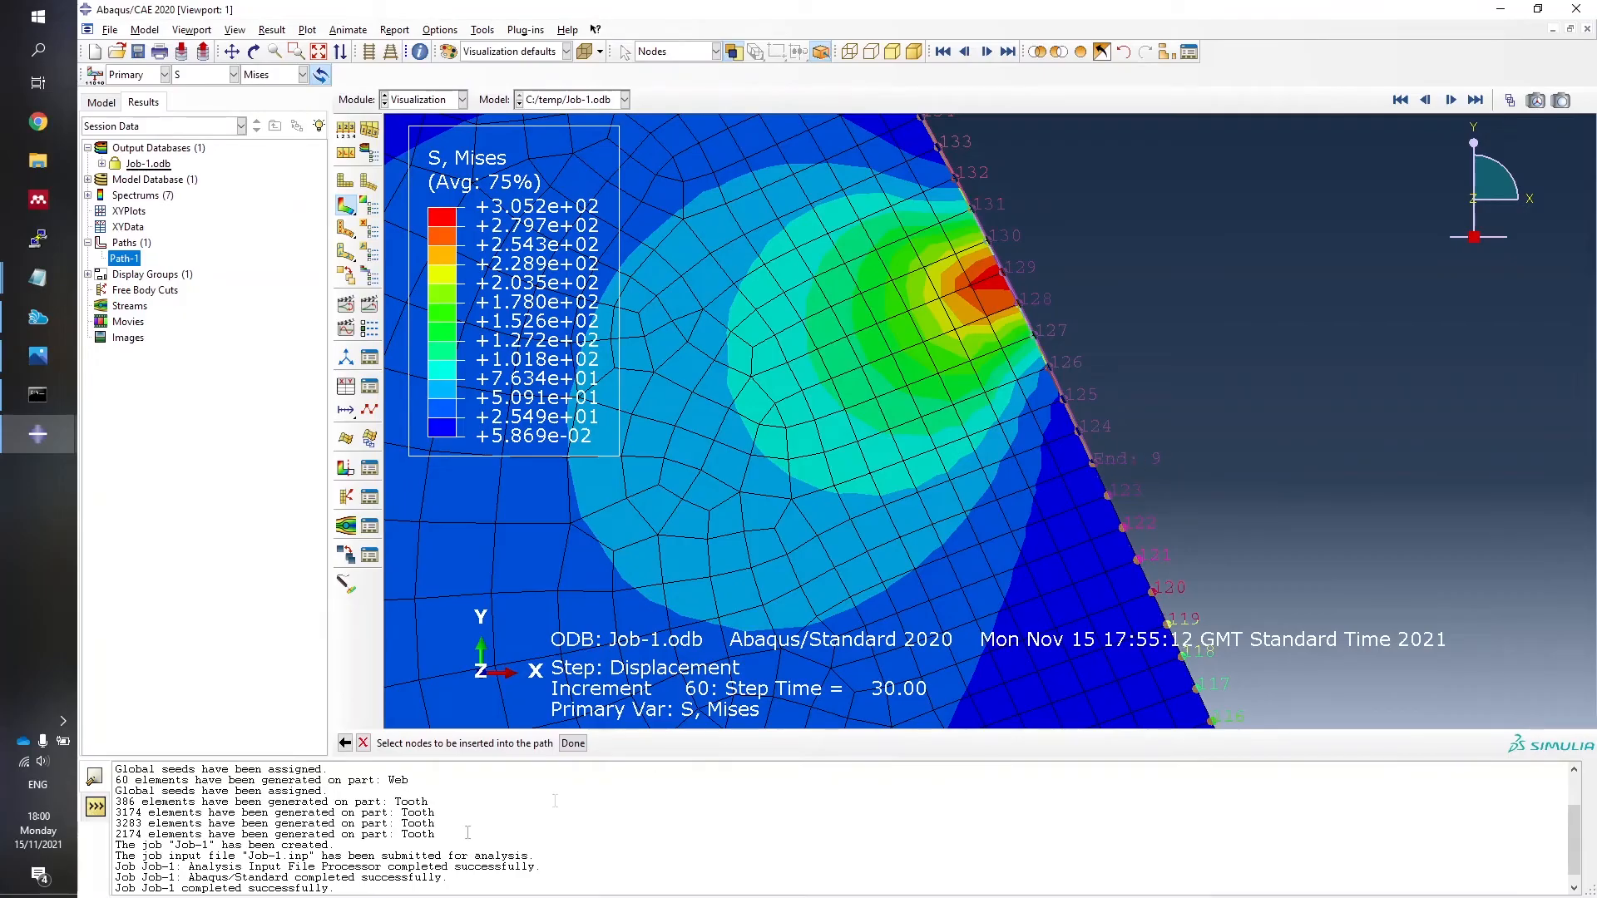
{"action": "left_click", "coordinate": [573, 742]}
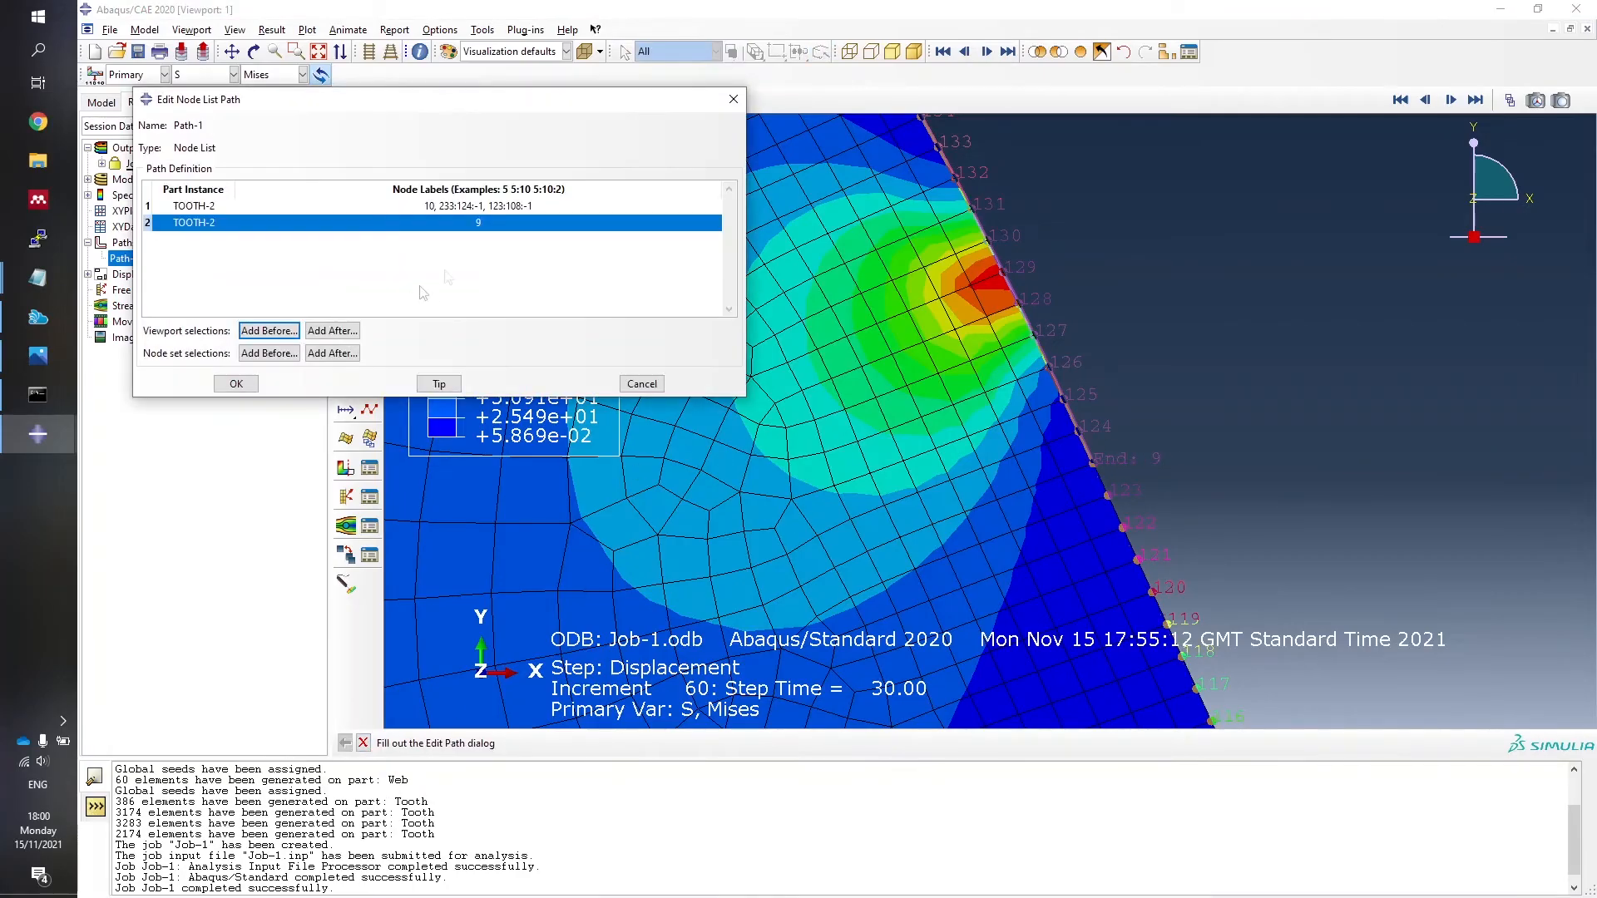
{"action": "right_click", "coordinate": [256, 226]}
{"action": "left_click", "coordinate": [298, 320]}
Insert node 9 between the ranges 233:124:-1 and 123:108:-1 in Path-1's node labels and accept the definition.
{"action": "left_click", "coordinate": [314, 206]}
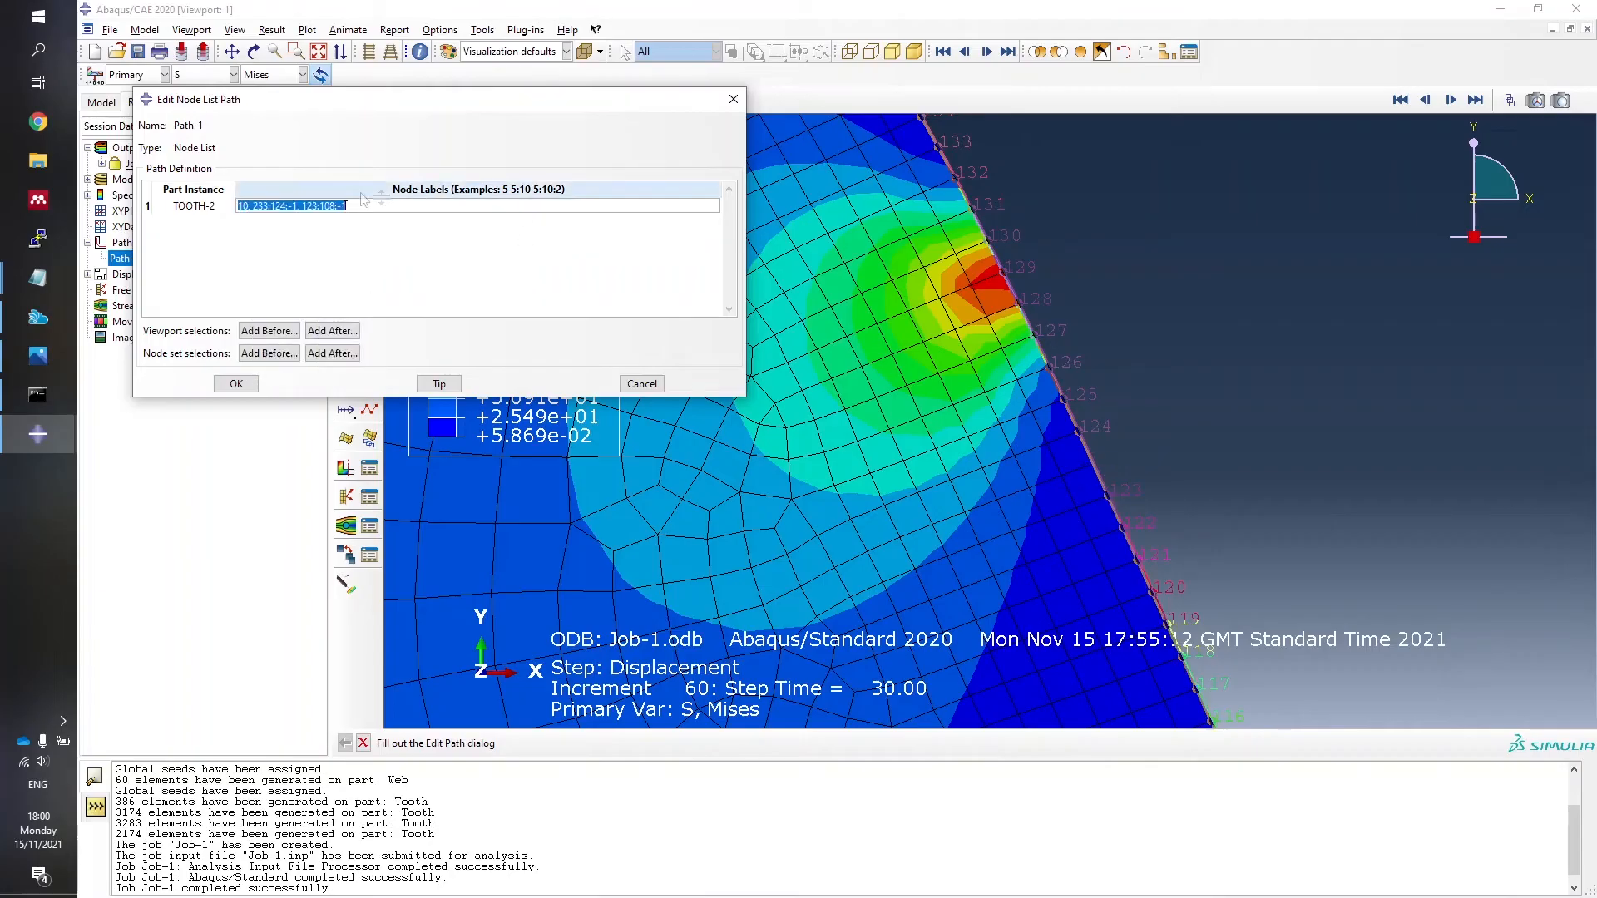
{"action": "left_click", "coordinate": [301, 206]}
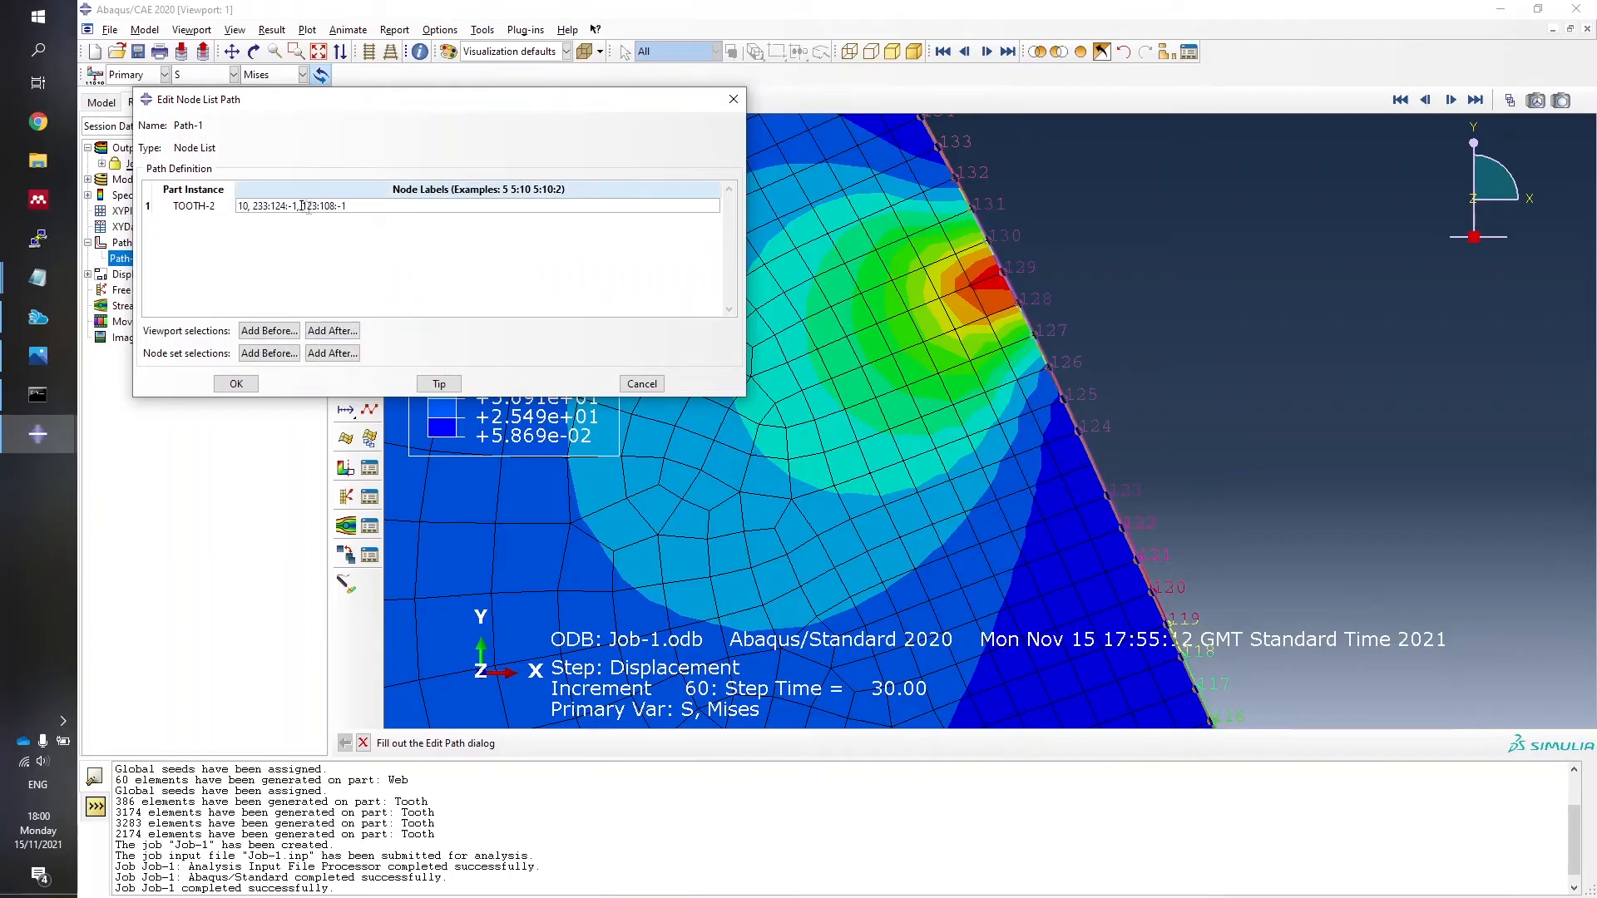
{"action": "type", "text": "9,"}
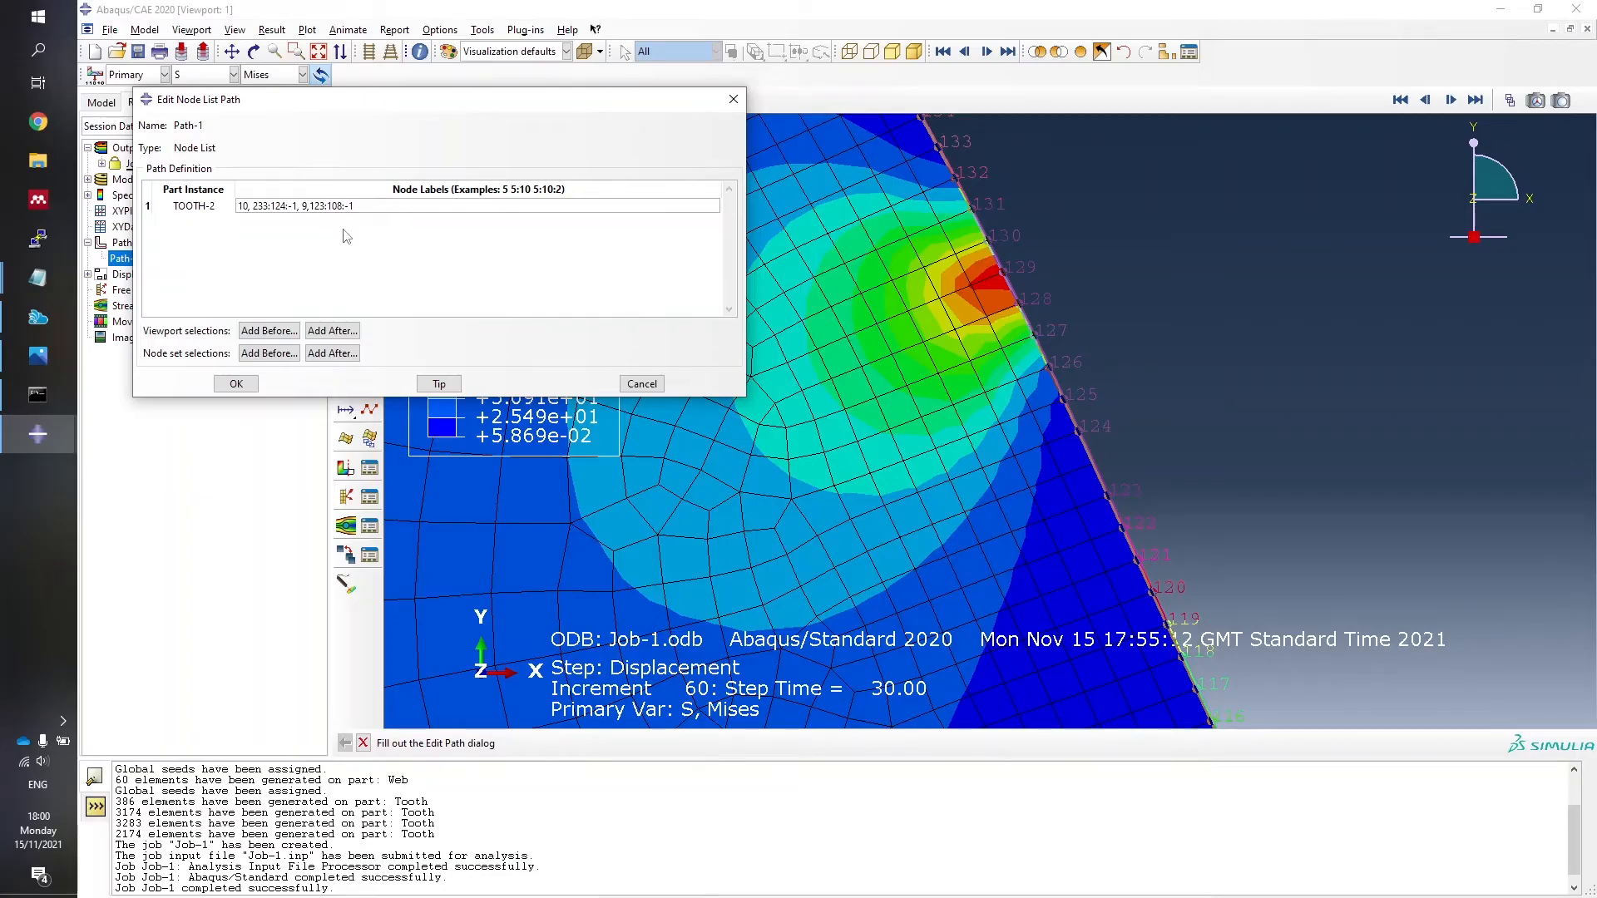
{"action": "left_click", "coordinate": [240, 385]}
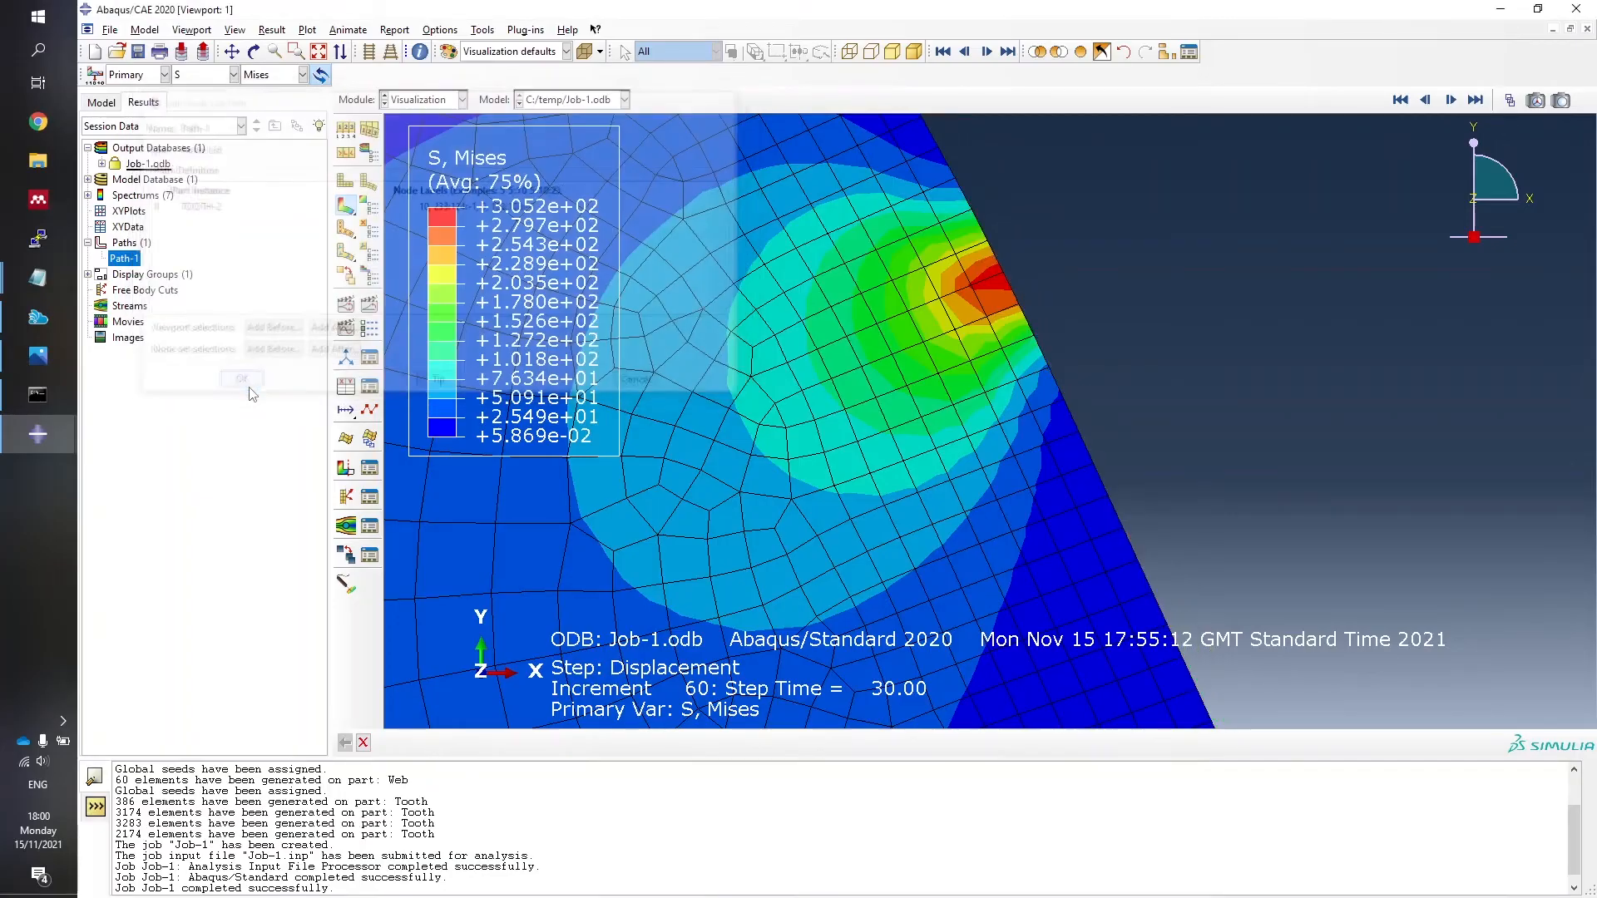
Reopen Path-1 and examine whether it follows the flank continuously from the tooth tip to its end node.
{"action": "right_click", "coordinate": [121, 268]}
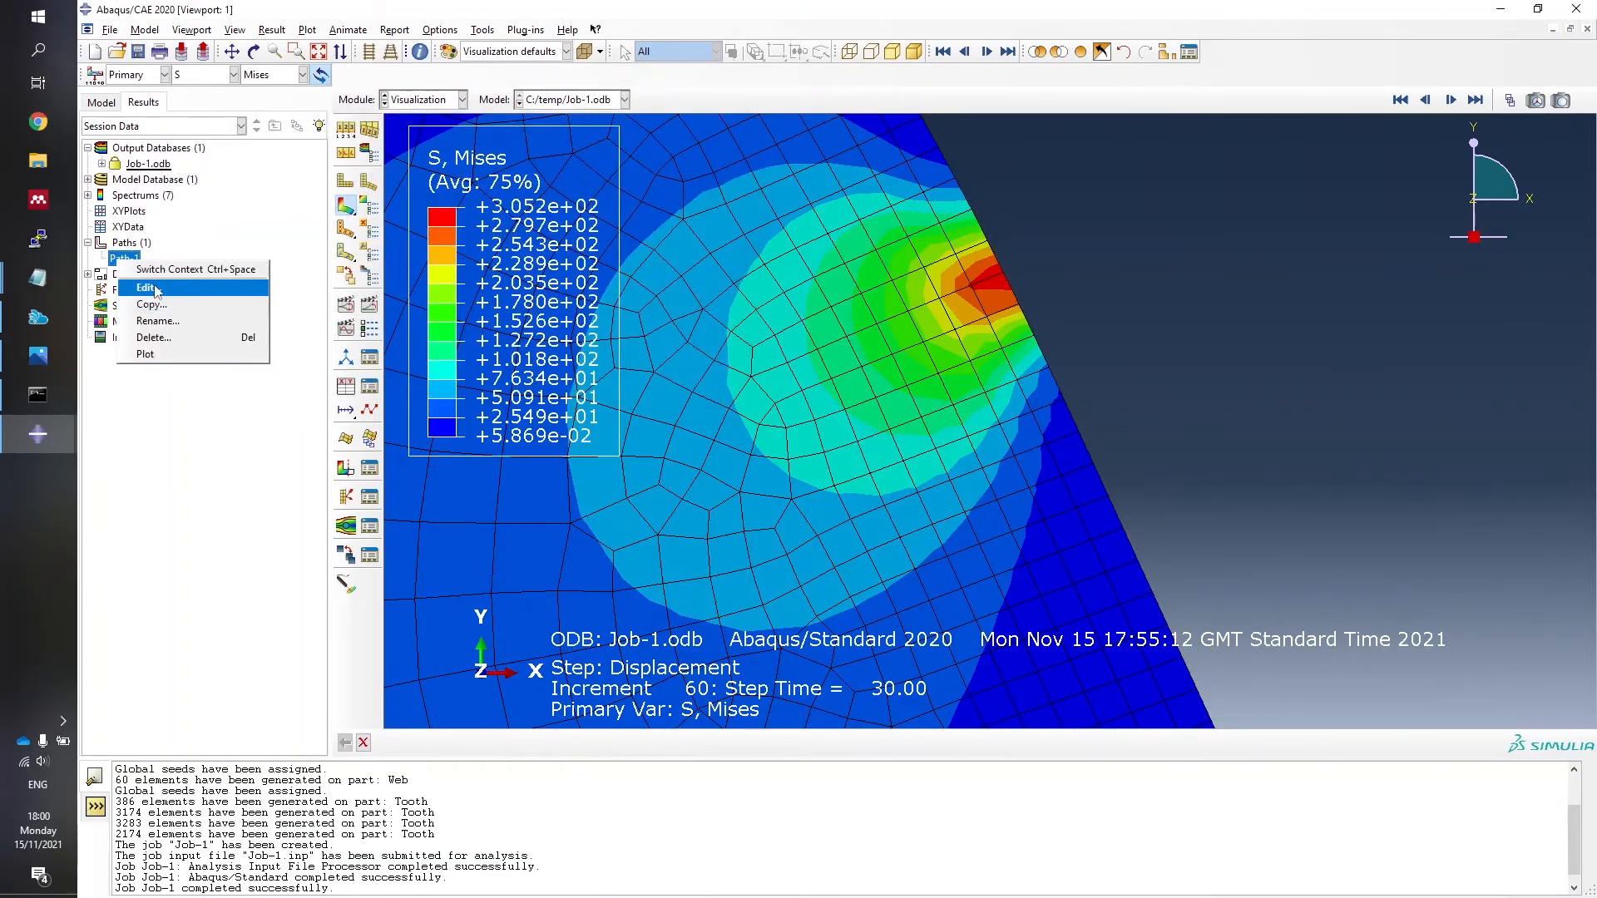
{"action": "left_click", "coordinate": [149, 288]}
{"action": "scroll", "coordinate": [1085, 461], "scroll_direction": "up", "scroll_amount": 5}
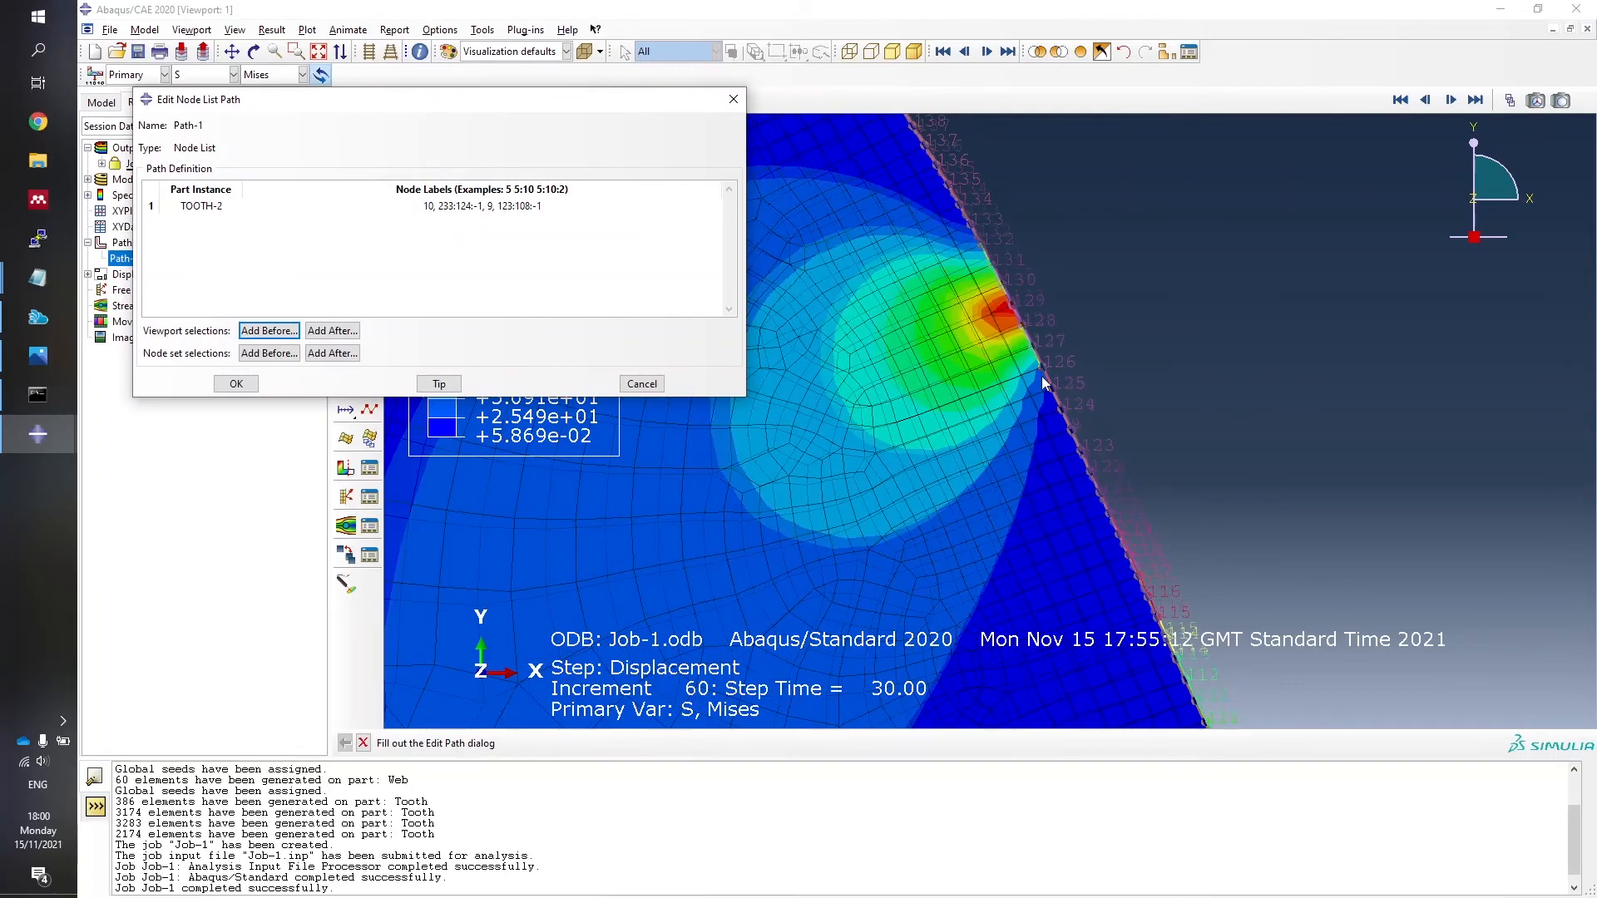
{"action": "scroll", "coordinate": [1047, 348], "scroll_direction": "up", "scroll_amount": 5}
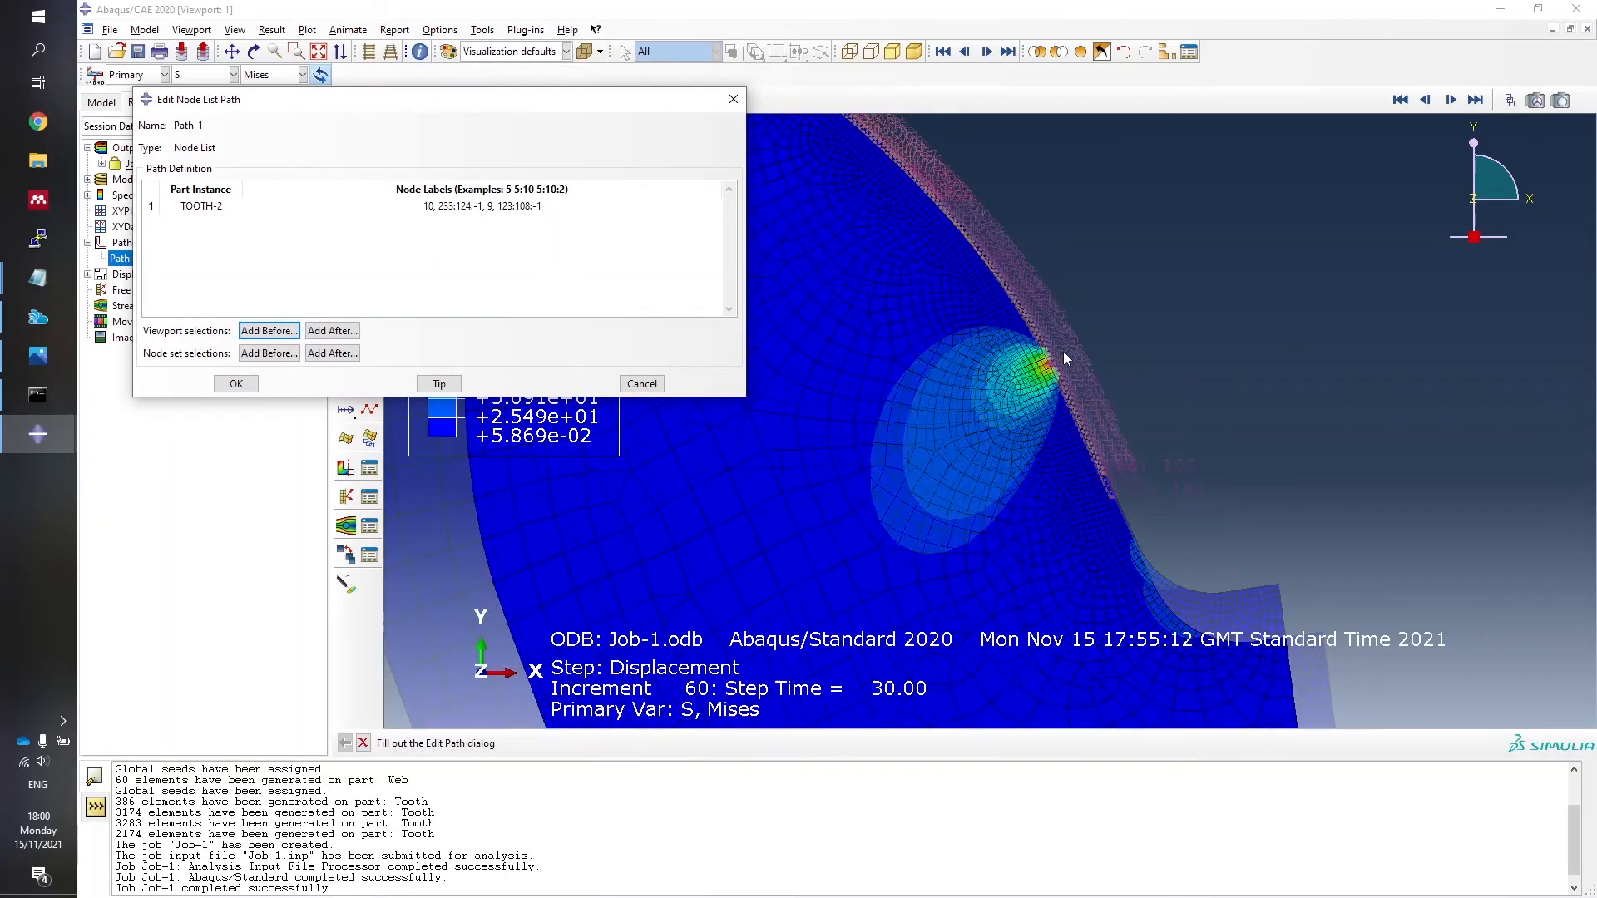
{"action": "scroll", "coordinate": [907, 207], "scroll_direction": "down", "scroll_amount": 6}
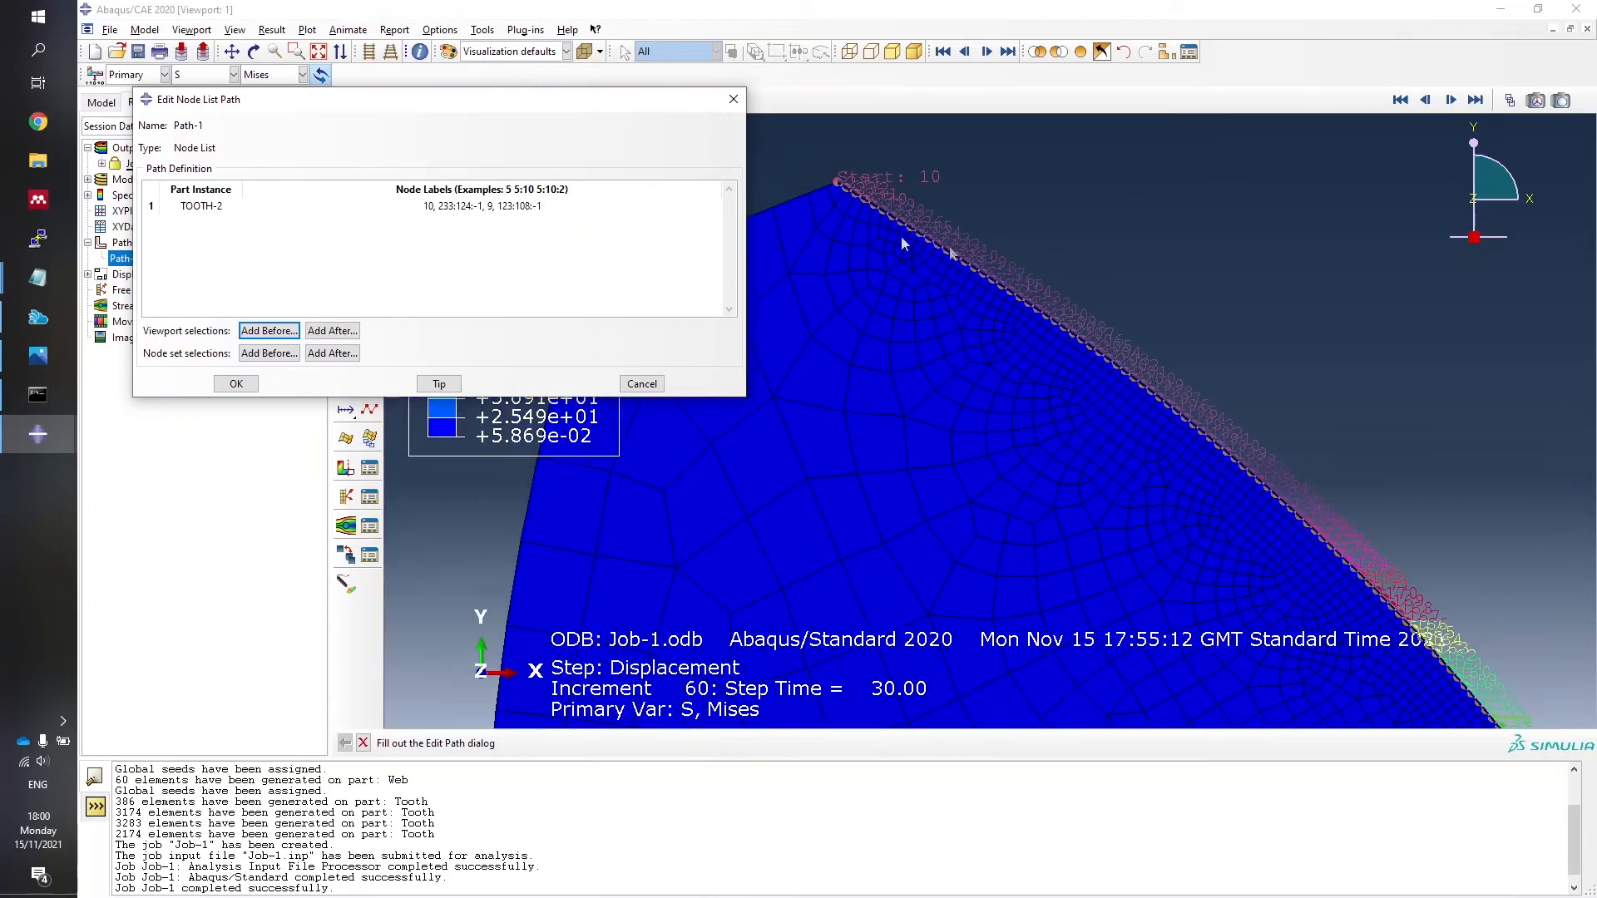
{"action": "scroll", "coordinate": [918, 196], "scroll_direction": "up", "scroll_amount": 4}
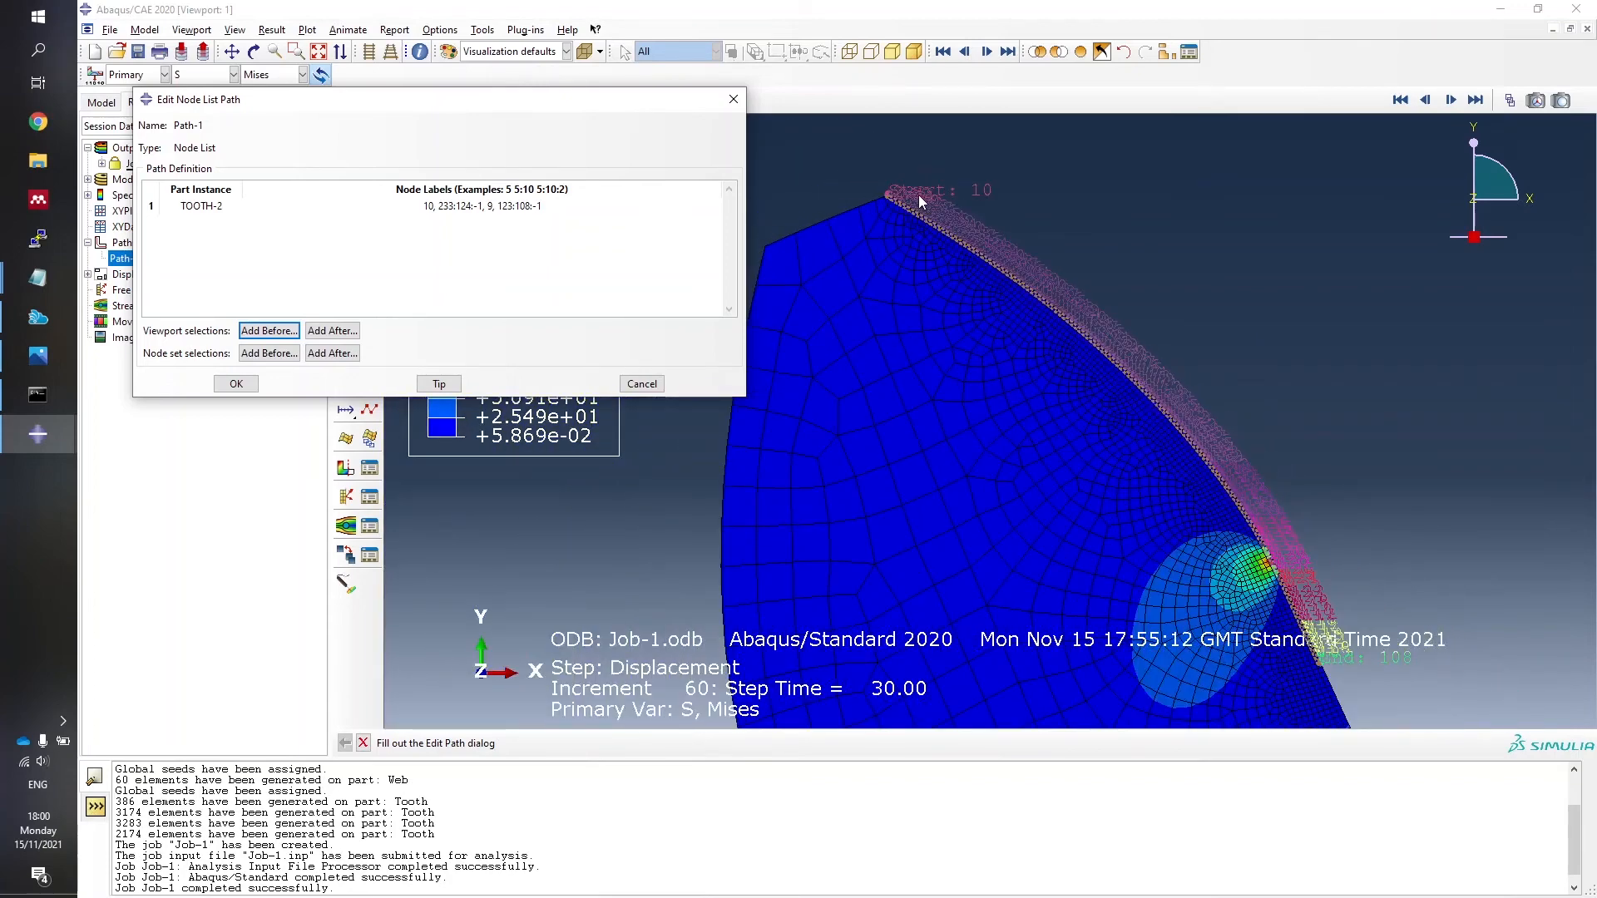
{"action": "scroll", "coordinate": [918, 196], "scroll_direction": "up", "scroll_amount": 2}
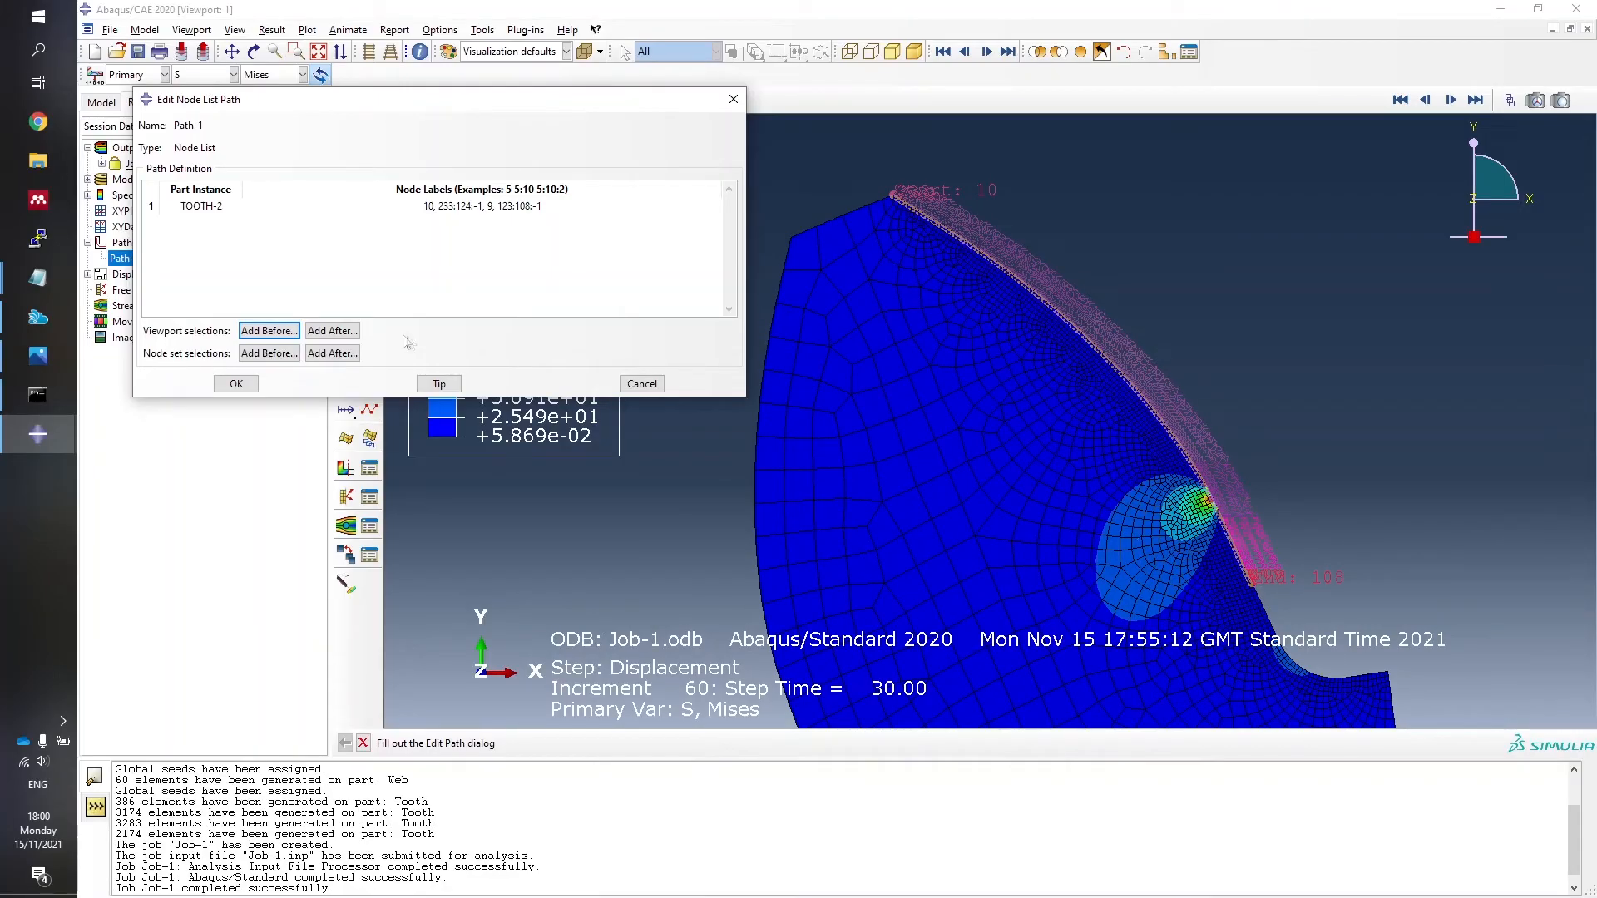
{"action": "left_click", "coordinate": [236, 384]}
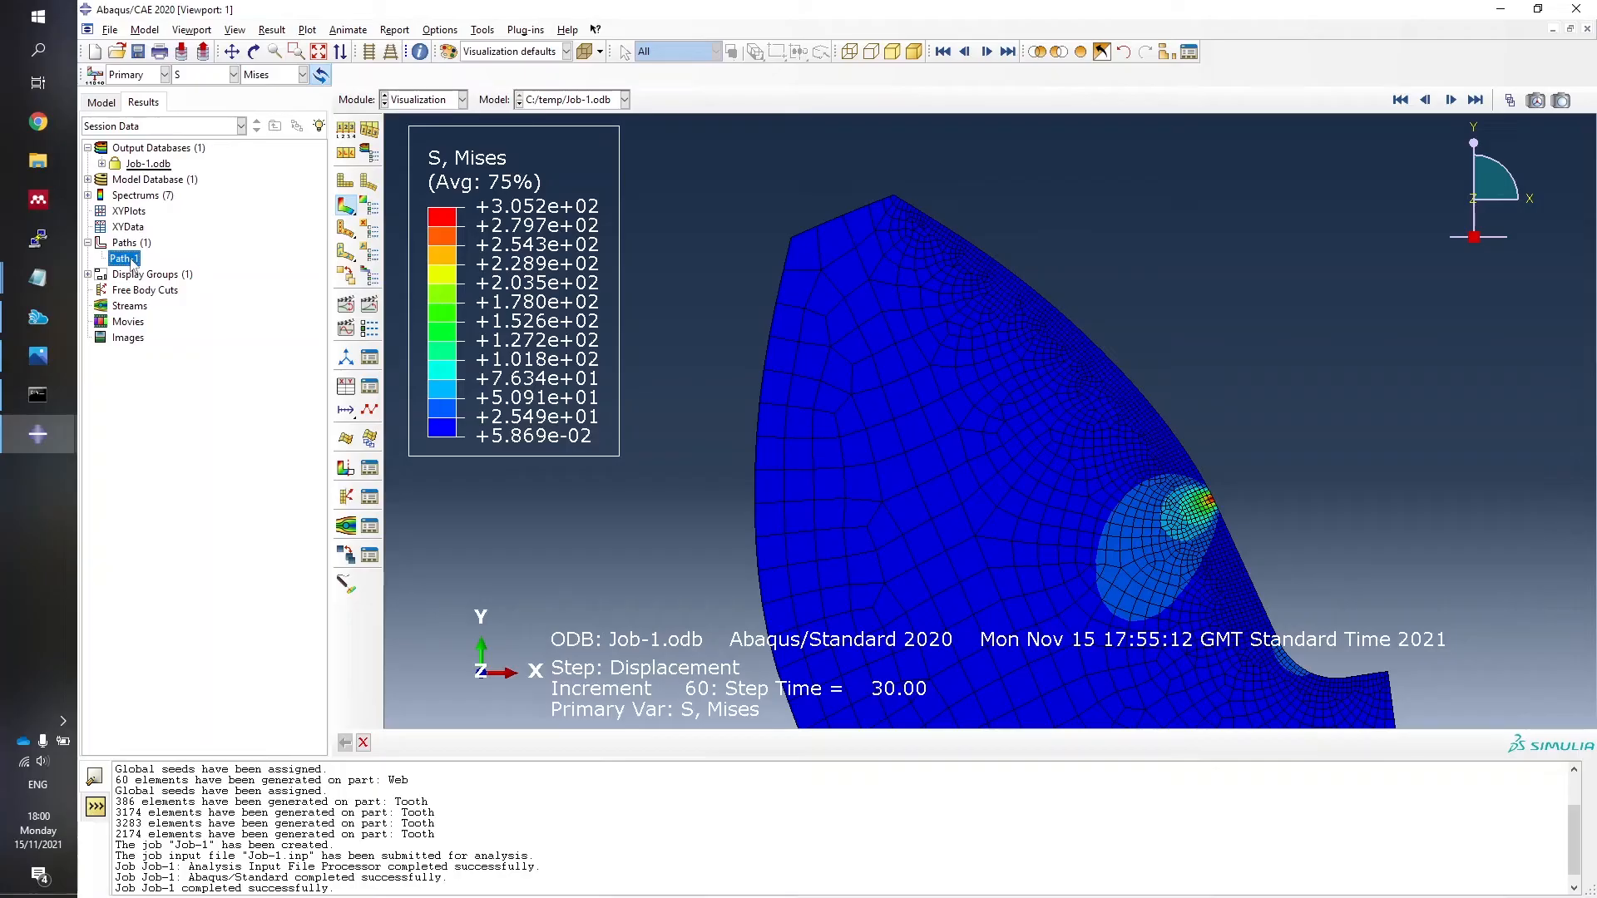
Start extracting XY data along Path-1 and set its results frame to increment 48 of the Displacement step.
{"action": "right_click", "coordinate": [127, 227]}
{"action": "left_click", "coordinate": [149, 259]}
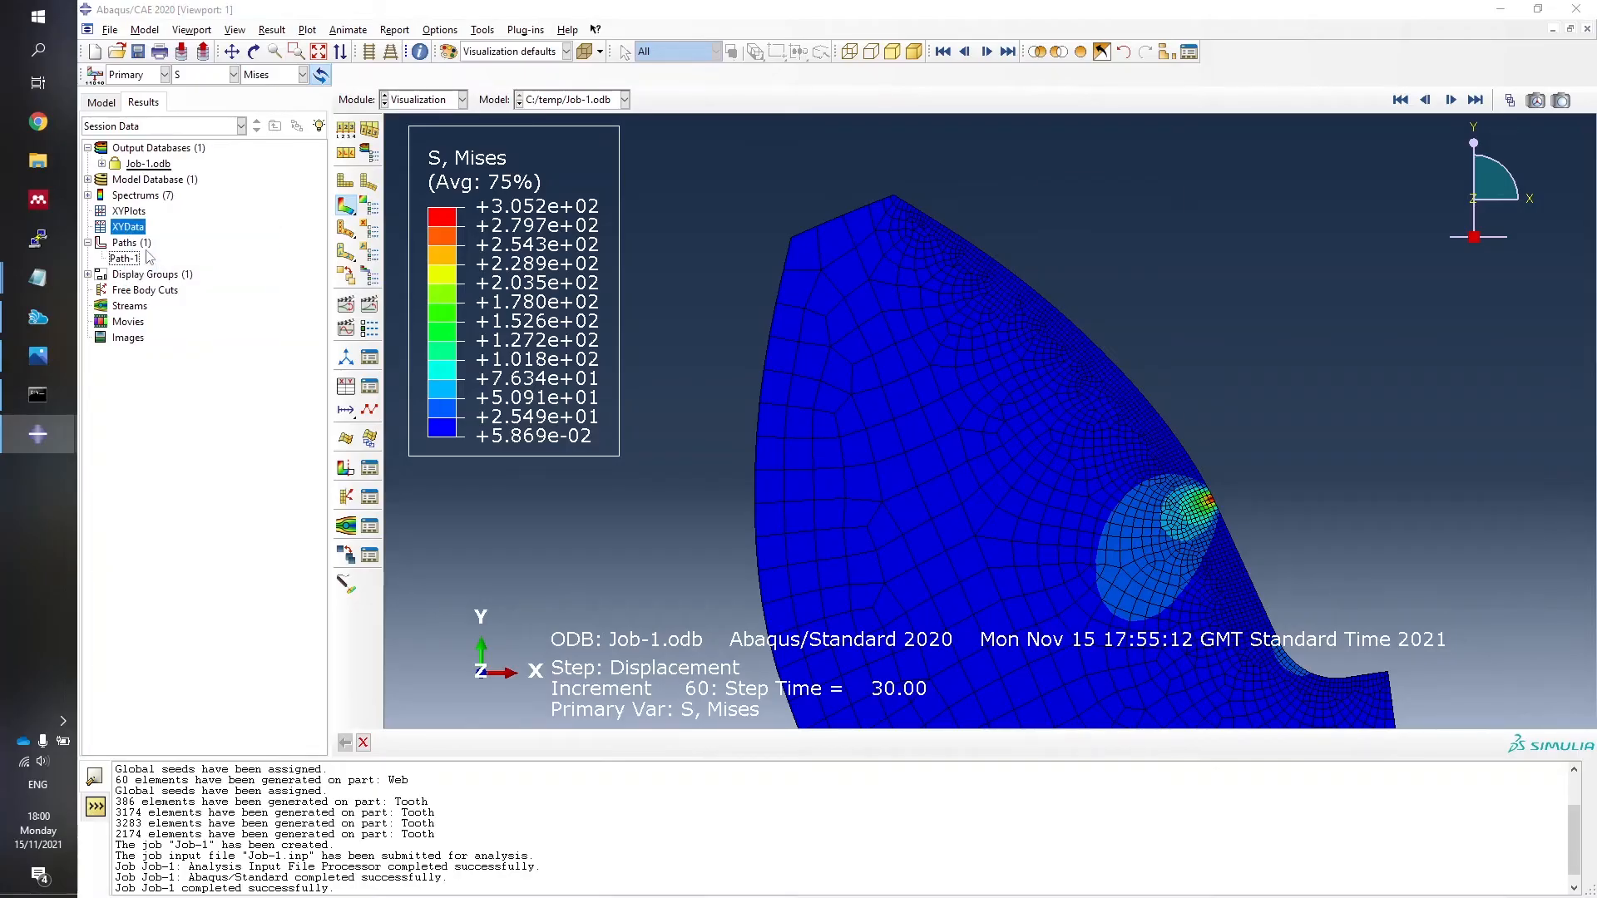
{"action": "left_click", "coordinate": [1070, 370]}
{"action": "left_click", "coordinate": [1074, 401]}
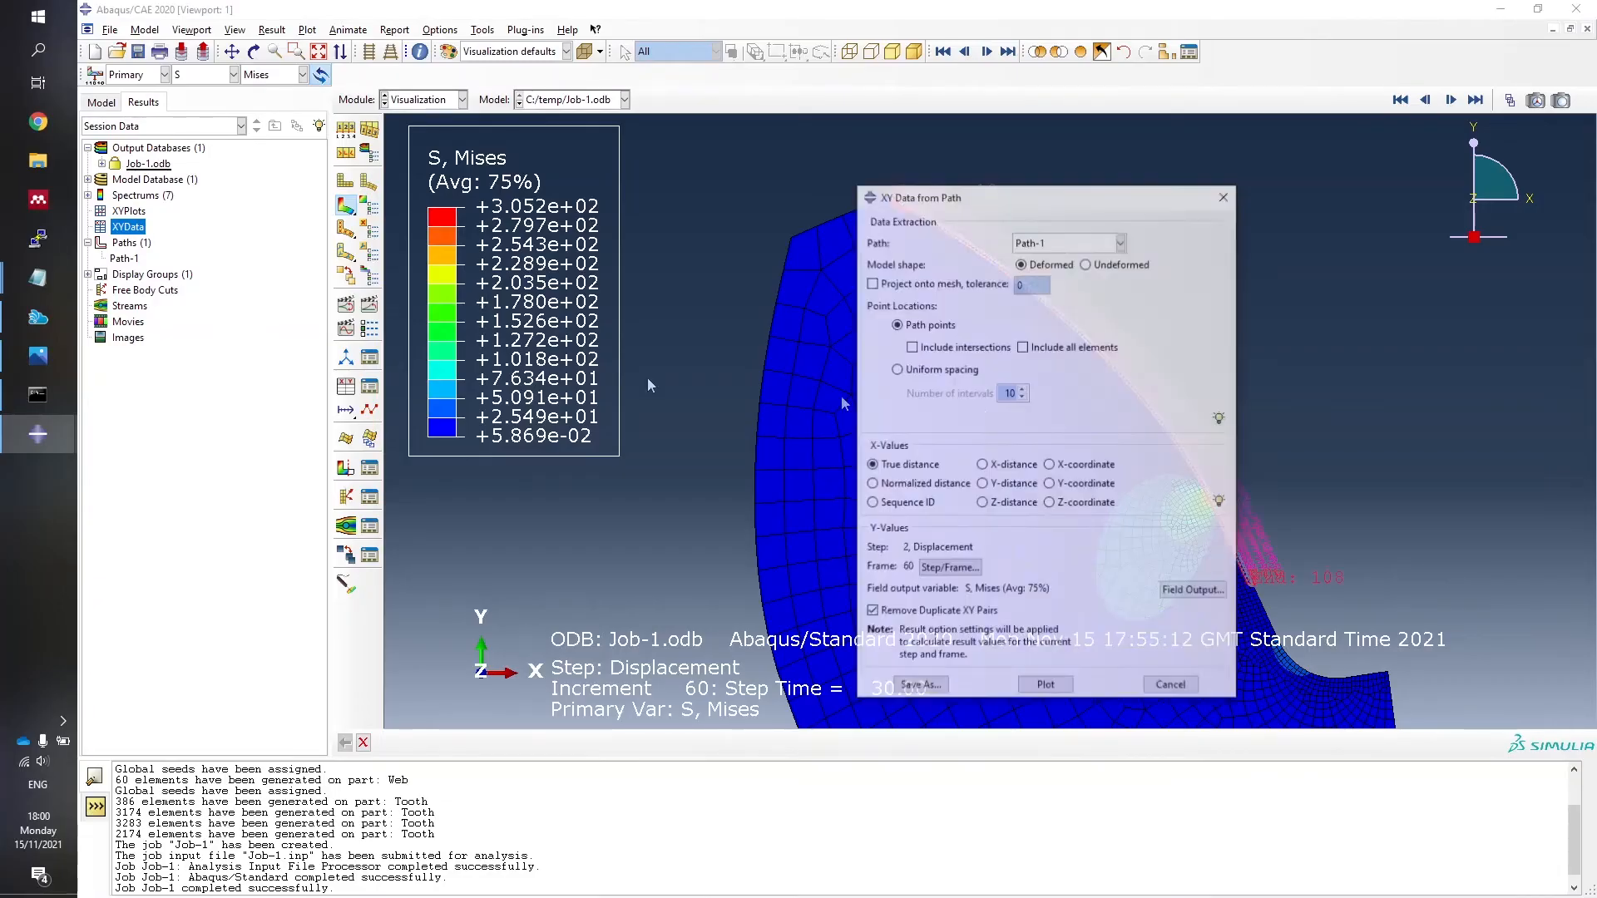
{"action": "left_click_drag", "start_coordinate": [987, 199], "coordinate": [835, 166]}
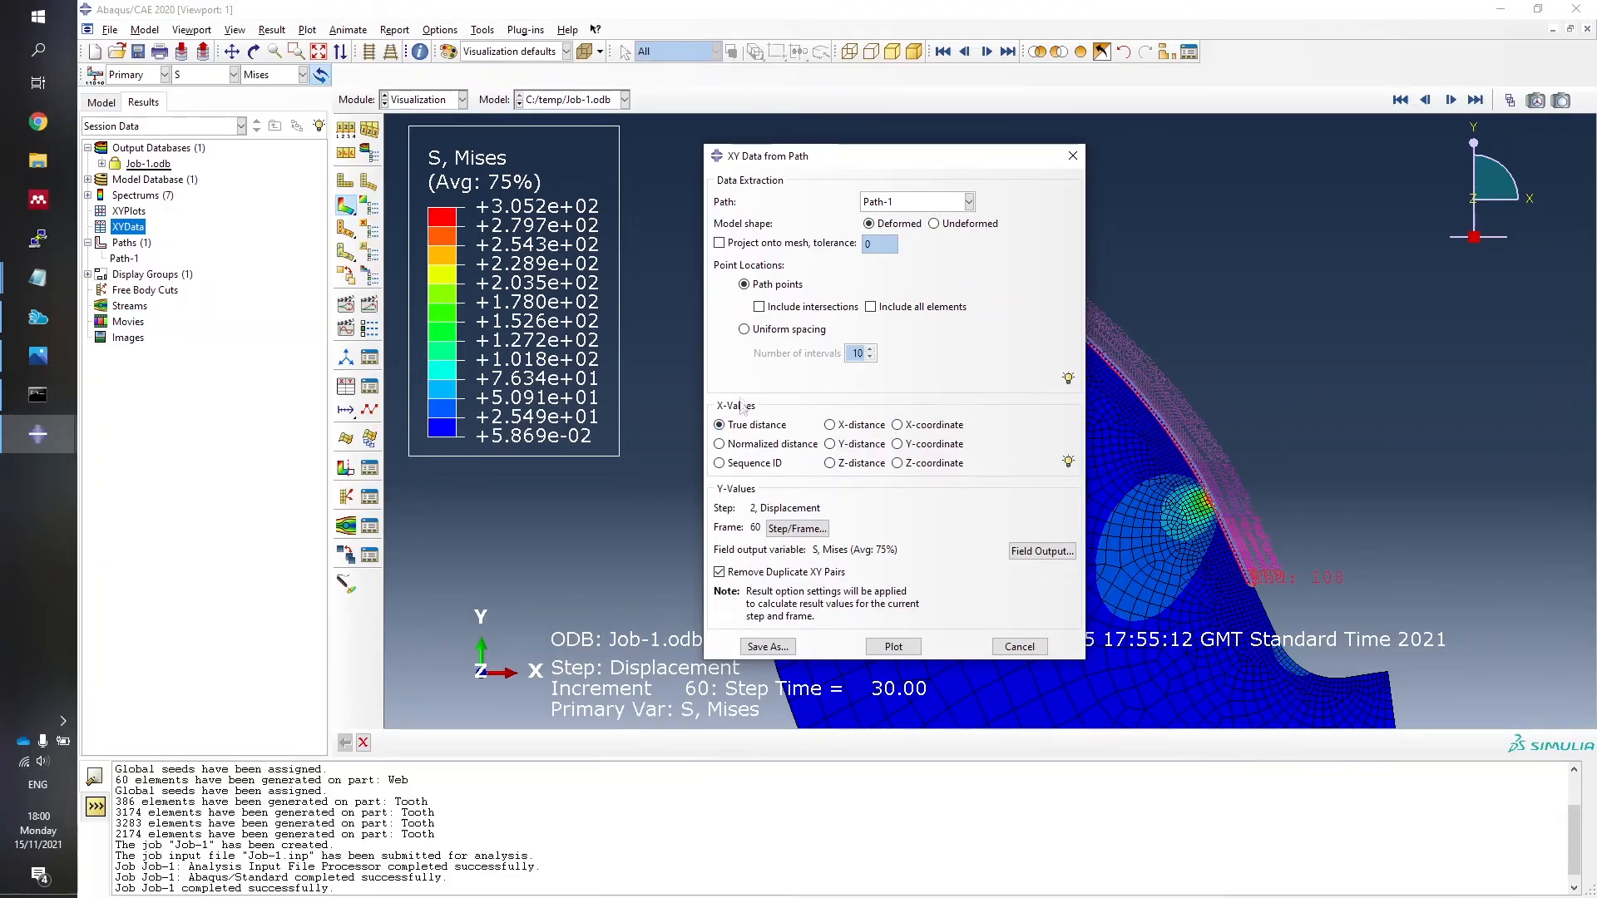
{"action": "left_click", "coordinate": [800, 528]}
{"action": "left_click_drag", "start_coordinate": [1373, 257], "coordinate": [1262, 187]}
{"action": "scroll", "coordinate": [1293, 453], "scroll_direction": "up", "scroll_amount": 2}
{"action": "left_click", "coordinate": [1293, 445]}
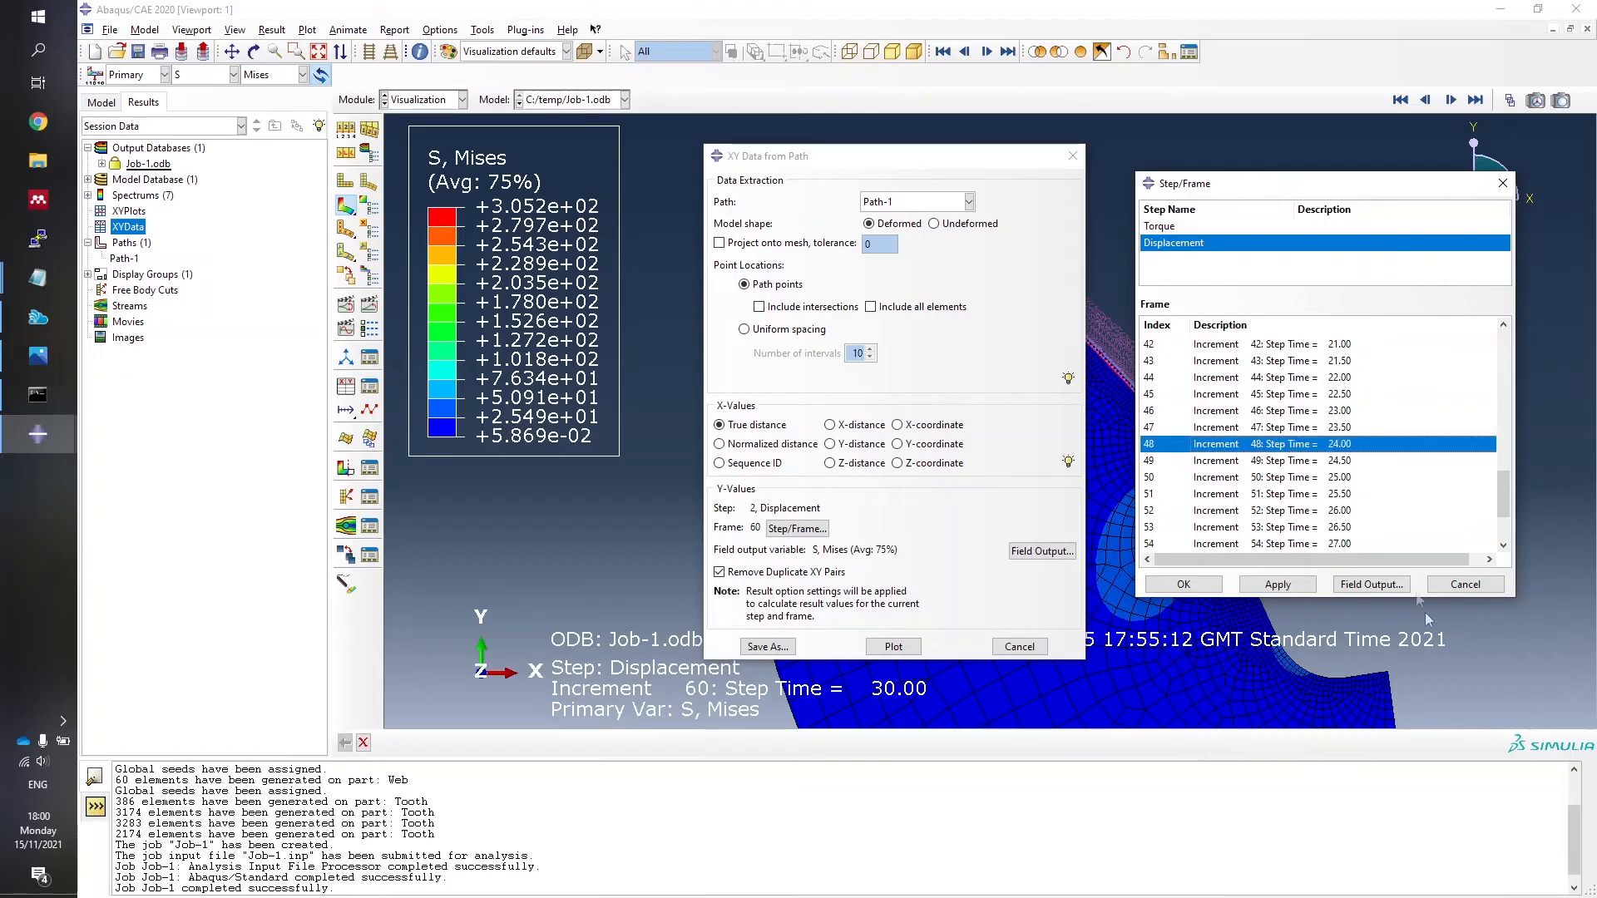
{"action": "left_click", "coordinate": [1183, 584]}
Try Max. In-Plane Principal (Abs) as the stress invariant for the field output, and restore Mises.
{"action": "left_click", "coordinate": [1014, 554]}
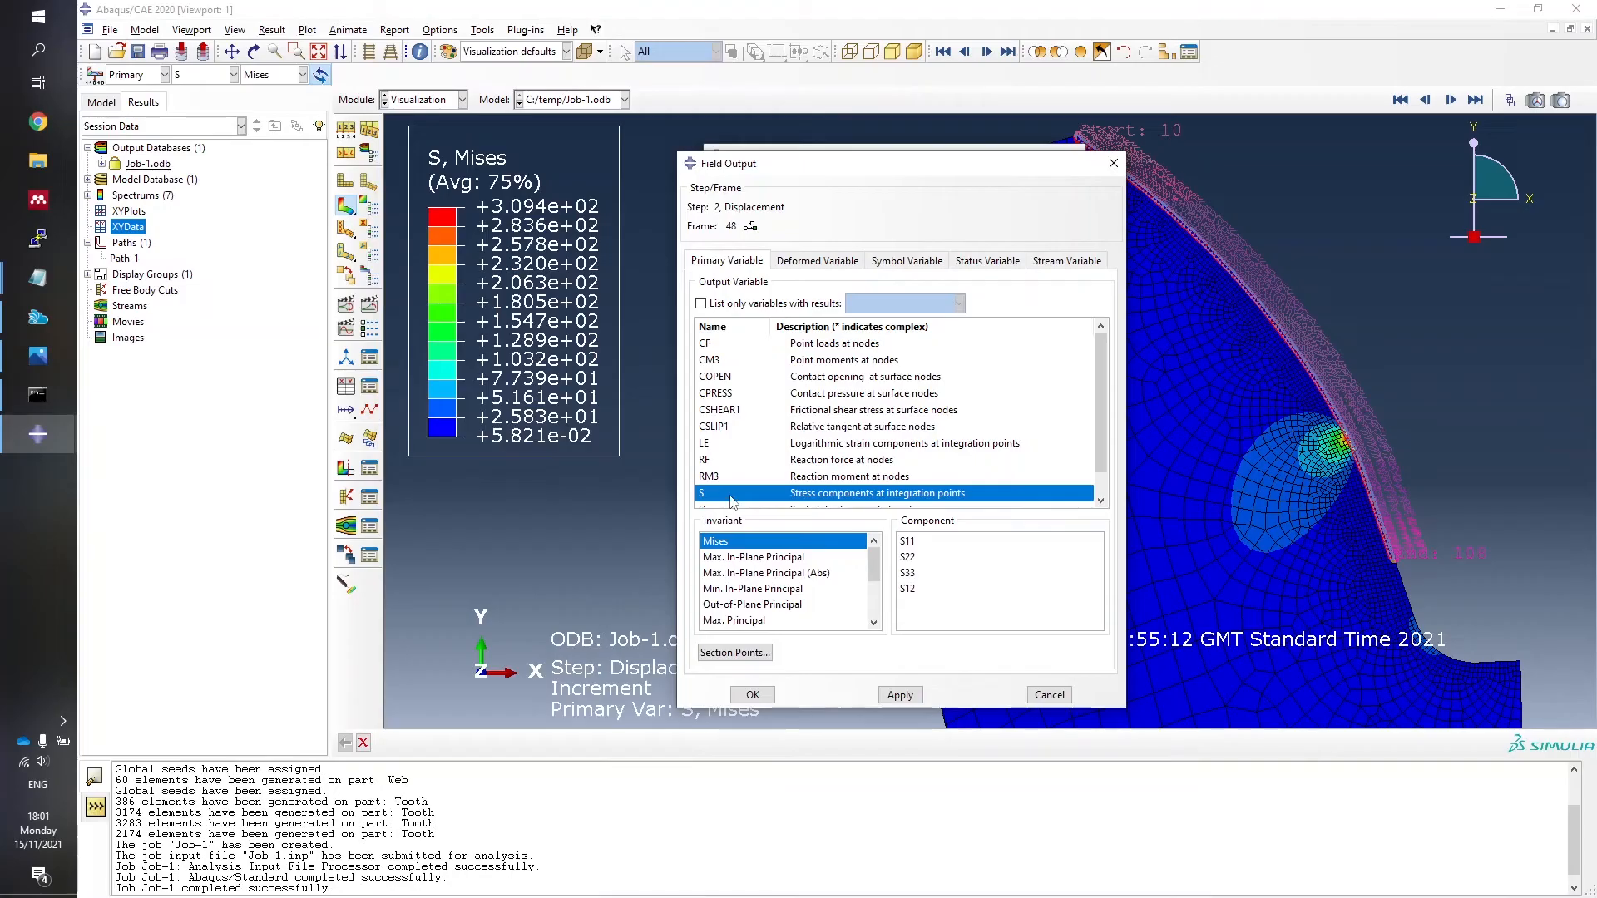
{"action": "left_click", "coordinate": [790, 573]}
{"action": "left_click", "coordinate": [900, 696]}
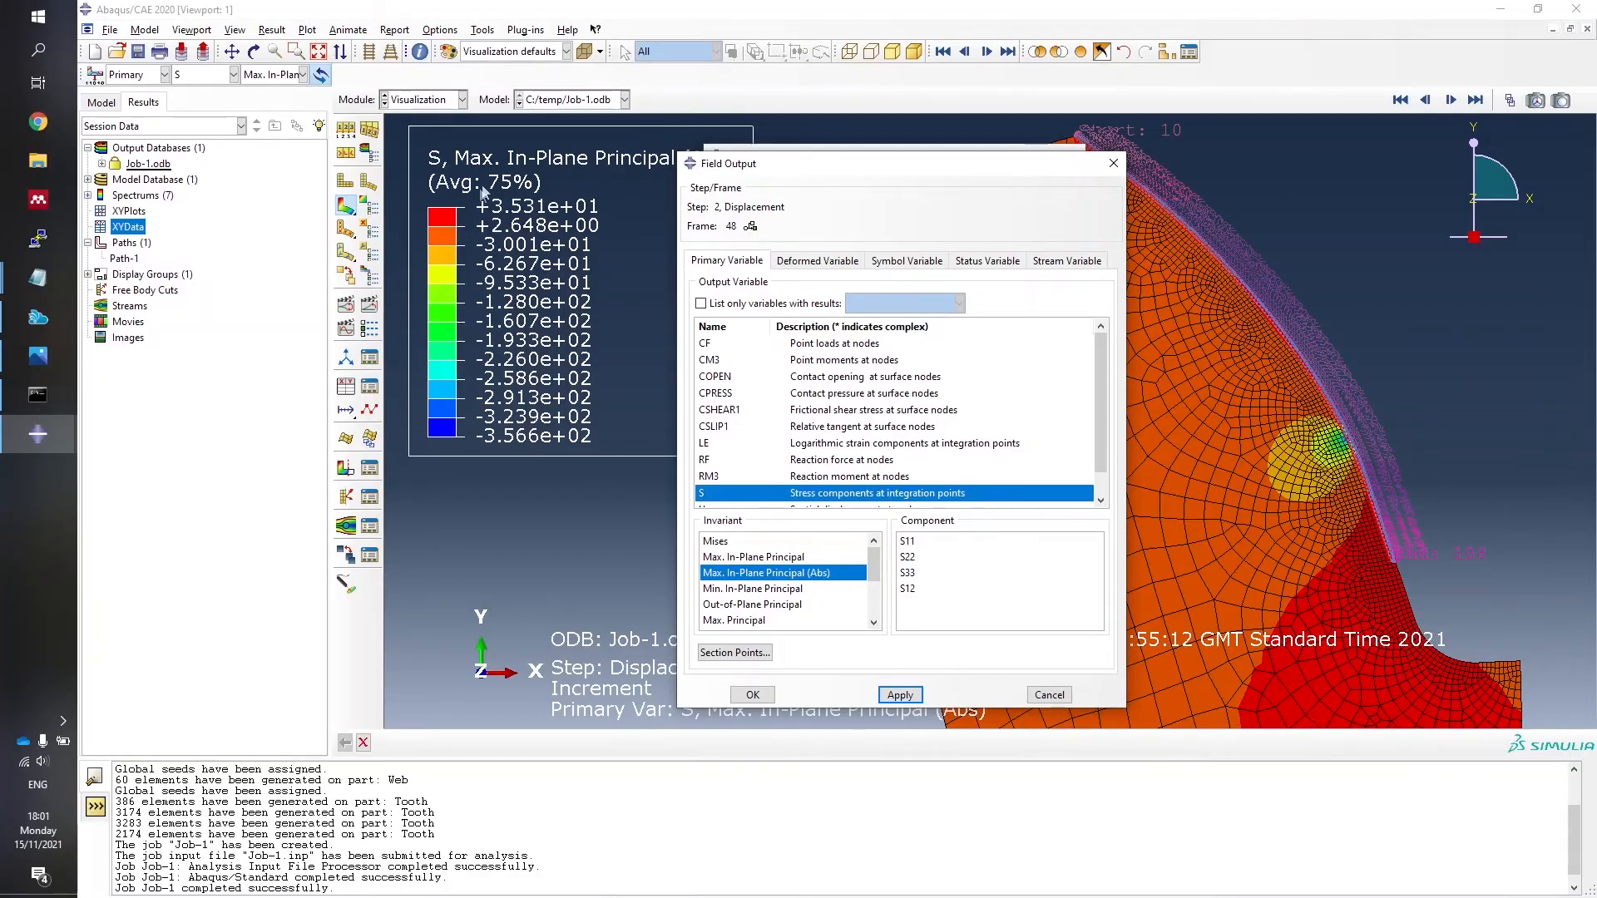
{"action": "left_click", "coordinate": [722, 541]}
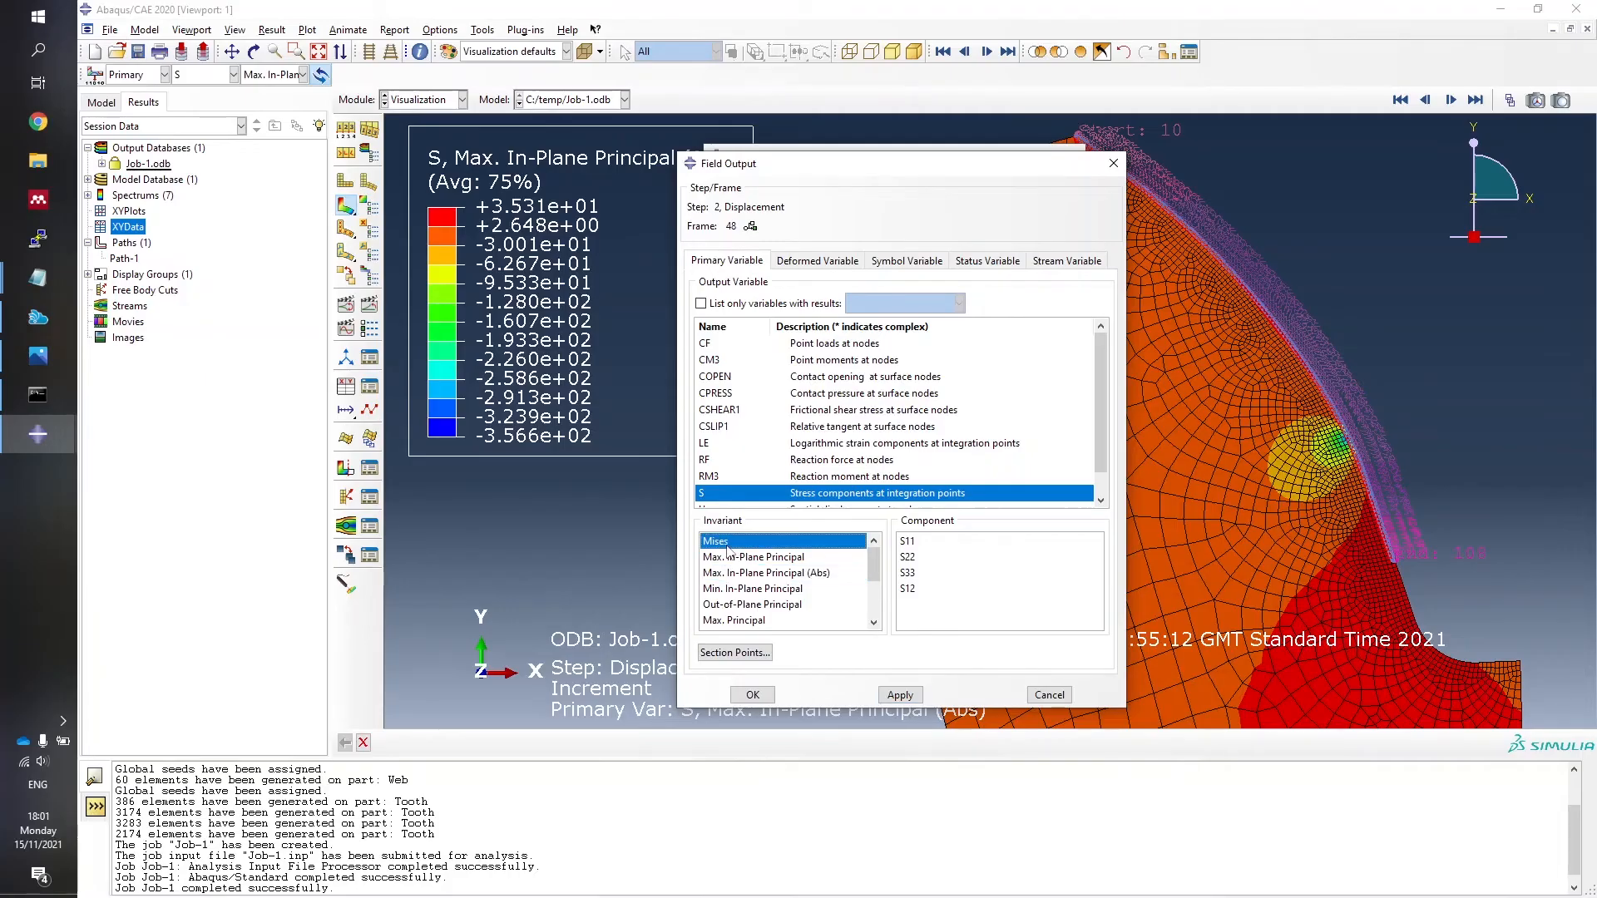
{"action": "left_click", "coordinate": [902, 696]}
{"action": "left_click", "coordinate": [753, 695]}
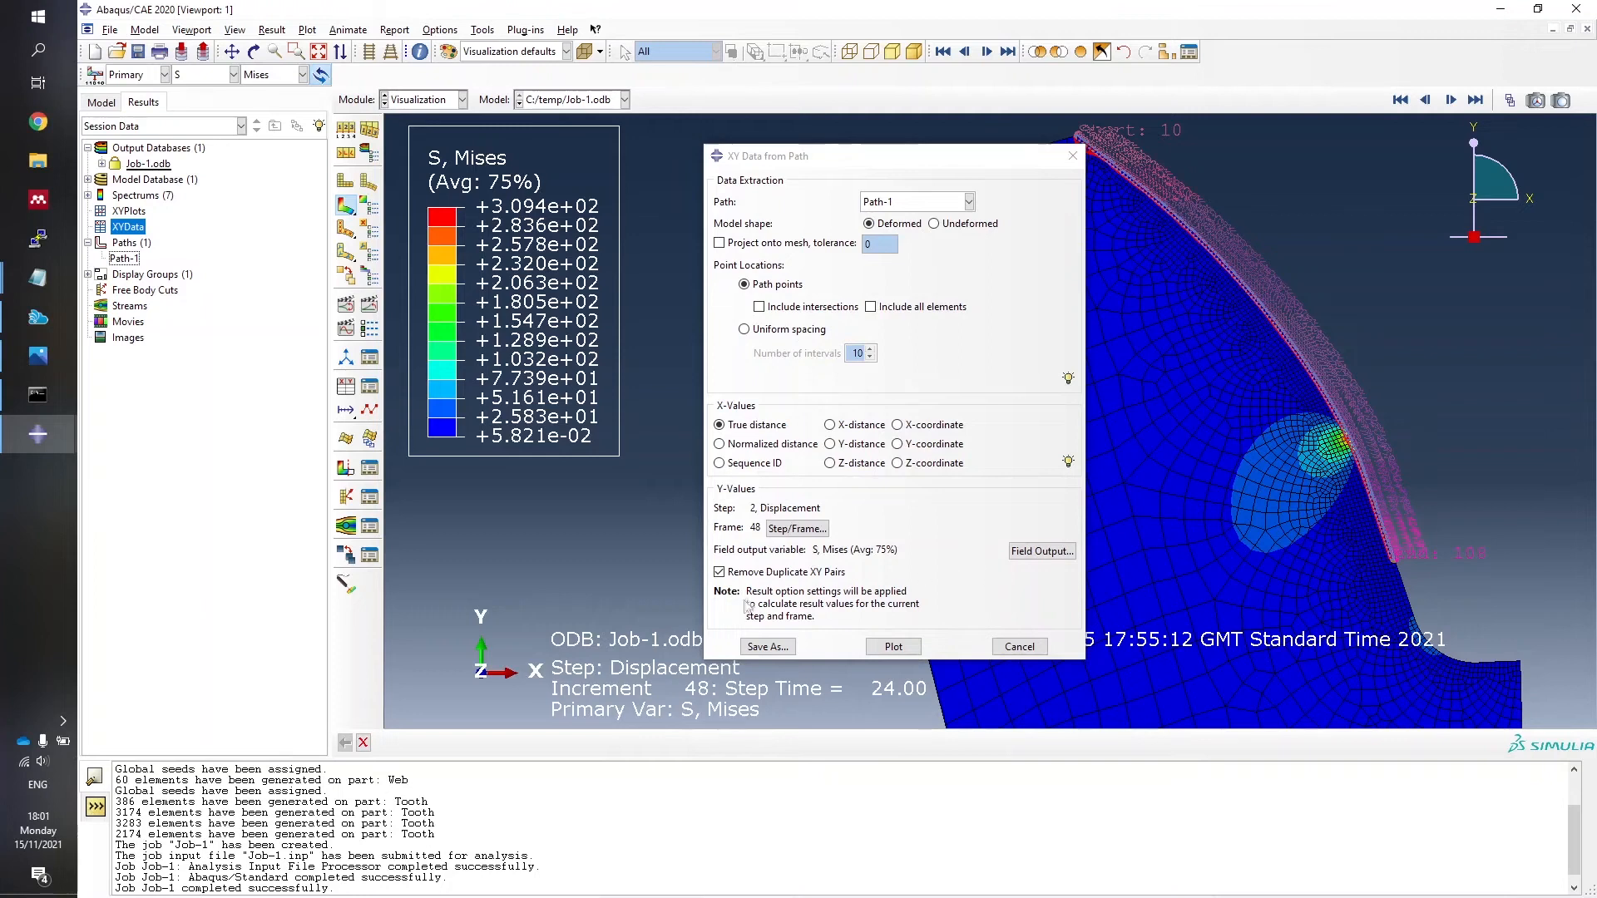
Save the extracted path data under the default name, close the extraction dialog and select the saved data set in the results tree.
{"action": "left_click", "coordinate": [767, 646]}
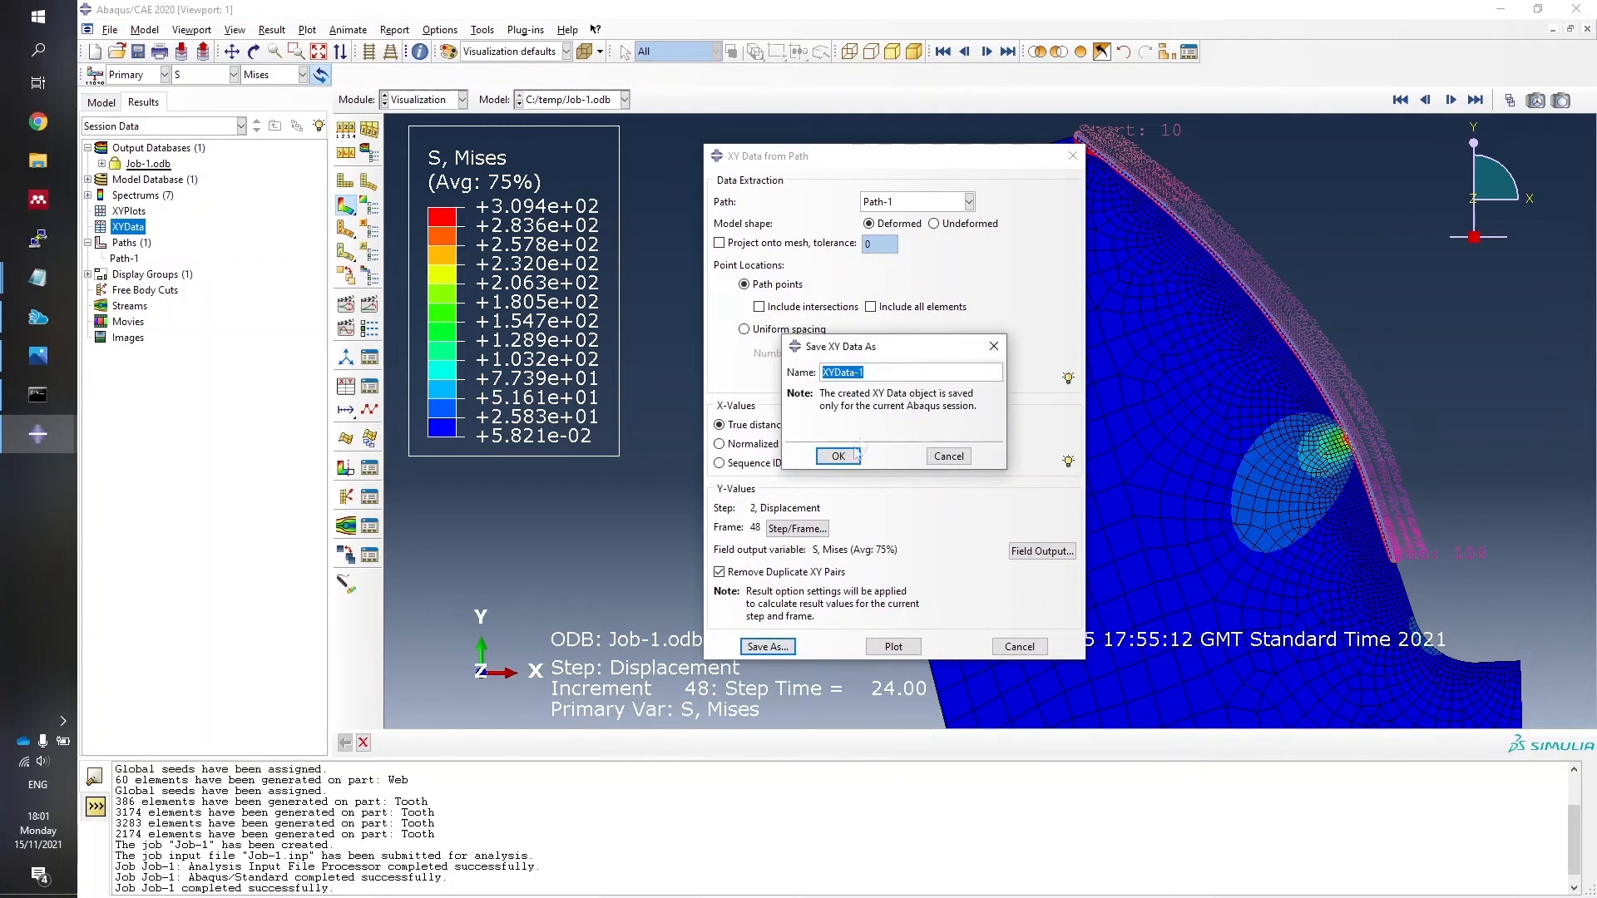
{"action": "left_click", "coordinate": [857, 451]}
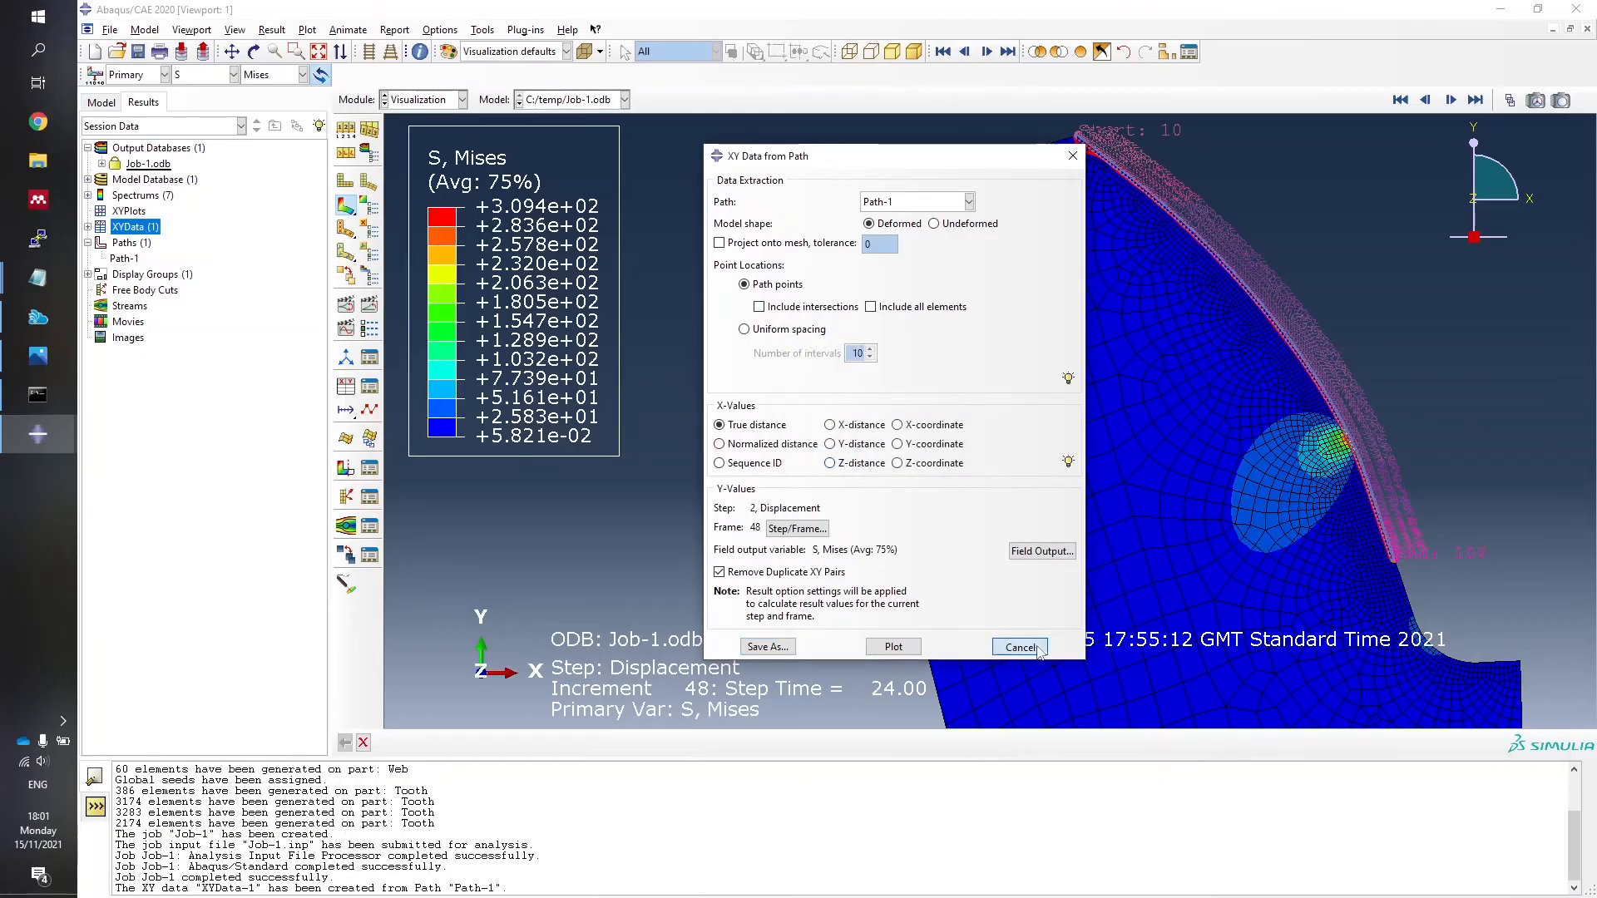
{"action": "left_click", "coordinate": [1021, 647]}
{"action": "left_click", "coordinate": [87, 227]}
{"action": "left_click", "coordinate": [124, 243]}
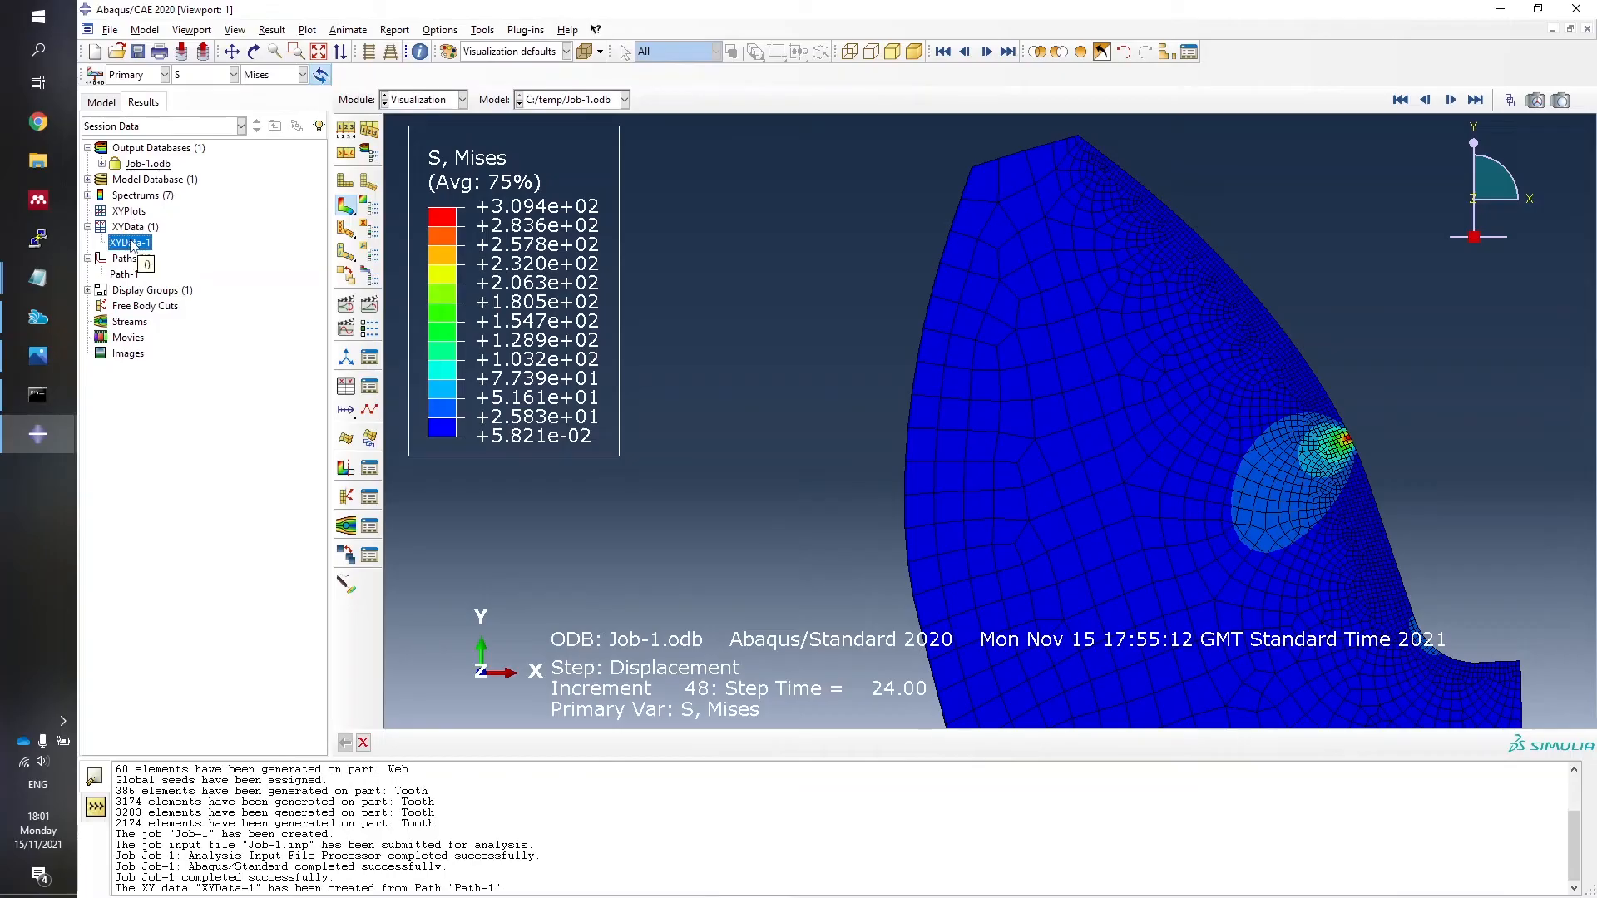
Start an XY data report and set its output file to _Flank.dat in the C:/temp directory.
{"action": "left_click", "coordinate": [395, 30]}
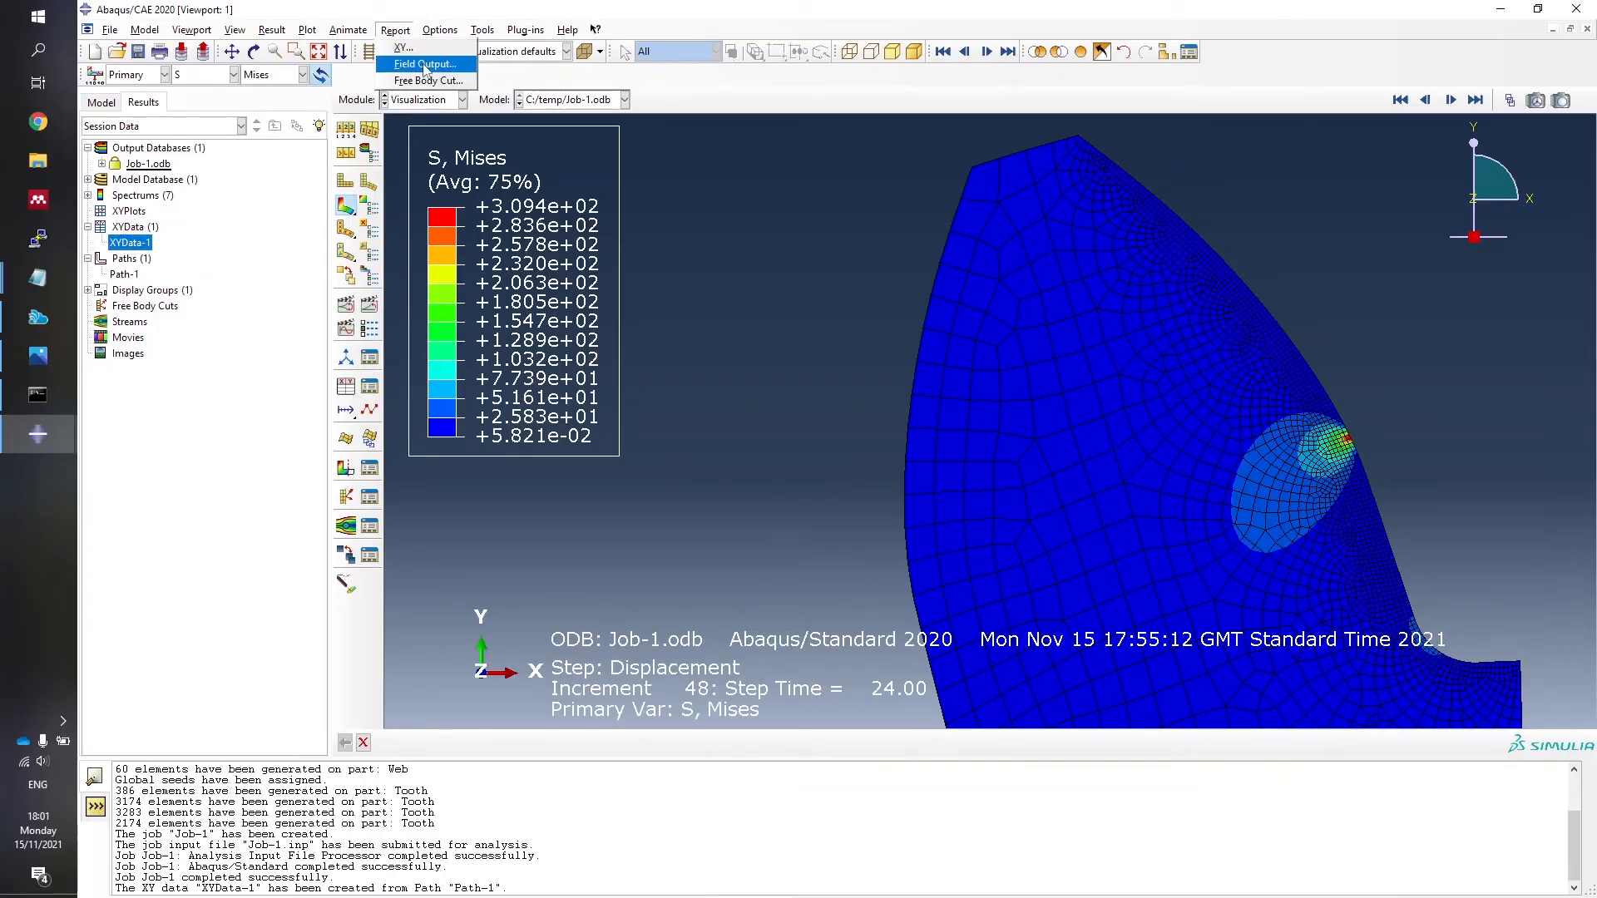
{"action": "left_click", "coordinate": [407, 48]}
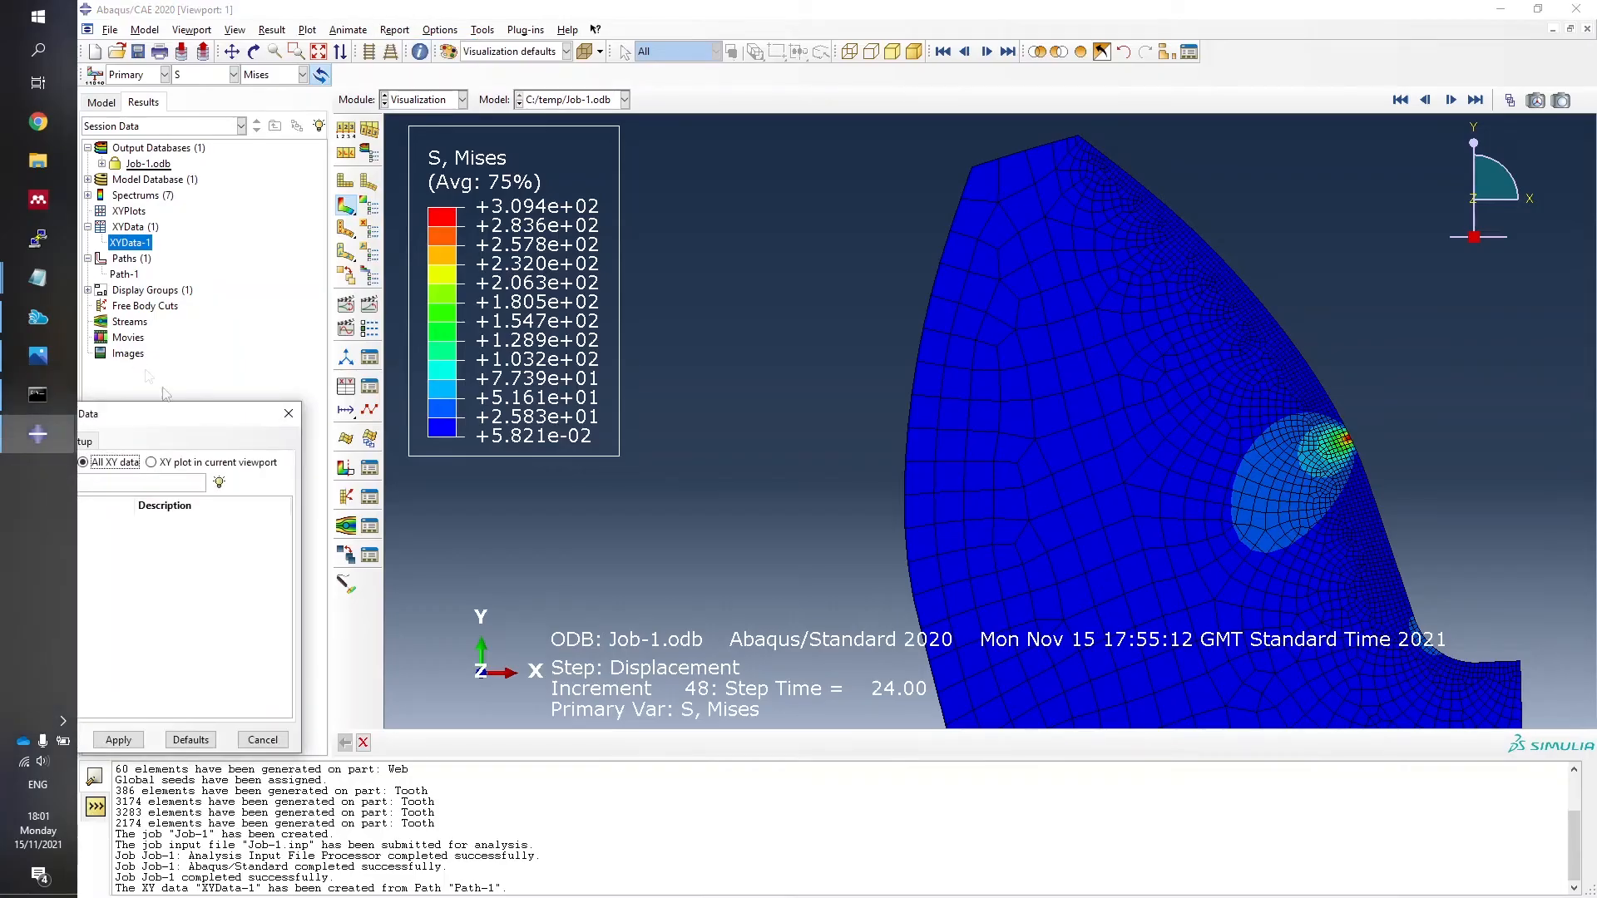
{"action": "left_click_drag", "start_coordinate": [170, 416], "coordinate": [632, 268]}
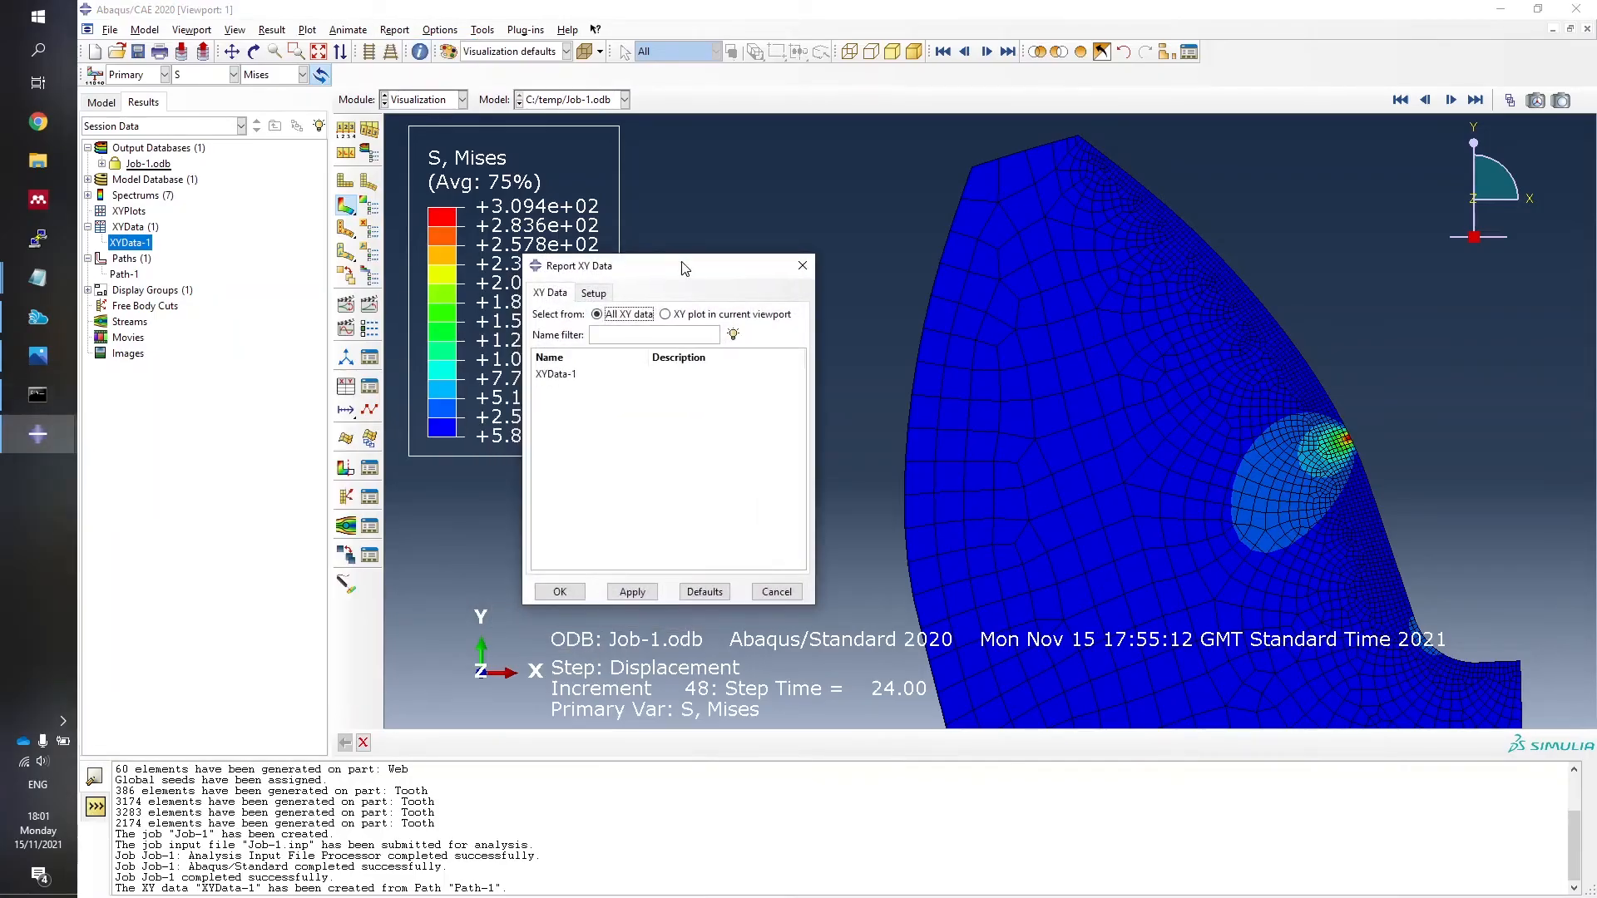
{"action": "left_click", "coordinate": [597, 295]}
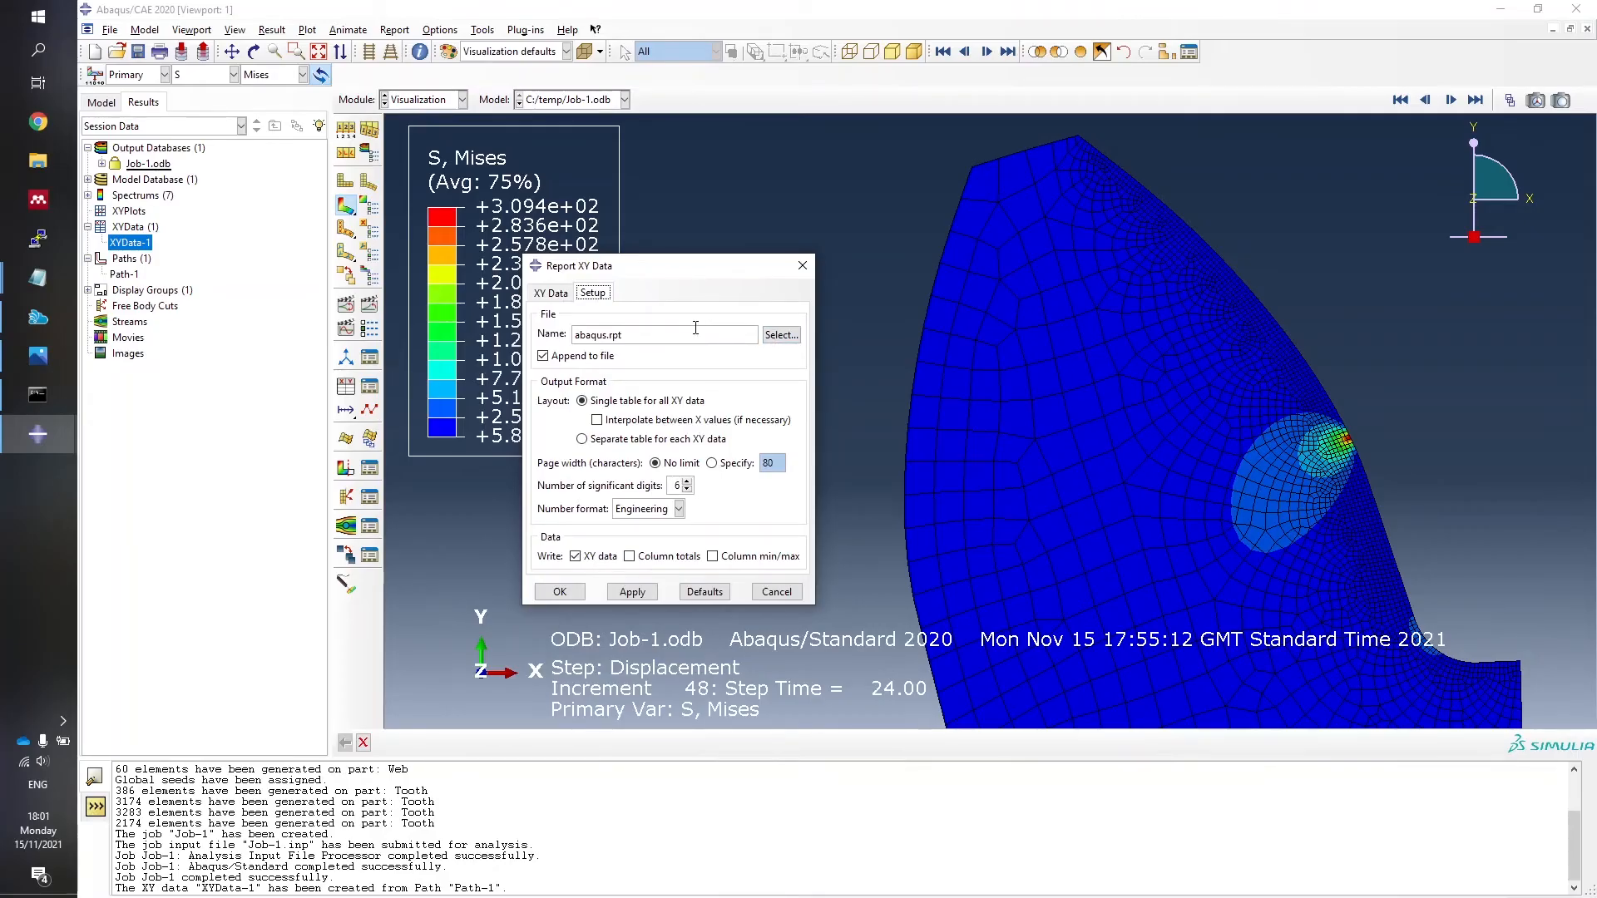
{"action": "left_click", "coordinate": [781, 335]}
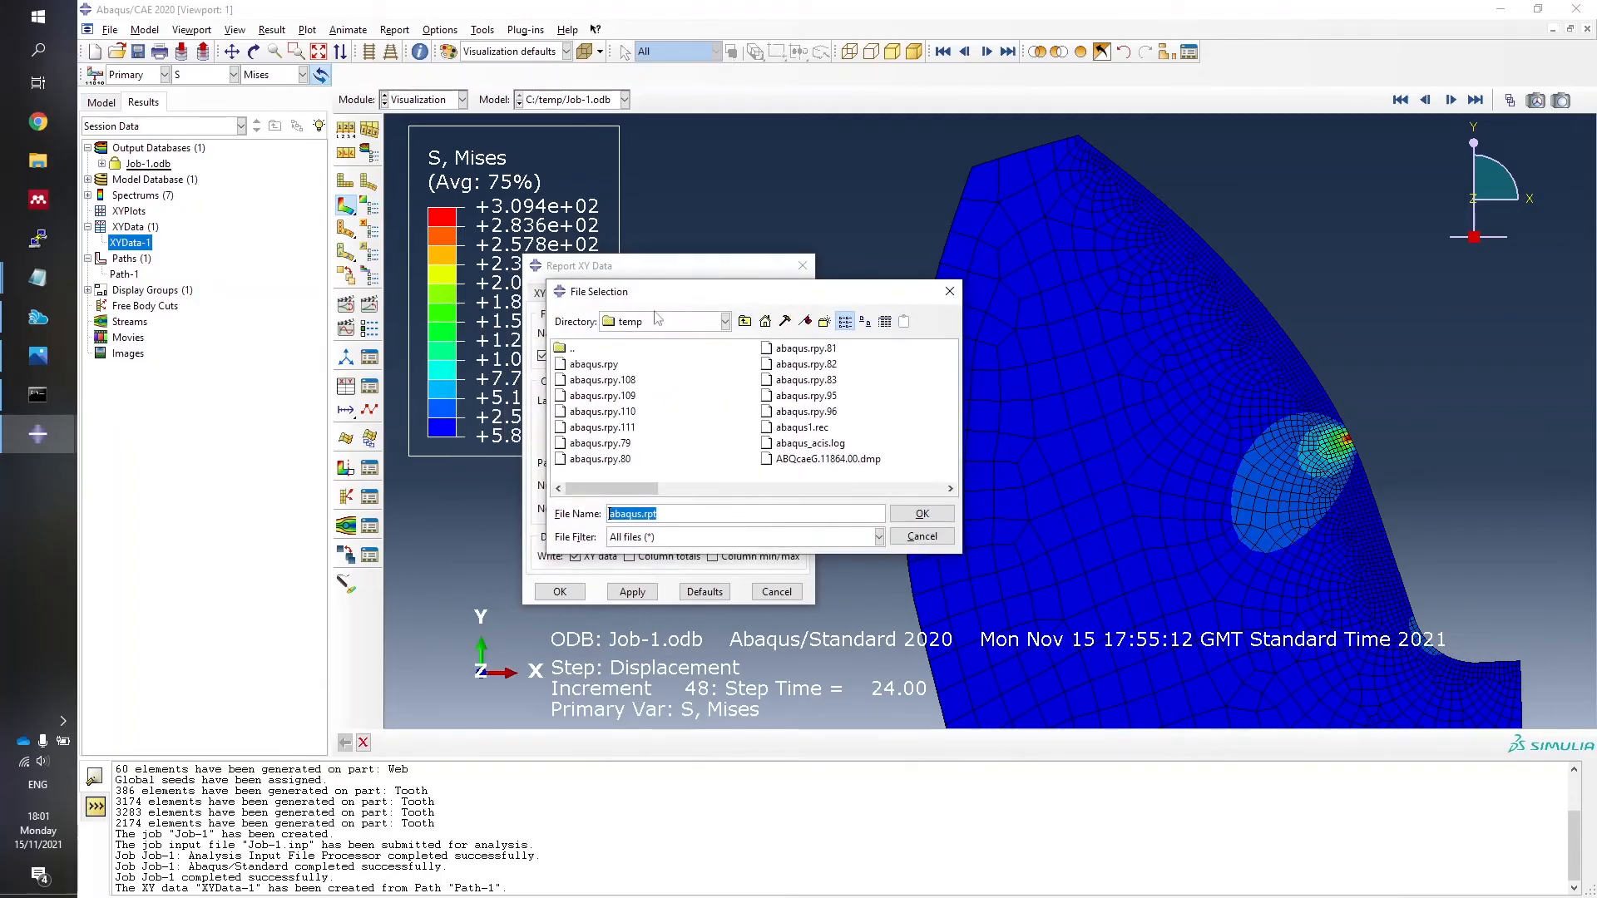
{"action": "left_click", "coordinate": [724, 321]}
{"action": "left_click", "coordinate": [724, 325]}
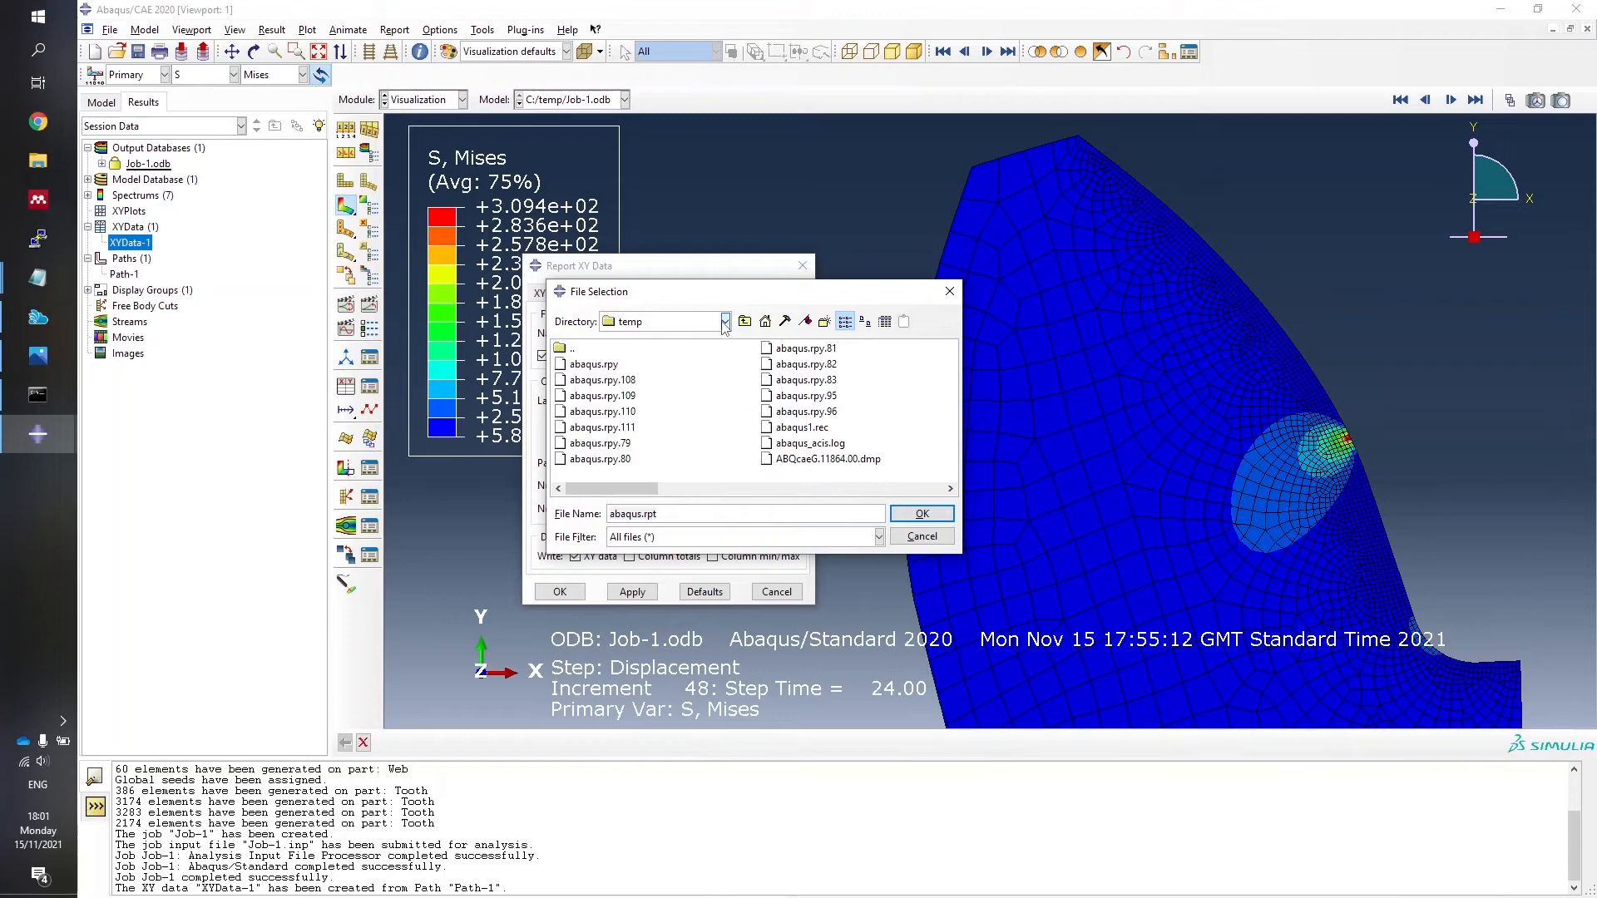
{"action": "left_click_drag", "start_coordinate": [680, 515], "coordinate": [556, 513]}
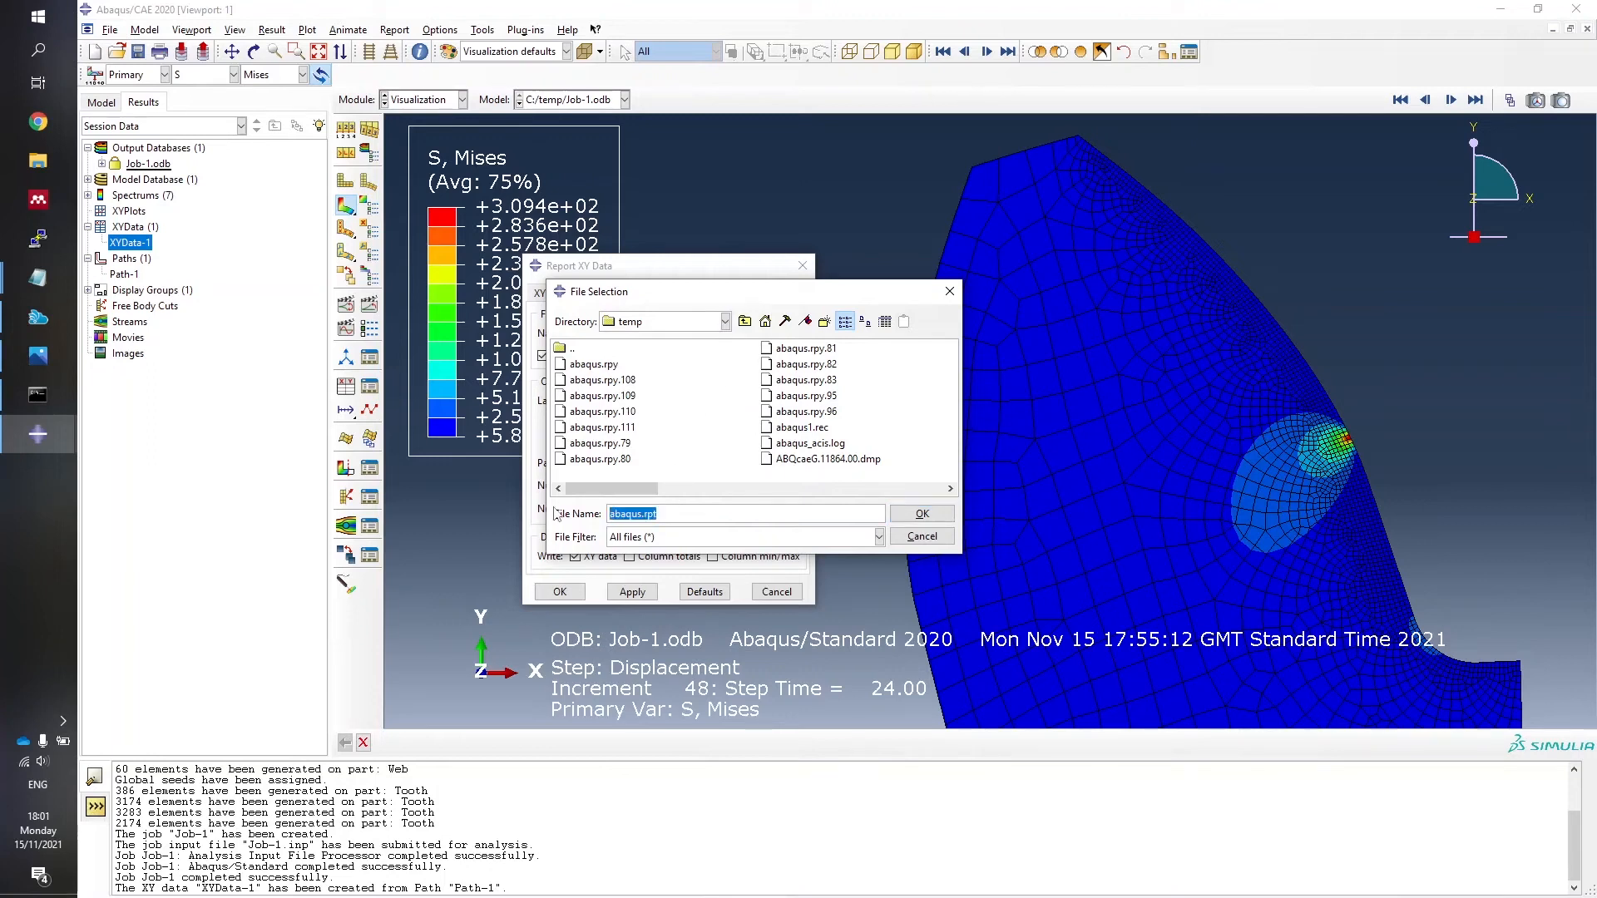
{"action": "key", "text": "BackSpace"}
{"action": "left_click", "coordinate": [920, 513]}
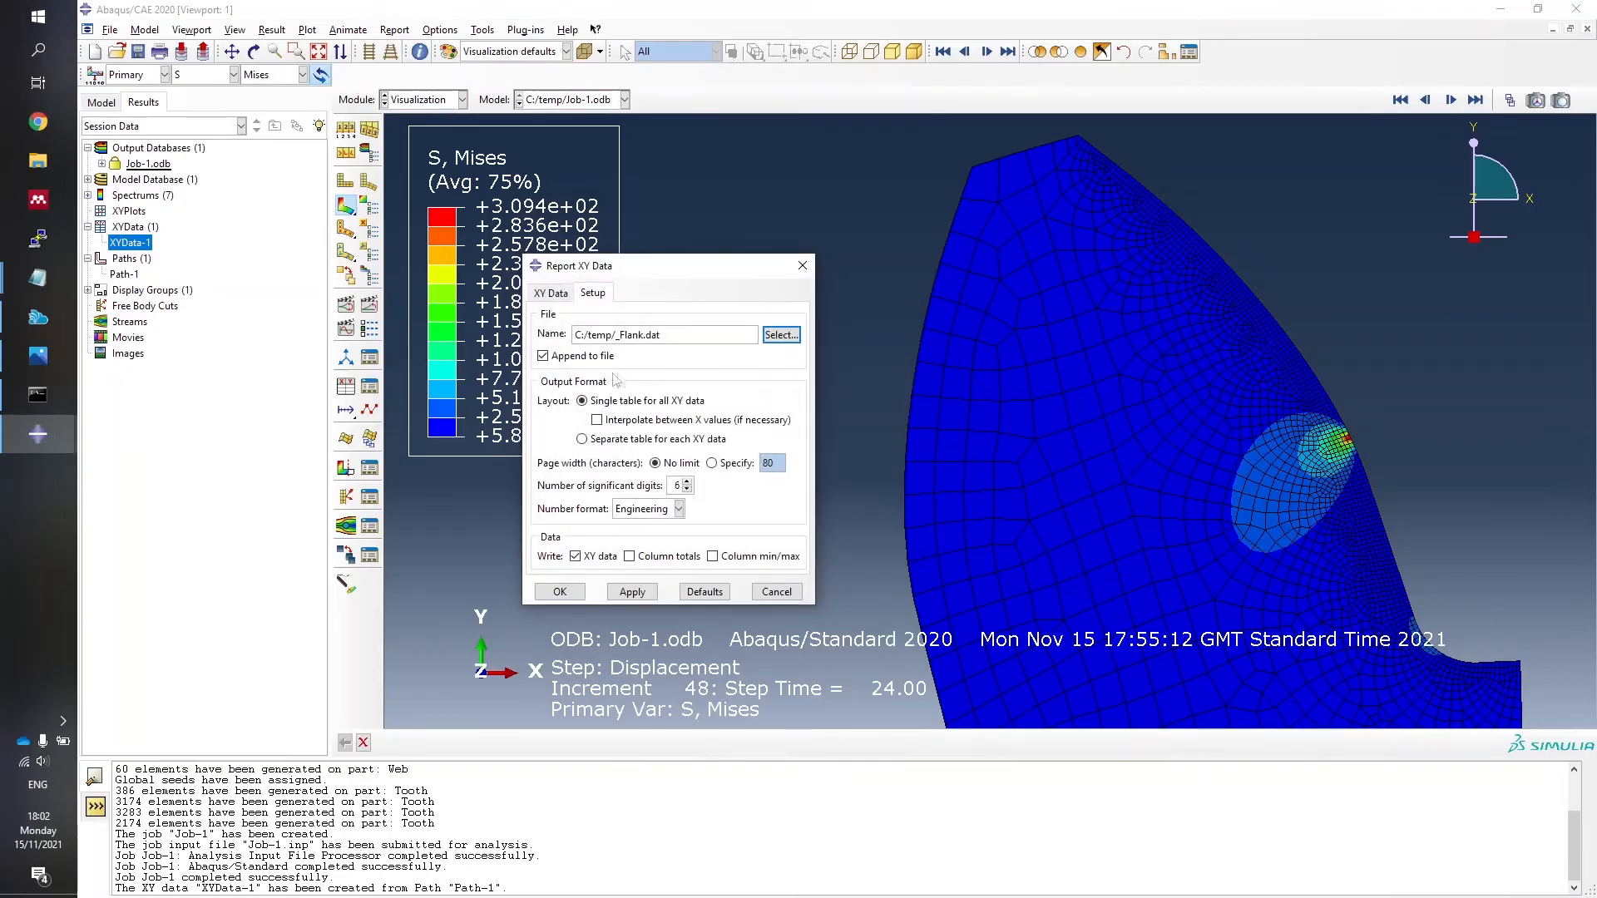
Turn off appending to the report file and set the number format to Scientific.
{"action": "left_click", "coordinate": [543, 356]}
{"action": "left_click", "coordinate": [678, 509]}
{"action": "left_click", "coordinate": [641, 559]}
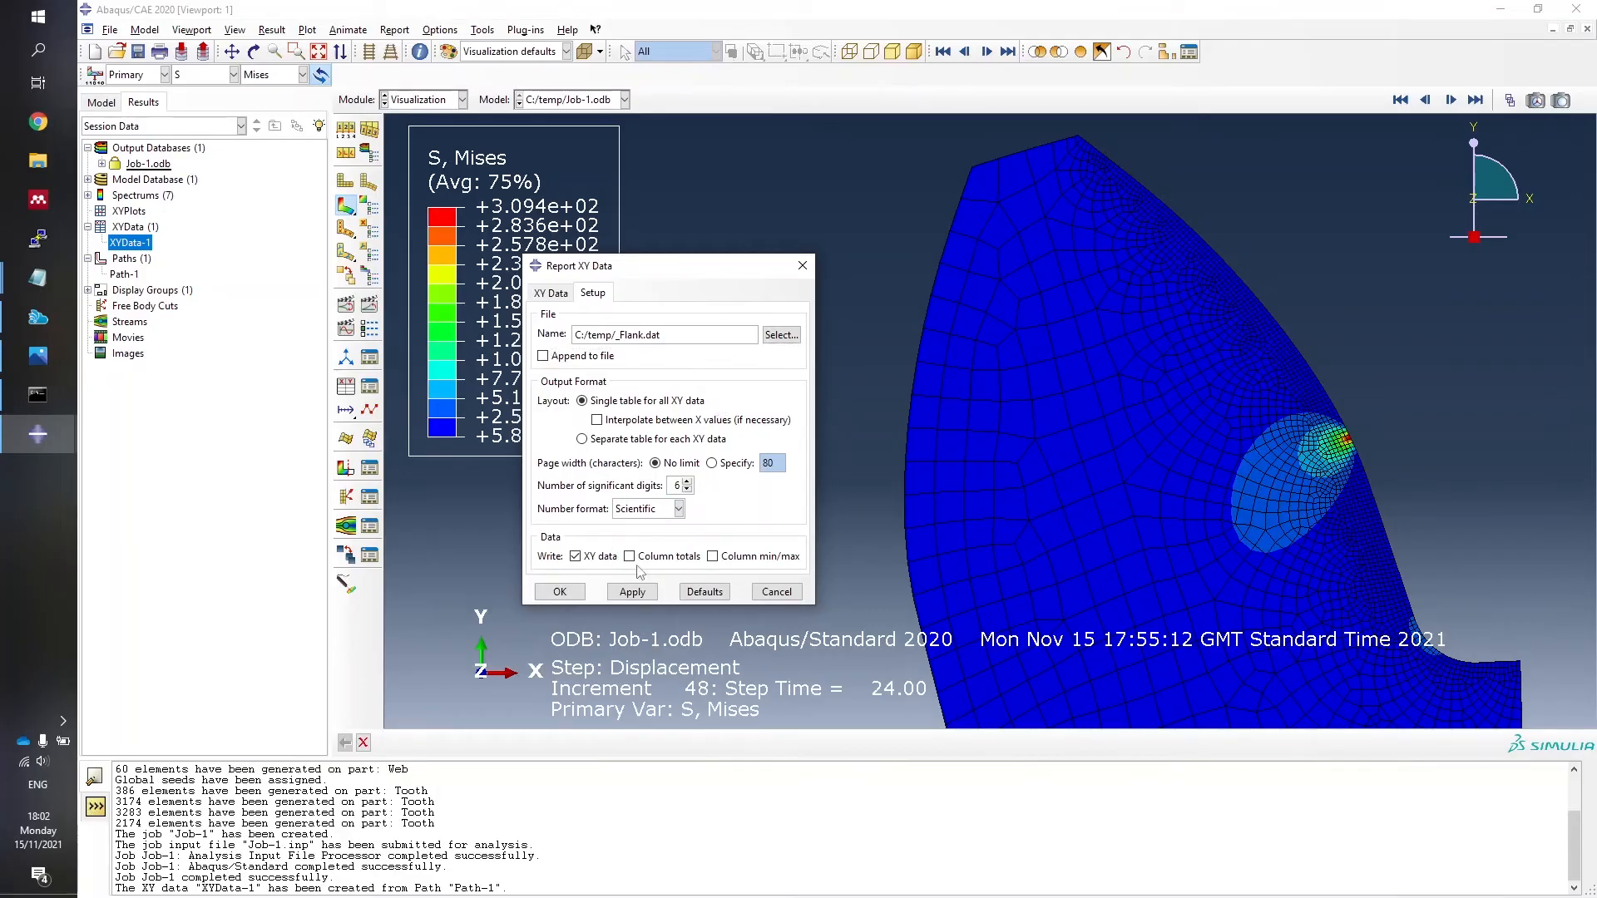
Select XYData-1 as the data to report and write the report file.
{"action": "left_click", "coordinate": [559, 593]}
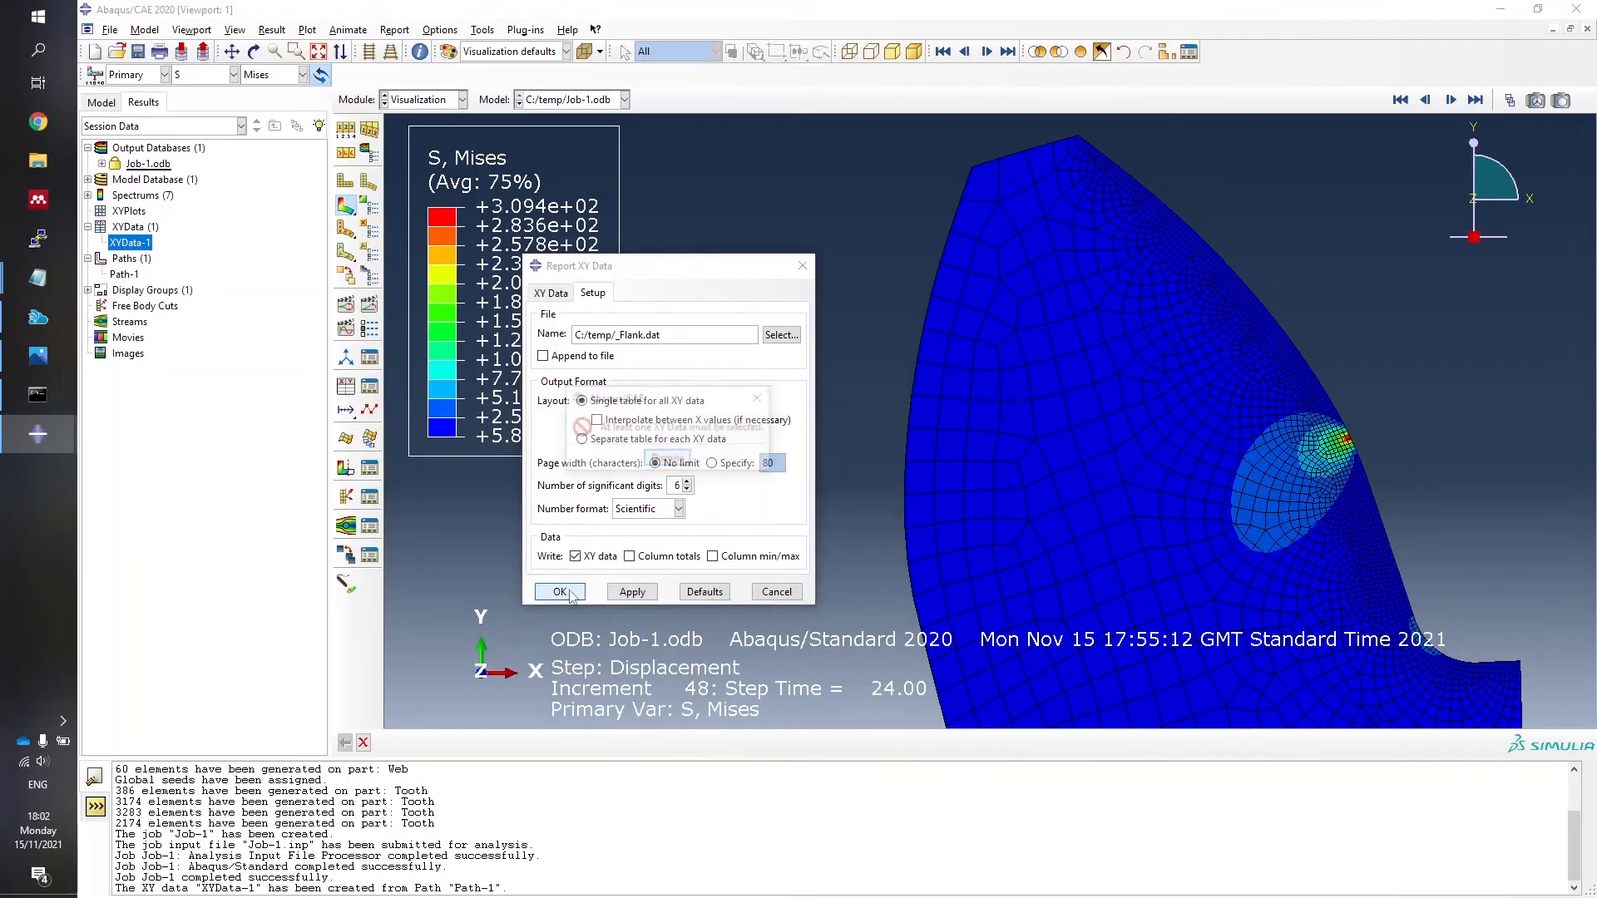
{"action": "left_click", "coordinate": [671, 464]}
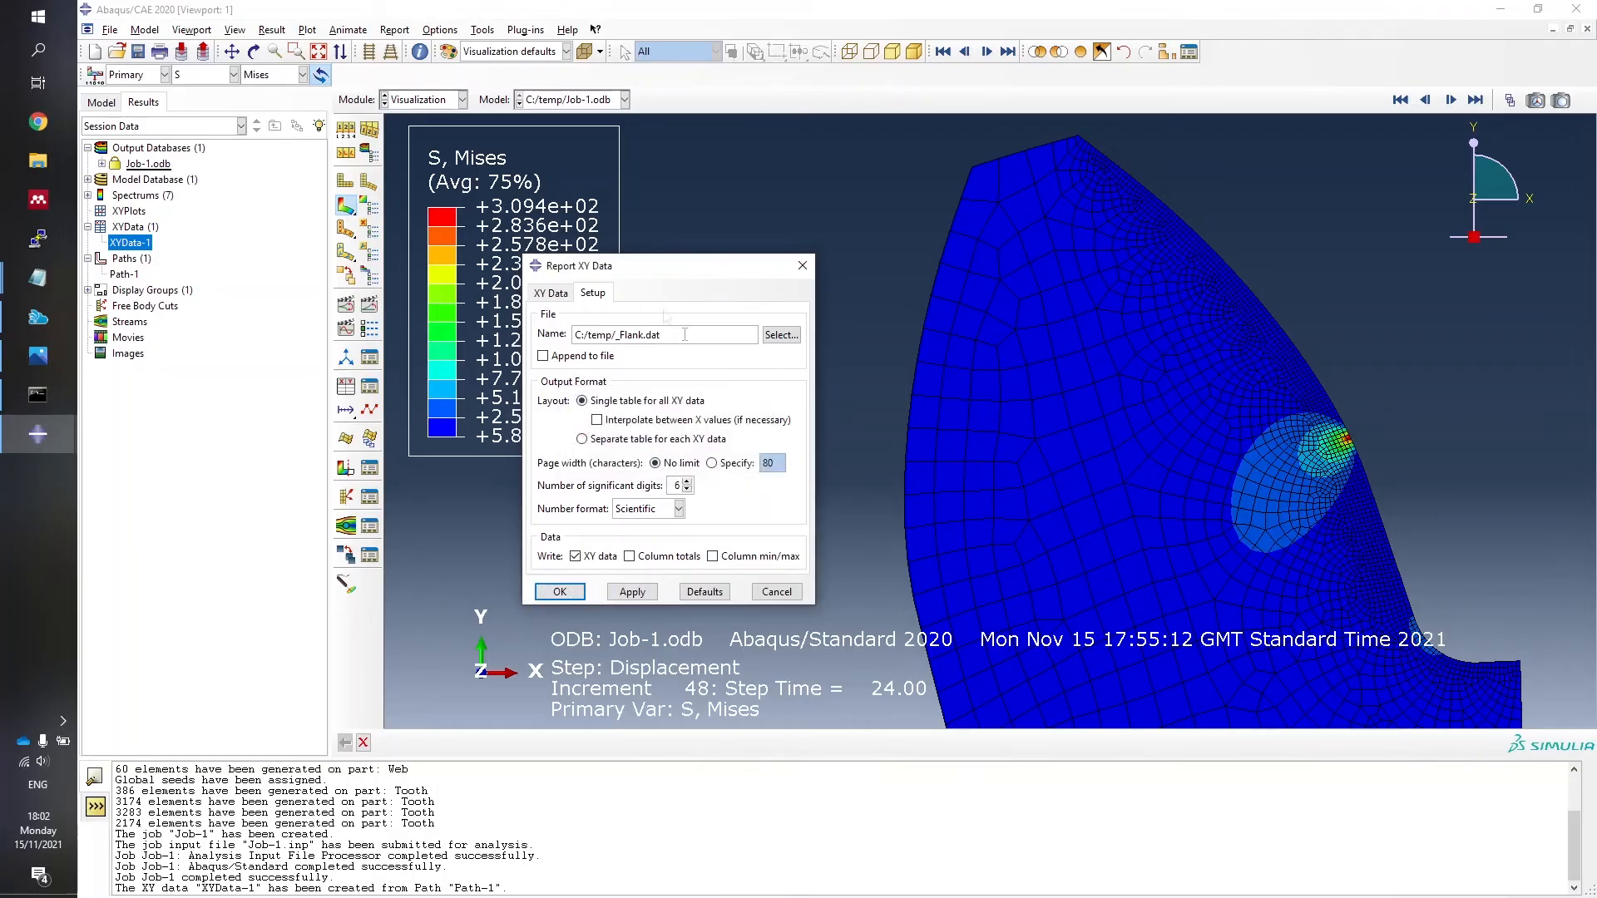
{"action": "left_click", "coordinate": [552, 293]}
{"action": "left_click", "coordinate": [575, 376]}
{"action": "left_click", "coordinate": [560, 591]}
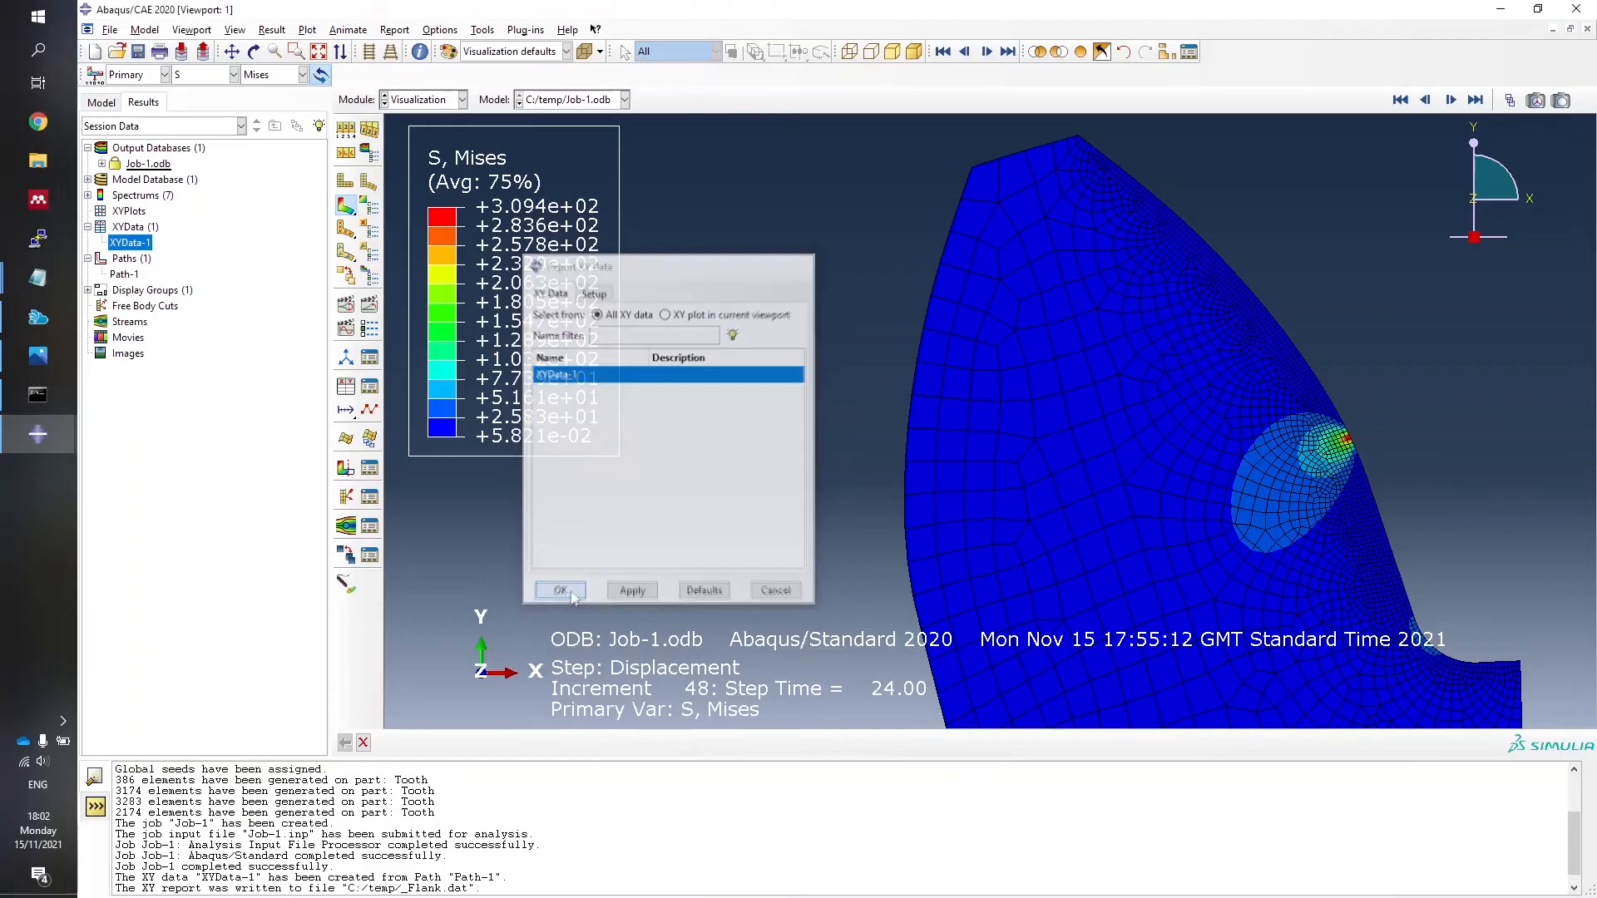
Switch to File Explorer and open _Flank.dat from C:\temp in the Geany text editor.
{"action": "left_click", "coordinate": [43, 165]}
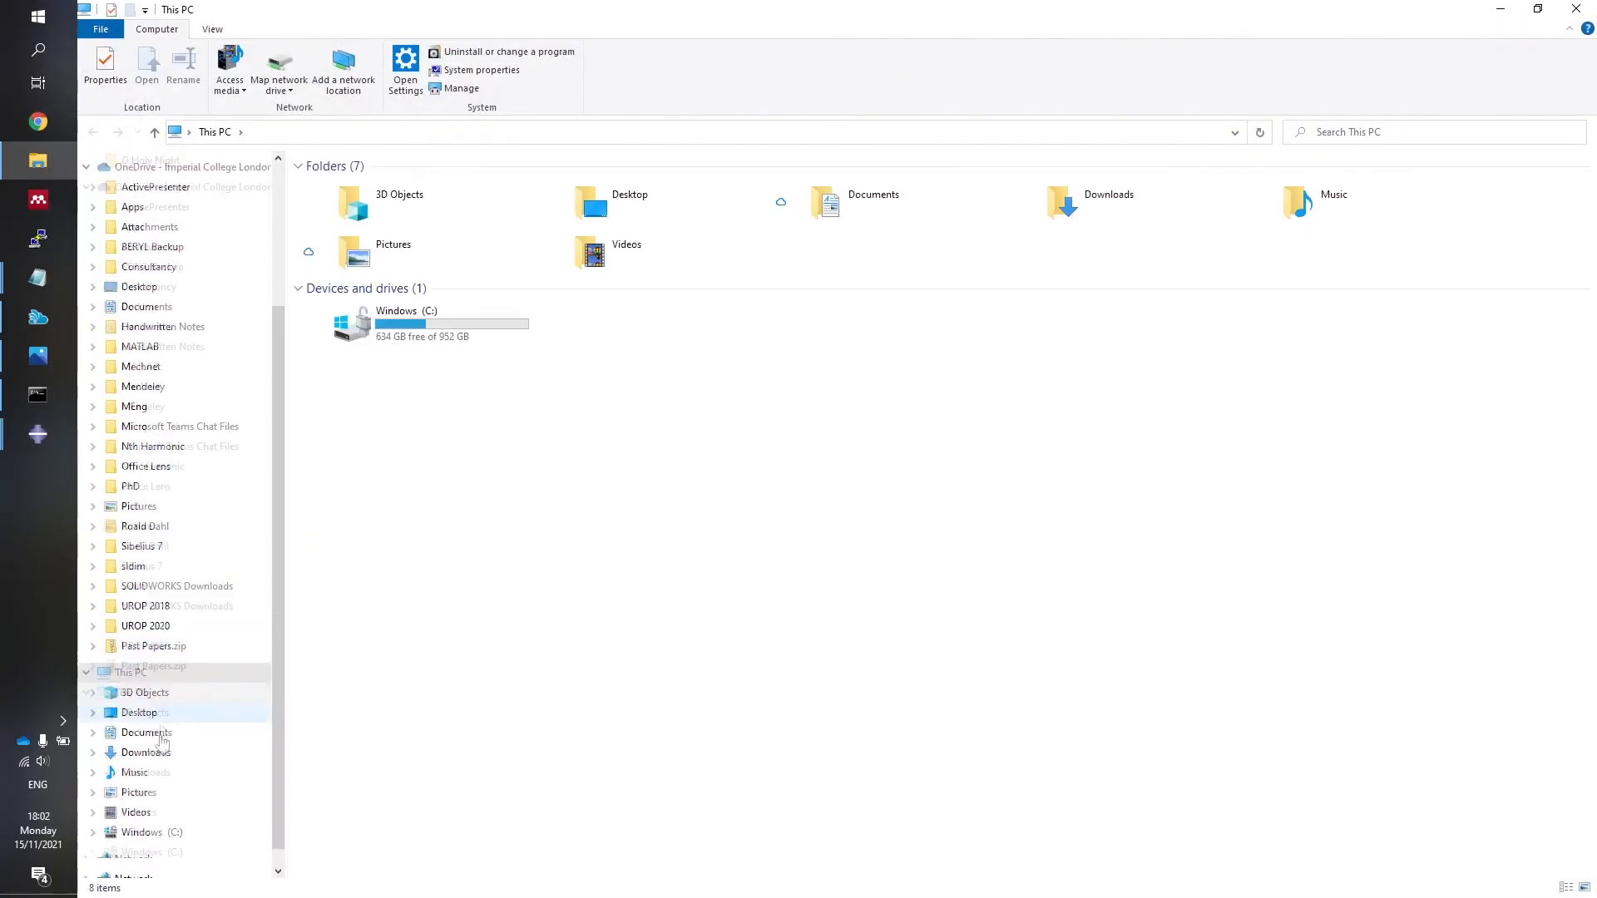
{"action": "left_click", "coordinate": [152, 832]}
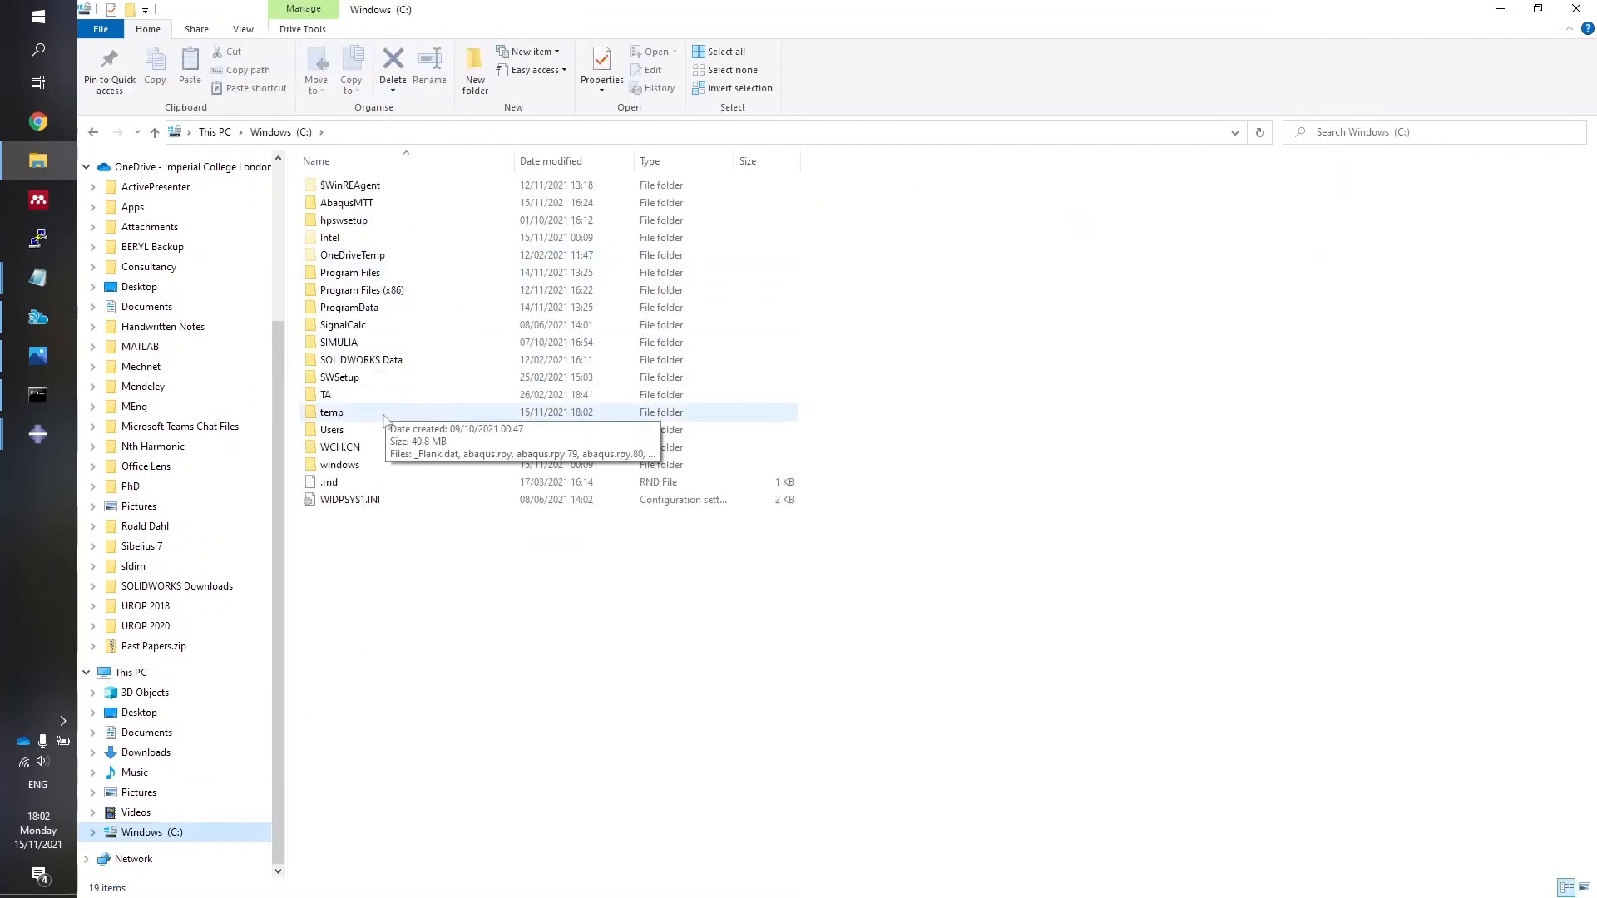
{"action": "double_click", "coordinate": [387, 414]}
{"action": "left_click", "coordinate": [350, 188]}
{"action": "right_click", "coordinate": [350, 188]}
{"action": "left_click", "coordinate": [499, 414]}
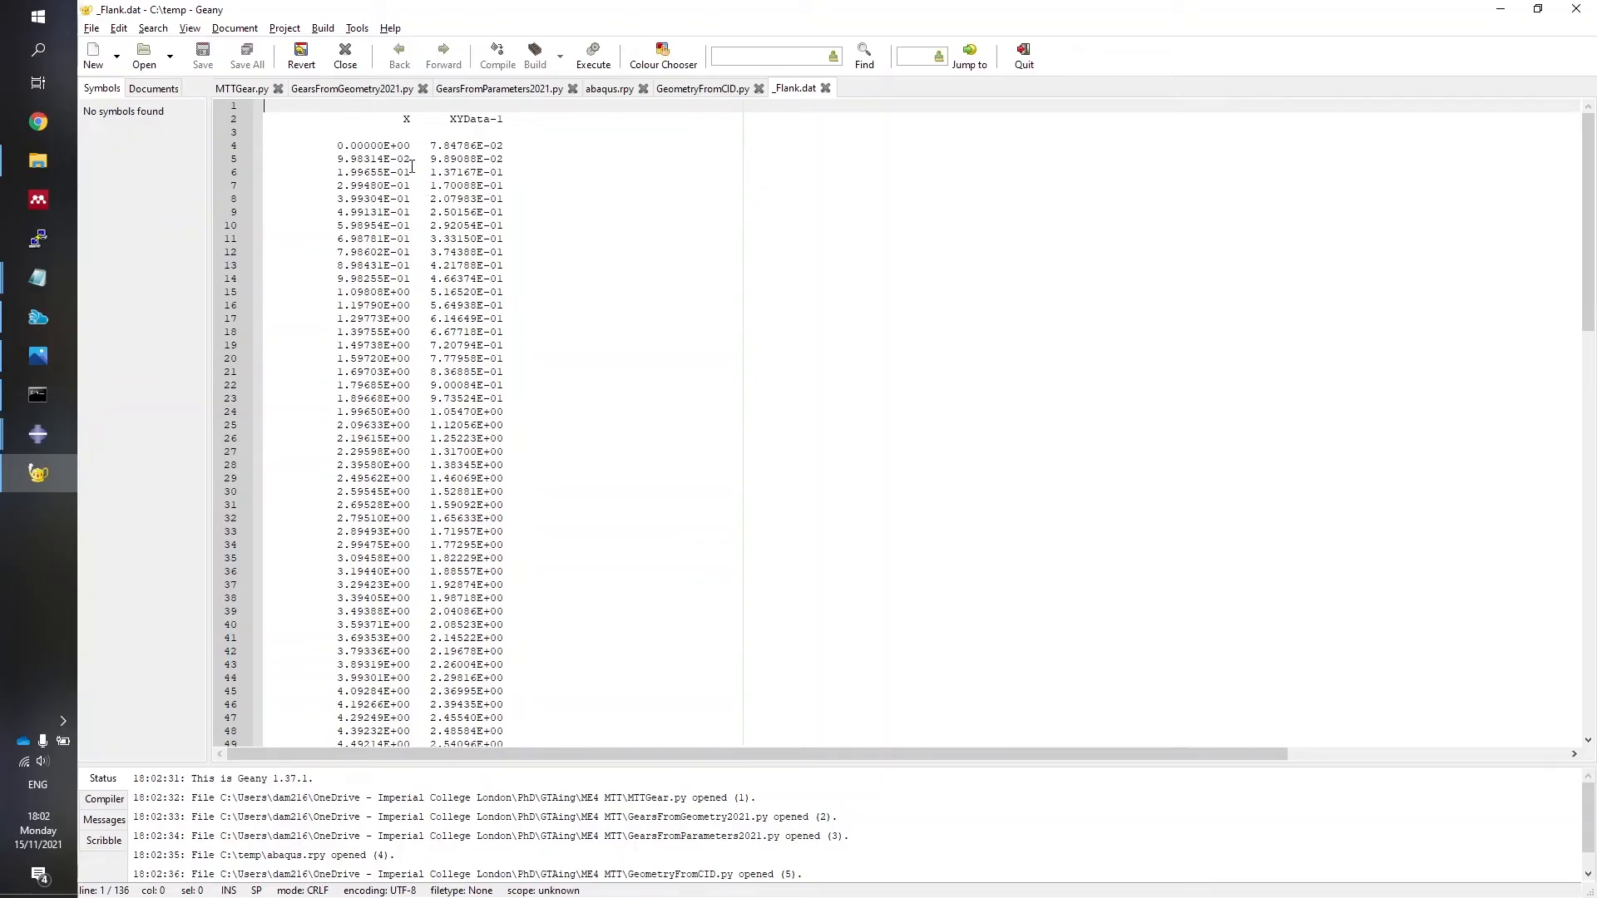
Examine the distance and stress columns of _Flank.dat from first to last row, close the editor and return to Abaqus.
{"action": "scroll", "coordinate": [420, 162], "scroll_direction": "down", "scroll_amount": 20}
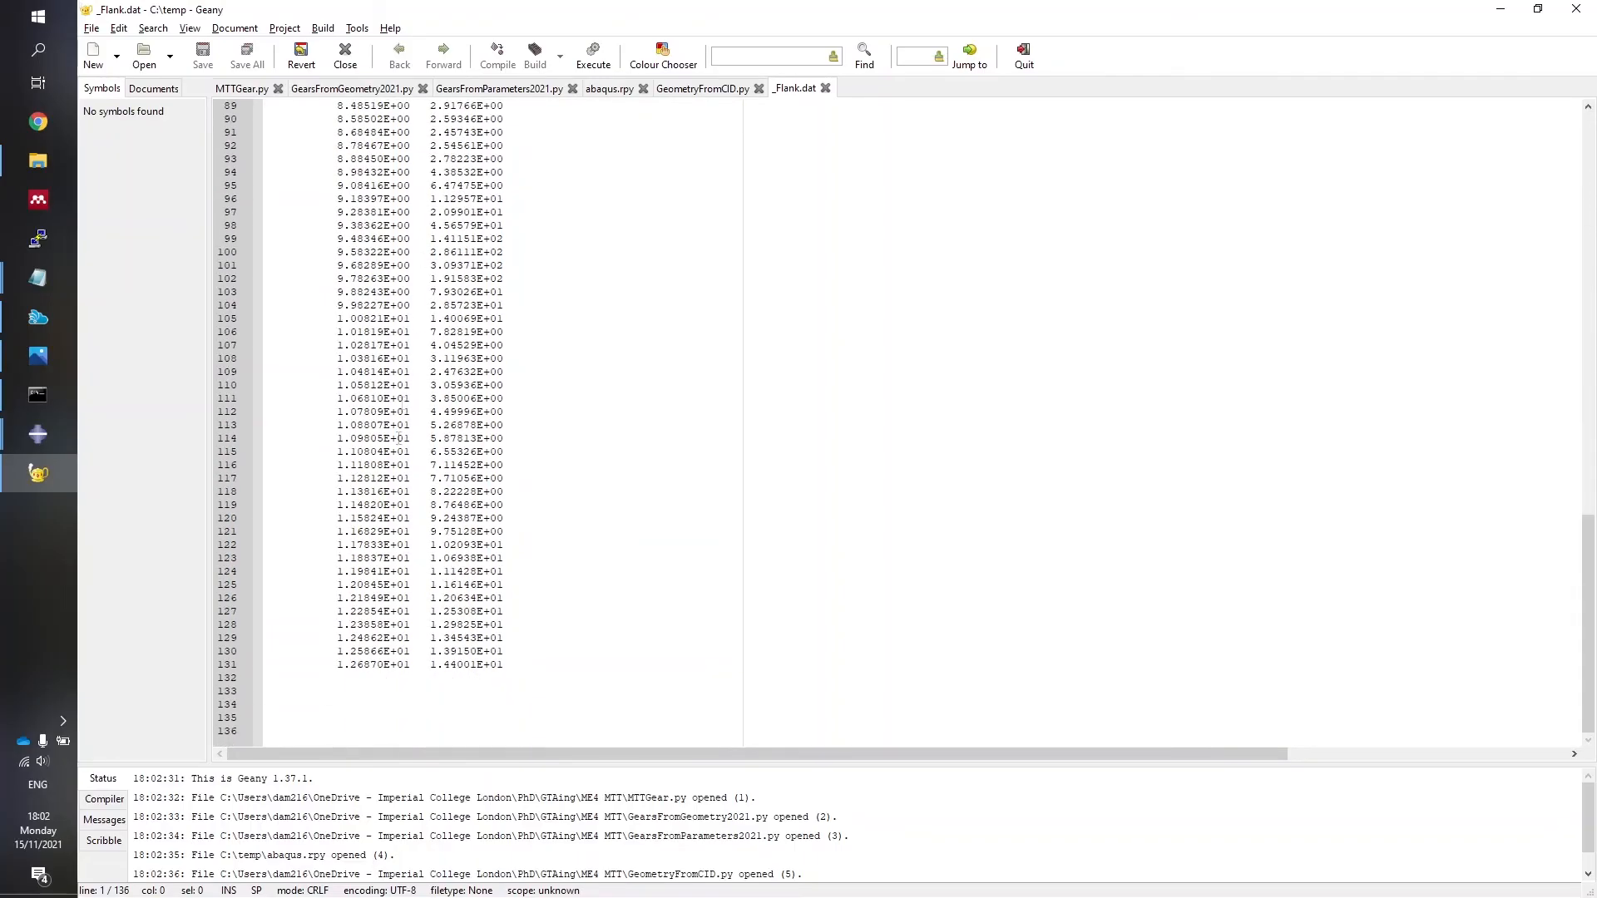
{"action": "scroll", "coordinate": [533, 673], "scroll_direction": "up", "scroll_amount": 20}
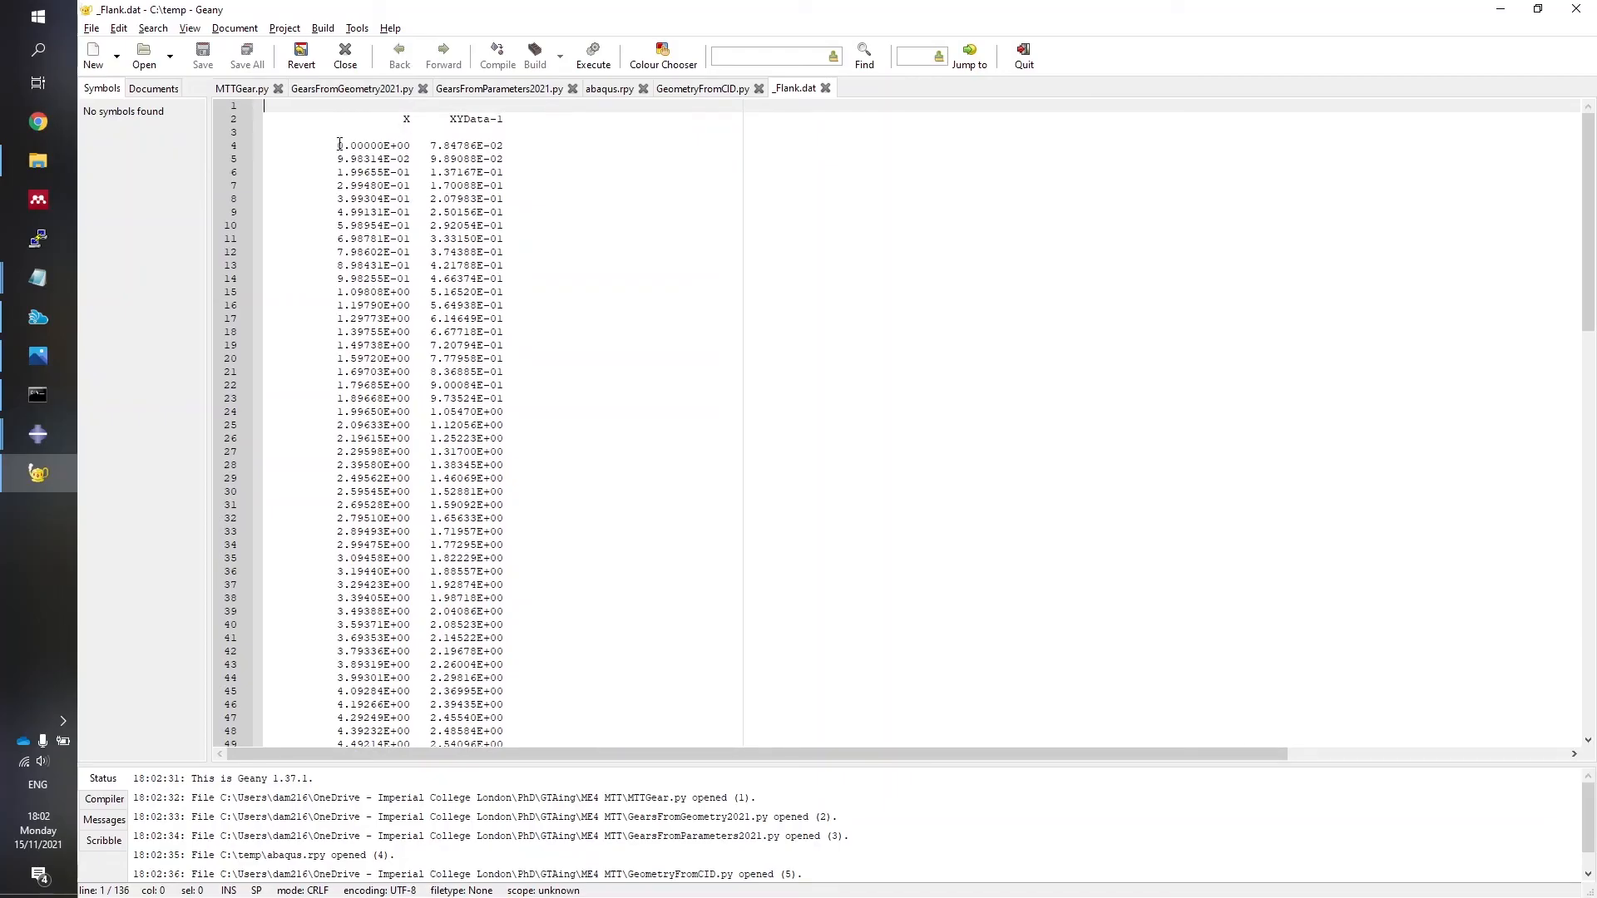
{"action": "left_click_drag", "start_coordinate": [336, 144], "coordinate": [413, 147]}
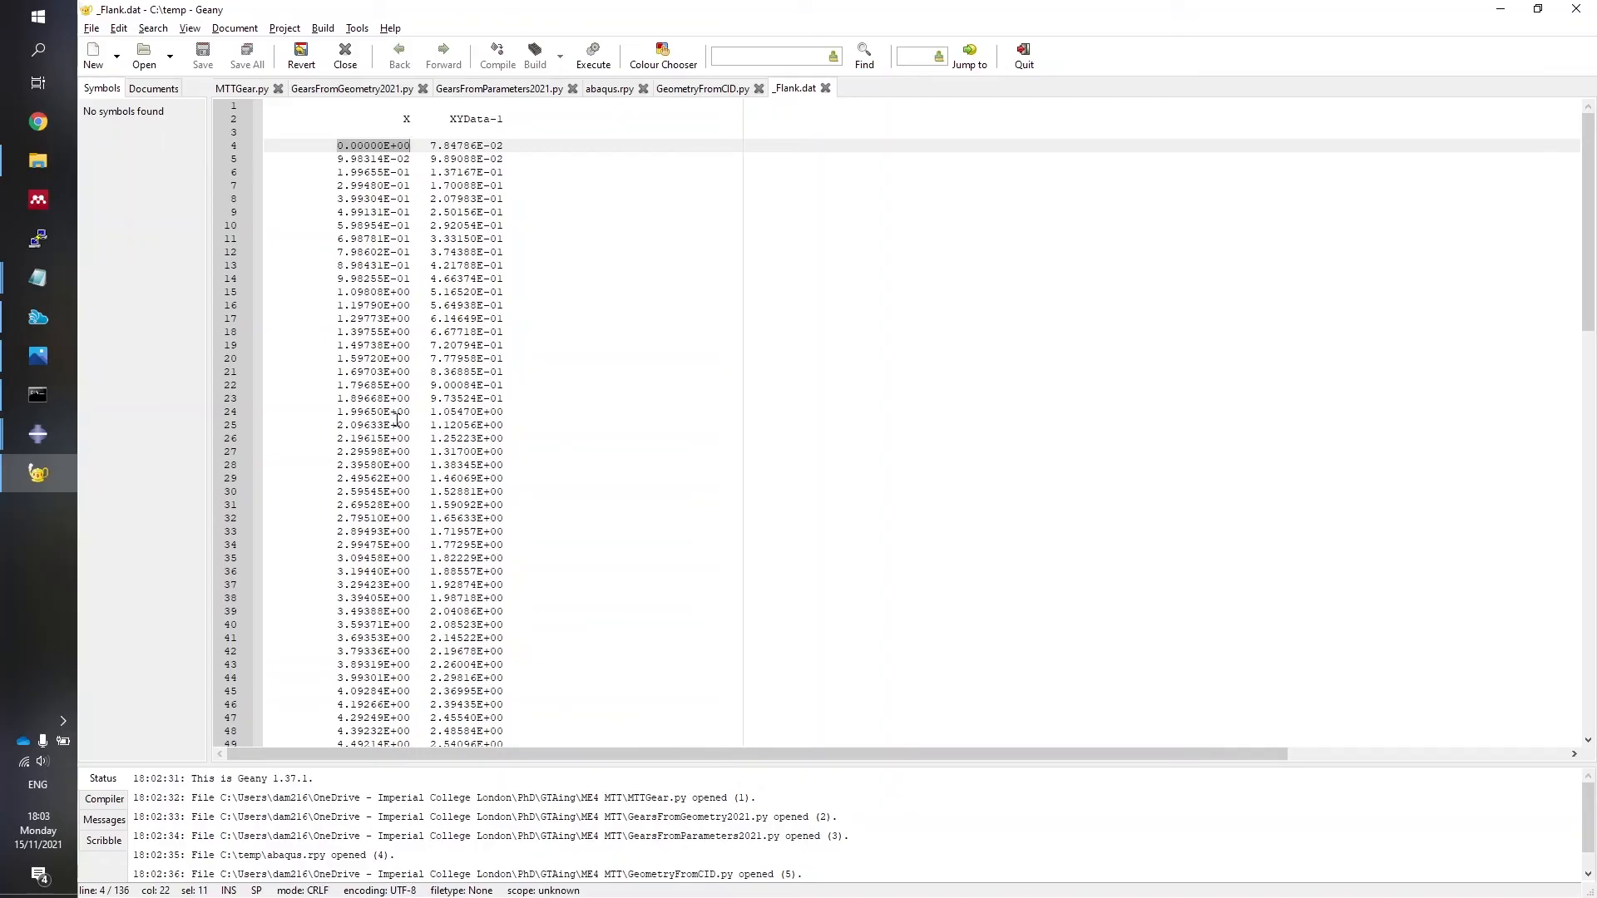
{"action": "left_click_drag", "start_coordinate": [431, 145], "coordinate": [512, 146]}
{"action": "scroll", "coordinate": [462, 287], "scroll_direction": "down", "scroll_amount": 20}
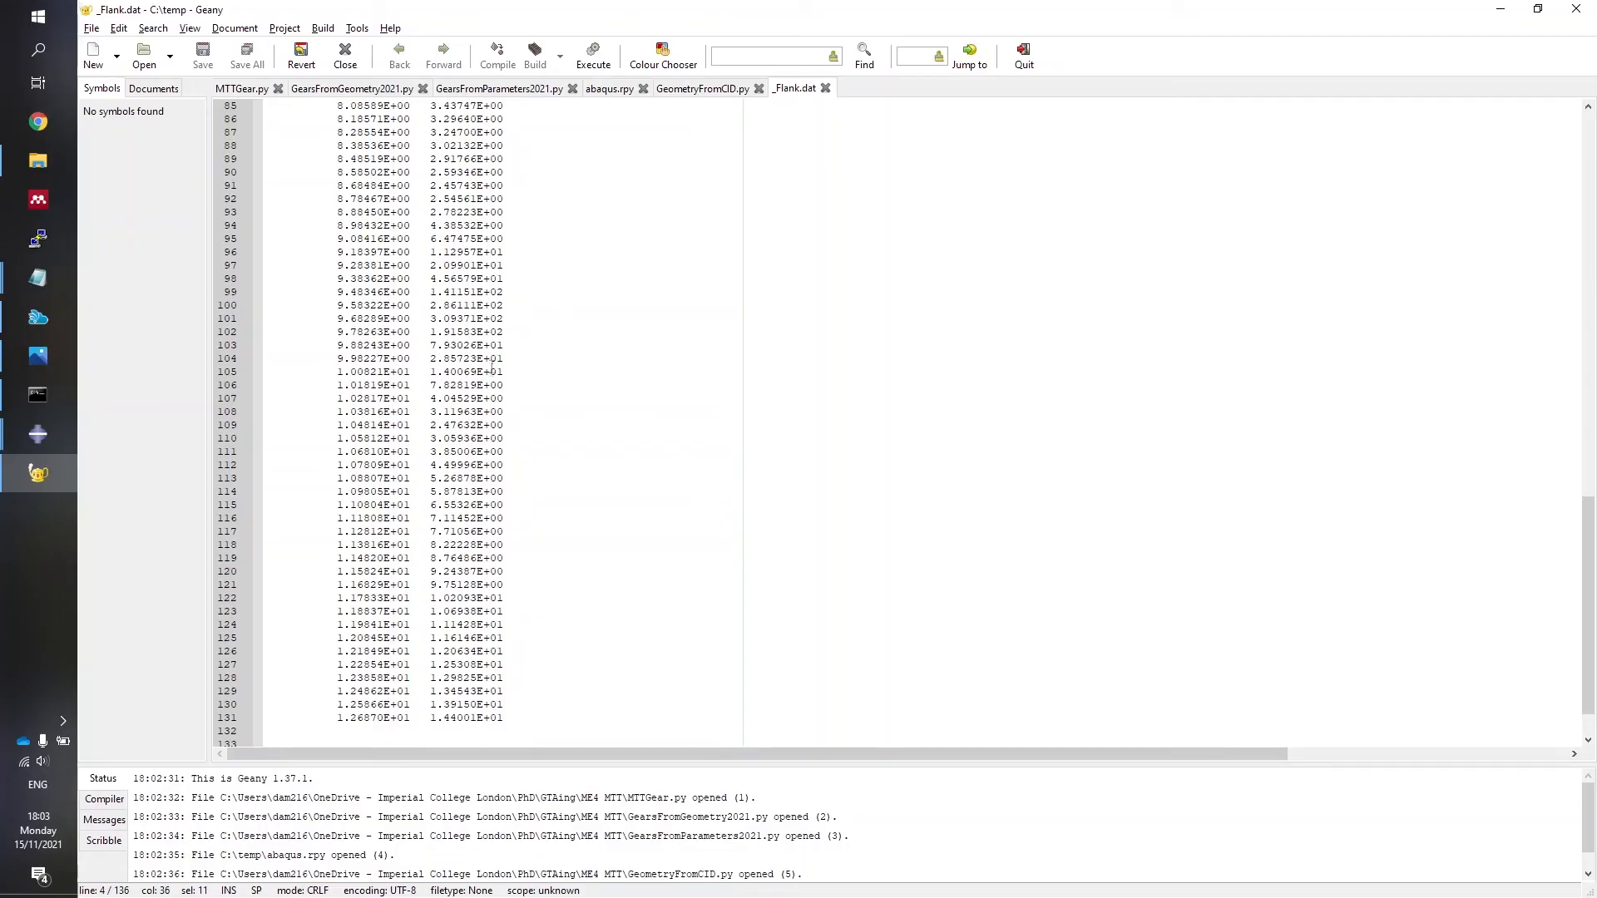
{"action": "left_click", "coordinate": [1576, 9]}
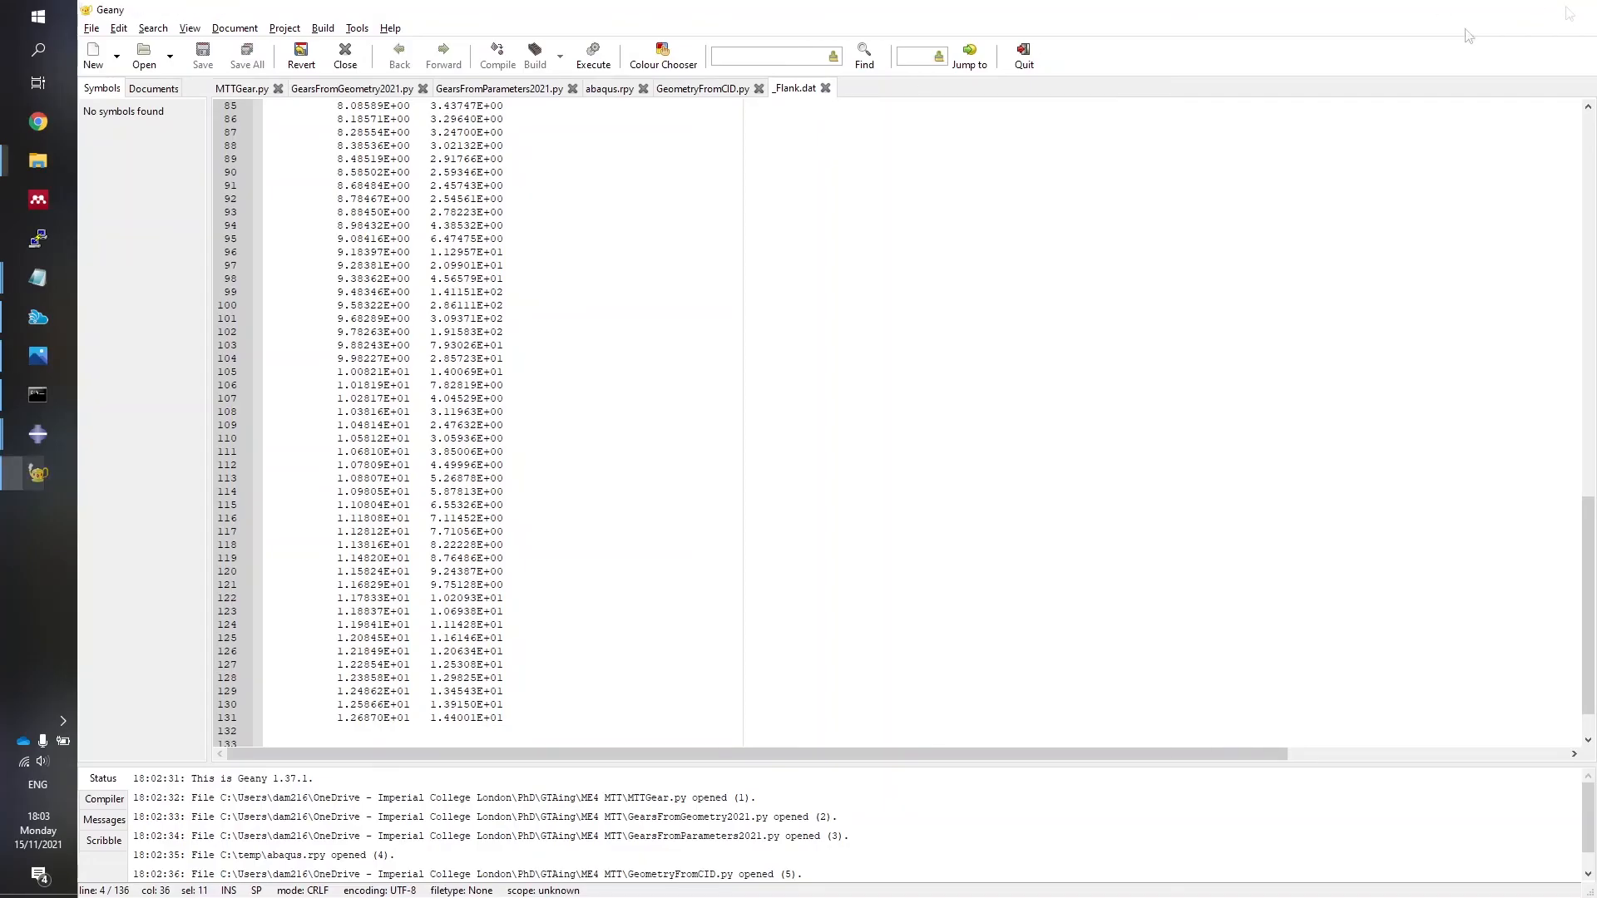
{"action": "left_click", "coordinate": [1499, 9]}
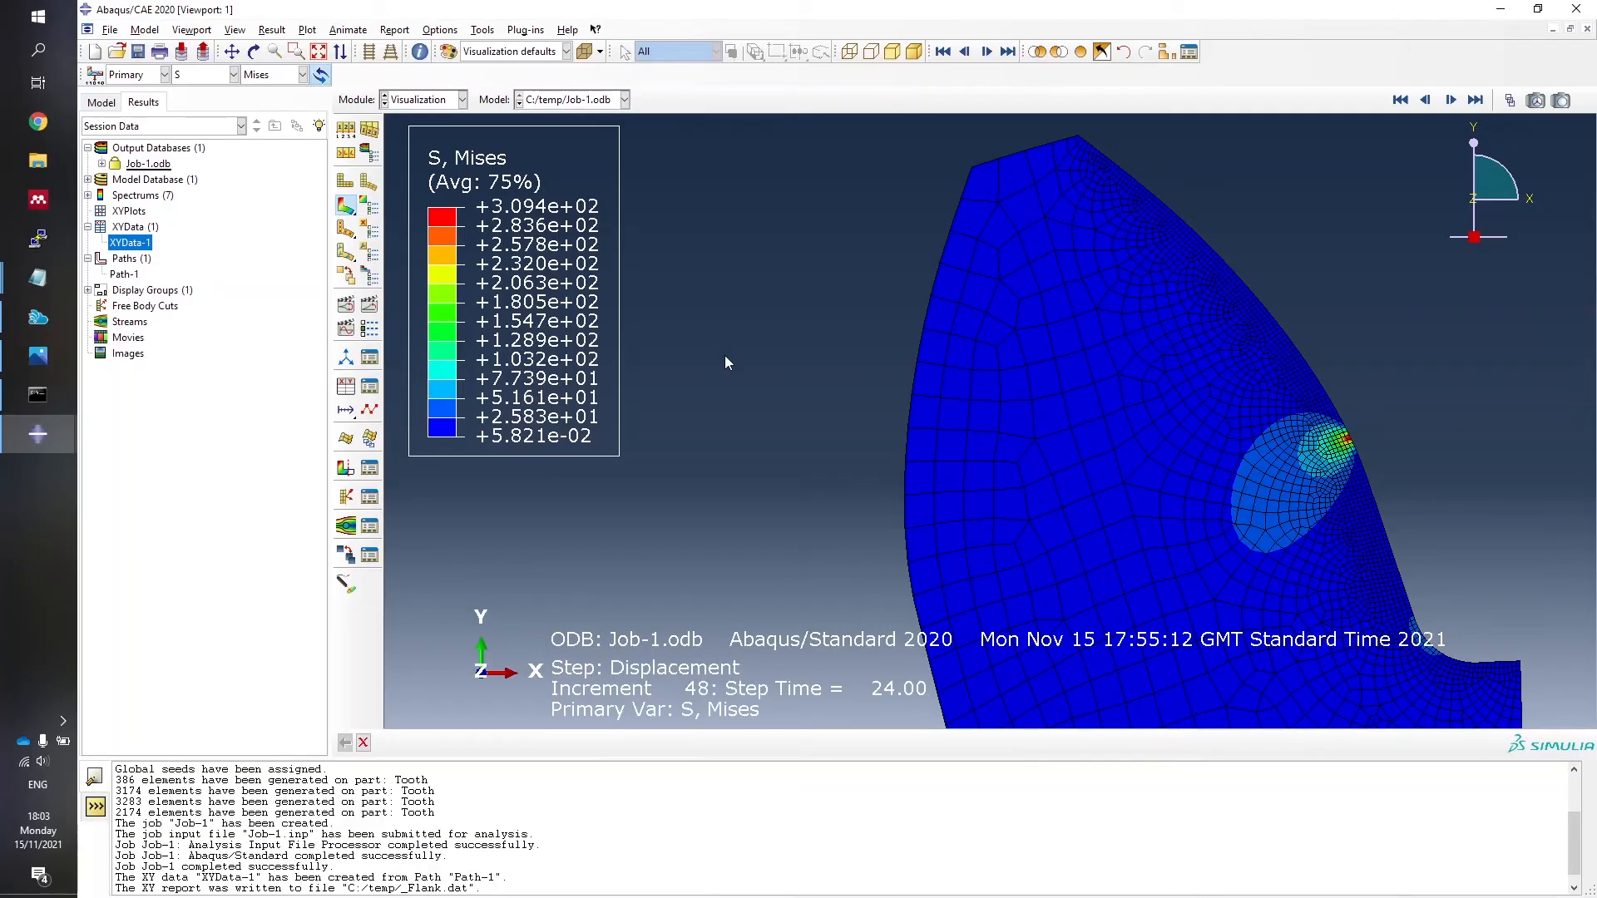
Switch to File Explorer and open the AbaqusMTT folder on the Windows (C:) drive.
{"action": "left_click", "coordinate": [38, 161]}
{"action": "double_click", "coordinate": [391, 320]}
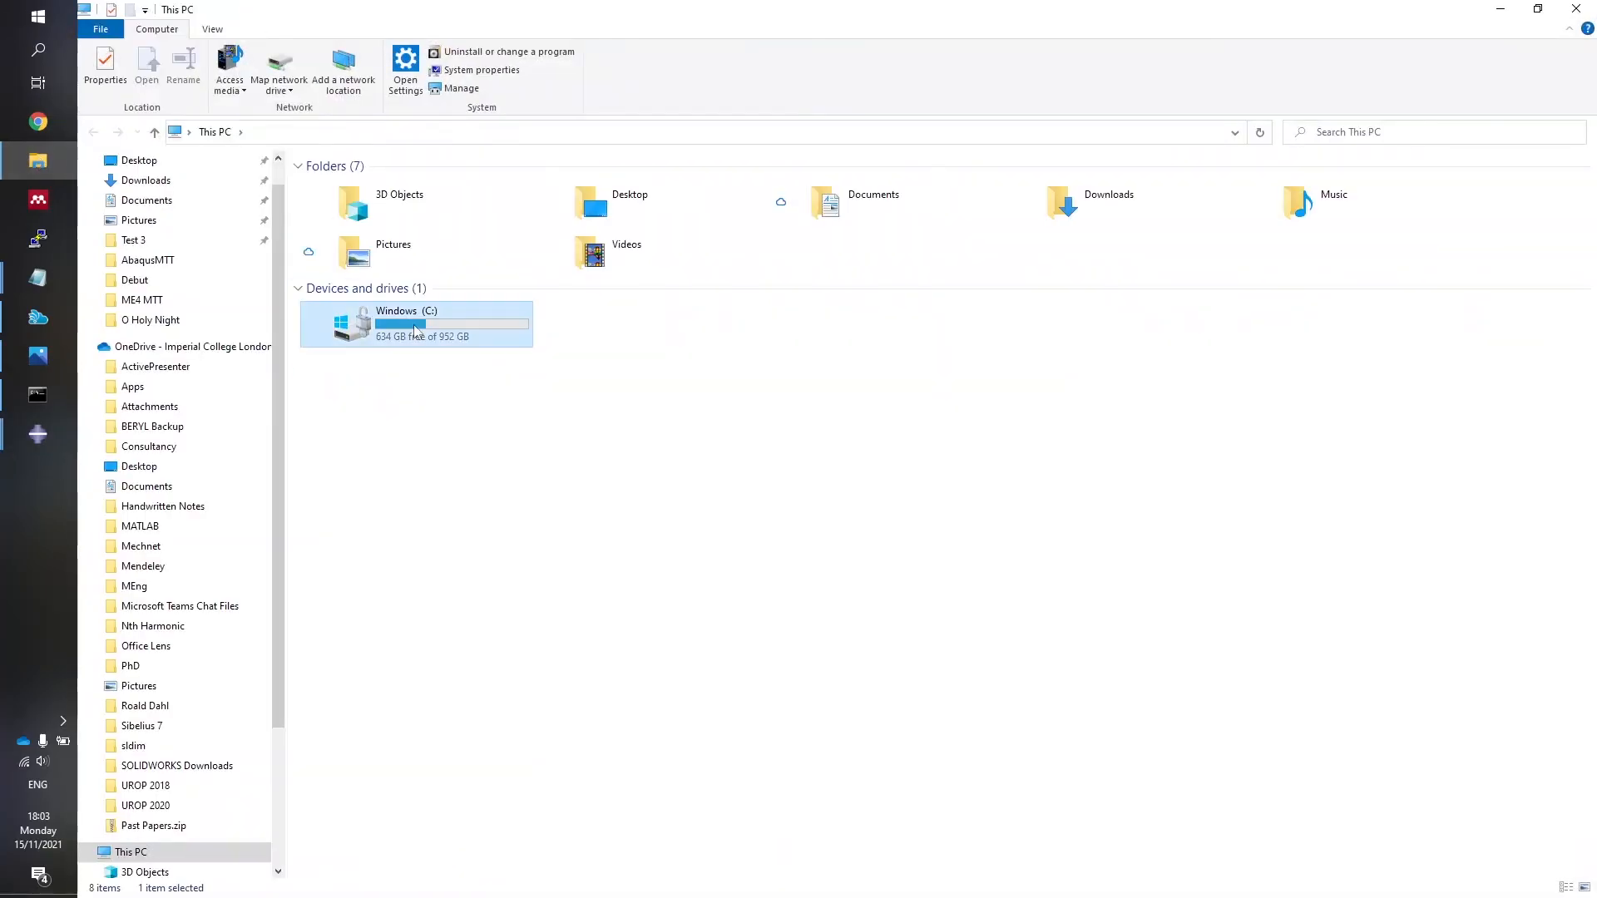
{"action": "double_click", "coordinate": [349, 204]}
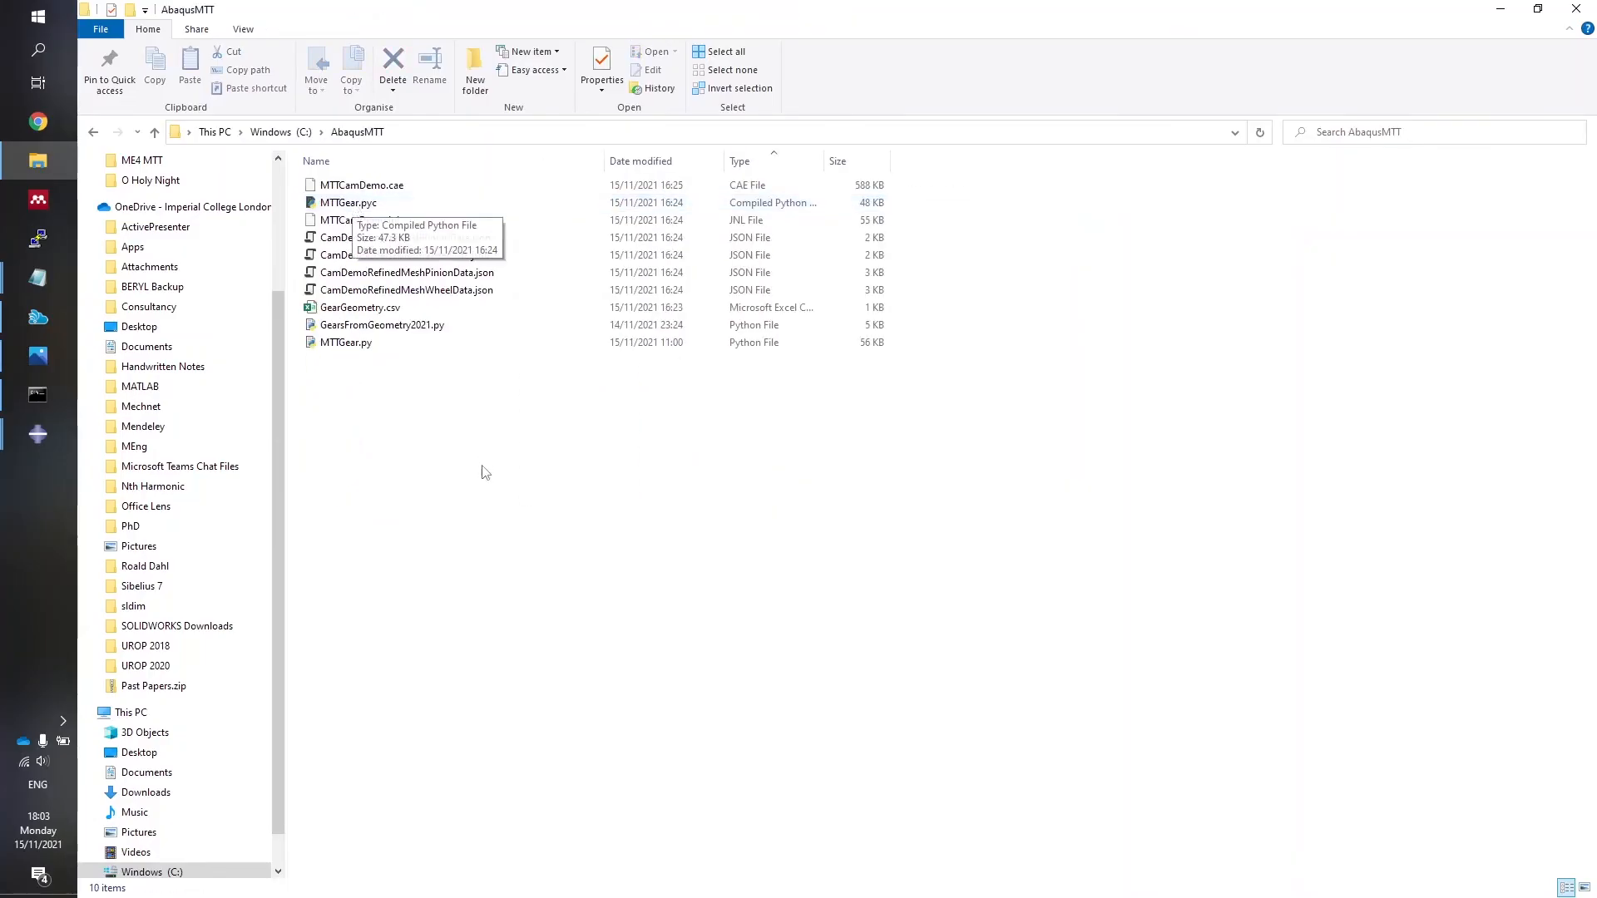
Delete every file in AbaqusMTT except GearGeometry.csv, GearsFromGeometry2021.py and MTTGear.py.
{"action": "left_click", "coordinate": [358, 343]}
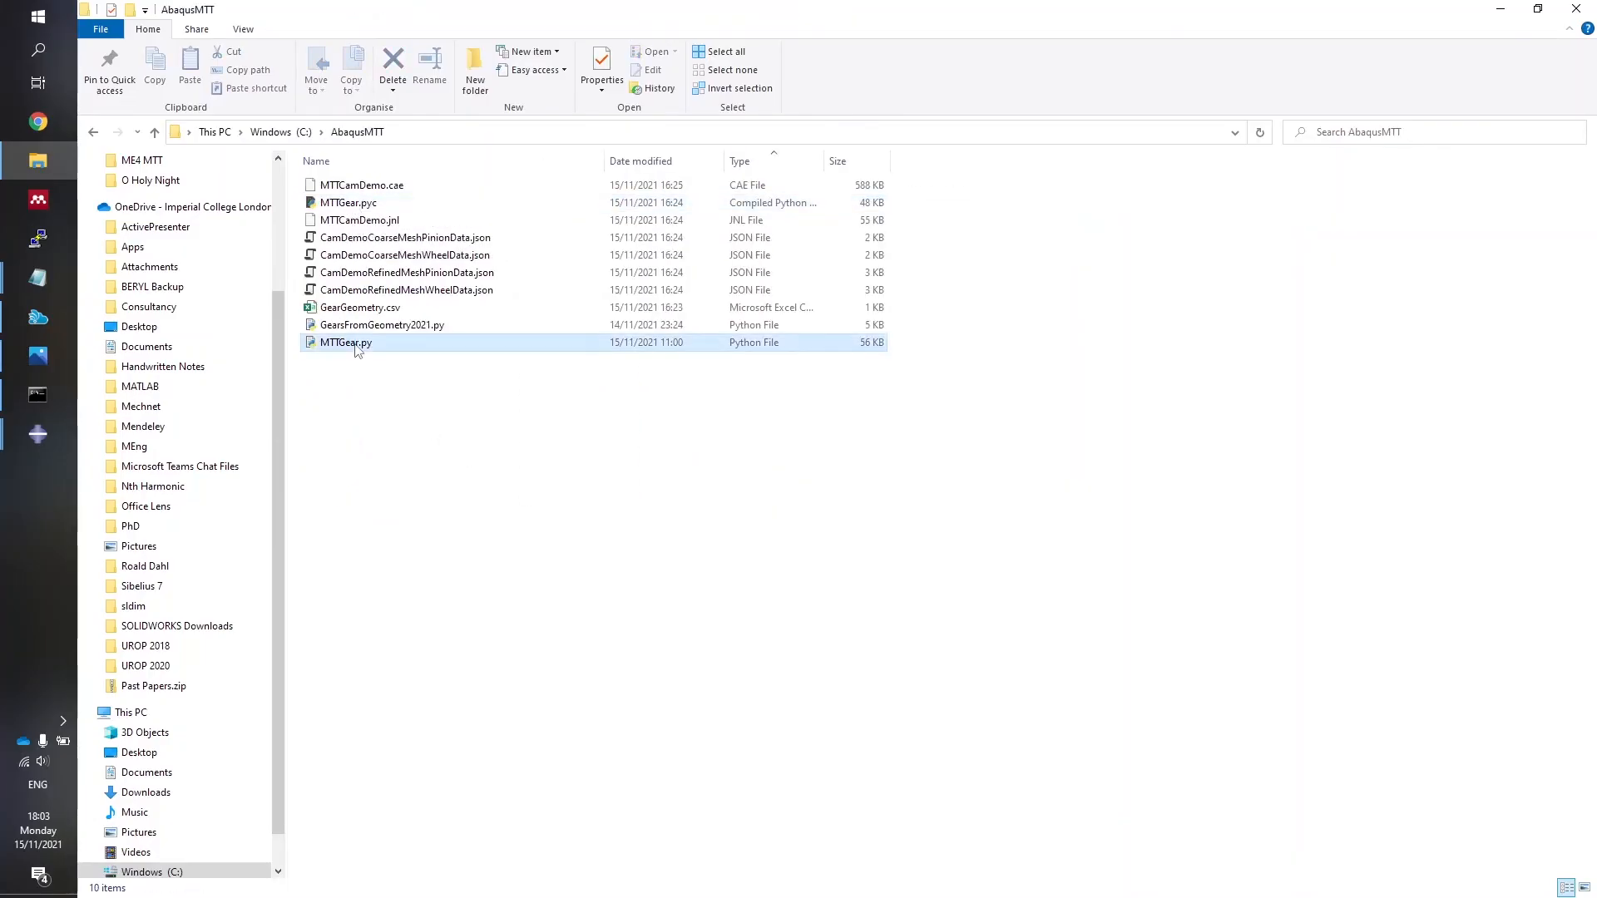
{"action": "left_click", "coordinate": [407, 327]}
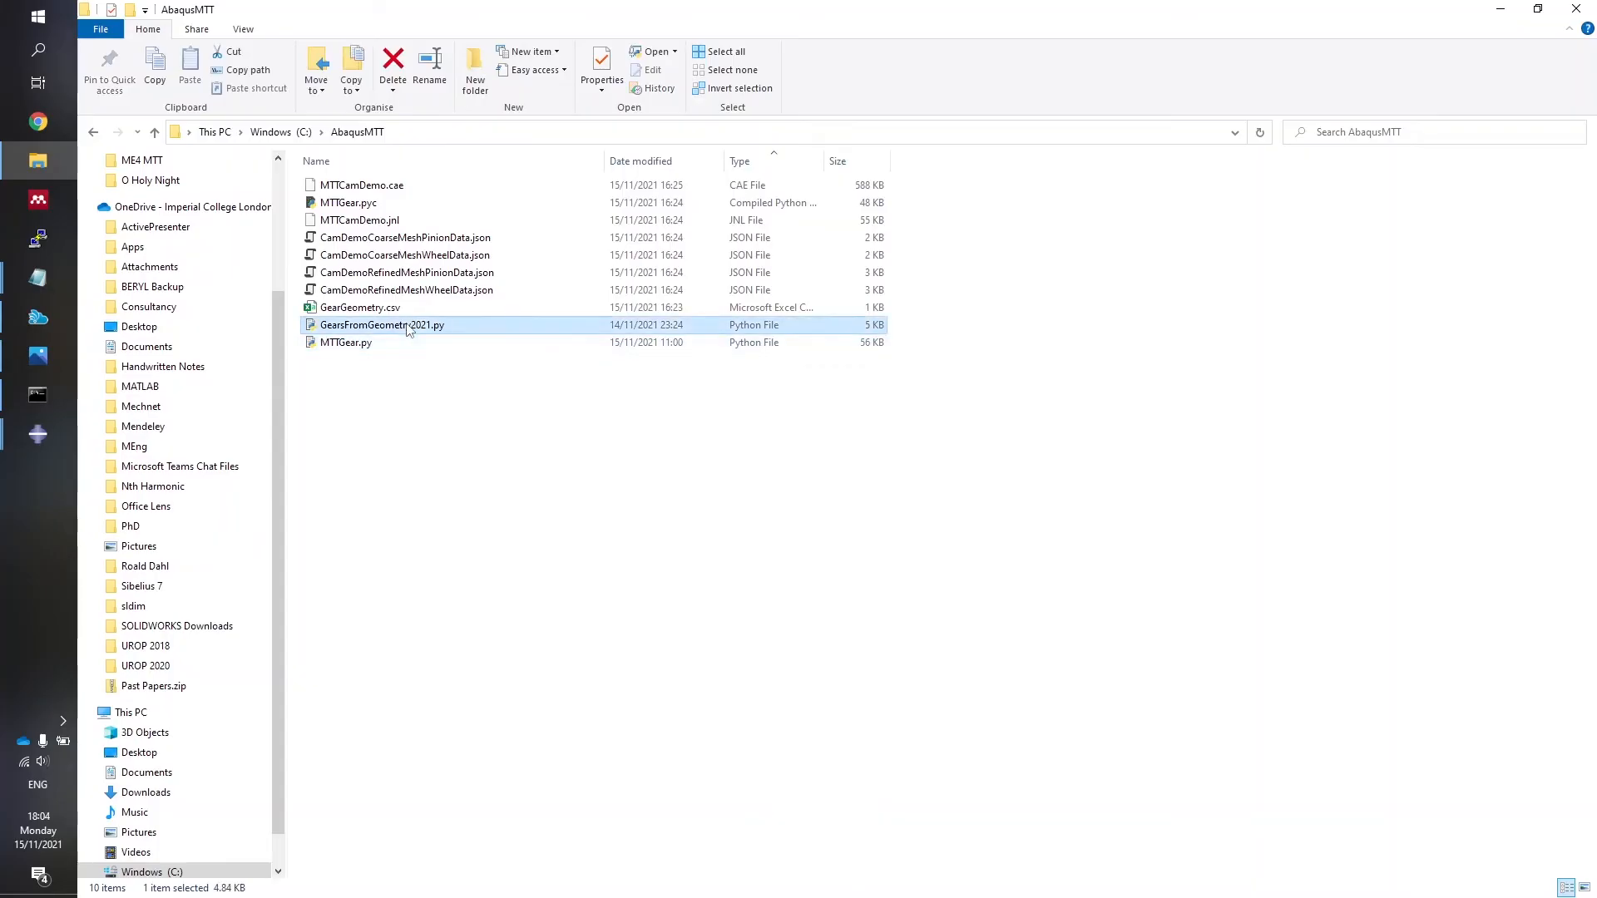
{"action": "left_click", "coordinate": [410, 343], "text": "ctrl"}
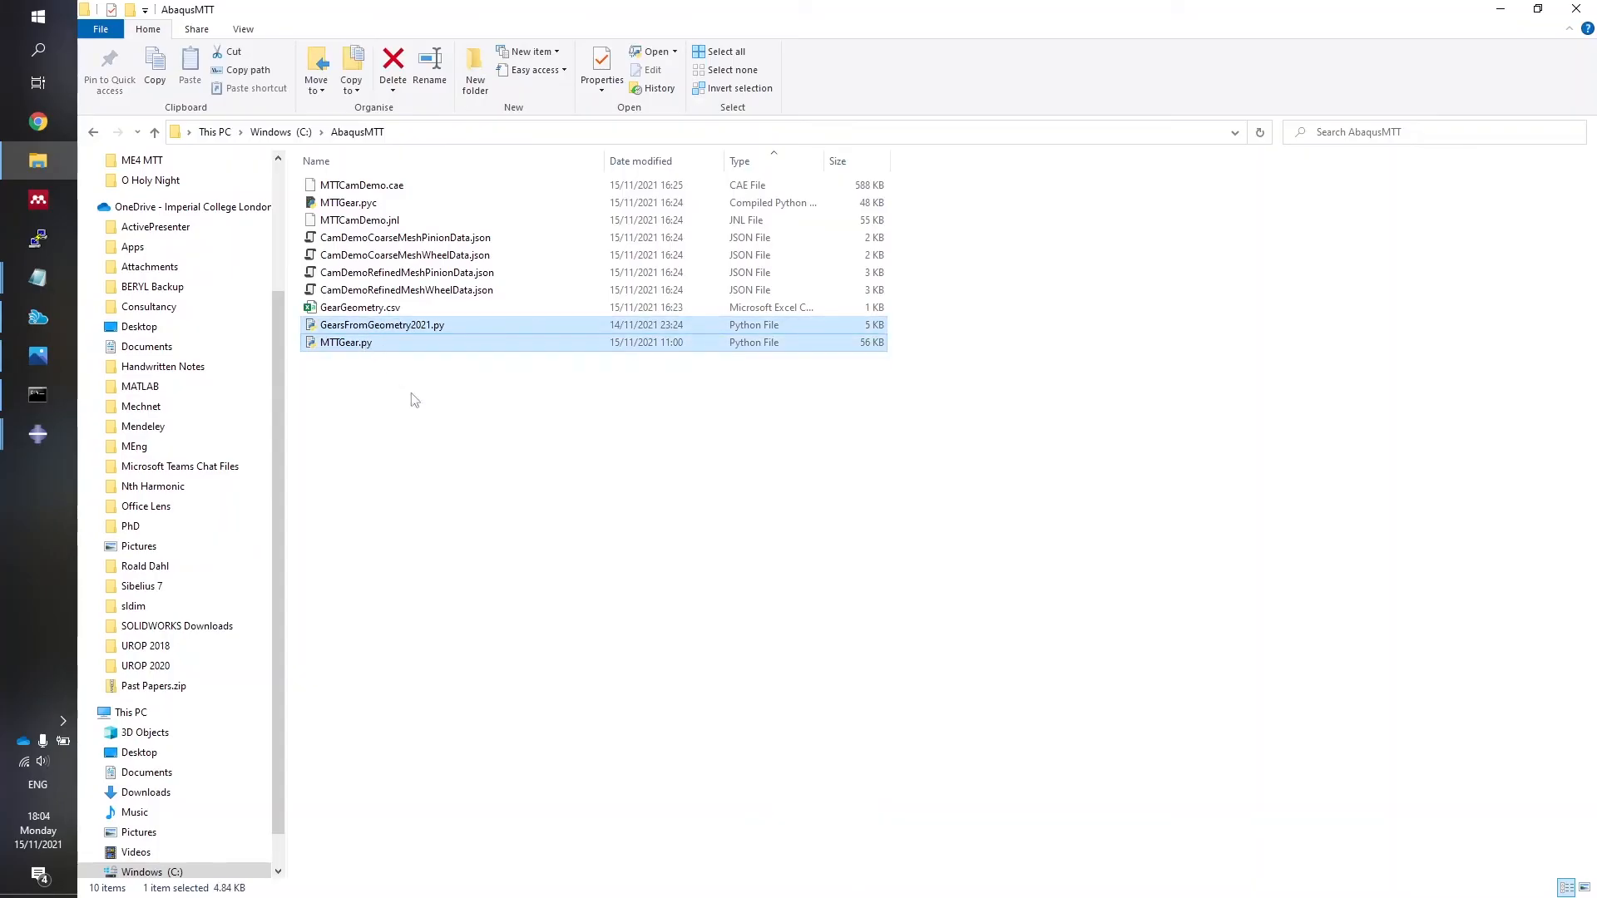
{"action": "left_click", "coordinate": [402, 308], "text": "ctrl"}
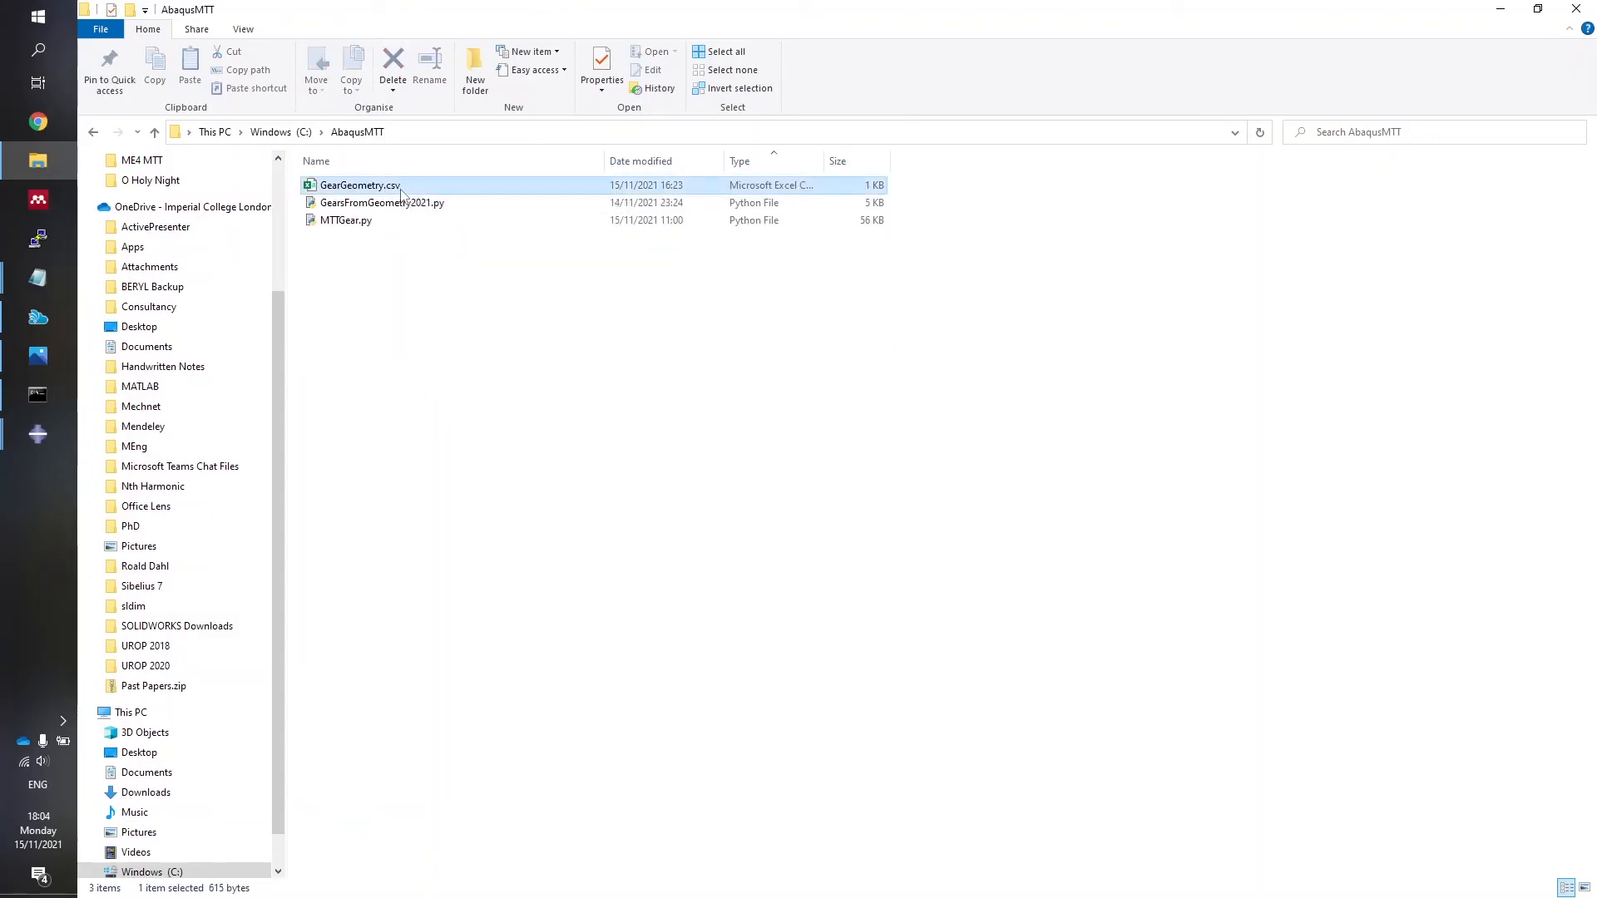
Switch to the Notepad window that holds GearGeometry.csv.
{"action": "right_click", "coordinate": [401, 193]}
{"action": "left_click", "coordinate": [37, 276]}
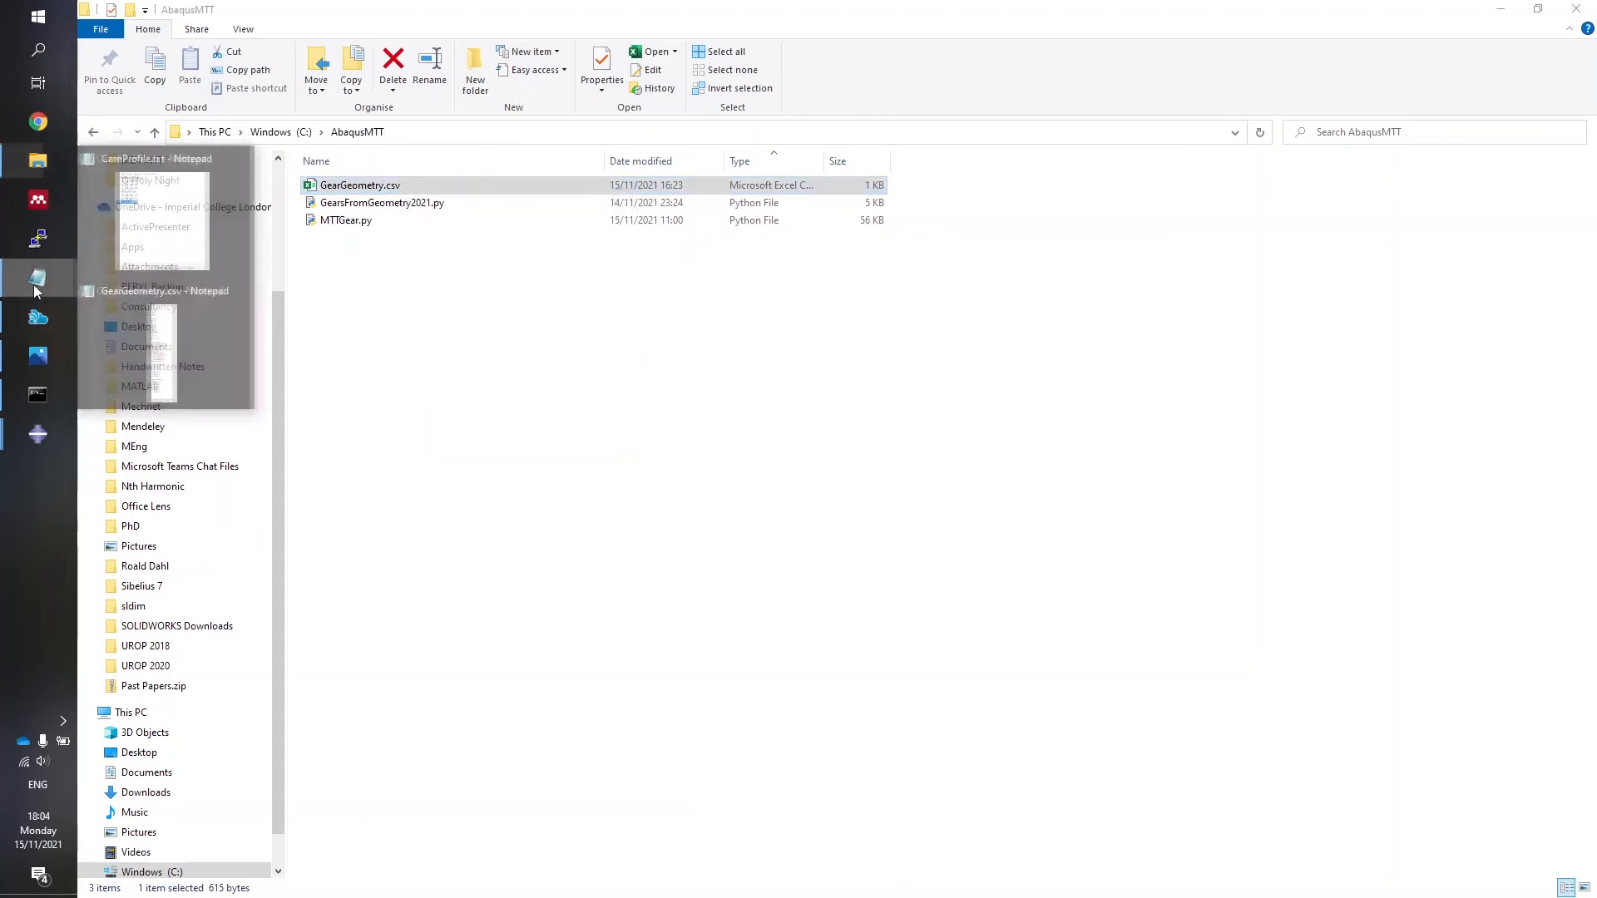
{"action": "left_click", "coordinate": [166, 208]}
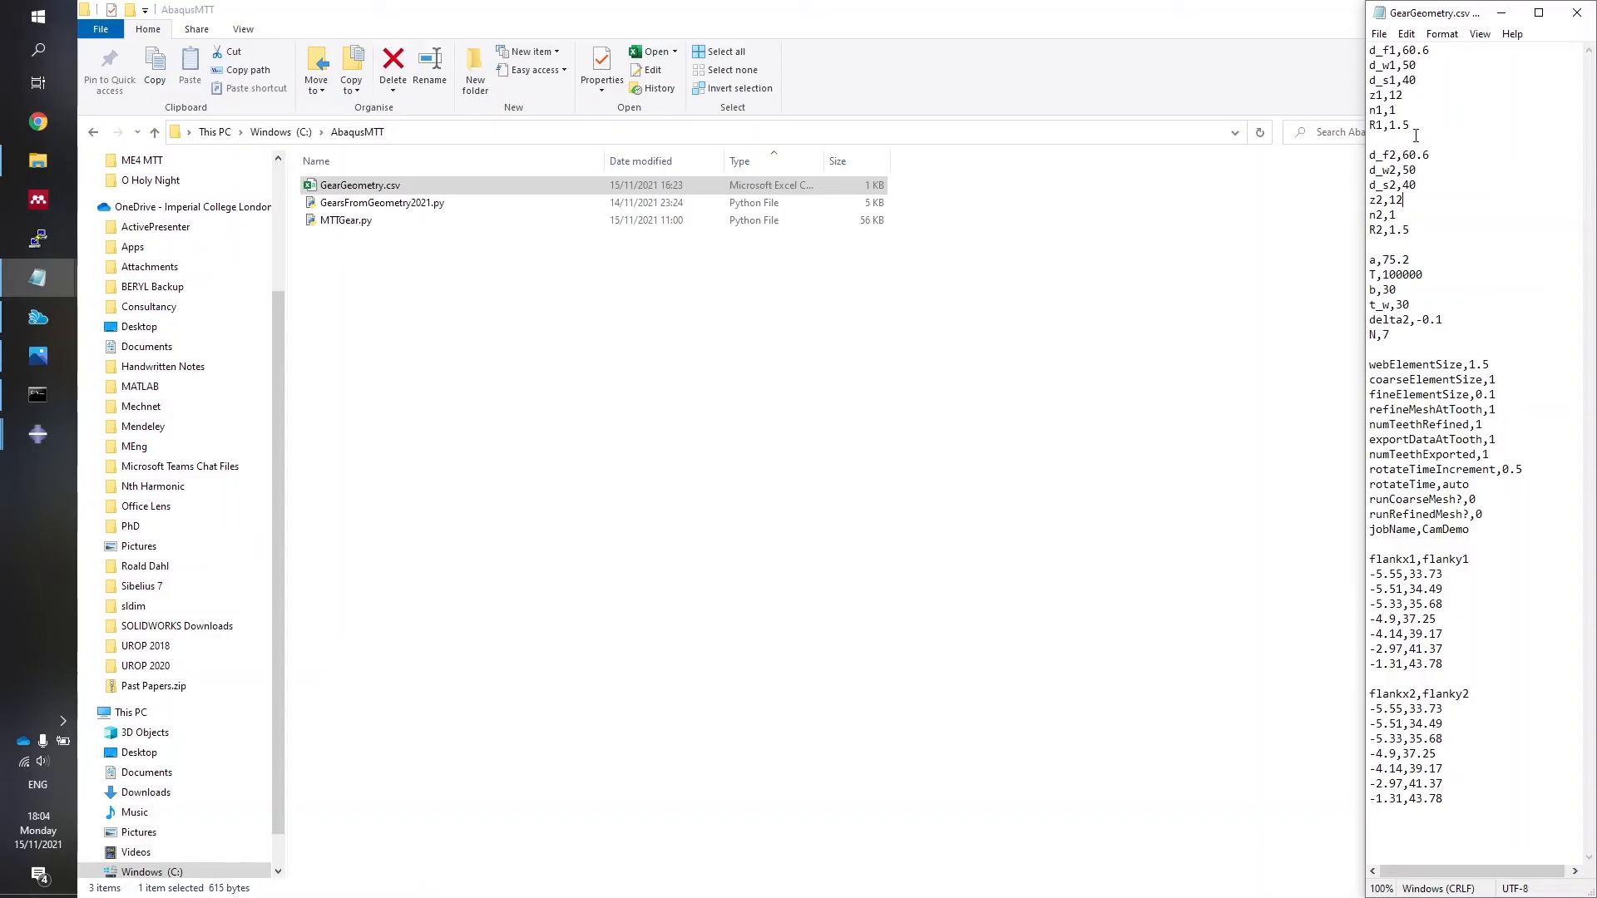
Review the a, T and b values in GearGeometry.csv and set t_w to 25.
{"action": "left_click_drag", "start_coordinate": [1424, 275], "coordinate": [1383, 275]}
{"action": "left_click_drag", "start_coordinate": [1416, 259], "coordinate": [1383, 261]}
{"action": "left_click", "coordinate": [1418, 303]}
{"action": "left_click_drag", "start_coordinate": [1396, 291], "coordinate": [1367, 290]}
{"action": "left_click", "coordinate": [1400, 290]}
{"action": "mouse_move", "coordinate": [1411, 305]}
{"action": "left_mouse_down"}
{"action": "mouse_move", "coordinate": [1369, 305]}
{"action": "mouse_move", "coordinate": [1413, 313]}
{"action": "left_mouse_up"}
{"action": "left_click", "coordinate": [1421, 305]}
{"action": "left_click_drag", "start_coordinate": [1410, 305], "coordinate": [1395, 305]}
{"action": "type", "text": "25"}
Check the coordinate lists under flankx1,flanky1 and flankx2,flanky2 and save GearGeometry.csv.
{"action": "left_click_drag", "start_coordinate": [1466, 806], "coordinate": [1345, 716]}
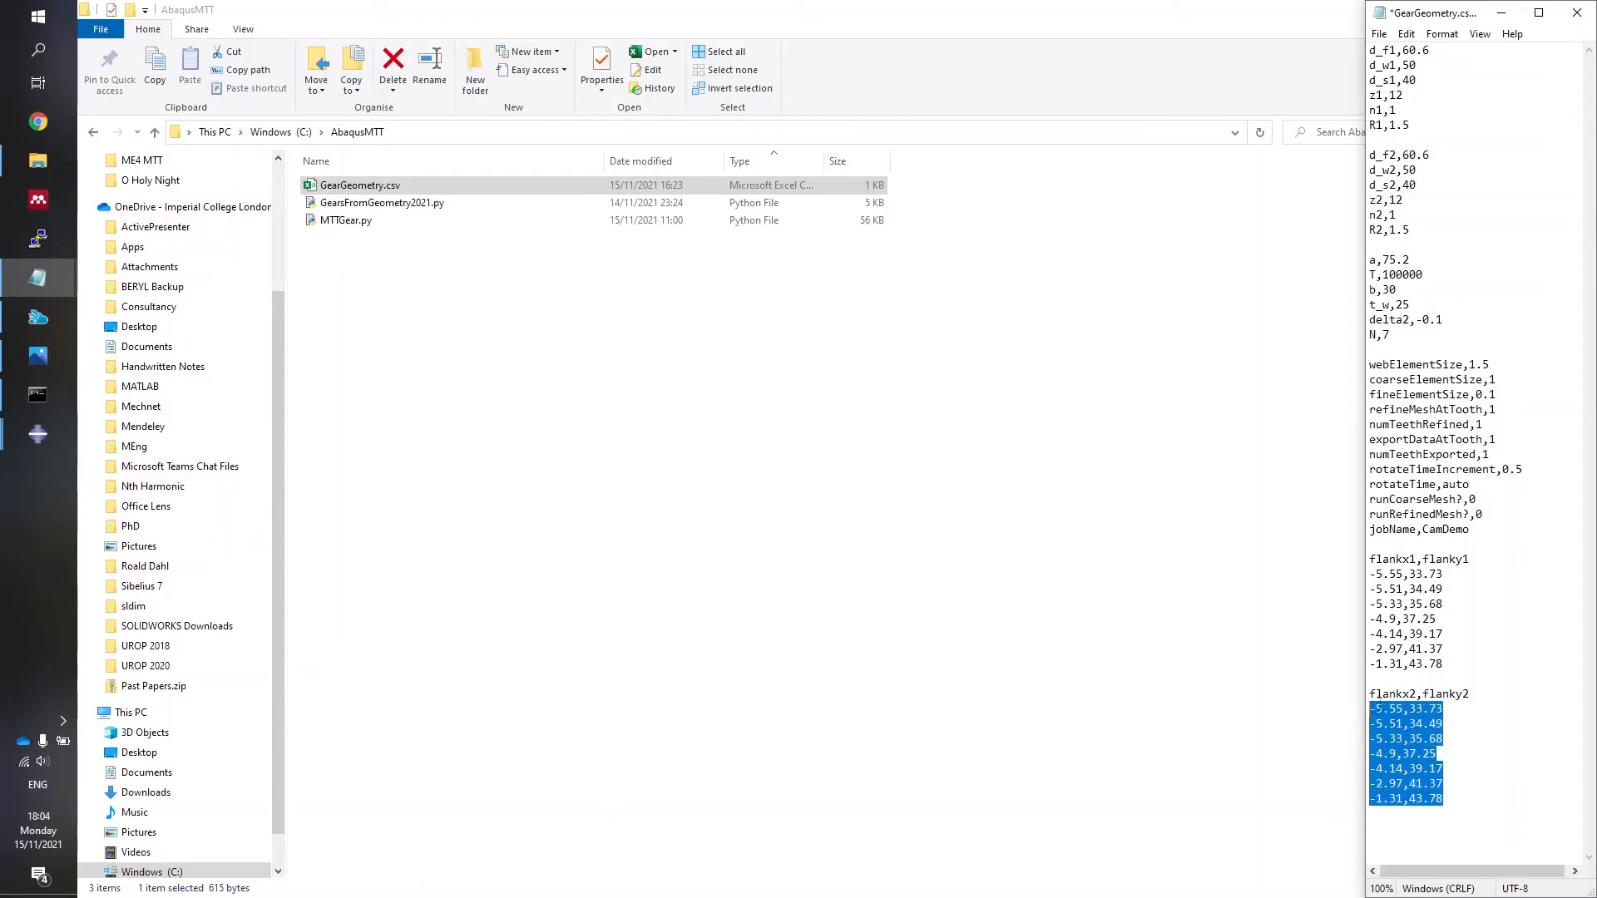
{"action": "left_click_drag", "start_coordinate": [1462, 661], "coordinate": [1367, 574]}
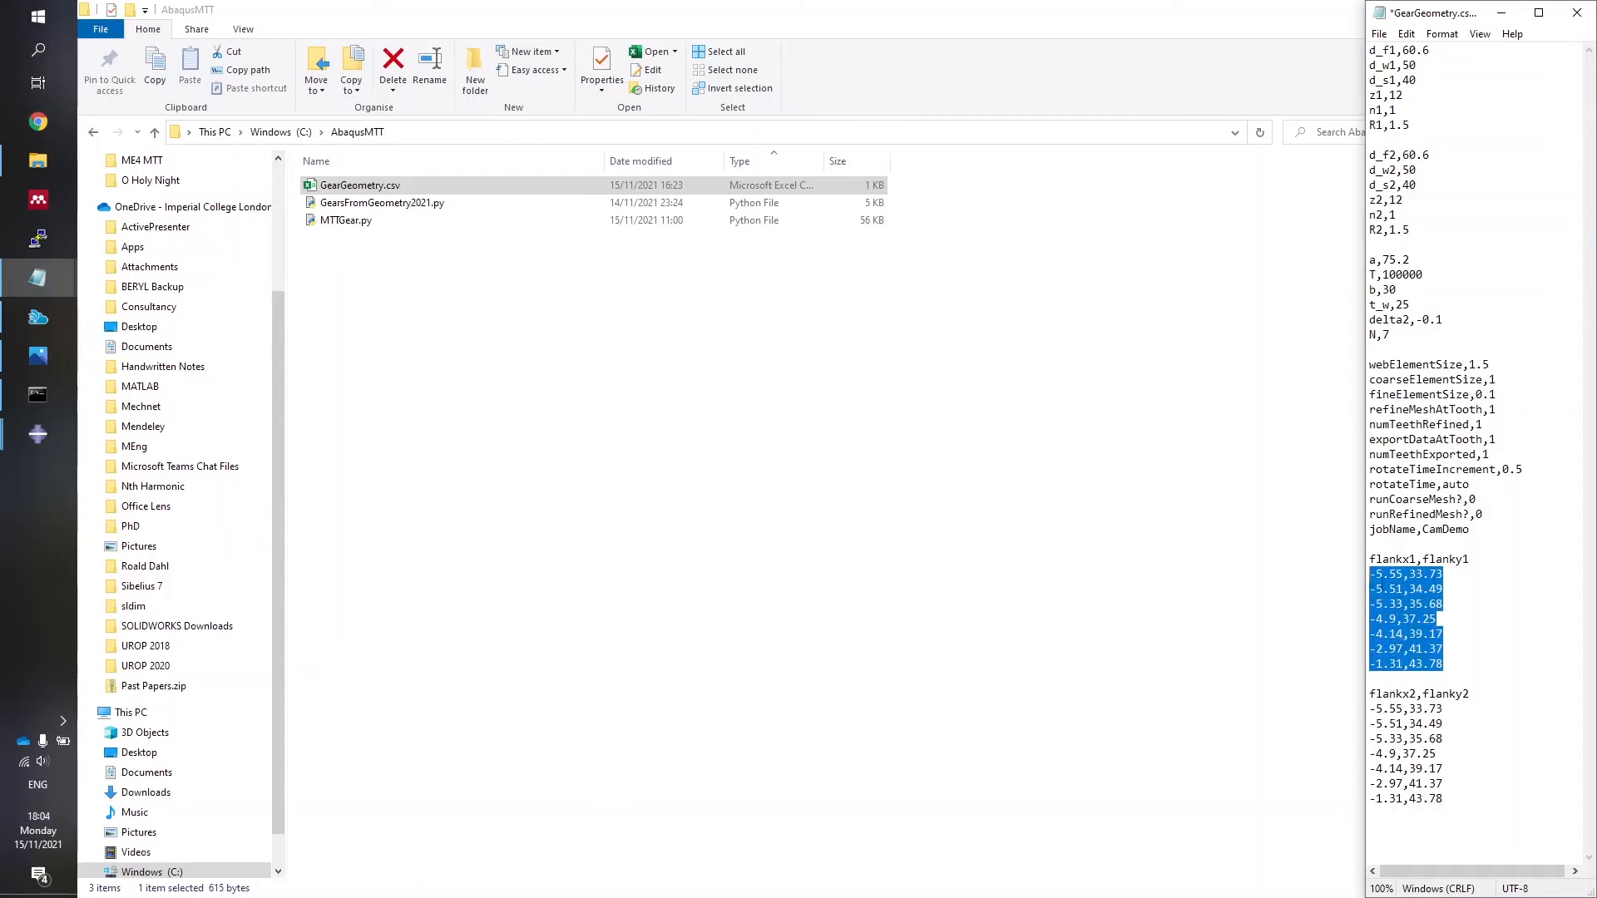
{"action": "left_click", "coordinate": [1488, 742]}
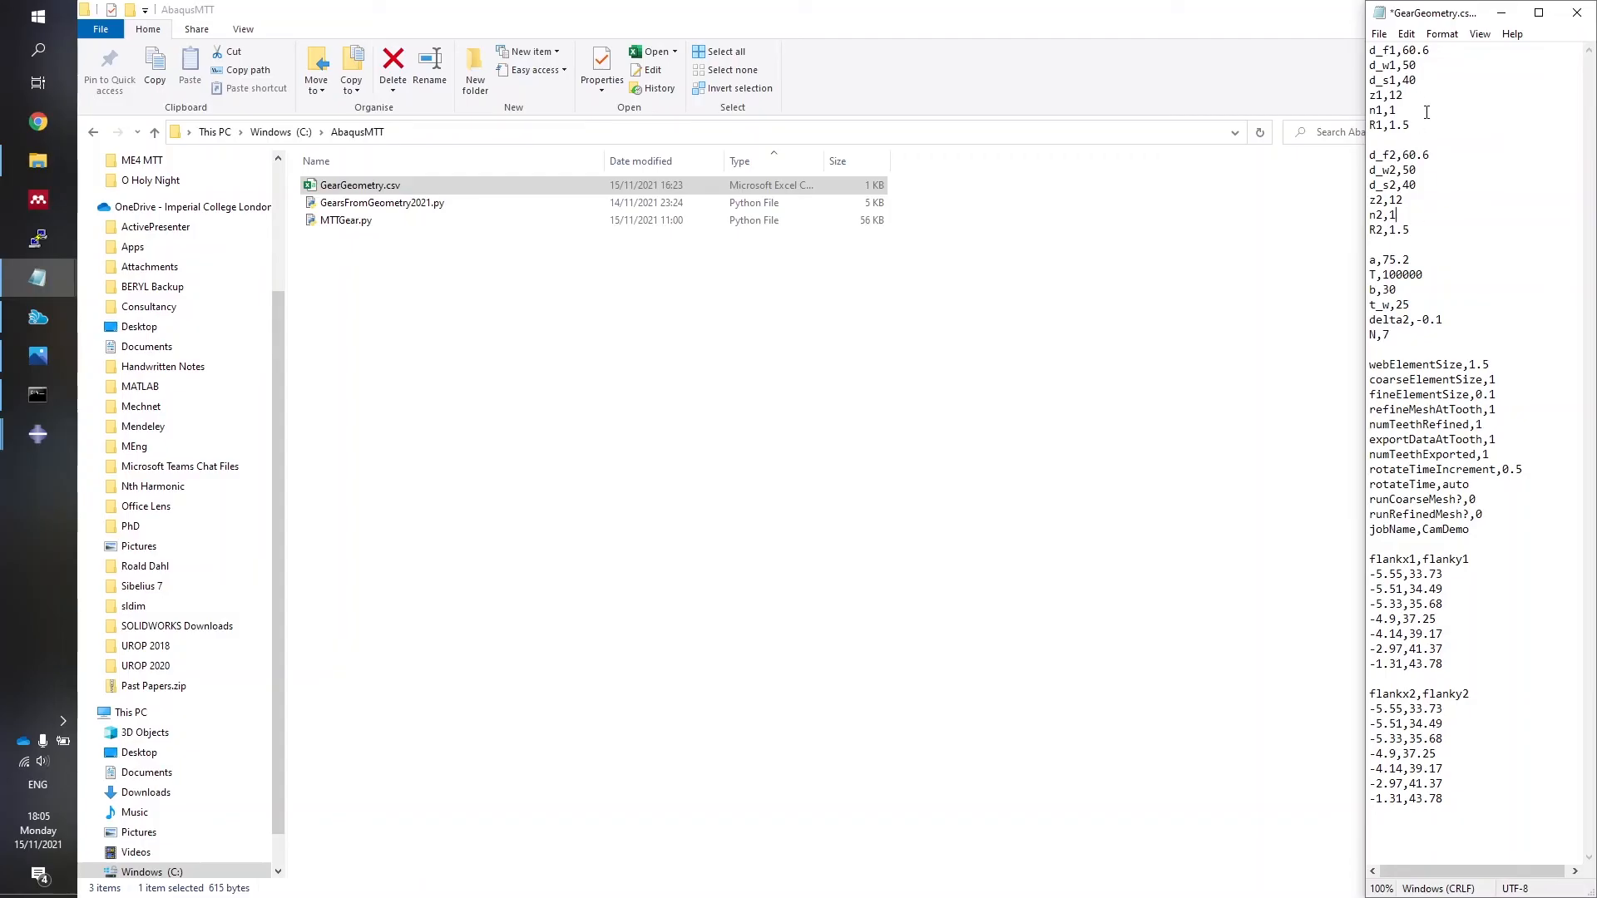
{"action": "key", "text": "ctrl+s"}
Switch back to the main Abaqus/CAE window.
{"action": "left_click", "coordinate": [26, 440]}
{"action": "left_click", "coordinate": [237, 442]}
{"action": "left_click", "coordinate": [536, 420]}
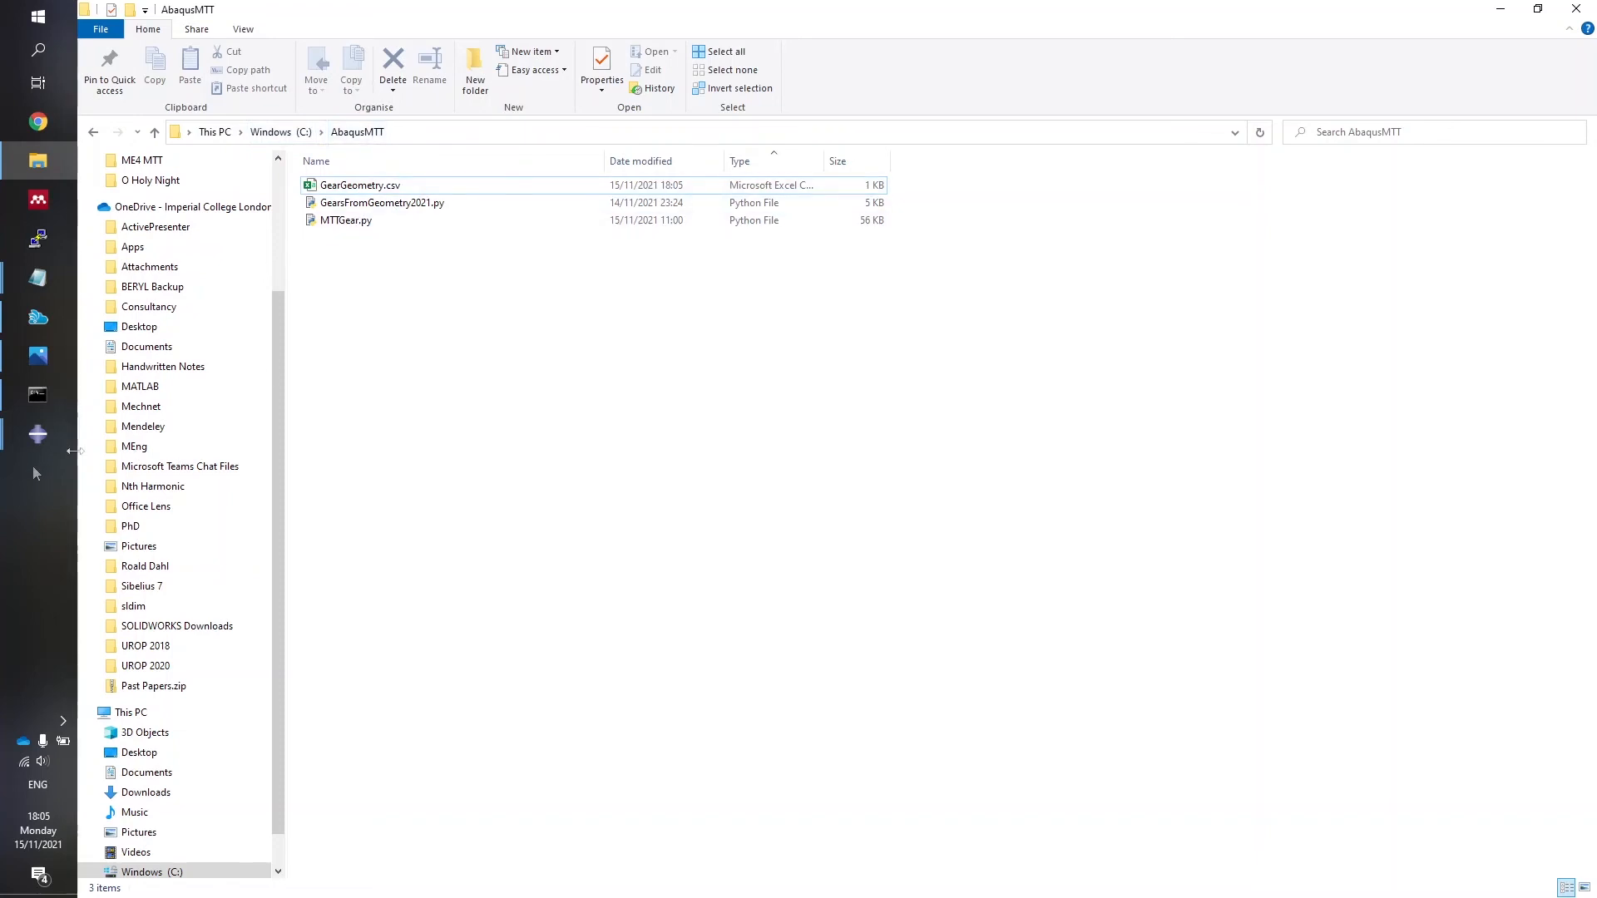
{"action": "left_click", "coordinate": [33, 436]}
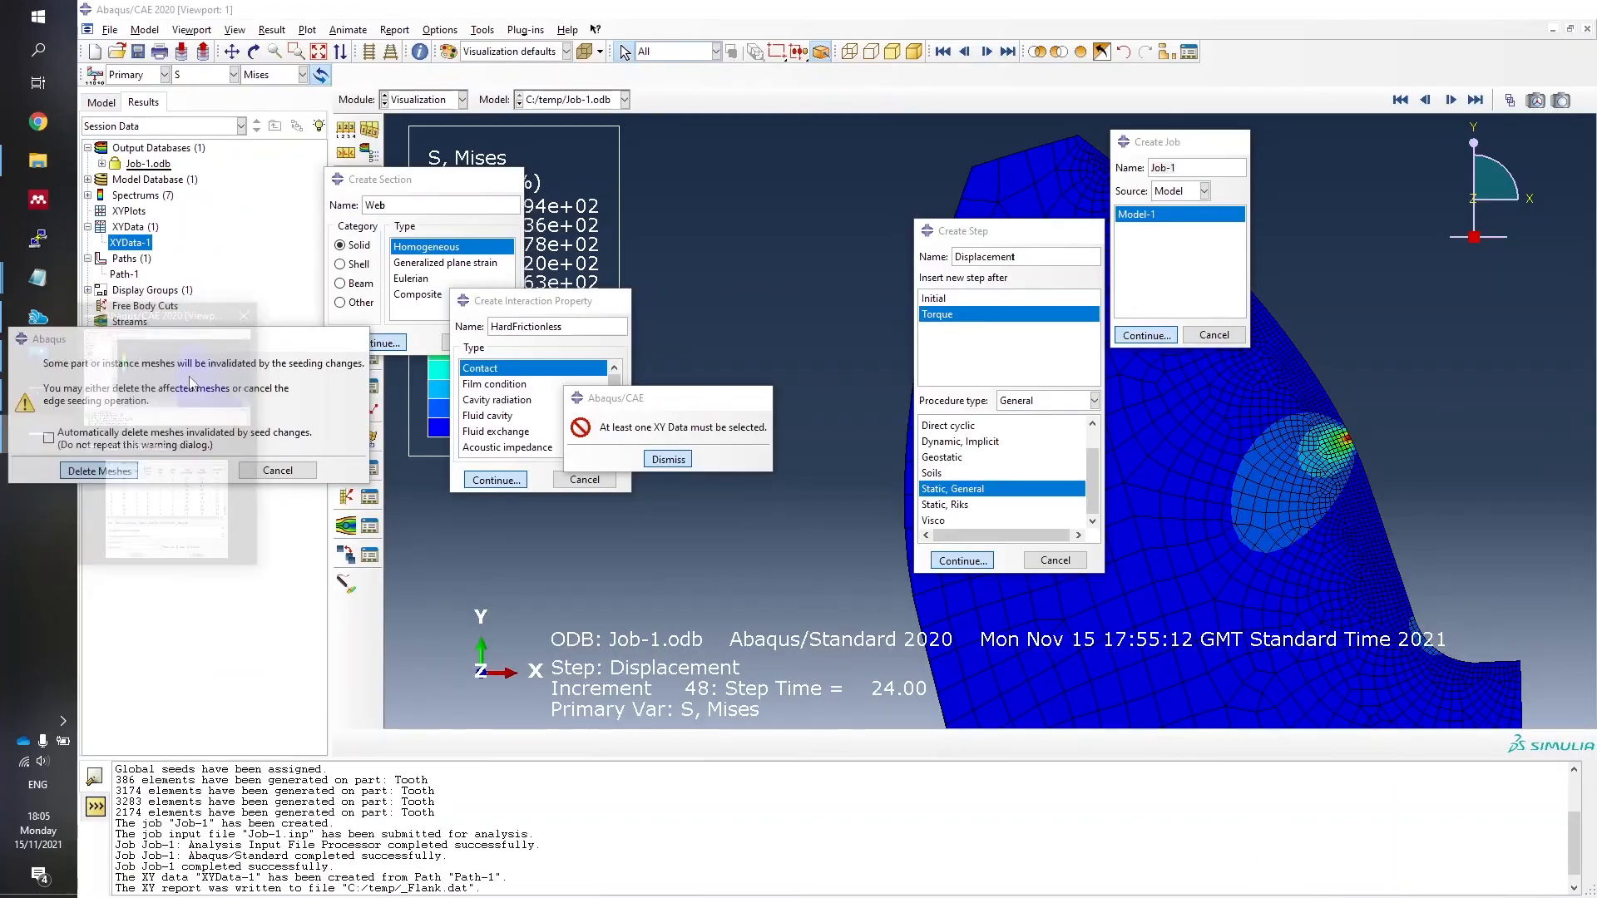
{"action": "left_click", "coordinate": [188, 376]}
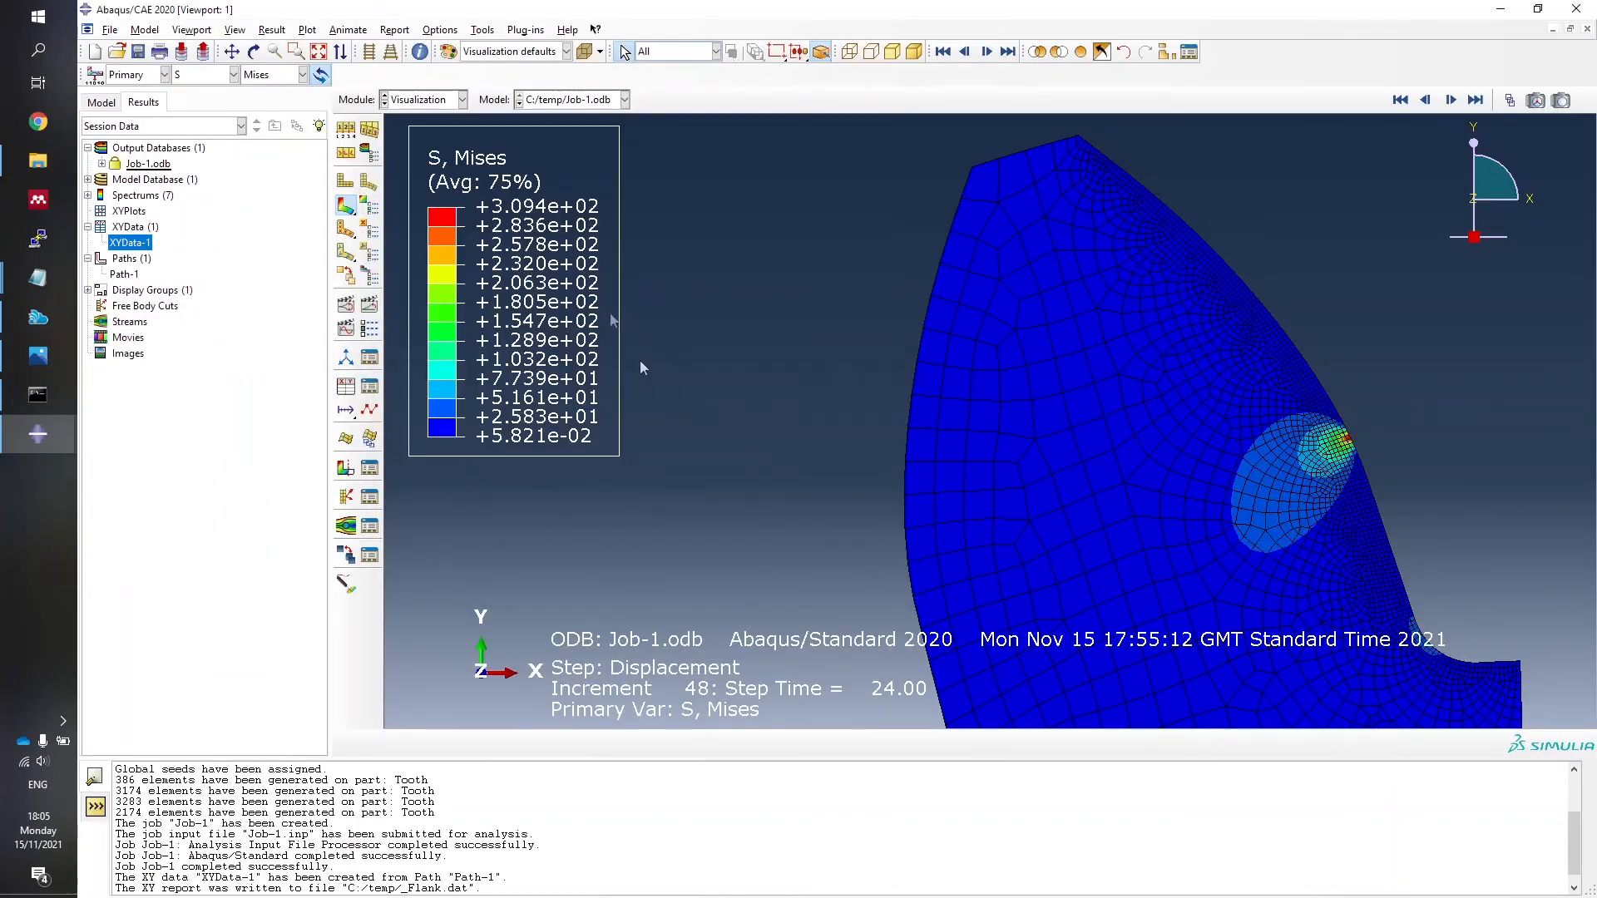
Run the script GearsFromGeometry2021.py from the AbaqusMTT directory.
{"action": "left_click", "coordinate": [111, 29]}
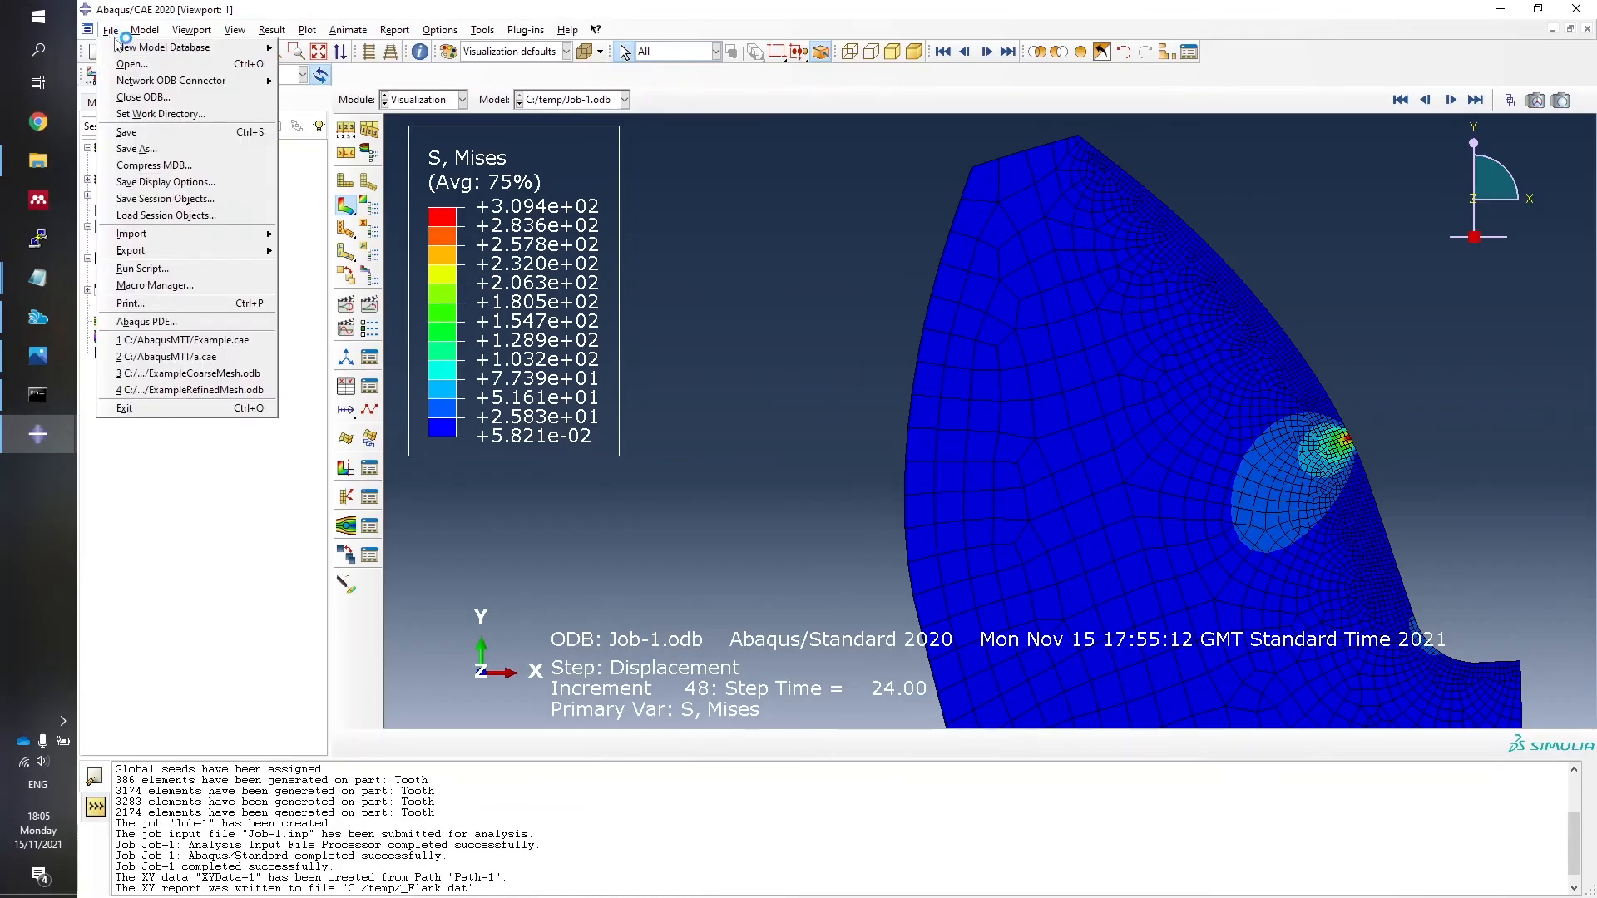
{"action": "left_click", "coordinate": [141, 268]}
{"action": "left_click", "coordinate": [1010, 251]}
{"action": "double_click", "coordinate": [869, 279]}
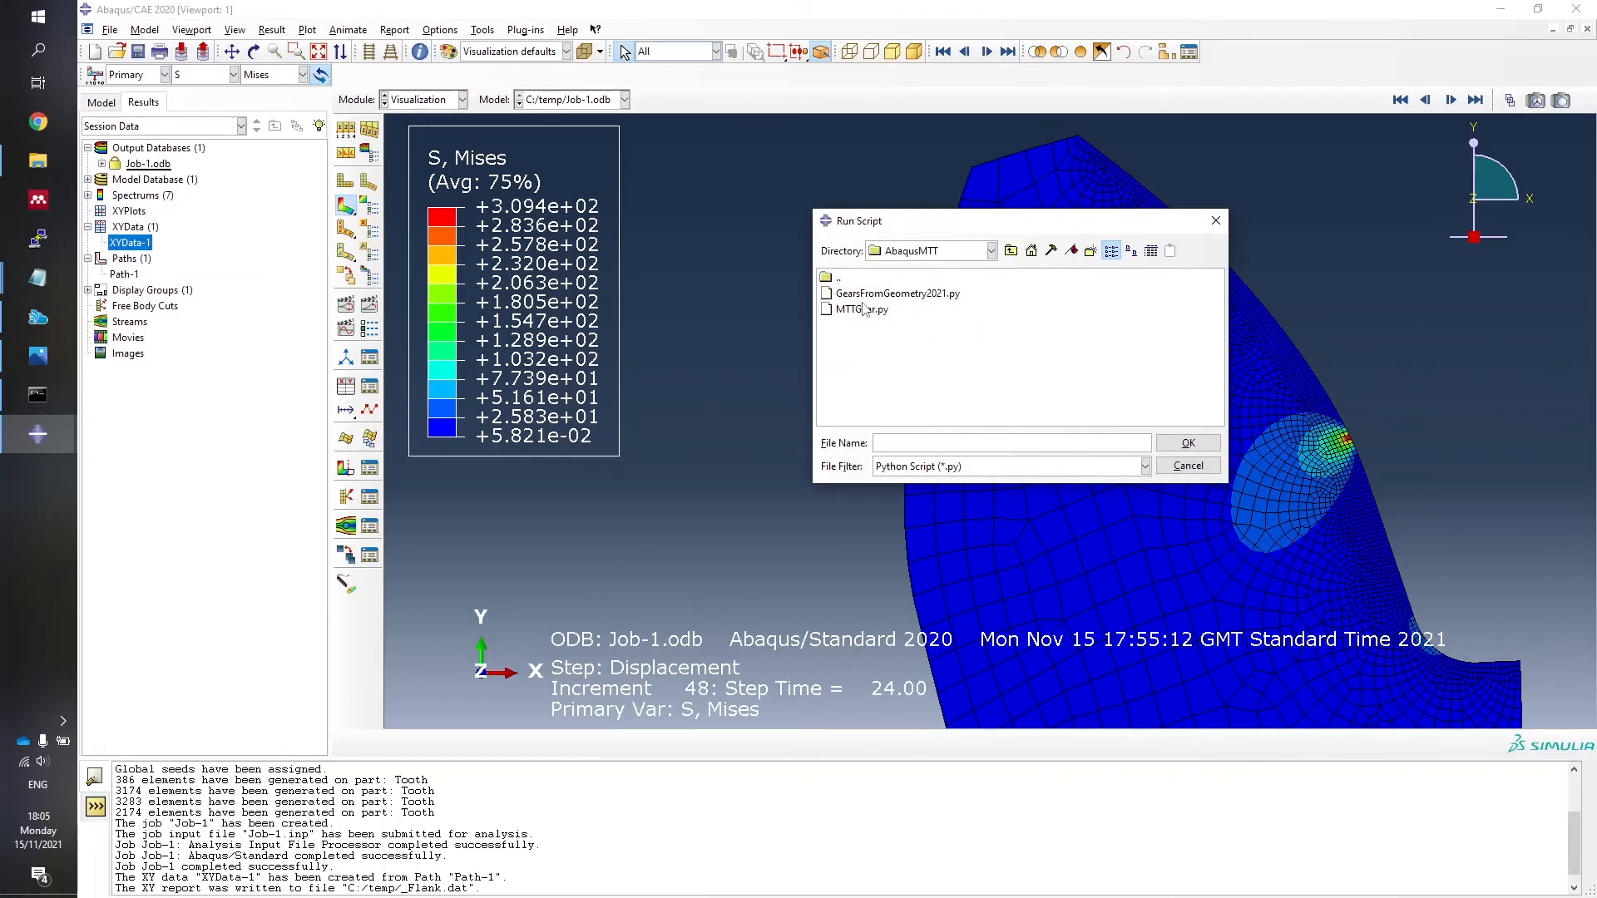
{"action": "left_click", "coordinate": [869, 294]}
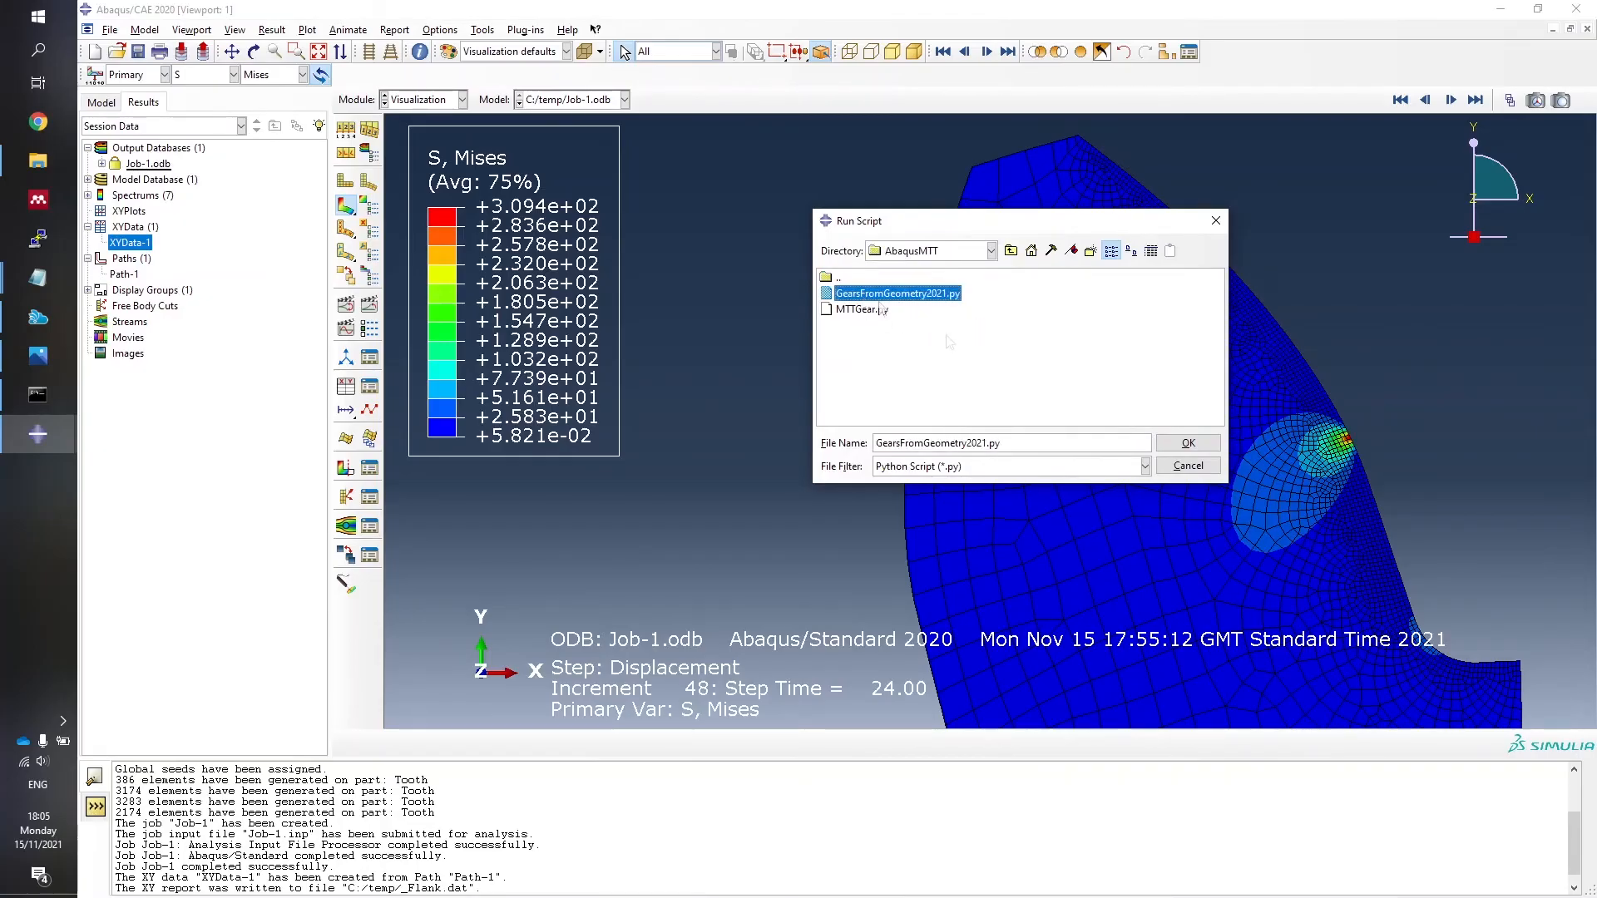
{"action": "left_click", "coordinate": [1188, 444]}
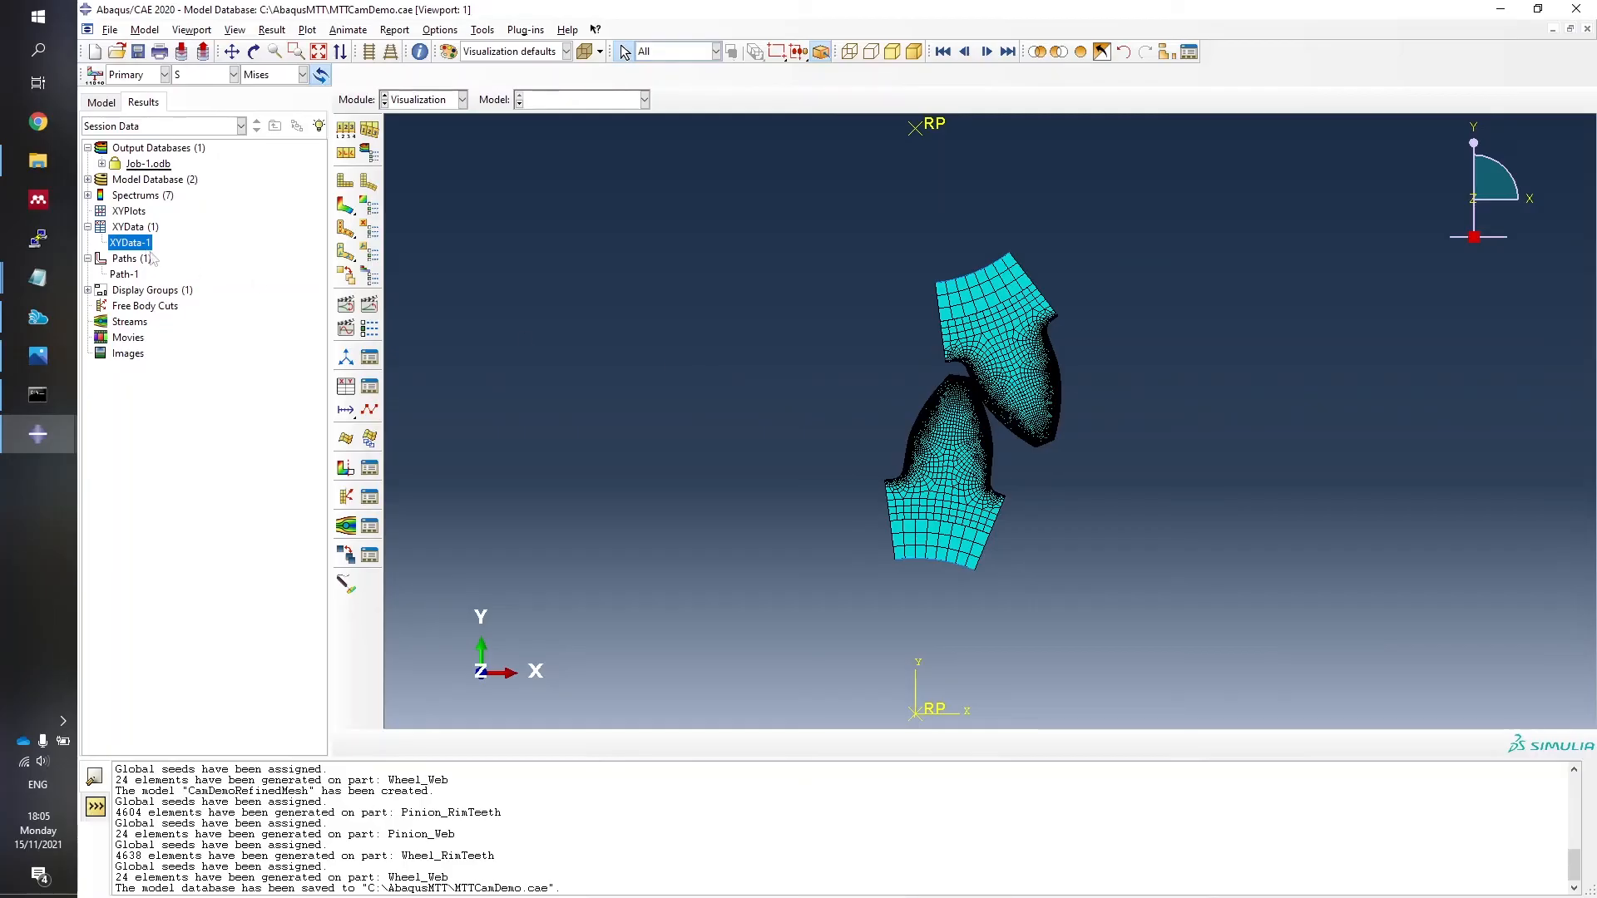
Show the model tree in Abaqus, set runRefinedMesh? to 1 in GearGeometry.csv in Notepad, and save the file.
{"action": "left_click", "coordinate": [101, 103]}
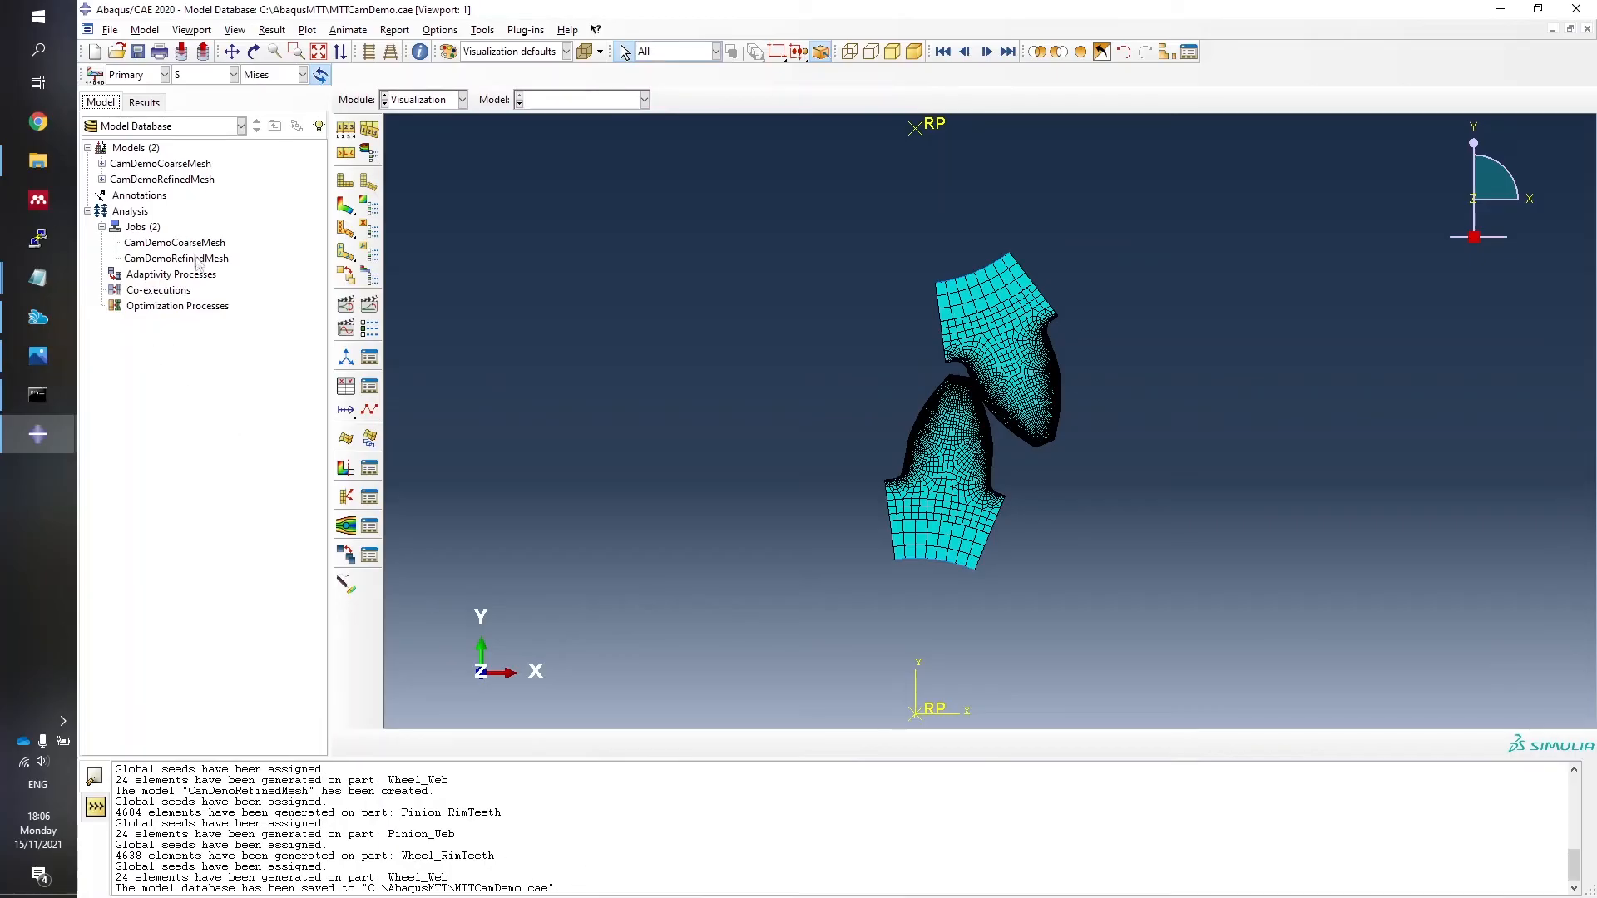
{"action": "mouse_move", "coordinate": [34, 279]}
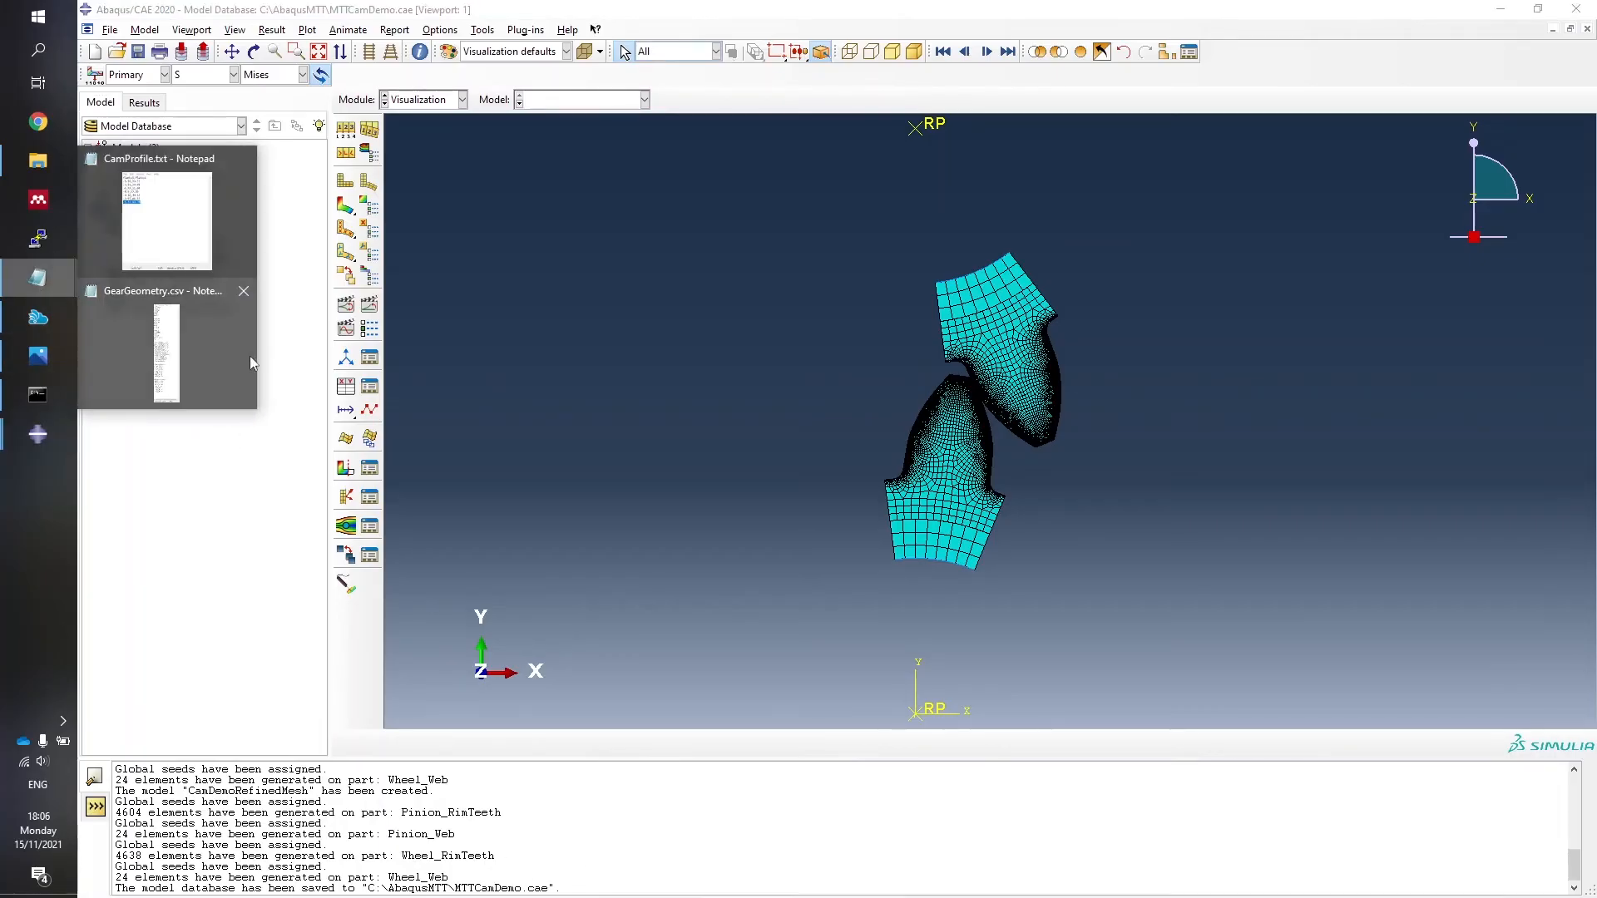
{"action": "left_click", "coordinate": [202, 342]}
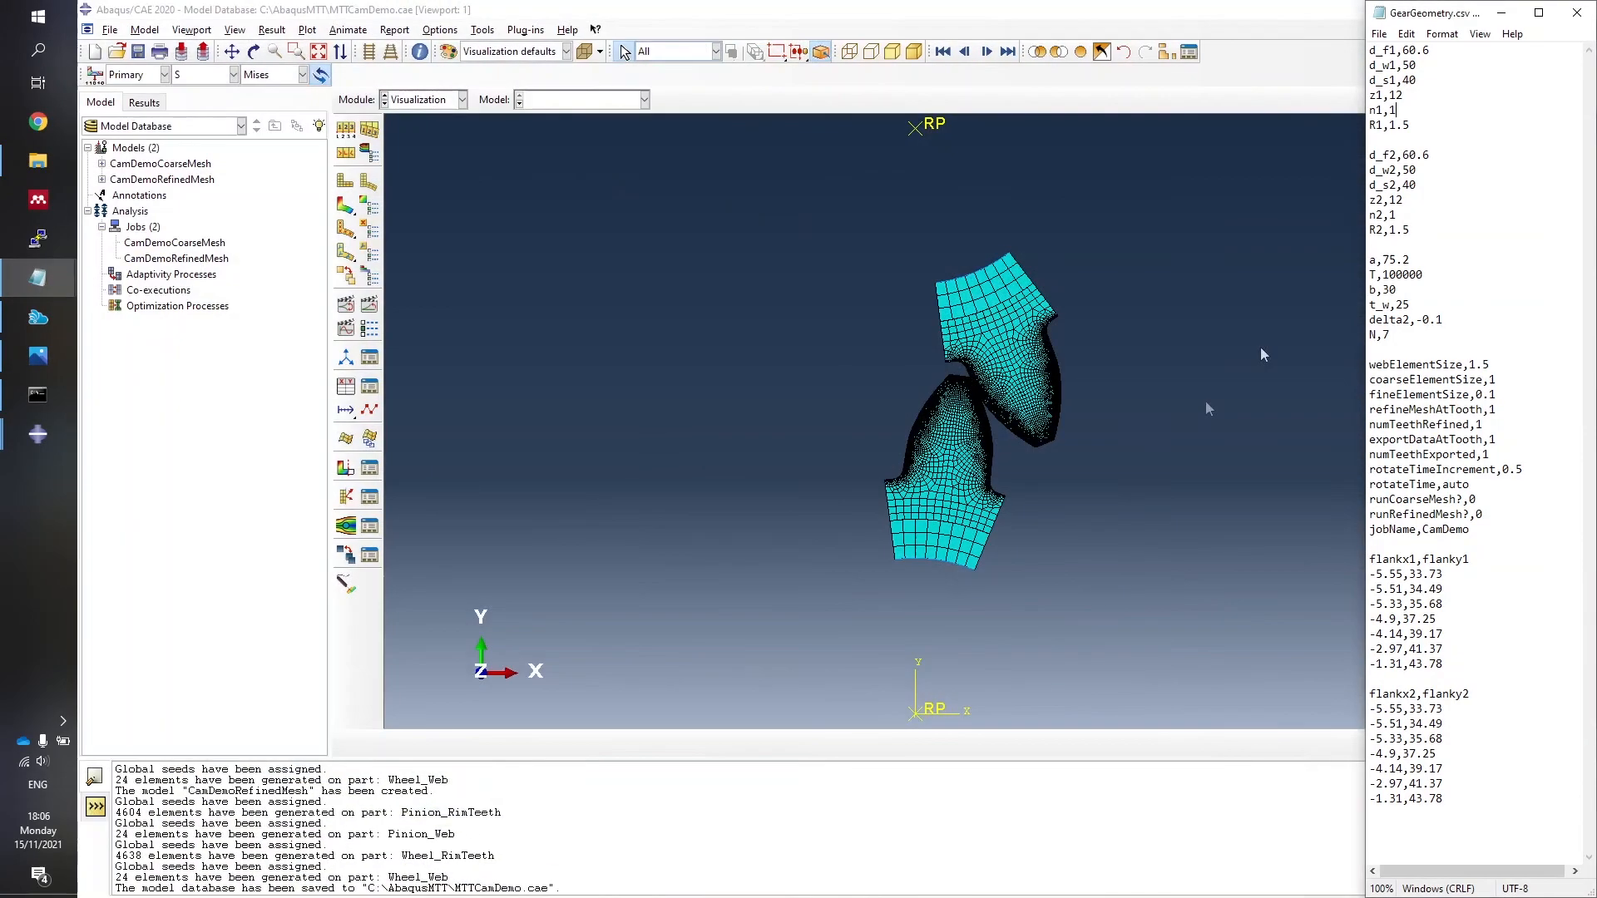
{"action": "left_click", "coordinate": [1488, 513]}
{"action": "key", "text": "BackSpace"}
{"action": "type", "text": "1"}
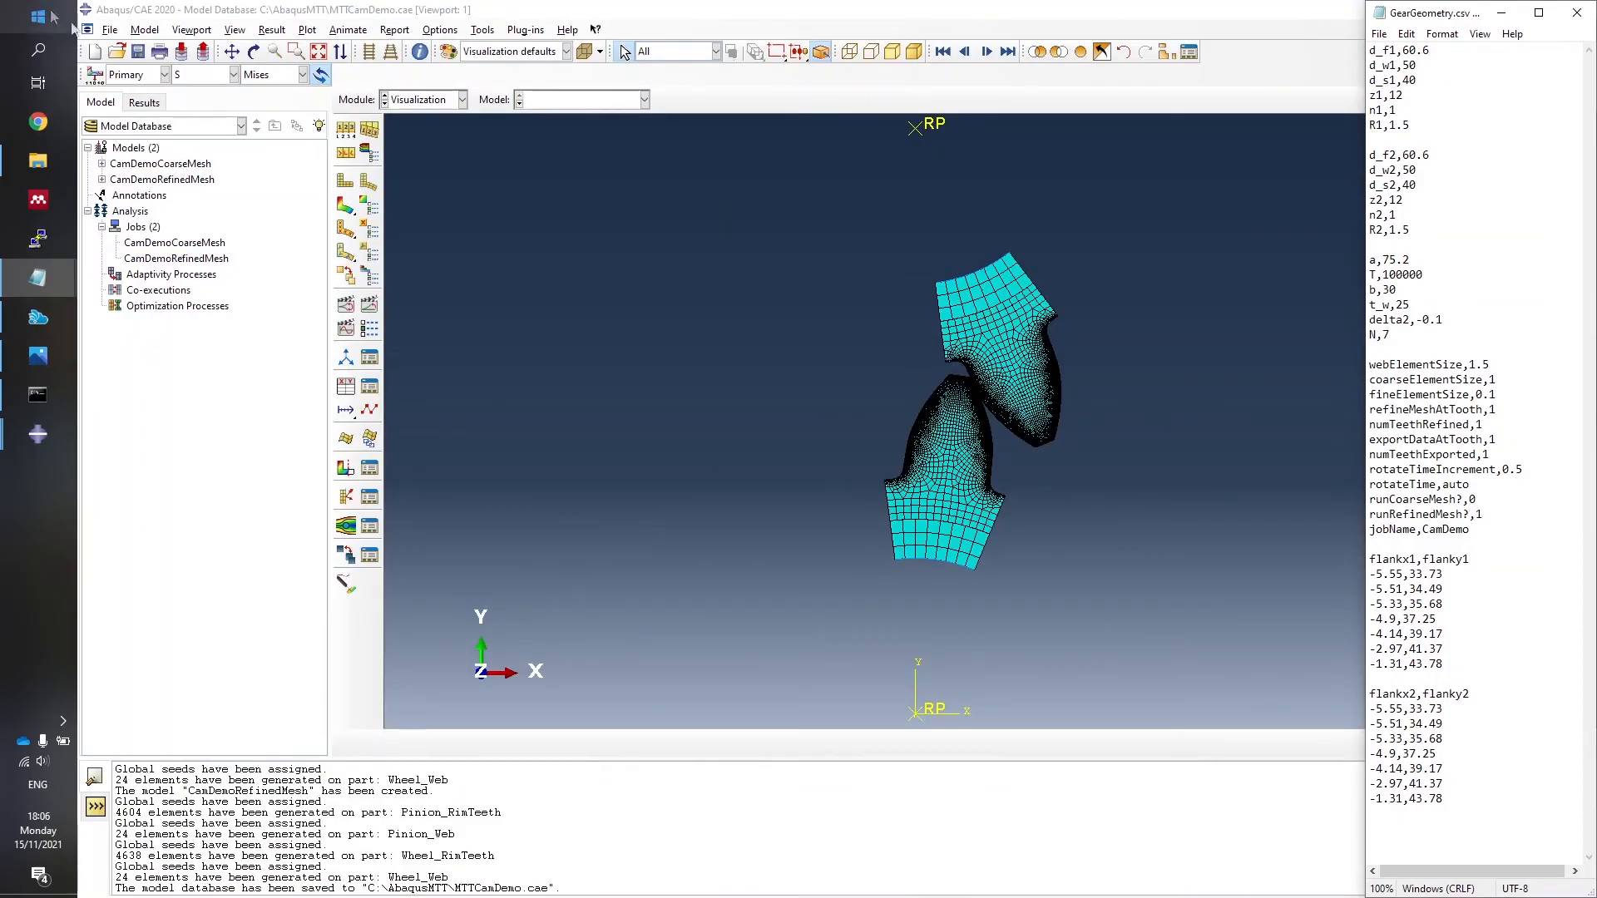
Return to Abaqus and run GearsFromGeometry2021.py again with the refined mesh analysis enabled.
{"action": "left_click", "coordinate": [110, 30]}
{"action": "left_click", "coordinate": [141, 268]}
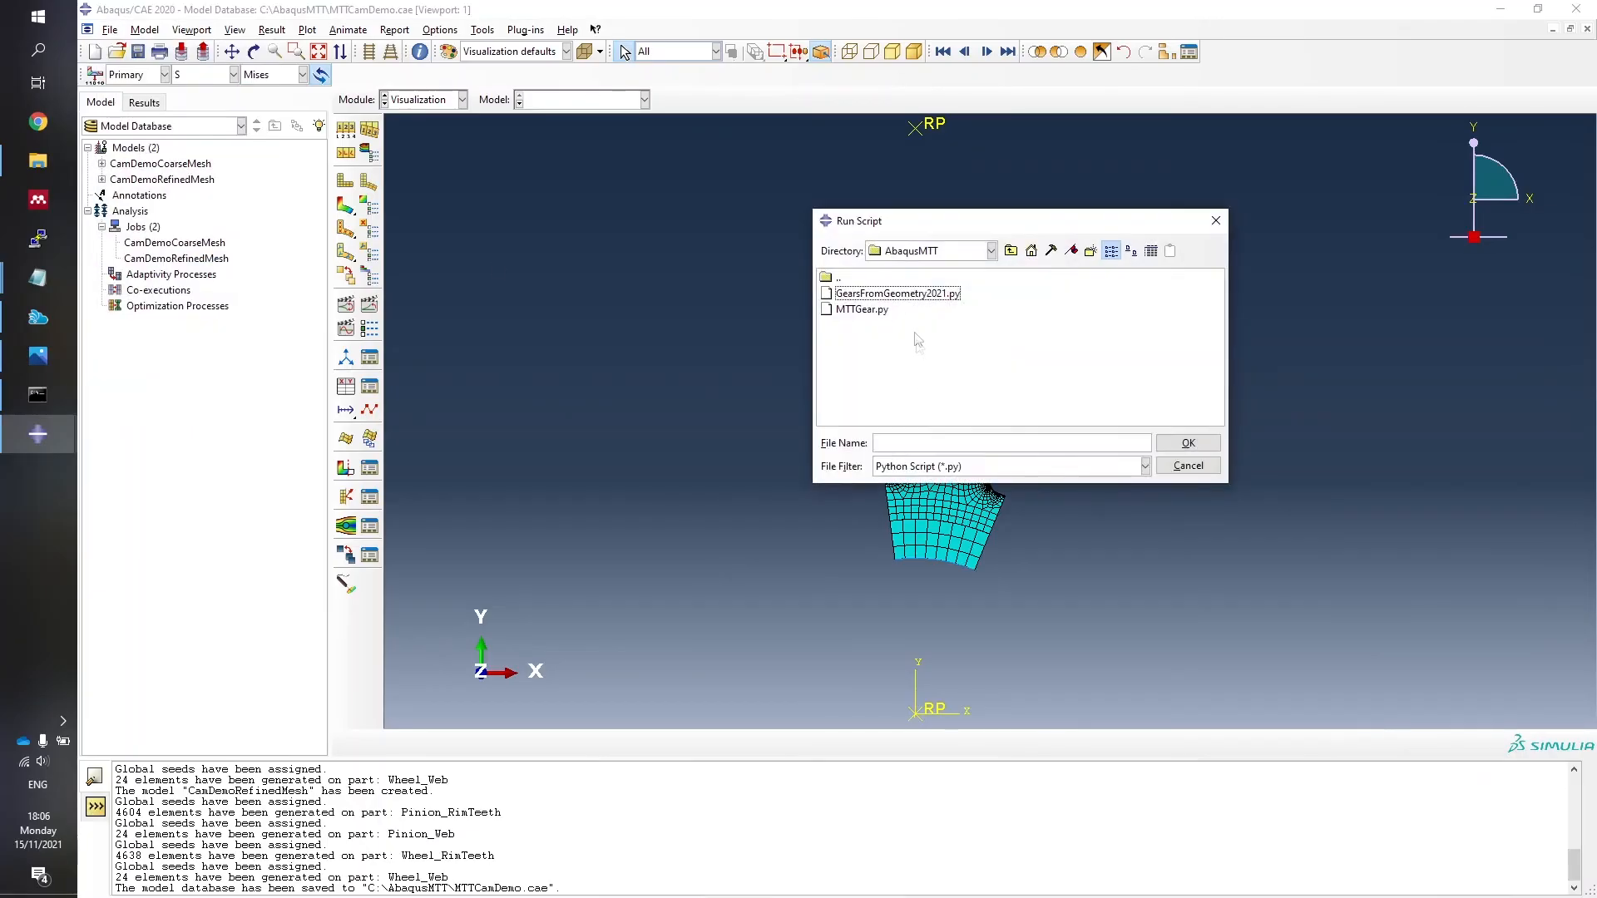
{"action": "left_click", "coordinate": [894, 295]}
{"action": "left_click", "coordinate": [1183, 446]}
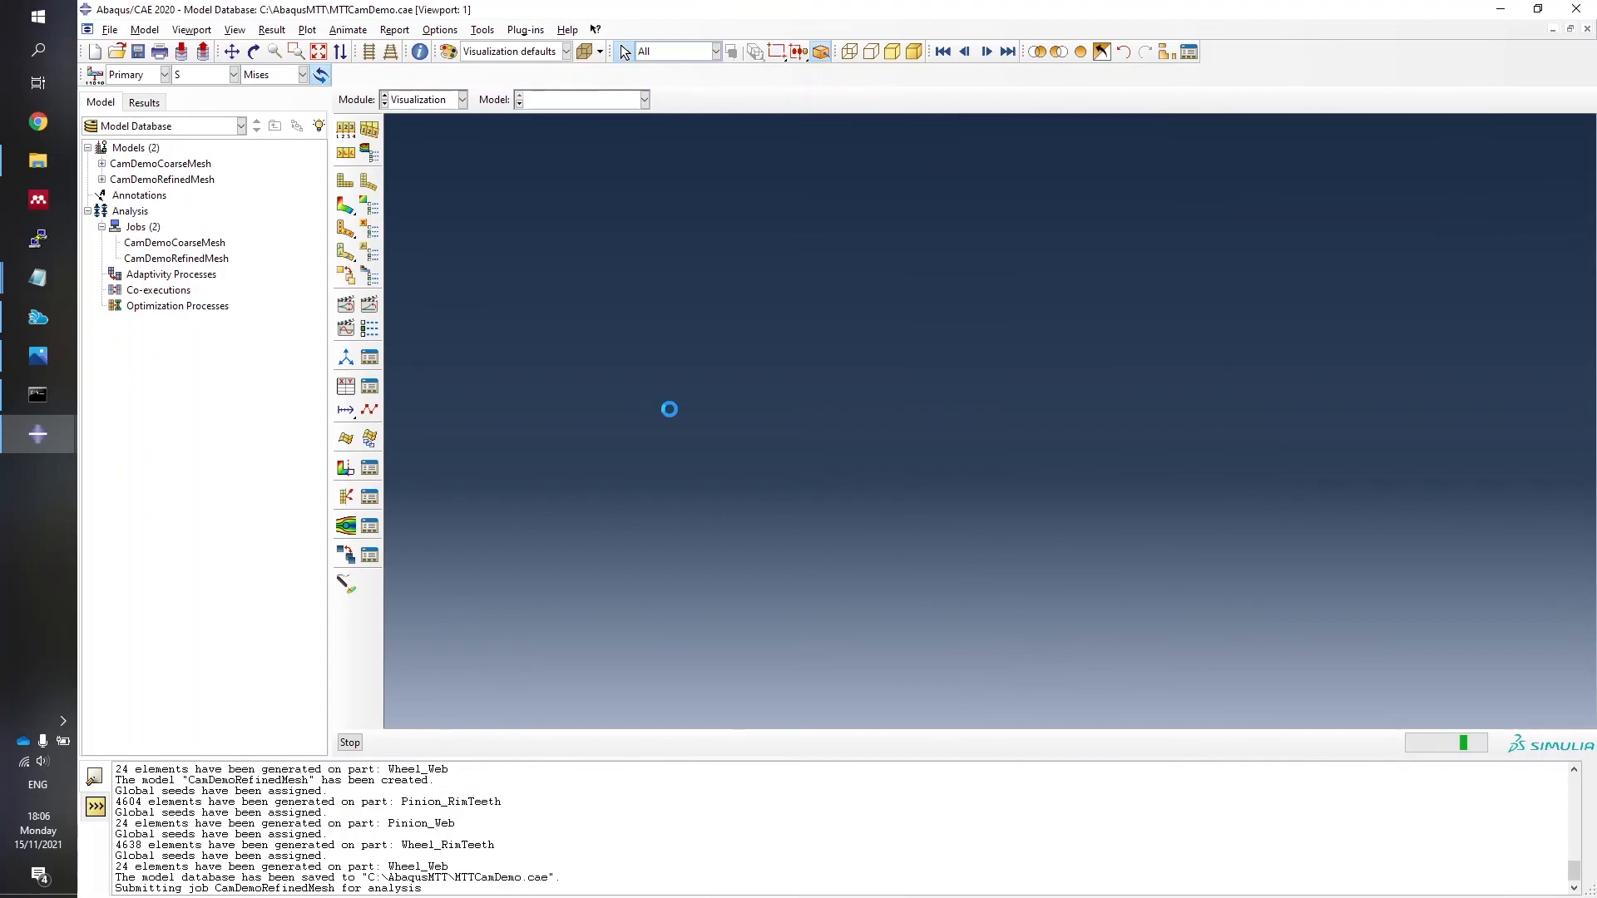
Bring up the leftover Job-1 Monitor window and dismiss it.
{"action": "mouse_move", "coordinate": [38, 434]}
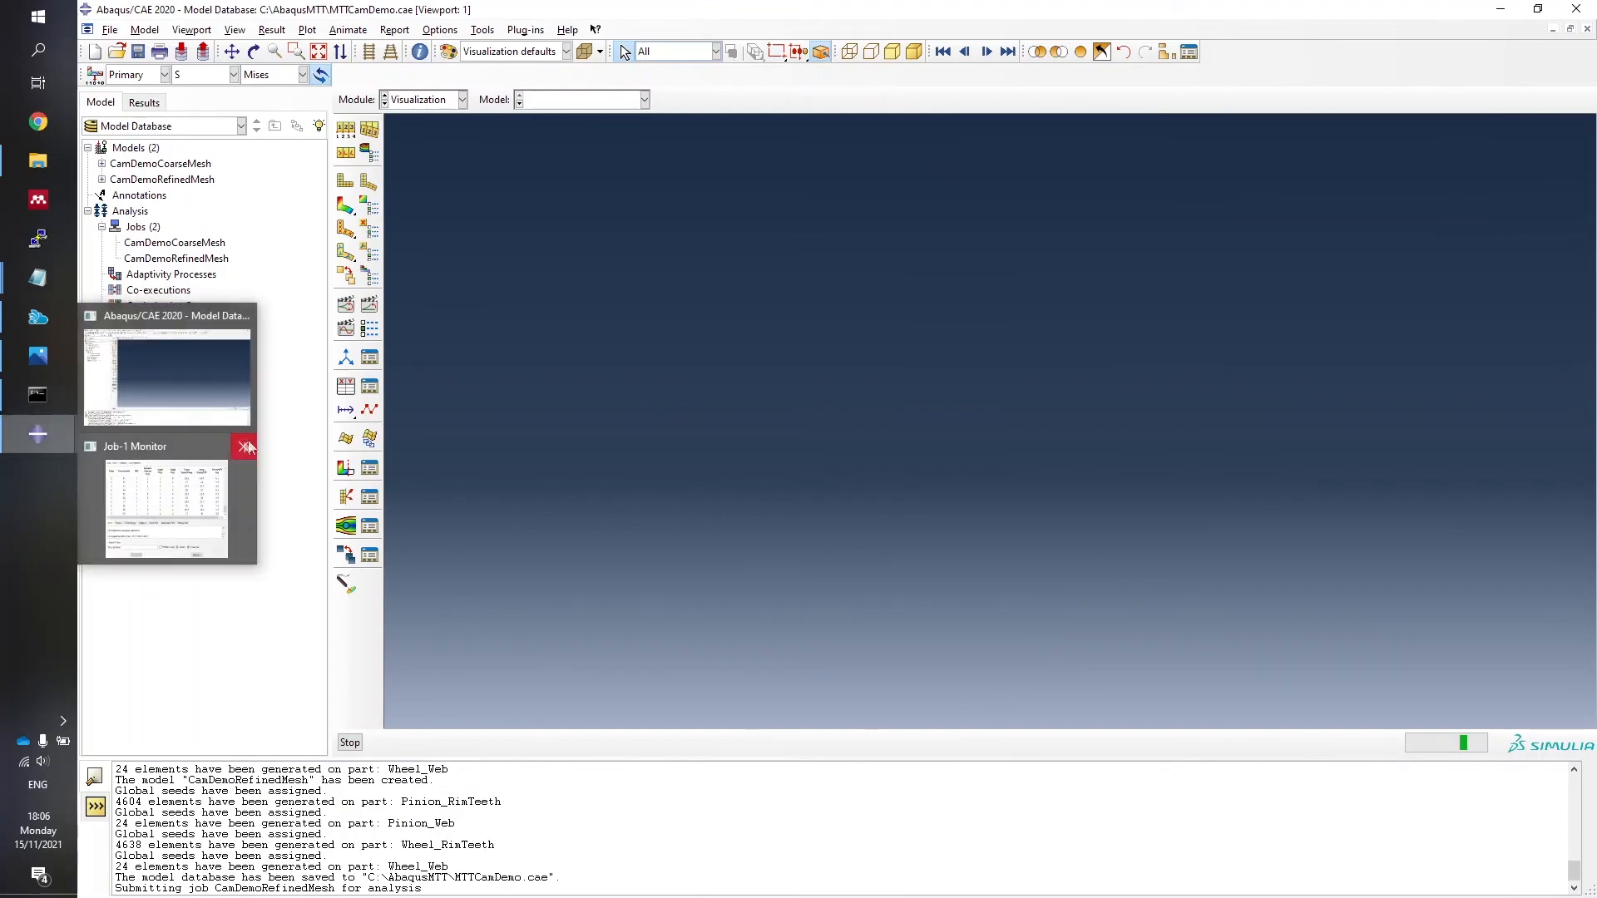
{"action": "mouse_move", "coordinate": [214, 466]}
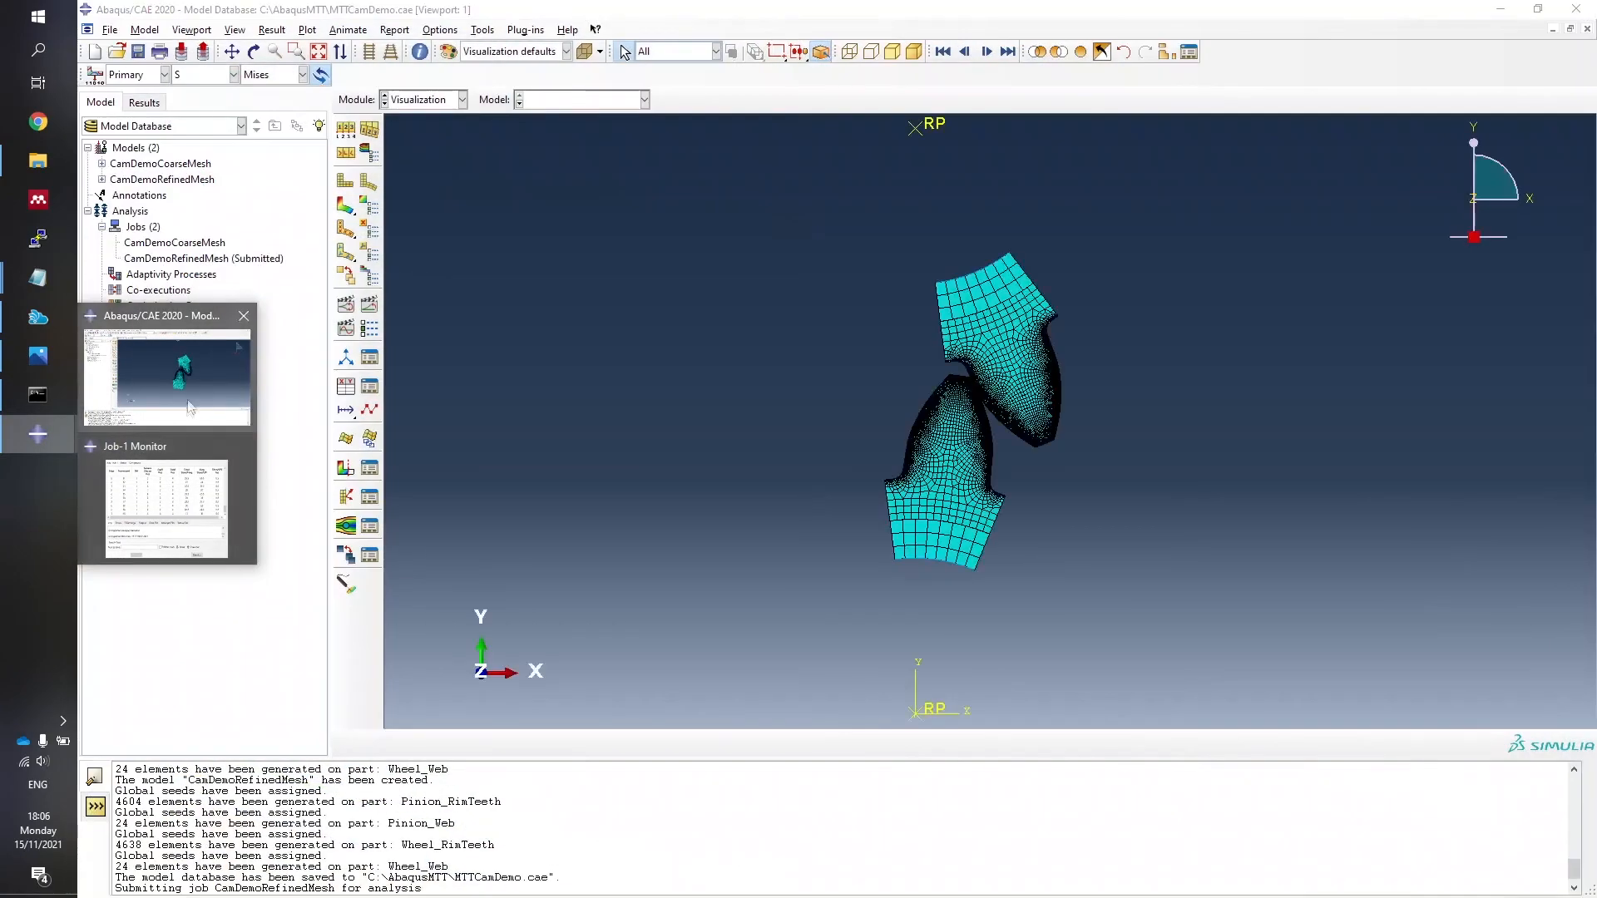
{"action": "left_click", "coordinate": [191, 494]}
{"action": "left_click", "coordinate": [1345, 656]}
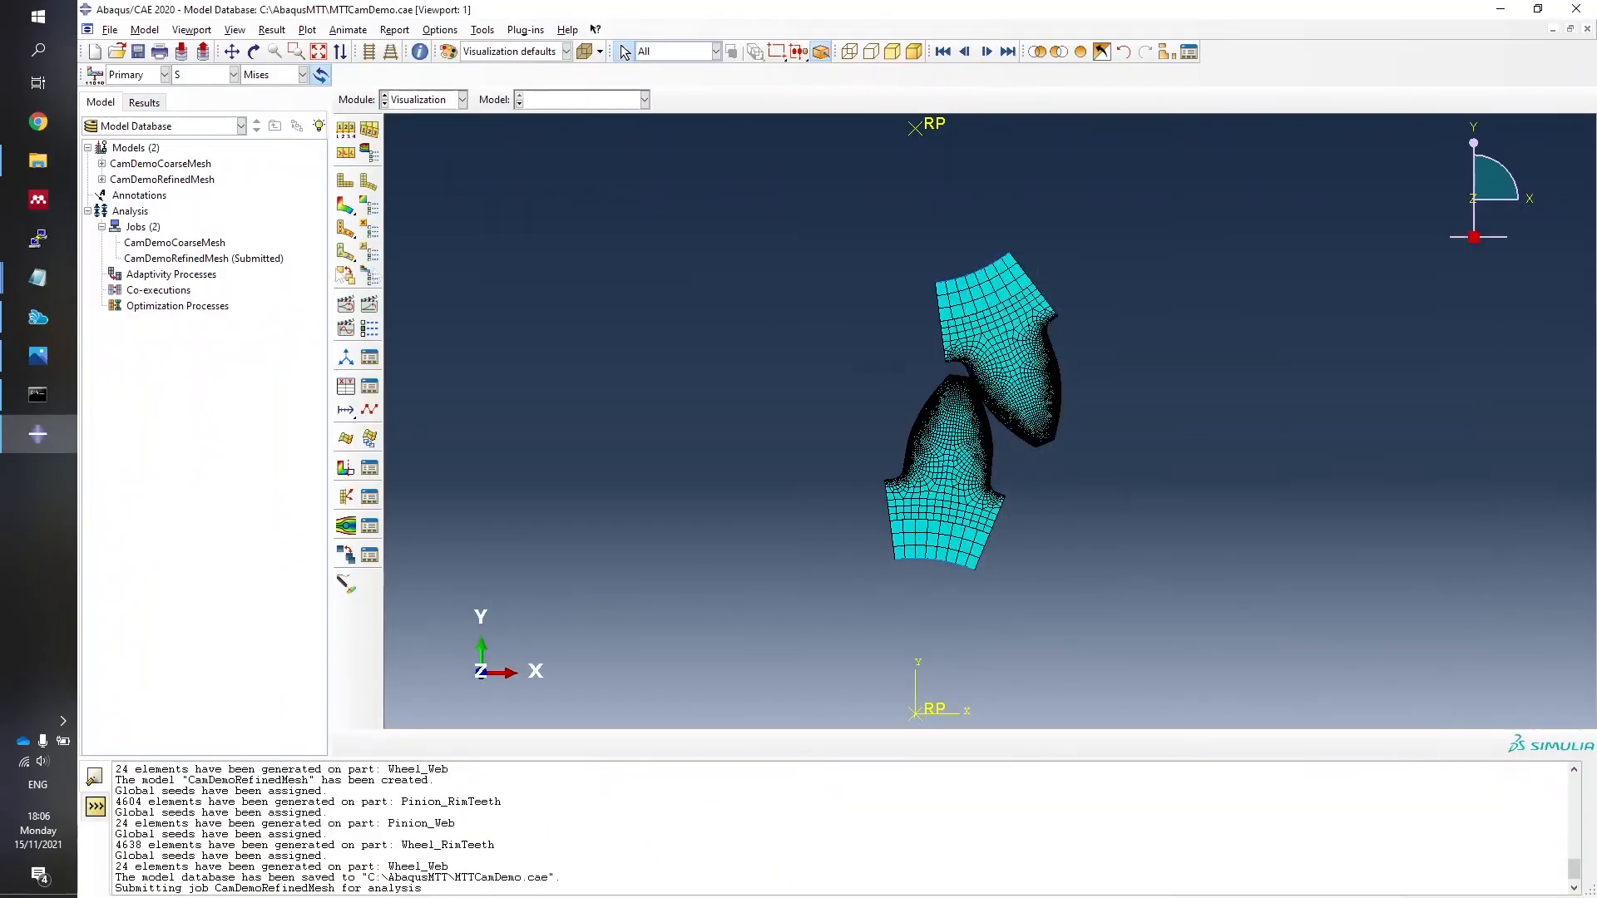
Monitor the progress of the CamDemoRefinedMesh job and dismiss its monitor window.
{"action": "right_click", "coordinate": [187, 259]}
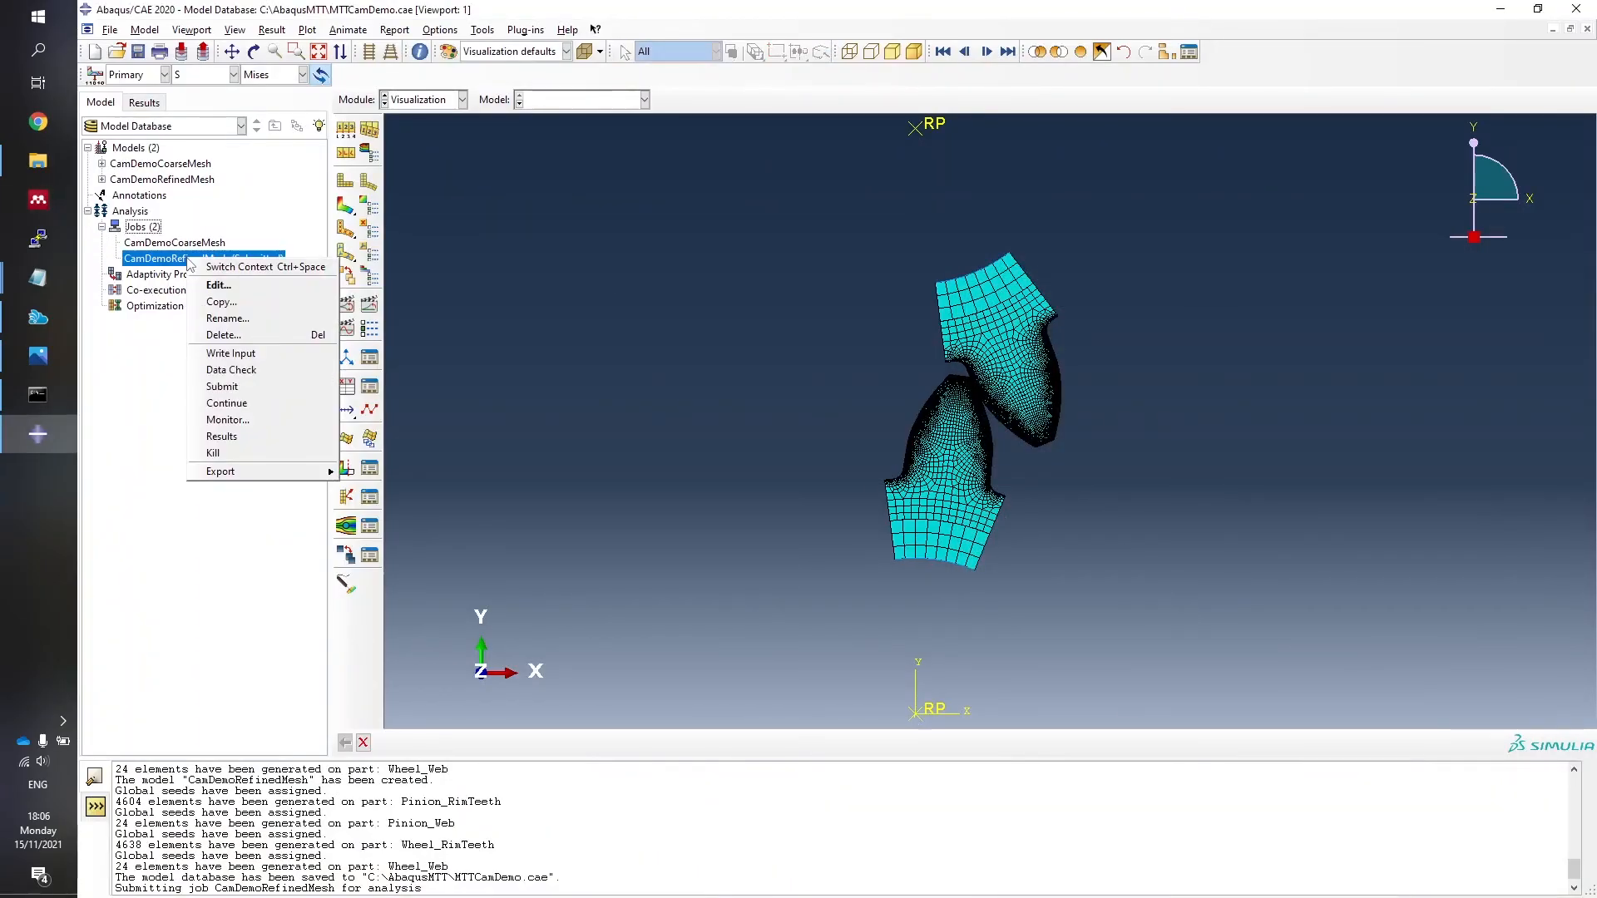
{"action": "left_click", "coordinate": [252, 421]}
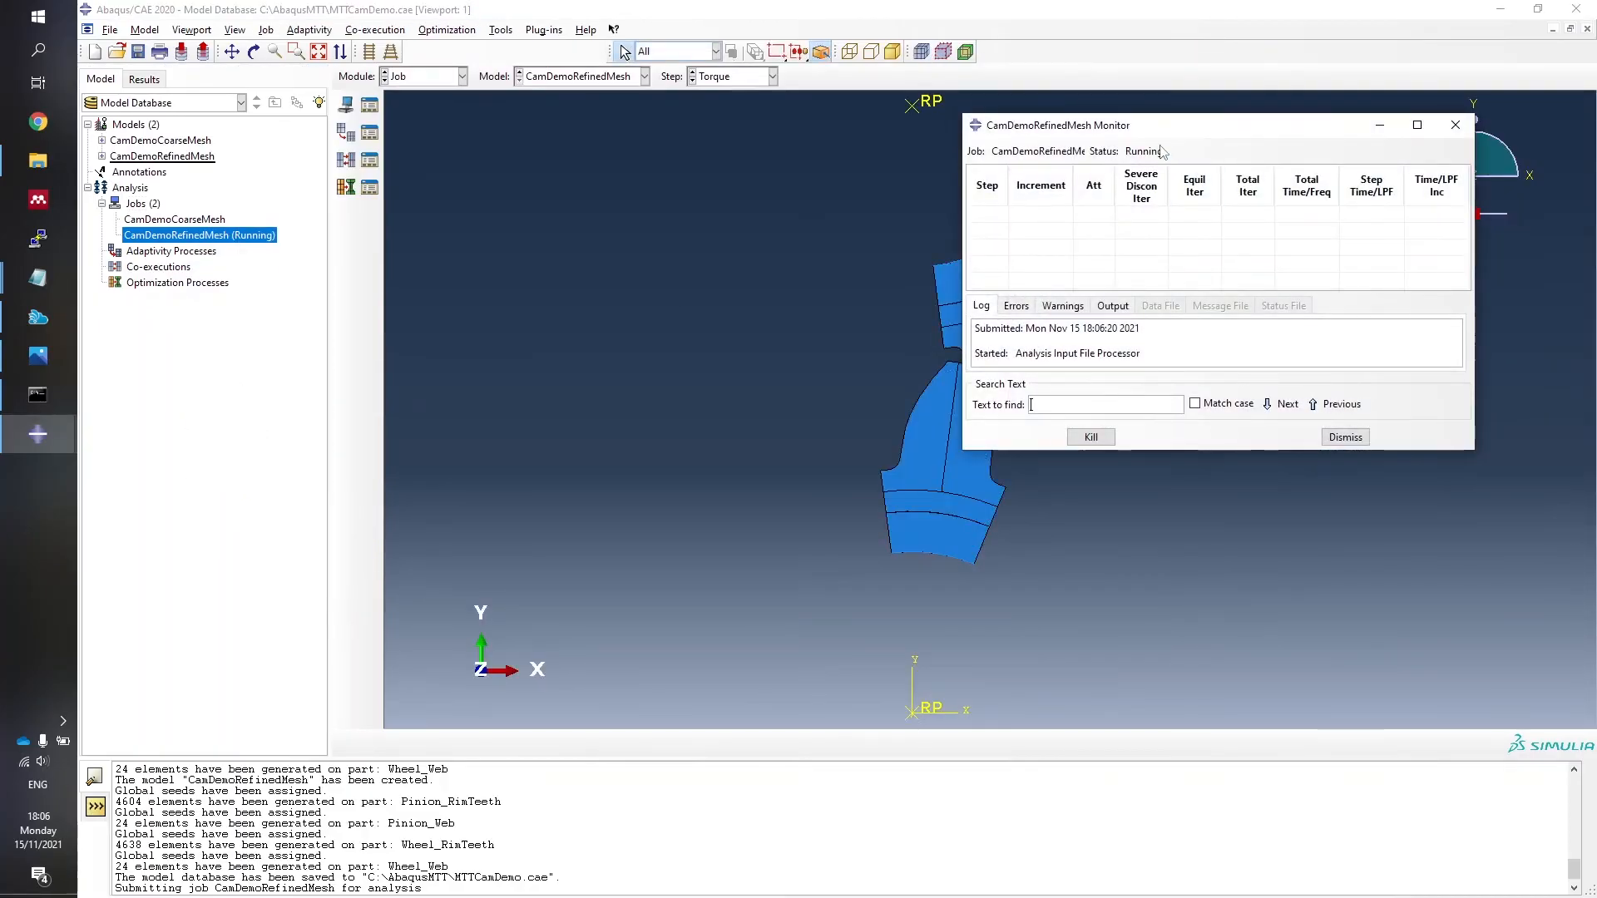
{"action": "left_click_drag", "start_coordinate": [1161, 135], "coordinate": [896, 195]}
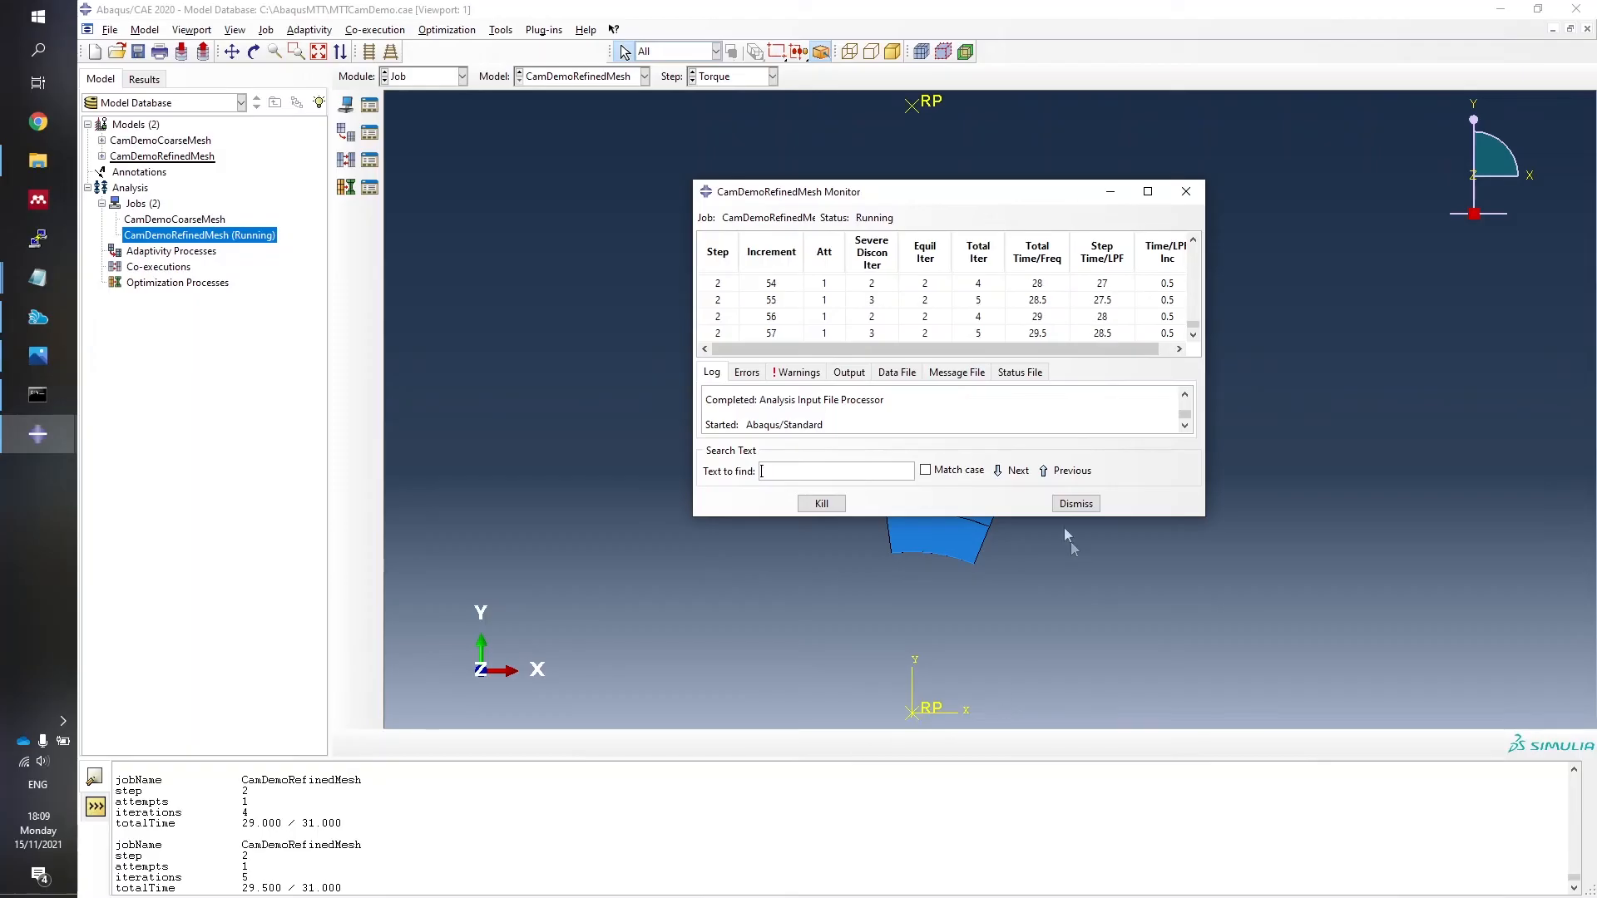
{"action": "left_click", "coordinate": [1073, 504]}
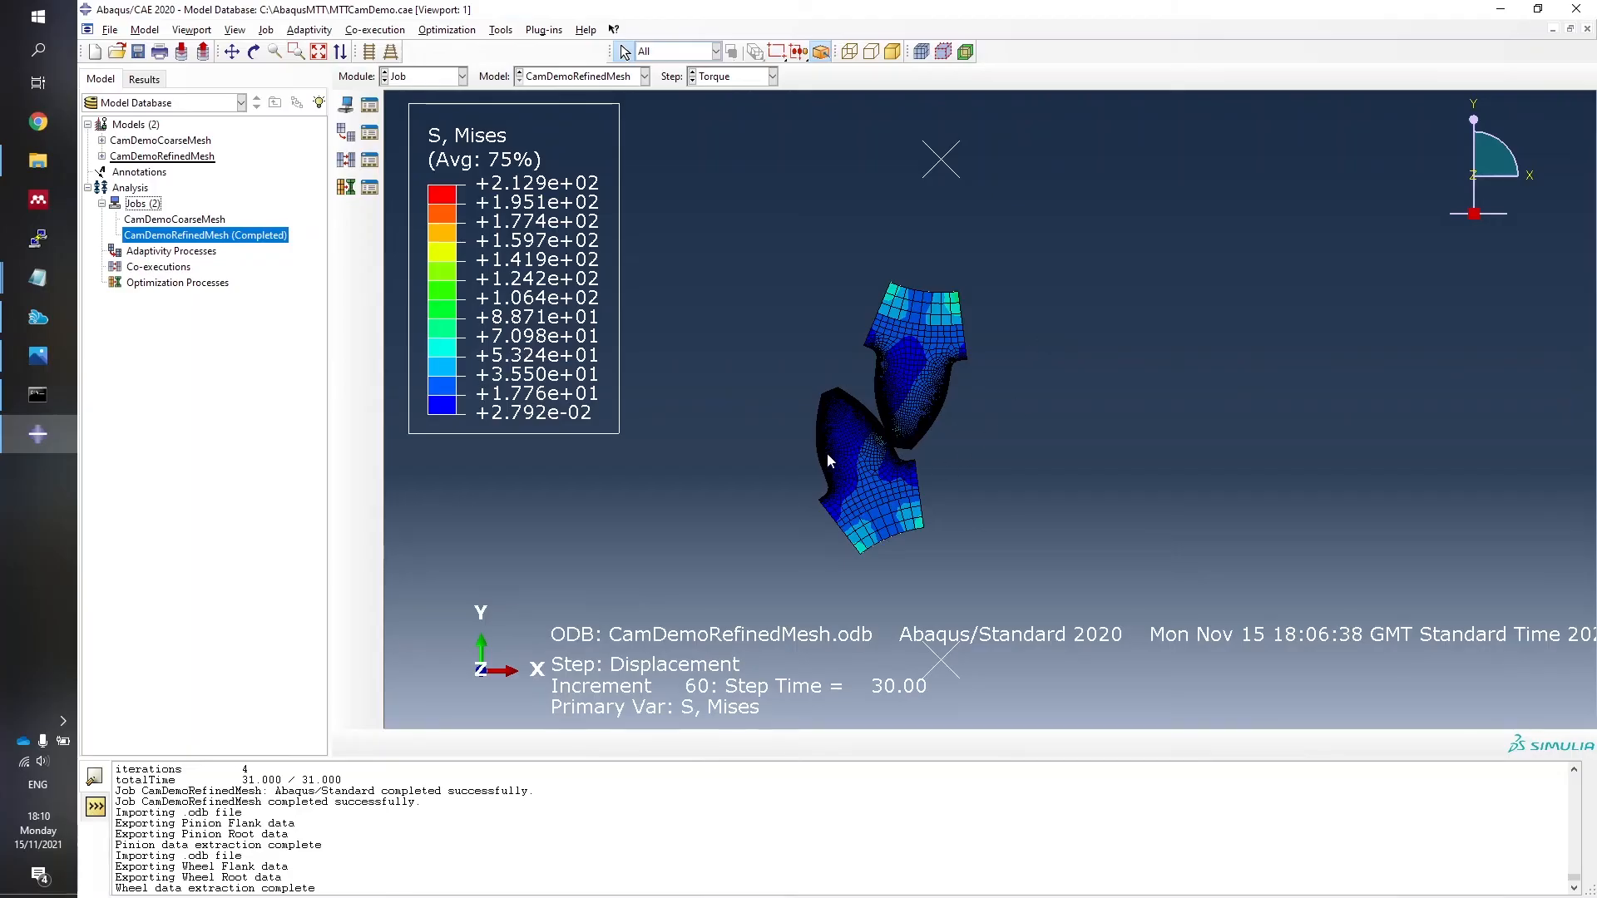
Check the exported files in the AbaqusMTT folder, and return to Abaqus to list the stored paths in the results tree.
{"action": "left_click", "coordinate": [40, 162]}
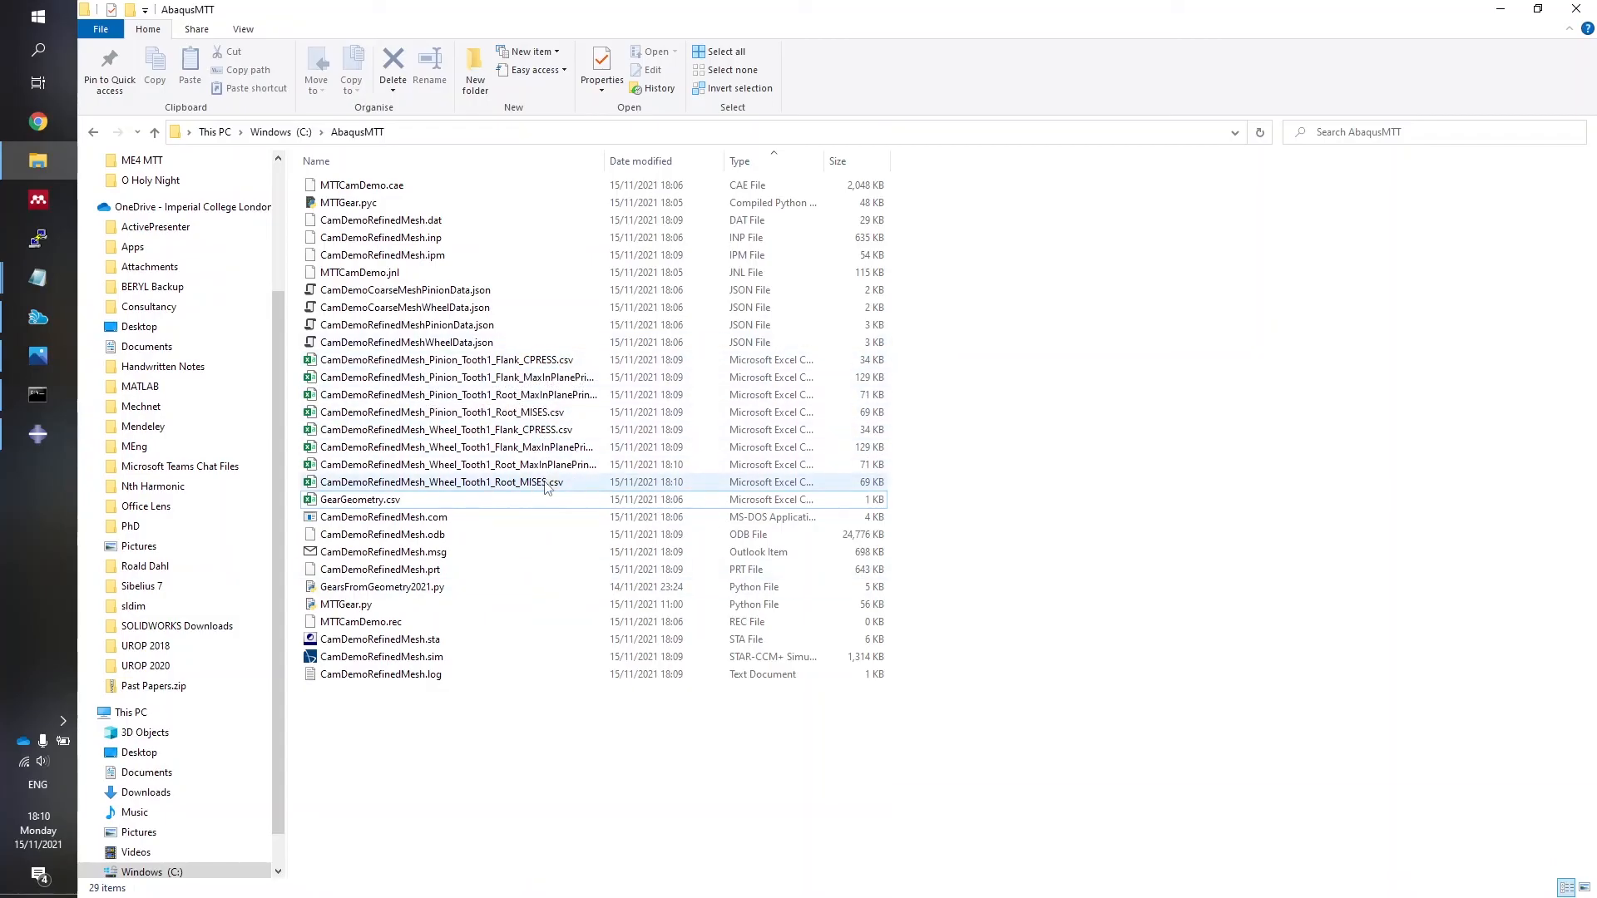
{"action": "left_click", "coordinate": [39, 436]}
{"action": "left_click", "coordinate": [143, 79]}
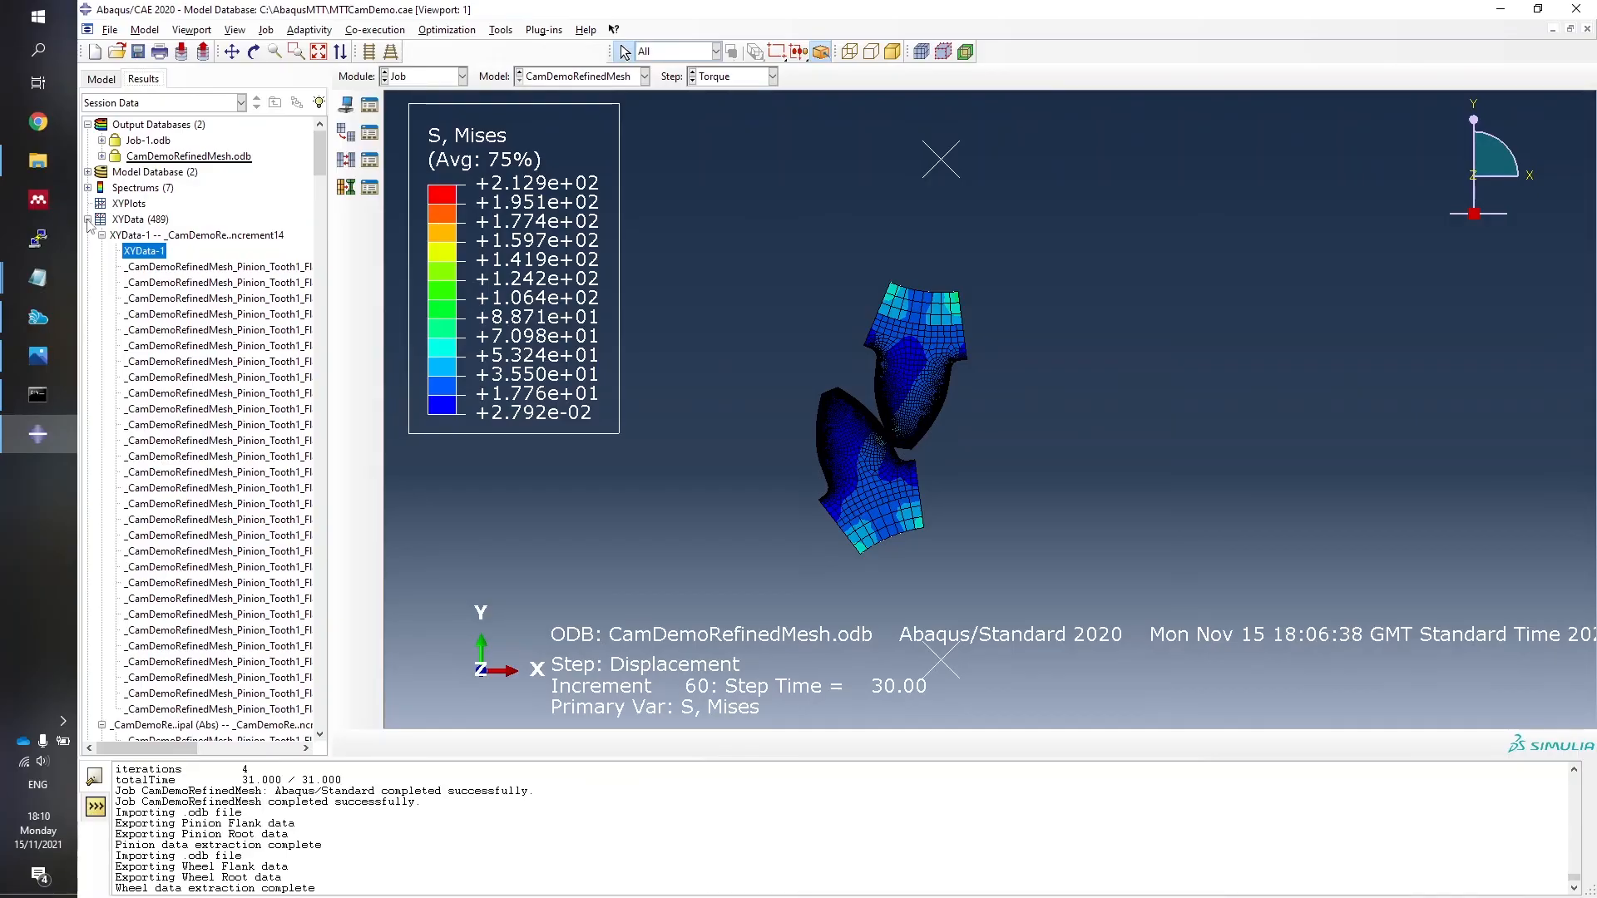
{"action": "left_click", "coordinate": [87, 220]}
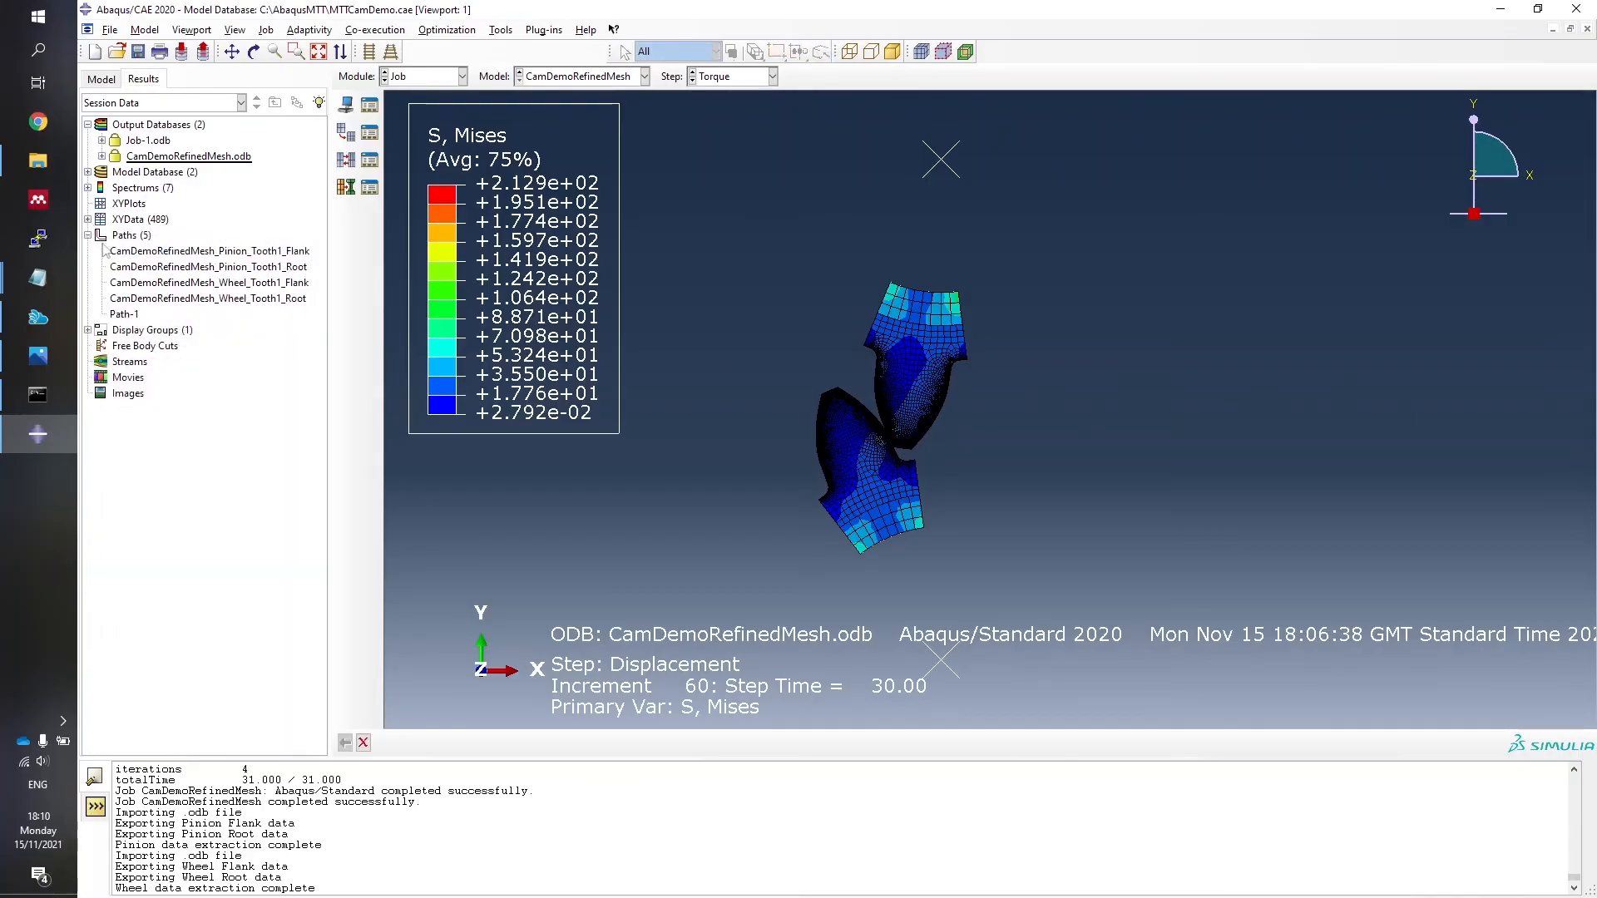
Open the CamDemoRefinedMesh_Wheel_Tooth1_Root path definition, inspect its nodes on the wheel tooth root, and dismiss it.
{"action": "right_click", "coordinate": [173, 301]}
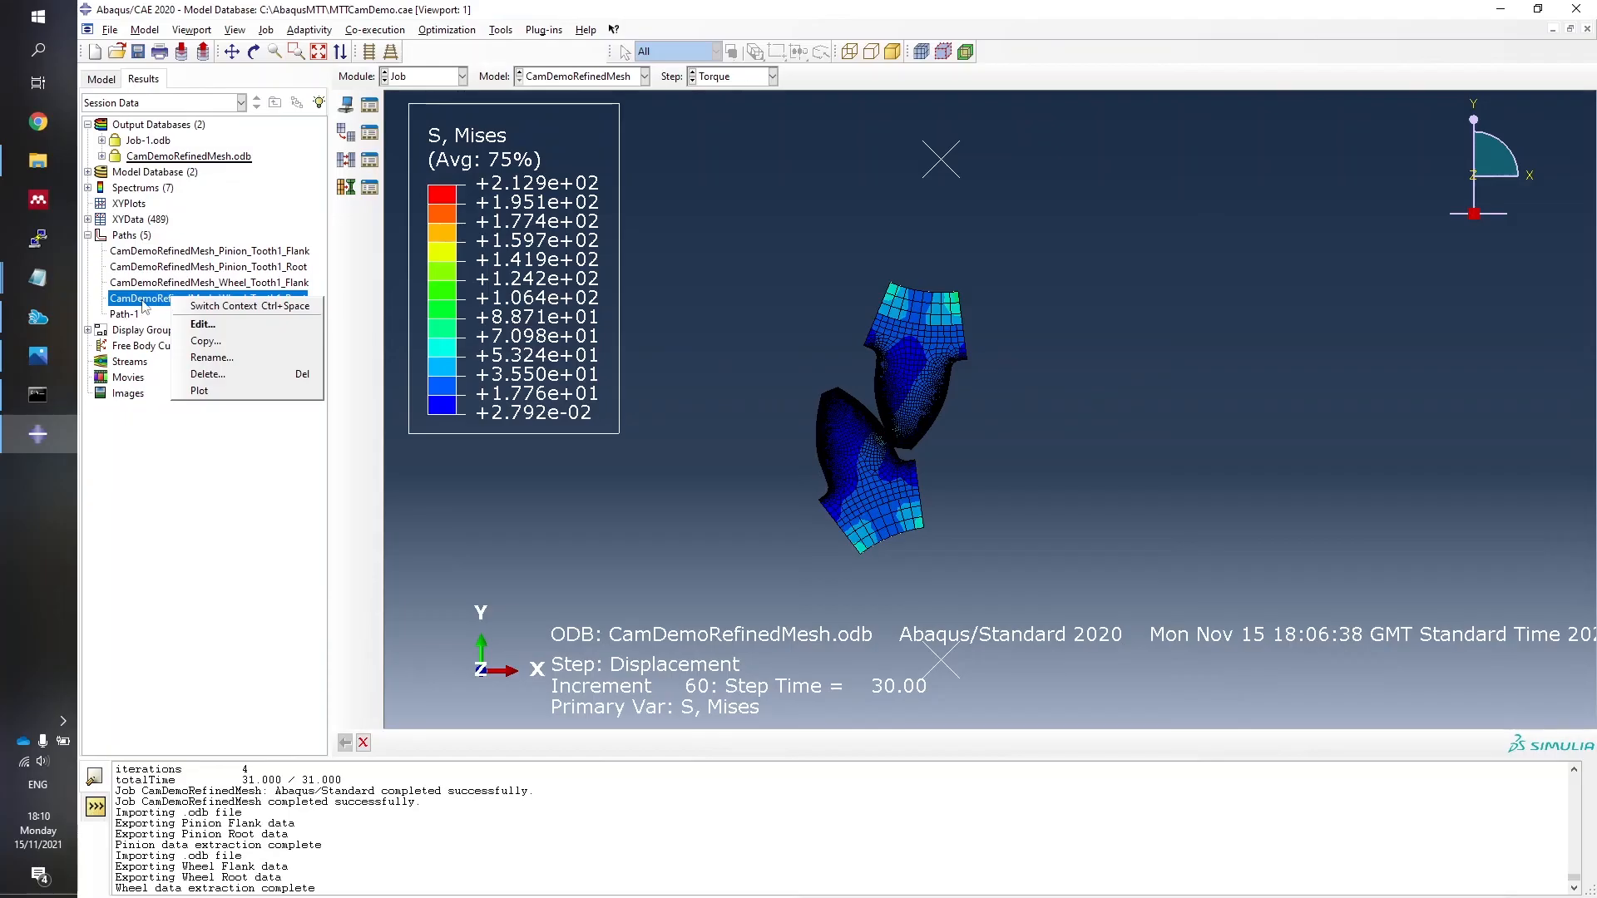
{"action": "left_click", "coordinate": [203, 324]}
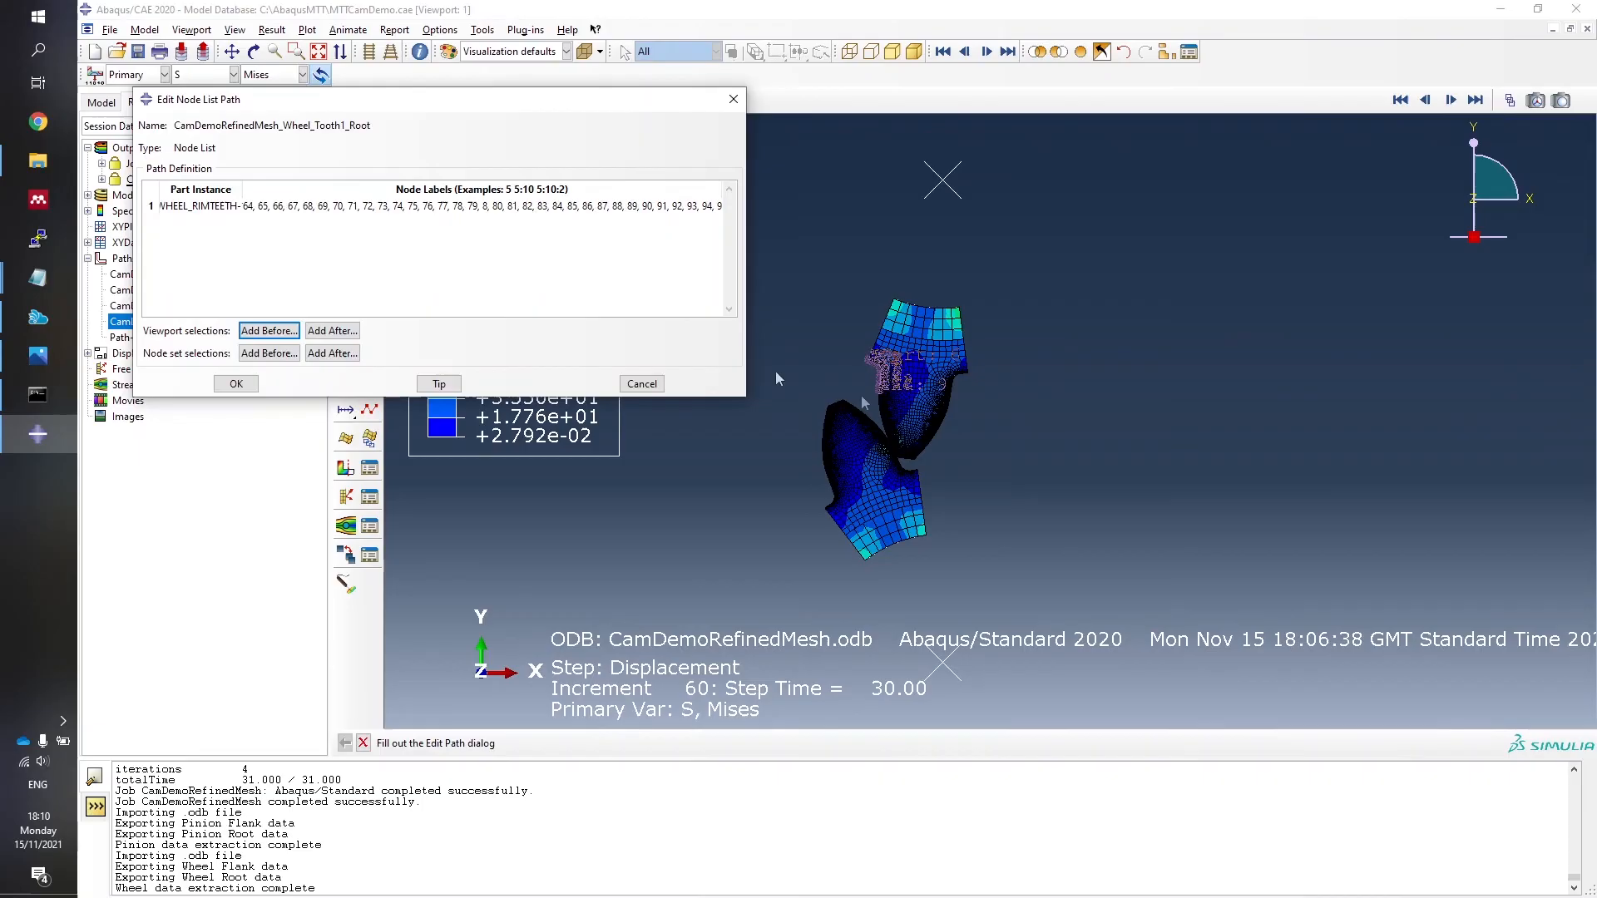
{"action": "left_click_drag", "start_coordinate": [424, 100], "coordinate": [415, 230]}
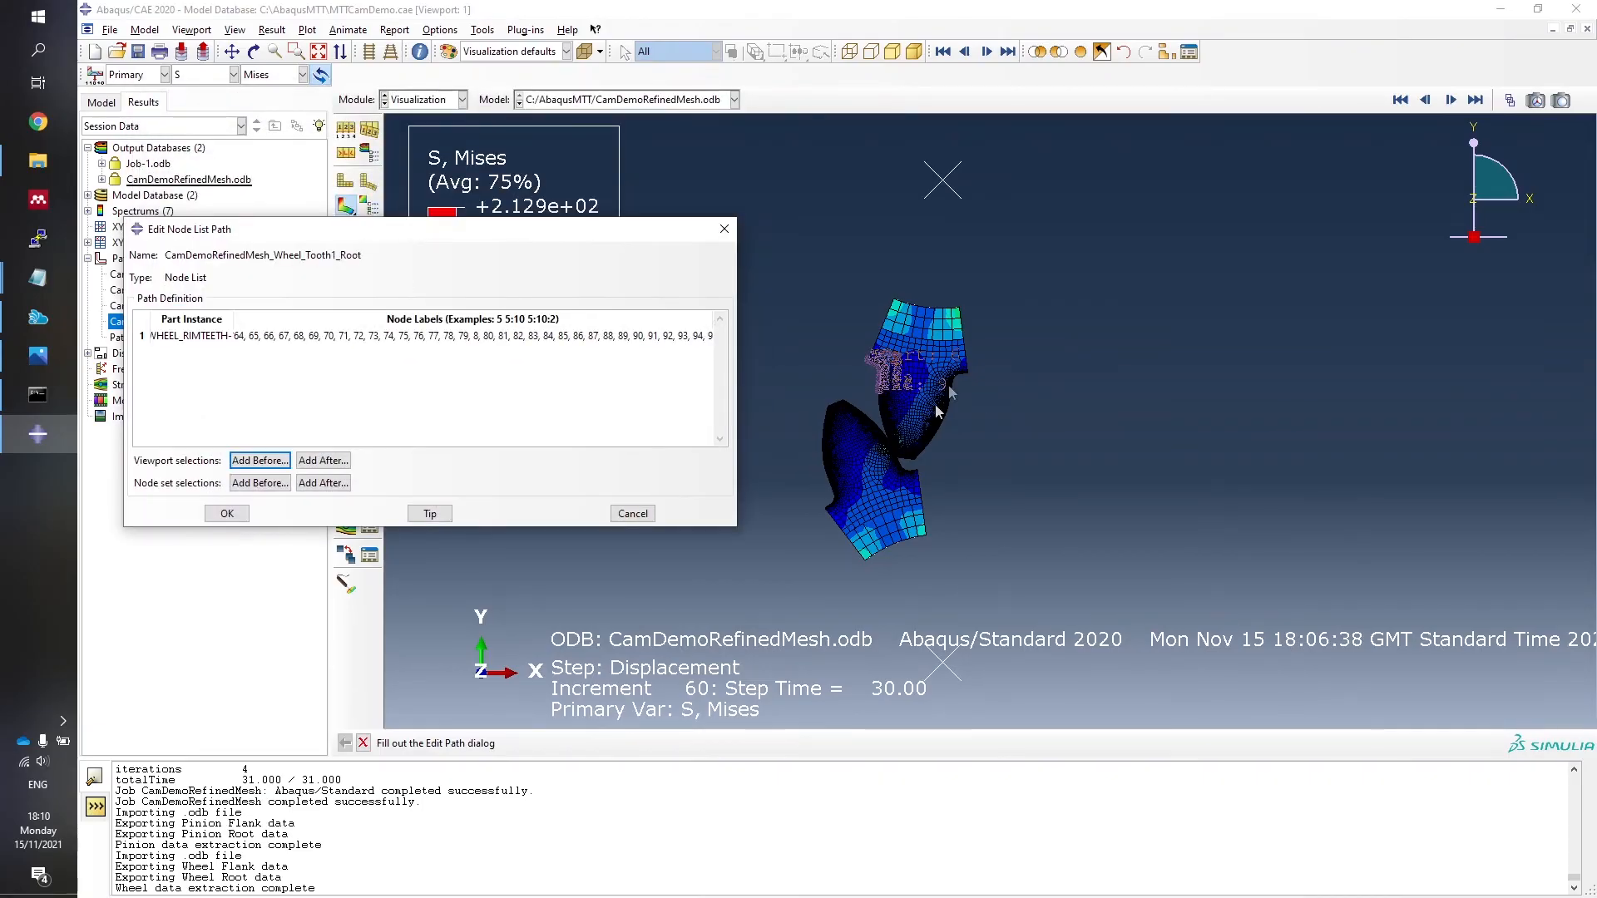
{"action": "scroll", "coordinate": [900, 395], "scroll_direction": "down", "scroll_amount": 4}
{"action": "scroll", "coordinate": [838, 339], "scroll_direction": "down", "scroll_amount": 5}
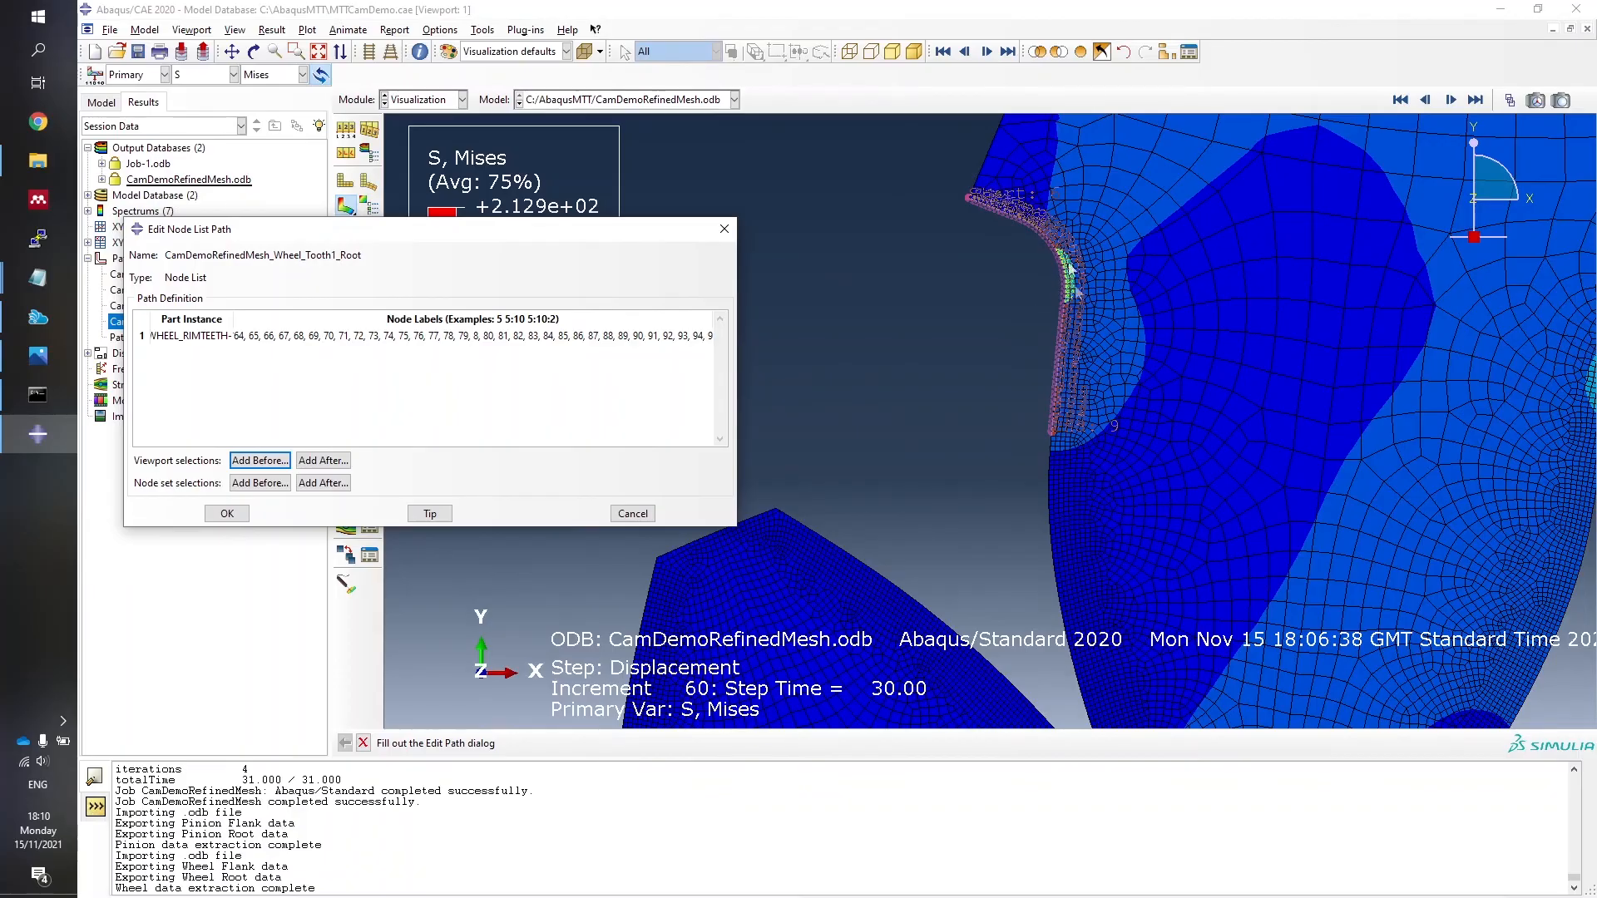
{"action": "left_click", "coordinate": [723, 229]}
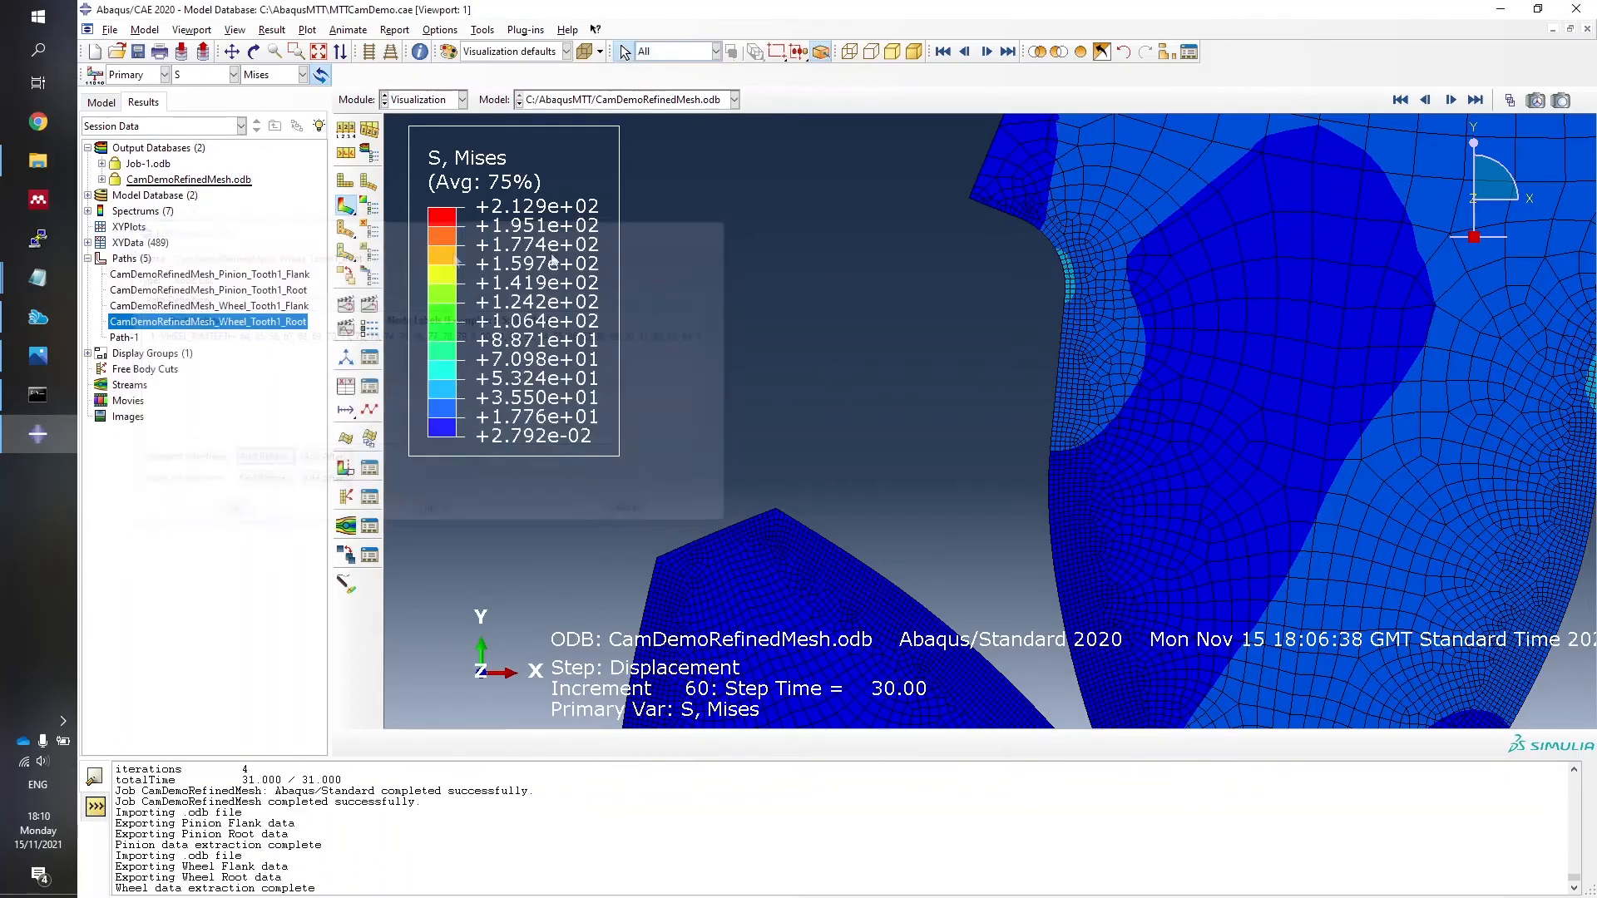
Open the CamDemoRefinedMesh_Wheel_Tooth1_Flank path definition, inspect its nodes along the wheel flank, and dismiss it.
{"action": "right_click", "coordinate": [209, 309]}
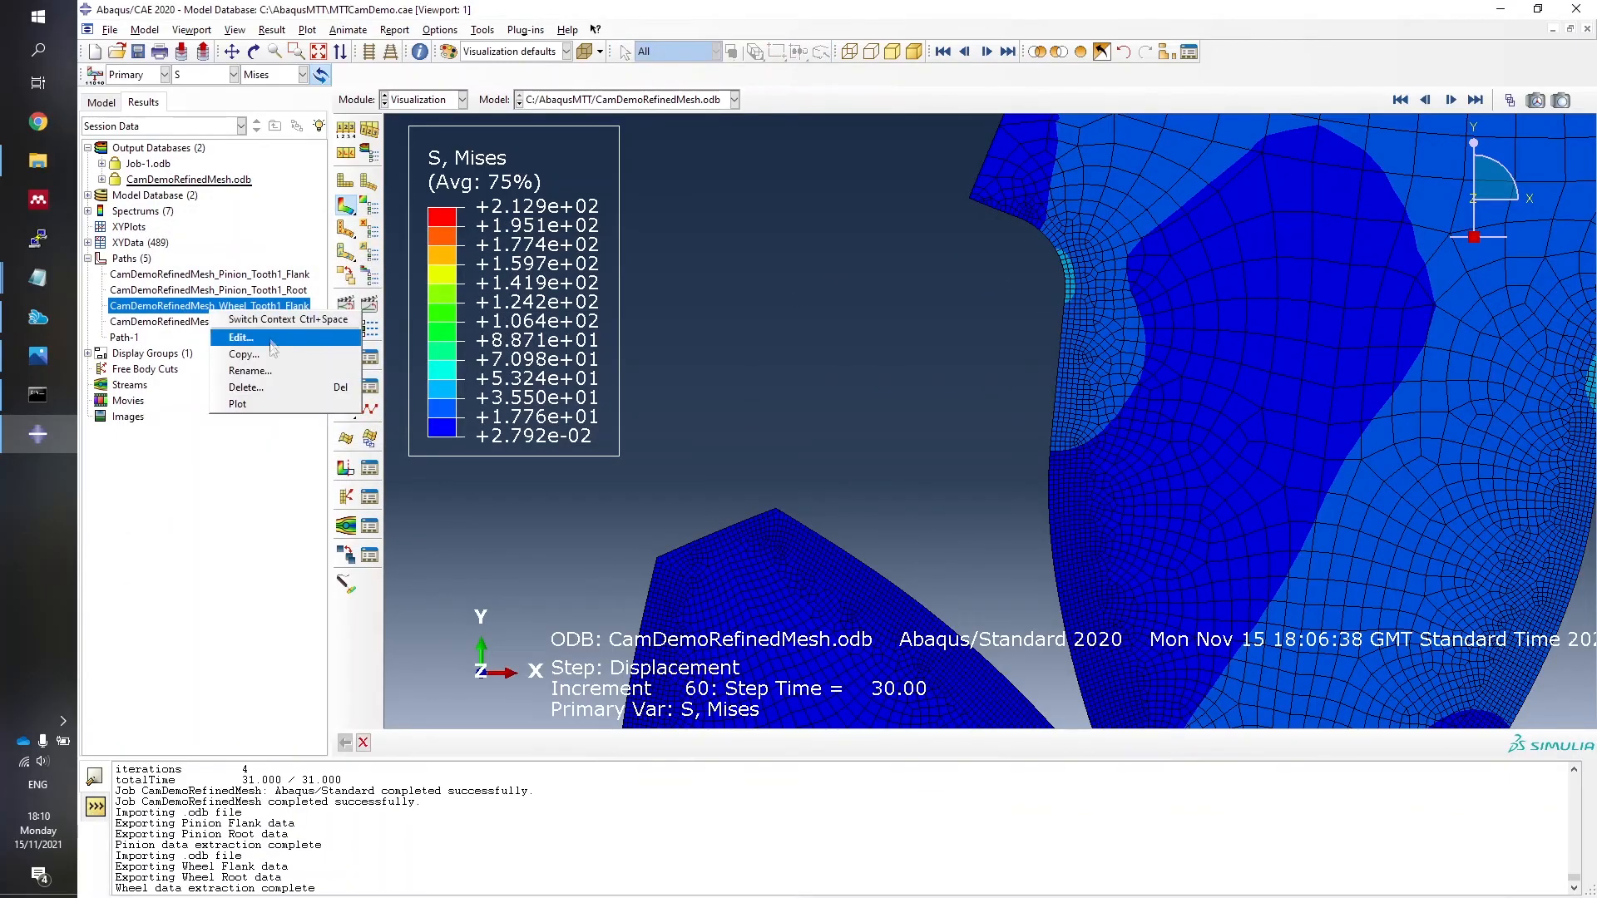
{"action": "left_click", "coordinate": [243, 338]}
{"action": "scroll", "coordinate": [968, 260], "scroll_direction": "down", "scroll_amount": 4}
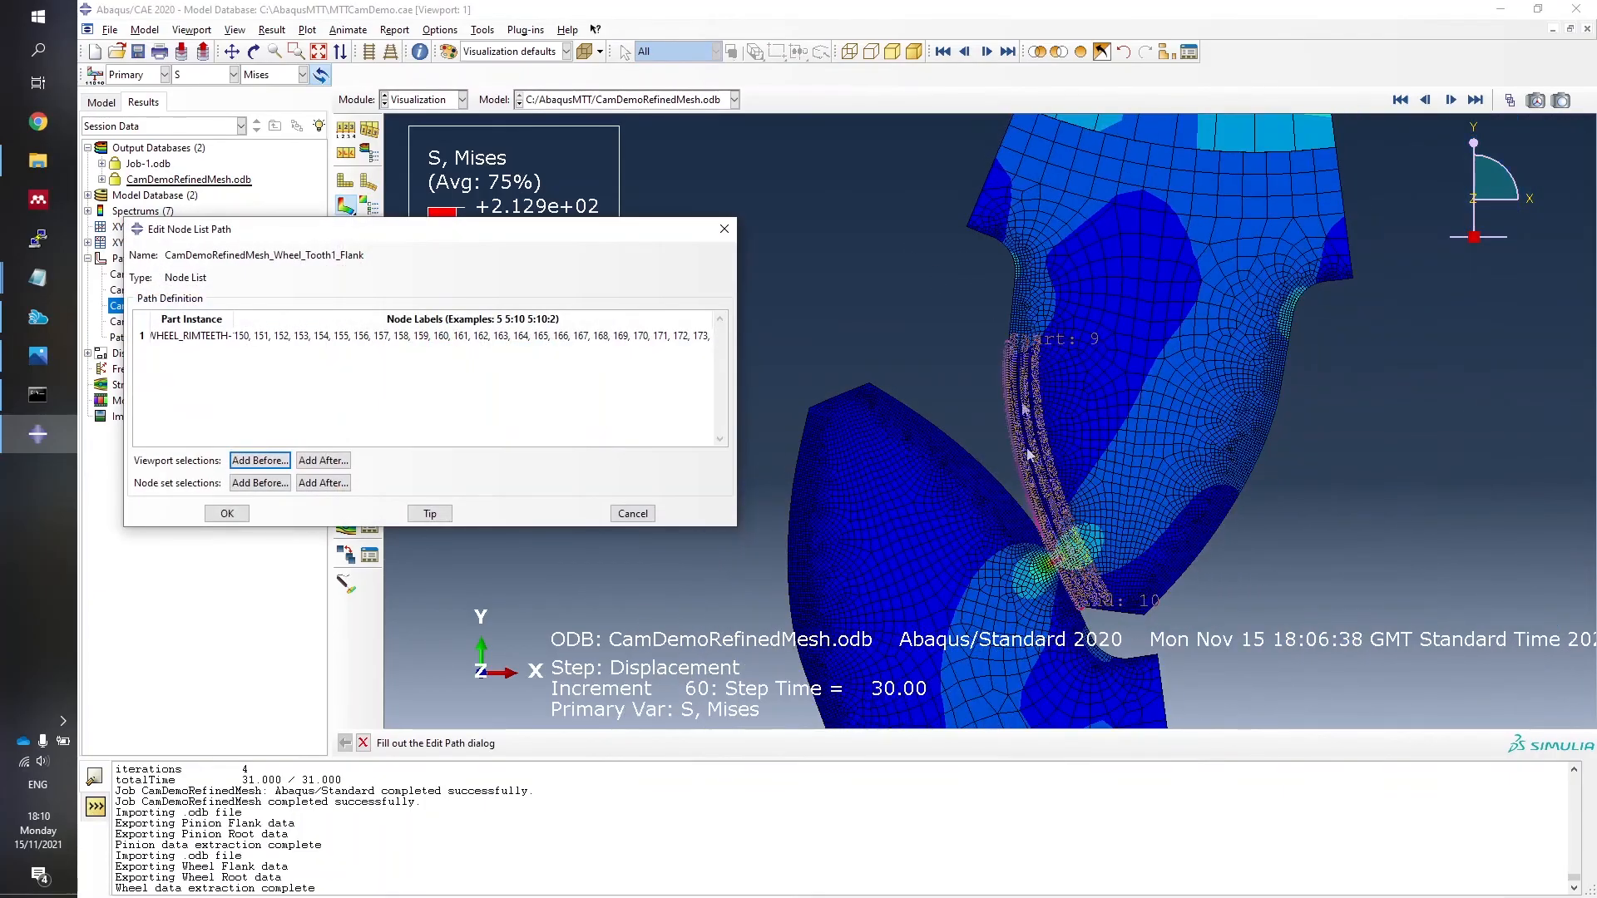
{"action": "left_click", "coordinate": [724, 229]}
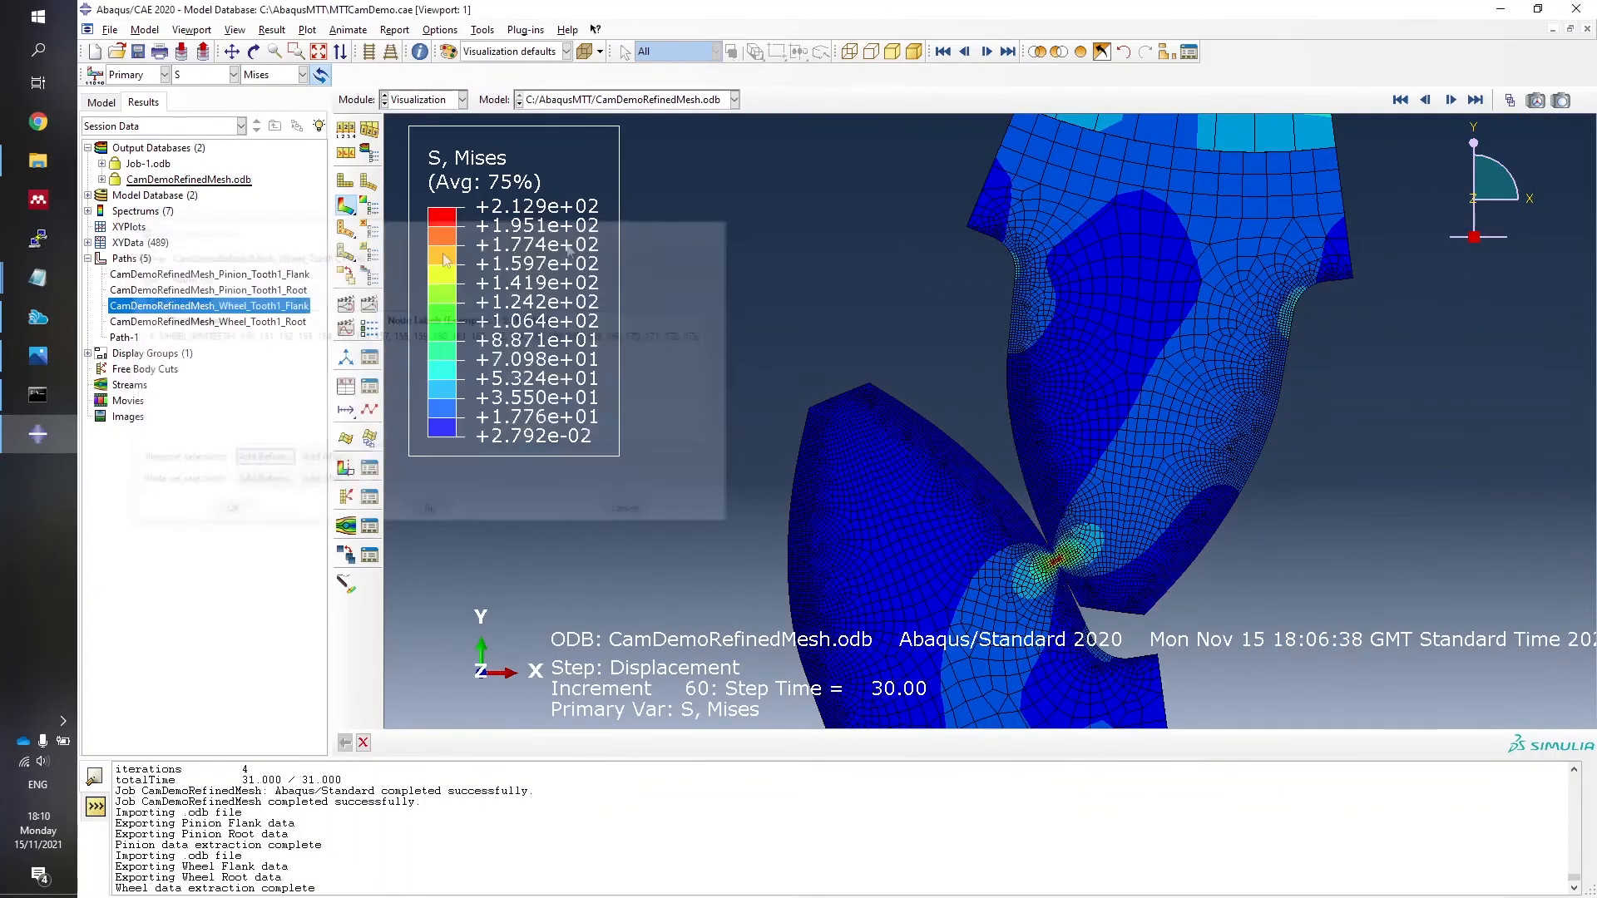
Inspect the CamDemoRefinedMesh_Pinion_Tooth1_Flank and CamDemoRefinedMesh_Pinion_Tooth1_Root path definitions on the pinion without changing them.
{"action": "right_click", "coordinate": [210, 275]}
{"action": "left_click", "coordinate": [243, 299]}
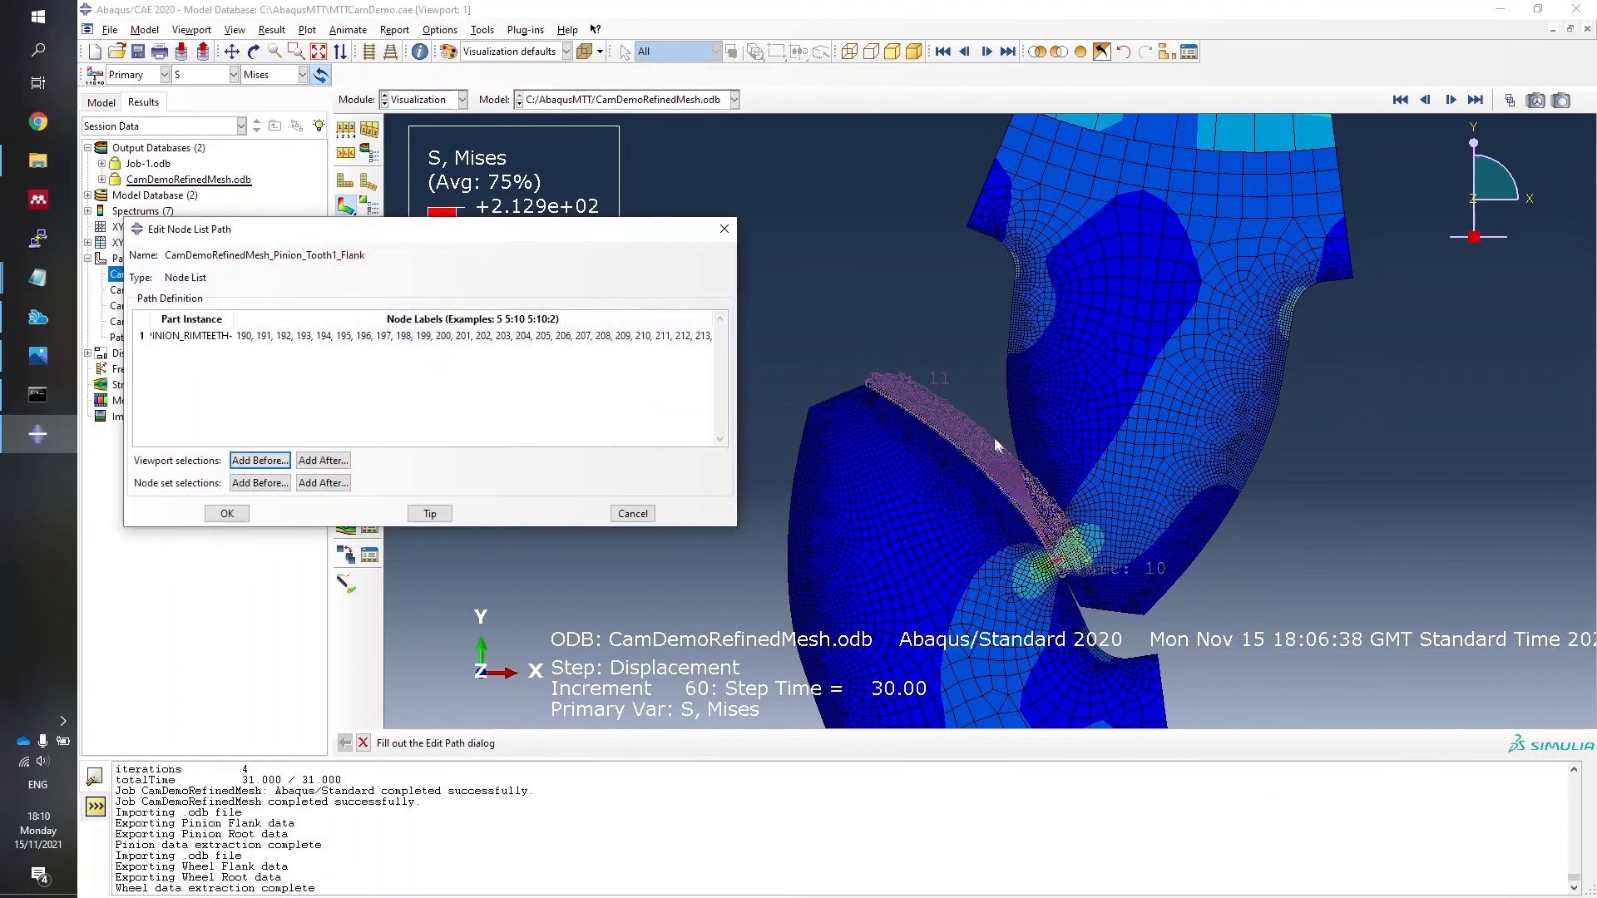
{"action": "left_click", "coordinate": [723, 229]}
{"action": "right_click", "coordinate": [210, 290]}
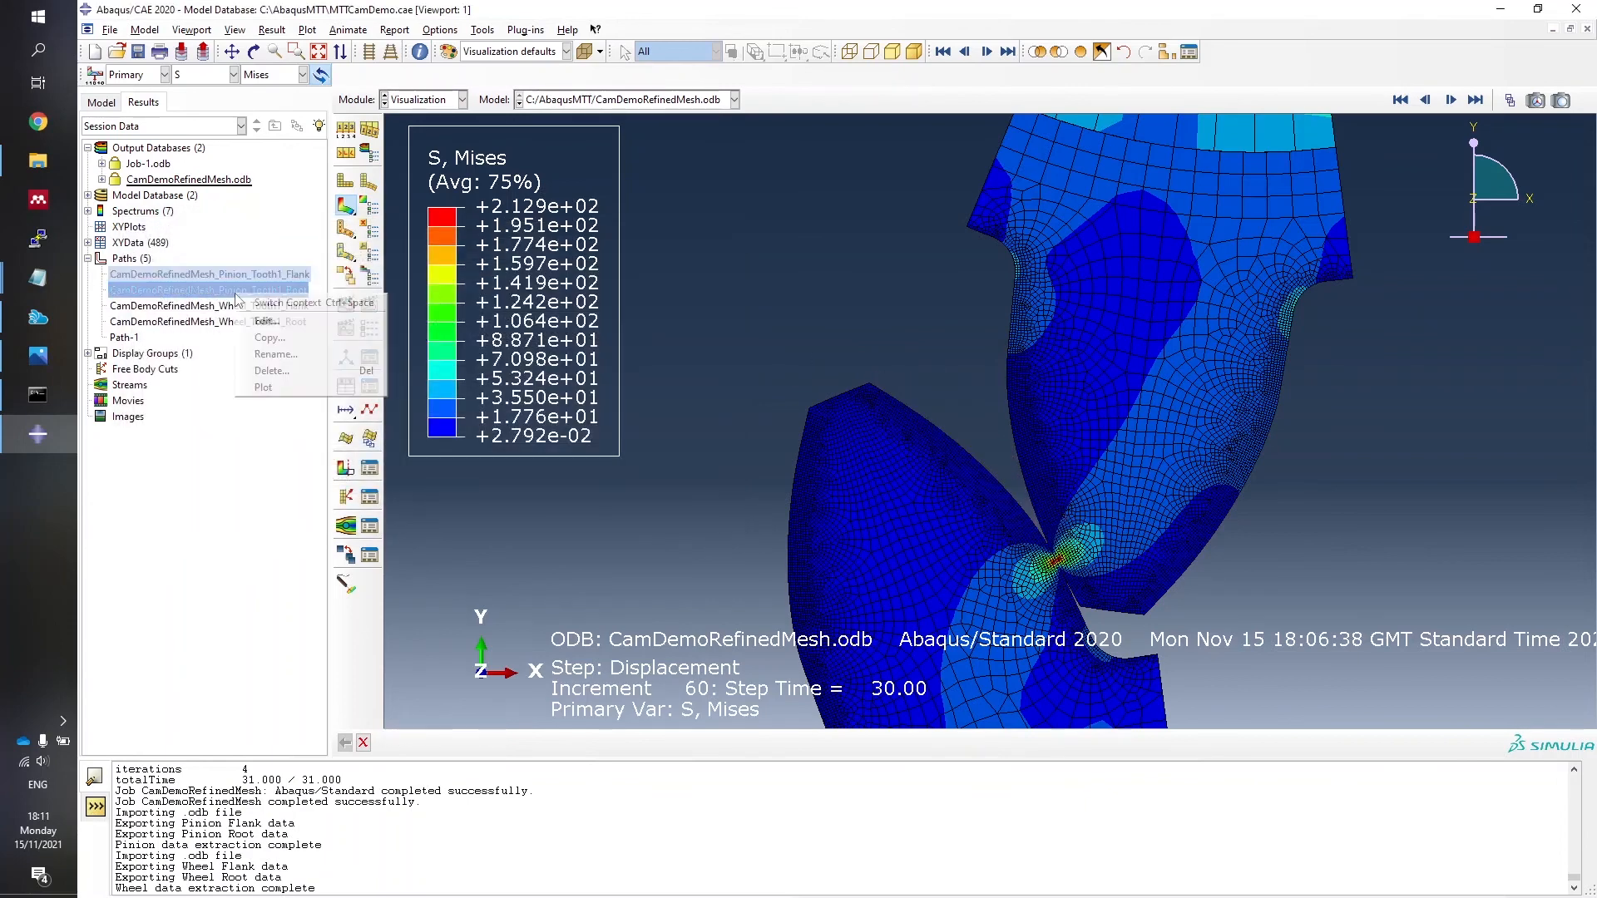
{"action": "left_click", "coordinate": [243, 314]}
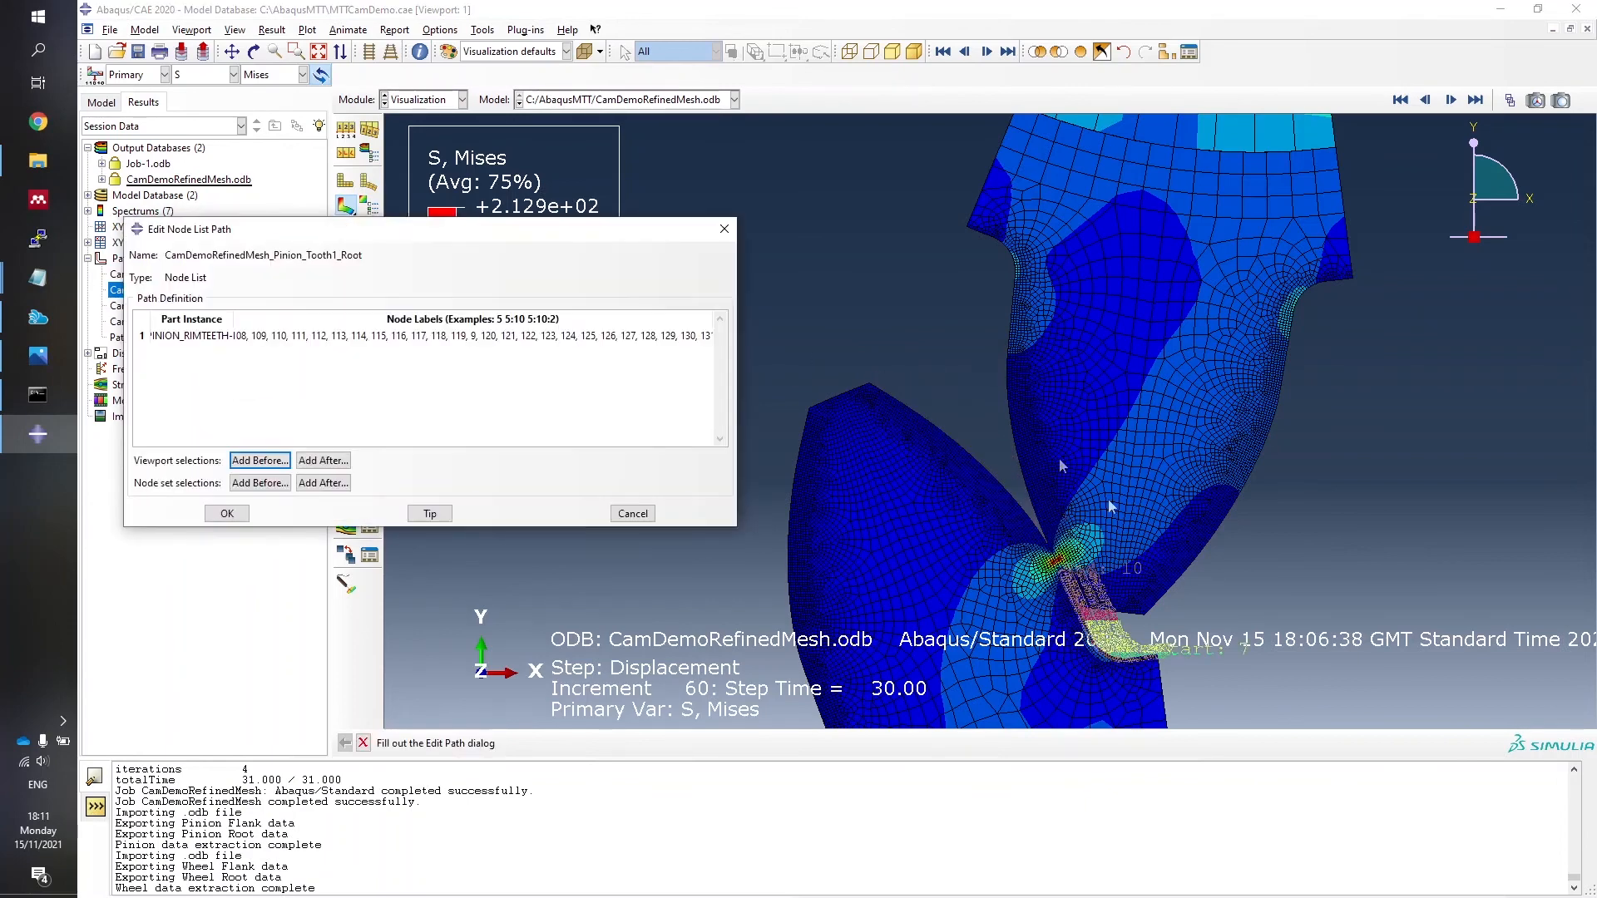
{"action": "left_click", "coordinate": [724, 229]}
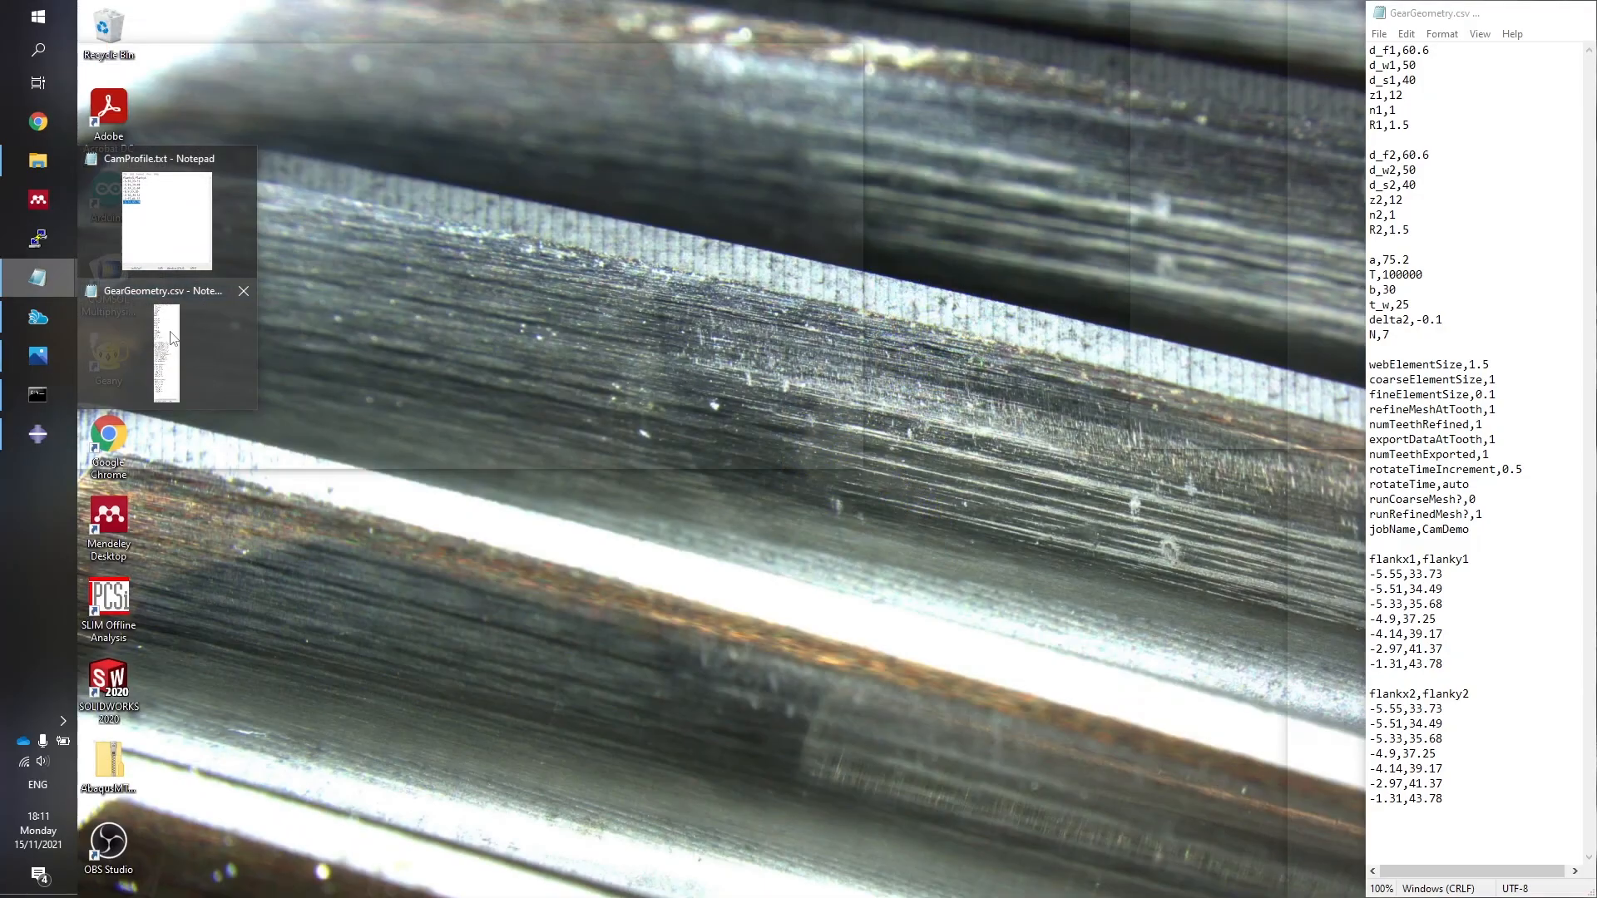
Switch to GearGeometry.csv in Notepad and set both modelled tooth numbers, n1 and n2, to 5.
{"action": "left_click", "coordinate": [143, 337]}
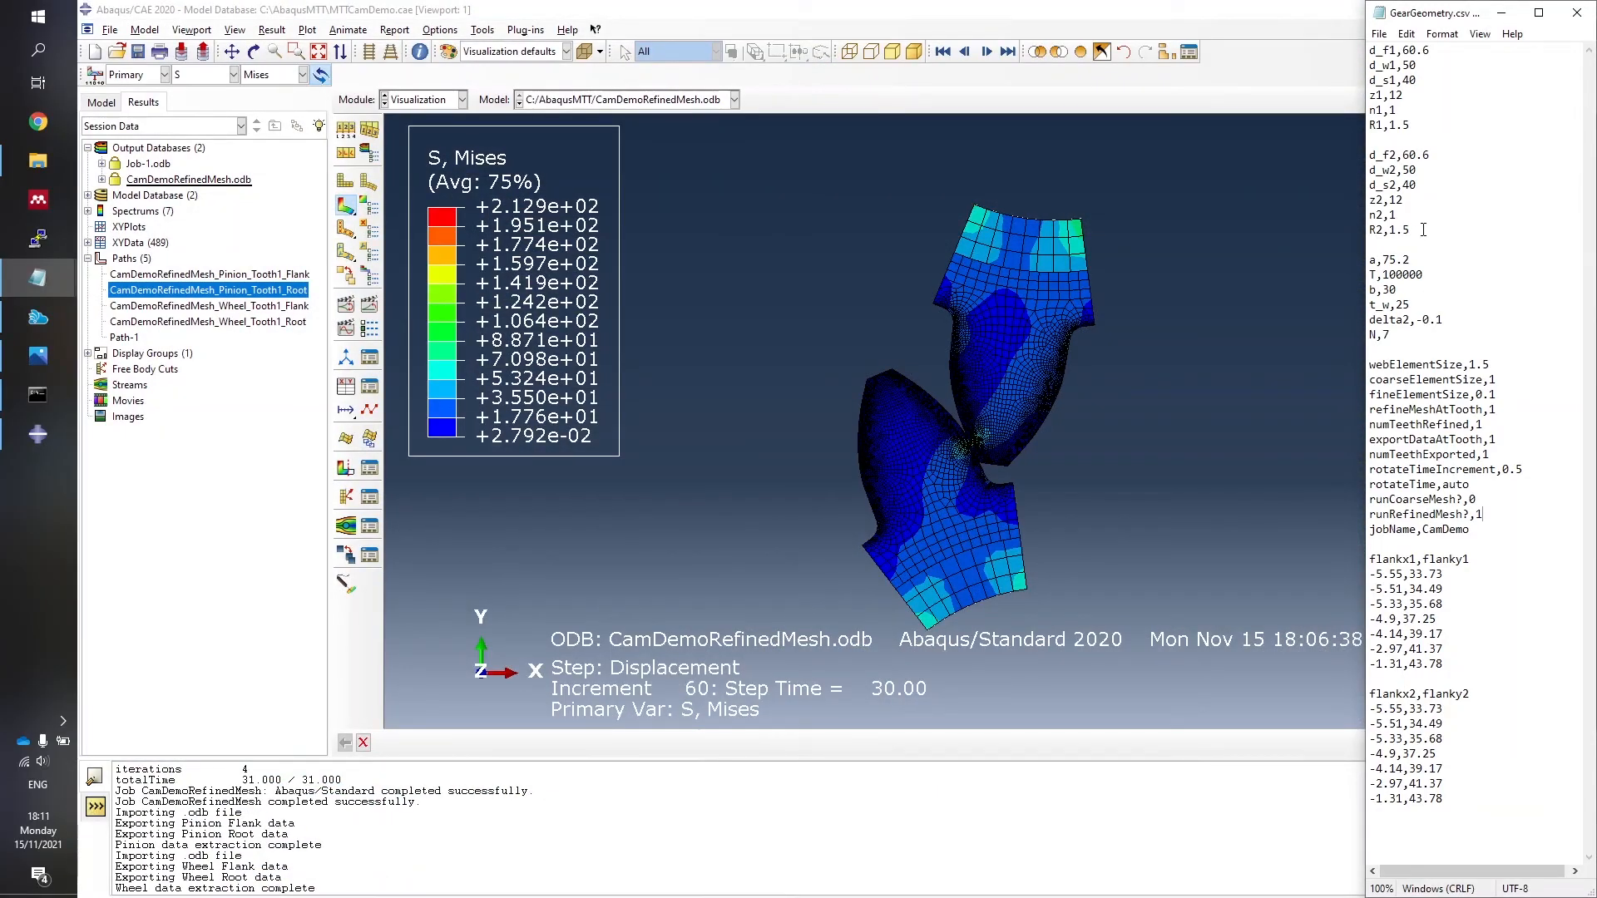
{"action": "left_click_drag", "start_coordinate": [1402, 215], "coordinate": [1392, 215]}
{"action": "type", "text": "5"}
{"action": "left_click_drag", "start_coordinate": [1399, 109], "coordinate": [1388, 110]}
{"action": "type", "text": "5"}
Set refineMeshAtTooth to 2 and numTeethRefined to 3, and save GearGeometry.csv.
{"action": "left_click_drag", "start_coordinate": [1485, 424], "coordinate": [1474, 424]}
{"action": "type", "text": "2"}
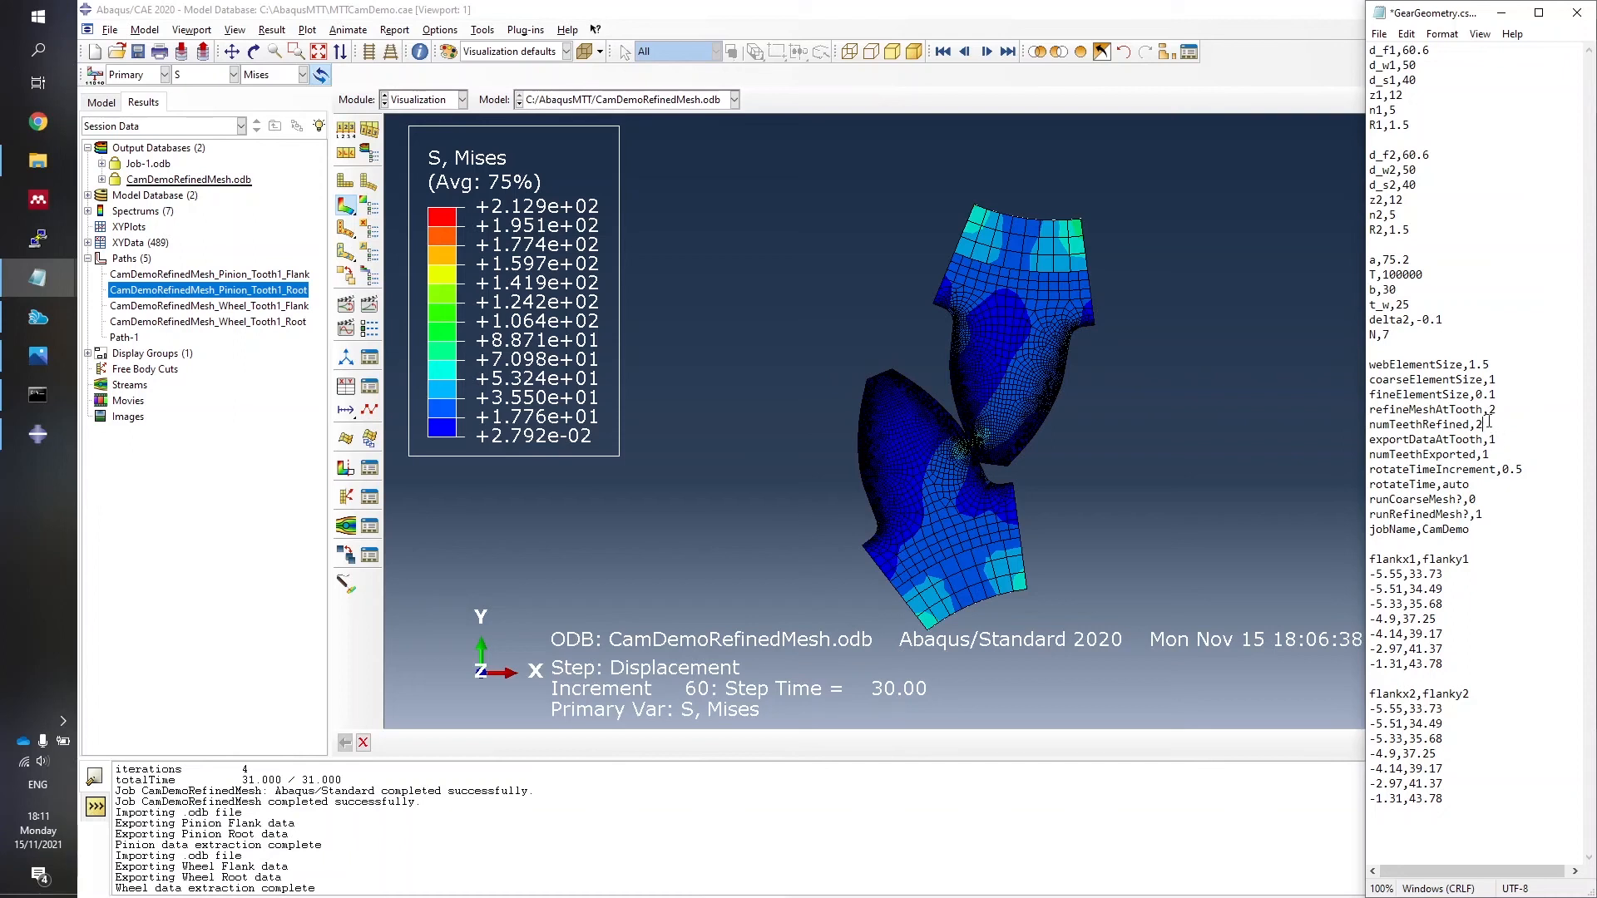
{"action": "key", "text": "BackSpace"}
{"action": "type", "text": "3"}
{"action": "left_click", "coordinate": [1507, 441]}
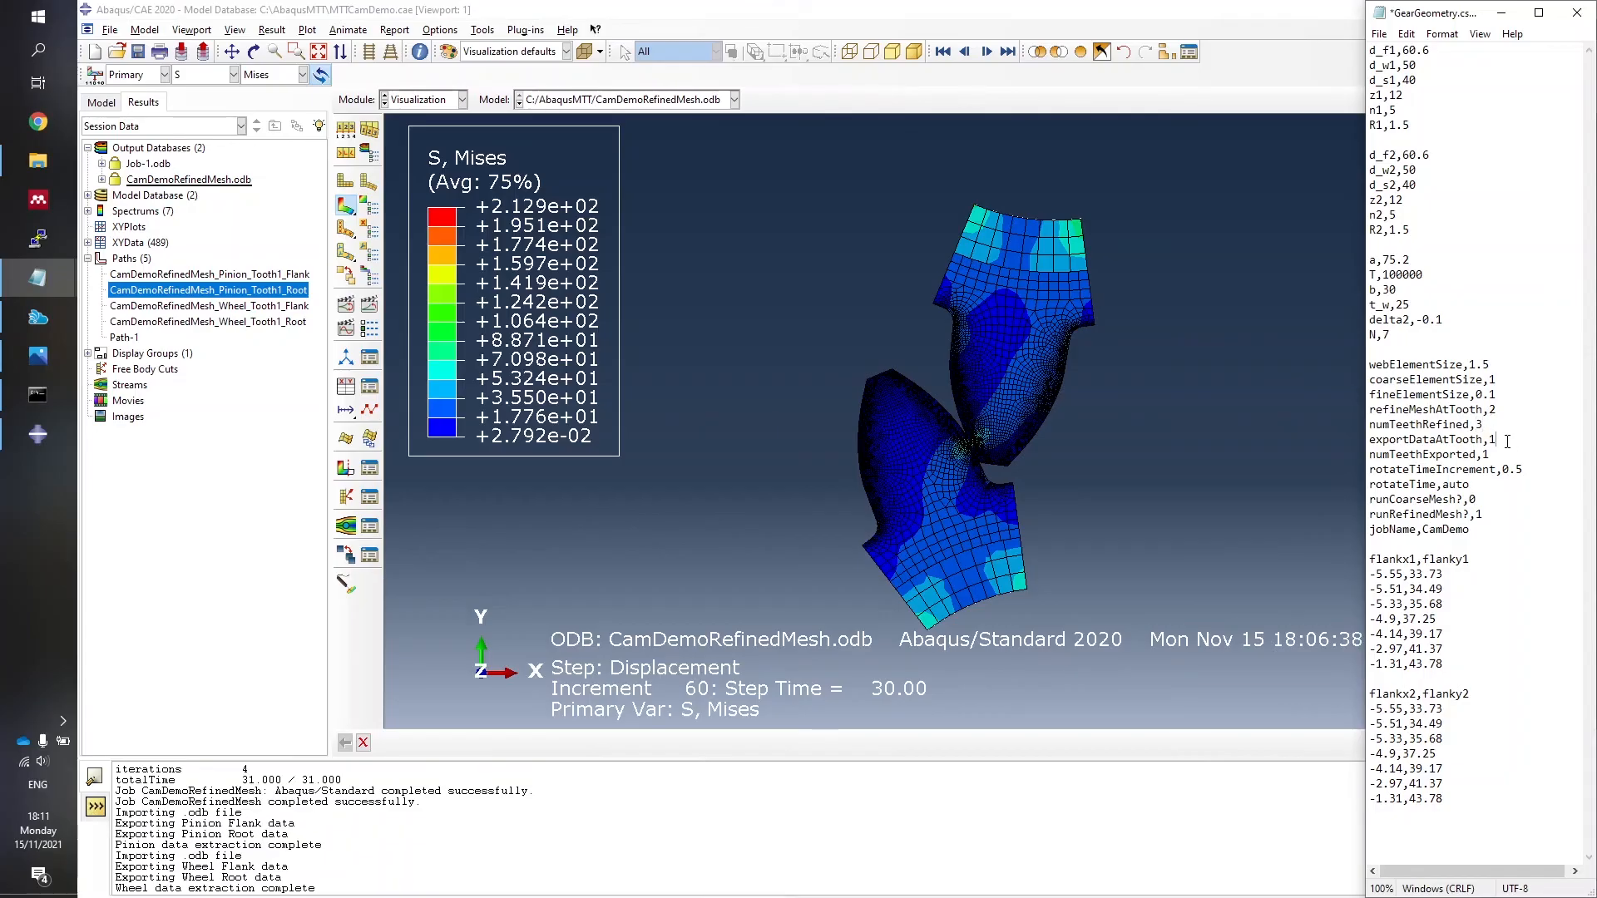
{"action": "key", "text": "ctrl+s"}
Run GearsFromGeometry2021.py again in Abaqus with the updated gear geometry and inspect the meshed five-tooth gears.
{"action": "left_click", "coordinate": [109, 29]}
{"action": "left_click", "coordinate": [137, 267]}
{"action": "left_click", "coordinate": [898, 293]}
{"action": "left_click", "coordinate": [1187, 443]}
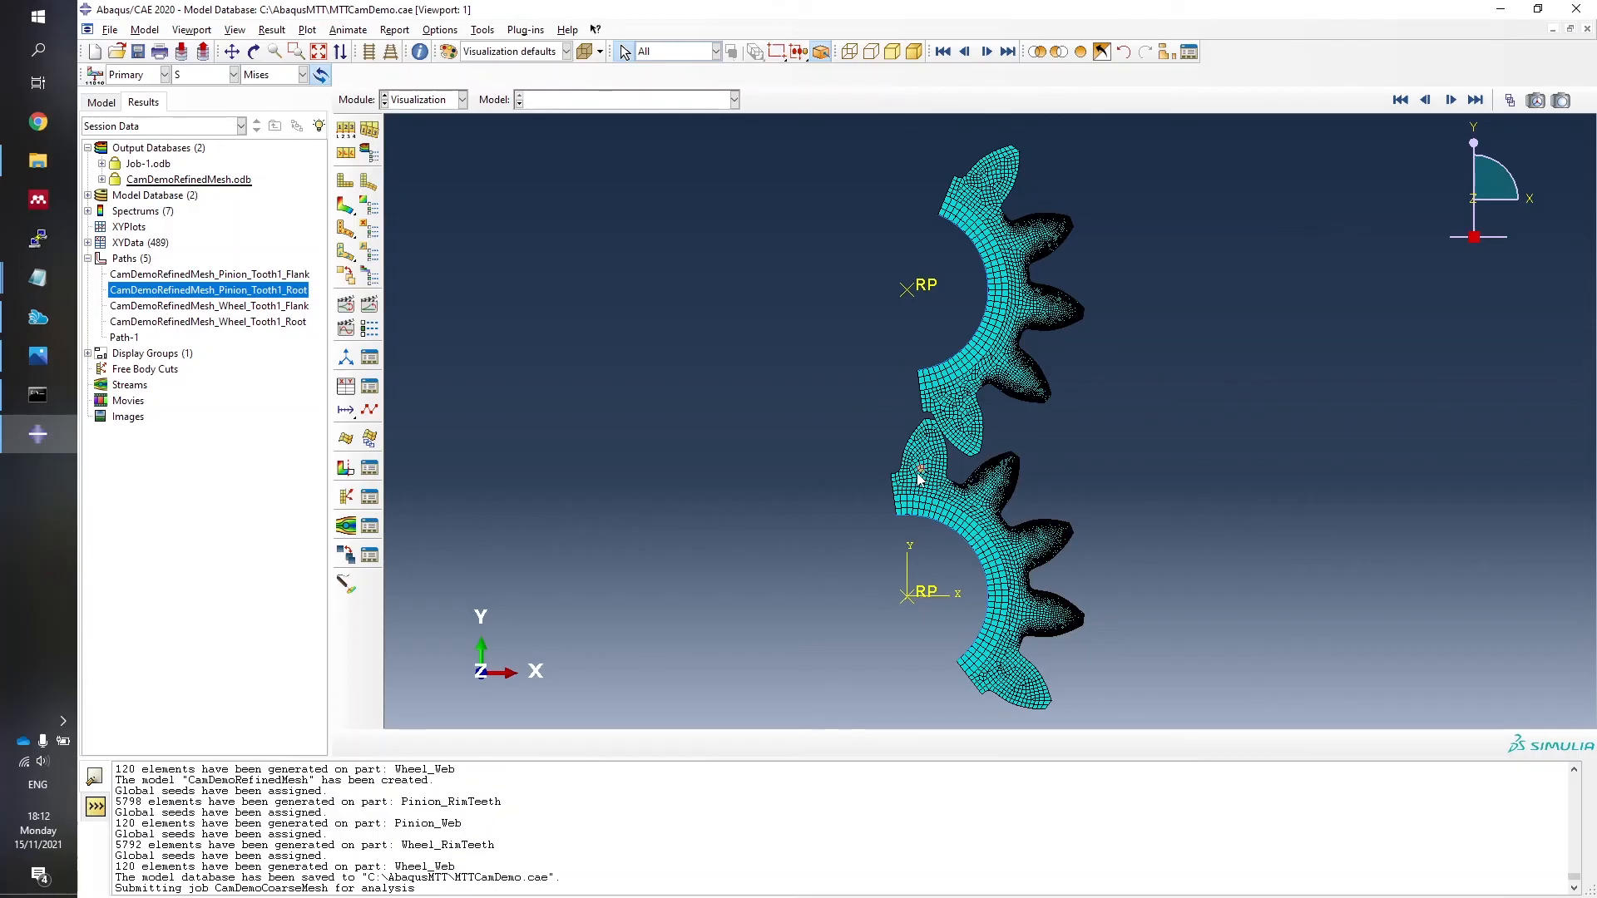
{"action": "scroll", "coordinate": [805, 432], "scroll_direction": "up", "scroll_amount": 3}
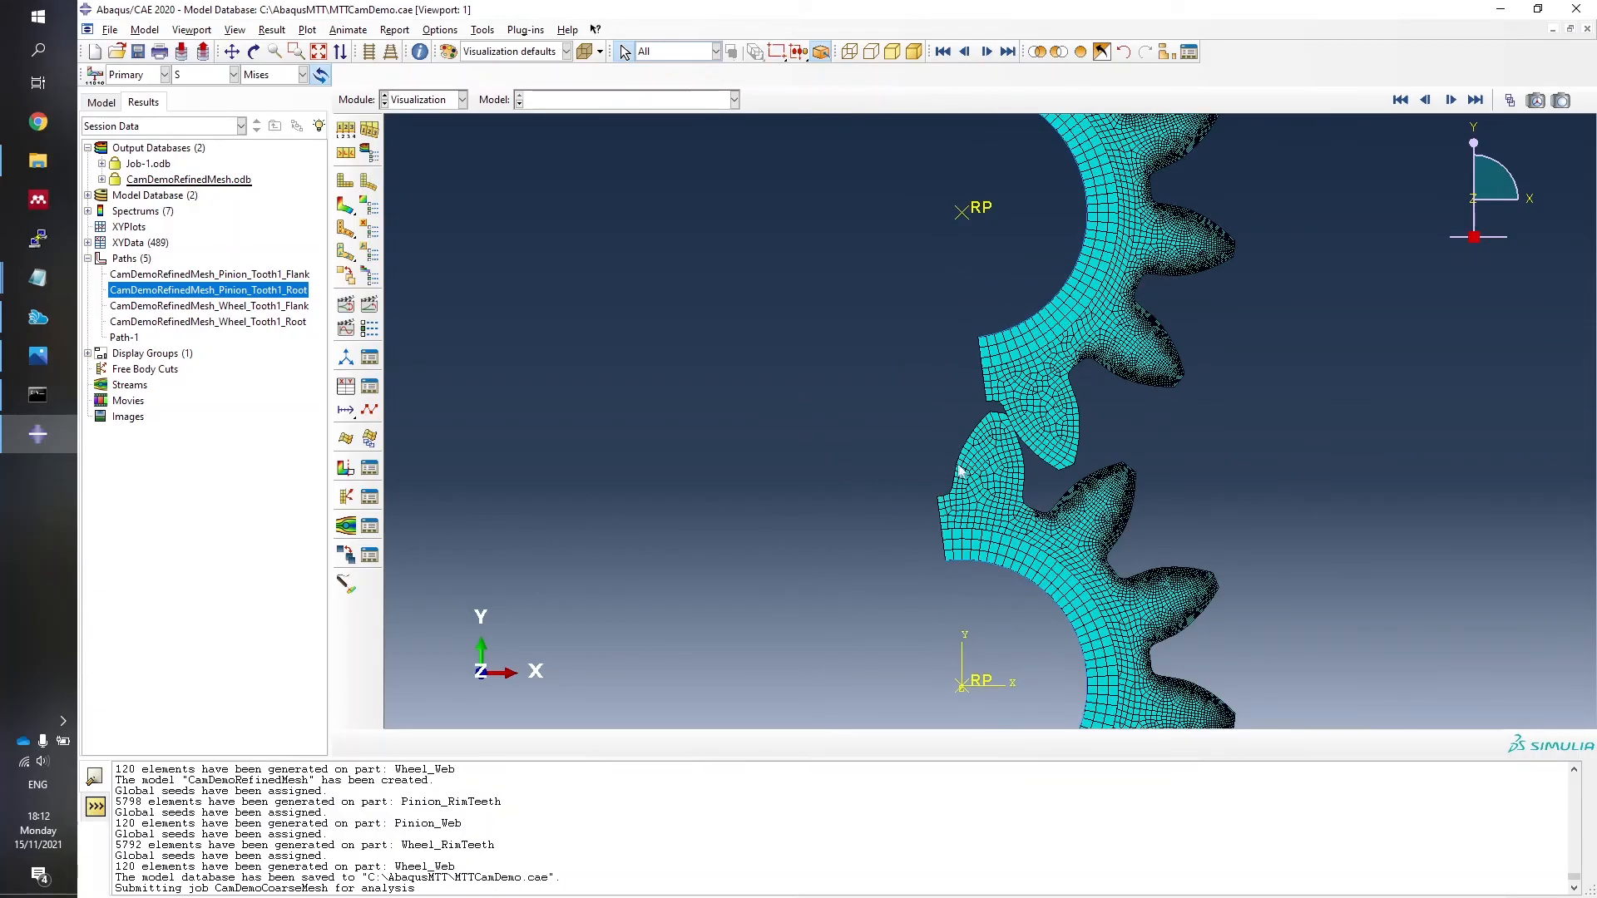
{"action": "scroll", "coordinate": [630, 311], "scroll_direction": "down", "scroll_amount": 3}
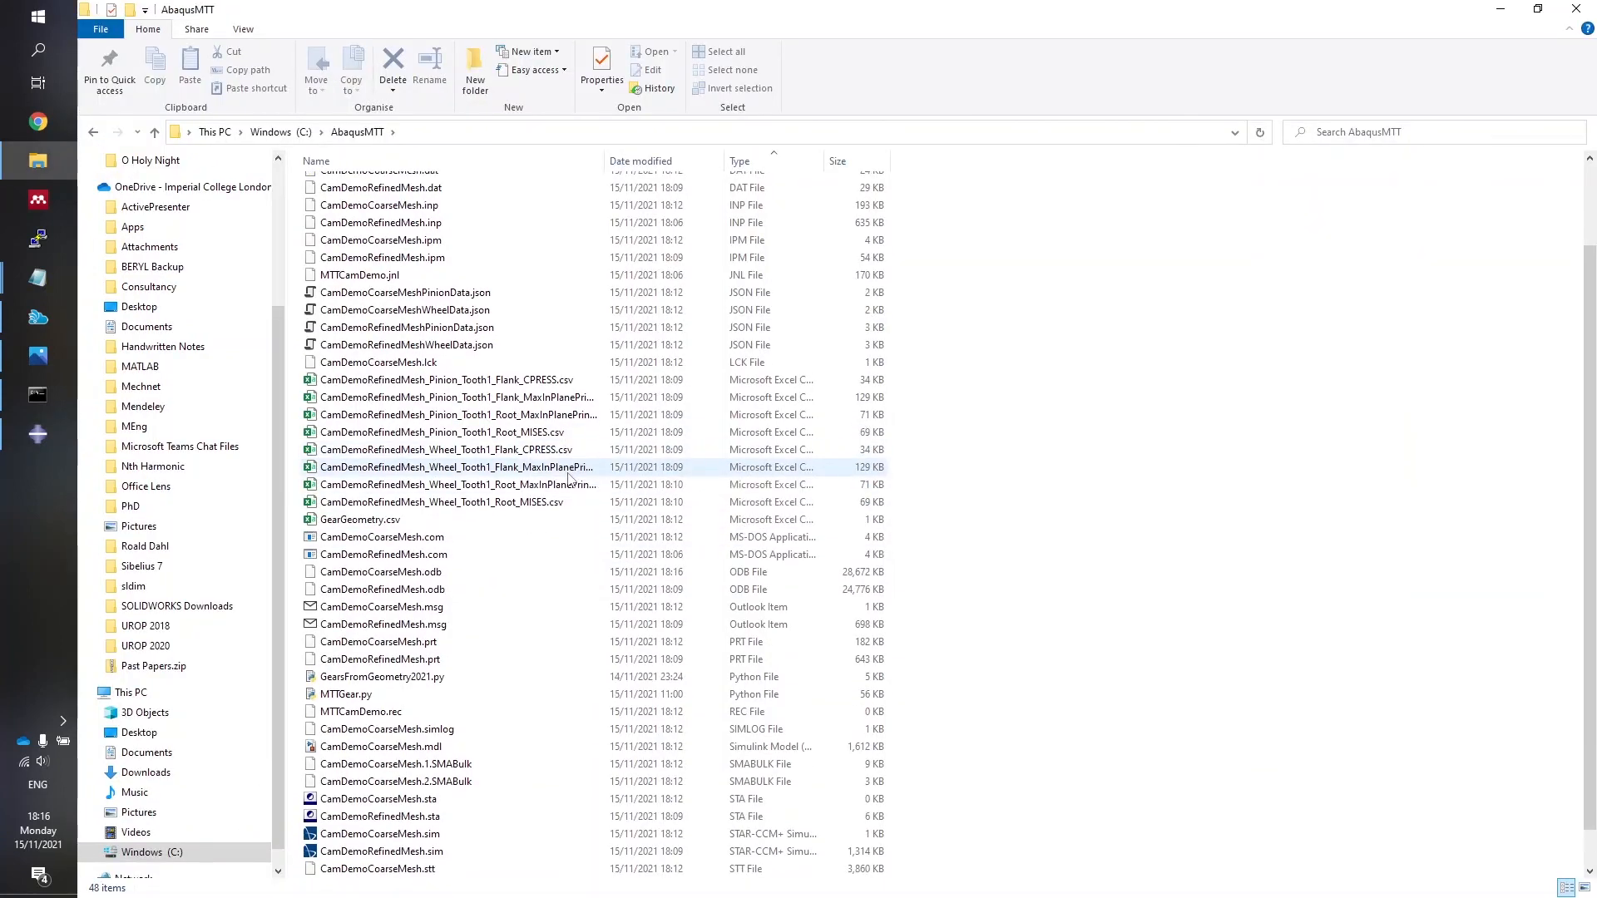
Open CamDemoRefinedMesh_Wheel_Tooth1_Flank_CPRESS.csv from the AbaqusMTT folder in Excel.
{"action": "left_click", "coordinate": [526, 473]}
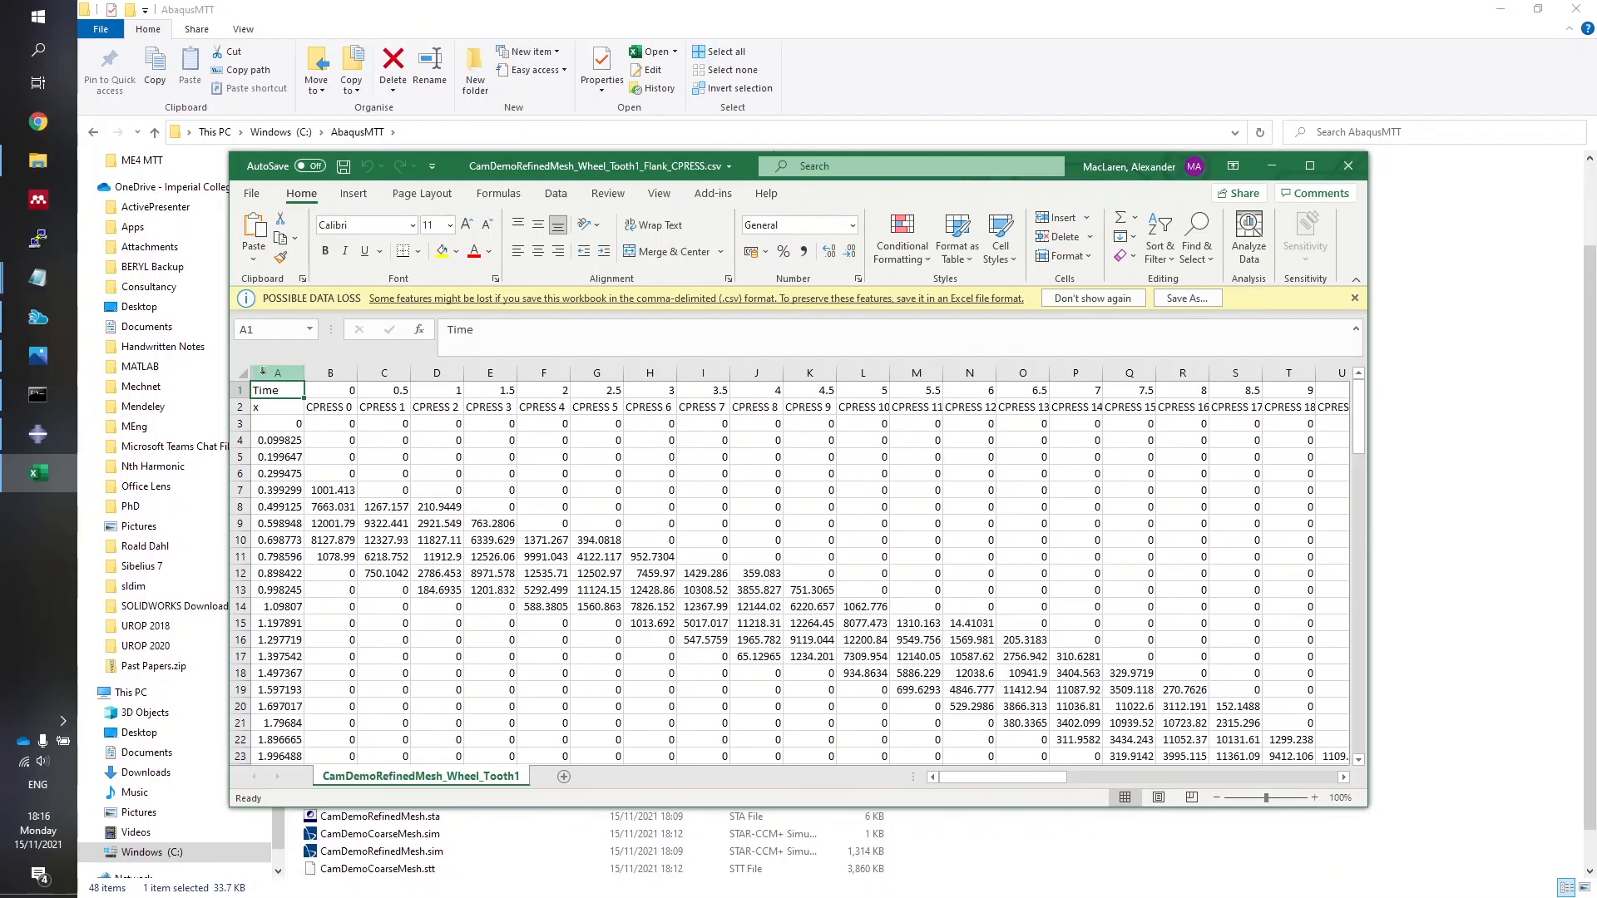
{"action": "scroll", "coordinate": [366, 421], "scroll_direction": "down", "scroll_amount": 1}
{"action": "scroll", "coordinate": [342, 411], "scroll_direction": "up", "scroll_amount": 1}
Plot columns A to T as a scatter chart with smooth lines, and enlarge the chart over the data.
{"action": "left_click_drag", "start_coordinate": [278, 374], "coordinate": [1287, 400]}
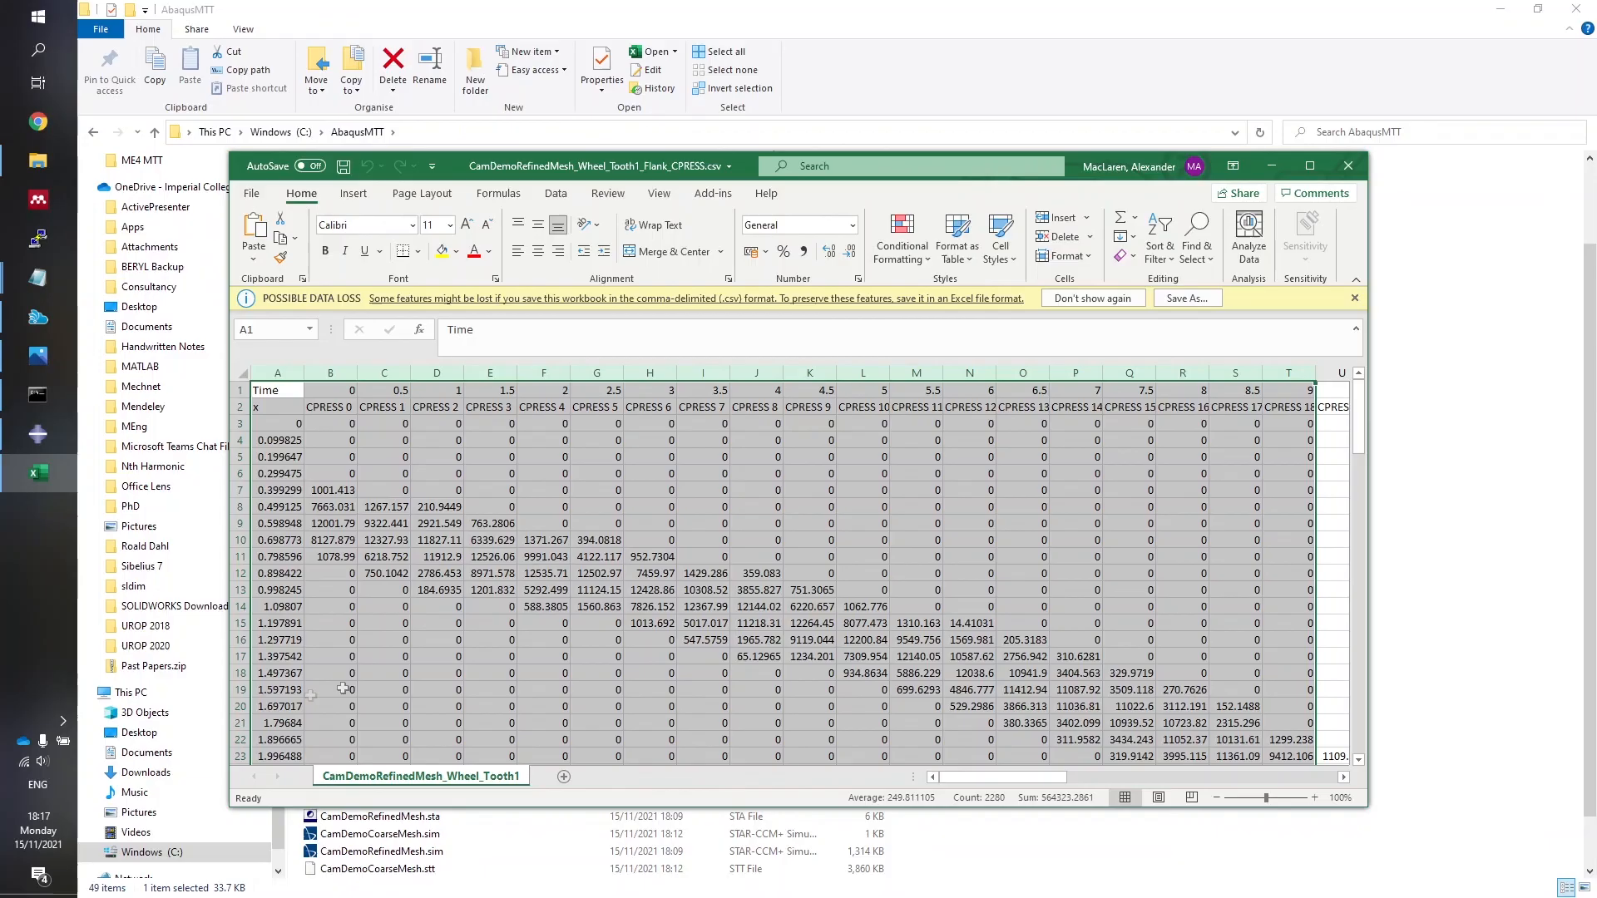
{"action": "left_click", "coordinate": [354, 196]}
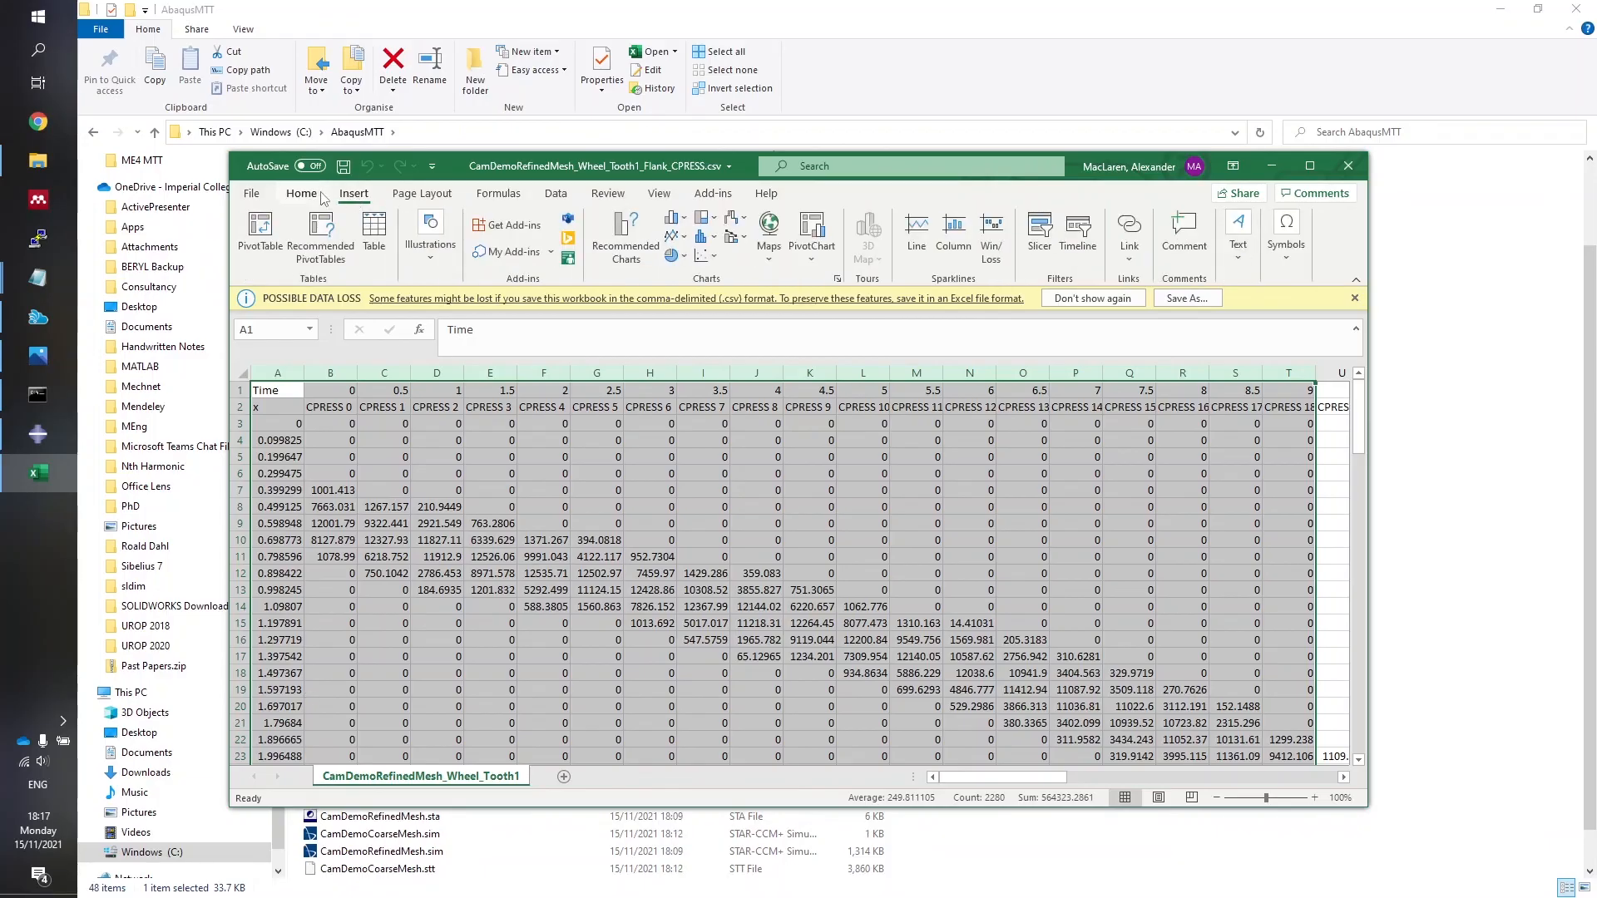
{"action": "left_click", "coordinate": [706, 256]}
{"action": "left_click", "coordinate": [800, 314]}
{"action": "left_click_drag", "start_coordinate": [601, 691], "coordinate": [348, 711]}
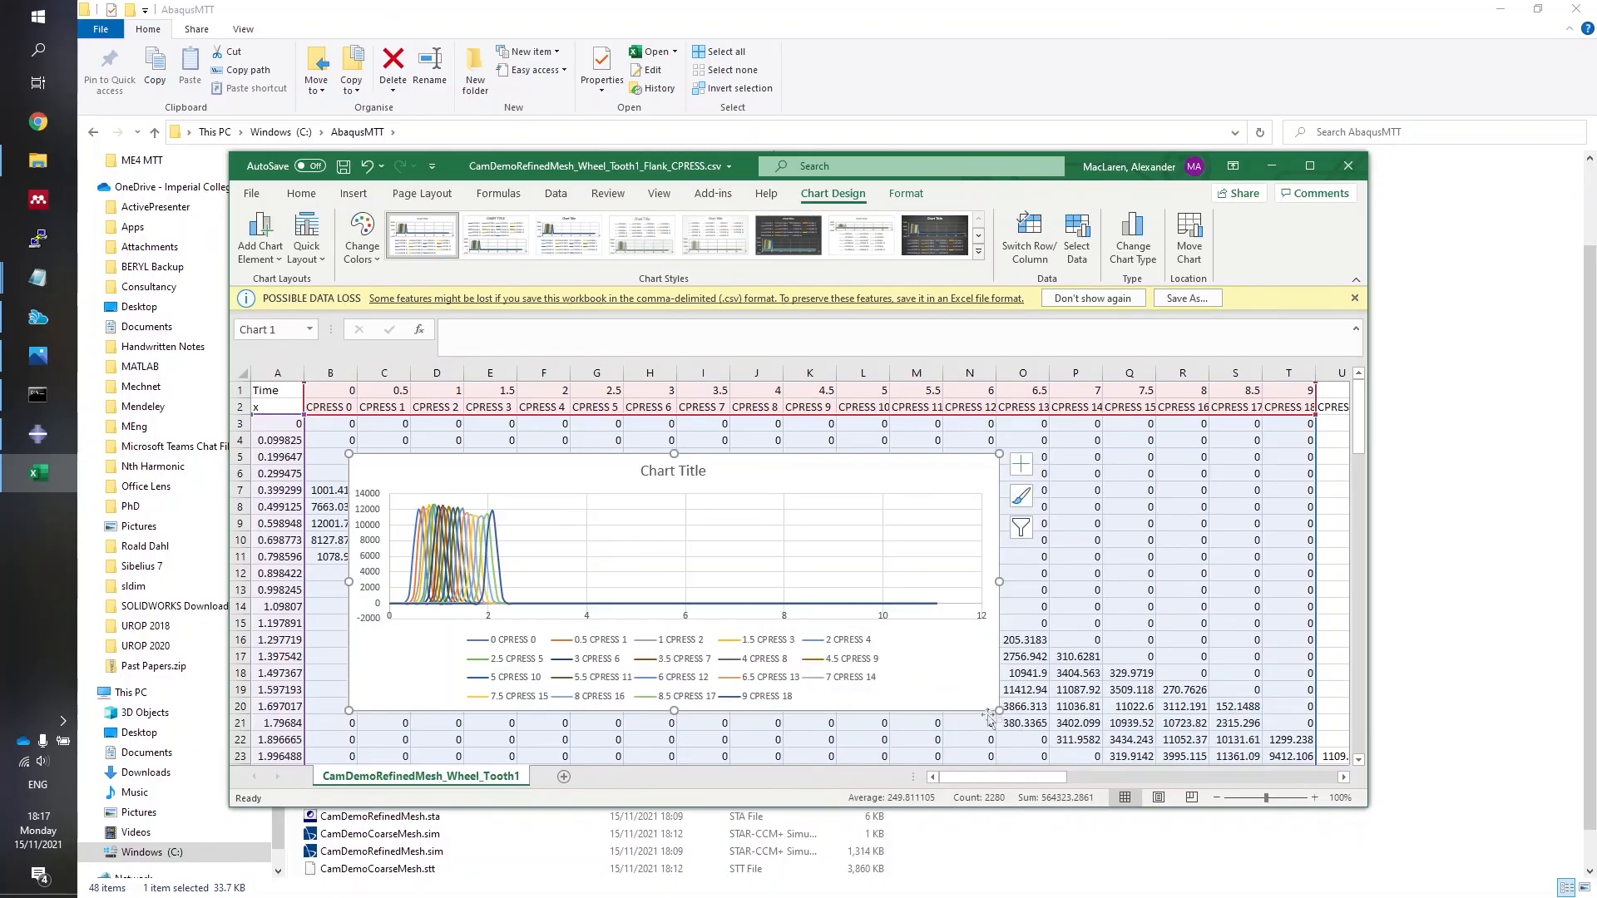
{"action": "left_click_drag", "start_coordinate": [999, 711], "coordinate": [1306, 751]}
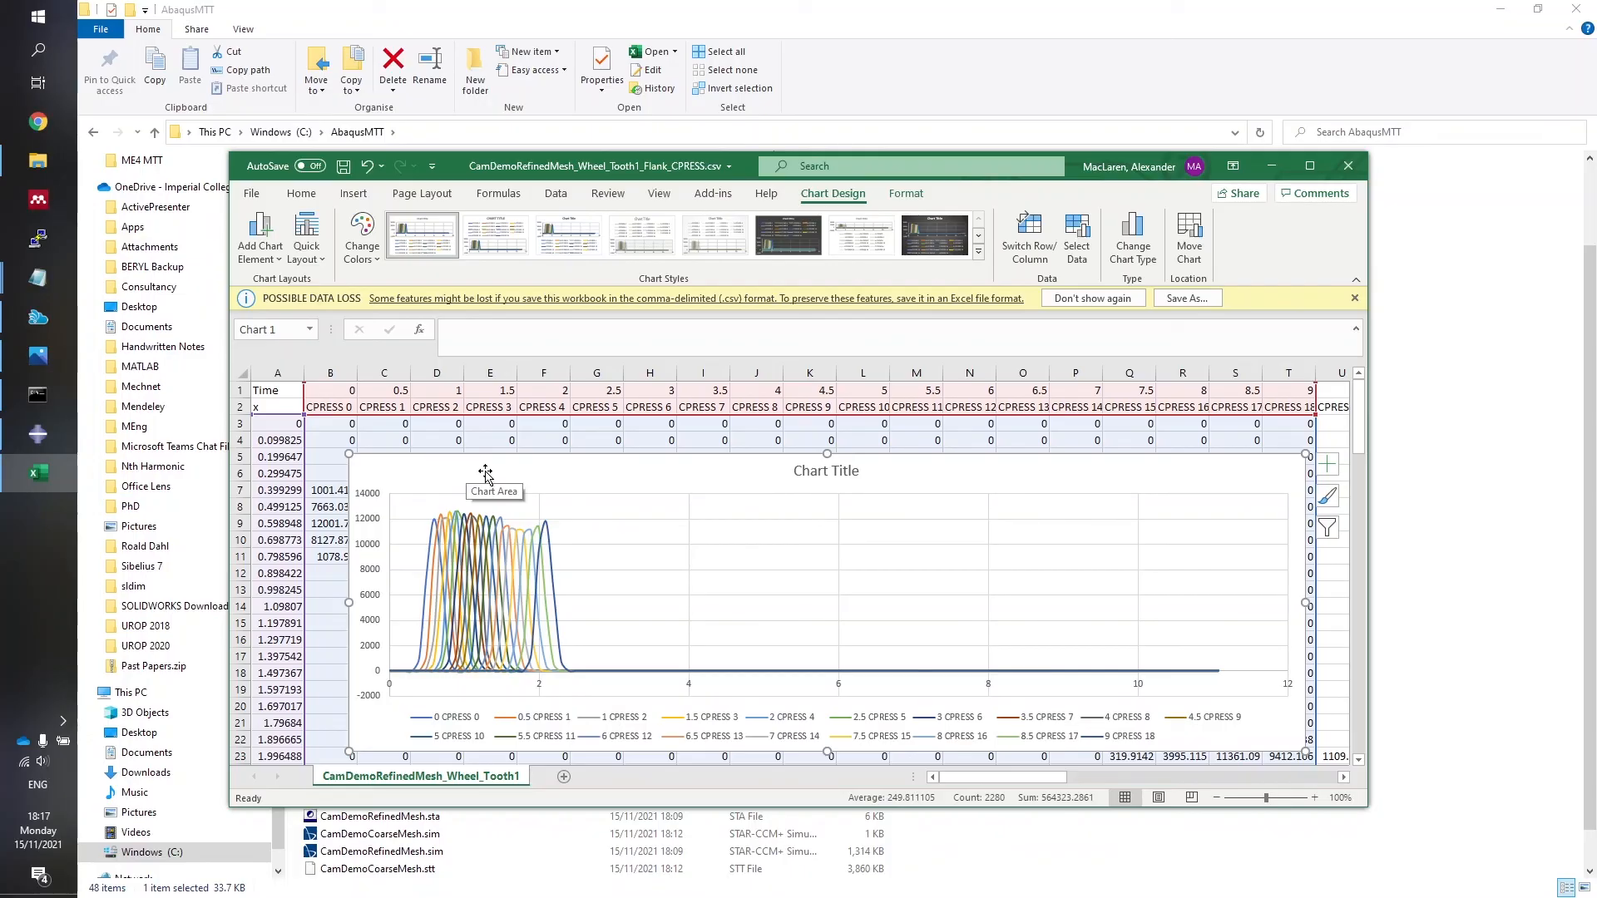
Delete the contact pressure scatter chart from the worksheet.
{"action": "left_click_drag", "start_coordinate": [485, 473], "coordinate": [456, 458]}
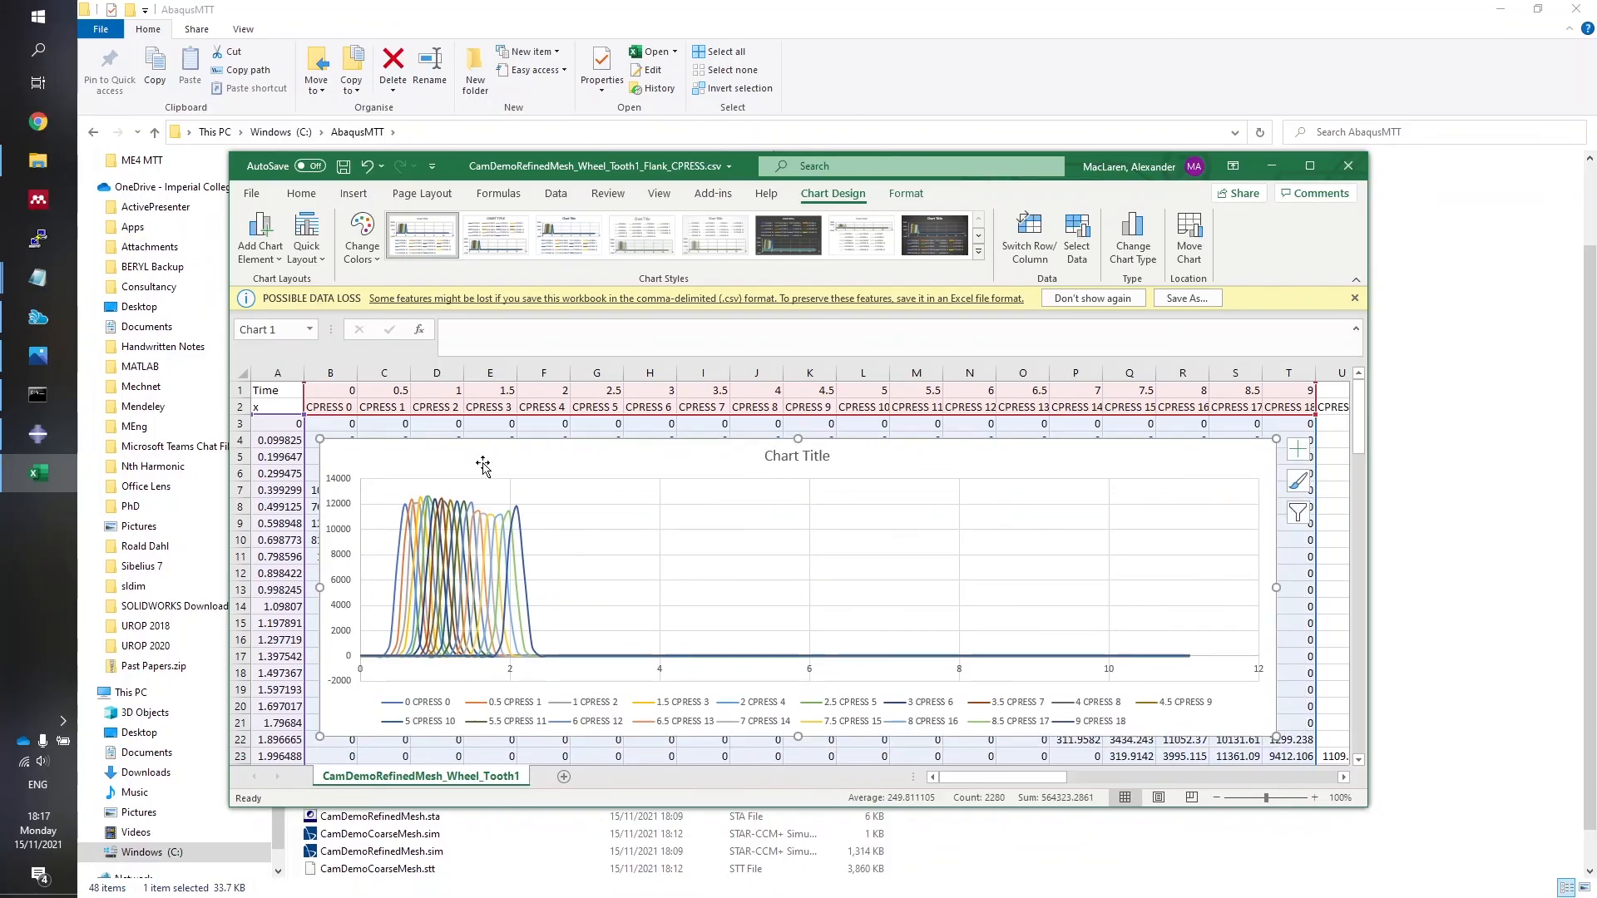
{"action": "key", "text": "Delete"}
{"action": "left_click", "coordinate": [384, 456]}
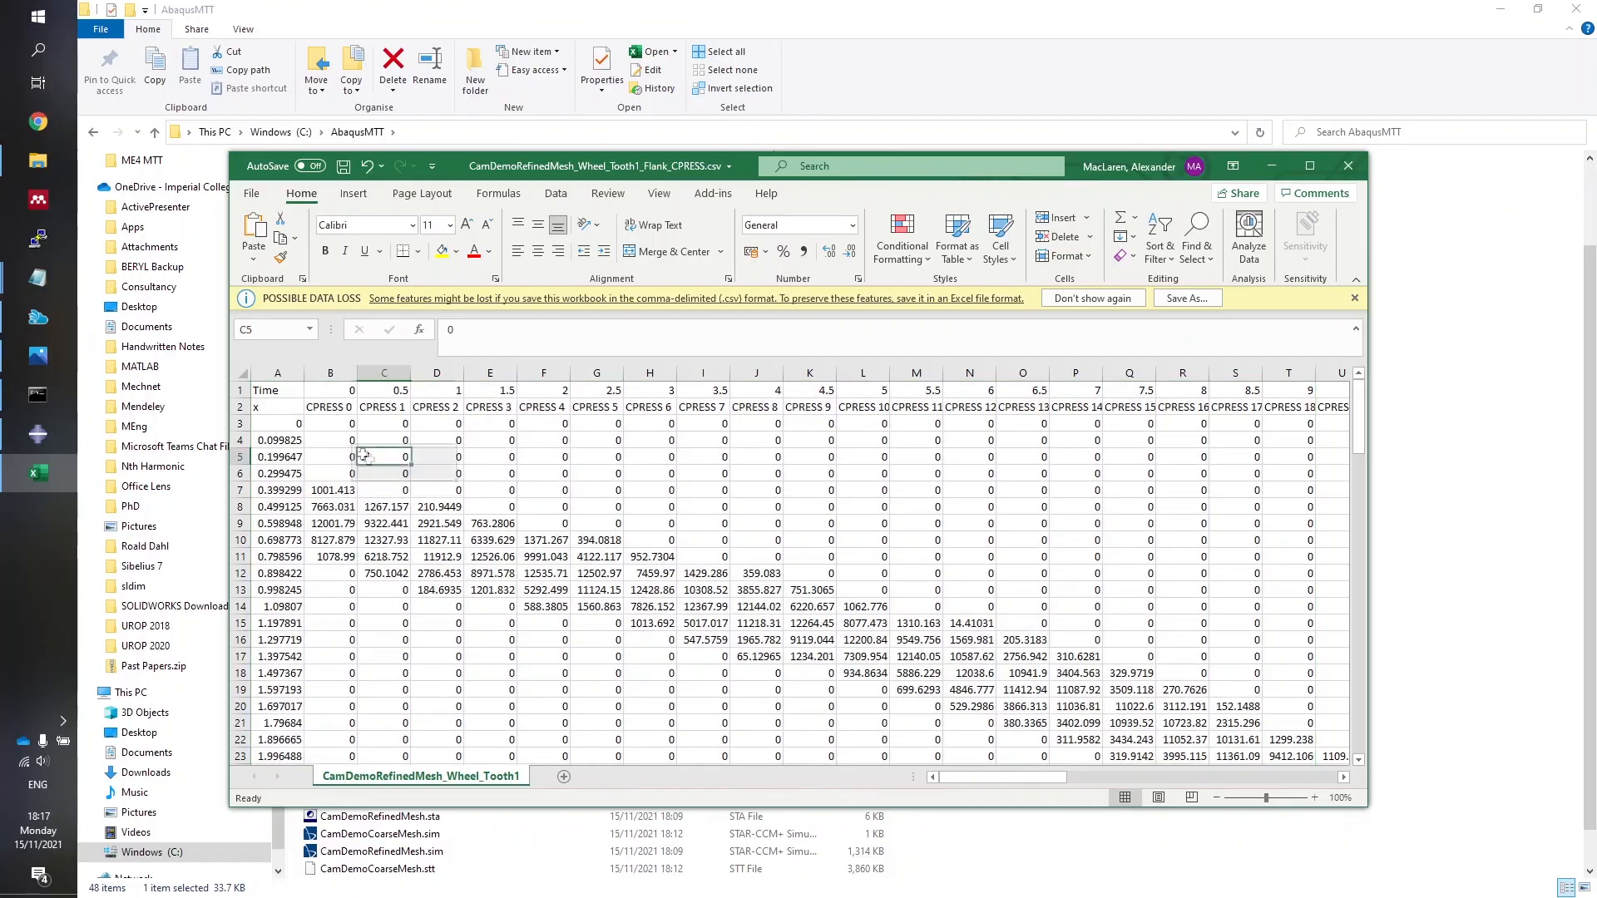
Examine the time values in row 1, the x positions in column A and the CPRESS headings.
{"action": "left_click_drag", "start_coordinate": [303, 388], "coordinate": [1264, 389]}
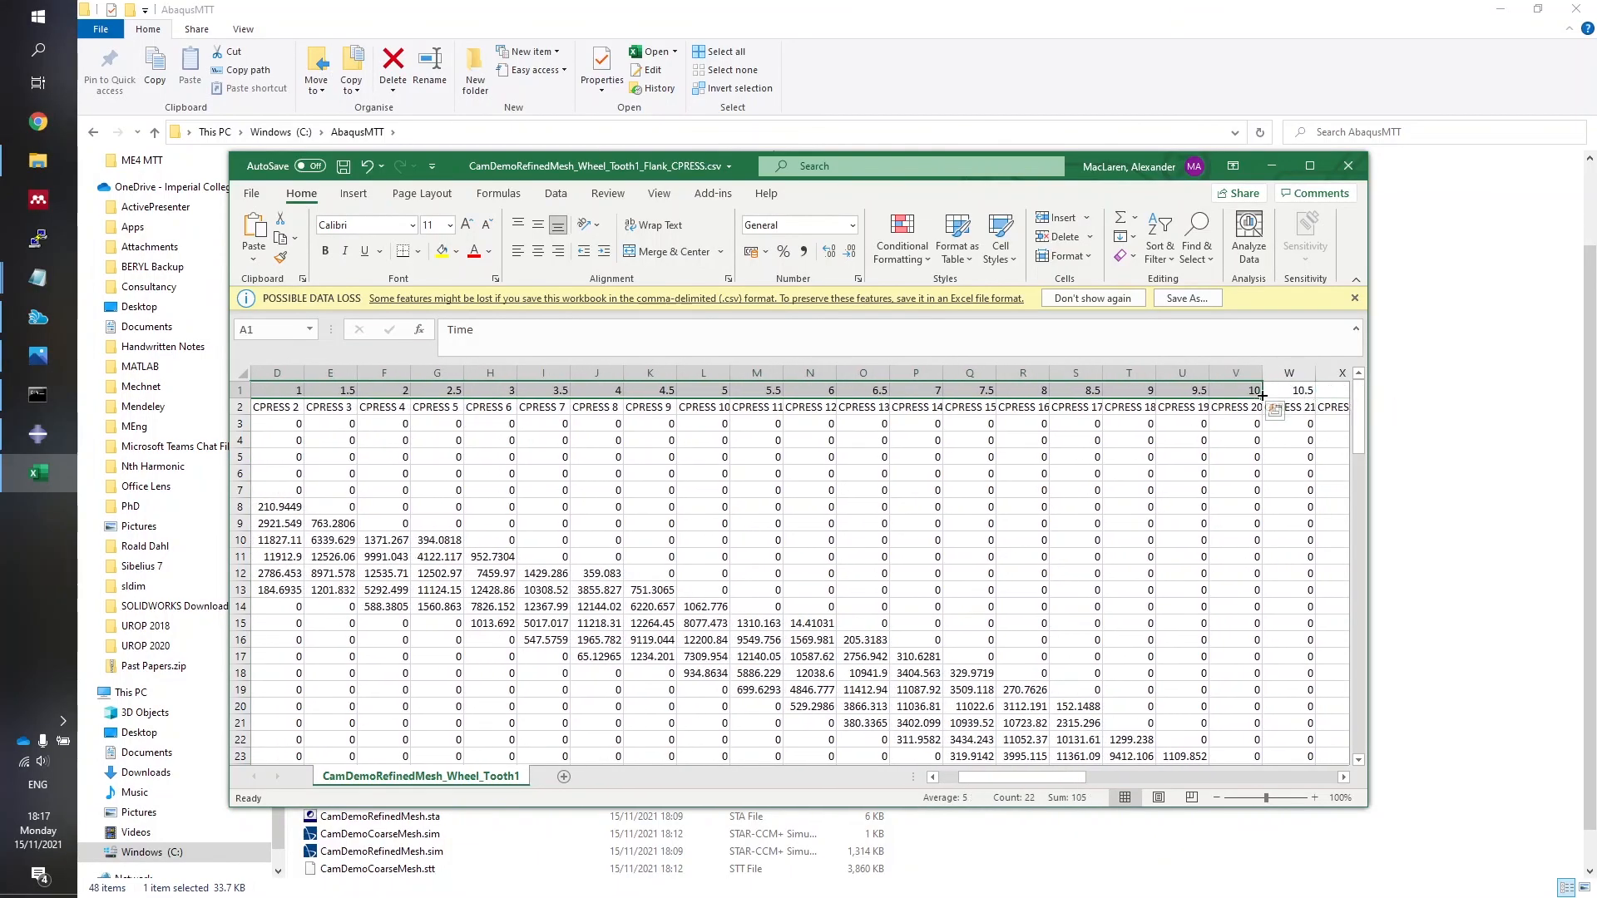
{"action": "left_click_drag", "start_coordinate": [1032, 774], "coordinate": [1012, 775]}
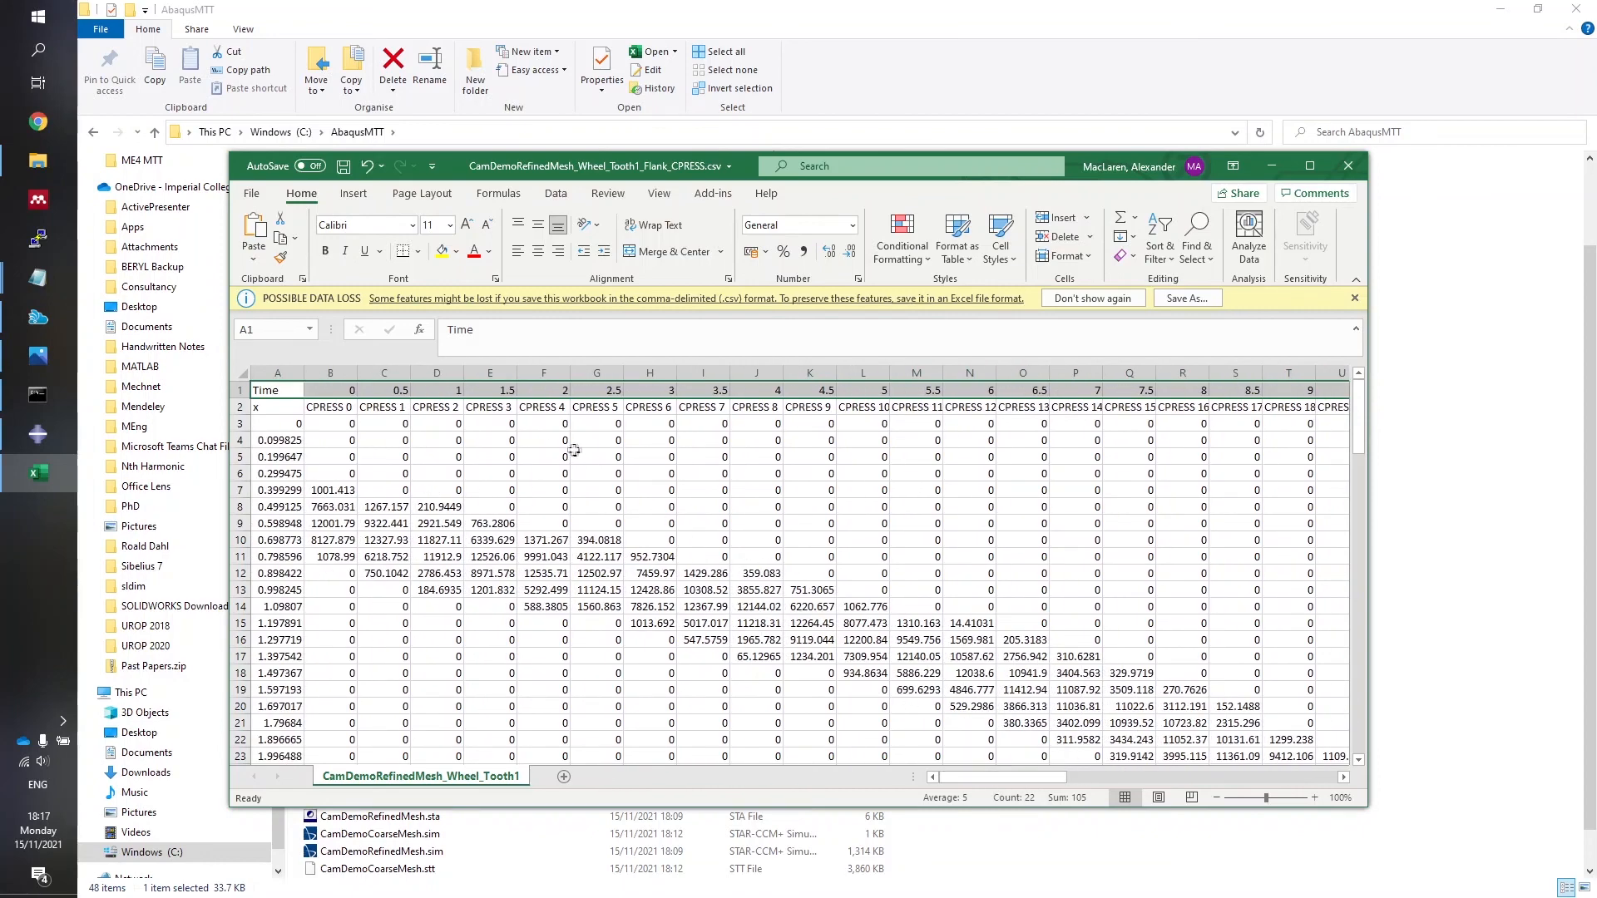
{"action": "left_click", "coordinate": [337, 390]}
{"action": "left_click", "coordinate": [384, 391]}
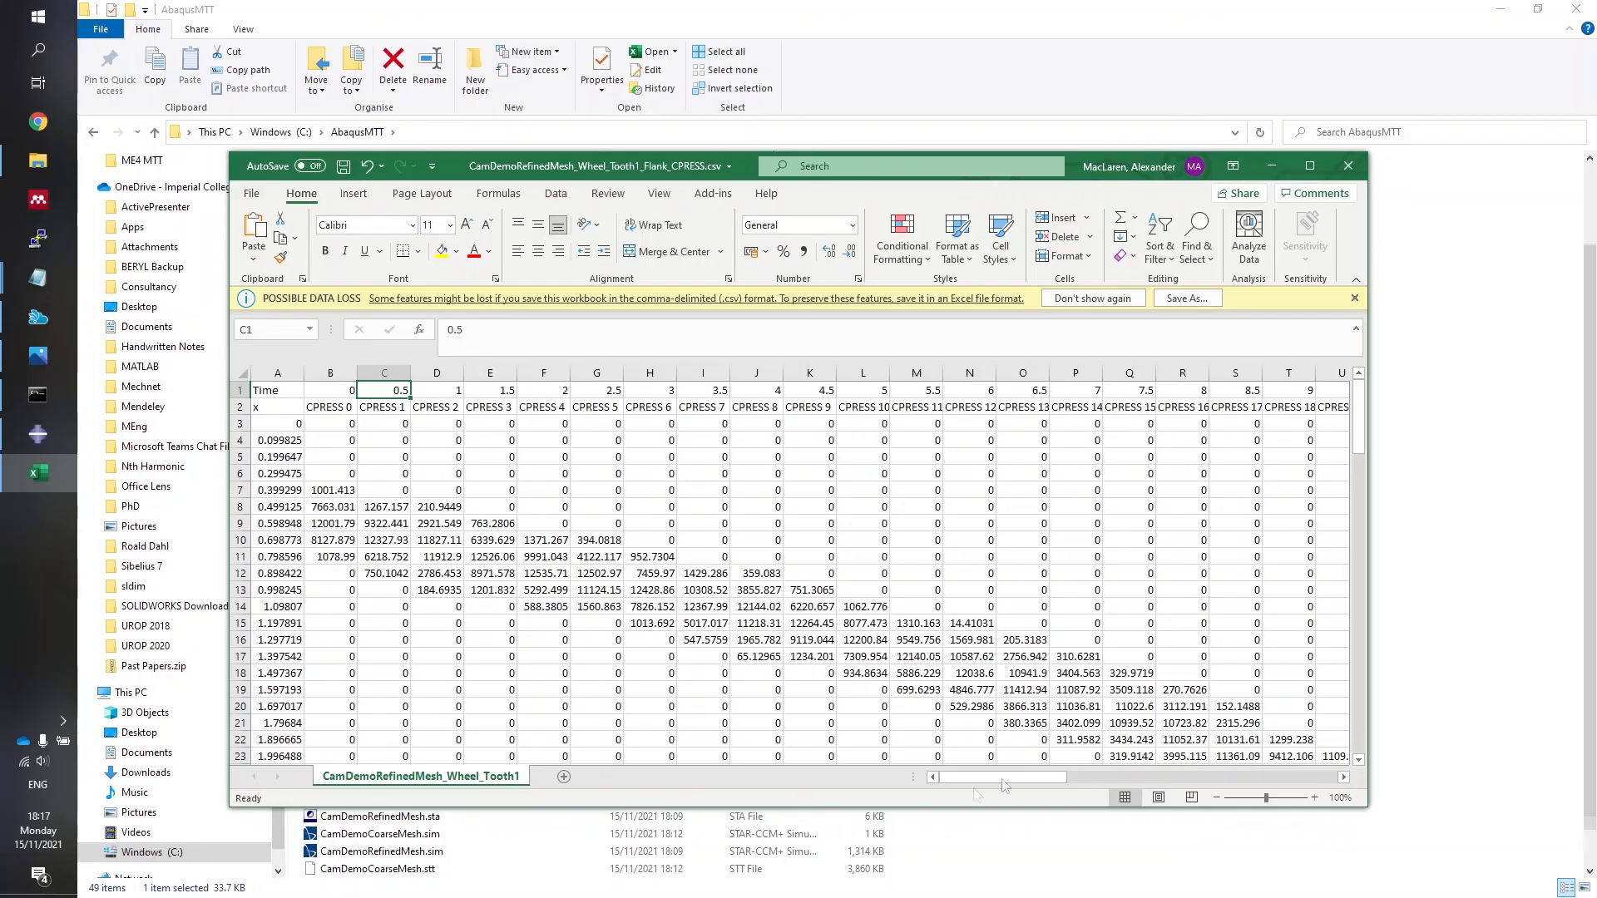
{"action": "mouse_move", "coordinate": [999, 782]}
{"action": "left_mouse_down"}
{"action": "mouse_move", "coordinate": [1019, 782]}
{"action": "mouse_move", "coordinate": [977, 779]}
{"action": "left_mouse_up"}
{"action": "left_click_drag", "start_coordinate": [281, 424], "coordinate": [282, 722]}
{"action": "left_click", "coordinate": [438, 470]}
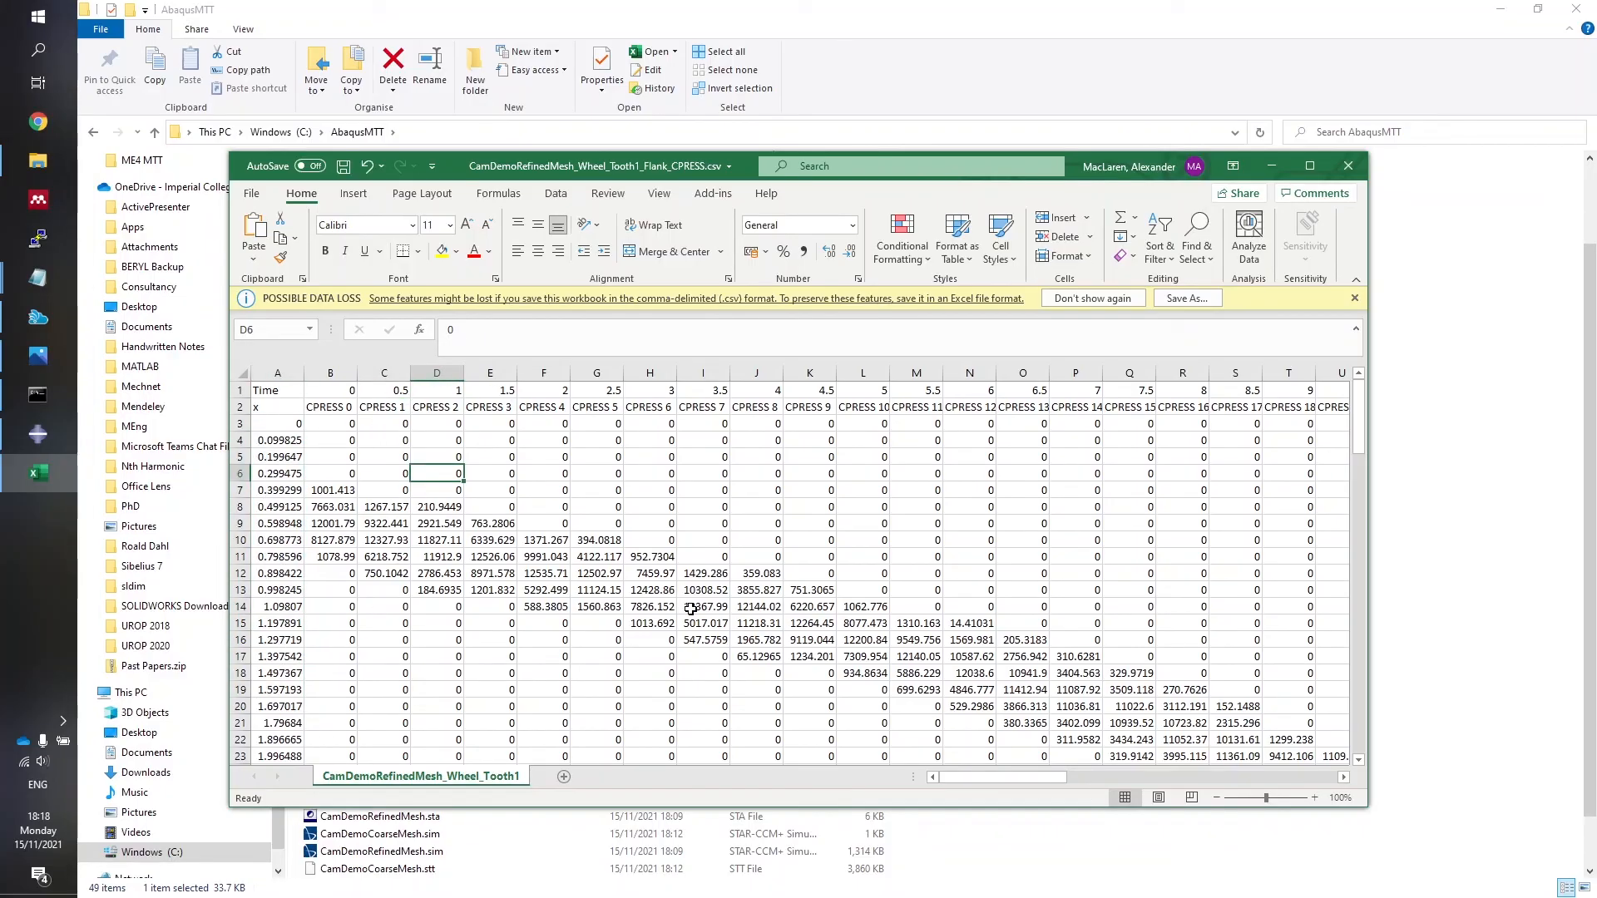
{"action": "left_click", "coordinate": [491, 408]}
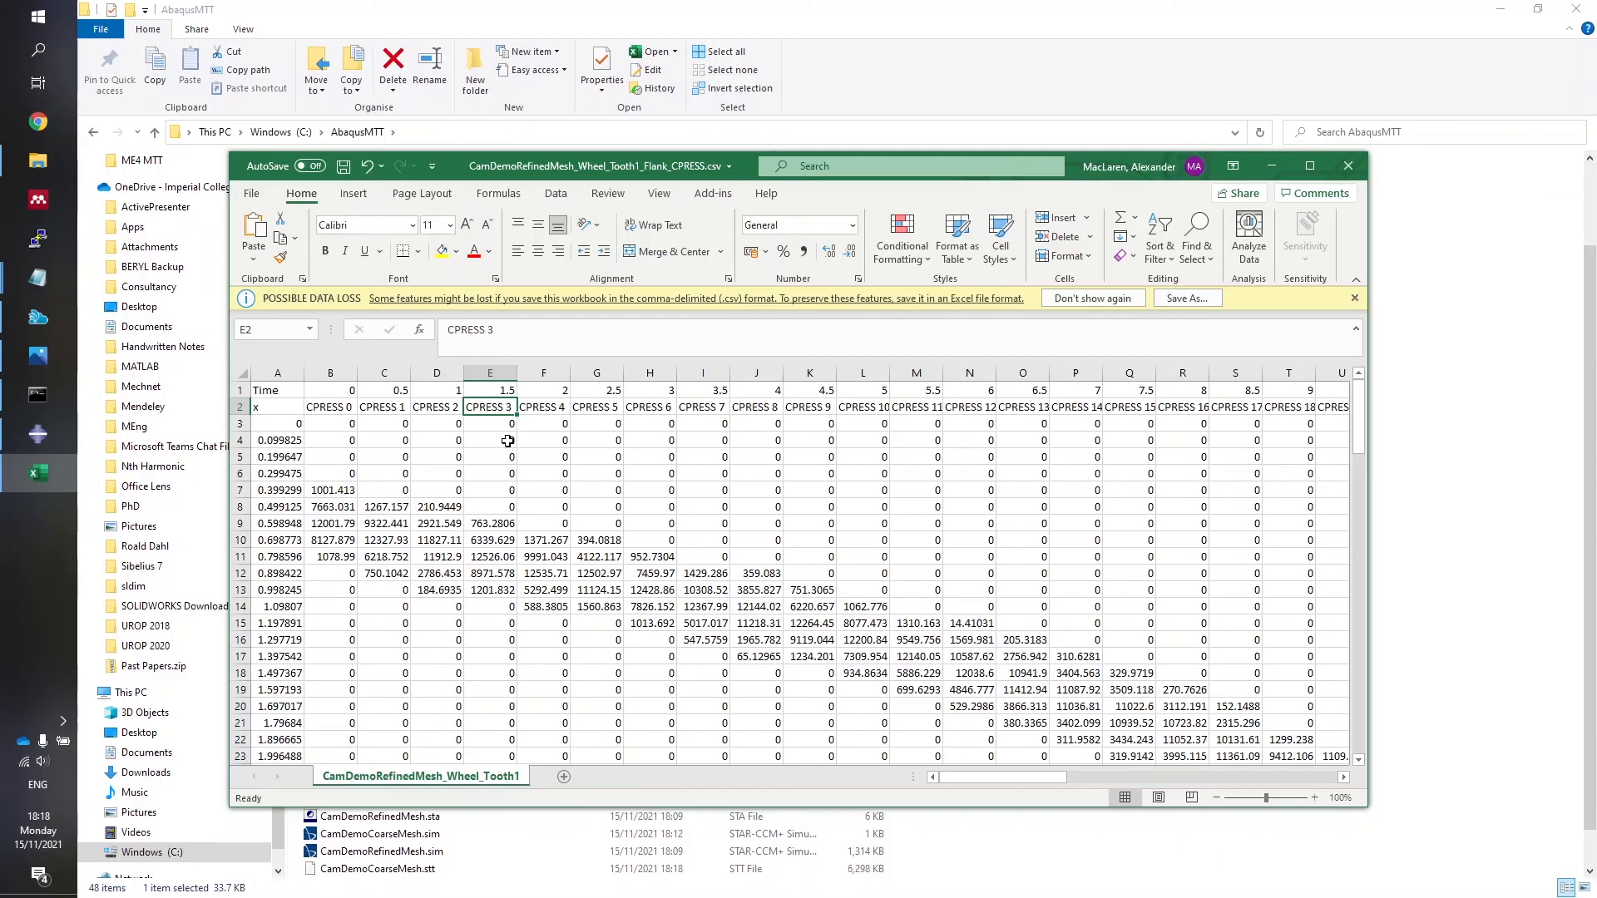
Plot columns A to T of the CPRESS data as a scatter chart with smooth lines, enlarge it, and inspect the pressure curves.
{"action": "left_click_drag", "start_coordinate": [279, 373], "coordinate": [1297, 363]}
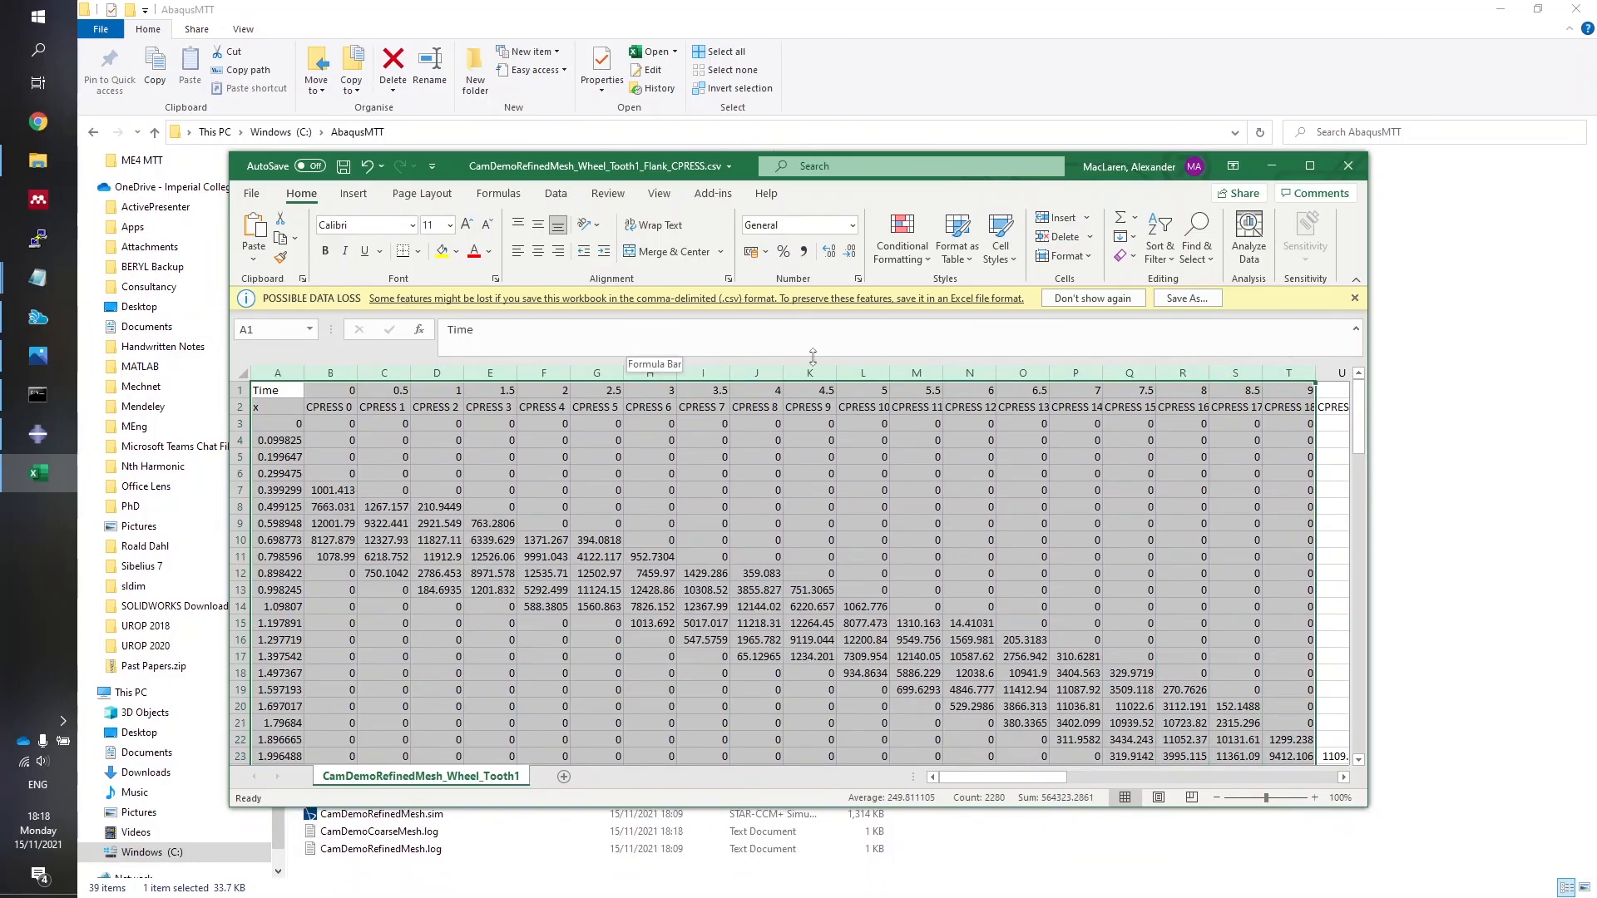
{"action": "left_click", "coordinate": [353, 193]}
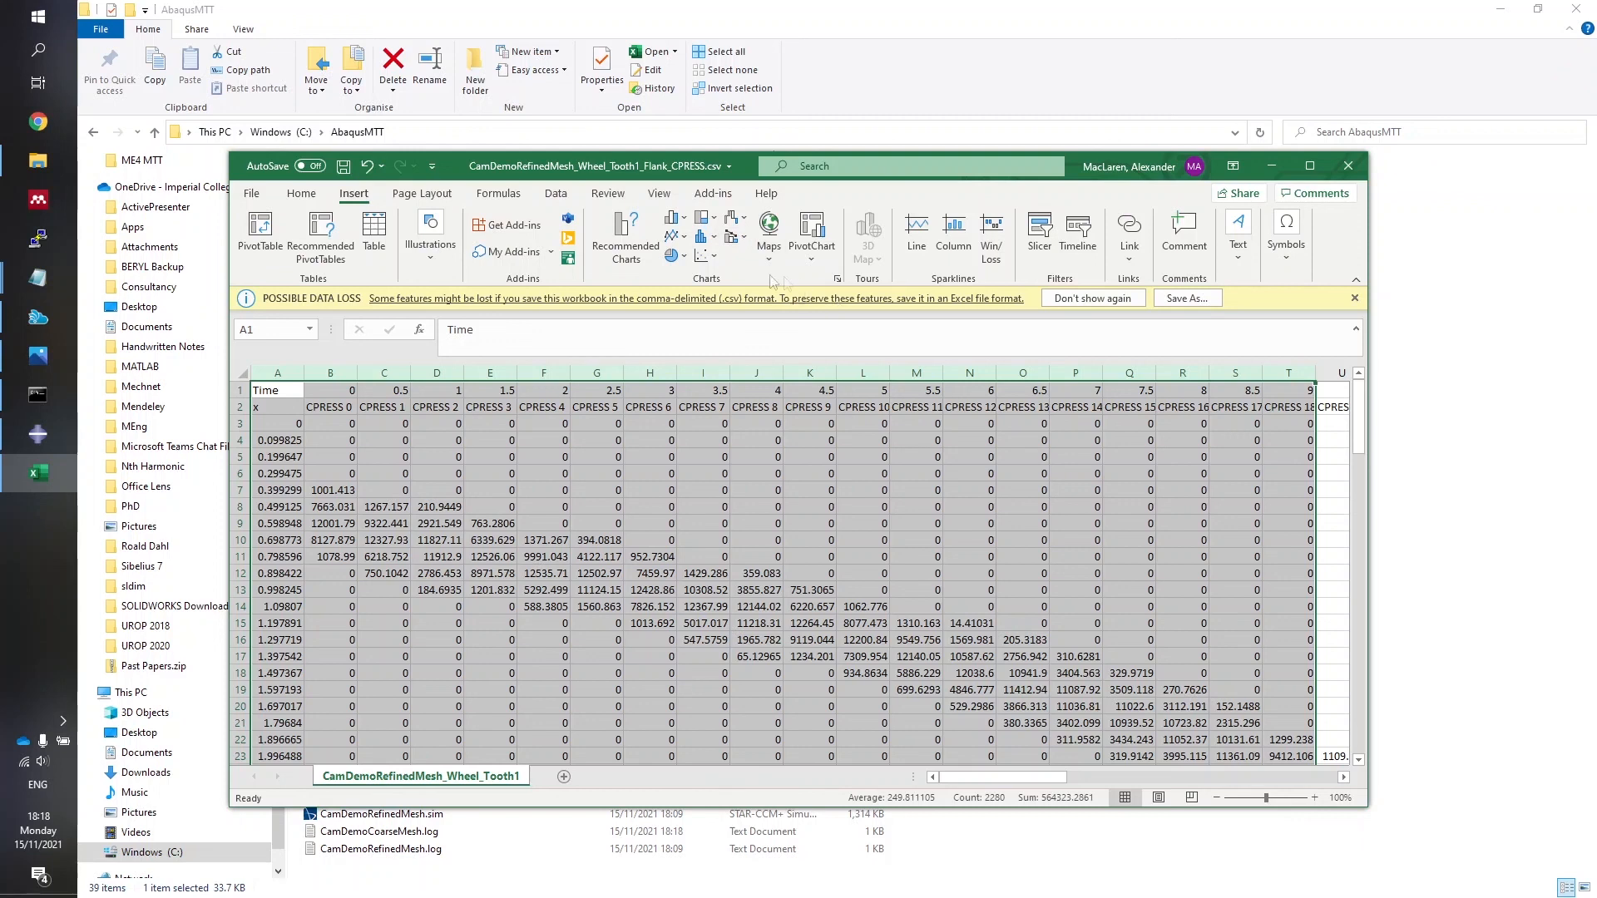
{"action": "left_click", "coordinate": [703, 256]}
{"action": "left_click", "coordinate": [812, 314]}
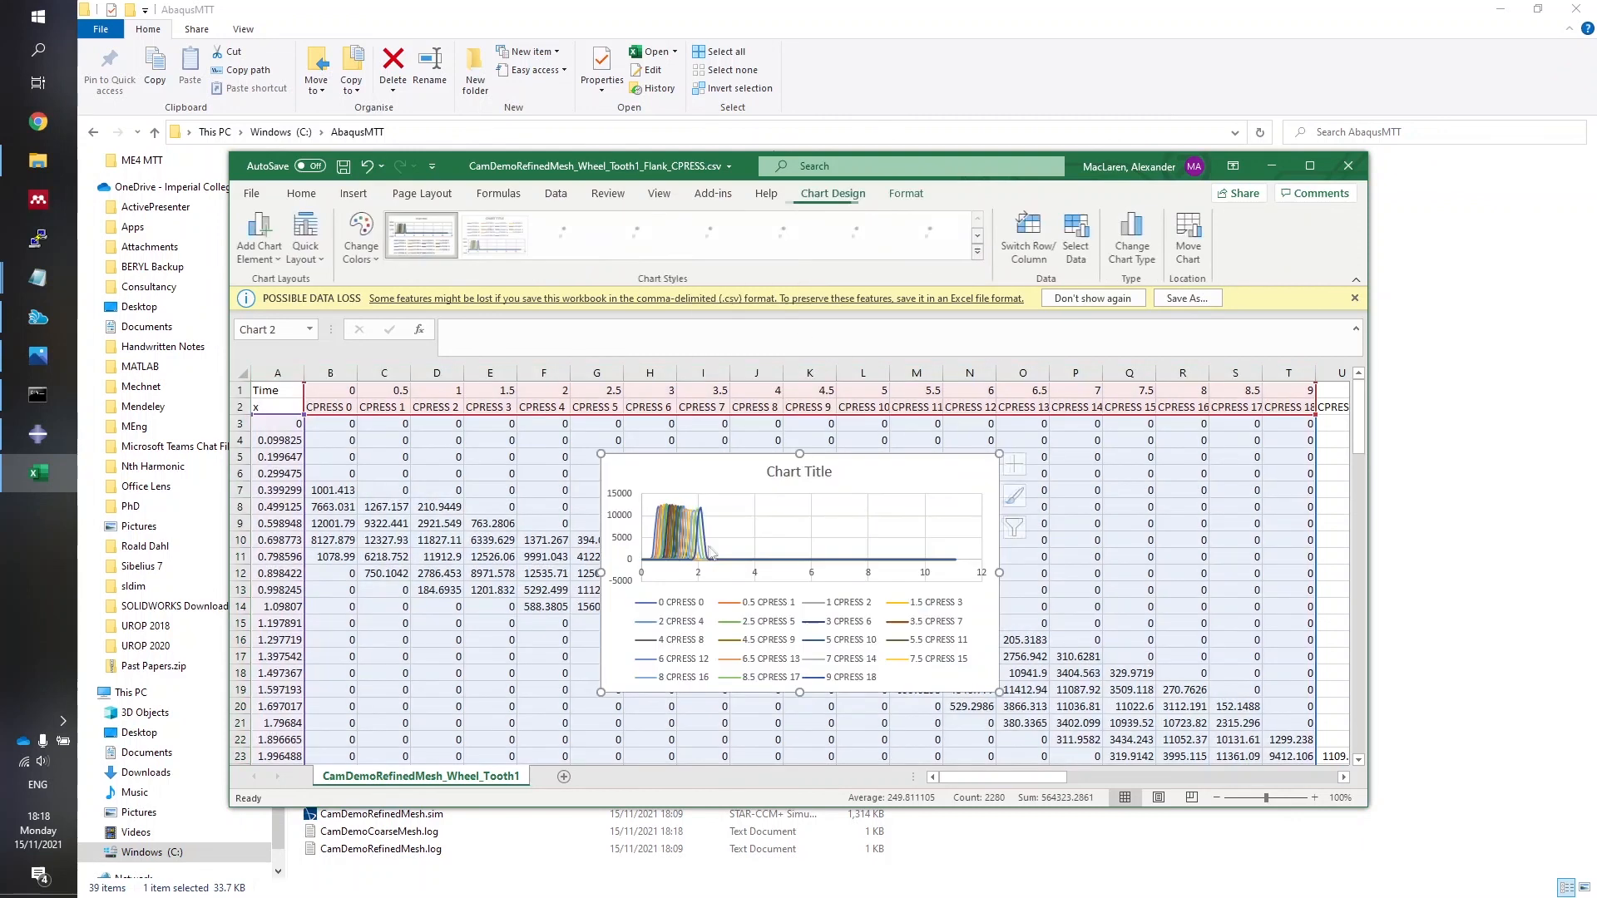
{"action": "left_click_drag", "start_coordinate": [997, 690], "coordinate": [1292, 757]}
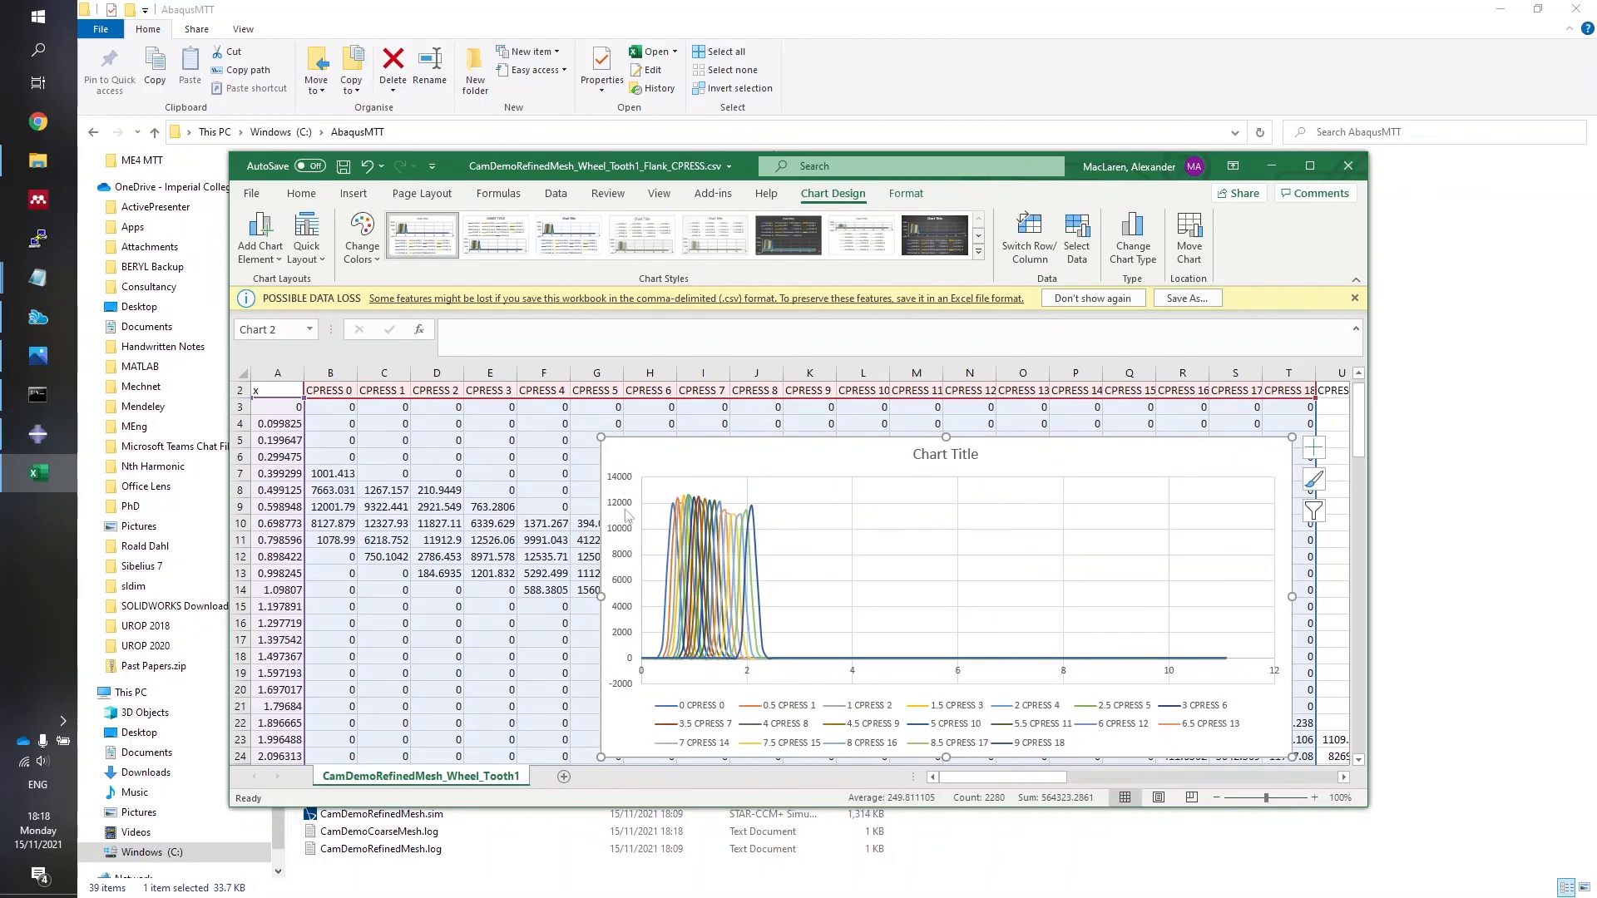
{"action": "mouse_move", "coordinate": [756, 516]}
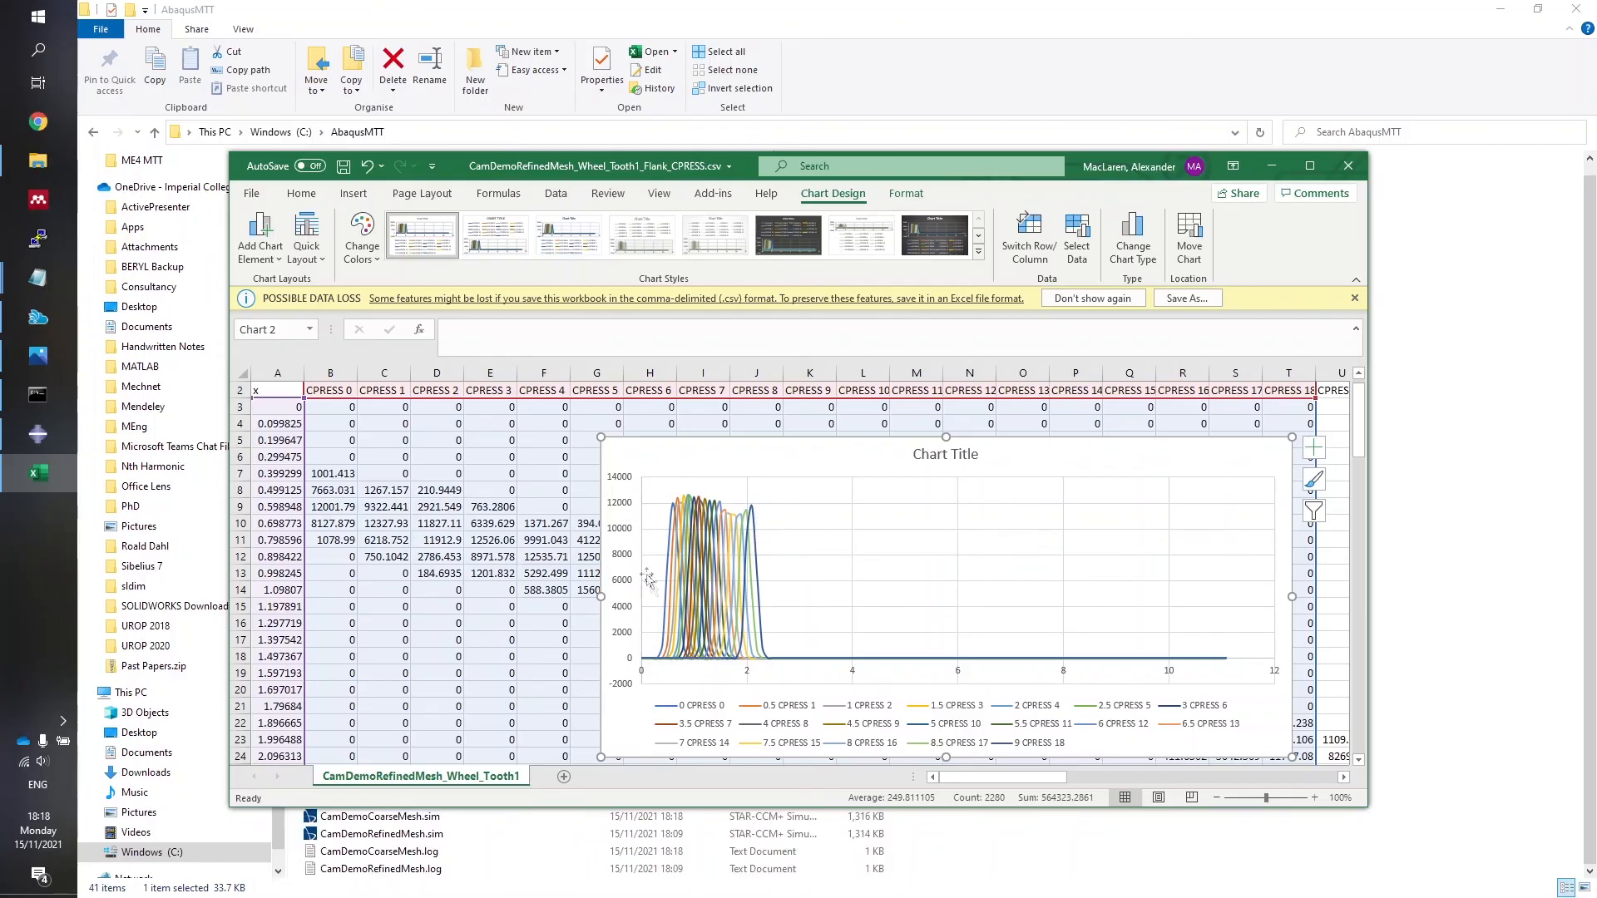
{"action": "mouse_move", "coordinate": [762, 621]}
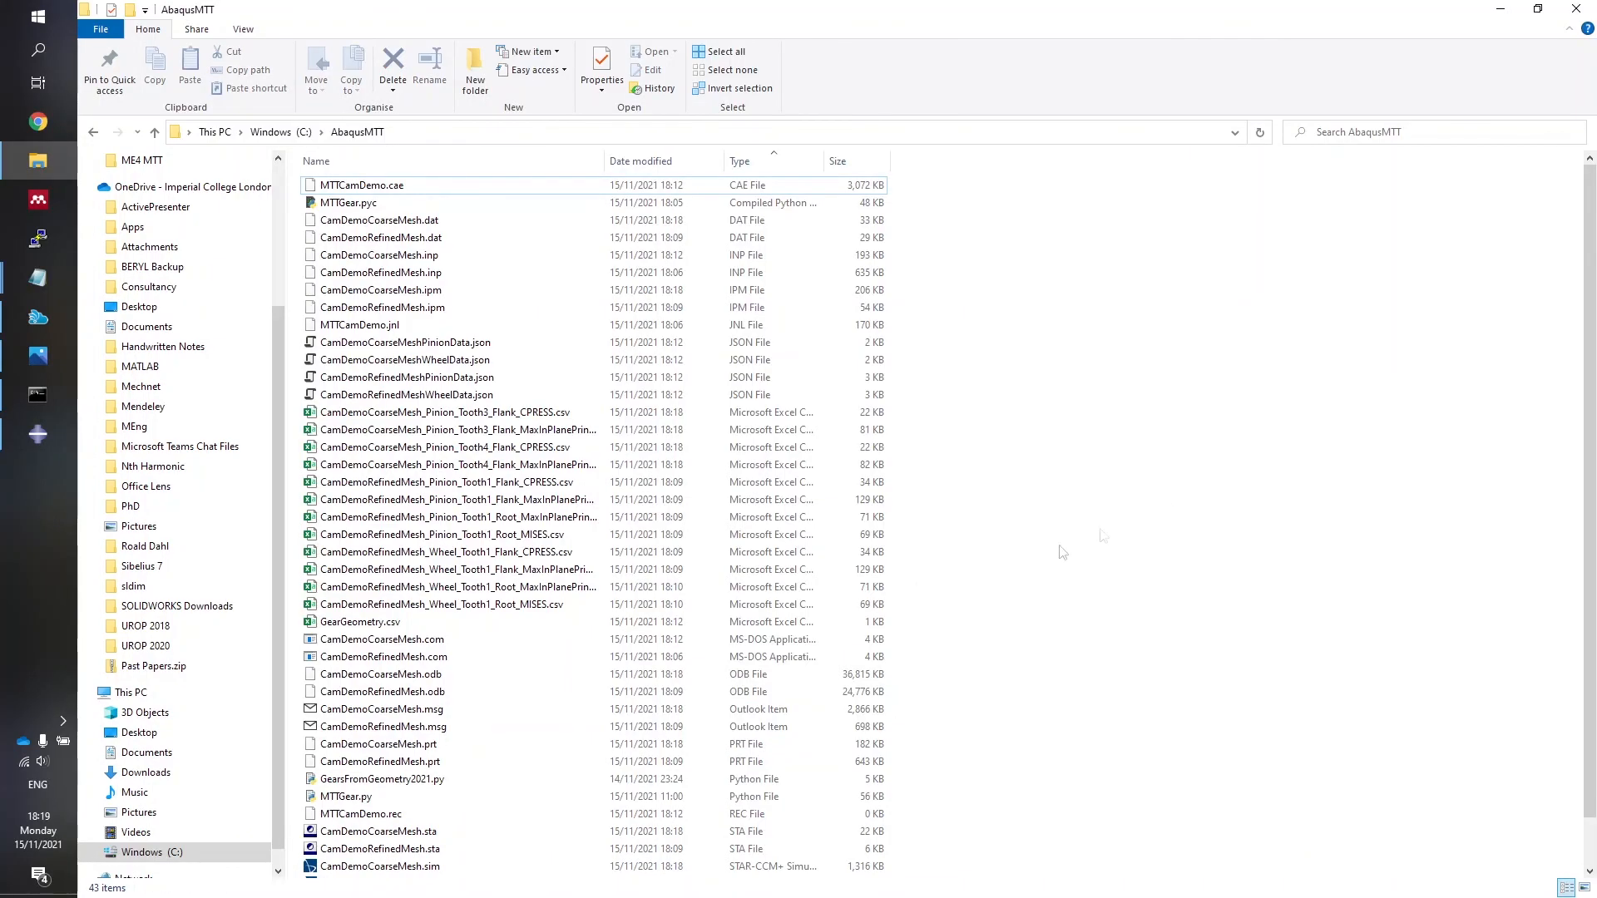
Open CamDemoRefinedMesh_Pinion_Tooth1_Root_MISES.csv from the AbaqusMTT folder in Excel.
{"action": "left_click", "coordinate": [481, 536]}
{"action": "double_click", "coordinate": [481, 536]}
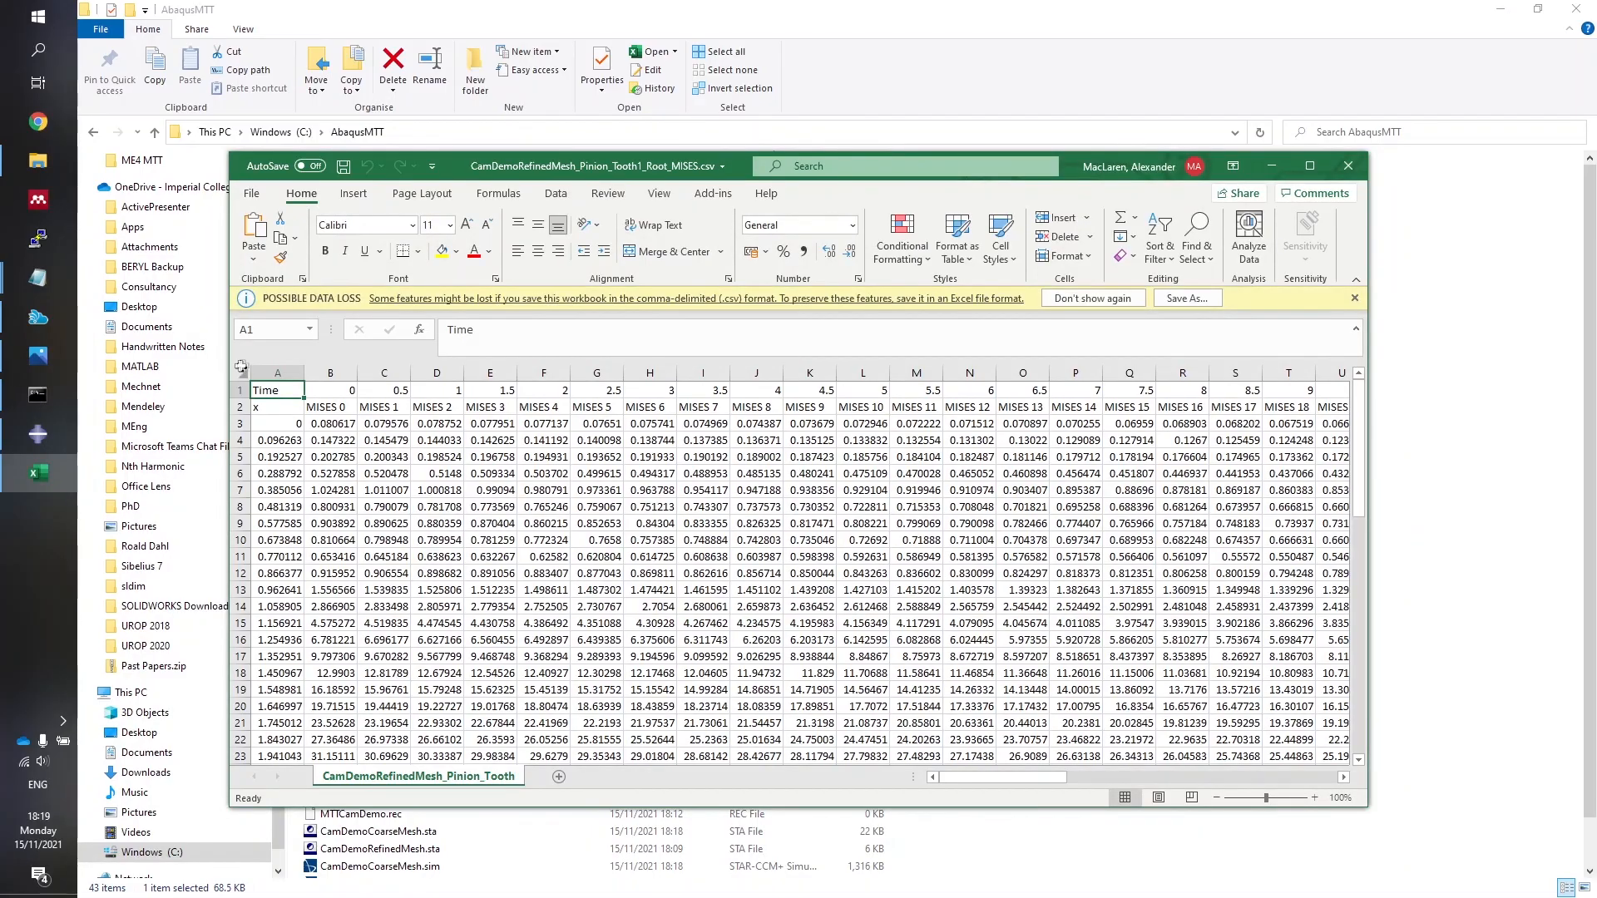
Try to plot the entire MISES worksheet as a scatter chart with smooth lines, and enlarge the chart.
{"action": "left_click", "coordinate": [242, 371]}
{"action": "left_click", "coordinate": [354, 194]}
{"action": "left_click", "coordinate": [709, 255]}
{"action": "left_click", "coordinate": [811, 312]}
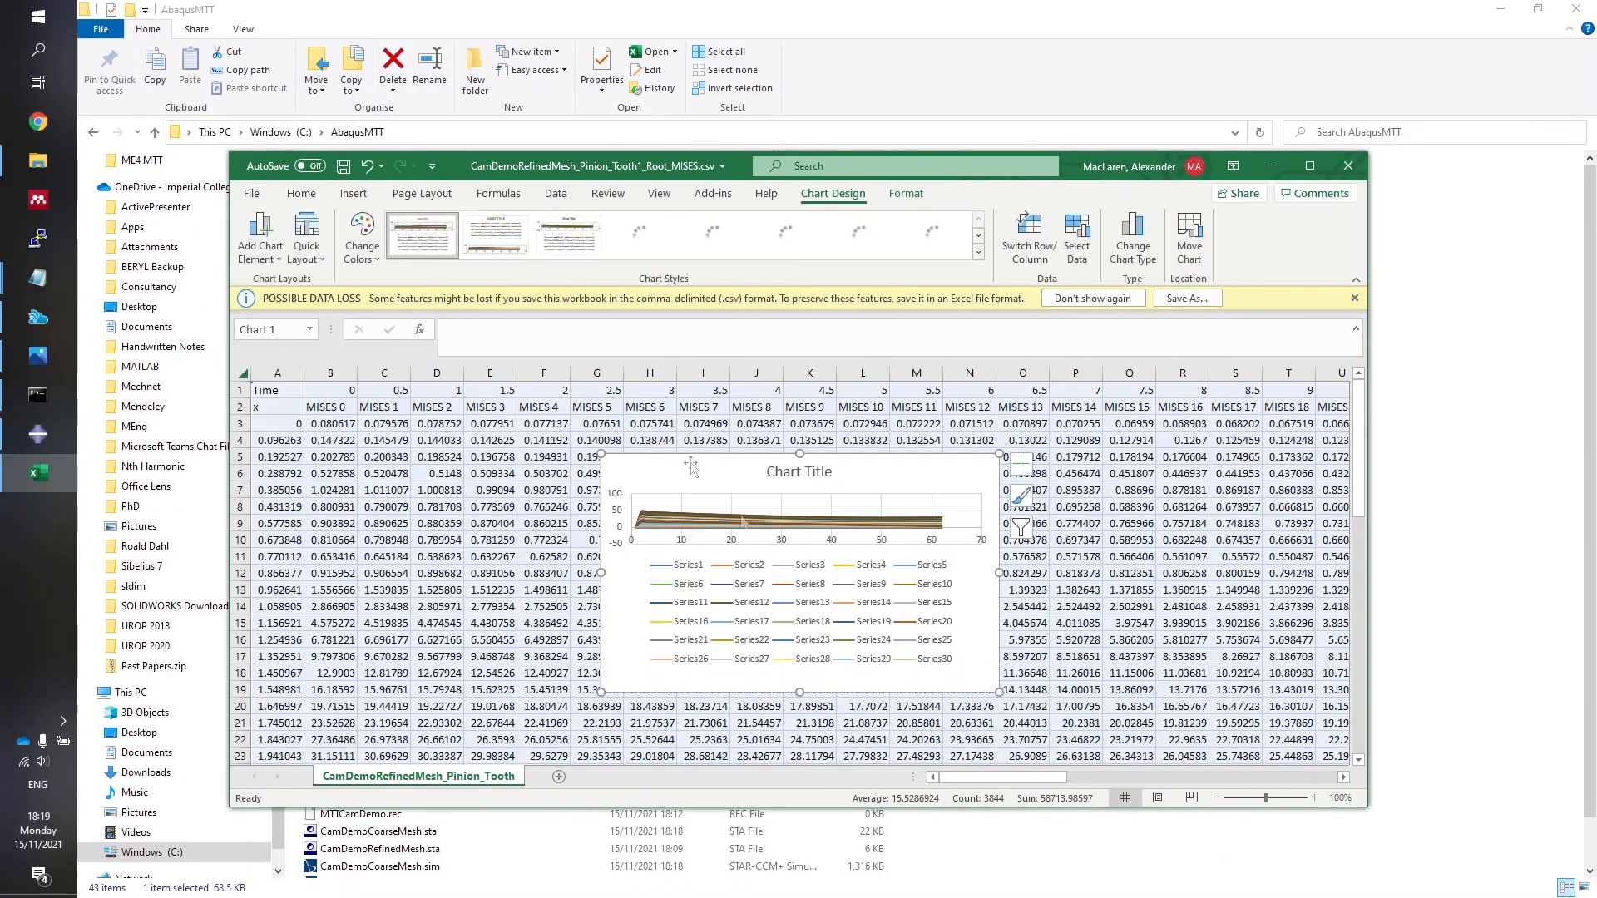
{"action": "left_click_drag", "start_coordinate": [601, 454], "coordinate": [382, 382]}
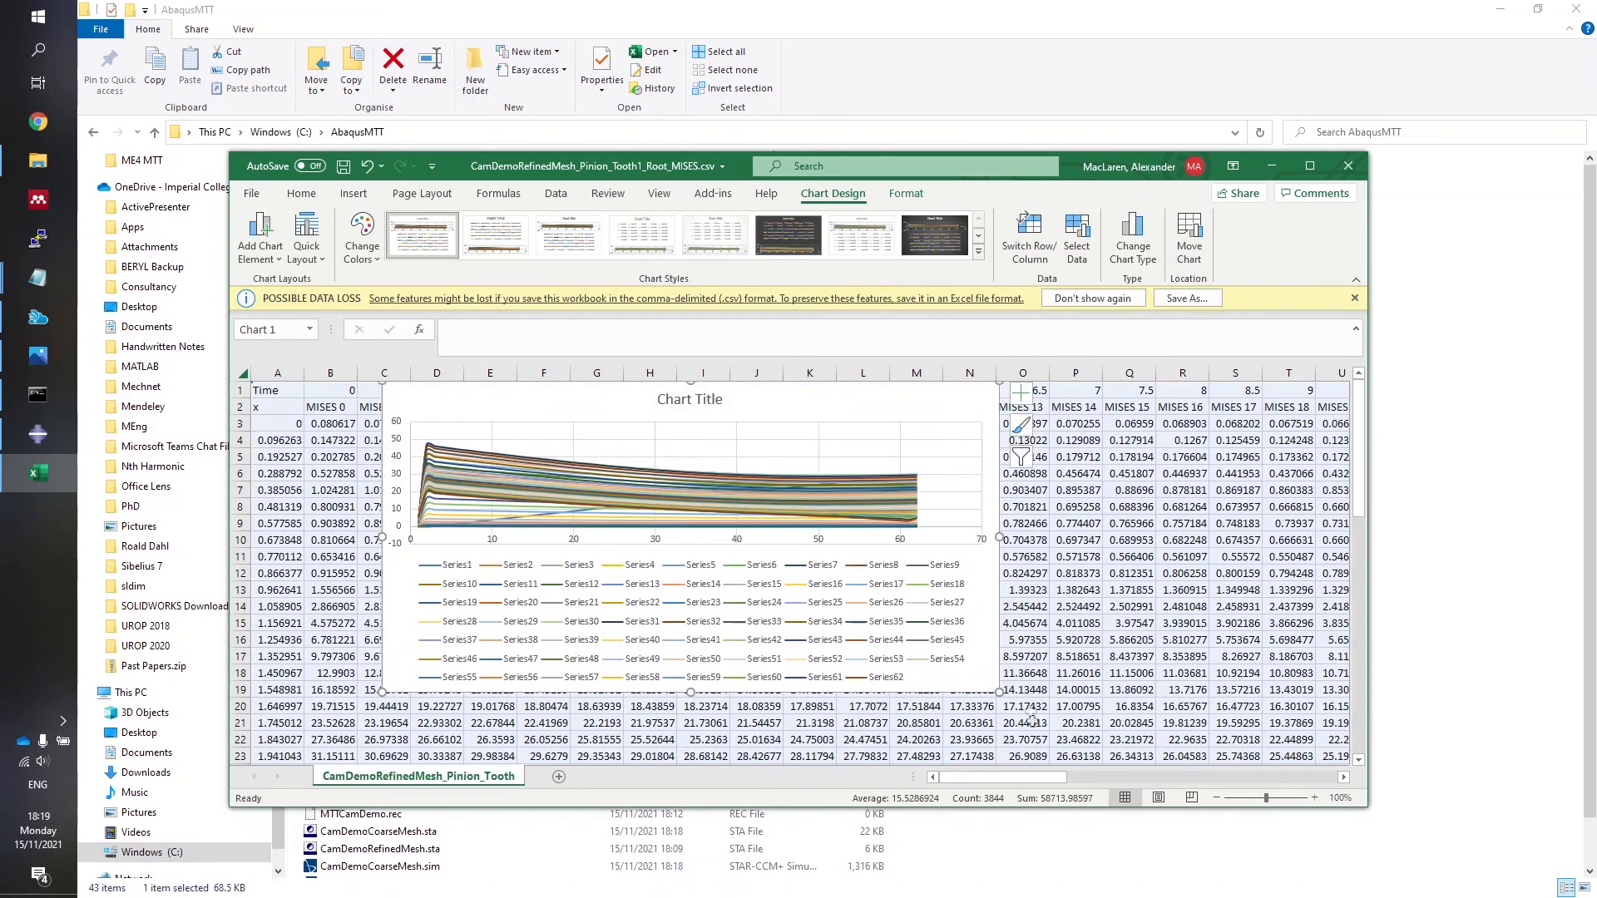
{"action": "left_click_drag", "start_coordinate": [1001, 695], "coordinate": [1225, 765]}
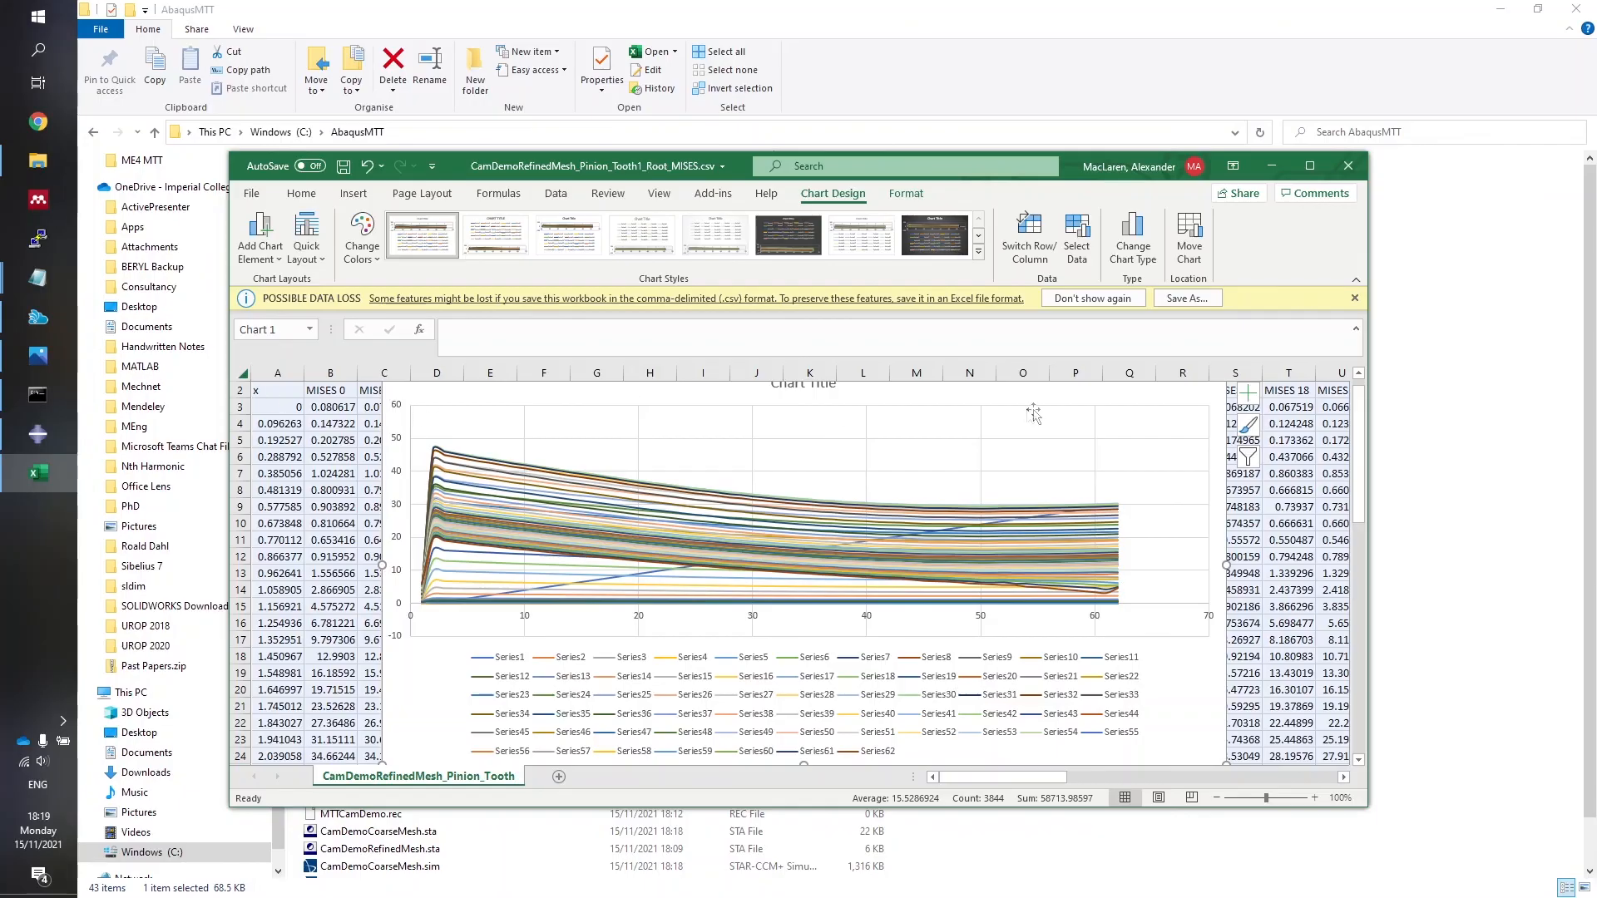
Delete the scatter chart made from the entire MISES worksheet.
{"action": "key", "text": "Escape"}
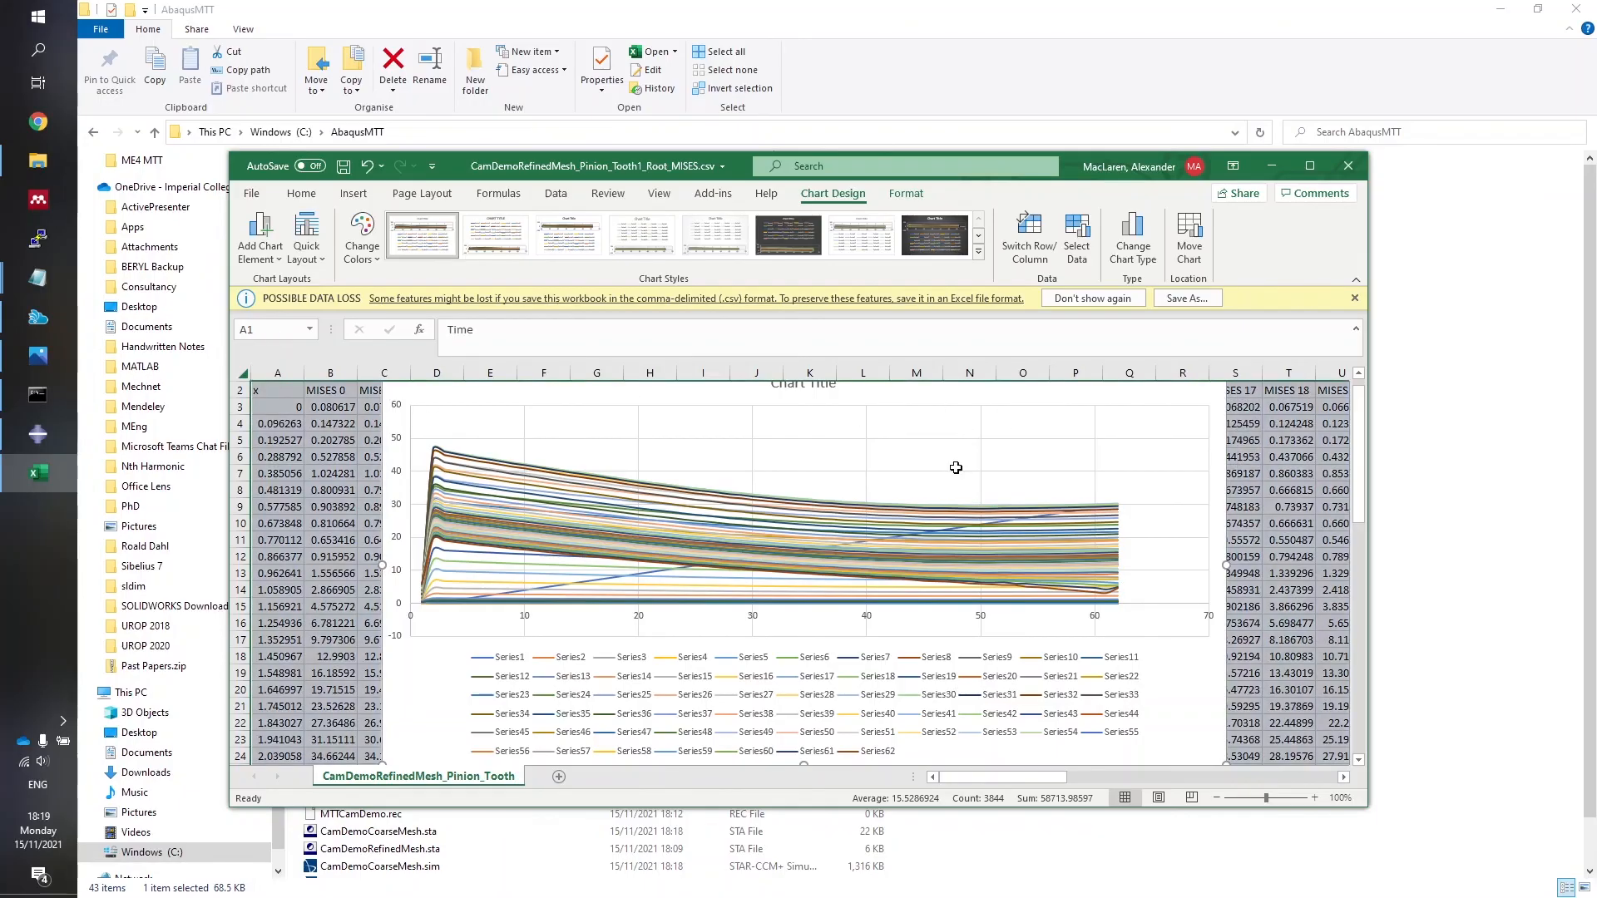
{"action": "key", "text": "Delete"}
{"action": "left_click", "coordinate": [322, 473]}
Plot columns A to T of the MISES data as a scatter chart with smooth lines, and enlarge it over the data.
{"action": "left_click_drag", "start_coordinate": [277, 373], "coordinate": [1312, 353]}
{"action": "left_click", "coordinate": [353, 193]}
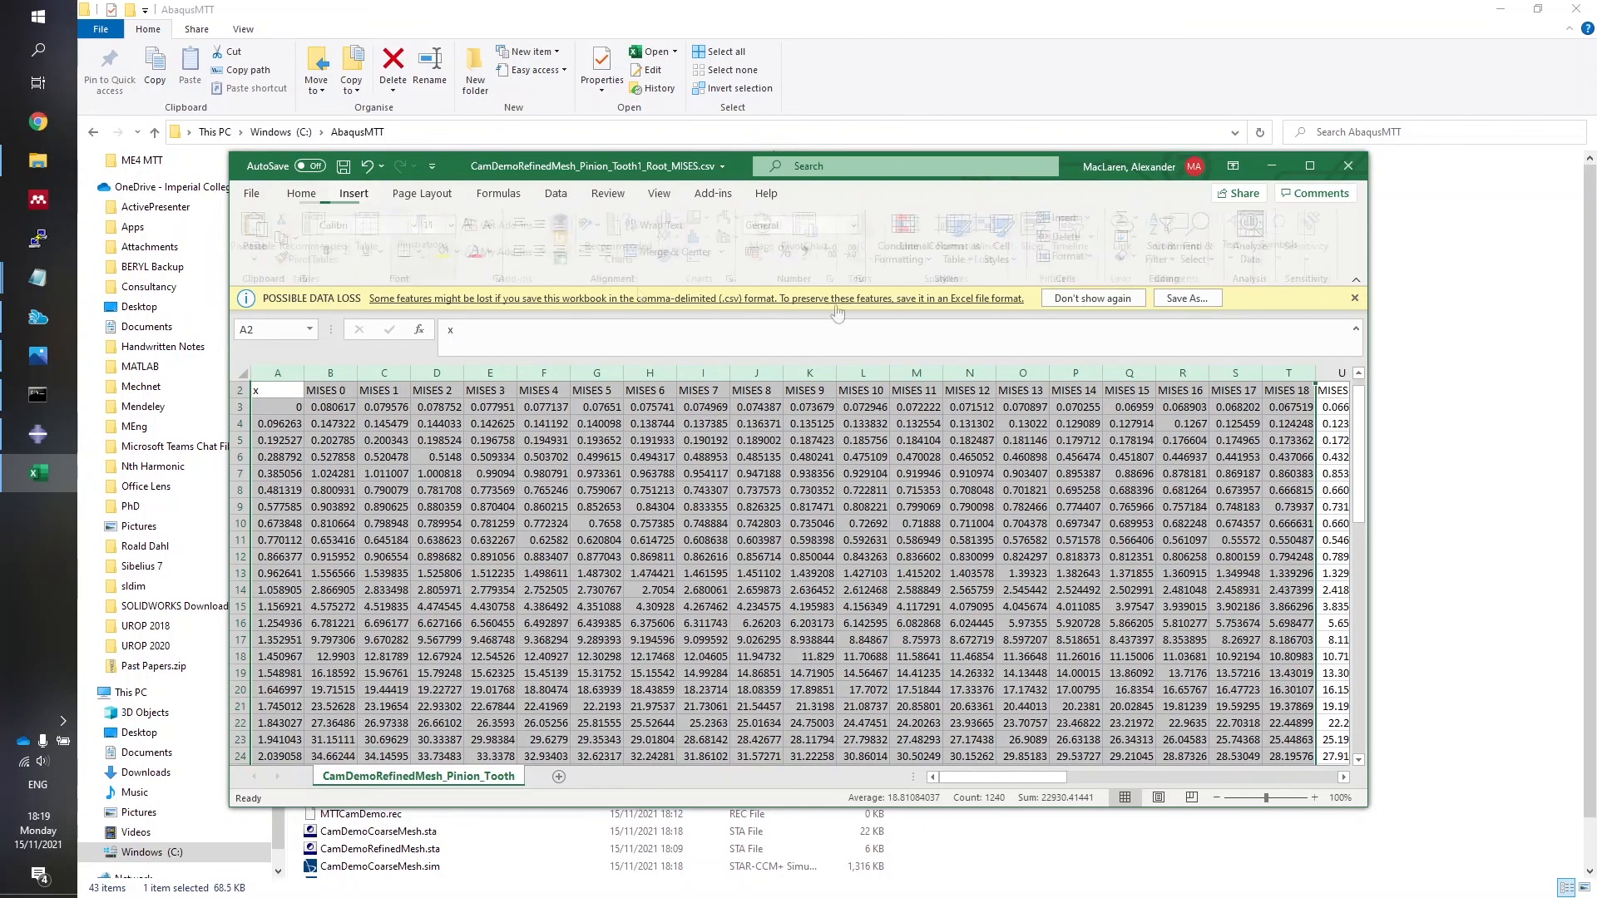
{"action": "left_click", "coordinate": [706, 256]}
{"action": "left_click", "coordinate": [801, 308]}
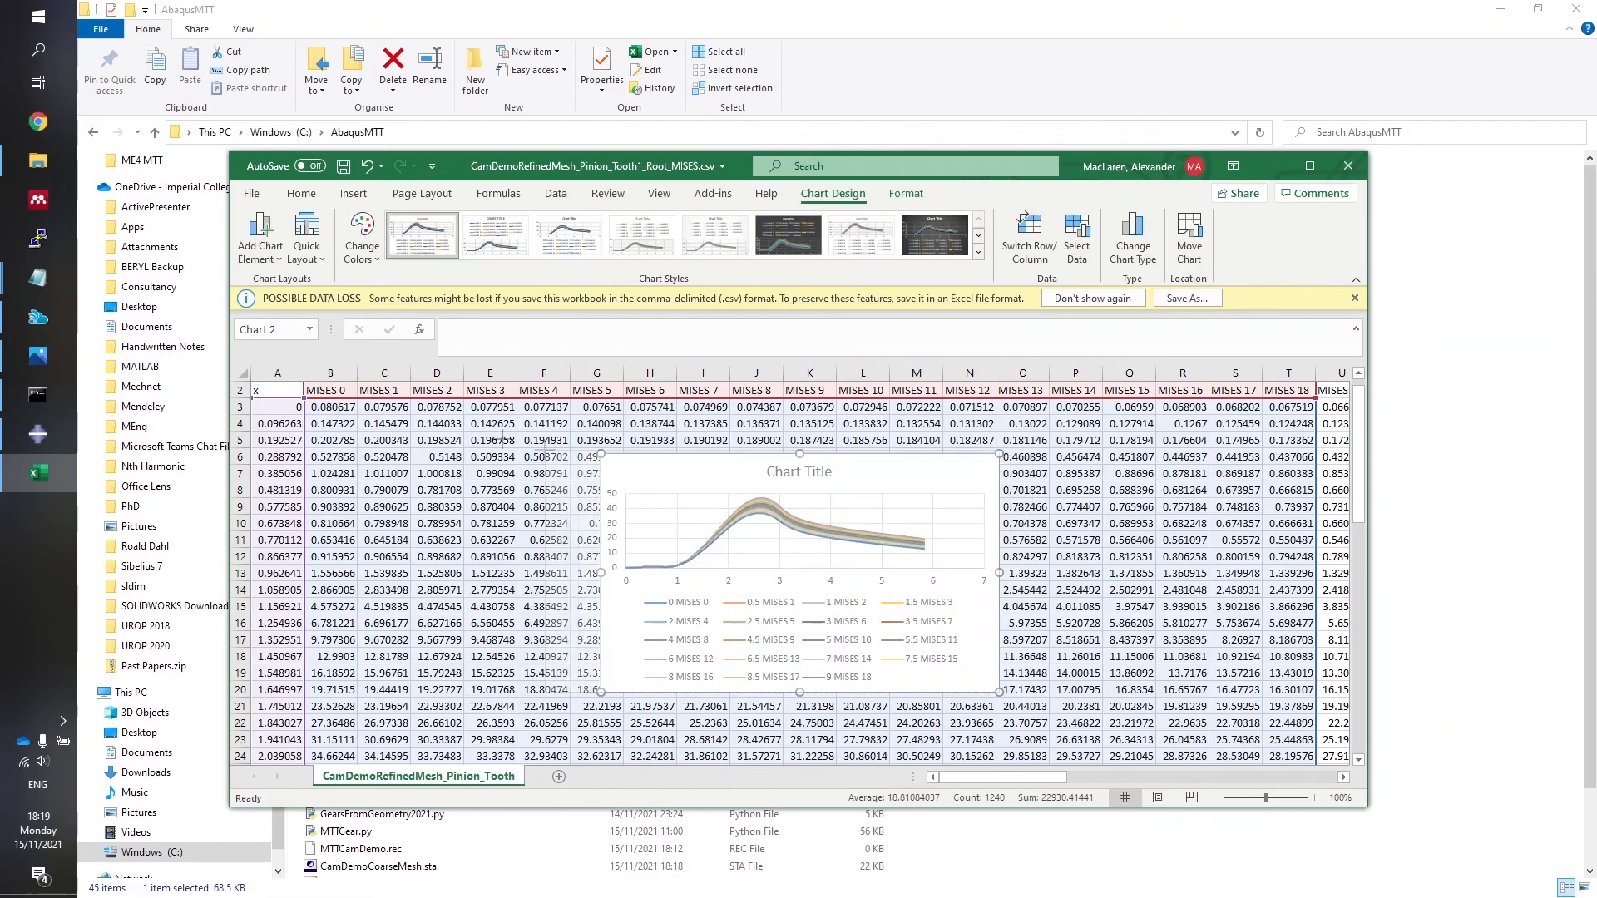
{"action": "left_click_drag", "start_coordinate": [601, 453], "coordinate": [345, 411]}
{"action": "left_click_drag", "start_coordinate": [1002, 694], "coordinate": [1229, 752]}
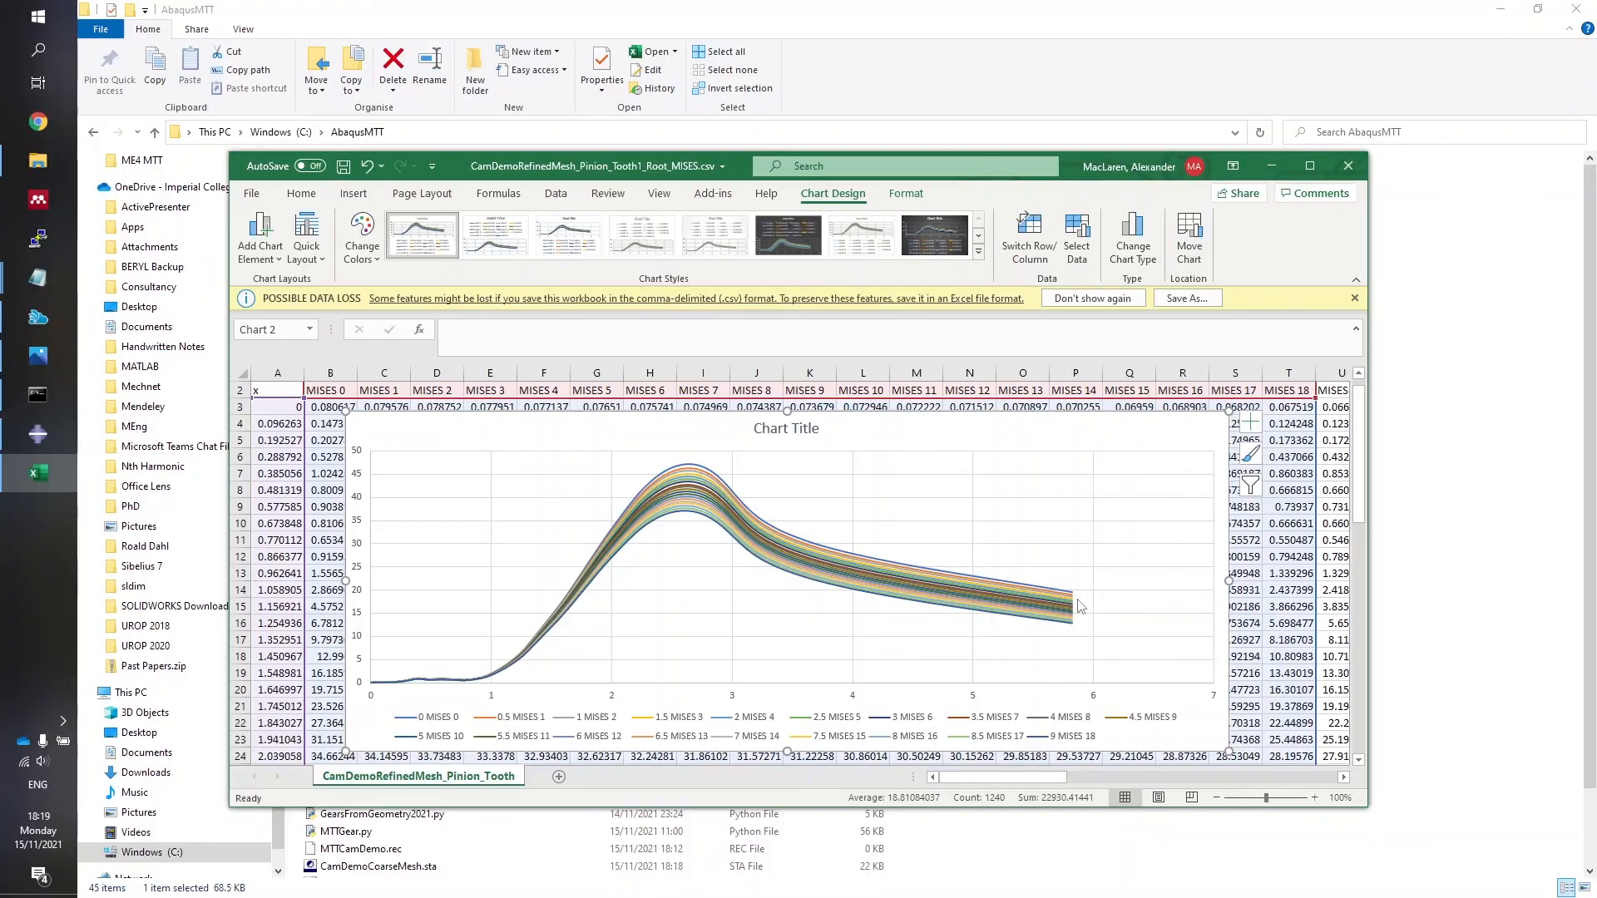
{"action": "mouse_move", "coordinate": [1081, 605]}
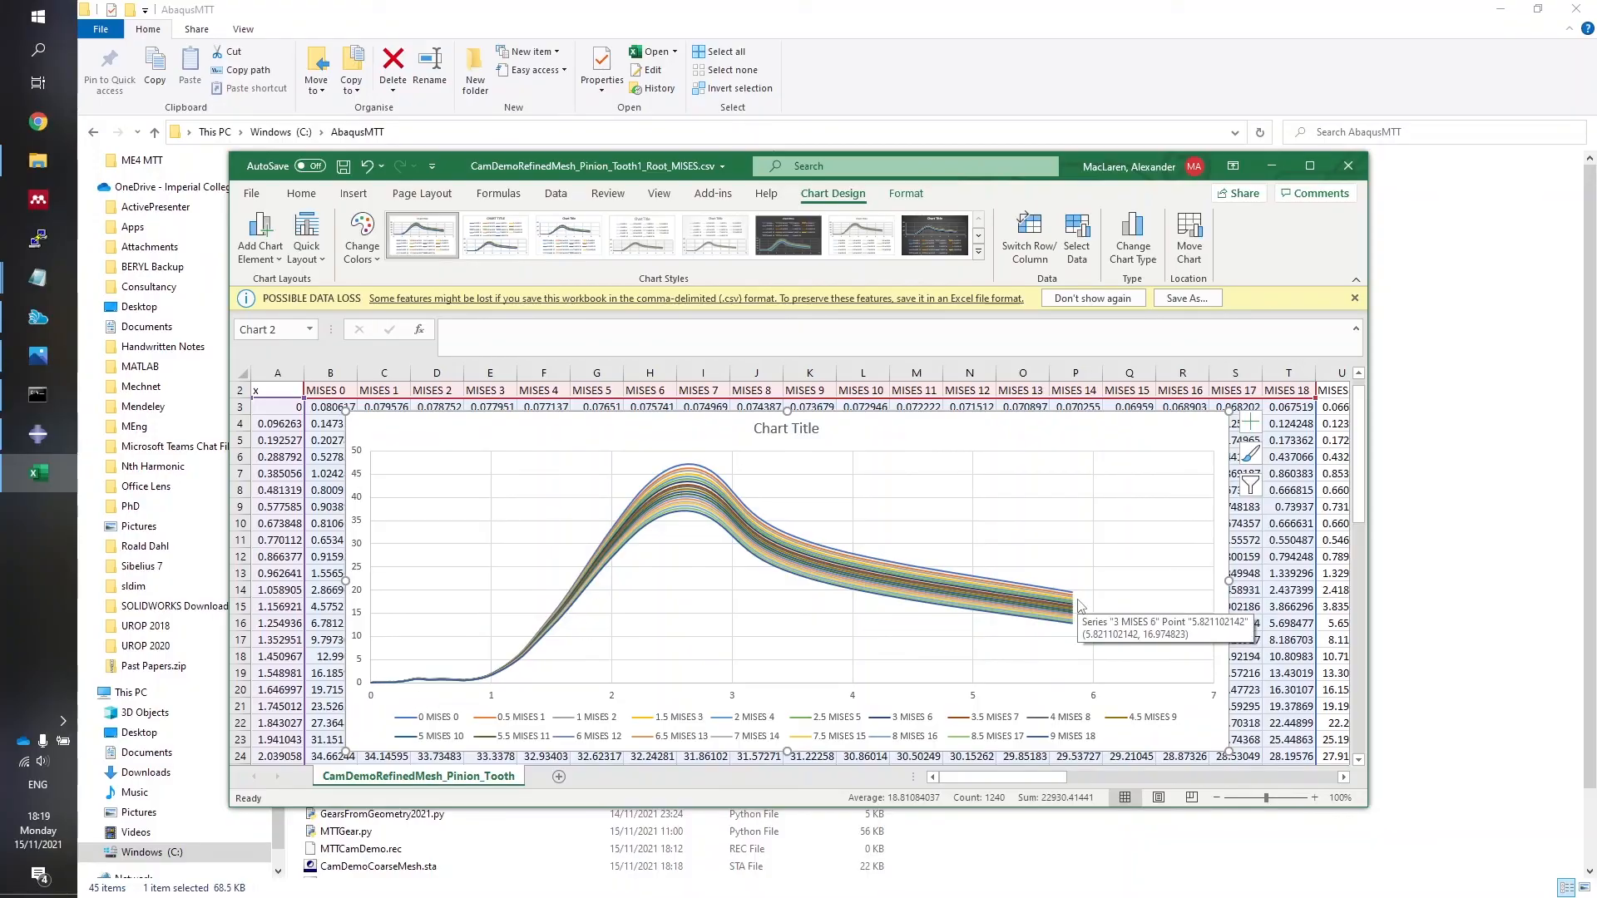